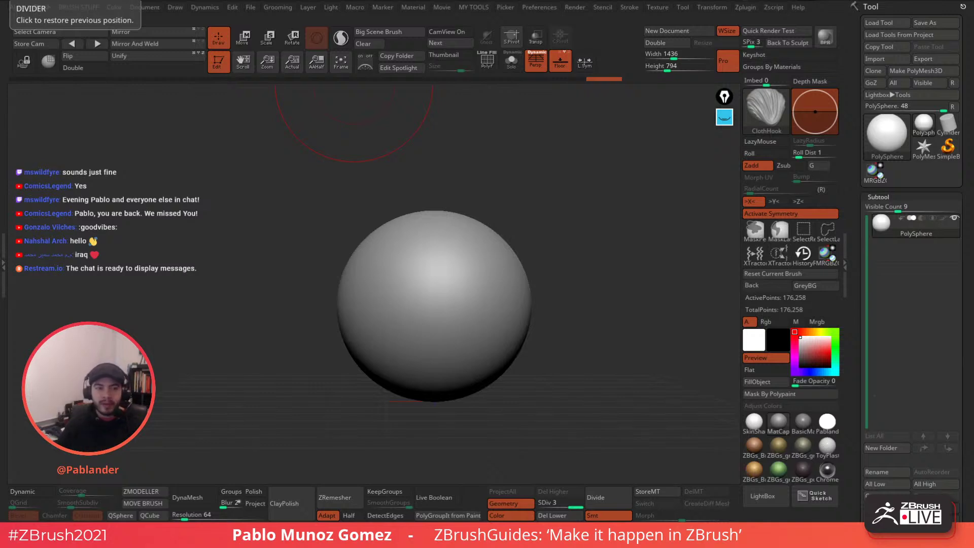
Bring up the main_main.png character image in Photos, enlarge its window to examine the creature and rider, and put it away.
drag(0, 170, 397, 111)
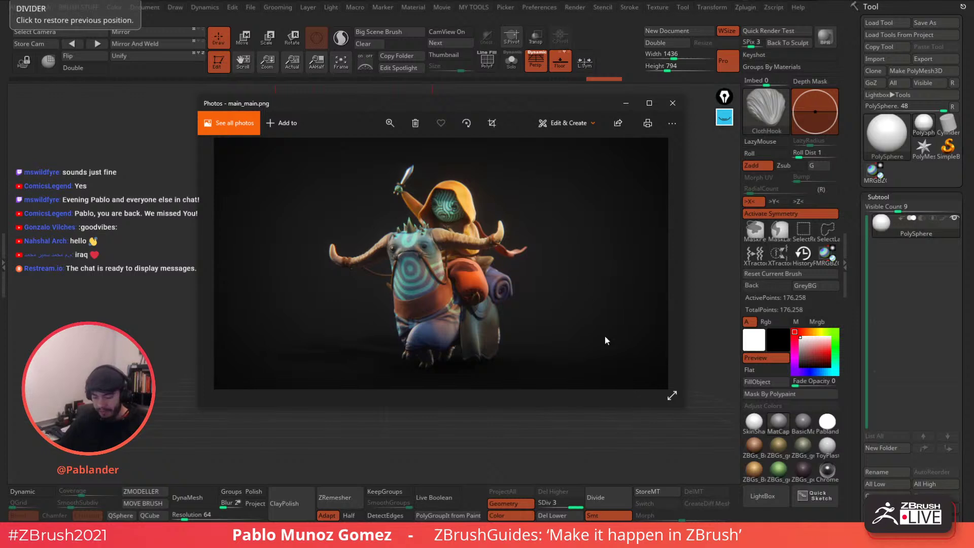
drag(686, 409, 741, 477)
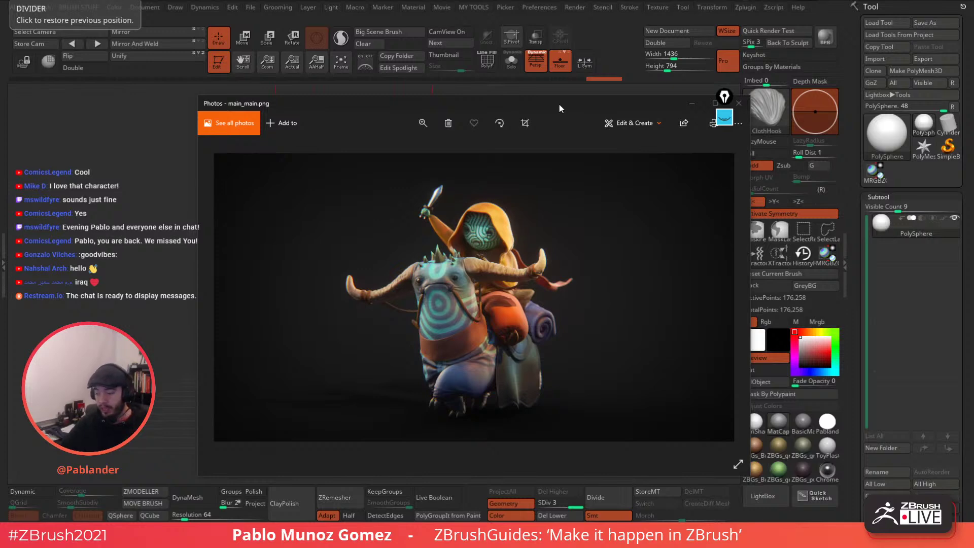
drag(558, 105, 0, 59)
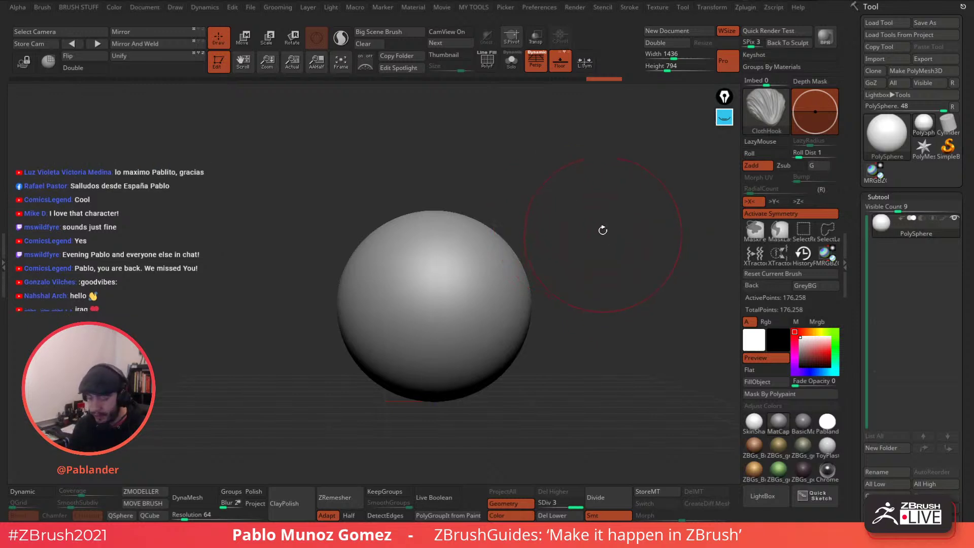
drag(583, 227, 591, 224)
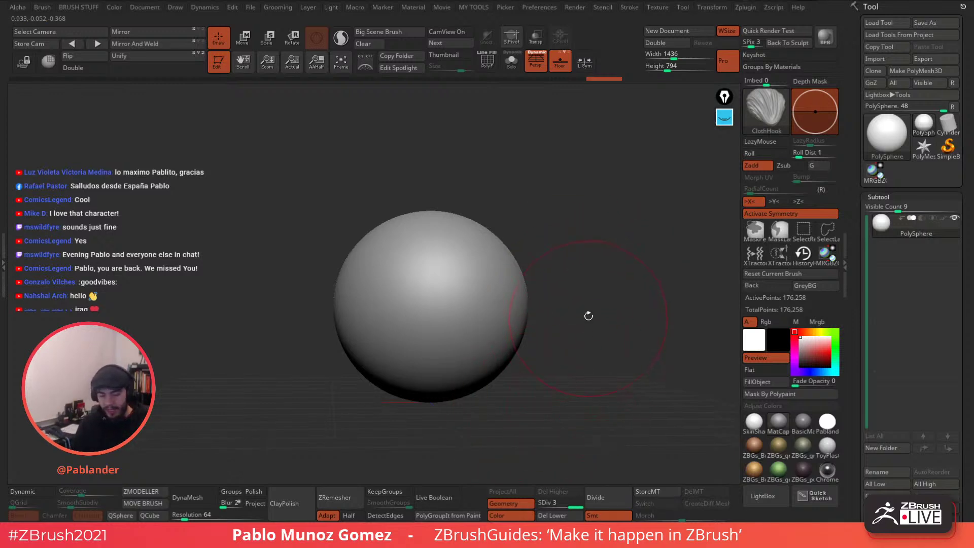
drag(625, 253, 624, 257)
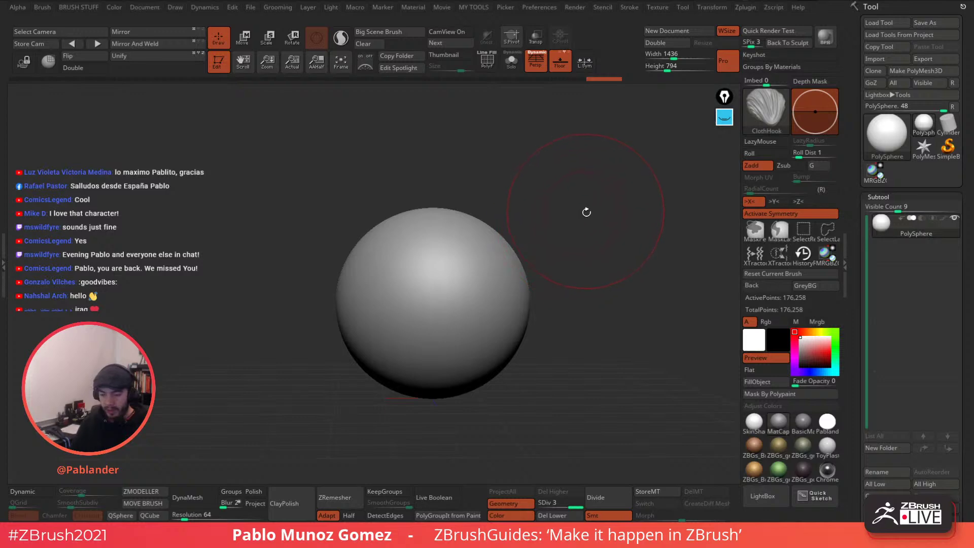
alt+drag(583, 211, 554, 207)
right_click(594, 184)
ctrl+right_drag(591, 185, 569, 184)
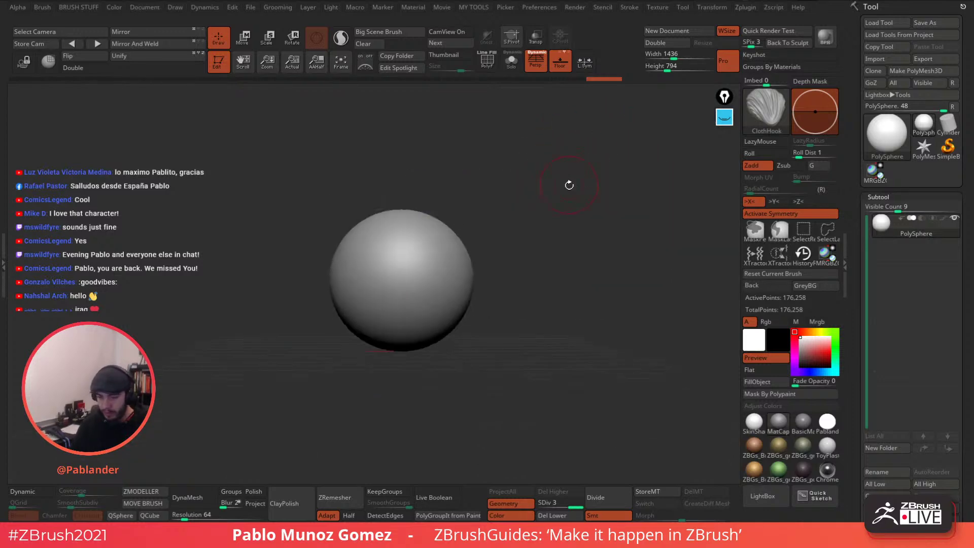
Choose the Move brush as the active sculpting brush for the sphere.
drag(582, 145, 585, 165)
key(b)
key(m)
key(v)
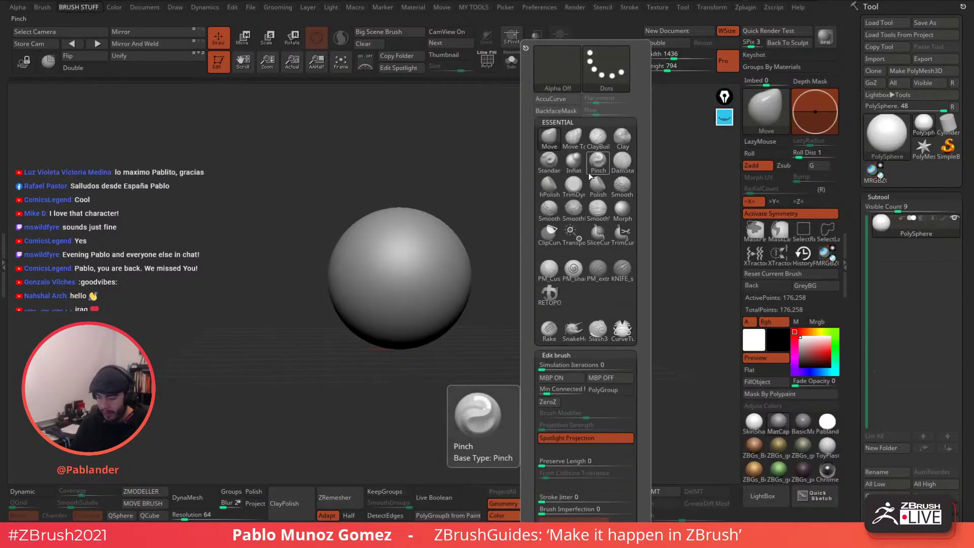
Call up the custom brush popup and expand its Edit brush settings to examine them.
key(1)
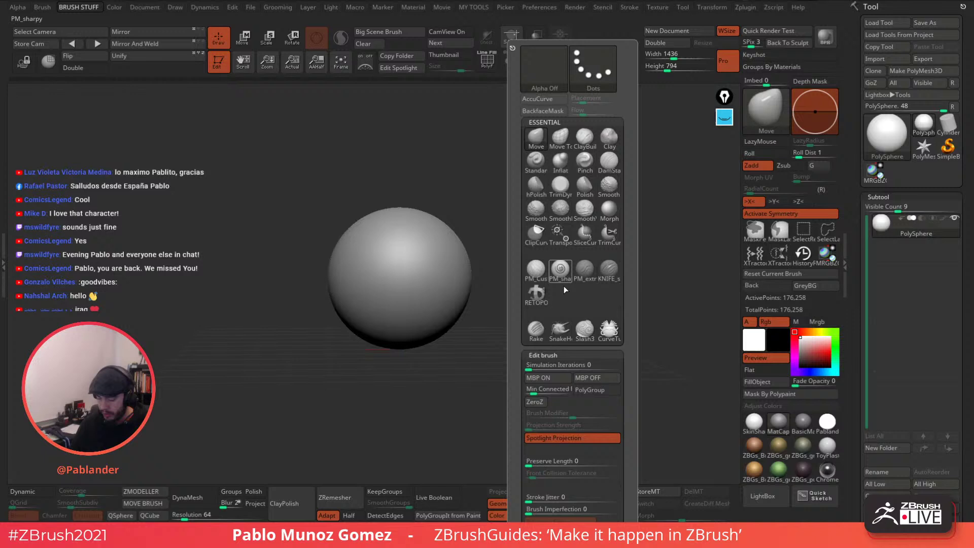
click(569, 353)
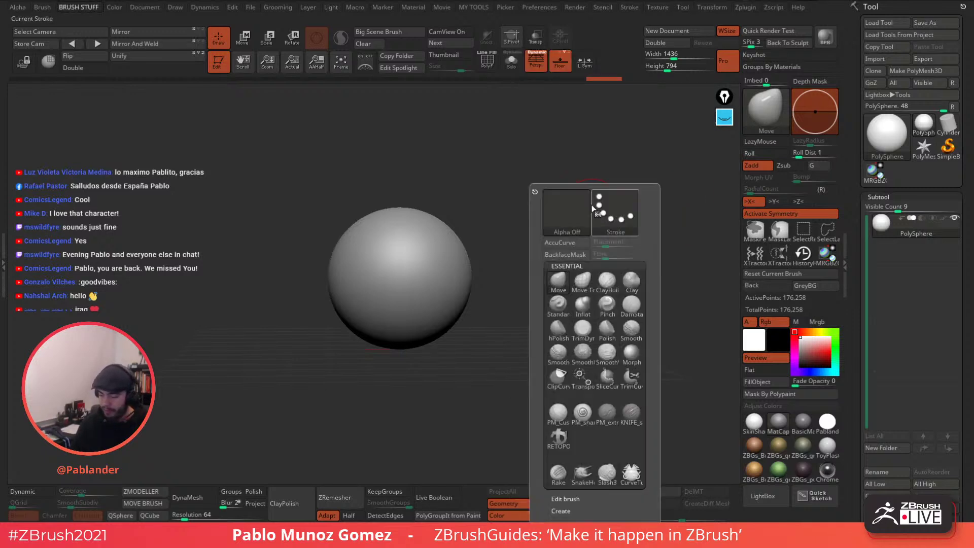
key(1)
key(1)
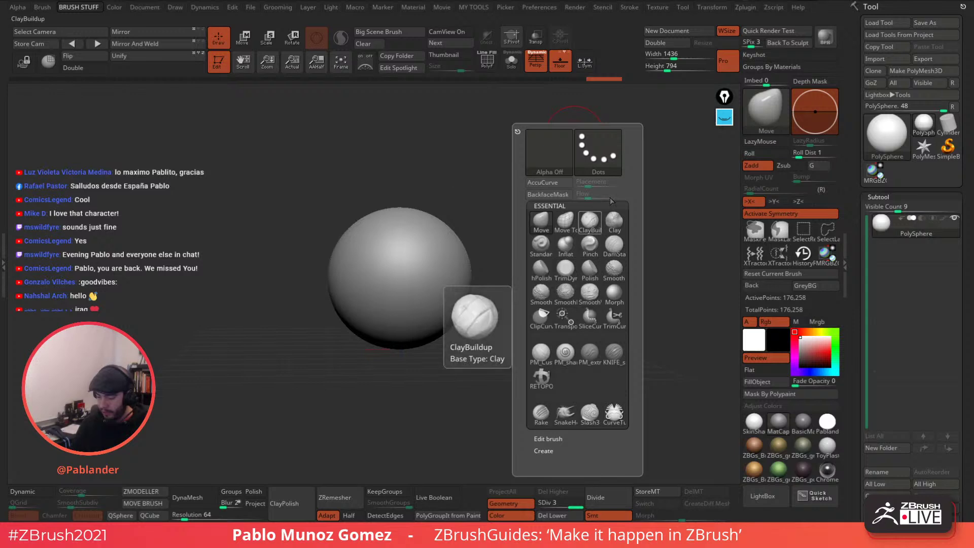
key(1)
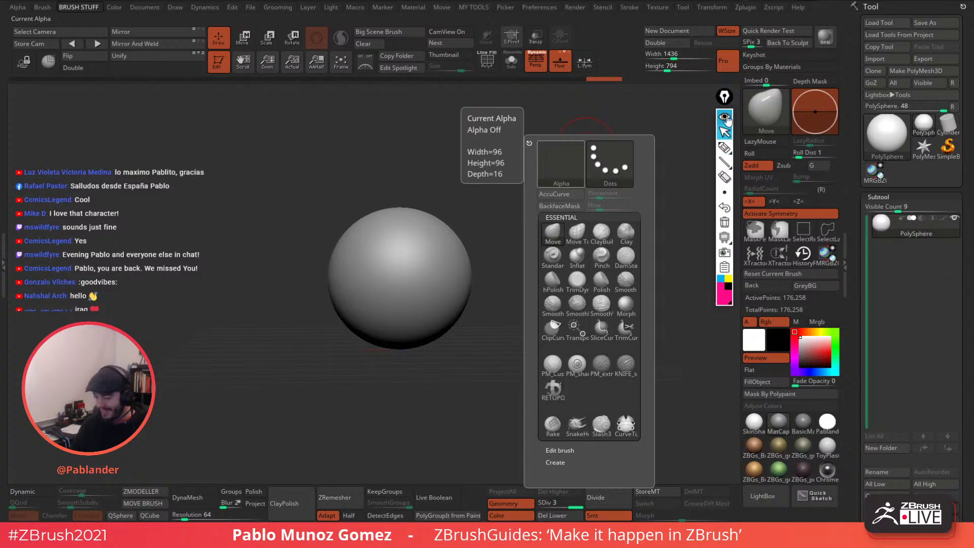
key(1)
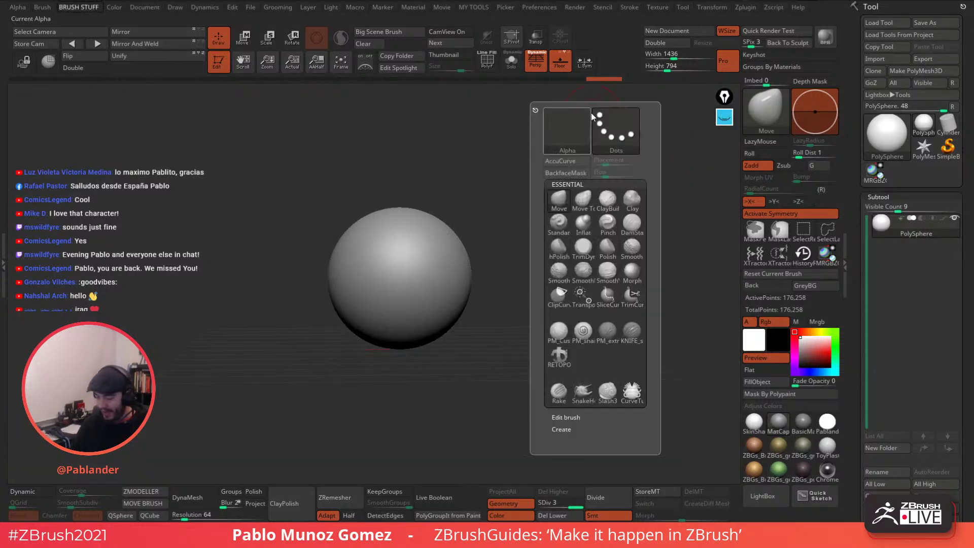
key(1)
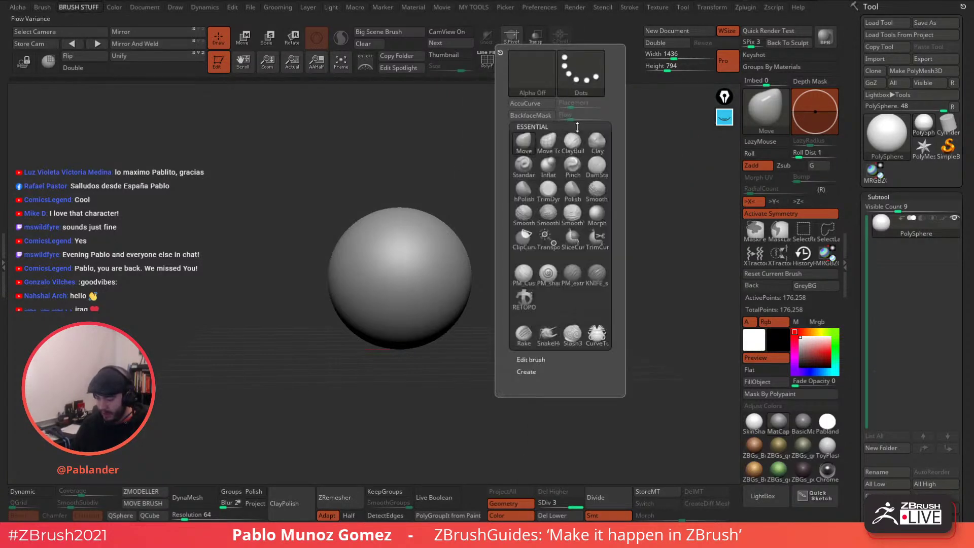
key(shift)
click(553, 358)
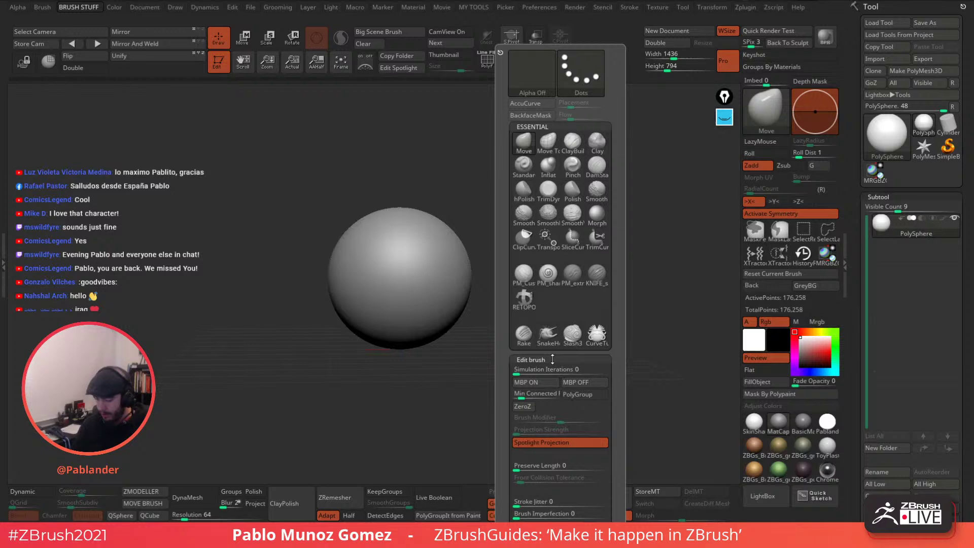
Circle the RETOPO brush, the custom brush group, Simulation Iterations and the Stroke Jitter and Brush Imperfection settings with the annotation pen.
click(724, 116)
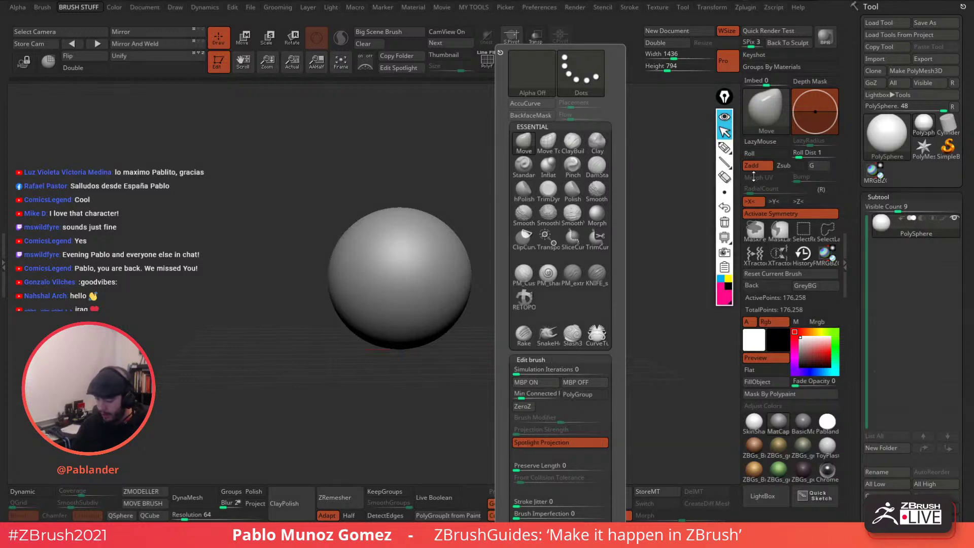
click(726, 149)
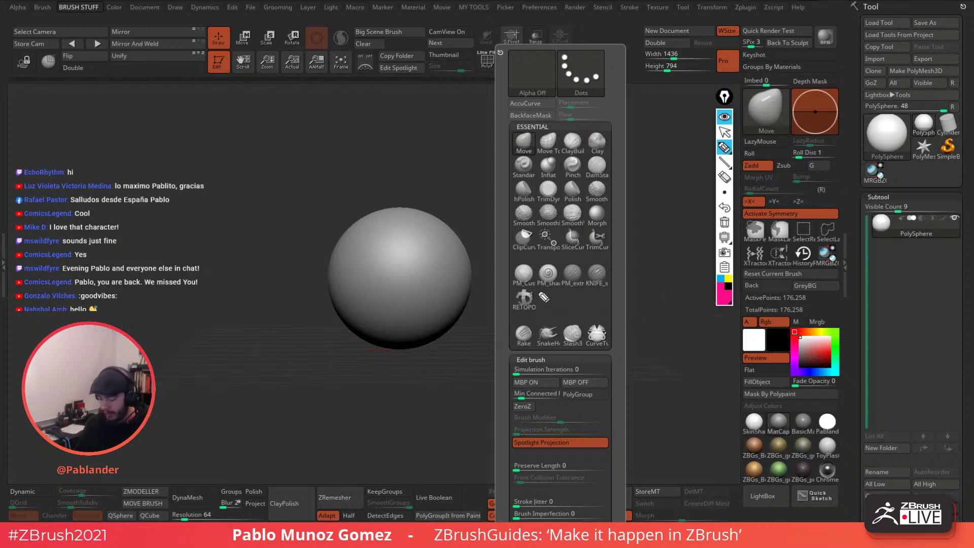
mouse_move(533, 289)
mouse_down()
mouse_move(533, 319)
mouse_move(507, 310)
mouse_up()
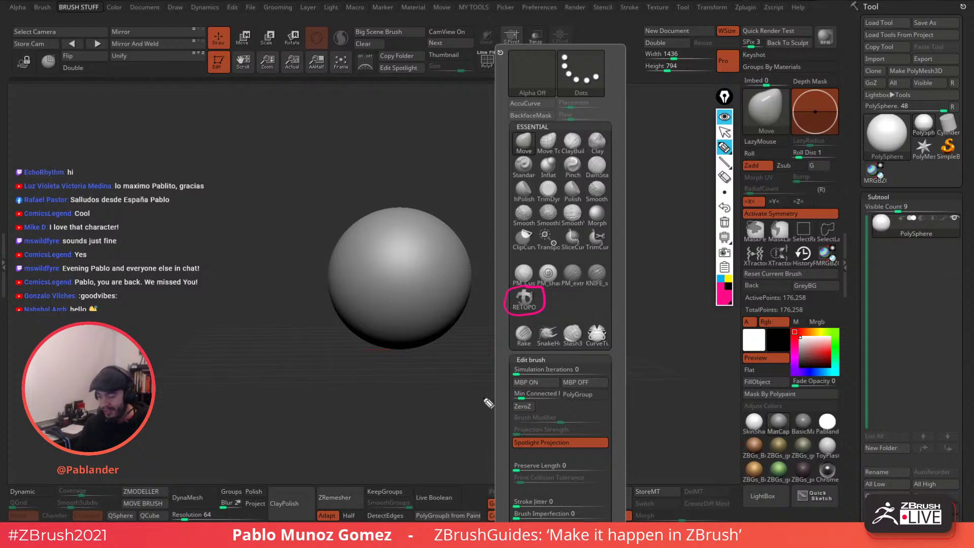
mouse_move(615, 260)
mouse_down()
mouse_move(519, 262)
mouse_move(545, 321)
mouse_move(626, 259)
mouse_up()
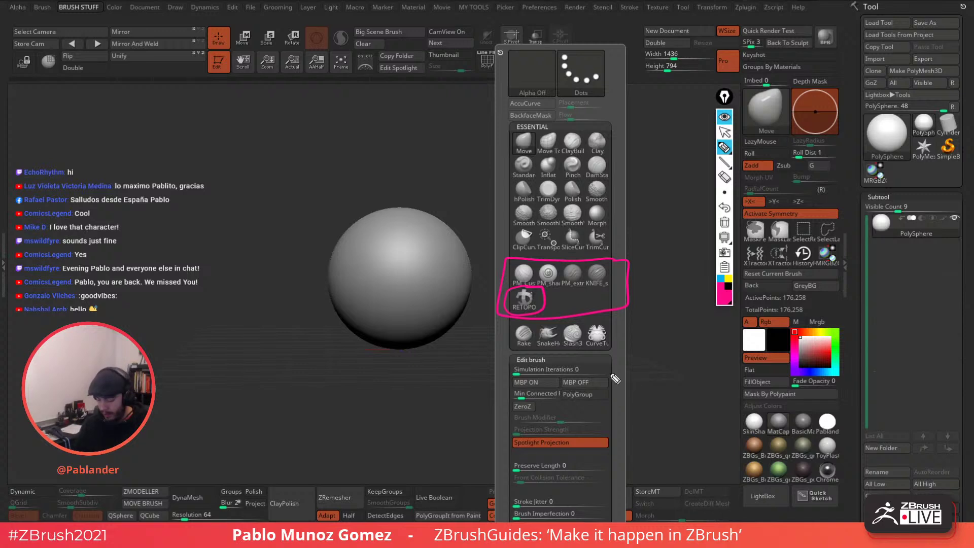
mouse_move(612, 361)
mouse_down()
mouse_move(514, 382)
mouse_move(619, 362)
mouse_up()
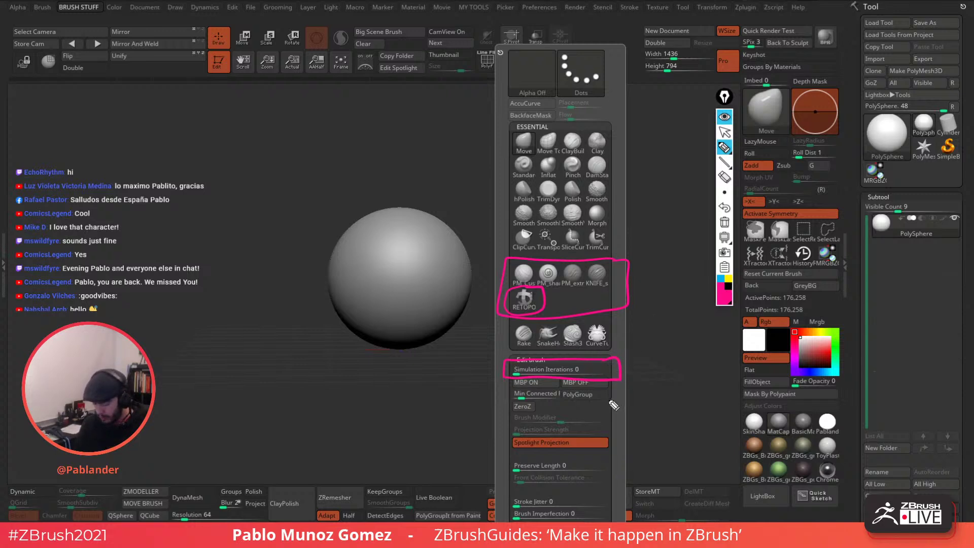
mouse_move(617, 491)
mouse_down()
mouse_move(510, 502)
mouse_move(558, 523)
mouse_move(583, 484)
mouse_up()
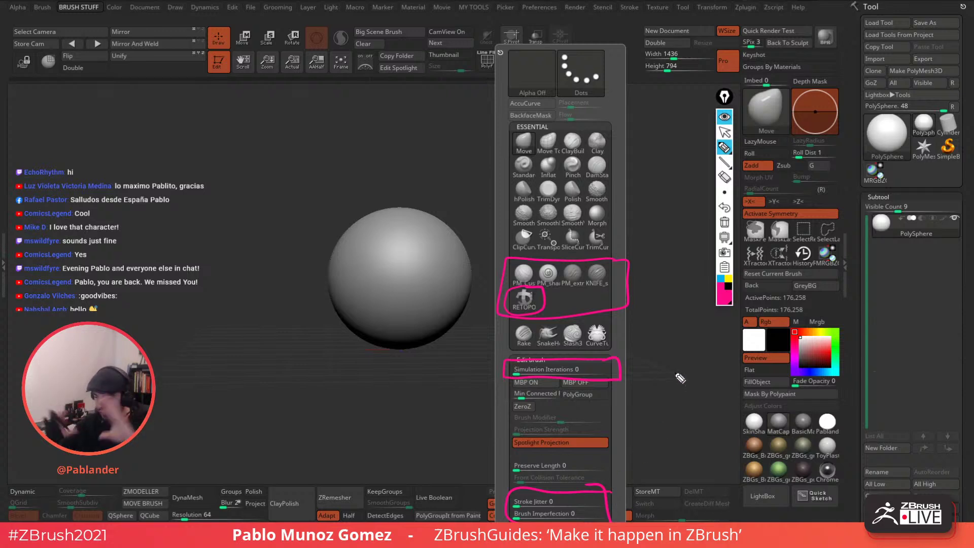
Scribble a few freehand stroke marks beside the brush popup and clear all annotations from the screen.
mouse_move(652, 381)
mouse_down()
mouse_move(669, 370)
mouse_move(687, 414)
mouse_move(682, 304)
mouse_up()
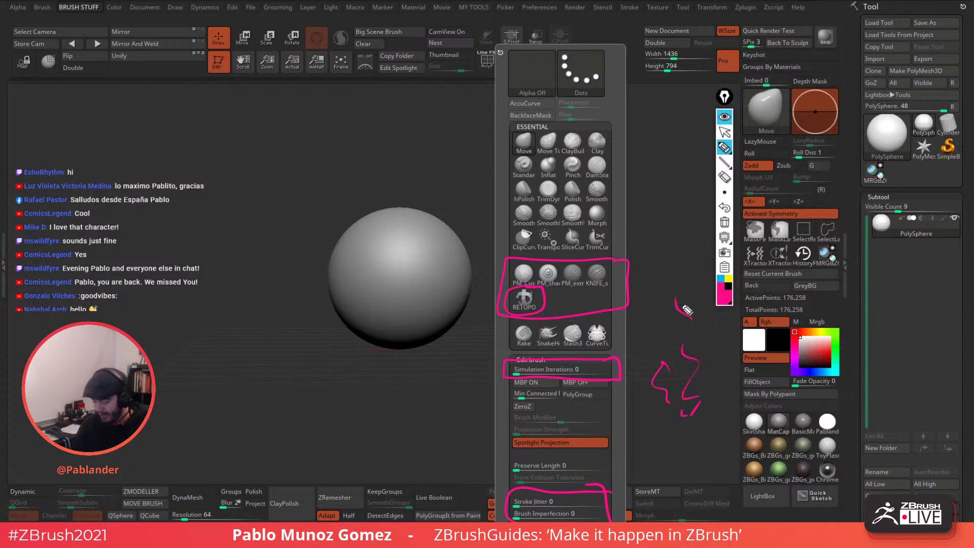
click(660, 345)
click(662, 337)
click(667, 342)
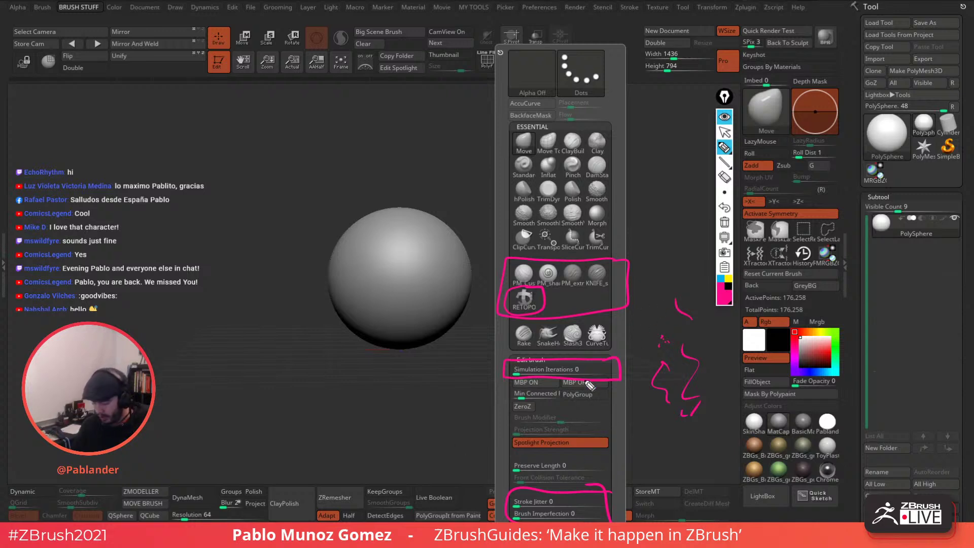
click(724, 132)
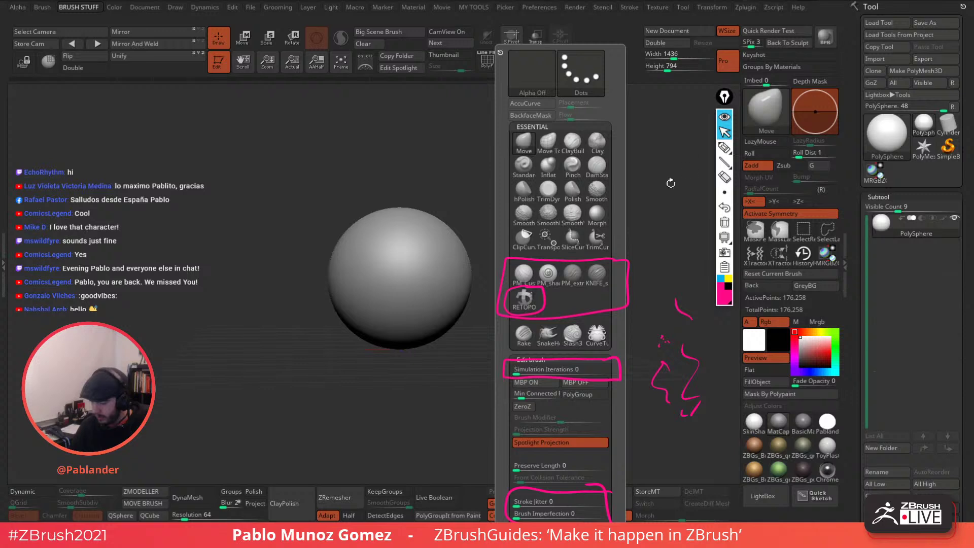
click(724, 222)
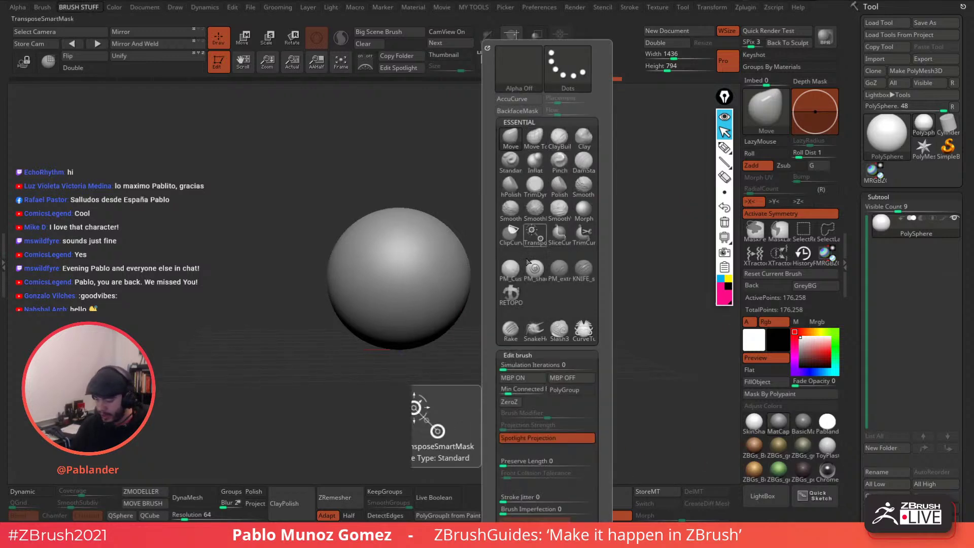
Open the custom mesh tools popup, circle Create Instance Subtool and Enhance Details with the annotation pen, and clear the marks.
click(527, 355)
key(2)
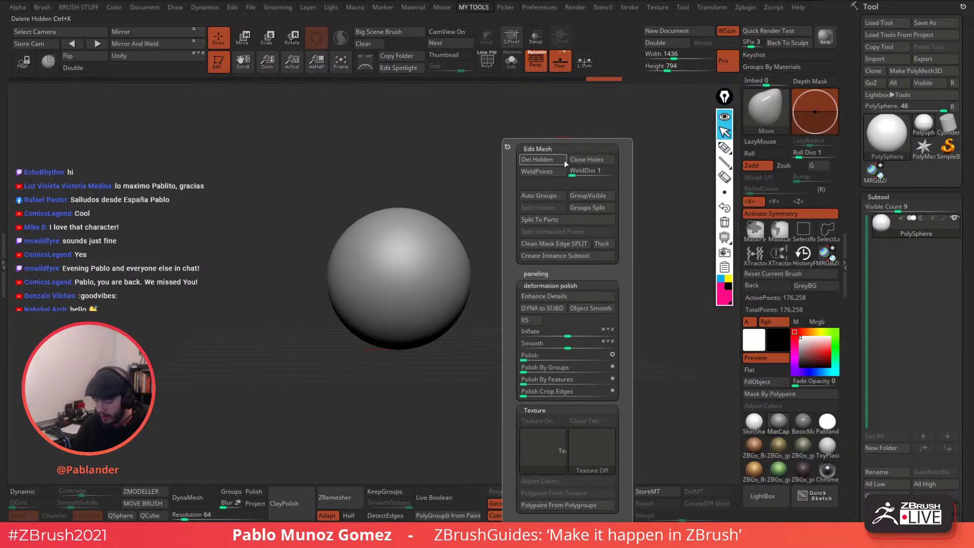
click(724, 148)
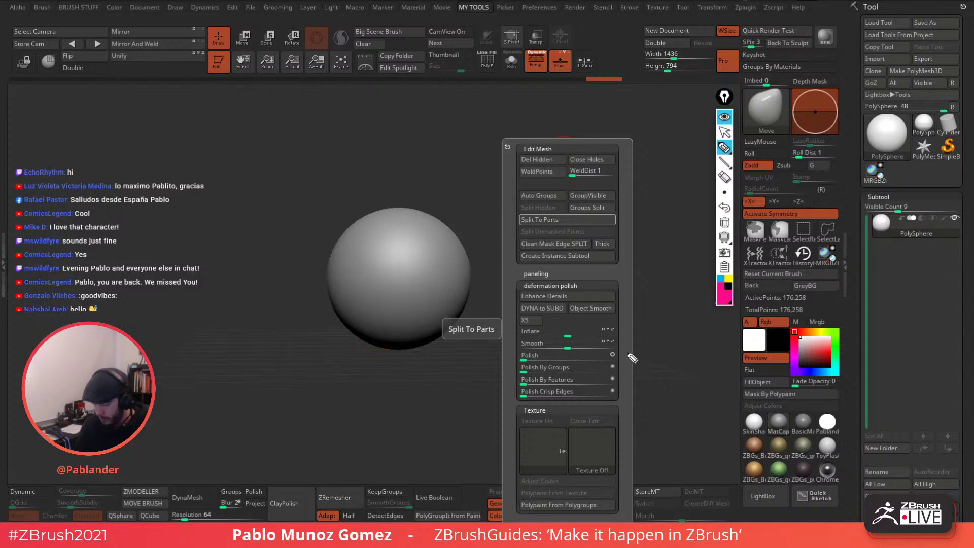
mouse_move(622, 253)
mouse_down()
mouse_move(515, 259)
mouse_move(573, 273)
mouse_move(629, 256)
mouse_up()
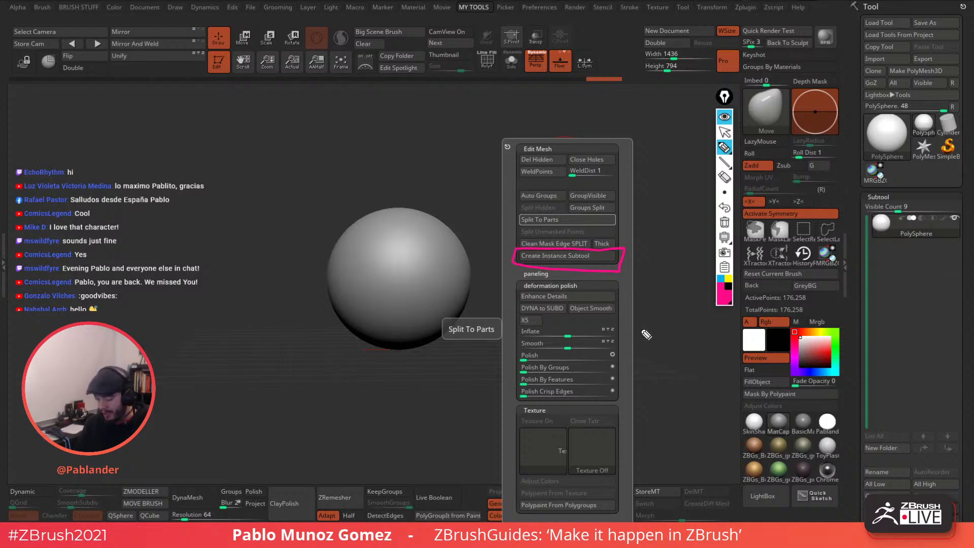
mouse_move(623, 291)
mouse_down()
mouse_move(517, 302)
mouse_move(586, 307)
mouse_move(630, 295)
mouse_up()
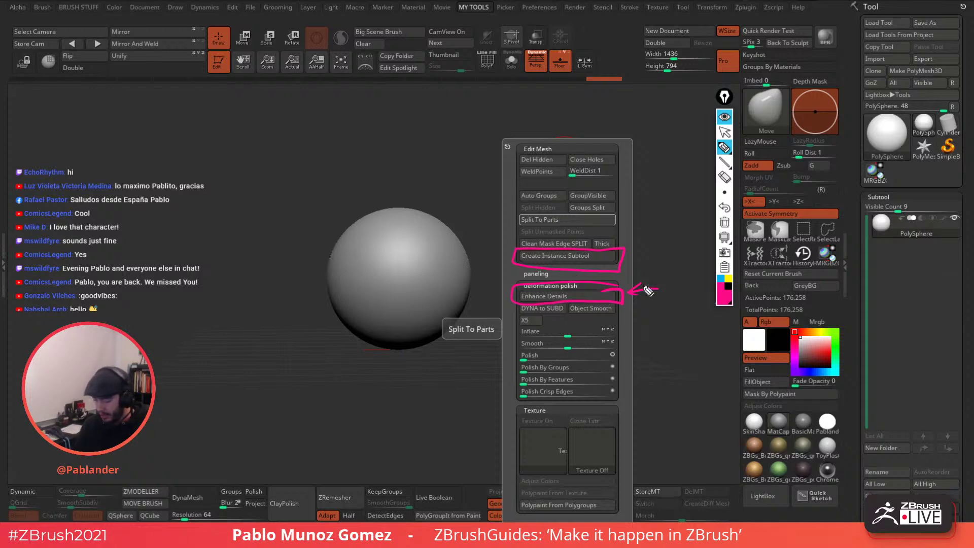
click(725, 222)
click(726, 118)
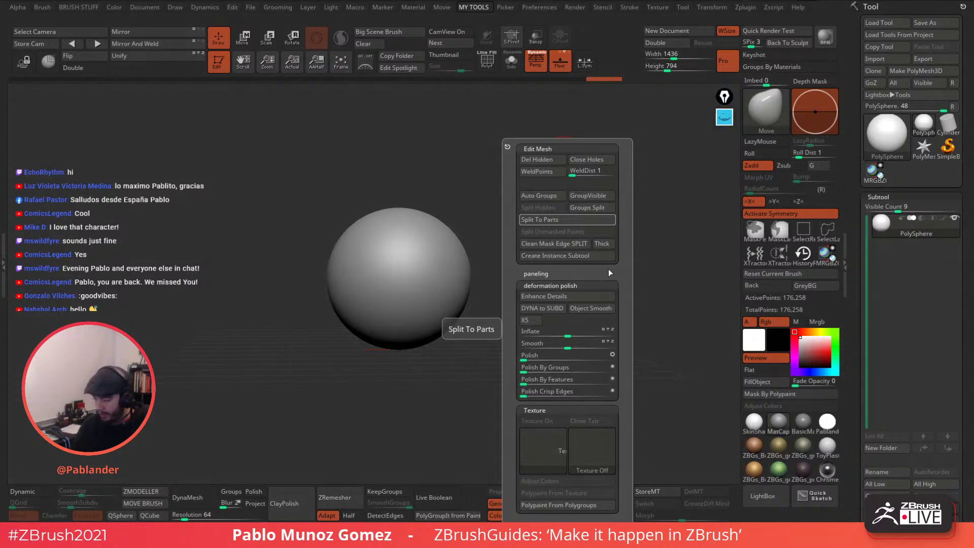
Frame the sphere and switch to the DamStandard brush, bringing up its quick draw settings.
key(f)
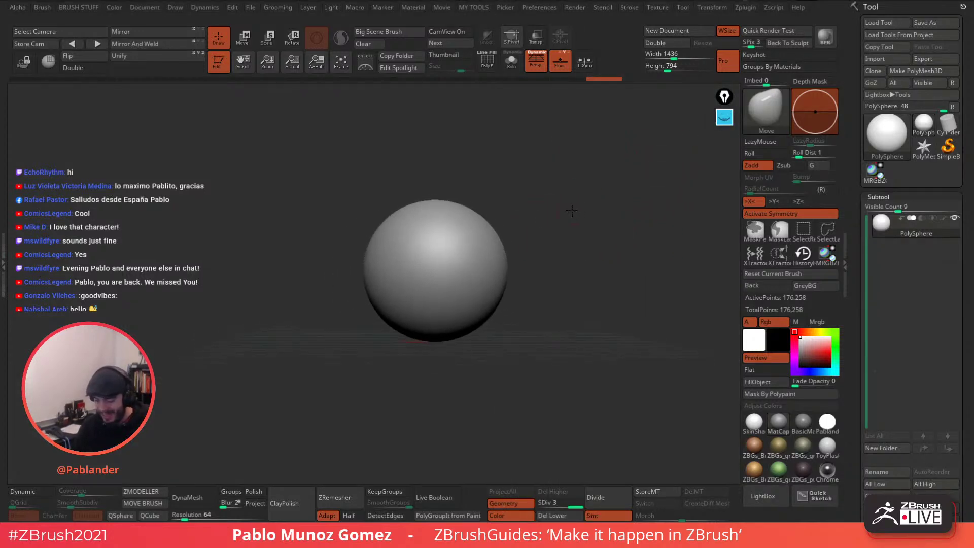
alt+drag(587, 224, 565, 182)
key(b)
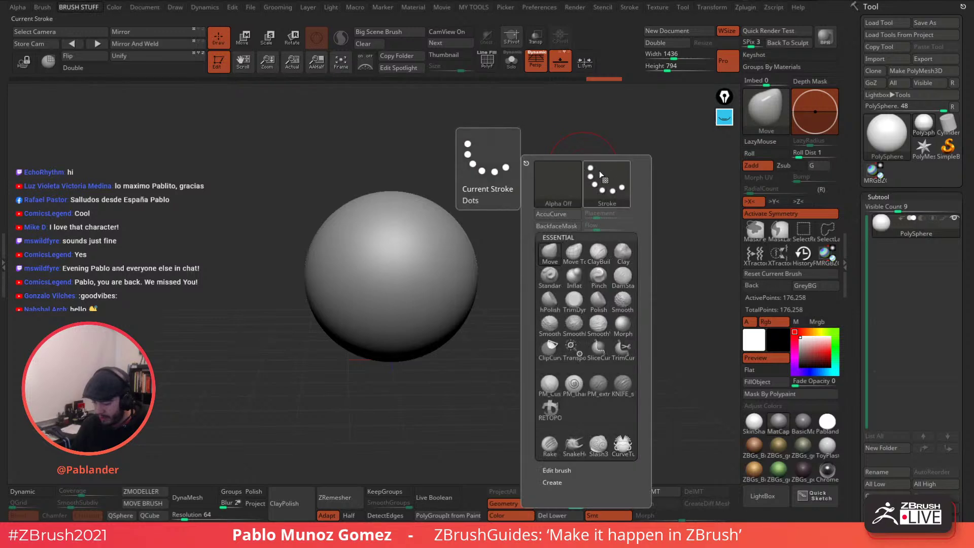
click(623, 276)
key(space)
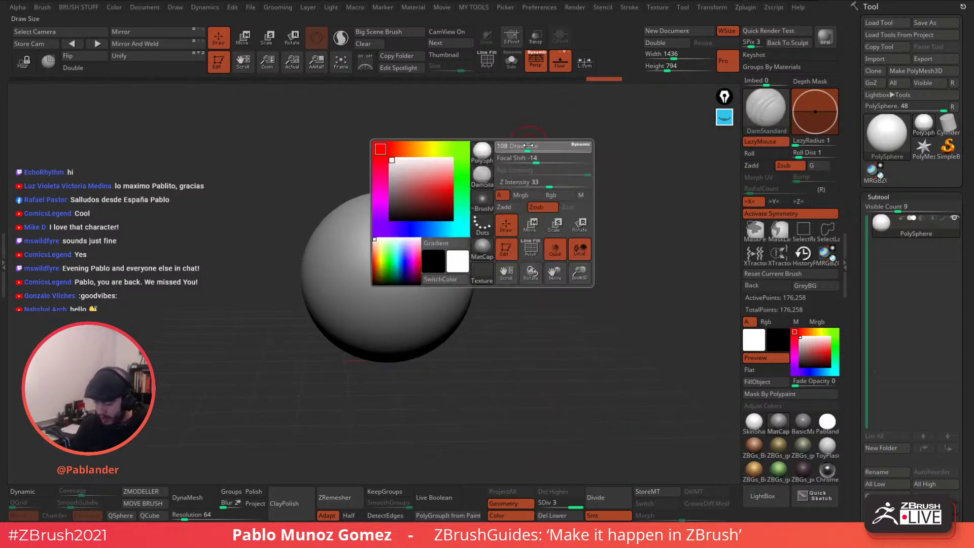
Turn off symmetry and carve one straight diagonal groove across the sphere's upper front.
mouse_move(538, 182)
alt+mouse_down()
mouse_move(563, 189)
mouse_move(586, 170)
alt+mouse_up()
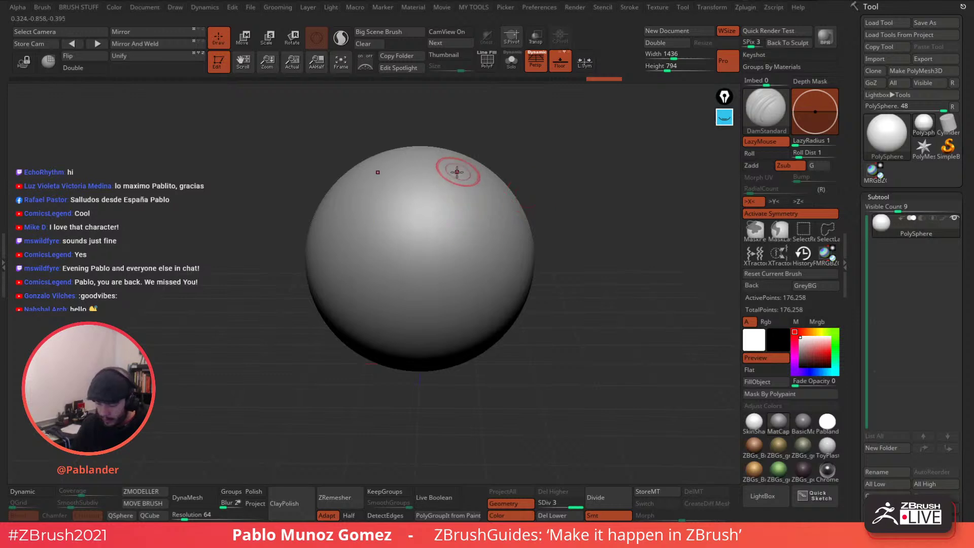
click(777, 214)
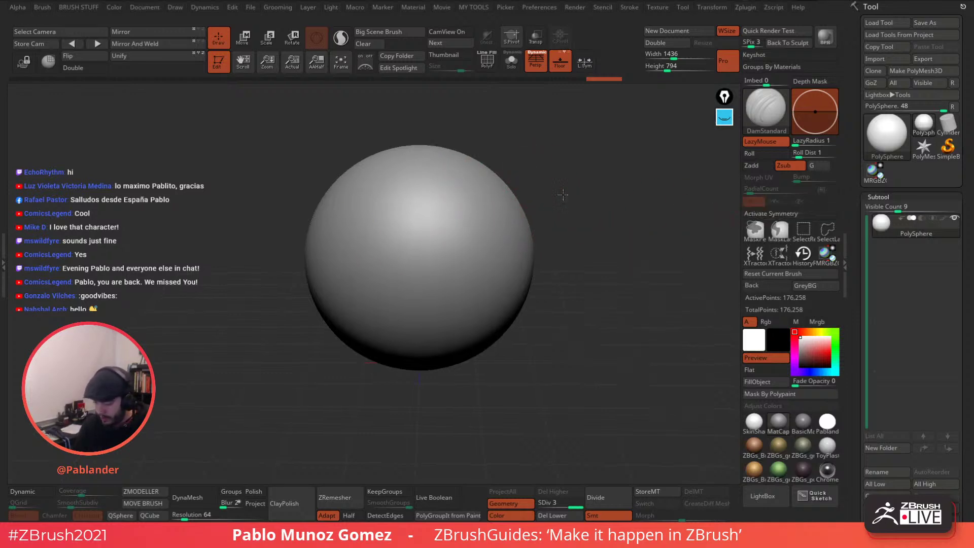
alt+drag(563, 194, 557, 184)
drag(456, 161, 316, 258)
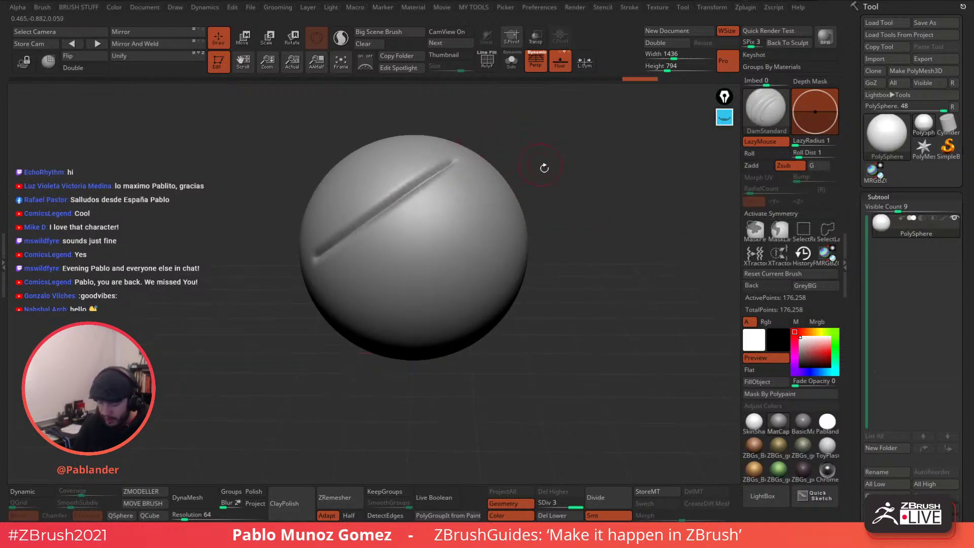
Inspect the sphere's wireframe with the polyframe display and check its subdivision level slider.
alt+drag(544, 168, 538, 161)
mouse_move(554, 211)
alt+mouse_down()
mouse_move(550, 233)
mouse_move(558, 208)
alt+mouse_up()
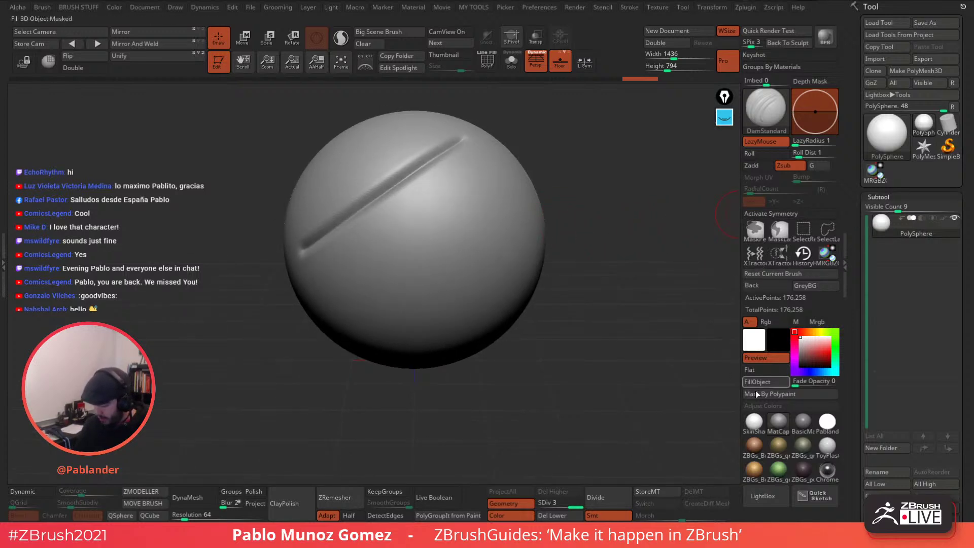
click(486, 67)
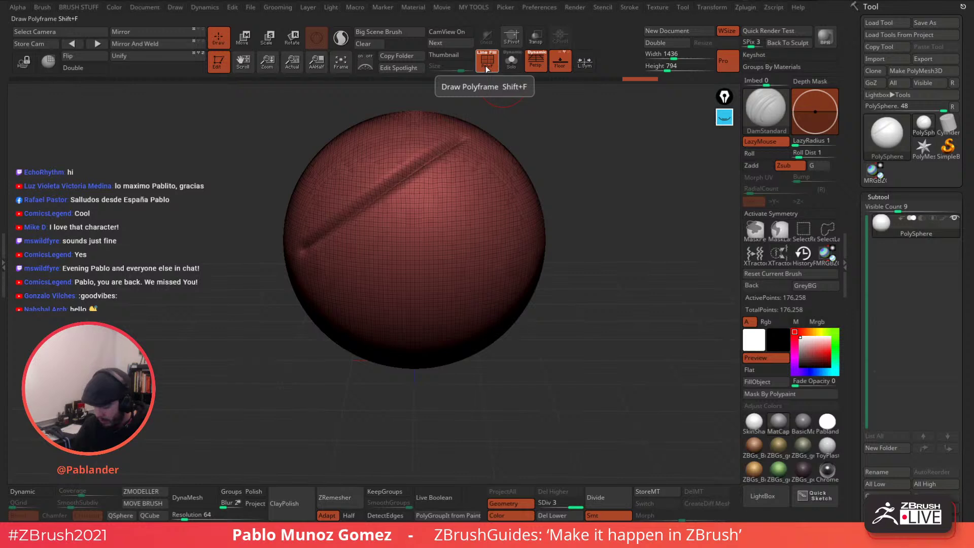
click(486, 68)
drag(558, 502, 579, 507)
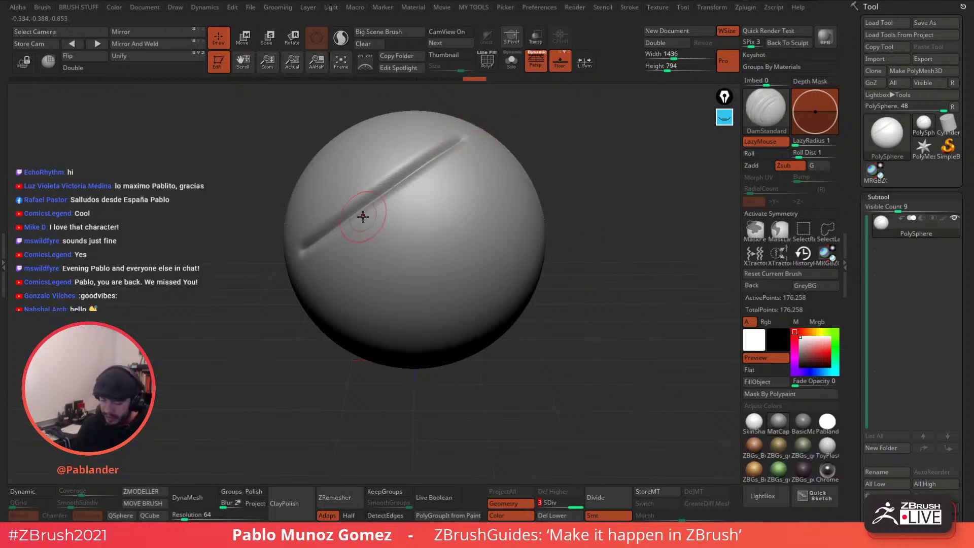
Set the DamStandard brush's Stroke Jitter to 1 and sculpt a scattered diagonal stroke parallel to and below the smooth groove.
key(b)
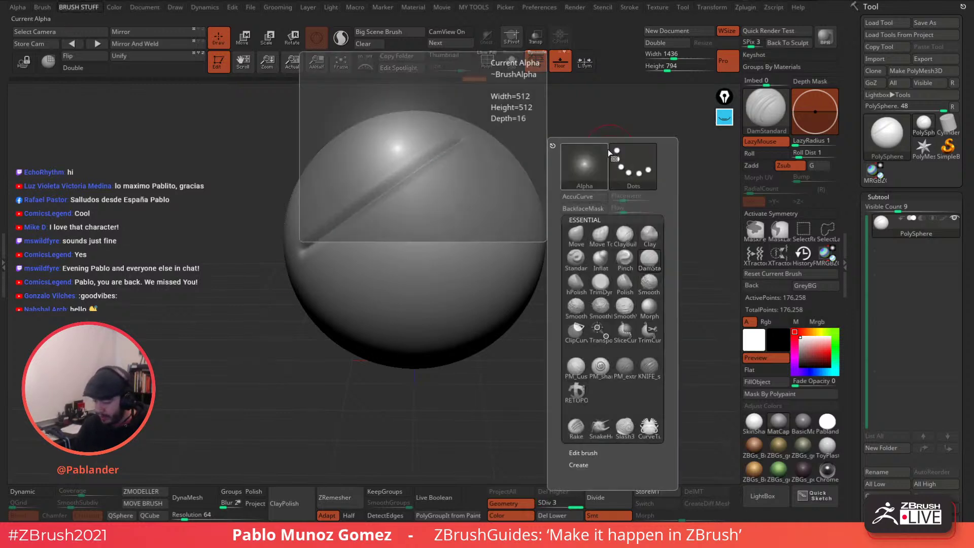
key(b)
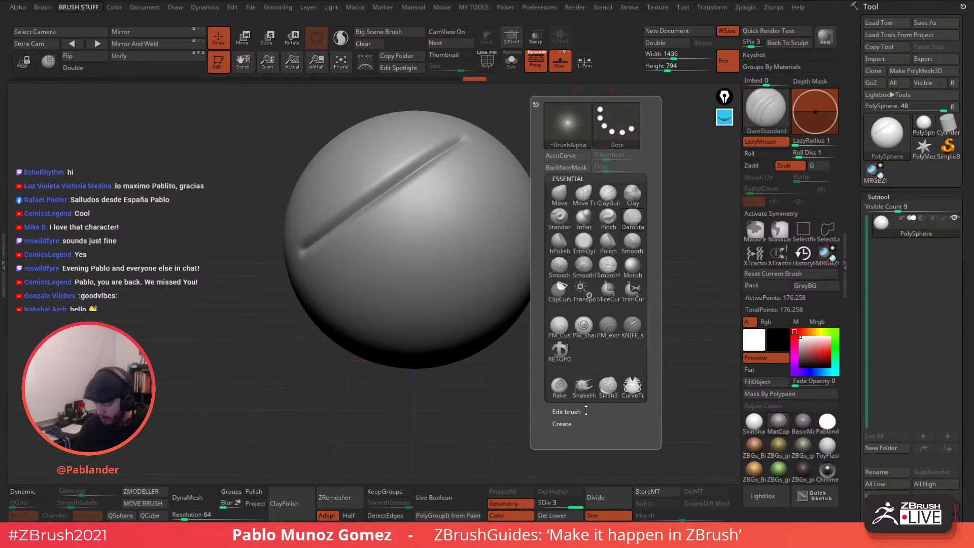
click(566, 411)
scroll(625, 245, down, 2)
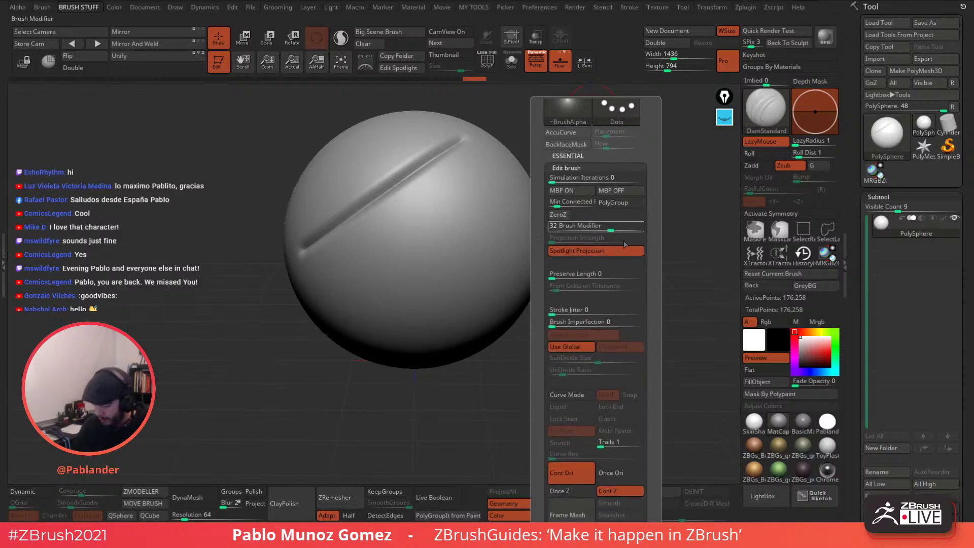
scroll(622, 193, down, 2)
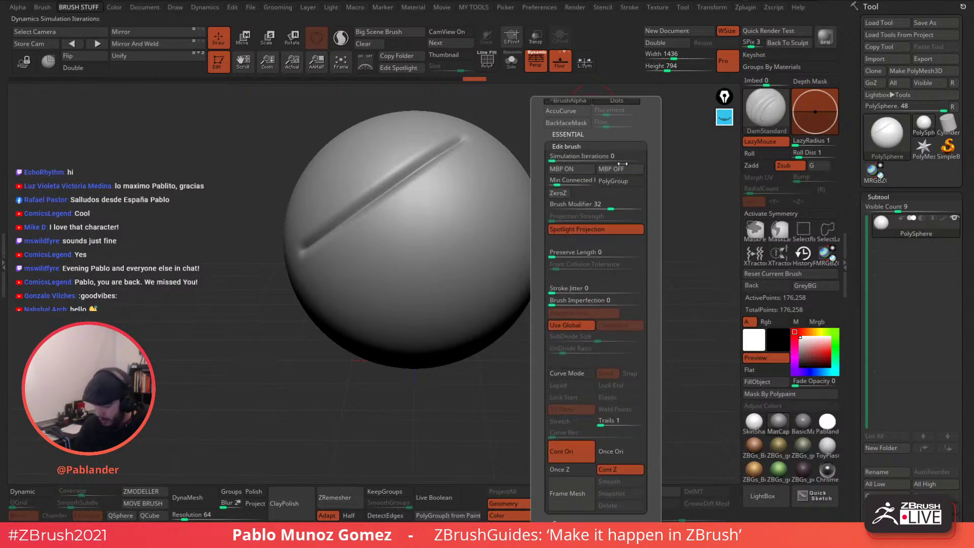
drag(555, 289, 647, 288)
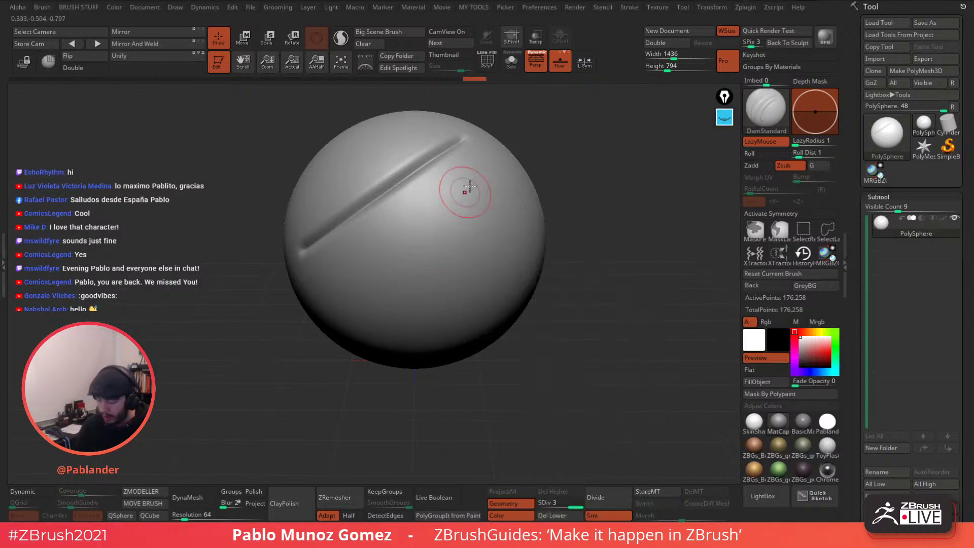
mouse_move(481, 157)
mouse_down()
mouse_move(443, 196)
mouse_move(325, 279)
mouse_move(490, 158)
mouse_up()
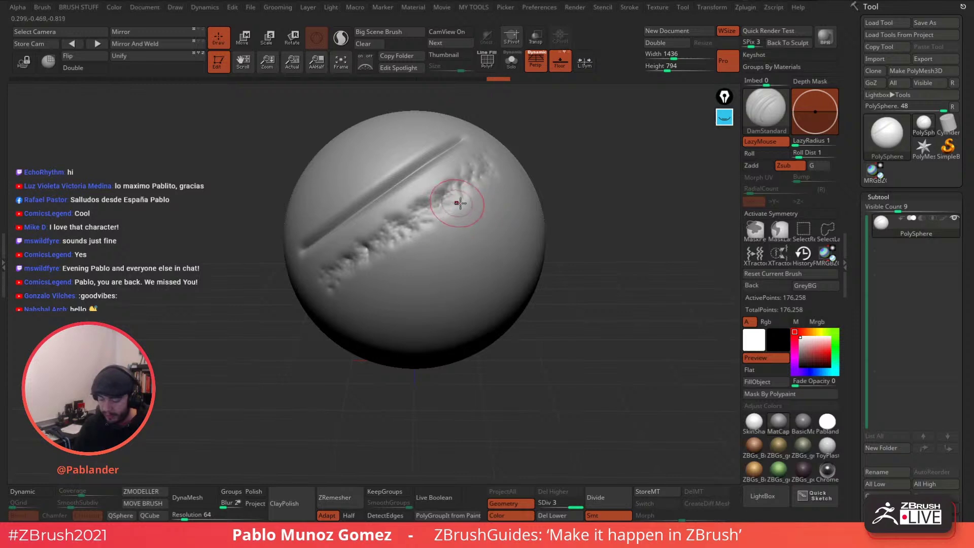
alt+right_drag(470, 185, 486, 200)
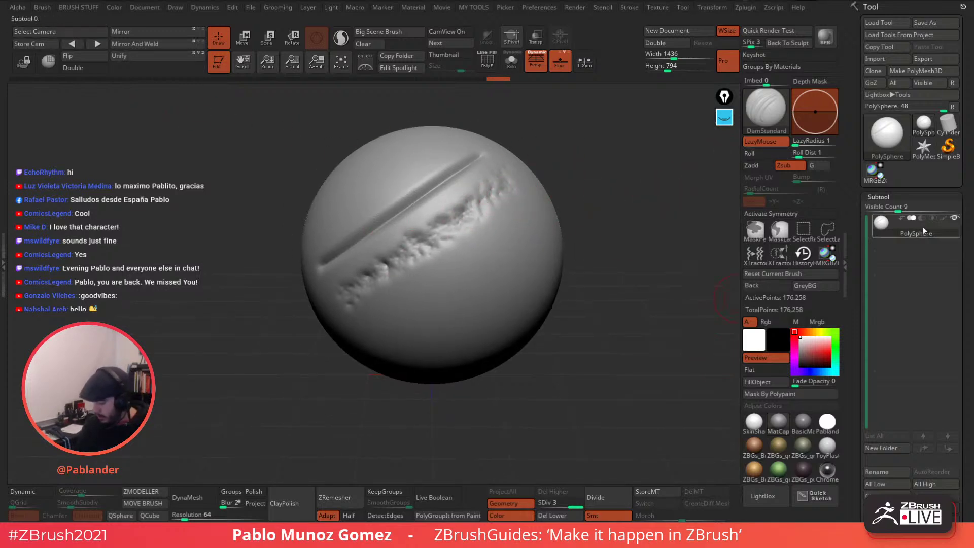
click(42, 7)
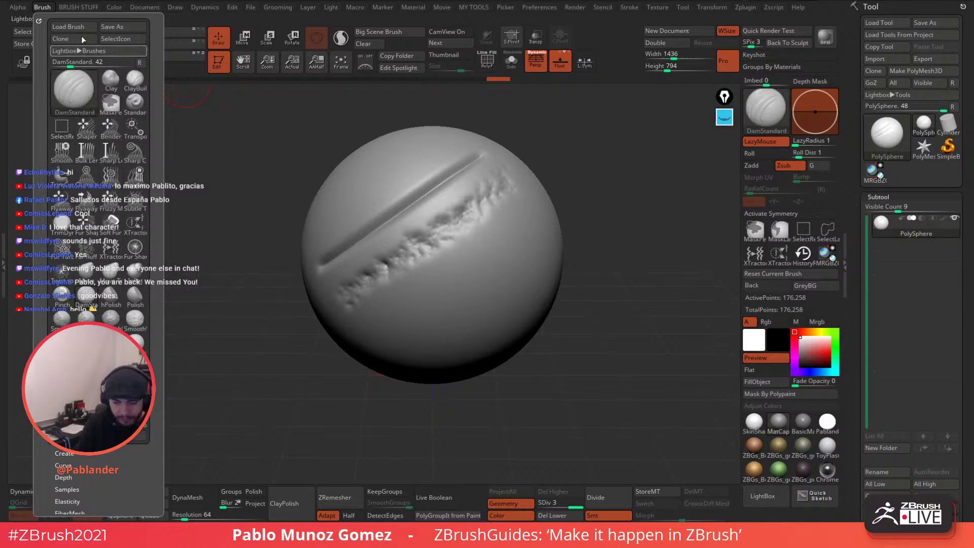
click(17, 8)
mouse_move(63, 80)
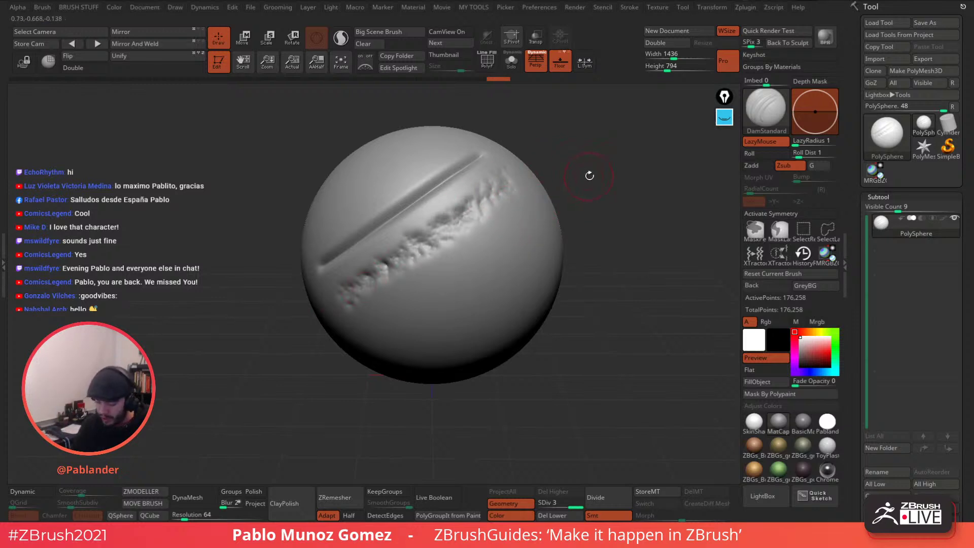
mouse_move(589, 170)
mouse_down()
mouse_move(578, 163)
mouse_move(592, 169)
mouse_up()
key(m)
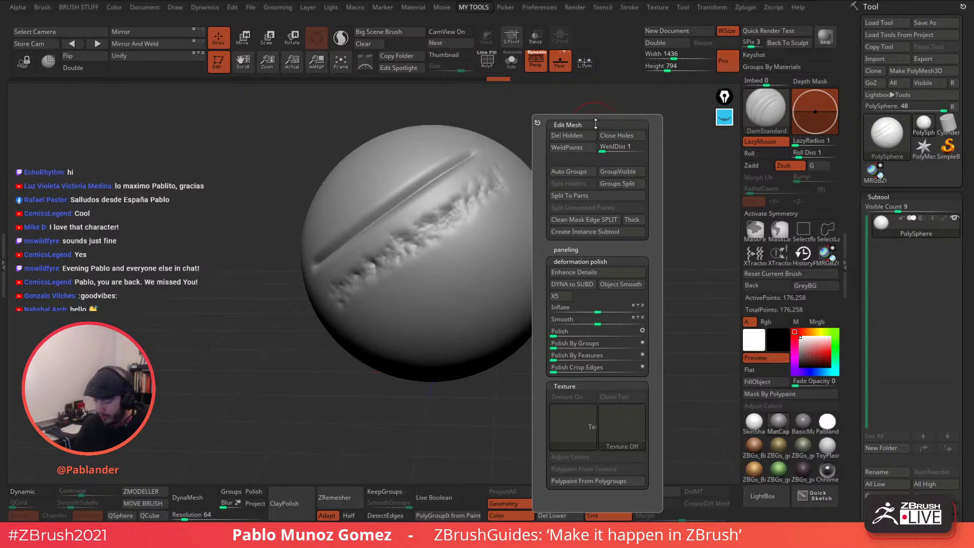
Set Stroke Jitter to 0 and Brush Imperfection to 1, and carve a rough-edged diagonal groove below the jittered stroke.
key(2)
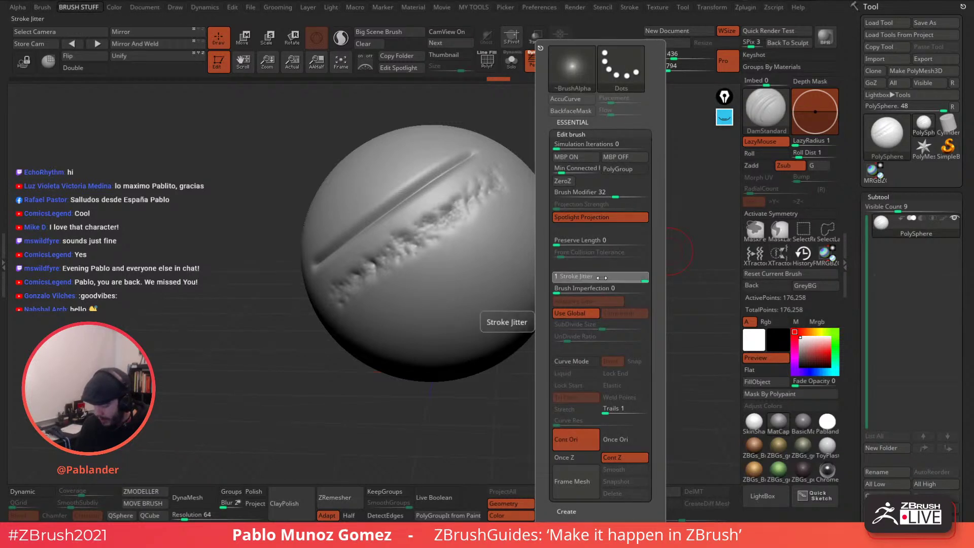
drag(601, 277, 555, 278)
click(623, 290)
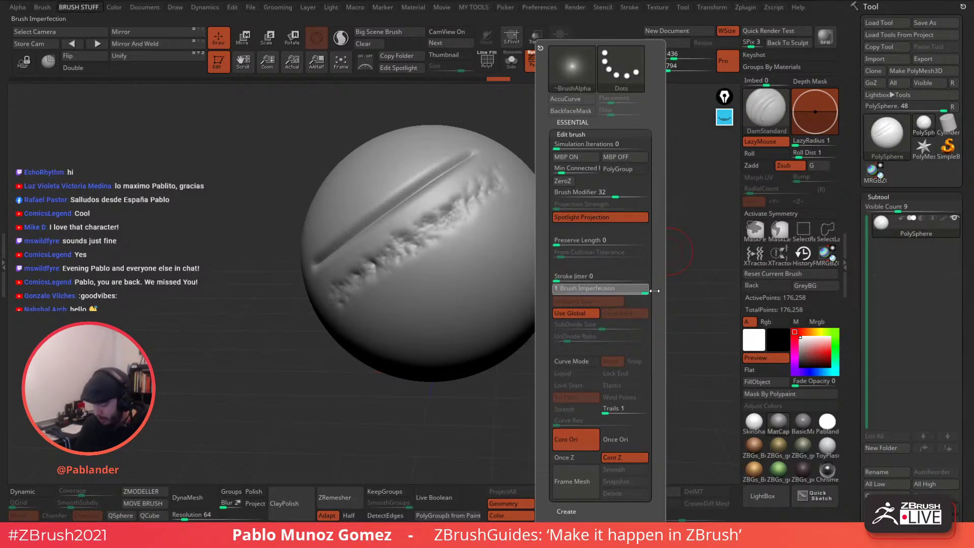
drag(527, 199, 368, 317)
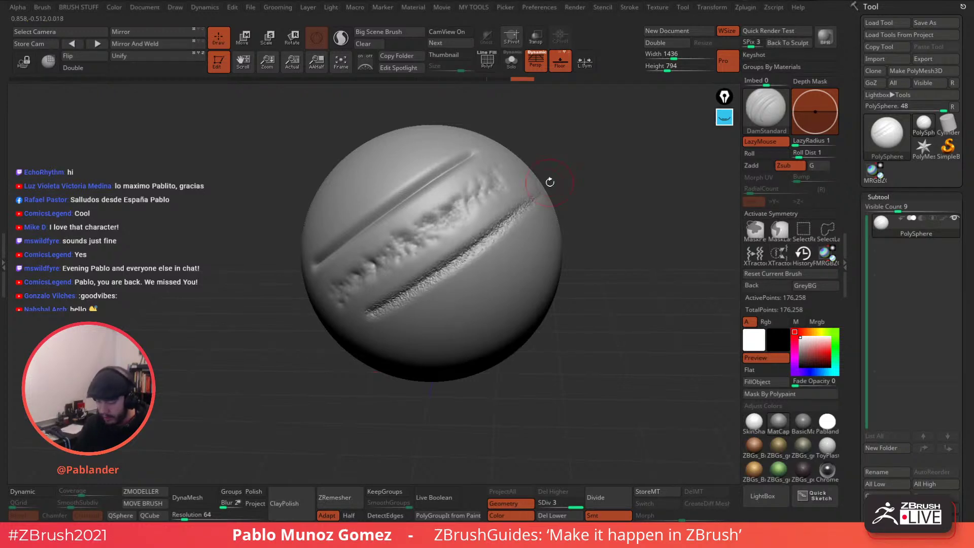
Set Stroke Jitter to 0.52298 and Brush Imperfection to 0.51724, and sculpt a rough textured band below the third stroke.
key(ctrl+b)
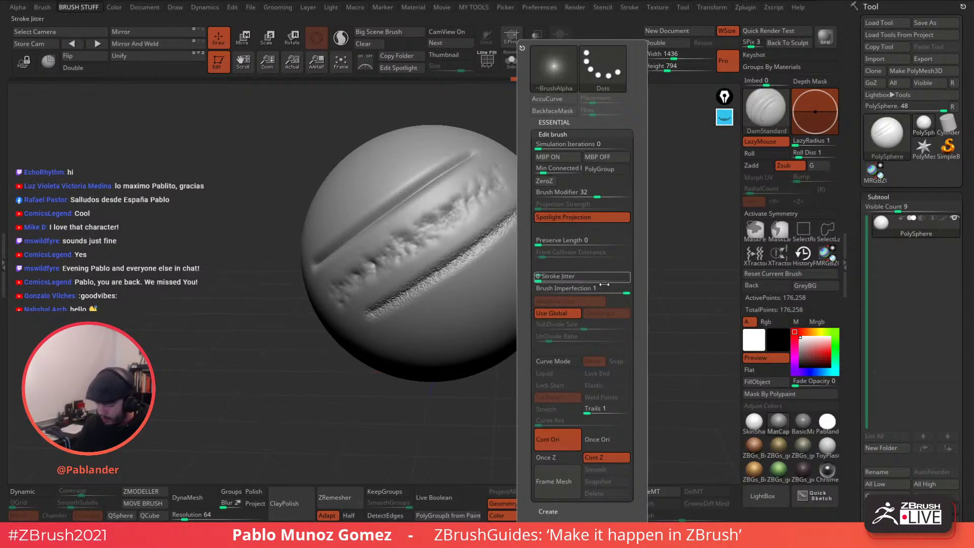
click(578, 278)
click(582, 290)
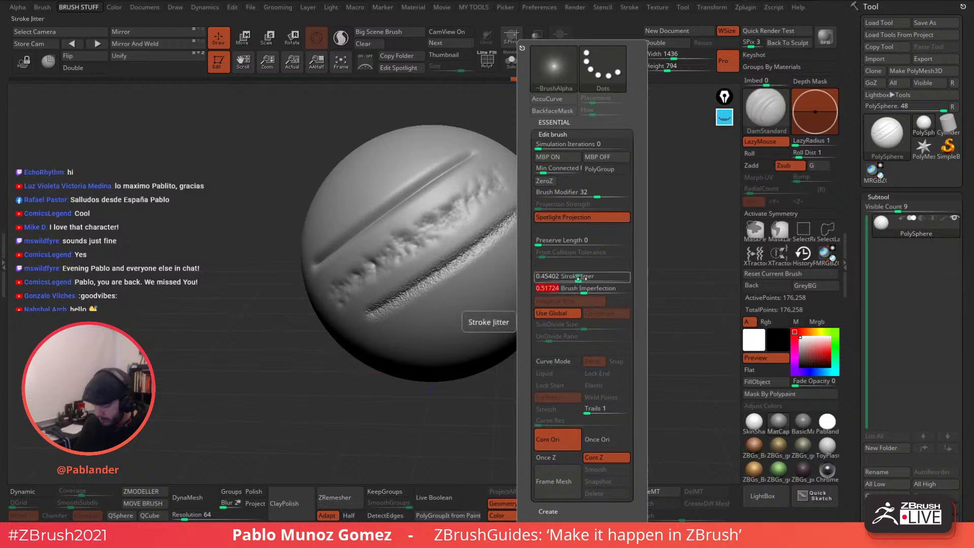
click(580, 280)
click(582, 289)
key(ctrl+b)
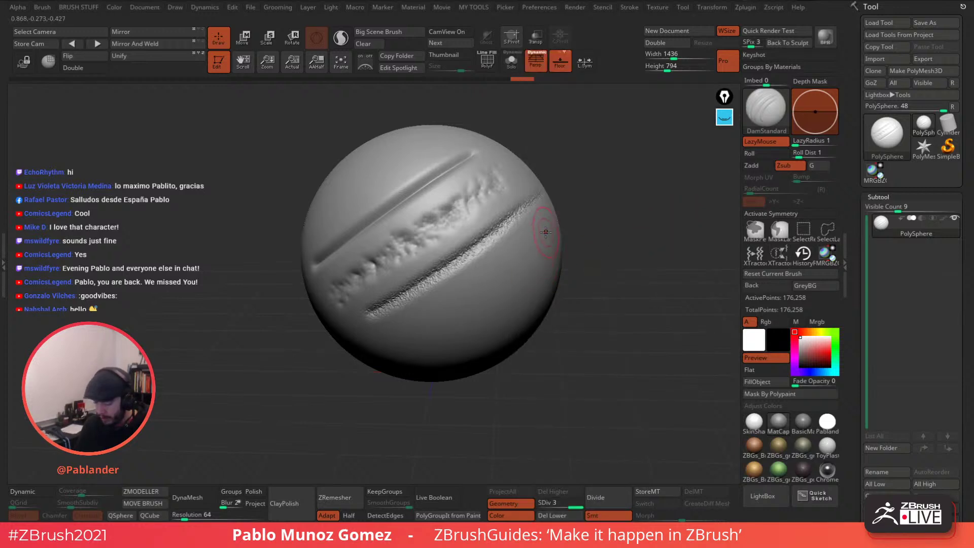
mouse_move(547, 231)
mouse_down()
mouse_move(494, 279)
mouse_move(398, 336)
mouse_up()
mouse_move(488, 279)
mouse_down()
mouse_move(500, 262)
mouse_move(463, 316)
mouse_move(428, 339)
mouse_up()
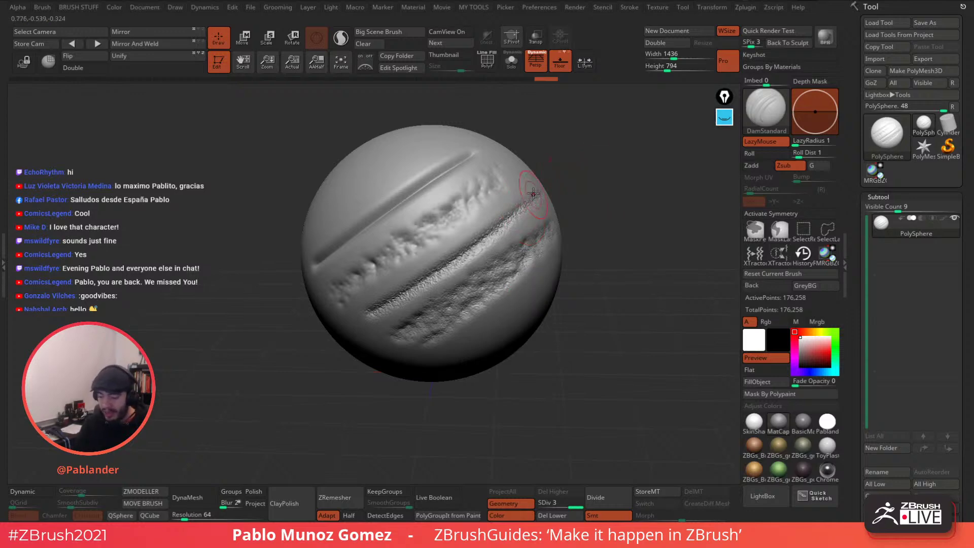
Switch the brush's stroke type to Spray and cover the sphere's upper area above the first groove with rough skin-like texture.
key(1)
key(2)
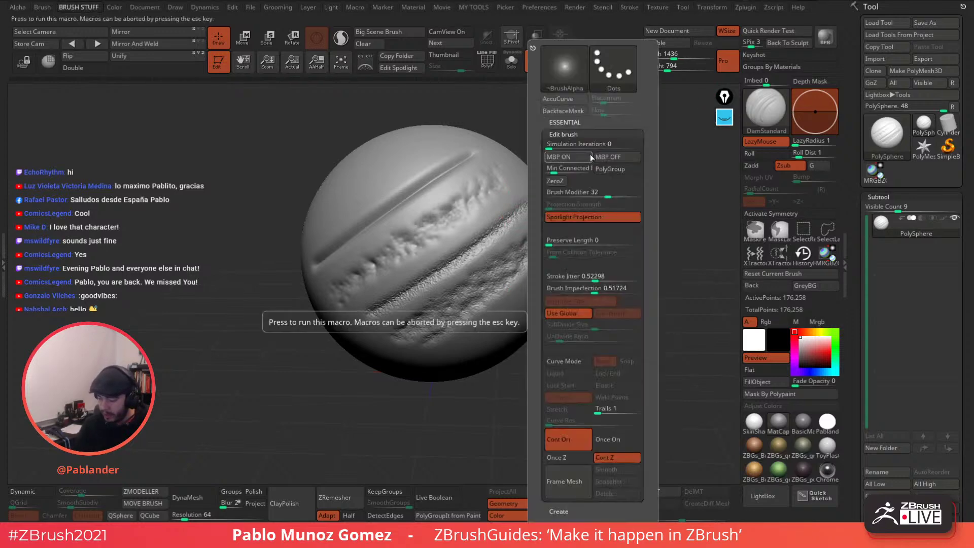
click(629, 8)
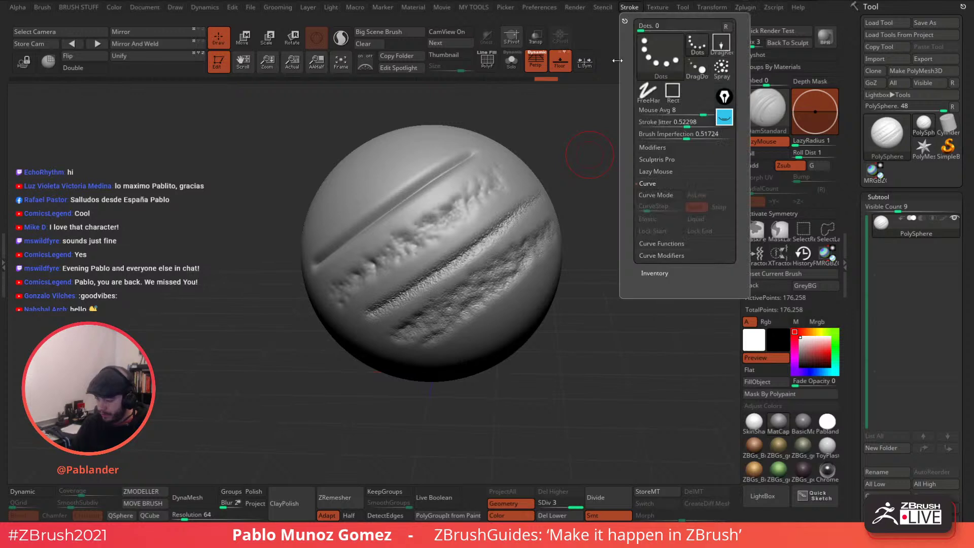
shift+click(669, 147)
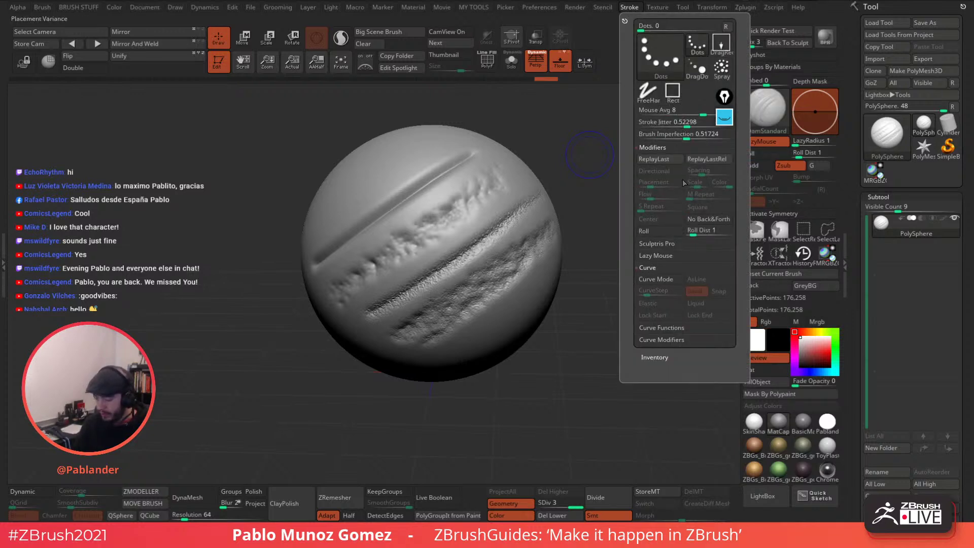
click(721, 68)
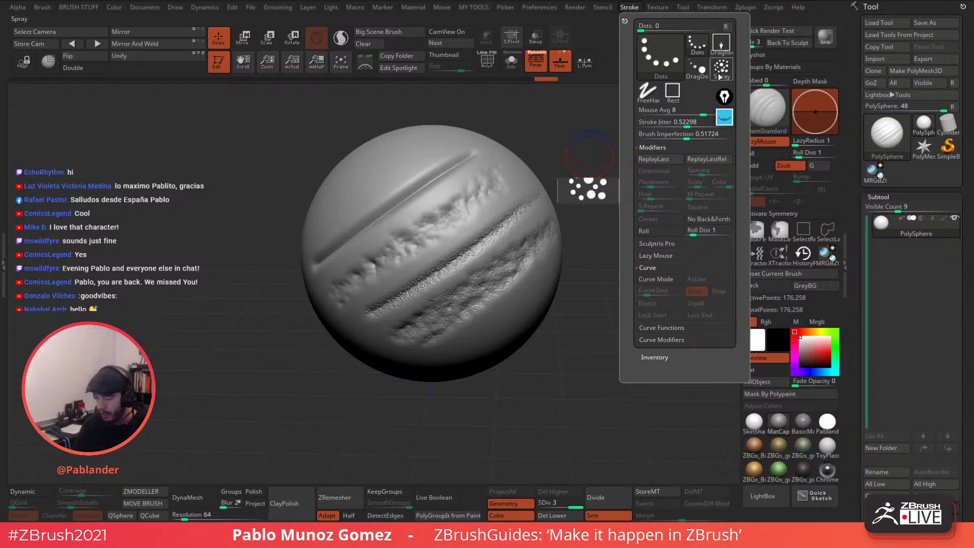
mouse_move(464, 149)
mouse_down()
mouse_move(393, 178)
mouse_move(345, 218)
mouse_move(455, 151)
mouse_up()
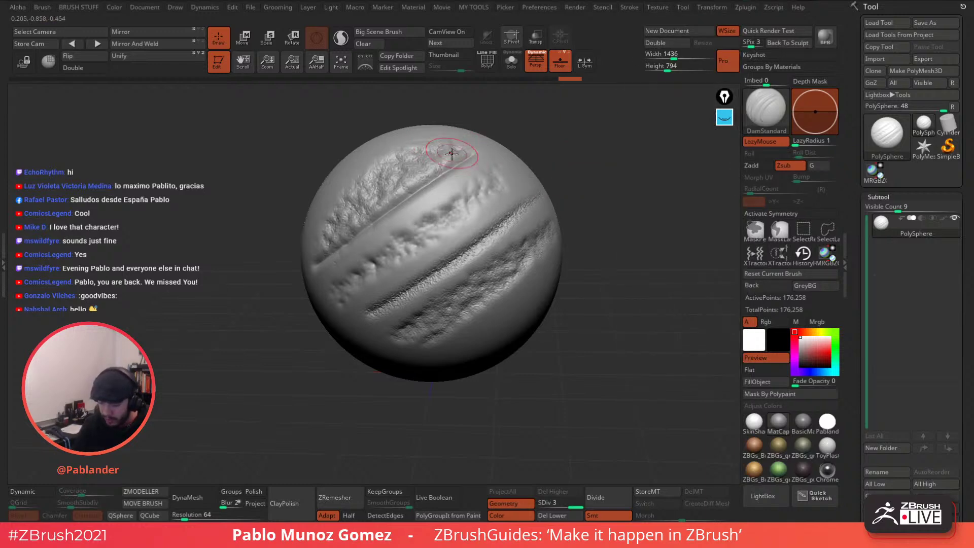
mouse_move(455, 151)
right_down()
mouse_move(478, 213)
mouse_move(461, 195)
right_up()
mouse_move(461, 196)
mouse_down()
mouse_move(444, 204)
mouse_move(382, 317)
mouse_move(442, 239)
mouse_move(396, 198)
mouse_move(317, 274)
mouse_move(340, 270)
mouse_move(356, 165)
mouse_move(307, 299)
mouse_move(364, 233)
mouse_move(452, 177)
mouse_up()
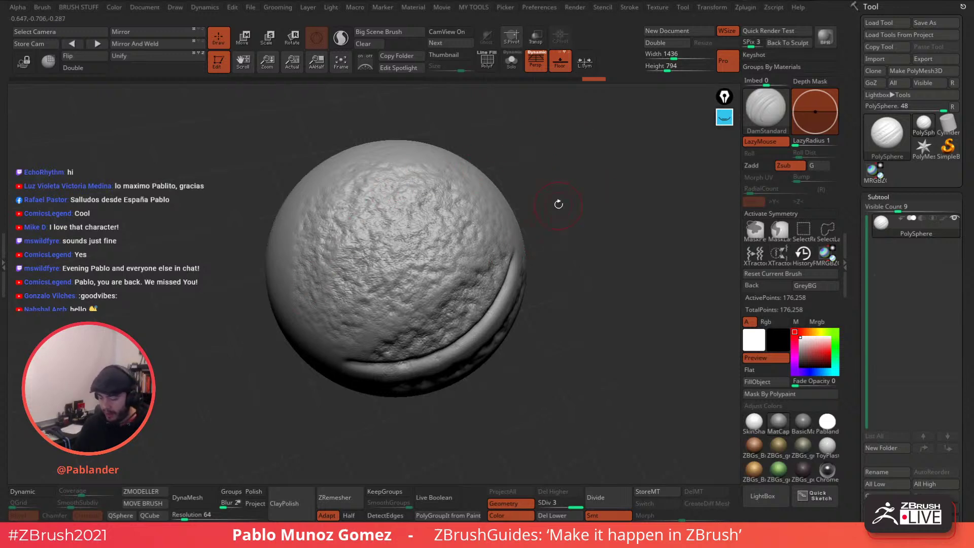
Reset the current brush to its defaults and carve a straight diagonal test groove across the sprayed texture.
key(shift+b)
mouse_move(537, 277)
mouse_down()
mouse_move(506, 277)
mouse_move(503, 295)
mouse_up()
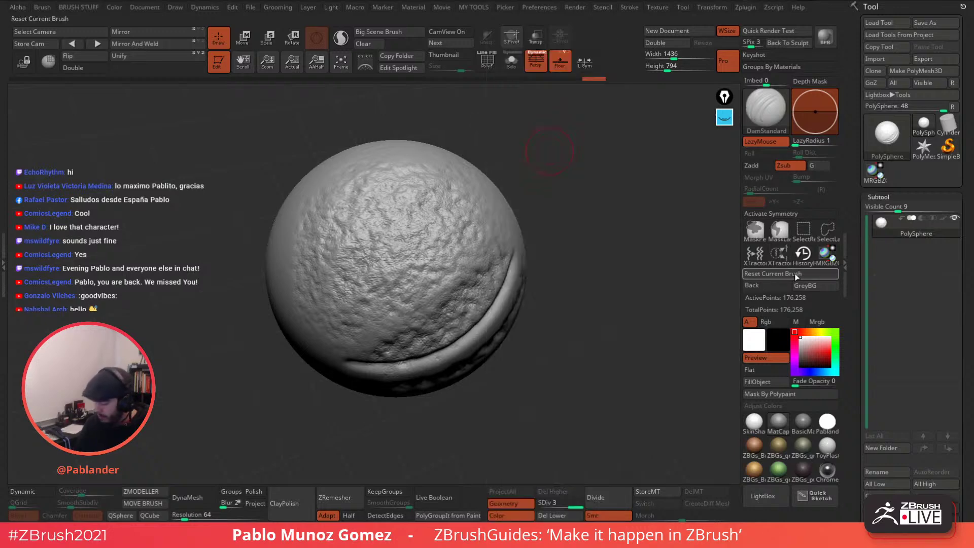
drag(471, 214, 351, 310)
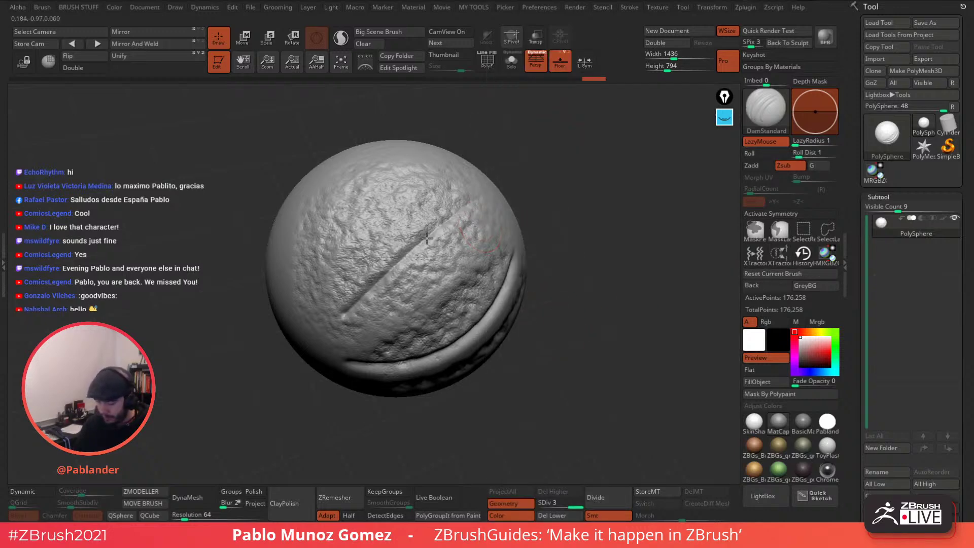
Undo the test groove and roll the undo history back to the smooth, unsubdivided DynaMesh sphere.
key(ctrl+z)
mouse_move(577, 248)
mouse_down()
mouse_move(556, 198)
mouse_move(580, 249)
mouse_move(546, 224)
mouse_move(577, 224)
mouse_move(576, 252)
mouse_move(594, 233)
mouse_up()
key(ctrl+z)
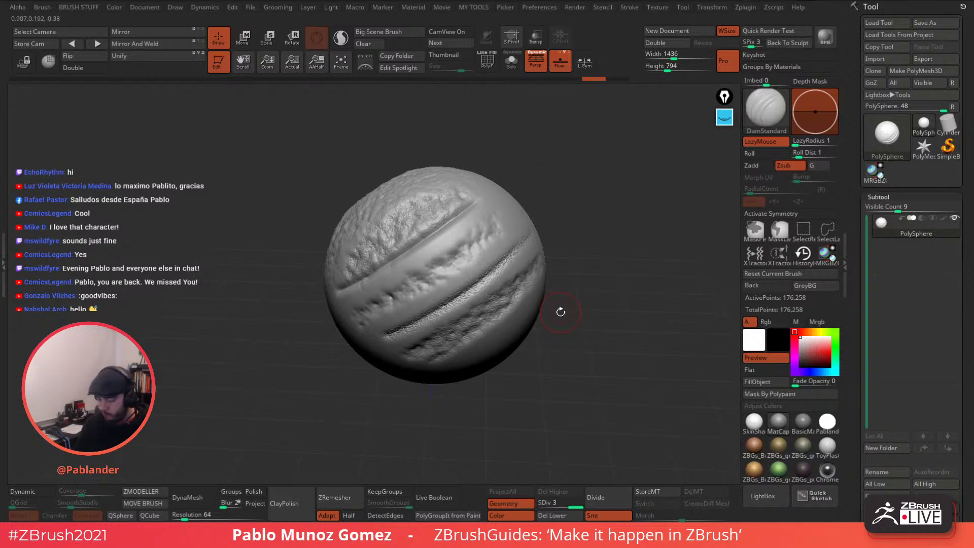
alt+drag(559, 309, 562, 176)
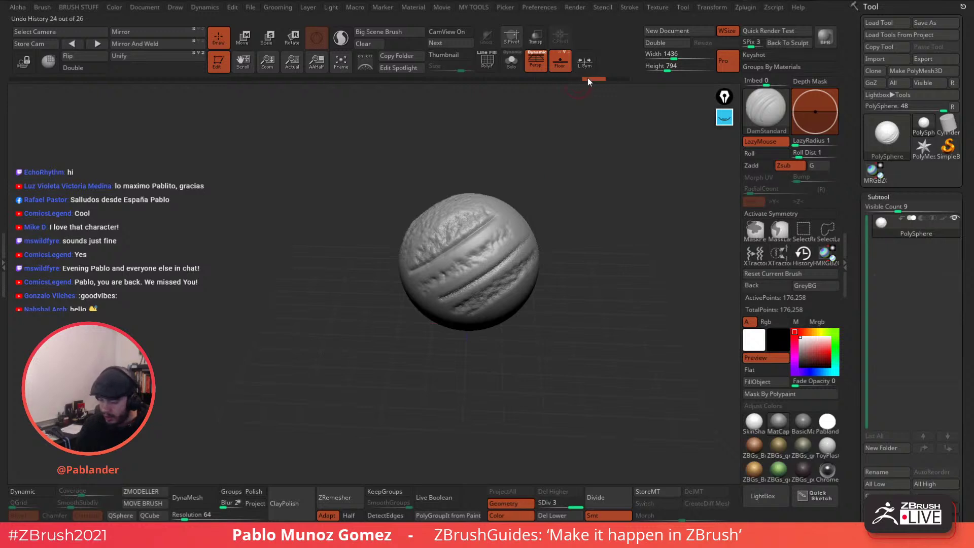
mouse_move(588, 79)
mouse_down()
mouse_move(412, 88)
mouse_move(422, 85)
mouse_move(333, 72)
mouse_move(209, 76)
mouse_up()
drag(62, 77, 21, 79)
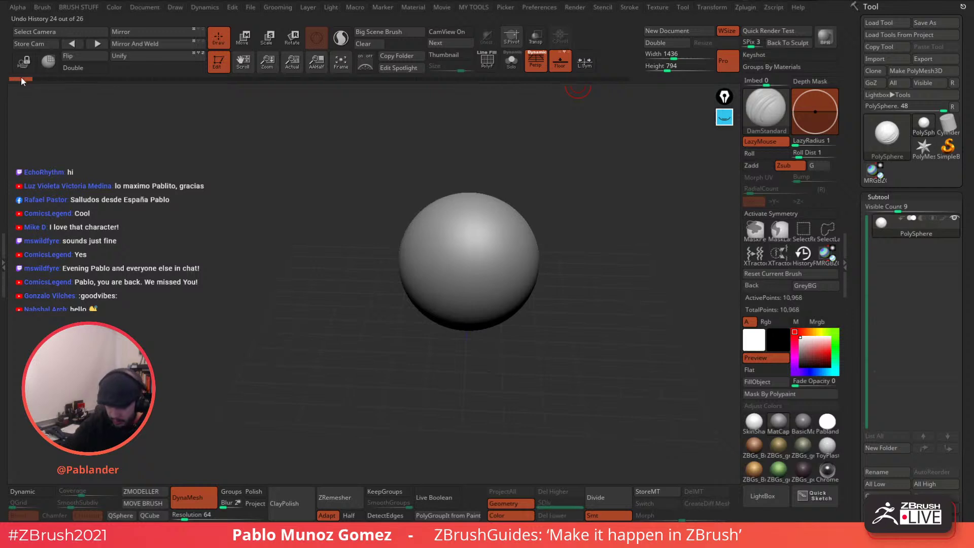
Frame the smooth sphere and examine its mesh density with the polyframe display.
alt+drag(568, 207, 655, 255)
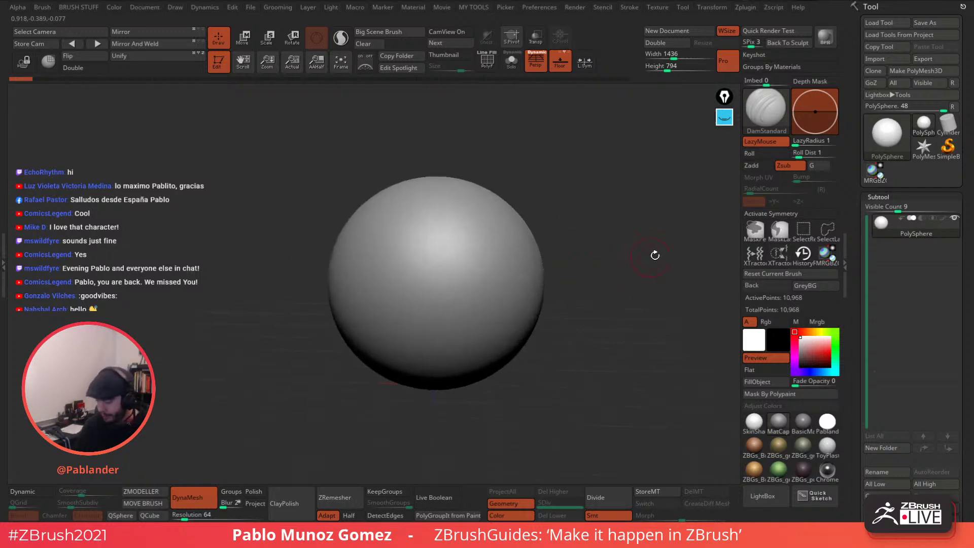
click(487, 65)
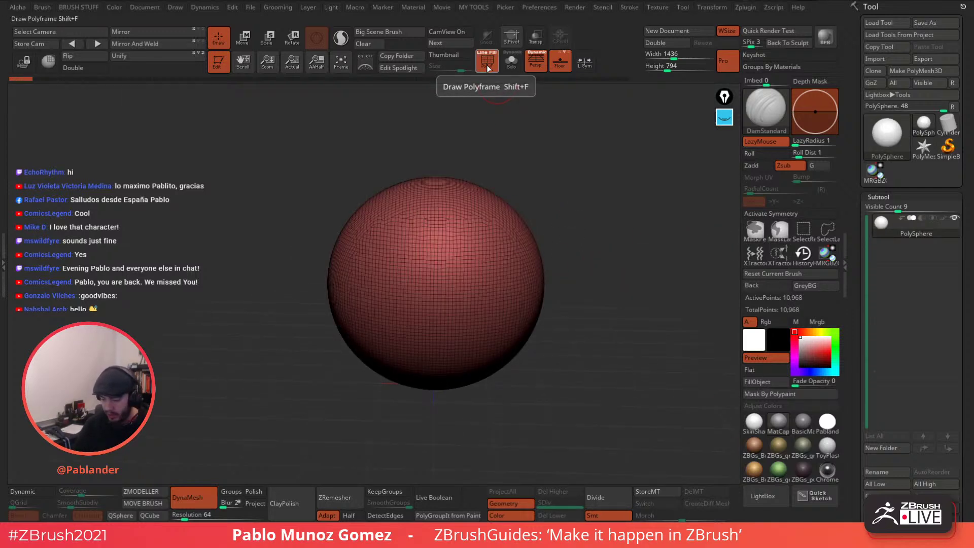
click(488, 64)
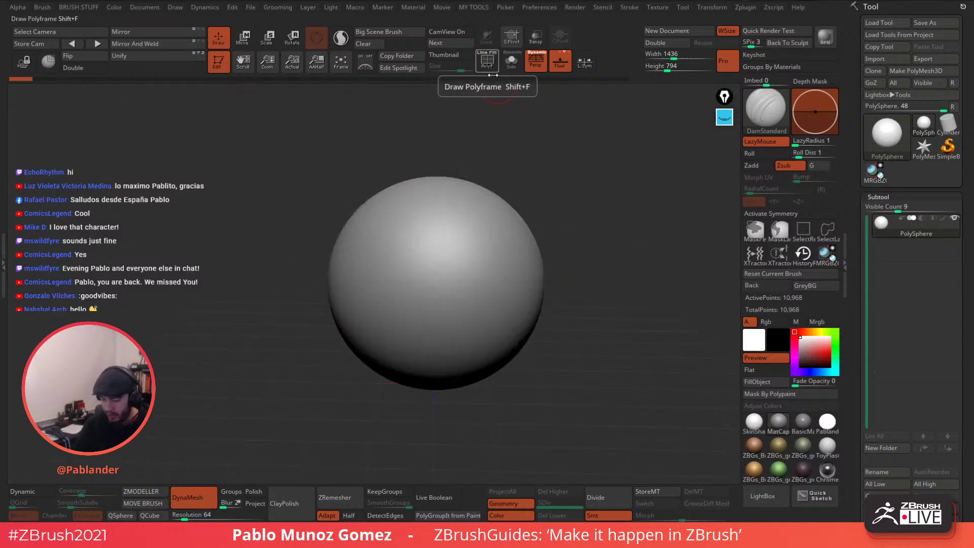
Activate symmetry across the X axis and switch to the Move brush from the essential brush set.
click(804, 212)
alt+drag(598, 276, 563, 218)
key(space)
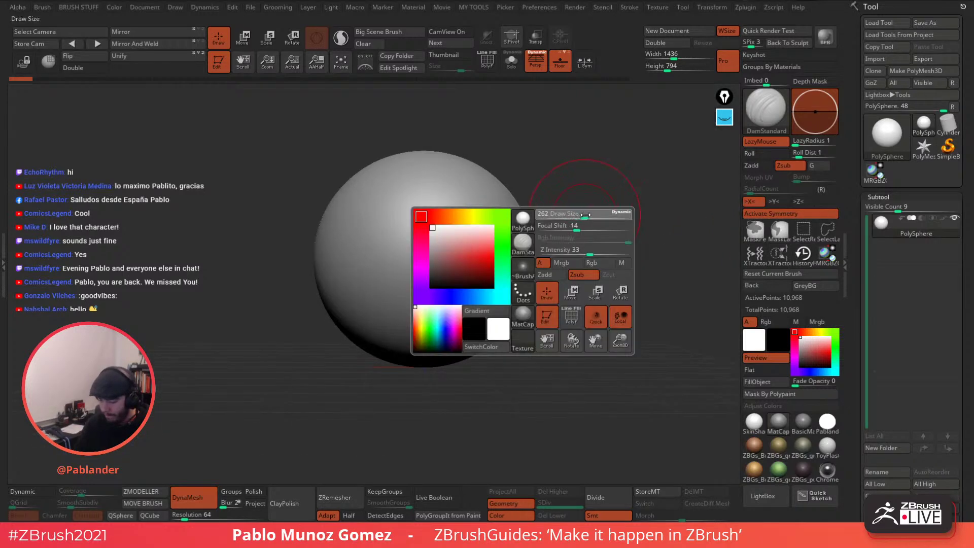
key(1)
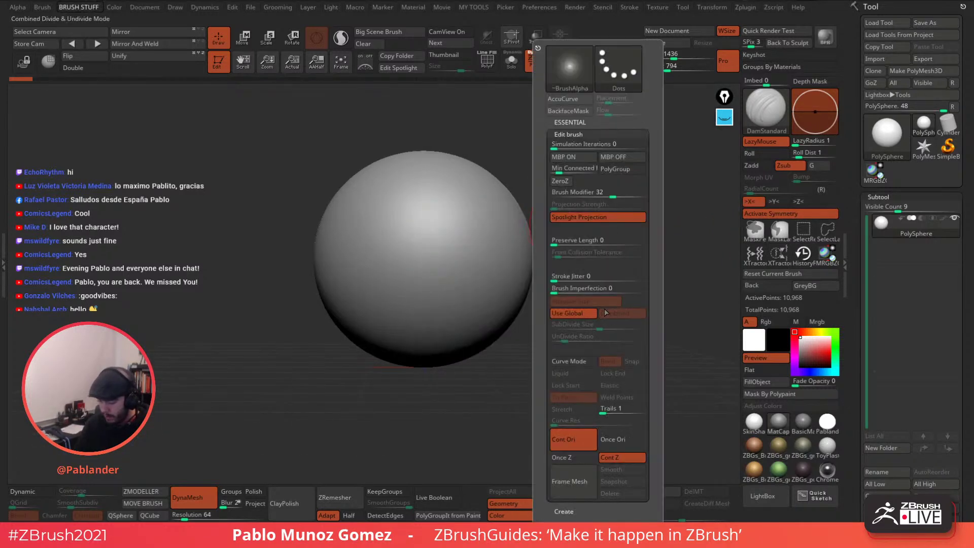
click(578, 122)
click(566, 139)
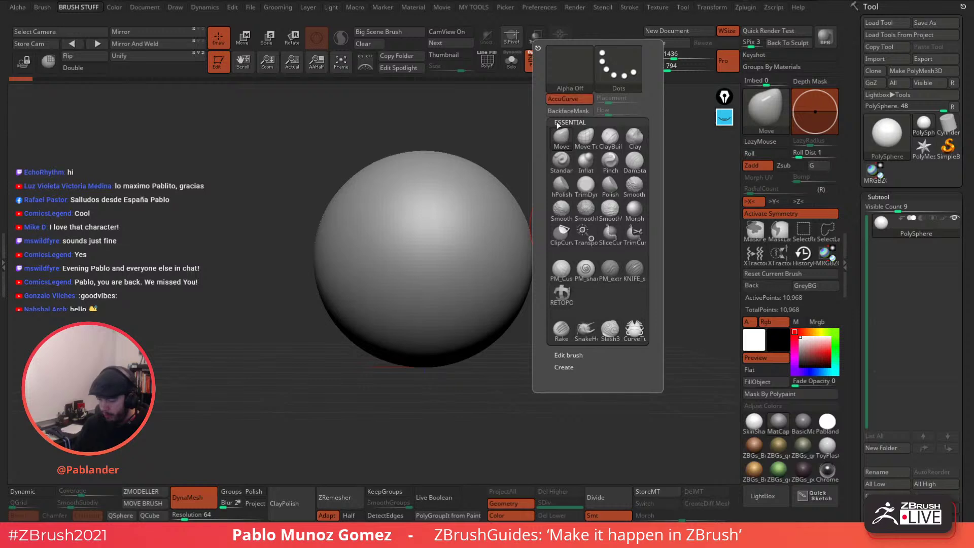
Turn off perspective and mask everything except the sphere's lower cap, accepting the removal of the newer undo history.
alt+drag(585, 224, 559, 216)
key(space)
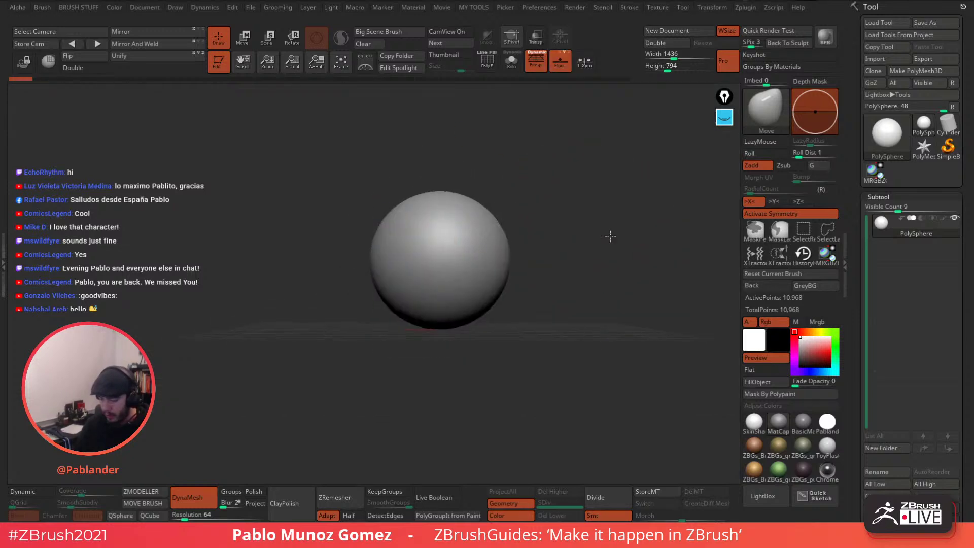
alt+drag(610, 235, 587, 244)
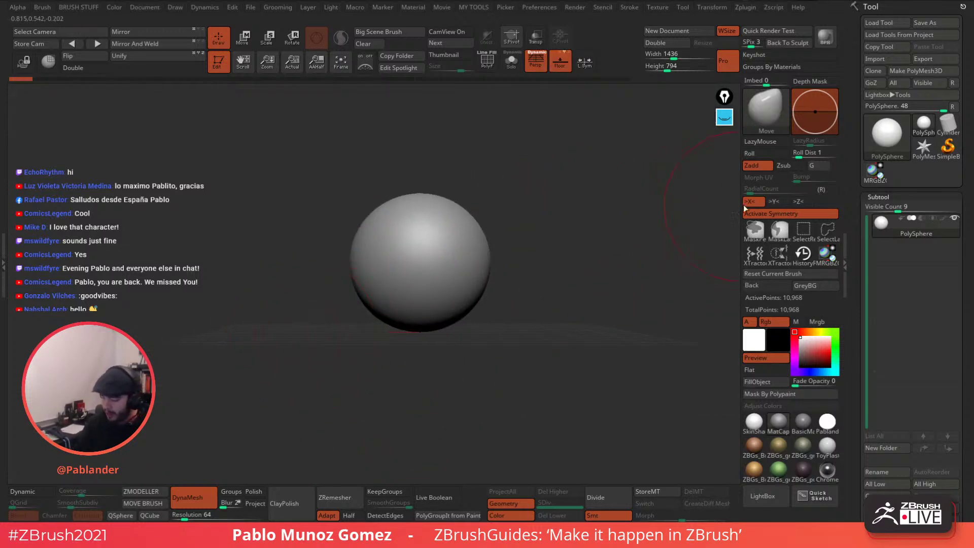
click(537, 69)
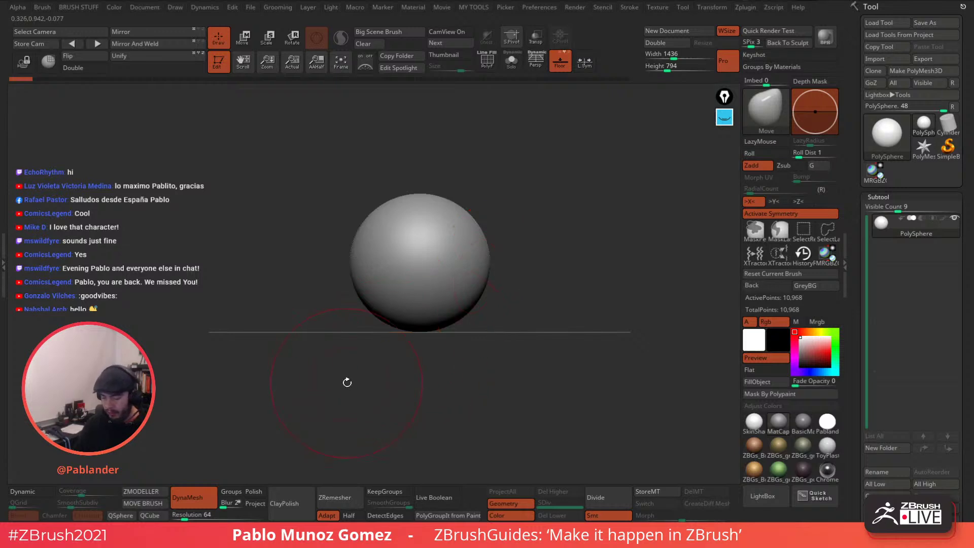
mouse_move(347, 382)
ctrl+mouse_down()
mouse_move(486, 292)
mouse_move(478, 311)
ctrl+mouse_up()
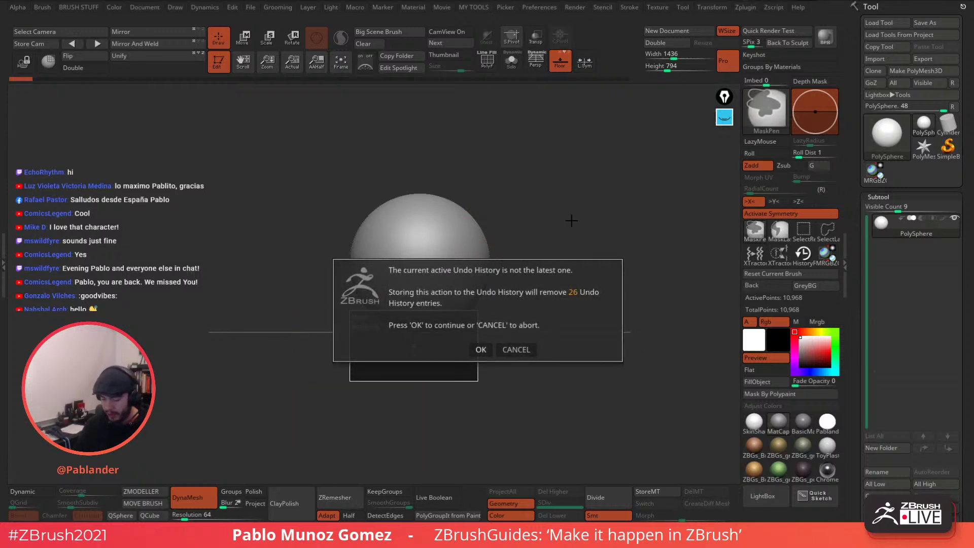
click(480, 350)
alt+drag(549, 276, 561, 218)
ctrl+click(558, 239)
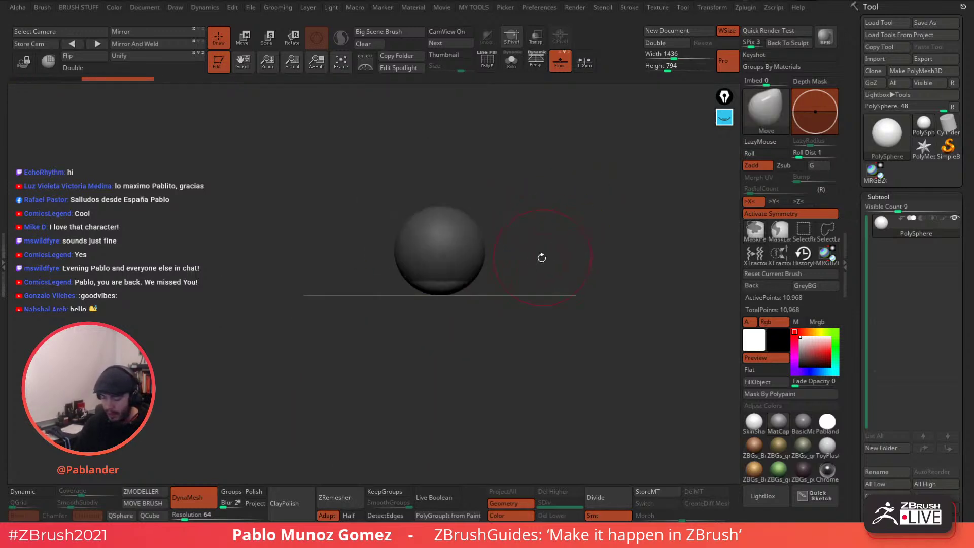
Move the unmasked cap down to stretch out a neck, and tilt it backward in side view.
key(w)
drag(440, 193, 440, 262)
drag(449, 312, 453, 310)
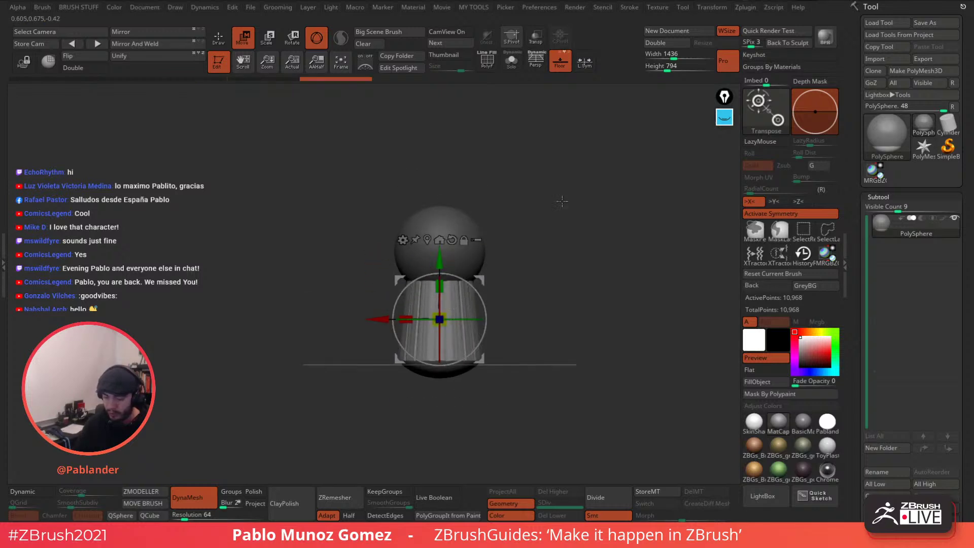
drag(552, 215, 588, 234)
drag(505, 314, 471, 277)
Clear the mask and remesh the stretched head-and-neck form with DynaMesh.
ctrl+drag(503, 166, 507, 173)
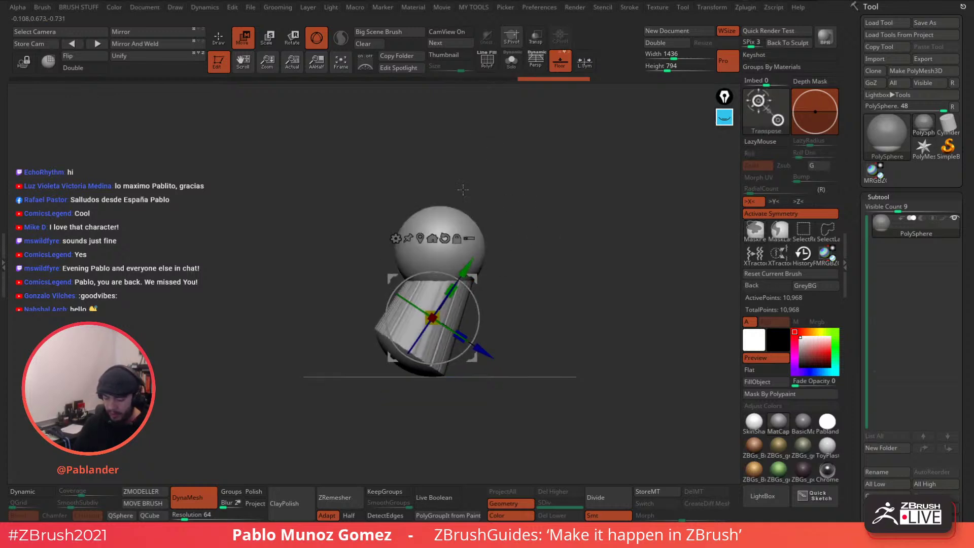
key(q)
ctrl+drag(516, 230, 520, 234)
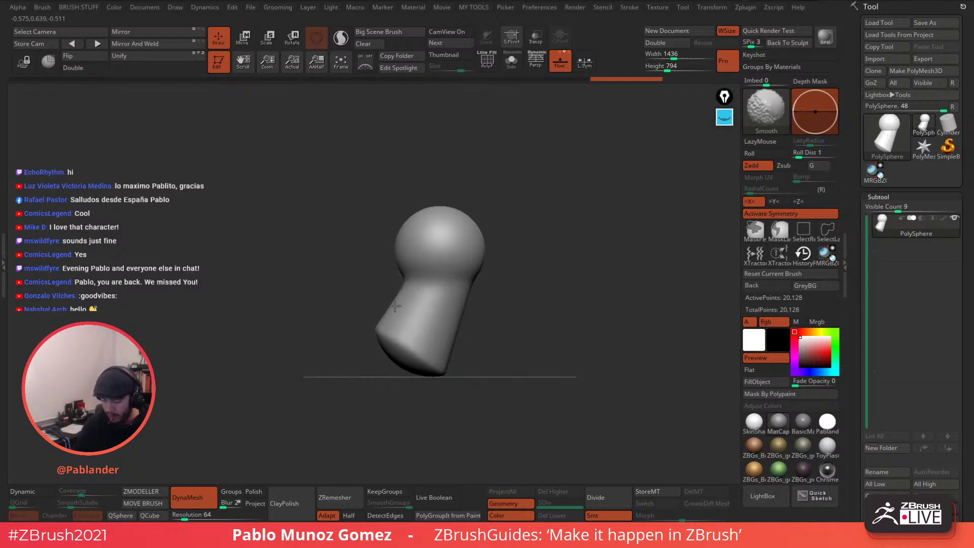
Pull a flat face plane and chin out of the head with the Move brush and unify the model's size.
shift+drag(531, 450, 584, 364)
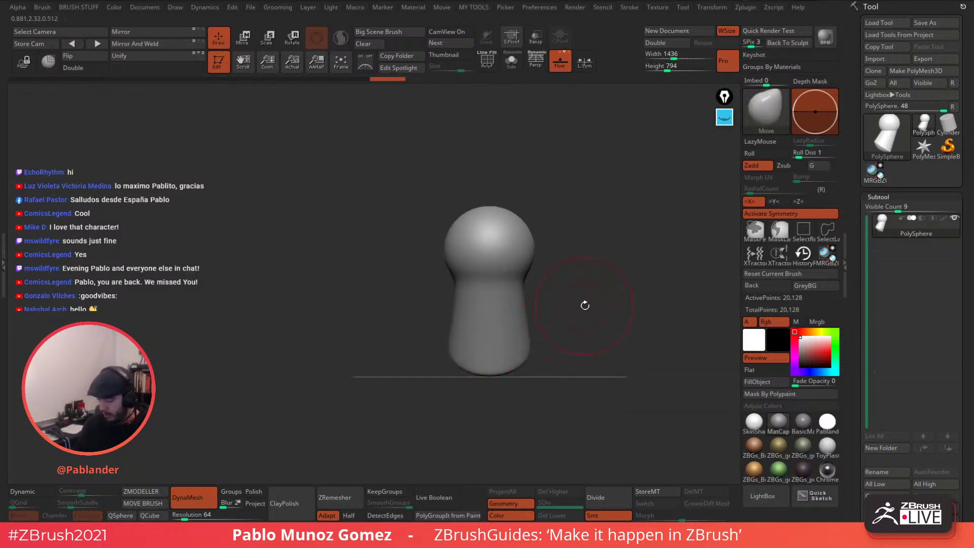
key(f)
alt+drag(582, 294, 581, 290)
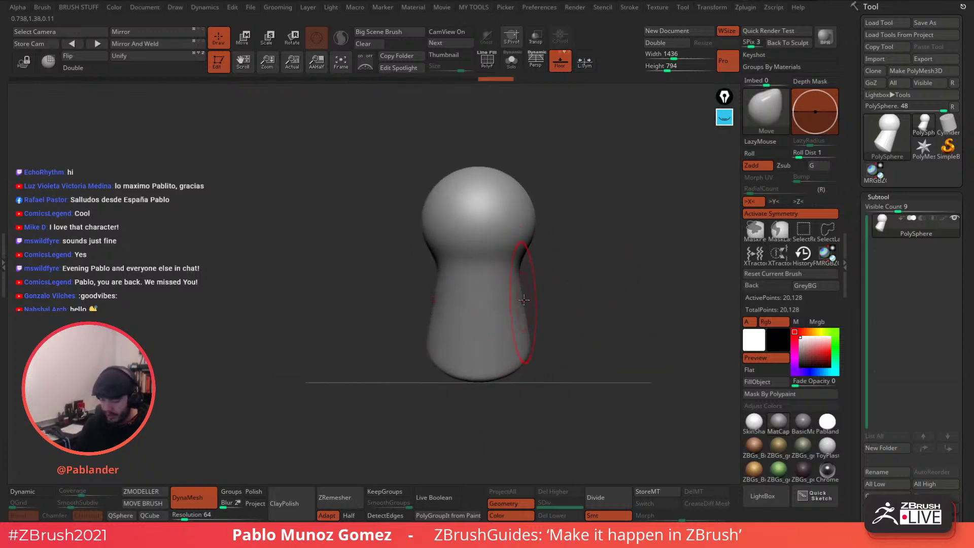
right_drag(516, 281, 560, 273)
drag(555, 263, 564, 284)
right_drag(588, 284, 613, 280)
drag(561, 281, 558, 272)
right_drag(553, 243, 566, 239)
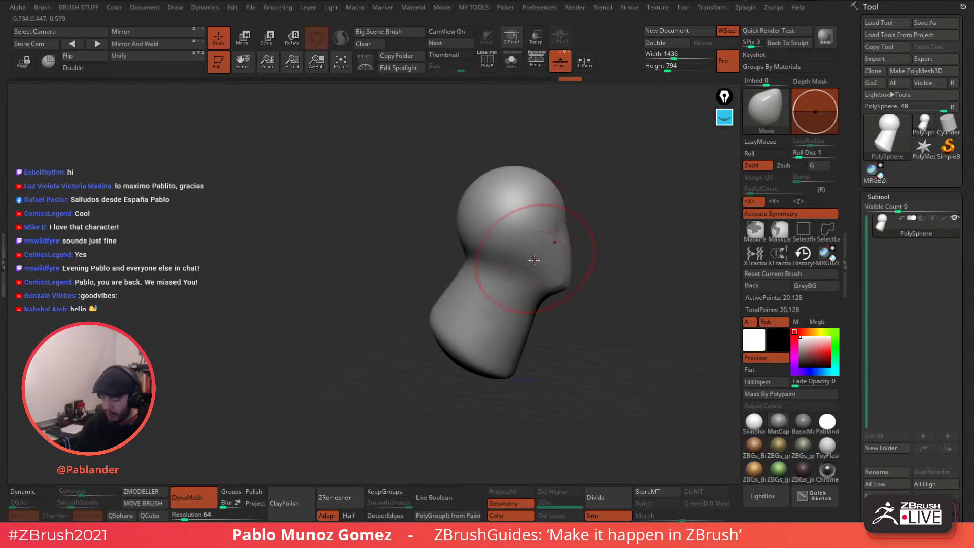
right_drag(481, 283, 477, 291)
right_drag(575, 311, 543, 260)
click(149, 58)
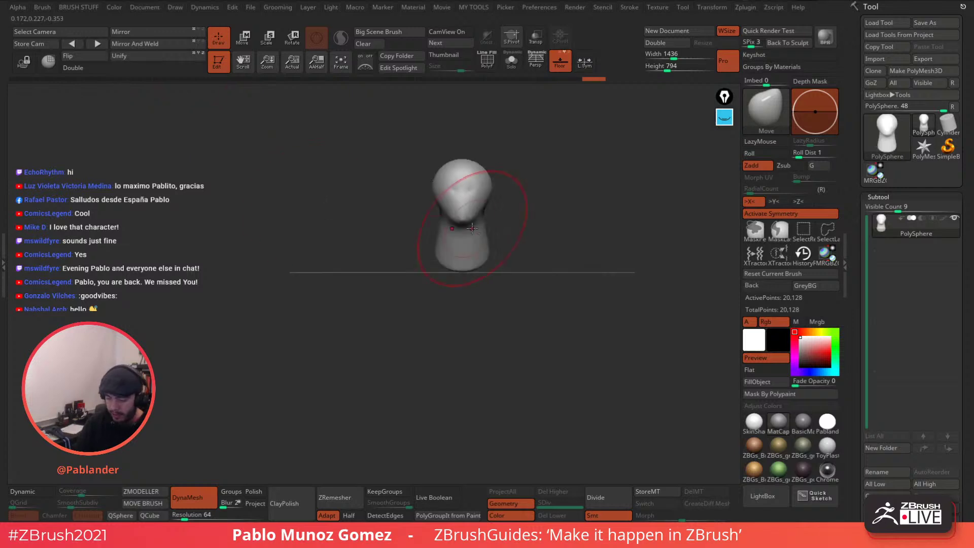
Slim the neck and pull the front of its base downward with a resized Move brush.
ctrl+right_drag(539, 202, 566, 240)
key(space)
drag(565, 233, 557, 231)
drag(521, 274, 513, 273)
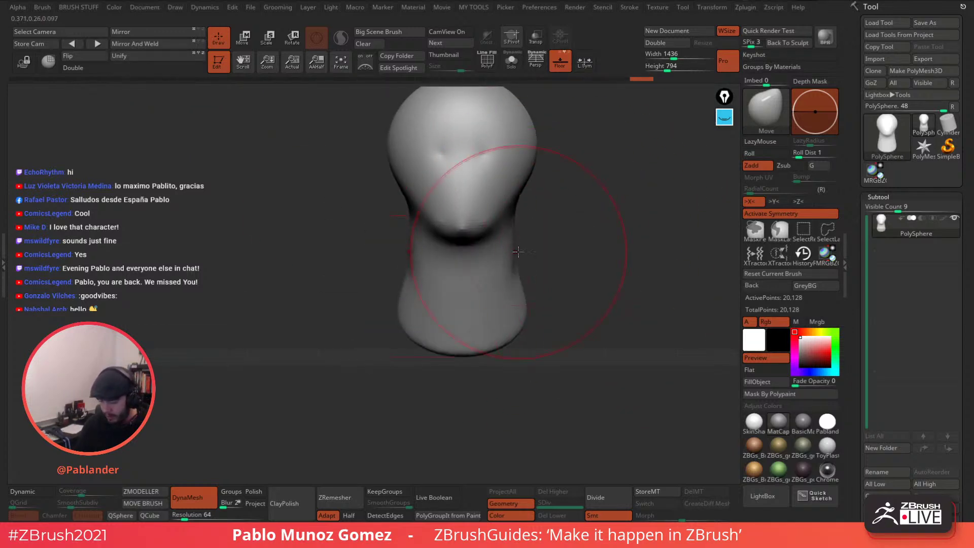
mouse_move(519, 223)
mouse_down()
mouse_move(513, 217)
mouse_move(516, 312)
mouse_move(494, 336)
mouse_up()
drag(472, 354, 468, 373)
drag(510, 321, 502, 324)
shift+right_drag(538, 307, 588, 295)
drag(537, 325, 524, 328)
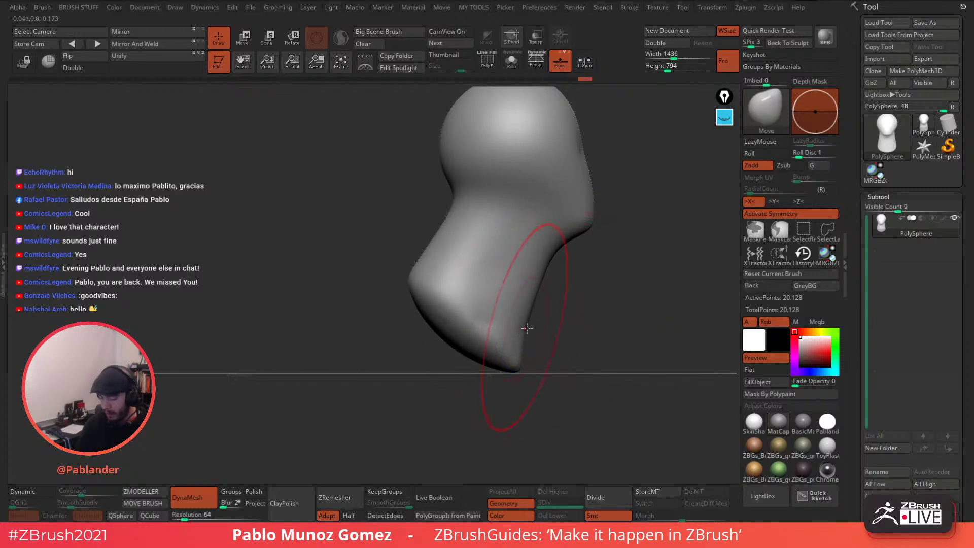
Refine the throat, chin and forehead profile of the head from the side with the Move brush.
mouse_move(567, 334)
right_down()
mouse_move(593, 339)
mouse_move(577, 312)
mouse_move(554, 325)
right_up()
mouse_move(554, 325)
right_down()
mouse_move(563, 309)
mouse_move(554, 304)
right_up()
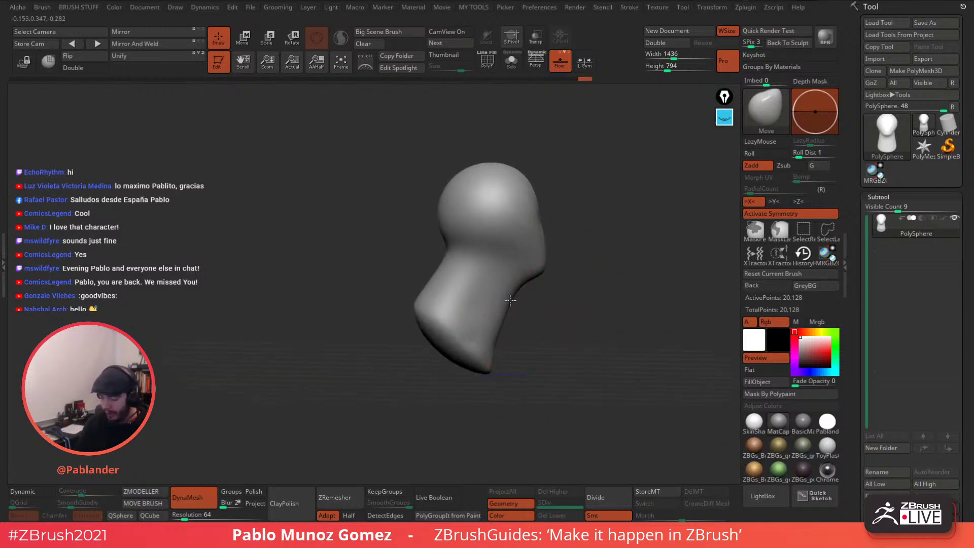
drag(523, 299, 514, 298)
drag(528, 288, 520, 284)
drag(535, 276, 537, 280)
right_drag(557, 256, 572, 253)
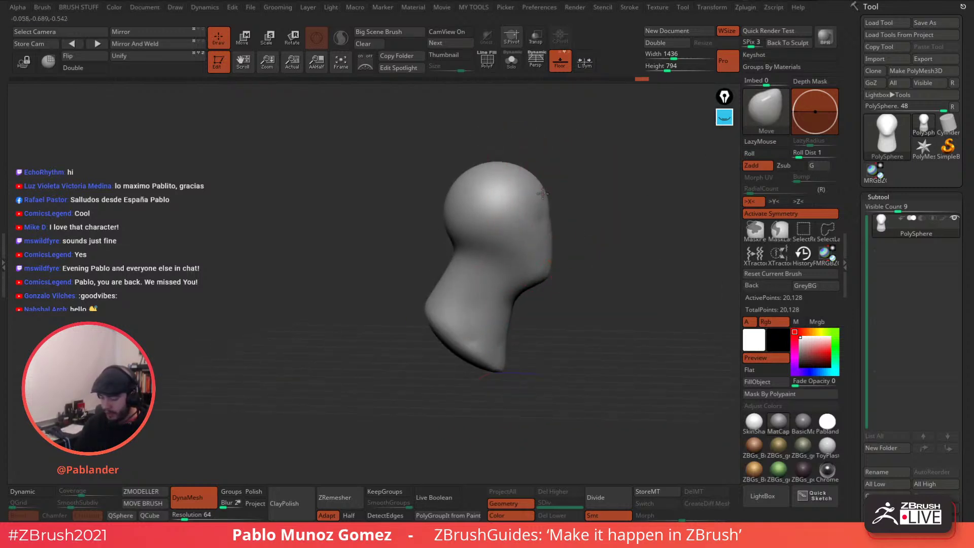
shift+right_drag(542, 193, 542, 195)
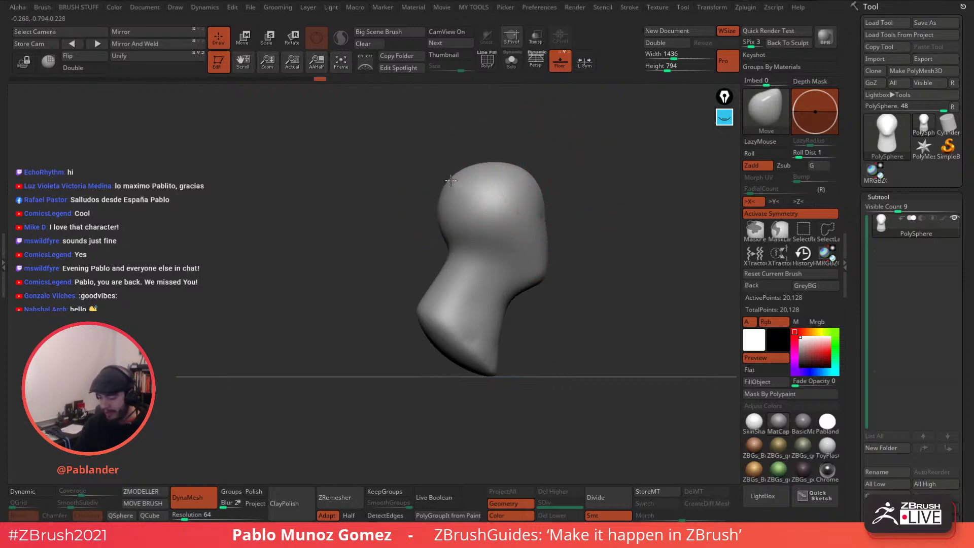
Reshape the nape and the back of the neck with the Move brush.
drag(444, 255, 440, 298)
right_drag(520, 300, 583, 309)
drag(458, 263, 440, 267)
right_drag(479, 262, 533, 252)
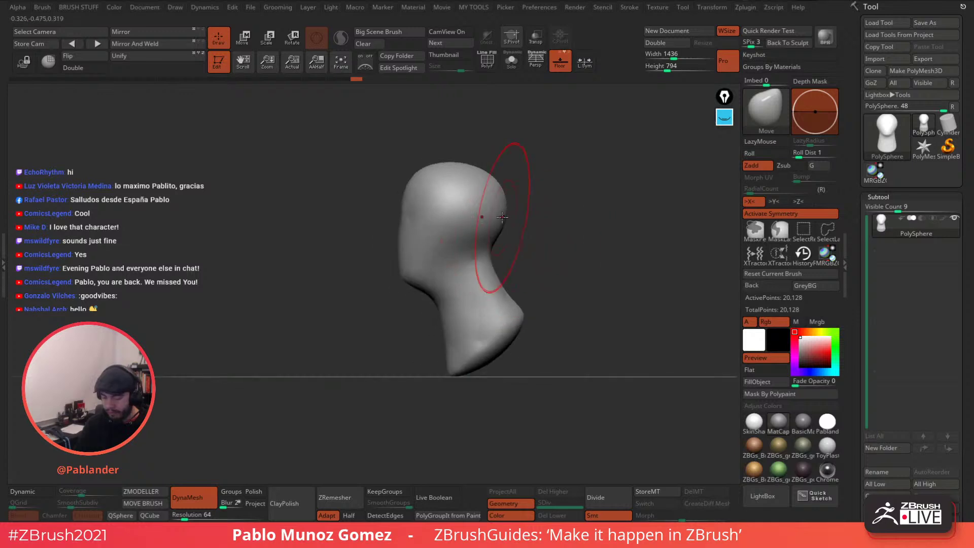
mouse_move(530, 219)
right_down()
mouse_move(562, 222)
mouse_move(522, 208)
mouse_move(569, 209)
mouse_move(478, 250)
right_up()
Resize the Move brush and pull the back of the cranium up and outward into a pointed crest.
key(space)
key(space)
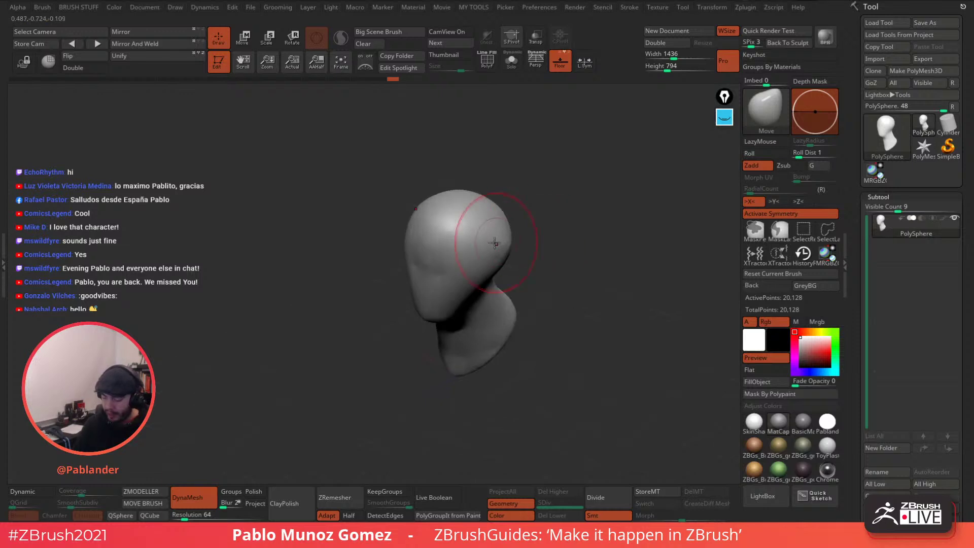
mouse_move(478, 250)
mouse_down()
mouse_move(458, 262)
mouse_move(457, 249)
mouse_up()
drag(548, 207, 512, 207)
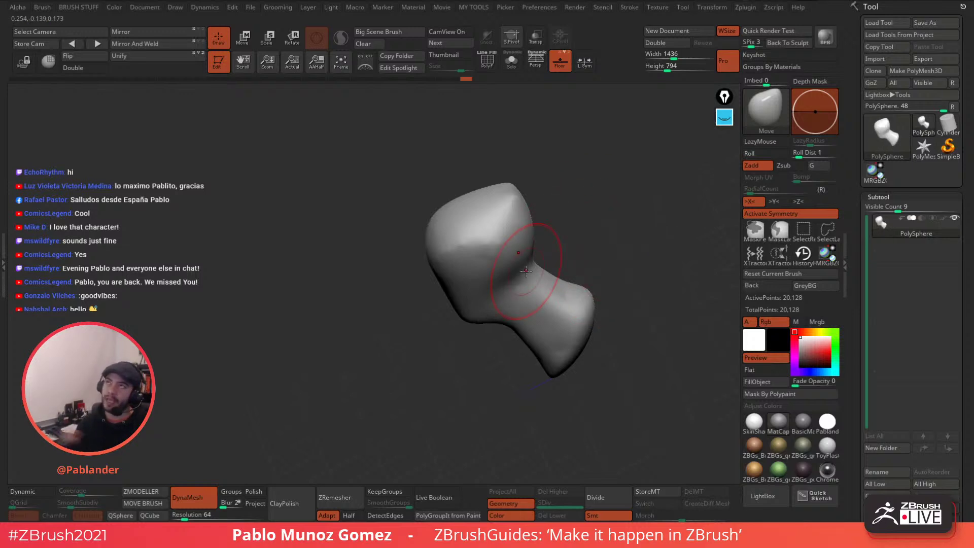
mouse_move(559, 203)
mouse_down()
mouse_move(515, 193)
mouse_move(549, 200)
mouse_up()
mouse_move(519, 188)
right_down()
mouse_move(543, 213)
mouse_move(550, 197)
mouse_move(534, 246)
mouse_move(578, 268)
right_up()
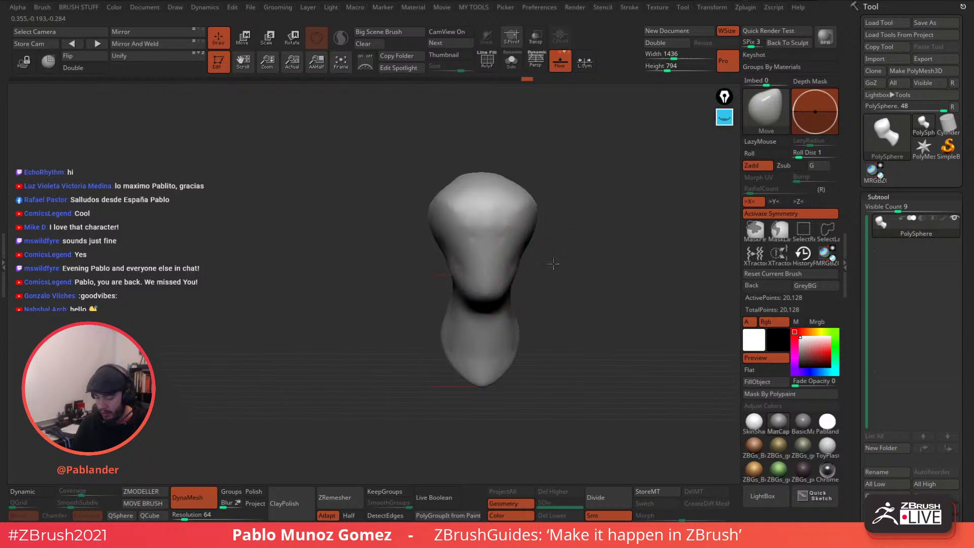
Reshape the jaw and lower face, and adjust the Move brush's draw size.
right_drag(515, 266, 533, 271)
drag(513, 286, 522, 293)
alt+right_drag(559, 298, 559, 233)
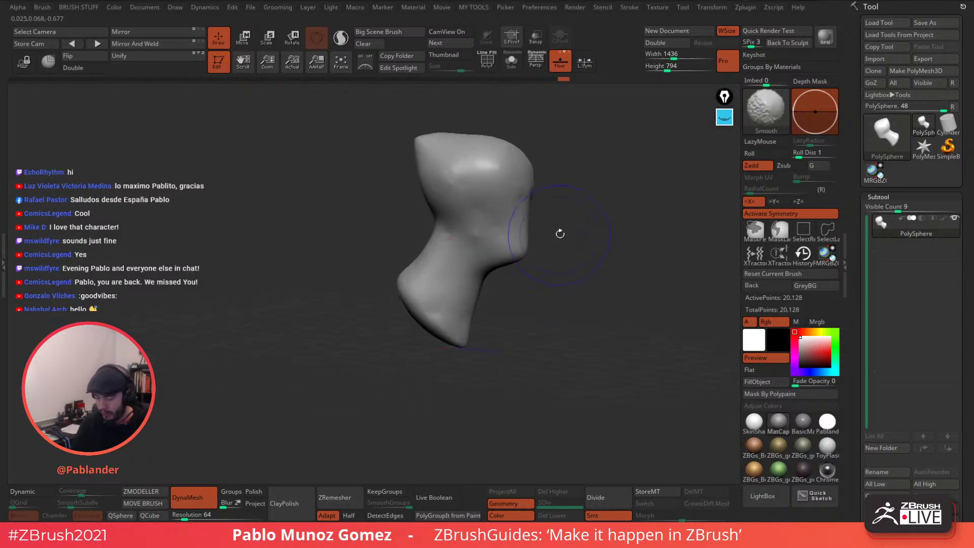
key(space)
drag(565, 219, 577, 219)
shift+right_drag(593, 210, 595, 204)
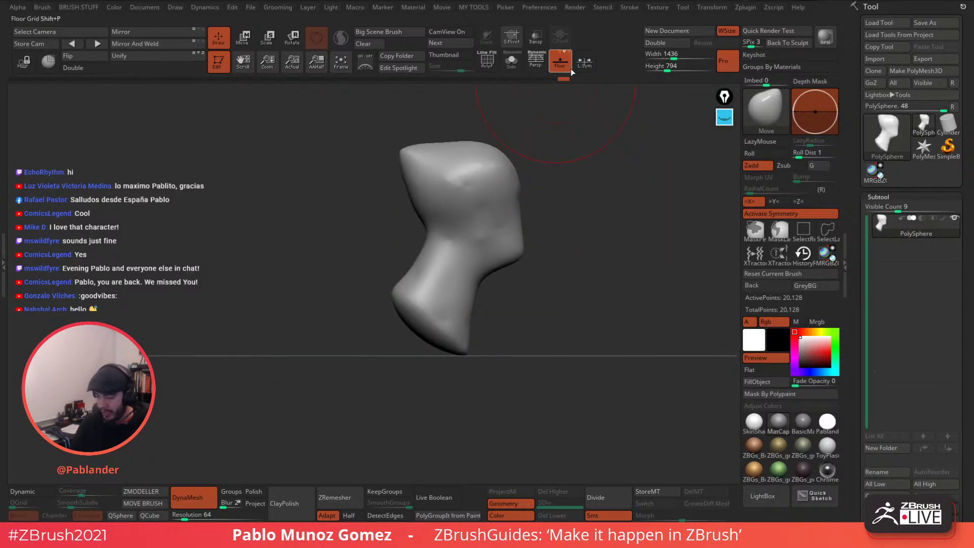
Turn perspective back on and pull the neck's base down into a sharp point.
click(535, 63)
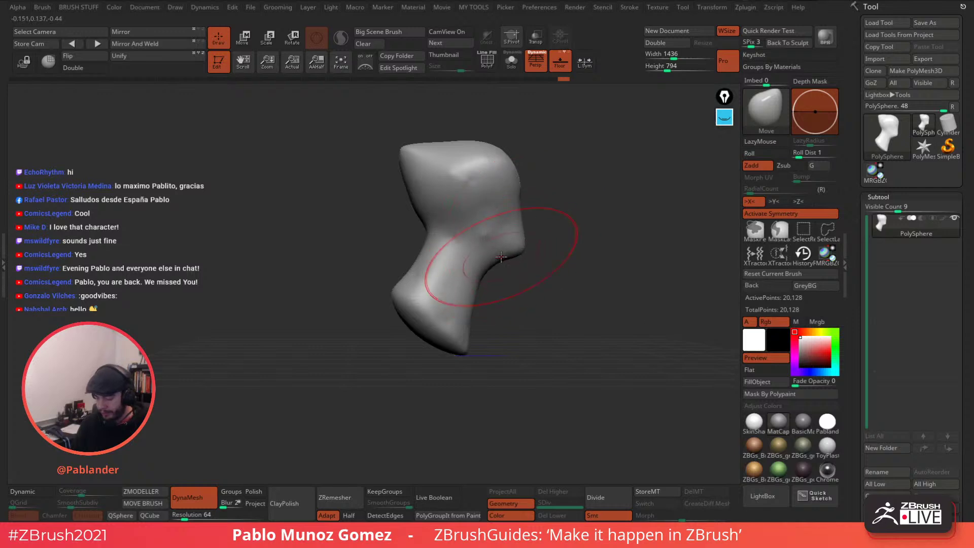
drag(461, 346, 444, 363)
drag(461, 325, 467, 327)
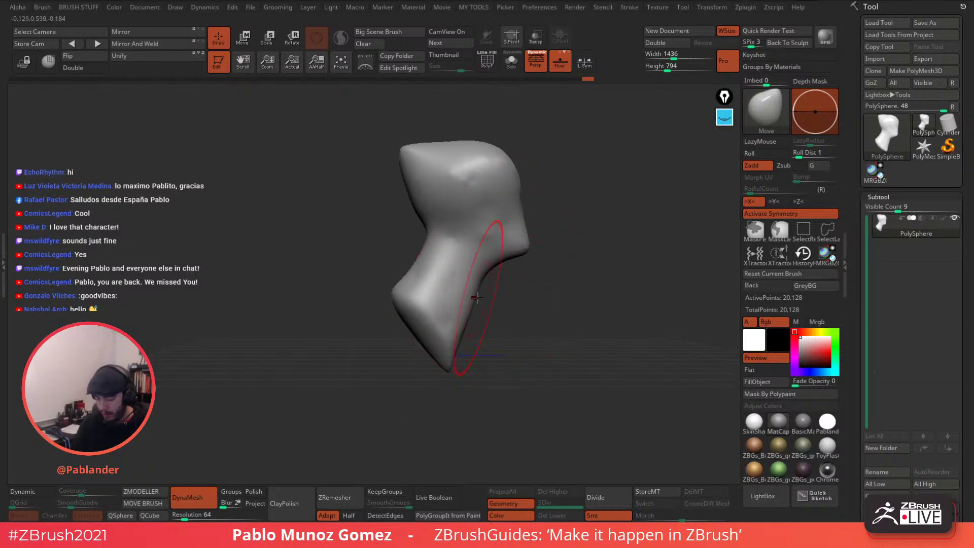
mouse_move(425, 260)
mouse_down()
mouse_move(436, 258)
mouse_move(417, 287)
mouse_up()
drag(362, 300, 524, 304)
drag(428, 276, 412, 272)
Narrow the jaw and the sides of the neck symmetrically with the Move brush.
drag(553, 249, 447, 300)
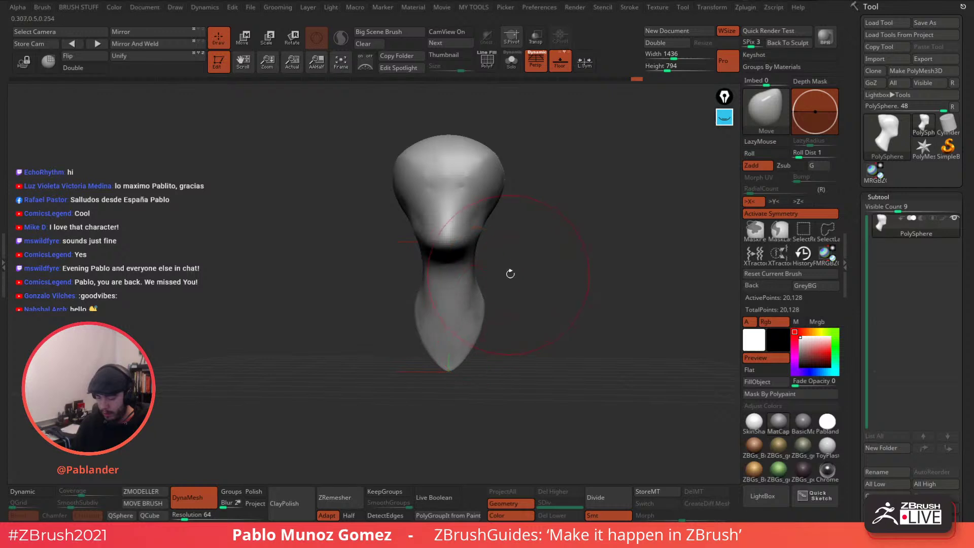
drag(511, 274, 469, 253)
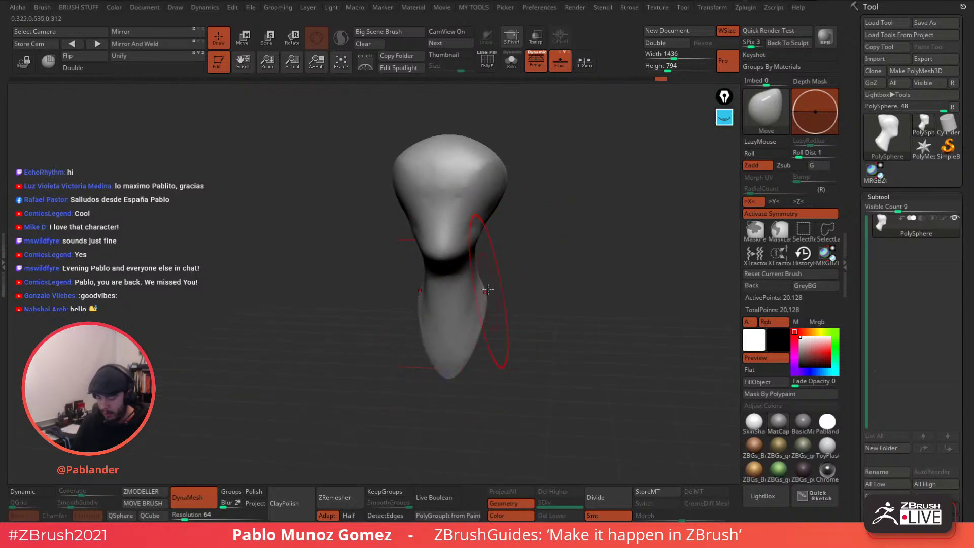
drag(489, 304, 470, 305)
drag(583, 296, 485, 285)
drag(448, 317, 471, 315)
Adjust the sides of the cranium and the face profile with the Move brush.
drag(488, 243, 509, 233)
mouse_move(533, 167)
mouse_down()
mouse_move(503, 155)
mouse_move(506, 140)
mouse_move(493, 150)
mouse_up()
drag(450, 204, 379, 215)
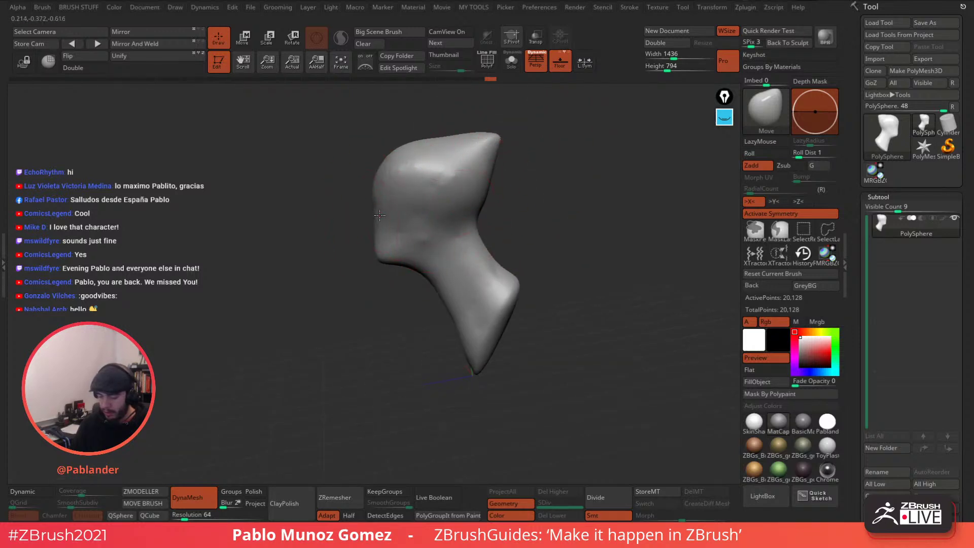
mouse_move(380, 264)
mouse_down()
mouse_move(388, 253)
mouse_move(377, 215)
mouse_up()
mouse_move(494, 223)
mouse_down()
mouse_move(533, 202)
mouse_move(600, 214)
mouse_up()
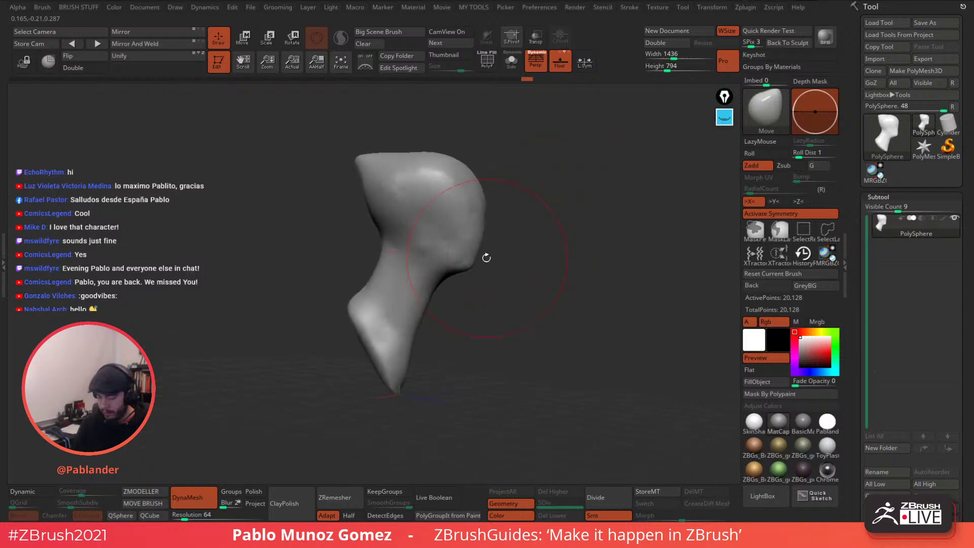
mouse_move(465, 277)
mouse_down()
mouse_move(533, 196)
mouse_move(581, 177)
mouse_up()
Remesh the head with DynaMesh and pull the brow forward into two symmetrical protrusions.
mouse_move(607, 183)
ctrl+mouse_down()
mouse_move(615, 233)
mouse_move(591, 245)
mouse_move(600, 236)
mouse_move(592, 202)
mouse_move(561, 223)
mouse_move(652, 225)
ctrl+mouse_up()
key(space)
mouse_move(419, 191)
shift+mouse_down()
mouse_move(410, 175)
mouse_move(580, 208)
mouse_move(508, 181)
mouse_move(561, 183)
mouse_move(511, 207)
shift+mouse_up()
mouse_move(550, 223)
mouse_down()
mouse_move(538, 205)
mouse_move(429, 220)
mouse_move(482, 209)
mouse_move(470, 220)
mouse_up()
key(space)
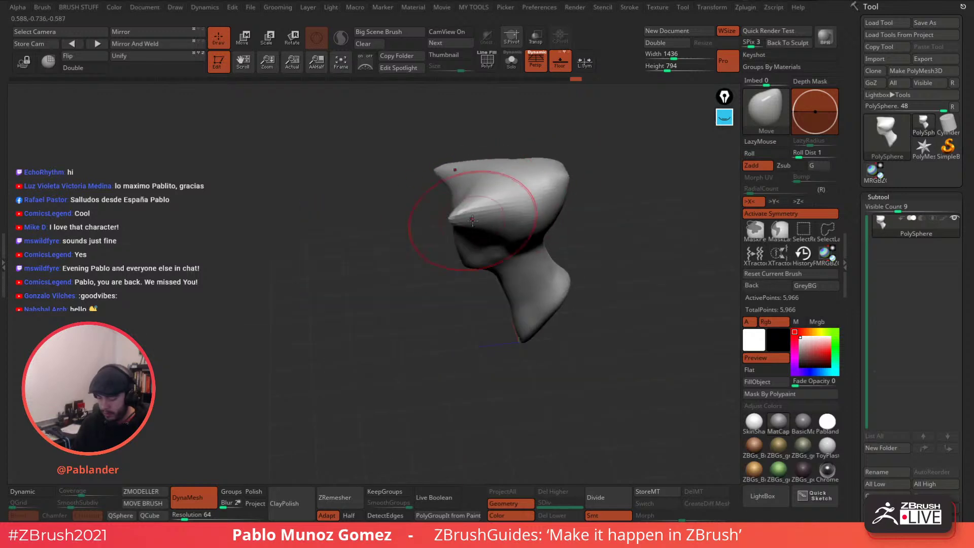
Shape and smooth the brow protrusions and adjust the face beneath them.
drag(576, 141, 620, 190)
drag(469, 218, 458, 242)
drag(517, 288, 494, 257)
drag(547, 238, 554, 277)
shift+drag(459, 215, 482, 193)
mouse_move(555, 195)
mouse_down()
mouse_move(585, 189)
mouse_move(559, 213)
mouse_move(508, 223)
mouse_up()
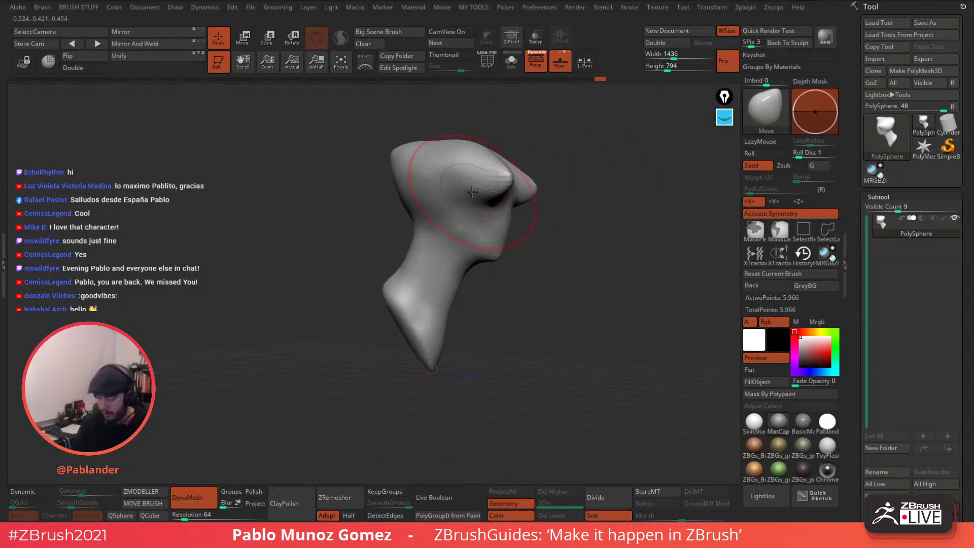
Resize the Move brush and round the brow protrusions into heavy forms overhanging the face.
drag(472, 192, 467, 189)
drag(578, 223, 553, 224)
key(space)
mouse_move(564, 187)
mouse_down()
mouse_move(551, 187)
mouse_move(557, 172)
mouse_up()
mouse_move(644, 211)
mouse_down()
mouse_move(601, 218)
mouse_move(576, 170)
mouse_move(560, 168)
mouse_up()
mouse_move(609, 183)
alt+mouse_down()
mouse_move(499, 200)
mouse_move(466, 180)
alt+mouse_up()
mouse_move(526, 179)
mouse_down()
mouse_move(476, 191)
mouse_move(528, 192)
mouse_move(533, 215)
mouse_up()
drag(566, 217, 531, 220)
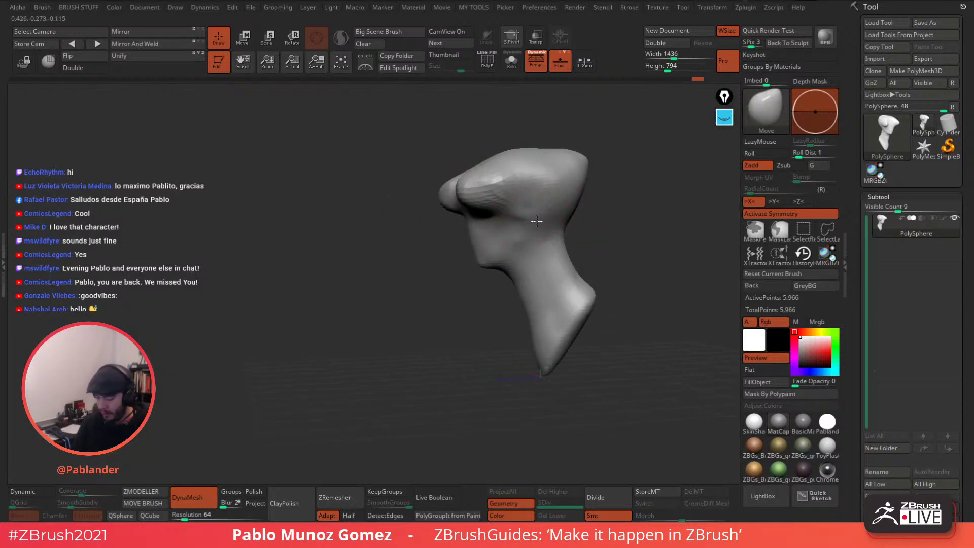
Undo the last sculpting change and remesh the head with DynaMesh.
key(ctrl+z)
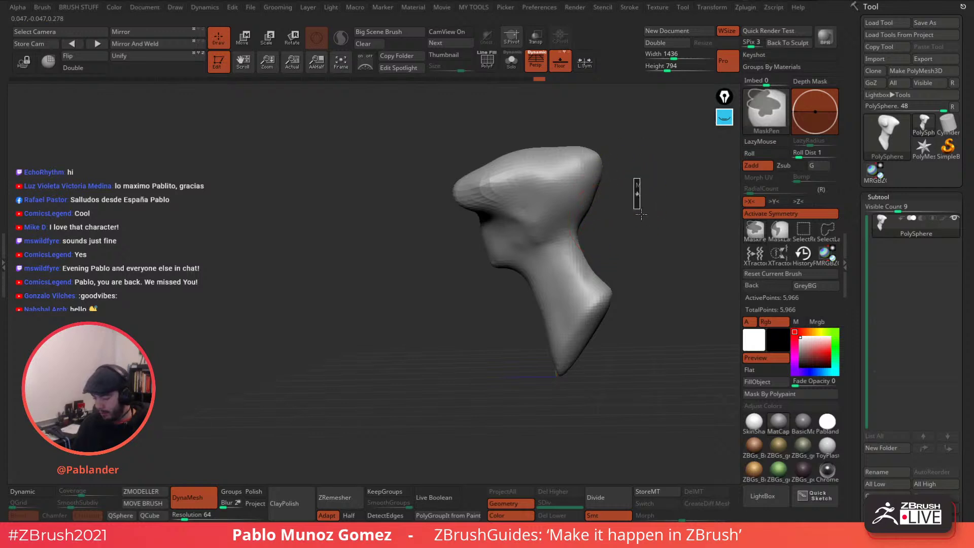
shift+drag(608, 218, 585, 187)
drag(590, 227, 577, 227)
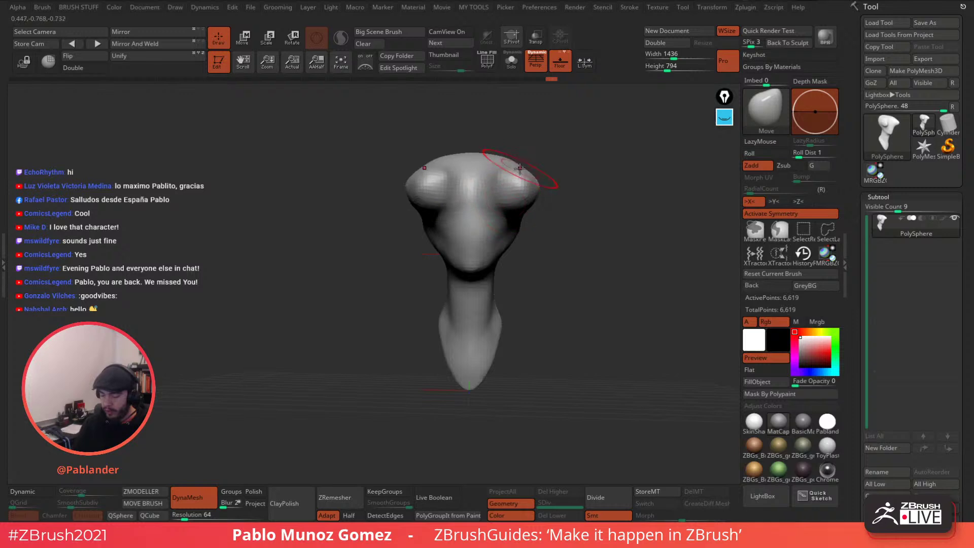
Smooth and round the brow protrusions and the transition into the sides of the head.
drag(543, 168, 570, 169)
key(shift)
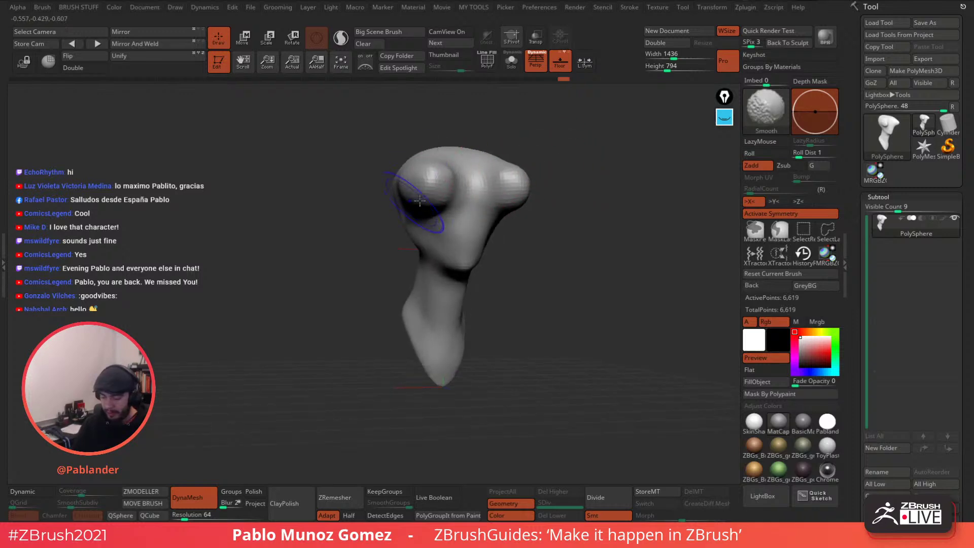
drag(388, 198, 527, 176)
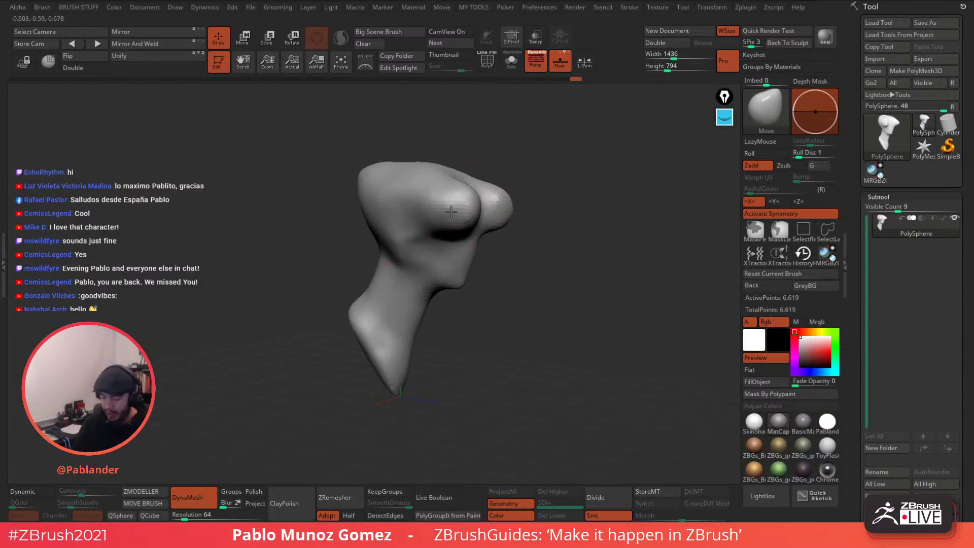
mouse_move(592, 169)
mouse_down()
mouse_move(566, 187)
mouse_move(590, 214)
mouse_up()
drag(604, 208, 624, 198)
key(space)
mouse_move(564, 200)
shift+mouse_down()
mouse_move(558, 206)
mouse_move(604, 223)
mouse_move(562, 234)
mouse_move(558, 282)
shift+mouse_up()
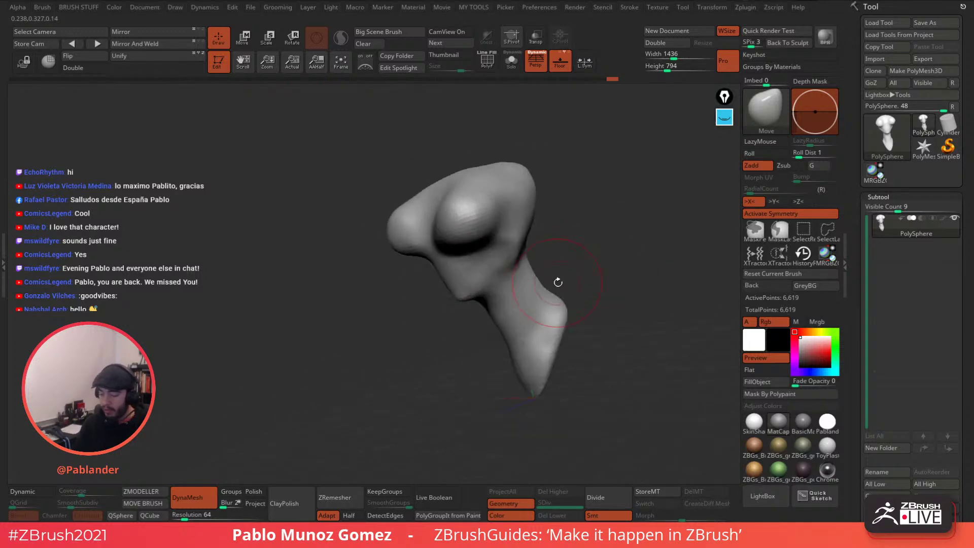
Resize the Move brush and reshape the rear of the cranium in profile.
drag(606, 239, 586, 248)
mouse_move(614, 191)
alt+mouse_down()
mouse_move(549, 226)
mouse_move(567, 217)
alt+mouse_up()
key(space)
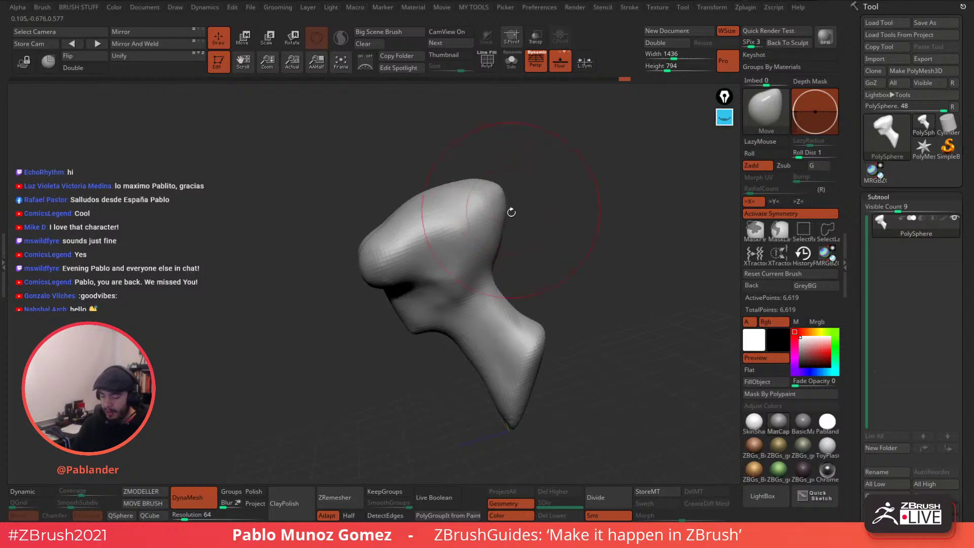
shift+drag(597, 213, 545, 217)
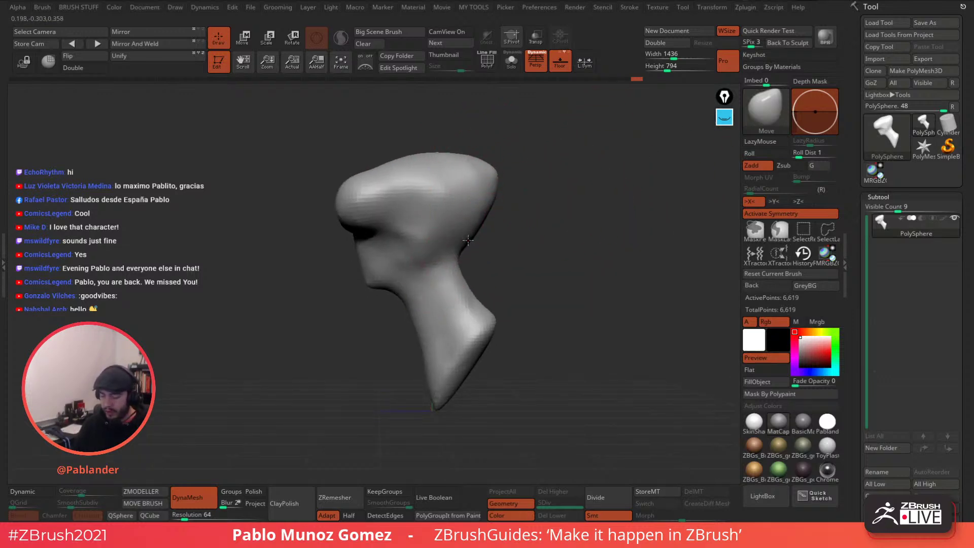
drag(480, 162, 486, 169)
mouse_move(567, 192)
mouse_down()
mouse_move(533, 191)
mouse_move(630, 190)
mouse_move(550, 206)
mouse_move(583, 196)
mouse_move(632, 243)
mouse_move(529, 232)
mouse_up()
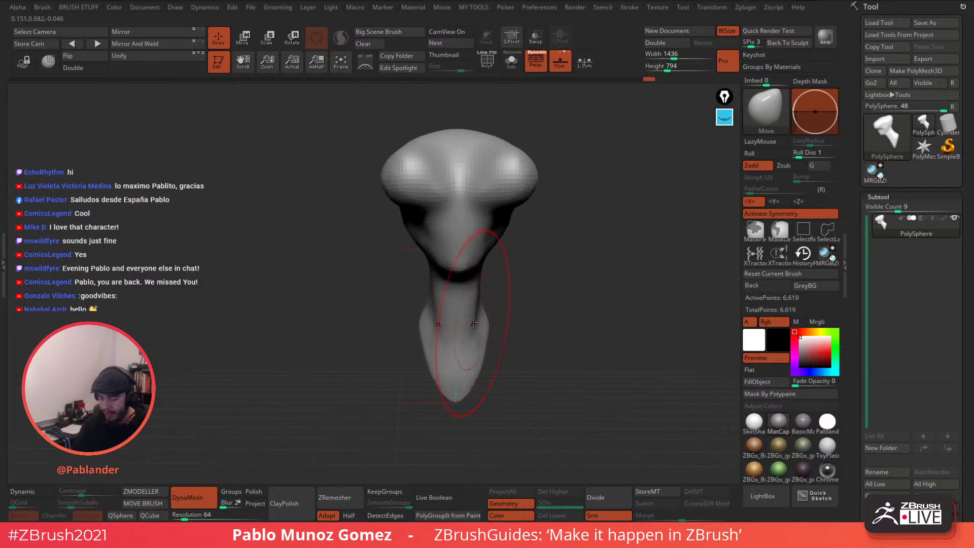
Shape the neck, its rear corner and its pointed lower tip with the Move brush, and adjust the back of the skull.
drag(513, 292, 555, 289)
mouse_move(491, 333)
mouse_down()
mouse_move(477, 339)
mouse_move(470, 369)
mouse_up()
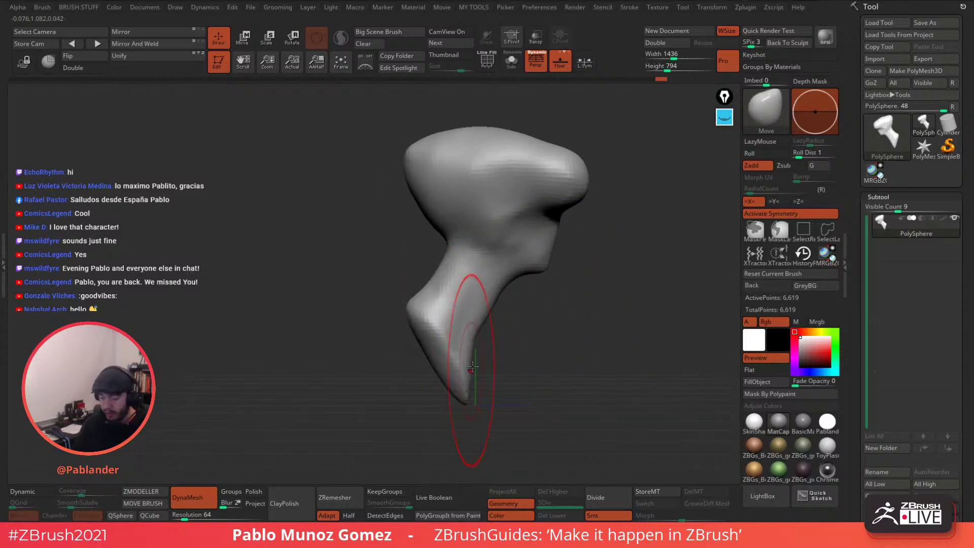
drag(418, 315, 414, 320)
alt+drag(595, 320, 544, 318)
drag(363, 164, 369, 151)
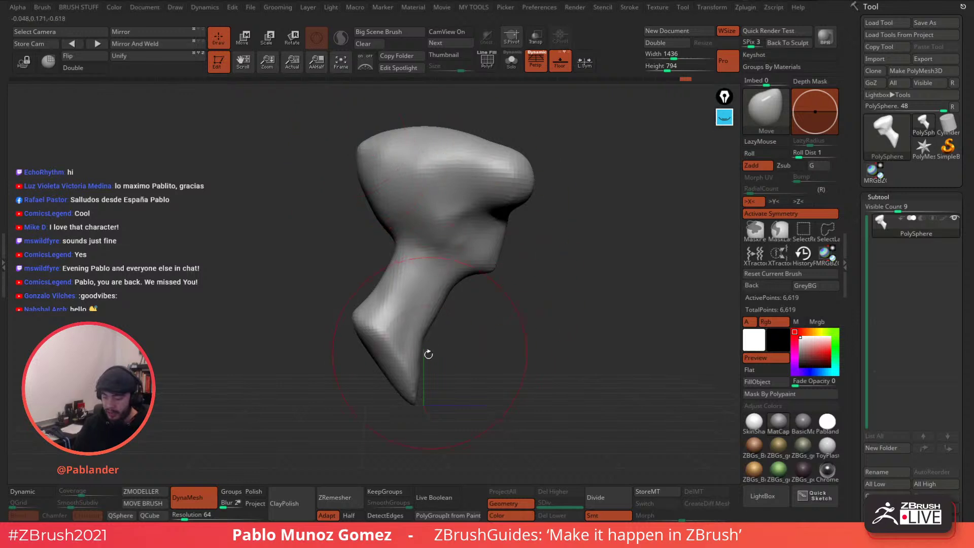
drag(416, 402, 419, 412)
drag(449, 292, 441, 288)
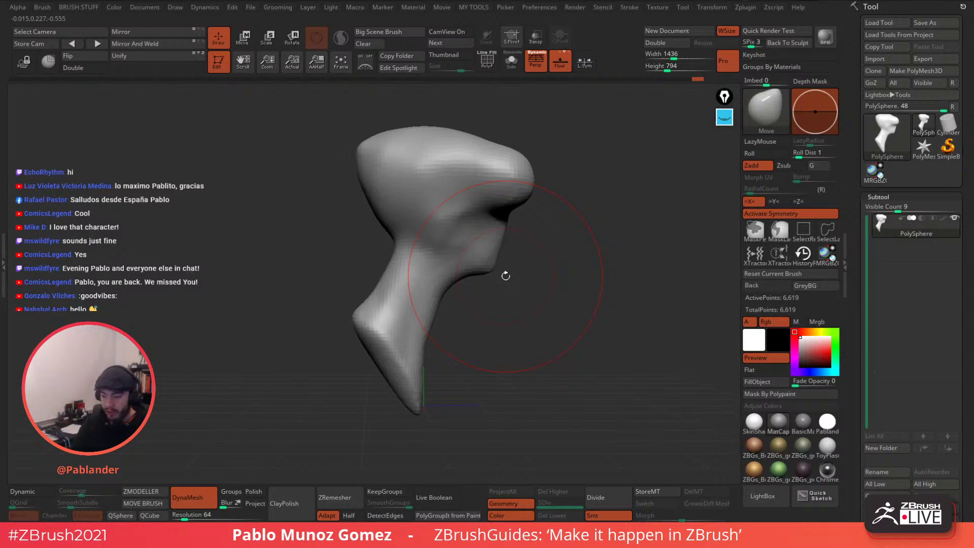
Resize the Move brush and adjust the crown above the brow protrusions.
mouse_move(506, 275)
mouse_down()
mouse_move(550, 257)
mouse_move(525, 260)
mouse_up()
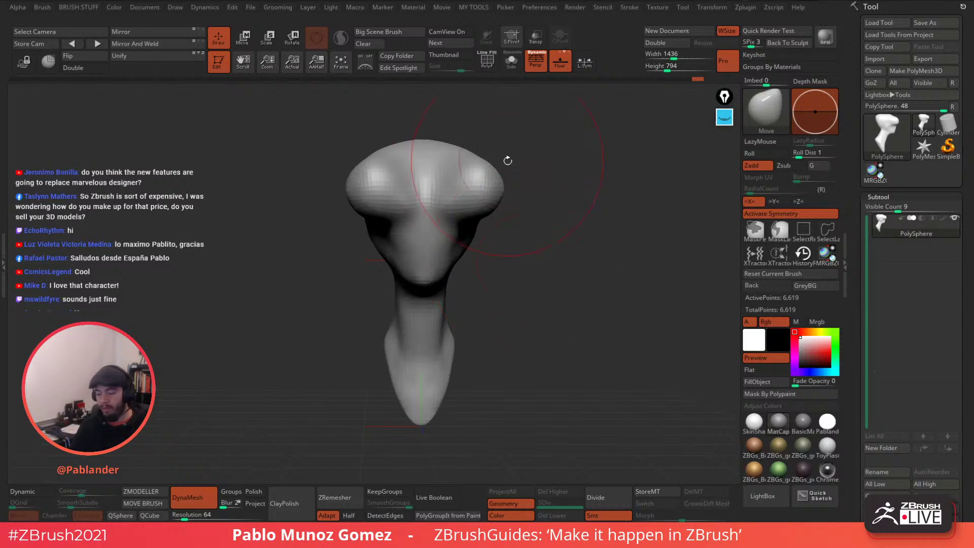
key(space)
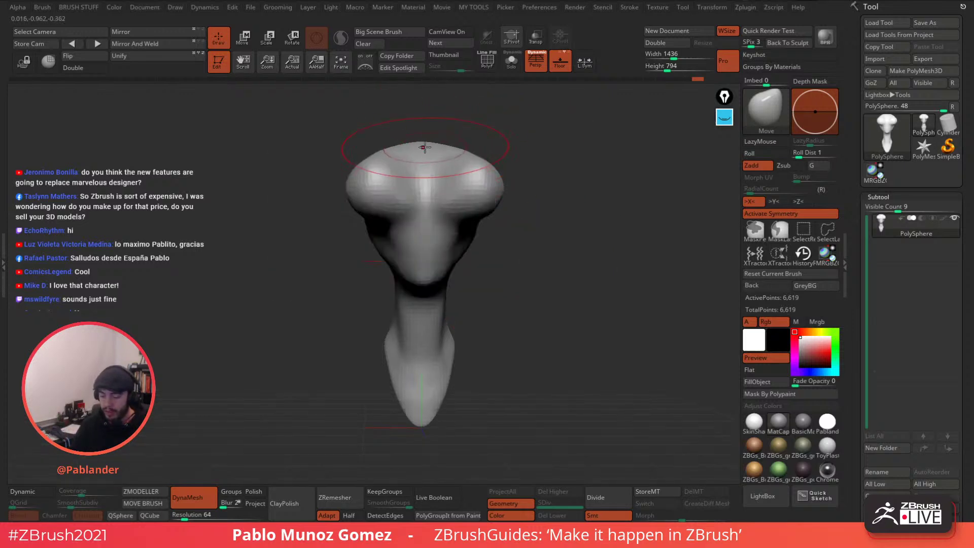
key(f)
drag(574, 161, 505, 165)
drag(390, 185, 401, 178)
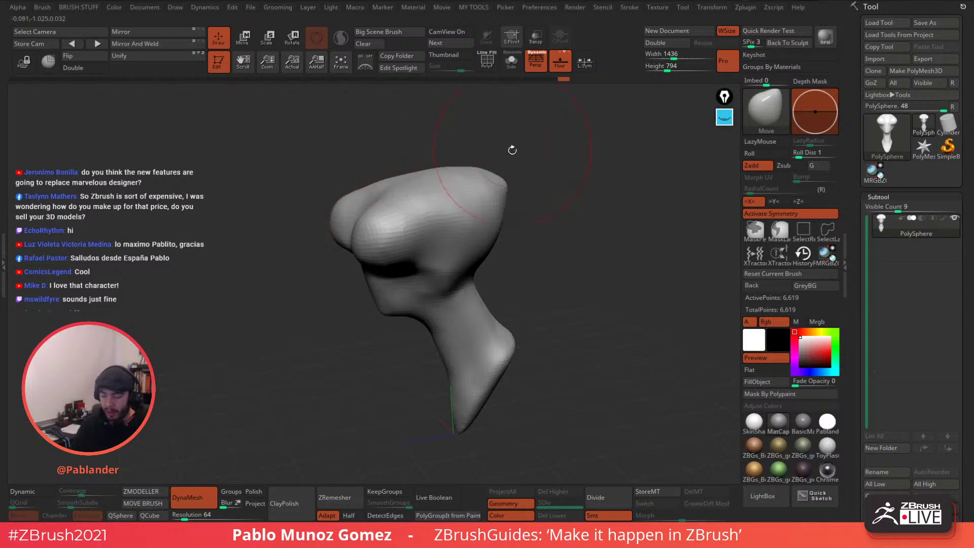
Refine the outline of the brow protrusions as seen from above.
drag(510, 150, 600, 165)
mouse_move(506, 211)
mouse_down()
mouse_move(567, 176)
mouse_move(531, 233)
mouse_up()
key(space)
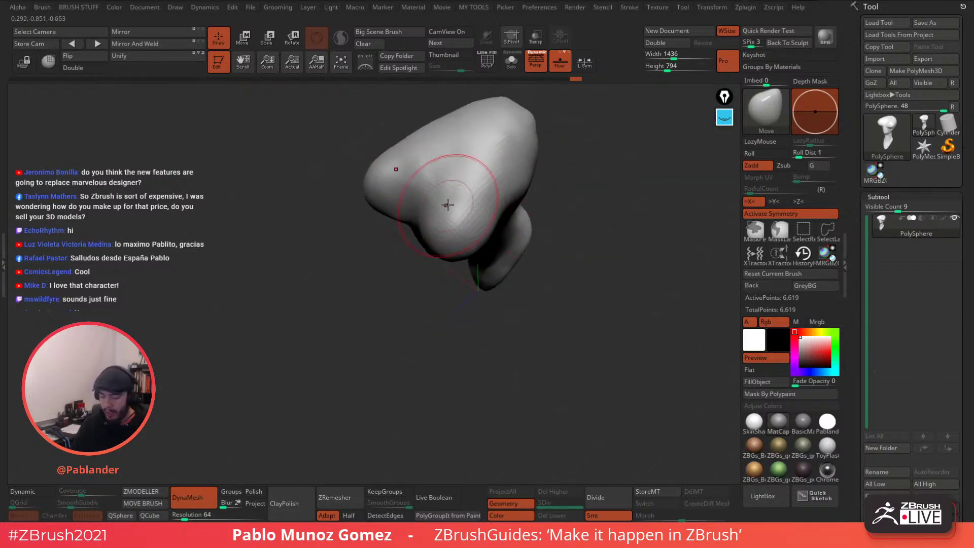
mouse_move(457, 193)
shift+mouse_down()
mouse_move(452, 176)
mouse_move(462, 167)
shift+mouse_up()
drag(577, 198, 578, 224)
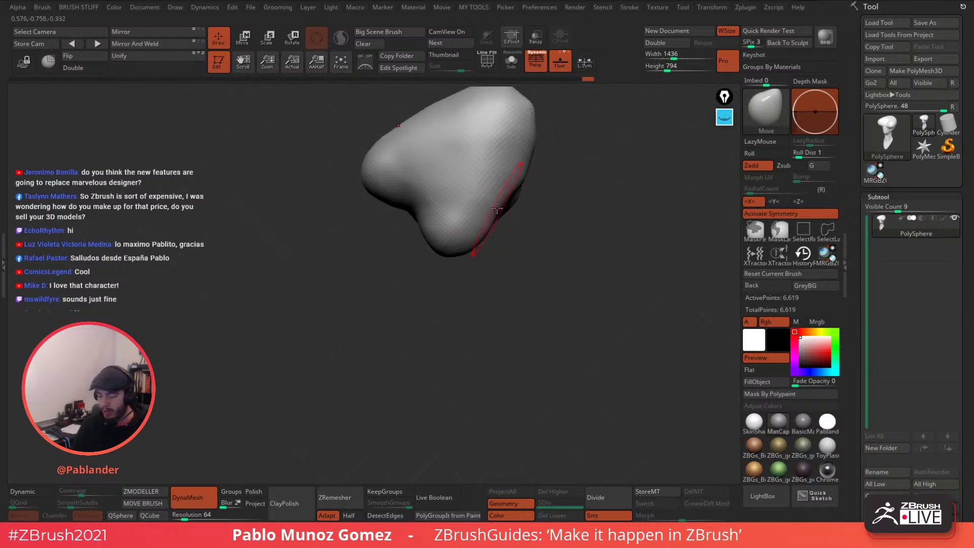
mouse_move(570, 162)
shift+mouse_down()
mouse_move(555, 223)
mouse_move(532, 245)
mouse_move(560, 162)
shift+mouse_up()
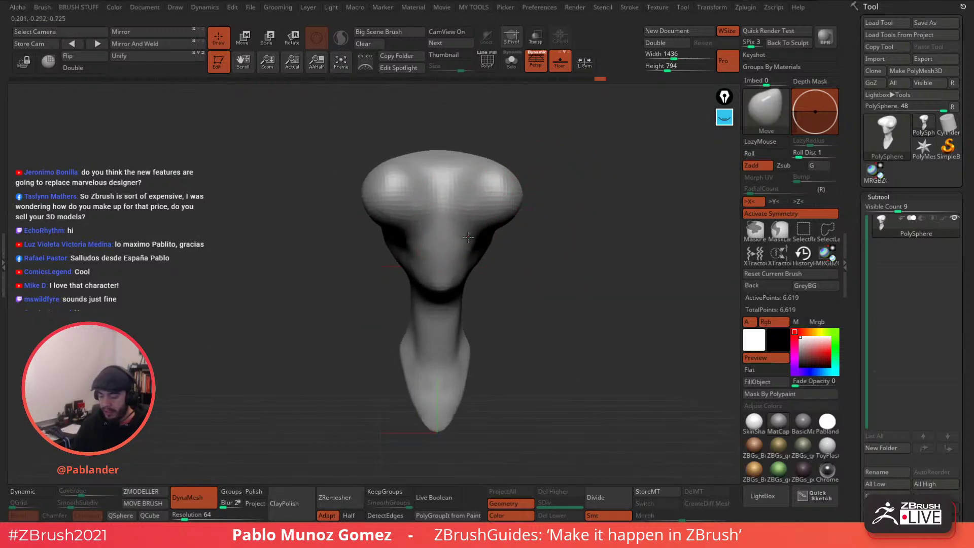
Push in the side of the head beneath the brow to form the temple area.
mouse_move(493, 227)
mouse_down()
mouse_move(517, 234)
mouse_move(549, 223)
mouse_up()
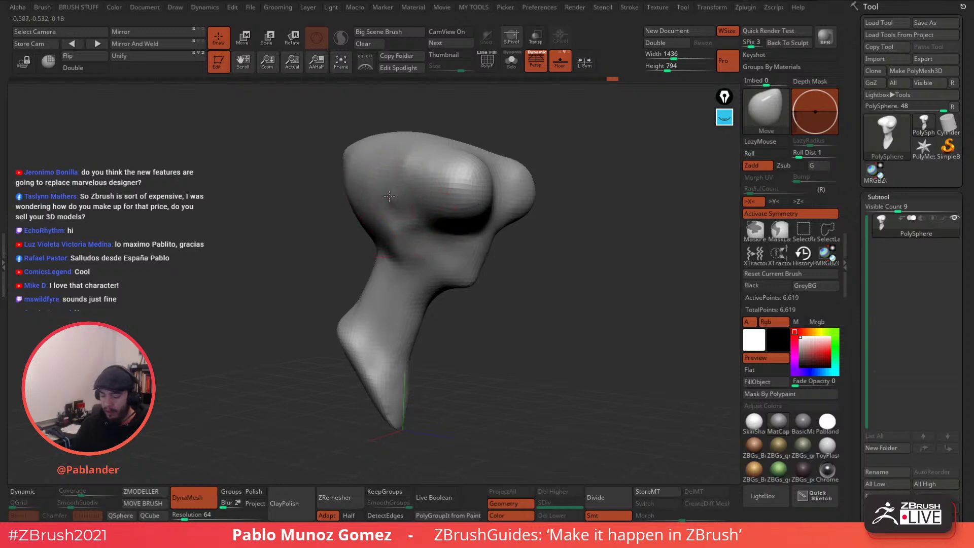
mouse_move(528, 279)
alt+mouse_down()
mouse_move(524, 254)
mouse_move(545, 248)
alt+mouse_up()
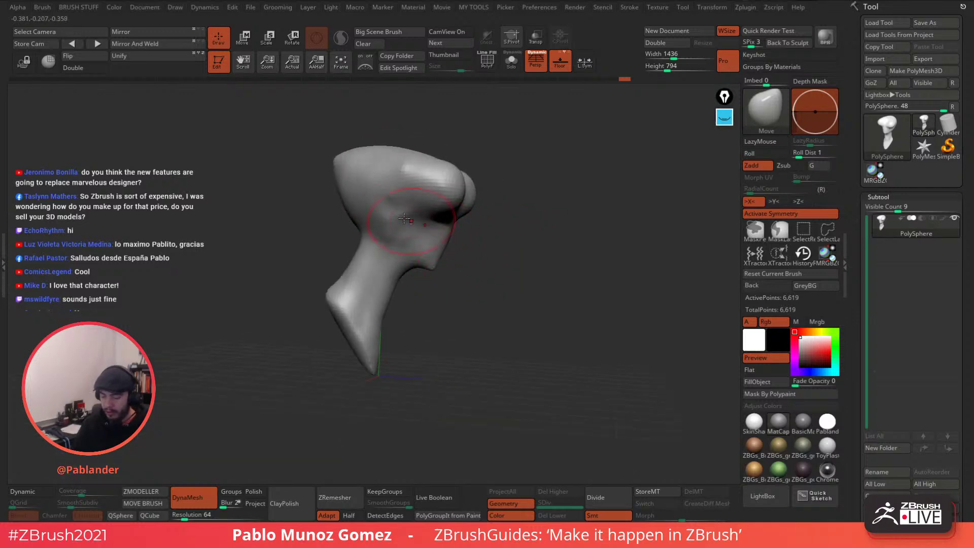
drag(403, 219, 390, 223)
right_drag(414, 242, 406, 230)
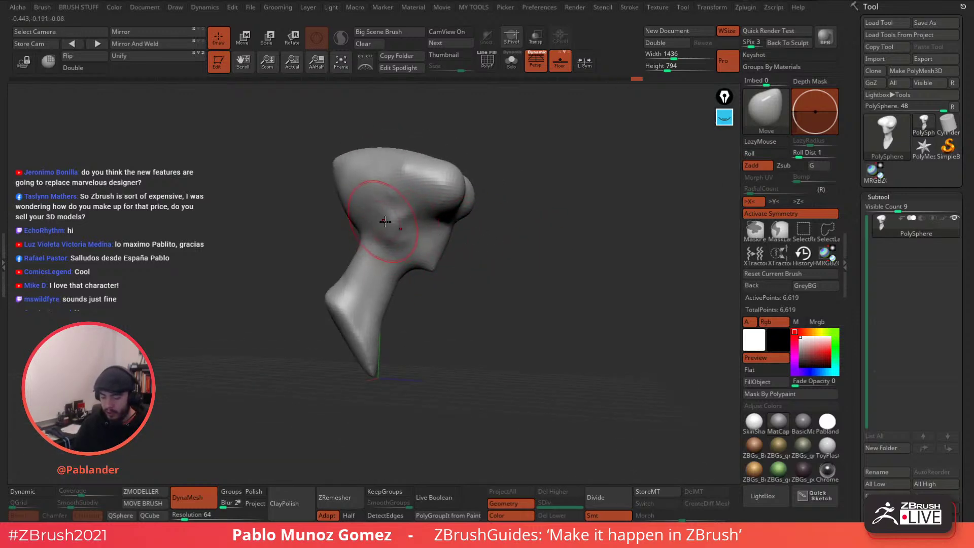
mouse_move(489, 244)
mouse_down()
mouse_move(412, 241)
mouse_move(480, 250)
mouse_up()
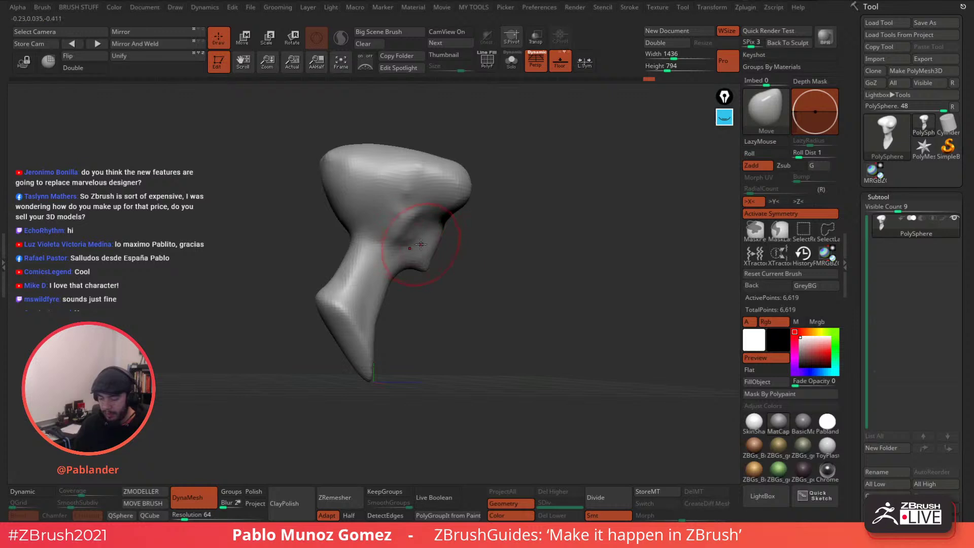
right_click(360, 310)
mouse_move(360, 310)
alt+right_down()
mouse_move(398, 332)
mouse_move(403, 355)
alt+right_up()
Shape the cheek and rear jaw area behind the face with short Move strokes.
drag(456, 260, 511, 270)
drag(393, 237, 390, 218)
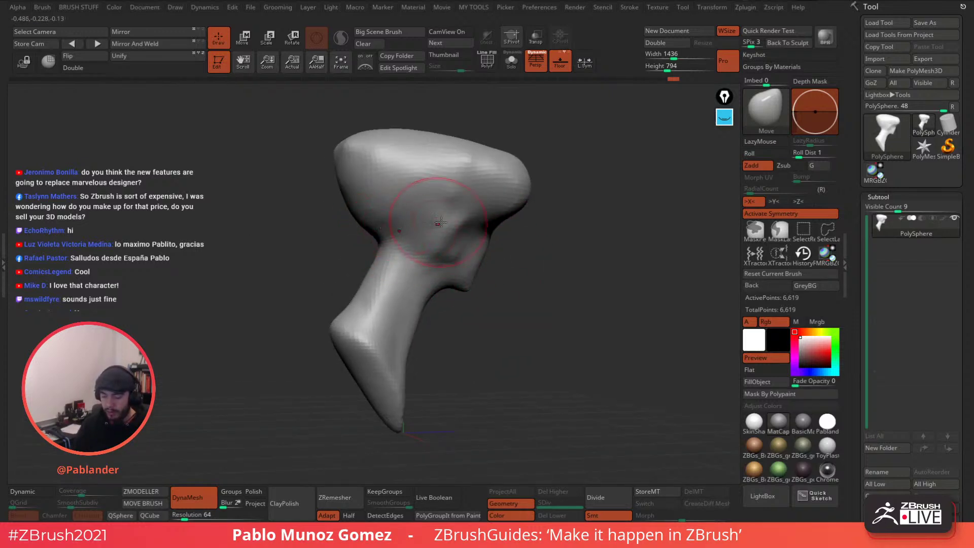
right_drag(440, 222, 498, 219)
drag(460, 224, 456, 222)
mouse_move(541, 244)
right_down()
mouse_move(548, 254)
mouse_move(544, 244)
right_up()
ctrl+right_drag(544, 244, 534, 215)
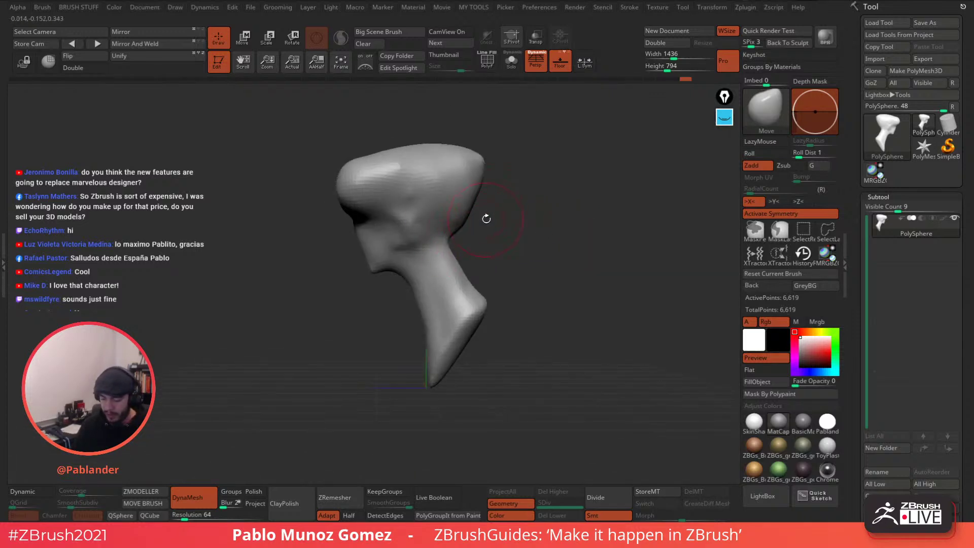
Resize the Move brush and reshape the back of the skull down to the nape.
key(space)
mouse_move(480, 167)
mouse_down()
mouse_move(479, 199)
mouse_move(451, 246)
mouse_up()
mouse_move(521, 243)
right_down()
mouse_move(500, 276)
mouse_move(516, 269)
right_up()
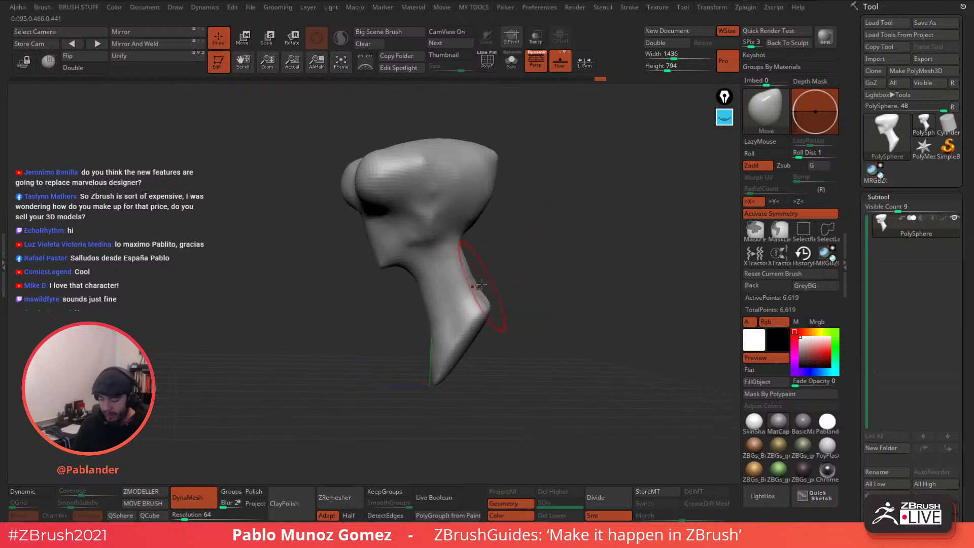
Adjust the back of the neck and the front edge of its pointed base.
drag(480, 285, 475, 279)
right_drag(480, 274, 549, 286)
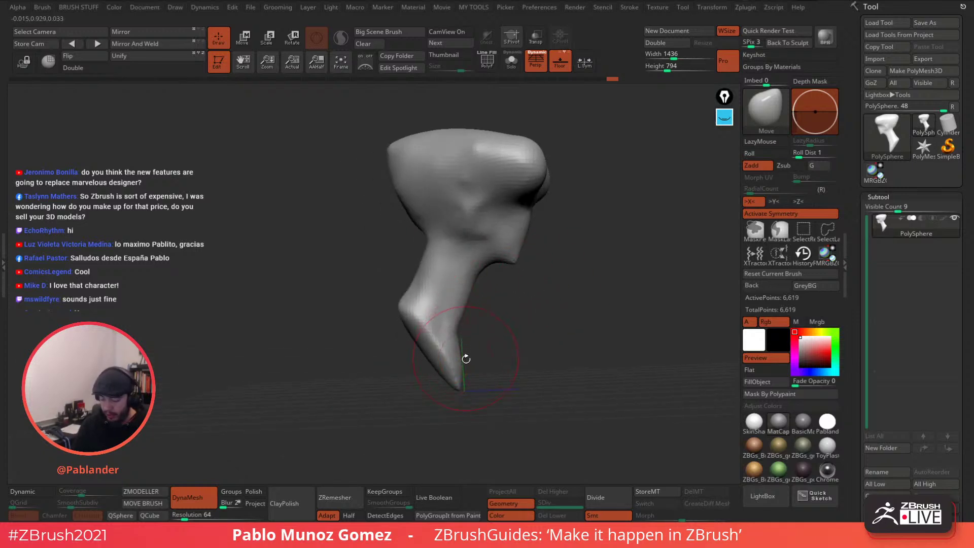
drag(461, 364, 452, 370)
alt+right_drag(541, 275, 520, 294)
right_drag(522, 289, 552, 290)
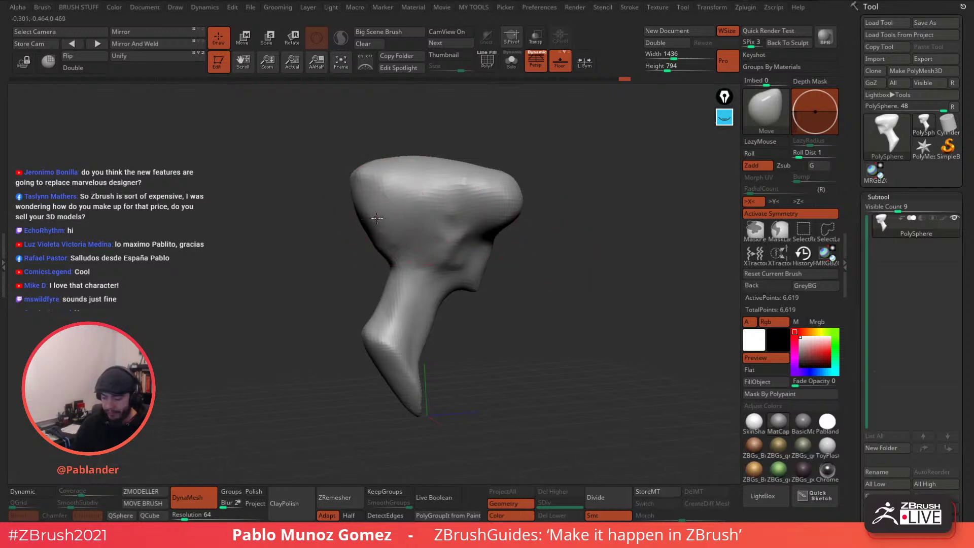
Round the rear of the cranium, smooth the brow protrusions and remesh the head with DynaMesh.
drag(361, 180, 380, 170)
mouse_move(554, 213)
right_down()
mouse_move(530, 204)
mouse_move(520, 234)
mouse_move(533, 246)
mouse_move(513, 225)
mouse_move(521, 211)
right_up()
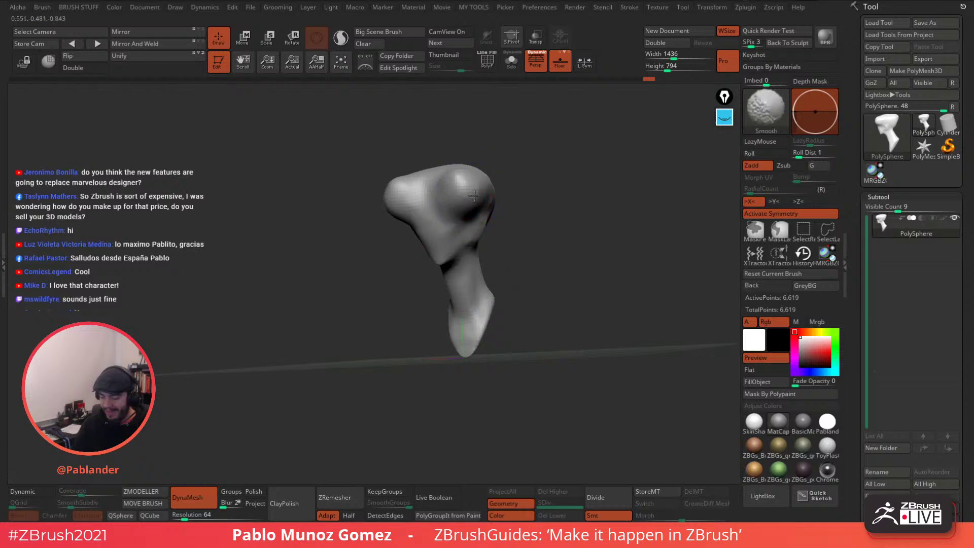
shift+drag(475, 196, 460, 183)
mouse_move(536, 213)
right_down()
mouse_move(512, 221)
mouse_move(583, 212)
right_up()
ctrl+drag(537, 163, 570, 329)
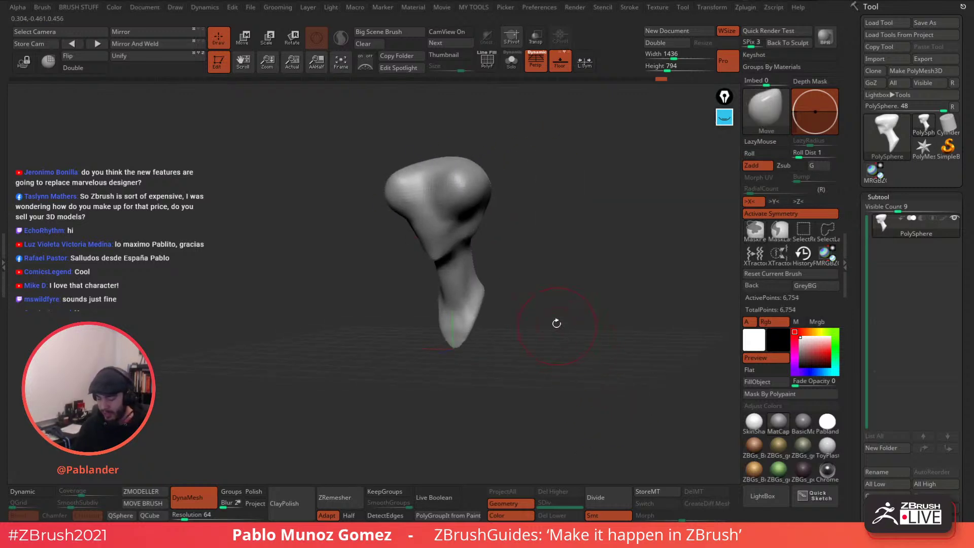
Enlarge the Move brush and pull the lower face and upper neck forward in profile.
mouse_move(556, 323)
right_down()
mouse_move(622, 311)
mouse_move(567, 277)
mouse_move(524, 221)
mouse_move(501, 221)
mouse_move(545, 240)
mouse_move(579, 232)
mouse_move(570, 257)
right_up()
key(space)
key(space)
mouse_move(623, 222)
alt+right_down()
mouse_move(583, 218)
mouse_move(500, 320)
mouse_move(482, 325)
mouse_move(467, 311)
alt+right_up()
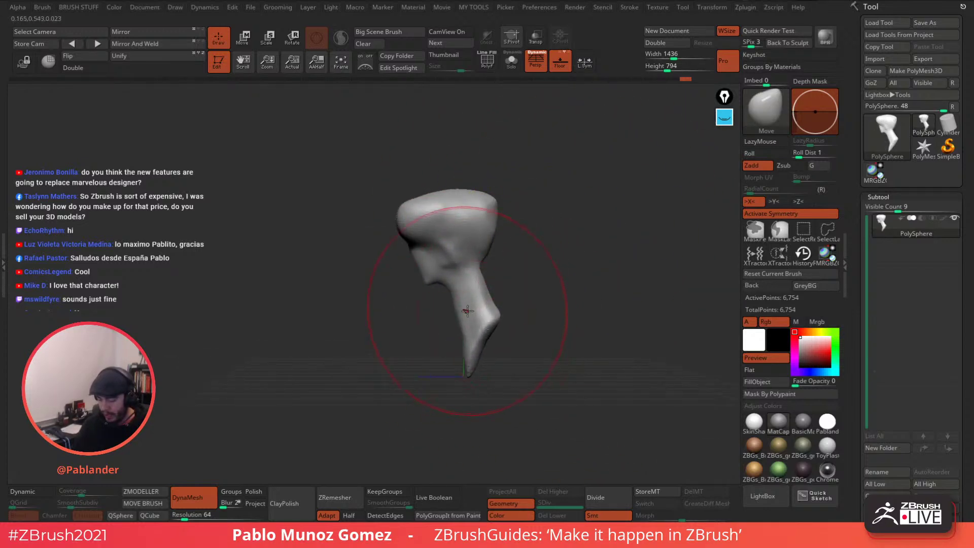
key(space)
click(509, 264)
drag(487, 300, 474, 304)
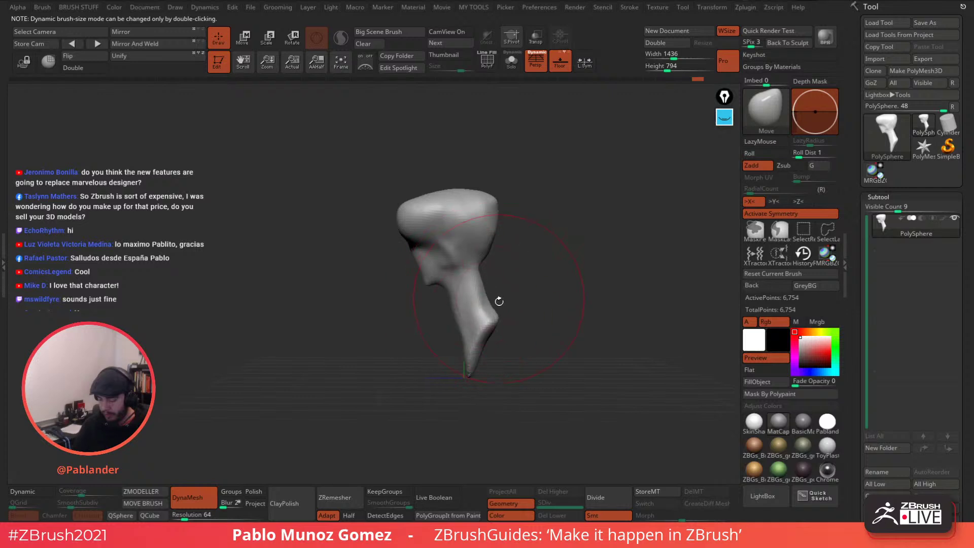
shift+right_drag(500, 302, 499, 304)
drag(451, 287, 436, 284)
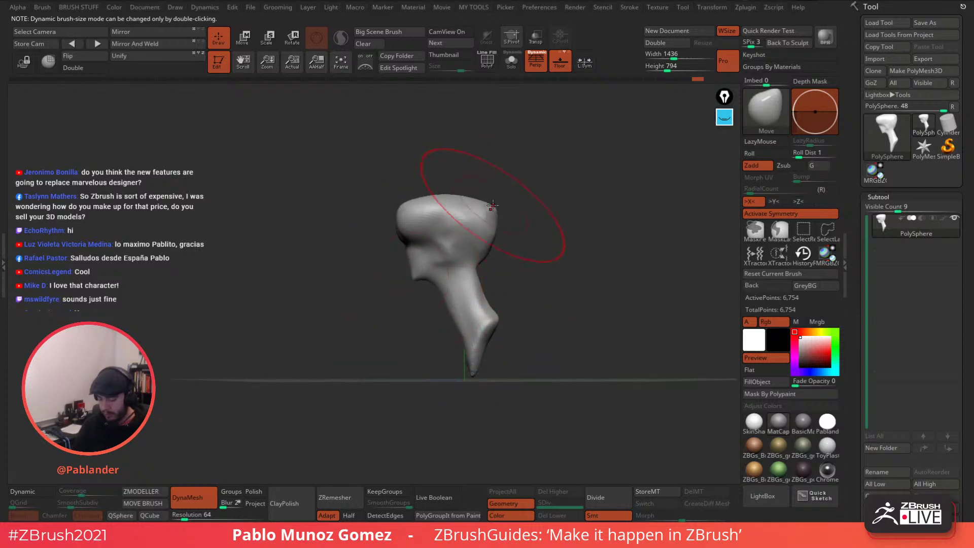
right_drag(493, 204, 583, 257)
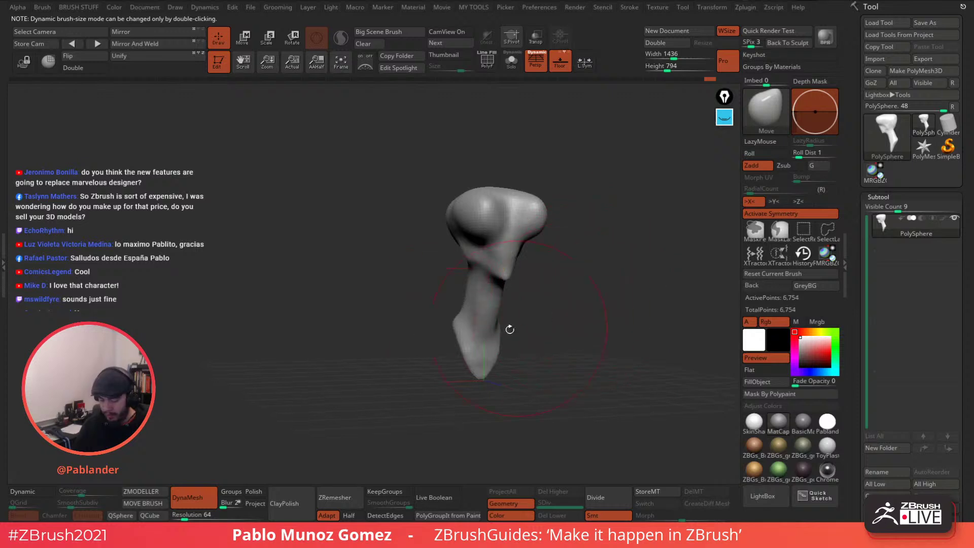
Set the DynaMesh resolution to 88 and remesh the head.
click(187, 518)
ctrl+drag(231, 366, 288, 400)
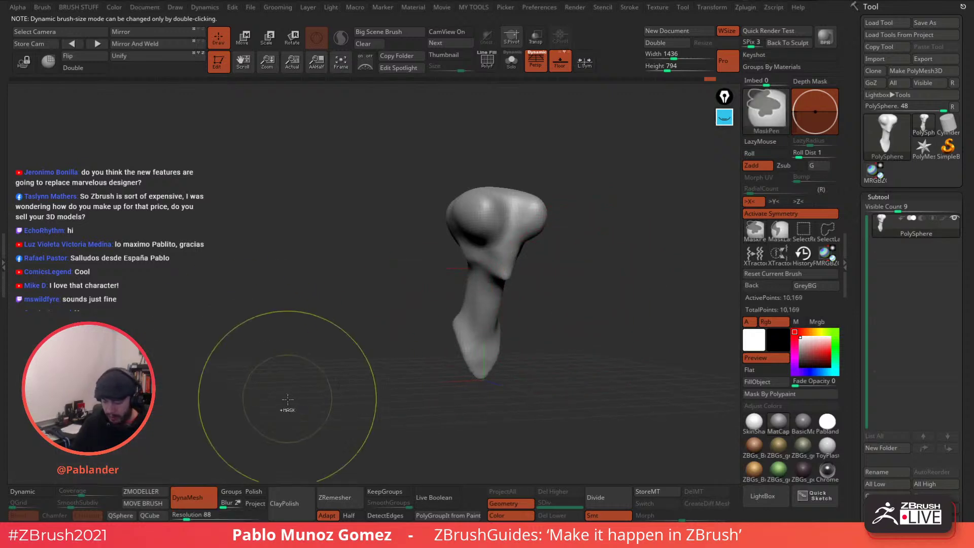
right_drag(592, 277, 552, 316)
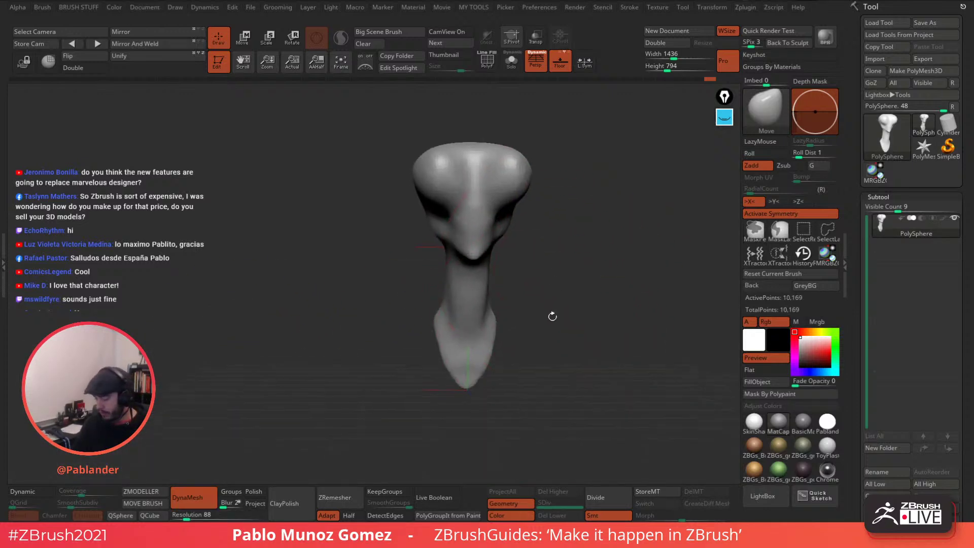
right_click(518, 260)
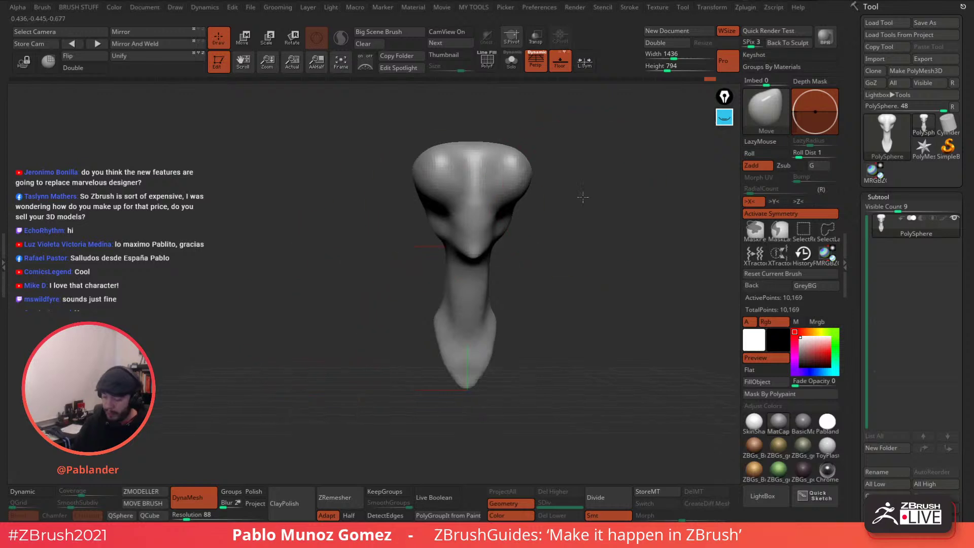
Hide the floor grid beneath the head sculpt.
right_click(510, 263)
alt+right_drag(508, 298, 497, 318)
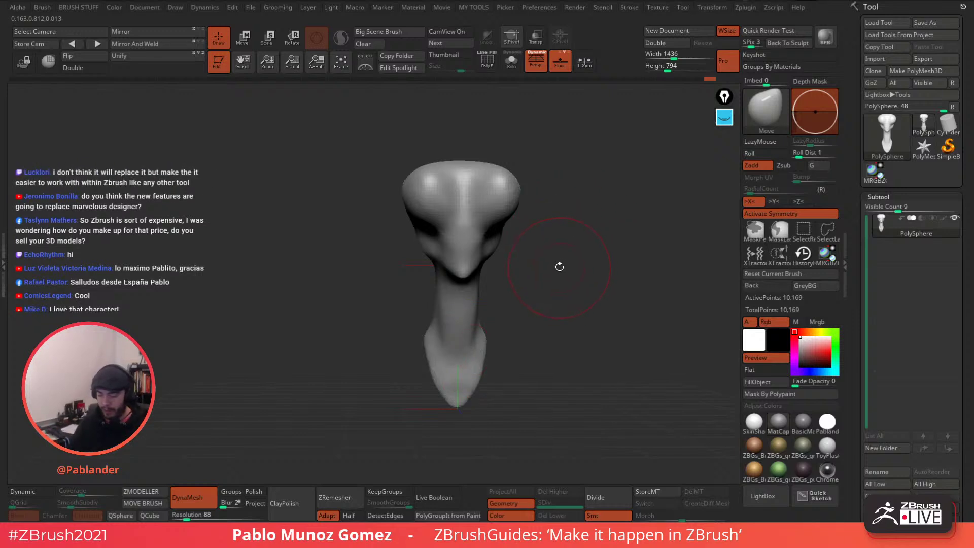
mouse_move(587, 252)
mouse_down()
mouse_move(593, 259)
mouse_move(581, 264)
mouse_up()
click(562, 68)
mouse_move(567, 195)
alt+mouse_down()
mouse_move(576, 227)
mouse_move(594, 217)
alt+mouse_up()
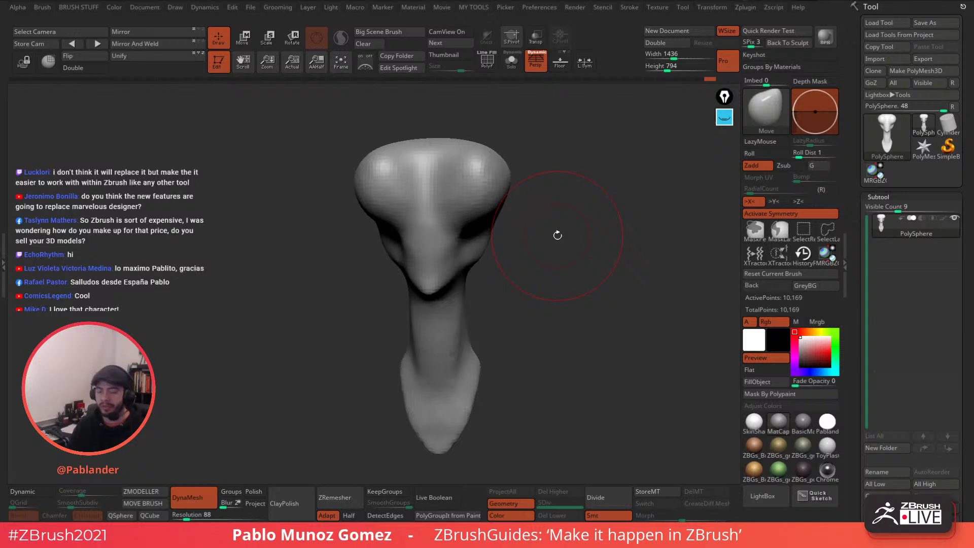
Resize the Move brush and adjust the cheek and jaw on the side of the head.
mouse_move(575, 239)
mouse_down()
mouse_move(557, 243)
mouse_move(539, 213)
mouse_move(504, 226)
mouse_move(503, 241)
mouse_up()
key(space)
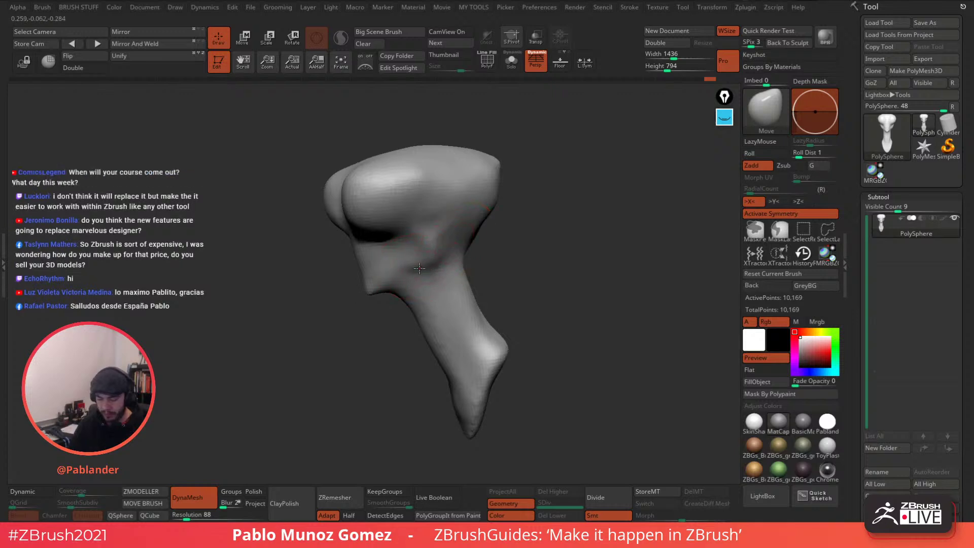
drag(407, 266, 401, 273)
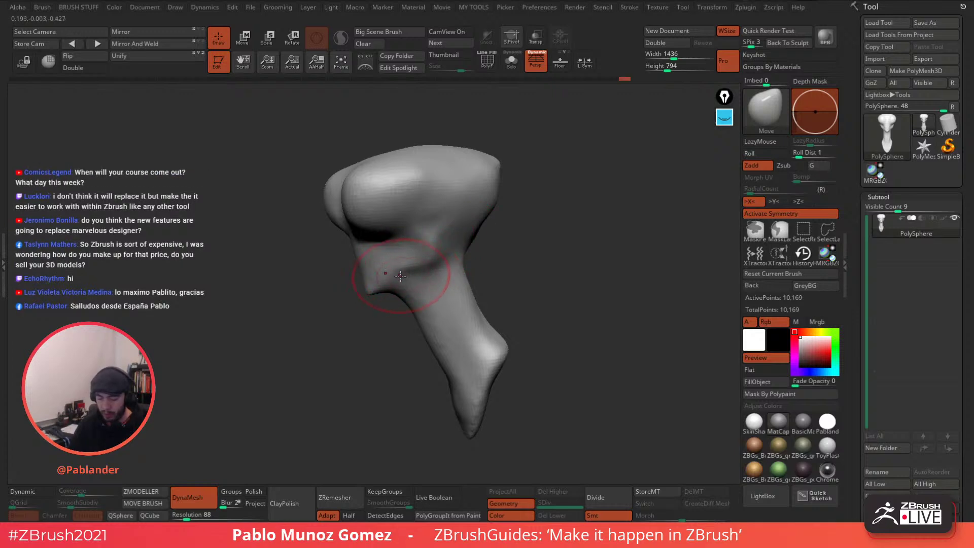
mouse_move(547, 240)
mouse_down()
mouse_move(491, 255)
mouse_move(569, 227)
mouse_move(547, 217)
mouse_move(575, 212)
mouse_move(561, 217)
mouse_up()
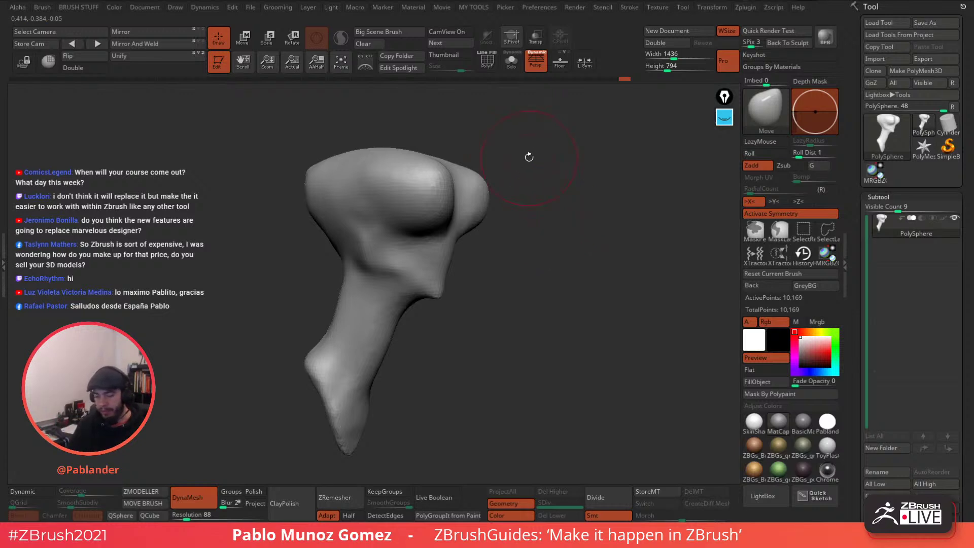
drag(479, 193, 475, 196)
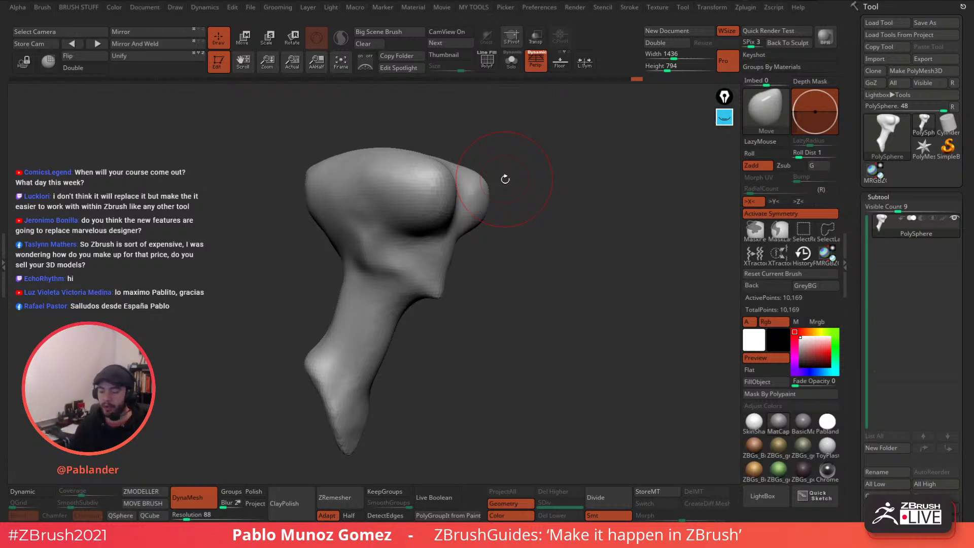
Refine the lower neck where it flares into the pointed base with the Move brush.
mouse_move(505, 179)
mouse_down()
mouse_move(568, 231)
mouse_move(535, 244)
mouse_up()
mouse_move(578, 214)
mouse_down()
mouse_move(559, 202)
mouse_move(539, 245)
mouse_up()
drag(482, 280, 526, 294)
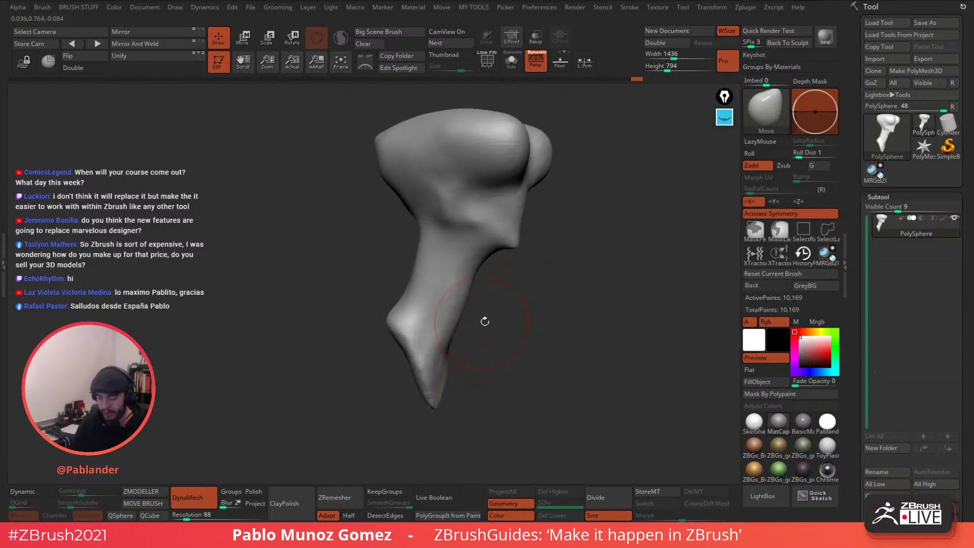
mouse_move(482, 322)
mouse_down()
mouse_move(543, 292)
mouse_move(454, 302)
mouse_up()
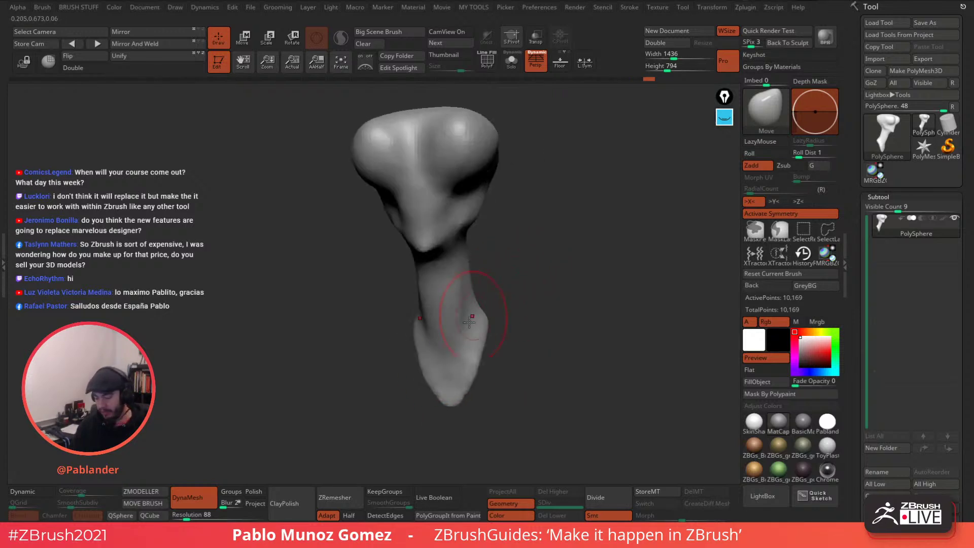
drag(508, 254, 500, 245)
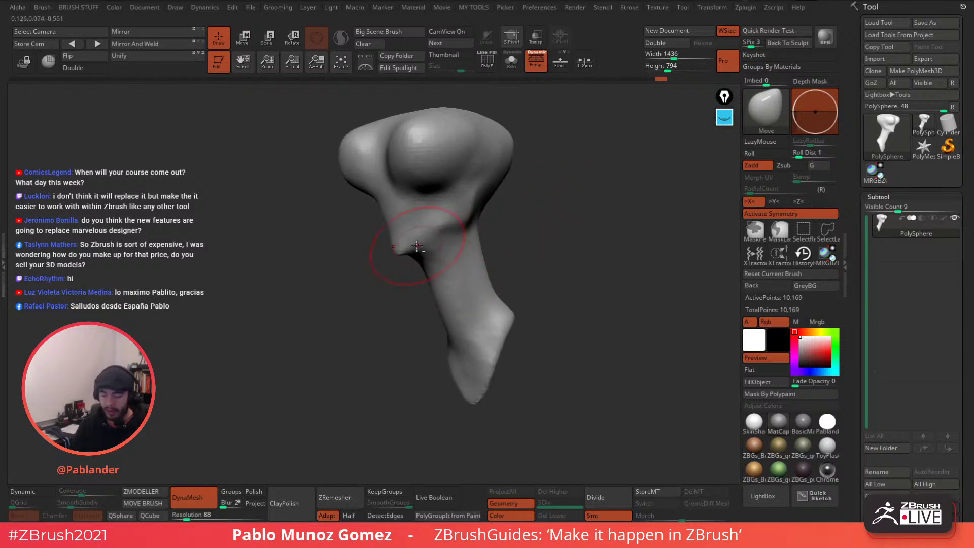
Reduce the Move brush size and shape the chin tip, the jaw and its underside.
key(space)
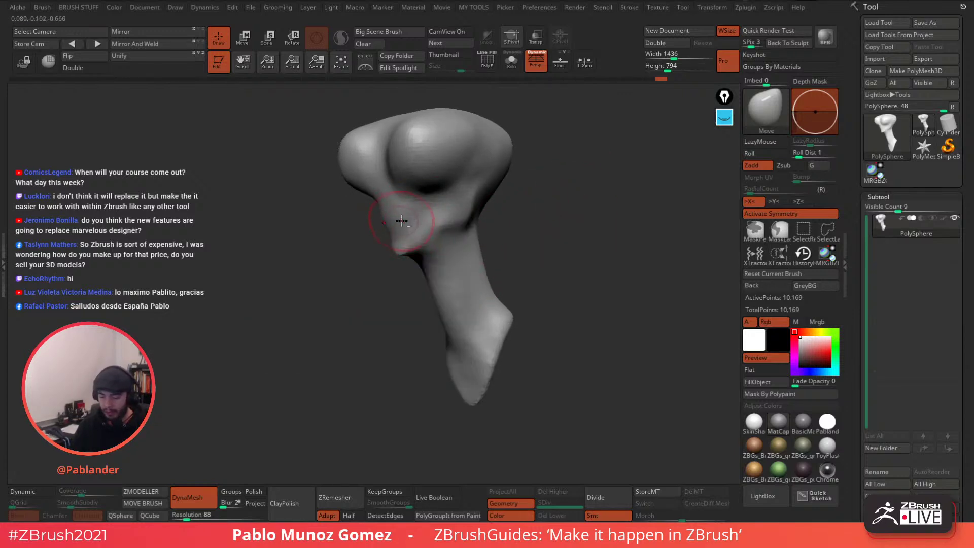
drag(349, 234, 404, 238)
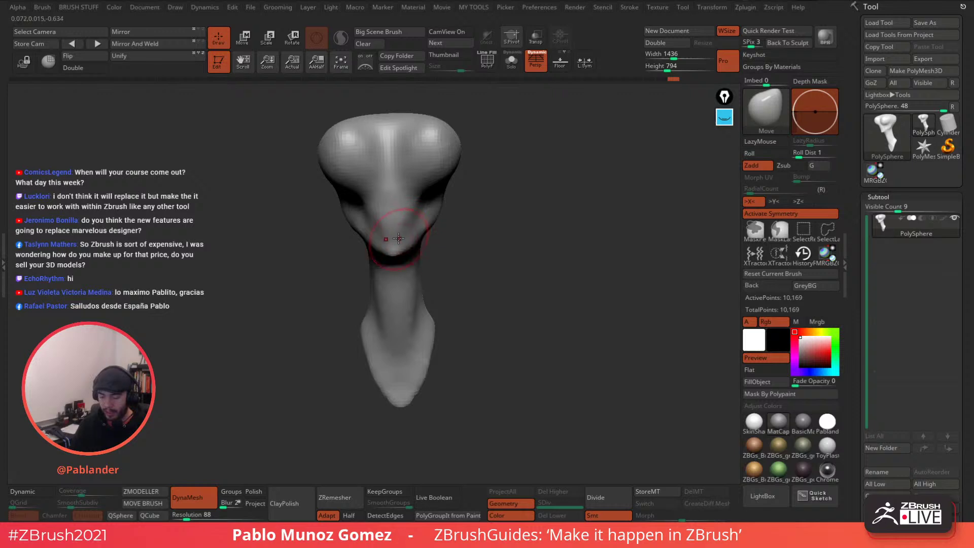
mouse_move(461, 218)
mouse_down()
mouse_move(469, 234)
mouse_move(399, 237)
mouse_move(494, 224)
mouse_move(418, 248)
mouse_up()
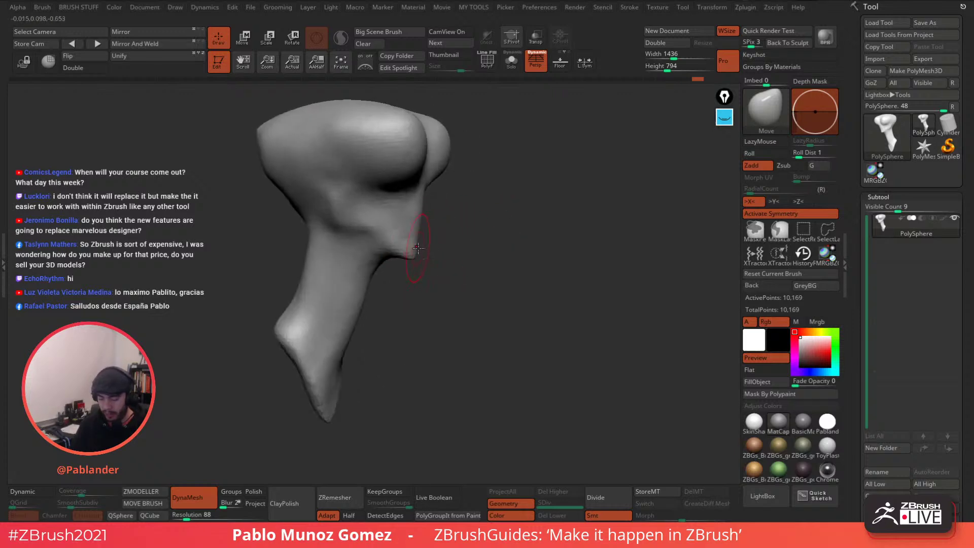
drag(496, 240, 546, 238)
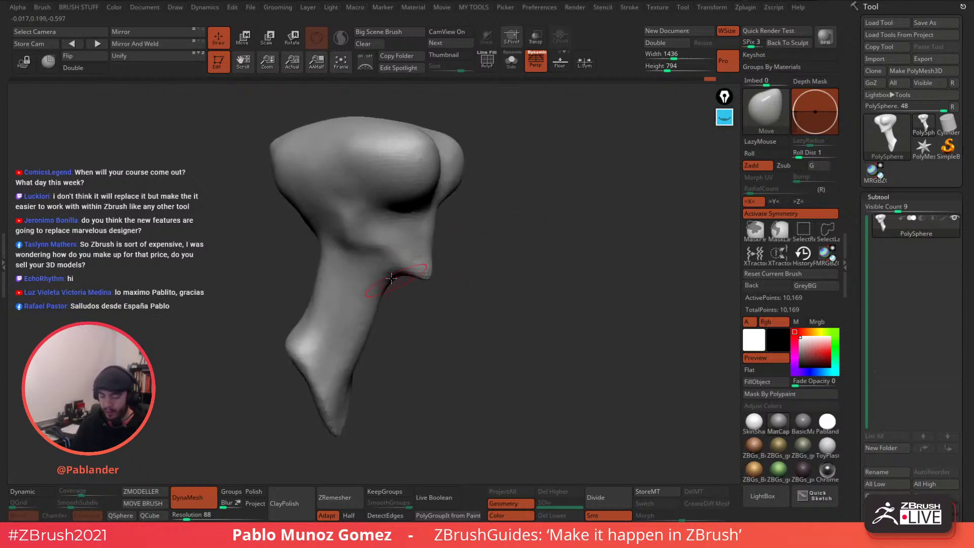
mouse_move(457, 250)
mouse_down()
mouse_move(473, 244)
mouse_move(441, 246)
mouse_up()
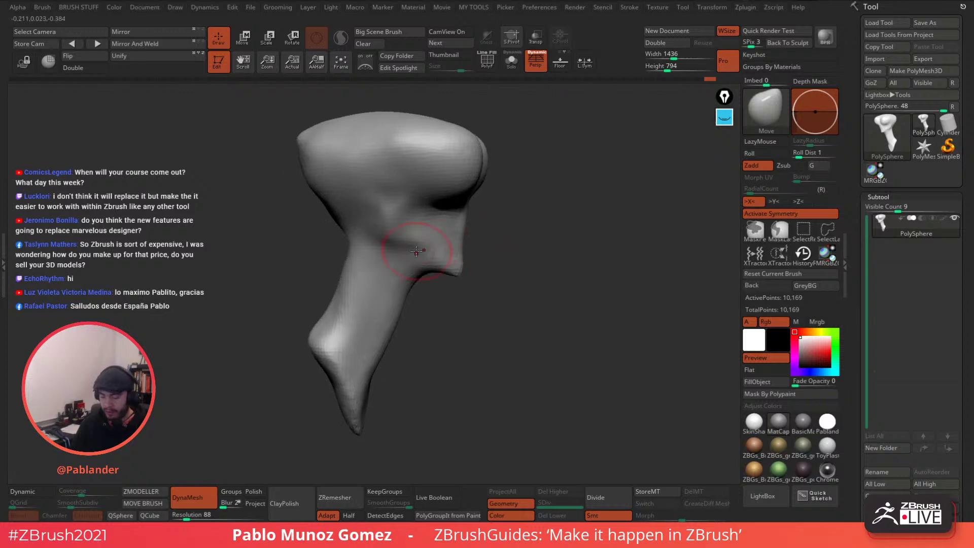
drag(470, 195, 528, 213)
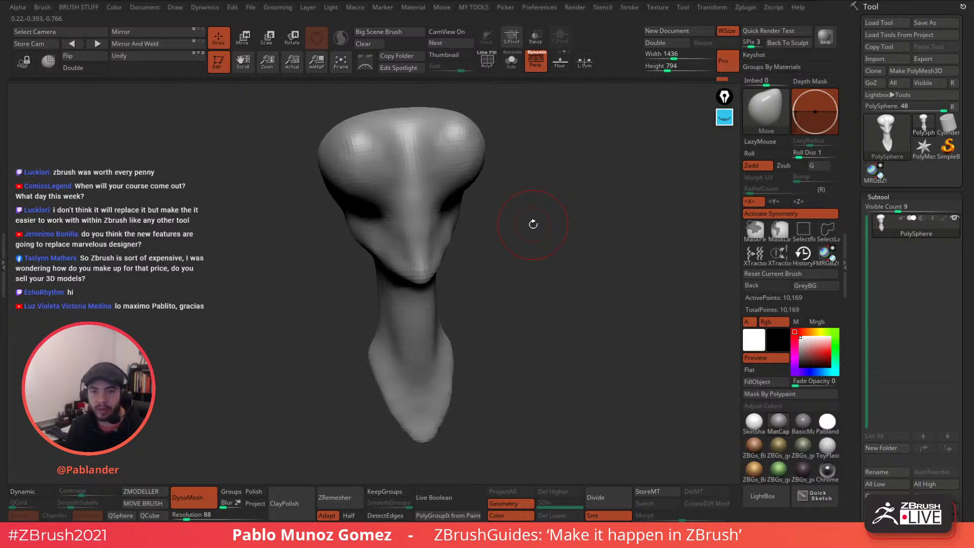
Adjust the eye sockets, the brow and the sides of the head with a larger Move brush.
mouse_move(581, 246)
mouse_down()
mouse_move(565, 242)
mouse_move(570, 253)
mouse_up()
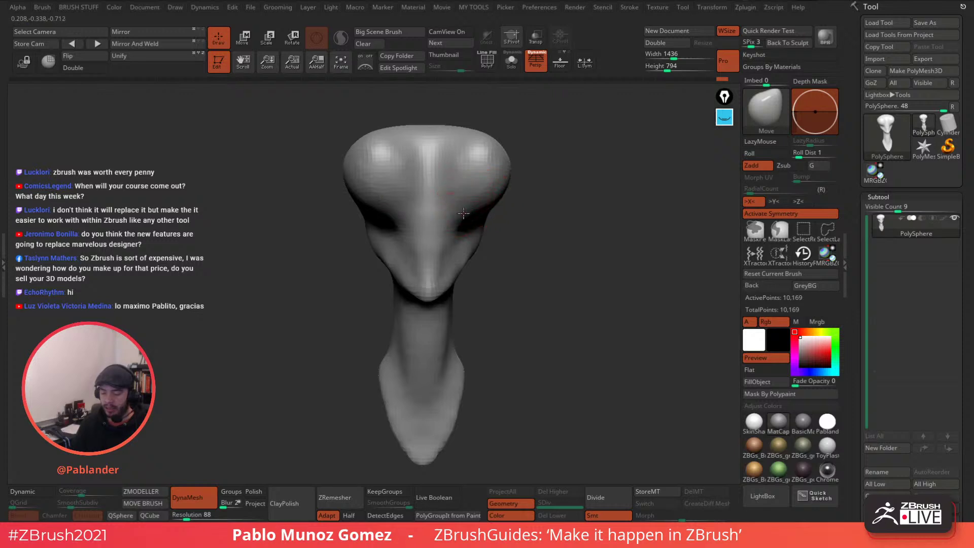
mouse_move(445, 160)
mouse_down()
mouse_move(447, 171)
mouse_move(446, 153)
mouse_move(419, 138)
mouse_move(413, 188)
mouse_move(392, 139)
mouse_up()
mouse_move(565, 163)
mouse_down()
mouse_move(556, 179)
mouse_move(538, 182)
mouse_move(568, 180)
mouse_move(569, 168)
mouse_move(505, 229)
mouse_up()
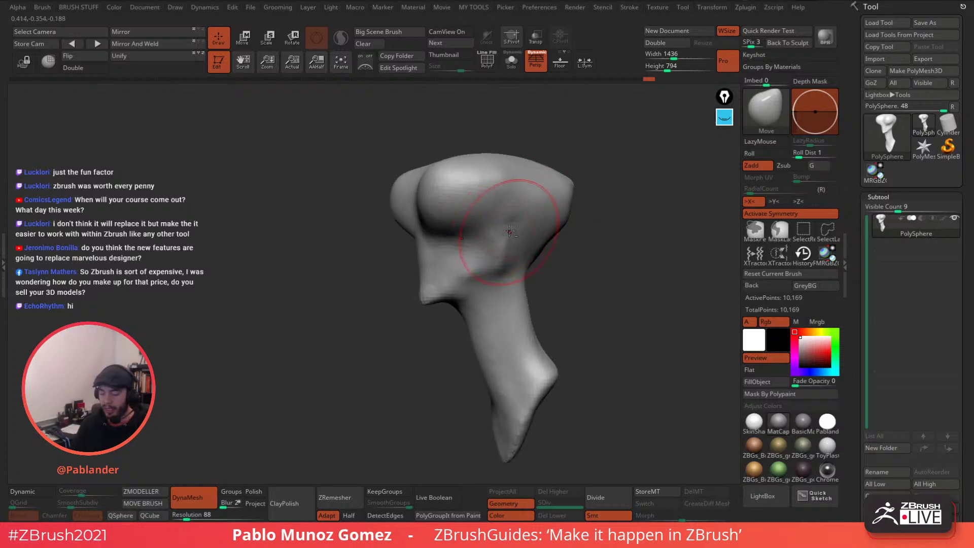
alt+drag(593, 244, 539, 233)
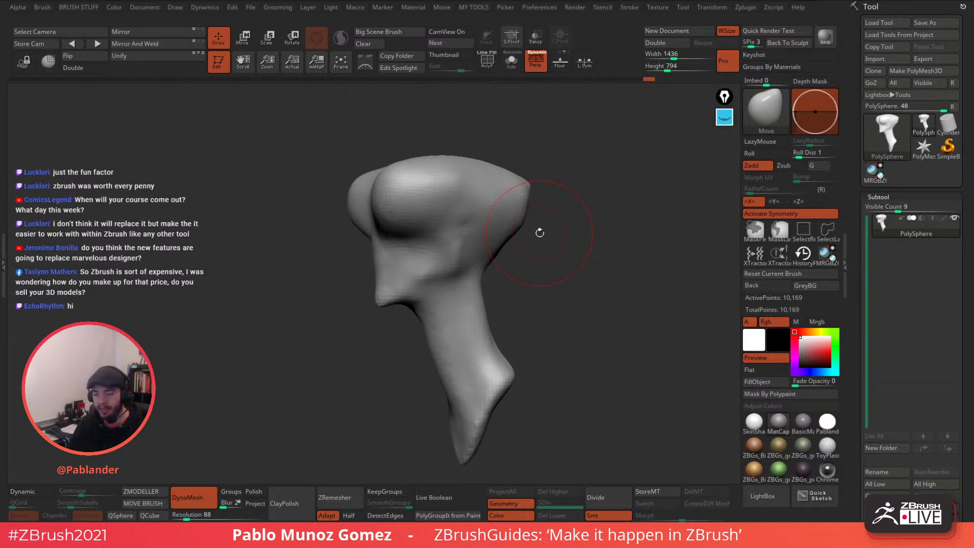
mouse_move(556, 219)
mouse_down()
mouse_move(563, 261)
mouse_move(554, 246)
mouse_move(531, 252)
mouse_move(523, 290)
mouse_move(541, 283)
mouse_move(541, 257)
mouse_move(561, 260)
mouse_up()
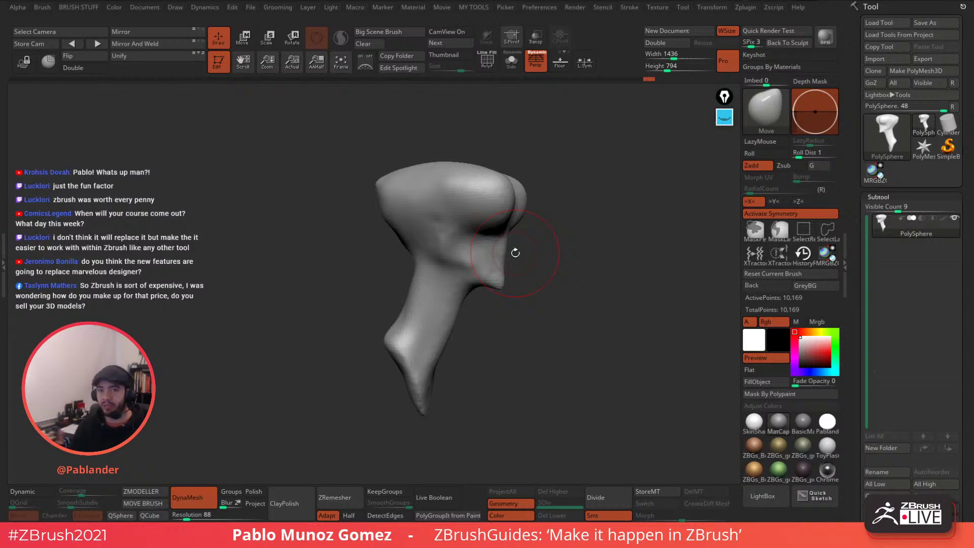
drag(515, 252, 568, 203)
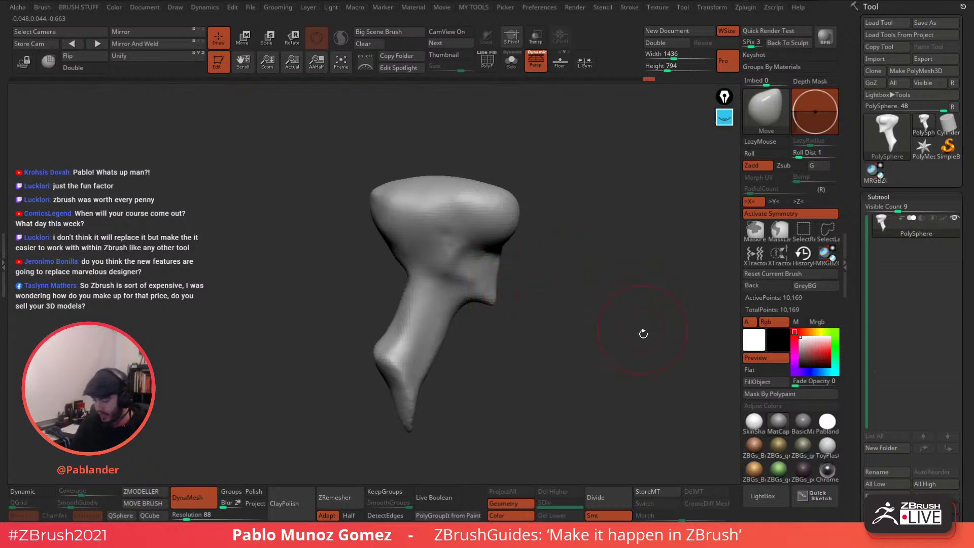
Mask the neck, lower face and jaw with the MaskLasso brush, leaving the cranium unmasked.
key(ctrl)
key(ctrl)
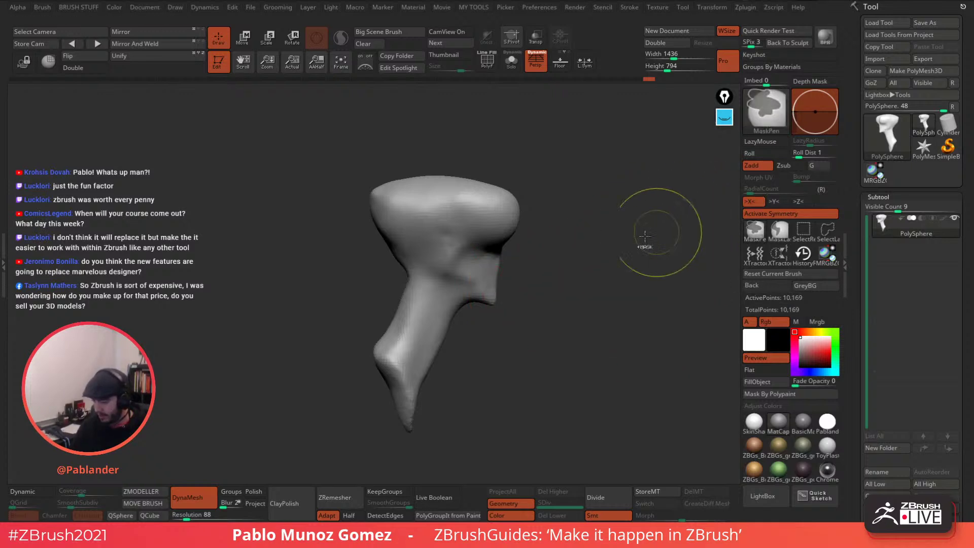
click(781, 233)
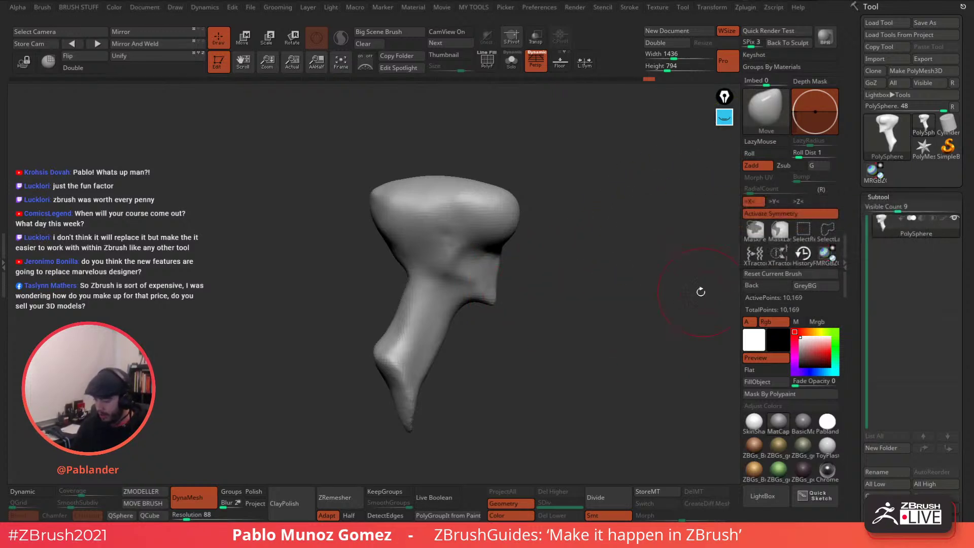
key(ctrl)
mouse_move(490, 316)
ctrl+mouse_down()
mouse_move(336, 203)
mouse_move(554, 341)
mouse_move(547, 336)
ctrl+mouse_up()
key(ctrl+z)
mouse_move(537, 237)
ctrl+mouse_down()
mouse_move(486, 240)
mouse_move(380, 277)
mouse_move(558, 210)
mouse_move(549, 226)
ctrl+mouse_up()
ctrl+click(534, 286)
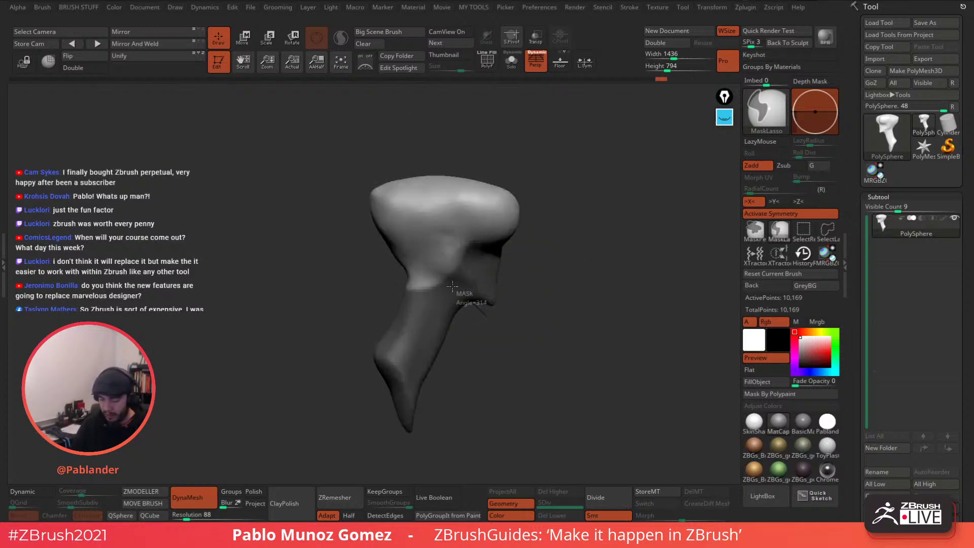
ctrl+click(462, 292)
ctrl+click(481, 279)
Show the wireframe on the head and dock the Dynamics palette above the Tool palette.
mouse_move(580, 263)
mouse_down()
mouse_move(606, 254)
mouse_move(561, 241)
mouse_up()
key(shift+f)
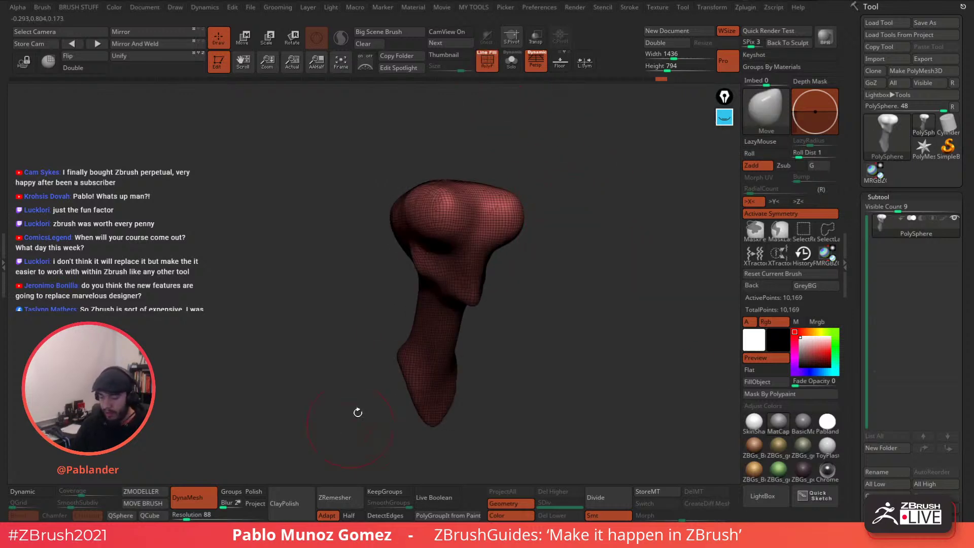
double_click(4, 173)
click(130, 224)
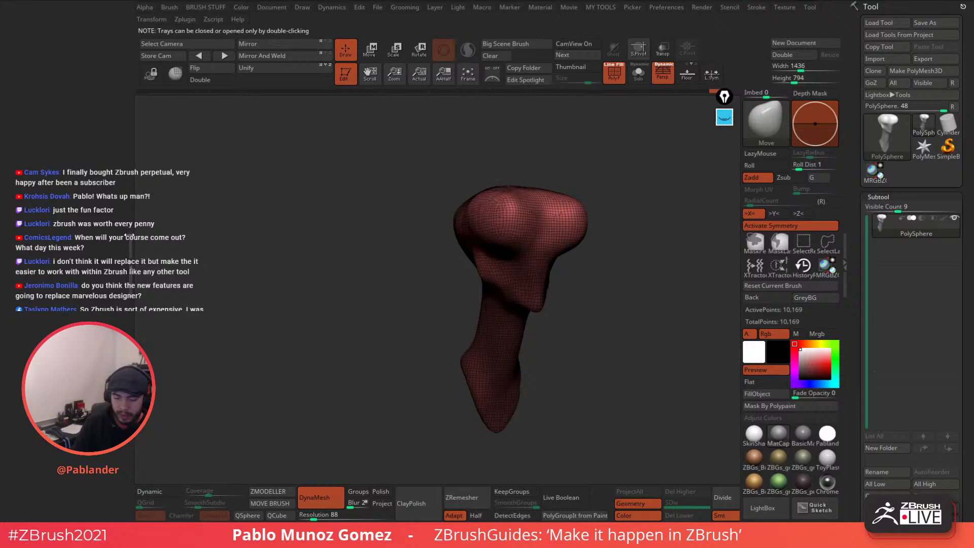
click(209, 9)
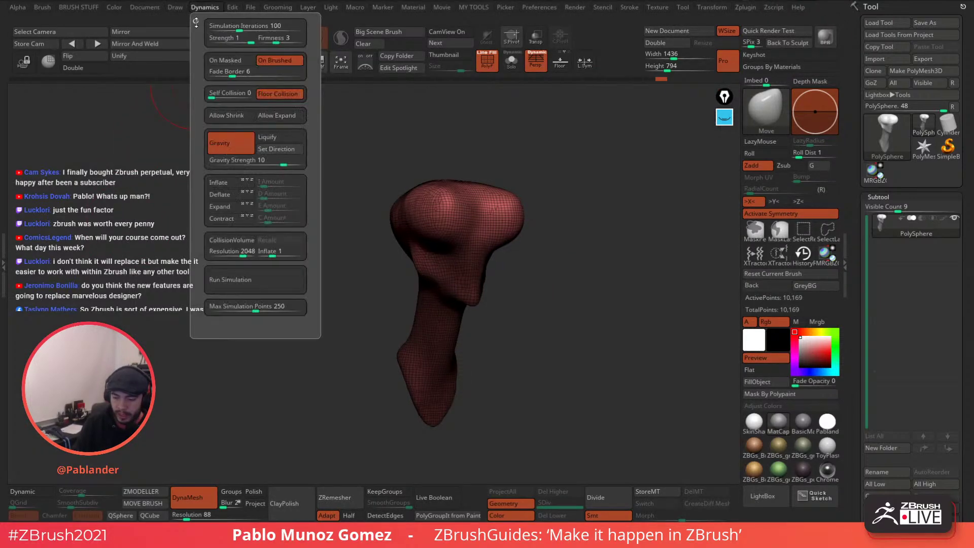
drag(197, 17, 925, 109)
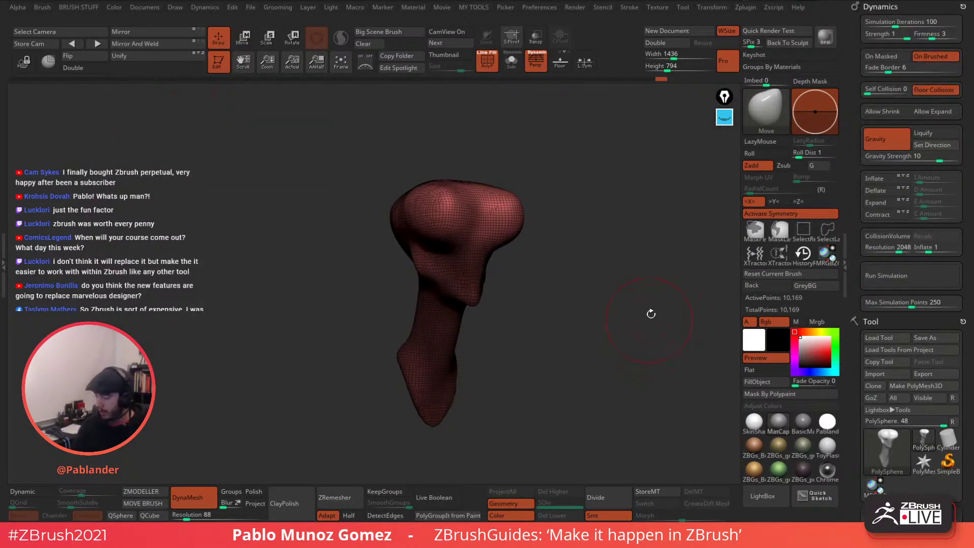
Run the gravity cloth simulation on the unmasked cranium, lowering Gravity Strength to about 3.6 and running it again.
click(912, 270)
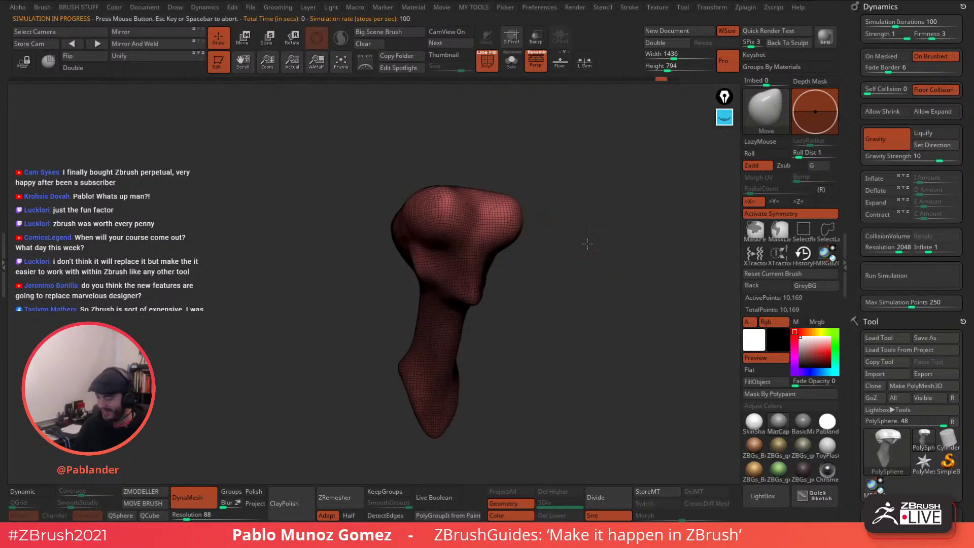
drag(930, 160, 933, 159)
click(919, 274)
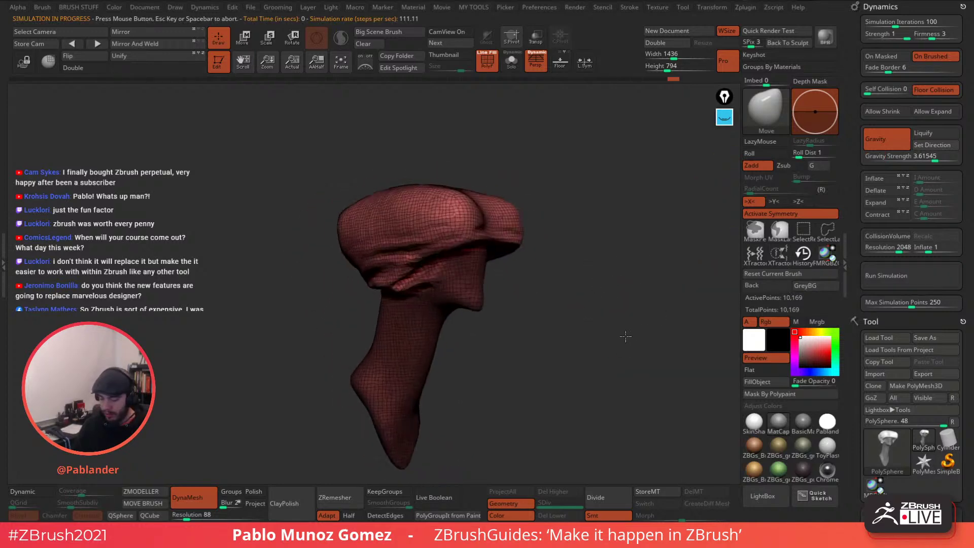
Hide the wireframe and clear the mask from the face and neck.
key(shift+f)
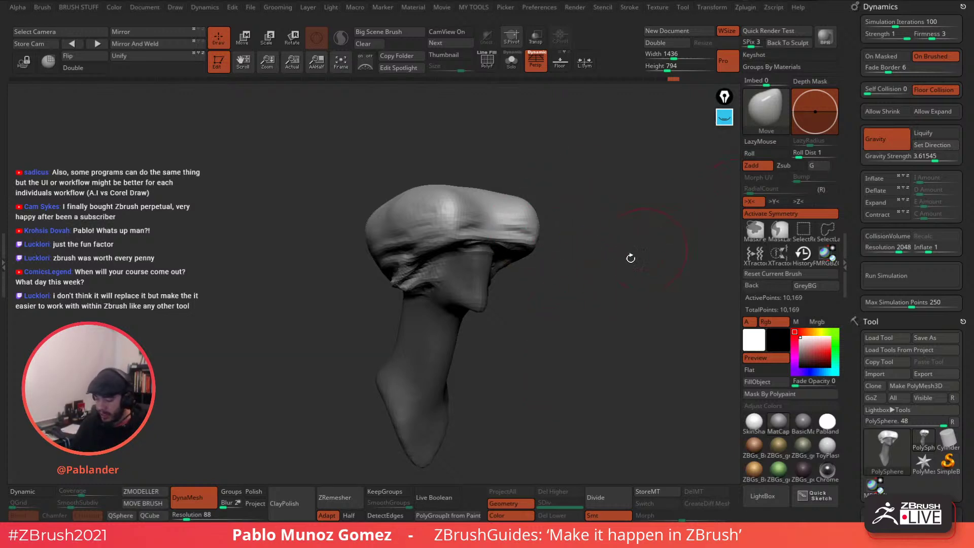
drag(627, 260, 617, 256)
key(ctrl)
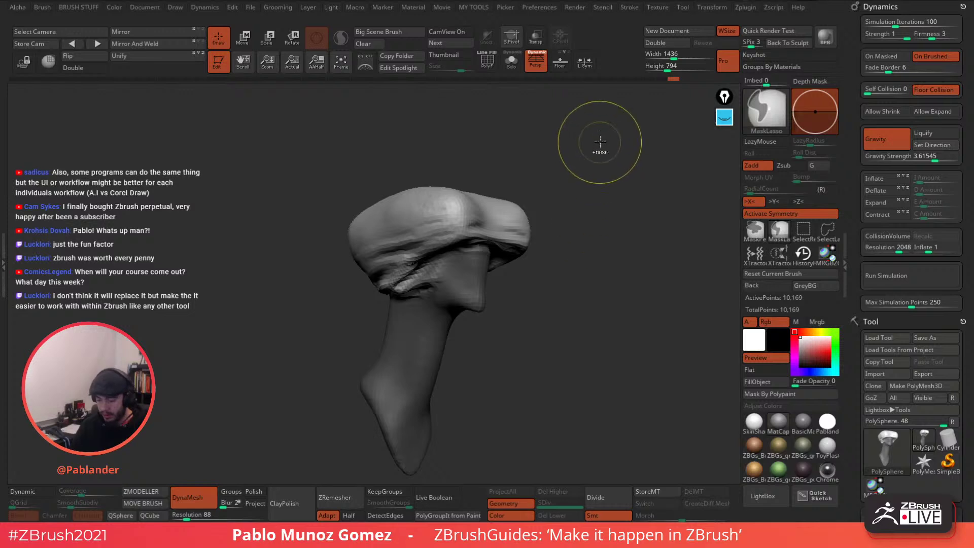
ctrl+drag(600, 144, 648, 348)
Try remeshing the head at DynaMesh resolution 88 with the wireframe shown, and undo the remesh.
ctrl+drag(581, 149, 647, 308)
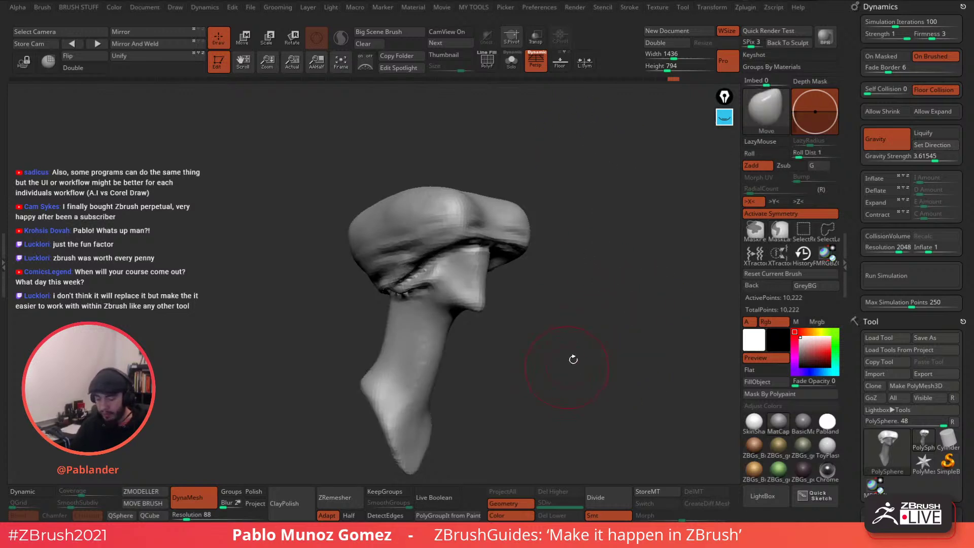
drag(574, 358, 607, 291)
click(487, 61)
drag(621, 228, 590, 187)
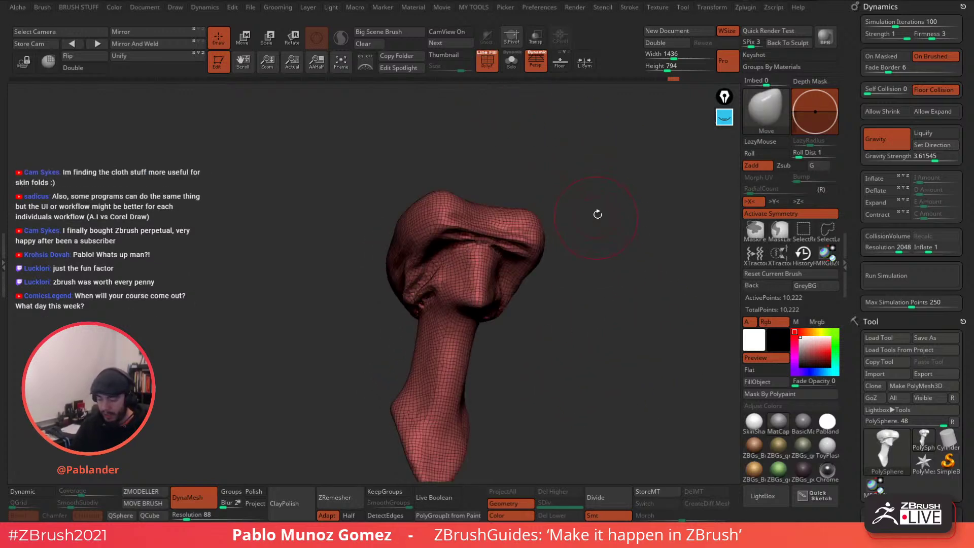
key(ctrl+z)
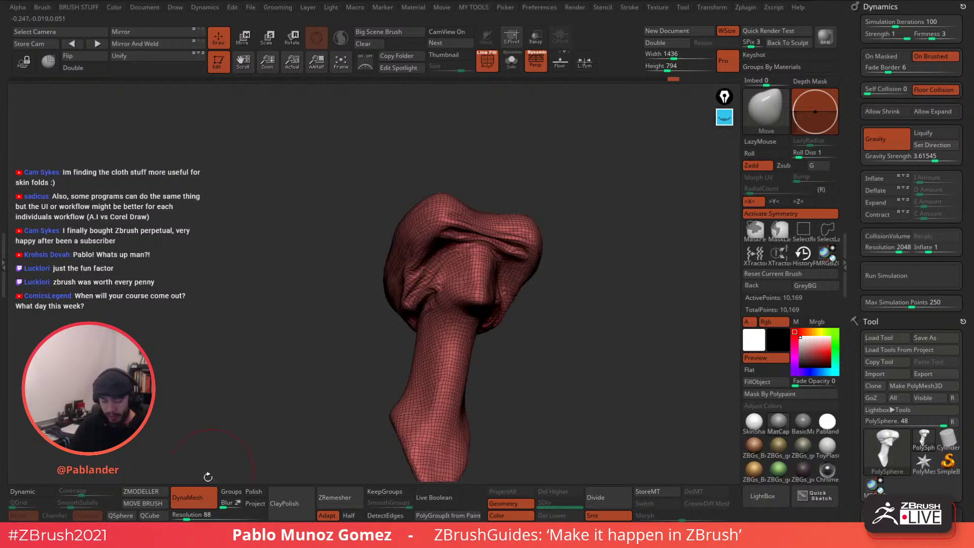
Set the DynaMesh resolution to 120, remesh the draped head and hide the wireframe.
click(193, 515)
text(120)
key(Return)
ctrl+drag(581, 178, 608, 327)
shift+drag(598, 267, 602, 288)
click(488, 61)
drag(571, 238, 592, 232)
mouse_move(586, 285)
mouse_down()
mouse_move(568, 278)
mouse_move(571, 289)
mouse_move(587, 274)
mouse_move(578, 252)
mouse_move(589, 296)
mouse_move(576, 279)
mouse_move(592, 252)
mouse_up()
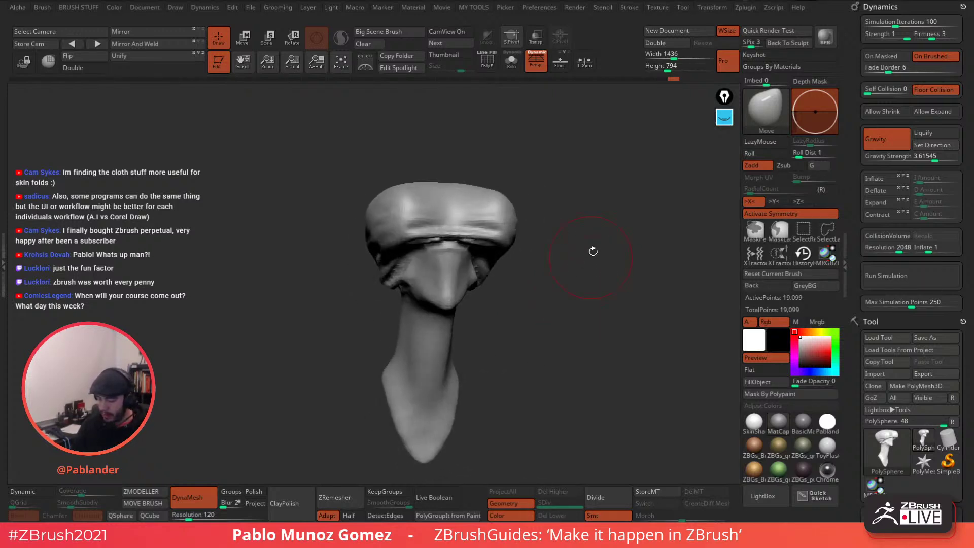
Smooth the crease beneath the draped brow at the centre of the face.
key(space)
key(shift)
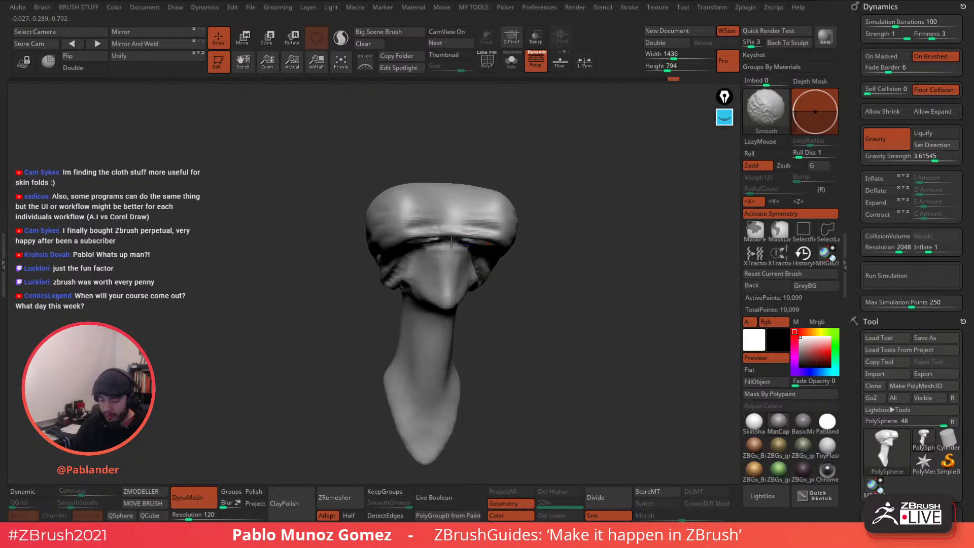
mouse_move(475, 242)
right_down()
mouse_move(480, 226)
mouse_move(427, 251)
right_up()
key(shift)
drag(428, 248, 430, 248)
right_drag(431, 247, 433, 248)
Adjust the brush size and smooth the folds on the side of the head above the jaw.
key(space)
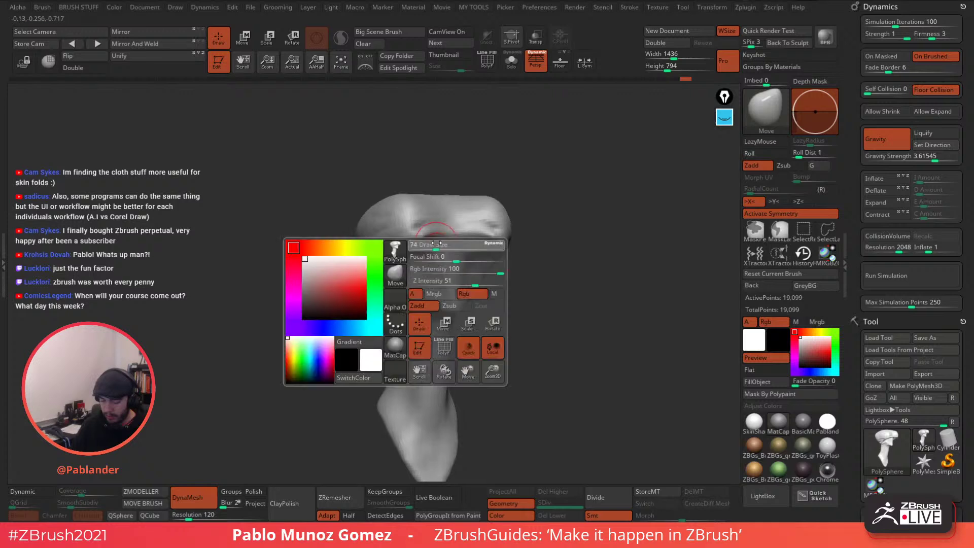
drag(433, 248, 430, 245)
mouse_move(550, 243)
right_down()
mouse_move(558, 245)
mouse_move(562, 228)
right_up()
key(space)
drag(568, 228, 574, 228)
right_drag(559, 229, 596, 220)
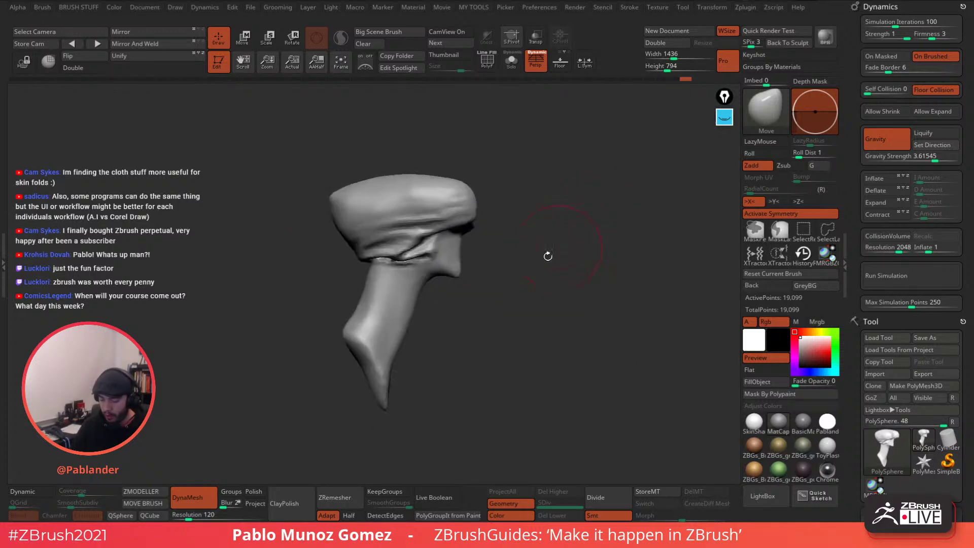
right_drag(548, 257, 506, 226)
shift+drag(421, 240, 397, 245)
right_drag(500, 254, 492, 218)
shift+drag(393, 237, 382, 248)
Paint a thin MaskPen stripe down the side of the neck and invert the mask so only the stripe stays unmasked.
mouse_move(469, 243)
right_down()
mouse_move(493, 221)
mouse_move(521, 248)
mouse_move(572, 250)
mouse_move(579, 214)
mouse_move(561, 192)
mouse_move(567, 200)
mouse_move(547, 221)
right_up()
key(space)
drag(561, 176, 548, 176)
right_drag(517, 236, 496, 251)
key(ctrl)
mouse_move(459, 215)
ctrl+mouse_down()
mouse_move(486, 365)
mouse_move(477, 333)
ctrl+mouse_up()
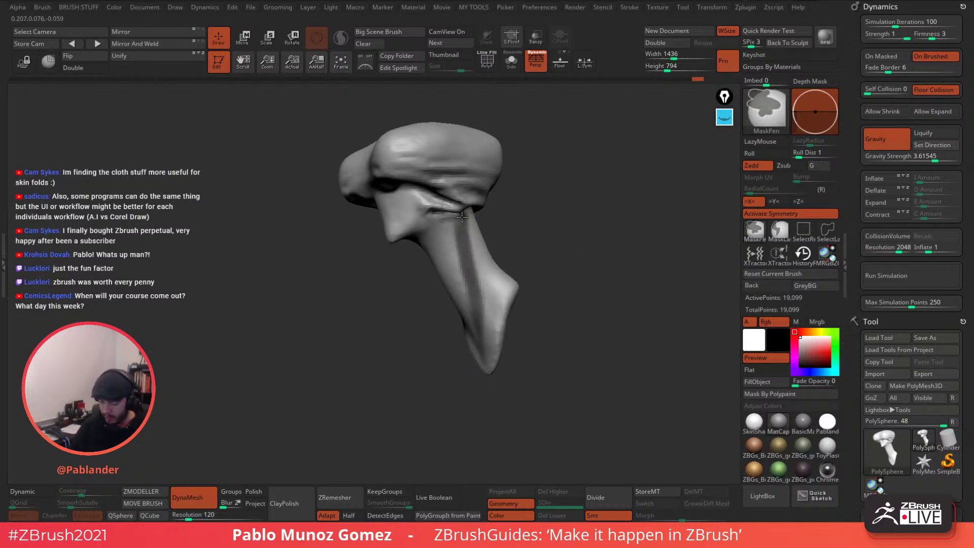
ctrl+click(495, 394)
ctrl+click(494, 394)
ctrl+drag(543, 258, 569, 254)
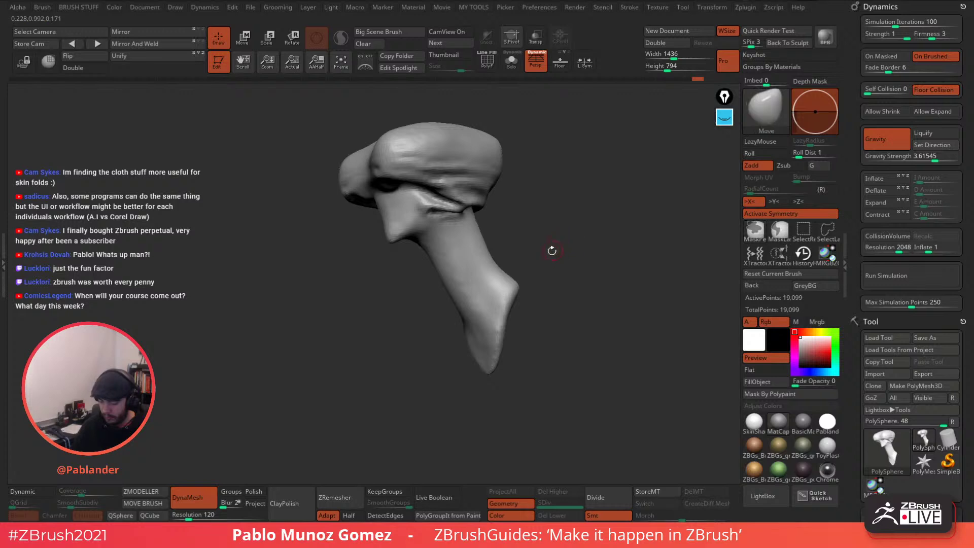
key(ctrl+z)
Refine the mask at the lower tip of the neck and blur its edges.
mouse_move(558, 221)
mouse_down()
mouse_move(569, 220)
mouse_move(587, 250)
mouse_move(559, 273)
mouse_up()
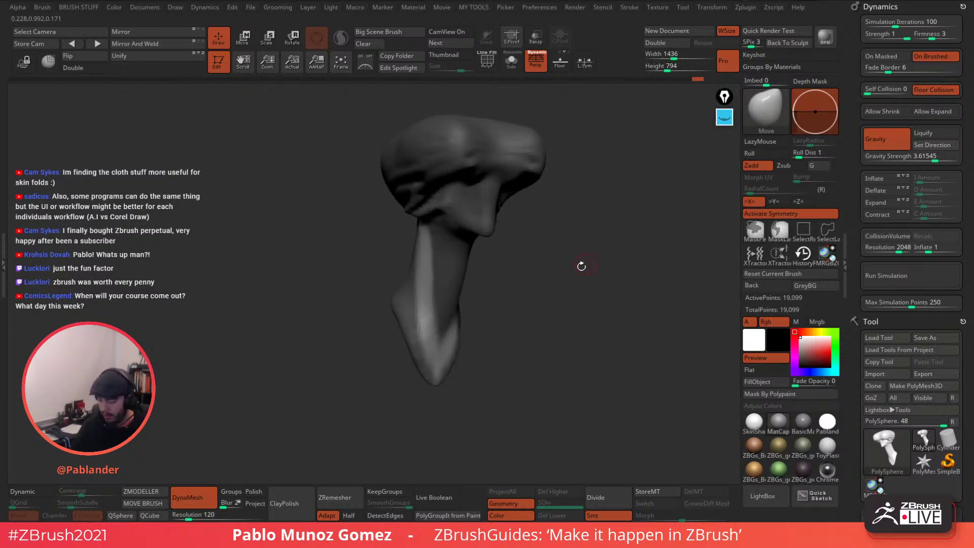
mouse_move(461, 332)
ctrl+mouse_down()
mouse_move(439, 326)
mouse_move(433, 387)
ctrl+mouse_up()
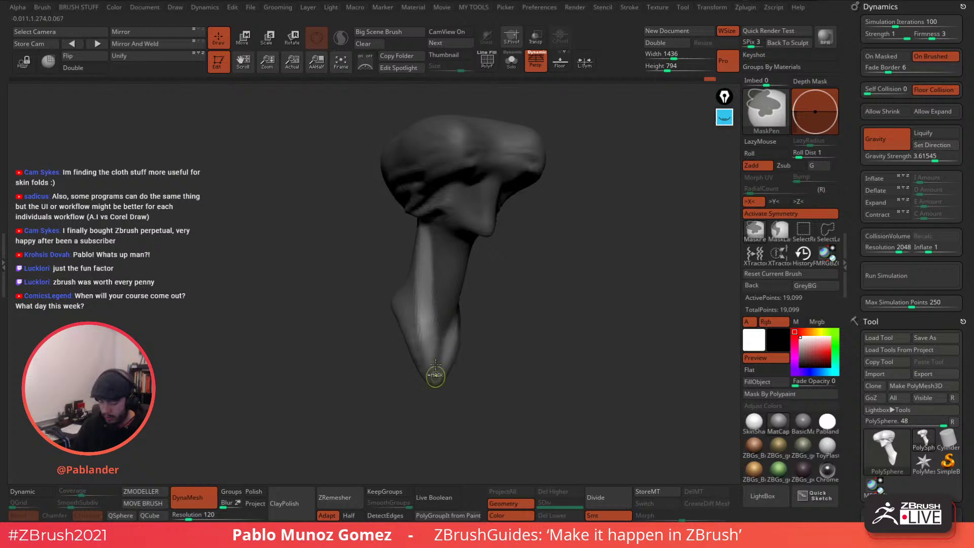
ctrl+click(446, 281)
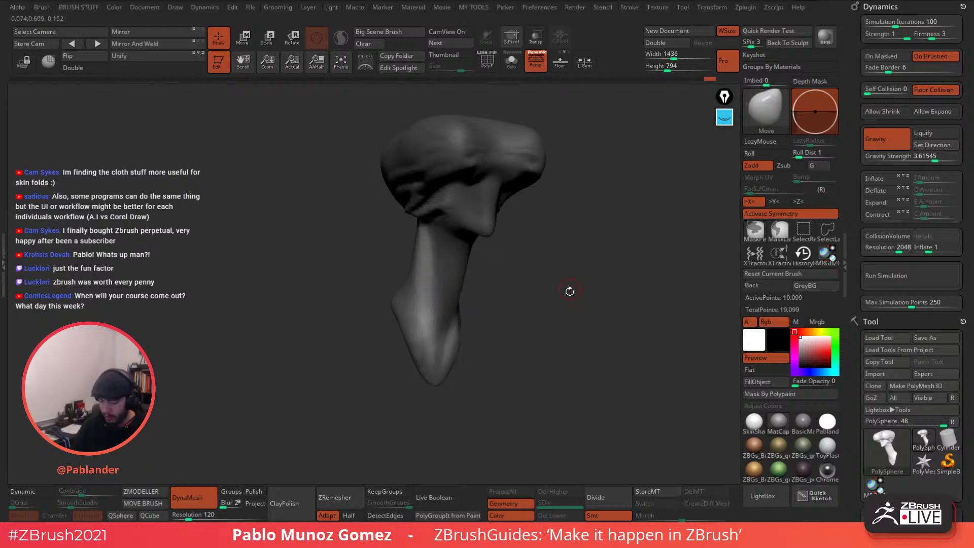
Enable Inflate alongside Gravity, set Gravity Strength to about 1.13 and run the cloth simulation on the unmasked neck strips.
click(893, 139)
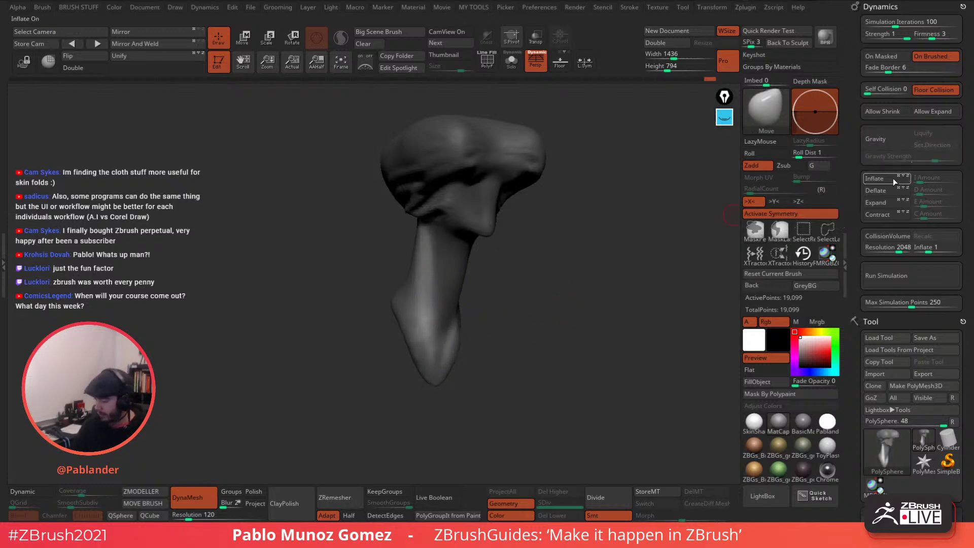
click(874, 178)
click(890, 141)
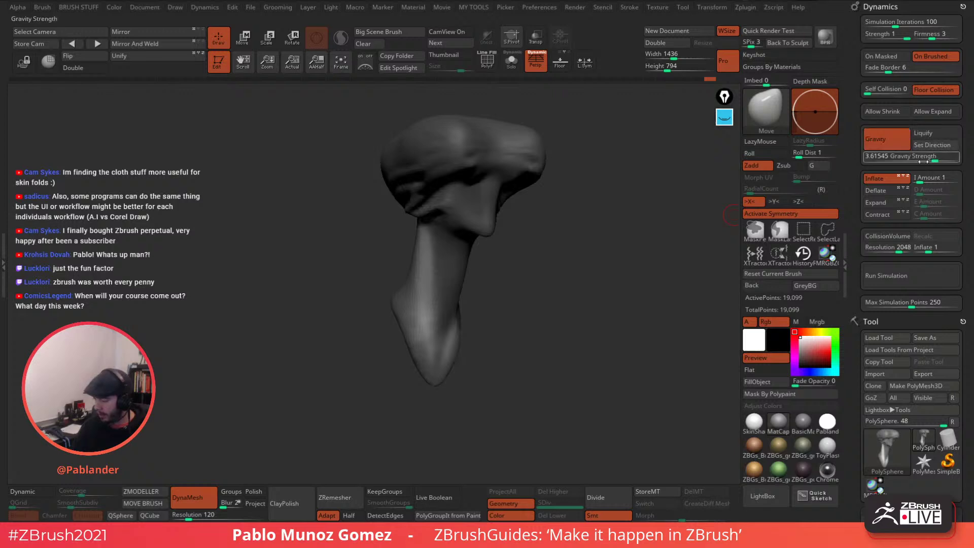
drag(934, 159, 930, 159)
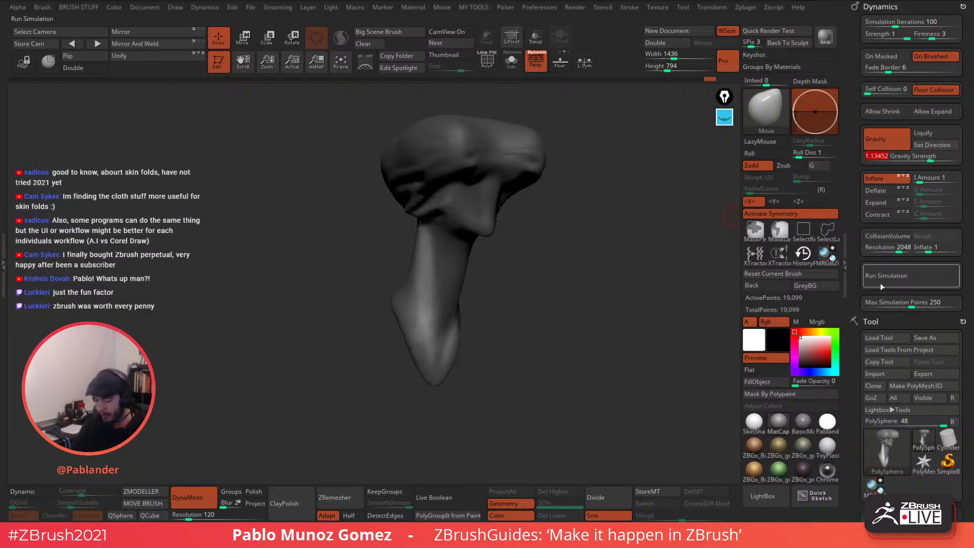
click(907, 280)
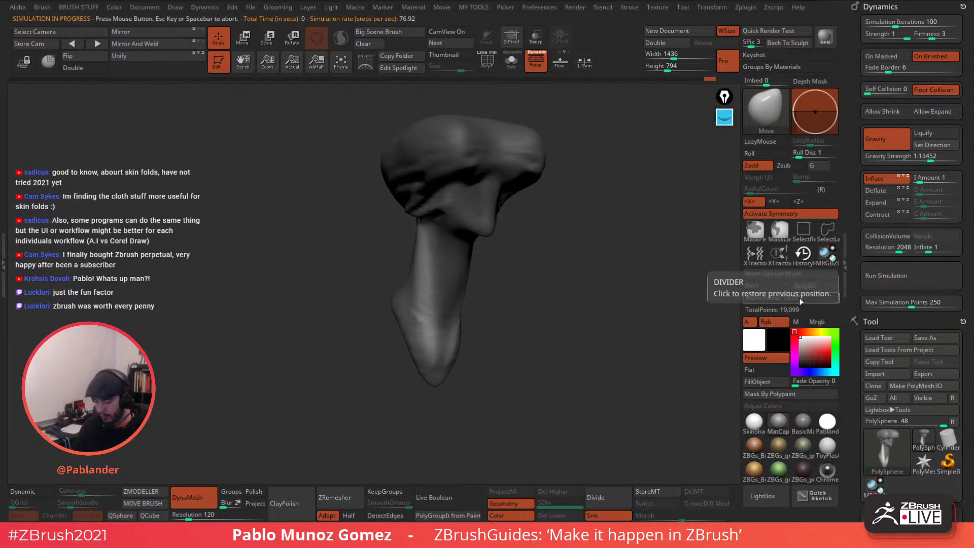
drag(575, 300, 605, 284)
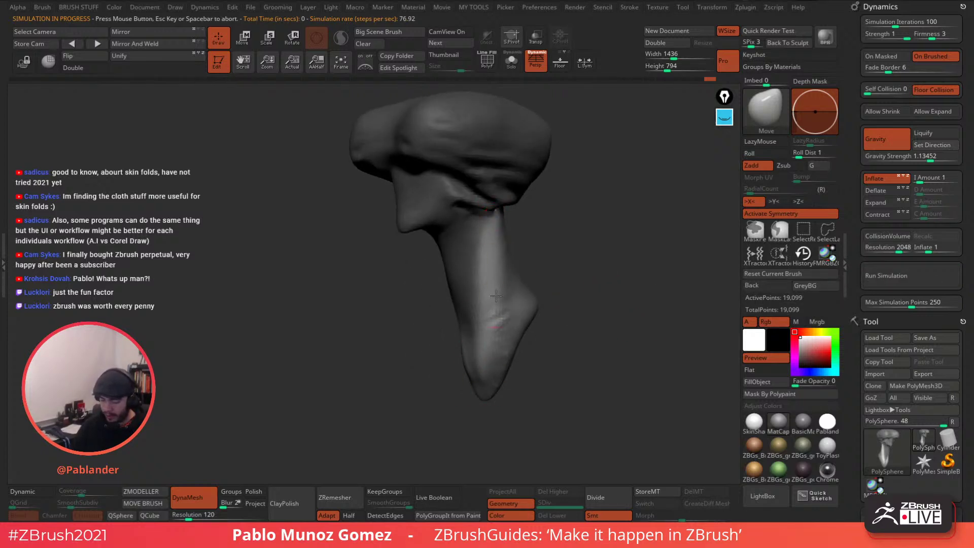
drag(600, 303, 608, 273)
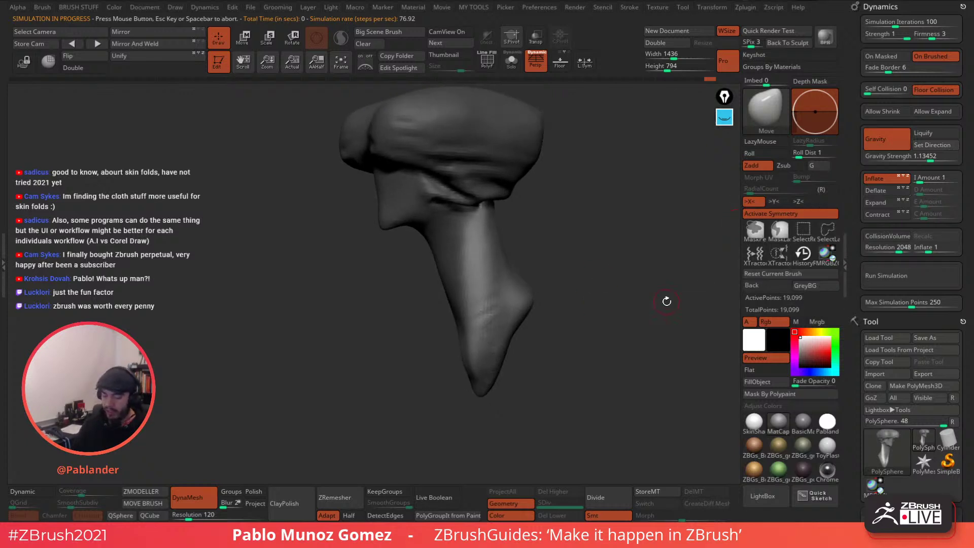
click(910, 275)
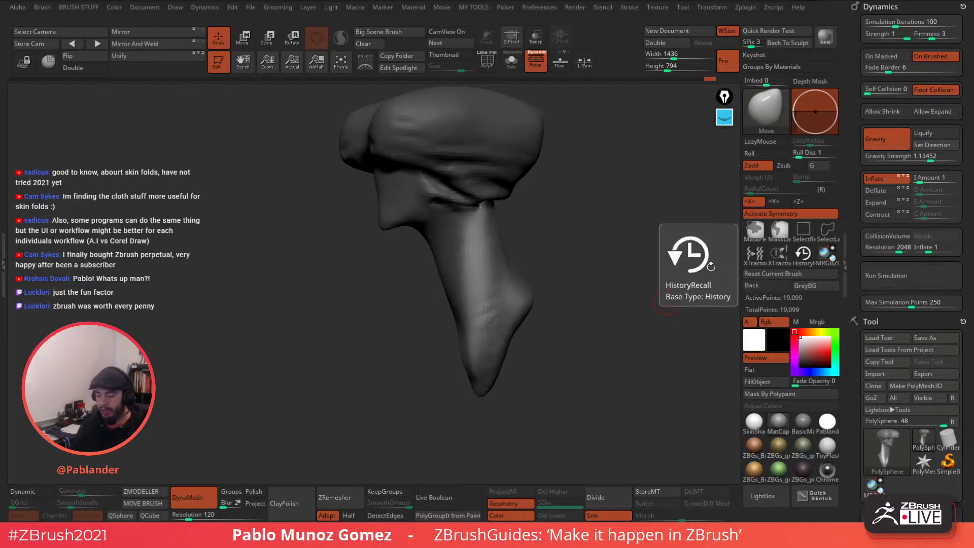
Puff out the unmasked neck strips with the Inflate deformation.
drag(710, 247, 615, 241)
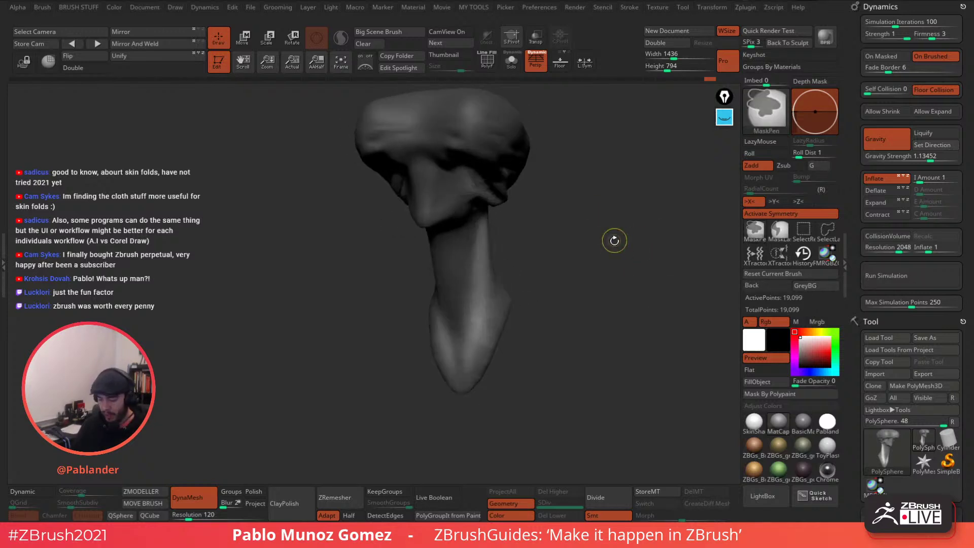
key(2)
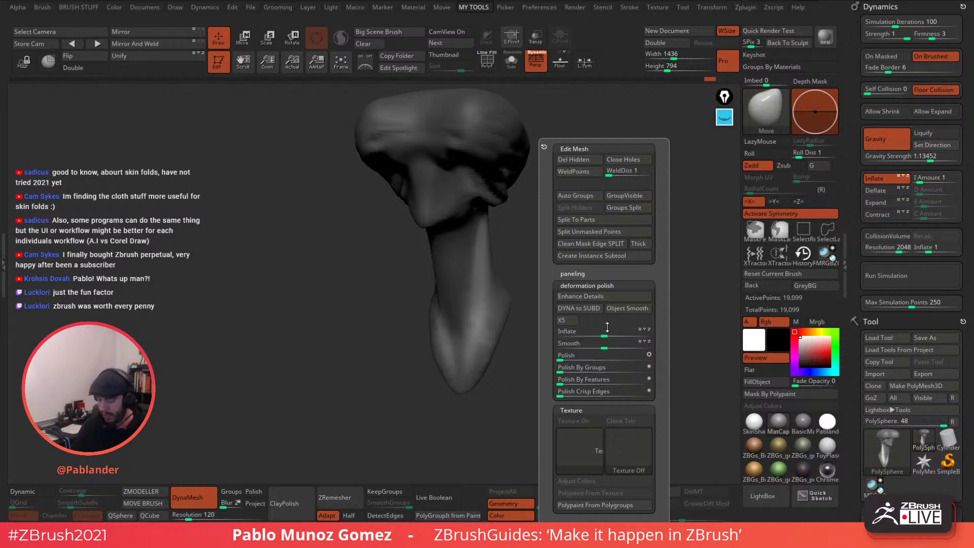
drag(919, 316, 922, 175)
click(906, 211)
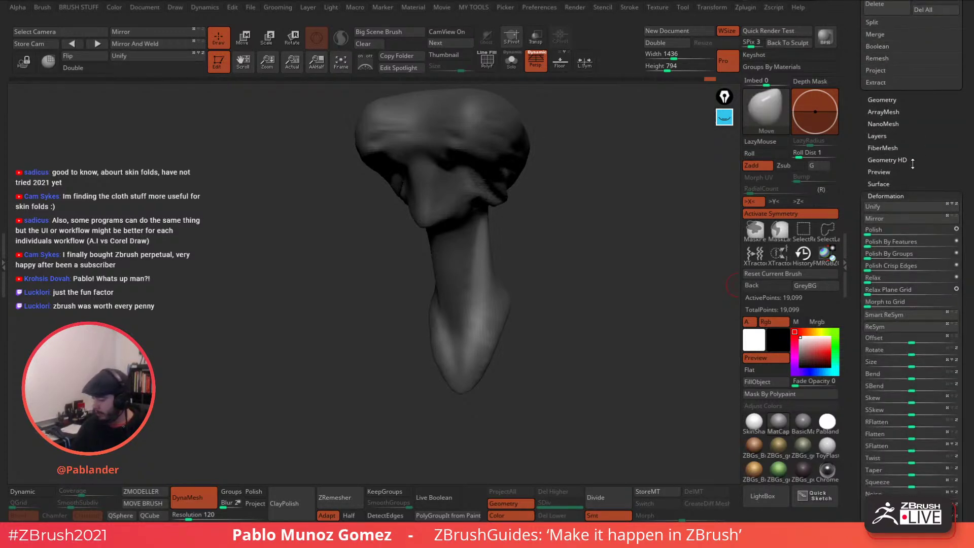
drag(912, 329, 964, 323)
drag(631, 335, 589, 290)
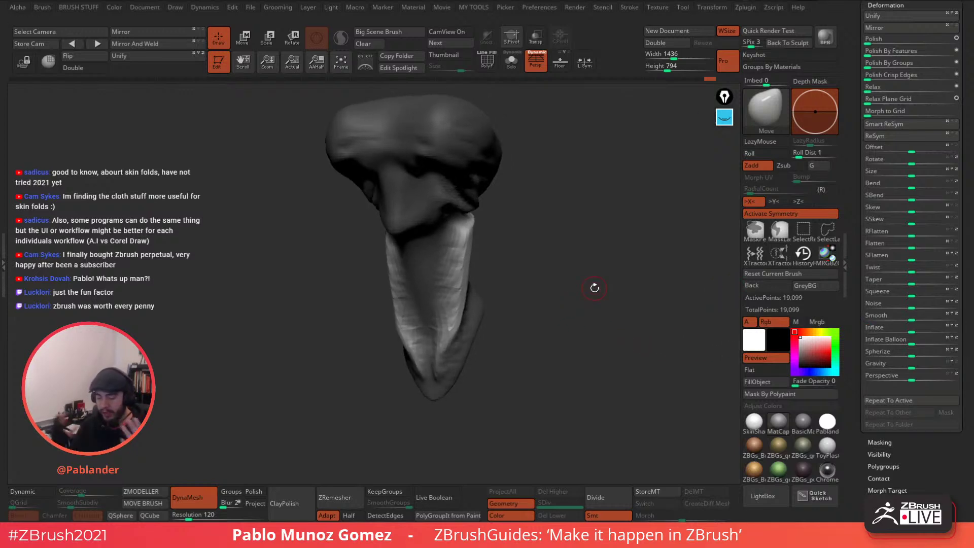
Annotate in pink, outlining the inflated neck strip and sketching three connected polygon faces beside the head.
click(726, 119)
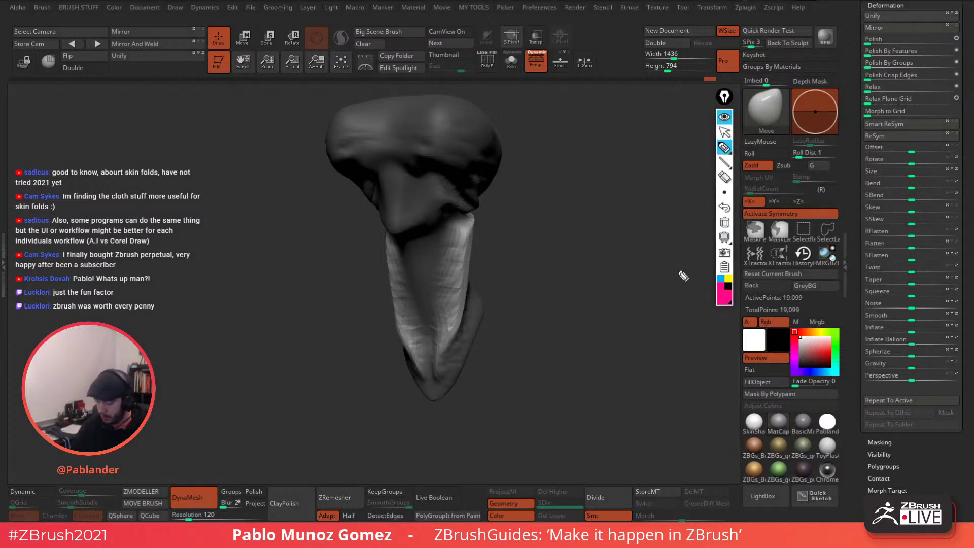
drag(440, 287, 461, 254)
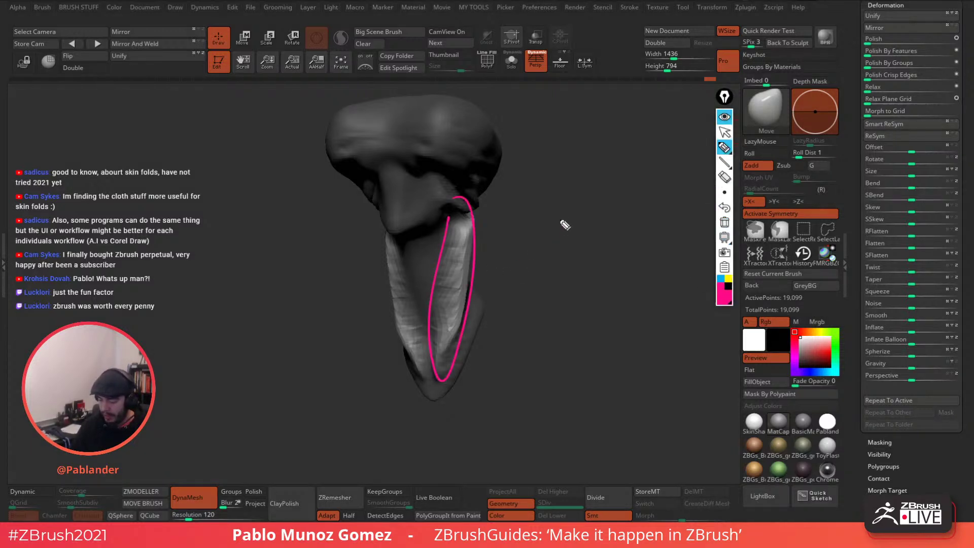
mouse_move(533, 232)
mouse_down()
mouse_move(577, 265)
mouse_move(575, 314)
mouse_up()
drag(607, 285, 583, 316)
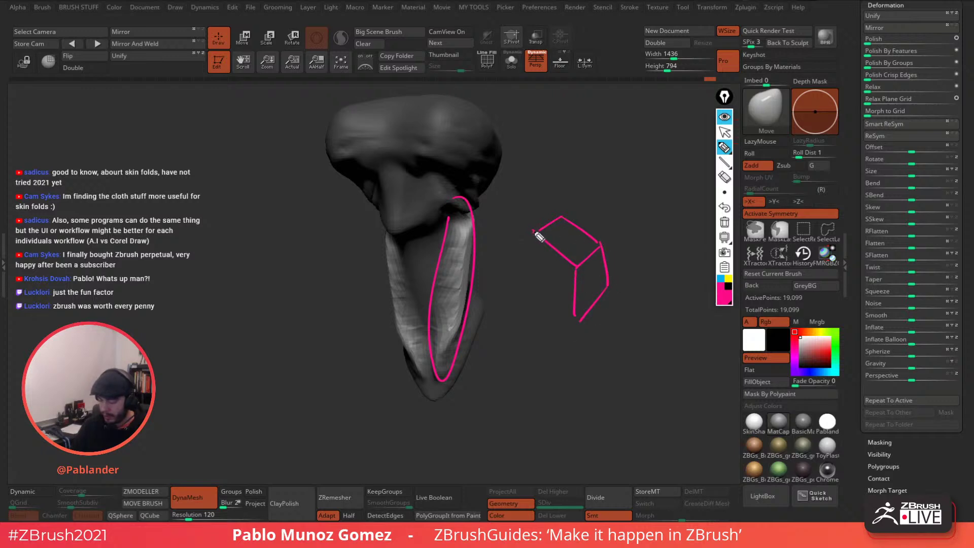
drag(533, 231, 518, 195)
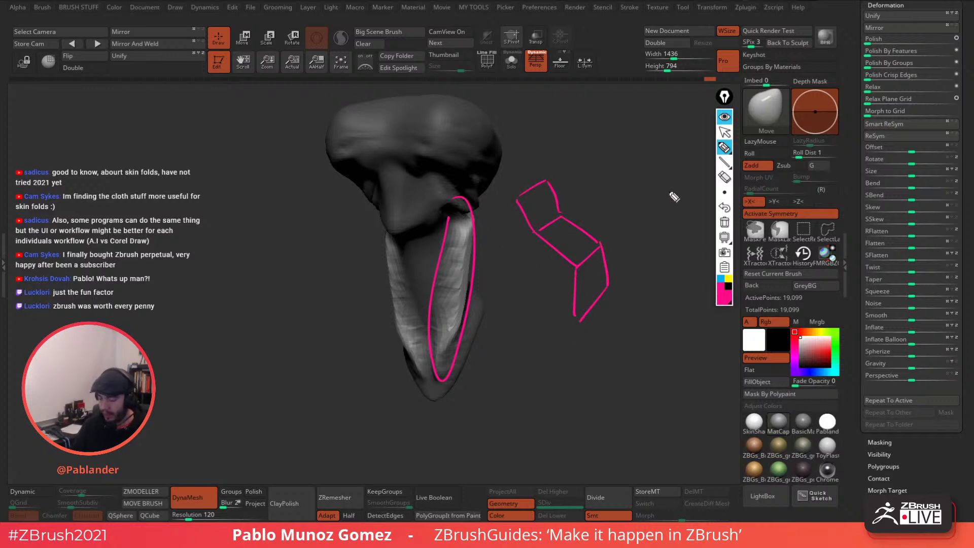
Draw blue direction arrows out from the three sketched faces, then hide the annotations.
click(721, 278)
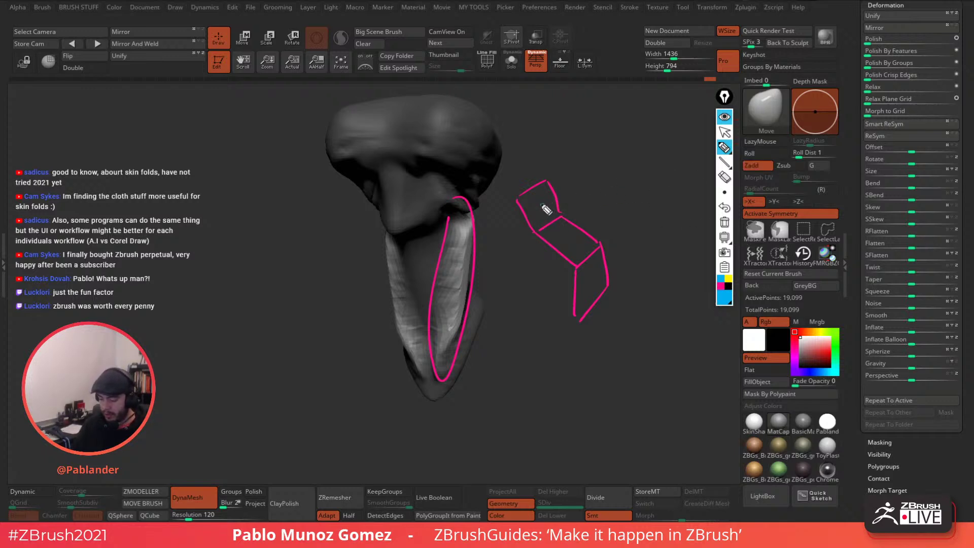
drag(541, 205, 604, 182)
drag(573, 238, 608, 192)
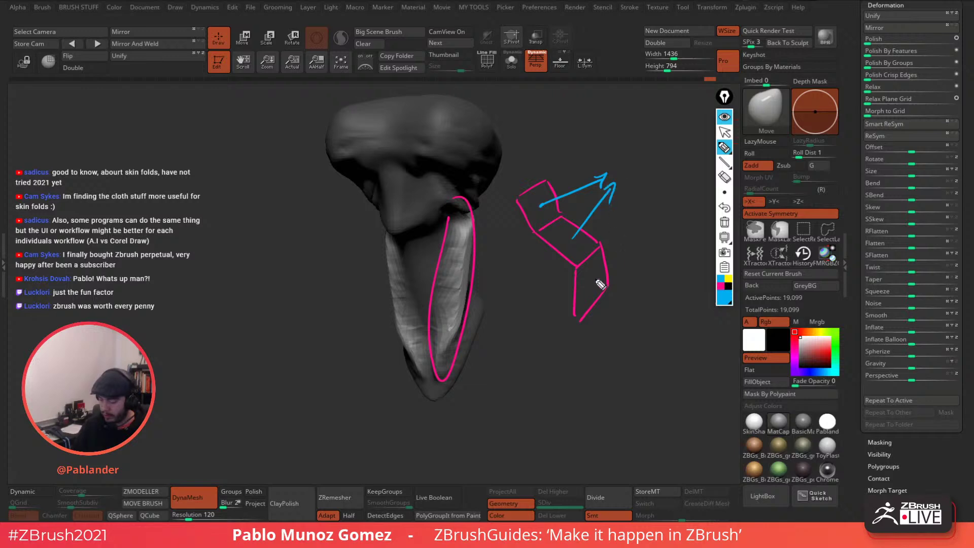
drag(595, 277, 654, 256)
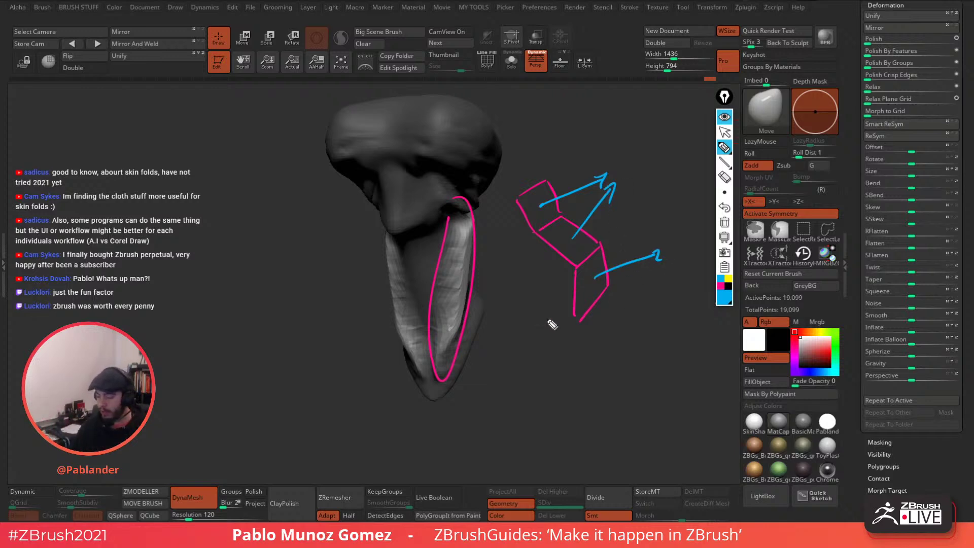
click(728, 278)
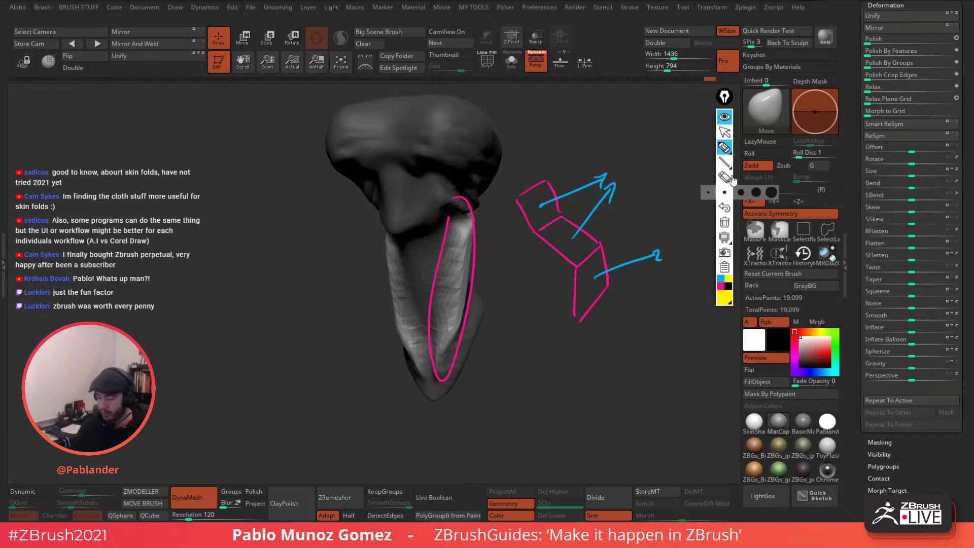
click(725, 117)
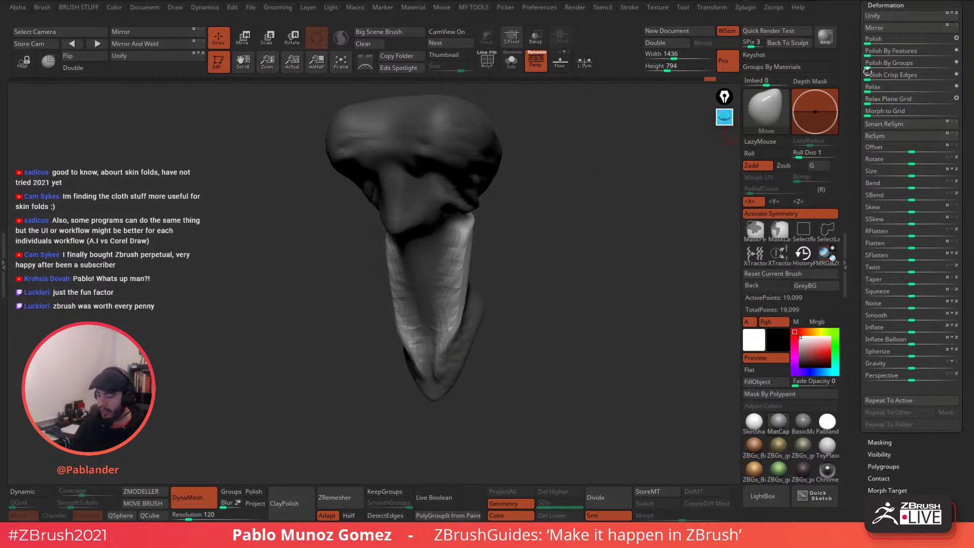
Undo the Inflate deformation and the earlier cloth simulation on the neck.
drag(854, 51, 852, 202)
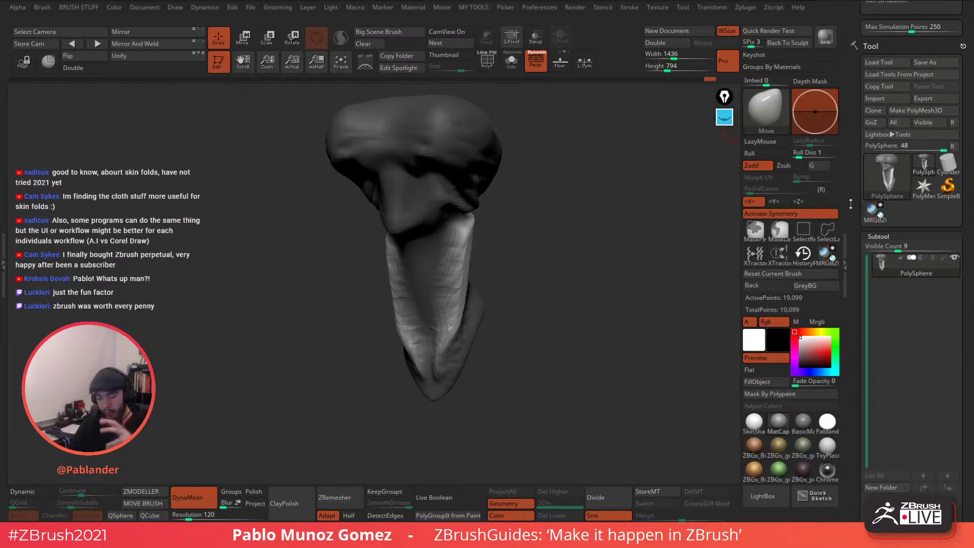
drag(634, 264, 562, 266)
key(ctrl+z)
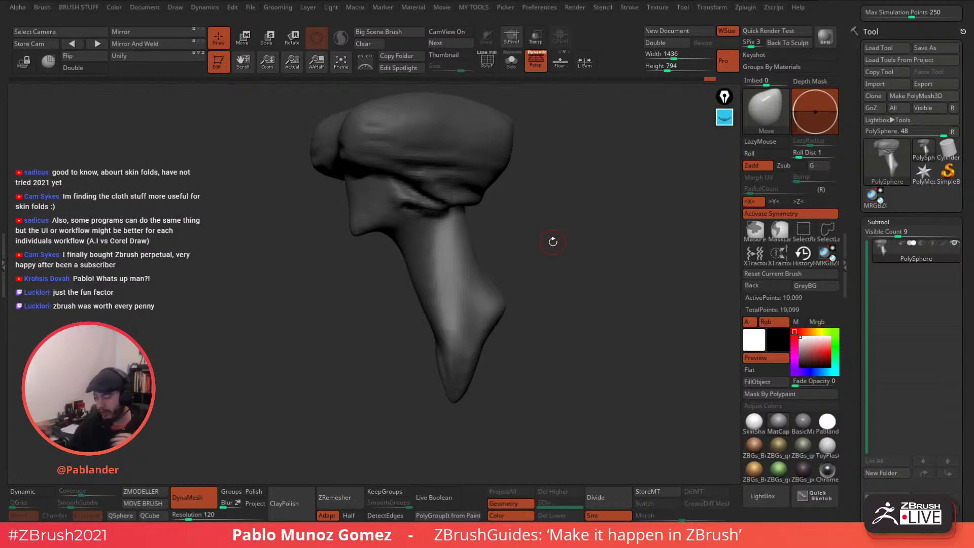
Run the cloth simulation again on the unmasked neck strips with Gravity and Inflate enabled.
scroll(887, 162, up, 5)
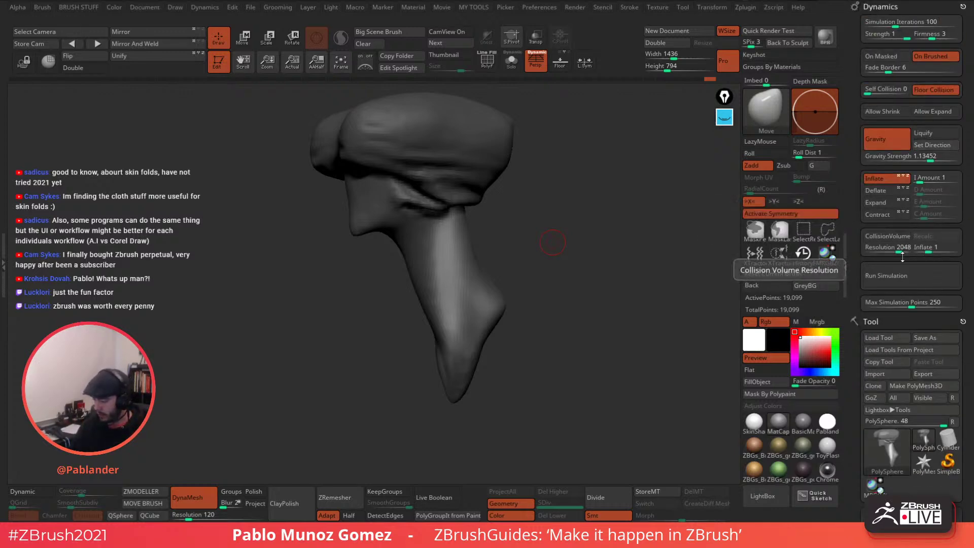
click(897, 273)
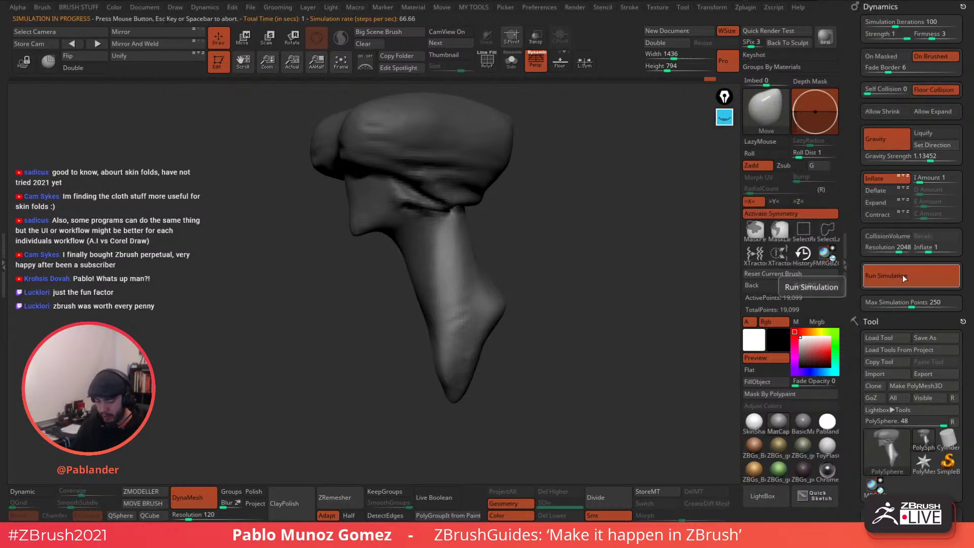
drag(652, 322, 584, 268)
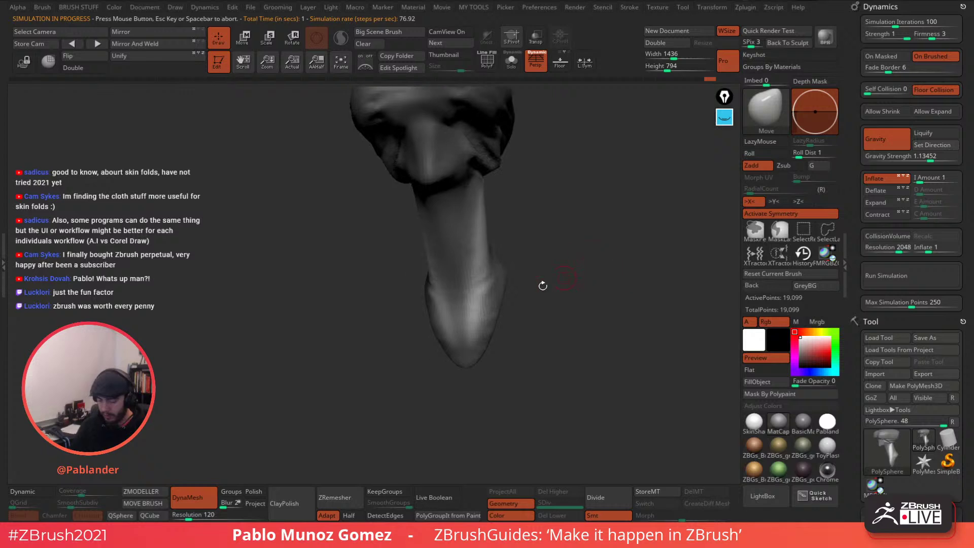
drag(543, 224, 572, 215)
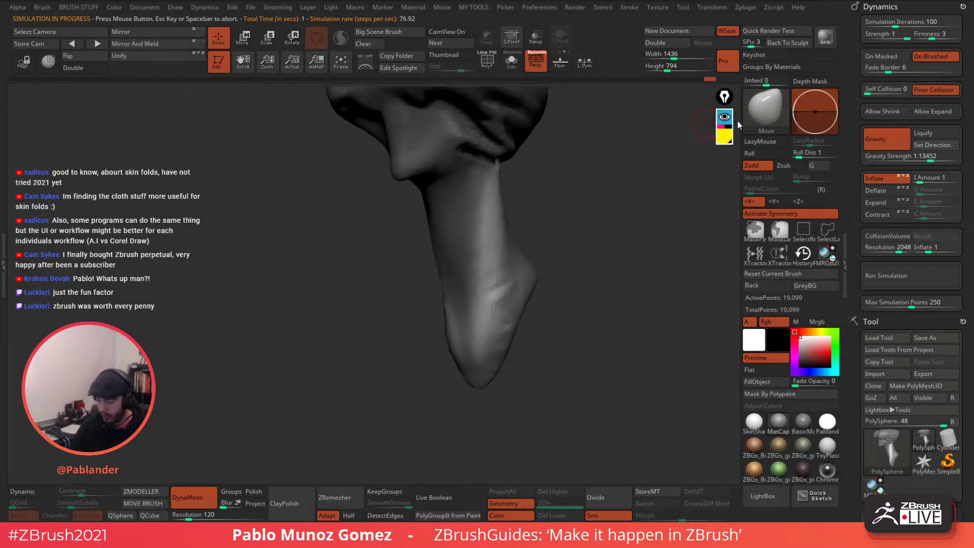
Annotate a downward arrow beside the neck and fold lines on its lower part in yellow, and clear and hide the annotations.
mouse_move(735, 226)
click(725, 299)
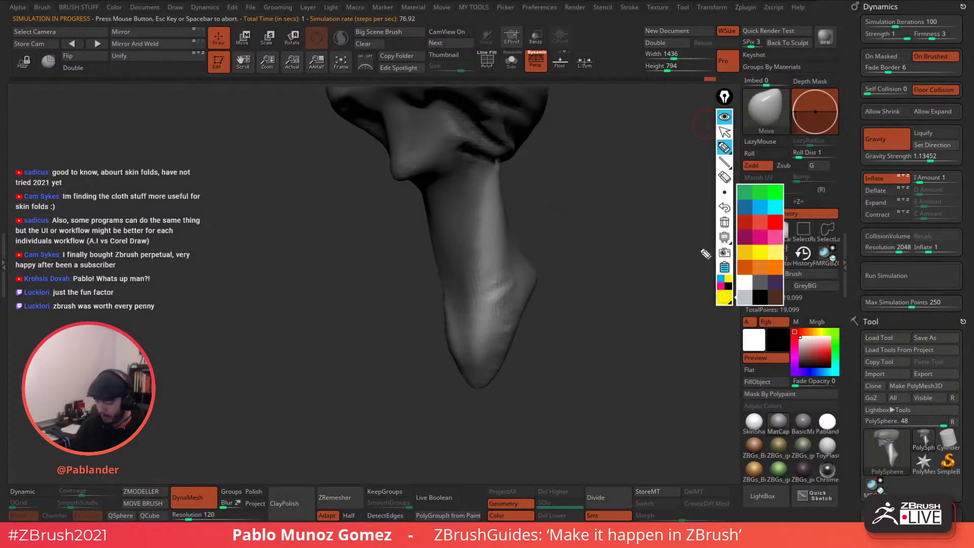
click(555, 239)
drag(533, 158, 536, 223)
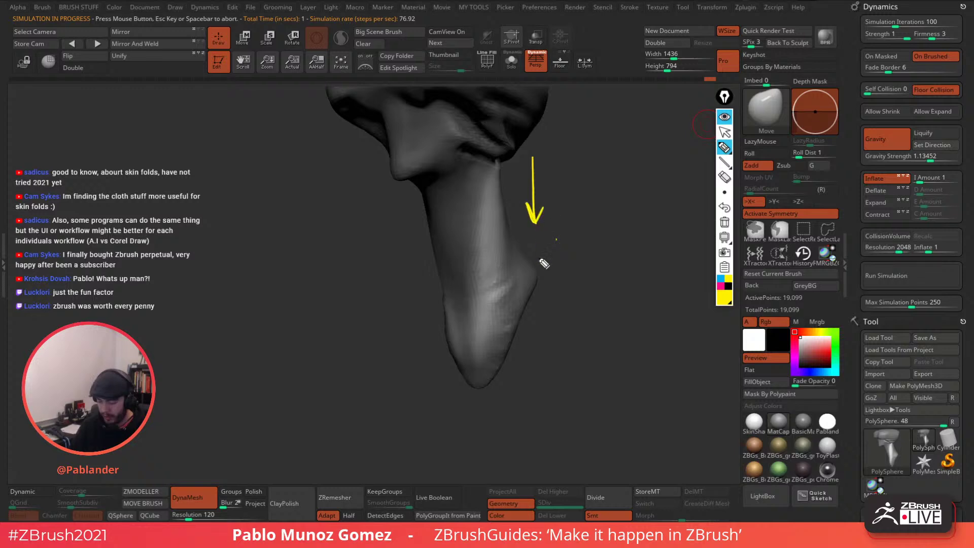
mouse_move(511, 262)
mouse_down()
mouse_move(487, 283)
mouse_move(498, 318)
mouse_up()
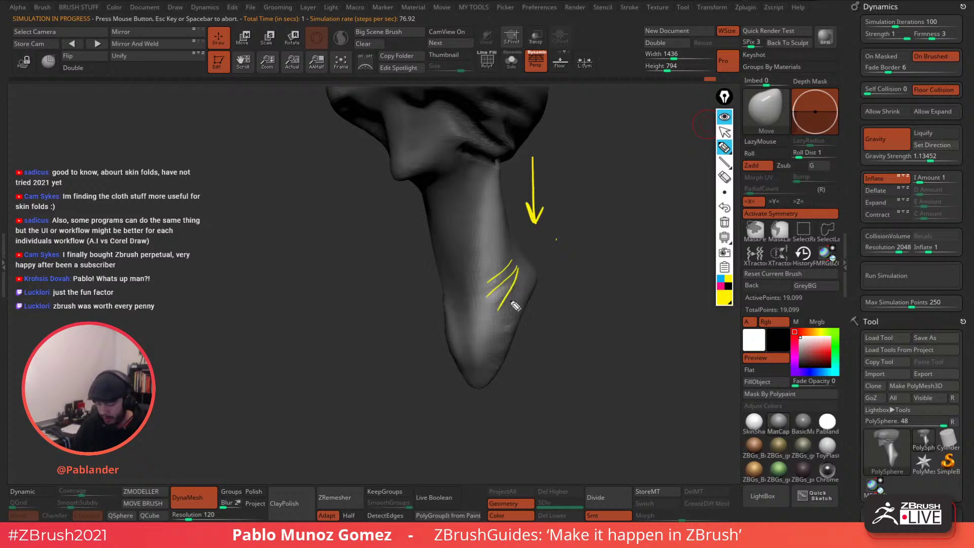
drag(459, 277, 477, 307)
drag(464, 312, 482, 322)
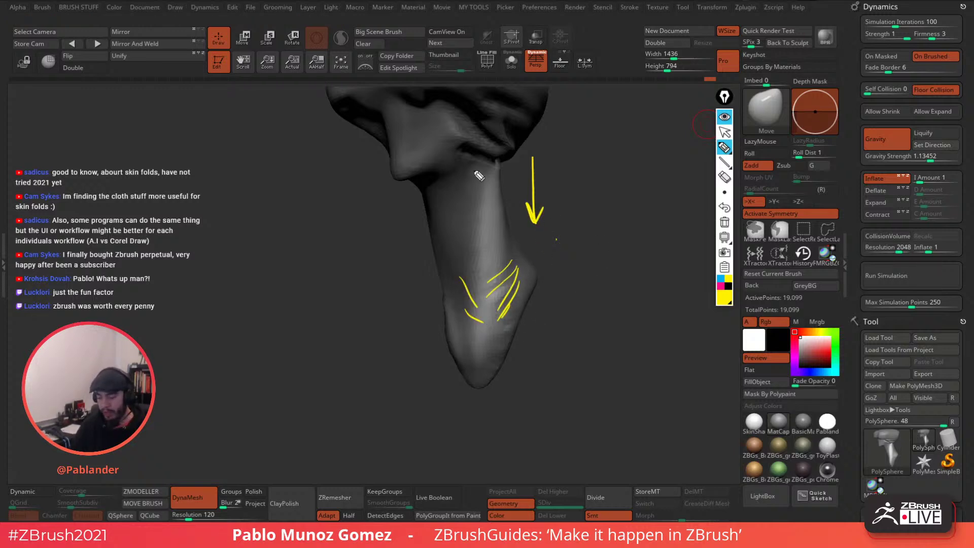
click(725, 223)
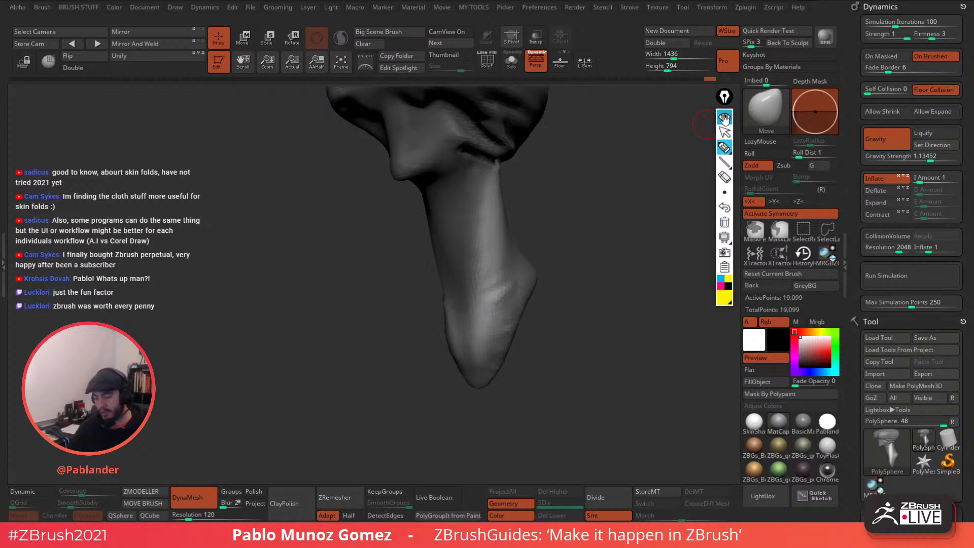
click(725, 118)
Switch to the Standard brush at a smaller size and stroke over the folds of the lower neck.
mouse_move(622, 244)
mouse_down()
mouse_move(550, 184)
mouse_move(611, 252)
mouse_move(598, 222)
mouse_move(606, 221)
mouse_up()
key(space)
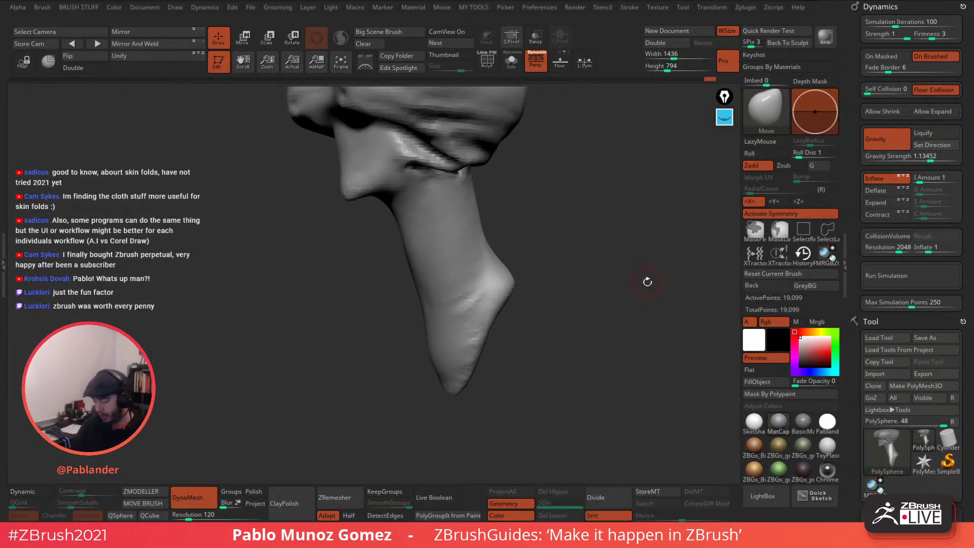
key(space)
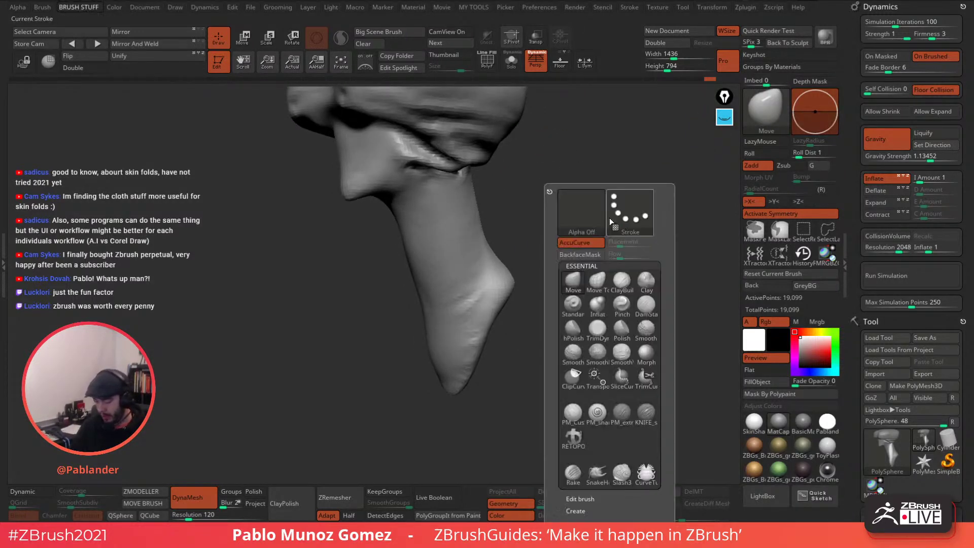
click(573, 304)
drag(481, 292, 451, 329)
mouse_move(489, 244)
mouse_down()
mouse_move(456, 303)
mouse_move(452, 287)
mouse_move(496, 248)
mouse_up()
drag(483, 294, 491, 267)
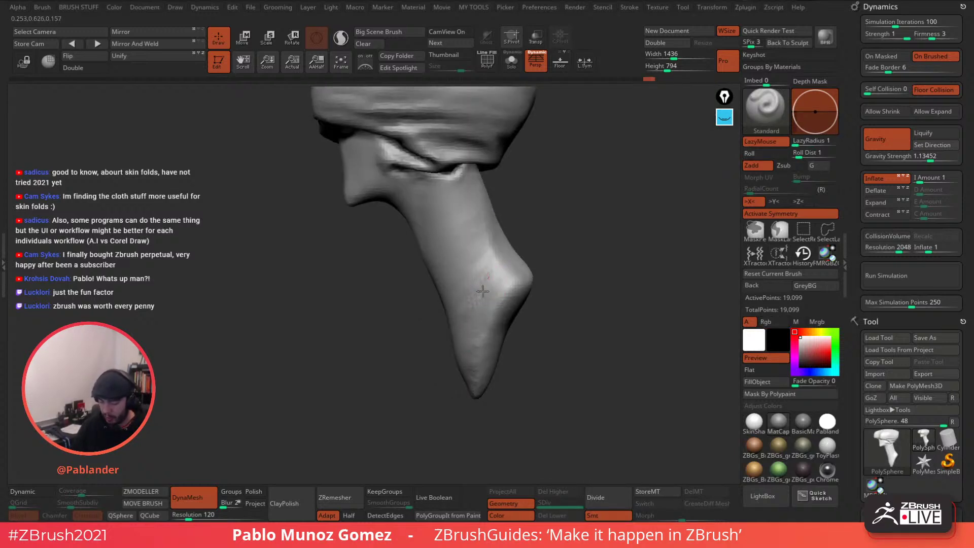
drag(569, 244, 576, 242)
Choose the ClothHook brush and replace it with the custom cloth slider brush.
key(b)
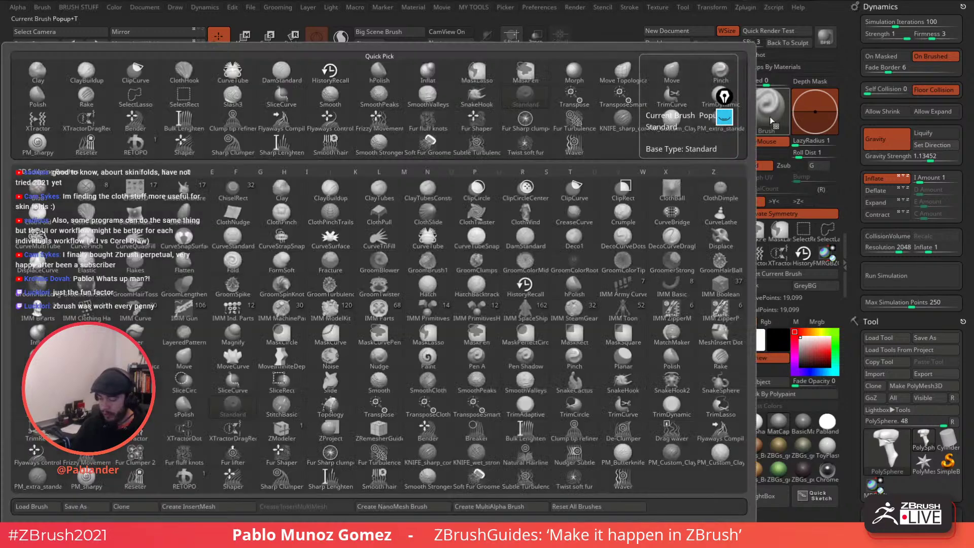
click(101, 217)
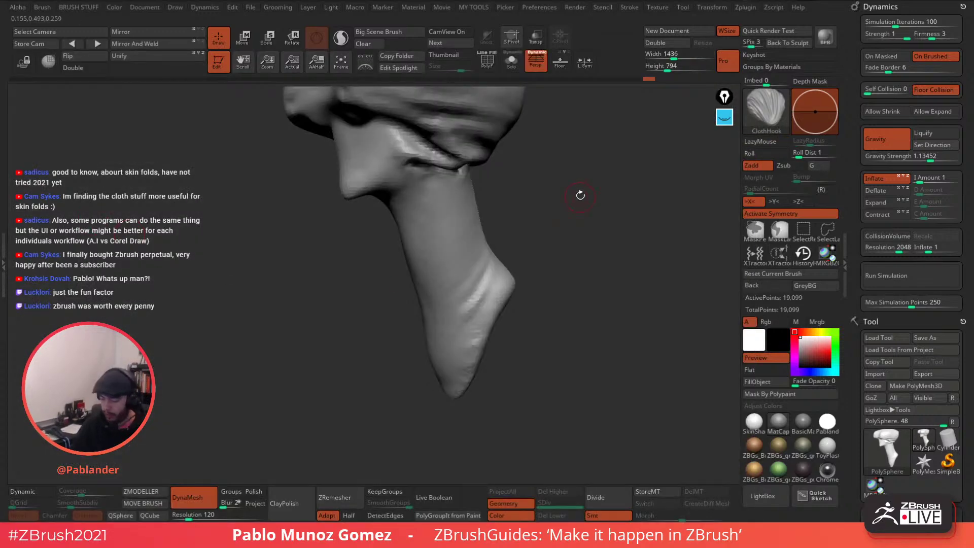
key(space)
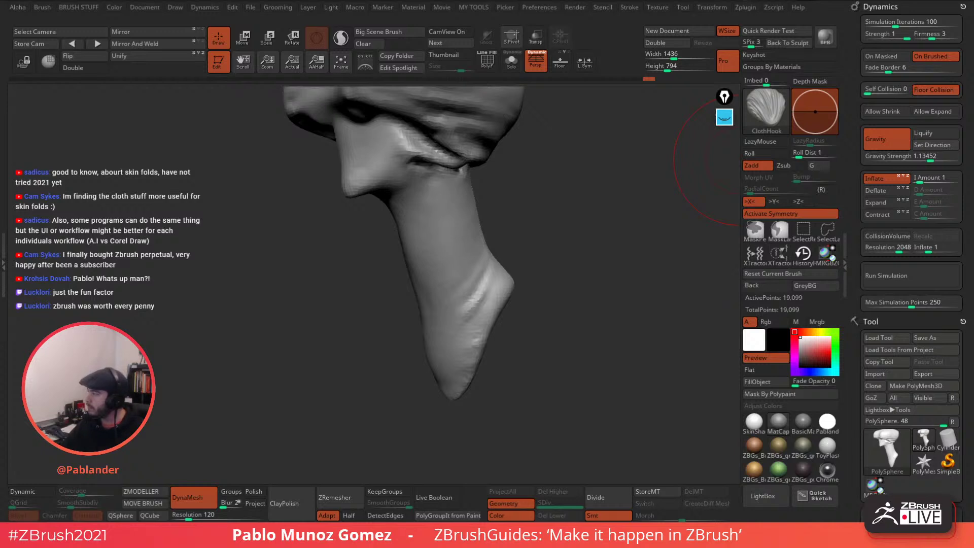
key(2)
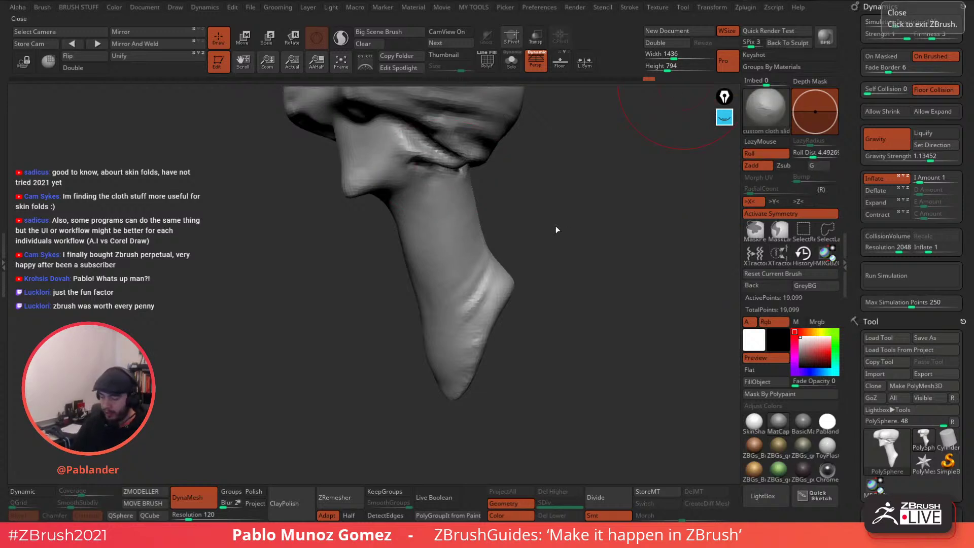
mouse_move(555, 227)
mouse_down()
mouse_move(587, 238)
mouse_move(577, 235)
mouse_up()
click(774, 102)
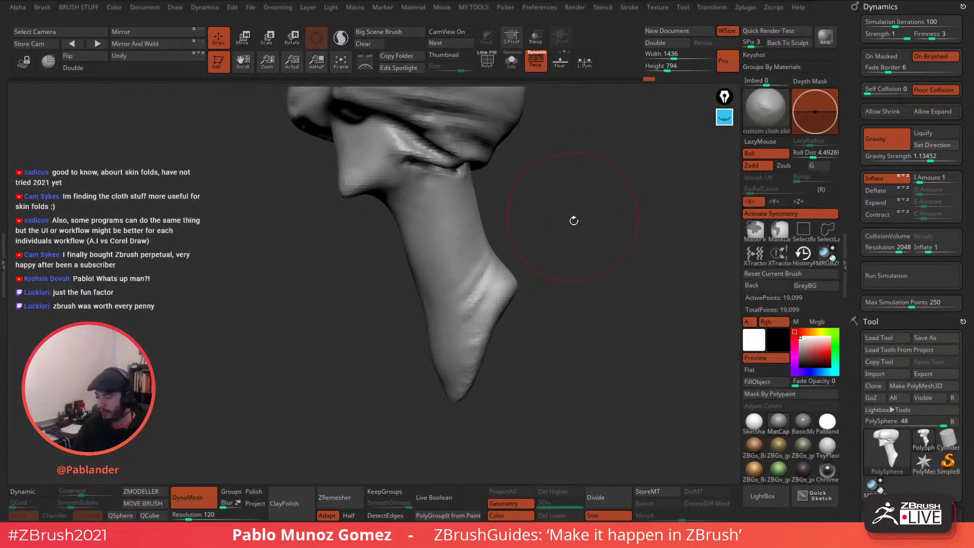
Try pulling the neck surface downward with the custom cloth slider brush and undo the stroke.
alt+drag(596, 201, 590, 207)
drag(450, 260, 455, 287)
mouse_move(462, 244)
mouse_down()
mouse_move(448, 252)
mouse_move(458, 299)
mouse_move(456, 269)
mouse_up()
key(ctrl+z)
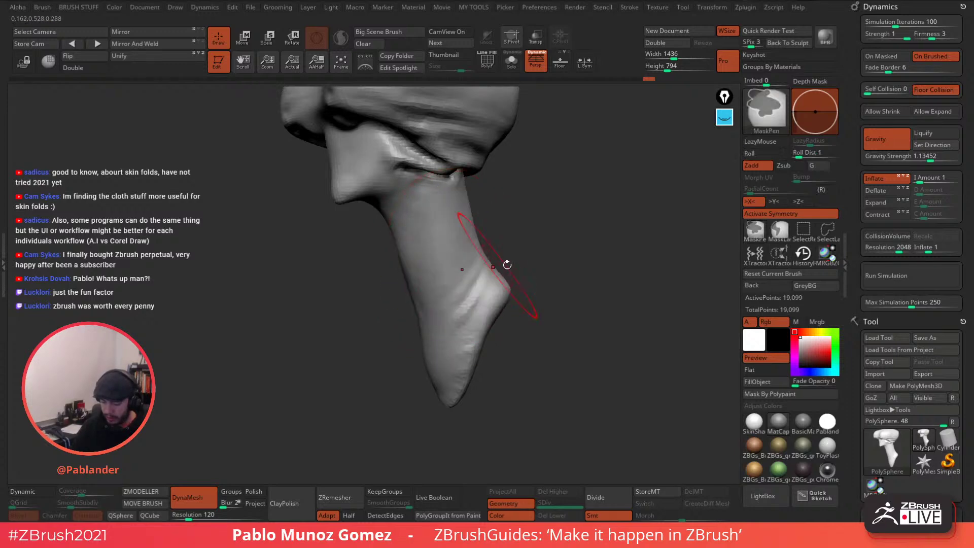
Pick the ClothNudge brush, return to the custom cloth slider and turn off Inflate in the cloth dynamics.
mouse_move(771, 106)
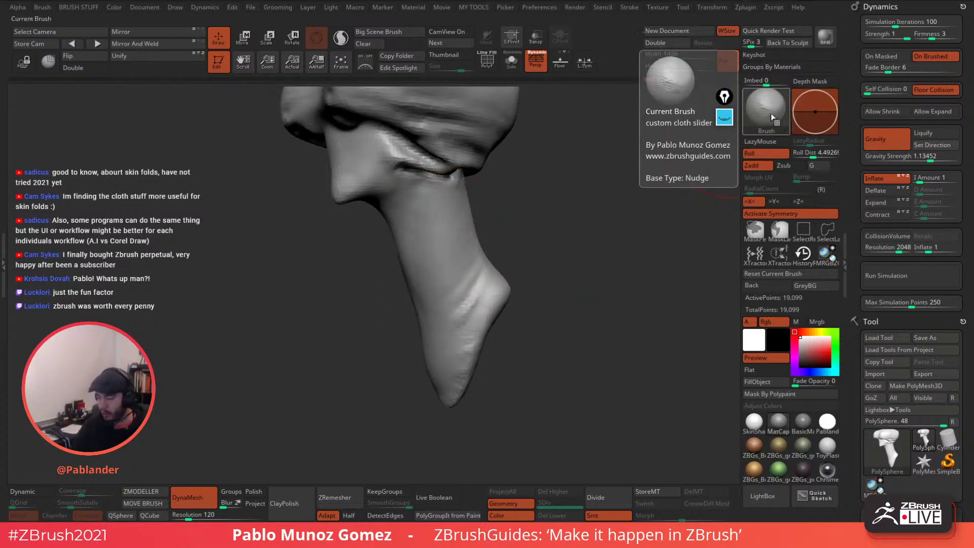
click(767, 110)
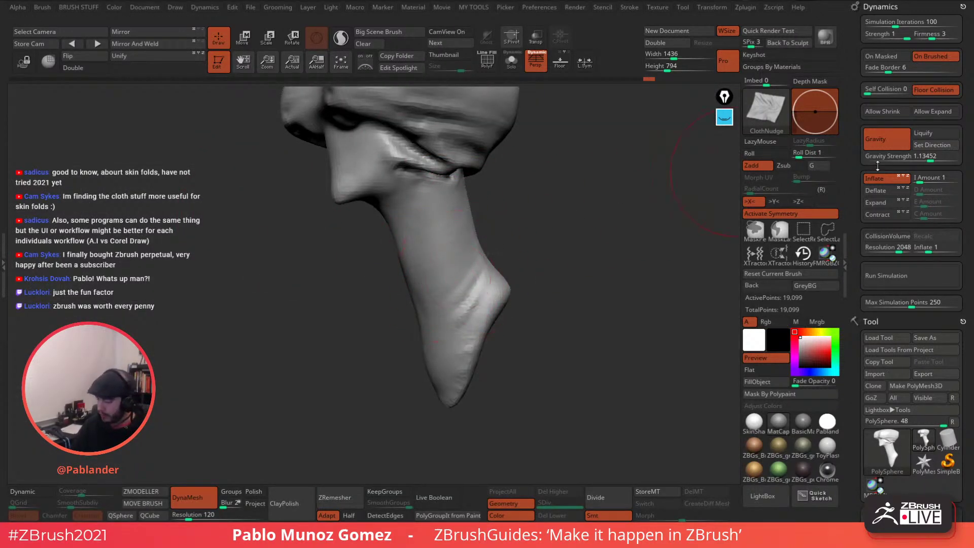
click(767, 112)
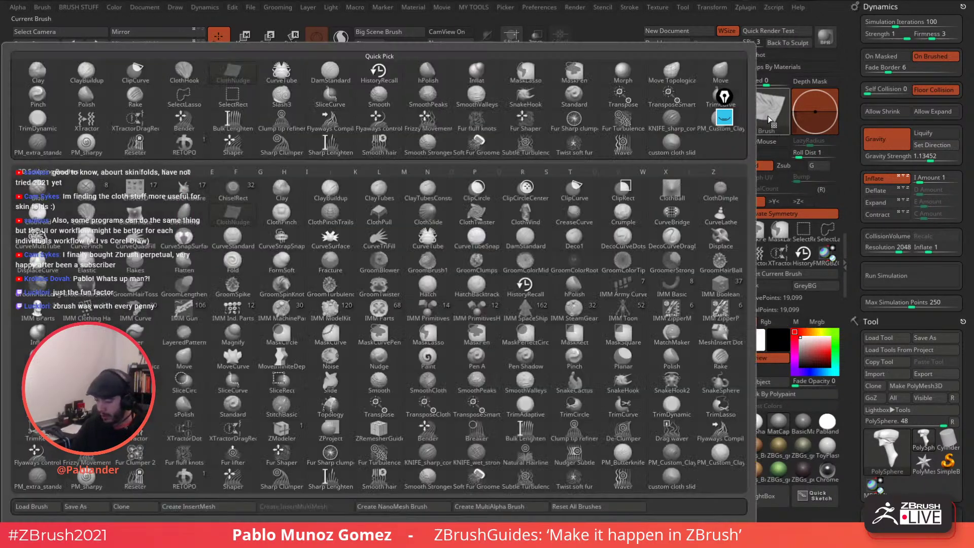
click(675, 146)
drag(592, 265, 542, 257)
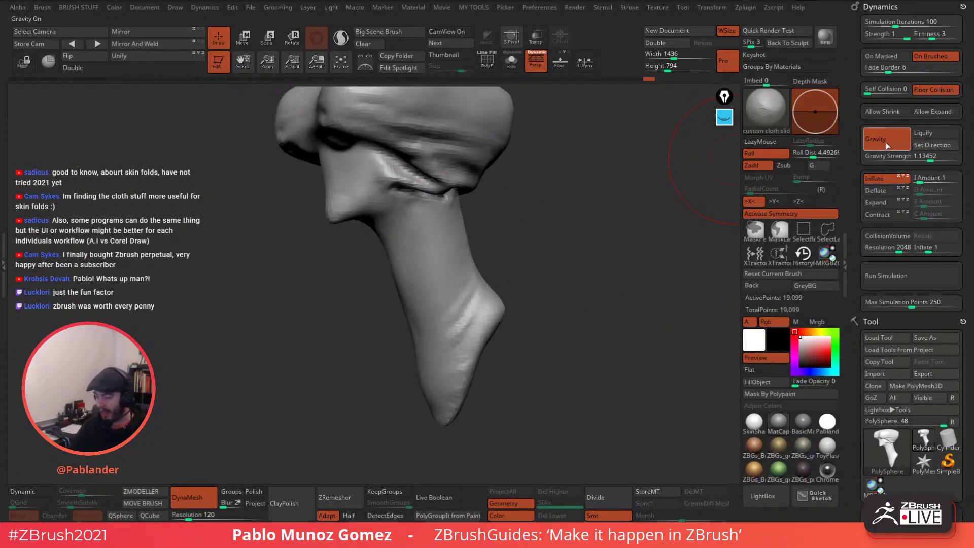
click(890, 175)
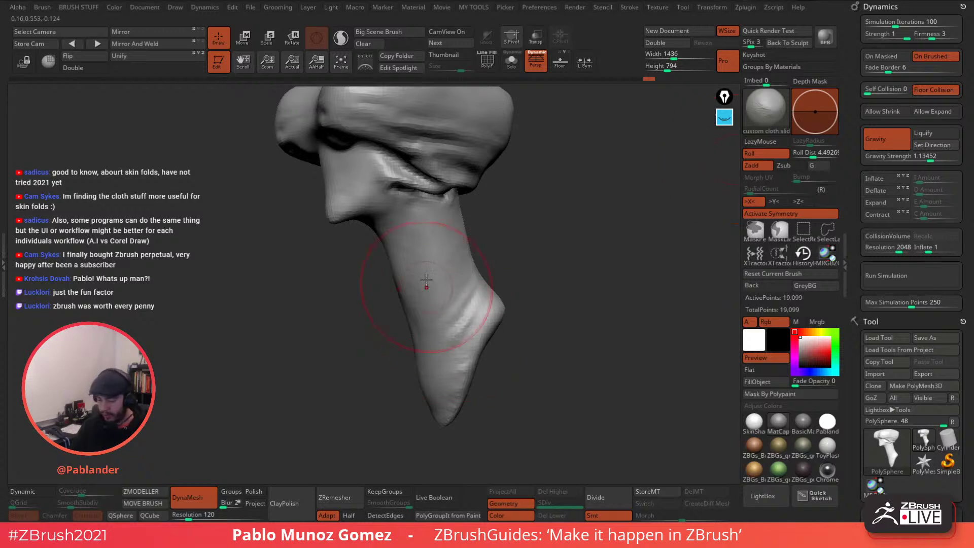
Try a cloth slider stroke with Inflate off on the lower neck and undo it.
drag(446, 280, 458, 294)
mouse_move(517, 250)
mouse_down()
mouse_move(487, 235)
mouse_move(455, 268)
mouse_move(467, 276)
mouse_up()
key(ctrl+z)
Push cloth wrinkles into the side of the lower neck above the bulge with the custom cloth slider brush.
drag(477, 226, 464, 283)
drag(521, 230, 512, 237)
drag(445, 292, 444, 282)
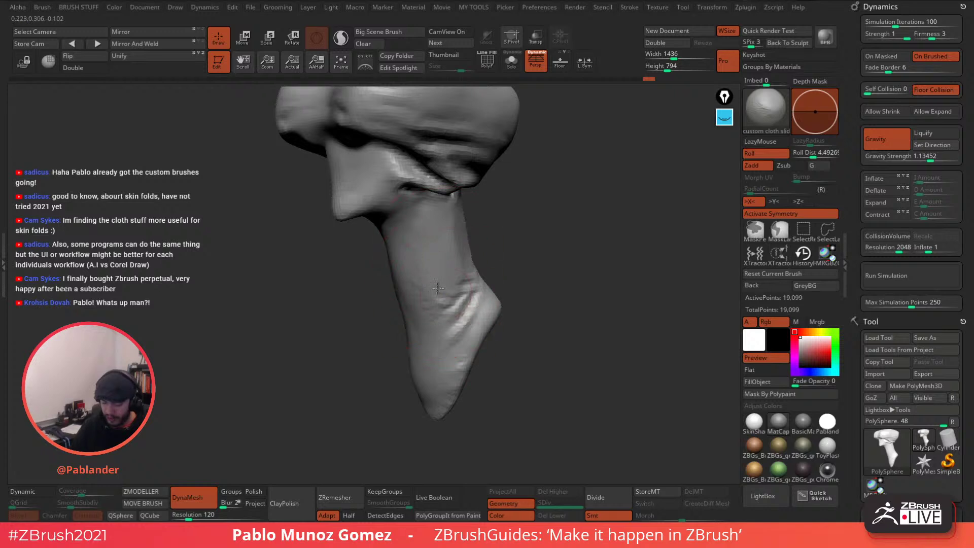
mouse_move(523, 213)
mouse_down()
mouse_move(490, 225)
mouse_move(450, 197)
mouse_move(541, 207)
mouse_up()
drag(460, 299, 442, 348)
Continue the cloth folds around the front of the throat and up the middle of the neck.
drag(522, 228, 564, 227)
drag(425, 304, 427, 326)
drag(491, 248, 536, 250)
drag(418, 282, 419, 314)
drag(476, 287, 559, 263)
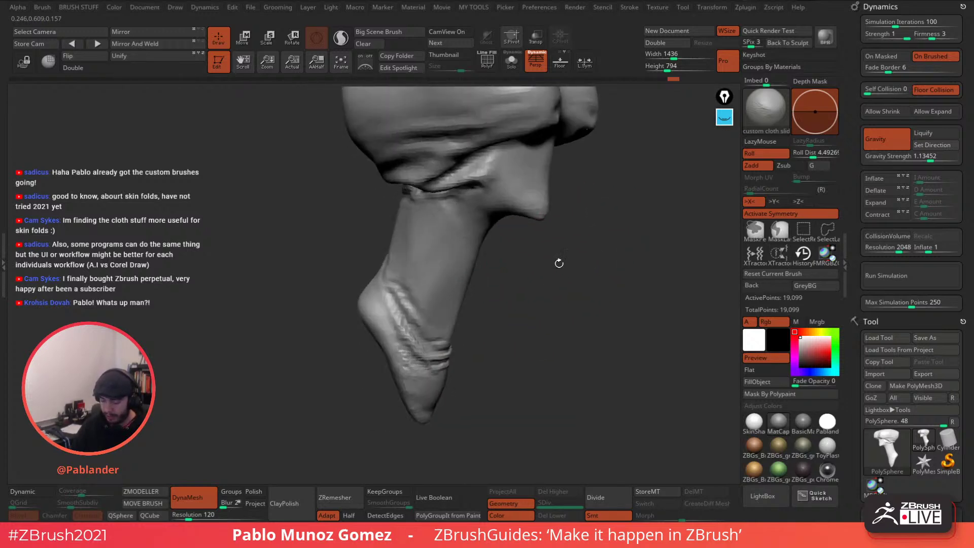
mouse_move(450, 259)
mouse_down()
mouse_move(440, 277)
mouse_move(431, 242)
mouse_move(430, 261)
mouse_up()
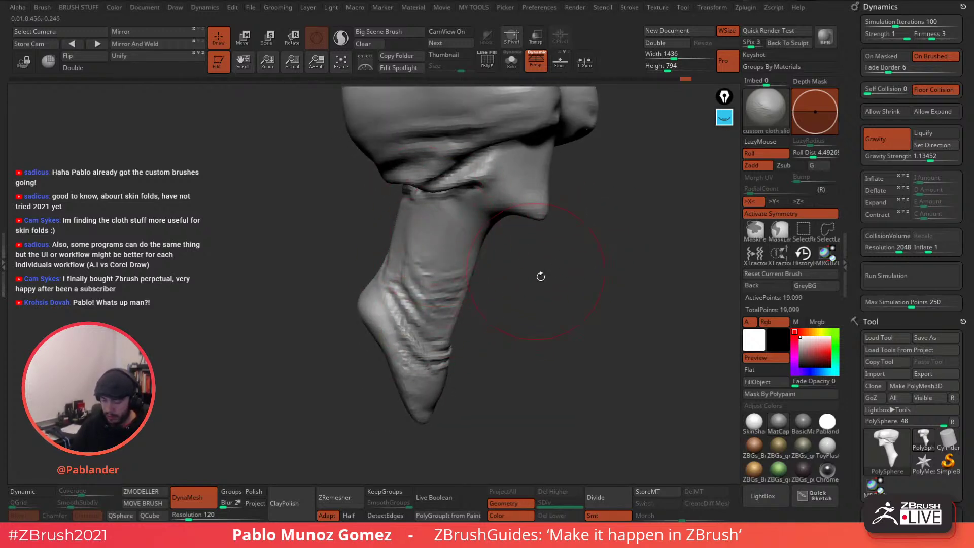
mouse_move(541, 276)
alt+mouse_down()
mouse_move(593, 278)
mouse_move(601, 258)
mouse_move(616, 302)
mouse_move(619, 282)
mouse_move(595, 284)
alt+mouse_up()
Slide skin wrinkles into the nose sides, the area under the brow and the upper neck.
drag(548, 251, 507, 214)
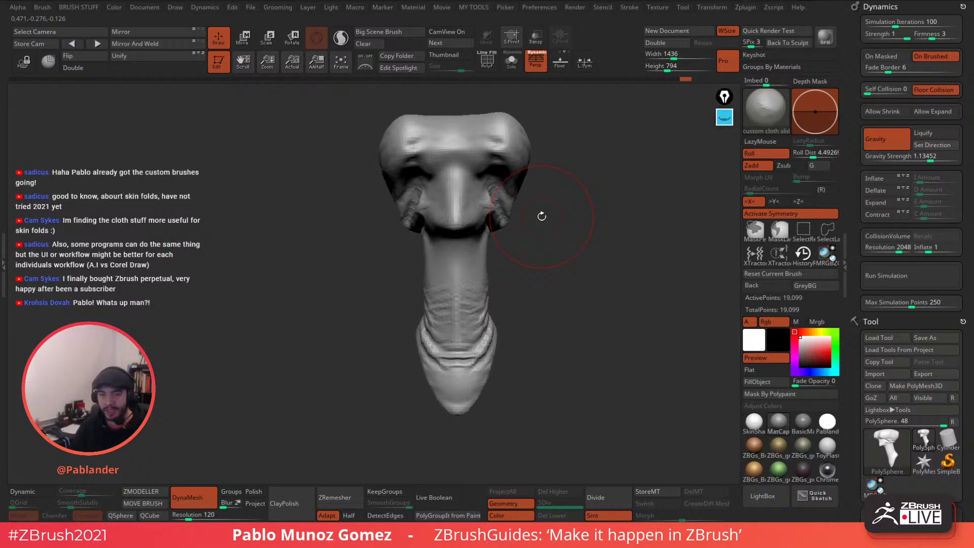
mouse_move(562, 180)
mouse_down()
mouse_move(551, 171)
mouse_move(501, 179)
mouse_up()
drag(546, 153, 531, 173)
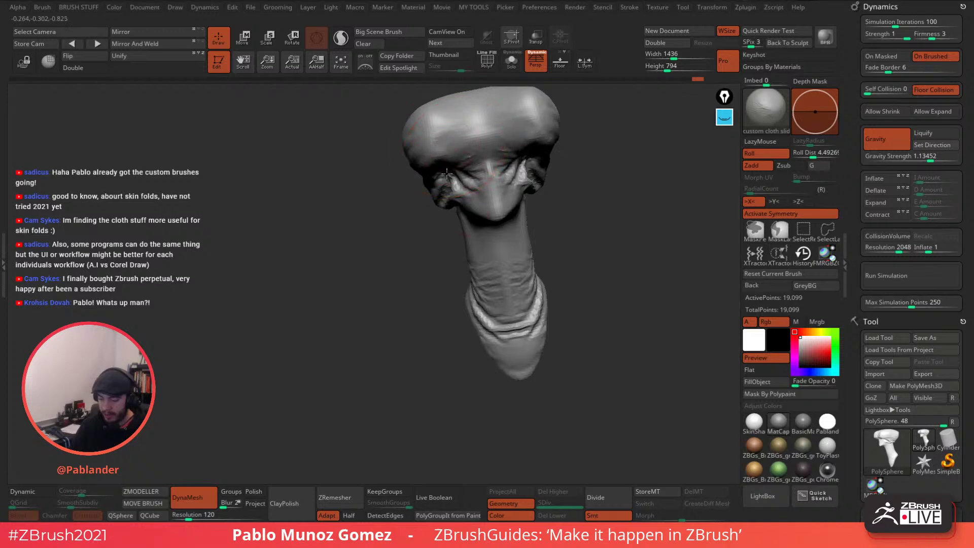
drag(447, 173, 449, 171)
mouse_move(567, 114)
mouse_down()
mouse_move(548, 140)
mouse_move(570, 151)
mouse_up()
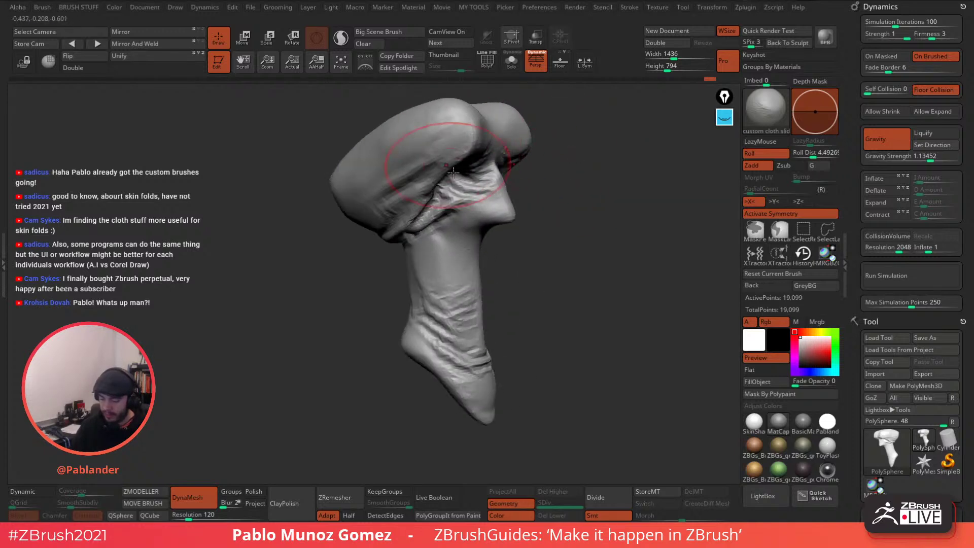
drag(468, 261, 467, 252)
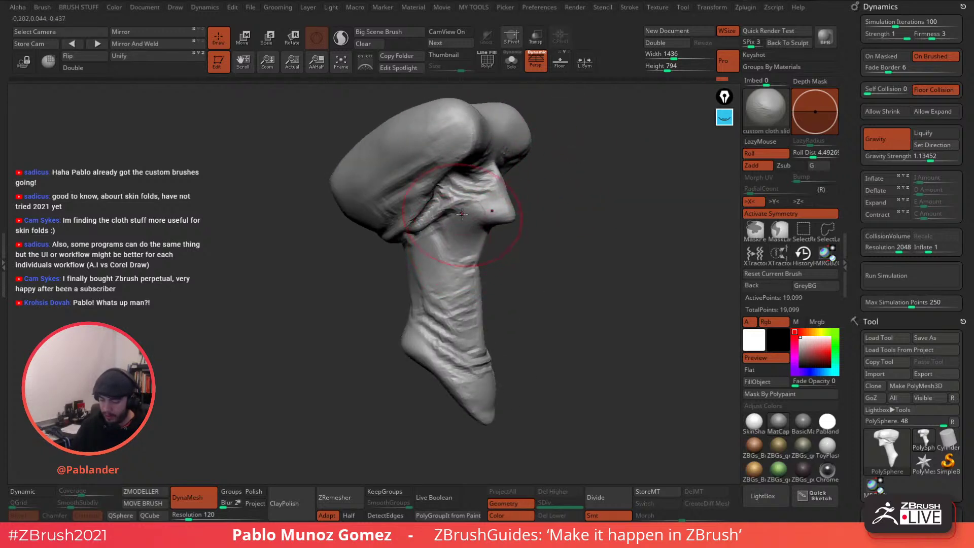
Slide cloth folds over the back of the head and smooth its upper surface.
mouse_move(583, 236)
mouse_down()
mouse_move(545, 217)
mouse_move(521, 222)
mouse_up()
drag(604, 223, 552, 219)
mouse_move(650, 211)
mouse_down()
mouse_move(563, 237)
mouse_move(574, 220)
mouse_move(626, 229)
mouse_up()
mouse_move(547, 306)
mouse_down()
mouse_move(658, 297)
mouse_move(594, 245)
mouse_up()
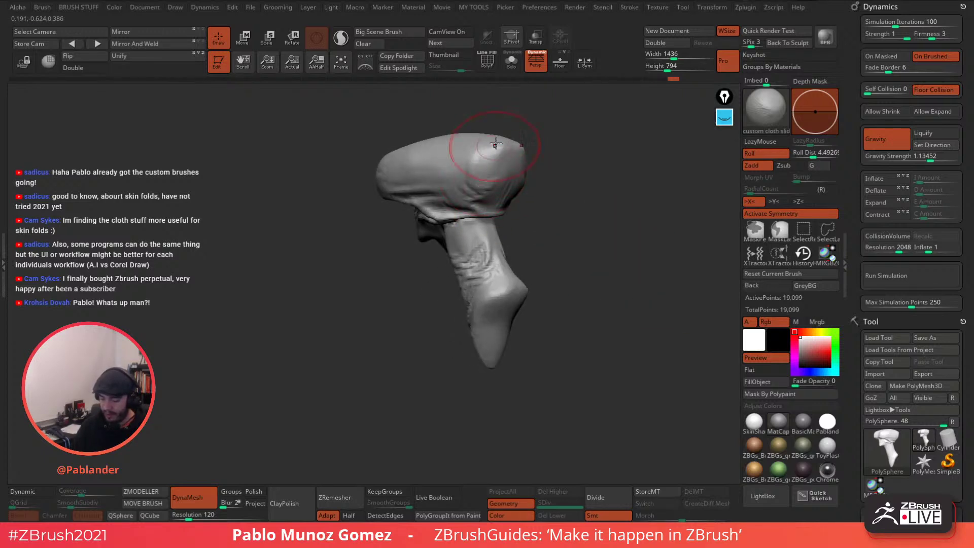
mouse_move(475, 151)
mouse_down()
mouse_move(445, 158)
mouse_move(475, 147)
mouse_up()
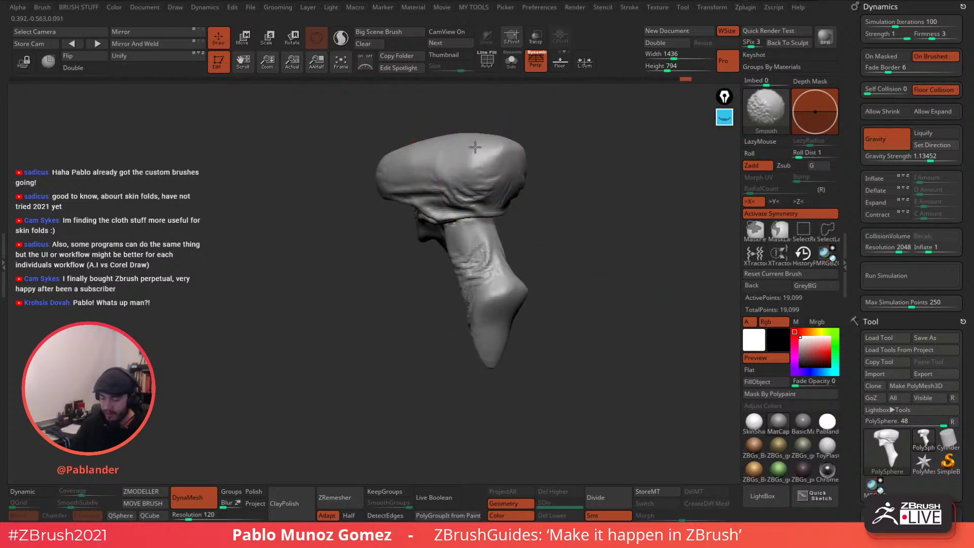
Push the side of the forehead with the custom cloth slider brush and undo the last stroke.
mouse_move(550, 178)
mouse_down()
mouse_move(594, 185)
mouse_move(565, 217)
mouse_move(568, 182)
mouse_move(577, 217)
mouse_move(554, 221)
mouse_up()
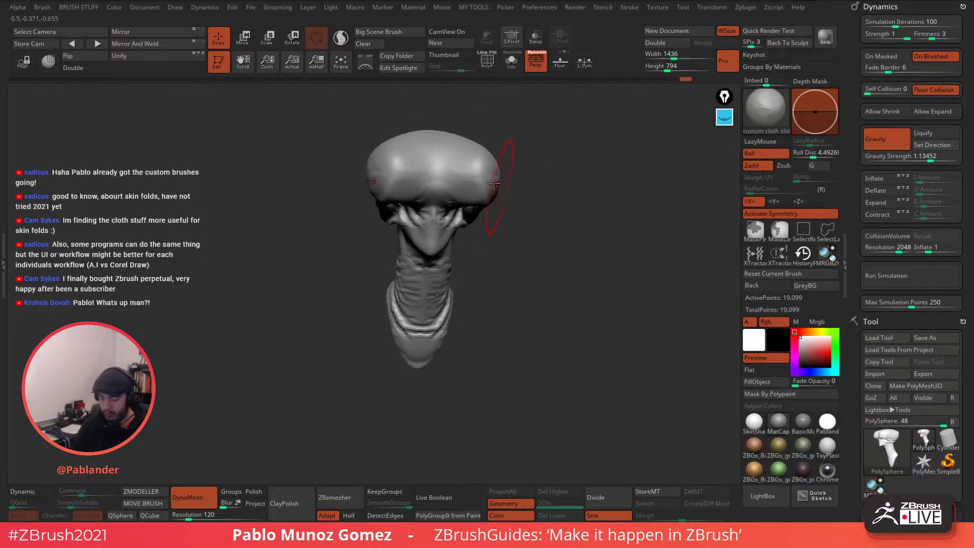
drag(474, 180, 479, 176)
drag(529, 192, 725, 198)
key(ctrl+z)
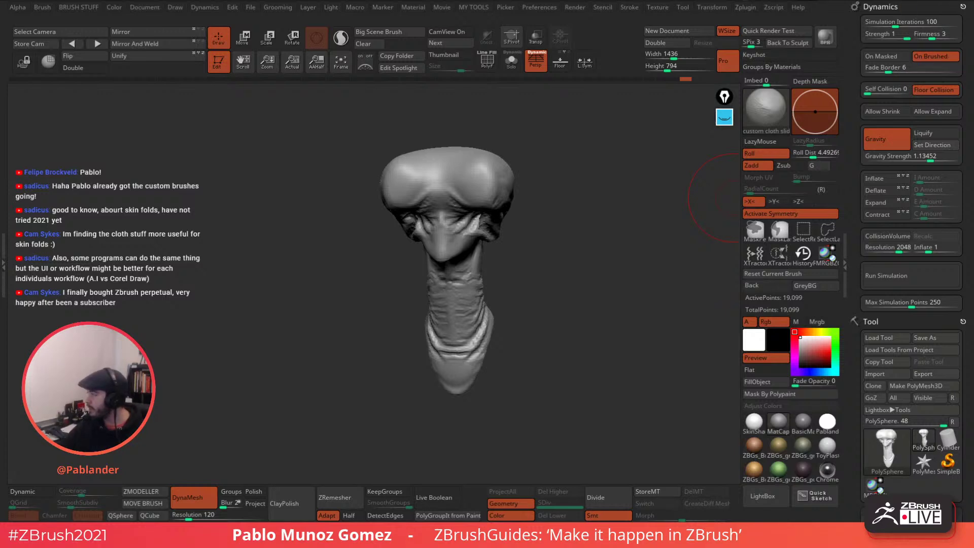
Switch to the pressure dent brush and reduce its size, framing the front of the head.
key(1)
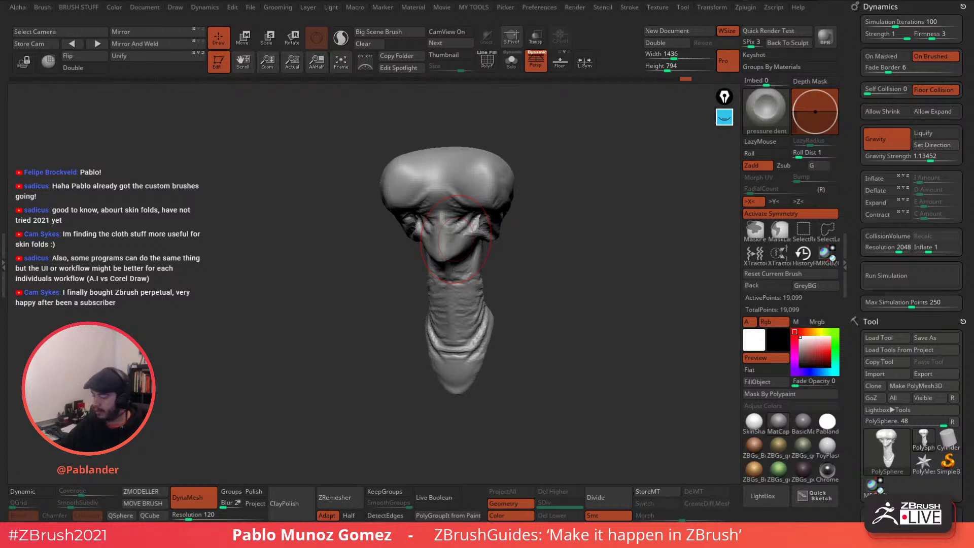
drag(568, 208, 599, 203)
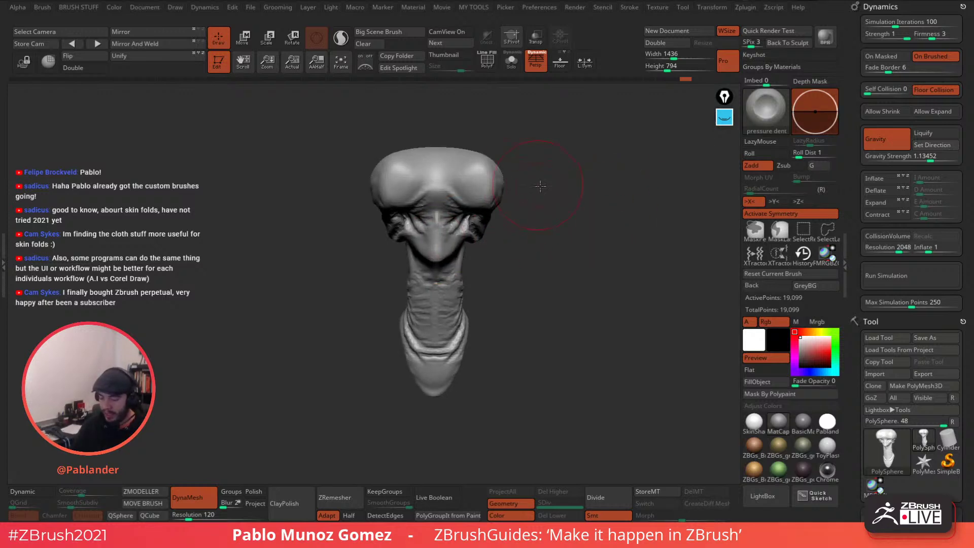
mouse_move(548, 169)
alt+mouse_down()
mouse_move(550, 200)
mouse_move(542, 177)
alt+mouse_up()
key(space)
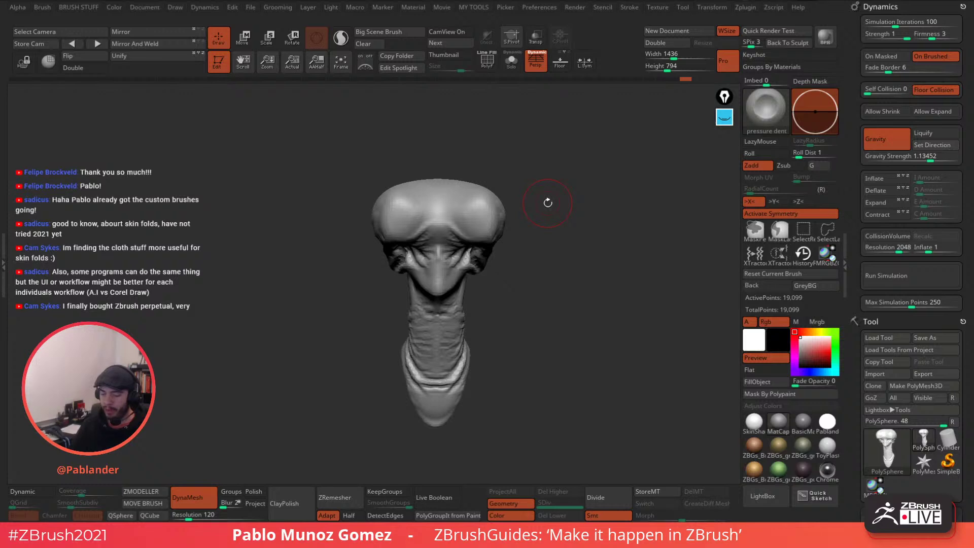
alt+drag(536, 204, 541, 230)
Try denting both eye areas on the front of the head with the pressure dent brush and undo the strokes.
drag(487, 216, 481, 213)
mouse_move(554, 215)
mouse_down()
mouse_move(563, 212)
mouse_move(551, 212)
mouse_up()
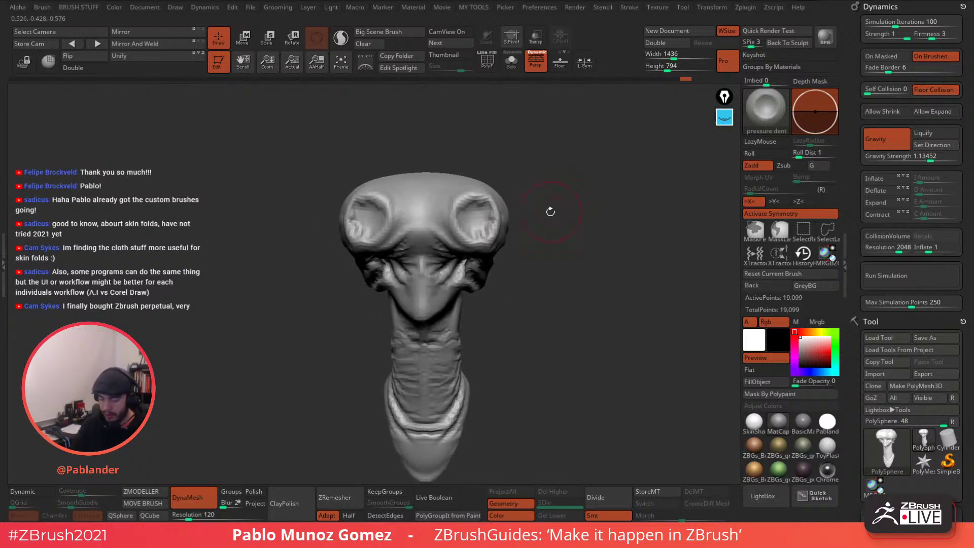
key(ctrl+z)
drag(474, 221, 480, 231)
key(ctrl+z)
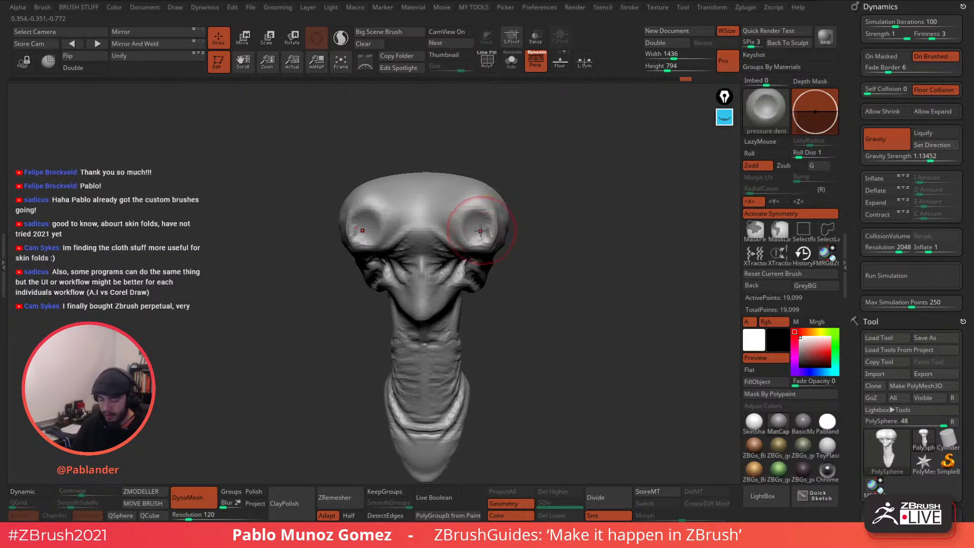
Test a pressure dent on the top of the head, try an inverted stroke inside it, and undo both.
drag(625, 182, 583, 211)
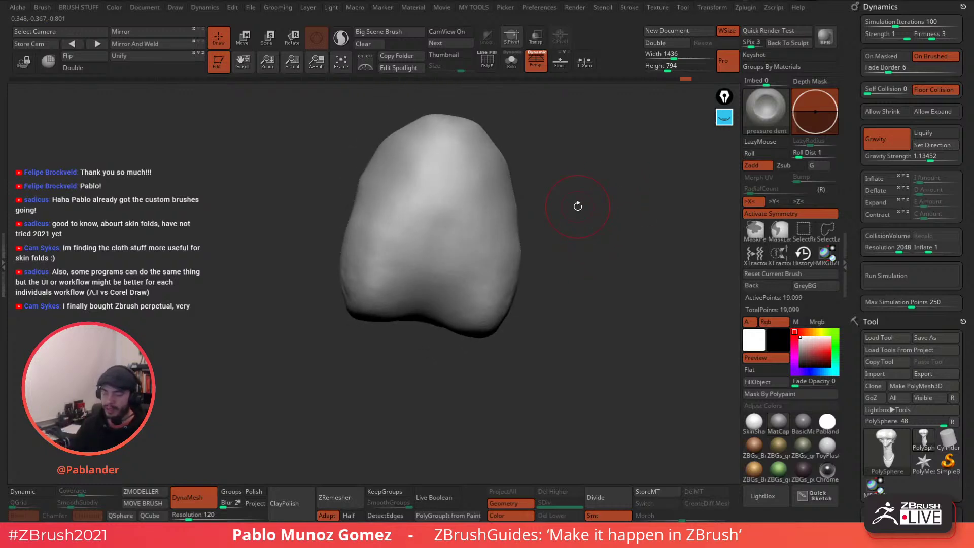
drag(448, 202, 463, 196)
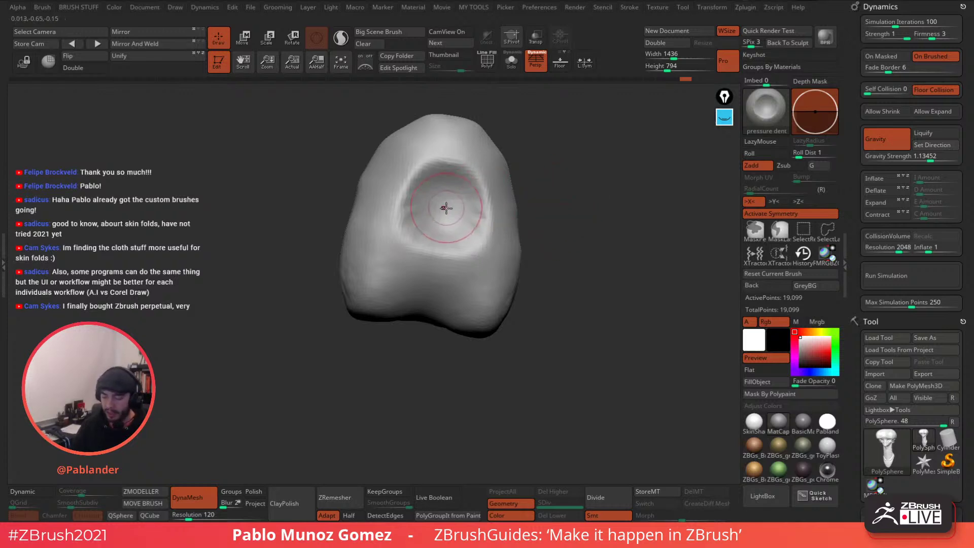
alt+drag(446, 206, 447, 204)
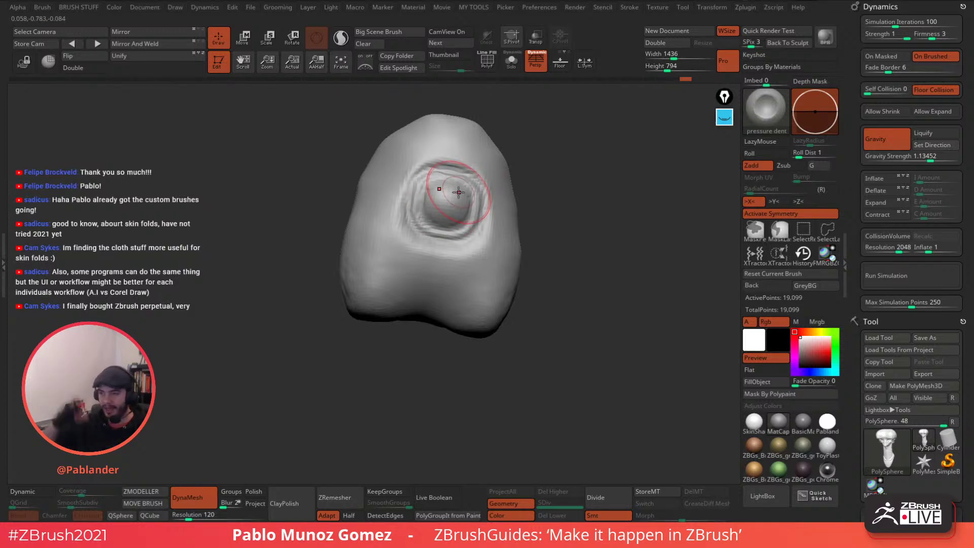
key(ctrl+z)
key(ctrl+z)
key(ctrl+z)
key(ctrl+z)
key(ctrl+z)
key(ctrl+z)
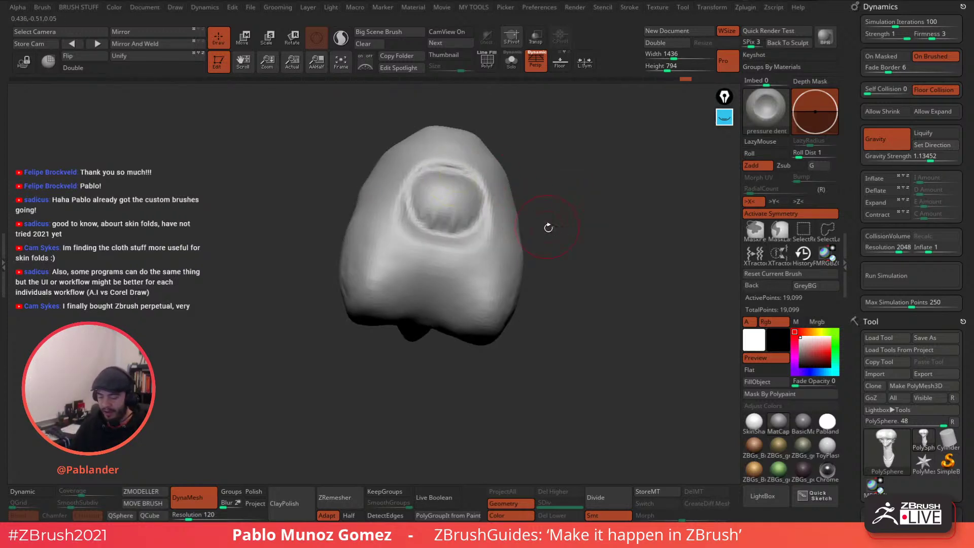
Test further pressure dents on the sides of the forehead, undoing each attempt.
drag(572, 240, 576, 182)
drag(520, 239, 520, 240)
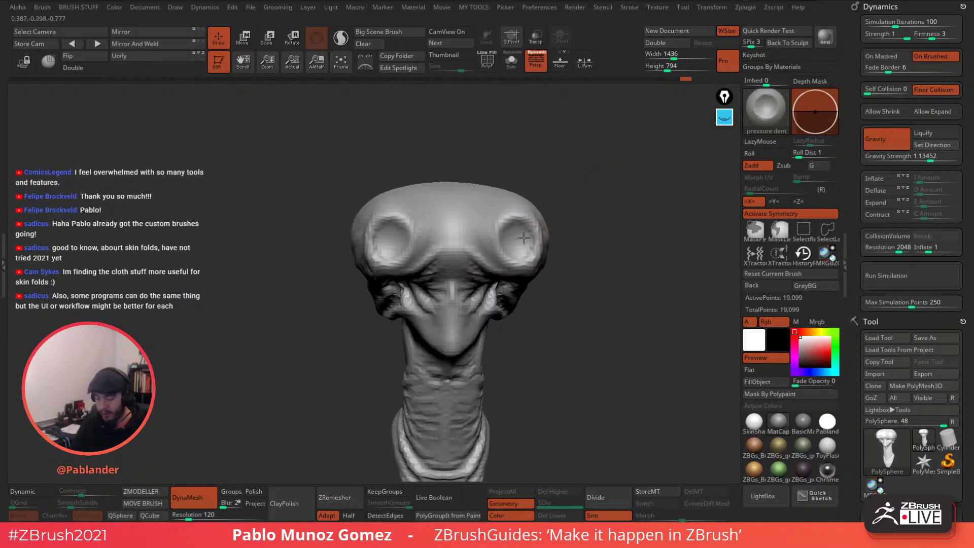
key(ctrl+z)
key(ctrl+z)
key(ctrl+z)
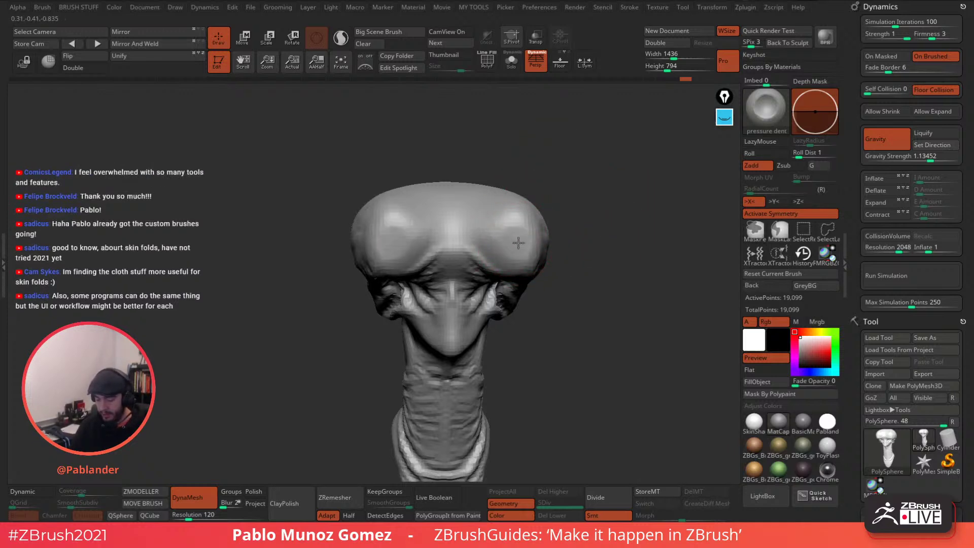
drag(517, 242, 519, 243)
mouse_move(601, 241)
alt+mouse_down()
mouse_move(585, 213)
mouse_move(564, 224)
mouse_move(584, 216)
mouse_move(570, 235)
mouse_move(562, 224)
alt+mouse_up()
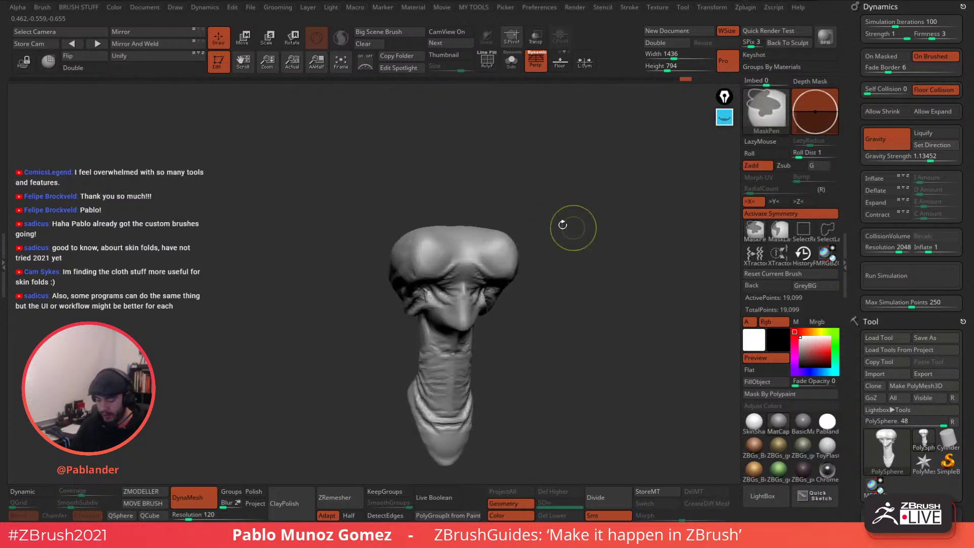
drag(505, 259, 505, 259)
key(ctrl+z)
Press a round eye socket into each side of the forehead with the symmetrical pressure dent brush.
drag(559, 247, 544, 248)
drag(511, 257, 510, 260)
mouse_move(565, 280)
mouse_down()
mouse_move(639, 243)
mouse_move(612, 245)
mouse_move(609, 233)
mouse_move(549, 250)
mouse_up()
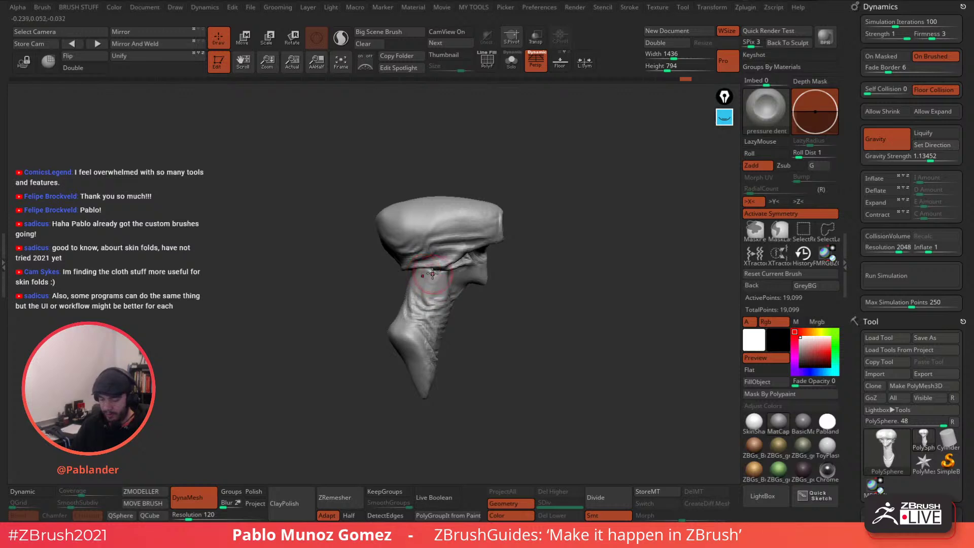
drag(484, 306, 542, 279)
mouse_move(634, 271)
mouse_down()
mouse_move(587, 267)
mouse_move(576, 252)
mouse_move(565, 286)
mouse_up()
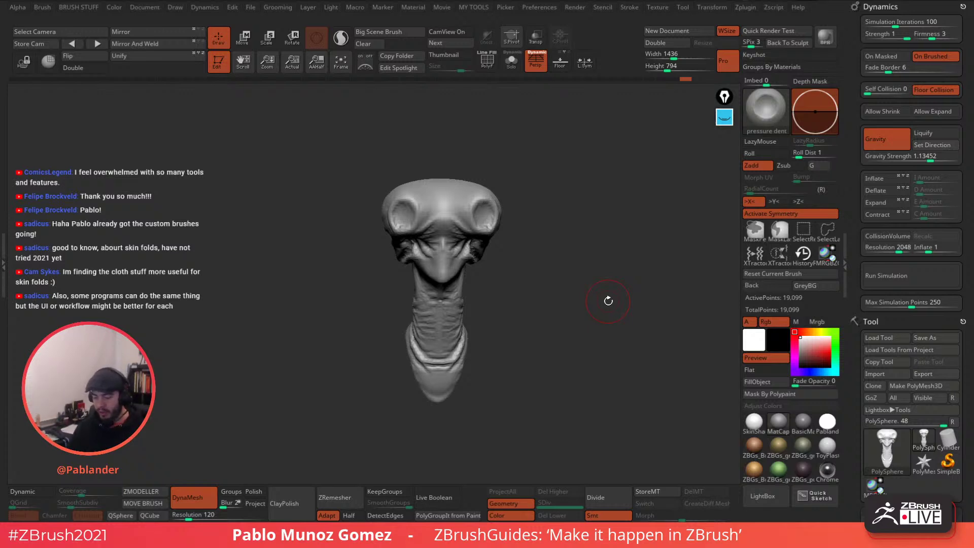
mouse_move(608, 300)
mouse_down()
mouse_move(597, 234)
mouse_move(550, 220)
mouse_move(573, 222)
mouse_move(551, 232)
mouse_move(578, 218)
mouse_move(566, 220)
mouse_up()
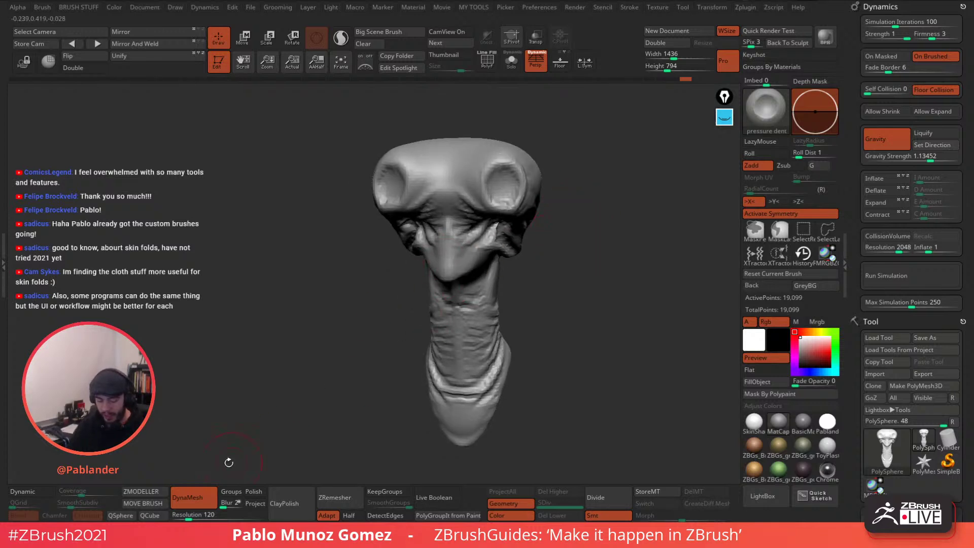
Remesh the head with DynaMesh at resolution 120 and undo the remesh.
ctrl+drag(581, 135, 620, 323)
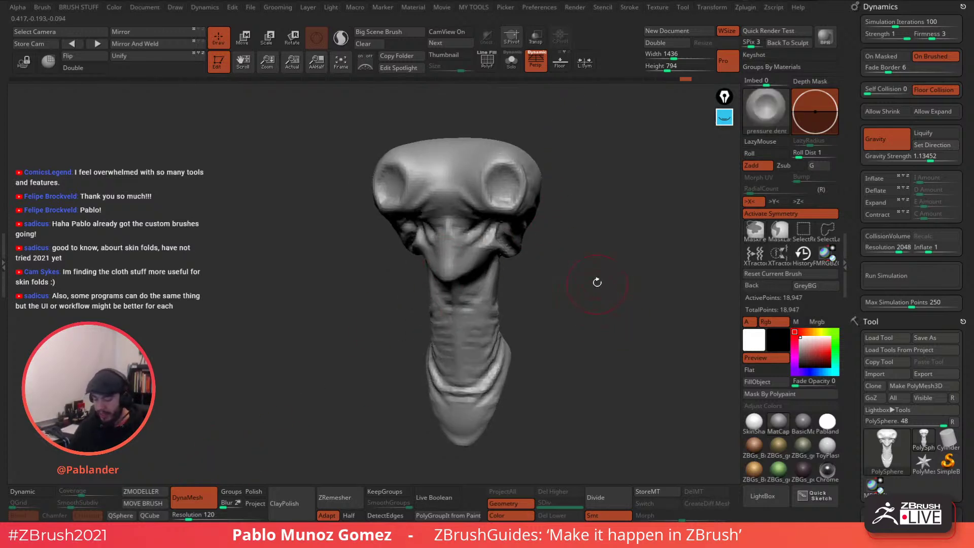
mouse_move(597, 282)
mouse_down()
mouse_move(609, 269)
mouse_move(570, 285)
mouse_up()
key(ctrl+z)
drag(605, 231, 580, 229)
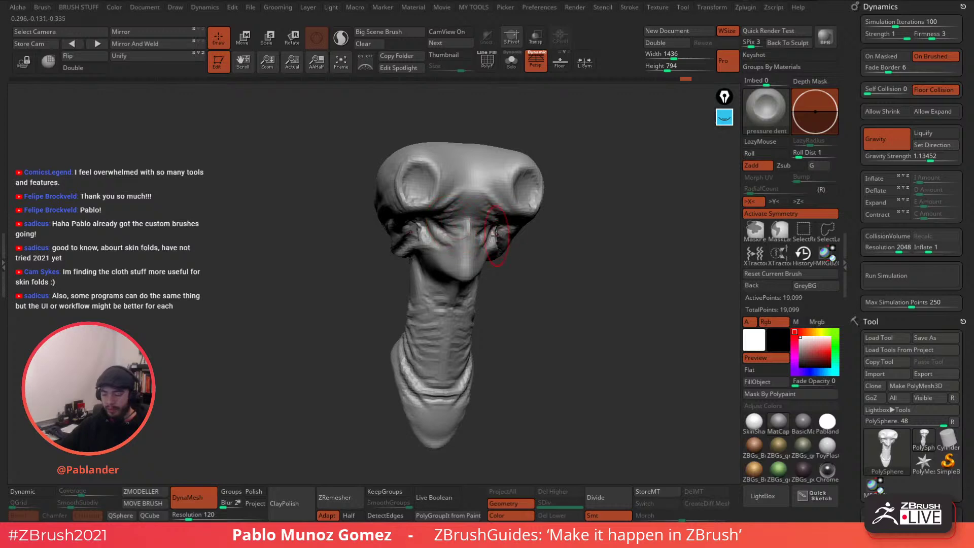
drag(576, 193, 569, 209)
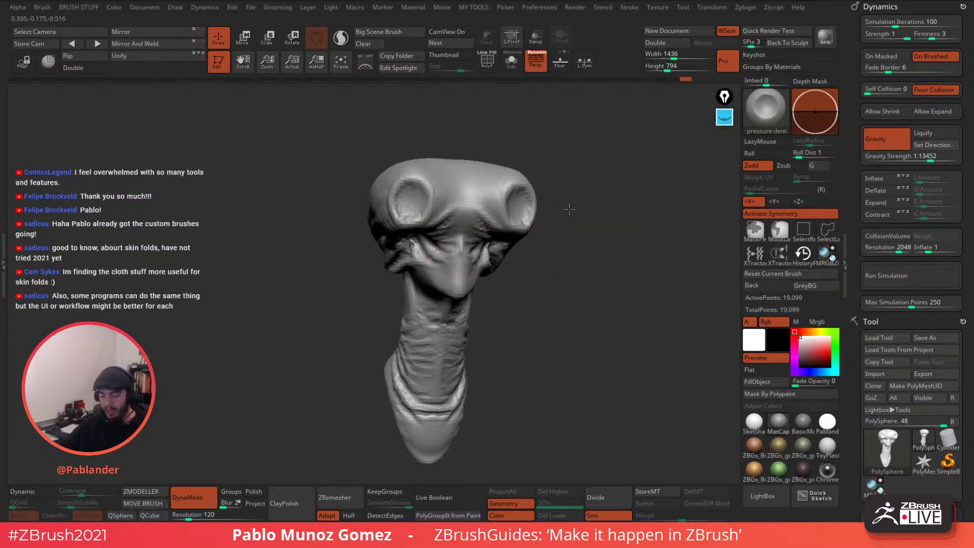
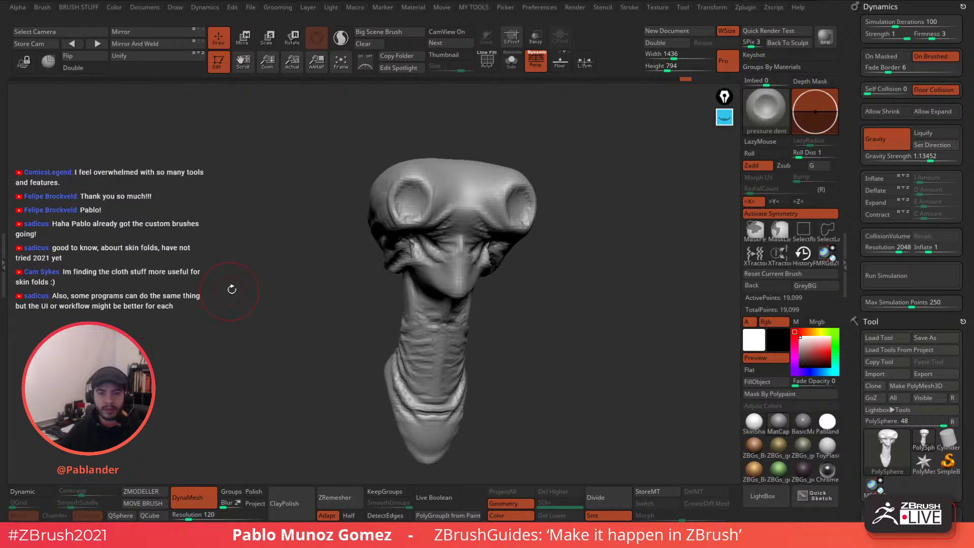
mouse_move(232, 289)
mouse_down()
mouse_move(348, 245)
mouse_move(614, 330)
mouse_move(597, 300)
mouse_up()
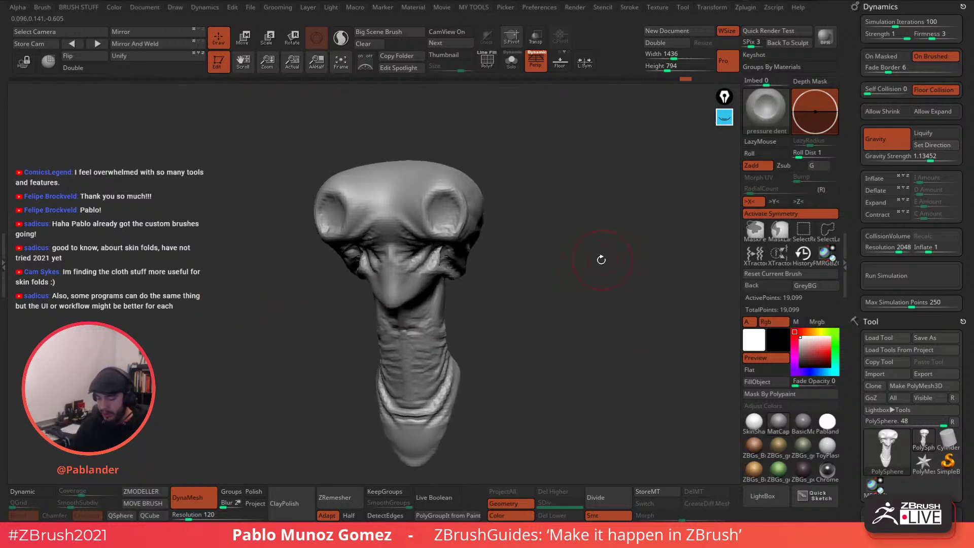
drag(601, 260, 506, 373)
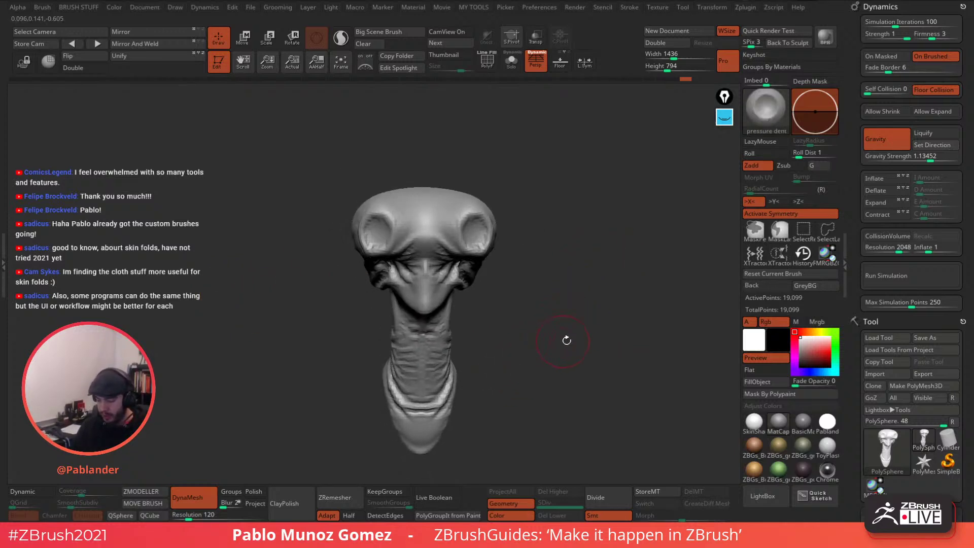
drag(566, 340, 558, 305)
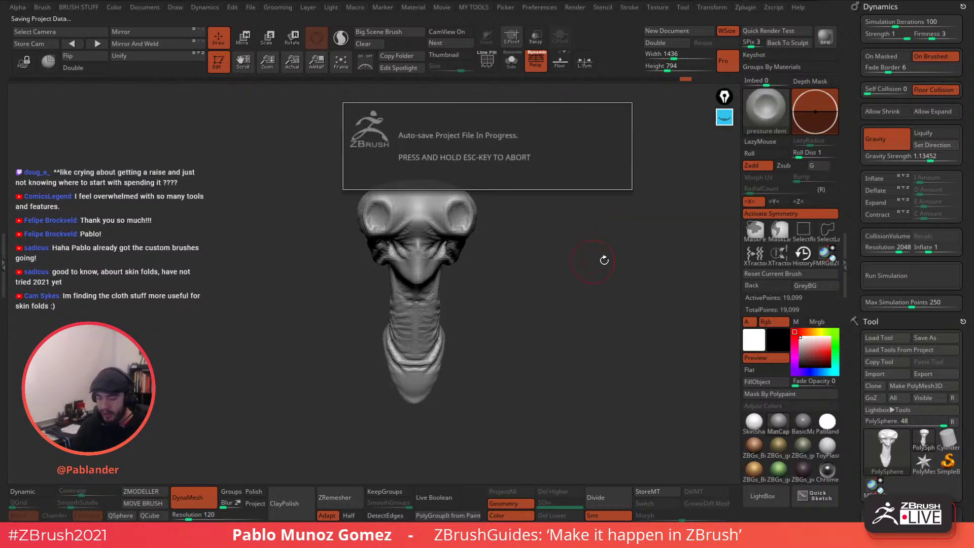
alt+drag(626, 275, 572, 291)
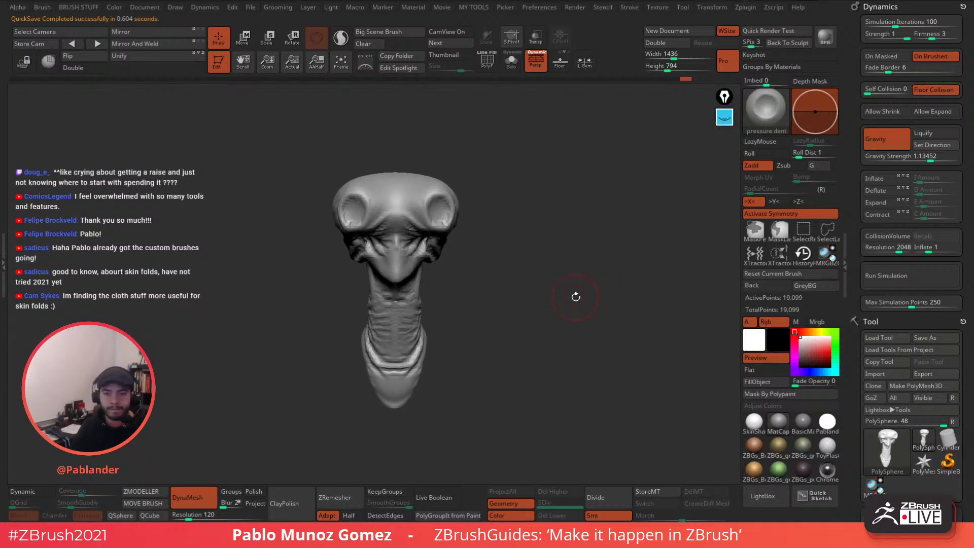
Append a Sphere3D as a new subtool below the head and make it the active subtool.
drag(849, 213, 851, 165)
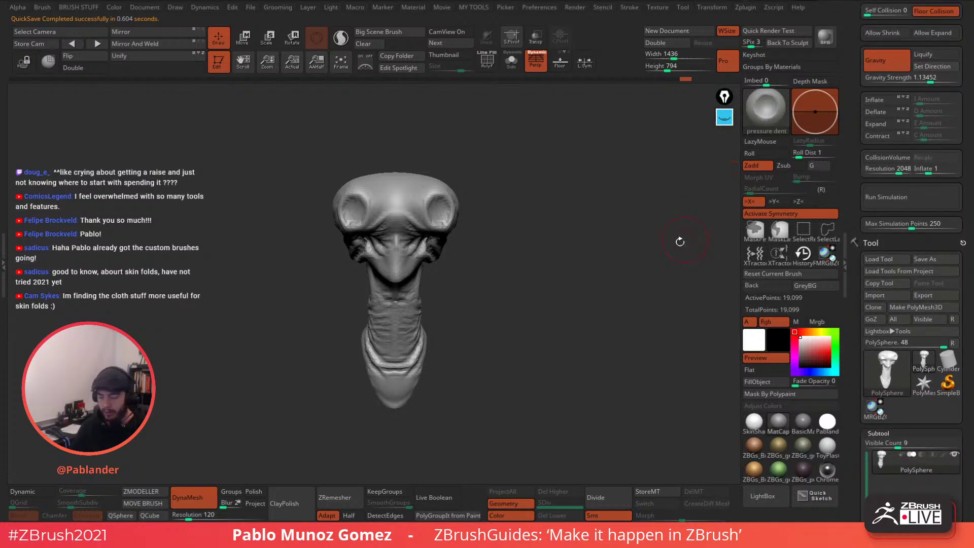
alt+drag(696, 213, 681, 214)
scroll(964, 205, down, 6)
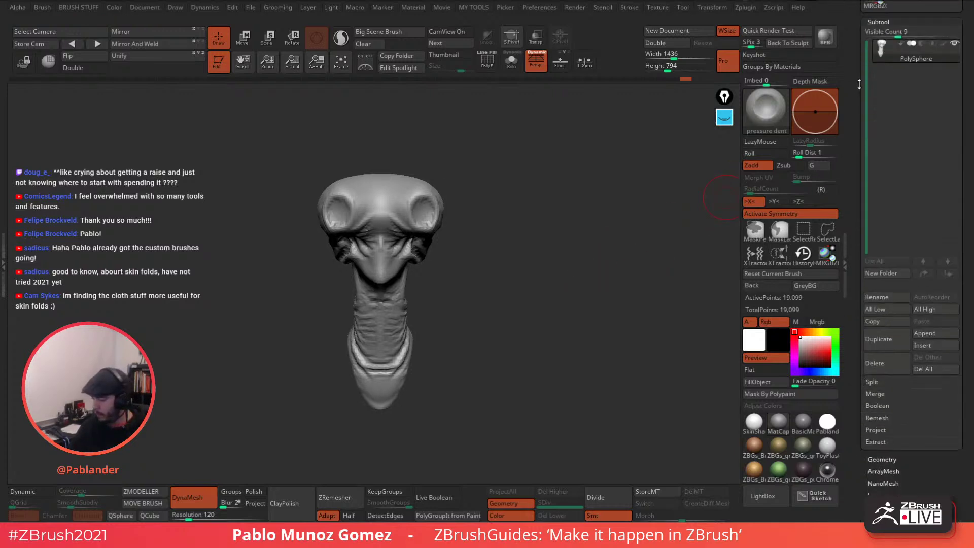
scroll(964, 205, down, 1)
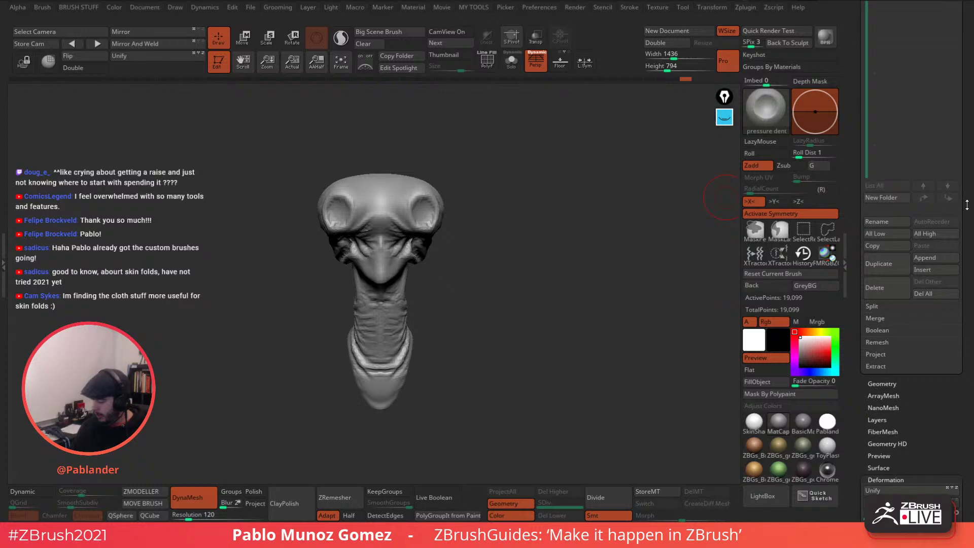
click(957, 257)
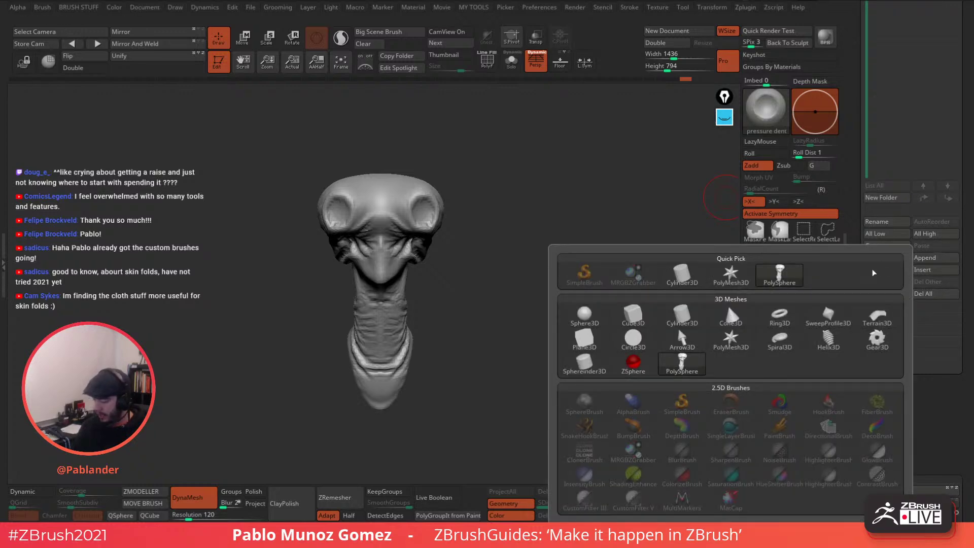
click(597, 318)
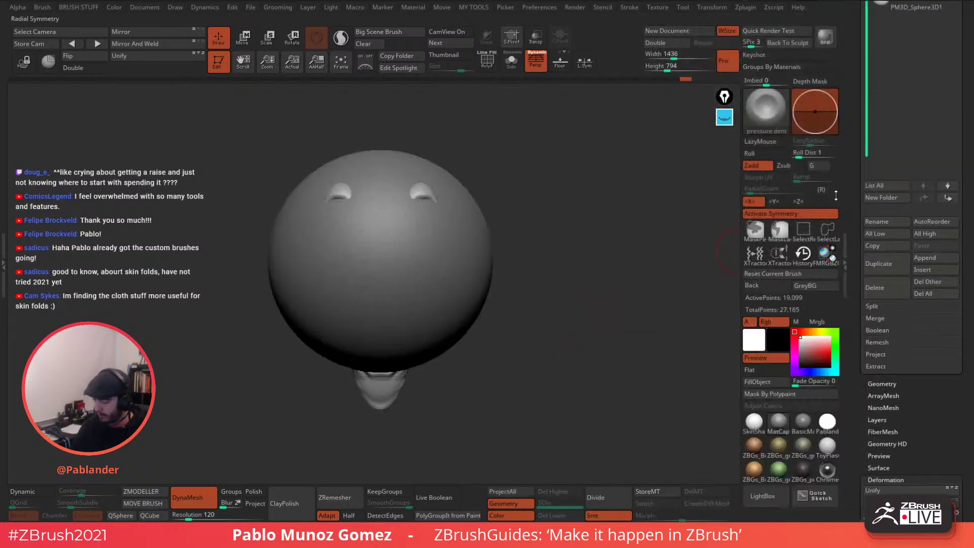
click(915, 158)
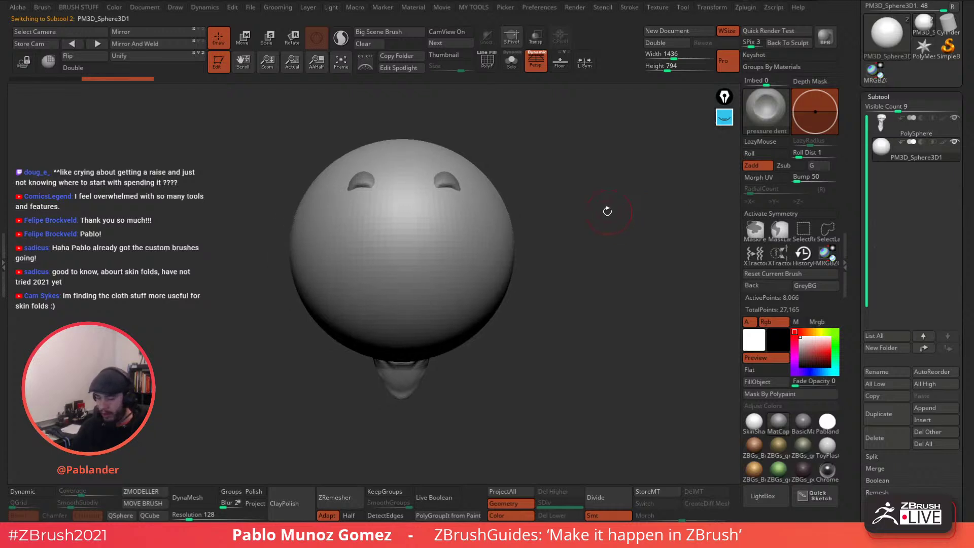
Scale the sphere down to a small ball, place it in front of the neck below the nose, and return to Draw mode.
alt+drag(544, 160, 568, 156)
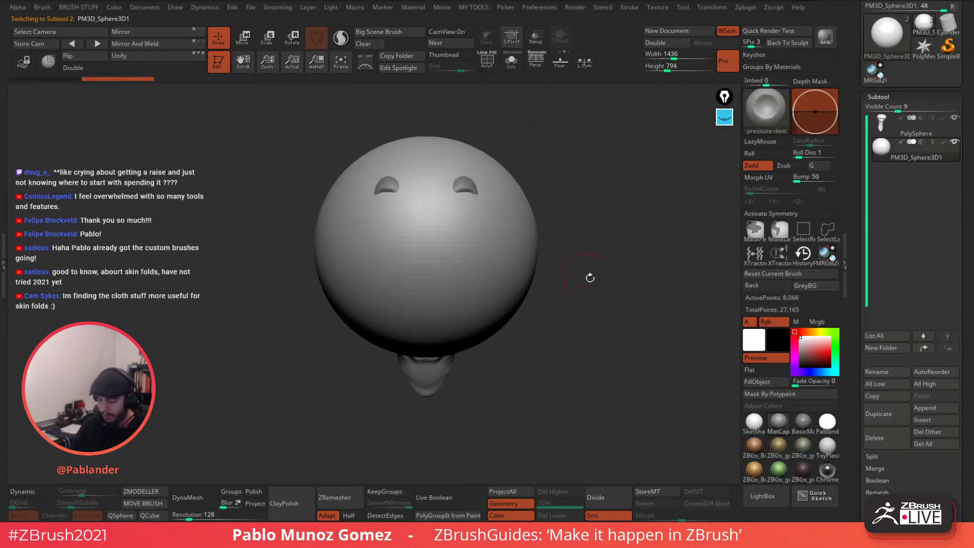
click(244, 45)
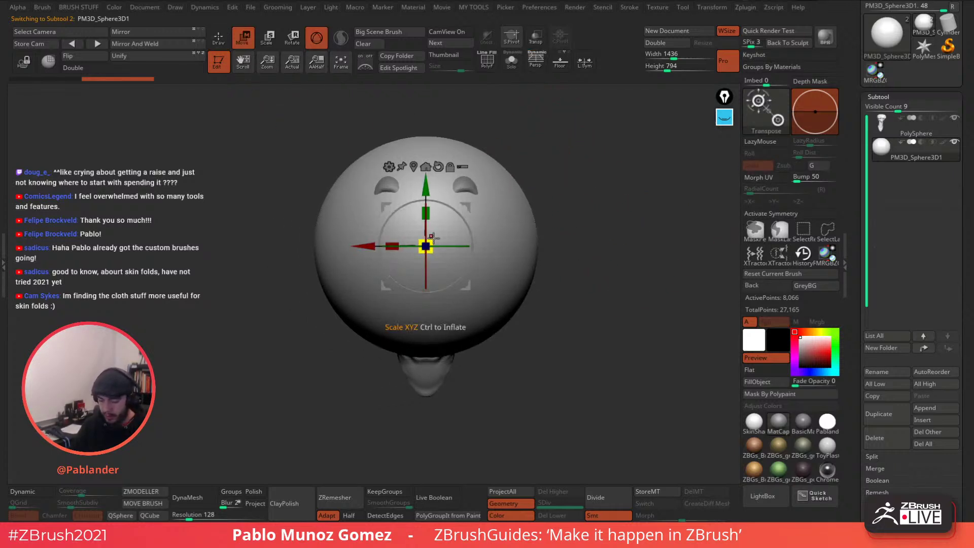
drag(425, 247, 400, 298)
shift+drag(508, 228, 559, 224)
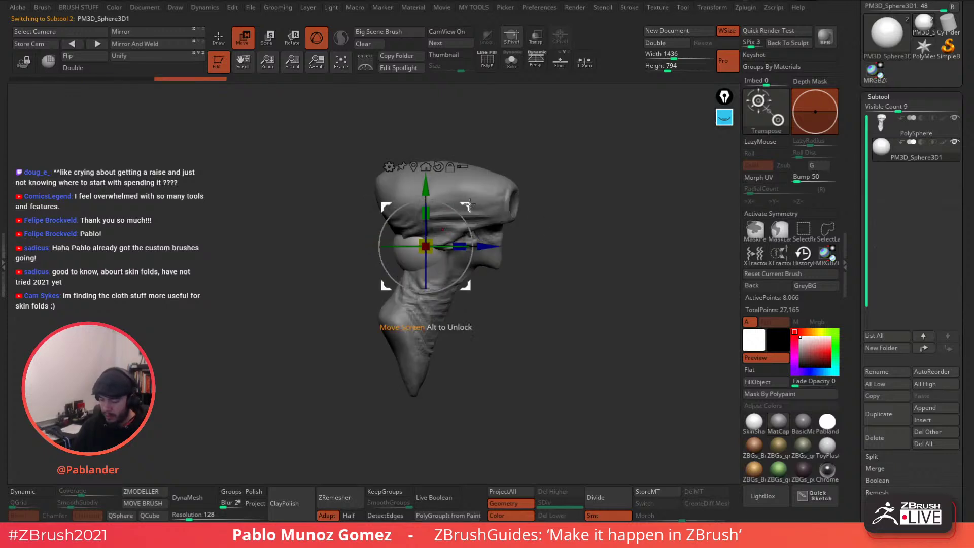
drag(467, 208, 536, 273)
mouse_move(500, 302)
mouse_down()
mouse_move(493, 293)
mouse_move(535, 273)
mouse_move(499, 301)
mouse_up()
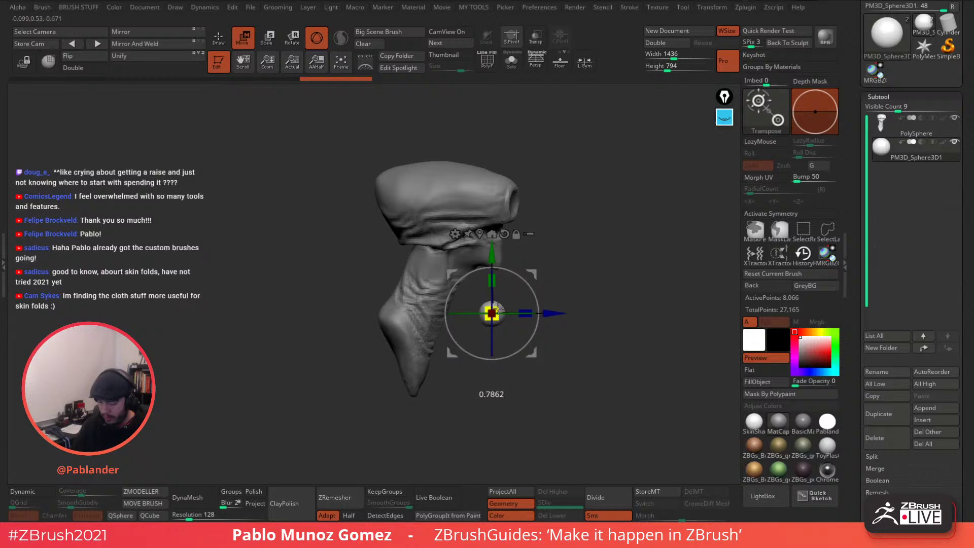
shift+drag(597, 236, 590, 258)
key(q)
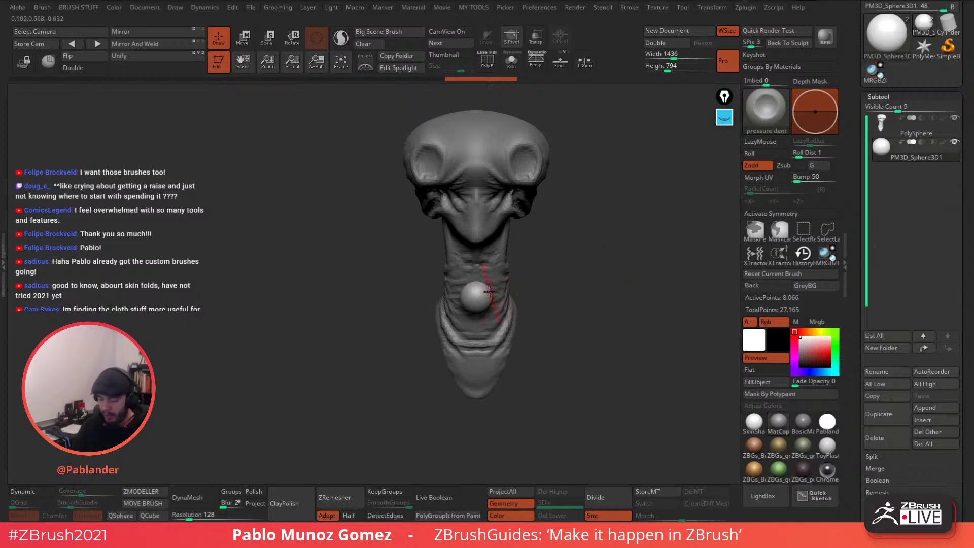
mouse_move(594, 241)
mouse_down()
mouse_move(627, 242)
mouse_move(508, 300)
mouse_up()
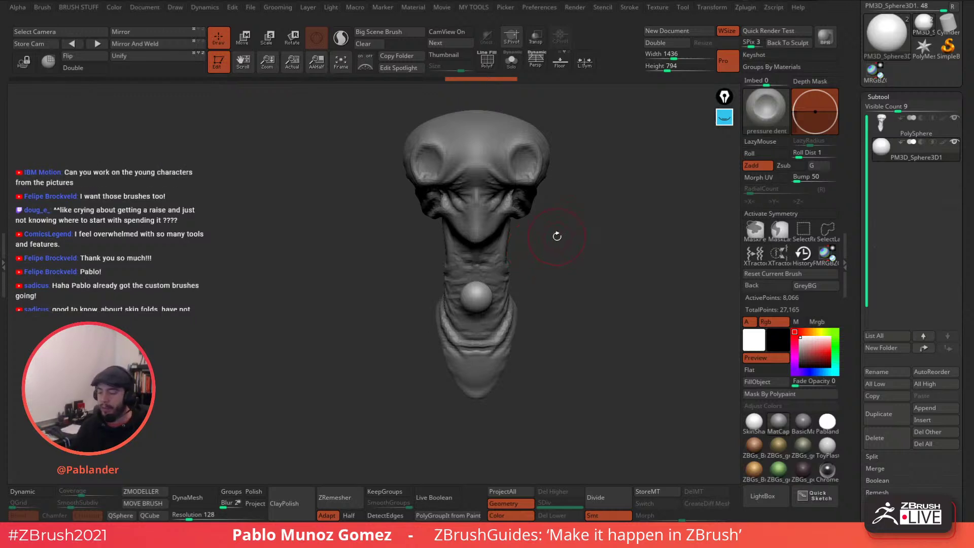
Expand the NanoMesh settings for the sphere subtool.
mouse_move(855, 97)
mouse_down()
mouse_move(854, 188)
mouse_move(854, 177)
mouse_up()
alt+drag(671, 231, 618, 254)
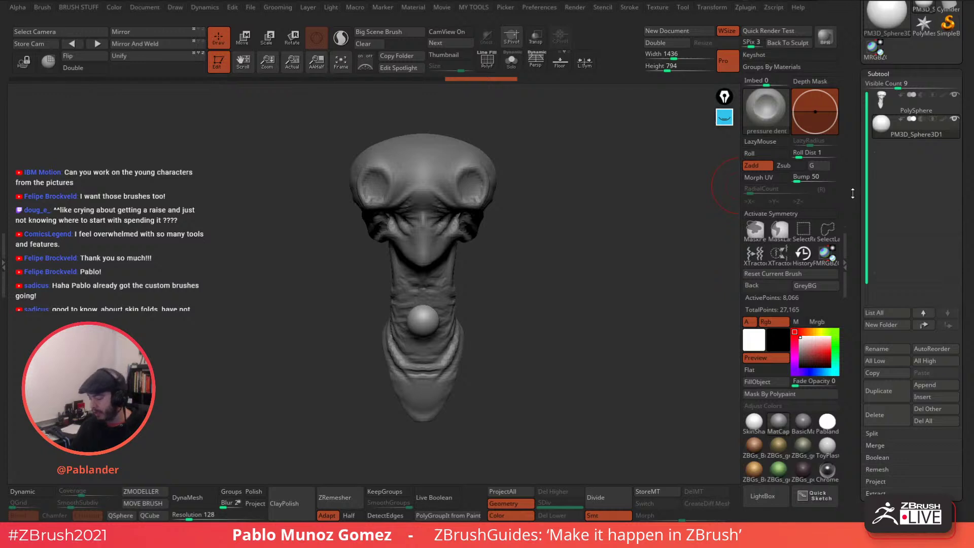
drag(853, 193, 856, 90)
drag(904, 205, 904, 198)
shift+click(905, 175)
shift+click(907, 178)
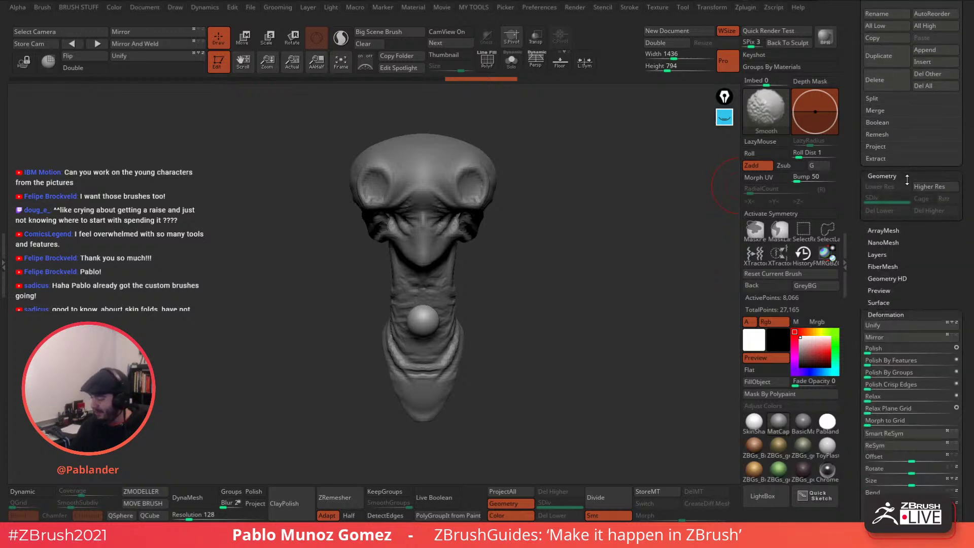
click(883, 200)
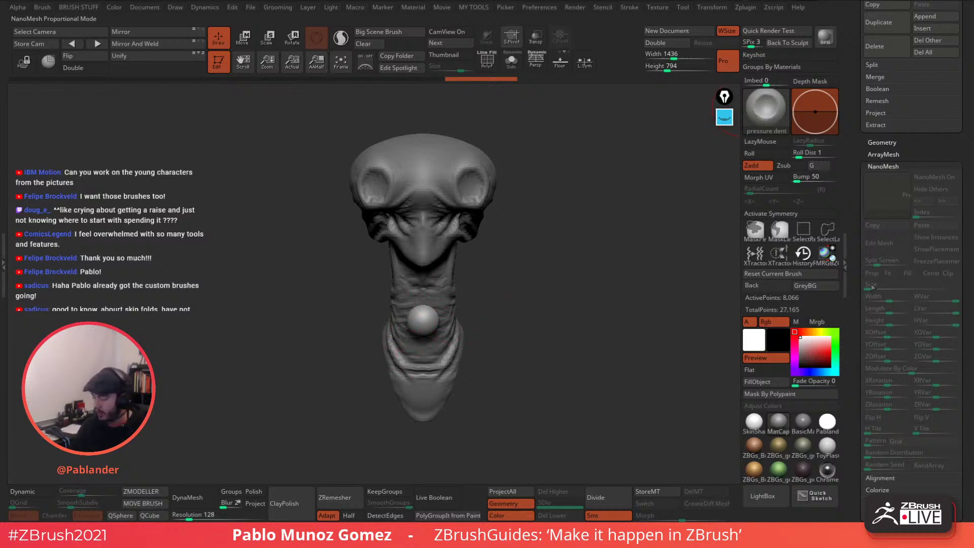
drag(911, 159, 902, 122)
Annotate the NanoMesh settings with a pink box around Edit Mesh and Split Screen and an arrow pointing at it.
click(725, 122)
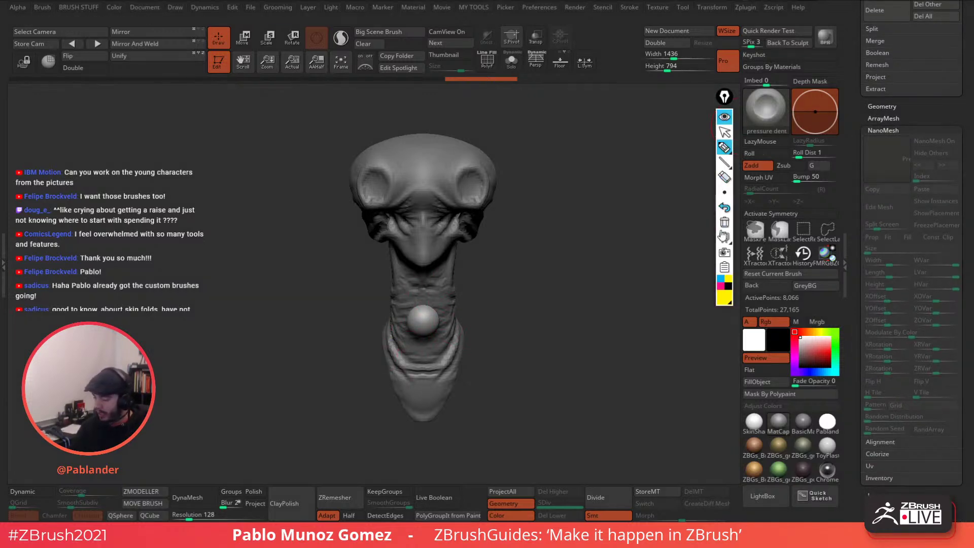
click(721, 279)
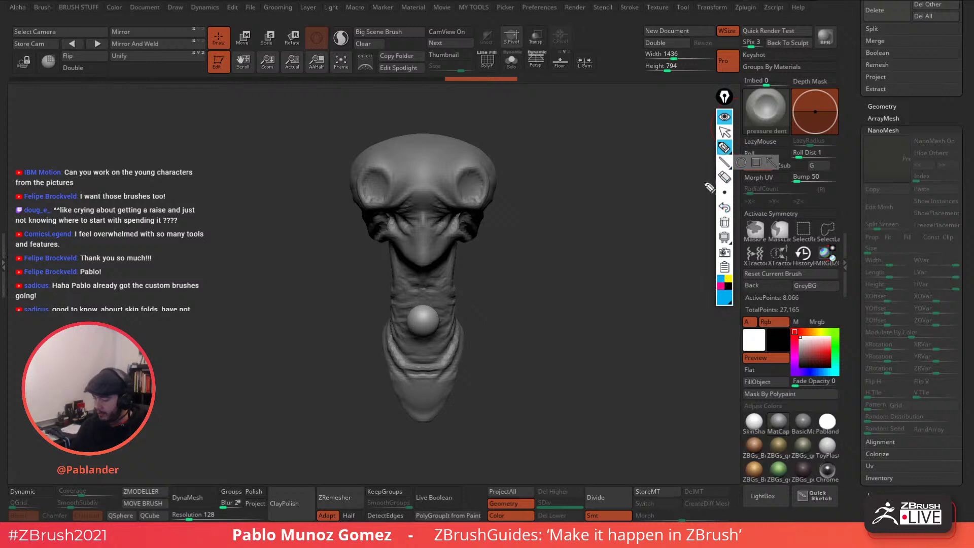
click(721, 285)
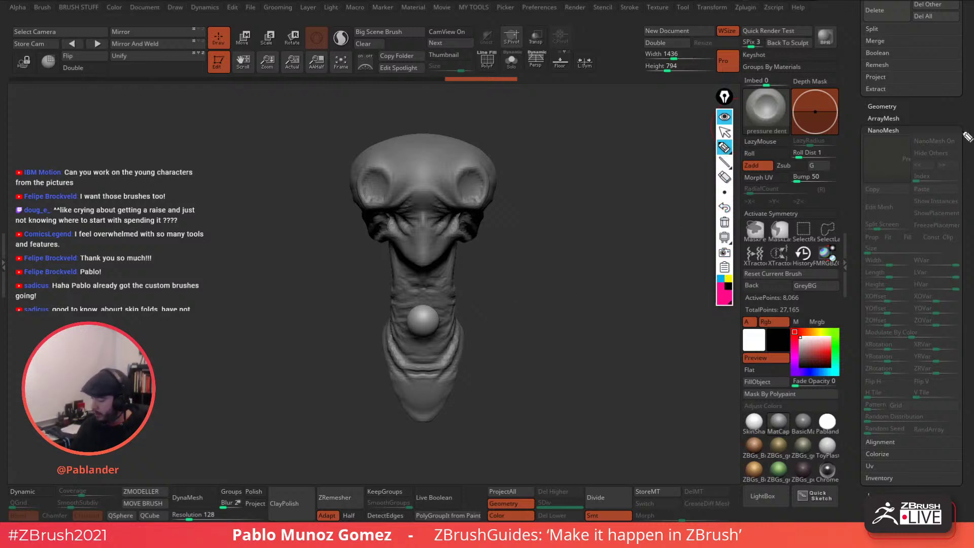
drag(863, 195, 912, 195)
mouse_move(913, 196)
mouse_down()
mouse_move(913, 231)
mouse_move(880, 231)
mouse_move(863, 203)
mouse_move(859, 225)
mouse_up()
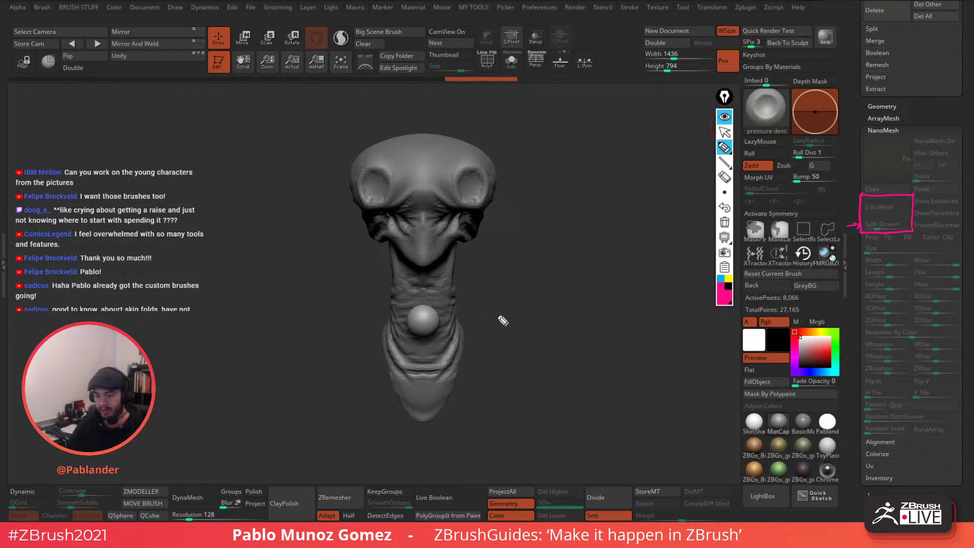
Circle the small sphere in pink, label it "Main eye" with an arrow, and underline the word Macro.
mouse_move(427, 300)
mouse_down()
mouse_move(405, 325)
mouse_move(424, 299)
mouse_up()
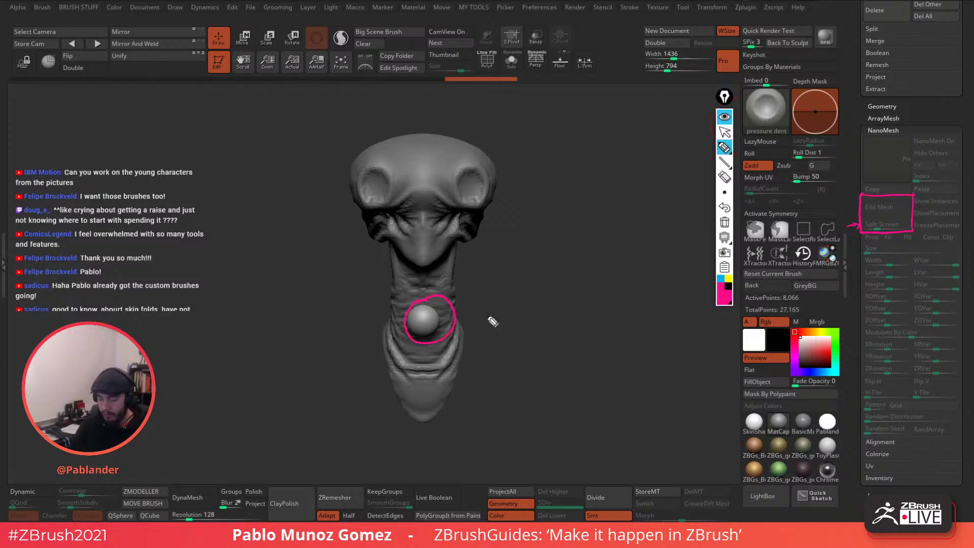
mouse_move(491, 319)
mouse_down()
mouse_move(564, 280)
mouse_move(579, 292)
mouse_move(590, 278)
mouse_move(473, 351)
mouse_move(459, 346)
mouse_up()
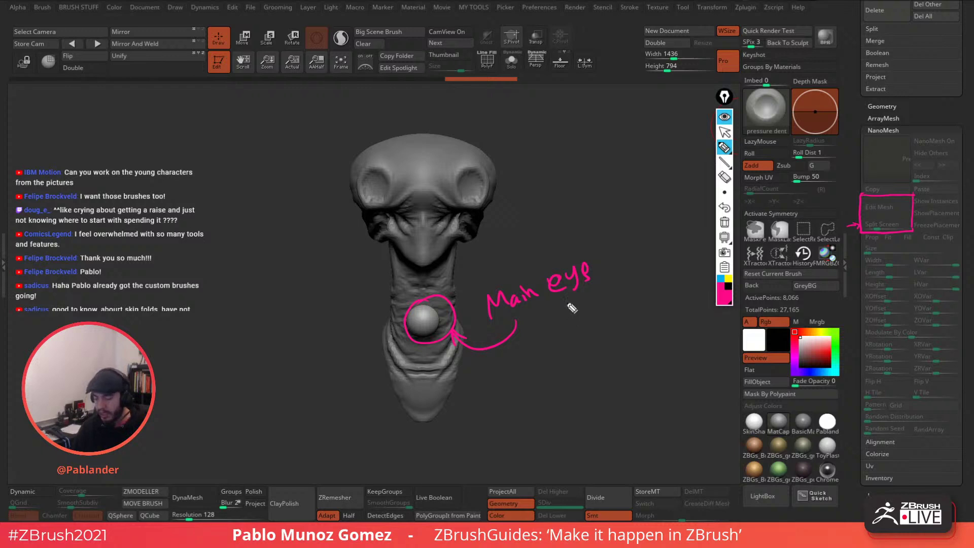
drag(348, 14, 378, 14)
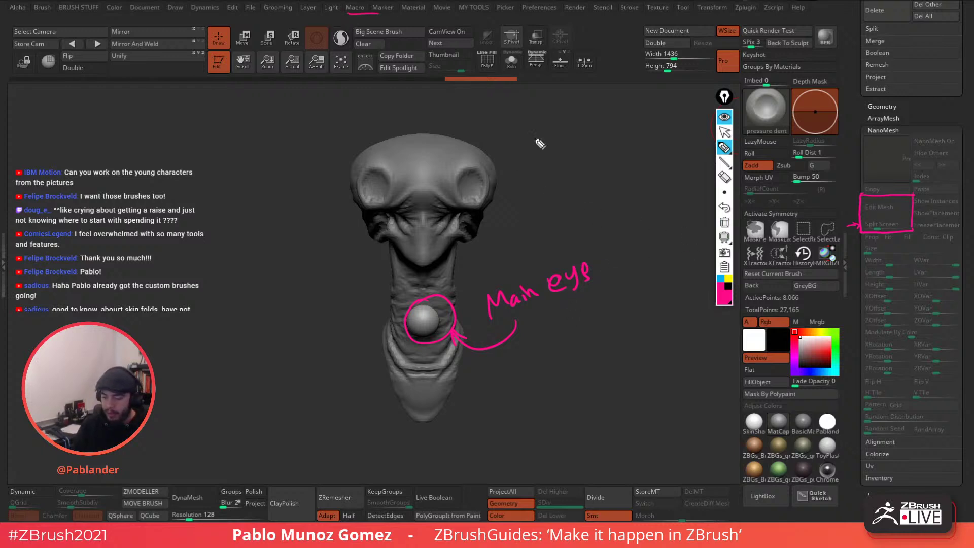
Mark each eye socket with a yellow square and circle, and clear all annotations and leave annotation mode.
click(728, 279)
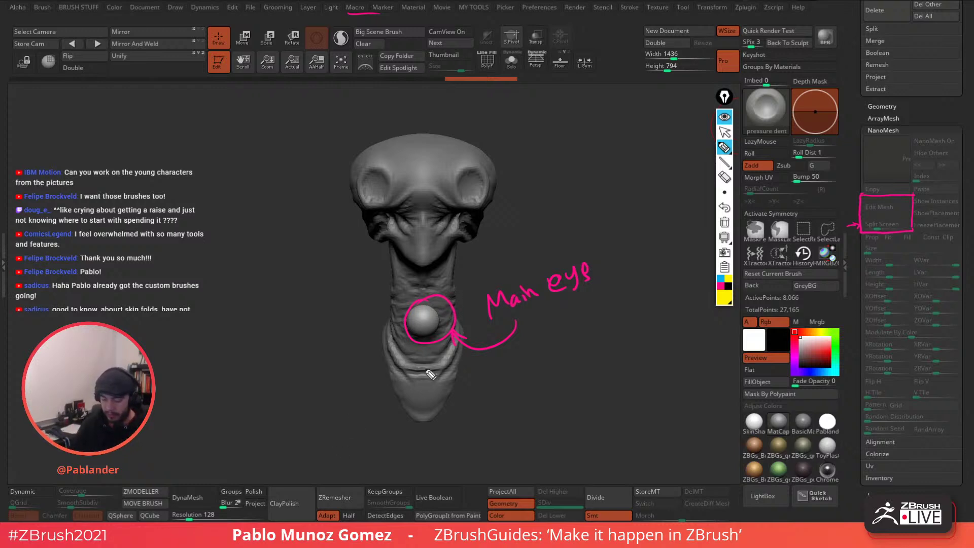
mouse_move(355, 166)
mouse_down()
mouse_move(362, 218)
mouse_move(401, 207)
mouse_move(392, 159)
mouse_move(400, 209)
mouse_up()
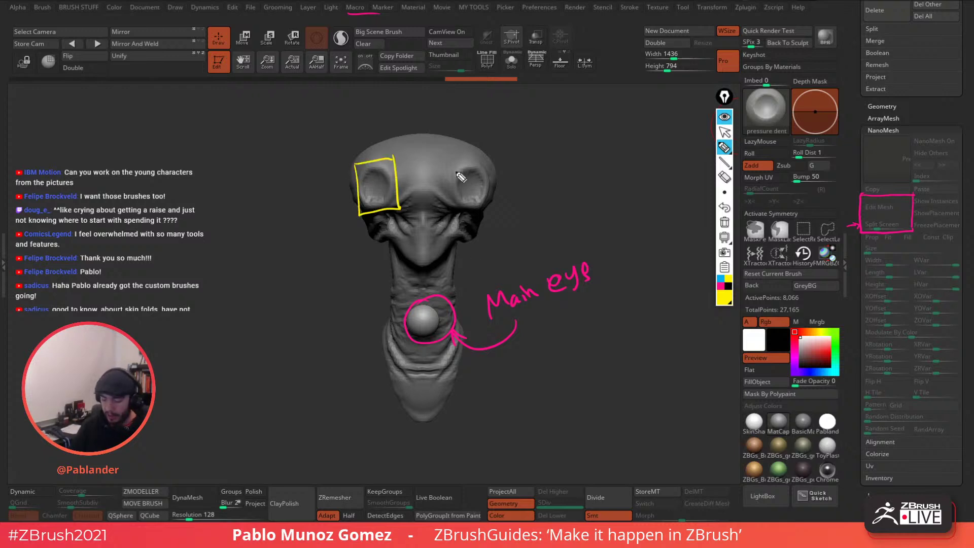
mouse_move(454, 158)
mouse_down()
mouse_move(452, 212)
mouse_move(495, 217)
mouse_up()
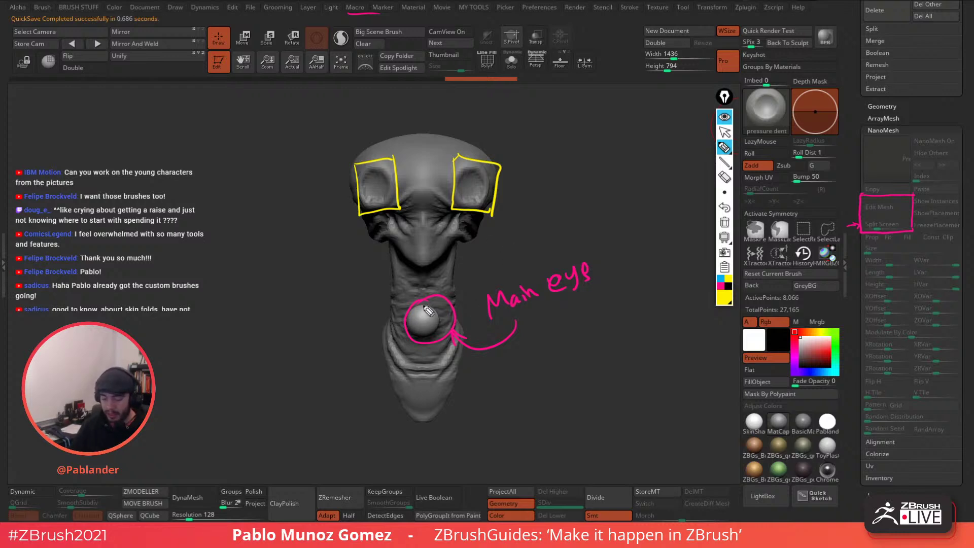
mouse_move(382, 175)
mouse_down()
mouse_move(373, 213)
mouse_move(369, 205)
mouse_up()
mouse_move(473, 194)
mouse_down()
mouse_move(476, 181)
mouse_move(467, 178)
mouse_up()
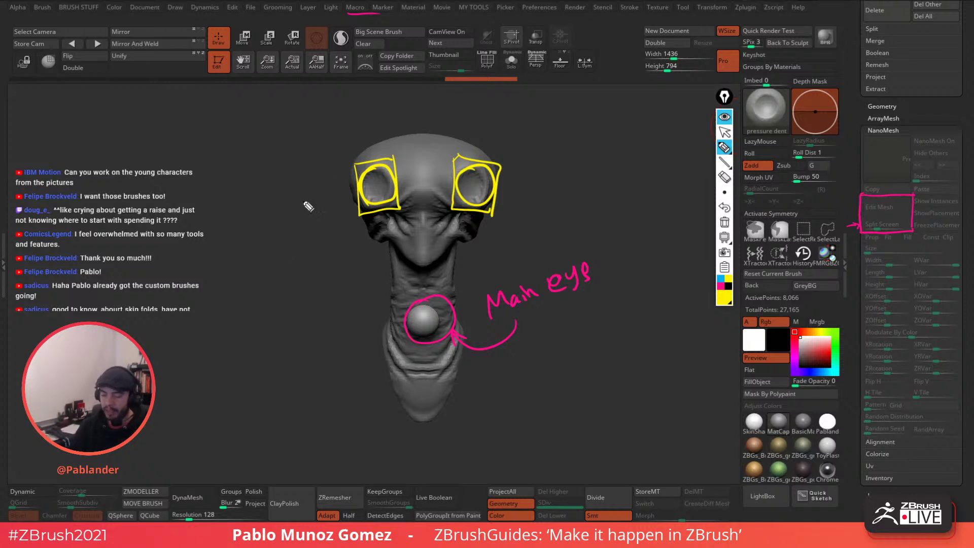
click(724, 222)
click(724, 116)
Move the small sphere from in front of the neck up into the inside of the head and return to Draw mode.
drag(576, 241, 457, 226)
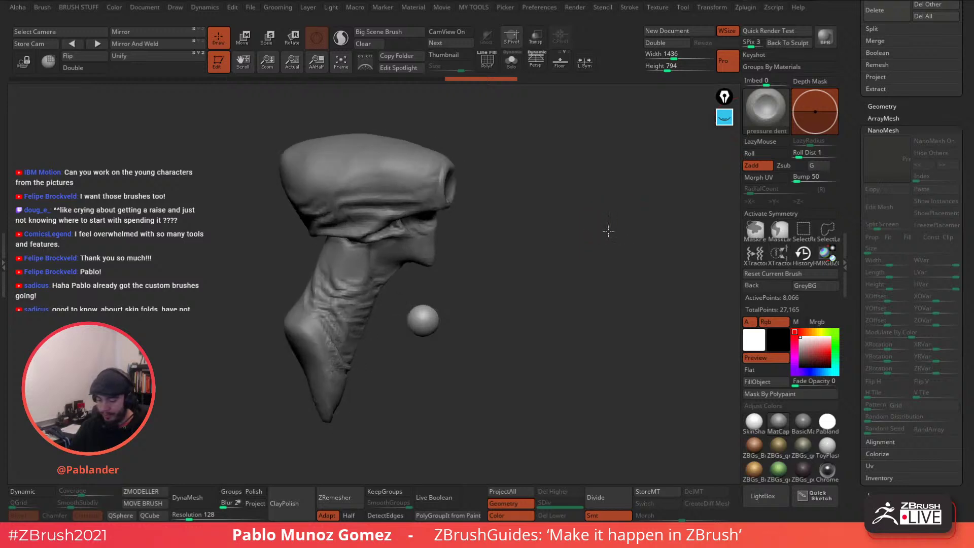
key(w)
drag(462, 359, 408, 266)
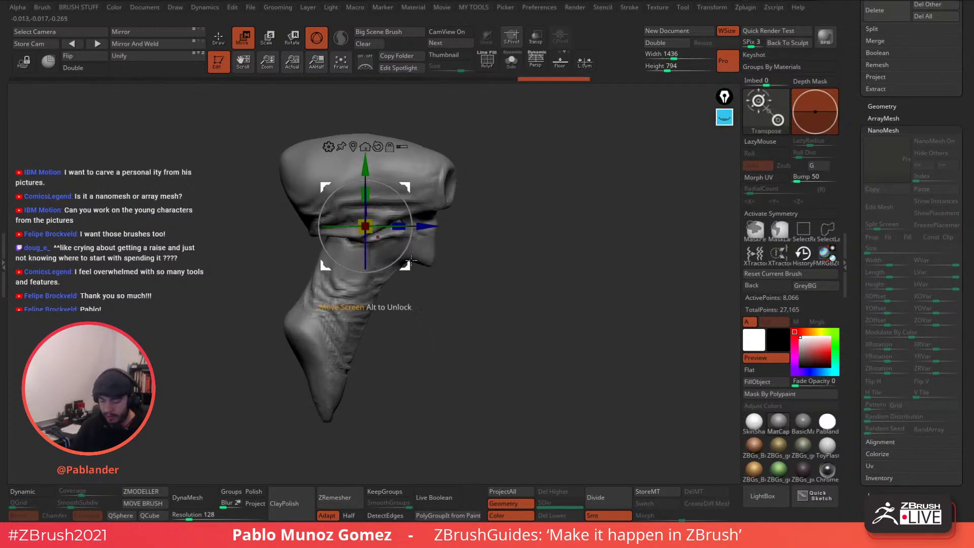
mouse_move(568, 243)
mouse_down()
mouse_move(502, 235)
mouse_move(501, 221)
mouse_move(539, 241)
mouse_up()
key(q)
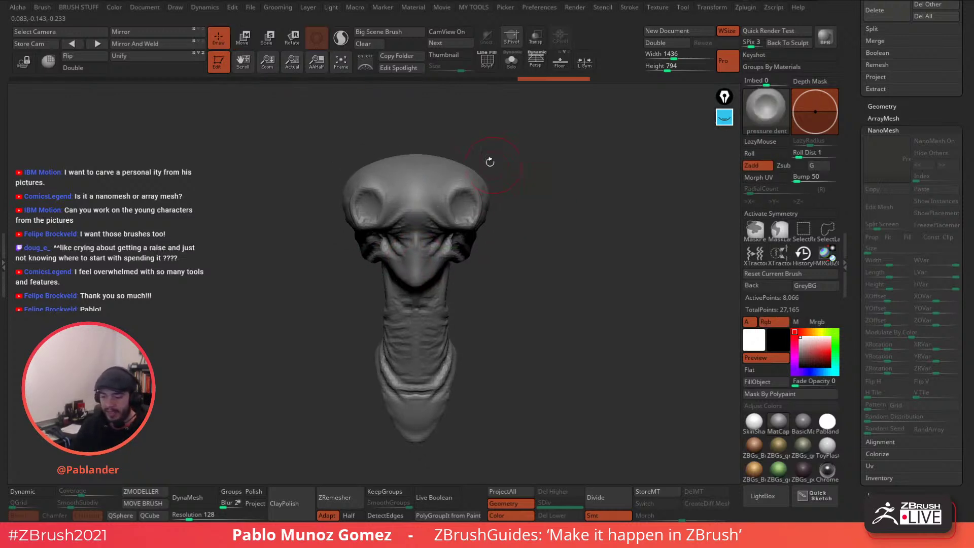
Look through the available macros in the Misc and MyMacros groups.
click(354, 7)
click(386, 57)
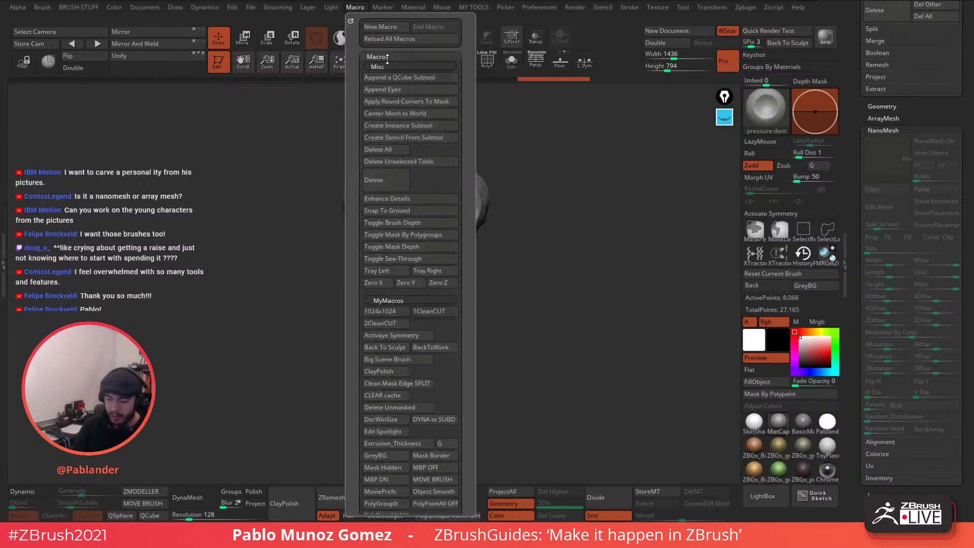
drag(466, 294, 472, 239)
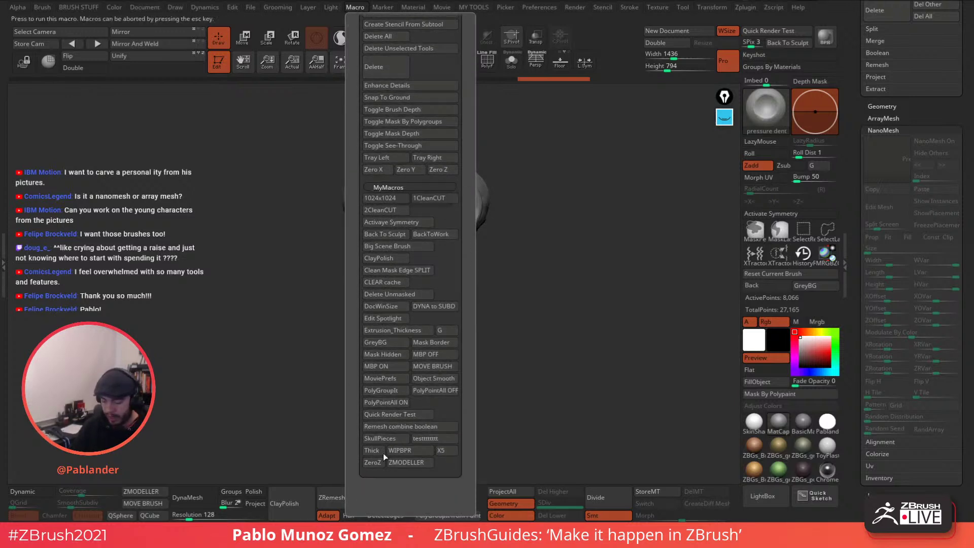
drag(469, 170, 466, 250)
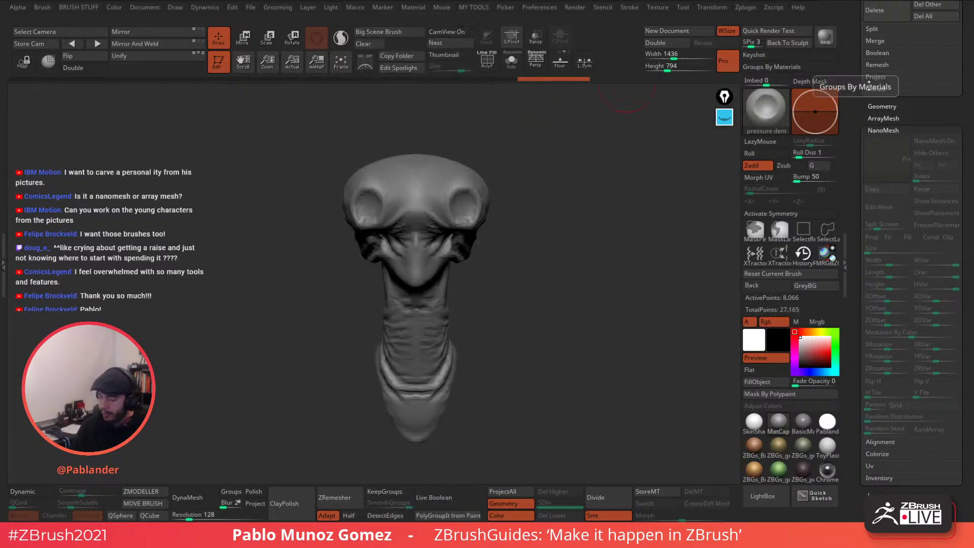
Rename the sphere subtool as eye.
drag(851, 76, 845, 187)
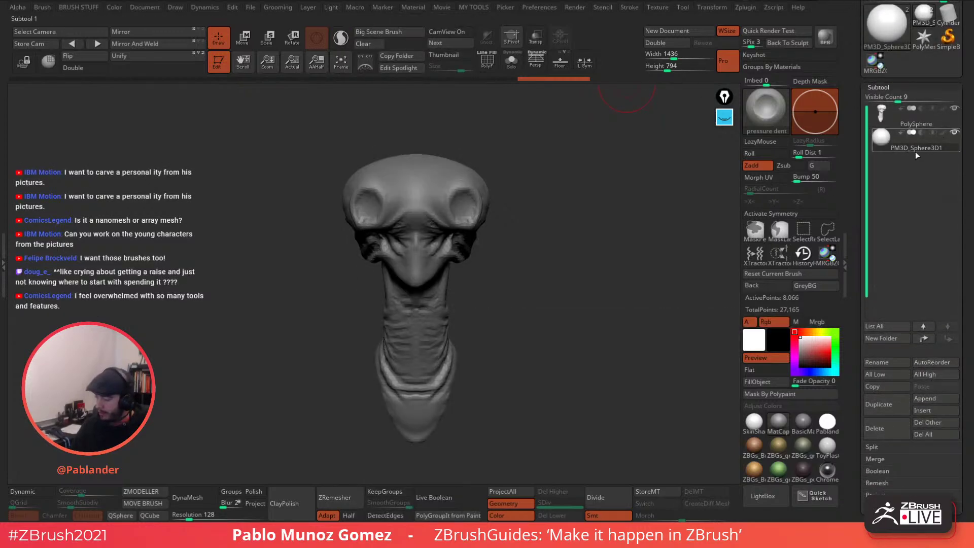
mouse_move(933, 145)
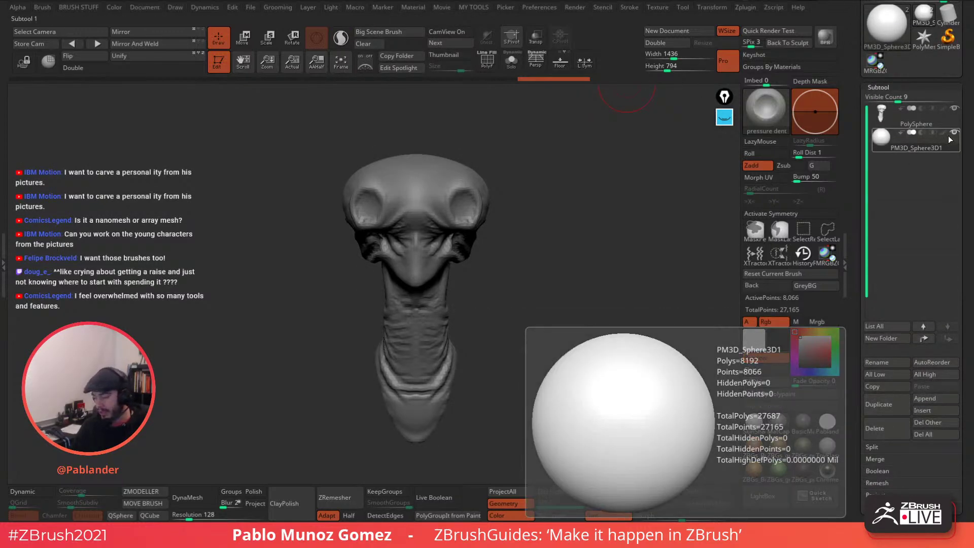
click(887, 361)
text(r)
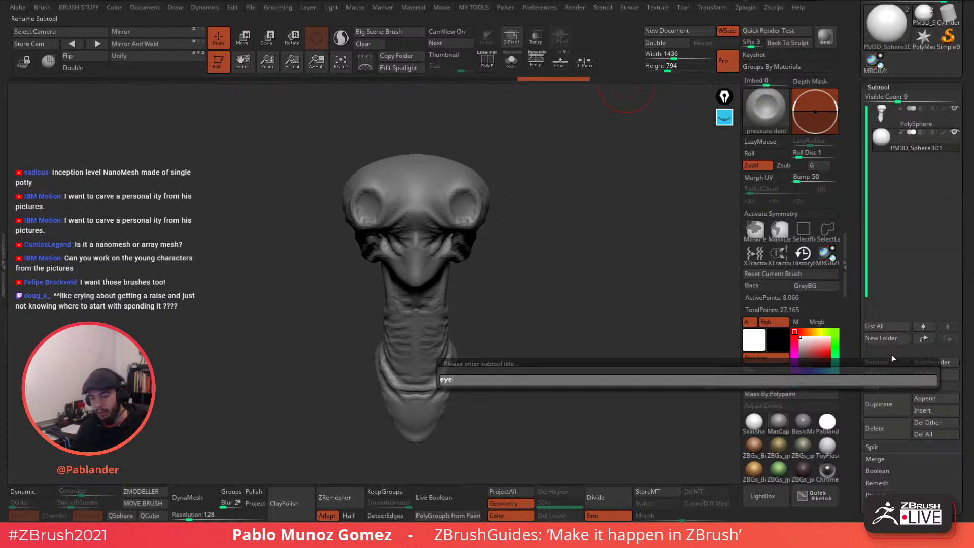
key(Return)
Create an instance subtool from the eye sphere with the Create Instance Subtool macro.
key(1)
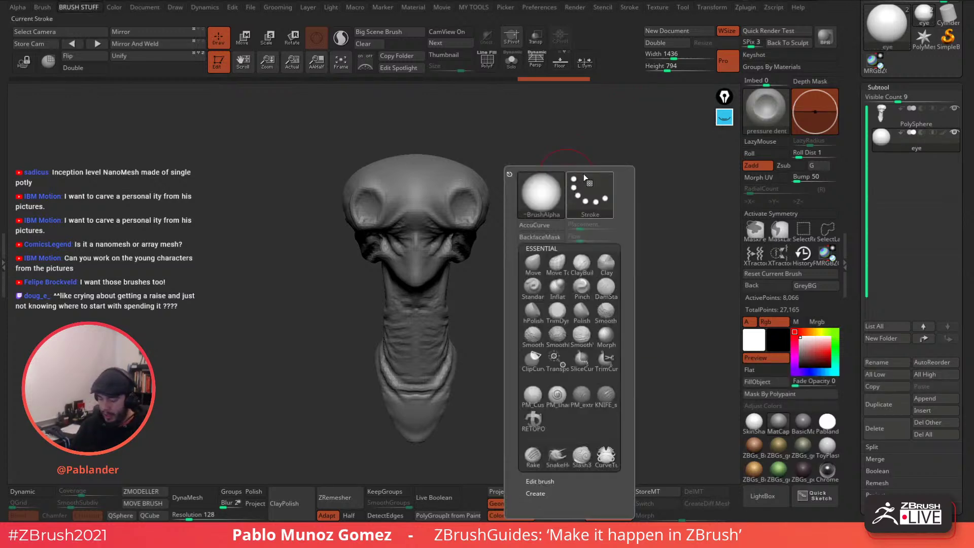
key(2)
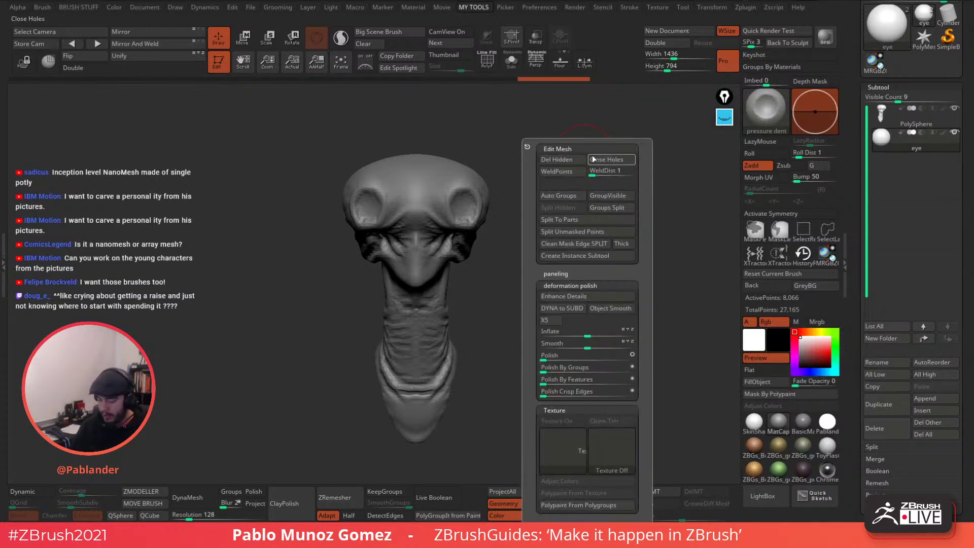
click(604, 255)
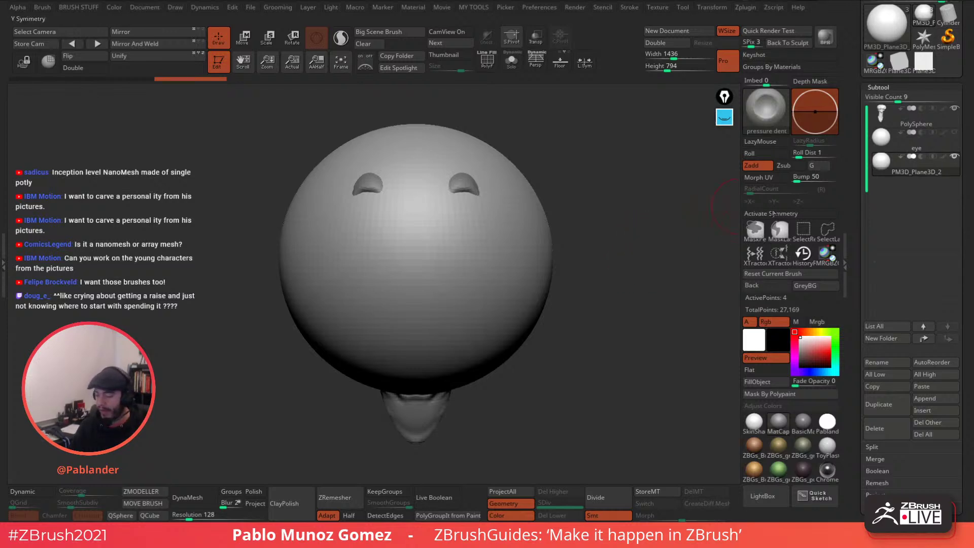
Scale the oversized instanced eye sphere down to a small ball in front of the head.
click(242, 37)
alt+drag(609, 197, 528, 206)
drag(418, 257, 413, 262)
mouse_move(481, 225)
mouse_down()
mouse_move(584, 218)
mouse_move(587, 193)
mouse_move(564, 190)
mouse_up()
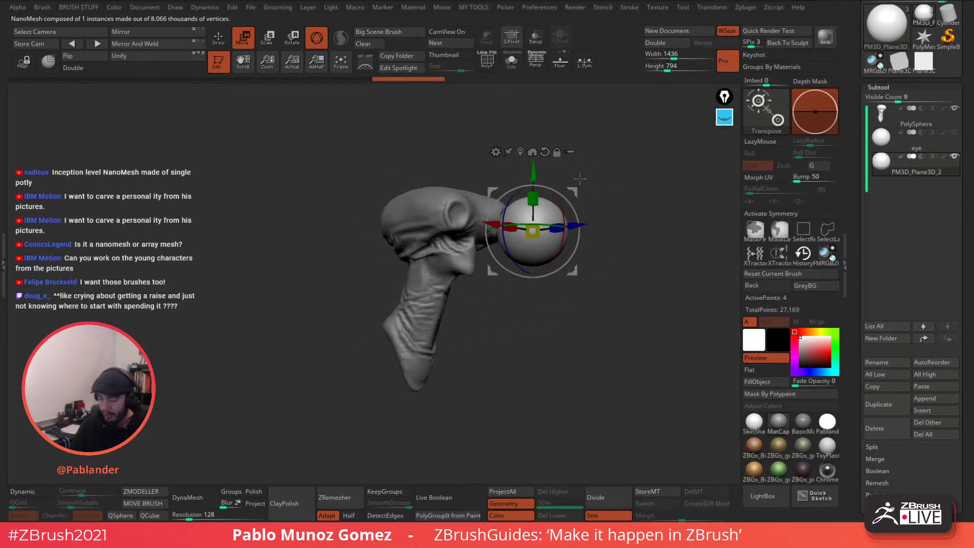
drag(532, 234, 539, 175)
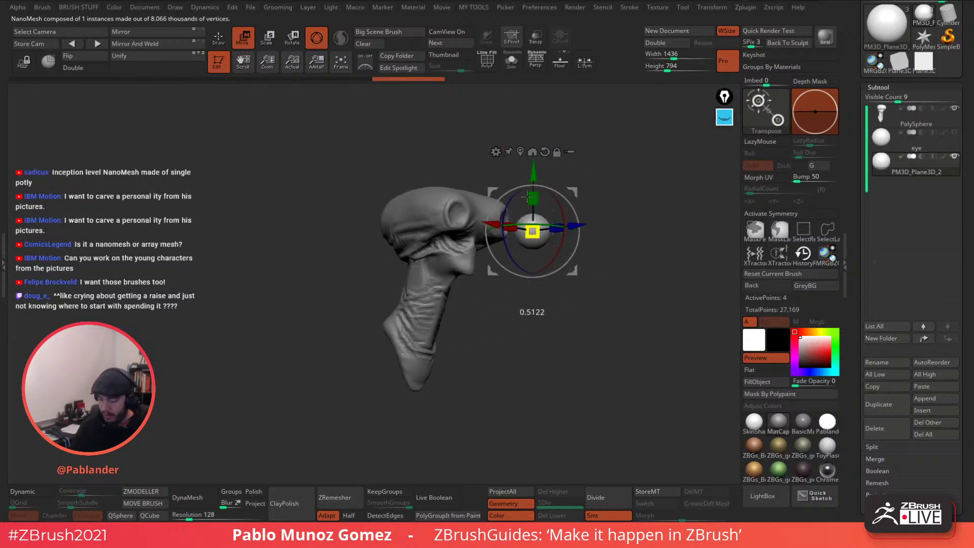
Place the instanced eye in the socket on the viewer's left side of the head and adjust its size.
shift+drag(627, 175, 501, 183)
drag(569, 153, 591, 179)
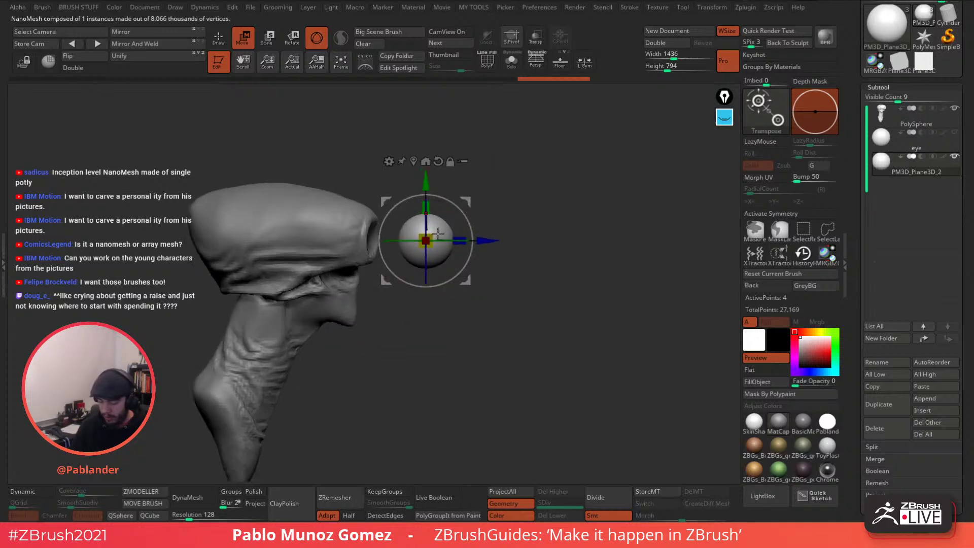
drag(426, 238, 404, 198)
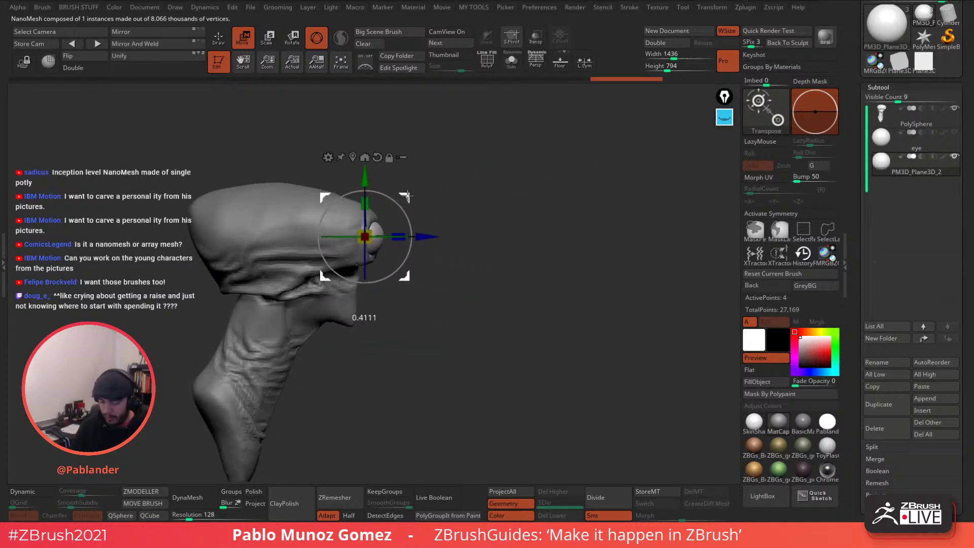
drag(507, 132, 550, 122)
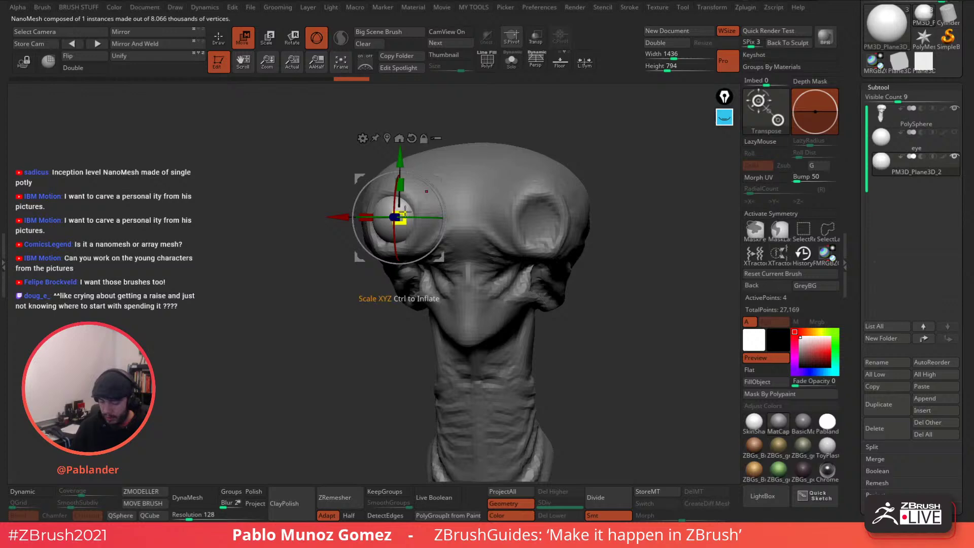
drag(400, 218, 397, 231)
Refine the instanced eye's depth and alignment until it fills the socket, and return to Draw mode.
drag(545, 125, 507, 162)
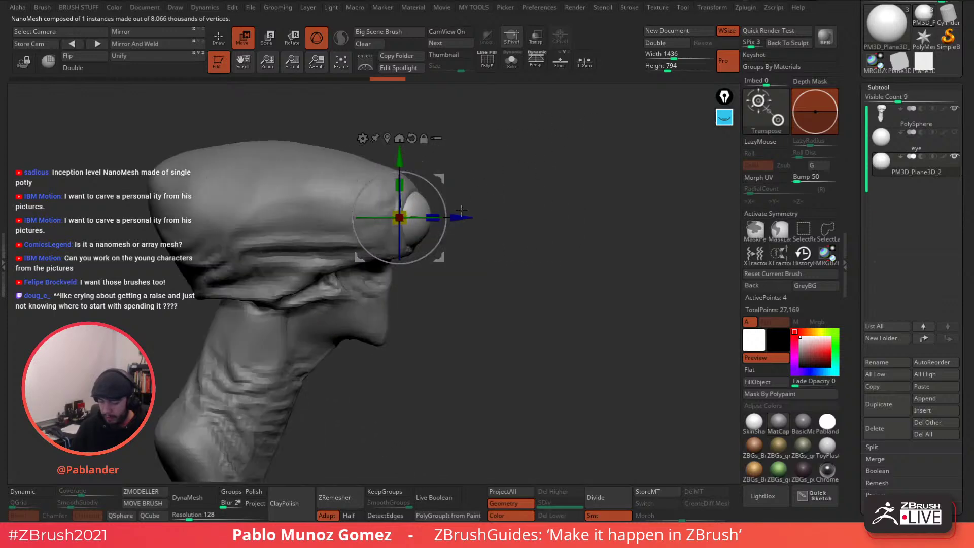
drag(460, 218, 450, 218)
shift+drag(554, 171, 500, 170)
drag(434, 177, 435, 177)
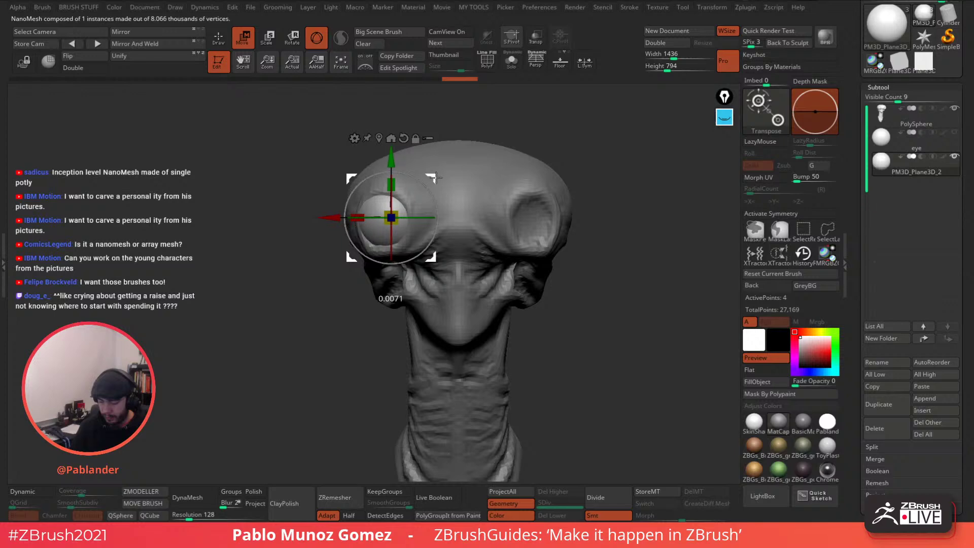
drag(425, 217, 471, 208)
drag(579, 219, 607, 214)
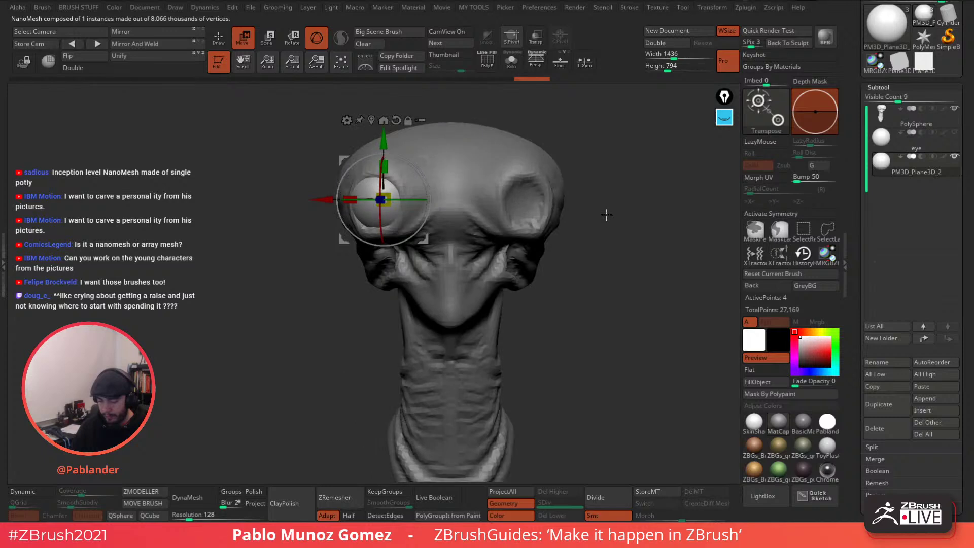
drag(419, 200, 406, 201)
alt+drag(609, 233, 598, 230)
key(q)
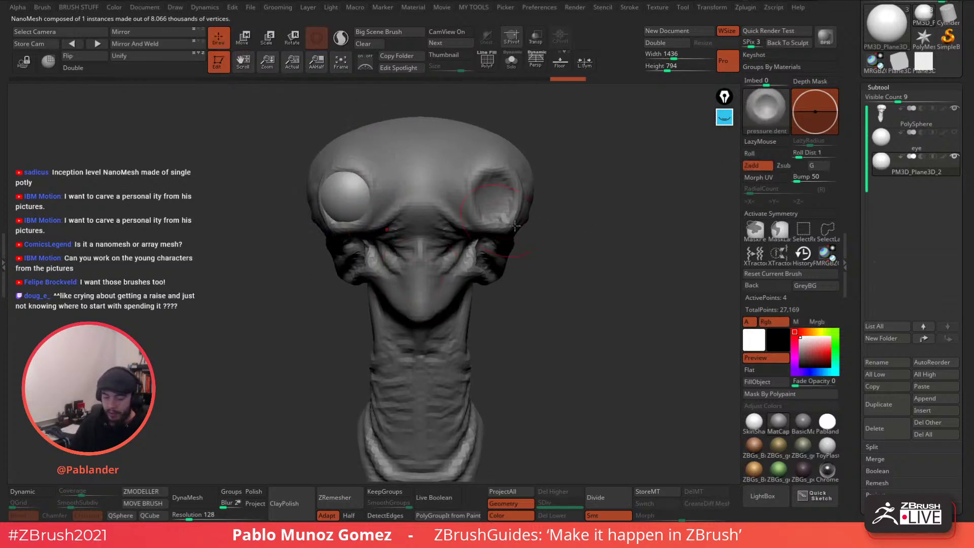
Display the NanoMesh placement plane of the instanced eye, isolated with Solo and with its polyframe shown.
mouse_move(604, 299)
alt+mouse_down()
mouse_move(594, 261)
mouse_move(549, 226)
alt+mouse_up()
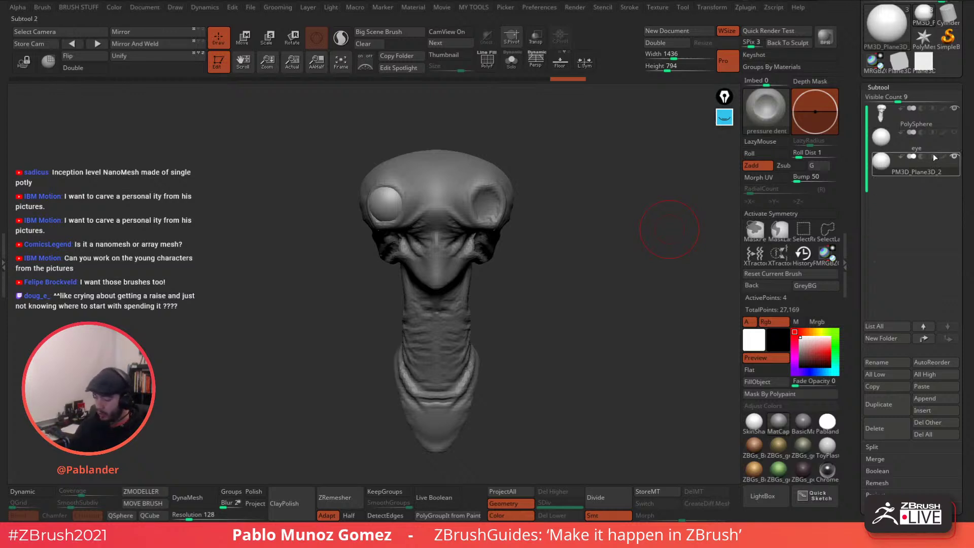
scroll(872, 238, down, 10)
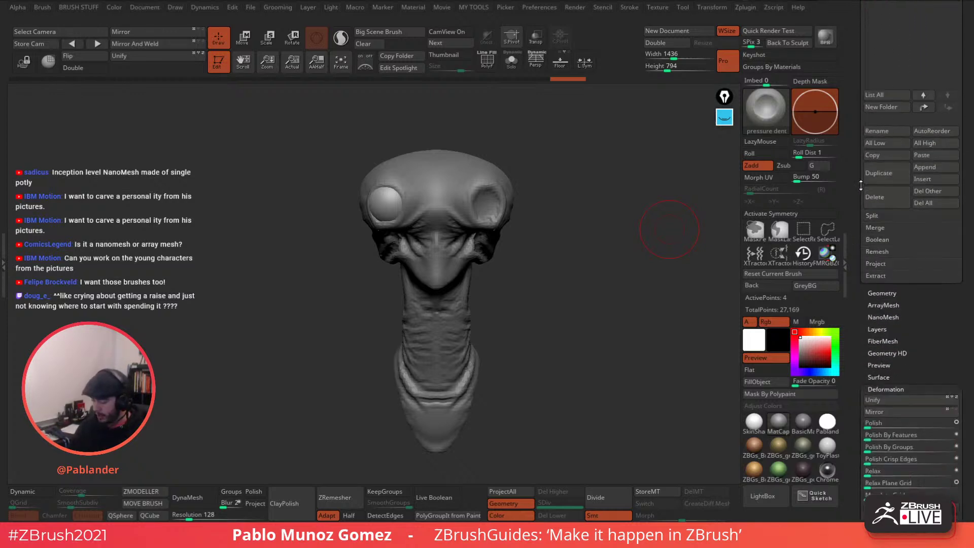
click(901, 116)
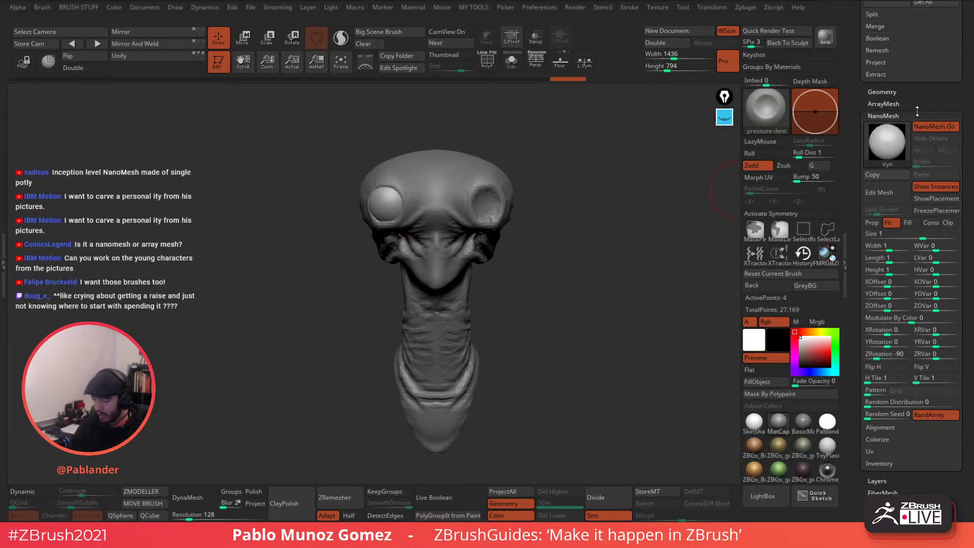
click(944, 199)
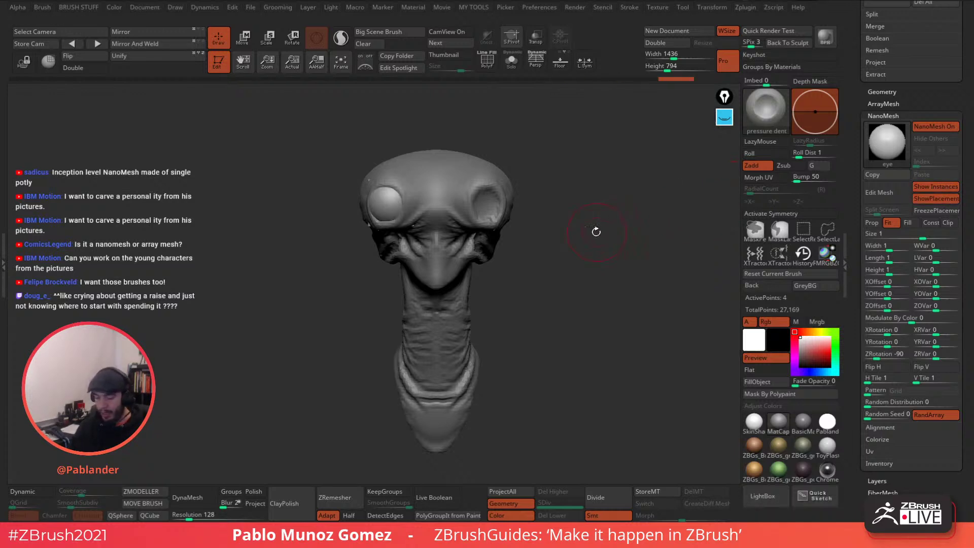
click(511, 60)
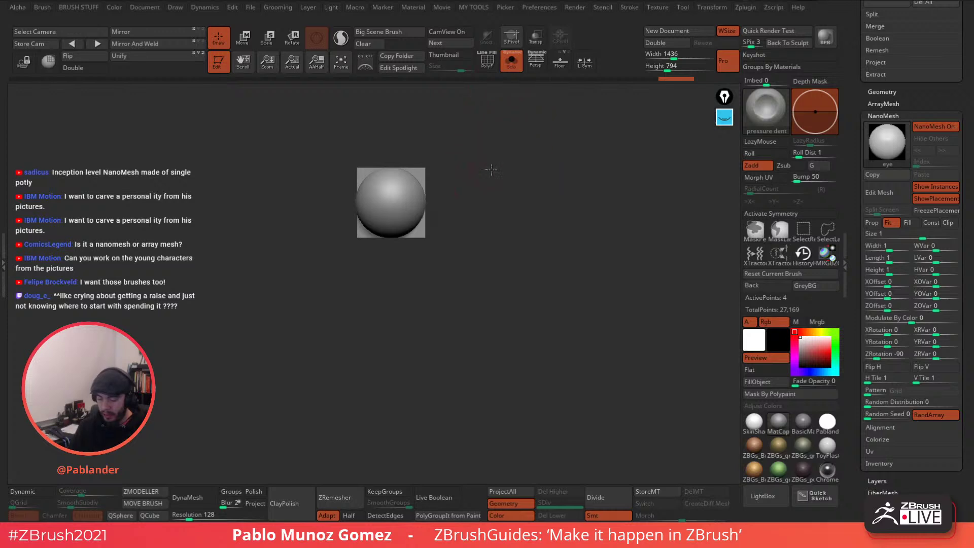
drag(537, 163, 472, 207)
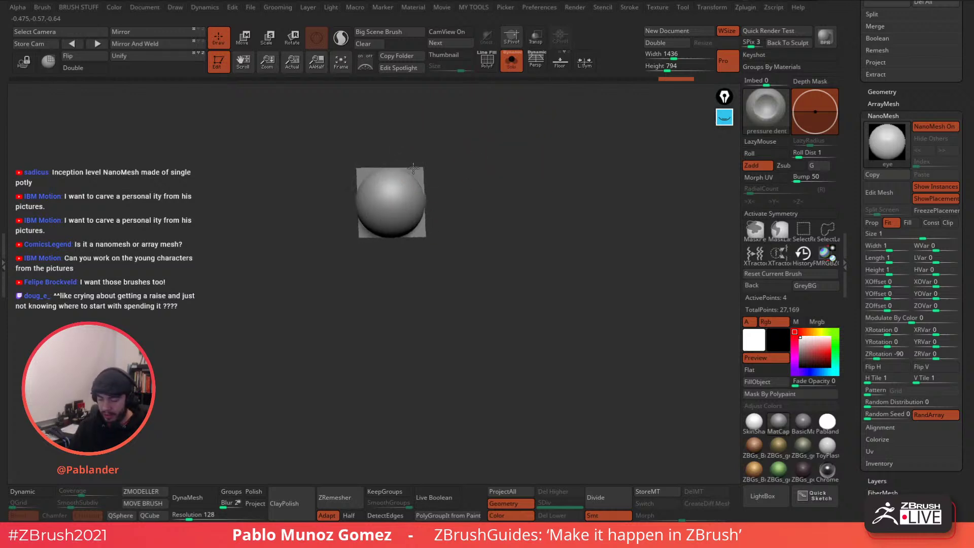
click(488, 69)
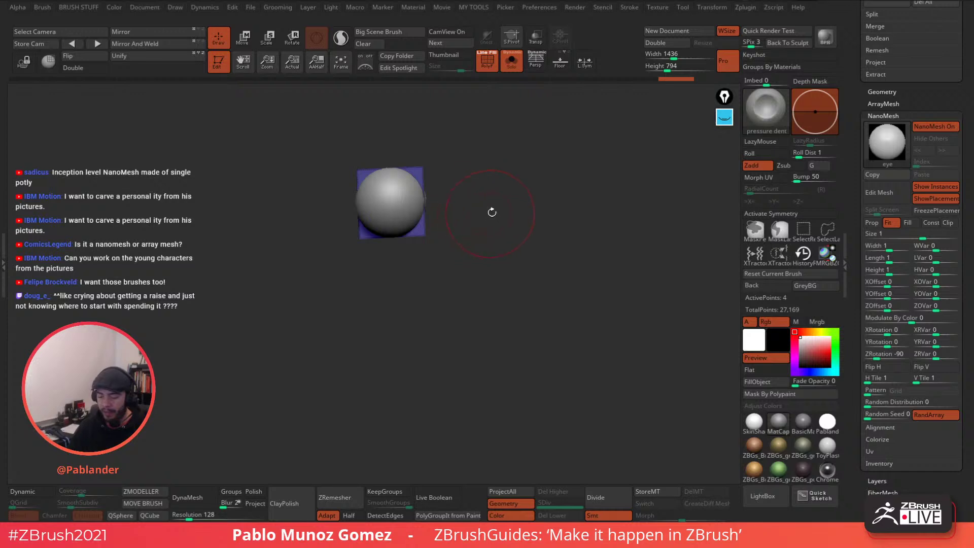
Mirror and weld the instanced eye's plane to fill the opposite socket, and bring back the full head with placement hidden.
click(146, 45)
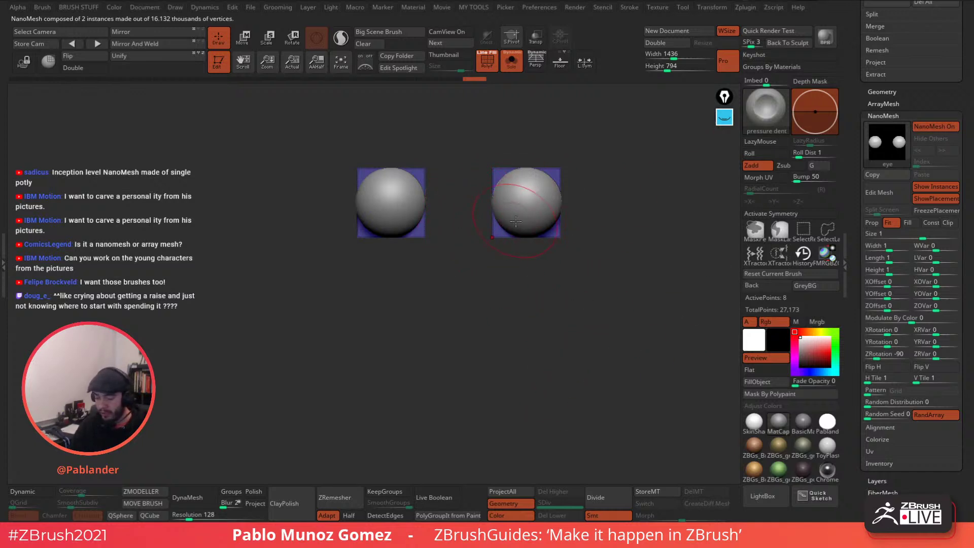
alt+drag(598, 185, 541, 206)
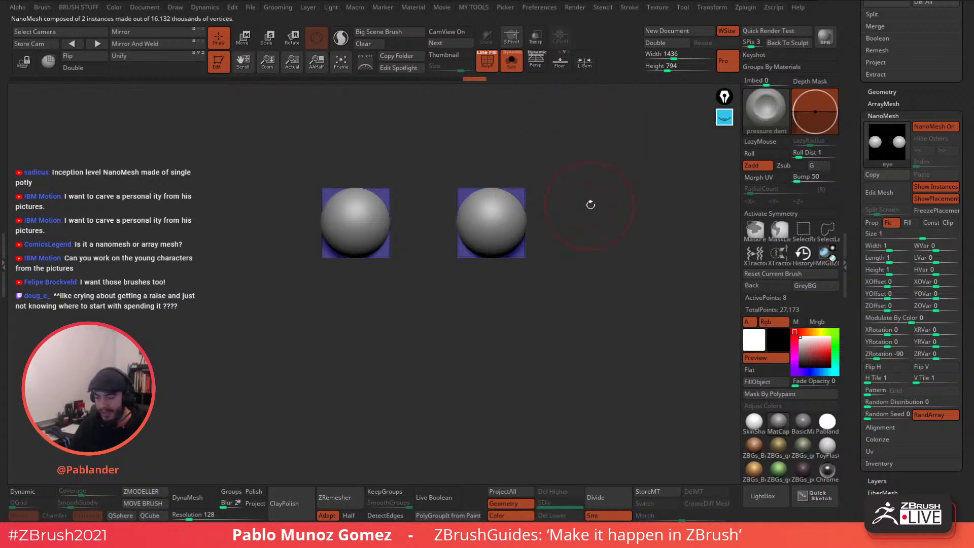
click(511, 60)
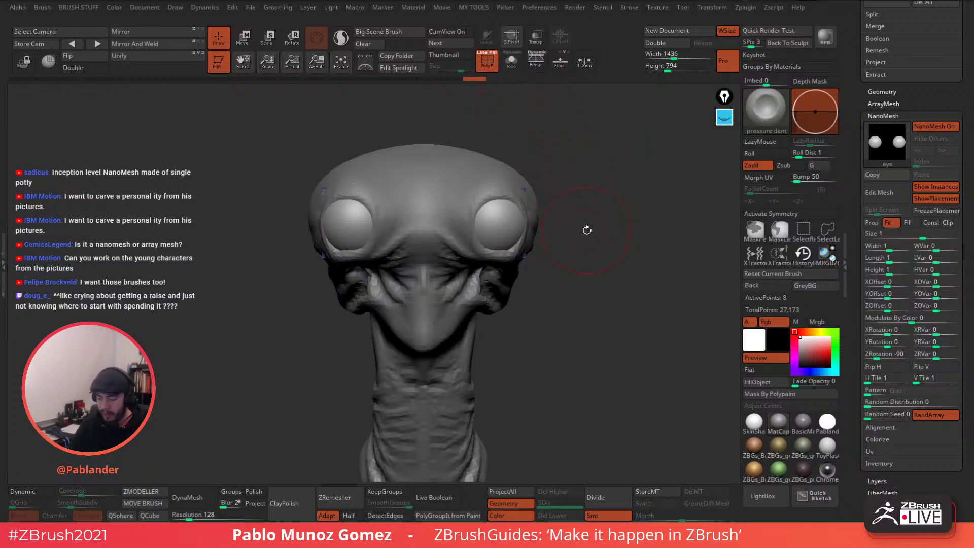
click(934, 200)
drag(588, 298, 606, 250)
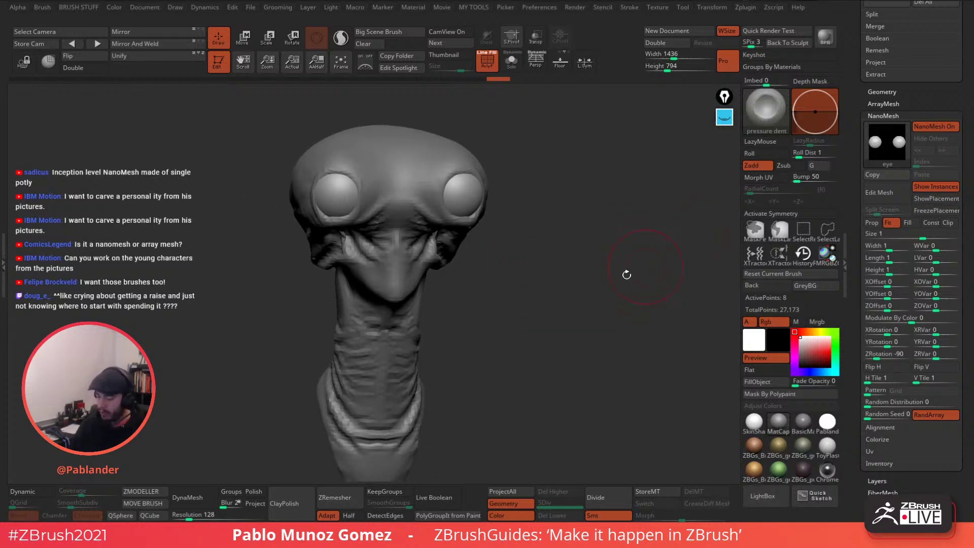
drag(535, 191, 525, 205)
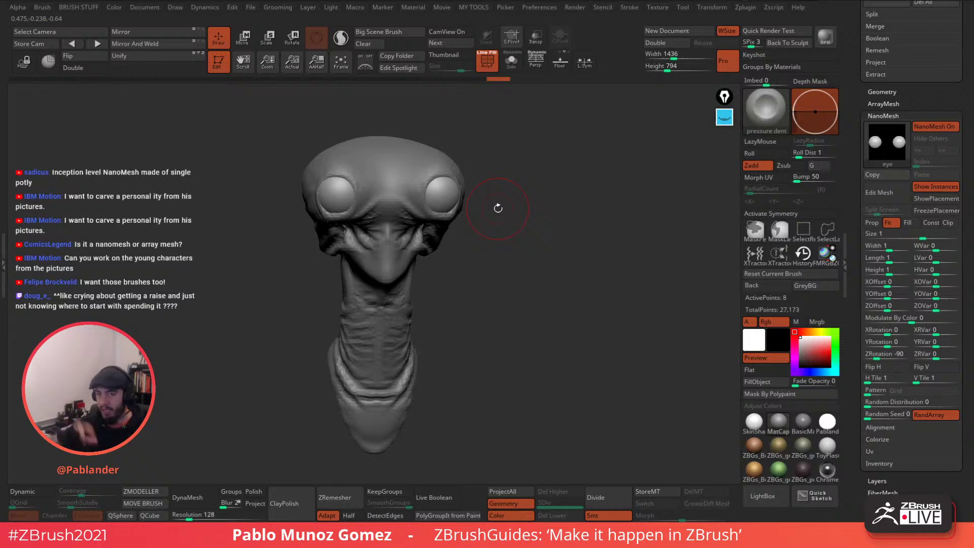
Open the instanced eye's source mesh for NanoMesh editing, try Split Screen modes 0 and 2, settle on mode 1 and hide the polyframe.
click(889, 193)
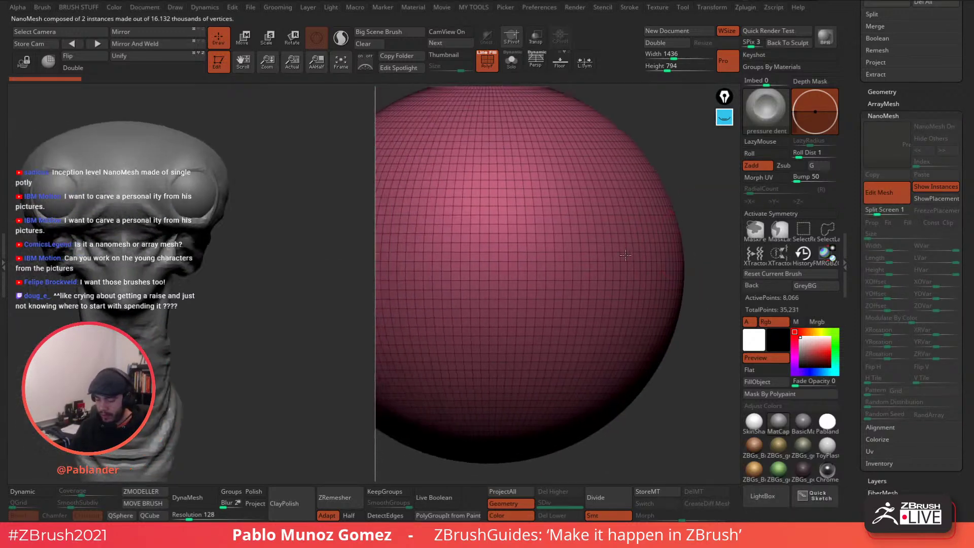
ctrl+right_drag(626, 255, 634, 211)
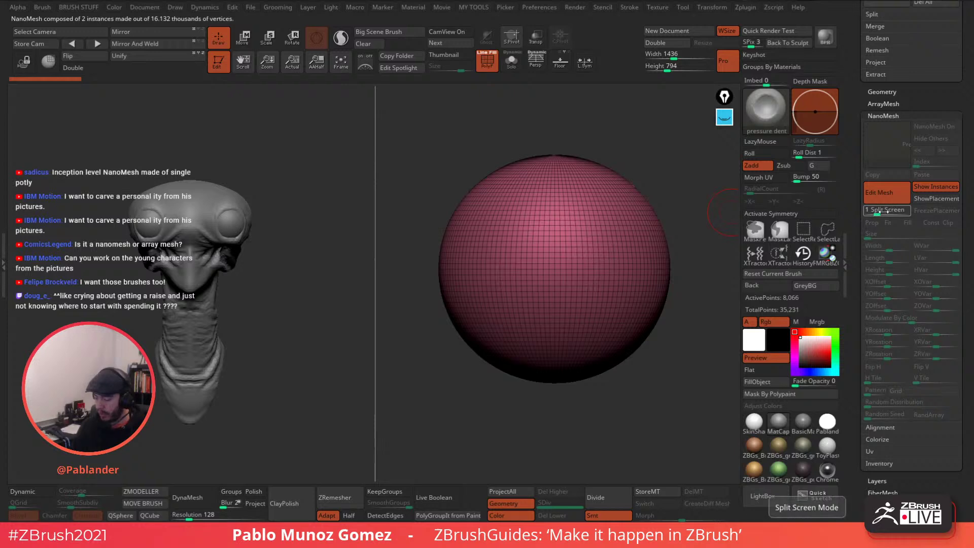
click(877, 213)
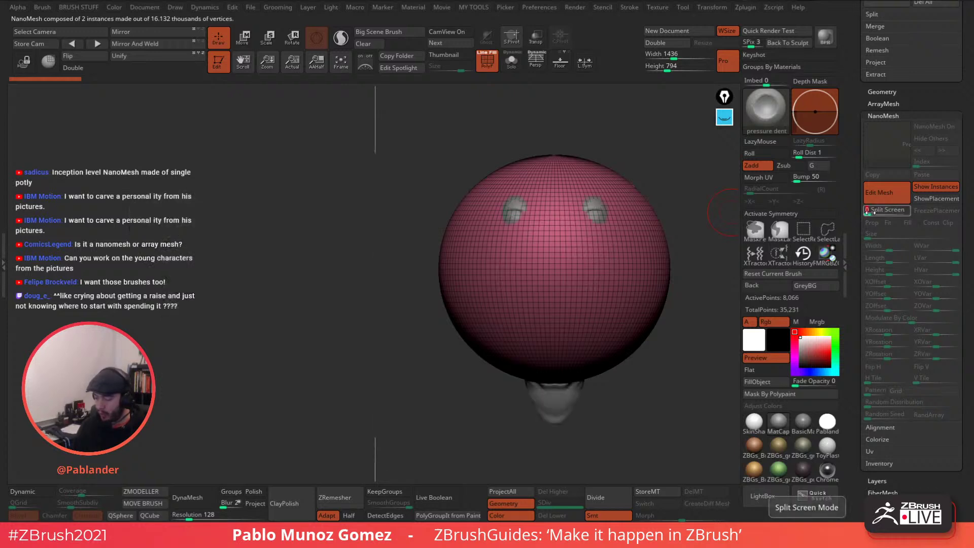
click(878, 213)
click(880, 213)
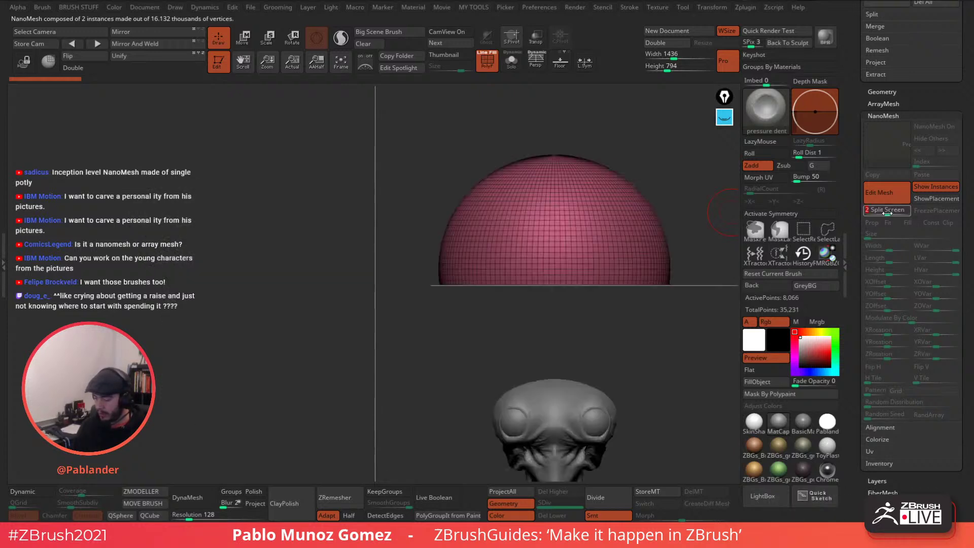
click(878, 214)
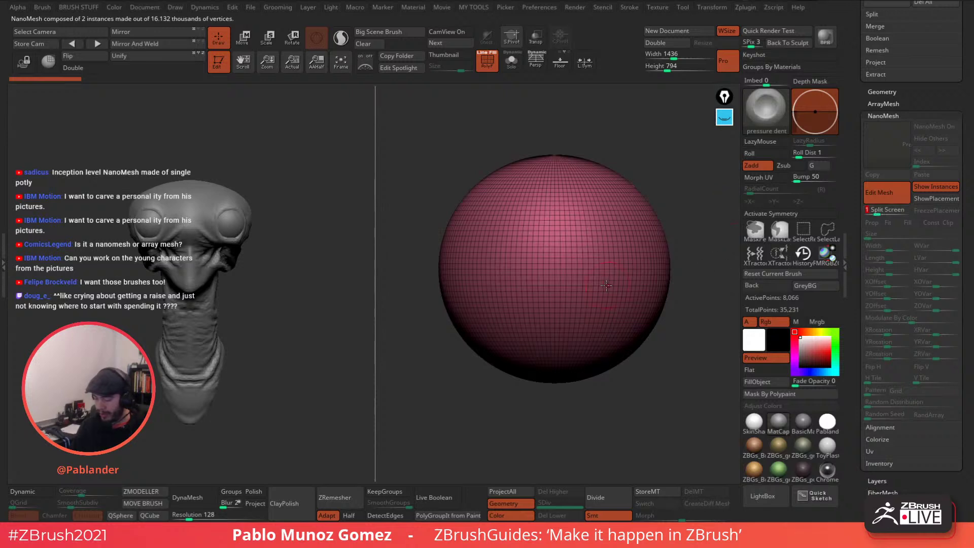
alt+right_drag(603, 256, 511, 295)
click(486, 62)
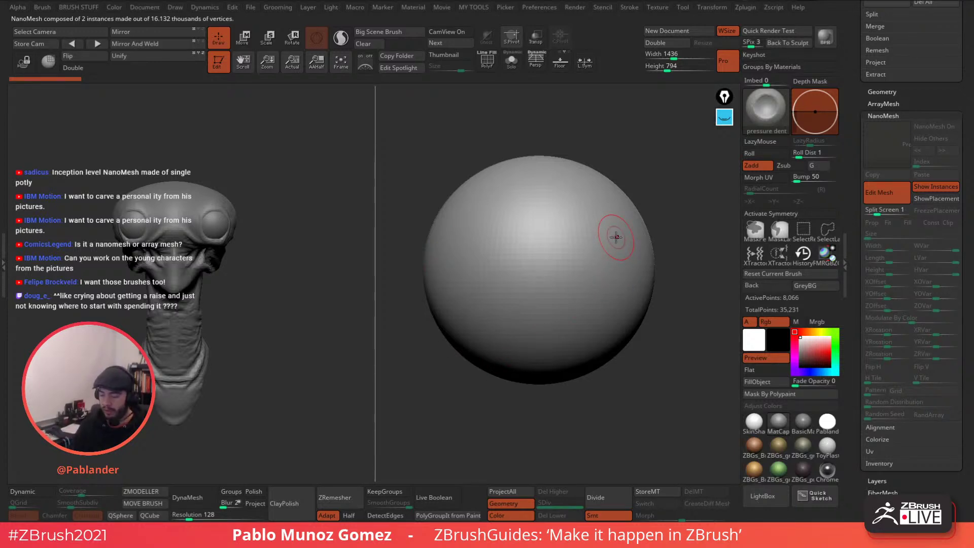
Annotate in magenta: circle the middle of the head, label it "original" and draw an arrow towards the large sphere.
click(724, 116)
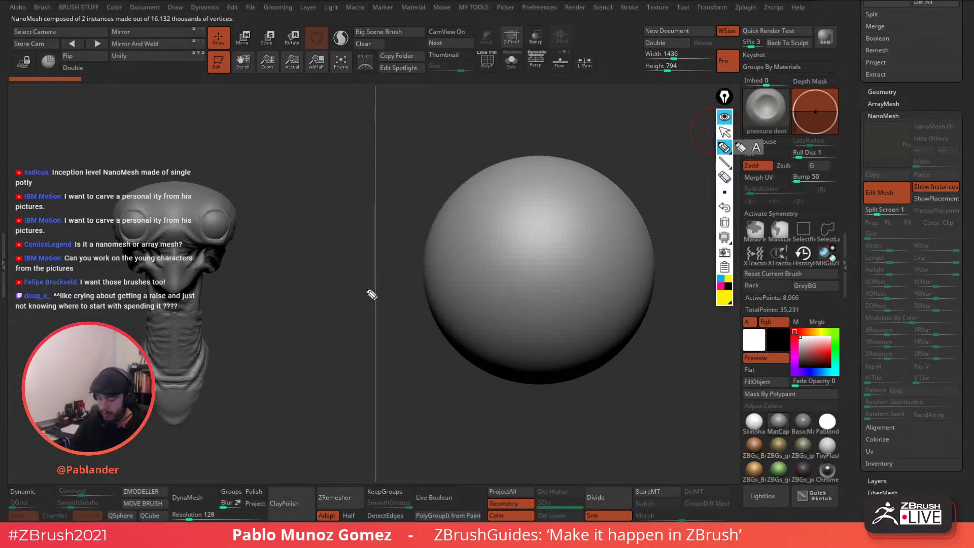
click(720, 286)
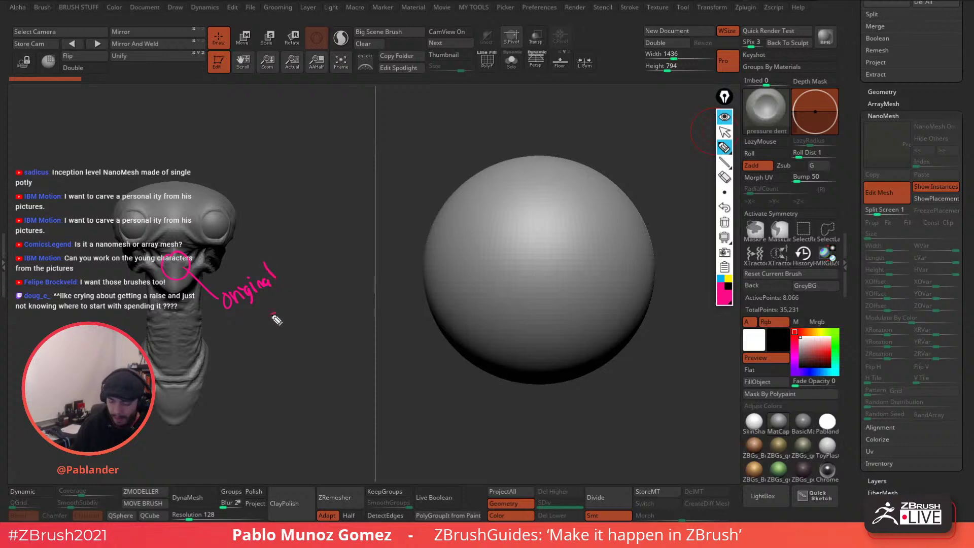
drag(273, 315, 401, 307)
Circle both instanced eyes on the head in blue.
click(724, 282)
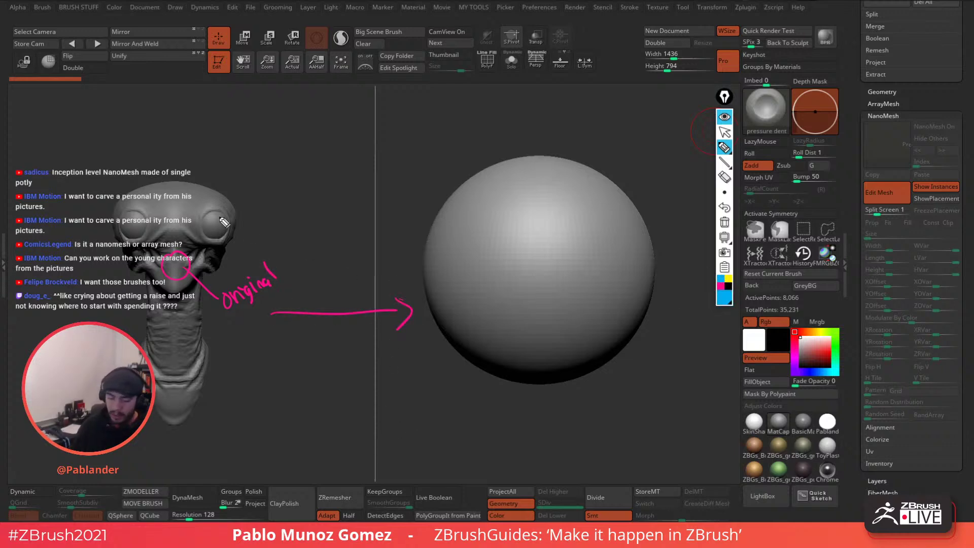
drag(201, 231, 208, 210)
drag(136, 208, 133, 207)
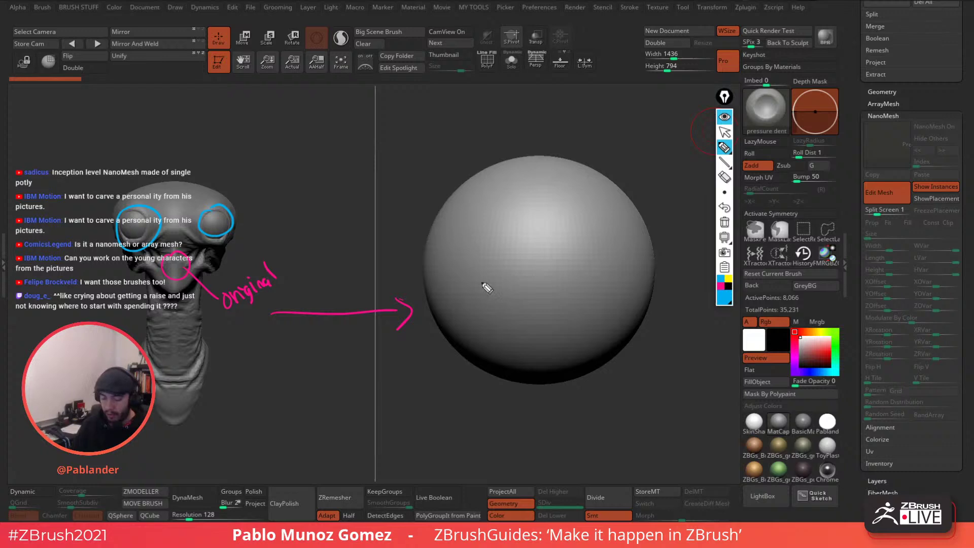
Clear the on-screen annotations and leave the annotation pen mode.
click(725, 222)
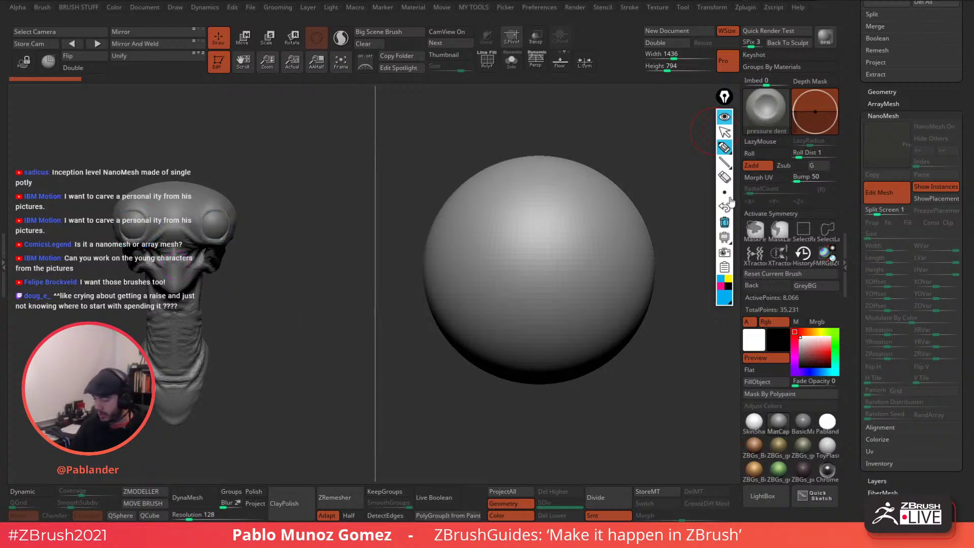
click(724, 131)
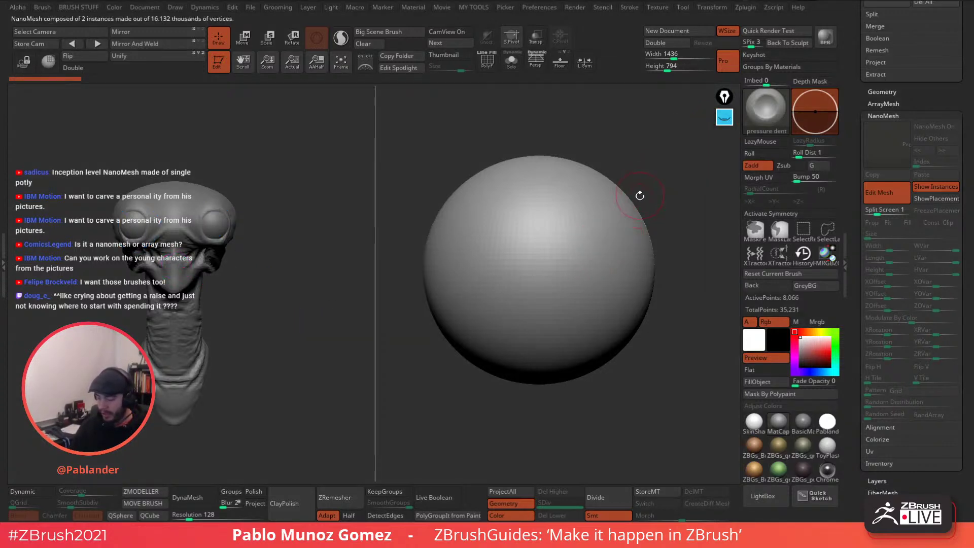
Convert the eye sphere to a DynaMesh at resolution 128 and carve diagonal creases across it with the DamStandard brush.
key(space)
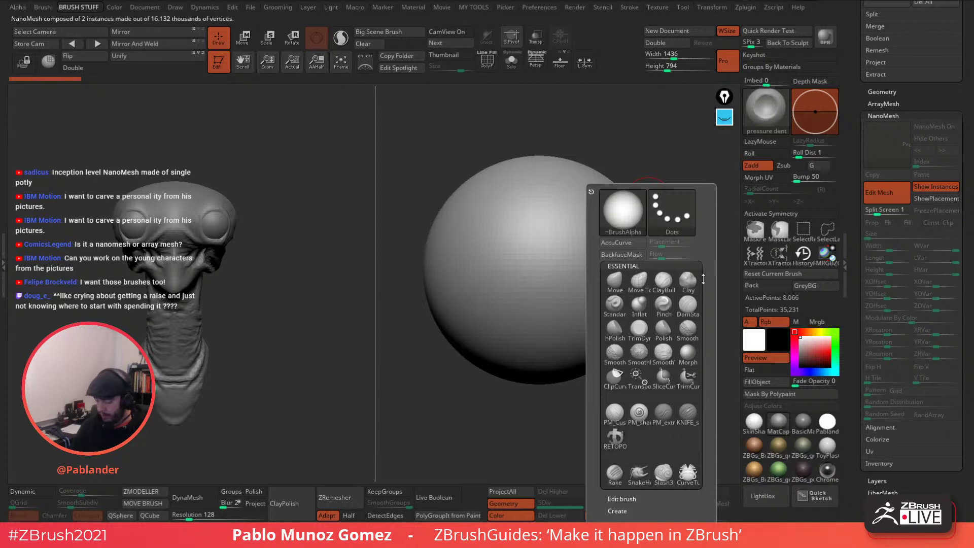
click(688, 305)
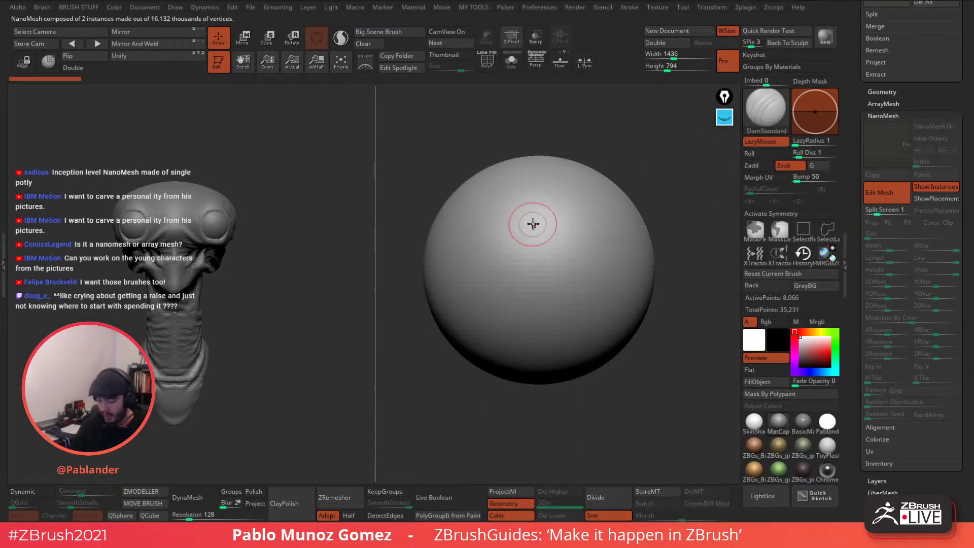
click(189, 497)
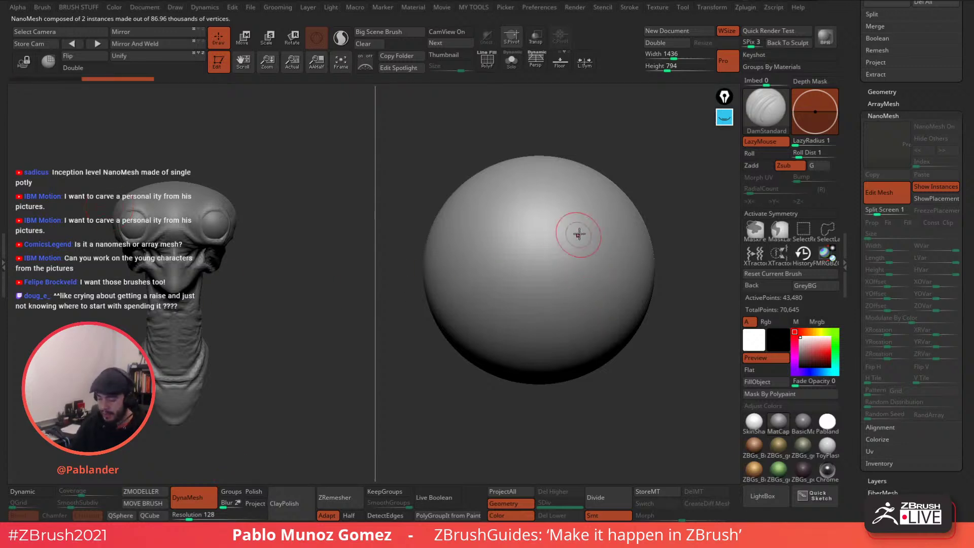
mouse_move(606, 230)
mouse_down()
mouse_move(456, 304)
mouse_move(589, 260)
mouse_move(518, 285)
mouse_move(531, 273)
mouse_up()
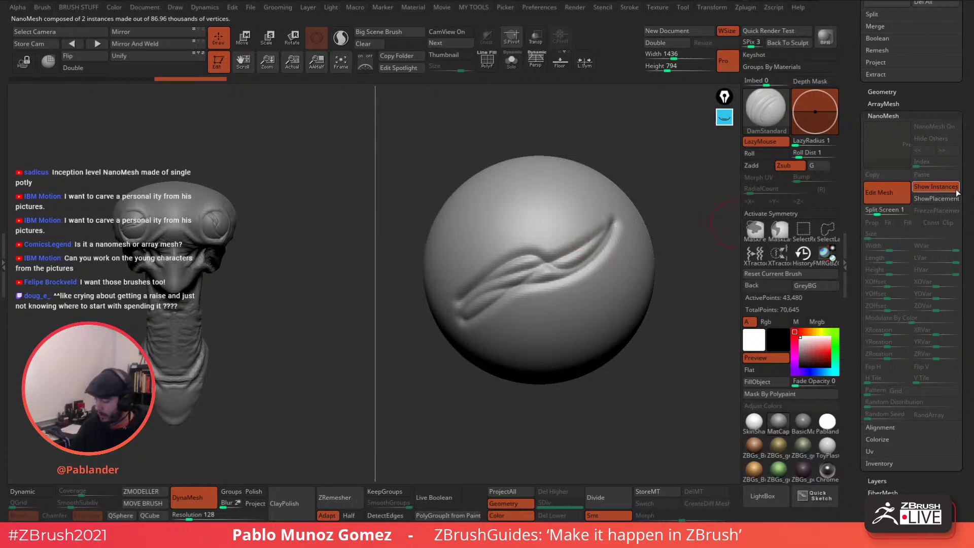
Leave NanoMesh mesh editing for the full head view and set the eye NanoMesh's ZRotation to 0.
click(889, 192)
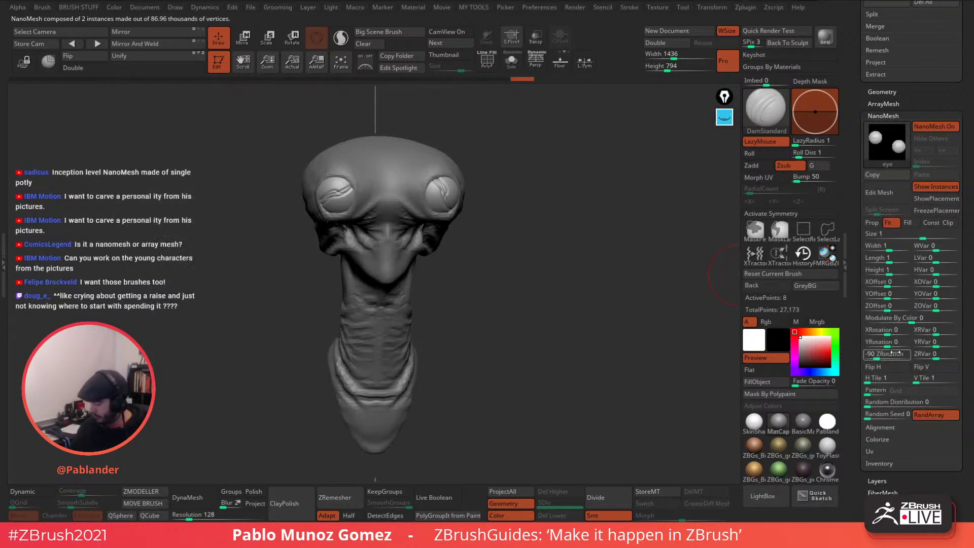
mouse_move(884, 357)
mouse_down()
mouse_move(893, 357)
mouse_move(883, 354)
mouse_up()
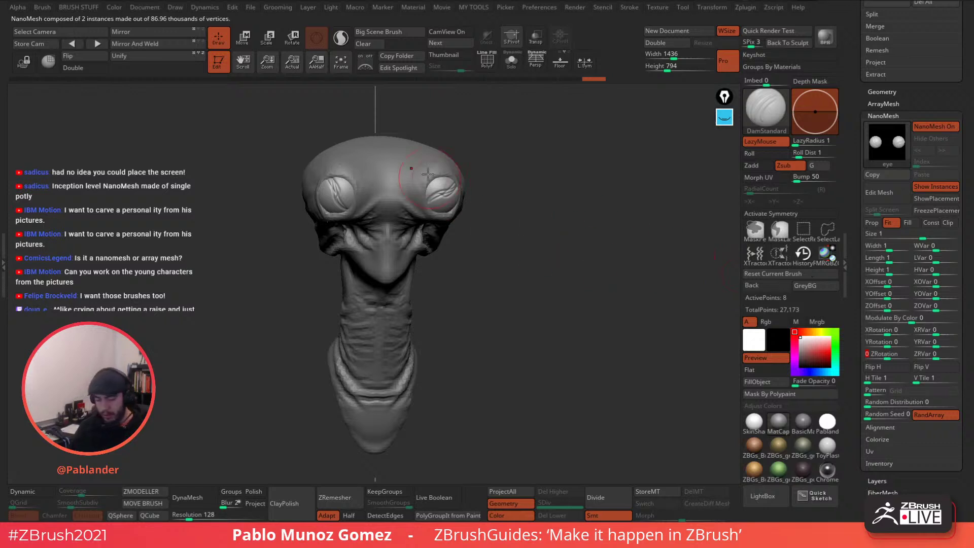
mouse_move(485, 147)
mouse_down()
mouse_move(501, 148)
mouse_move(504, 161)
mouse_up()
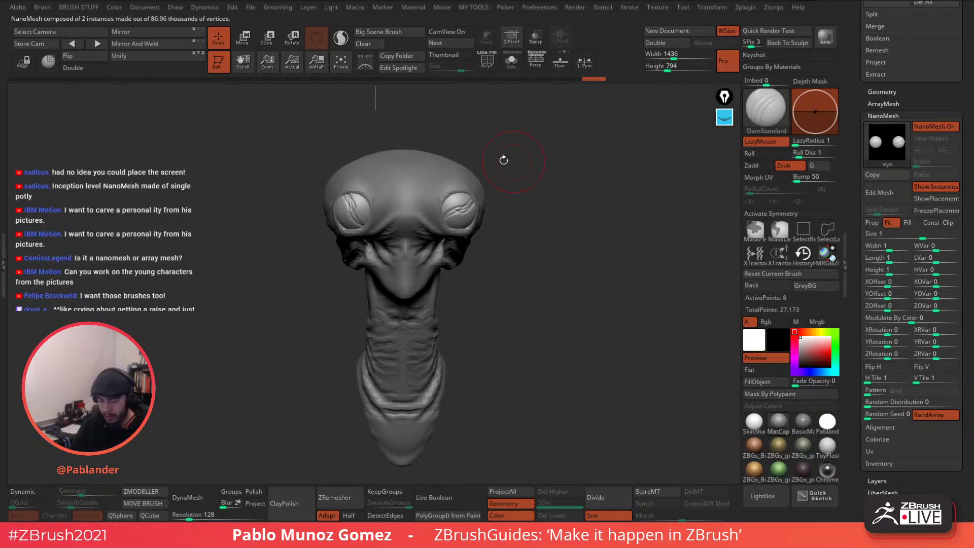
Mask the right-hand eye, isolate the eyes and rotate only the left-hand instance with the gizmo, before showing the full head again.
click(244, 37)
ctrl+drag(537, 122, 417, 277)
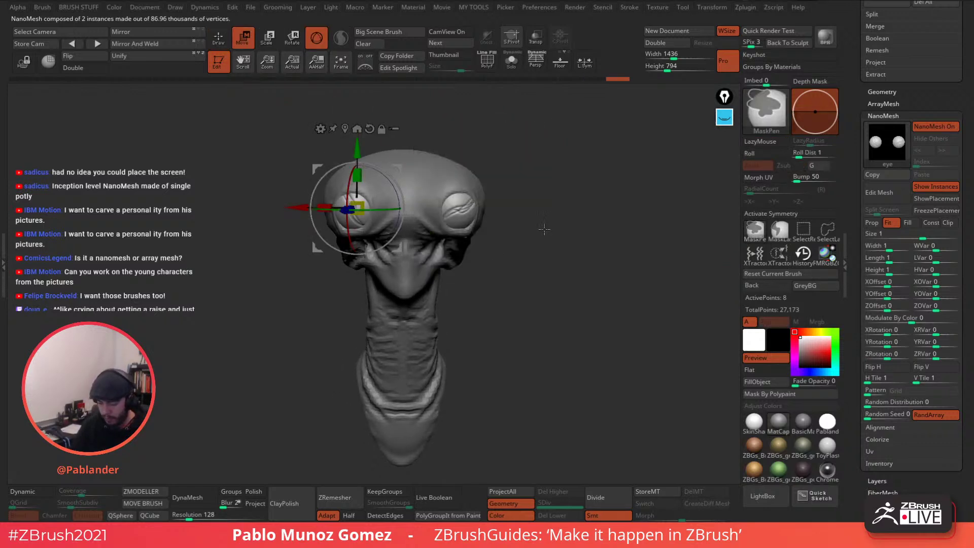
click(512, 62)
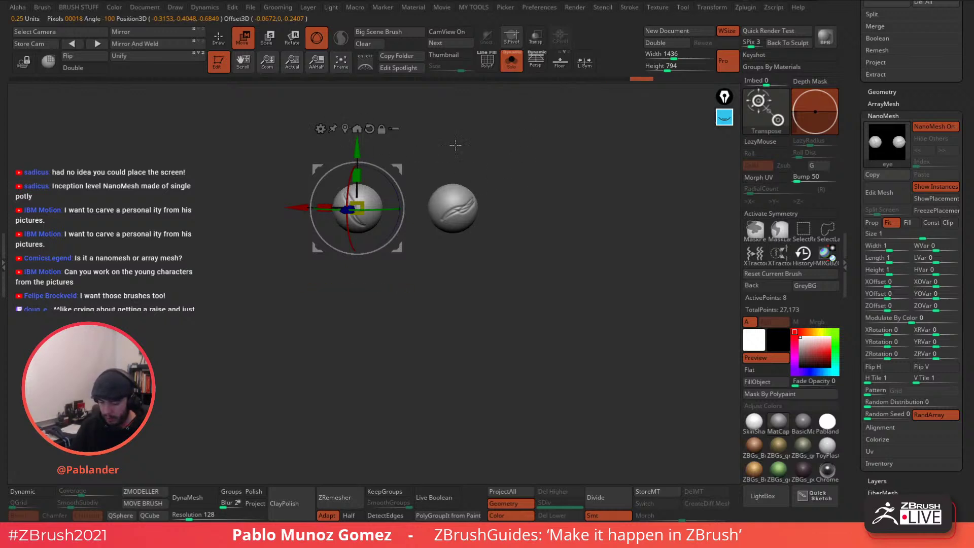
drag(390, 181, 288, 336)
click(510, 65)
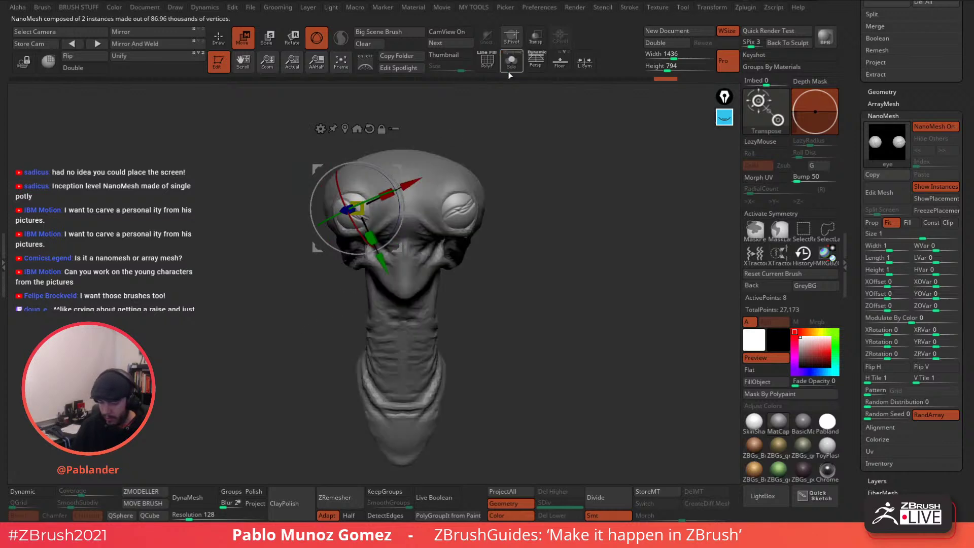
key(q)
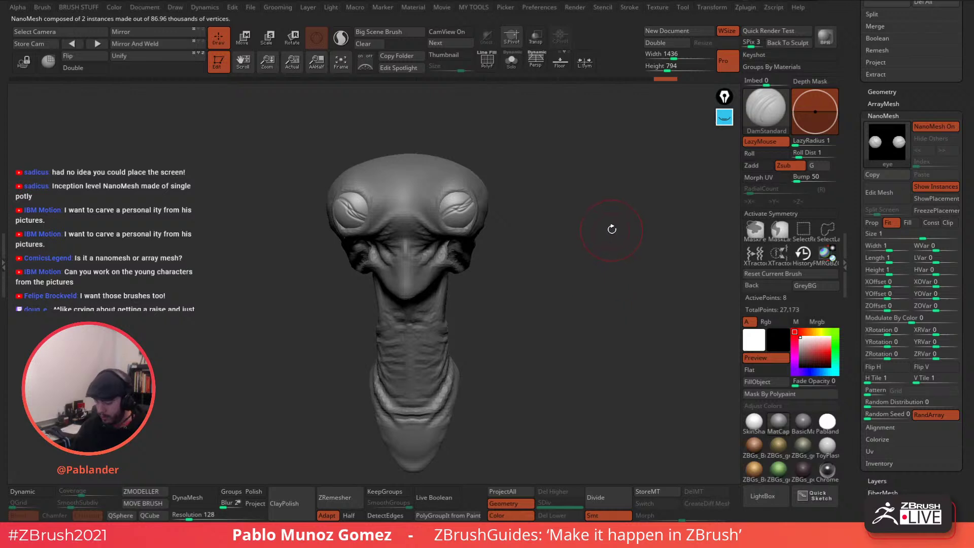
alt+drag(612, 229, 613, 240)
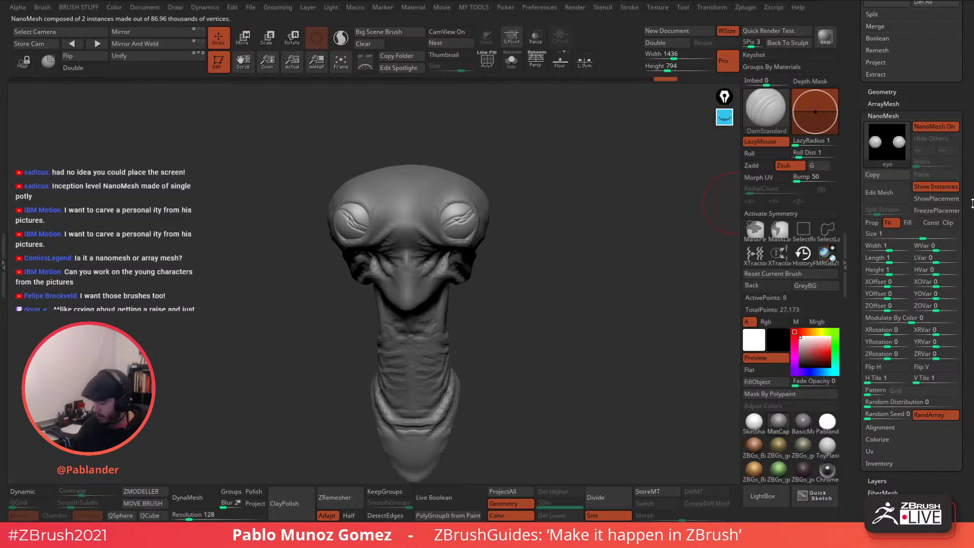
Reopen the eye NanoMesh for editing and smooth the carved creases away to restore a clean, front-facing sphere.
click(885, 195)
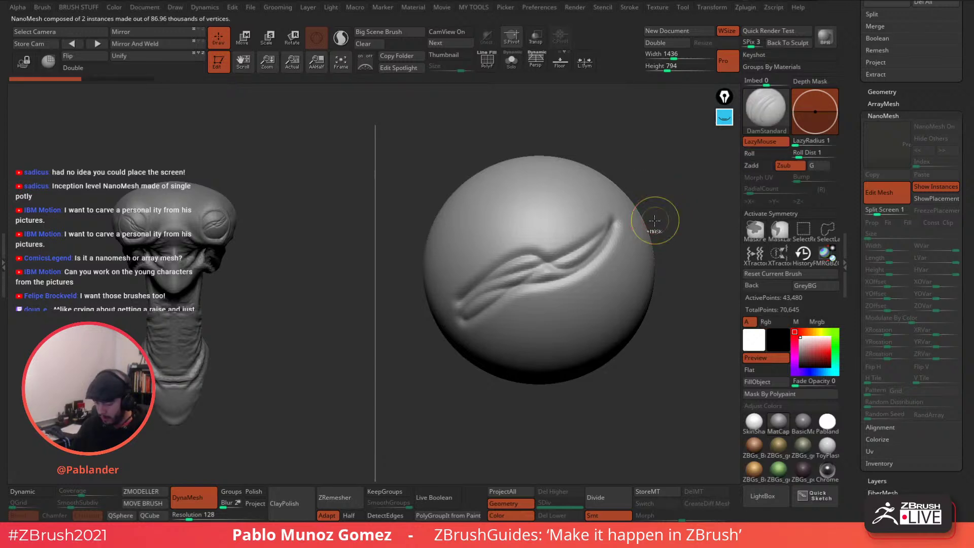
ctrl+right_drag(621, 244, 602, 218)
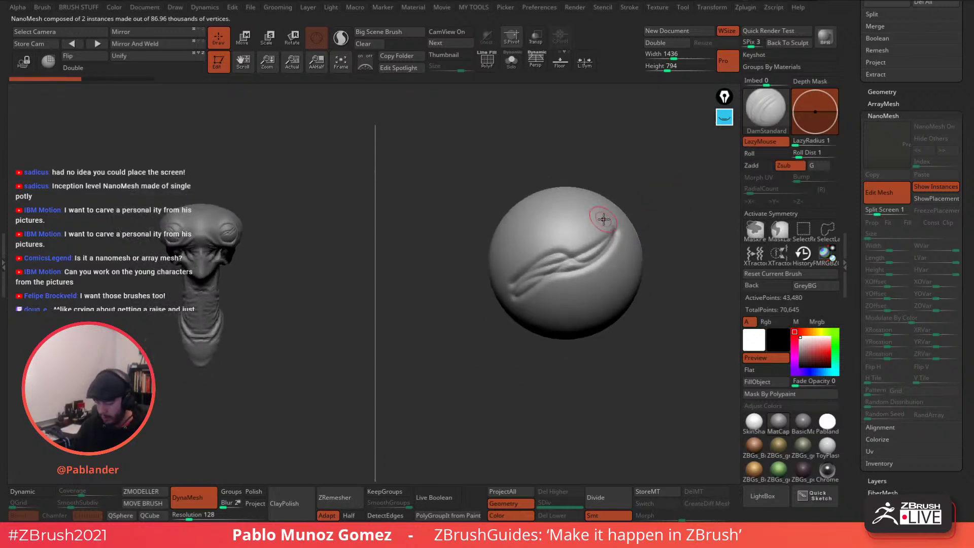
right_click(554, 291)
mouse_move(609, 241)
shift+mouse_down()
mouse_move(569, 262)
mouse_move(639, 247)
shift+mouse_up()
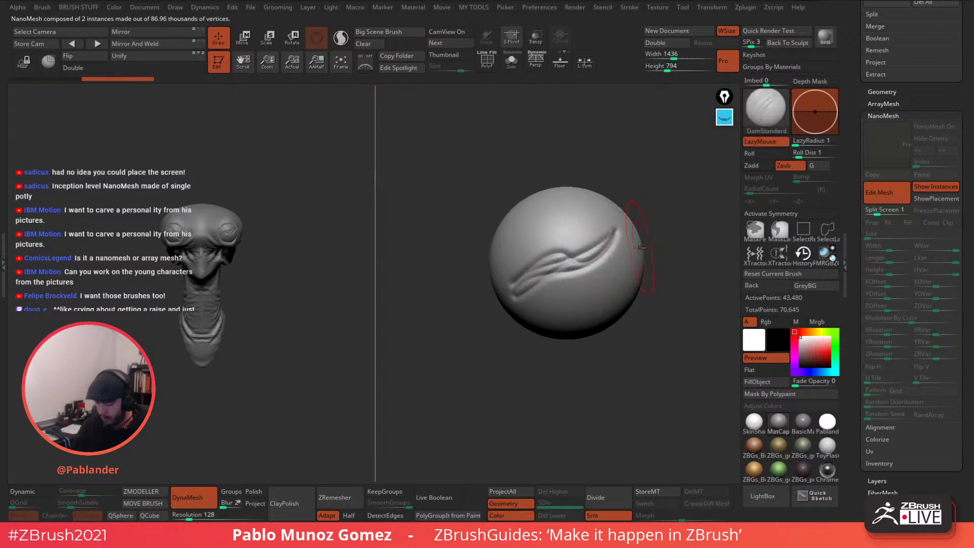
shift+drag(533, 282, 609, 253)
alt+right_drag(652, 216, 626, 229)
mouse_move(492, 304)
mouse_down()
mouse_move(587, 255)
mouse_move(550, 266)
mouse_move(591, 318)
mouse_move(465, 345)
mouse_up()
click(243, 38)
mouse_move(620, 335)
shift+right_down()
mouse_move(637, 220)
mouse_move(653, 287)
mouse_move(623, 217)
mouse_move(578, 245)
mouse_move(582, 228)
mouse_move(583, 252)
mouse_move(604, 261)
shift+right_up()
key(q)
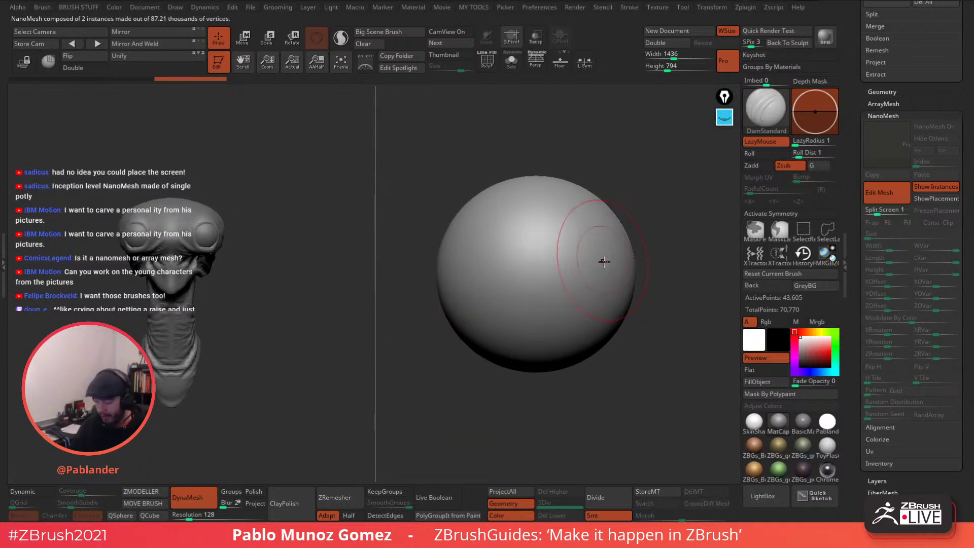
Try to replace the eye mesh with a Sphere 3D primitive and scale it up.
ctrl+right_drag(515, 226, 616, 280)
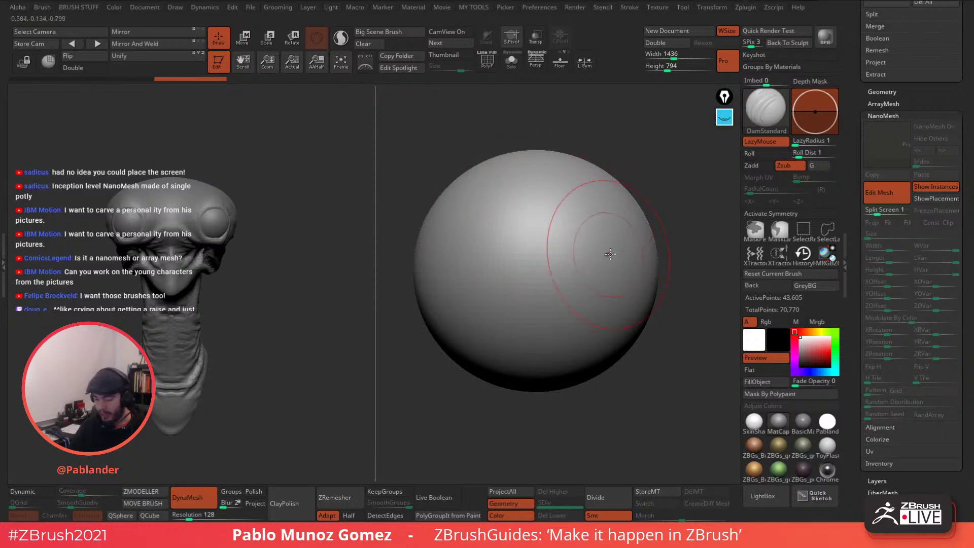
key(b)
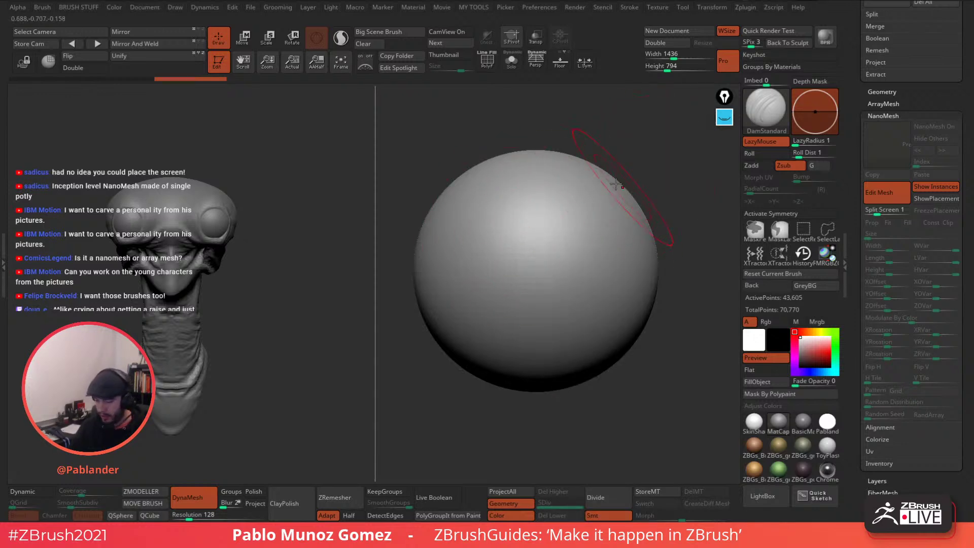
click(245, 38)
click(499, 191)
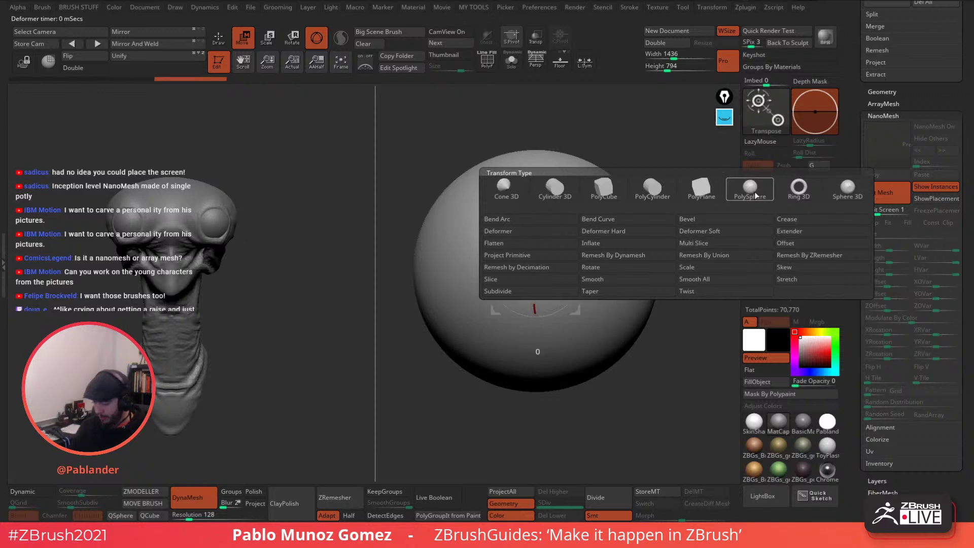
click(838, 197)
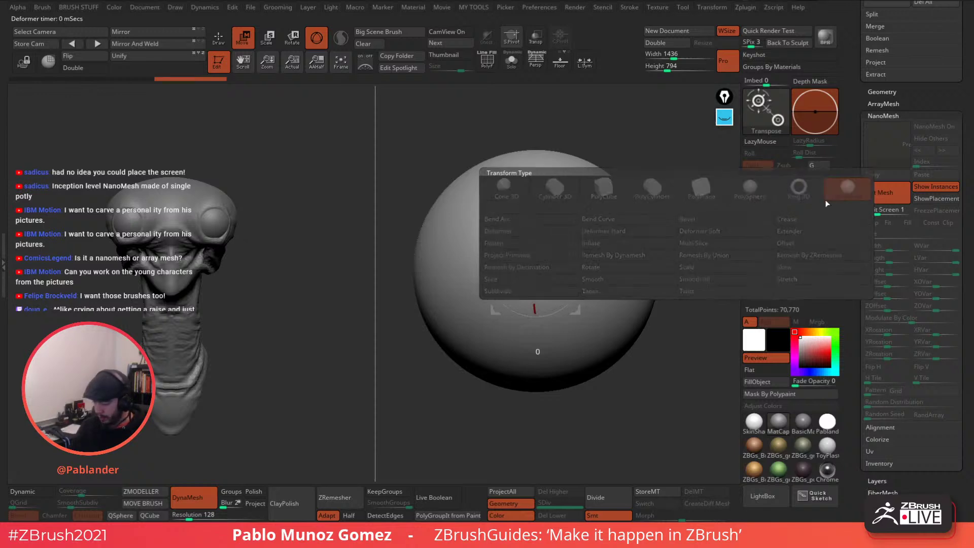
alt+drag(620, 266, 600, 269)
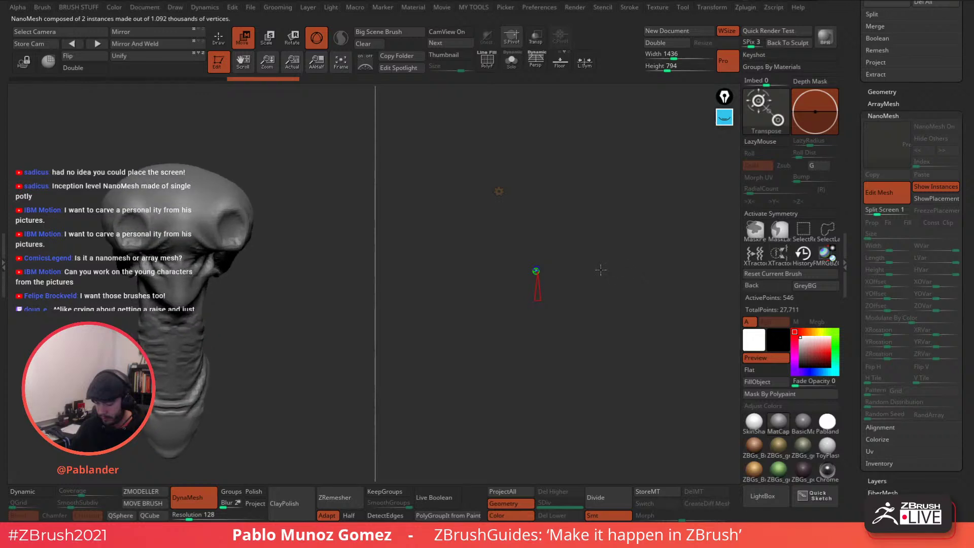
click(500, 191)
click(512, 192)
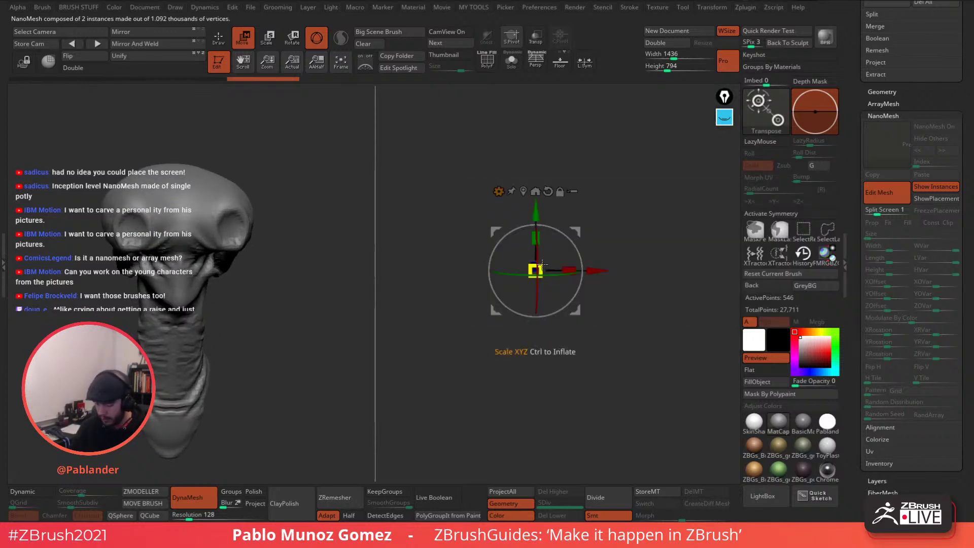
drag(542, 263, 566, 235)
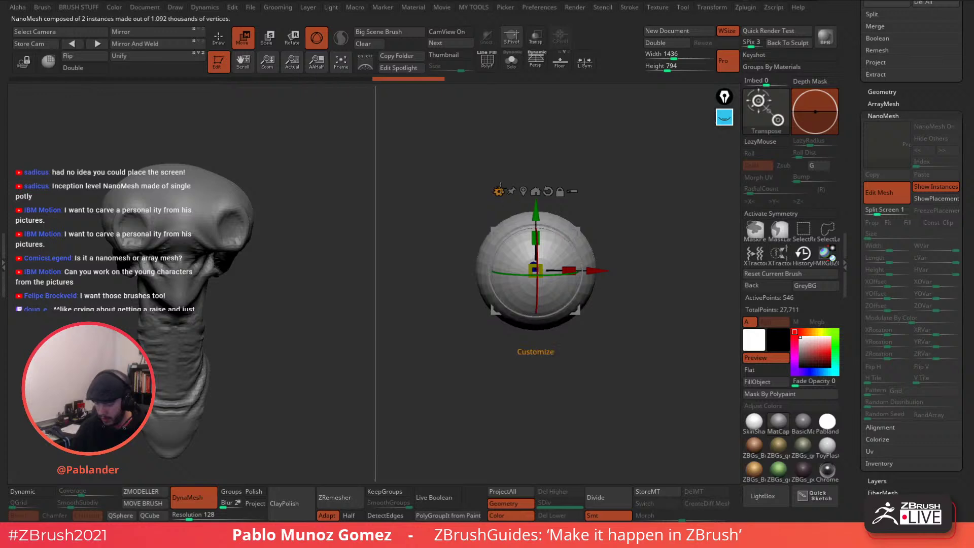
click(500, 190)
click(595, 205)
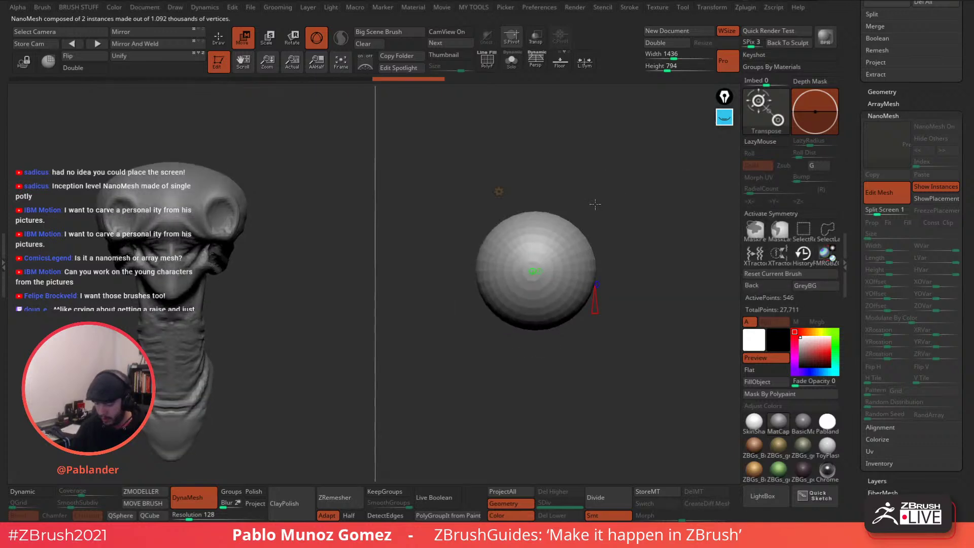
Undo the Sphere 3D replacement and its scaling, and return to Draw mode.
key(ctrl+z)
key(ctrl+z)
key(ctrl+z)
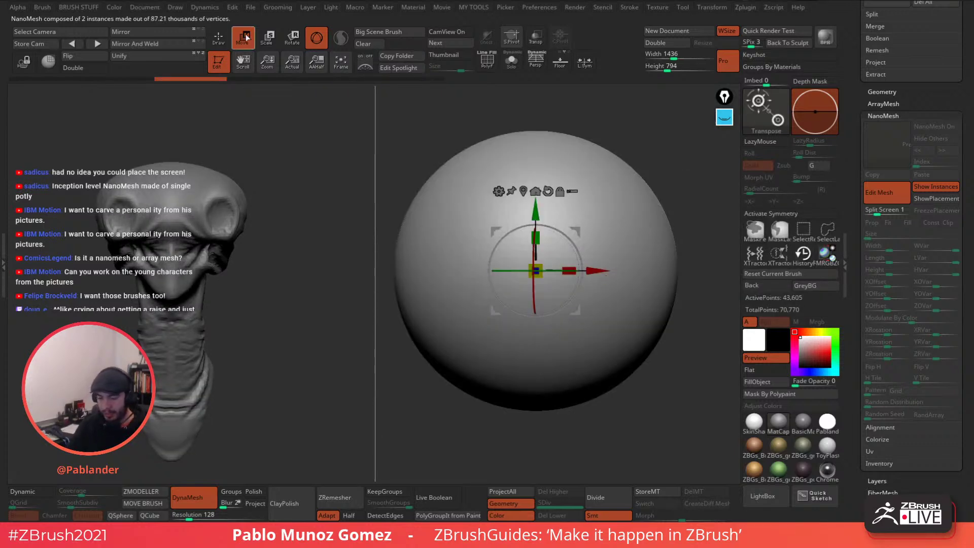
click(221, 38)
Activate radial symmetry around the Z axis only, with a RadialCount of 8, for the eye sphere.
ctrl+right_drag(606, 277, 574, 260)
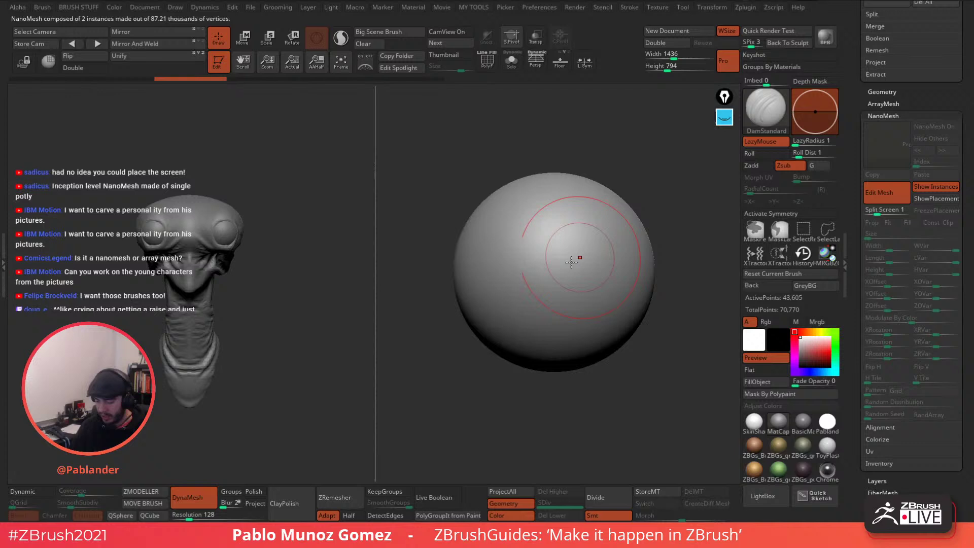
click(486, 71)
click(486, 71)
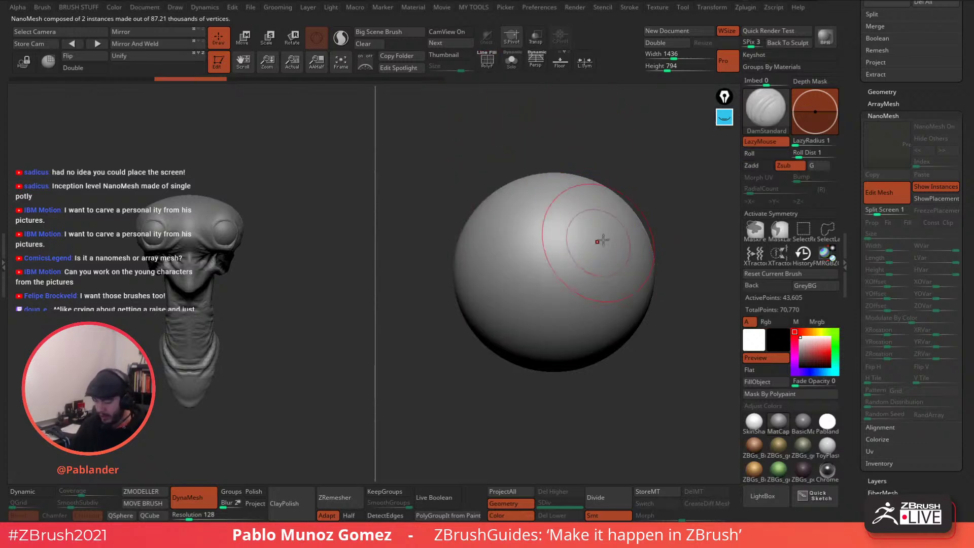
key(x)
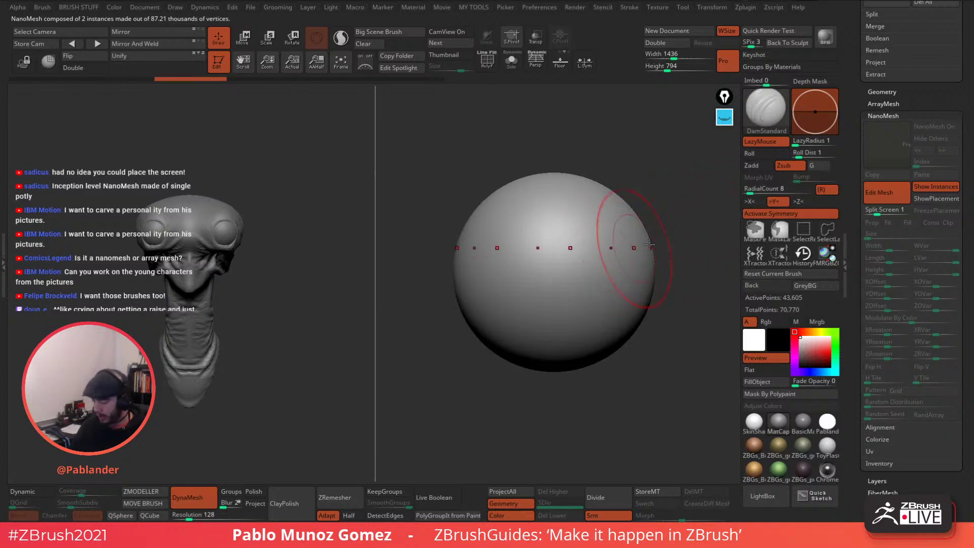
click(801, 202)
click(776, 203)
alt+right_drag(580, 272, 552, 268)
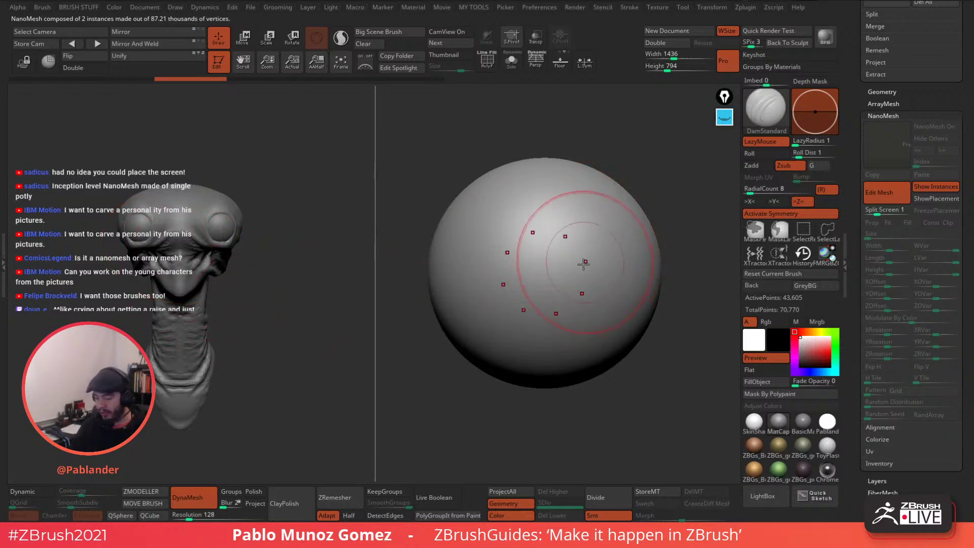
Fill the eye sphere with yellow and replace that fill with dark red.
click(816, 333)
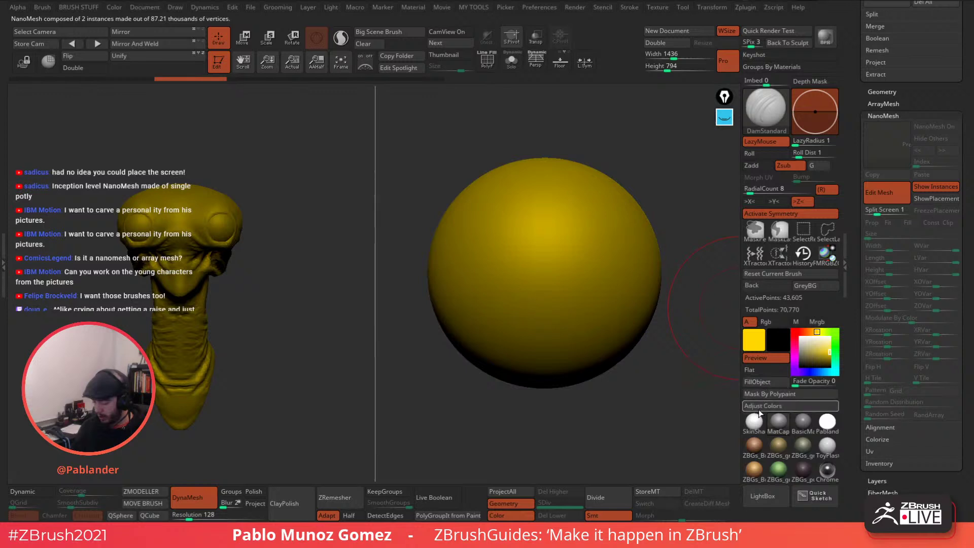
click(766, 382)
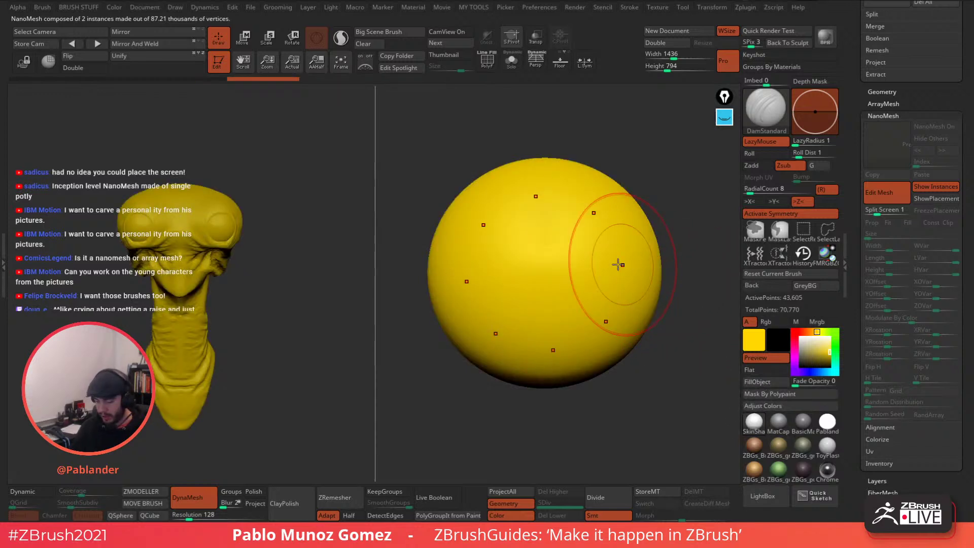
drag(813, 346, 819, 356)
click(805, 332)
click(775, 382)
Set the Standard brush to paint colour only and paint an olive-yellow spot in the middle of the red eye sphere.
key(space)
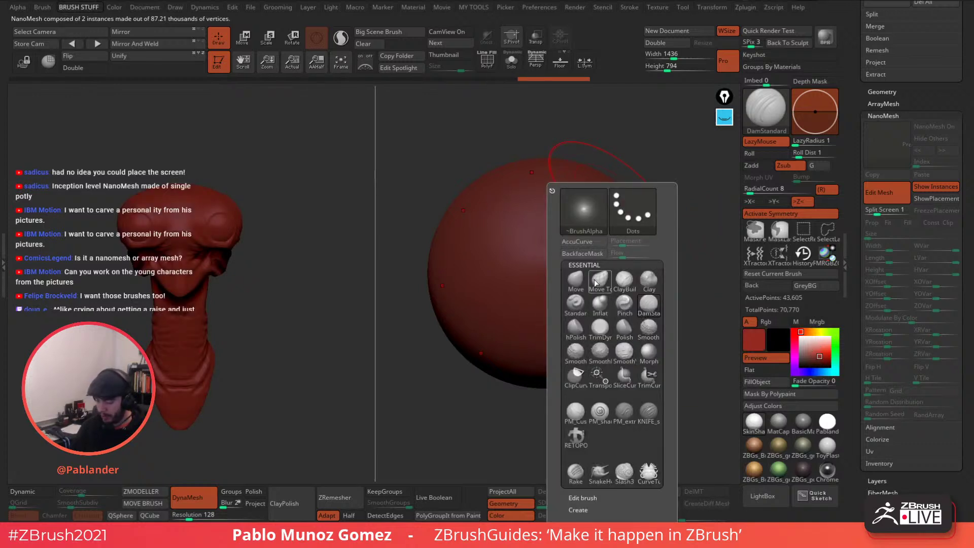
click(575, 303)
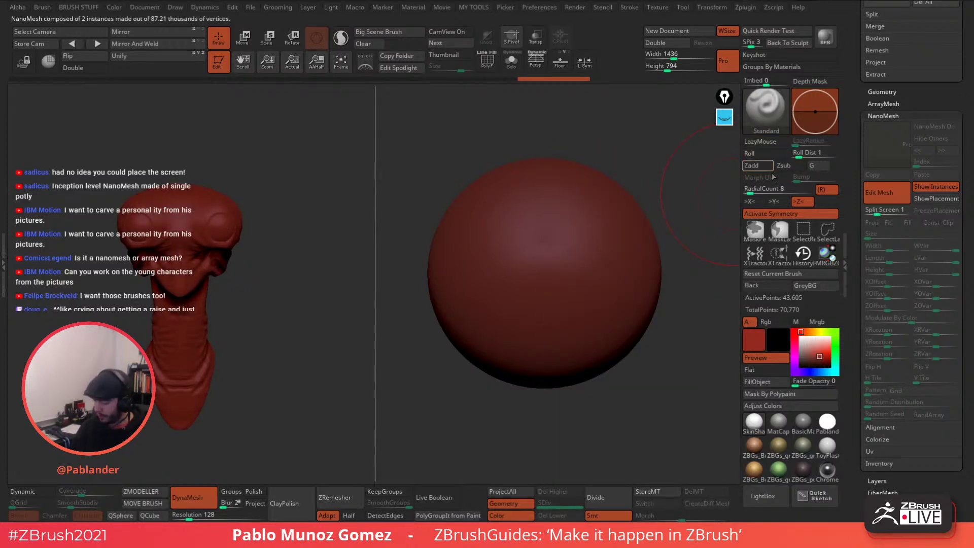
click(787, 322)
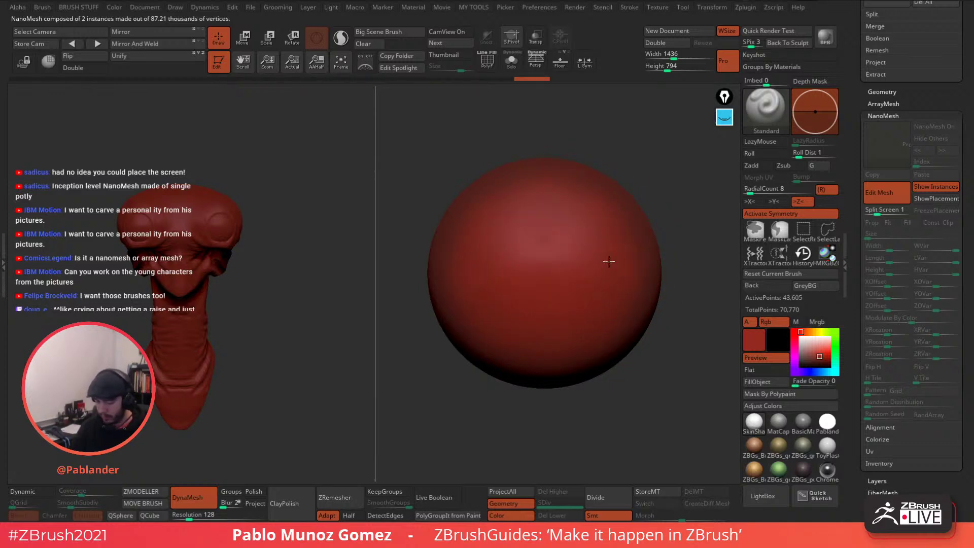
alt+right_drag(637, 314, 630, 298)
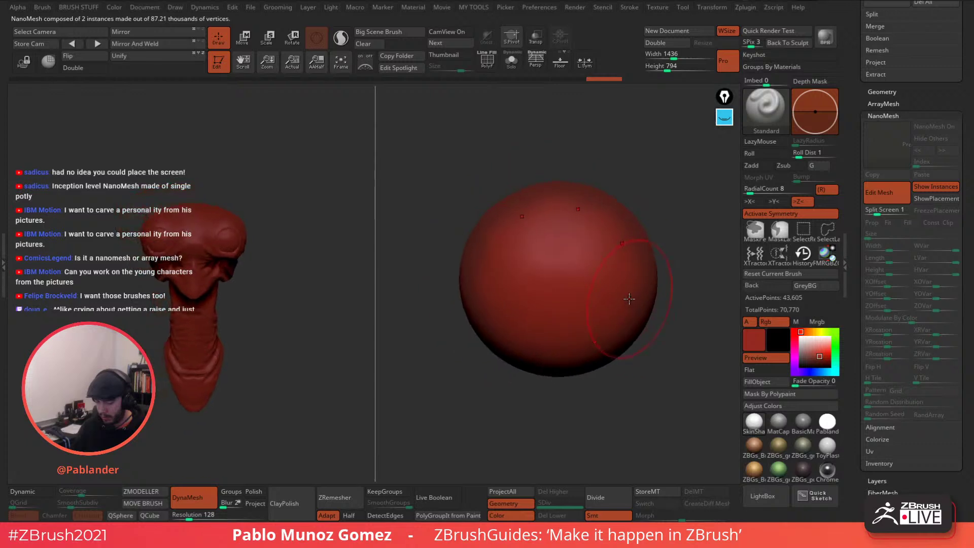
click(817, 332)
drag(558, 278, 571, 279)
ctrl+right_drag(605, 254, 623, 259)
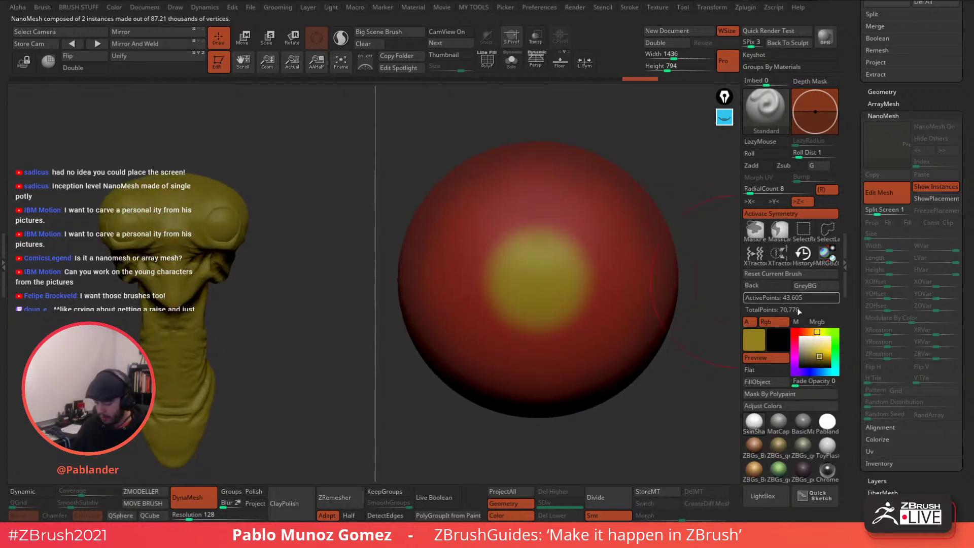
Paint an orange ring around the yellow centre of the eye sphere, blending it into the red.
click(807, 332)
click(815, 352)
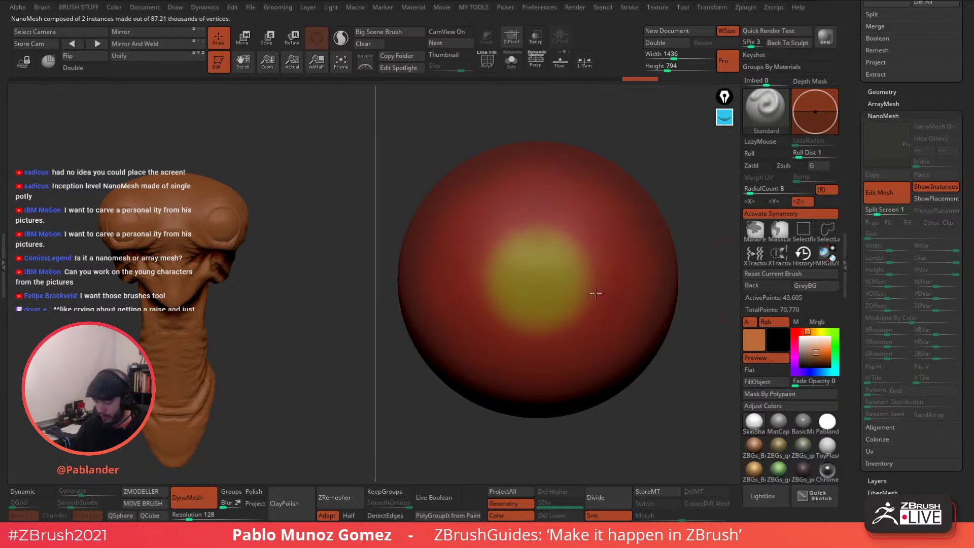
drag(596, 293, 590, 241)
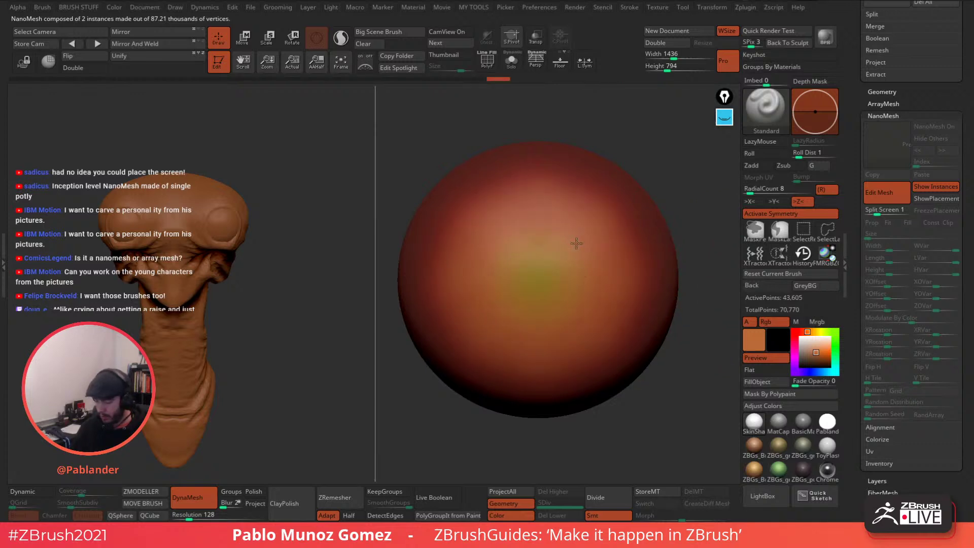
Leave mesh editing to check the eyes on the creature head, and reopen the eye mesh.
click(887, 197)
drag(613, 277, 572, 274)
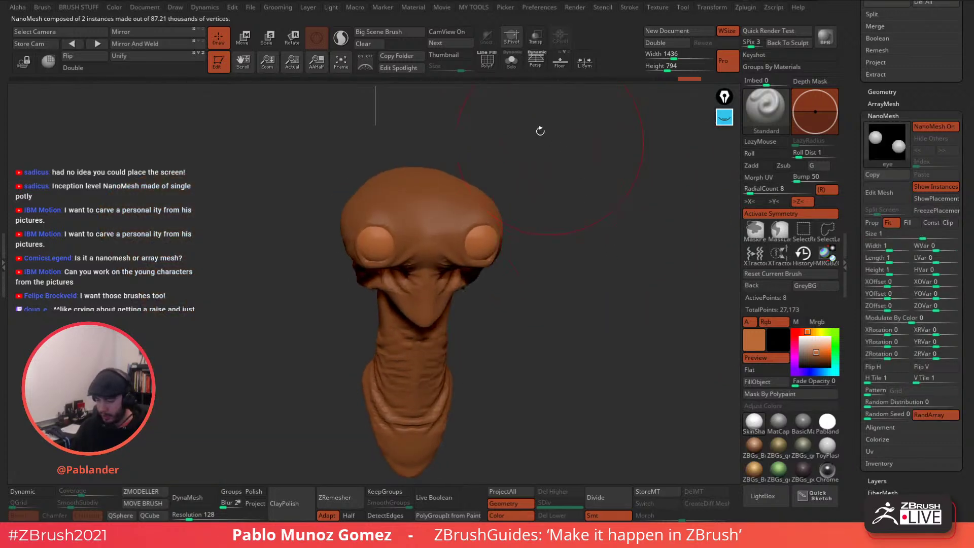
click(508, 67)
click(507, 67)
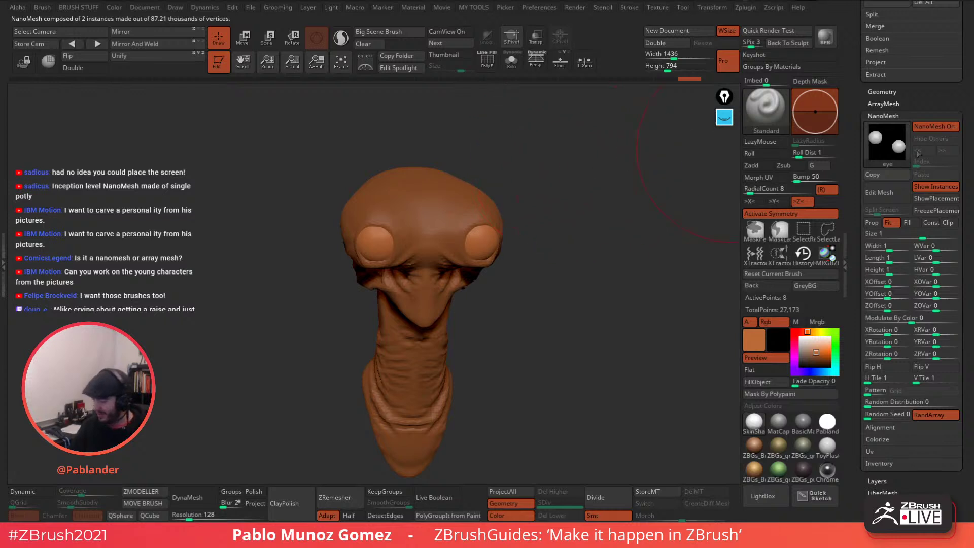
click(888, 192)
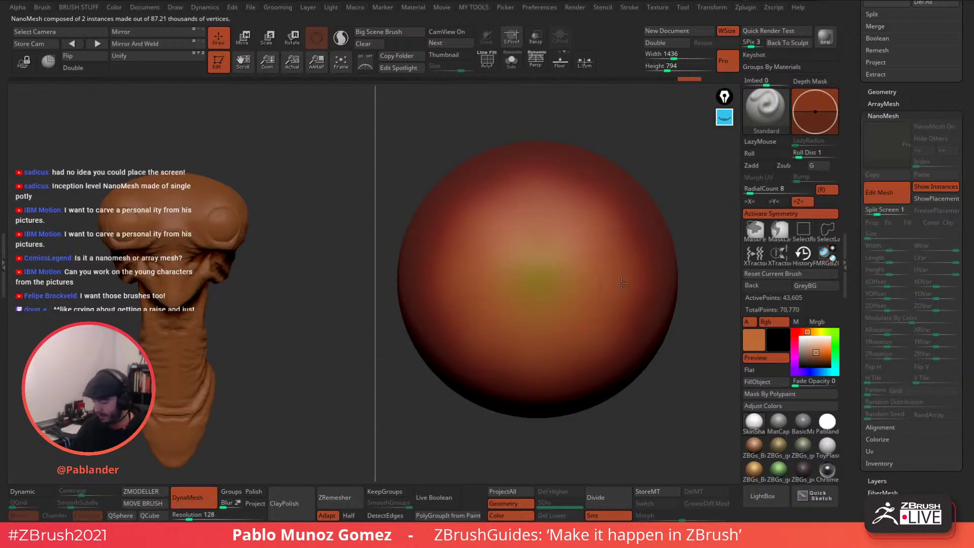
alt+right_drag(605, 364, 613, 361)
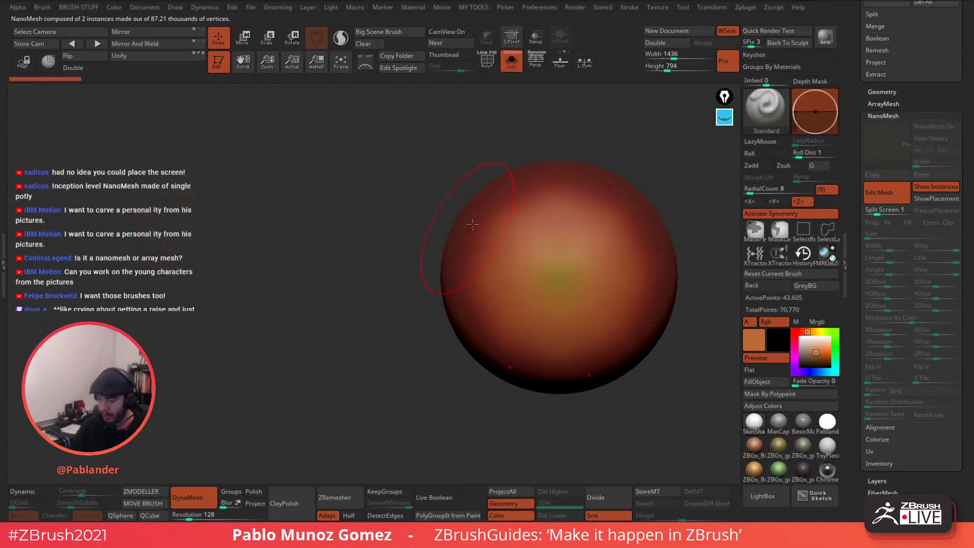
Turn on polypaint for the PM3D_Plane3D_2 subtool and return to editing the NanoMesh eye.
click(895, 192)
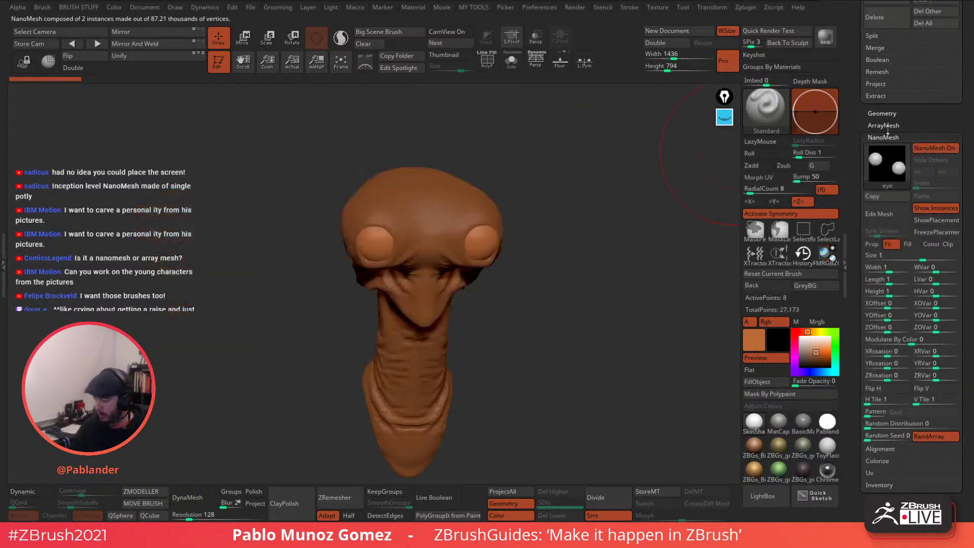
scroll(913, 193, up, 10)
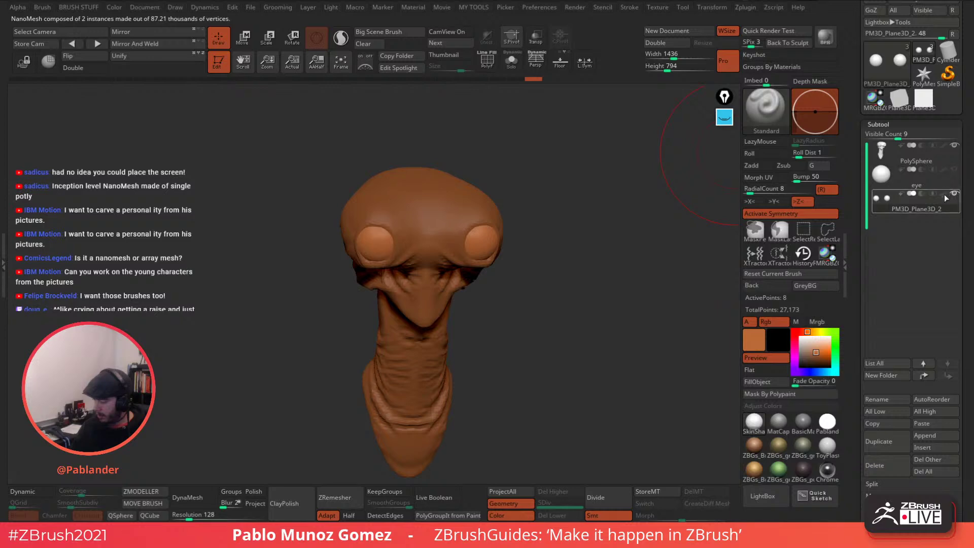
click(943, 194)
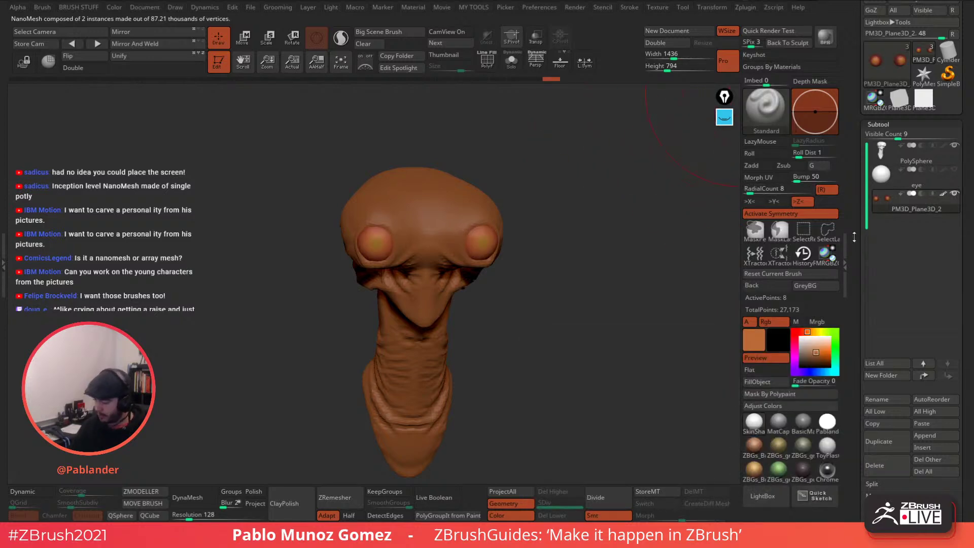
scroll(927, 162, down, 10)
click(896, 233)
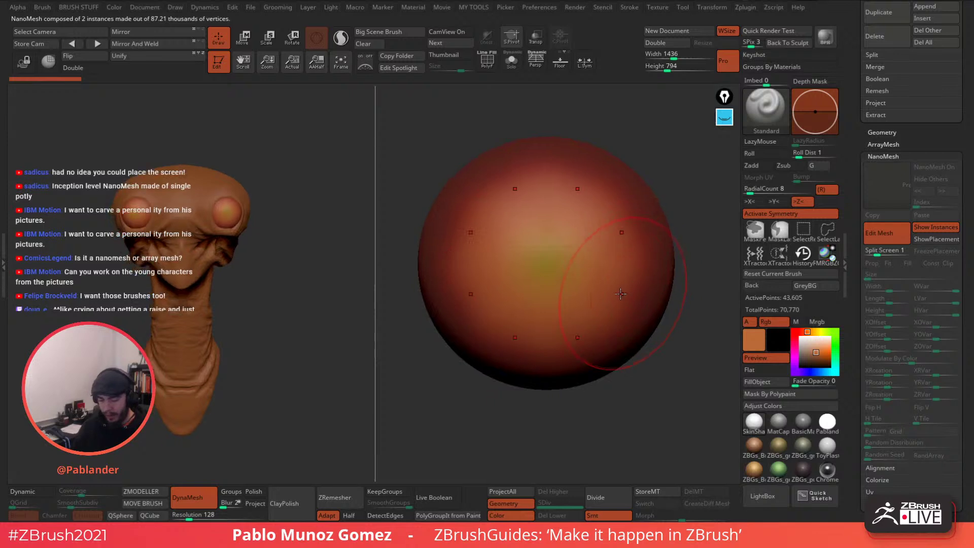
Paint light tan and a broad olive-yellow iris area over the front of the eye sphere, undoing unwanted strokes.
click(810, 347)
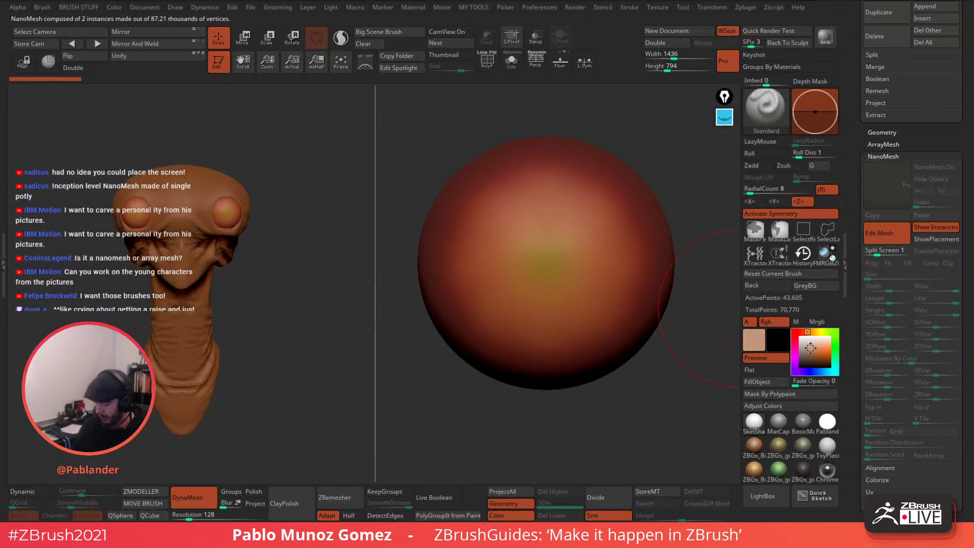
key(space)
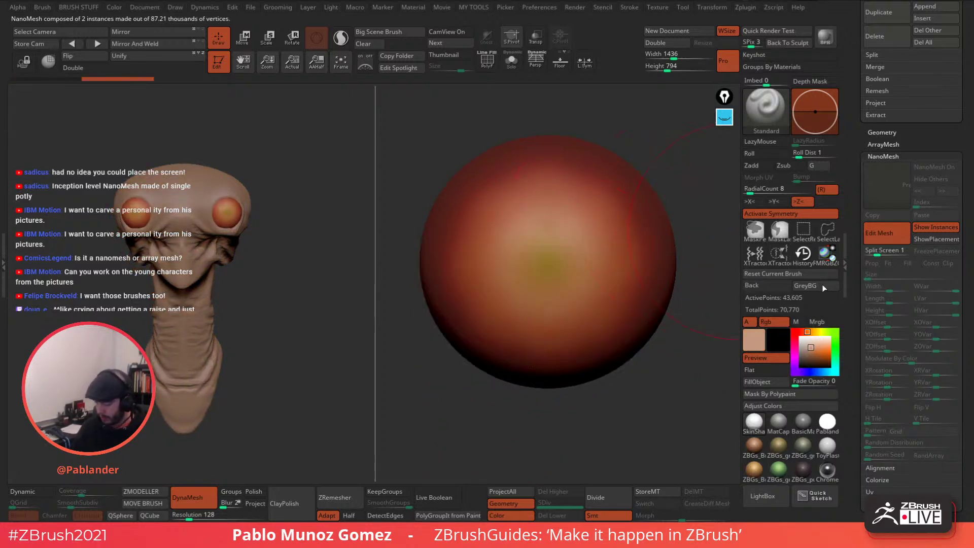
click(820, 333)
click(814, 355)
mouse_move(584, 254)
mouse_down()
mouse_move(589, 215)
mouse_move(559, 275)
mouse_move(585, 237)
mouse_move(595, 254)
mouse_move(548, 248)
mouse_move(552, 239)
mouse_move(512, 279)
mouse_up()
key(ctrl+z)
key(ctrl+z)
key(ctrl+z)
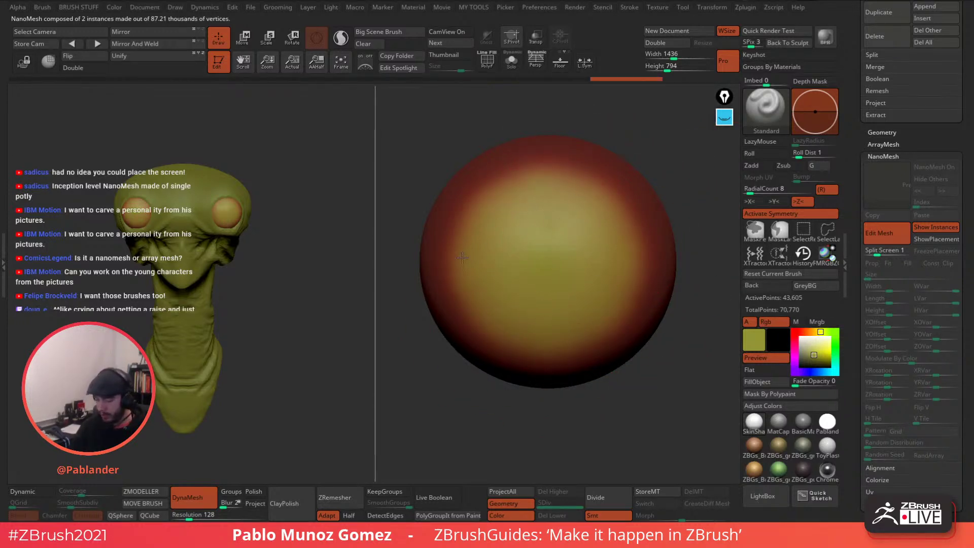
mouse_move(536, 197)
mouse_down()
mouse_move(506, 252)
mouse_move(477, 264)
mouse_up()
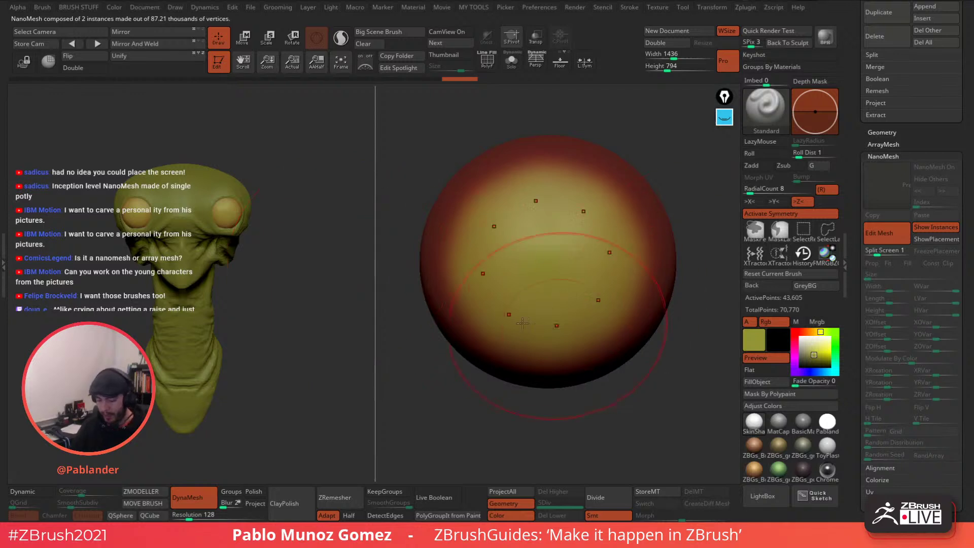
Lighten the iris area of the eye sphere with a pale, desaturated yellow.
mouse_move(253, 199)
ctrl+right_down()
mouse_move(290, 221)
mouse_move(244, 213)
ctrl+right_up()
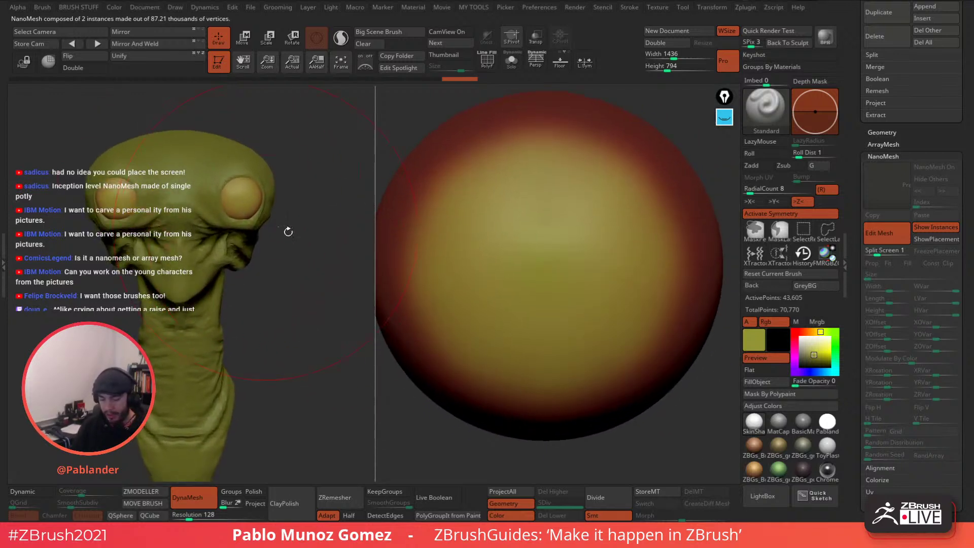
click(812, 348)
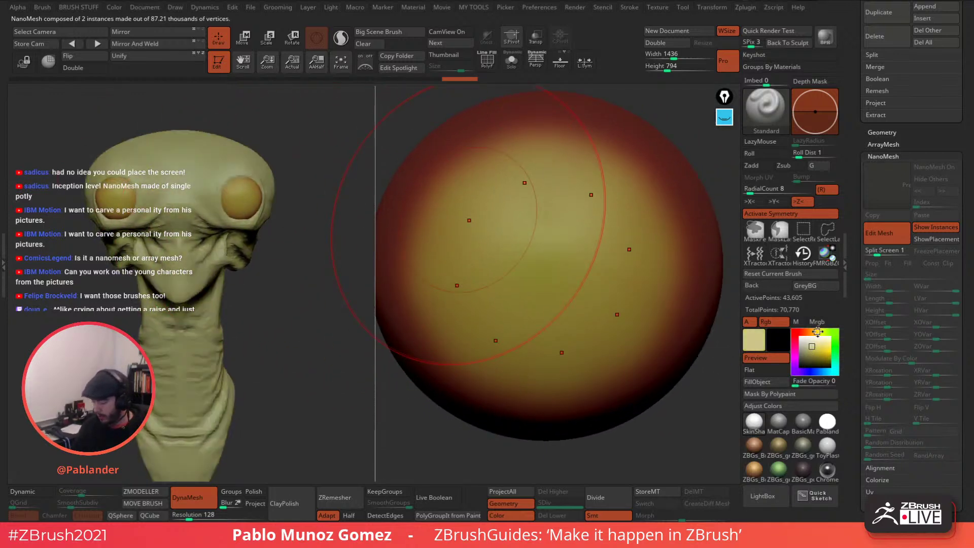
click(810, 348)
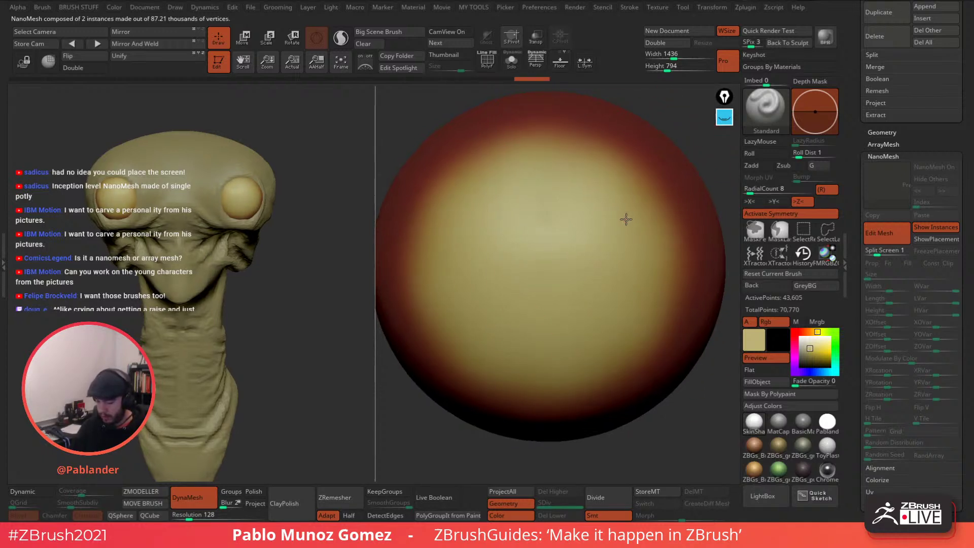
key(space)
Paint fine reddish-brown radial streaks around the pale iris with a small brush, using colours sampled from the sphere's red rim.
drag(810, 347, 678, 219)
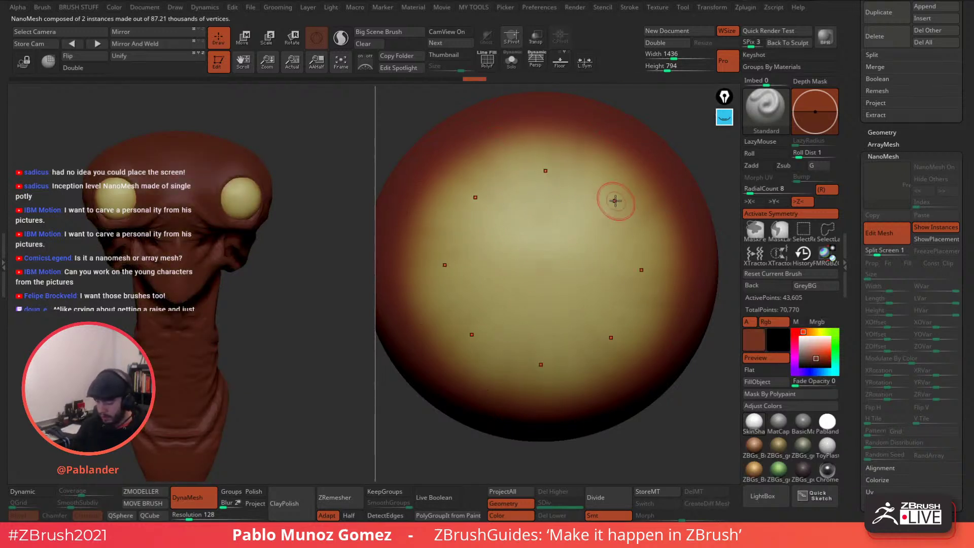
key(space)
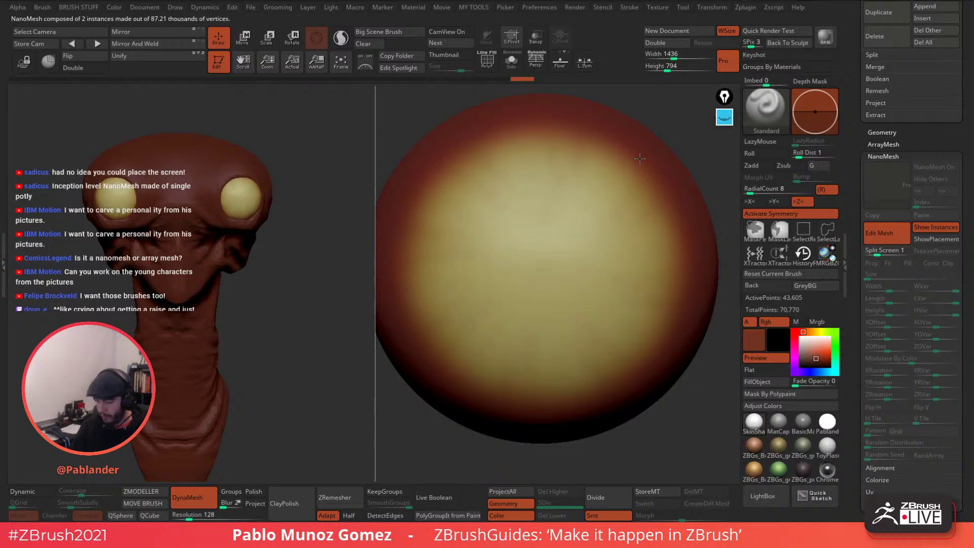
key(c)
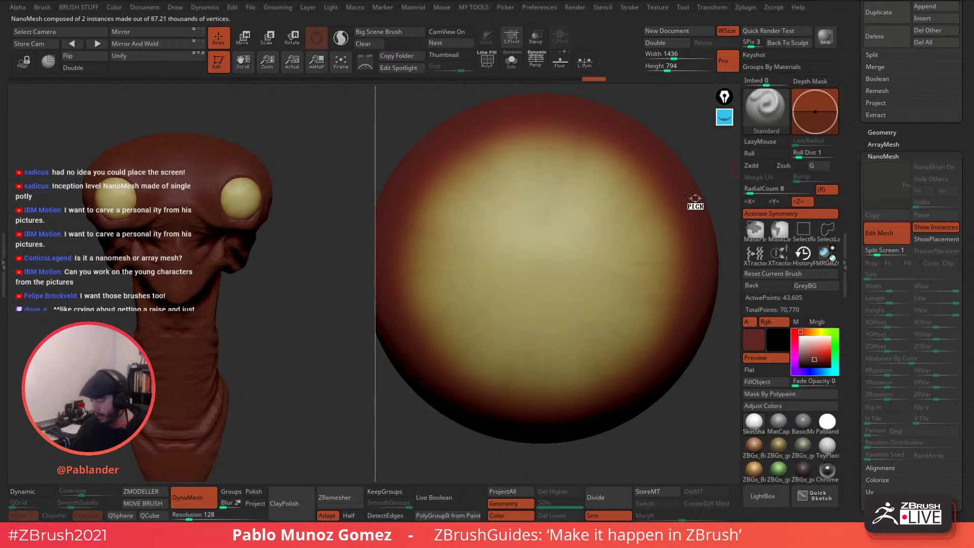
drag(695, 198, 693, 197)
drag(822, 356, 658, 175)
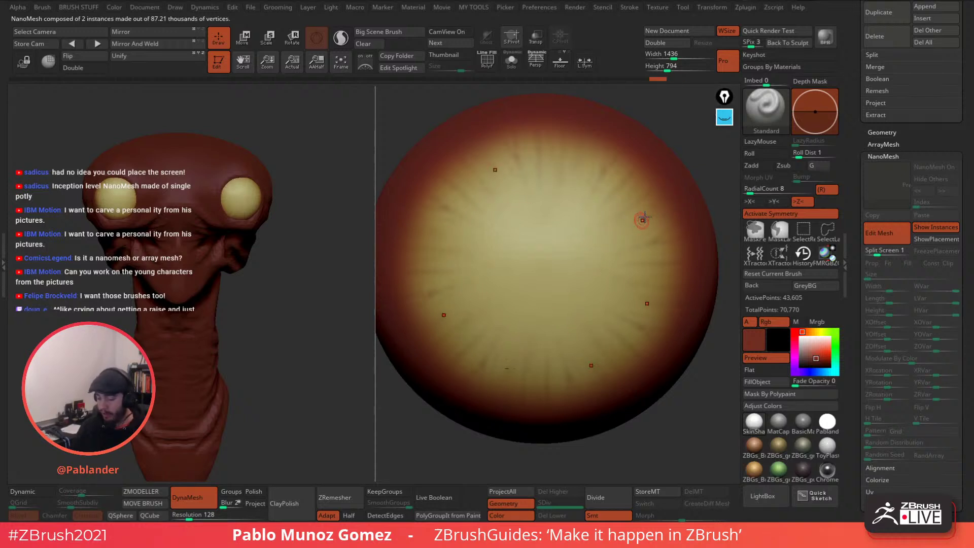
key(space)
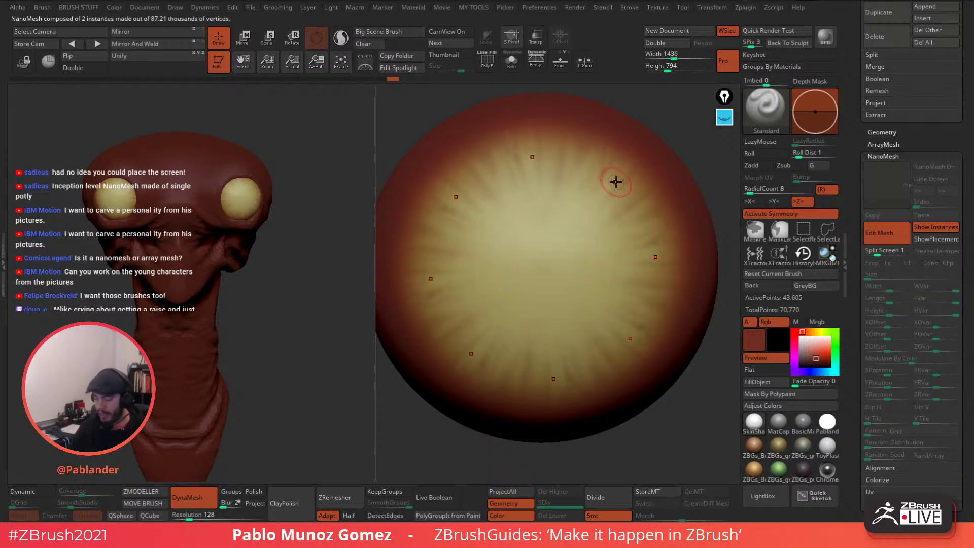
key(space)
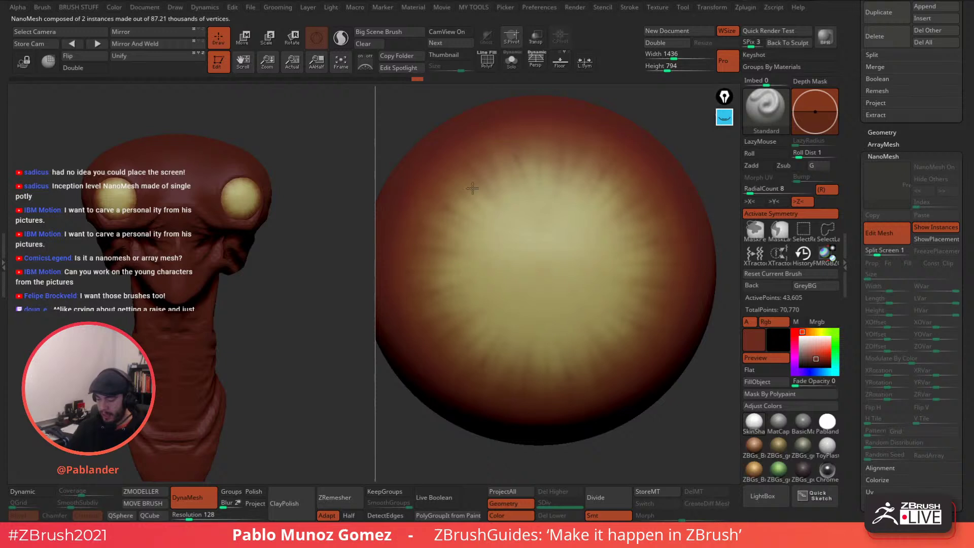
Choose a very dark brown and paint a large round pupil in the centre of the iris.
click(827, 332)
click(810, 363)
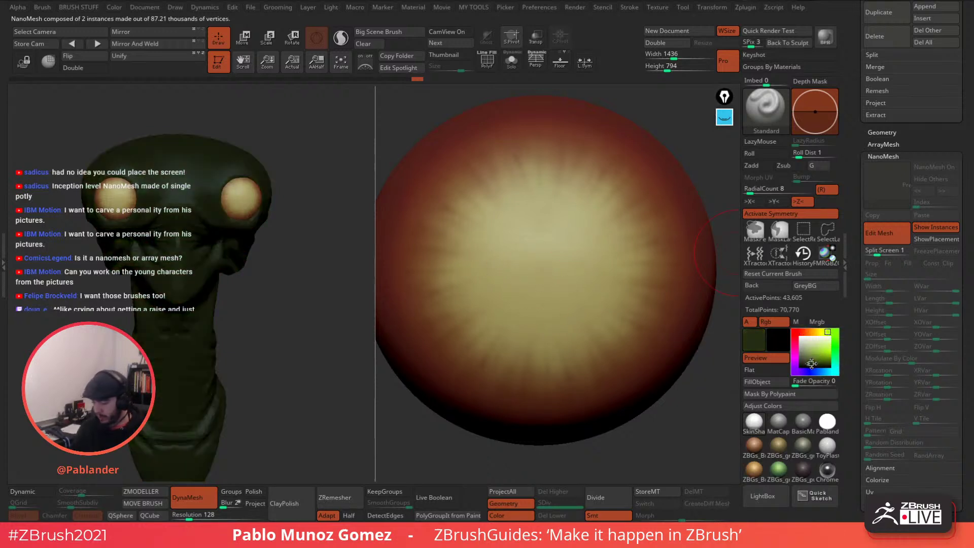
click(795, 340)
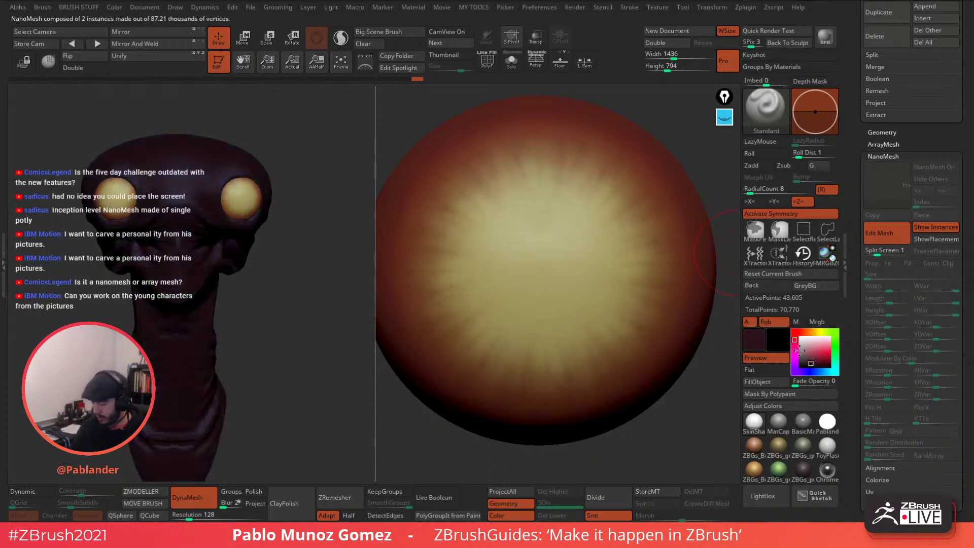
click(808, 332)
click(820, 360)
click(823, 363)
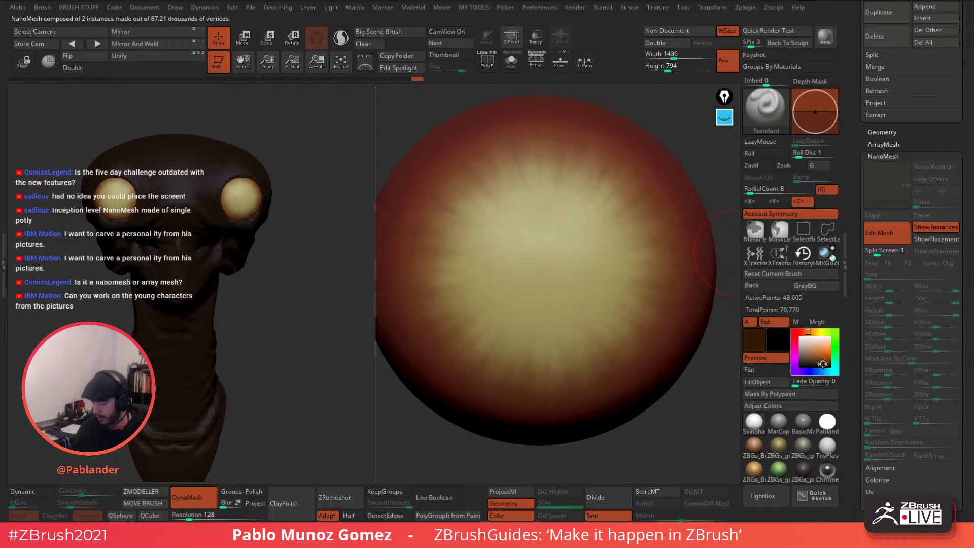
mouse_move(566, 262)
mouse_down()
mouse_move(591, 209)
mouse_move(624, 239)
mouse_move(558, 173)
mouse_move(456, 203)
mouse_move(454, 264)
mouse_up()
Choose a near-black blue and paint strokes around the edge of the dark brown pupil.
key(space)
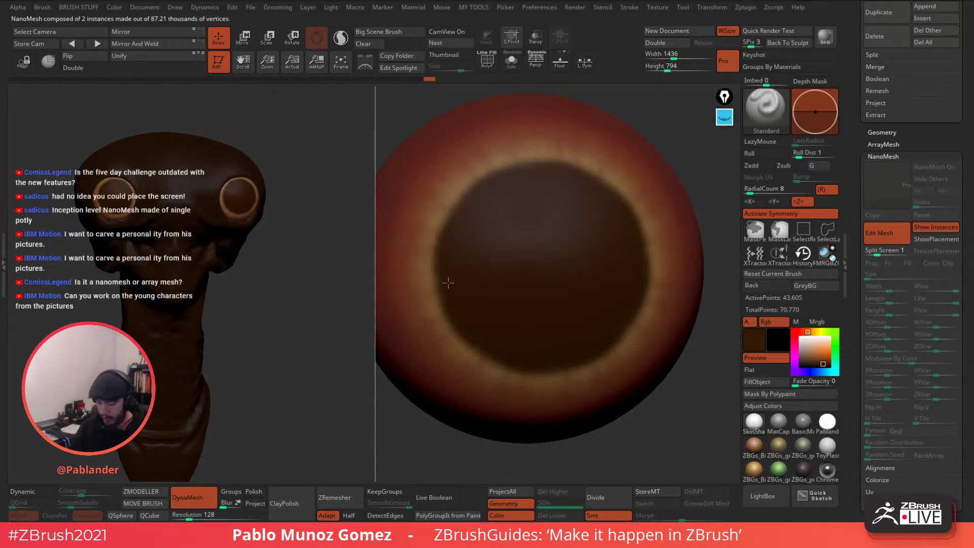
click(824, 372)
click(806, 366)
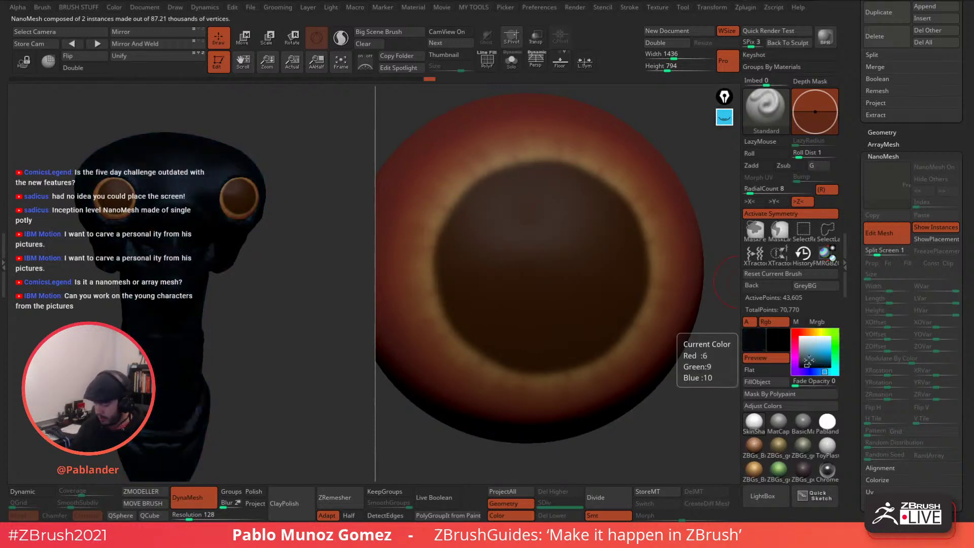
mouse_move(462, 202)
mouse_down()
mouse_move(447, 273)
mouse_move(483, 177)
mouse_up()
Set the RadialCount of the Z-axis radial symmetry to 21.
click(754, 190)
text(14)
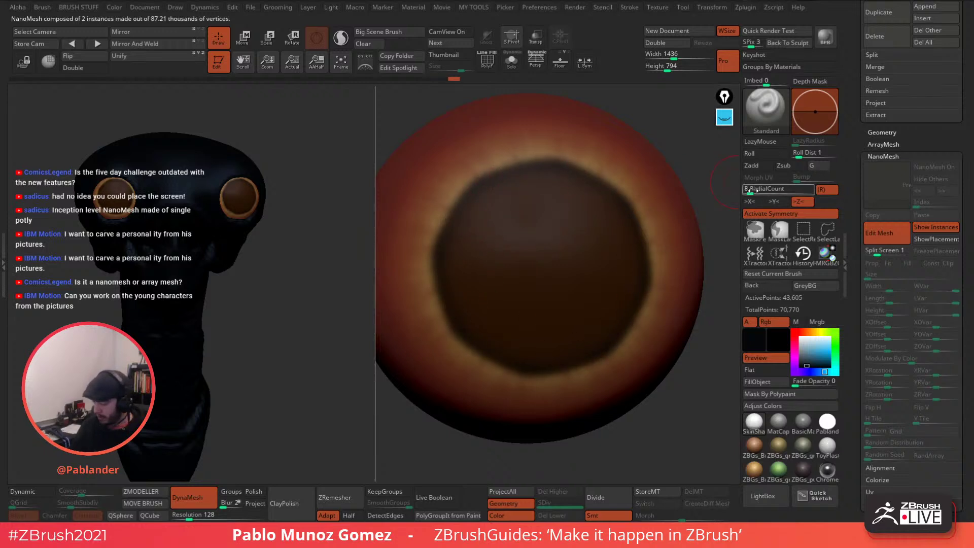
click(759, 191)
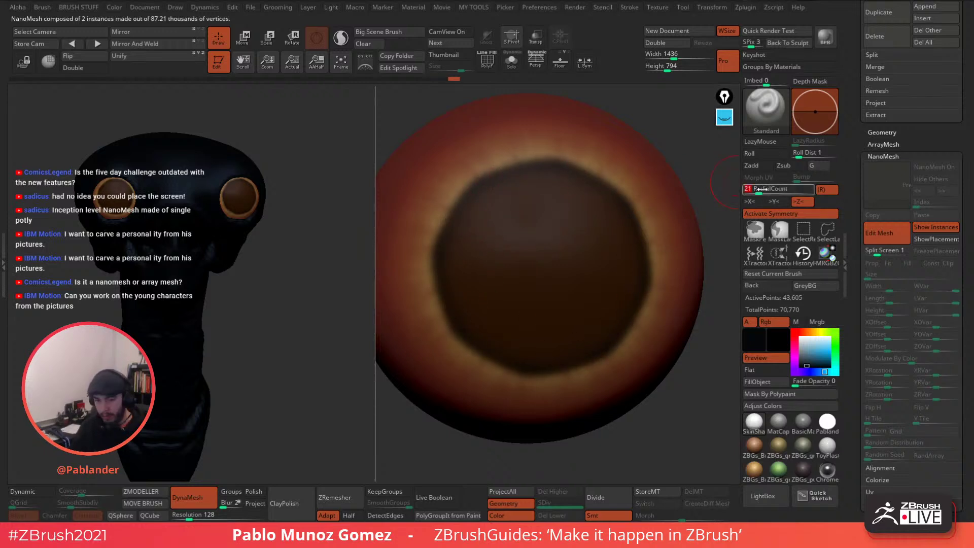
Set the RadialCount to 32, paint a near-black blue ring around the pupil's edge, and sample the dark brown inside it.
text(32)
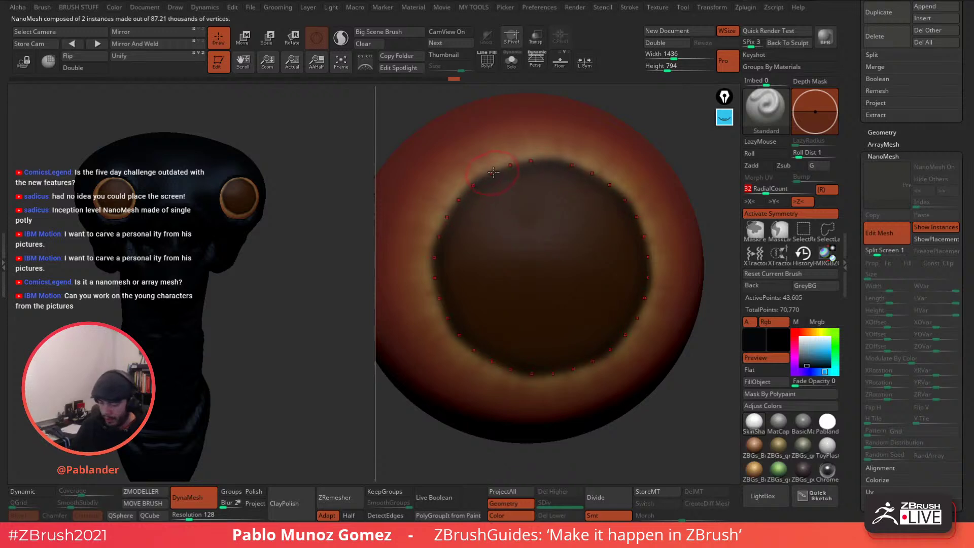
drag(491, 173, 451, 224)
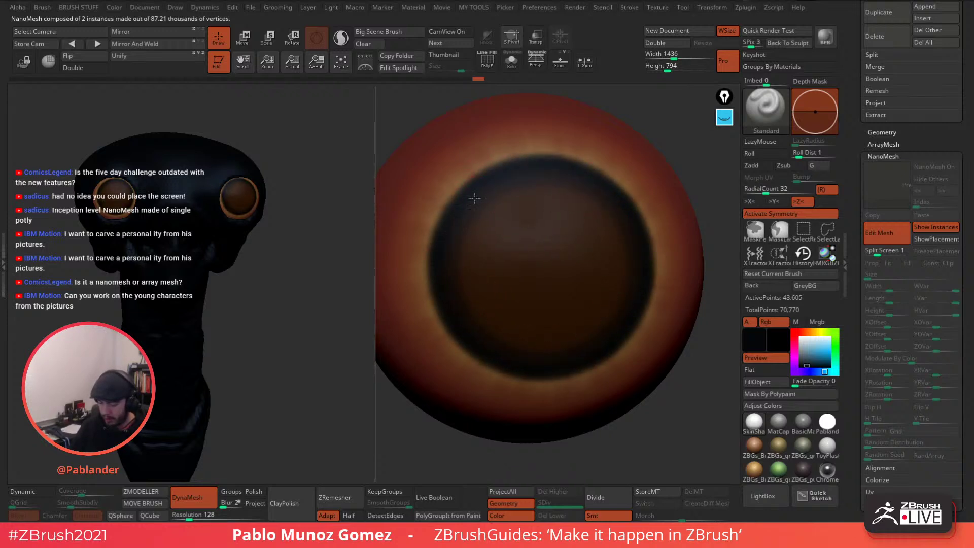
right_click(575, 210)
key(c)
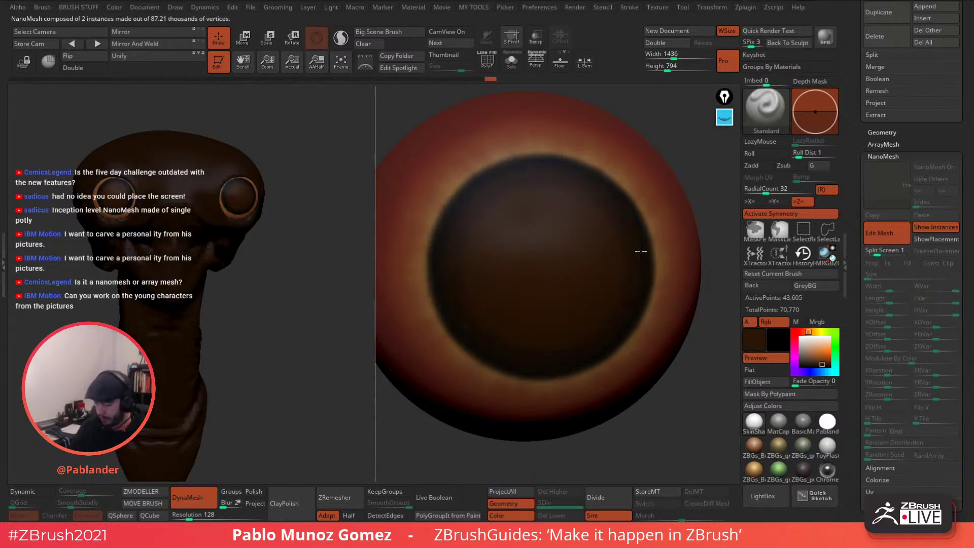
Choose a muted grey-blue and paint it in a soft radial ring inside the edge of the dark pupil.
click(809, 371)
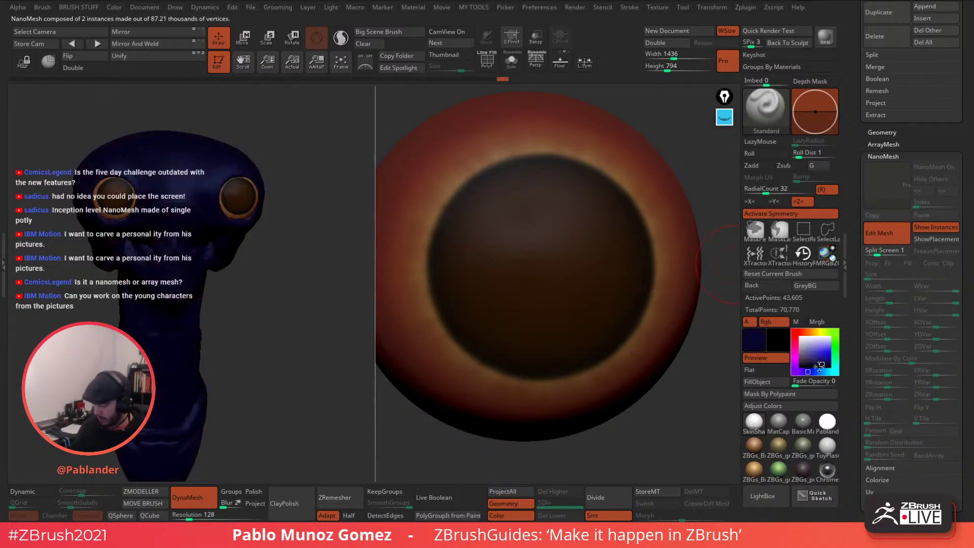
click(817, 371)
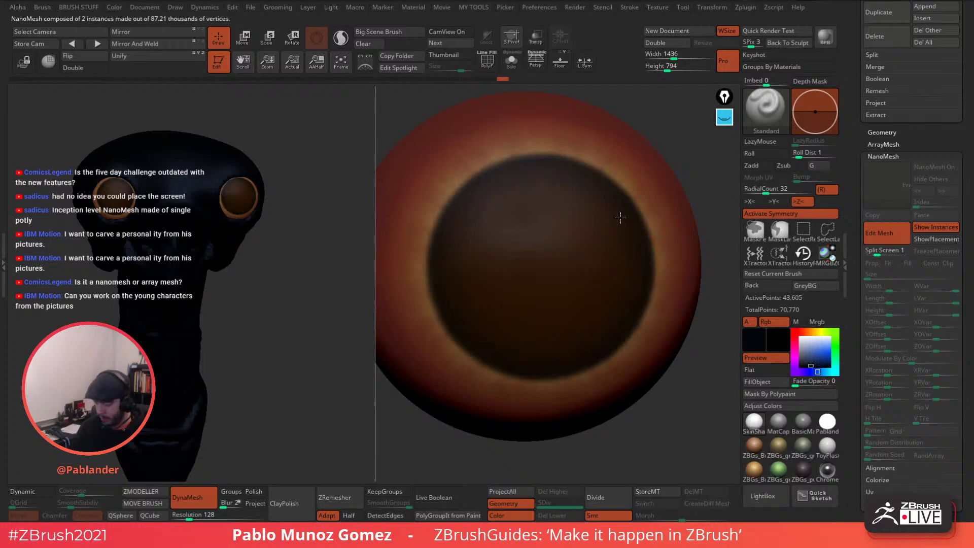
click(806, 364)
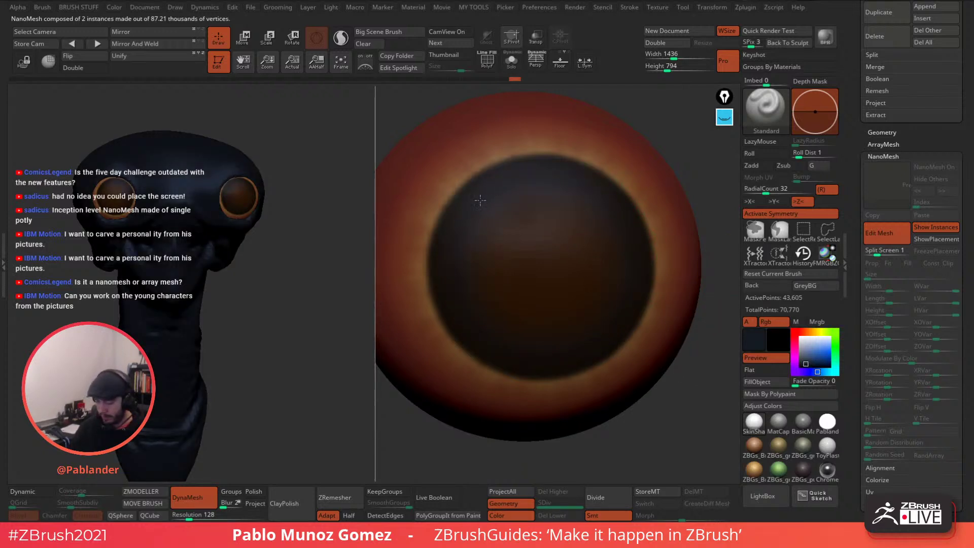
click(803, 358)
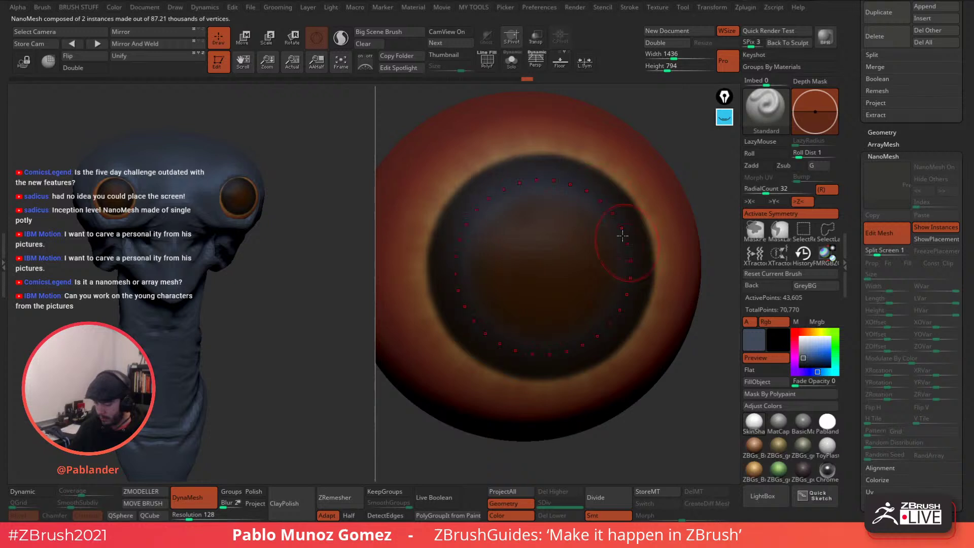
mouse_move(622, 235)
mouse_down()
mouse_move(623, 258)
mouse_move(579, 244)
mouse_up()
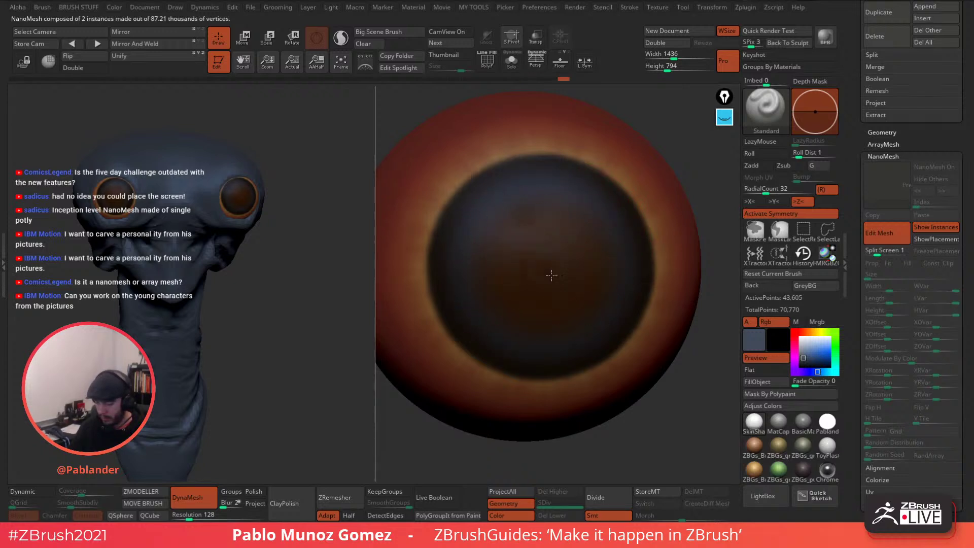
drag(551, 275, 553, 287)
Choose a very dark brown and blend it over the grey-blue inside the large dark circle.
drag(802, 333, 606, 252)
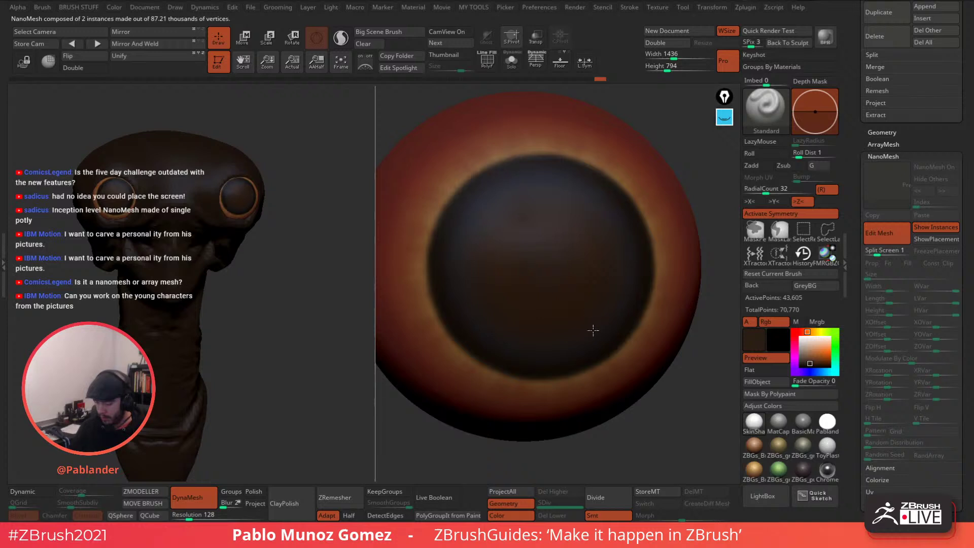
drag(604, 292, 533, 274)
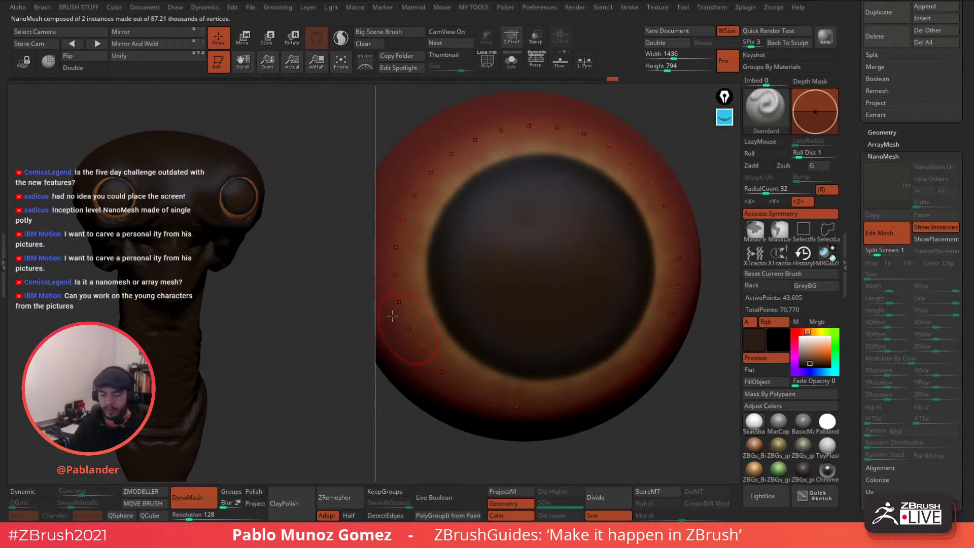
mouse_move(486, 183)
mouse_down()
mouse_move(482, 270)
mouse_move(616, 307)
mouse_up()
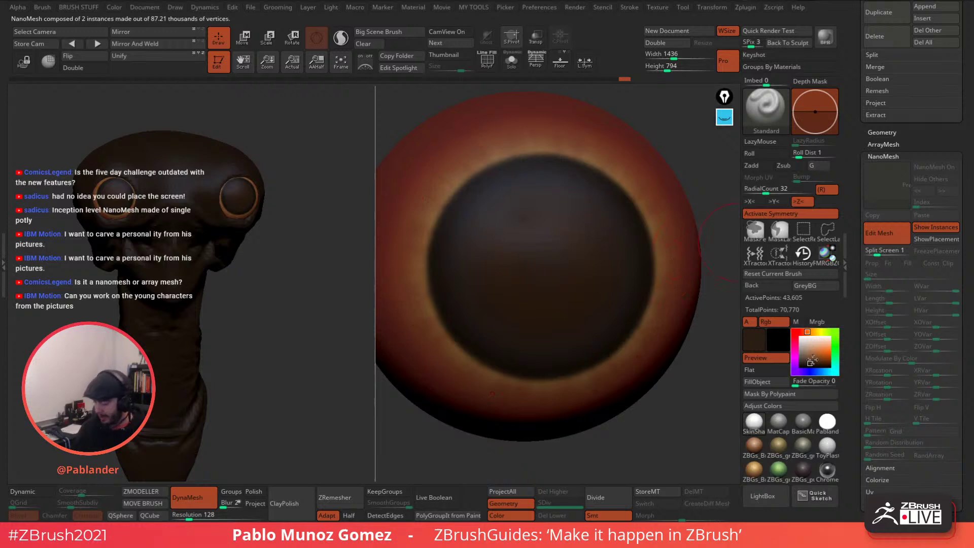
Choose a dark red and paint it around the outer rim of the eye with a larger brush.
click(801, 332)
drag(821, 349, 822, 363)
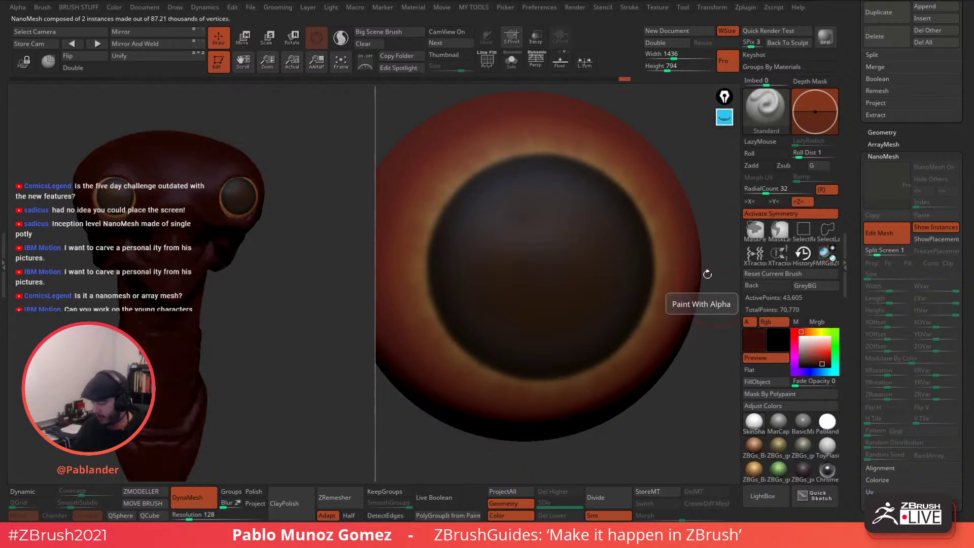
key(space)
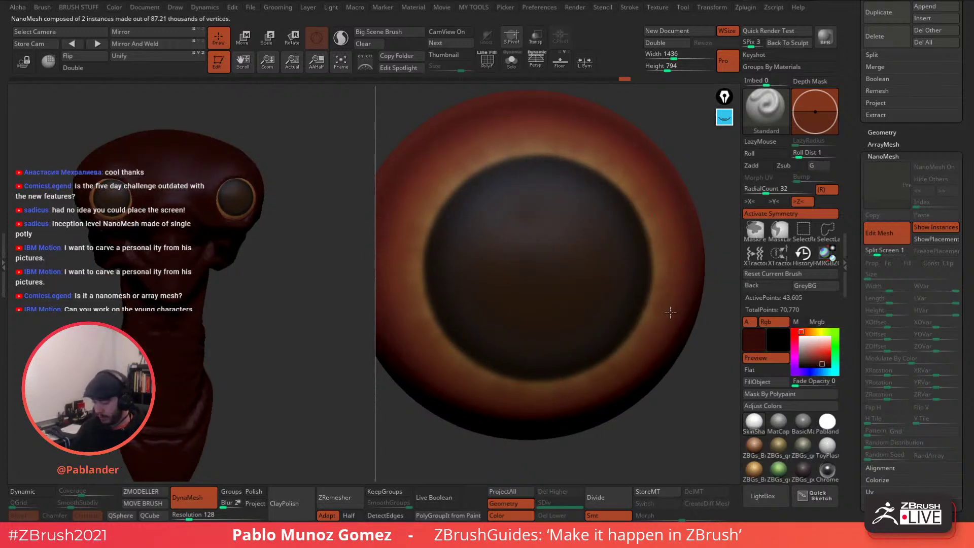
drag(670, 312, 676, 311)
drag(659, 354, 634, 325)
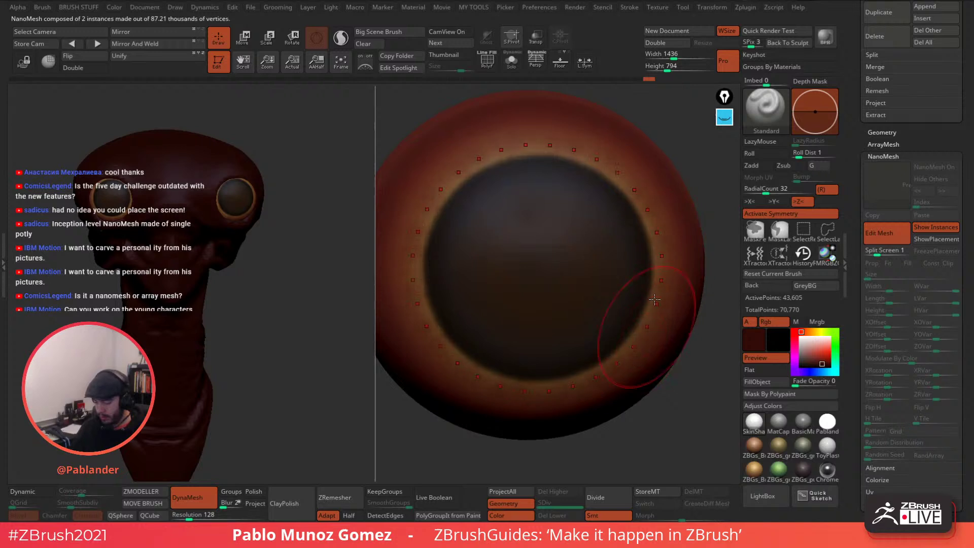
Choose a sandy yellow and lighten the band surrounding the large dark circle.
drag(815, 366, 810, 332)
click(813, 332)
click(814, 350)
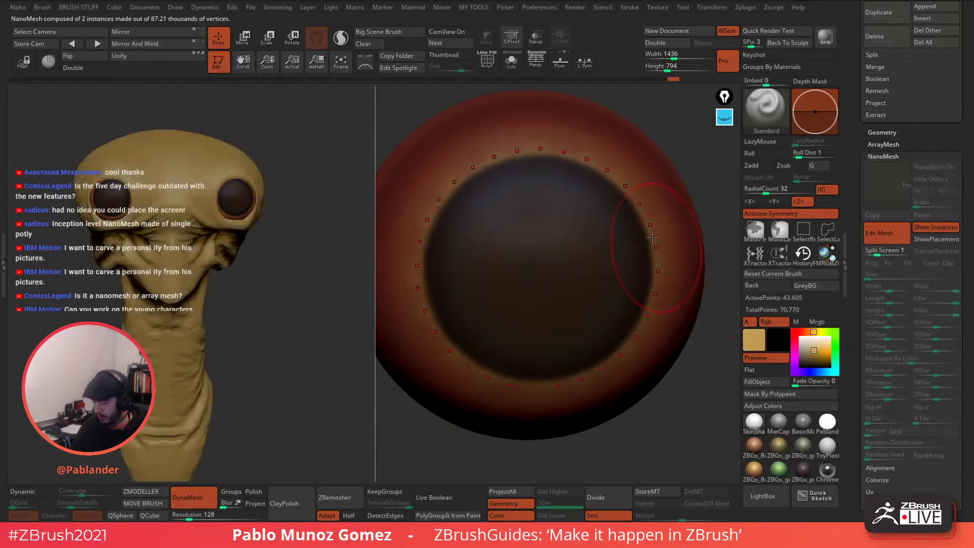
drag(651, 237, 674, 282)
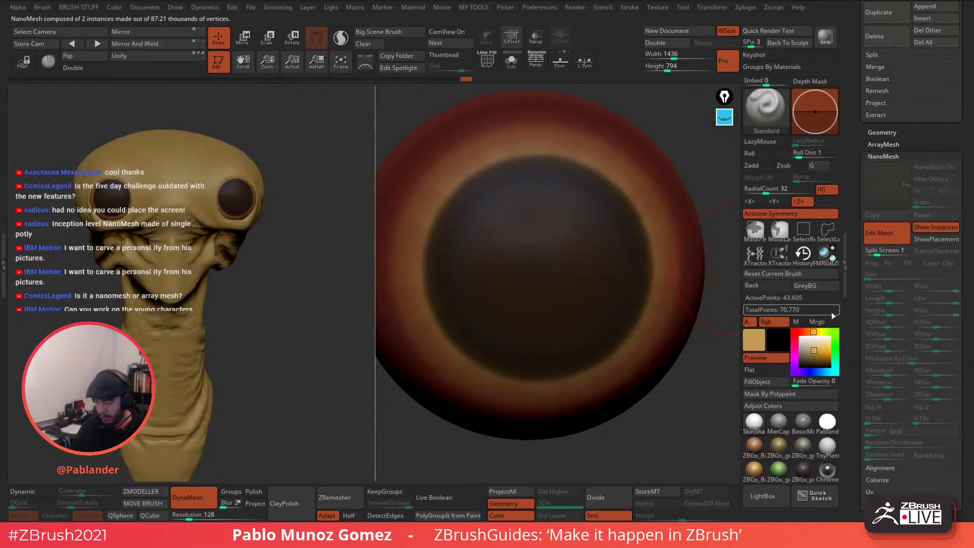
Choose progressively brighter oranges and paint over the dark circle to form an orange iris with a darker edge.
click(823, 356)
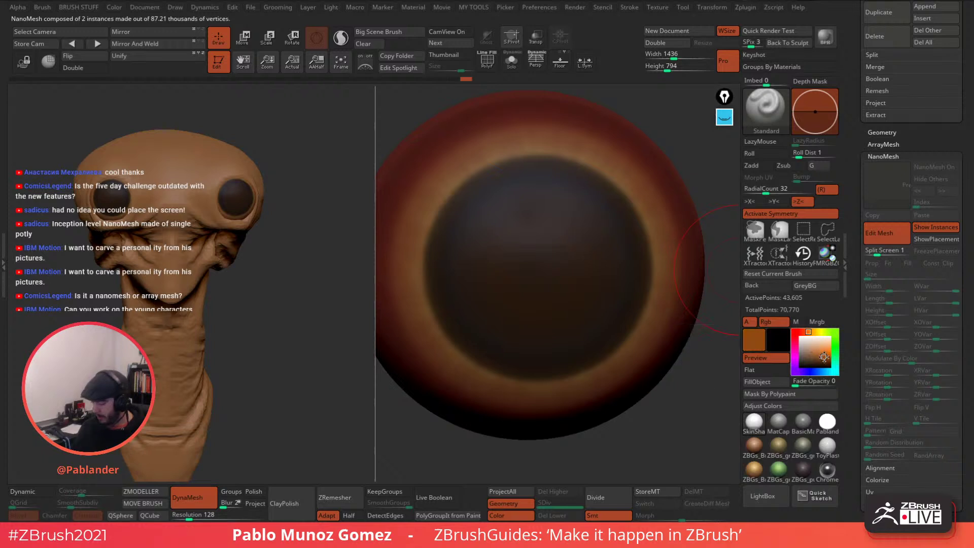
mouse_move(590, 238)
mouse_down()
mouse_move(595, 226)
mouse_move(613, 274)
mouse_move(549, 258)
mouse_move(594, 199)
mouse_move(570, 289)
mouse_up()
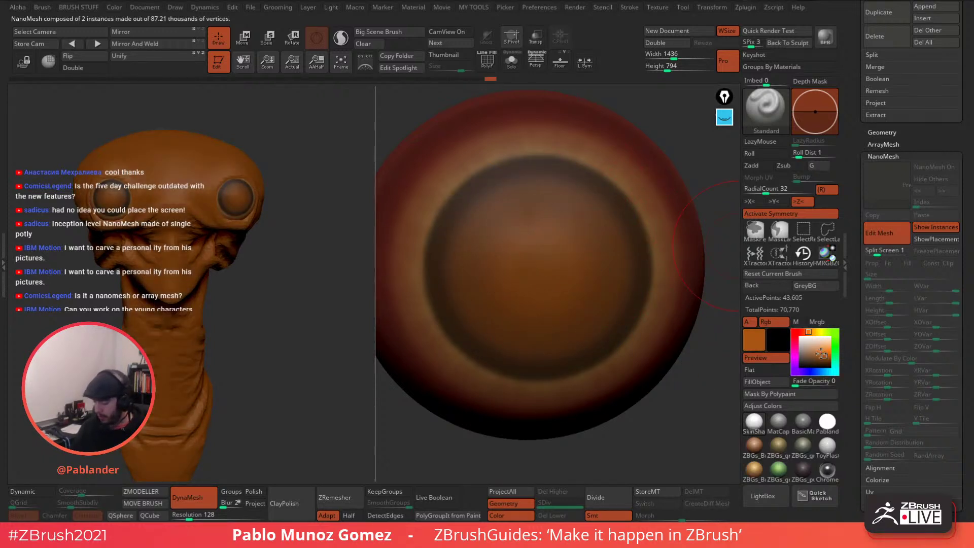
click(828, 354)
click(810, 331)
drag(613, 219, 622, 237)
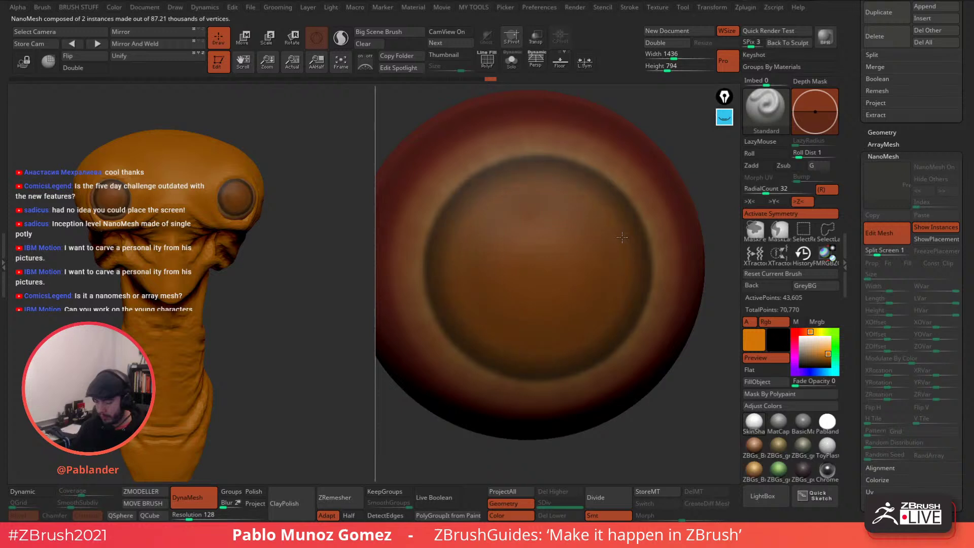
Choose a reddish orange and paint a soft glow in the centre of the iris.
click(805, 332)
click(822, 356)
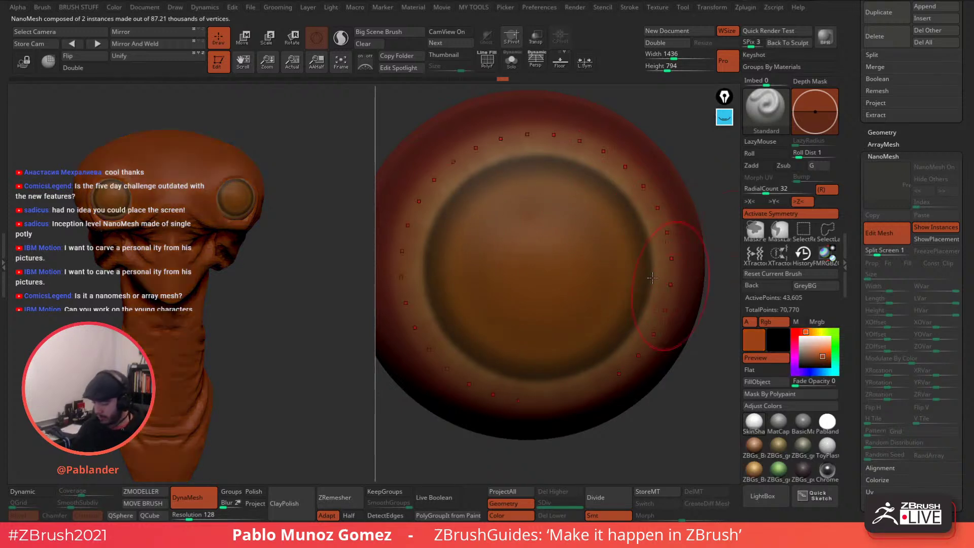
drag(550, 299, 601, 219)
right_drag(540, 267, 534, 293)
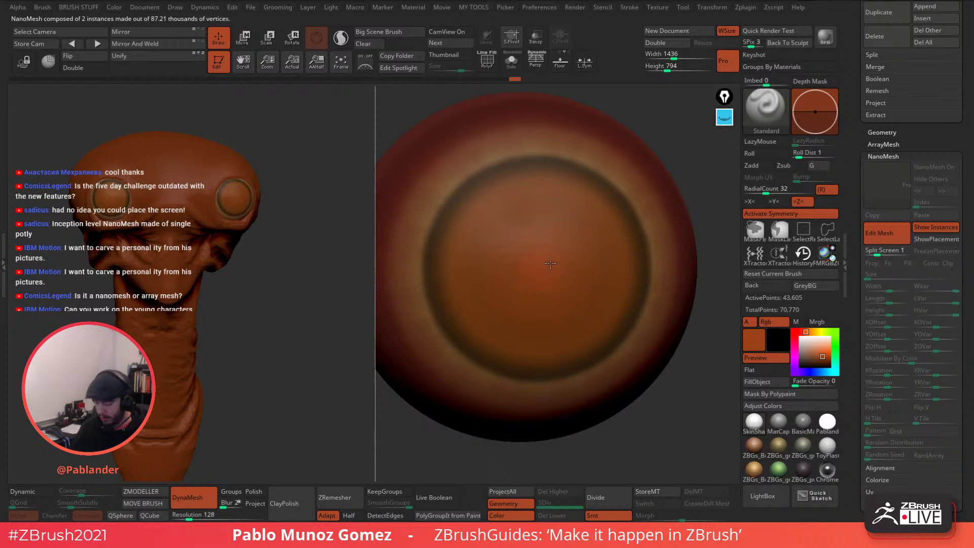
drag(556, 253, 560, 253)
Choose a dark brown, set the RadialCount to 20, and paint it softly around the outer iris.
drag(812, 351, 629, 230)
drag(767, 191, 758, 190)
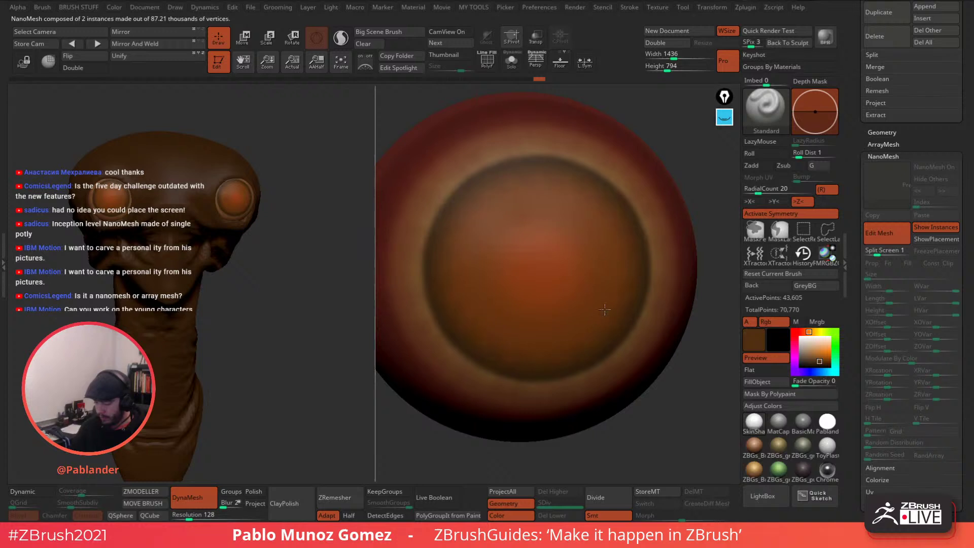
drag(605, 309, 600, 287)
mouse_move(600, 287)
right_down()
mouse_move(590, 283)
mouse_move(624, 254)
right_up()
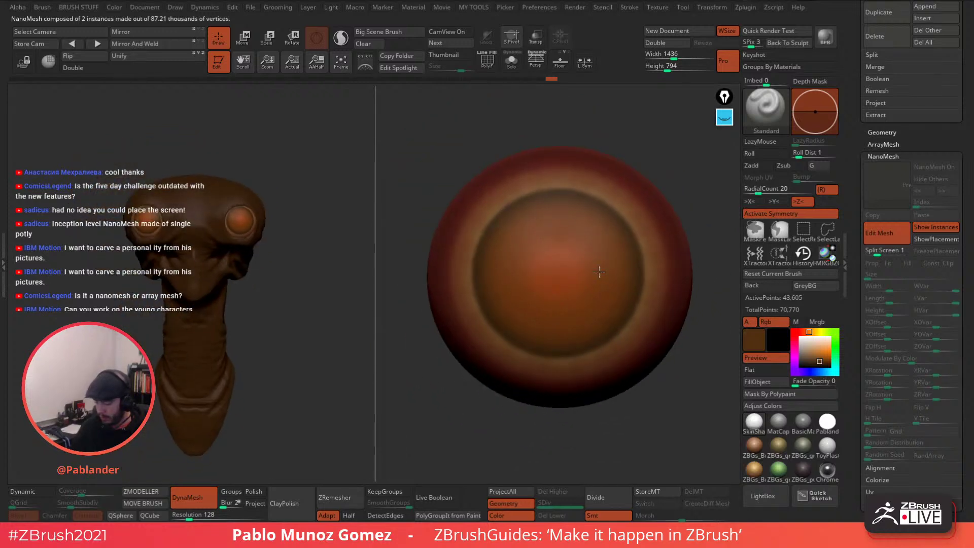
Turn off symmetry and shade the upper part of the iris with a very dark brown.
click(801, 214)
key(space)
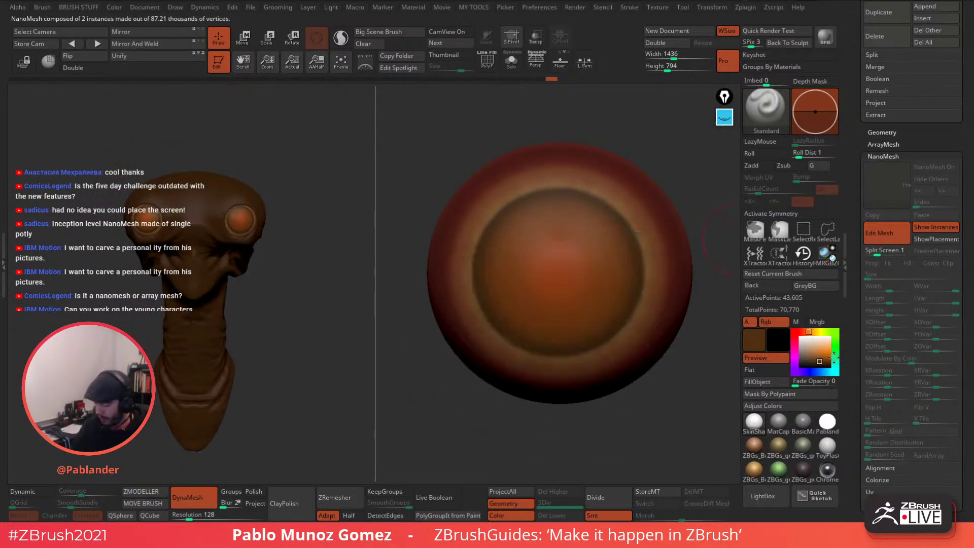
mouse_move(834, 358)
mouse_down()
mouse_move(604, 256)
mouse_move(562, 224)
mouse_move(820, 364)
mouse_up()
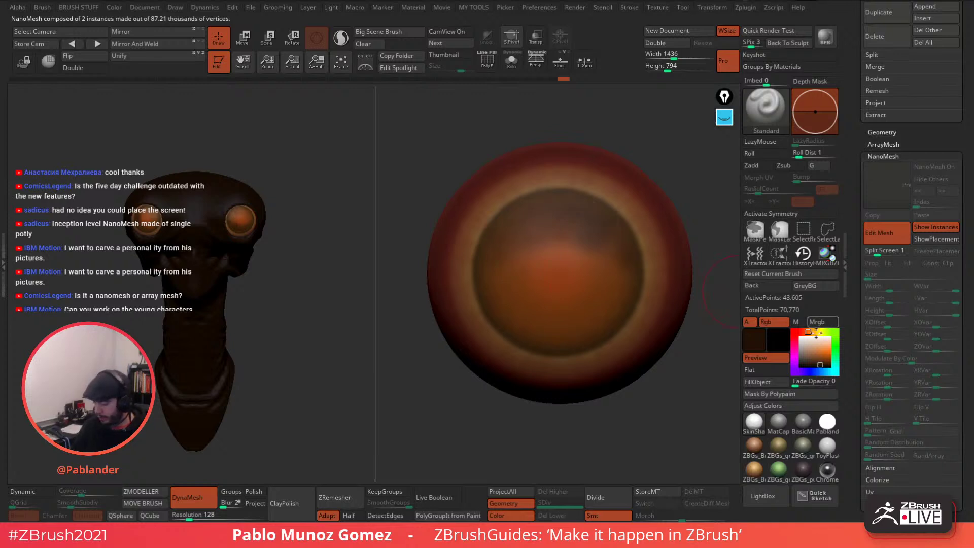
drag(816, 334, 800, 366)
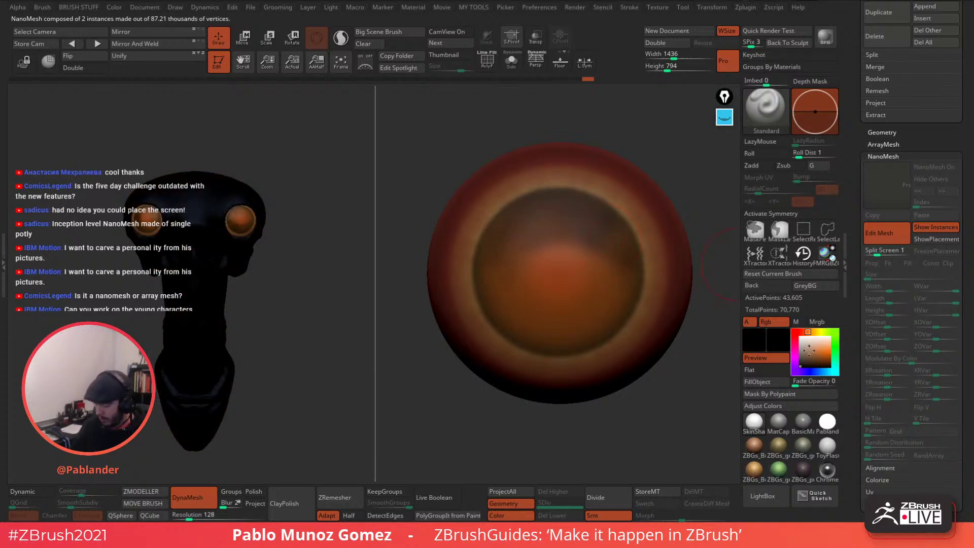
Choose a light orange and paint highlights along the lower part of the iris without symmetry.
key(c)
click(811, 332)
click(819, 349)
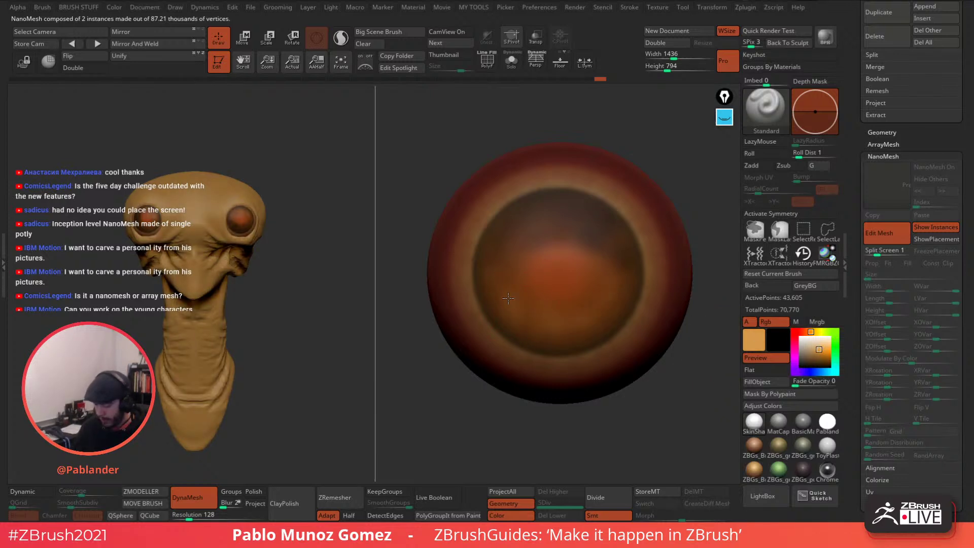
drag(605, 270, 602, 263)
right_drag(603, 264, 588, 290)
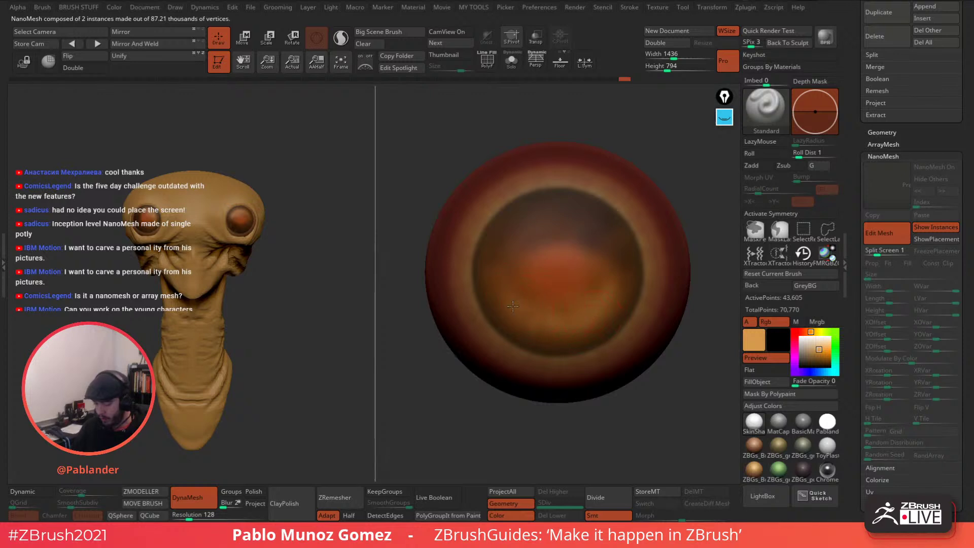
Choose a near-black colour, reactivate radial symmetry, and paint a round pupil in the centre of the iris.
click(800, 364)
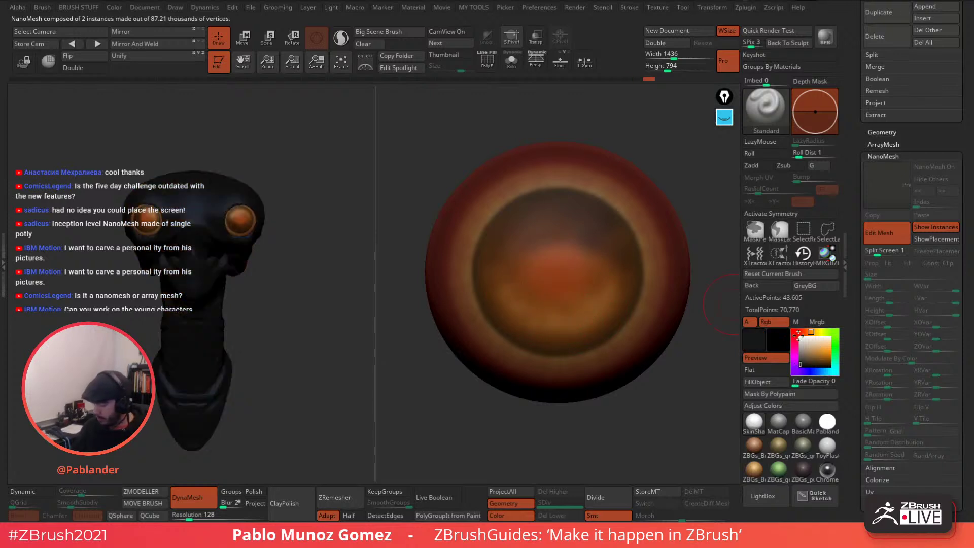
key(space)
mouse_move(560, 269)
mouse_down()
mouse_move(559, 280)
mouse_move(574, 251)
mouse_up()
click(791, 214)
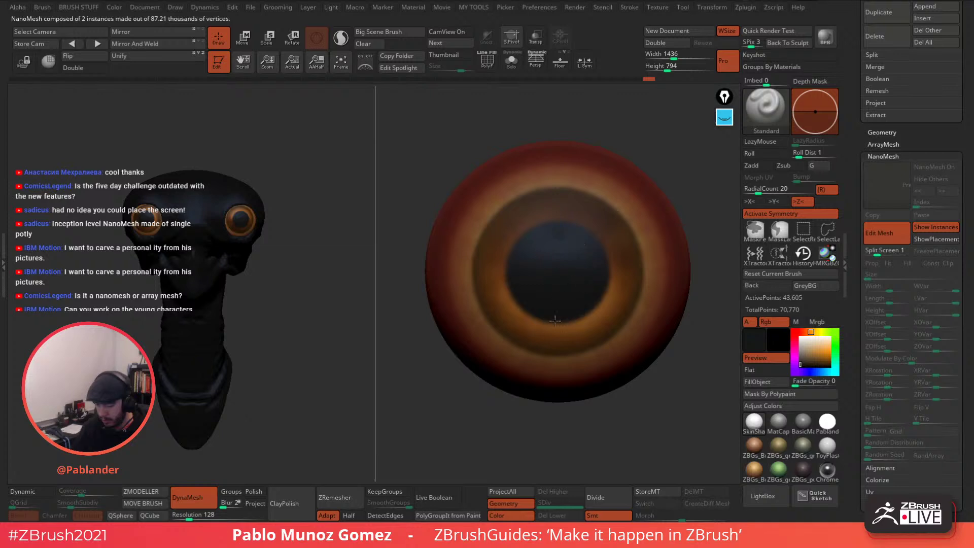
Exit the NanoMesh Edit Mesh mode and set the main colour to white for the full creature view.
click(891, 236)
mouse_move(801, 363)
mouse_down()
mouse_move(800, 337)
mouse_move(799, 362)
mouse_up()
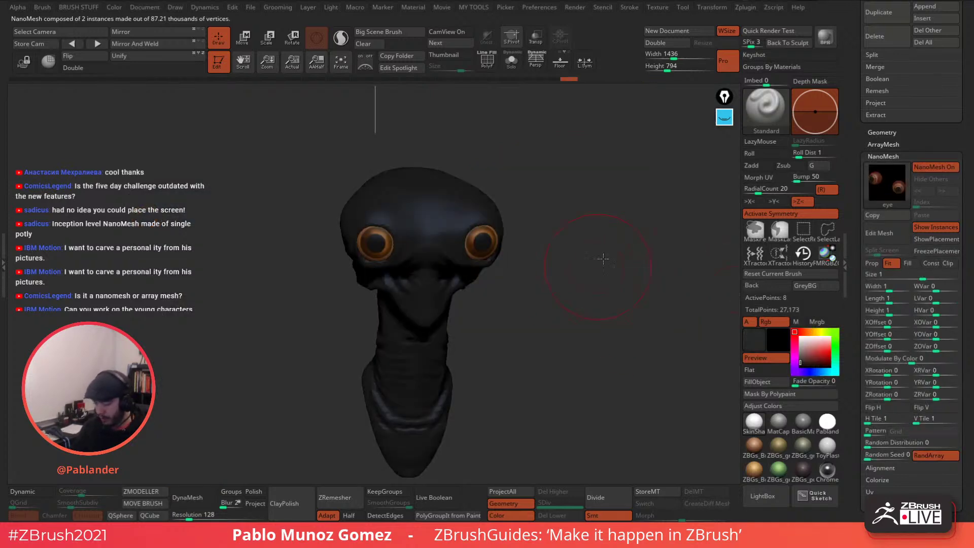
shift+drag(603, 259, 620, 235)
click(800, 335)
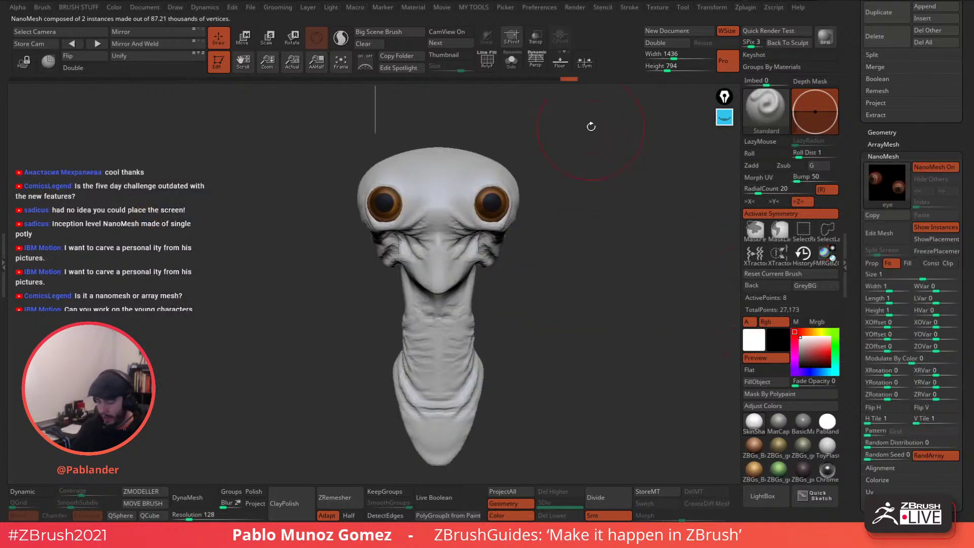
Turn off symmetry on the eye placement planes and activate the Move gizmo.
alt+drag(574, 156, 583, 194)
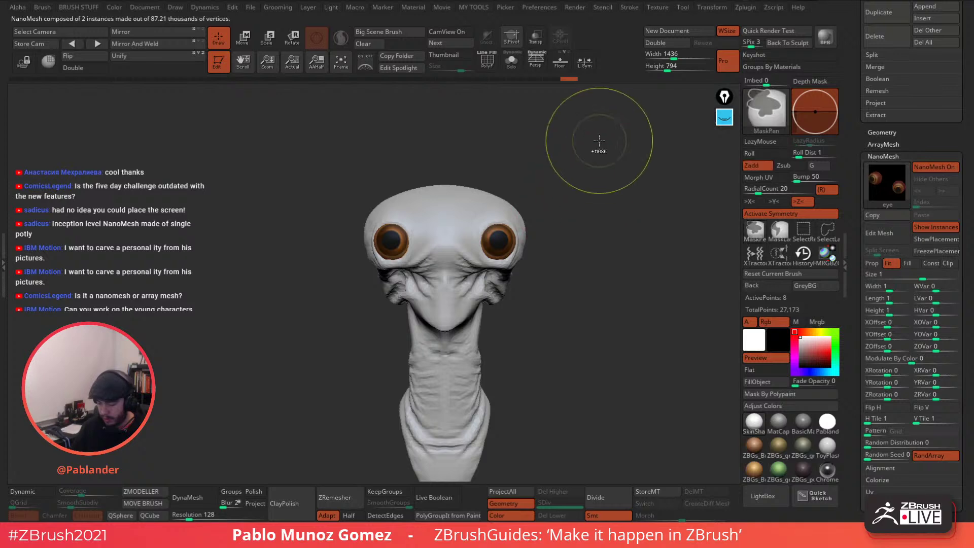
ctrl+drag(595, 148, 454, 315)
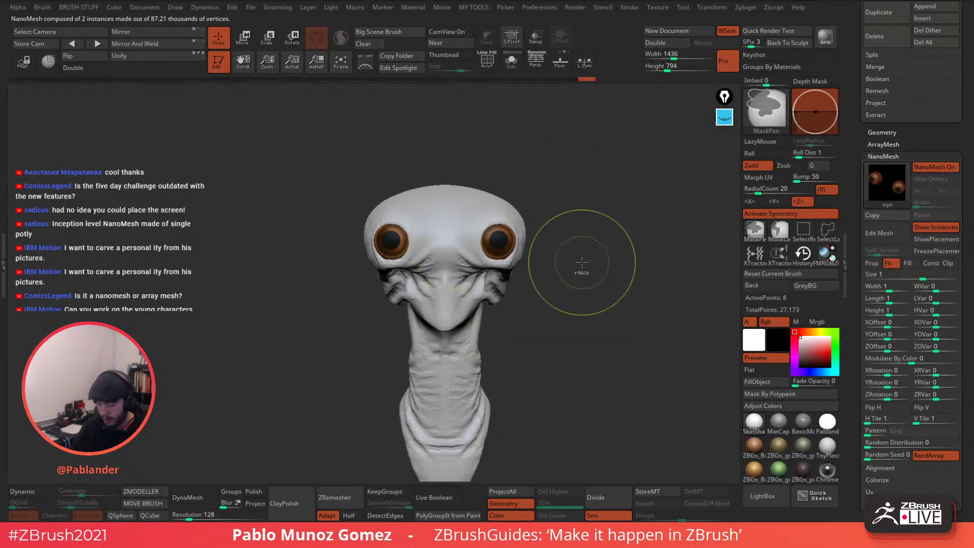
click(777, 213)
key(w)
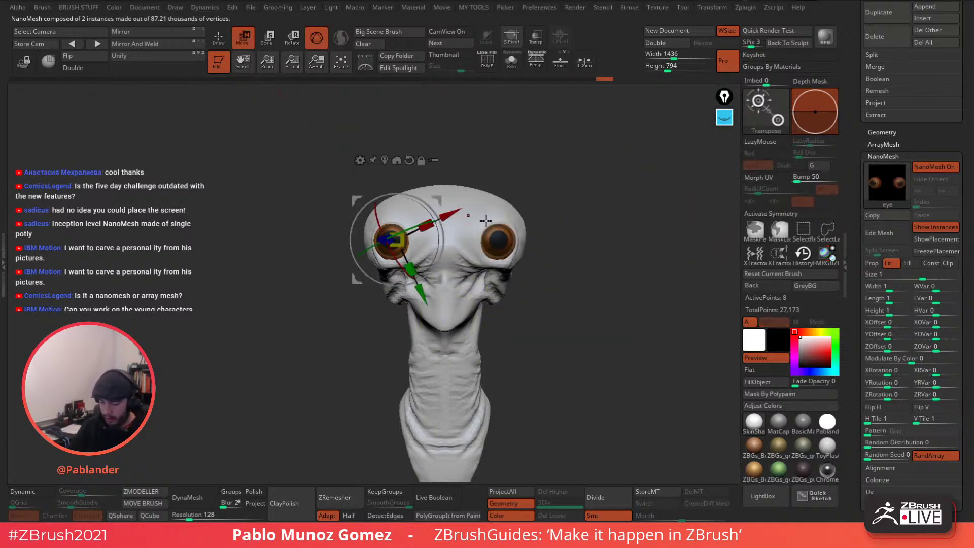
Try positioning the gizmo on the eye planes by clearing the mask, masking the mesh and centring on the unmasked part, and return to Draw mode.
ctrl+drag(483, 126, 466, 141)
click(385, 161)
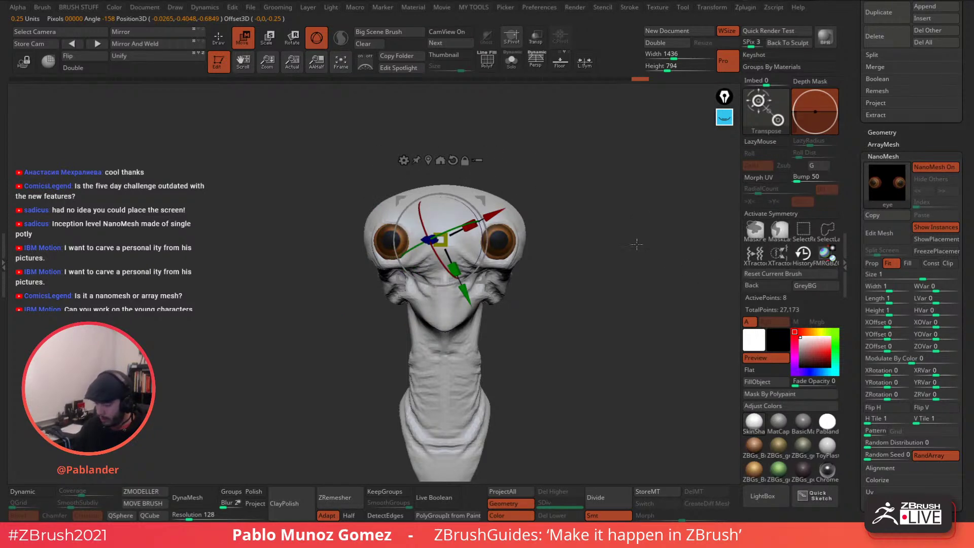
mouse_move(643, 135)
ctrl+mouse_down()
mouse_move(521, 287)
mouse_move(446, 335)
ctrl+mouse_up()
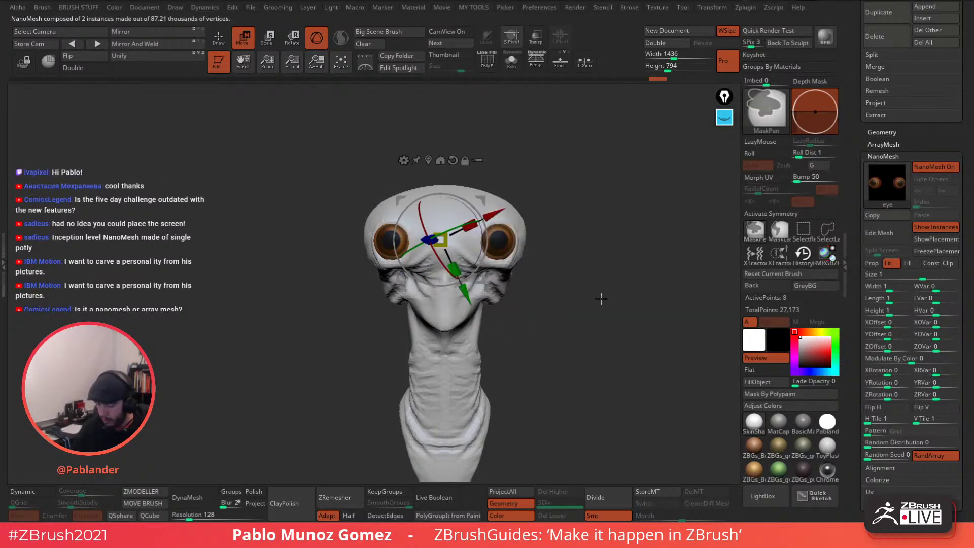
click(428, 160)
mouse_move(576, 217)
mouse_down()
mouse_move(595, 293)
mouse_move(602, 215)
mouse_move(583, 225)
mouse_up()
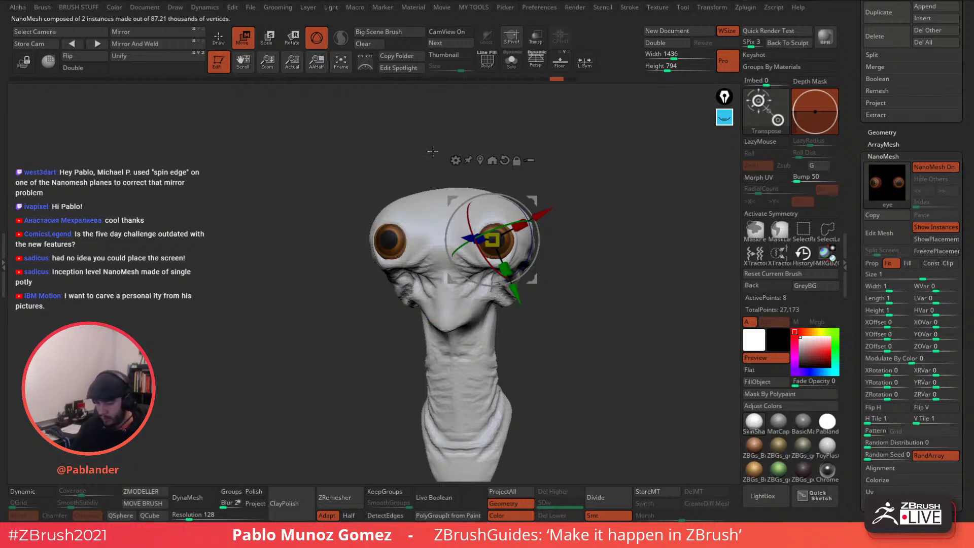
key(q)
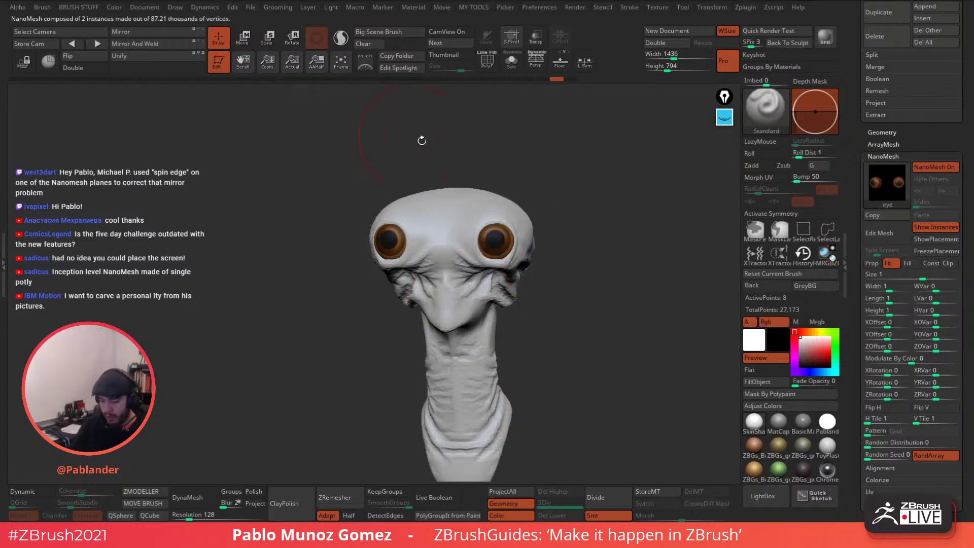
Show the NanoMesh placement planes with polyframe and transparency enabled, facing the head from the front.
click(944, 239)
drag(618, 272, 531, 96)
key(shift+f)
alt+drag(599, 218, 609, 203)
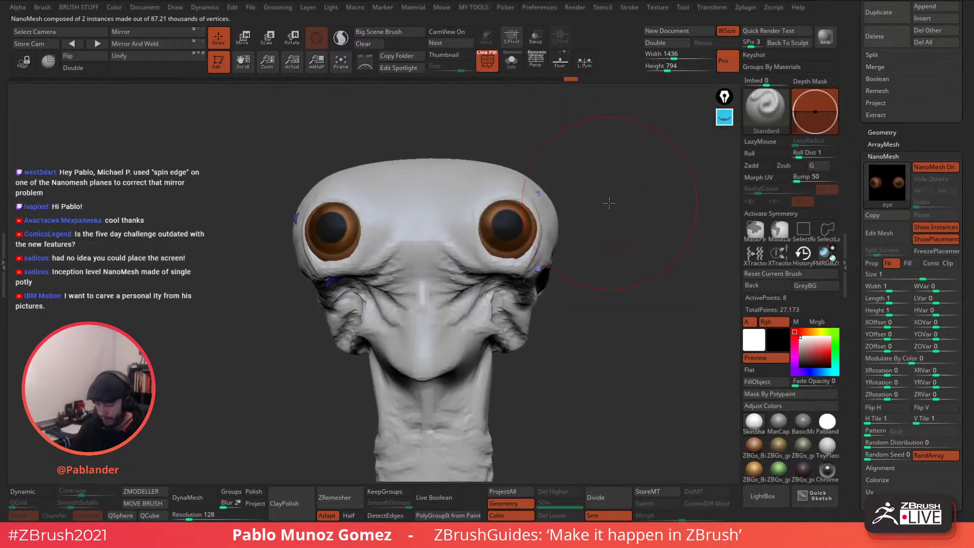
click(536, 38)
shift+drag(605, 165, 604, 172)
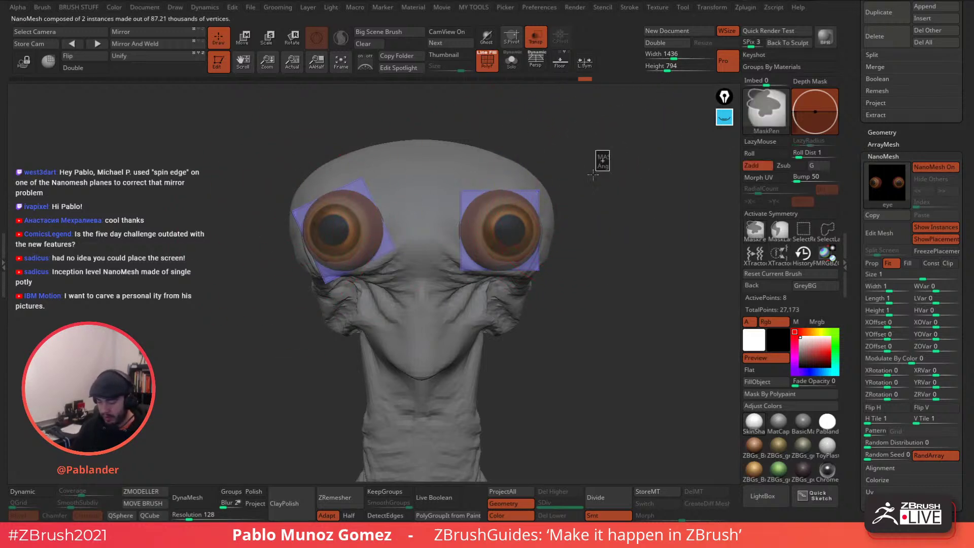
Hide the placement plane of the eye on the viewer's right and delete the hidden geometry.
mouse_move(609, 150)
ctrl+mouse_down()
mouse_move(438, 315)
mouse_move(510, 249)
ctrl+mouse_up()
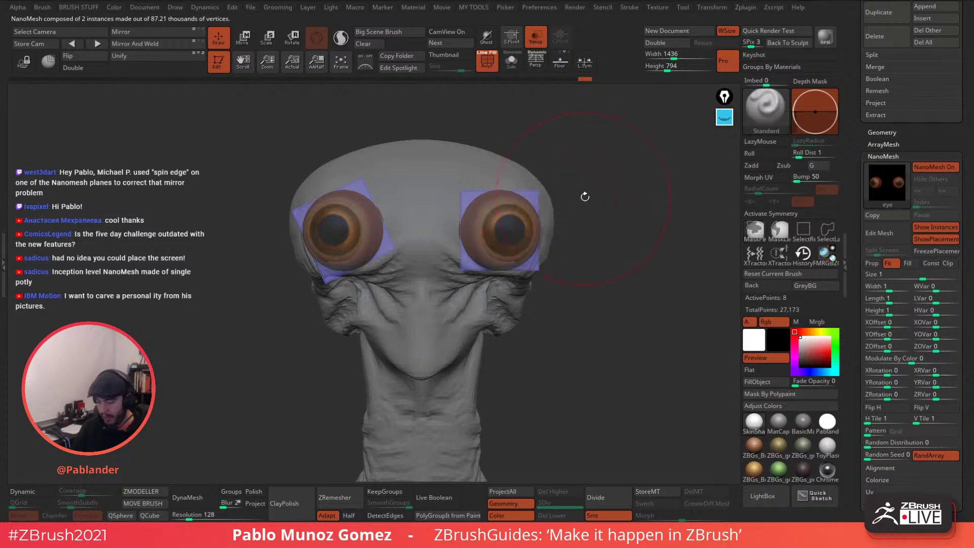
ctrl+shift+drag(625, 130, 432, 332)
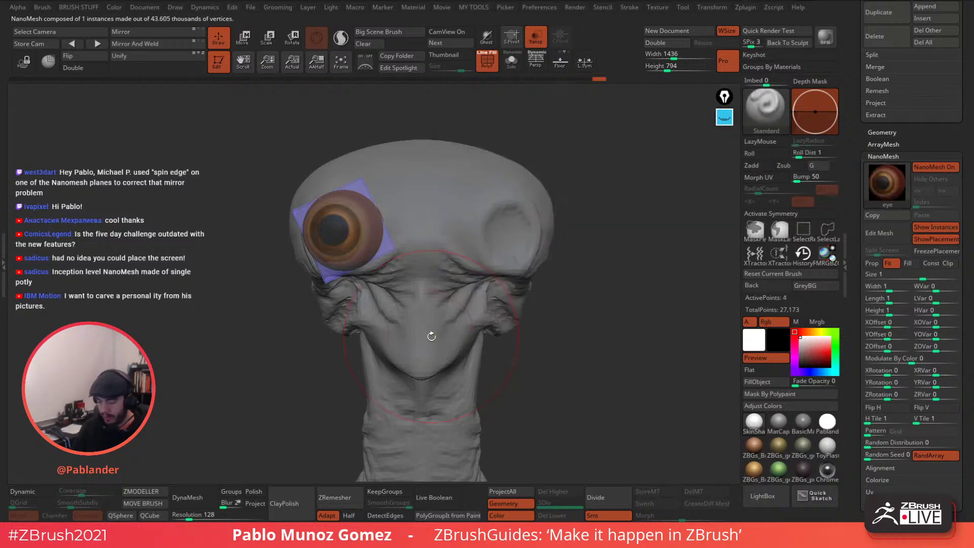
key(space)
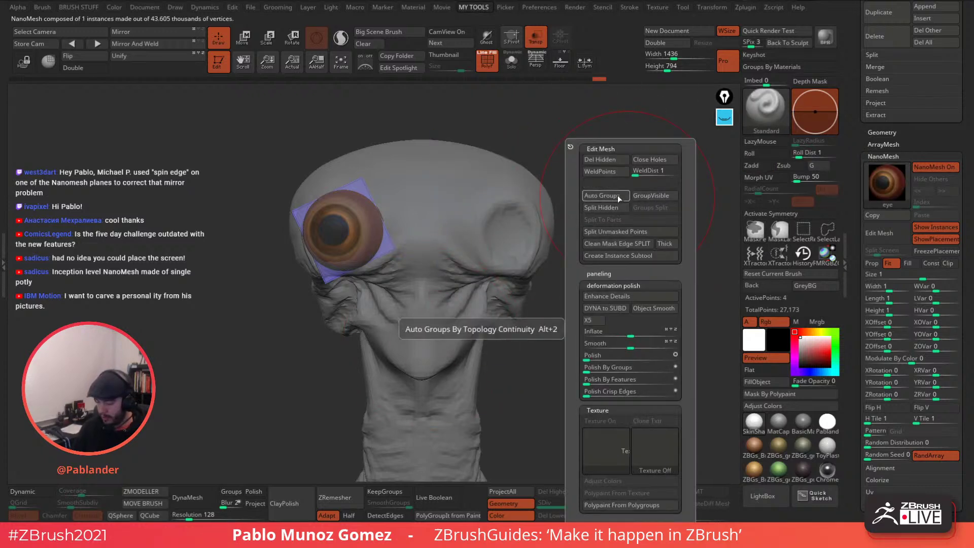
click(611, 160)
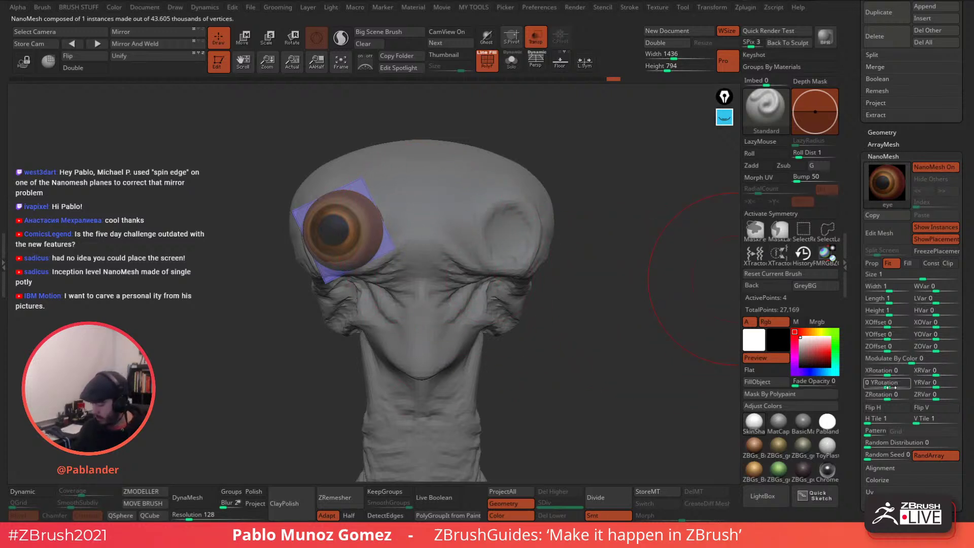
Turn off transparency and set the remaining eye's NanoMesh rotation to X 7, Y -3 and Z 111.
drag(887, 373, 870, 374)
click(536, 37)
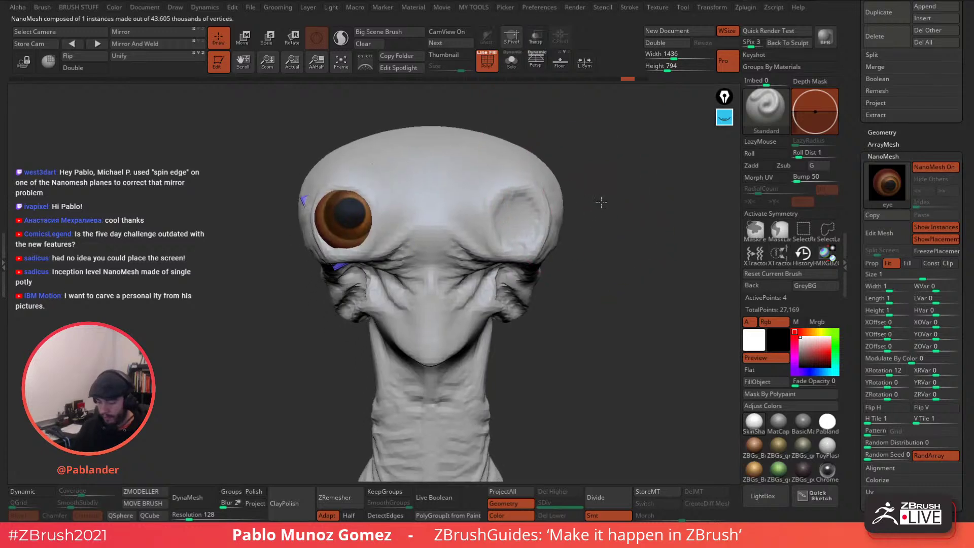
drag(885, 396, 888, 373)
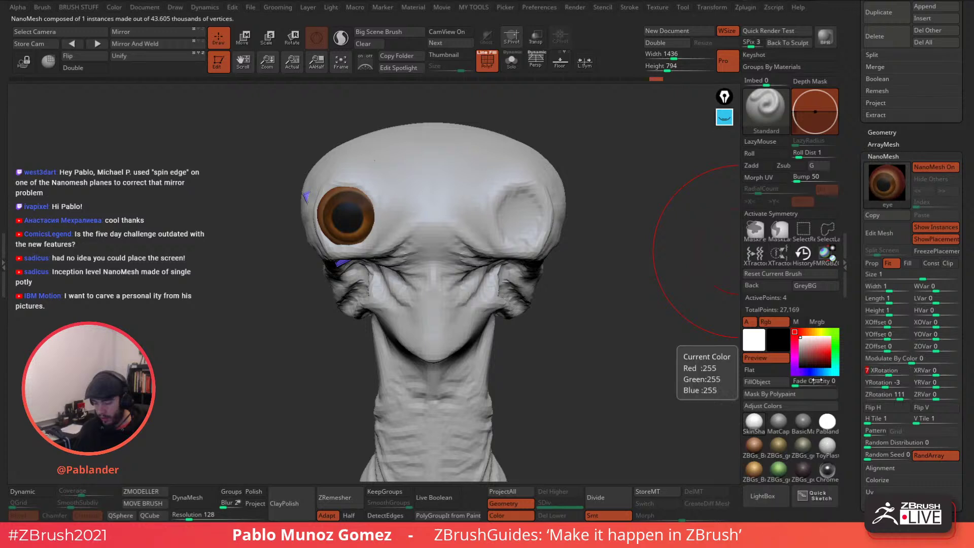
Try Mirror And Weld on the remaining eye's placement plane with transparency enabled, and undo it.
click(528, 44)
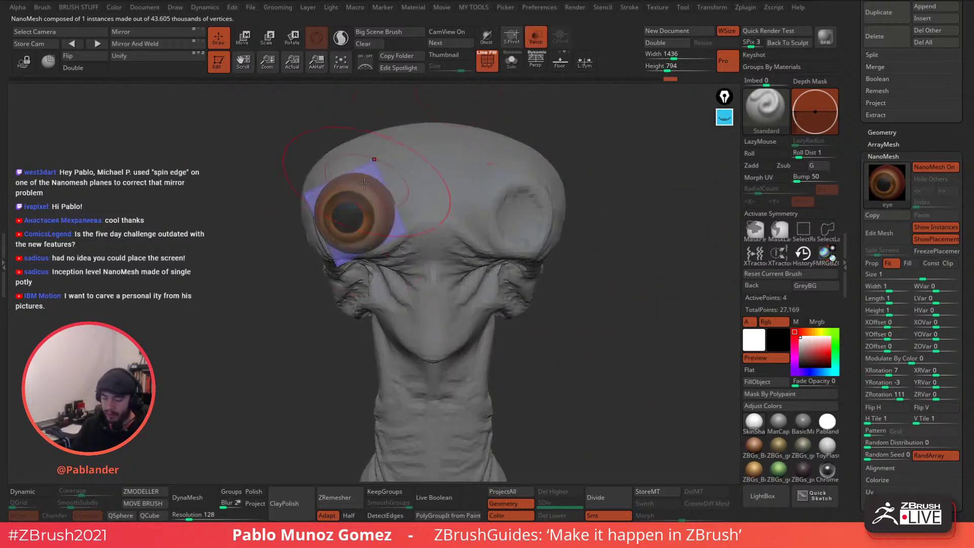
click(146, 44)
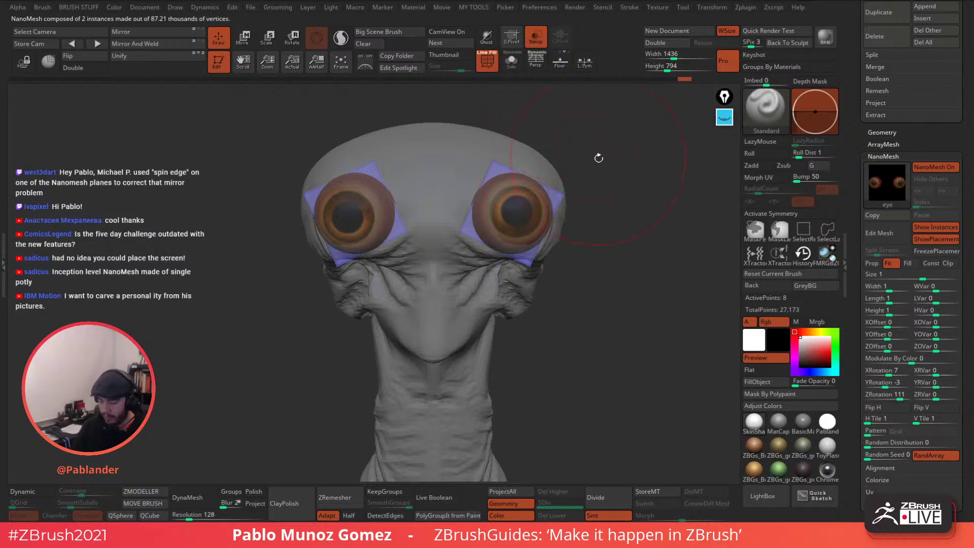
key(ctrl+z)
Turn off transparency, polyframe and the NanoMesh placement display to view the whole creature.
drag(593, 153, 700, 239)
click(531, 45)
click(943, 242)
alt+drag(645, 310, 587, 273)
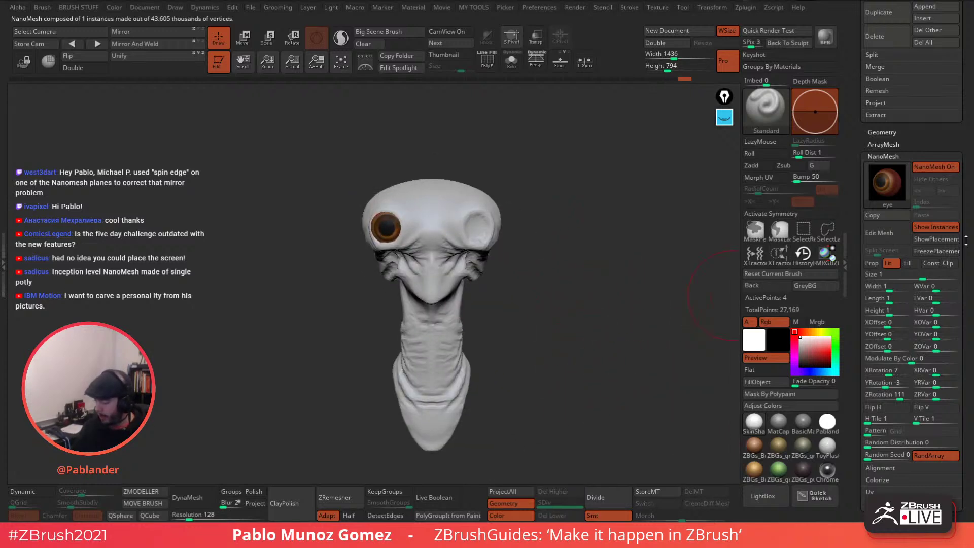
mouse_move(594, 343)
mouse_down()
mouse_move(628, 352)
mouse_move(598, 342)
mouse_up()
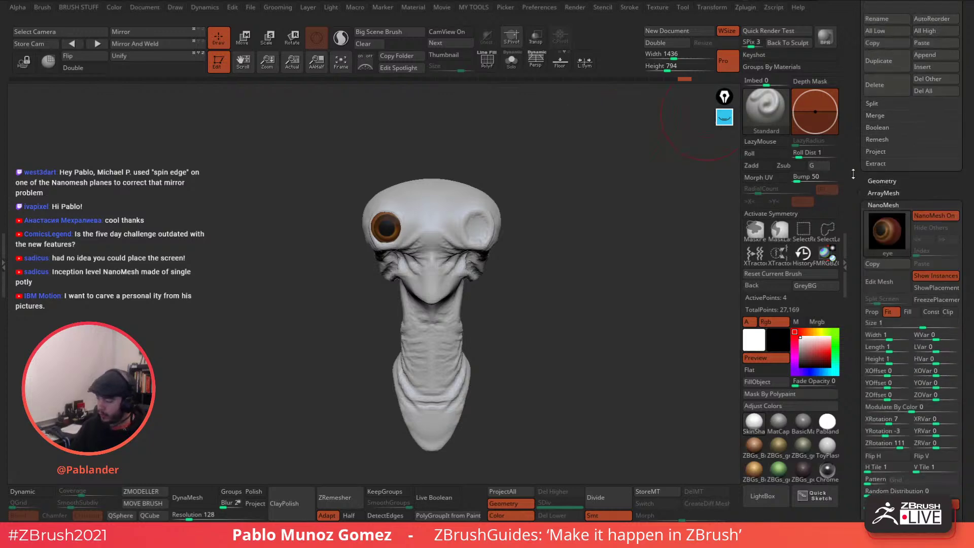
Inspect the original eye subtool on its own in Solo mode and return to the PM3D_Plane3D_2 subtool.
scroll(950, 144, up, 8)
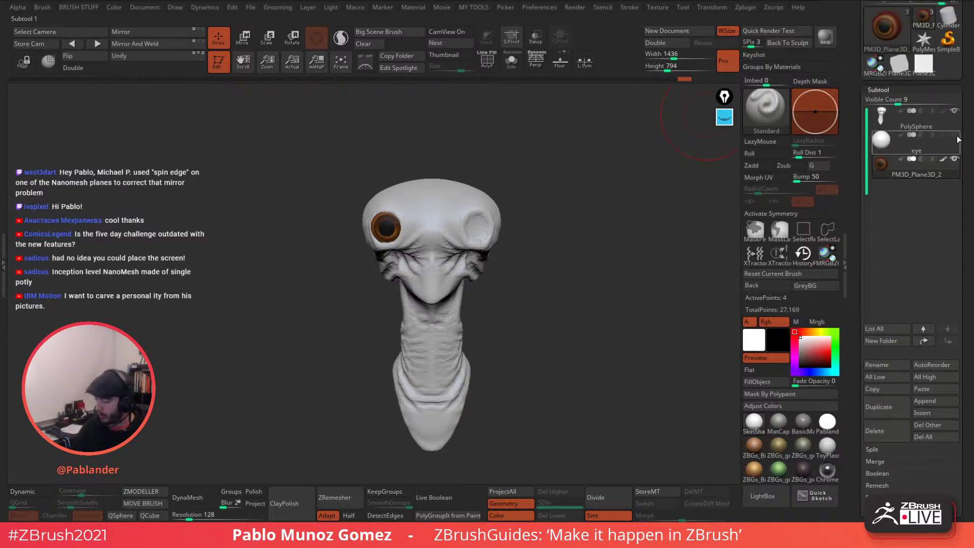
click(947, 141)
click(512, 61)
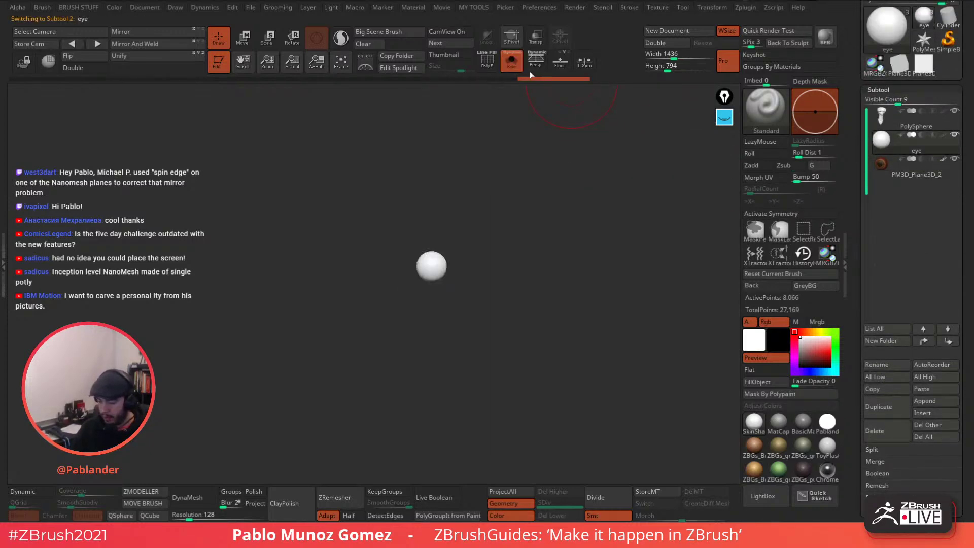
click(512, 61)
click(945, 166)
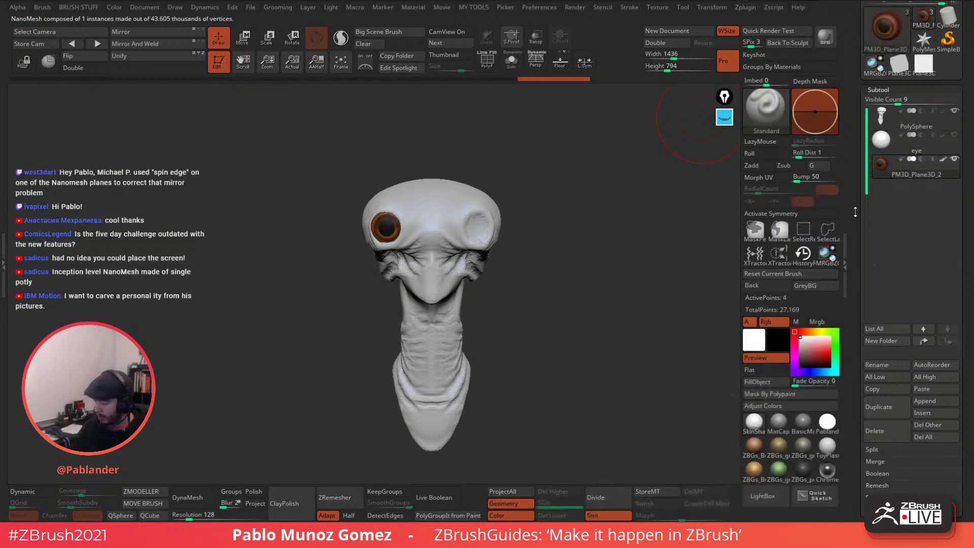
Convert the eye NanoMesh into real geometry with One To Mesh.
drag(856, 211, 858, 96)
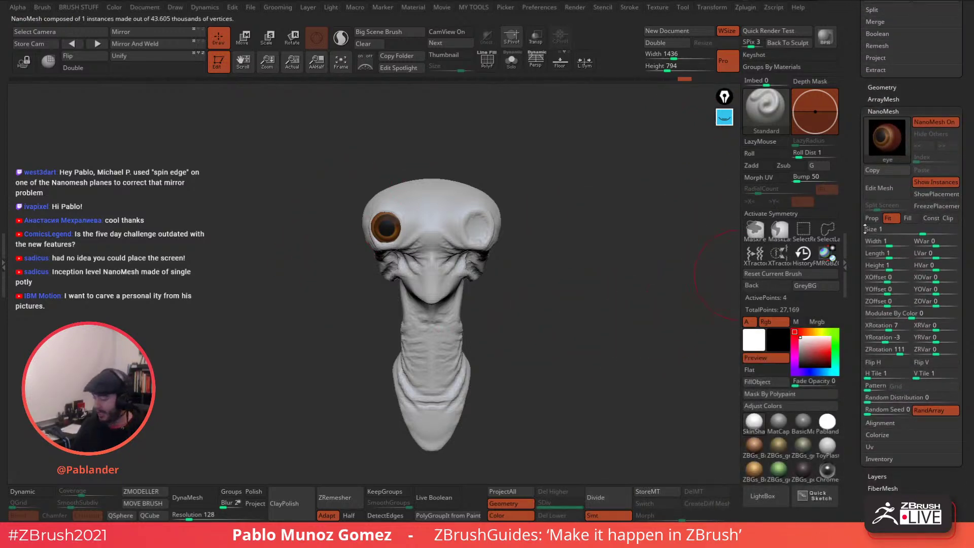
click(879, 459)
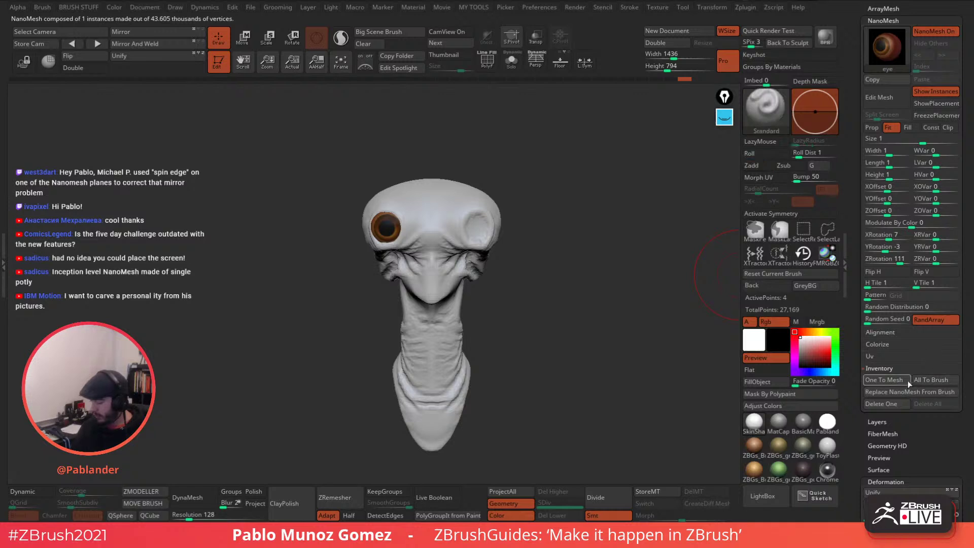
click(890, 381)
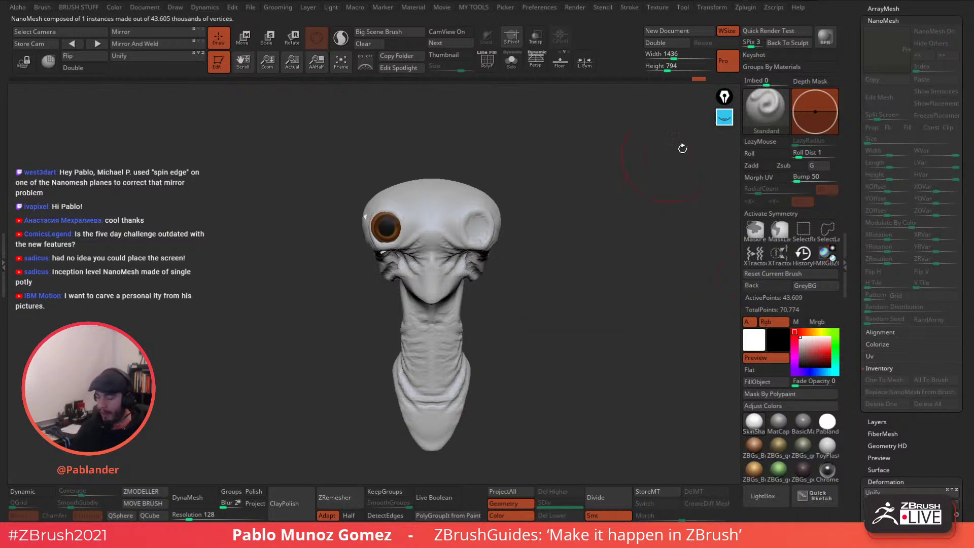
Isolate the converted eye in Solo mode, hide the leftover placement plane and delete the hidden geometry.
drag(861, 64, 862, 181)
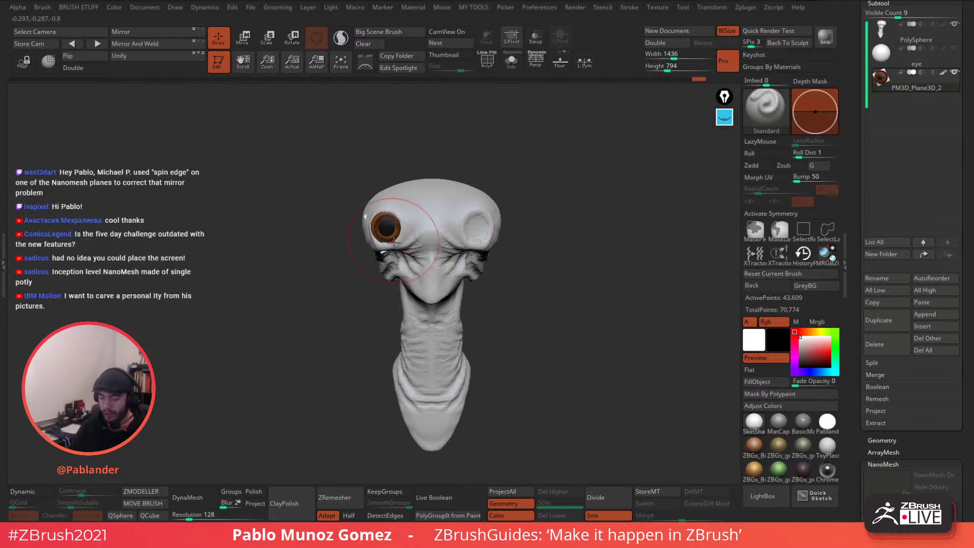
alt+drag(537, 175, 541, 202)
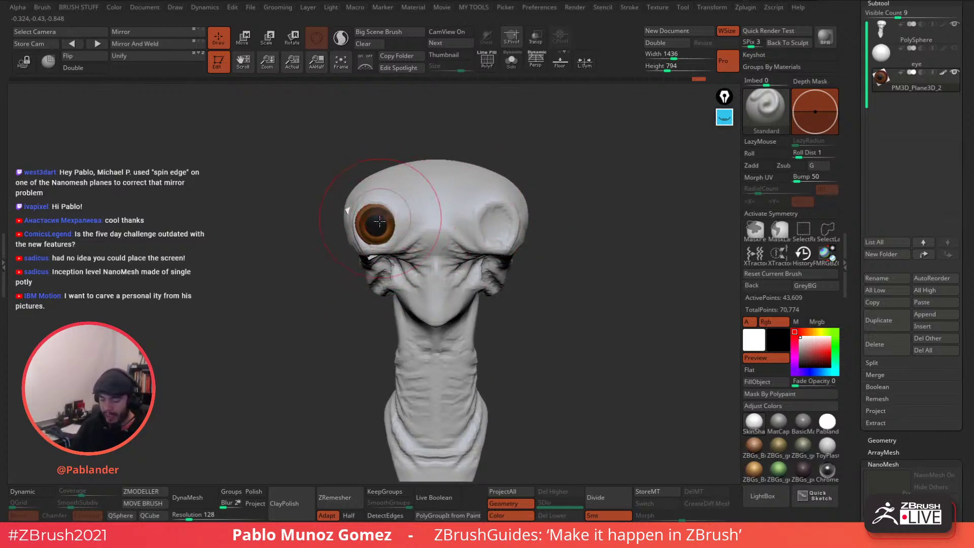
click(511, 60)
drag(498, 142, 525, 219)
key(2)
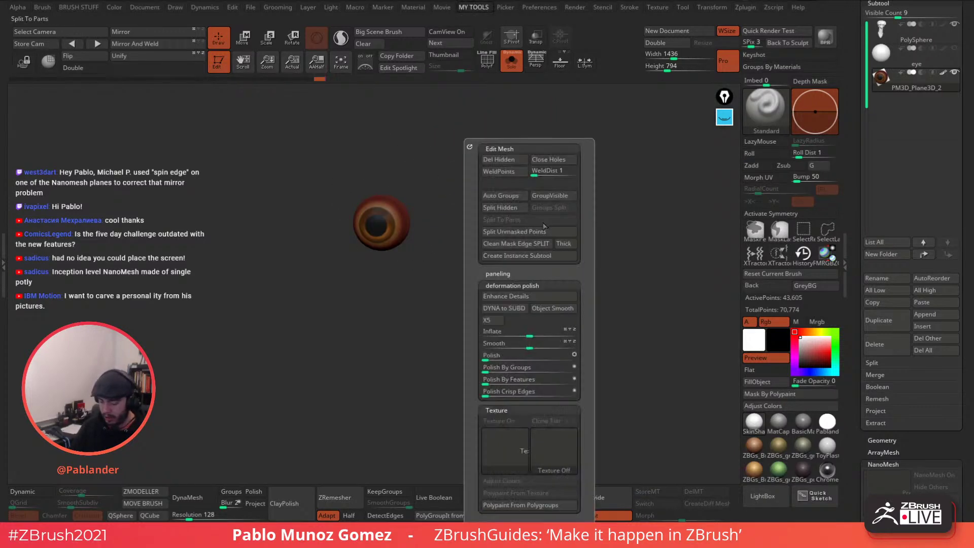
click(509, 160)
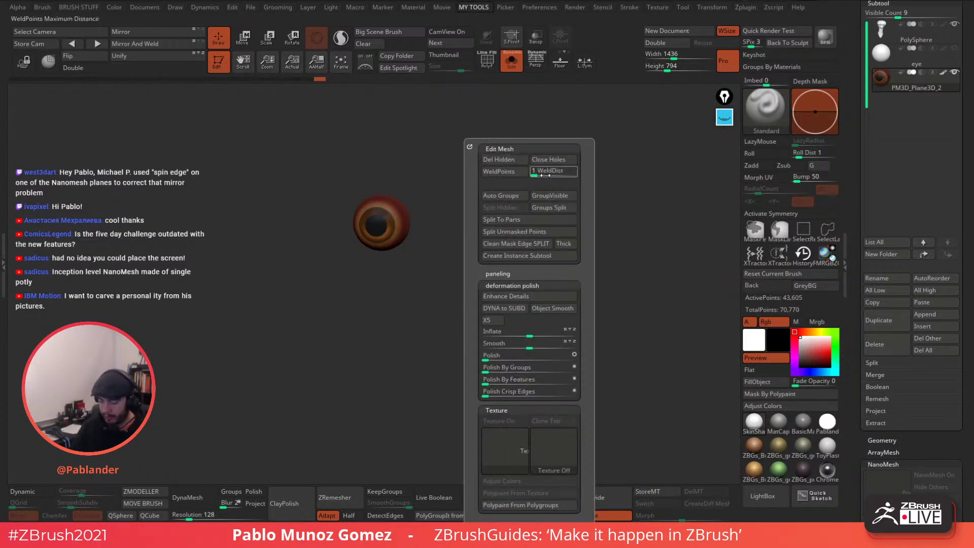
Exit Solo mode and mirror the eye to the other side of the head with Mirror And Weld.
click(511, 61)
click(171, 44)
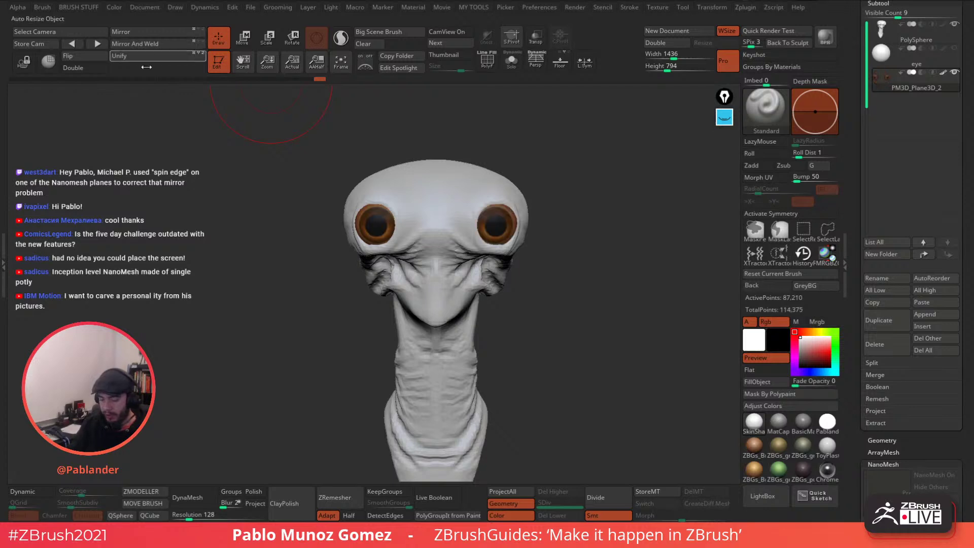
alt+drag(563, 245, 566, 267)
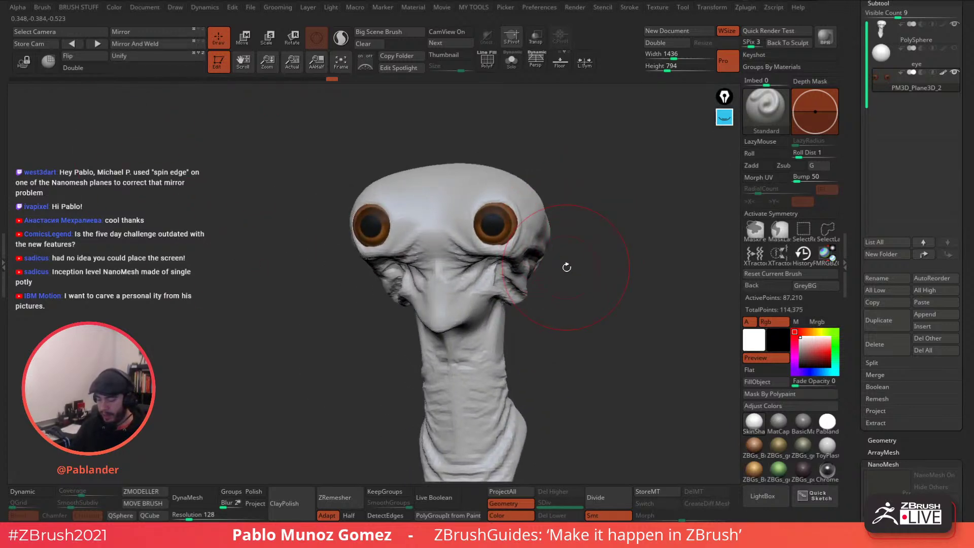
Select the PolySphere head subtool and assign it the MatCap material.
alt+click(540, 223)
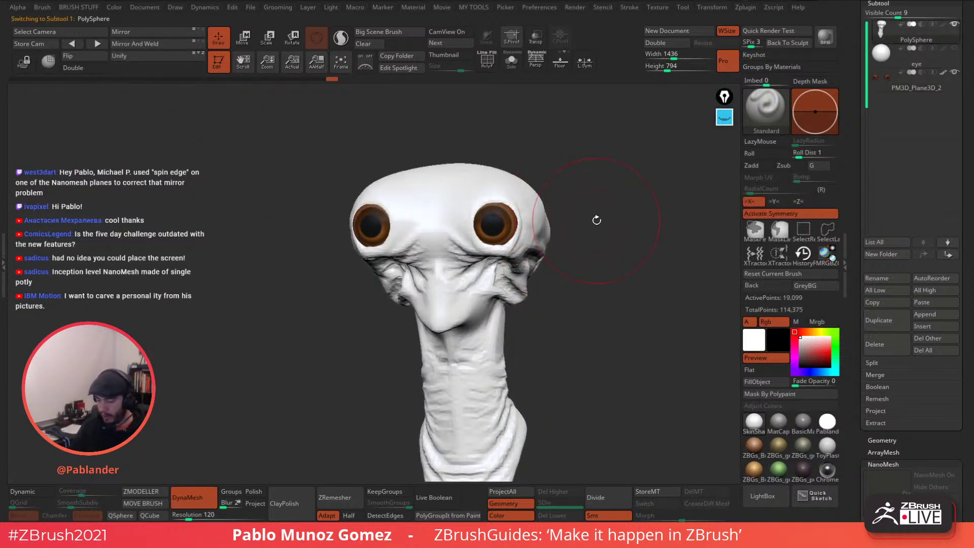
click(776, 421)
drag(586, 227, 566, 217)
Reshape the brow and skull with the Move brush, pulling up a crest in the middle of the top of the head.
key(b)
click(531, 282)
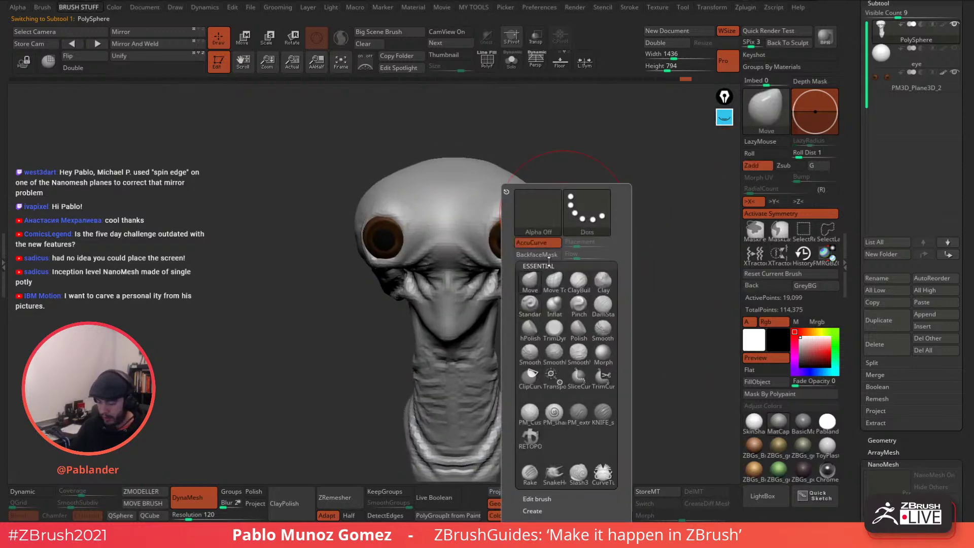
key(space)
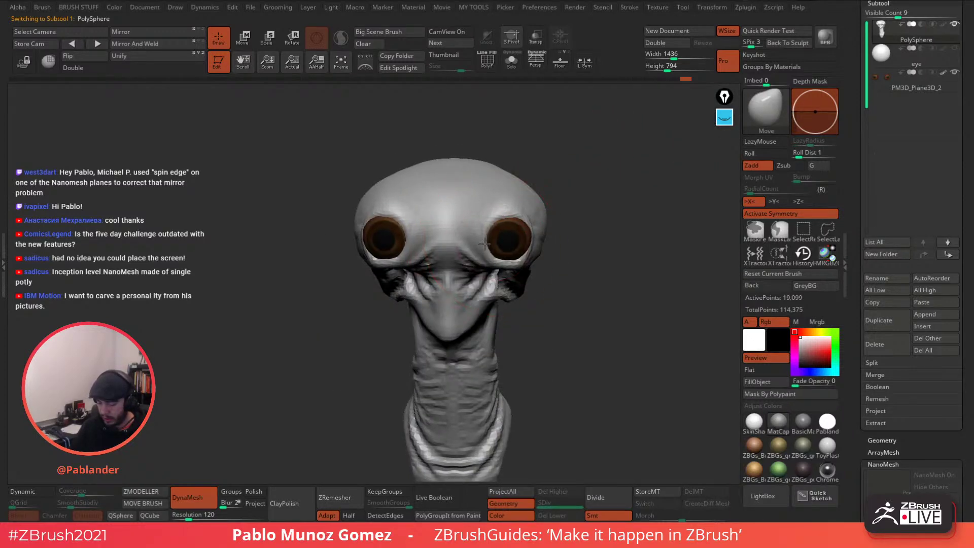
mouse_move(580, 213)
mouse_down()
mouse_move(523, 257)
mouse_move(495, 252)
mouse_move(576, 233)
mouse_move(605, 267)
mouse_up()
key(space)
mouse_move(507, 303)
mouse_down()
mouse_move(576, 266)
mouse_move(604, 302)
mouse_move(630, 272)
mouse_move(627, 318)
mouse_move(625, 263)
mouse_move(598, 265)
mouse_move(642, 280)
mouse_move(451, 238)
mouse_up()
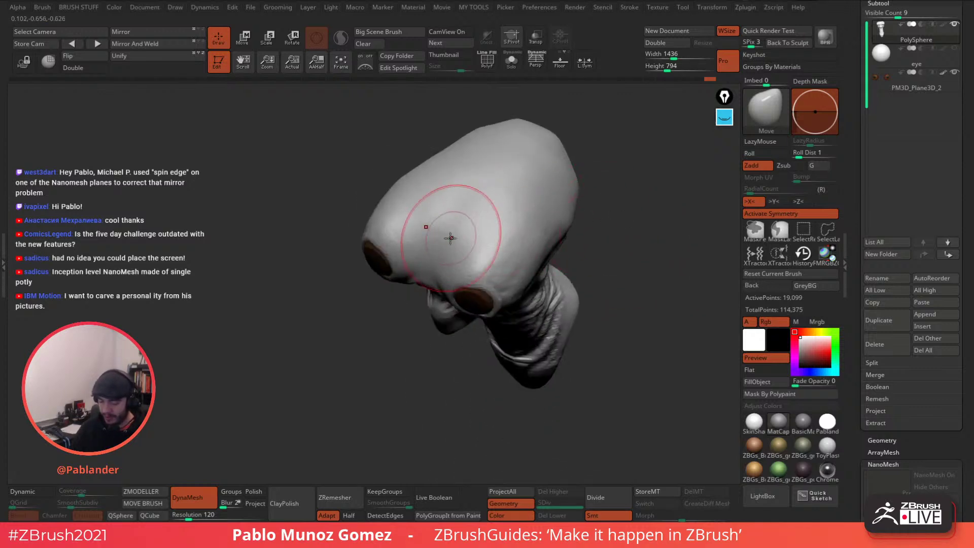
drag(572, 312, 469, 232)
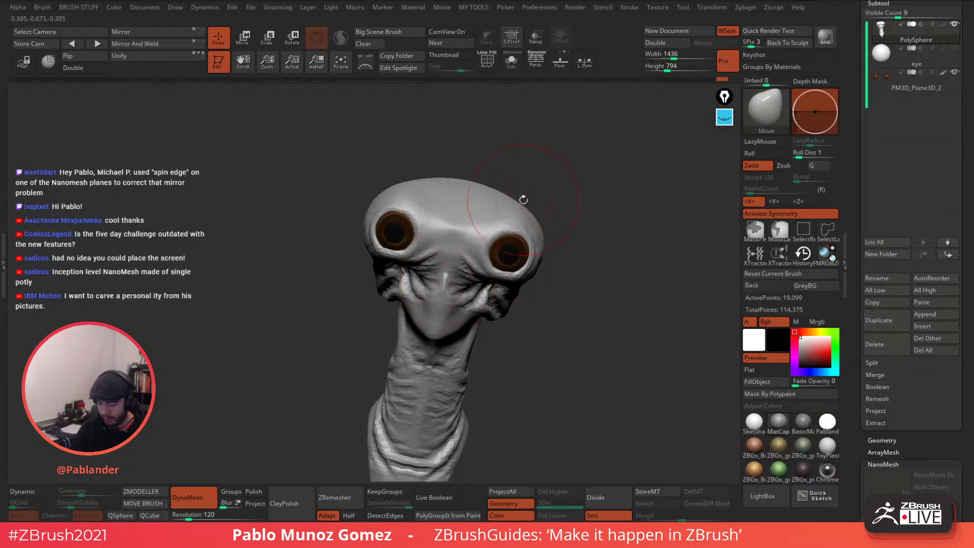
mouse_move(523, 200)
mouse_down()
mouse_move(538, 195)
mouse_move(538, 206)
mouse_move(473, 176)
mouse_up()
drag(546, 152, 499, 157)
drag(483, 192, 478, 177)
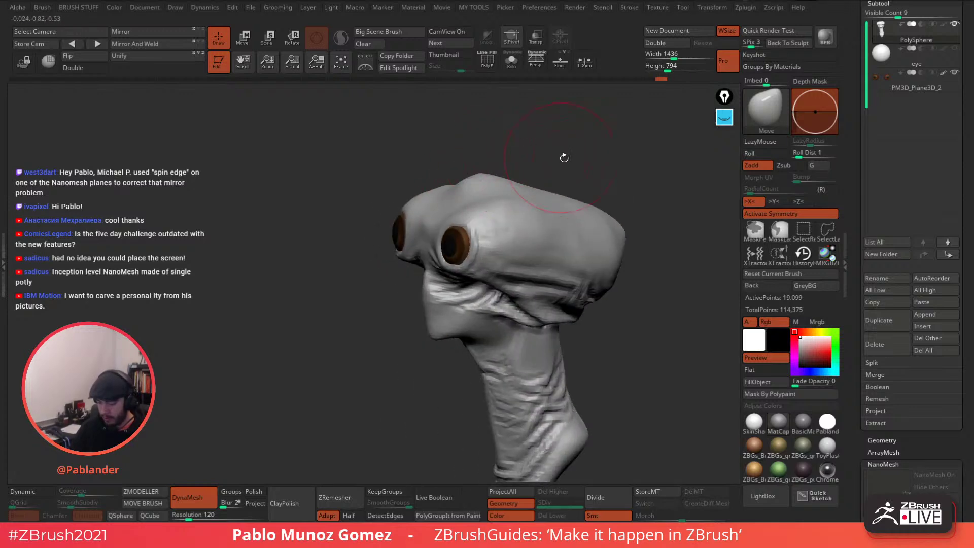
drag(564, 158, 588, 191)
Choose the ClothNudge brush and remesh the head with DynaMesh at resolution 256.
key(space)
key(b)
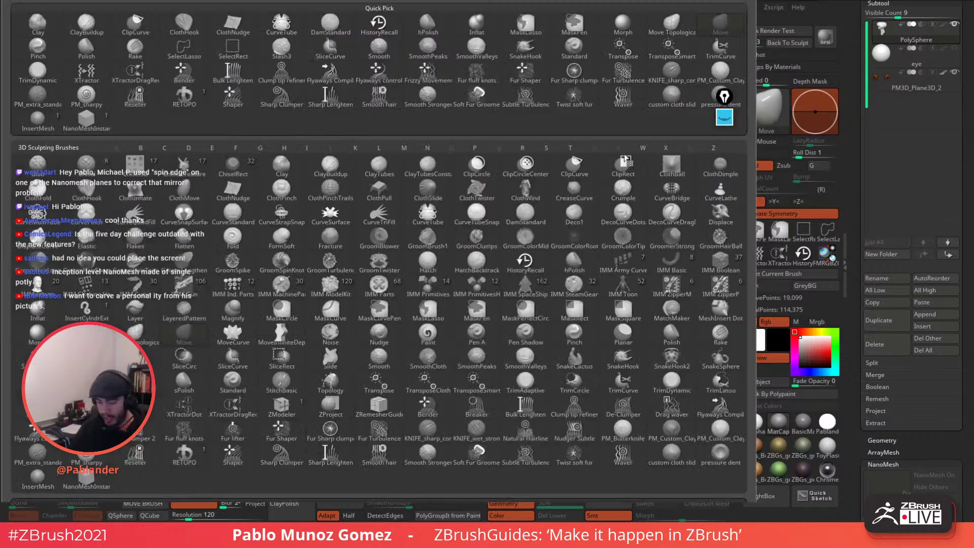
click(238, 193)
drag(669, 165, 633, 192)
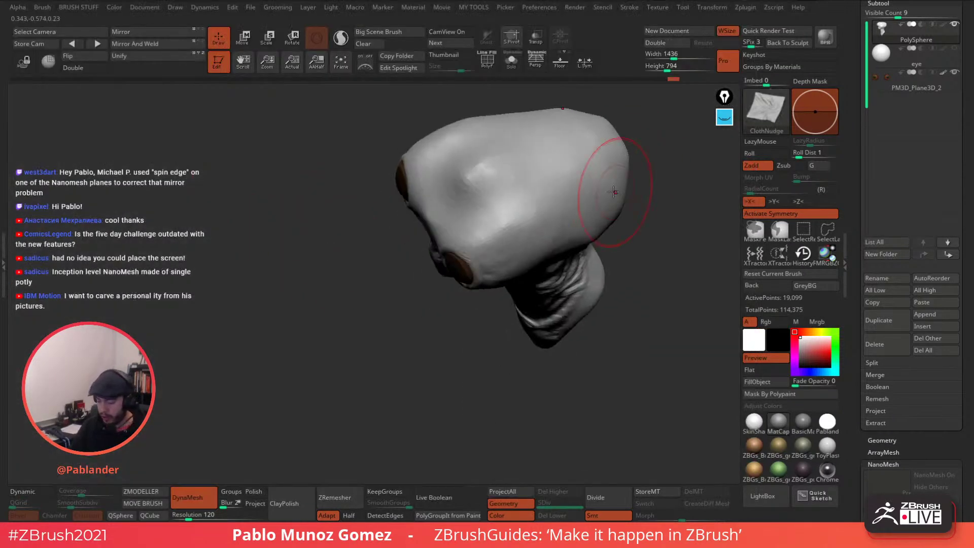
click(191, 516)
ctrl+drag(228, 350, 293, 388)
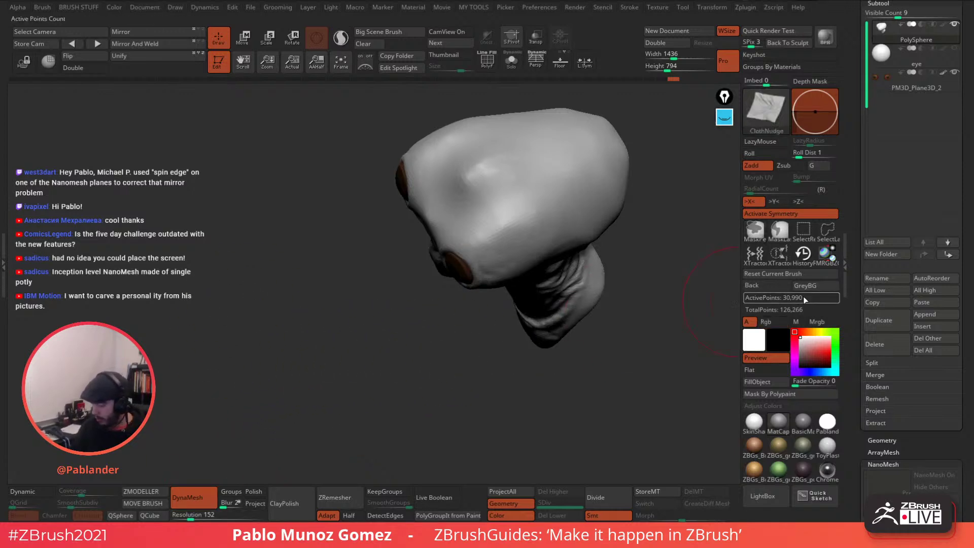
drag(653, 370, 642, 317)
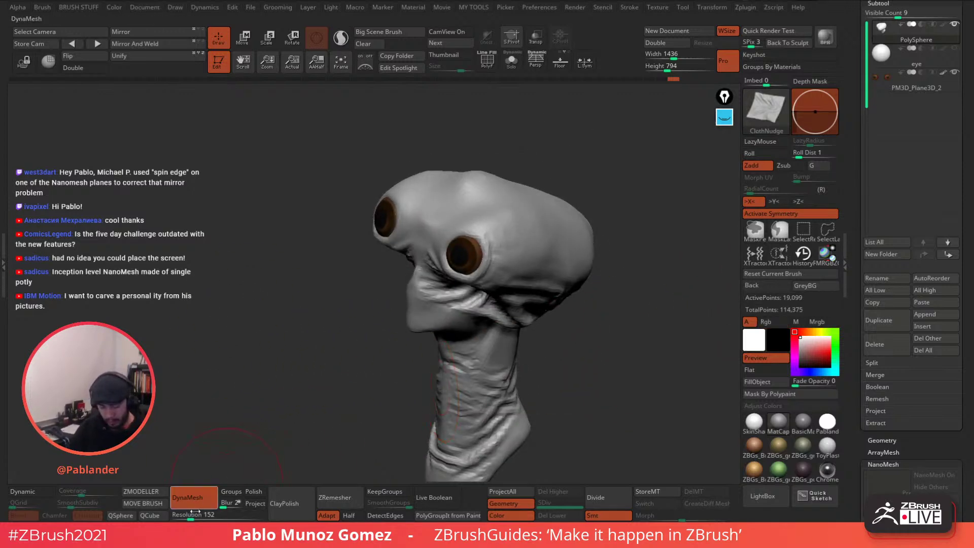
drag(190, 517, 196, 516)
ctrl+drag(259, 349, 290, 404)
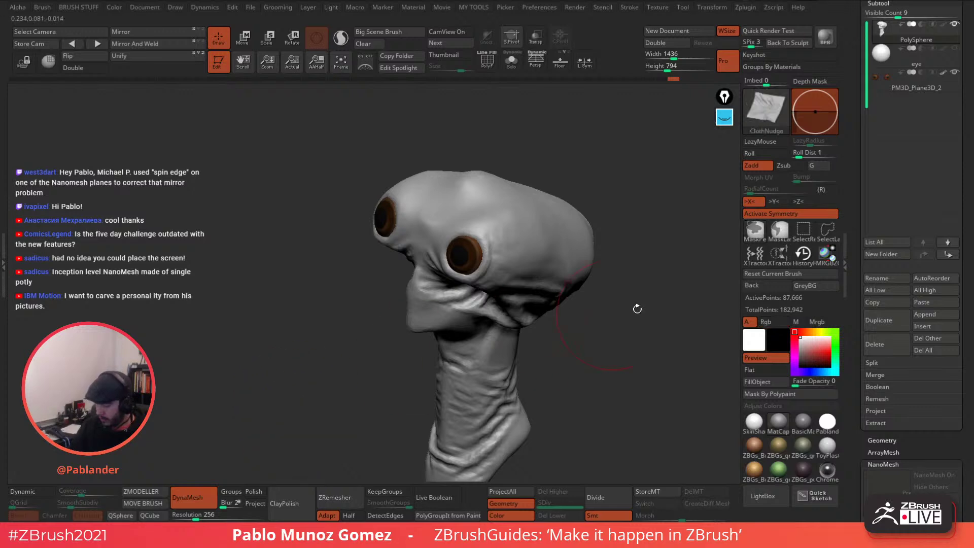
Push wrinkled skin folds around the eyes, across the brow and along the sides of the head with the ClothNudge brush.
mouse_move(637, 309)
mouse_down()
mouse_move(642, 243)
mouse_move(521, 196)
mouse_move(500, 229)
mouse_move(476, 236)
mouse_up()
key(space)
drag(494, 232, 465, 229)
right_drag(492, 229, 480, 171)
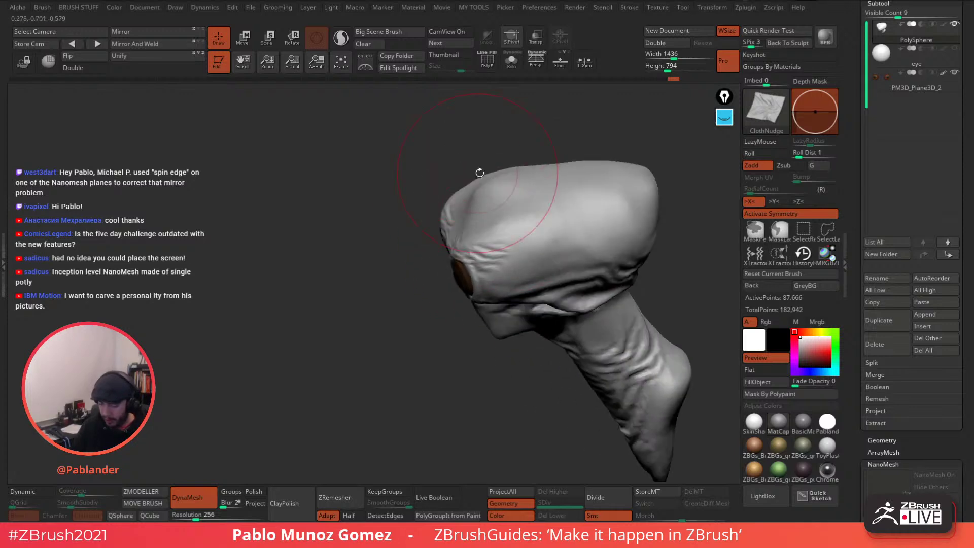
drag(520, 261, 508, 267)
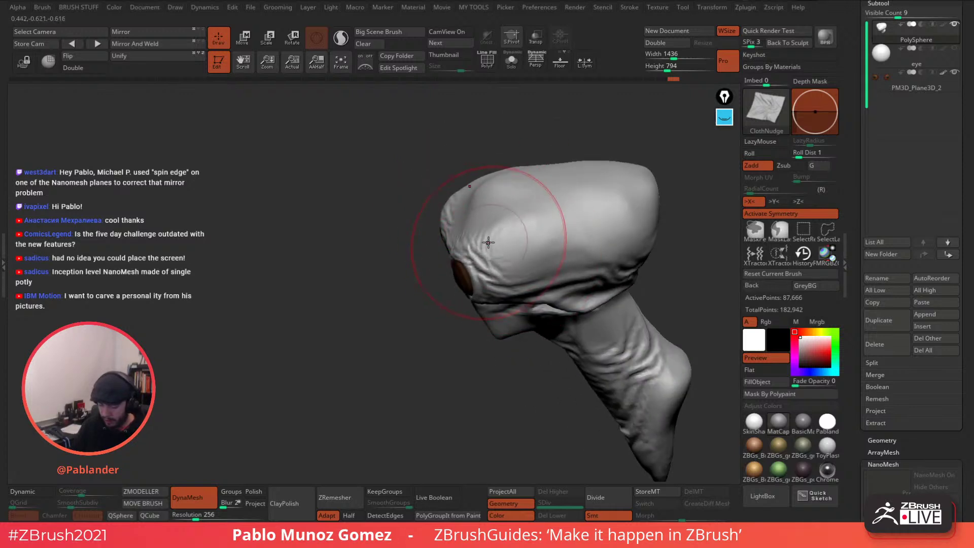
mouse_move(495, 227)
right_down()
mouse_move(552, 215)
mouse_move(539, 206)
mouse_move(450, 219)
mouse_move(457, 190)
mouse_move(430, 222)
mouse_move(512, 245)
right_up()
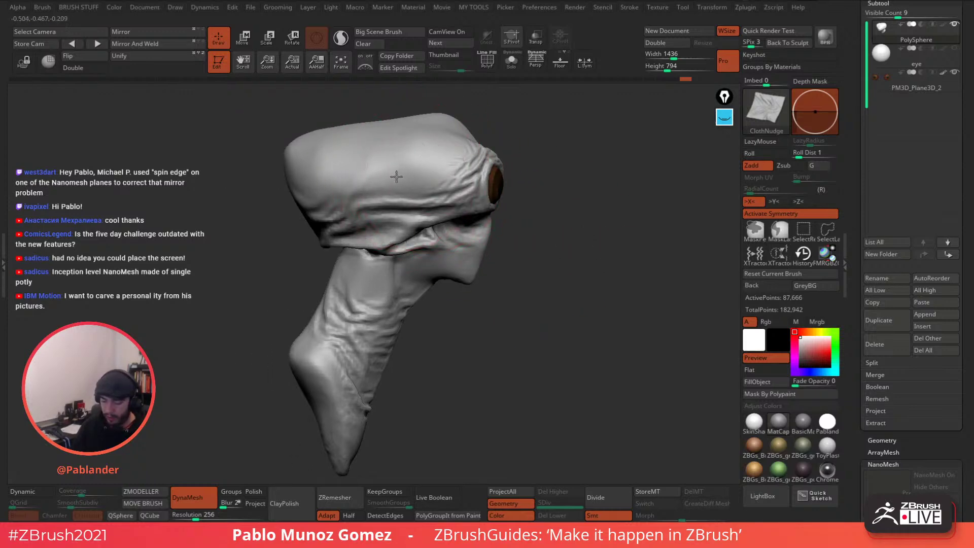
mouse_move(474, 161)
right_down()
mouse_move(541, 193)
mouse_move(536, 152)
mouse_move(545, 174)
mouse_move(488, 181)
mouse_move(502, 163)
mouse_move(570, 180)
mouse_move(528, 168)
right_up()
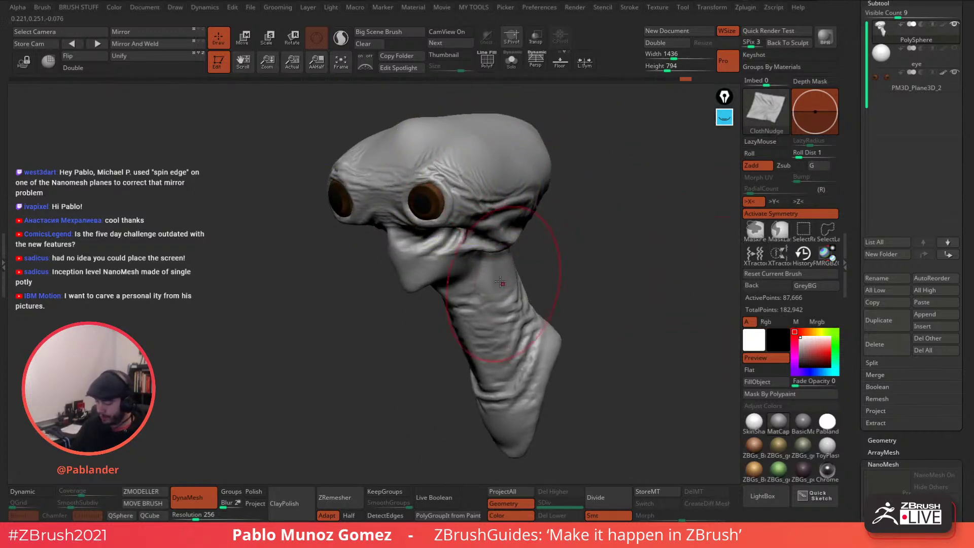
Mask the skin around both eyes, using Solo mode to keep the eye sockets out of the mask.
mouse_move(475, 200)
ctrl+mouse_down()
mouse_move(443, 167)
mouse_move(472, 173)
mouse_move(484, 213)
ctrl+mouse_up()
right_drag(484, 213, 563, 200)
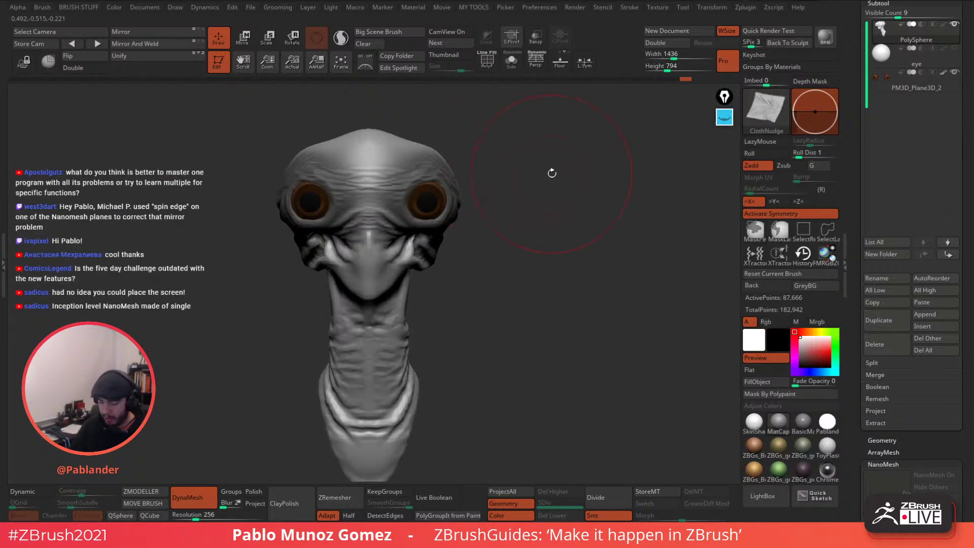
key(space)
drag(552, 173, 527, 172)
click(511, 61)
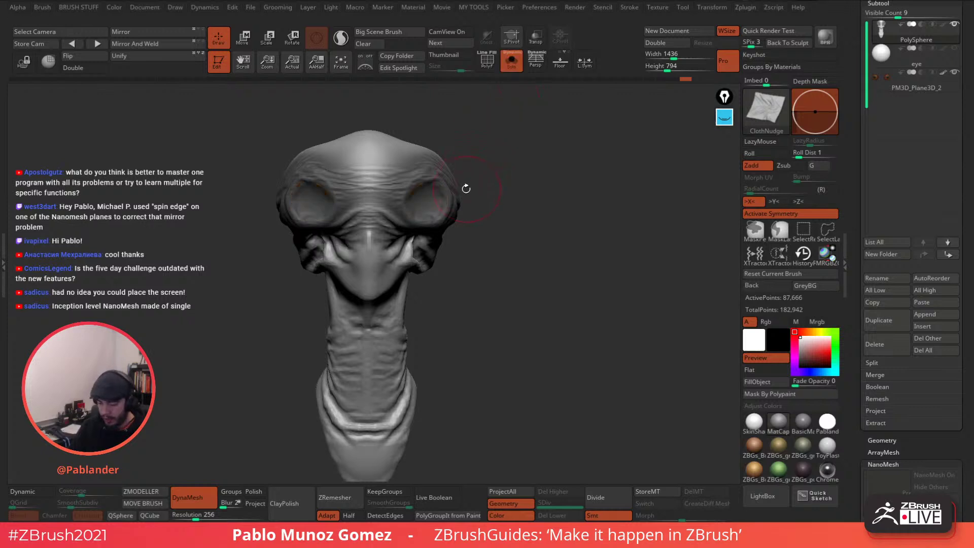
ctrl+click(509, 171)
ctrl+drag(427, 198, 423, 203)
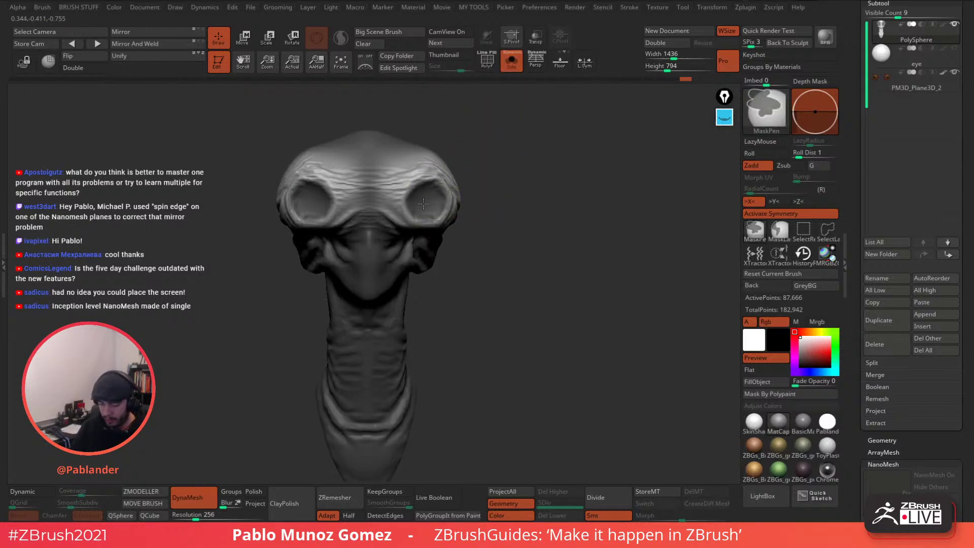
mouse_move(531, 200)
right_down()
mouse_move(595, 189)
mouse_move(617, 250)
right_up()
ctrl+click(609, 204)
click(512, 62)
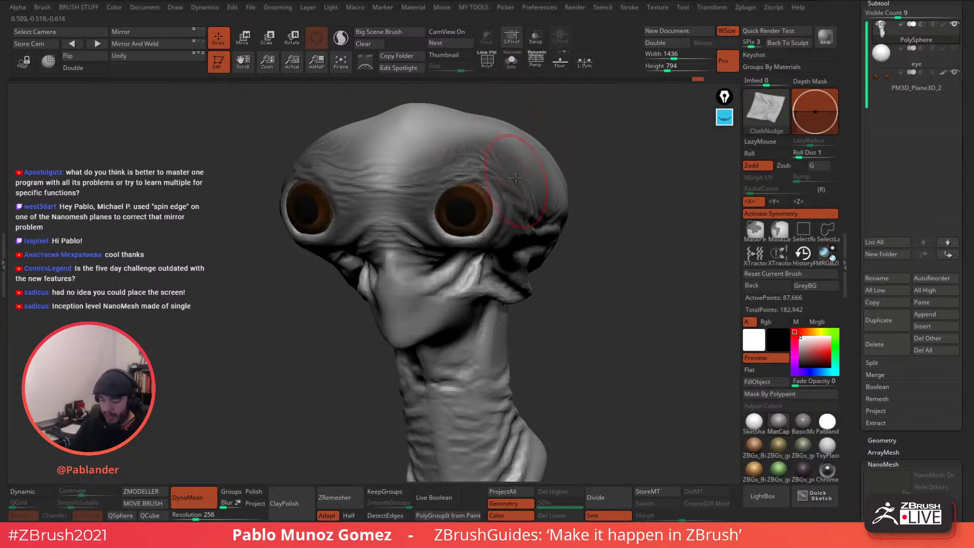
Set the dynamics to act On Masked and run the cloth simulation on the head.
drag(848, 130, 854, 252)
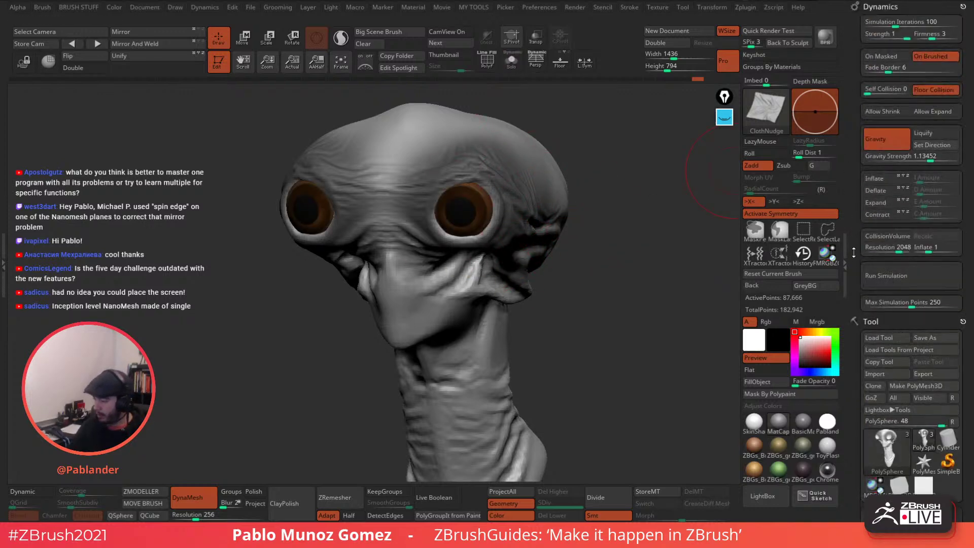
click(893, 57)
mouse_move(643, 169)
mouse_down()
mouse_move(609, 191)
mouse_move(504, 304)
mouse_up()
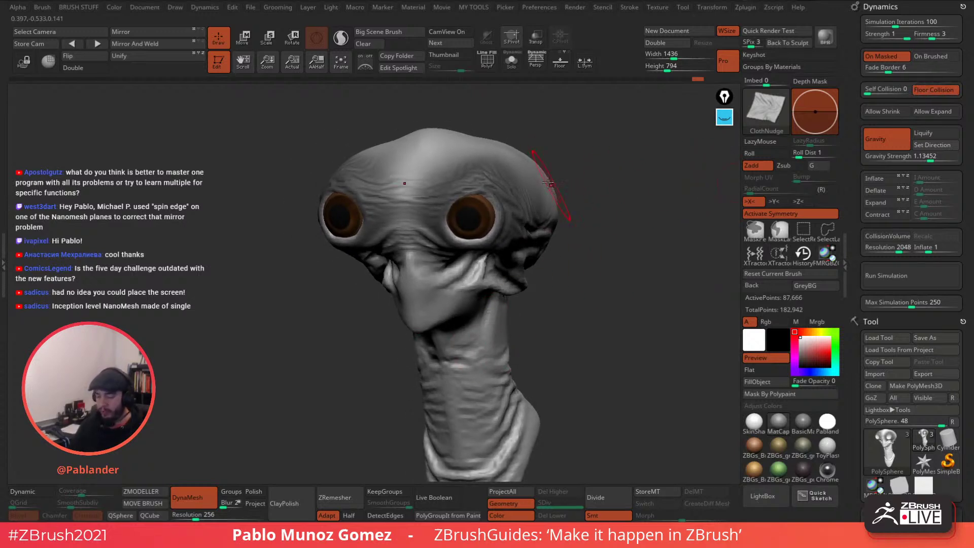
alt+drag(592, 296, 598, 276)
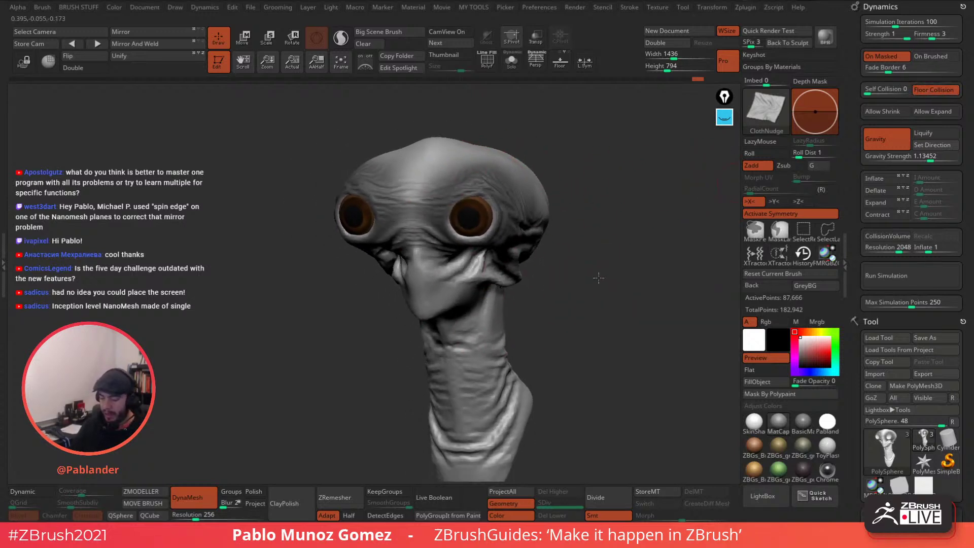
click(911, 277)
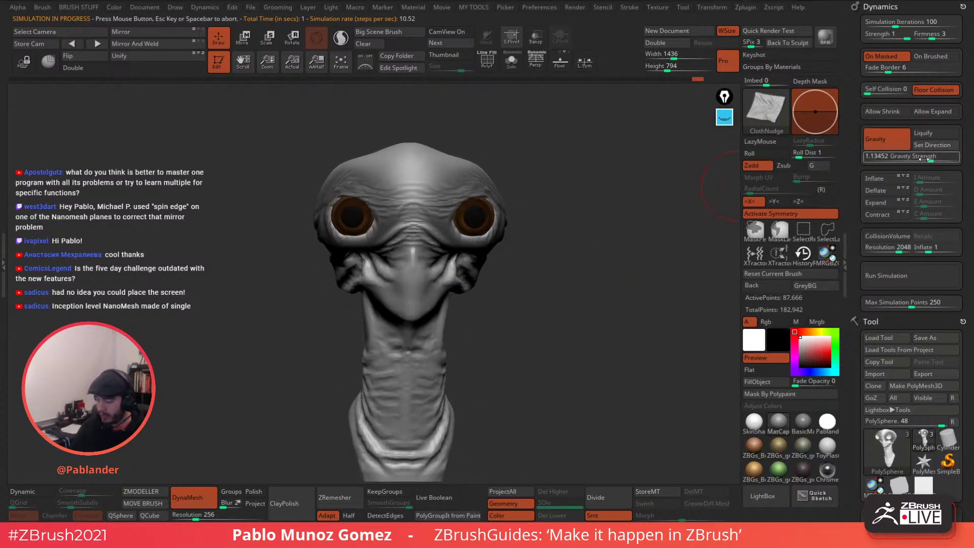
Enable Inflate with an amount of 1 and Allow Expand for the simulation.
mouse_move(625, 283)
mouse_down()
mouse_move(594, 269)
mouse_move(587, 232)
mouse_move(601, 246)
mouse_up()
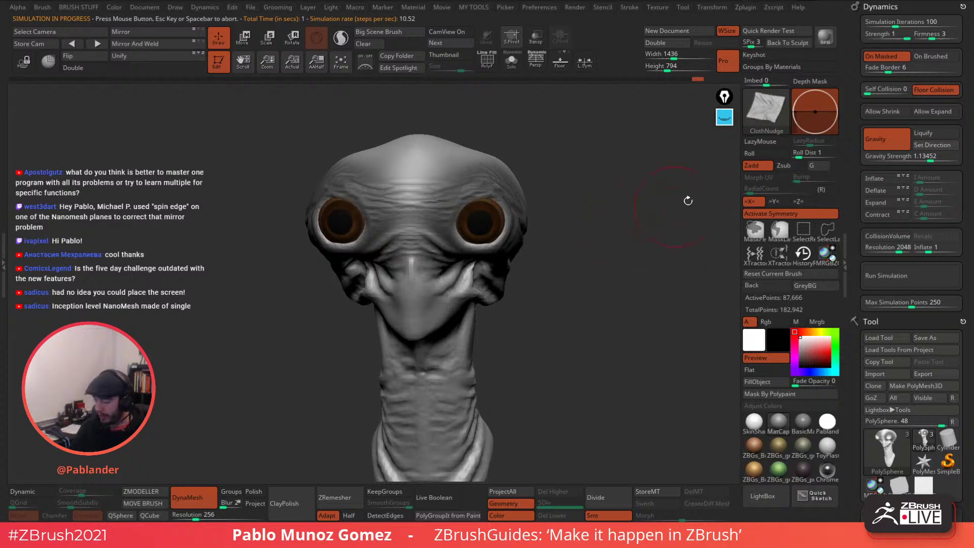
click(883, 179)
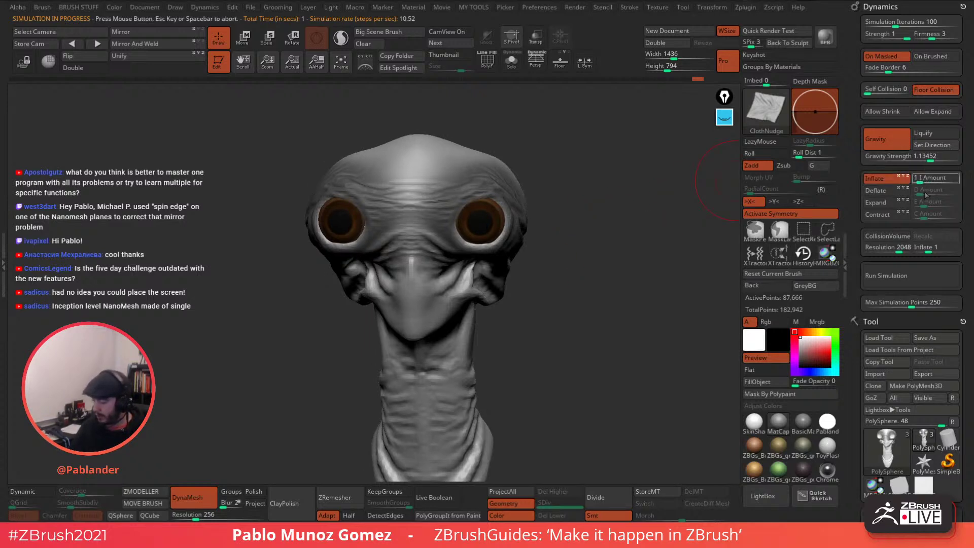
click(944, 113)
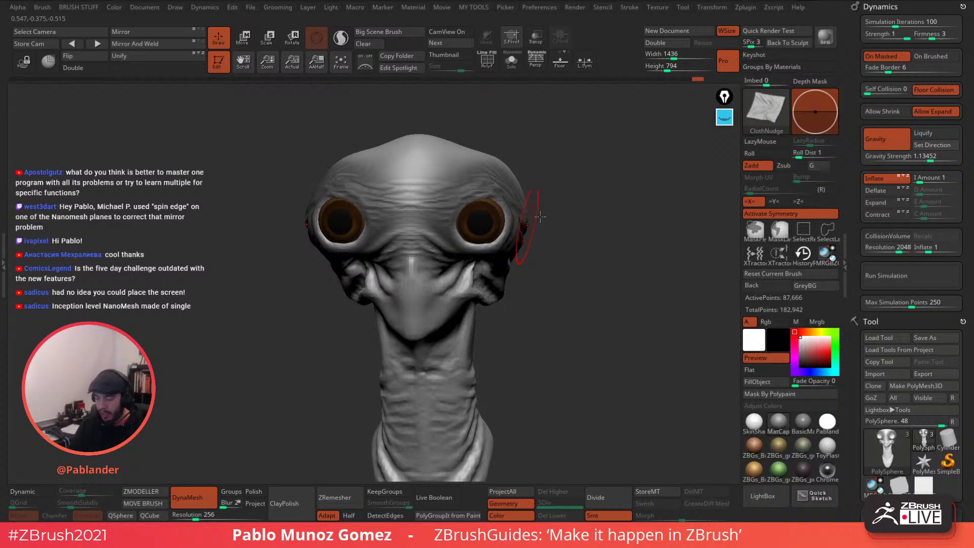
With the magenta annotation pen, underline the On Masked setting and circle the masked area around each eye.
click(724, 117)
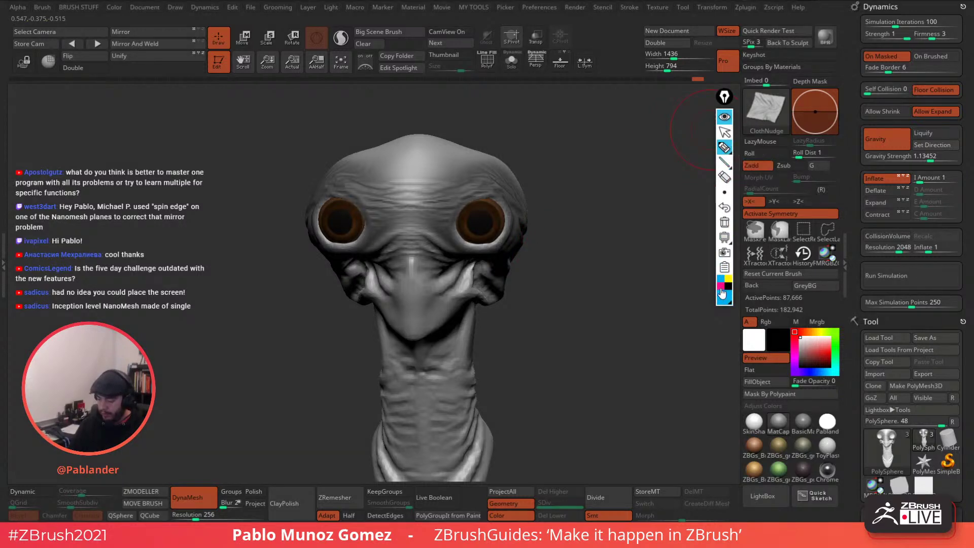
drag(903, 68, 908, 65)
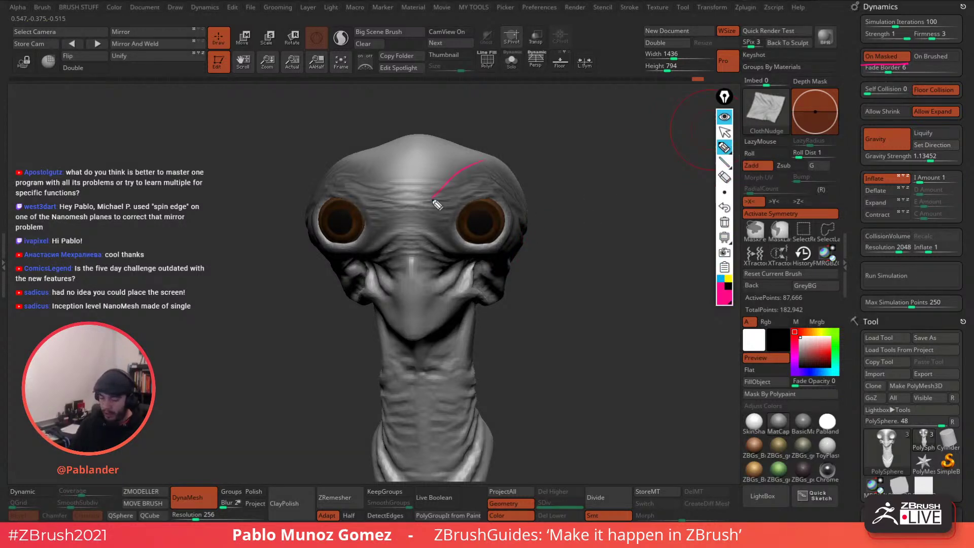
mouse_move(438, 204)
mouse_down()
mouse_move(528, 231)
mouse_move(499, 163)
mouse_up()
drag(358, 167, 370, 187)
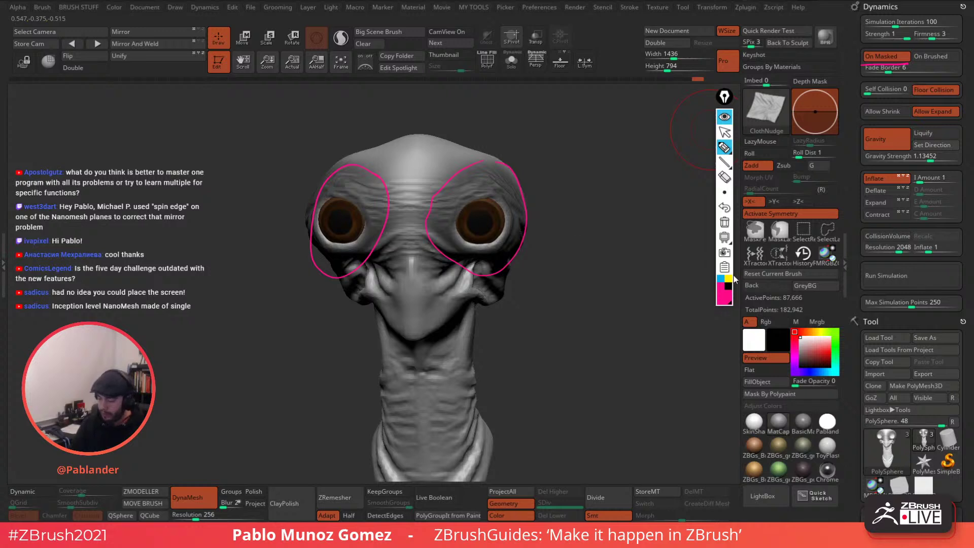
Circle the Gravity setting in yellow and draw a downward arrow beside the head.
click(729, 278)
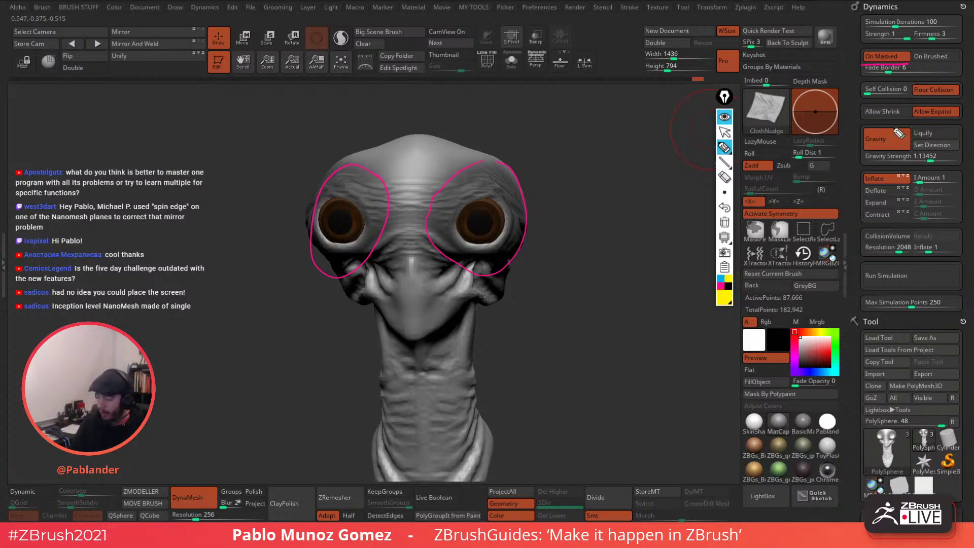
drag(899, 133, 895, 129)
mouse_move(557, 194)
mouse_down()
mouse_move(558, 277)
mouse_move(572, 240)
mouse_up()
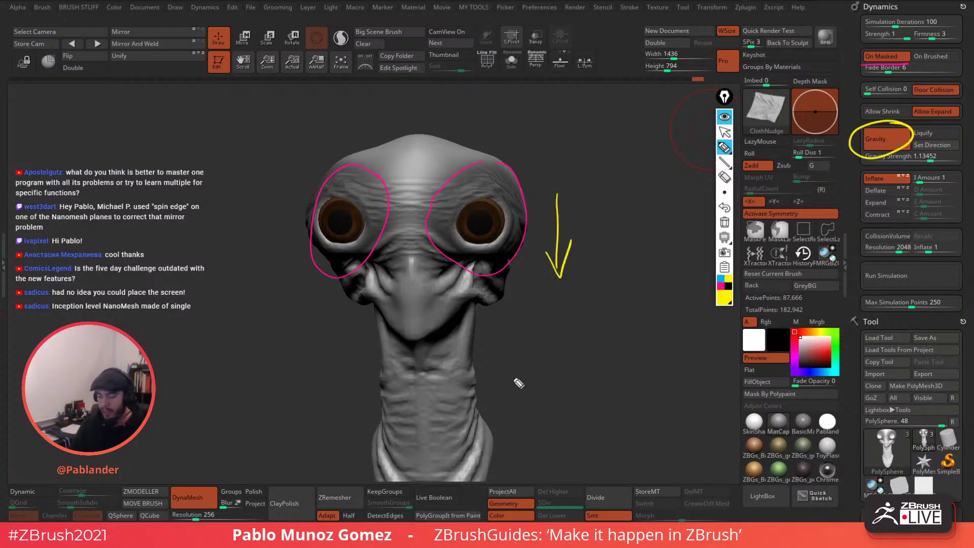
Circle the Inflate setting in blue and draw small arrows radiating outward beside the head.
click(720, 278)
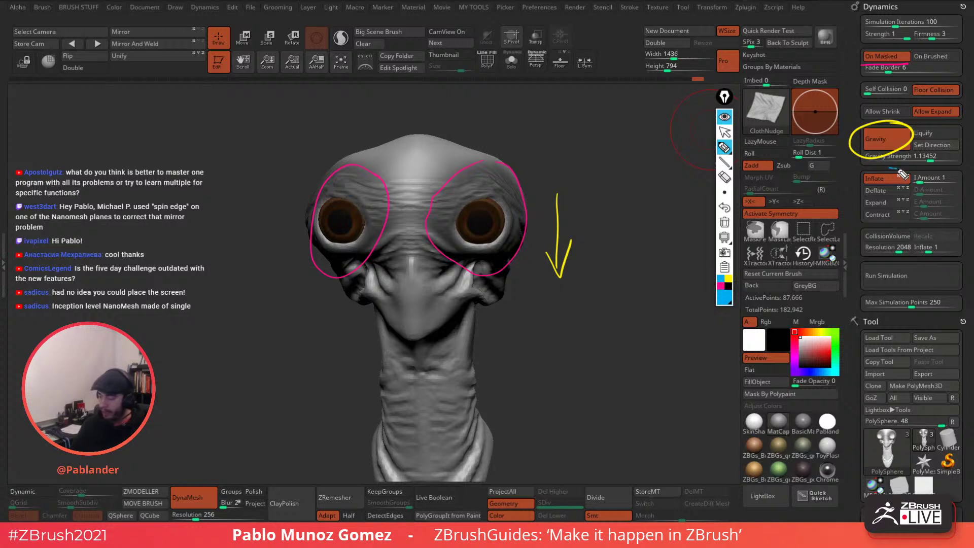
drag(908, 169, 900, 173)
drag(599, 230, 614, 235)
drag(622, 234, 637, 222)
mouse_move(605, 254)
mouse_down()
mouse_move(597, 262)
mouse_move(657, 265)
mouse_up()
drag(651, 256, 653, 269)
drag(634, 221, 644, 226)
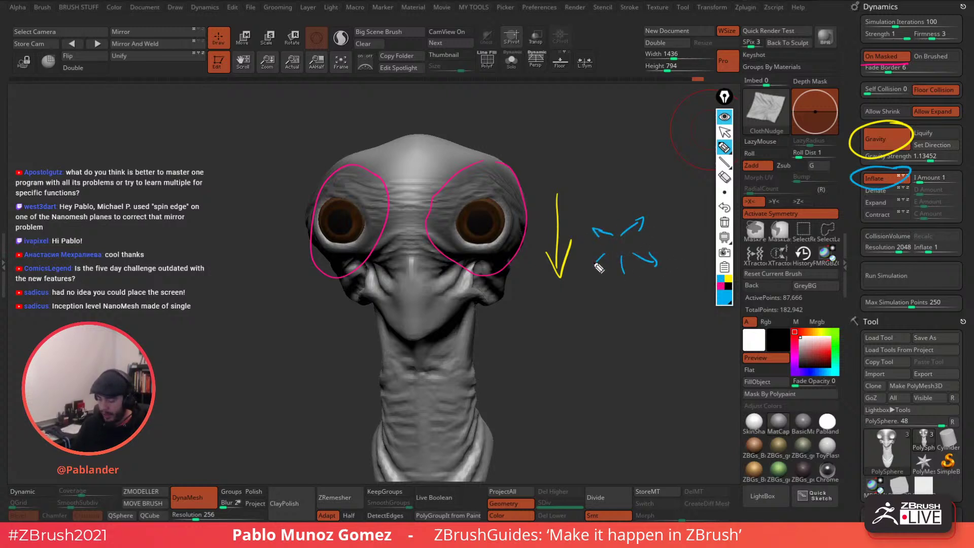
drag(597, 256, 604, 265)
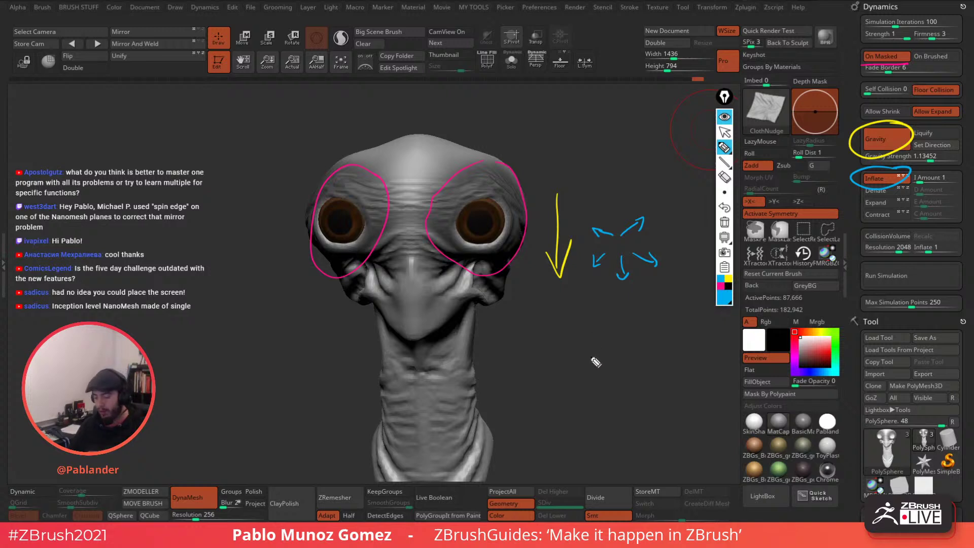
Circle the Allow Expand setting in green with the annotation pen.
click(728, 290)
click(767, 196)
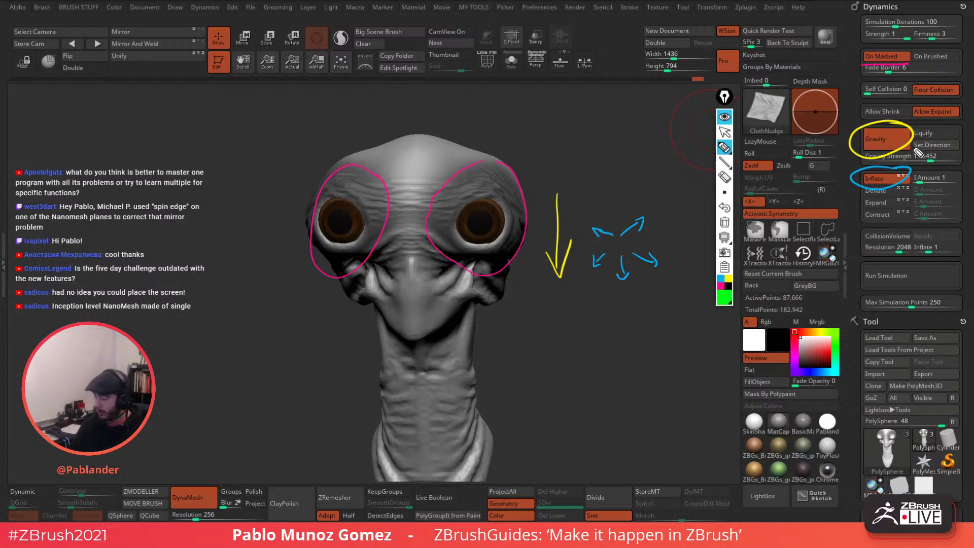
mouse_move(950, 110)
mouse_down()
mouse_move(908, 121)
mouse_move(967, 106)
mouse_up()
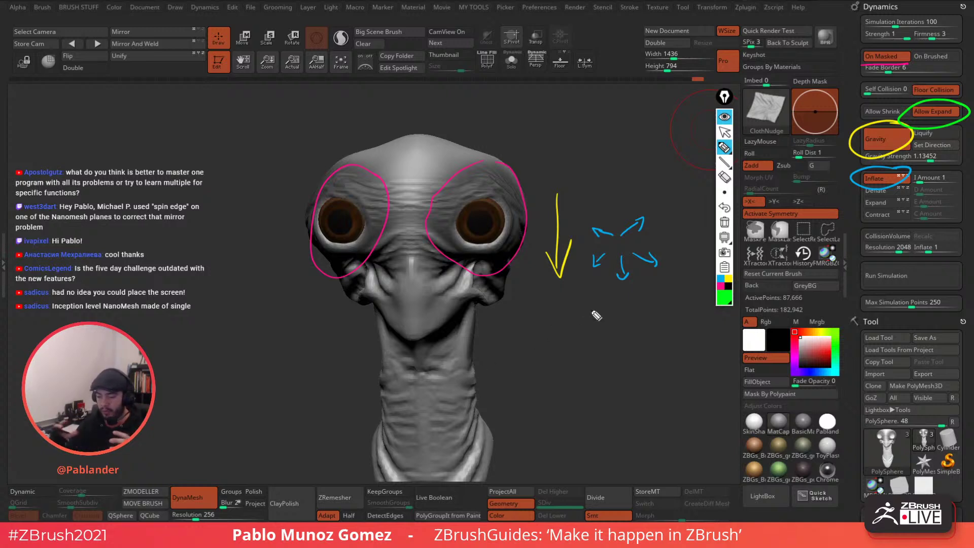
Draw green dashed arrows extending outward beyond the blue ones beside the head, and clear and hide all annotations.
drag(624, 294, 633, 358)
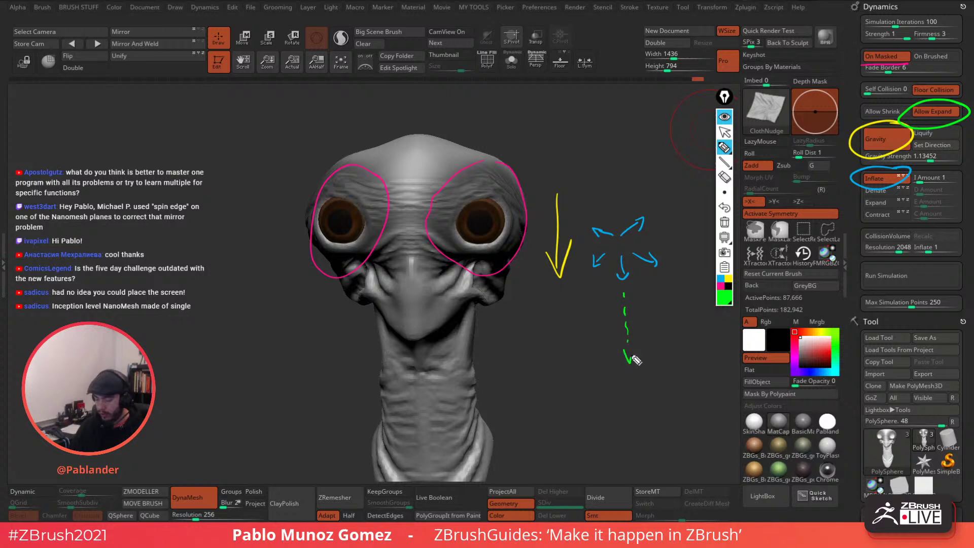
drag(685, 286, 701, 291)
drag(584, 277, 539, 345)
drag(654, 201, 686, 165)
drag(588, 213, 567, 187)
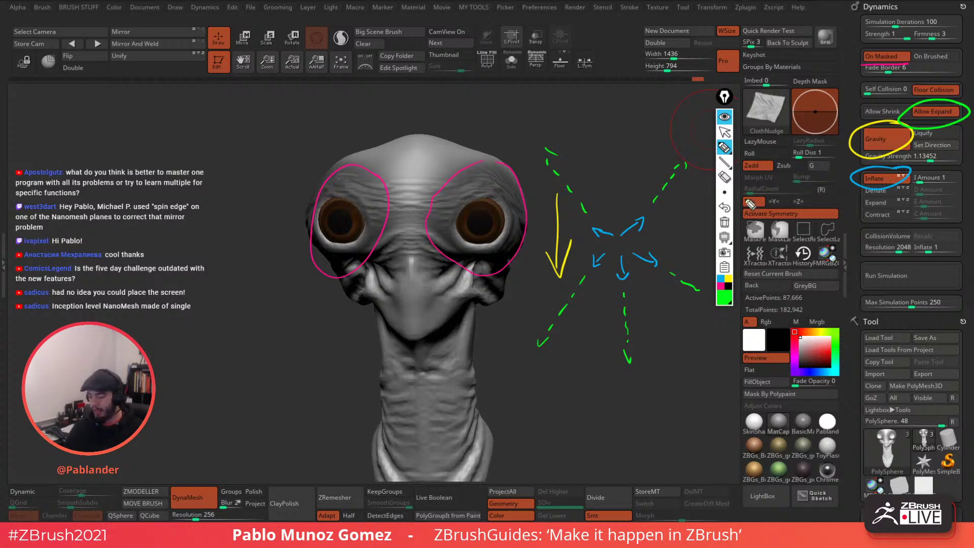
click(725, 223)
click(725, 117)
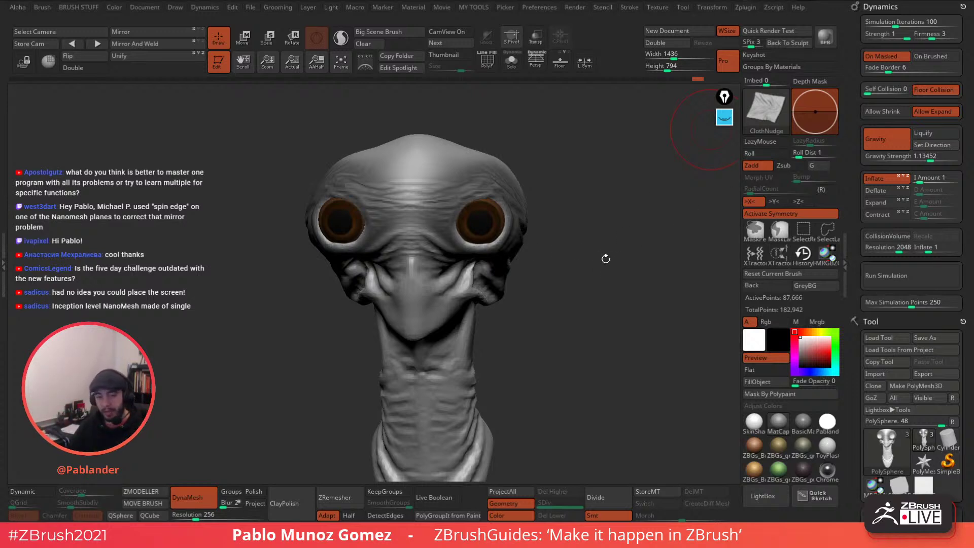
Try running the dynamics simulation with an Inflate Amount of about 0.27, and undo the result.
click(899, 275)
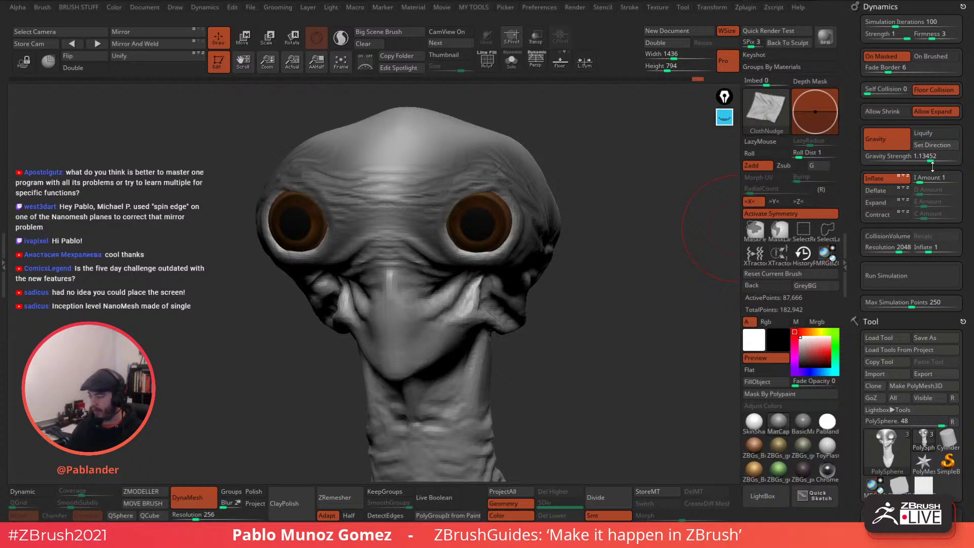
drag(928, 181, 918, 182)
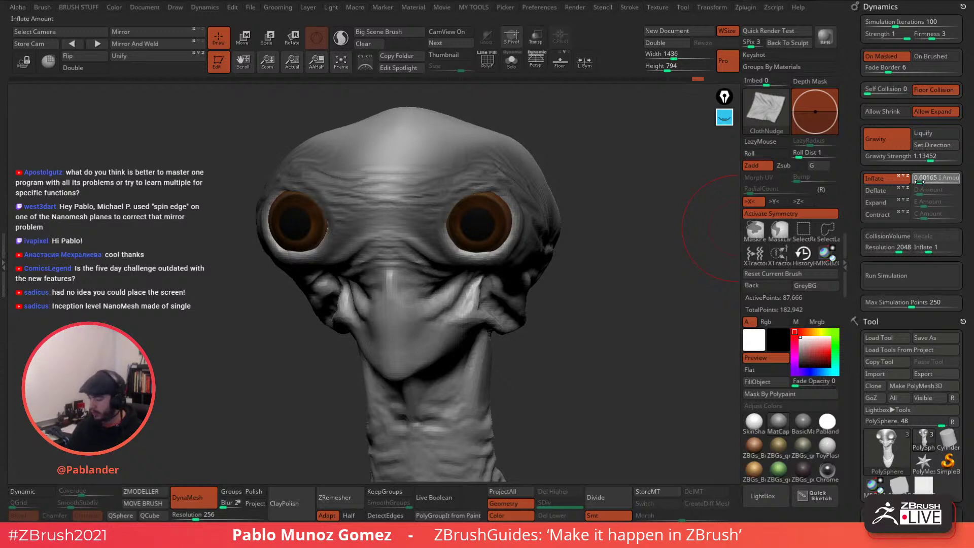
click(919, 181)
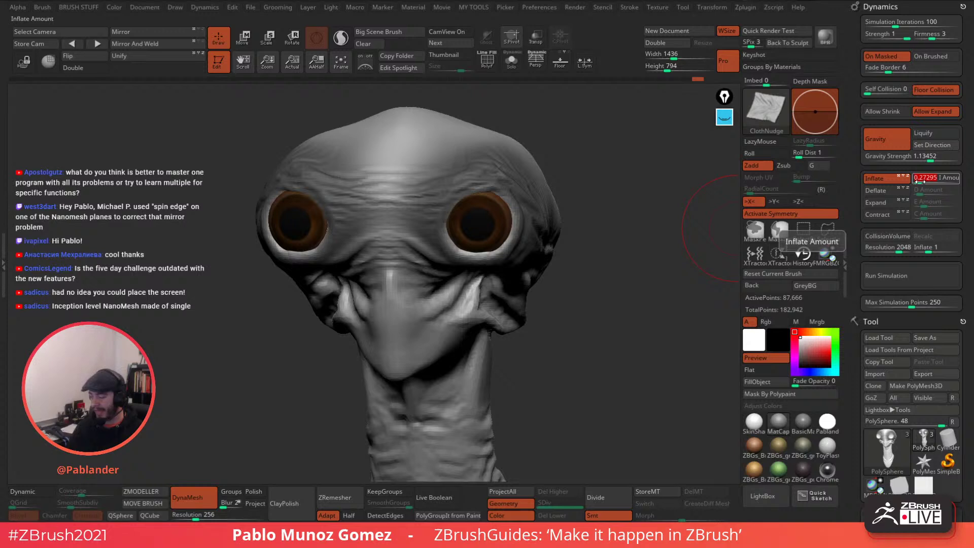
click(906, 272)
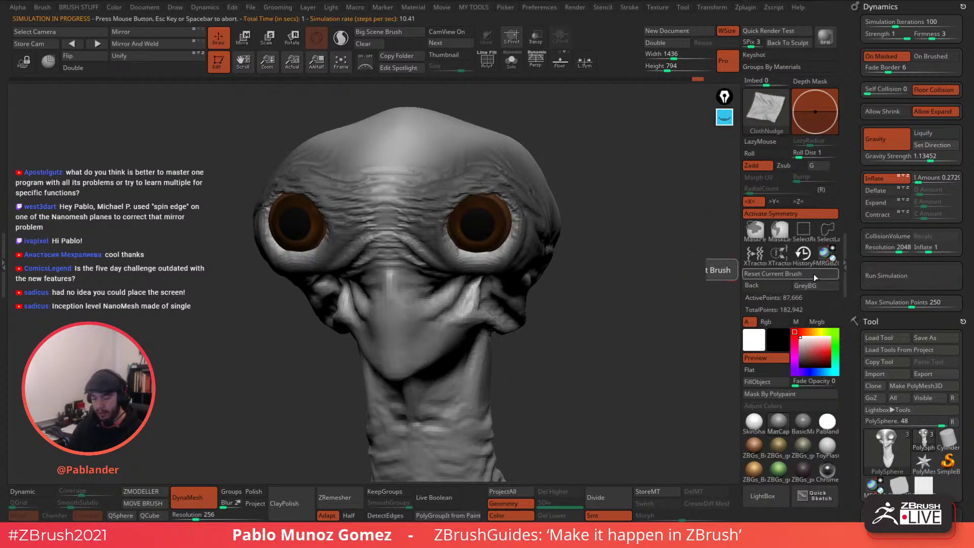
key(ctrl+z)
Try running the dynamics simulation with an Inflate Amount of about 2.79, and undo the result.
drag(918, 182, 920, 182)
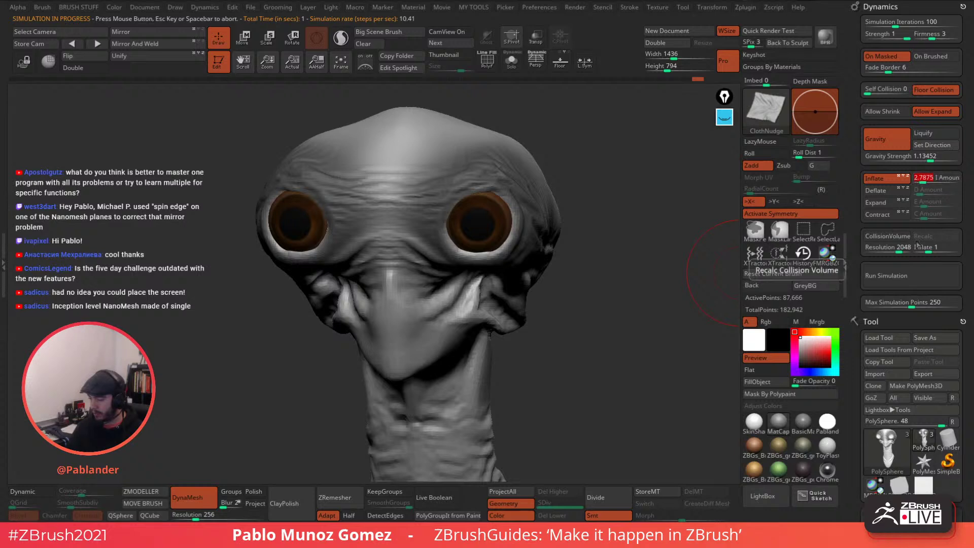
click(902, 275)
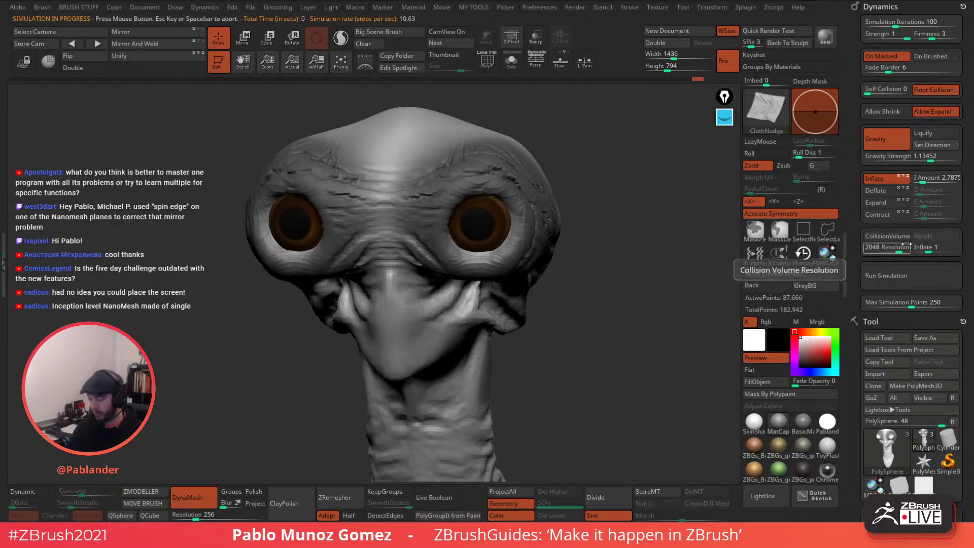
key(ctrl+z)
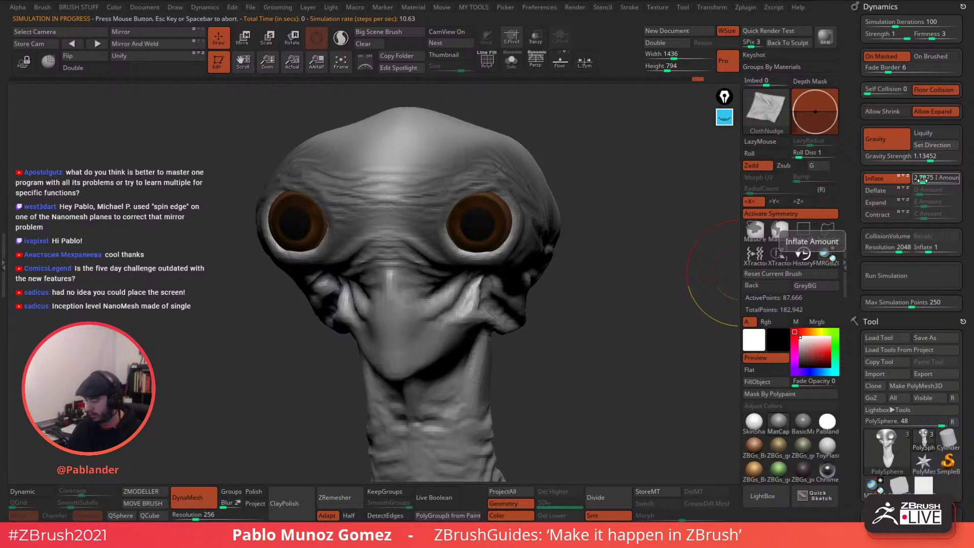
Set the Inflate Amount to 0.6 and run the dynamics simulation around the eyes in several short passes.
click(928, 178)
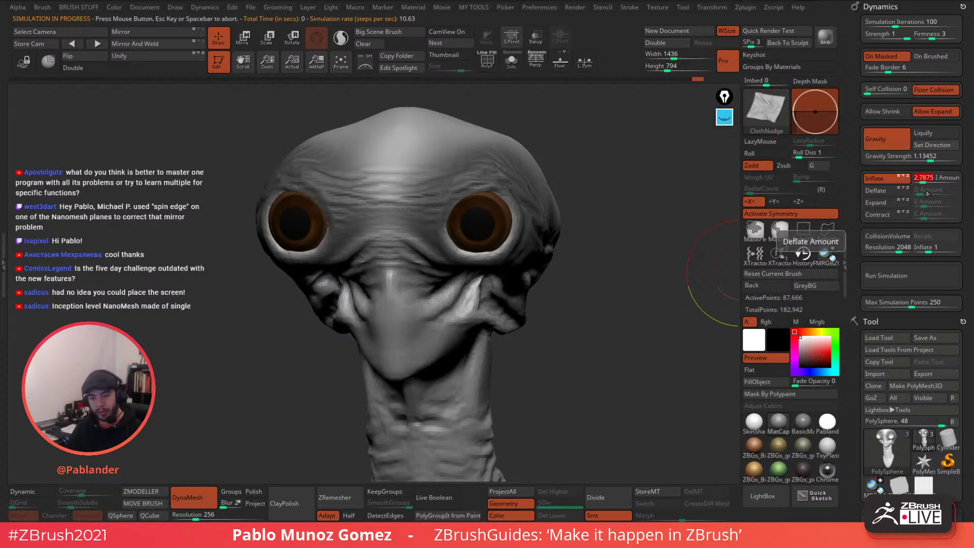
text(.6)
key(Return)
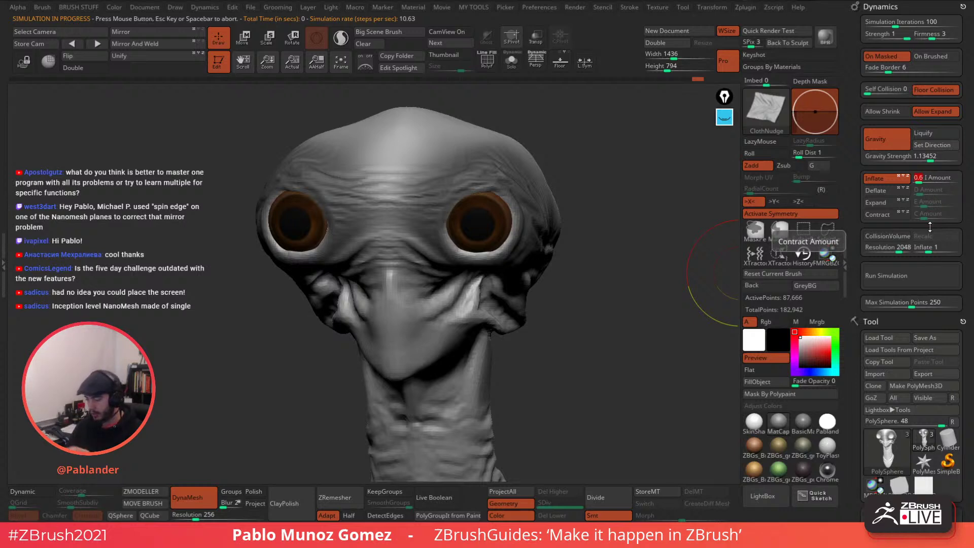
click(905, 276)
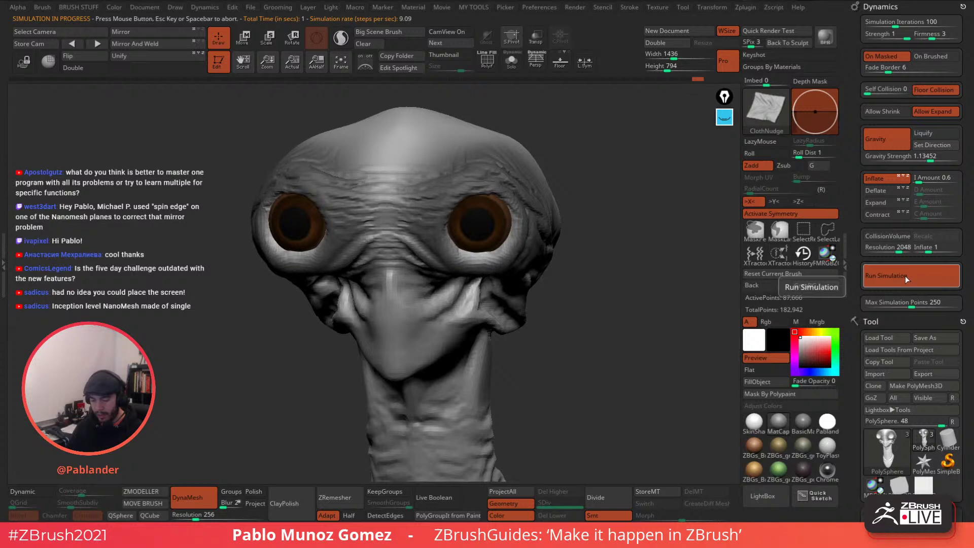
click(899, 272)
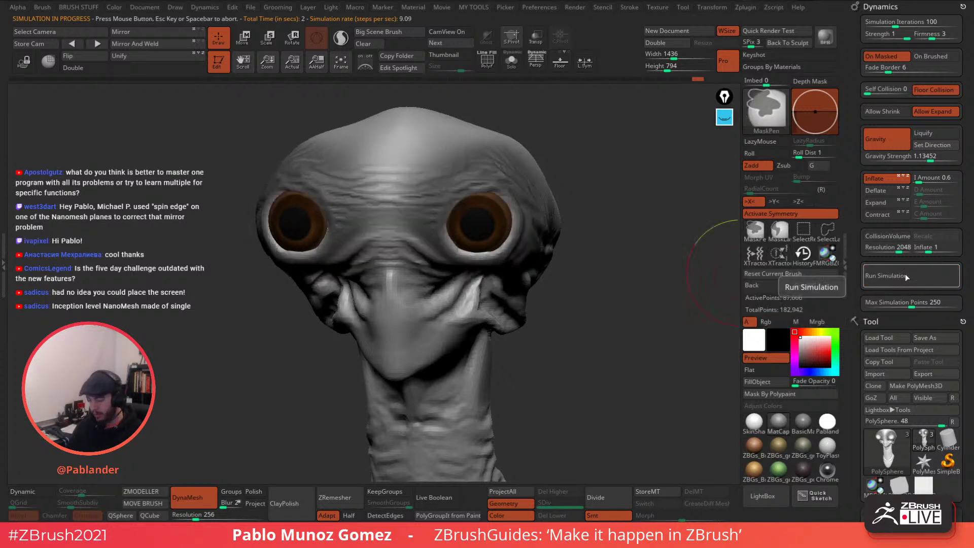
click(903, 276)
click(903, 275)
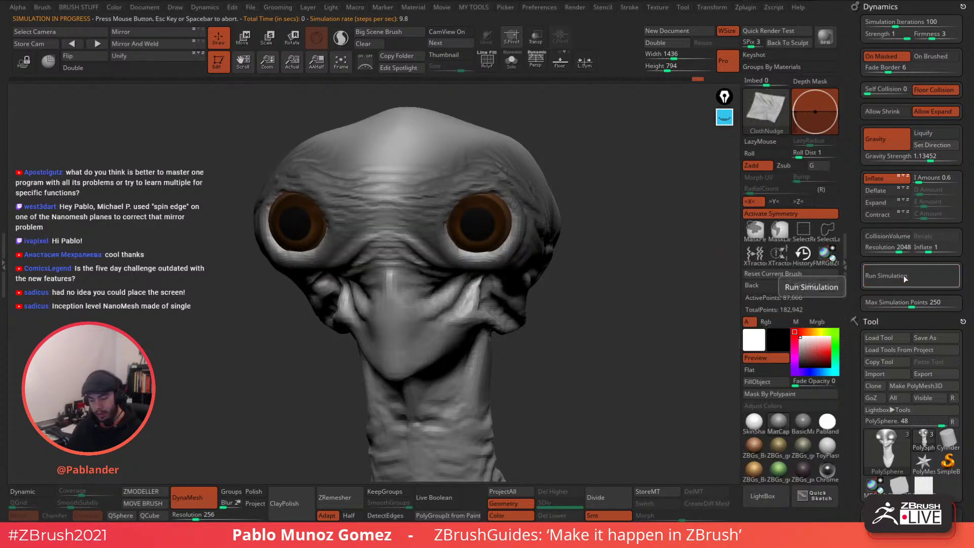
click(903, 275)
click(905, 276)
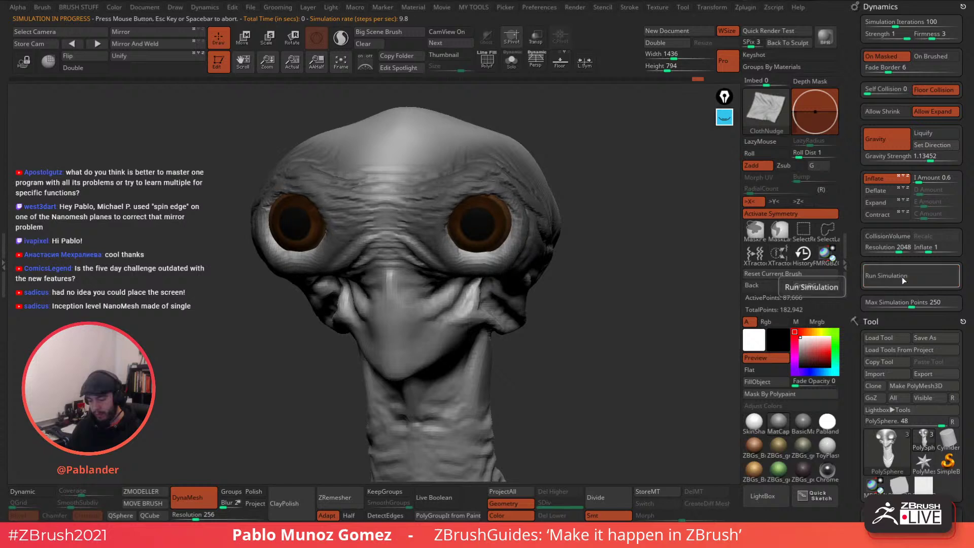
click(901, 275)
click(898, 276)
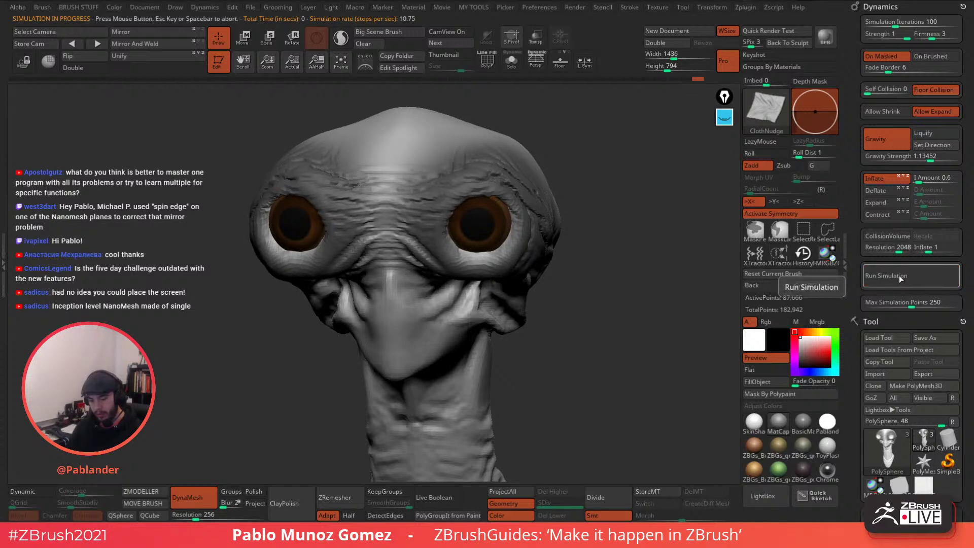
Step back through the undo history to the result before the last simulation pass.
key(ctrl+z)
key(ctrl+z)
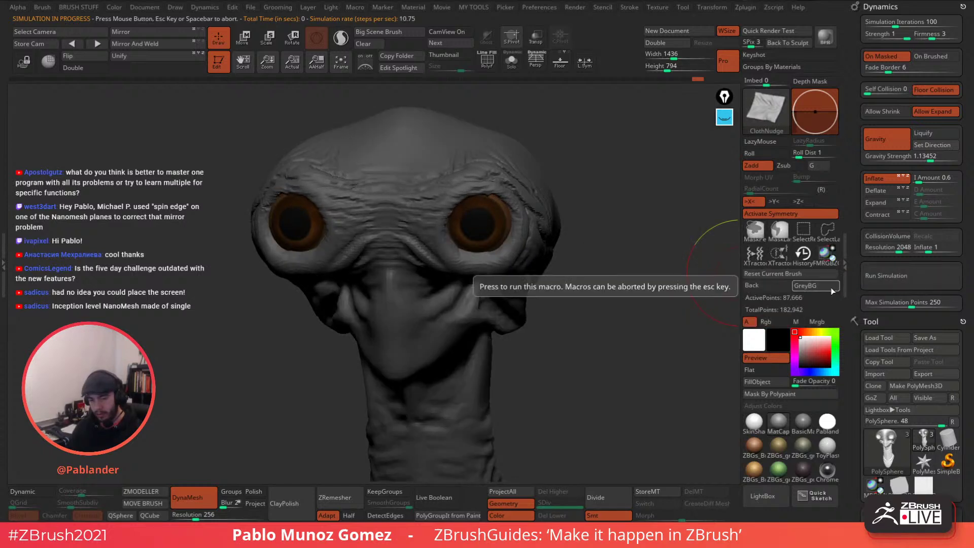
key(ctrl+z)
key(ctrl+z)
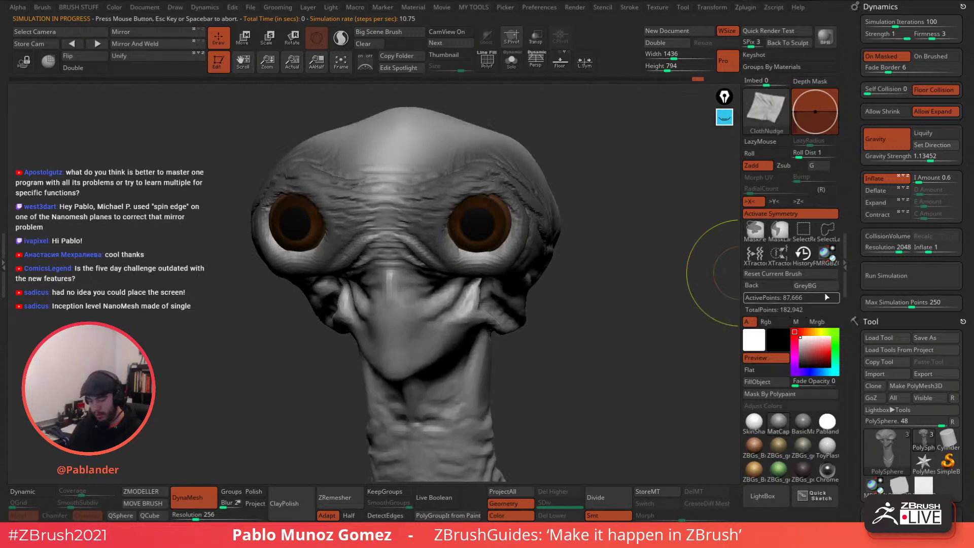
Smooth the wrinkled skin beside and above the eye, and update the head's DynaMesh.
mouse_move(686, 324)
mouse_down()
mouse_move(667, 317)
mouse_move(699, 318)
mouse_move(660, 329)
mouse_move(680, 333)
mouse_up()
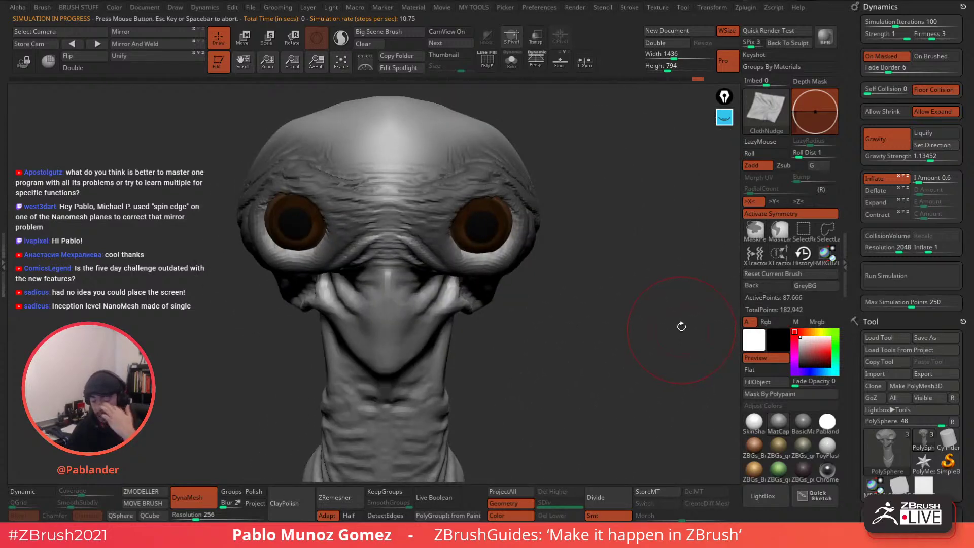
mouse_move(618, 224)
alt+mouse_down()
mouse_move(593, 201)
mouse_move(597, 238)
mouse_move(567, 252)
mouse_move(602, 177)
mouse_move(614, 182)
mouse_move(568, 187)
mouse_move(607, 219)
mouse_move(598, 205)
mouse_move(631, 207)
mouse_move(662, 276)
alt+mouse_up()
key(space)
mouse_move(560, 201)
right_down()
mouse_move(600, 188)
mouse_move(629, 193)
mouse_move(612, 182)
mouse_move(504, 223)
right_up()
key(ctrl+z)
key(shift)
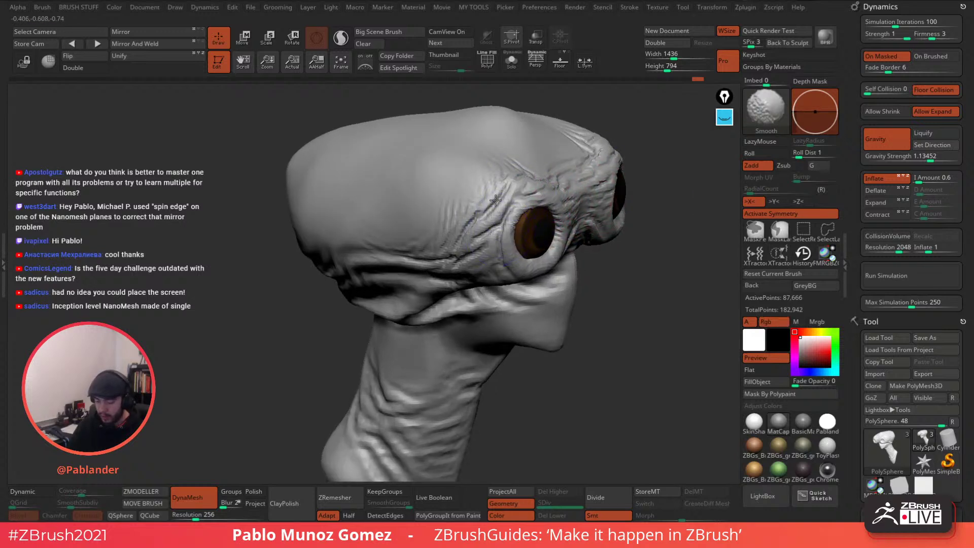
mouse_move(495, 201)
shift+mouse_down()
mouse_move(447, 207)
mouse_move(525, 211)
shift+mouse_up()
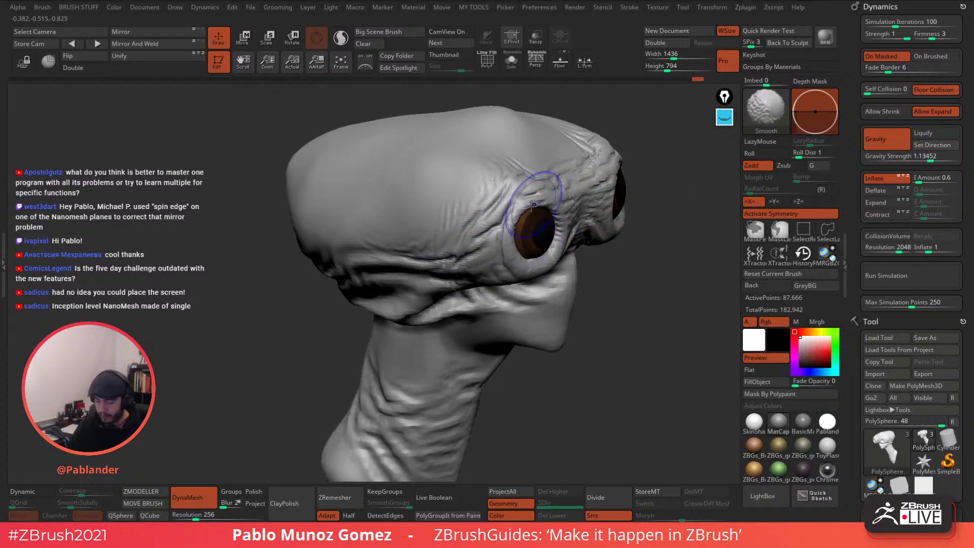
ctrl+drag(636, 249, 648, 288)
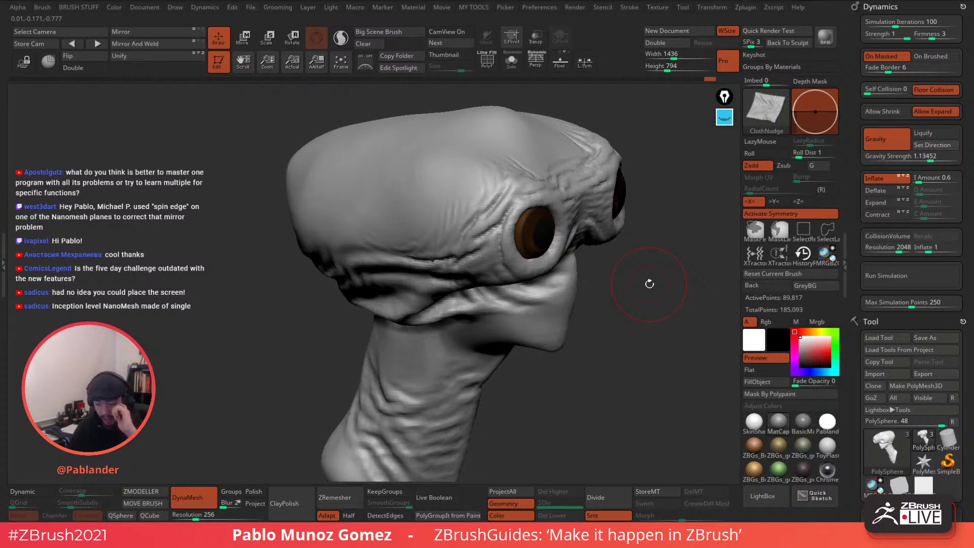
Pull the skin above and below the eyes over the eyeballs with the ClothHook brush.
key(b)
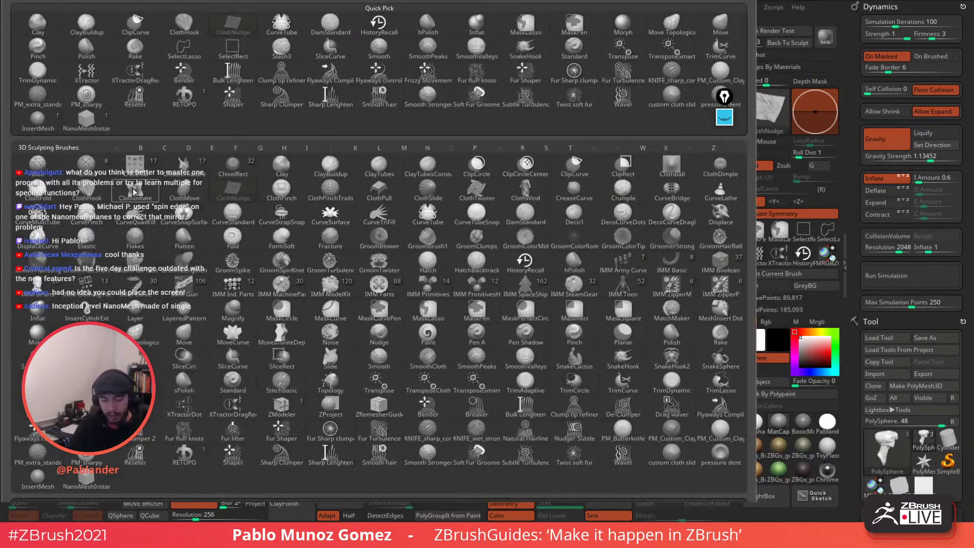
click(87, 189)
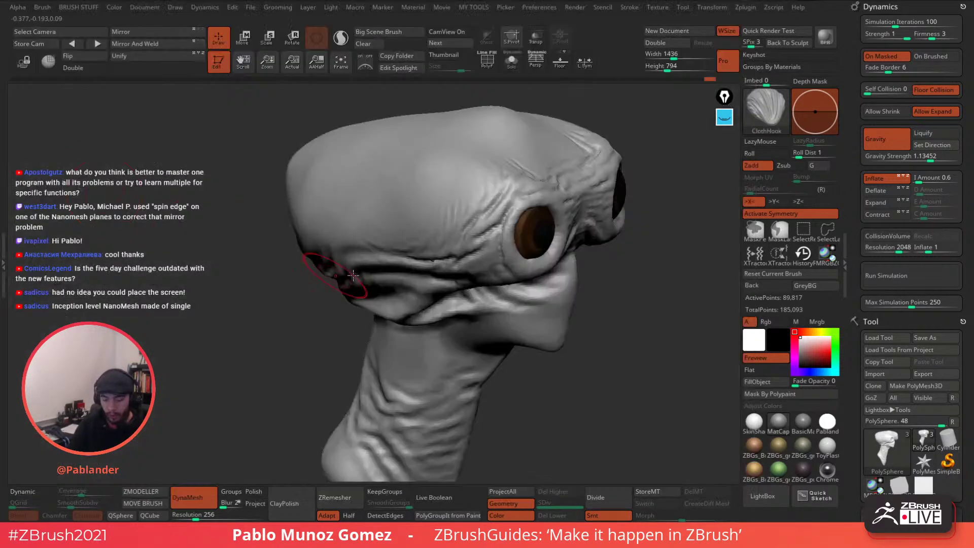
right_drag(556, 208, 579, 209)
drag(535, 209, 528, 205)
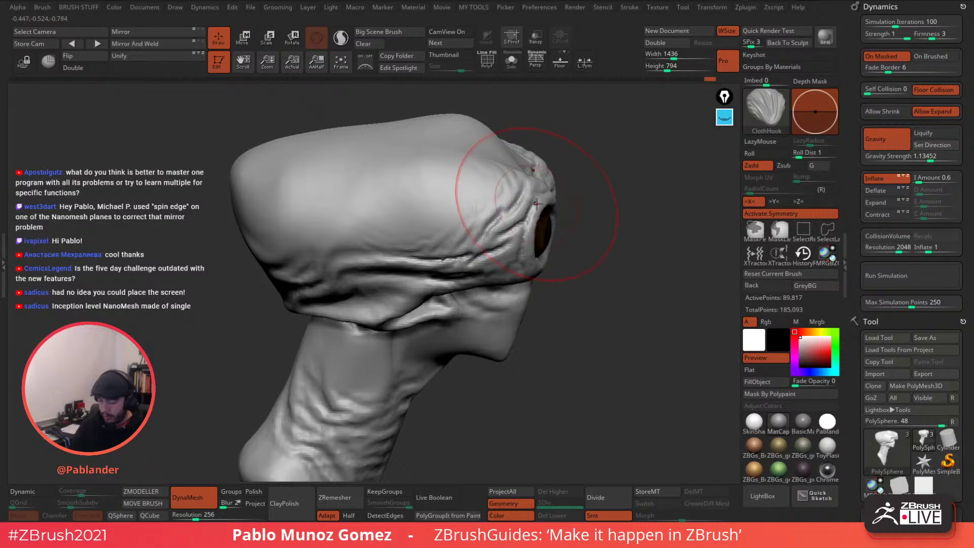
mouse_move(695, 221)
right_down()
mouse_move(571, 230)
mouse_move(549, 248)
mouse_move(606, 236)
right_up()
key(space)
drag(606, 248, 602, 249)
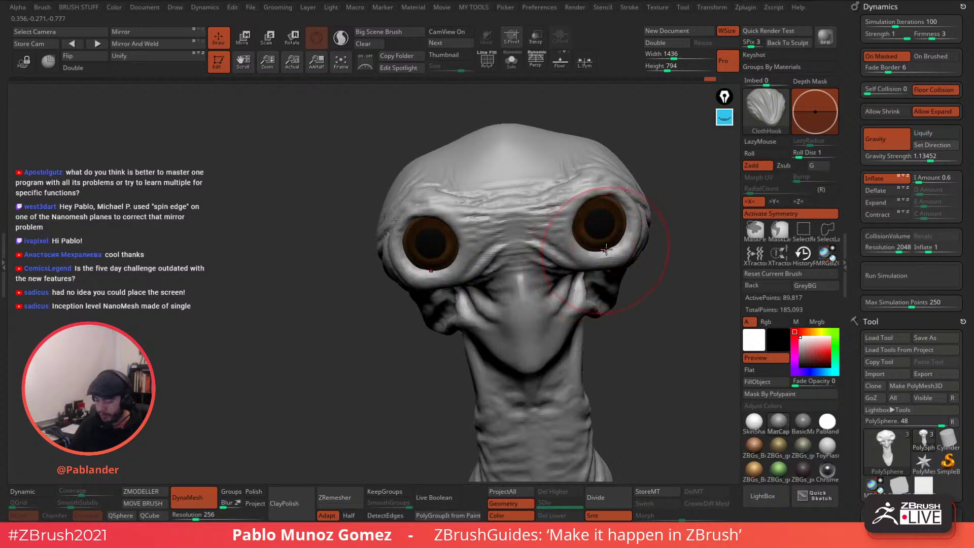
alt+right_drag(585, 225, 553, 230)
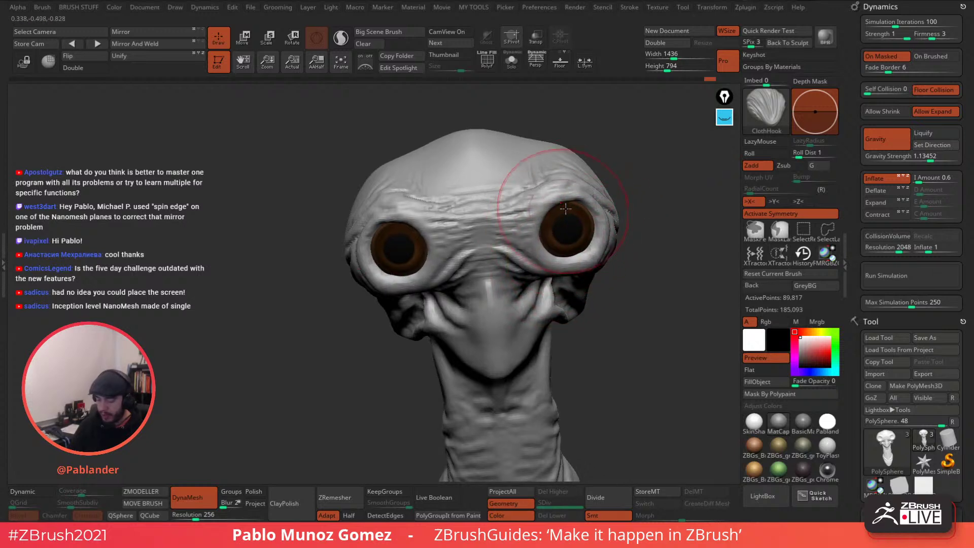
mouse_move(657, 245)
alt+right_down()
mouse_move(633, 239)
mouse_move(641, 234)
alt+right_up()
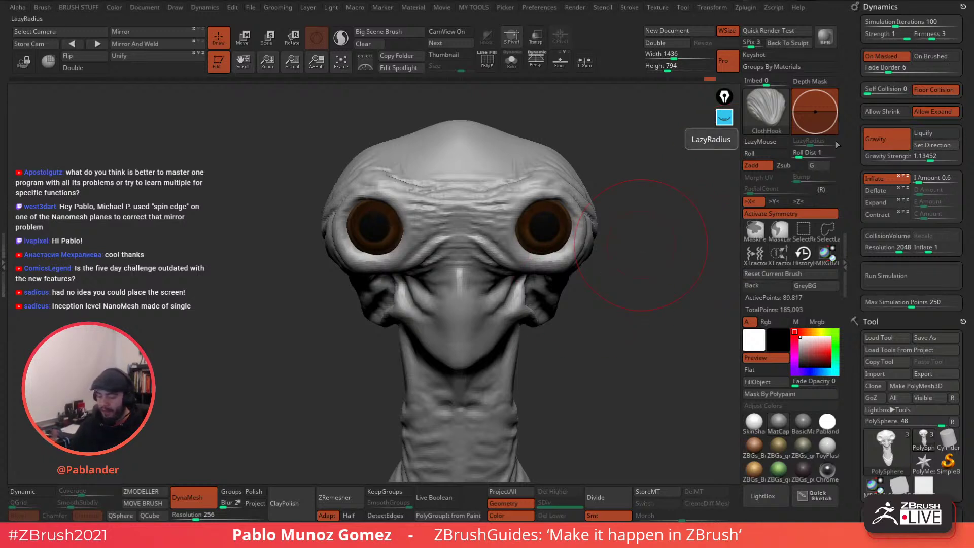
Undo the ClothHook strokes around the eyes and the last DynaMesh update.
key(ctrl+z)
key(ctrl+z)
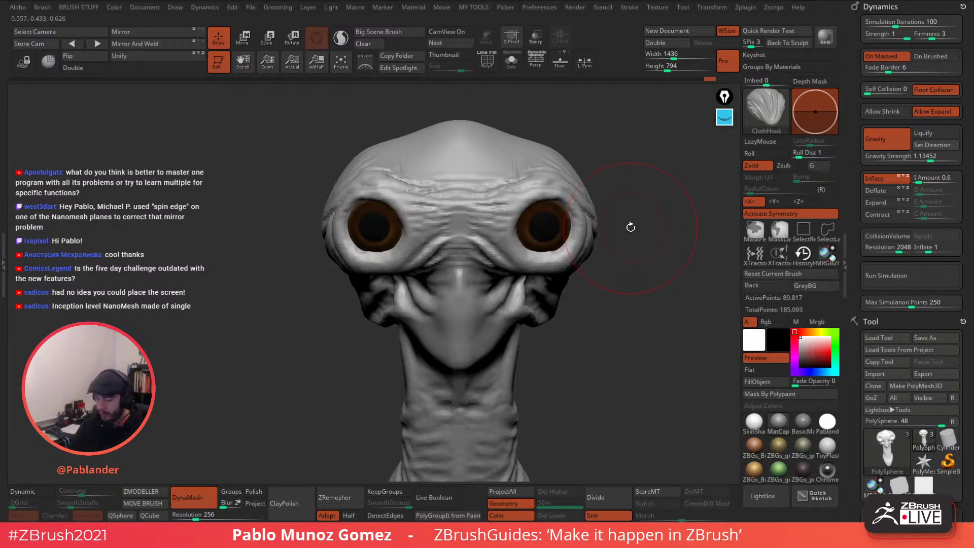
key(ctrl+z)
key(ctrl+z)
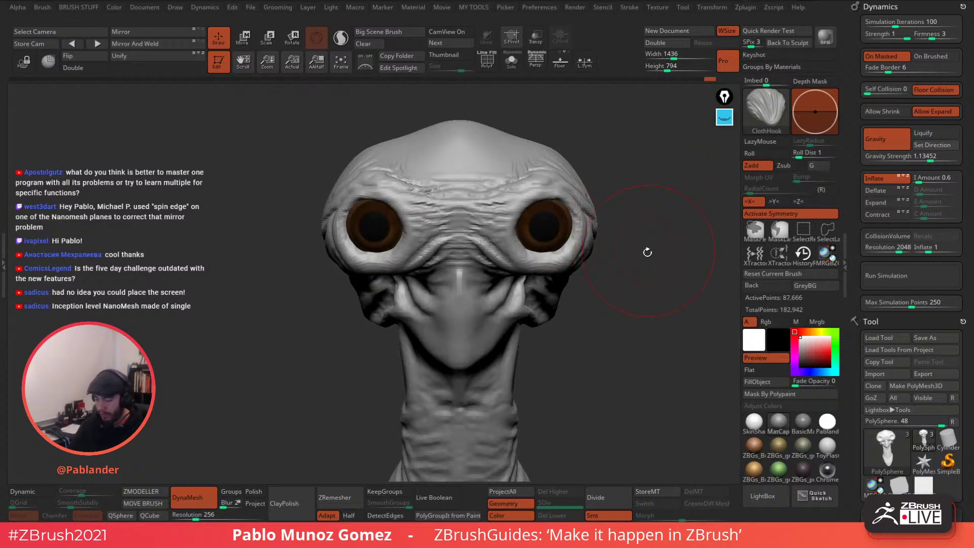
Turn off Inflate and Allow Expand, and pull the skin around the eyes with the ClothHook brush.
drag(647, 252, 650, 237)
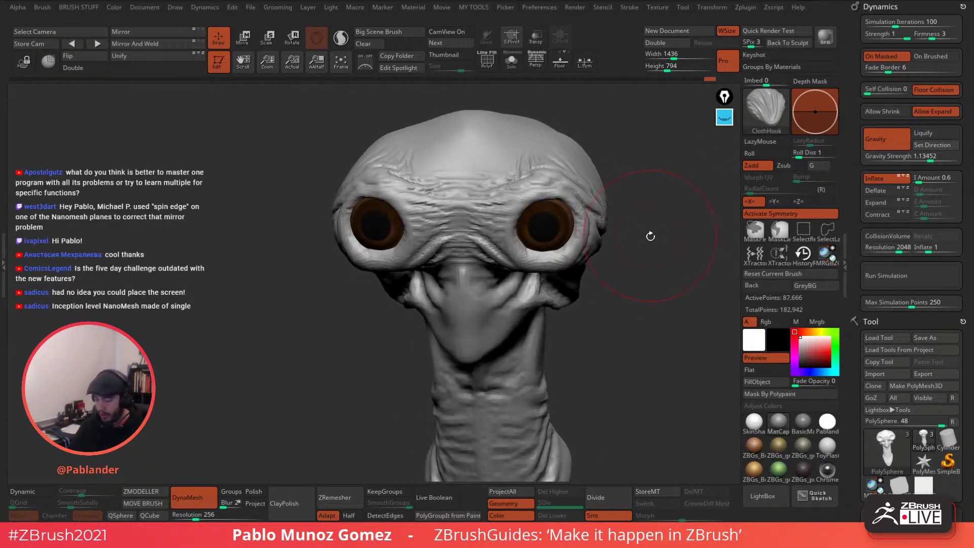
click(883, 180)
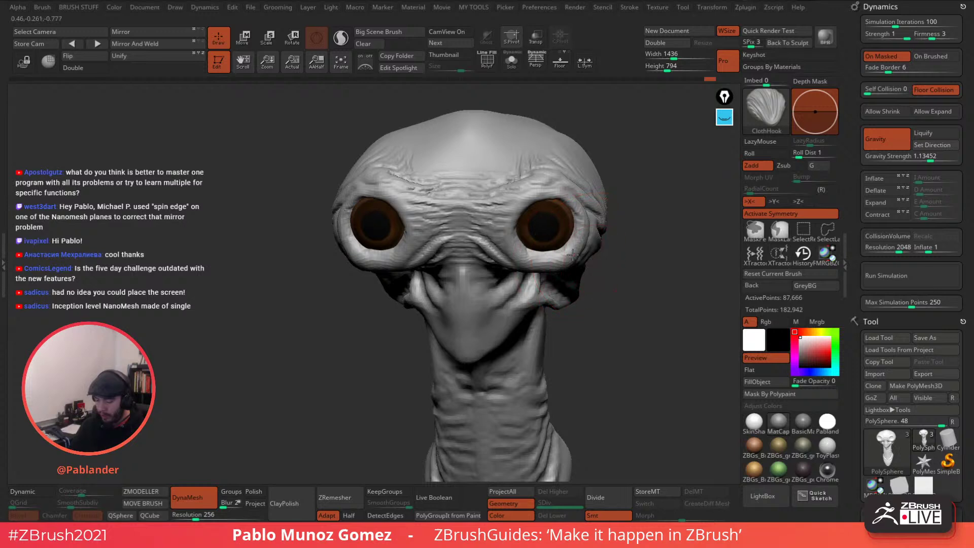
drag(514, 255, 481, 284)
drag(539, 199, 545, 200)
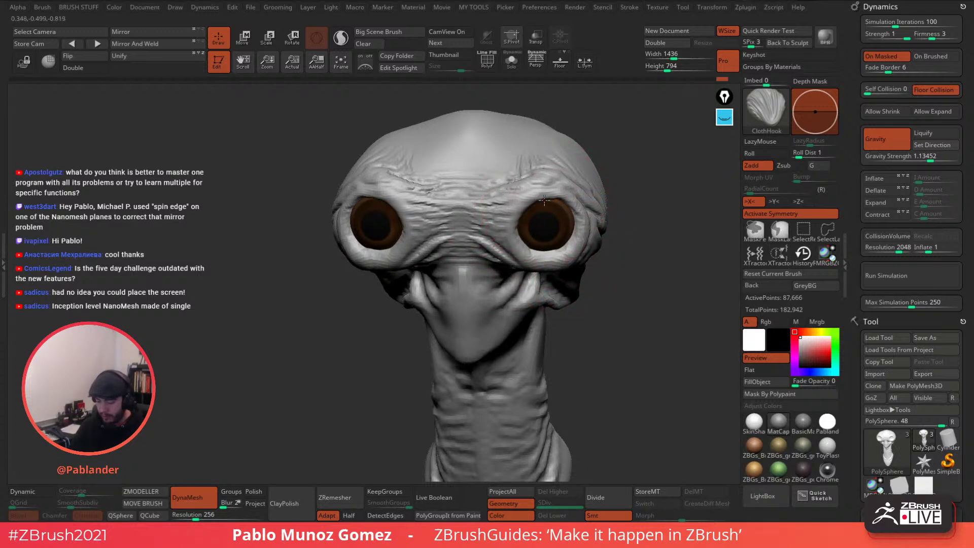
drag(644, 208, 634, 228)
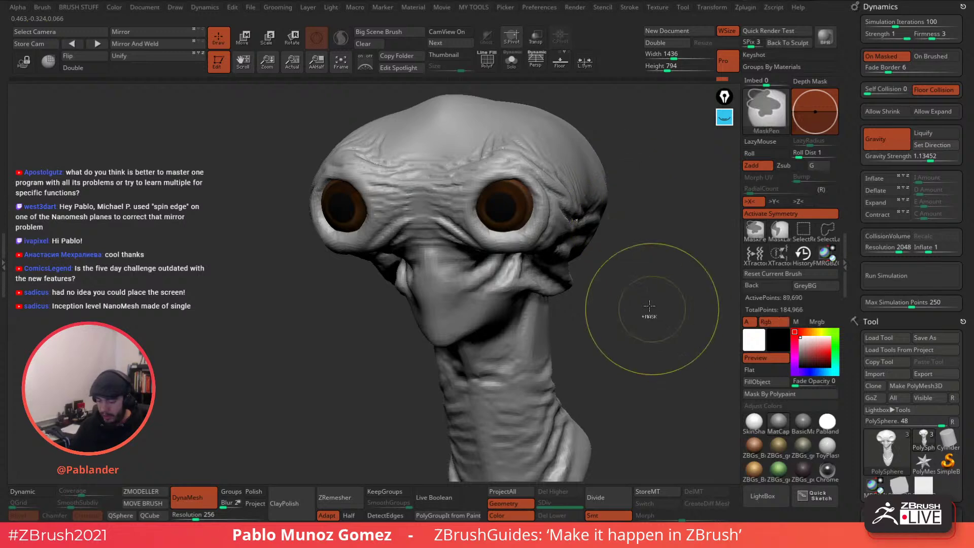
Smooth the wrinkled skin around the eyes and across the brow.
mouse_move(642, 273)
alt+mouse_down()
mouse_move(630, 242)
mouse_move(583, 238)
alt+mouse_up()
mouse_move(518, 177)
shift+mouse_down()
mouse_move(498, 167)
mouse_move(557, 217)
shift+mouse_up()
drag(530, 310, 587, 218)
mouse_move(485, 213)
shift+mouse_down()
mouse_move(472, 199)
mouse_move(487, 172)
shift+mouse_up()
drag(537, 140, 569, 171)
shift+drag(406, 175, 412, 147)
drag(629, 241, 597, 213)
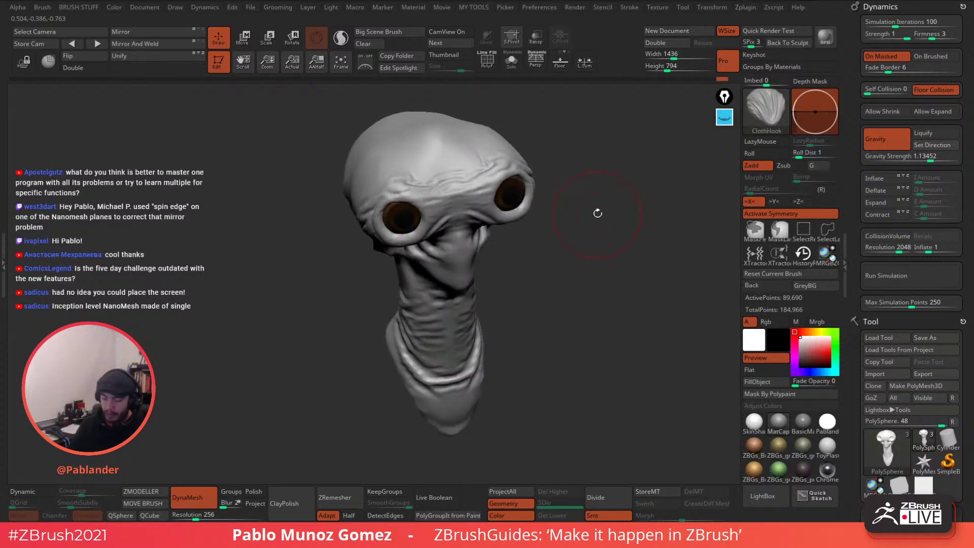
shift+drag(491, 166, 484, 176)
drag(646, 182, 611, 174)
right_click(611, 174)
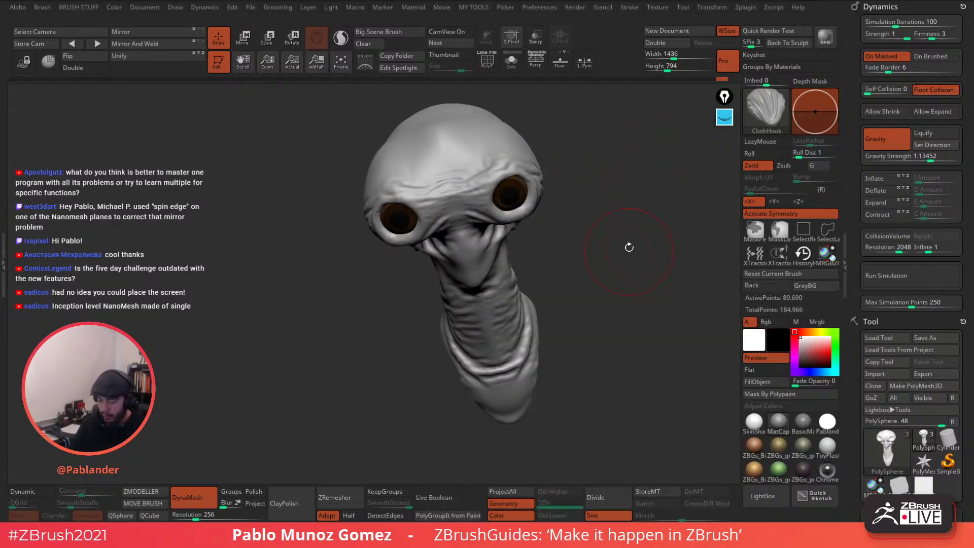
Switch to the custom clay brush and add creases on the forehead above the eyes.
key(space)
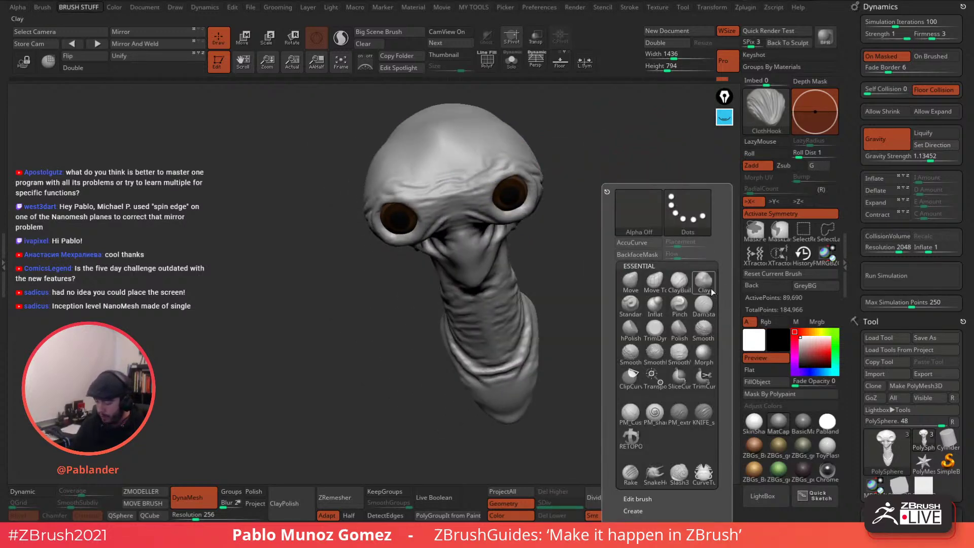
click(704, 282)
key(space)
click(602, 411)
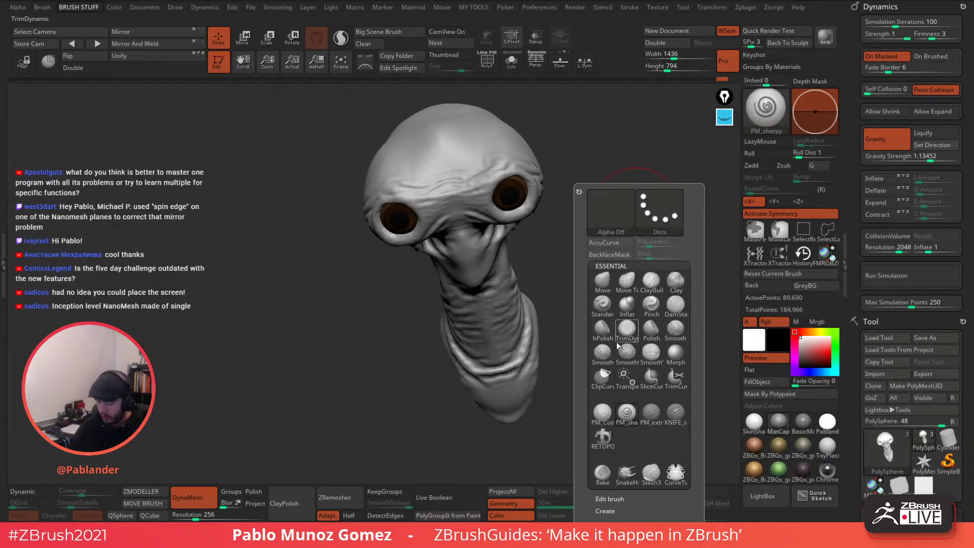
mouse_move(547, 204)
alt+mouse_down()
mouse_move(546, 239)
mouse_move(610, 258)
mouse_move(604, 302)
alt+mouse_up()
drag(567, 168, 525, 235)
mouse_move(556, 199)
mouse_down()
mouse_move(556, 213)
mouse_move(550, 199)
mouse_move(526, 241)
mouse_up()
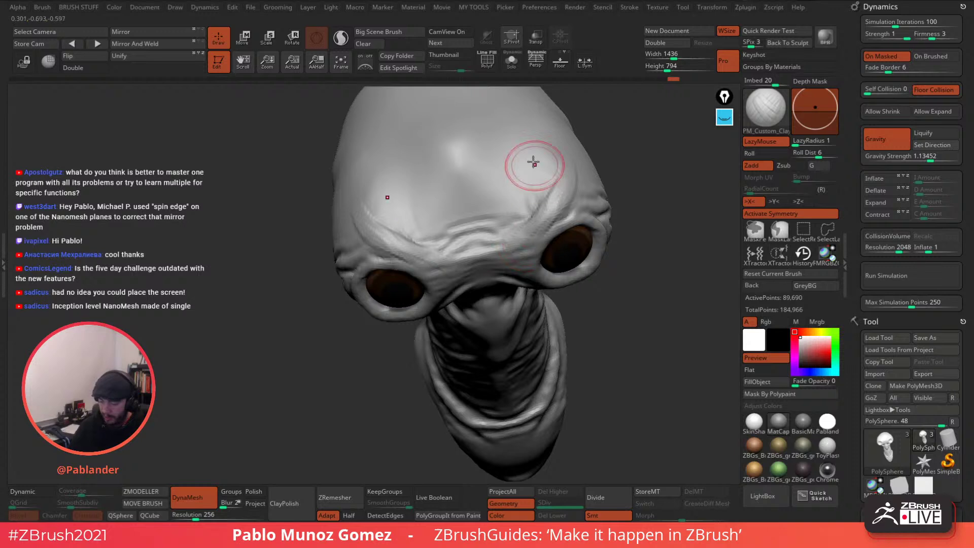
mouse_move(531, 192)
mouse_down()
mouse_move(512, 222)
mouse_move(521, 171)
mouse_move(515, 215)
mouse_move(523, 185)
mouse_move(495, 192)
mouse_move(484, 212)
mouse_move(514, 171)
mouse_up()
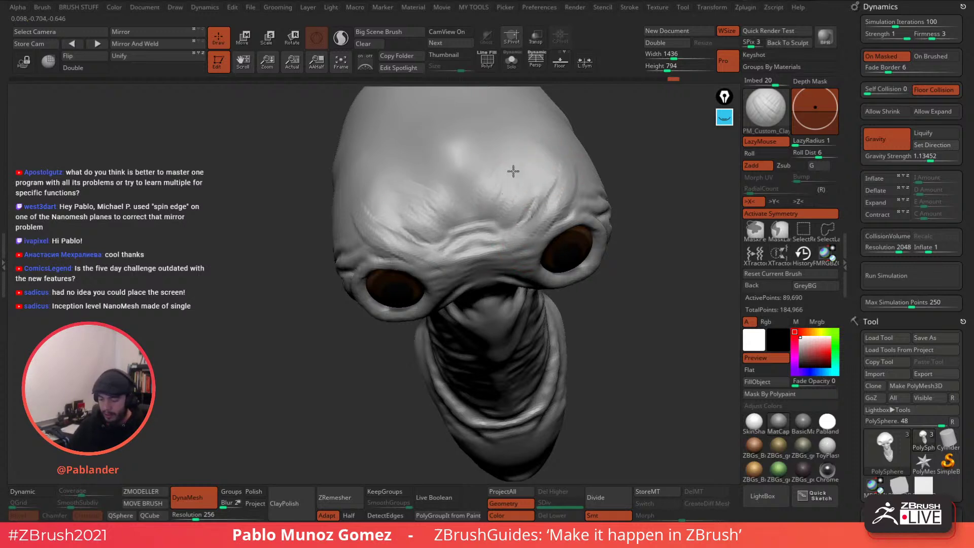
mouse_move(604, 147)
mouse_down()
mouse_move(631, 157)
mouse_move(593, 176)
mouse_move(607, 168)
mouse_up()
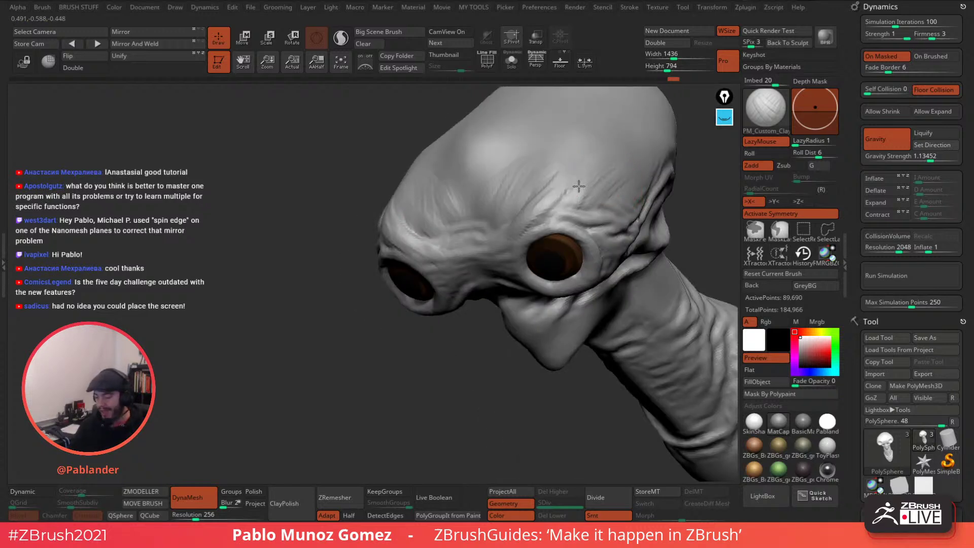
Extend the clay creases from the brow up the forehead and soften them with the Smooth brush.
alt+right_drag(621, 177, 578, 185)
key(shift)
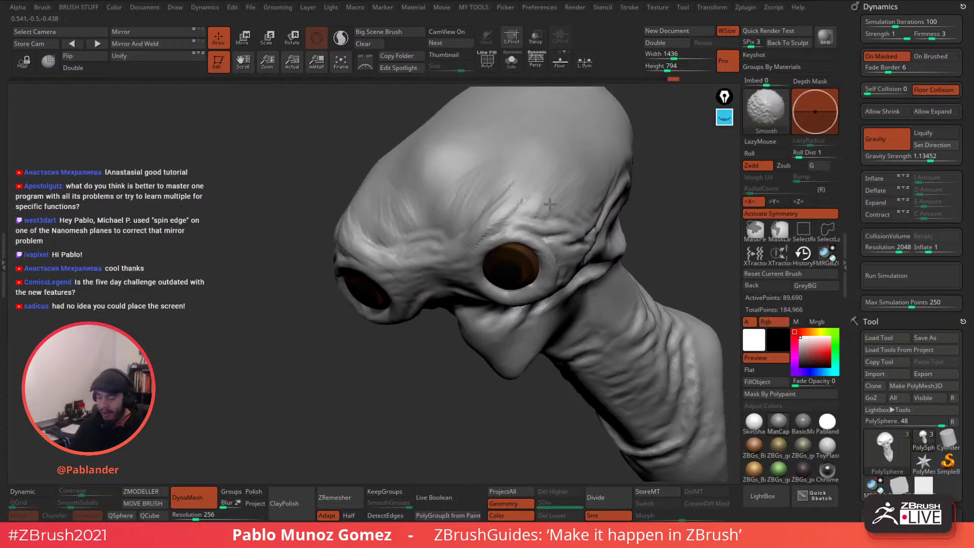
right_drag(504, 184, 502, 176)
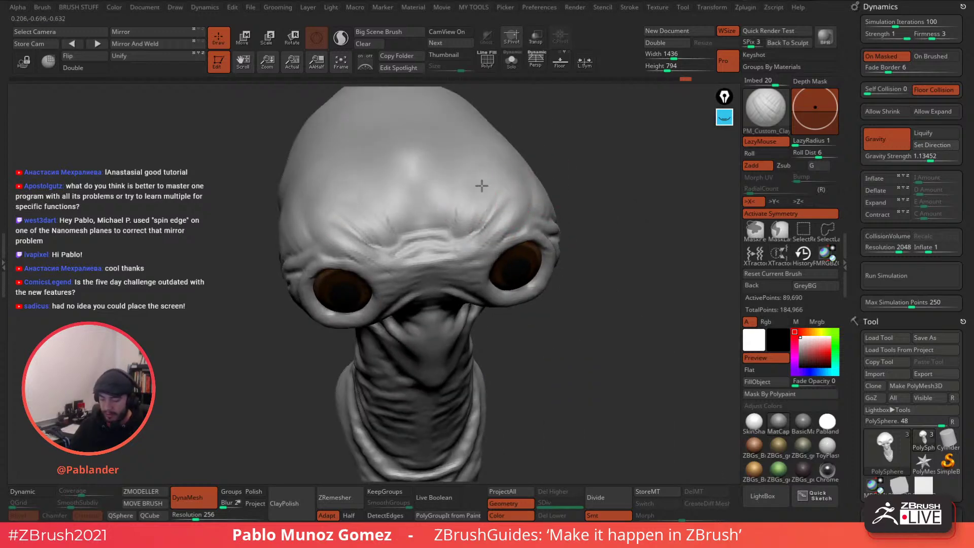
key(shift)
right_drag(582, 158, 441, 200)
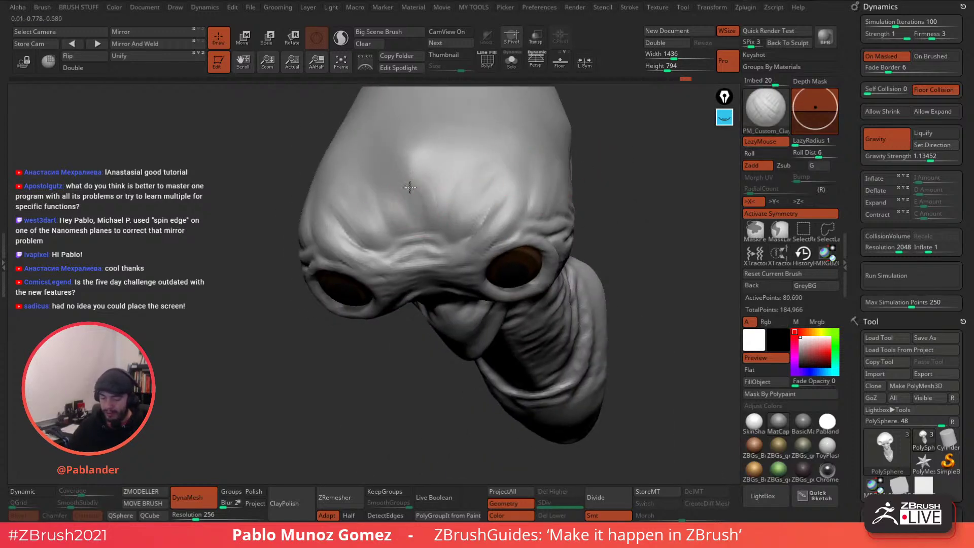
key(shift)
key(shift)
right_drag(518, 196, 530, 212)
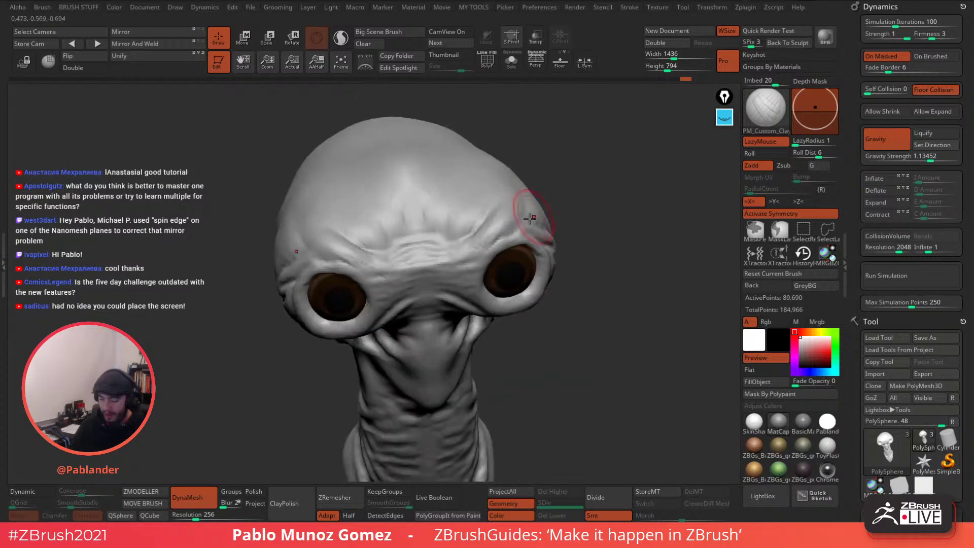
key(shift)
right_drag(463, 202, 479, 221)
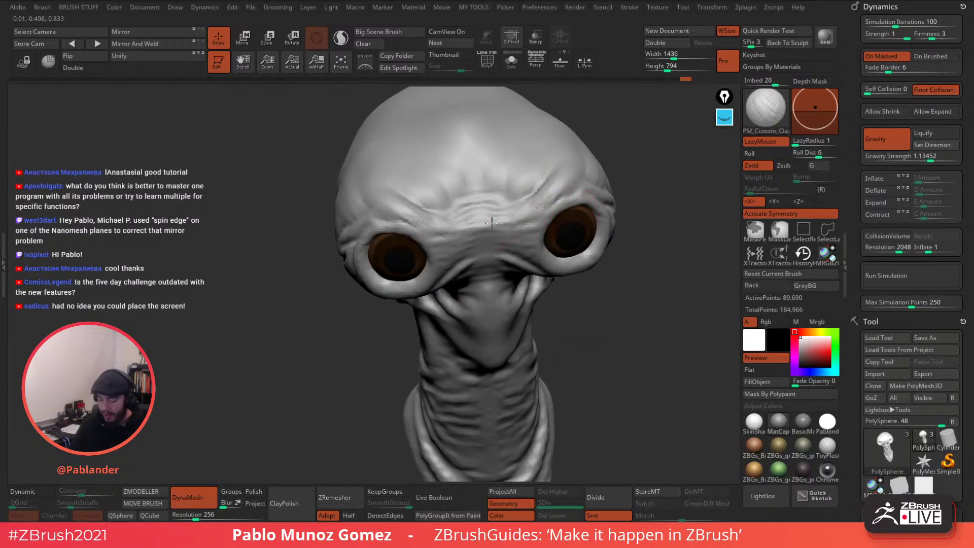
Build up the wrinkles across the brow between the eyes with the custom clay brush.
drag(511, 223, 431, 241)
mouse_move(558, 226)
right_down()
mouse_move(570, 228)
mouse_move(504, 186)
right_up()
drag(502, 188, 476, 213)
right_drag(541, 177, 539, 183)
Sculpt the skin folds directly below the eyes with the custom clay brush.
drag(427, 232, 456, 224)
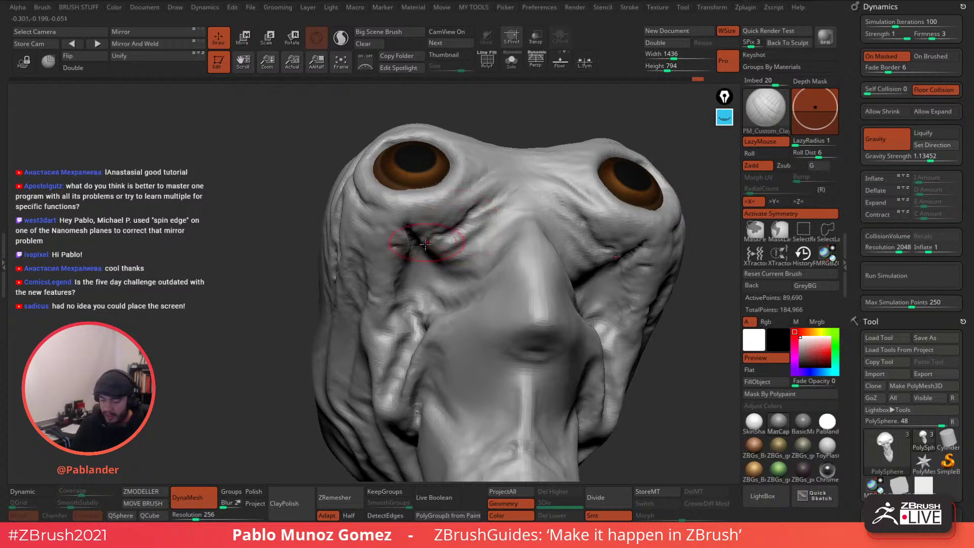
drag(374, 217, 400, 255)
drag(643, 263, 673, 275)
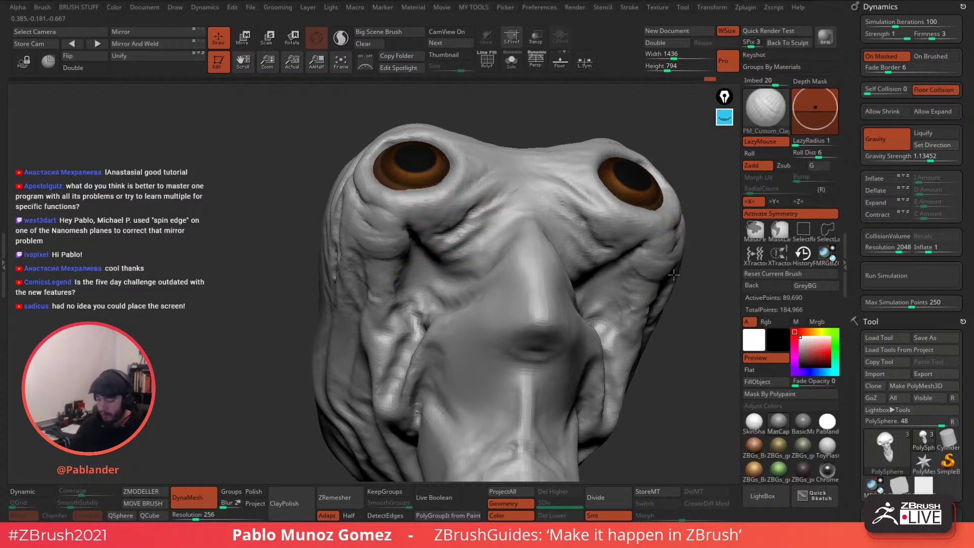
mouse_move(619, 229)
mouse_down()
mouse_move(643, 232)
mouse_move(575, 240)
mouse_up()
Add clay wrinkles from the inner eye sockets down the sides of the snout.
right_drag(575, 239, 631, 218)
drag(500, 214, 532, 169)
right_drag(523, 242, 512, 248)
drag(534, 166, 517, 199)
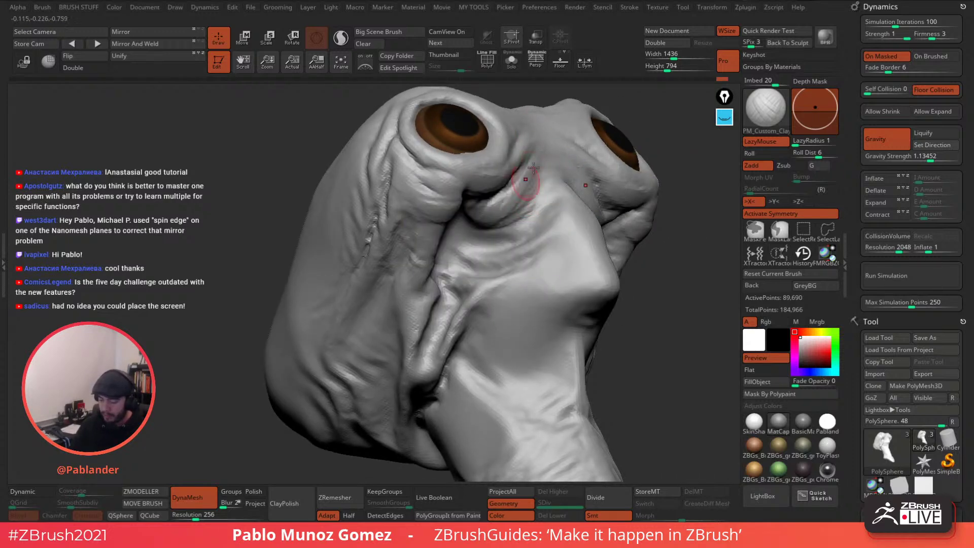
mouse_move(476, 236)
mouse_down()
mouse_move(528, 231)
mouse_move(551, 204)
mouse_up()
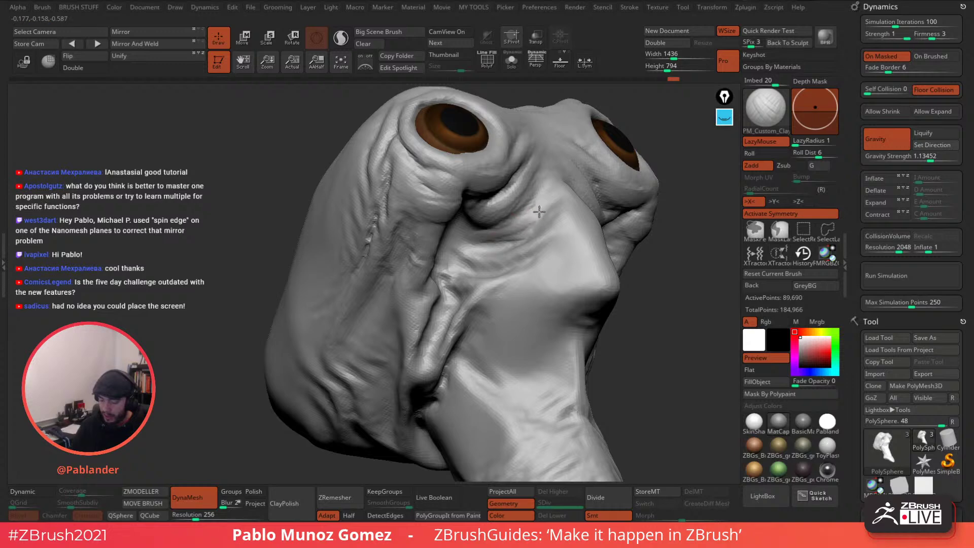
mouse_move(479, 257)
mouse_down()
mouse_move(454, 256)
mouse_move(519, 253)
mouse_up()
Fill and crease the cheek folds beneath the eye sockets with the custom clay brush.
right_drag(531, 217, 469, 225)
drag(467, 231, 451, 254)
right_drag(451, 254, 441, 228)
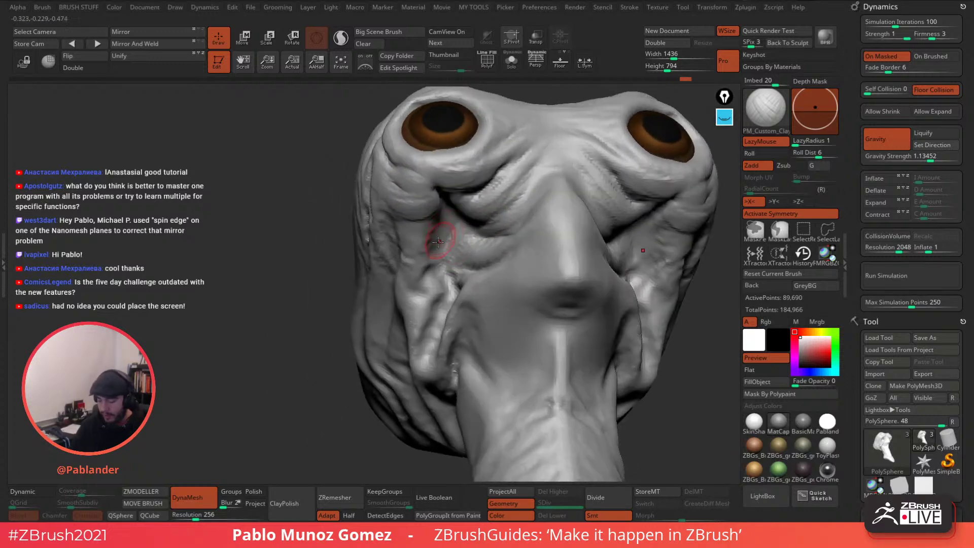
mouse_move(430, 247)
mouse_down()
mouse_move(443, 218)
mouse_move(435, 233)
mouse_up()
right_drag(446, 229, 431, 232)
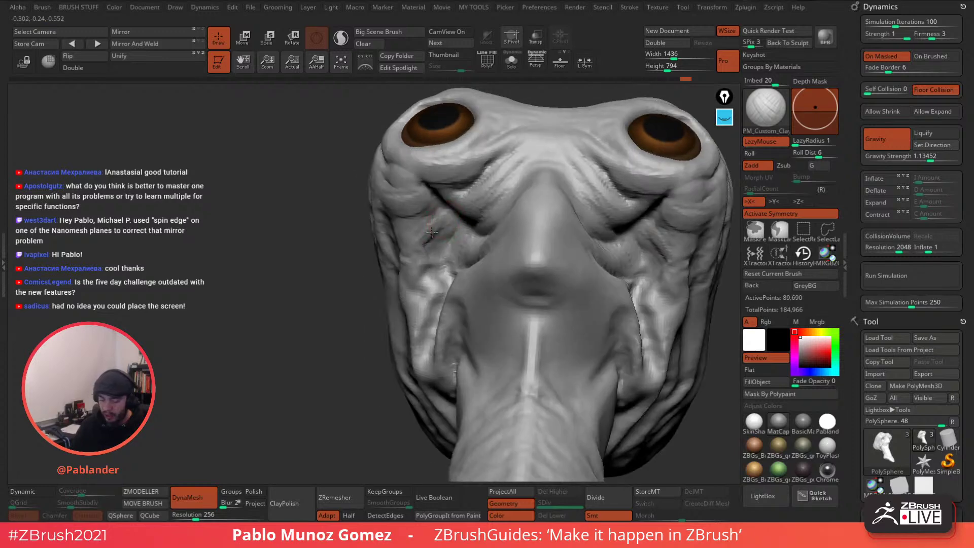
drag(430, 218, 454, 222)
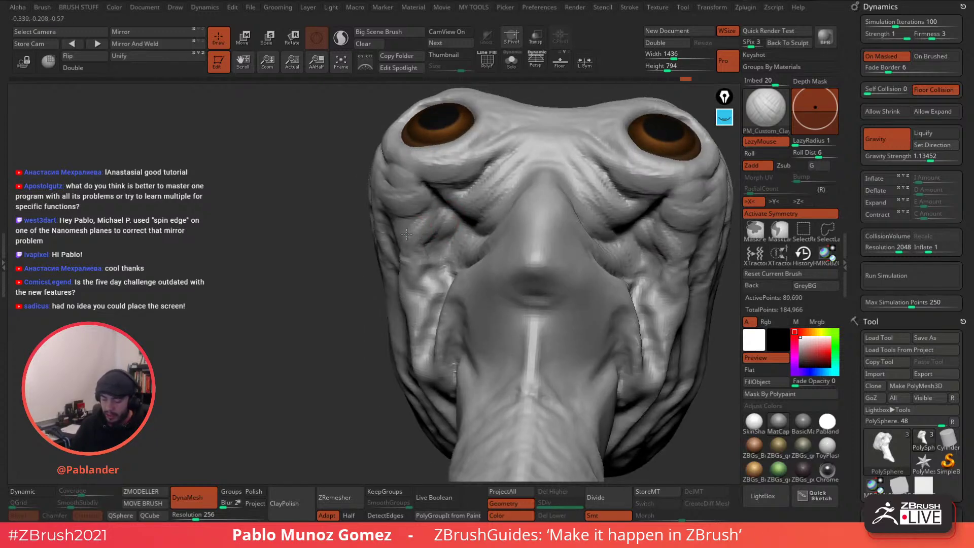
right_drag(406, 234, 397, 239)
Add clay creases on the side of the head behind the eyes and smooth rough skin.
mouse_move(485, 230)
right_down()
mouse_move(583, 249)
mouse_move(576, 259)
mouse_move(583, 207)
right_up()
key(space)
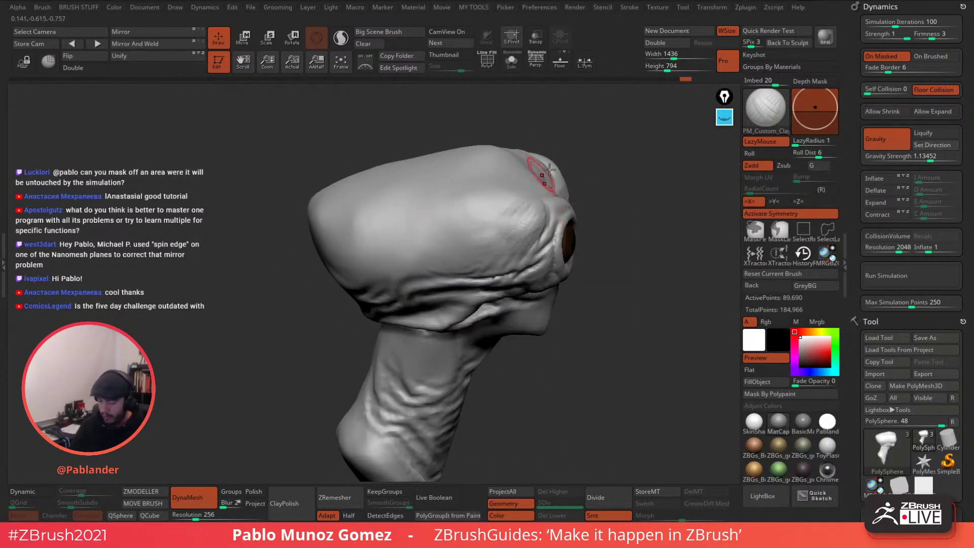
mouse_move(549, 169)
right_down()
mouse_move(591, 196)
mouse_move(608, 243)
mouse_move(650, 187)
mouse_move(570, 266)
right_up()
key(space)
drag(534, 178, 535, 163)
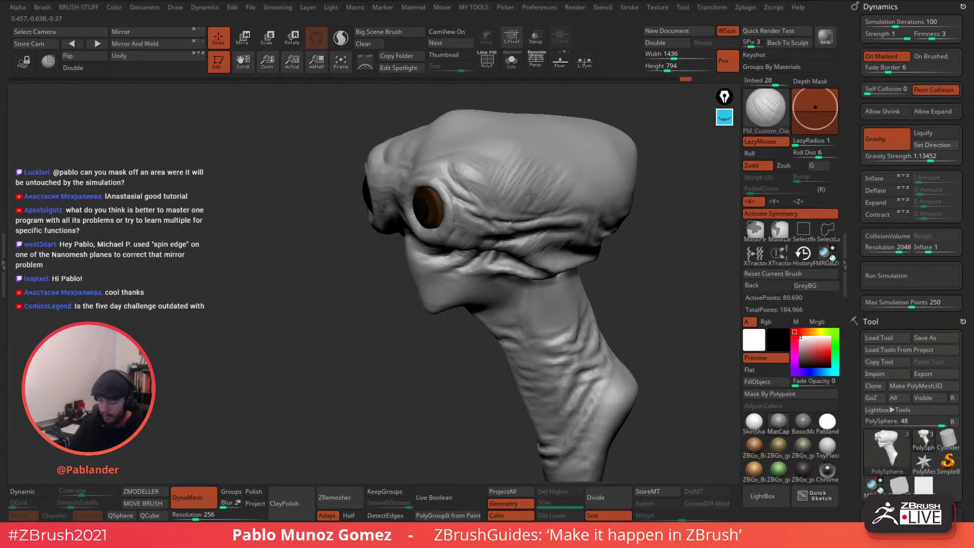
mouse_move(538, 157)
right_down()
mouse_move(612, 244)
mouse_move(590, 241)
mouse_move(604, 241)
right_up()
alt+right_drag(556, 326, 566, 278)
mouse_move(521, 330)
shift+mouse_down()
mouse_move(495, 331)
mouse_move(508, 347)
shift+mouse_up()
mouse_move(566, 270)
right_down()
mouse_move(638, 260)
mouse_move(583, 292)
mouse_move(590, 284)
mouse_move(595, 298)
mouse_move(579, 298)
mouse_move(602, 286)
mouse_move(611, 264)
mouse_move(624, 272)
mouse_move(632, 260)
right_up()
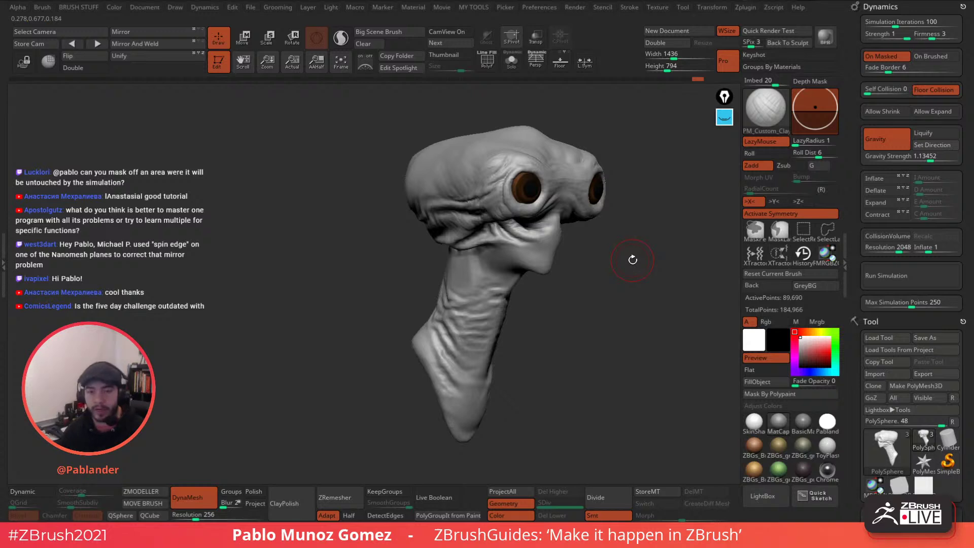
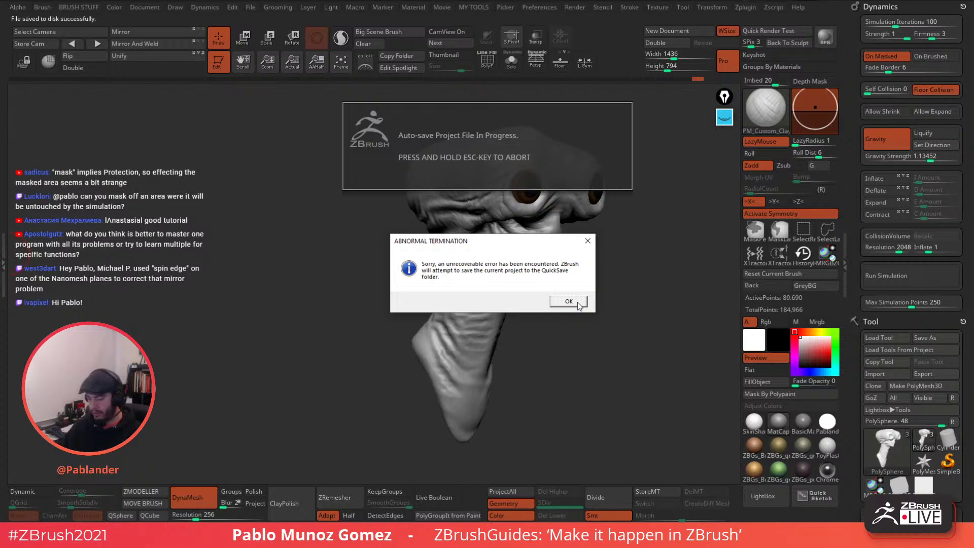
Acknowledge the abnormal termination error, switch back to the restarted ZBrush and close its home page.
click(578, 301)
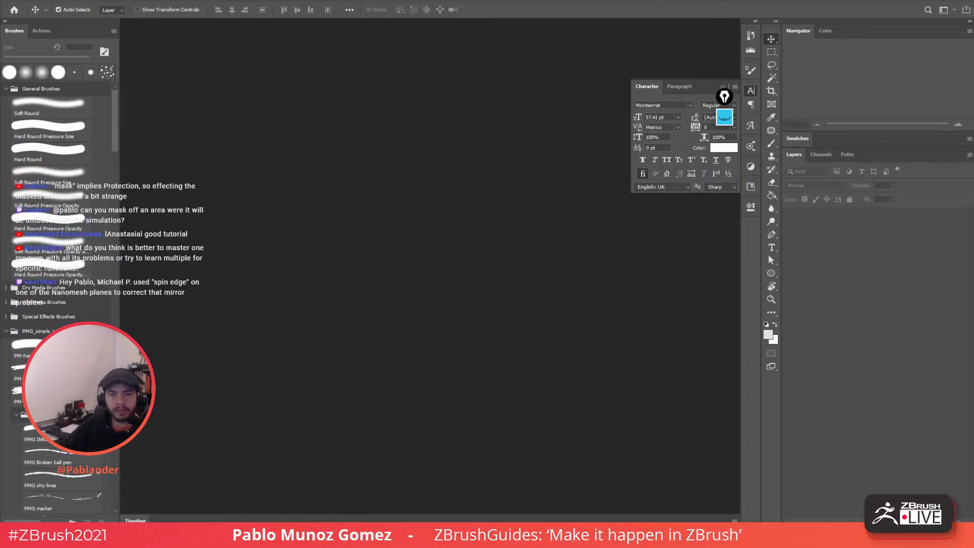
key(alt+Tab)
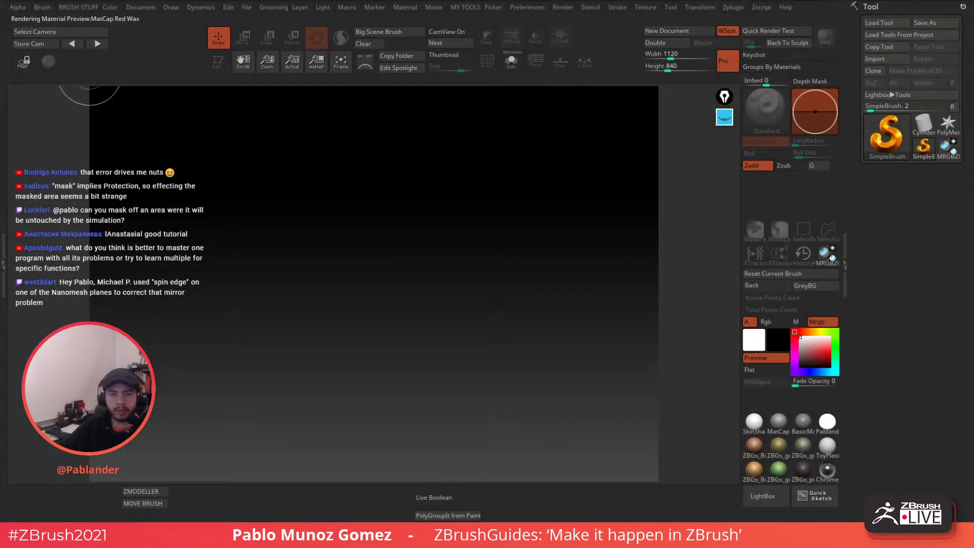
key(Return)
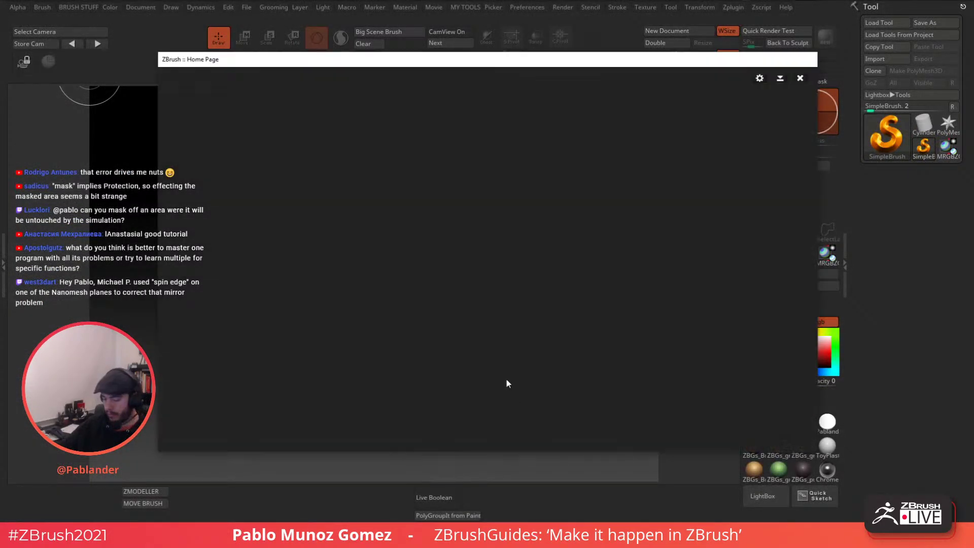
click(799, 80)
key(Return)
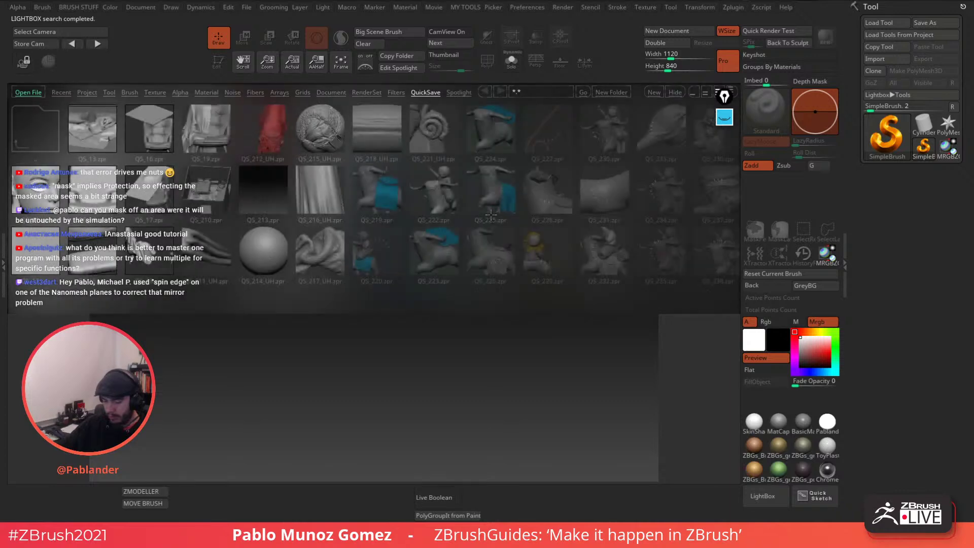
Find the latest QuickSave projects of the creature and open QS_267_UH.zpr.
drag(603, 207, 631, 143)
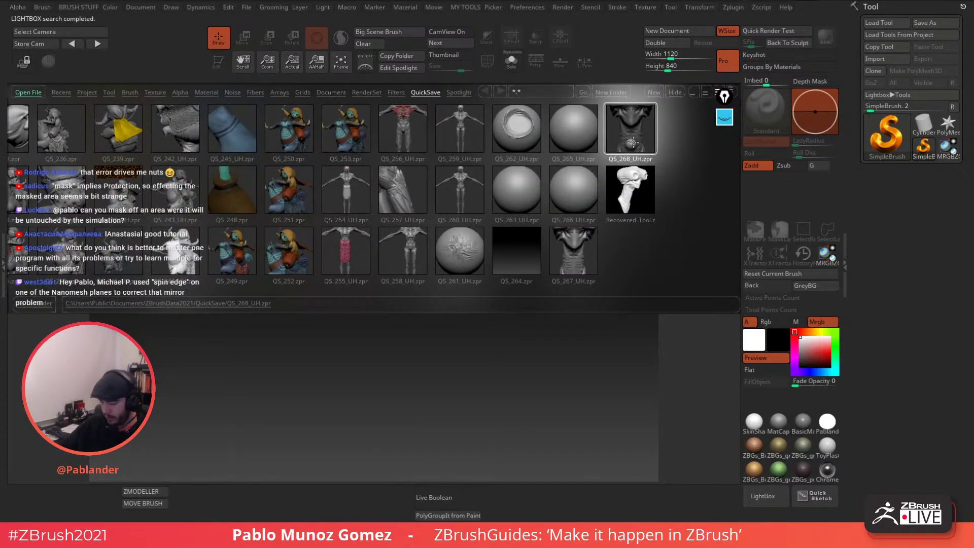
click(584, 254)
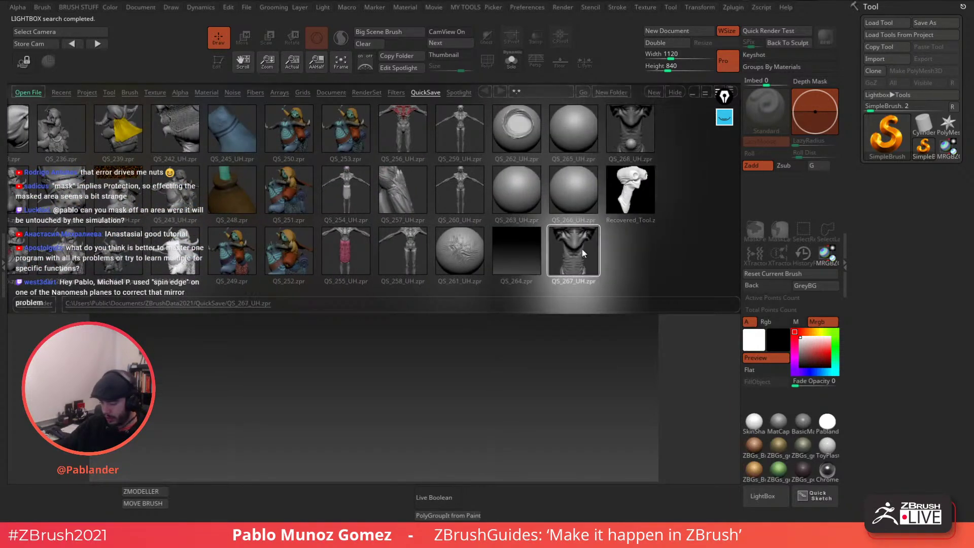
click(632, 133)
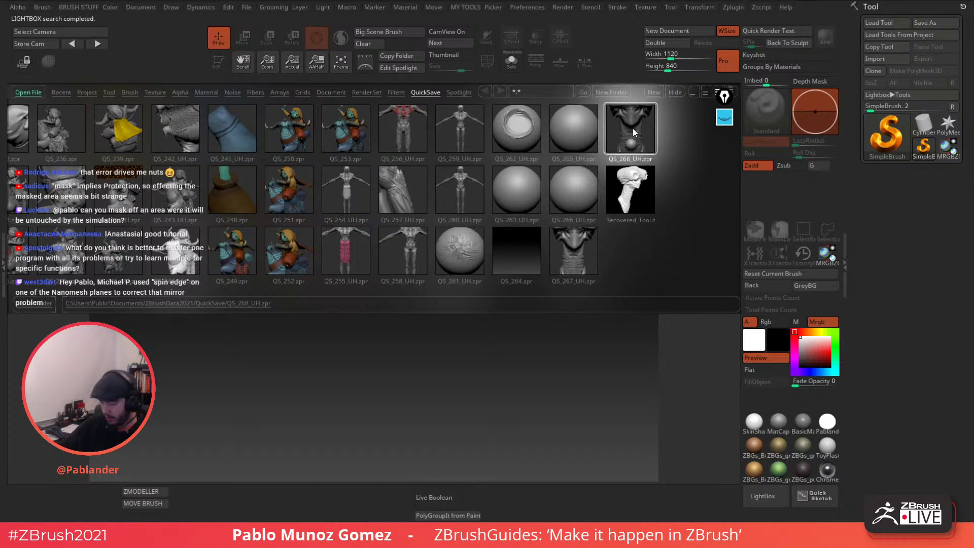
click(573, 242)
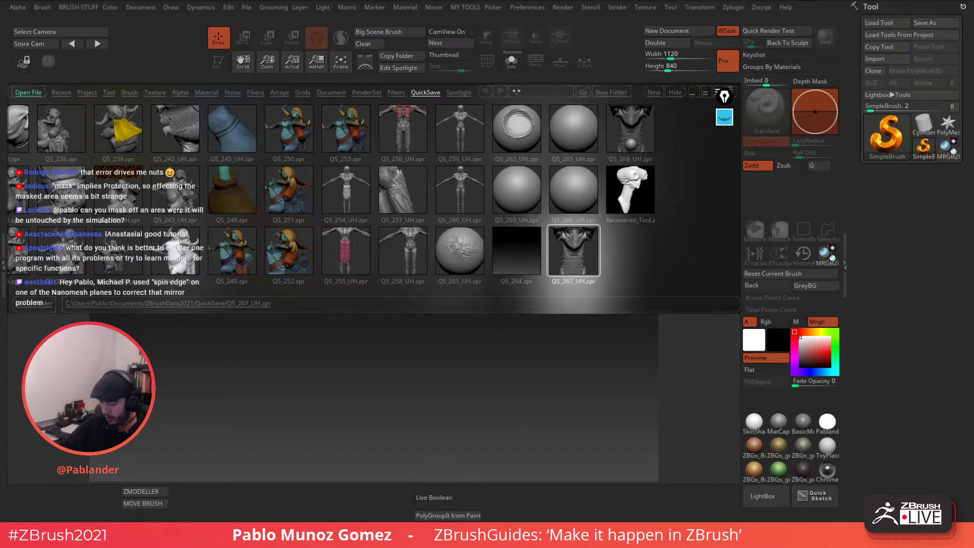
double_click(576, 243)
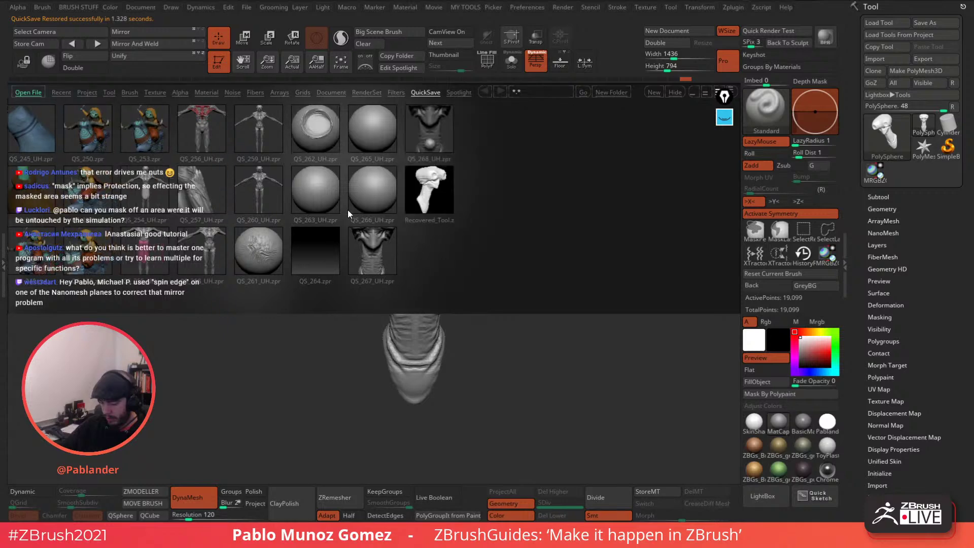
Load the Recovered_Tool file from the QuickSave folder and inspect the creature's head from the side.
drag(352, 206, 507, 205)
drag(412, 210, 500, 203)
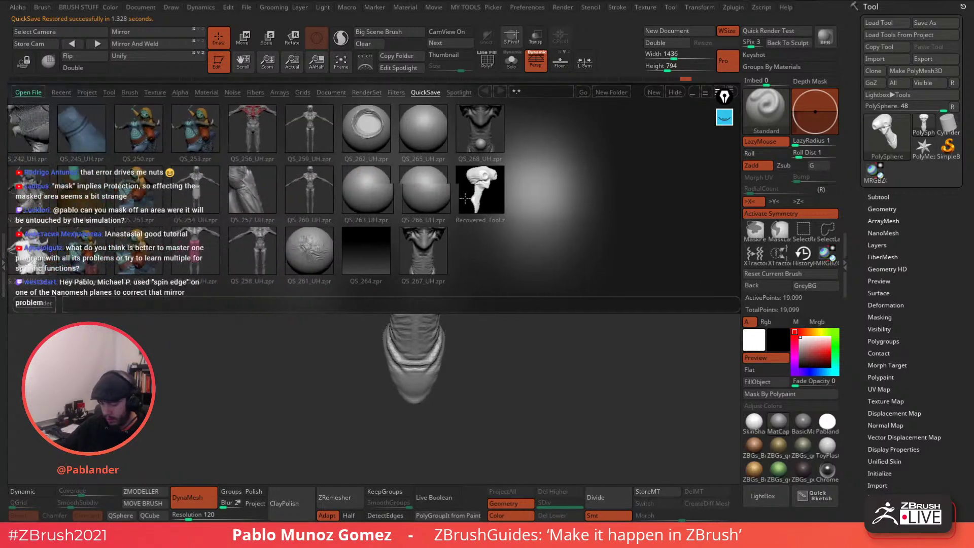
double_click(486, 190)
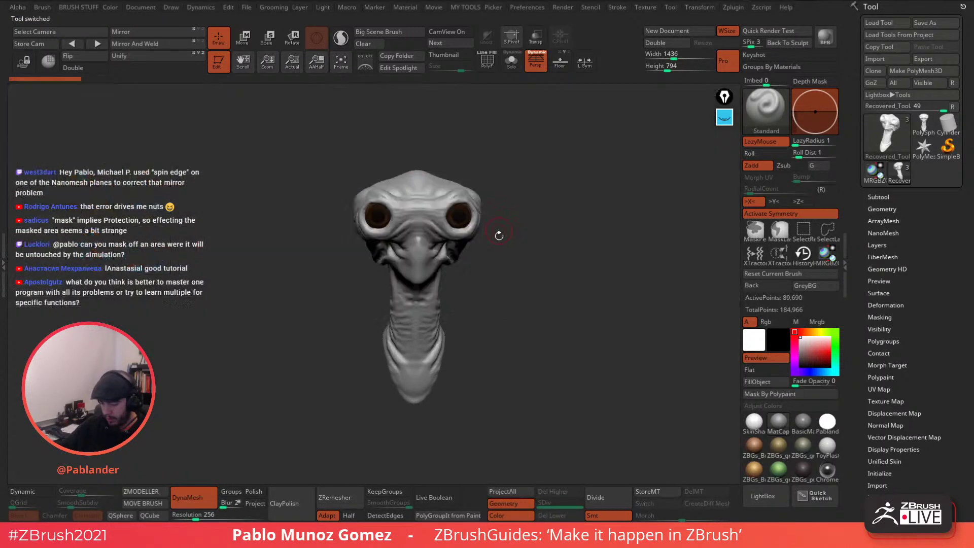
drag(520, 224, 610, 278)
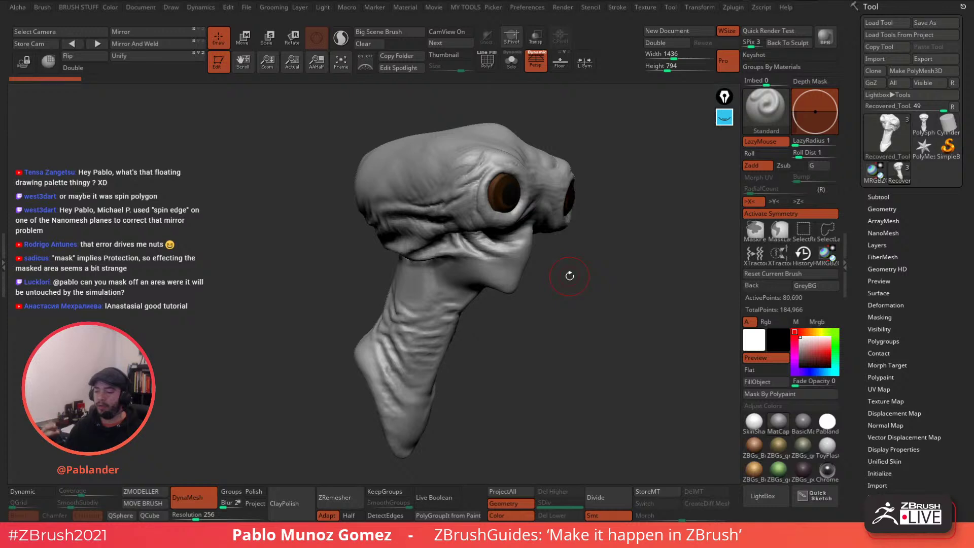
Build up skin folds along the jaw below the eye with the Standard brush.
drag(570, 276, 590, 217)
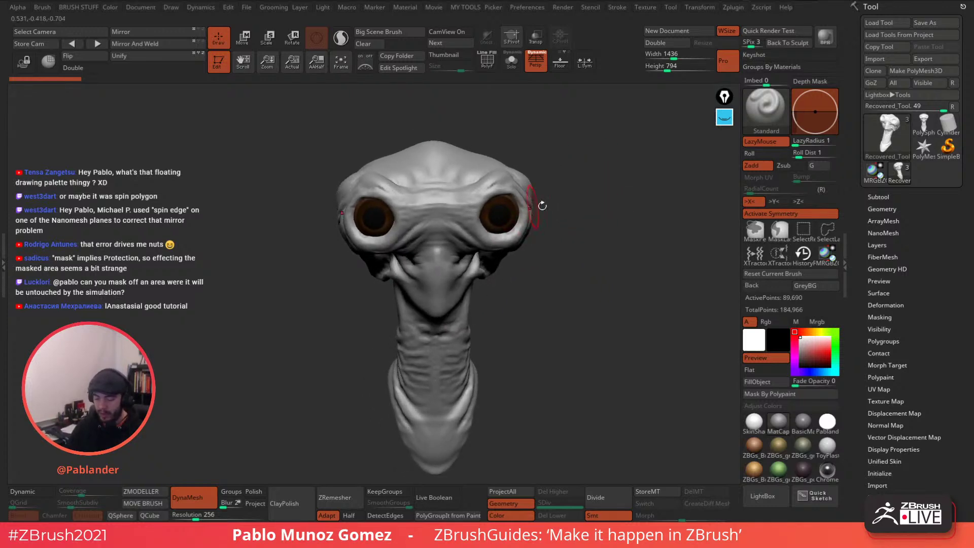
key(space)
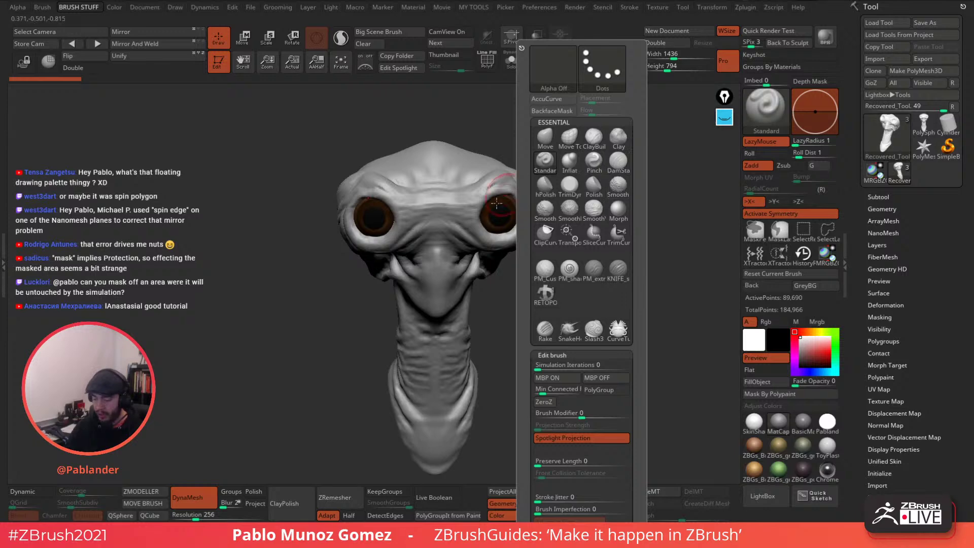
key(space)
mouse_move(594, 171)
mouse_down()
mouse_move(622, 181)
mouse_move(546, 228)
mouse_move(578, 192)
mouse_move(515, 223)
mouse_move(480, 265)
mouse_up()
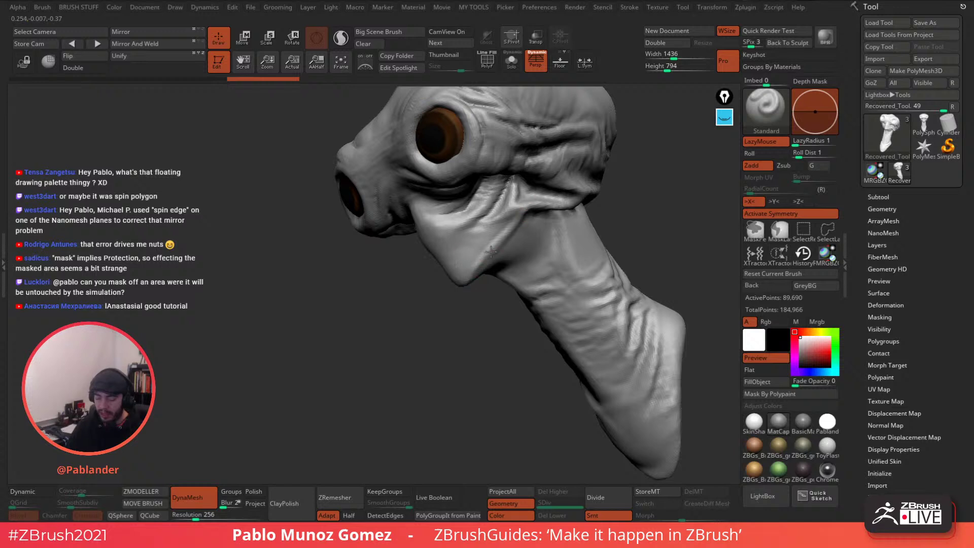
right_drag(472, 279, 466, 285)
mouse_move(499, 236)
mouse_down()
mouse_move(472, 273)
mouse_move(477, 219)
mouse_move(457, 277)
mouse_up()
drag(453, 227, 453, 279)
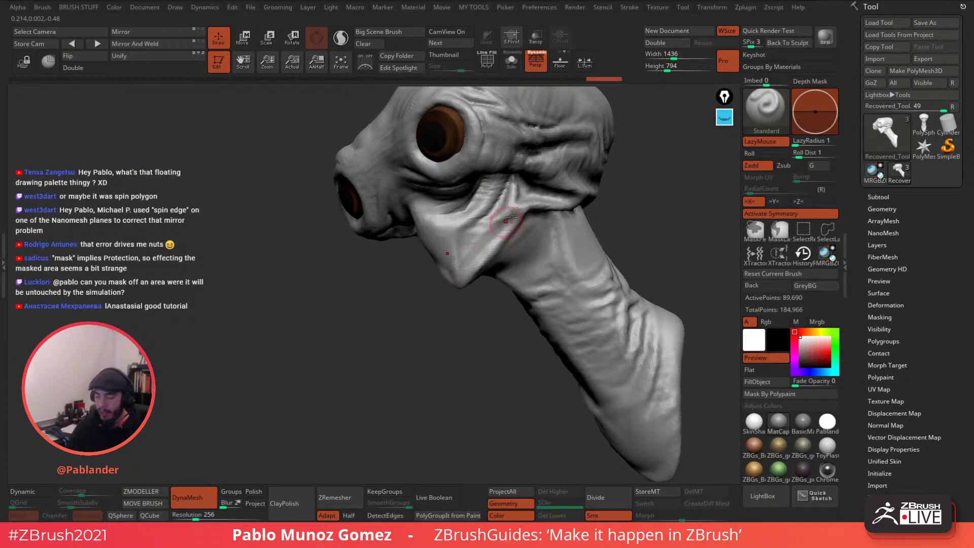
drag(512, 217, 553, 207)
Sculpt diagonal folds running from the back of the jaw down onto the upper neck.
right_drag(555, 211, 542, 214)
drag(536, 219, 481, 274)
mouse_move(550, 205)
mouse_down()
mouse_move(495, 276)
mouse_move(510, 284)
mouse_up()
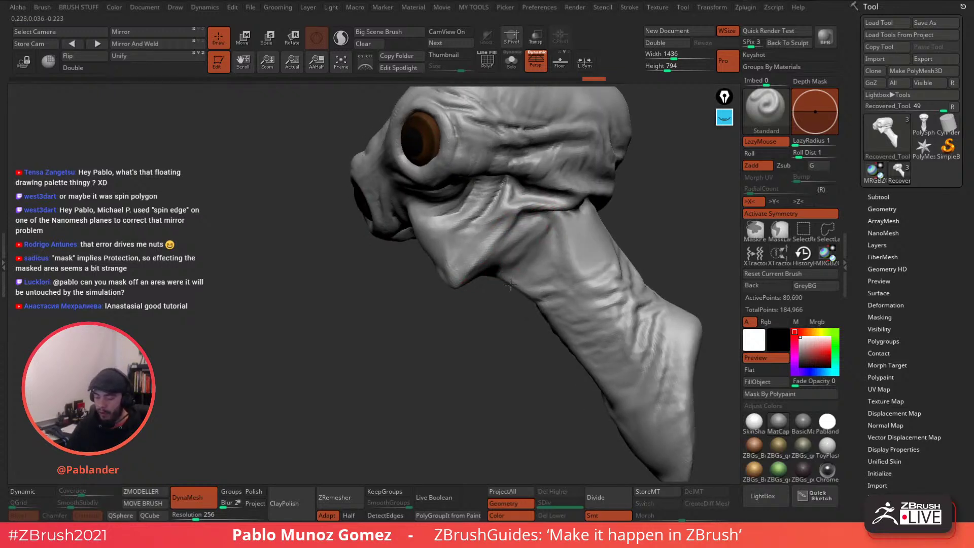
mouse_move(552, 225)
mouse_down()
mouse_move(525, 276)
mouse_move(506, 259)
mouse_up()
drag(555, 227, 528, 272)
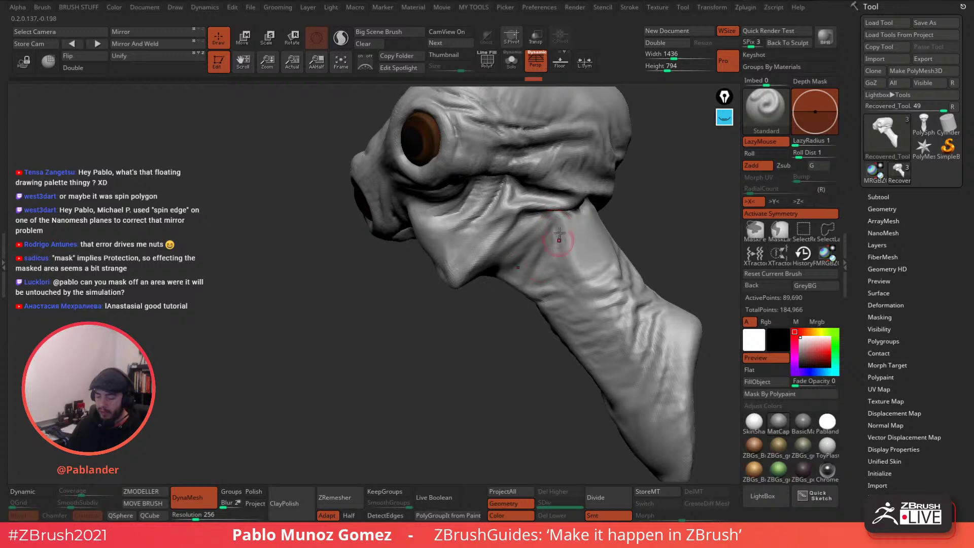
drag(576, 227, 591, 261)
Add stretched skin folds on the side of the upper neck just beneath the skull.
mouse_move(586, 236)
alt+right_down()
mouse_move(554, 222)
mouse_move(602, 219)
mouse_move(596, 196)
alt+right_up()
drag(527, 235, 580, 325)
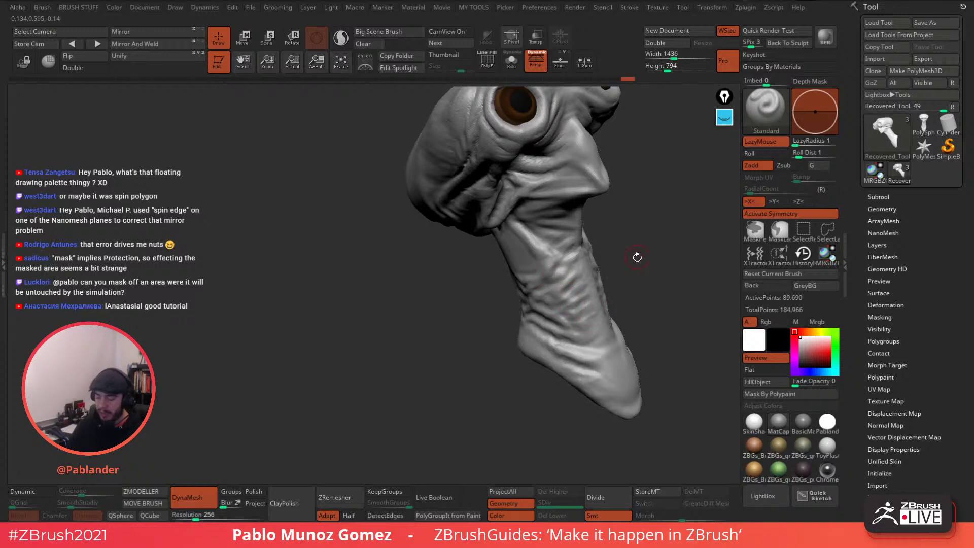
alt+drag(637, 256, 593, 249)
mouse_move(594, 249)
mouse_down()
mouse_move(558, 245)
mouse_move(578, 363)
mouse_move(608, 229)
mouse_move(590, 204)
mouse_up()
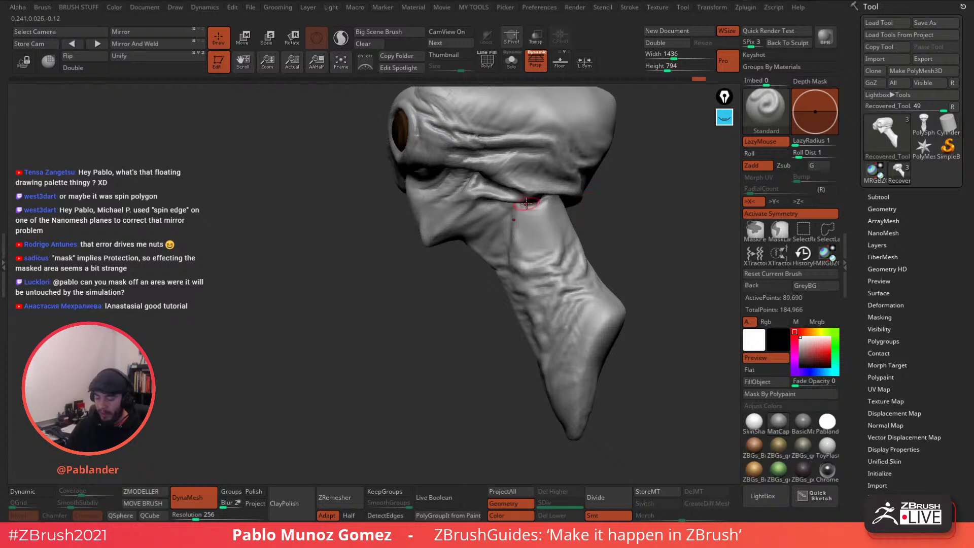
drag(527, 208, 557, 258)
drag(543, 195, 560, 246)
drag(608, 226, 584, 240)
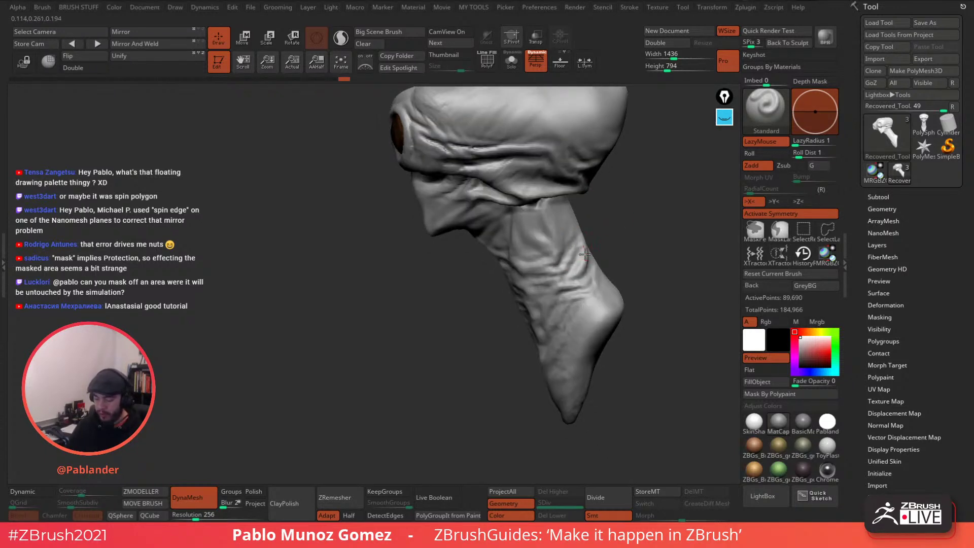
Deepen the wrinkles across the middle of the neck toward its rear bulge.
mouse_move(564, 208)
mouse_down()
mouse_move(572, 266)
mouse_move(558, 260)
mouse_move(619, 239)
mouse_up()
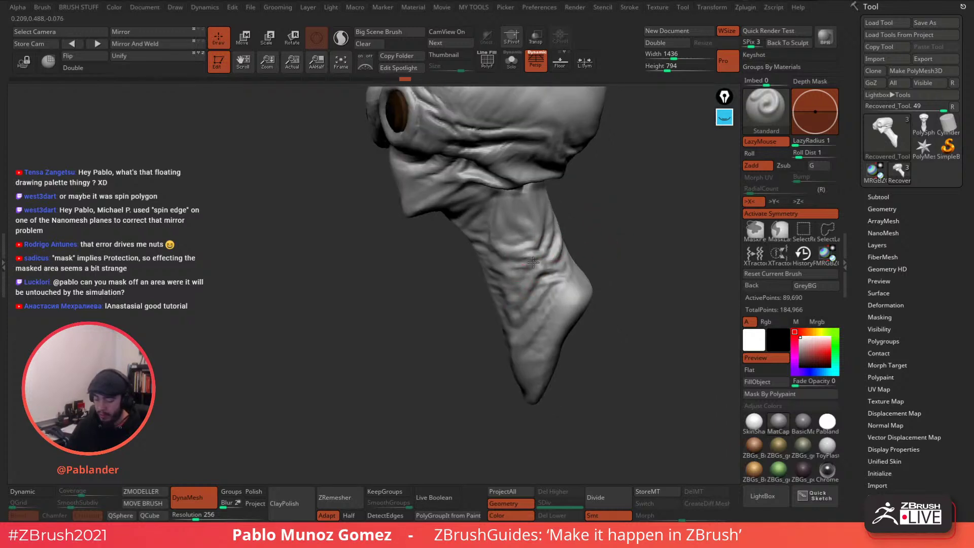
drag(533, 262, 566, 250)
drag(605, 231, 572, 231)
drag(579, 269, 563, 284)
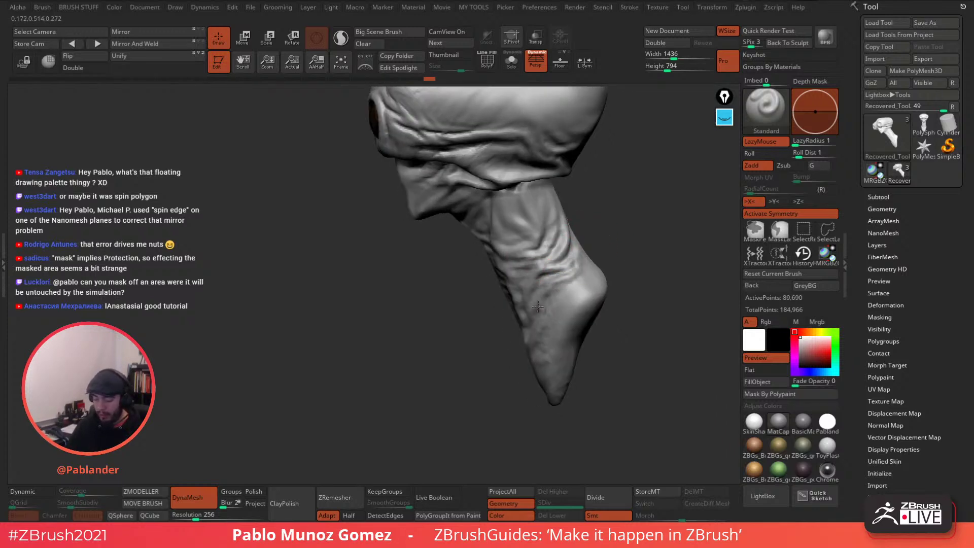
drag(608, 254, 588, 222)
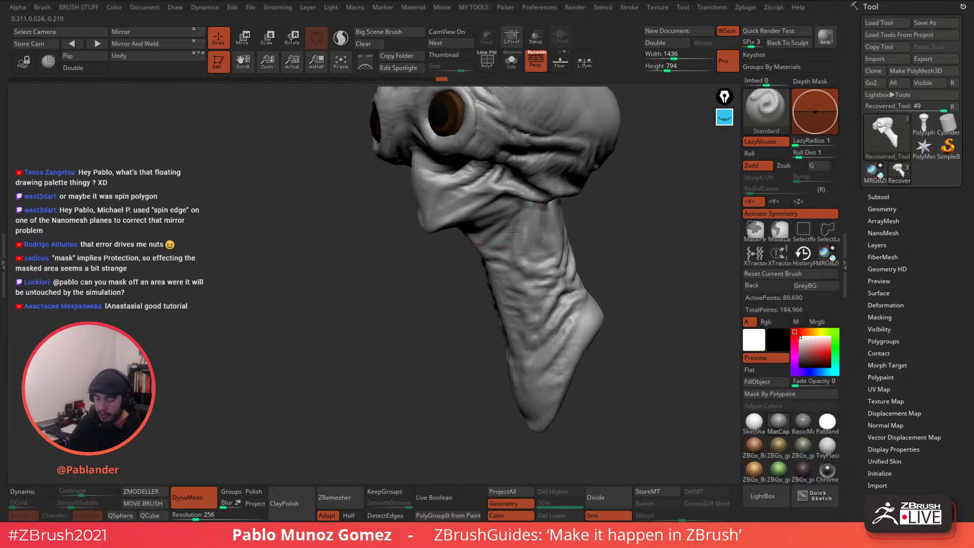
Sculpt folds down the side and throat of the neck from the jaw to the lower tip.
mouse_move(513, 231)
mouse_down()
mouse_move(523, 216)
mouse_move(582, 211)
mouse_up()
drag(557, 262, 549, 309)
mouse_move(583, 273)
mouse_down()
mouse_move(592, 236)
mouse_move(605, 234)
mouse_up()
mouse_move(502, 290)
mouse_down()
mouse_move(527, 315)
mouse_move(510, 345)
mouse_move(515, 359)
mouse_up()
drag(512, 325, 515, 368)
mouse_move(614, 304)
mouse_down()
mouse_move(590, 250)
mouse_move(566, 253)
mouse_up()
drag(531, 218, 477, 267)
Add creases on the snout bridge between the eyes and smooth the surrounding skin.
mouse_move(499, 207)
alt+right_down()
mouse_move(538, 219)
mouse_move(548, 233)
alt+right_up()
right_drag(548, 232, 533, 218)
right_click(490, 283)
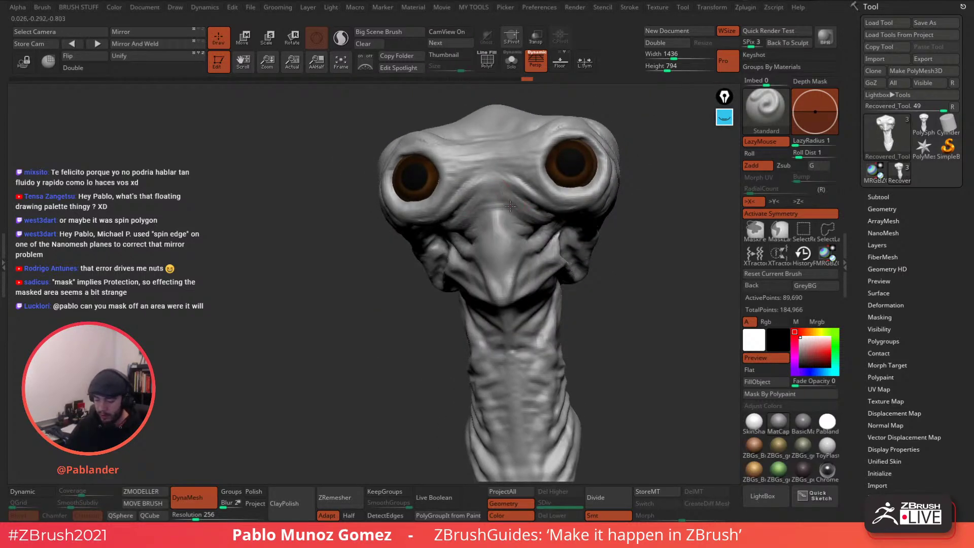
mouse_move(510, 205)
mouse_down()
mouse_move(542, 215)
mouse_move(500, 219)
mouse_up()
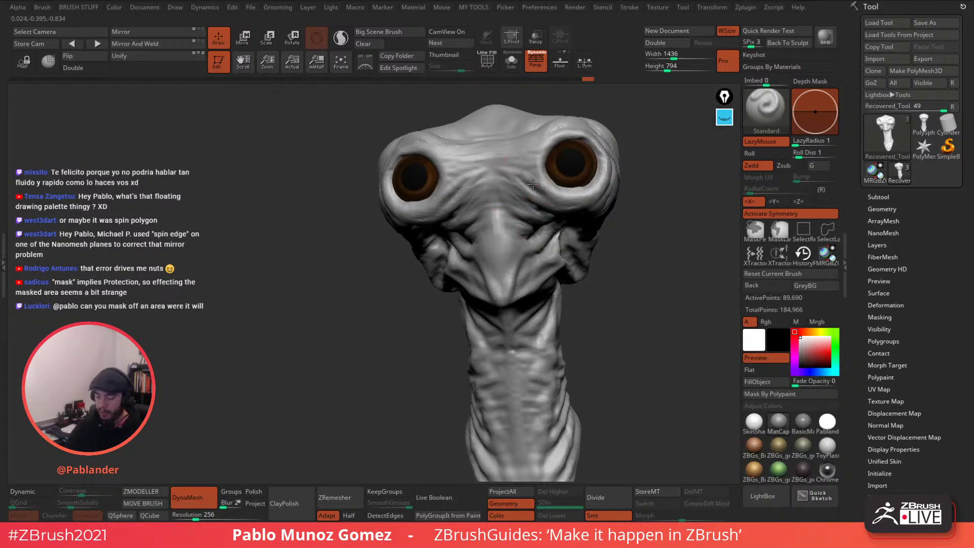
shift+drag(512, 175, 524, 184)
shift+drag(456, 229, 452, 233)
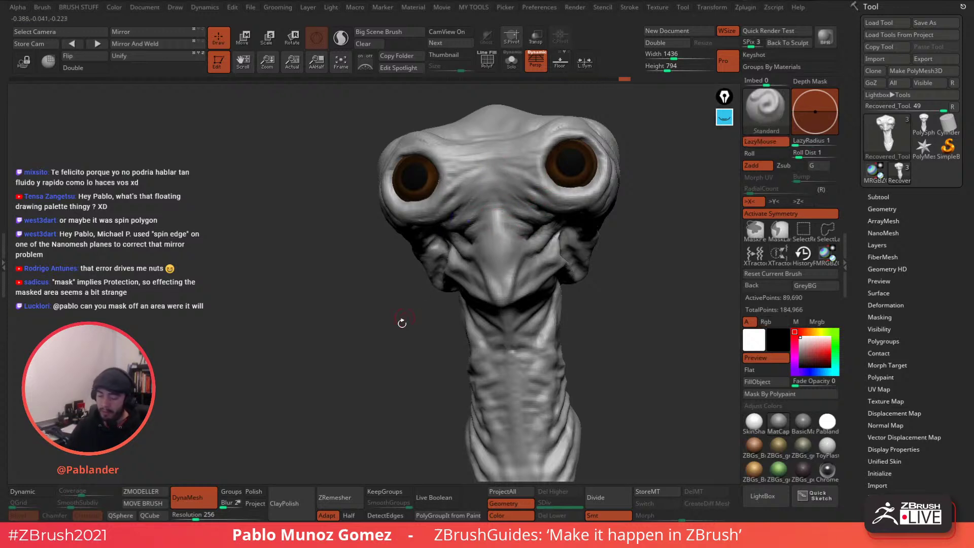
mouse_move(487, 173)
shift+mouse_down()
mouse_move(499, 185)
mouse_move(486, 168)
mouse_move(511, 152)
shift+mouse_up()
Sculpt raised brow folds across the forehead above both eyes with the Standard brush.
mouse_move(511, 153)
right_down()
mouse_move(546, 190)
mouse_move(543, 178)
right_up()
mouse_move(562, 159)
mouse_down()
mouse_move(521, 182)
mouse_move(532, 165)
mouse_up()
right_drag(519, 148, 533, 181)
drag(534, 180, 509, 225)
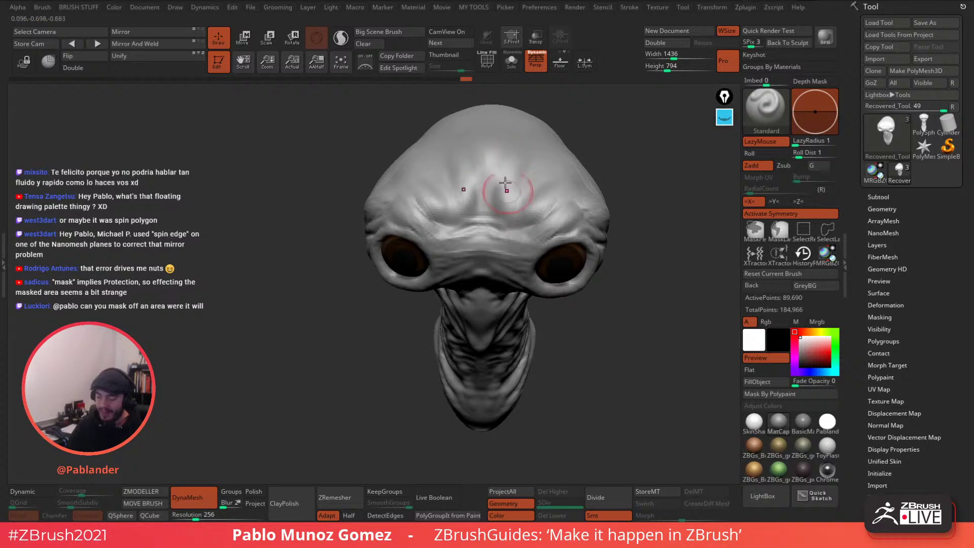
mouse_move(503, 190)
mouse_down()
mouse_move(494, 223)
mouse_move(536, 197)
mouse_move(540, 213)
mouse_move(513, 214)
mouse_move(543, 187)
mouse_up()
right_drag(560, 208, 564, 233)
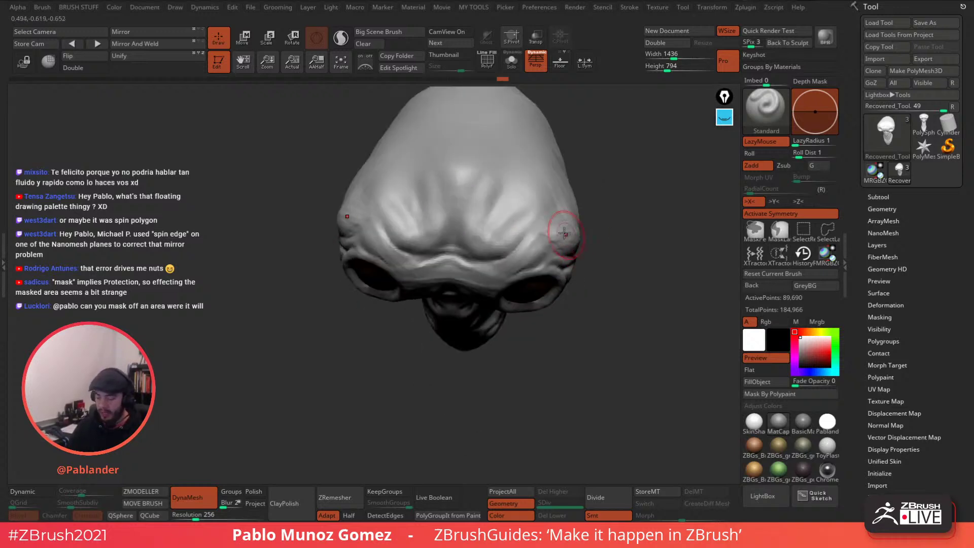
mouse_move(531, 241)
mouse_down()
mouse_move(496, 221)
mouse_move(529, 223)
mouse_move(510, 223)
mouse_move(516, 190)
mouse_move(535, 220)
mouse_up()
Switch to the custom clay brush and layer clay strokes over the brow and forehead, smoothing the rough areas.
key(b)
click(542, 270)
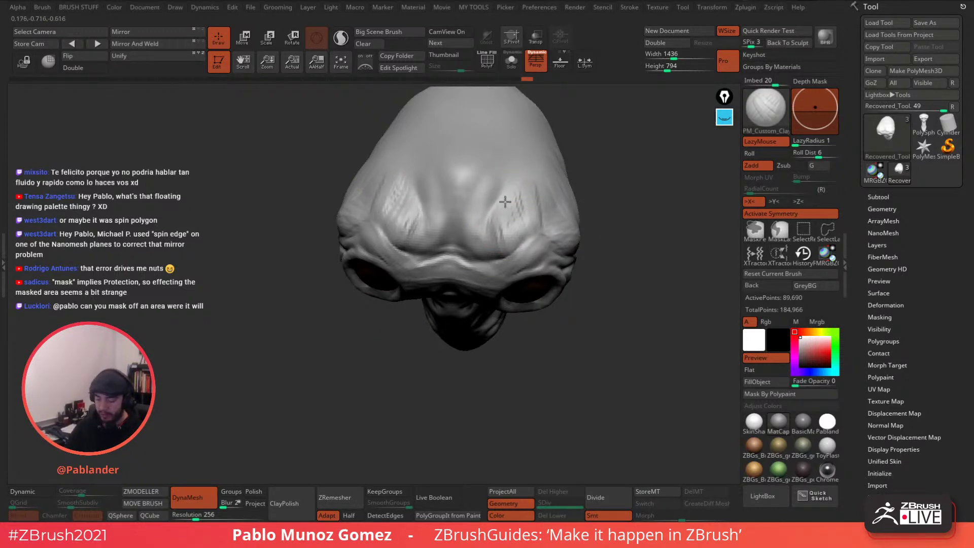
mouse_move(516, 165)
mouse_down()
mouse_move(522, 222)
mouse_move(536, 170)
mouse_up()
mouse_move(604, 173)
mouse_down()
mouse_move(523, 207)
mouse_move(504, 169)
mouse_move(554, 219)
mouse_move(565, 165)
mouse_up()
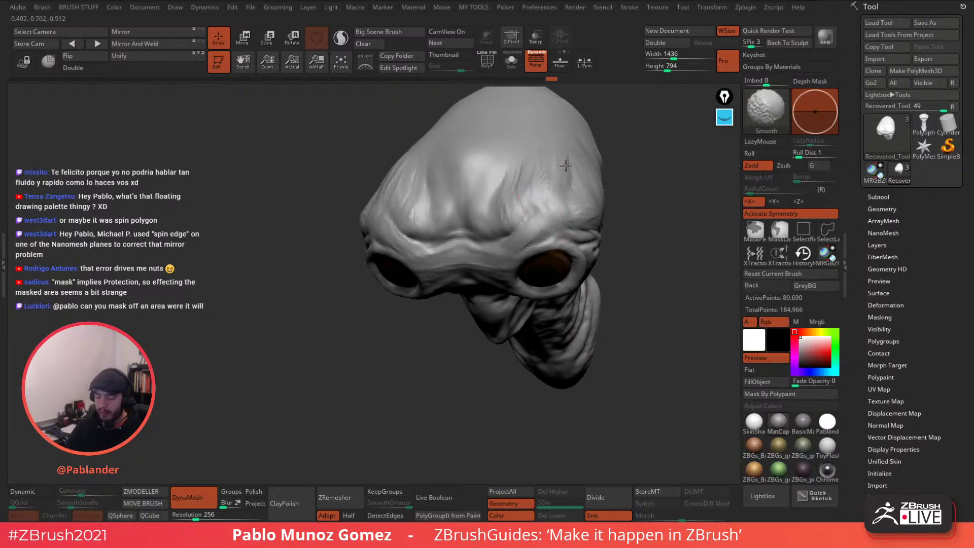
right_drag(569, 199, 574, 136)
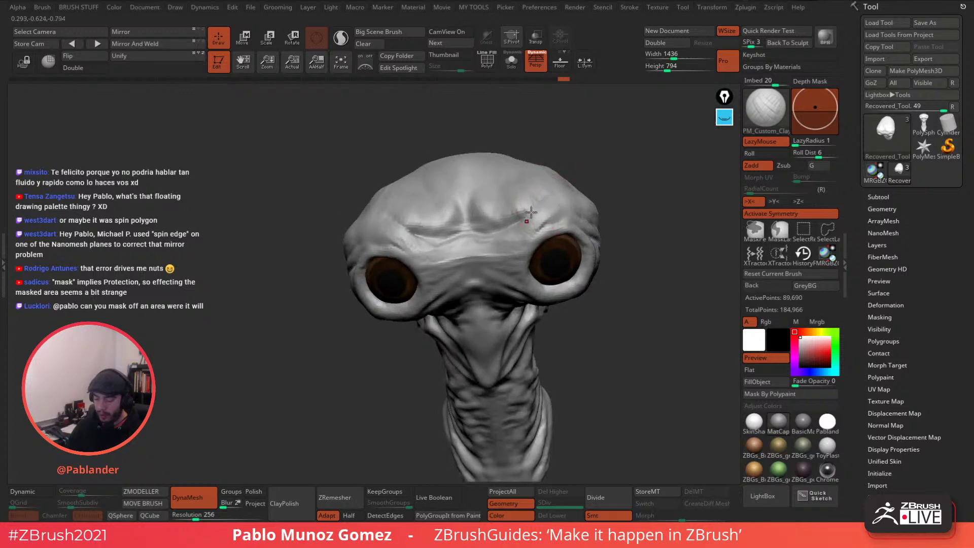
mouse_move(526, 215)
right_down()
mouse_move(573, 178)
mouse_move(533, 228)
right_up()
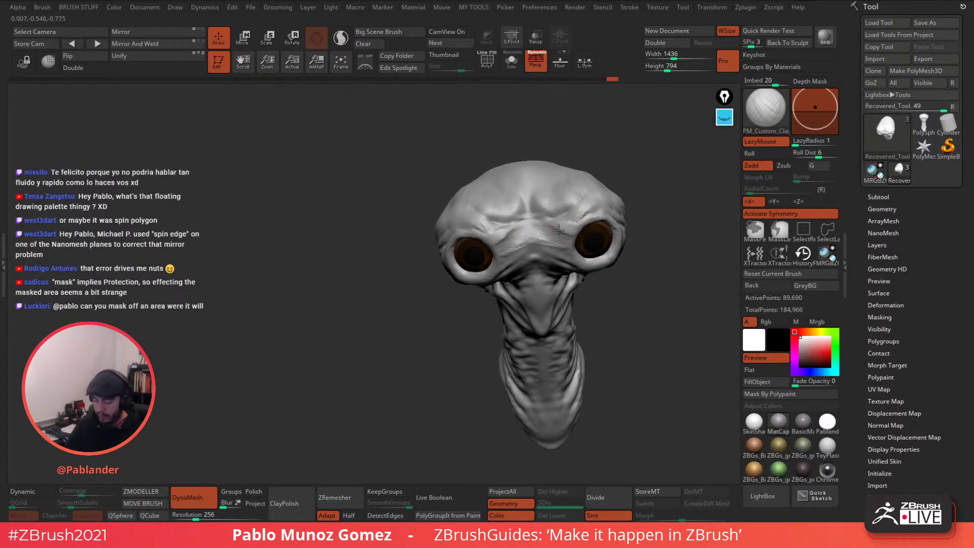
Shape the side and back of the skull with clay strokes and smooth the surface.
mouse_move(549, 191)
right_down()
mouse_move(536, 225)
mouse_move(505, 224)
mouse_move(486, 205)
right_up()
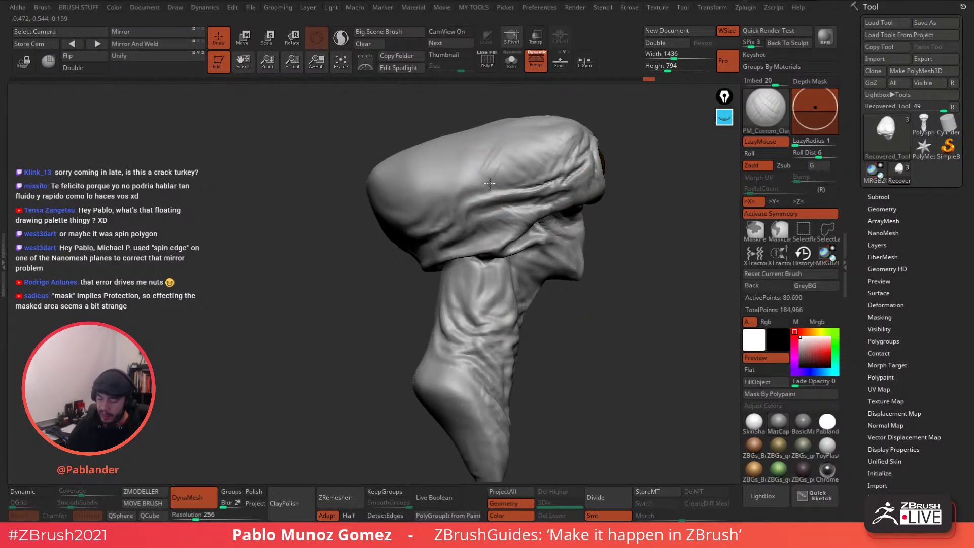
shift+drag(528, 155, 476, 169)
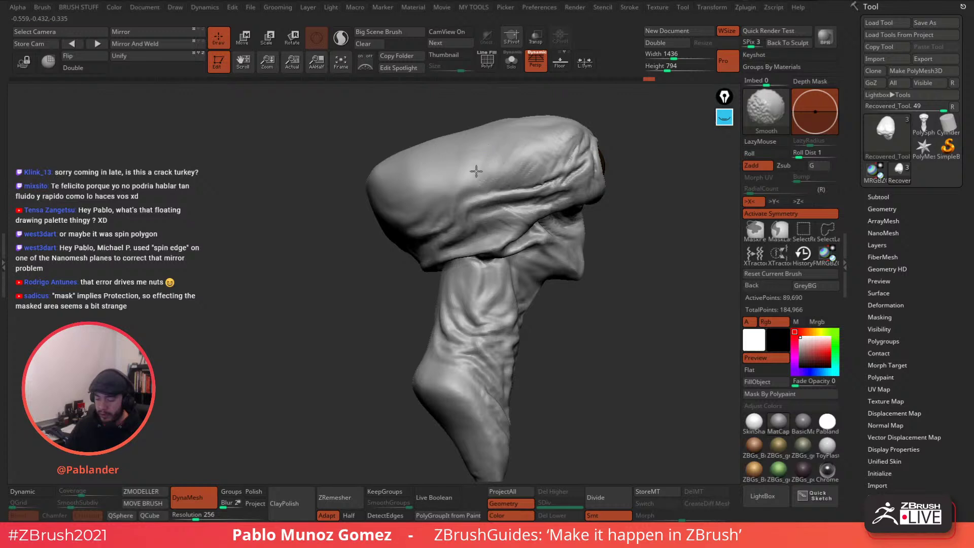
alt+right_drag(487, 207, 523, 187)
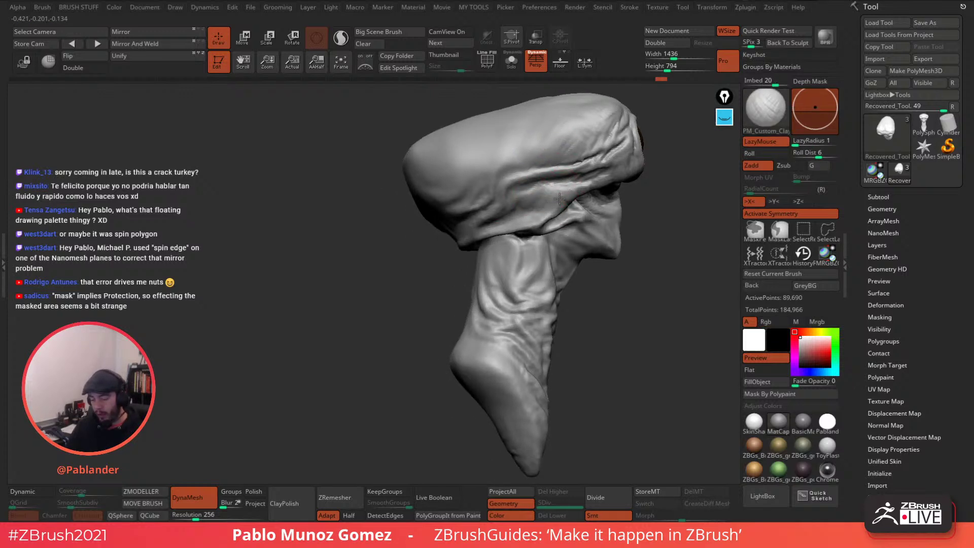
mouse_move(535, 198)
right_down()
mouse_move(561, 182)
mouse_move(511, 197)
mouse_move(516, 185)
right_up()
mouse_move(513, 176)
mouse_down()
mouse_move(509, 186)
mouse_move(495, 157)
mouse_move(479, 173)
mouse_move(492, 182)
mouse_move(469, 189)
mouse_up()
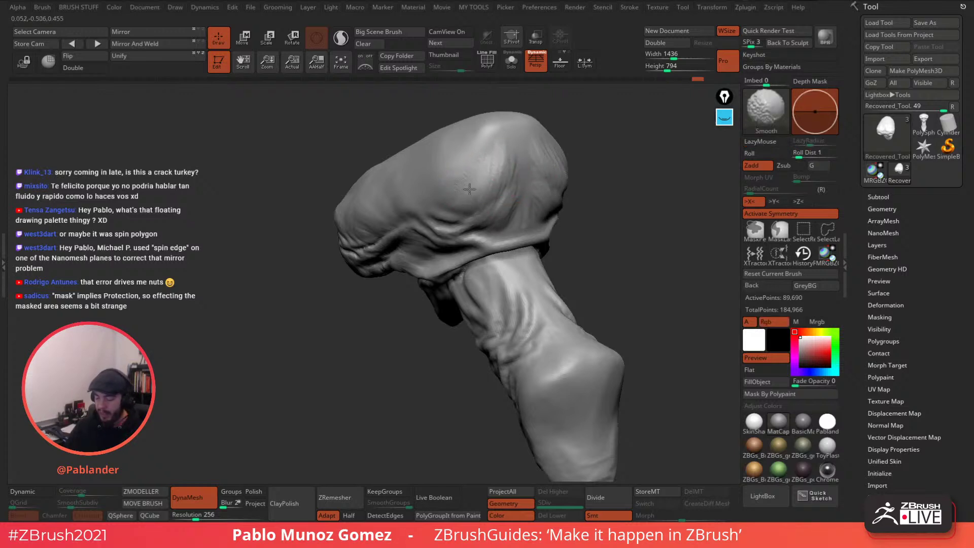
right_drag(527, 201, 495, 197)
shift+drag(495, 196, 517, 165)
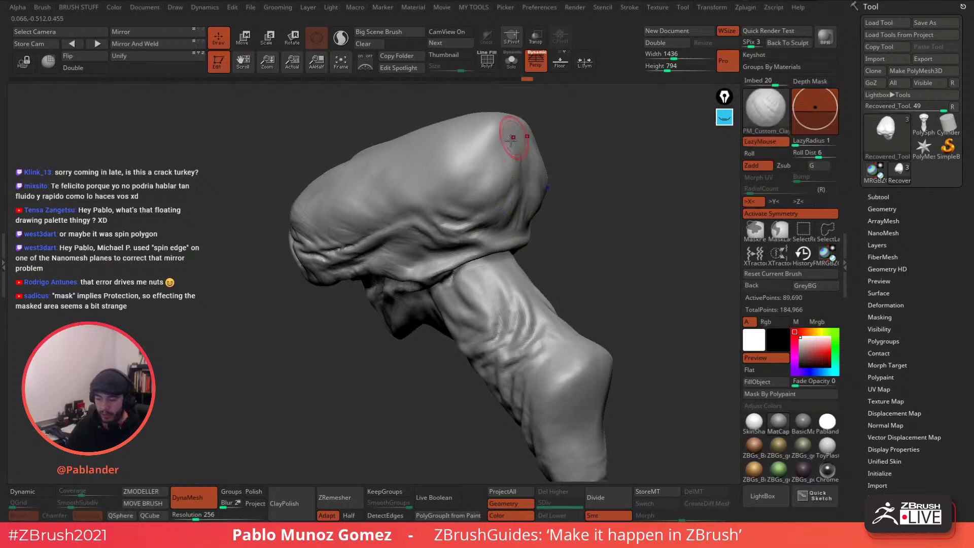
Add clay to the folds on the side of the head behind the eye.
right_drag(512, 152, 549, 164)
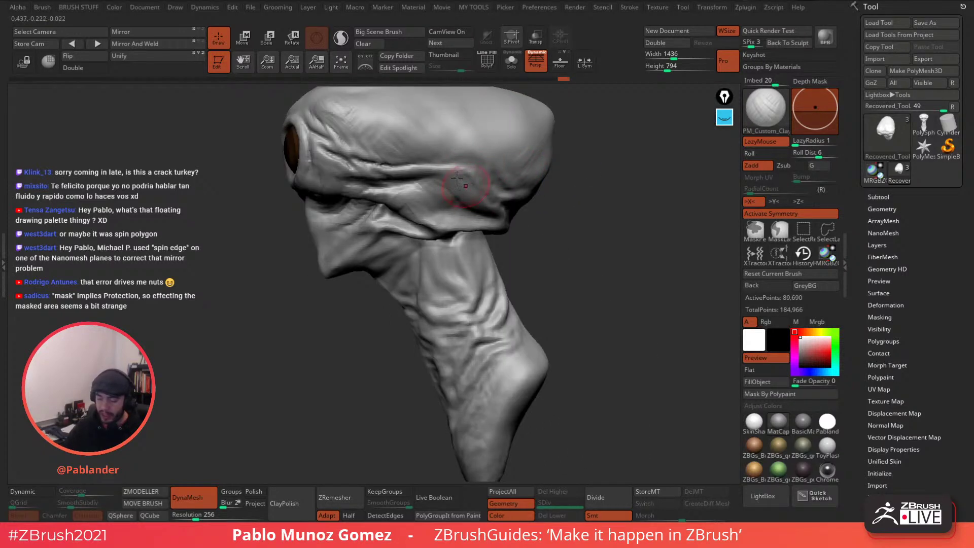
drag(437, 179, 445, 183)
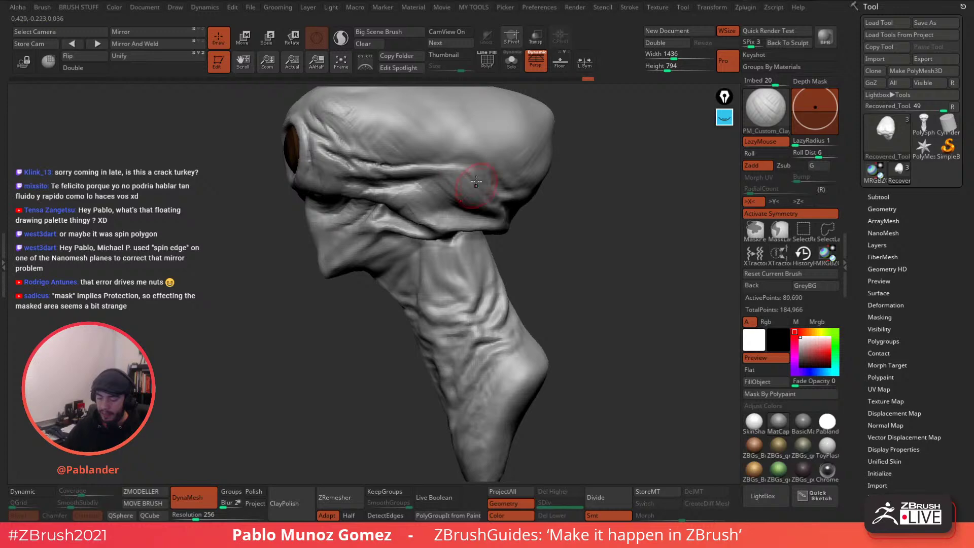
right_drag(476, 187, 451, 160)
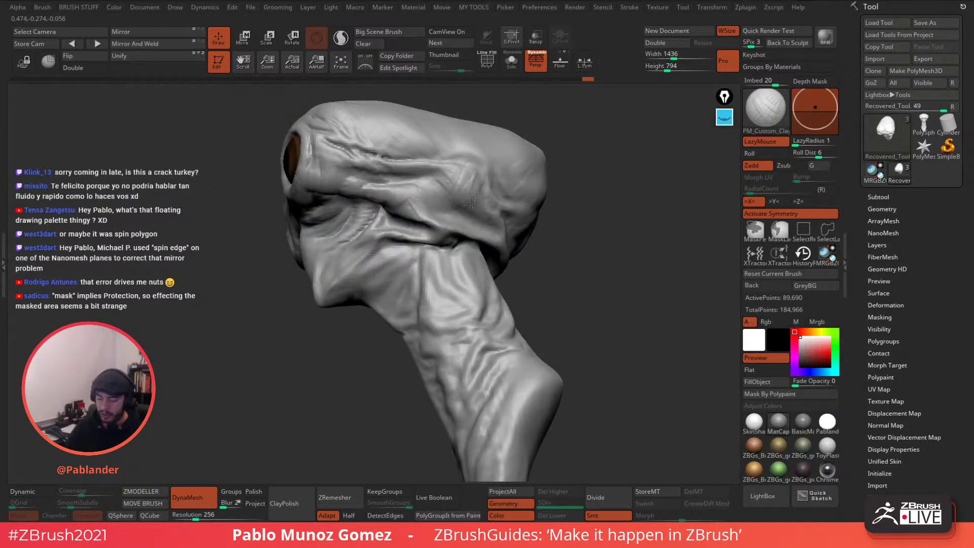
right_drag(471, 202, 510, 190)
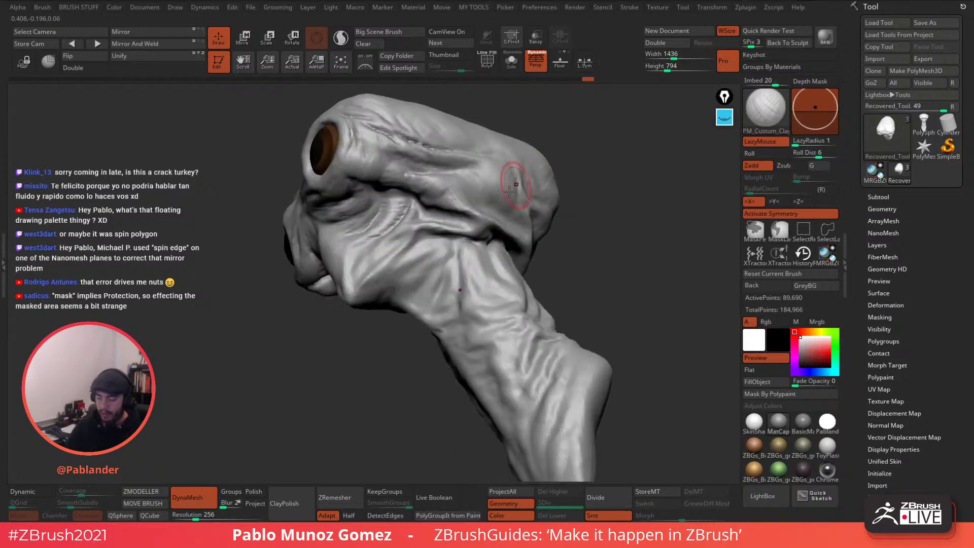
drag(459, 188, 492, 150)
mouse_move(490, 152)
right_down()
mouse_move(468, 185)
mouse_move(560, 178)
mouse_move(553, 162)
right_up()
Build up the snout tip and the chin beneath it with clay strokes.
right_drag(492, 233, 469, 218)
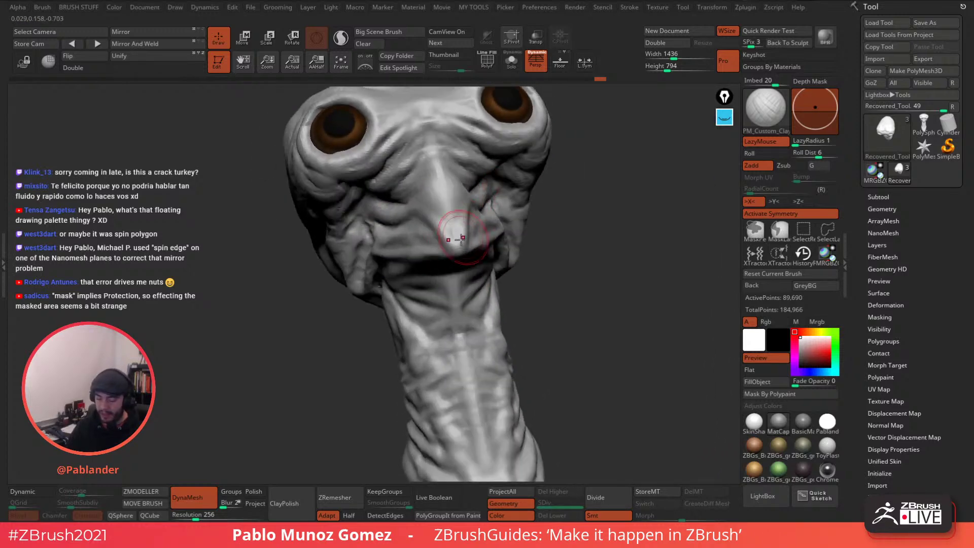
drag(454, 229, 470, 250)
right_drag(499, 223, 544, 186)
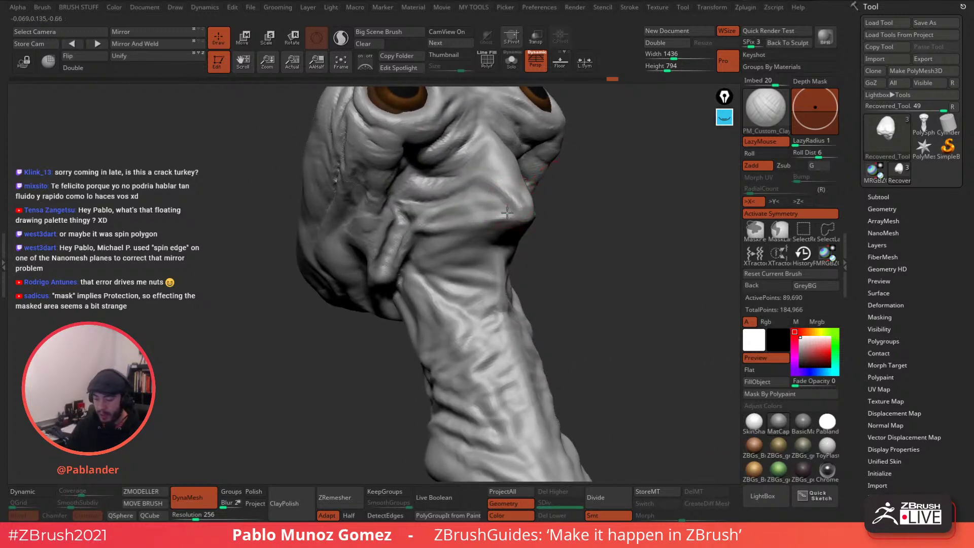
drag(509, 211, 513, 192)
mouse_move(577, 215)
right_down()
mouse_move(522, 191)
mouse_move(503, 198)
right_up()
drag(502, 208, 488, 211)
right_drag(490, 211, 481, 198)
mouse_move(471, 248)
mouse_down()
mouse_move(477, 235)
mouse_move(471, 253)
mouse_move(489, 247)
mouse_move(481, 273)
mouse_up()
Add clay folds along the underside of the snout between its tip and the jaw.
mouse_move(508, 224)
right_down()
mouse_move(525, 229)
mouse_move(517, 245)
right_up()
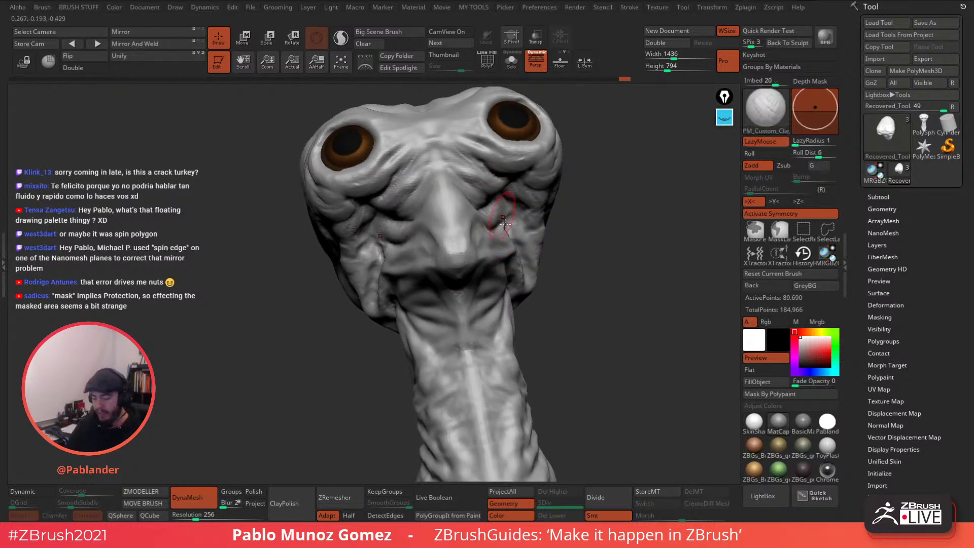
mouse_move(500, 210)
right_down()
mouse_move(478, 206)
mouse_move(543, 209)
right_up()
drag(552, 208, 557, 214)
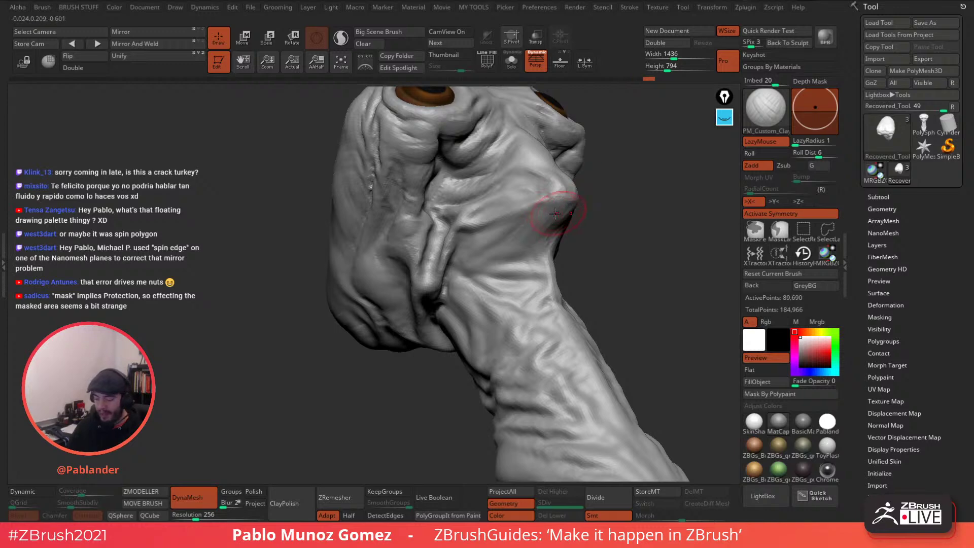
drag(525, 238, 564, 221)
mouse_move(573, 215)
right_down()
mouse_move(604, 213)
mouse_move(545, 214)
mouse_move(523, 255)
right_up()
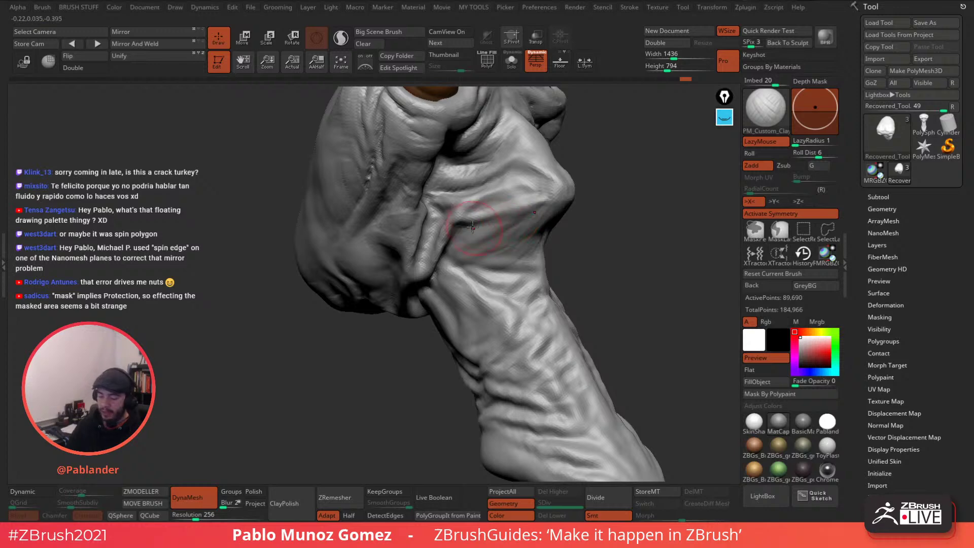
Add clay folds along the side of the snout and on the upper throat beneath the jaw.
drag(510, 213, 563, 195)
mouse_move(590, 202)
right_down()
mouse_move(602, 213)
mouse_move(528, 216)
right_up()
mouse_move(528, 202)
mouse_down()
mouse_move(564, 183)
mouse_move(599, 192)
mouse_move(583, 232)
mouse_up()
right_drag(583, 229, 528, 239)
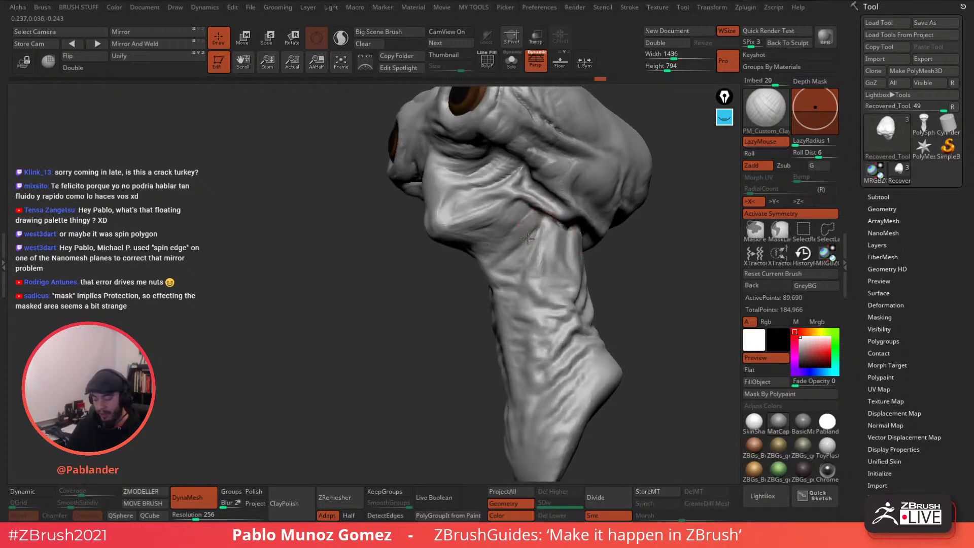
mouse_move(533, 221)
mouse_down()
mouse_move(546, 247)
mouse_move(536, 250)
mouse_up()
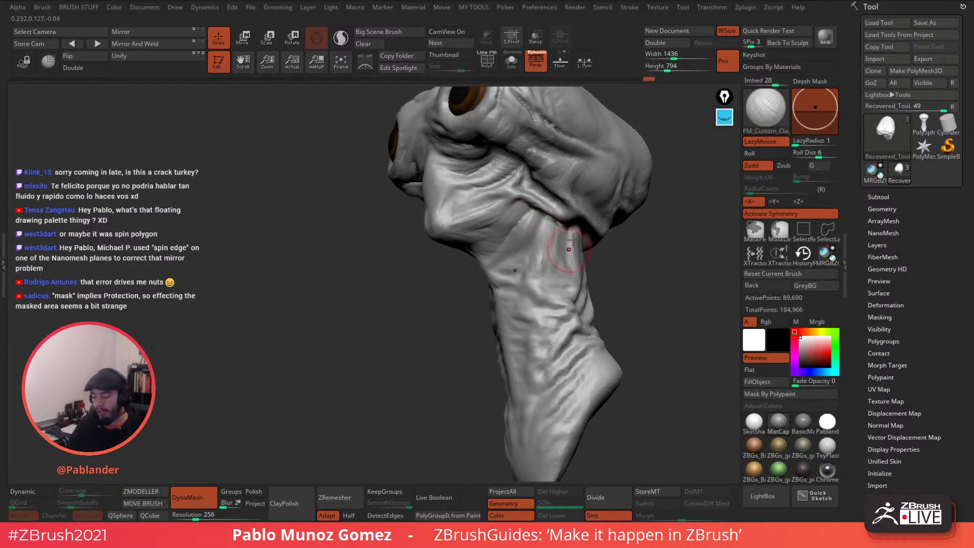
Smooth the crease behind the eye and add clay strokes to the side of the skull.
mouse_move(590, 218)
alt+right_down()
mouse_move(568, 241)
mouse_move(598, 250)
mouse_move(631, 194)
mouse_move(586, 213)
mouse_move(617, 190)
mouse_move(593, 191)
alt+right_up()
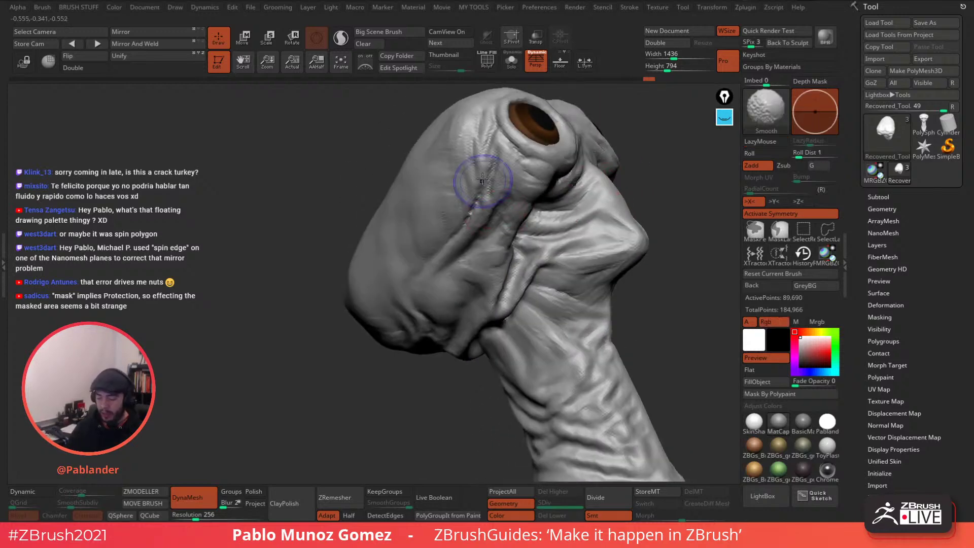
shift+drag(483, 178, 475, 239)
ctrl+right_drag(542, 223, 525, 203)
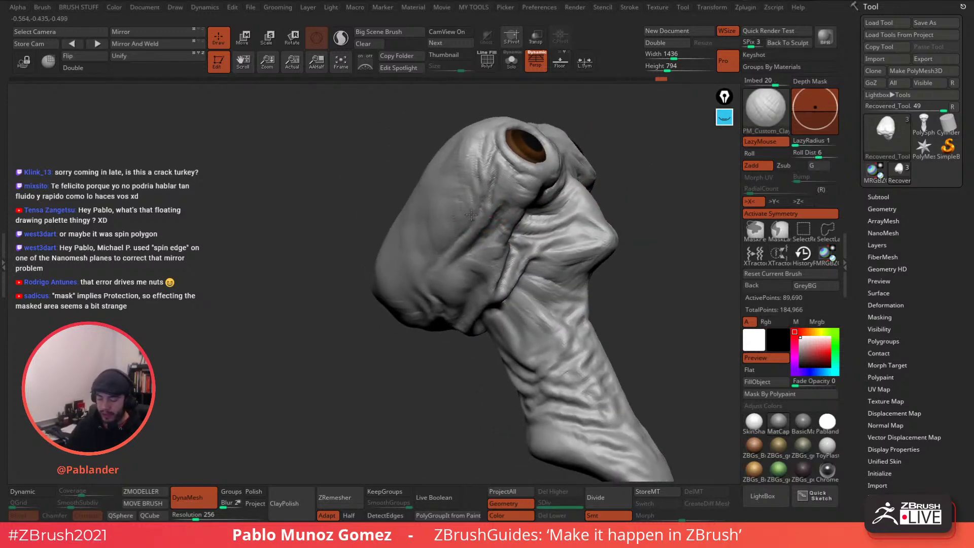
right_drag(462, 188, 450, 178)
drag(450, 178, 457, 222)
alt+right_drag(458, 230, 476, 208)
mouse_move(476, 207)
mouse_down()
mouse_move(426, 222)
mouse_move(426, 169)
mouse_move(424, 198)
mouse_move(441, 199)
mouse_move(438, 209)
mouse_move(419, 193)
mouse_up()
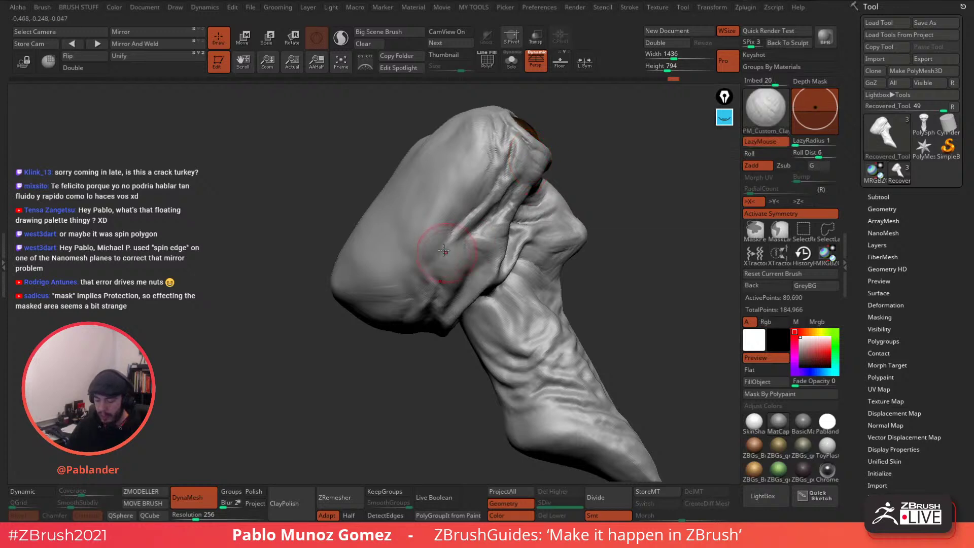
Build up the rear side of the skull with clay strokes and smooth the back of the head.
drag(399, 227, 398, 277)
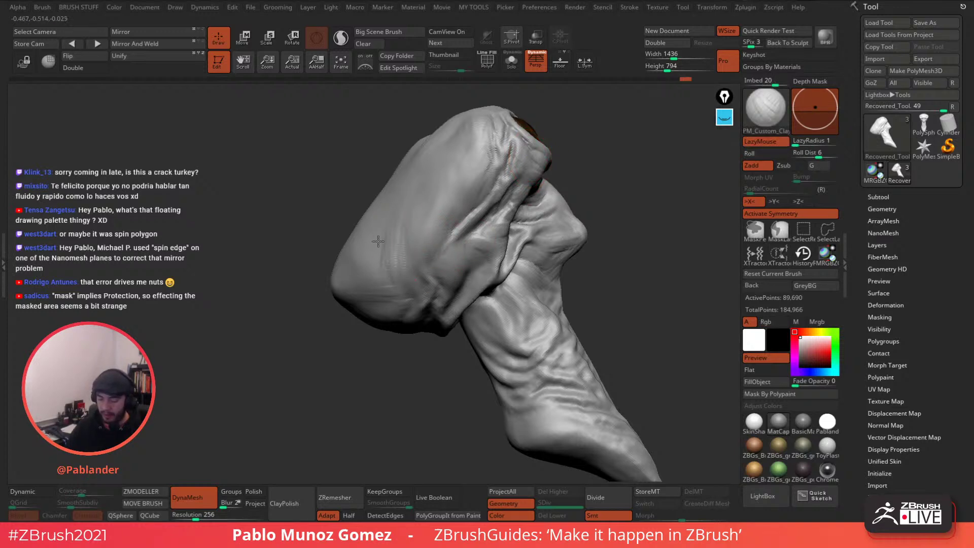
drag(378, 241, 377, 272)
right_drag(413, 192, 424, 196)
mouse_move(379, 233)
shift+mouse_down()
mouse_move(375, 266)
mouse_move(383, 263)
shift+mouse_up()
mouse_move(424, 241)
right_down()
mouse_move(507, 176)
mouse_move(524, 184)
right_up()
mouse_move(519, 123)
shift+right_down()
mouse_move(543, 220)
mouse_move(532, 208)
shift+right_up()
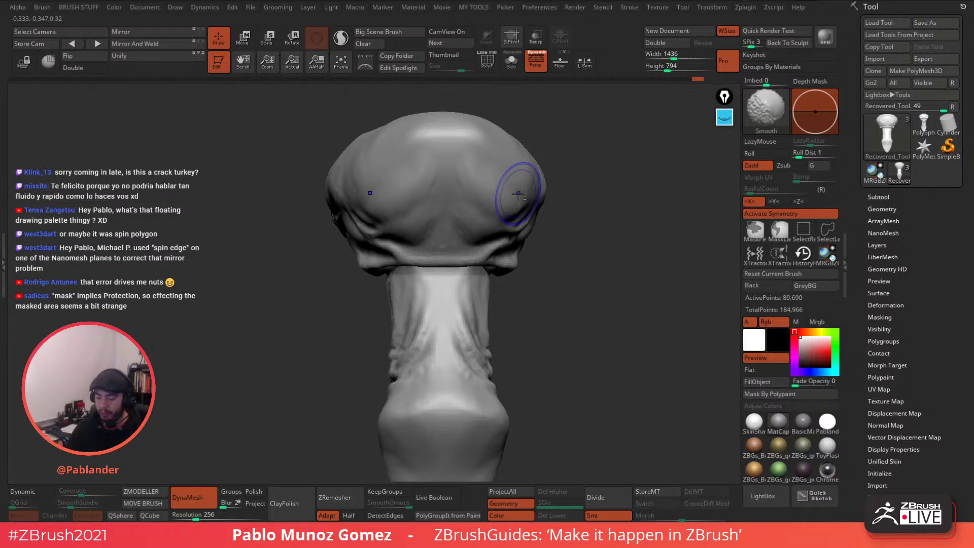
mouse_move(461, 159)
shift+mouse_down()
mouse_move(460, 186)
mouse_move(598, 186)
mouse_move(586, 166)
shift+mouse_up()
key(f)
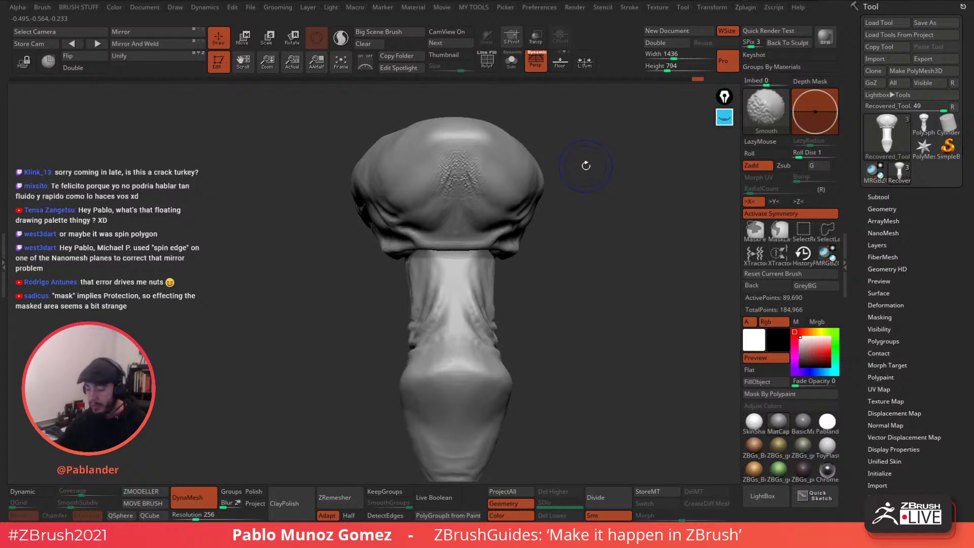
key(f)
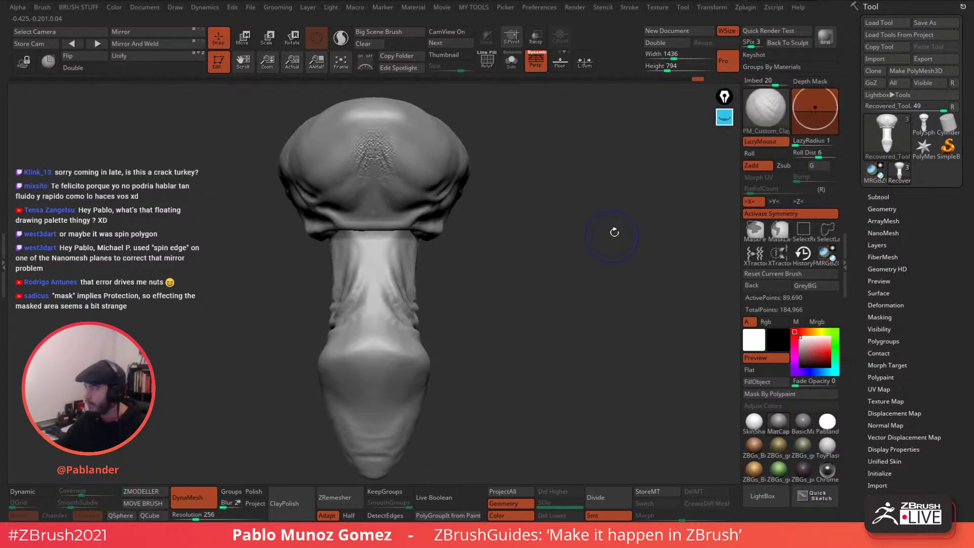
key(alt+Tab)
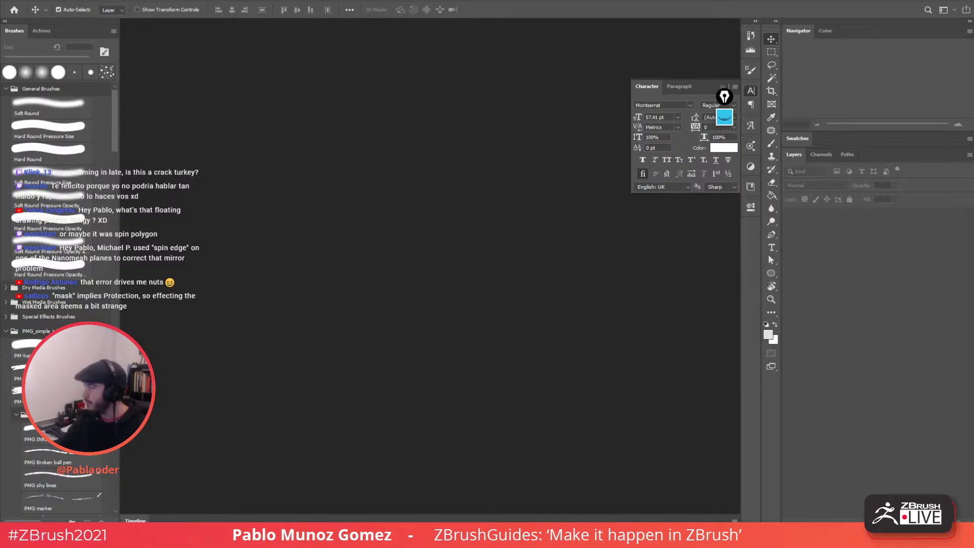
key(alt+Tab)
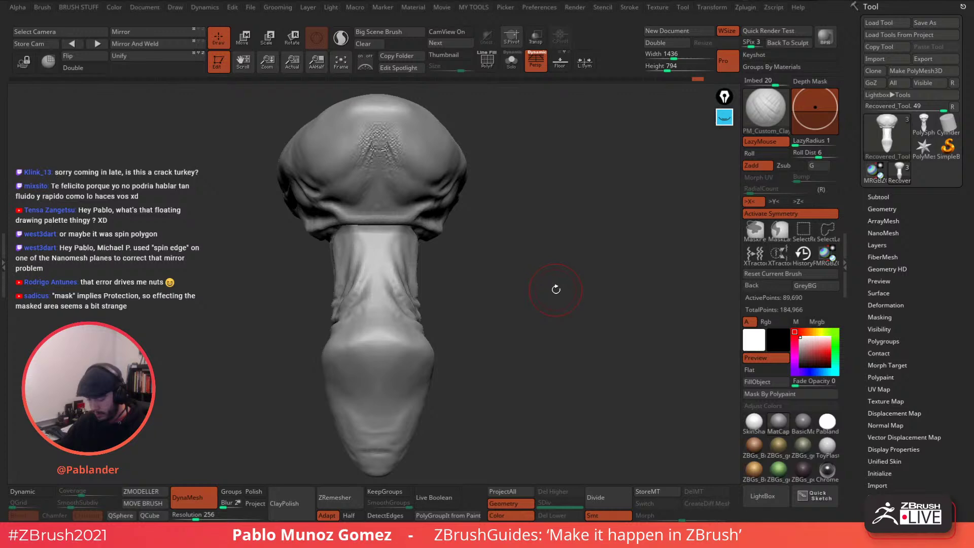
Examine the creature's head and neck from the front, three-quarter and side views.
drag(556, 285, 543, 393)
mouse_move(527, 361)
mouse_down()
mouse_move(485, 250)
mouse_move(550, 220)
mouse_move(606, 233)
mouse_move(583, 207)
mouse_move(543, 191)
mouse_up()
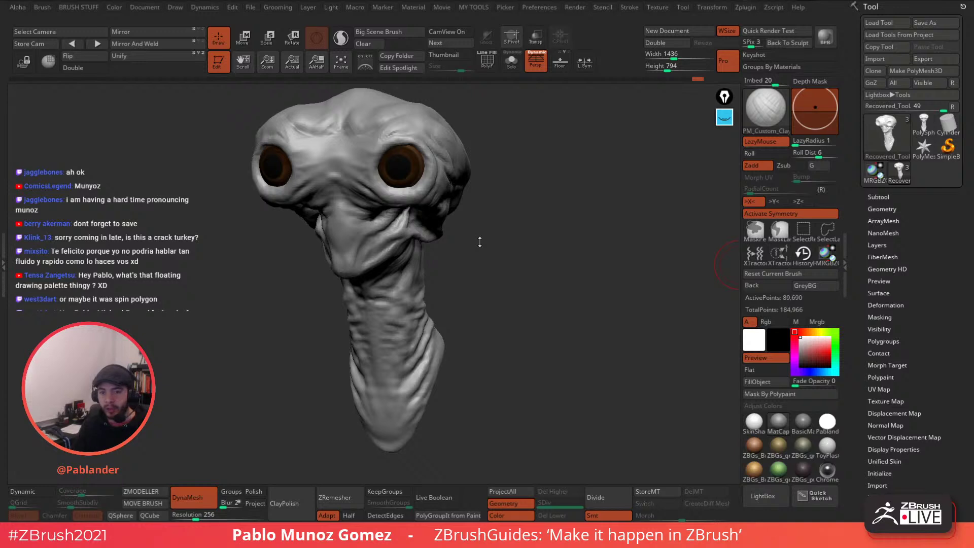
shift+drag(536, 231, 539, 221)
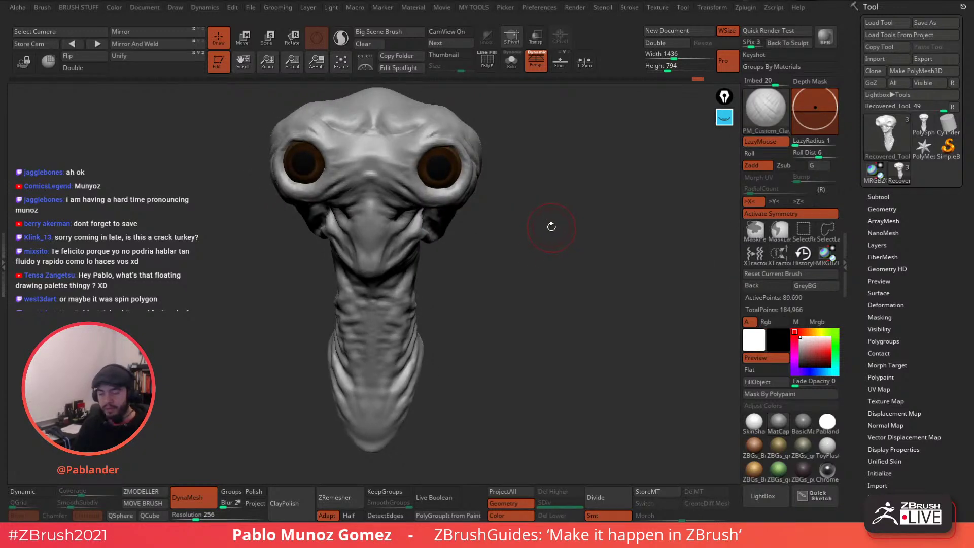
key(alt)
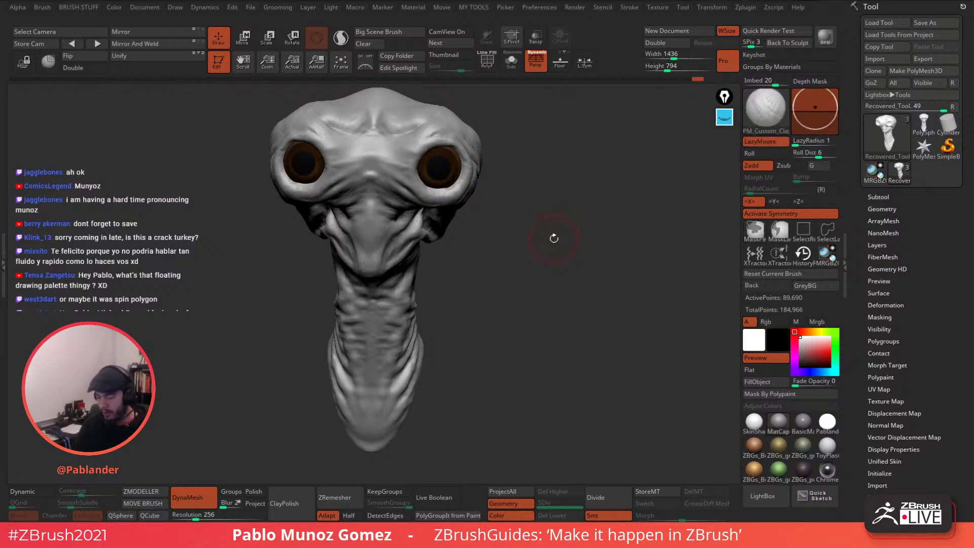
mouse_move(554, 238)
mouse_down()
mouse_move(541, 226)
mouse_move(547, 213)
mouse_move(572, 234)
mouse_move(550, 222)
mouse_move(560, 224)
mouse_up()
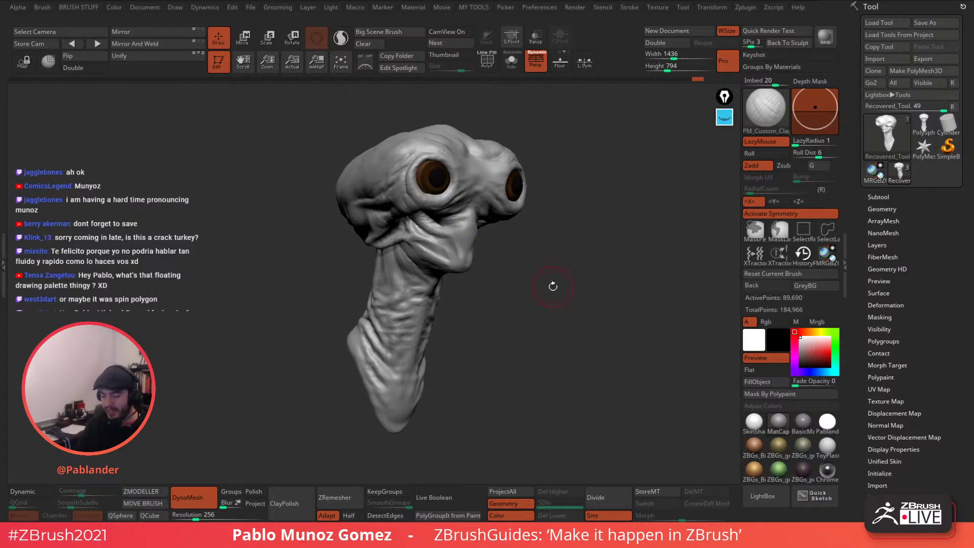
drag(552, 285, 550, 288)
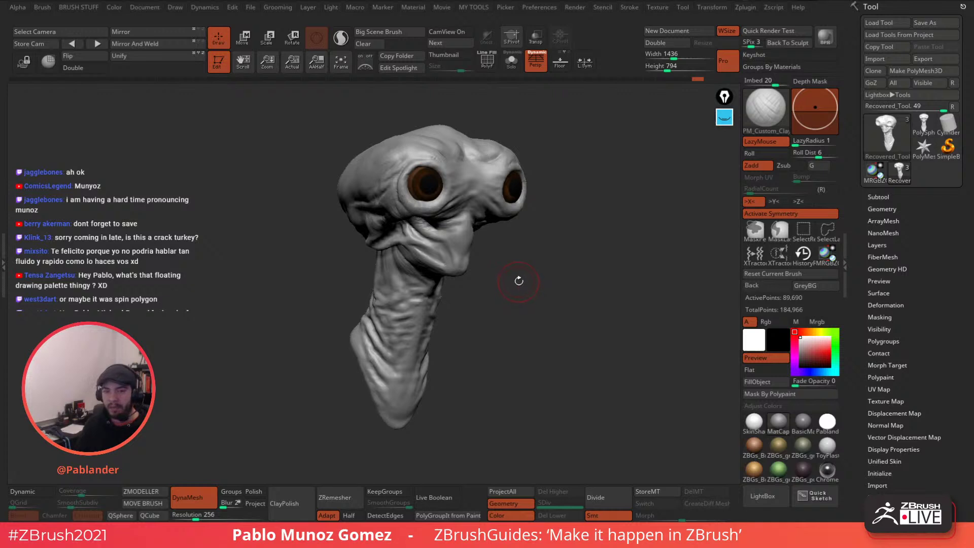
drag(524, 279, 534, 216)
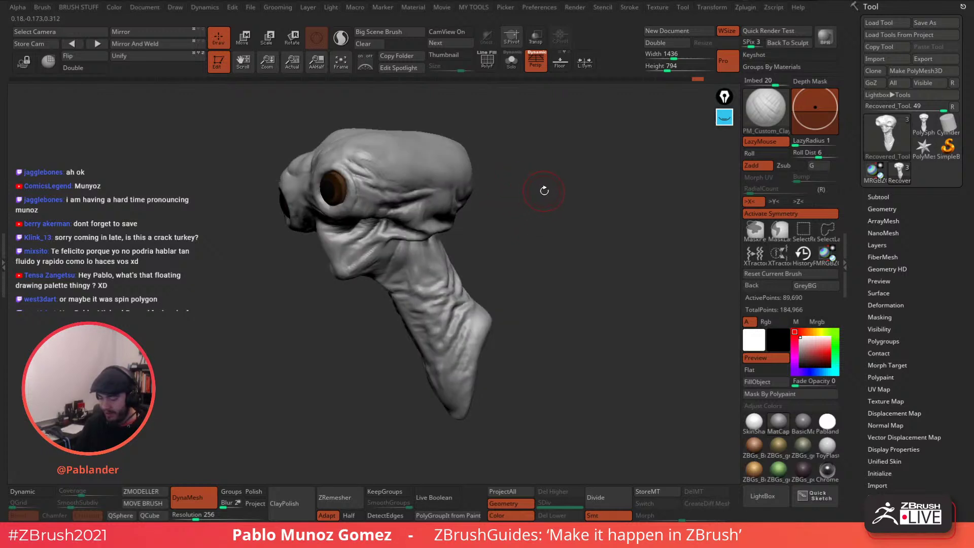
mouse_move(552, 213)
mouse_down()
mouse_move(553, 202)
mouse_move(466, 186)
mouse_up()
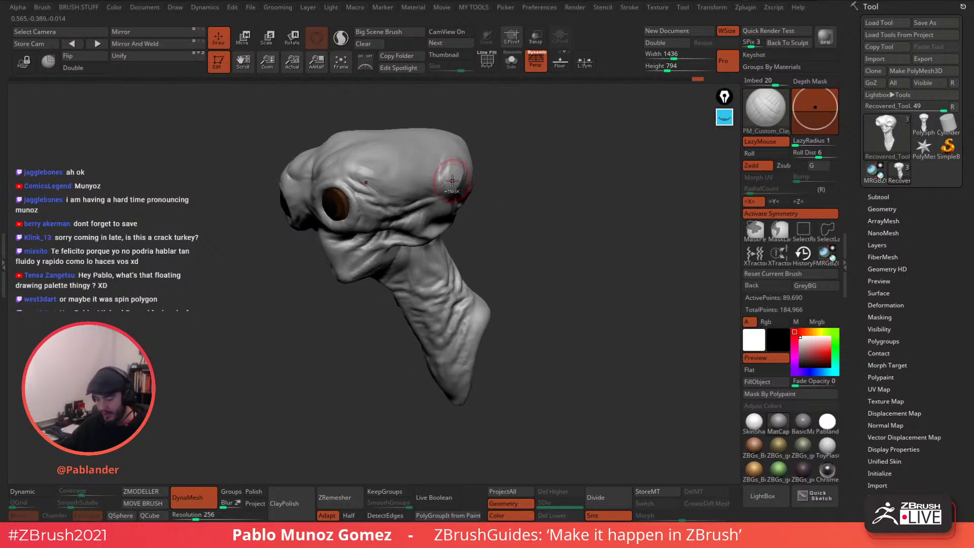
right_click(454, 178)
drag(562, 150, 562, 171)
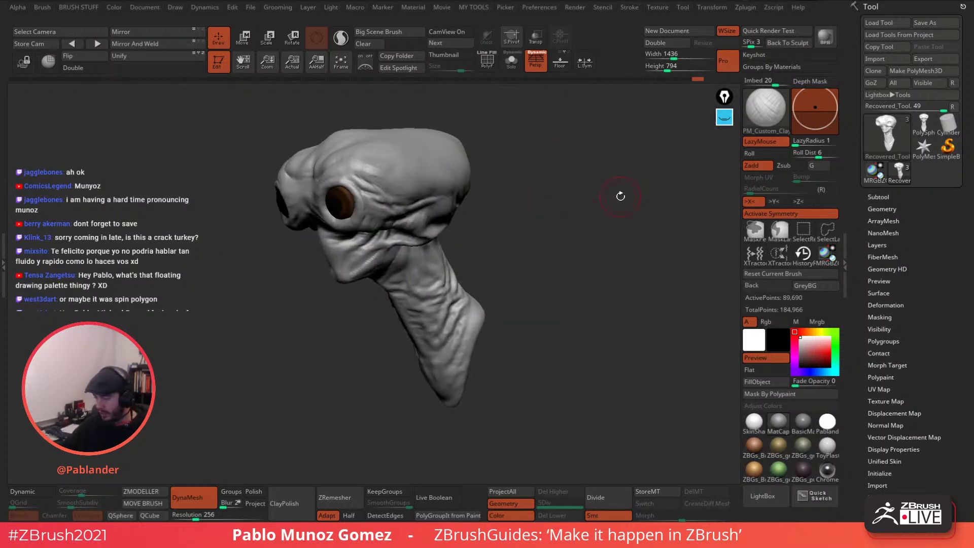
Save the creature sculpt as a ZTool file.
drag(521, 229, 639, 193)
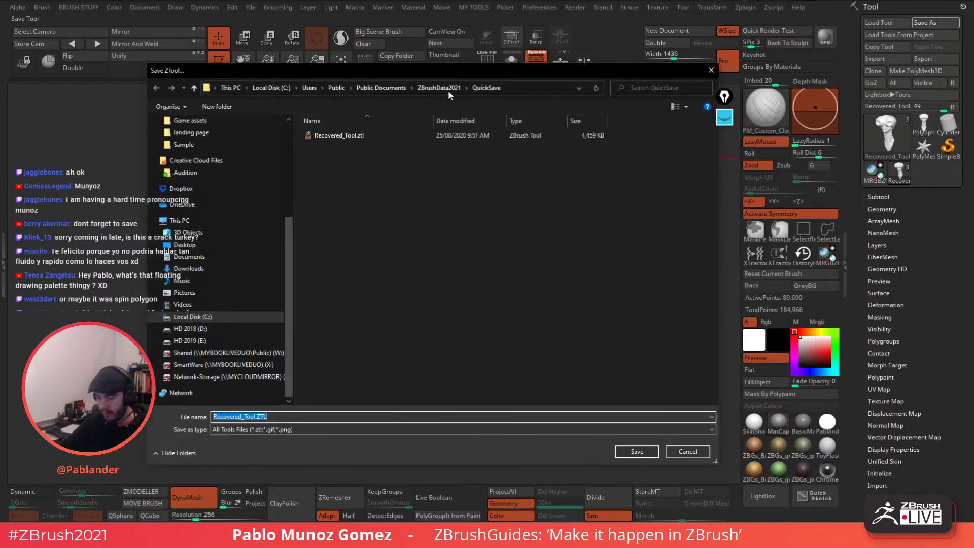
drag(461, 69, 973, 71)
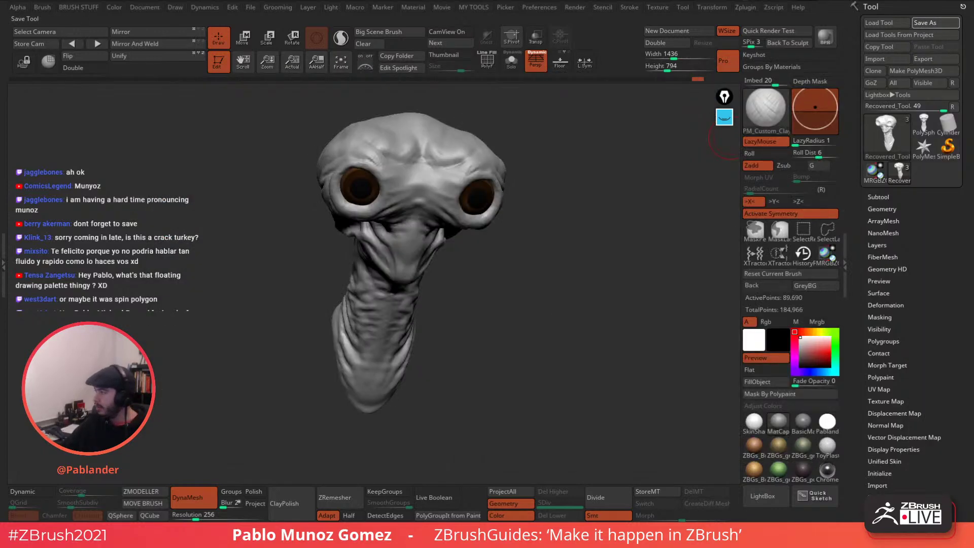
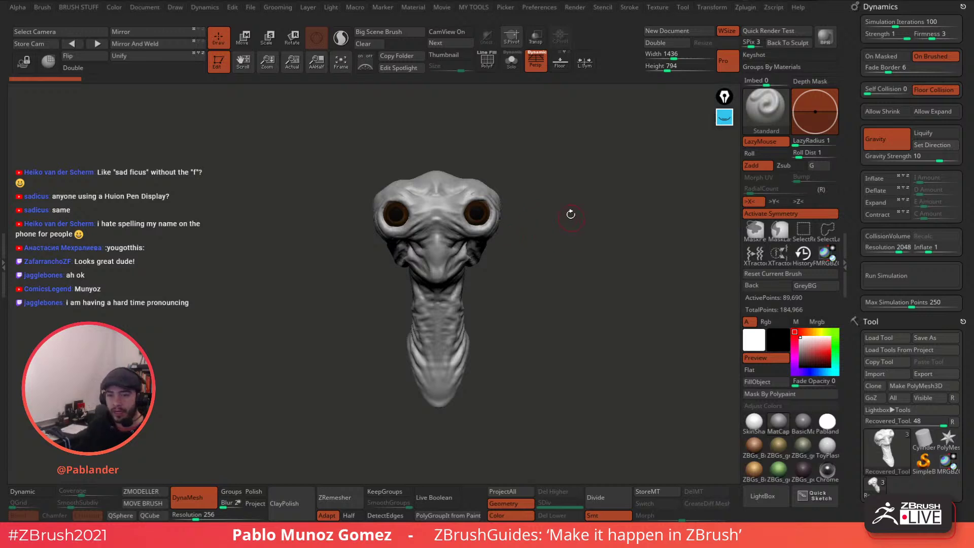
Append a Plane3D as a new subtool to the creature.
mouse_move(568, 238)
mouse_down()
mouse_move(566, 256)
mouse_move(540, 248)
mouse_move(594, 250)
mouse_move(615, 225)
mouse_up()
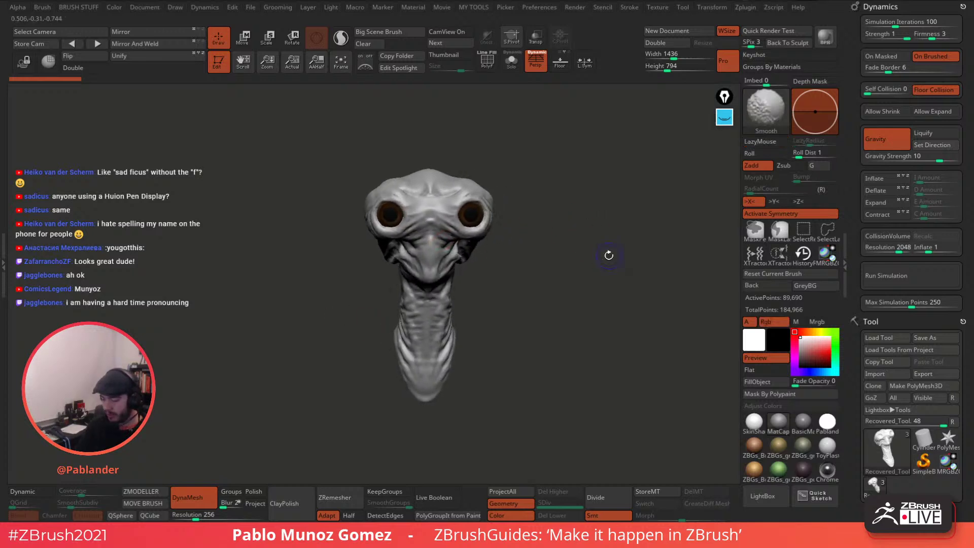
key(l)
scroll(902, 320, down, 5)
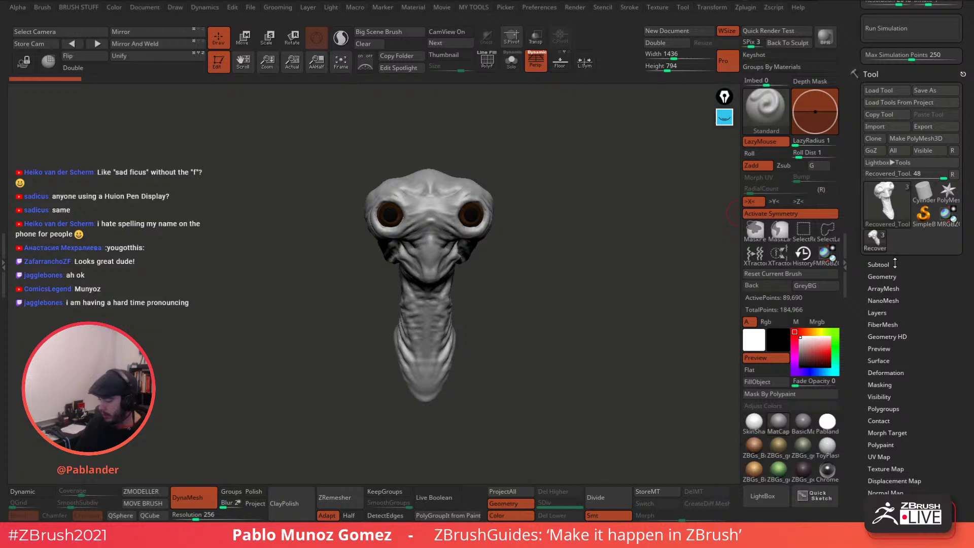
click(878, 264)
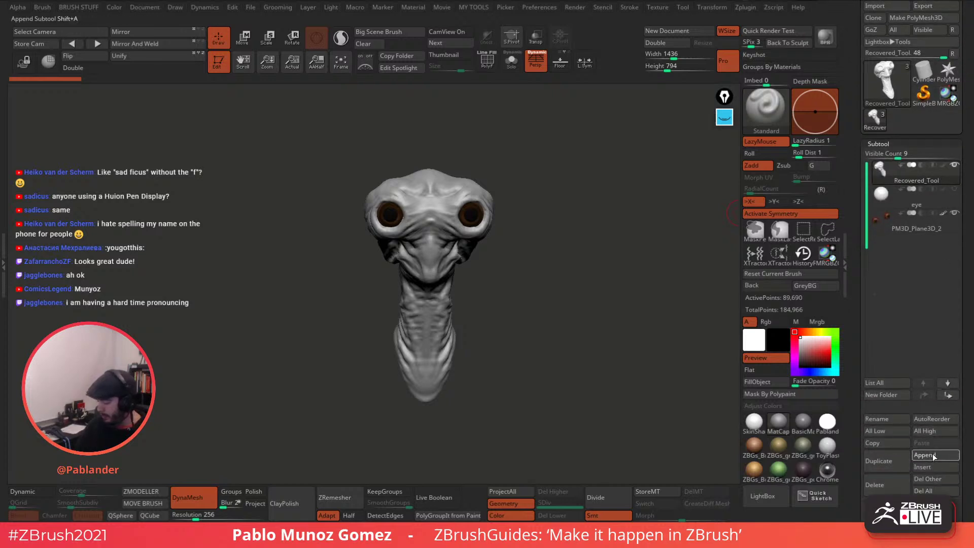
click(933, 456)
click(637, 342)
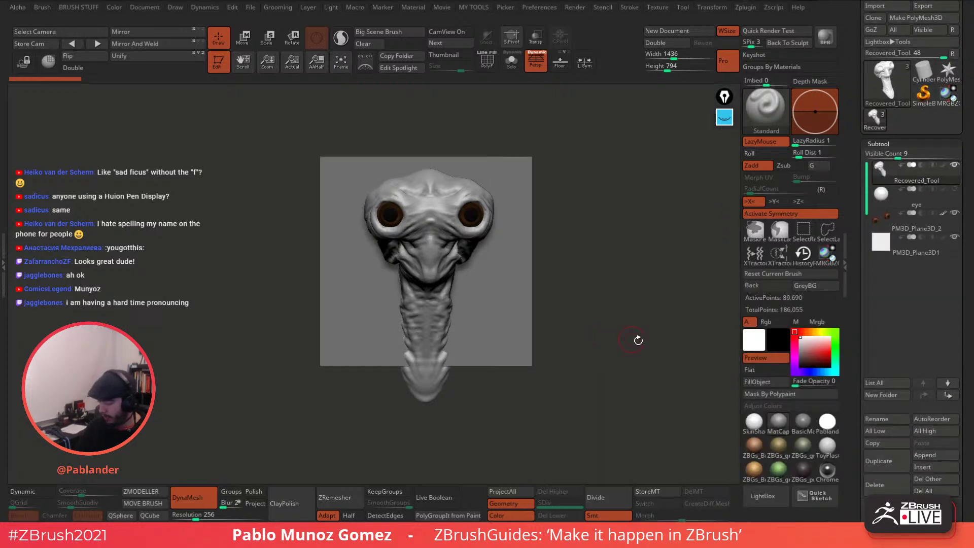
Move the appended plane in front of the face and scale it into a long, narrow horizontal strip.
click(920, 251)
key(f)
key(w)
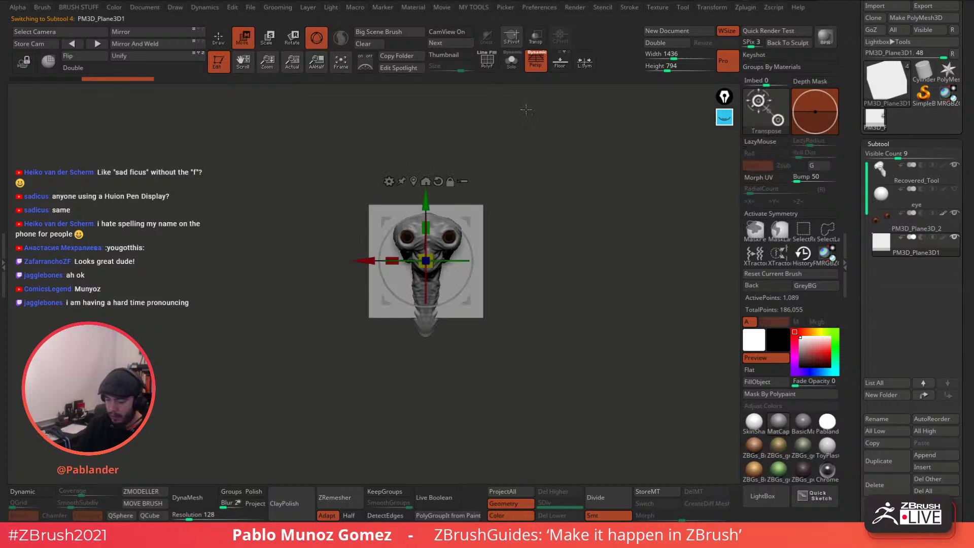
key(shift+f)
shift+drag(518, 172, 569, 189)
drag(490, 258, 564, 258)
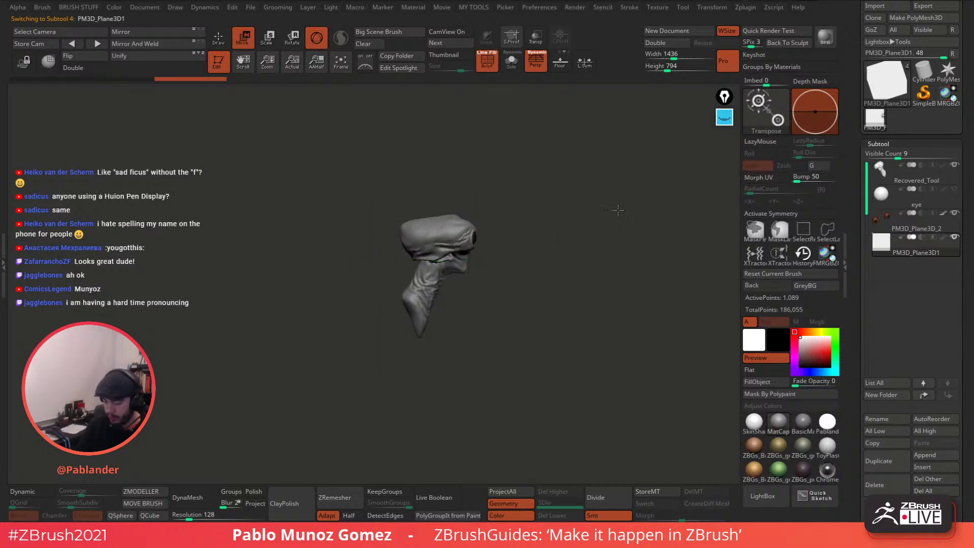
shift+drag(618, 209, 569, 213)
mouse_move(499, 230)
mouse_down()
mouse_move(498, 255)
mouse_move(431, 262)
mouse_move(500, 217)
mouse_move(500, 228)
mouse_up()
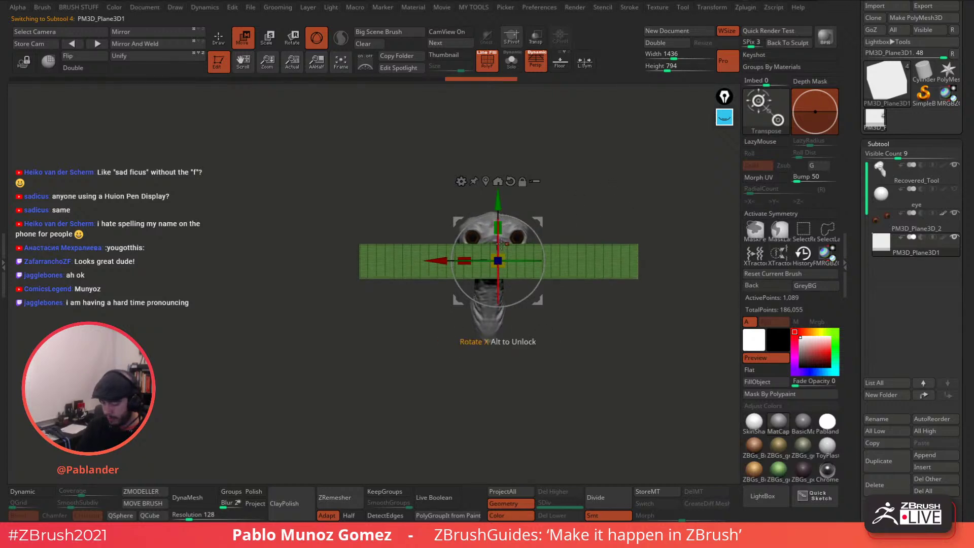
drag(469, 258, 501, 226)
alt+drag(623, 191, 577, 208)
drag(458, 257, 472, 254)
click(223, 40)
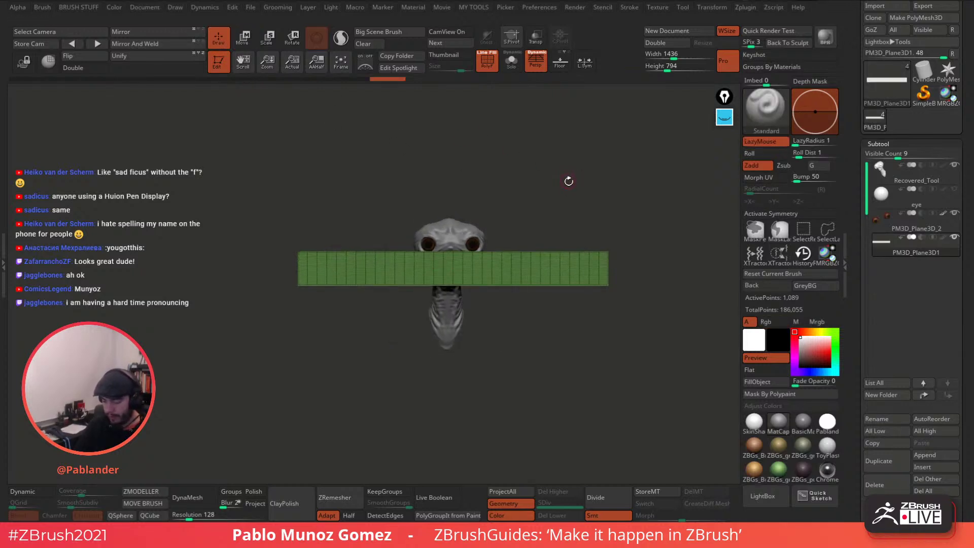
Turn on X symmetry and remesh the strip with ZRemesher using the Half option.
mouse_move(581, 187)
mouse_down()
mouse_move(563, 191)
mouse_move(558, 182)
mouse_move(568, 176)
mouse_up()
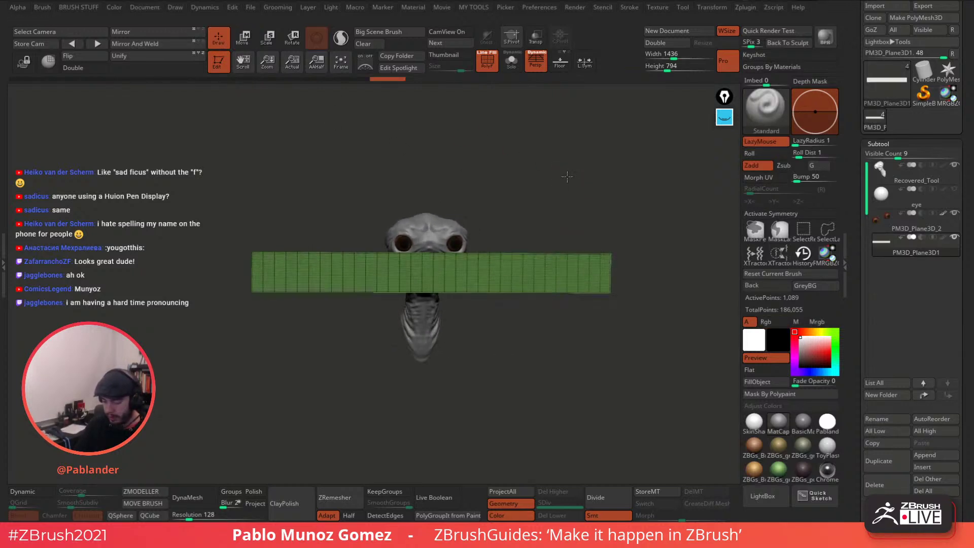
alt+drag(542, 208, 558, 288)
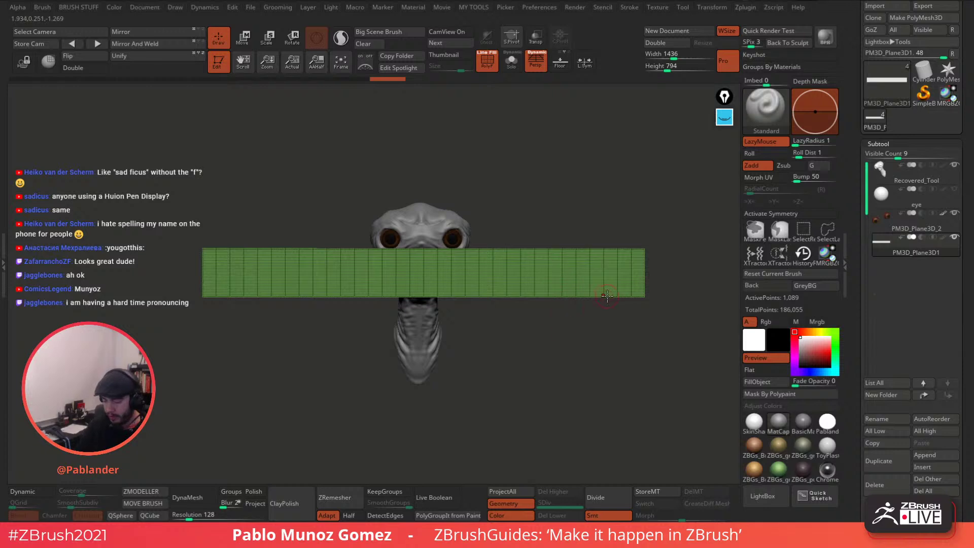
click(349, 515)
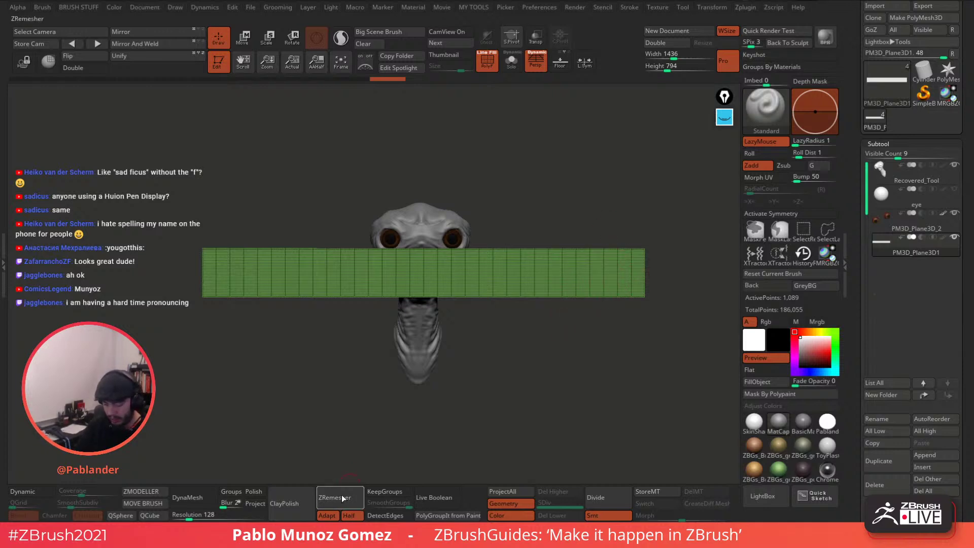
click(342, 495)
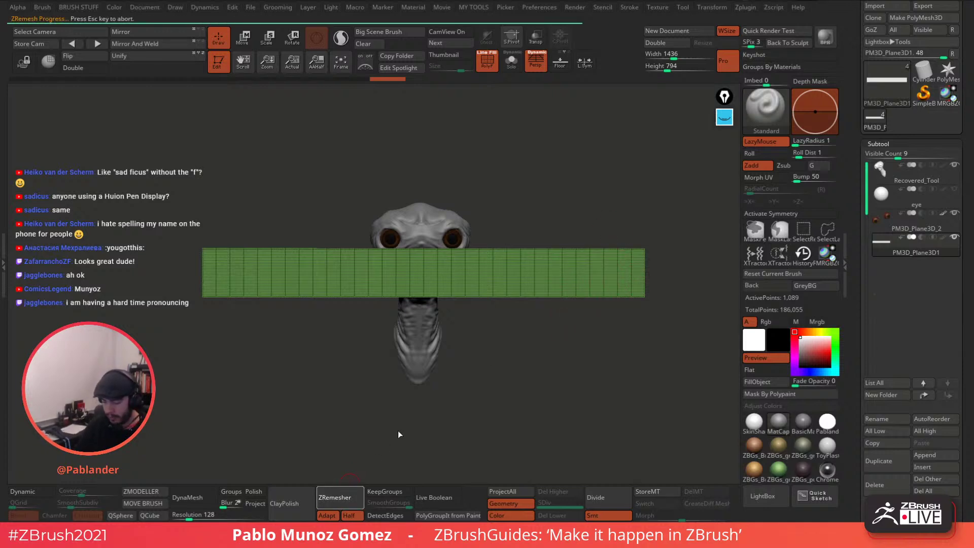
key(ctrl+z)
click(774, 215)
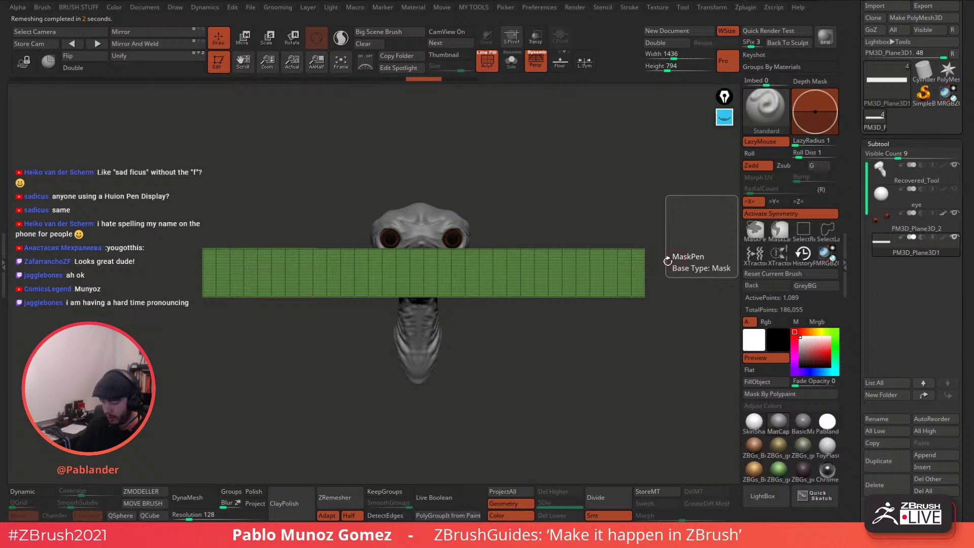
click(347, 498)
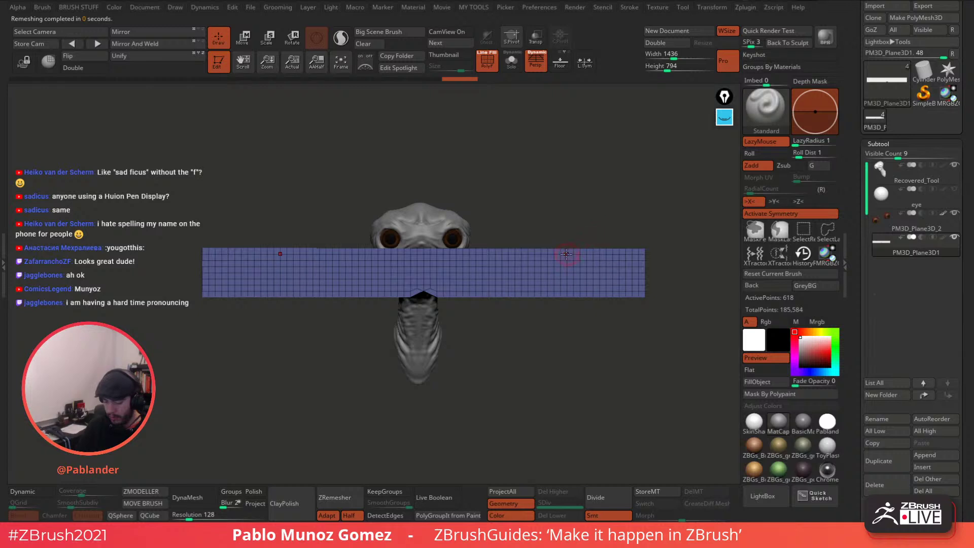
Shift the strip slightly along X and apply Mirror And Weld to clean up its middle.
click(246, 40)
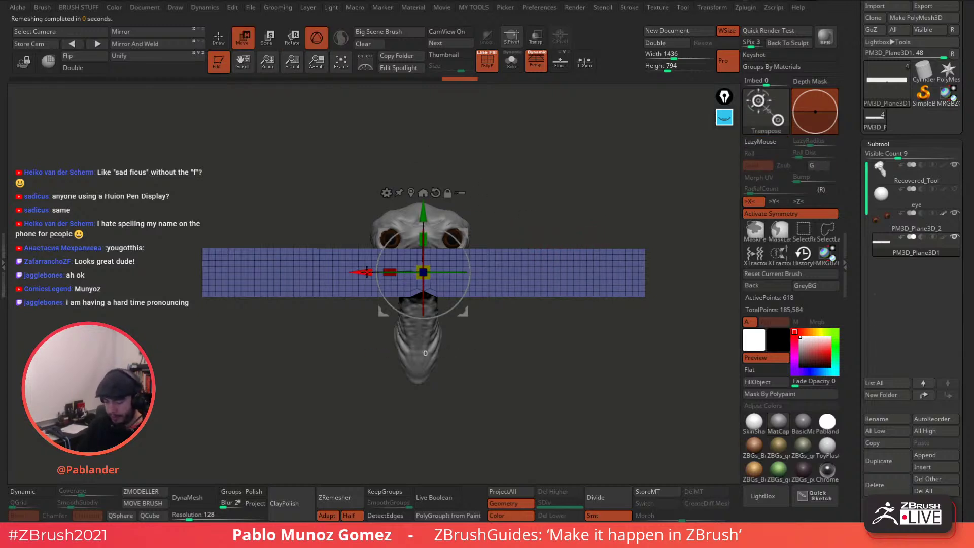
drag(355, 272, 373, 271)
click(153, 44)
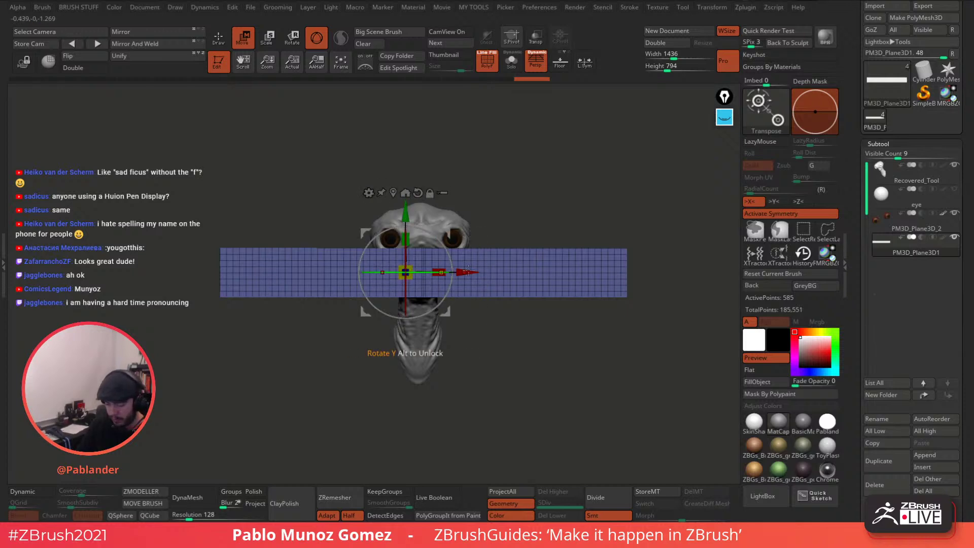
Try nudging the strip further along X and repeating Mirror And Weld, and undo those changes.
drag(469, 269, 470, 271)
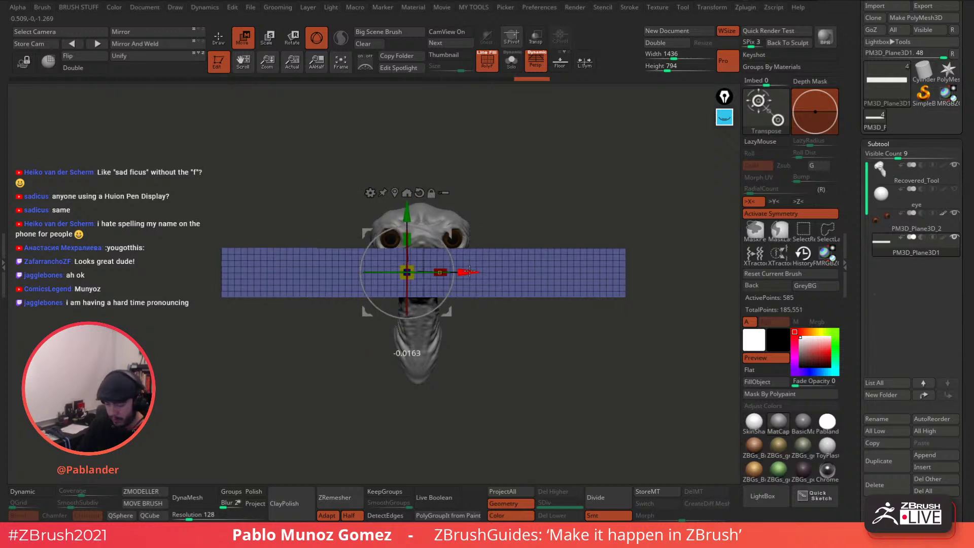
click(144, 44)
click(146, 45)
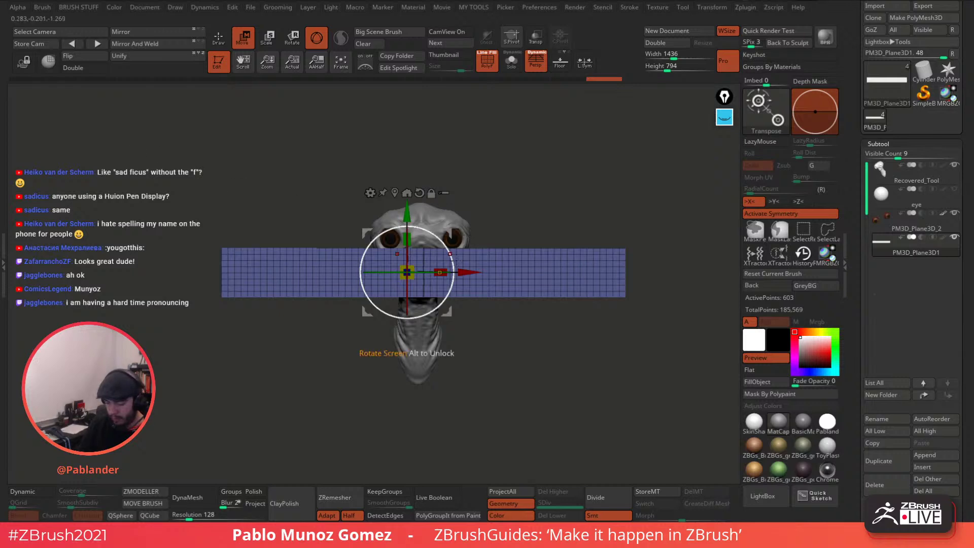
click(145, 44)
key(ctrl+z)
key(ctrl+z)
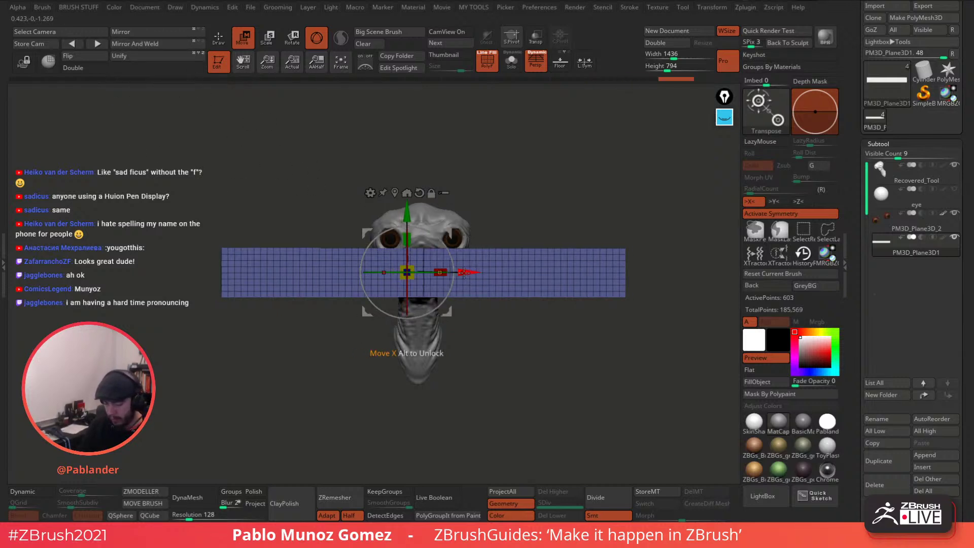
key(ctrl+z)
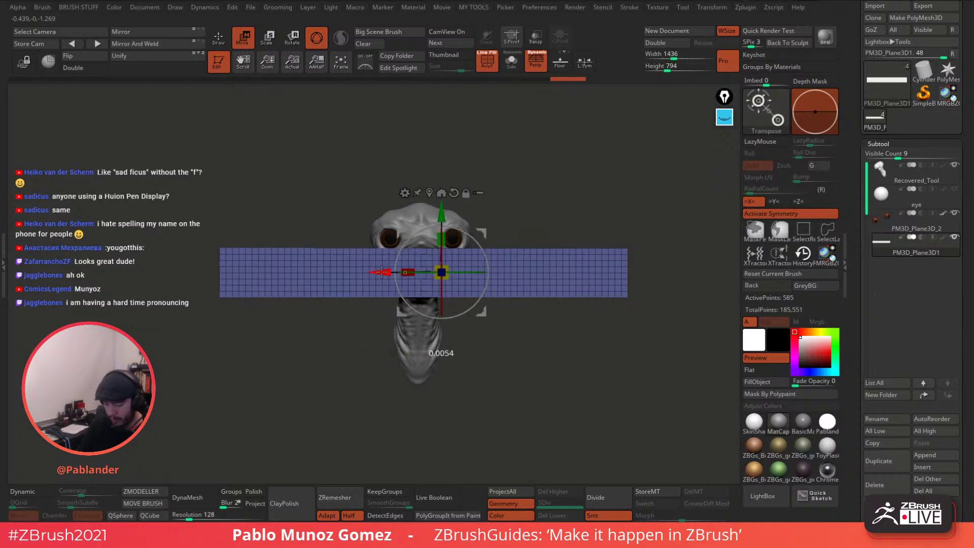
Try Mirror And Weld on the strip followed by a Half ZRemesher pass, and undo the remesh.
click(141, 45)
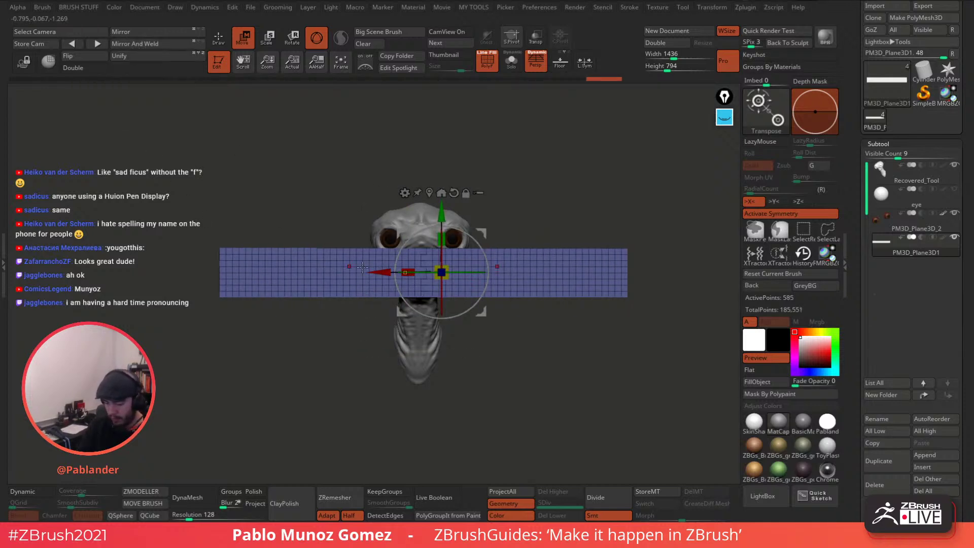
click(346, 501)
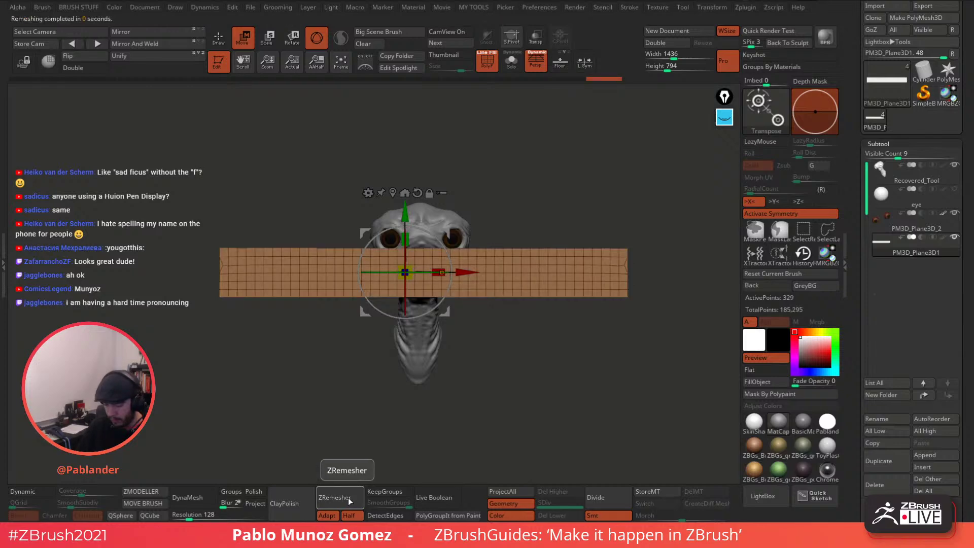
key(ctrl+z)
Enable DetectEdges and remesh the strip with ZRemesher, first with Half on and again with Half off.
drag(864, 279, 886, 220)
click(882, 226)
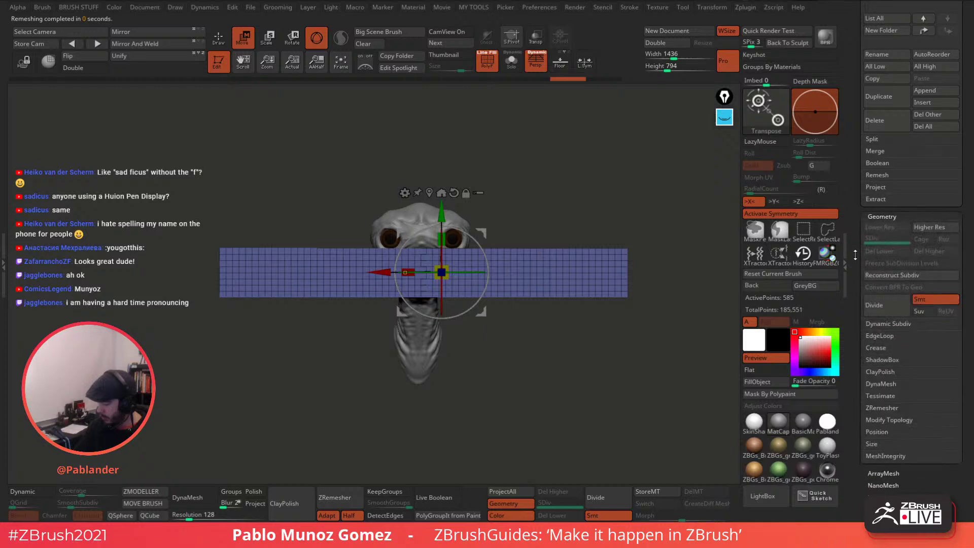
drag(856, 344, 855, 296)
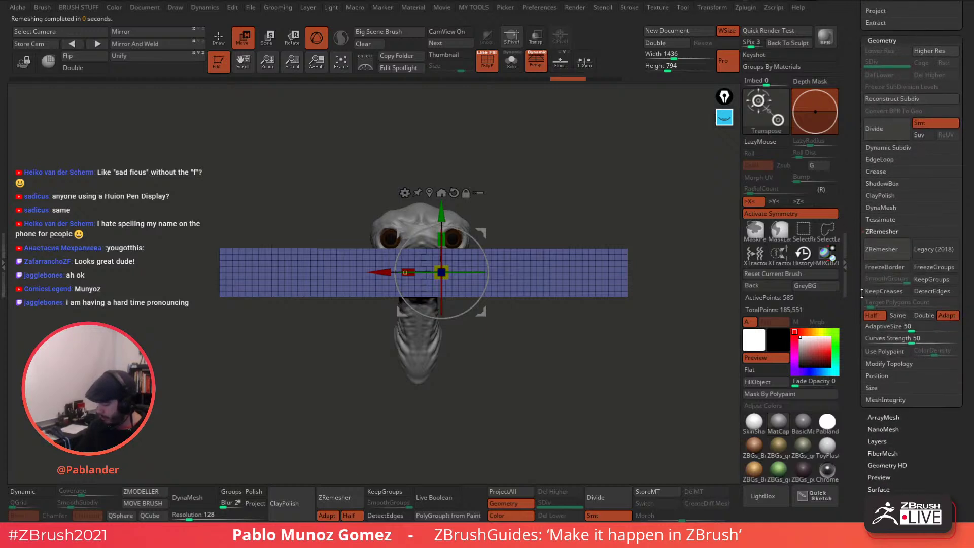
click(942, 293)
click(885, 251)
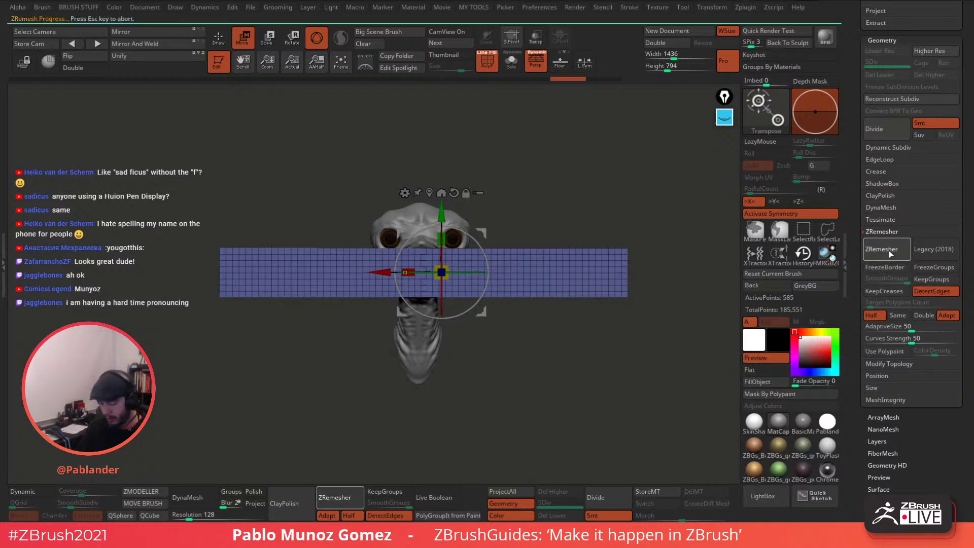
click(876, 315)
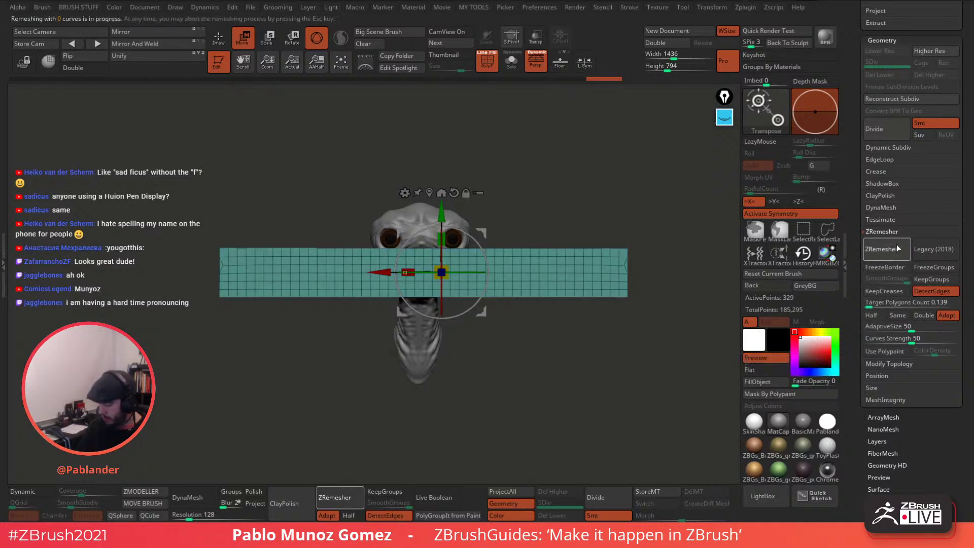
click(896, 247)
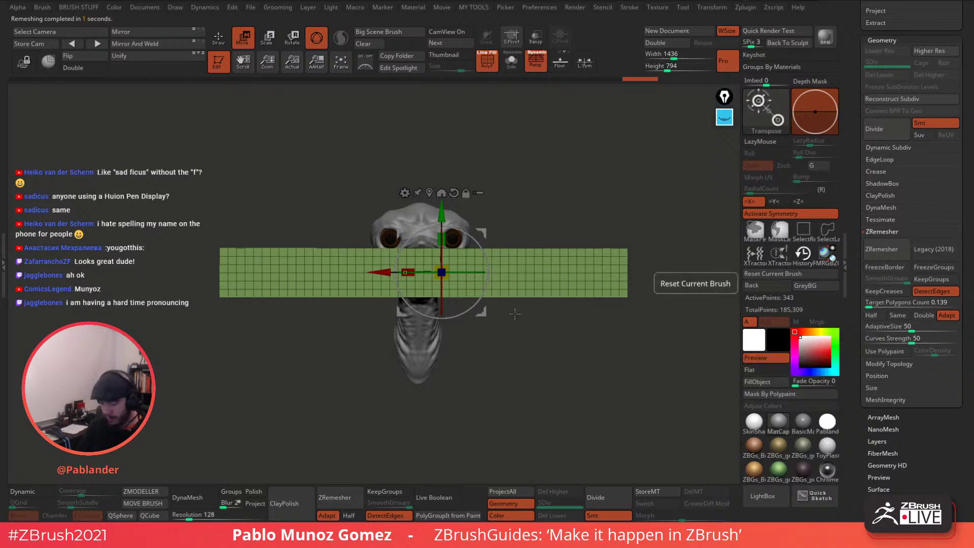
Return to Draw mode and turn on double-sided display for the strip.
scroll(883, 108, up, 4)
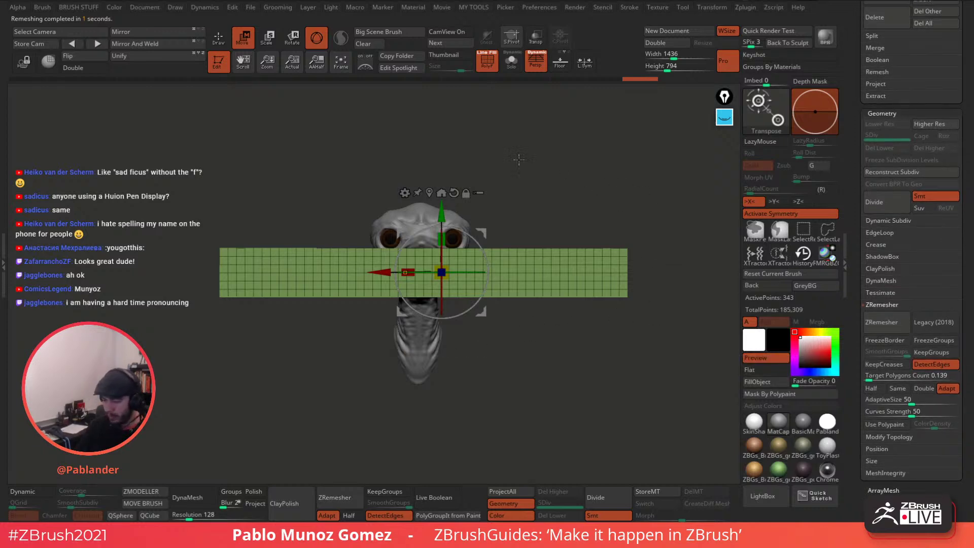
key(q)
scroll(860, 146, up, 20)
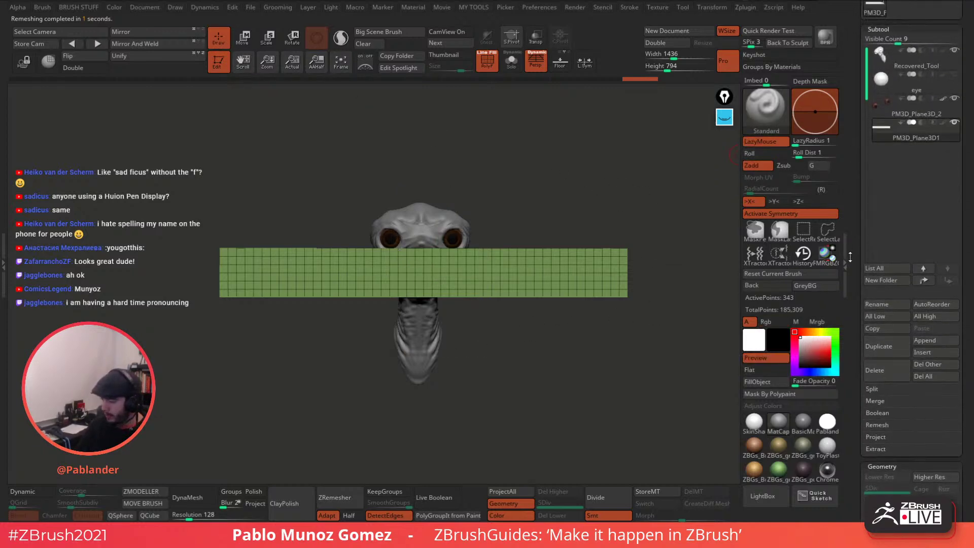
drag(635, 336, 612, 297)
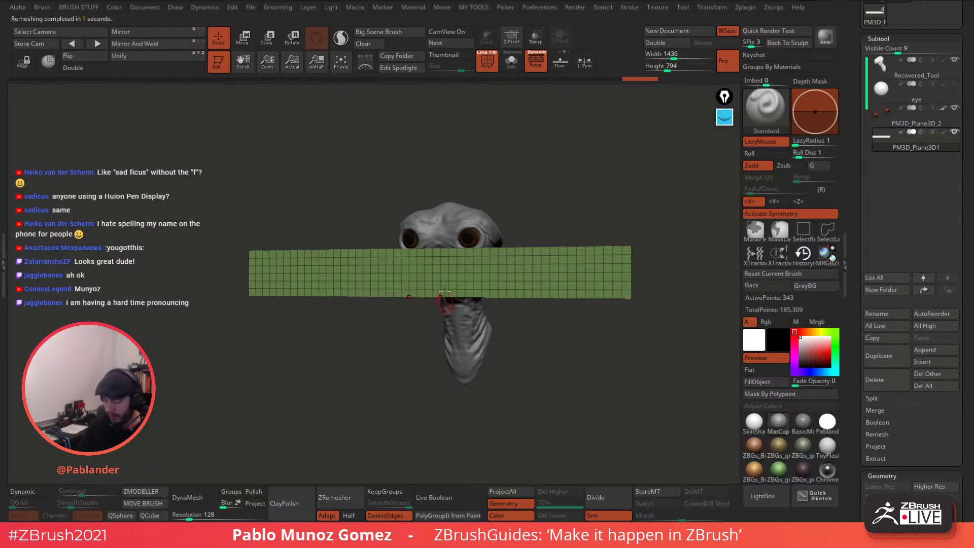
drag(590, 226, 564, 257)
click(94, 69)
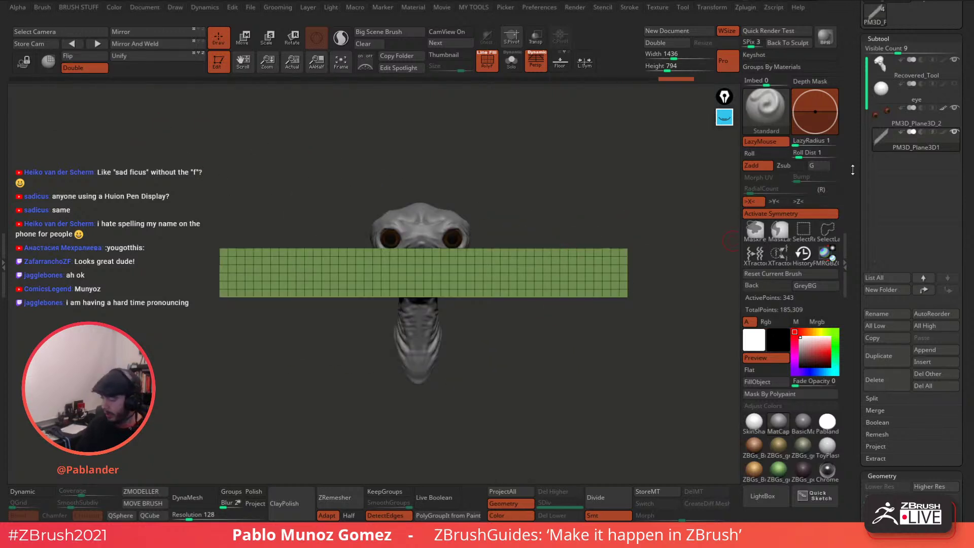
Turn off symmetry and mask the whole strip except a narrow band at its right end.
drag(853, 170, 851, 301)
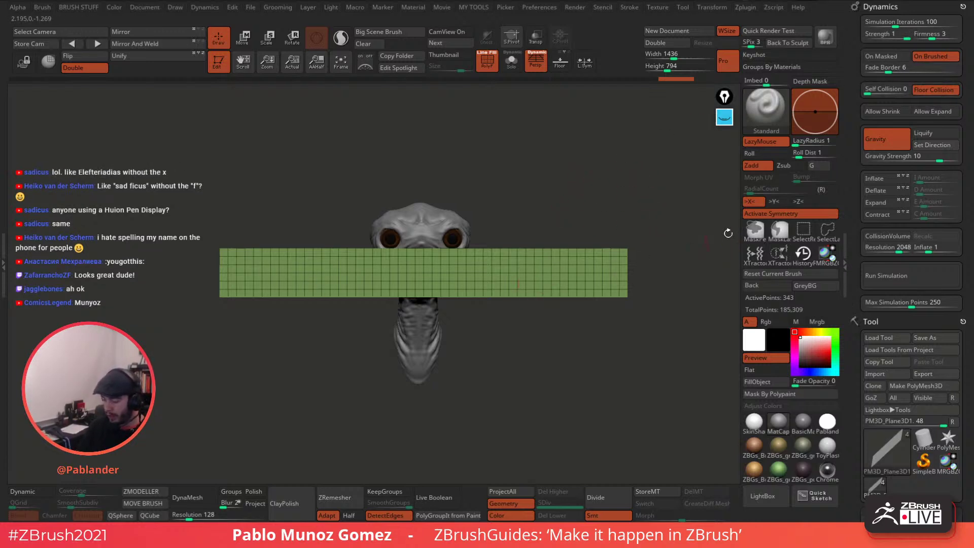
click(781, 214)
alt+right_drag(570, 260, 548, 258)
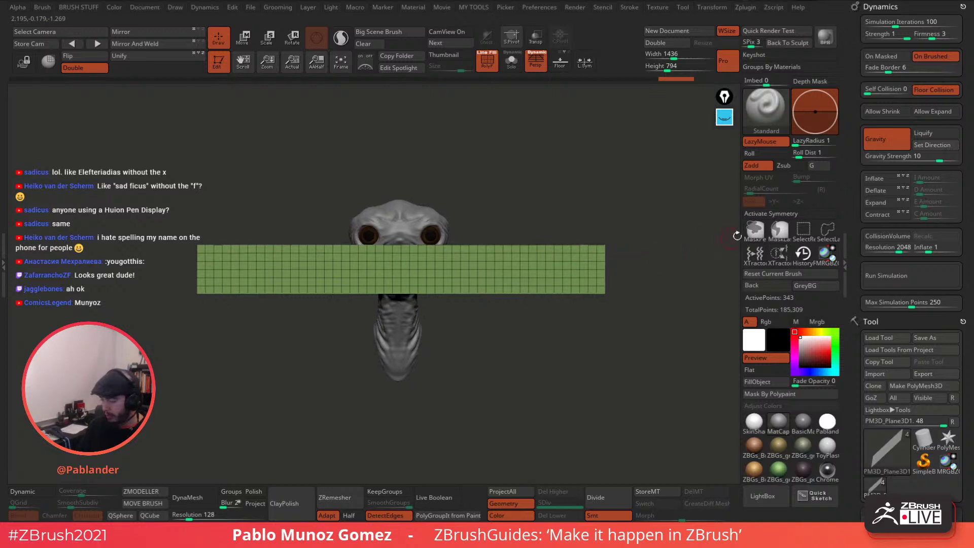
ctrl+drag(649, 206, 588, 314)
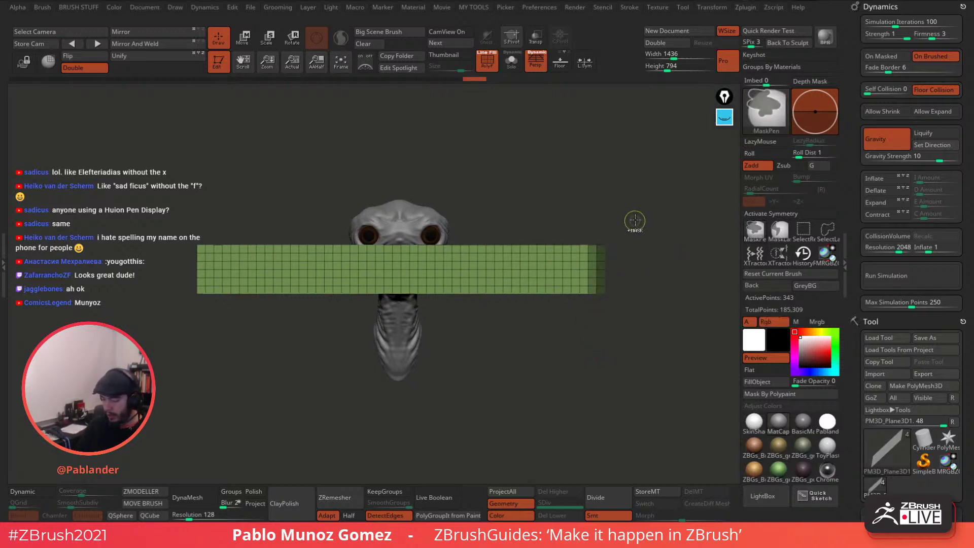
ctrl+click(638, 237)
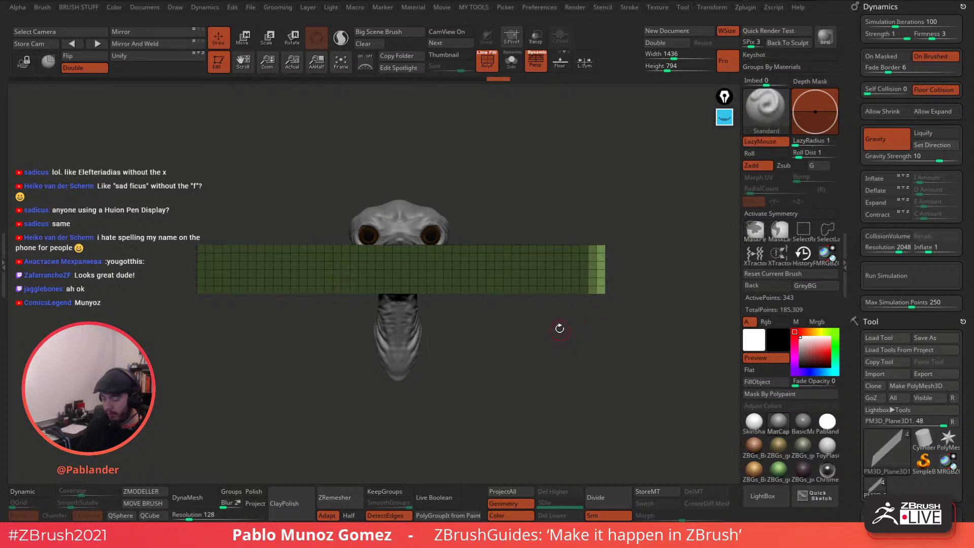
Try the gravity simulation on the green strip with On Masked enabled, and undo the resulting drape.
alt+drag(554, 317, 560, 327)
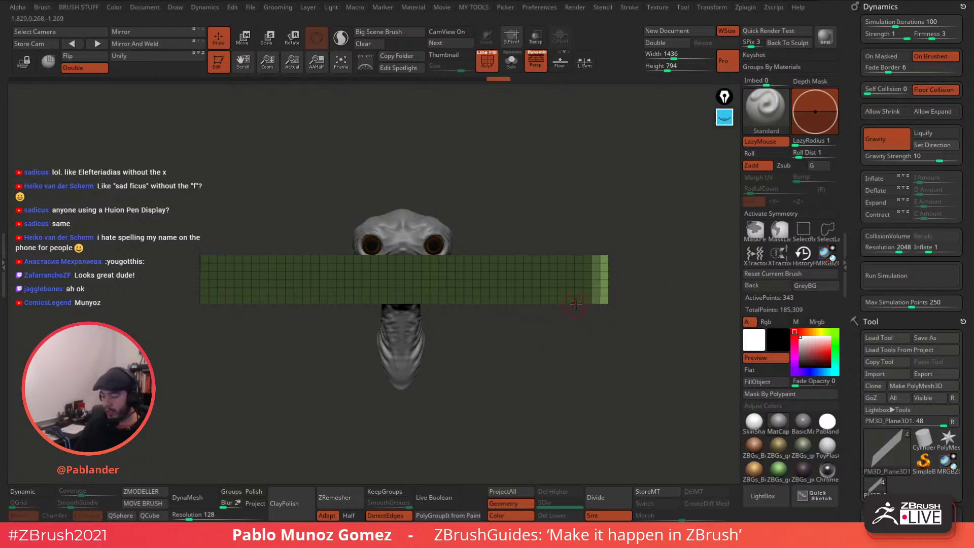
click(890, 56)
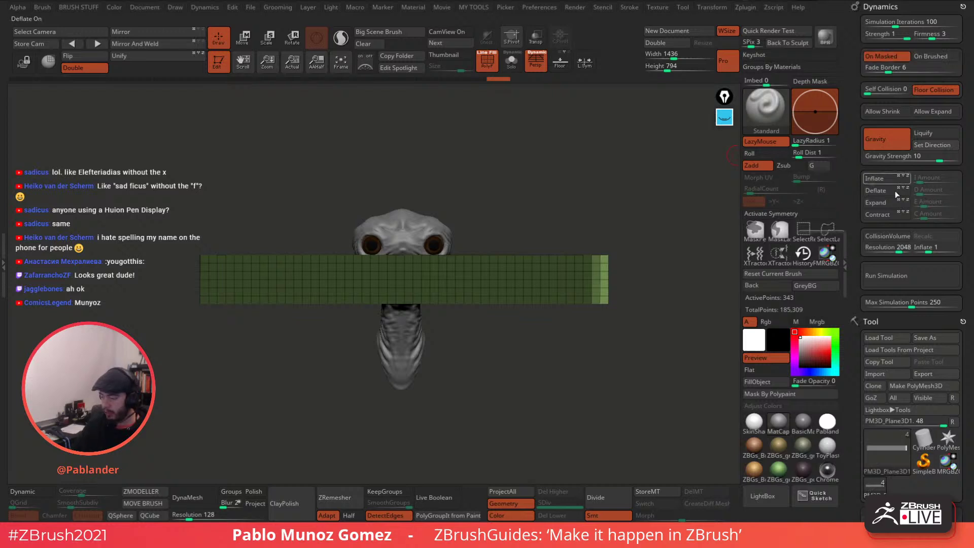
click(911, 274)
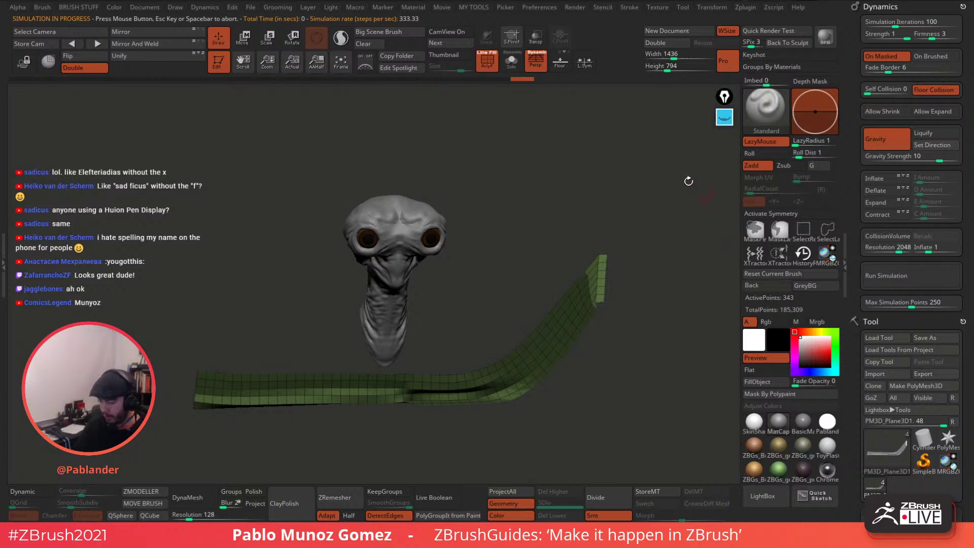
key(shift+p)
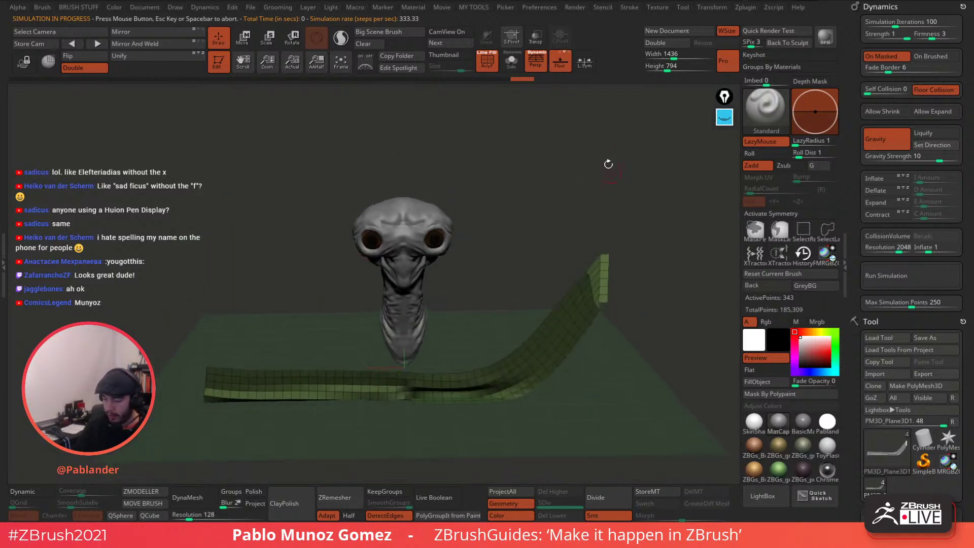
click(560, 61)
drag(637, 254, 640, 232)
alt+drag(627, 332, 627, 301)
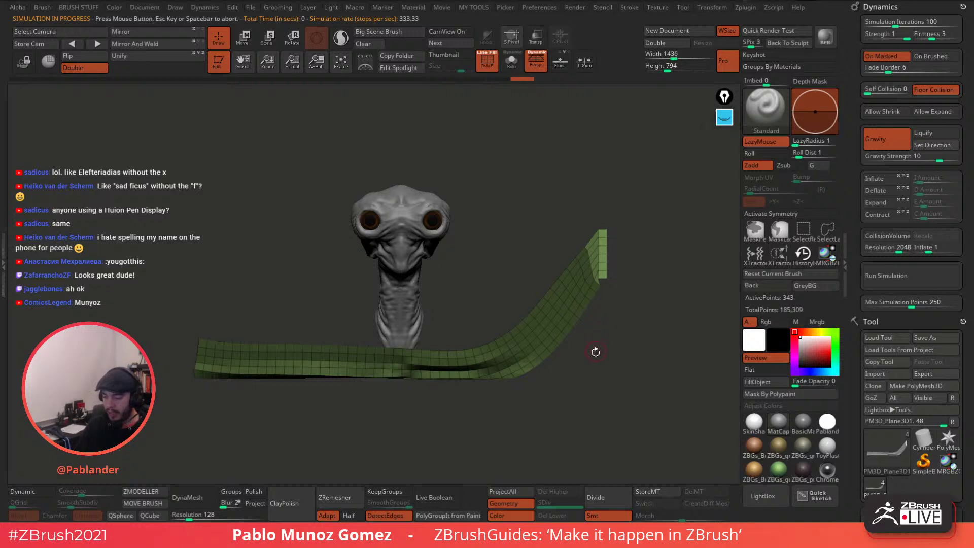
key(ctrl+z)
Clear the strip's existing mask and mask narrow bands at both of its short ends.
ctrl+drag(557, 299, 573, 331)
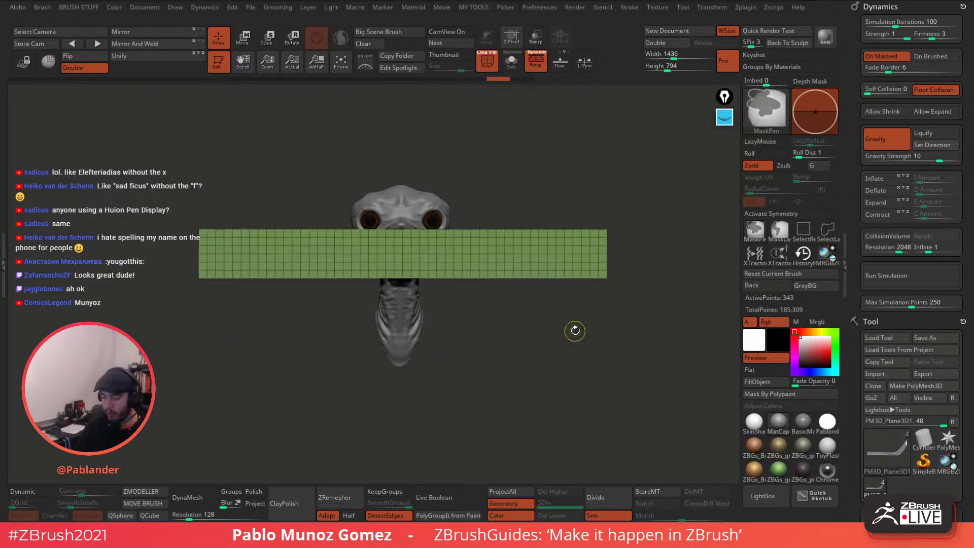
ctrl+drag(628, 195, 584, 308)
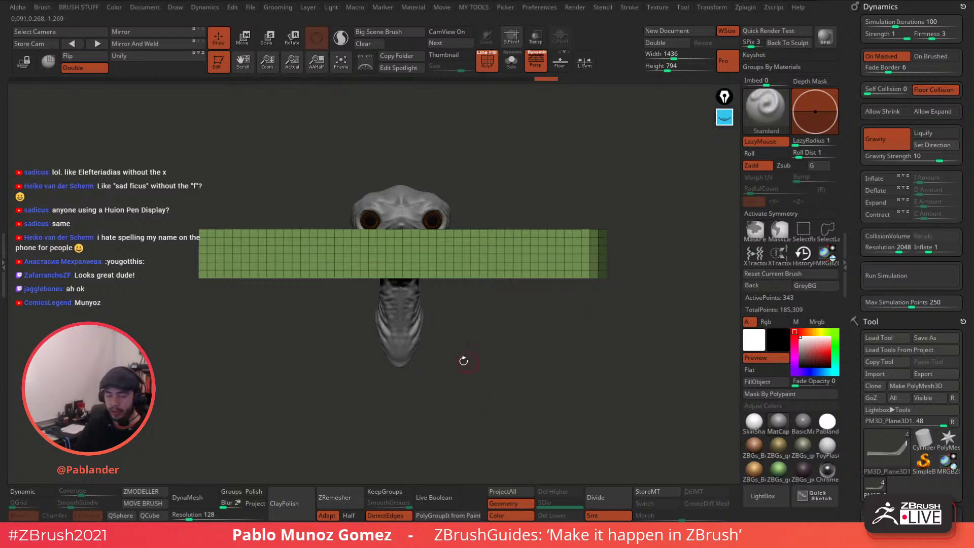
ctrl+drag(172, 193, 217, 303)
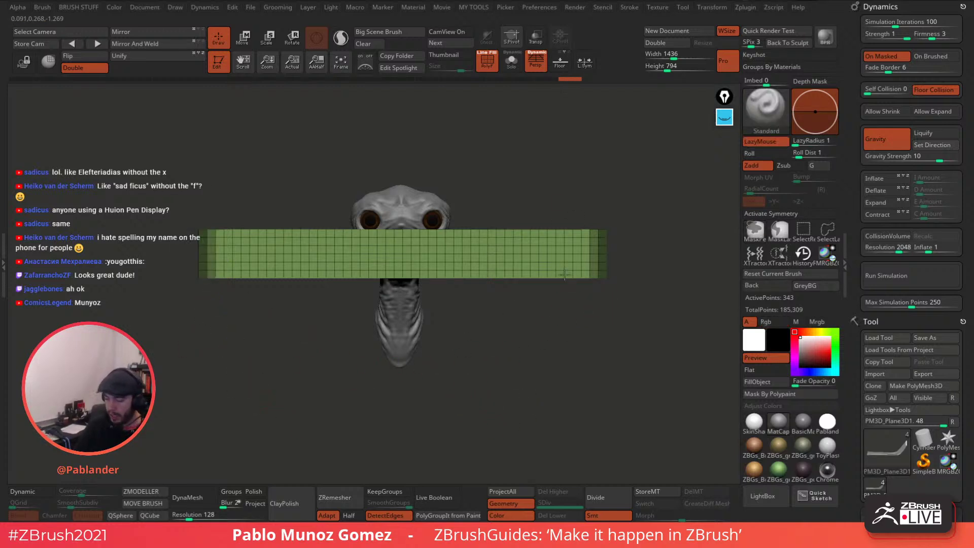
Try the gravity simulation on the strip with both ends masked and On Masked disabled, and undo the drape.
click(881, 57)
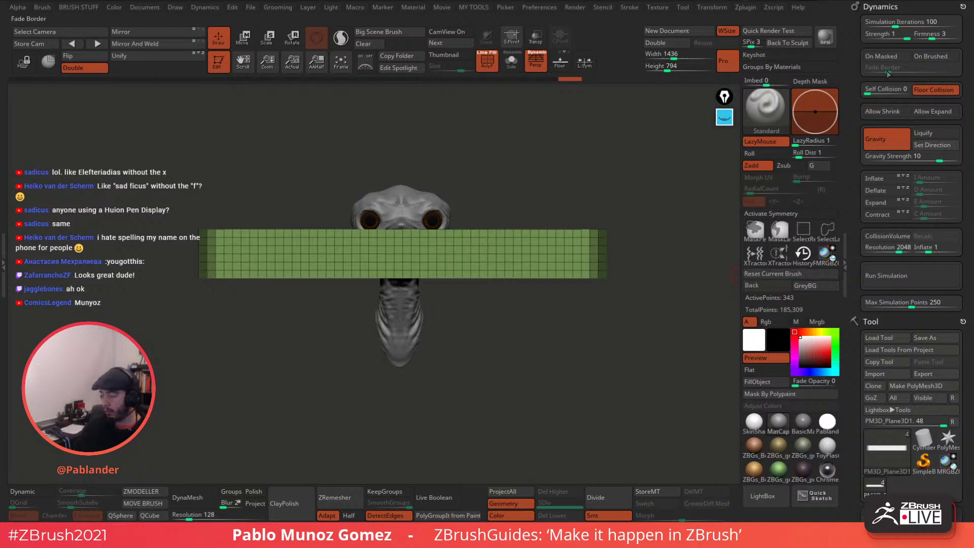
click(916, 276)
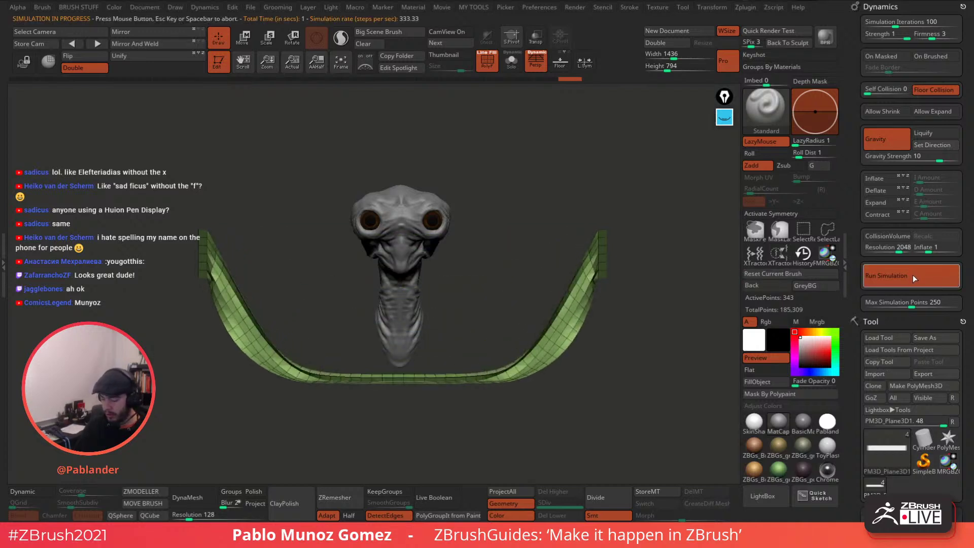
mouse_move(632, 325)
mouse_down()
mouse_move(641, 384)
mouse_move(623, 338)
mouse_up()
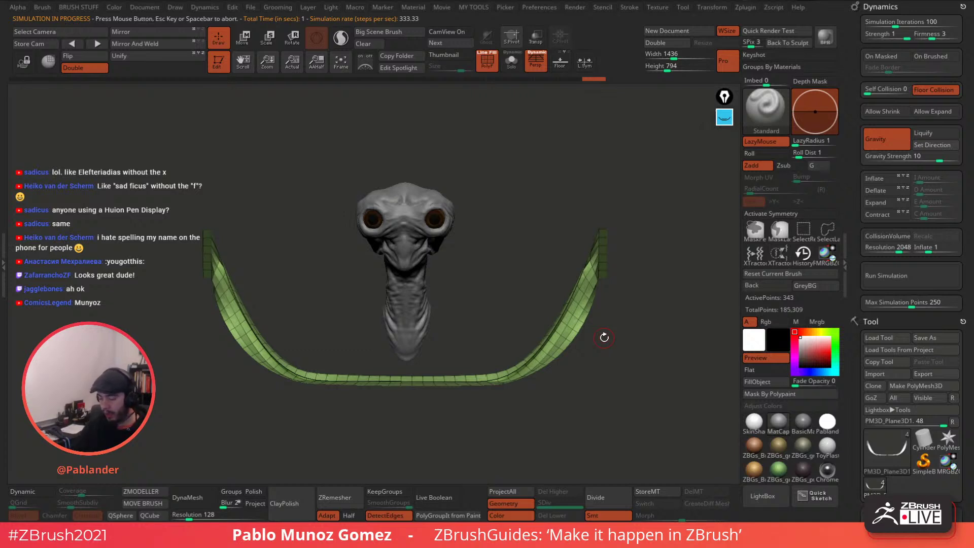
key(ctrl+z)
Test the simulation with the strip's mask inverted and On Masked enabled, and clear the mask.
ctrl+click(621, 181)
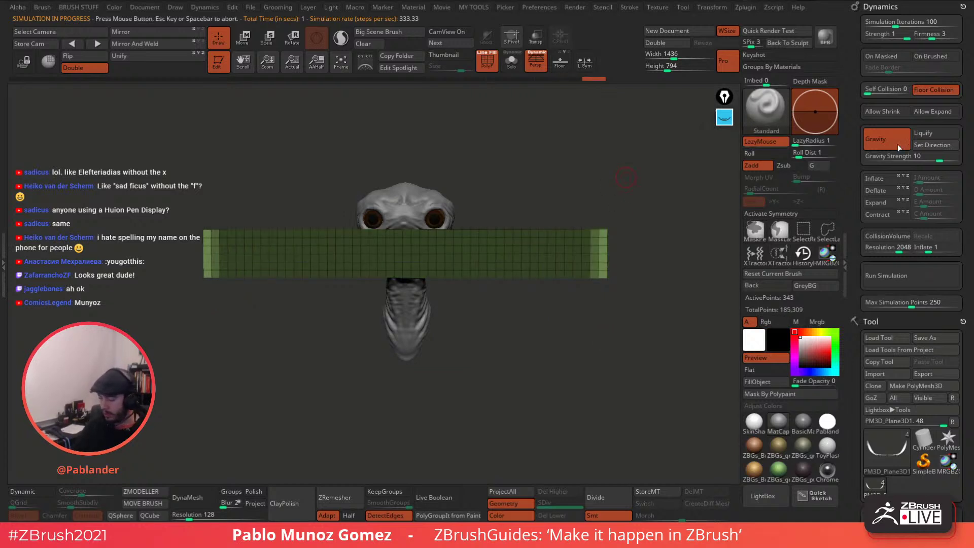
click(890, 57)
click(924, 278)
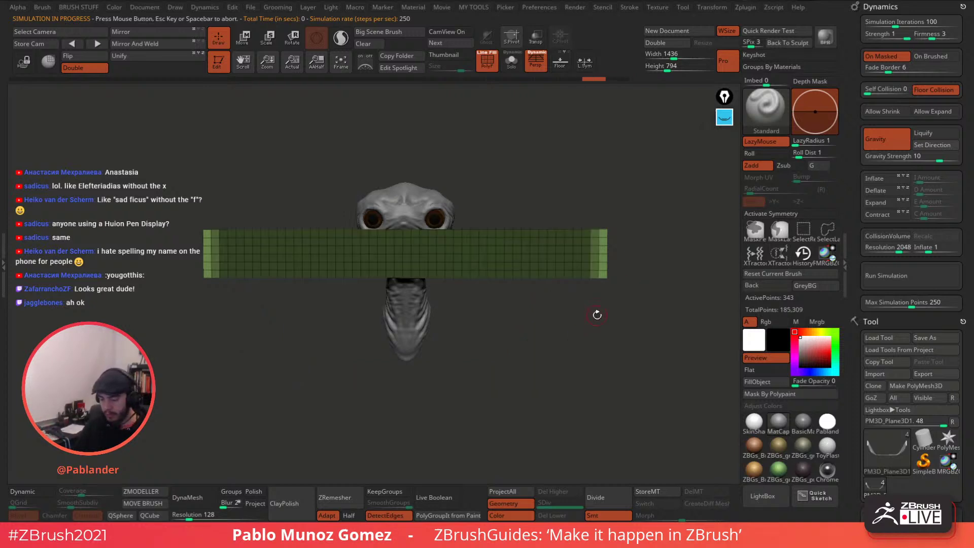
key(ctrl)
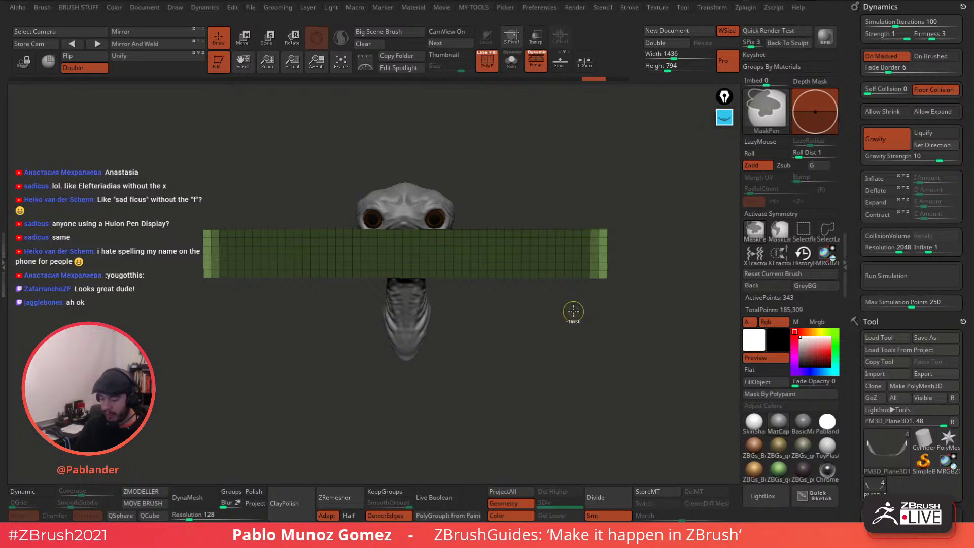
ctrl+drag(573, 311, 624, 279)
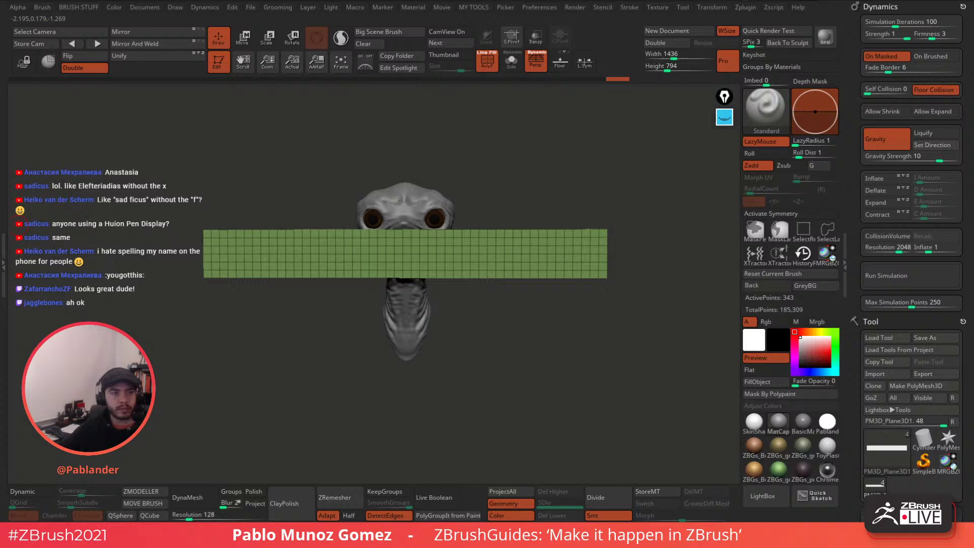
Switch to the browser's ArtStation page and open the side-by-side clothed character image at full size.
drag(0, 91, 386, 7)
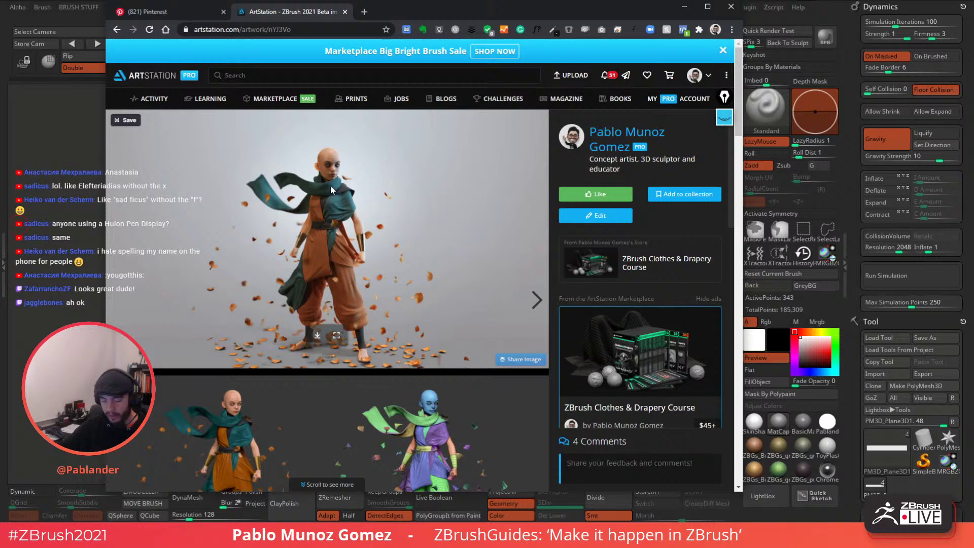
scroll(455, 325, down, 3)
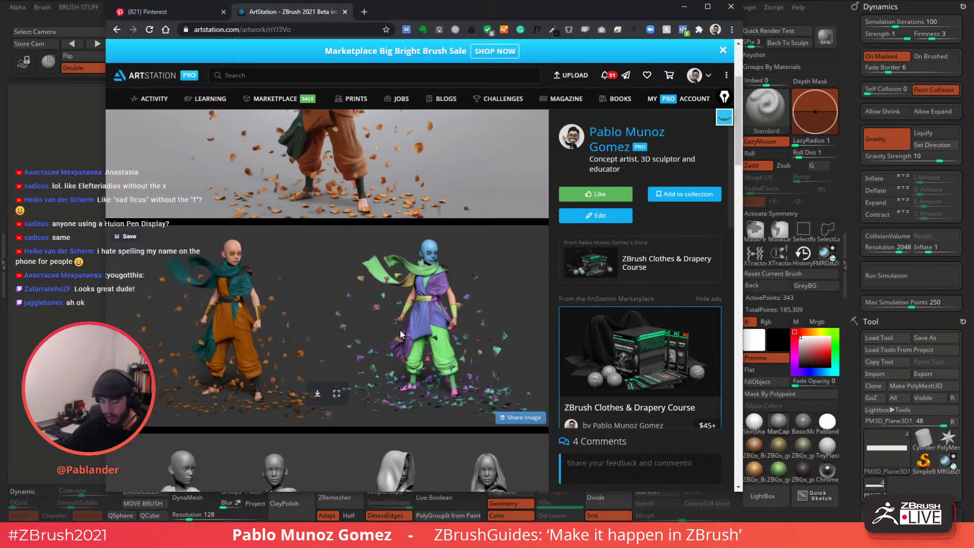
click(337, 393)
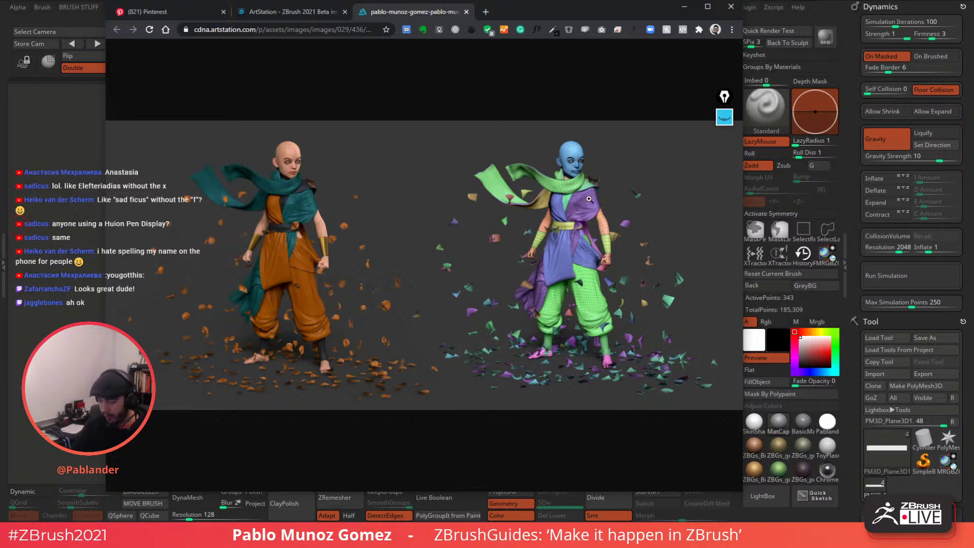
Annotate the blue-skinned character, outlining the purple cloth in magenta and the front tunic panels in yellow.
click(725, 117)
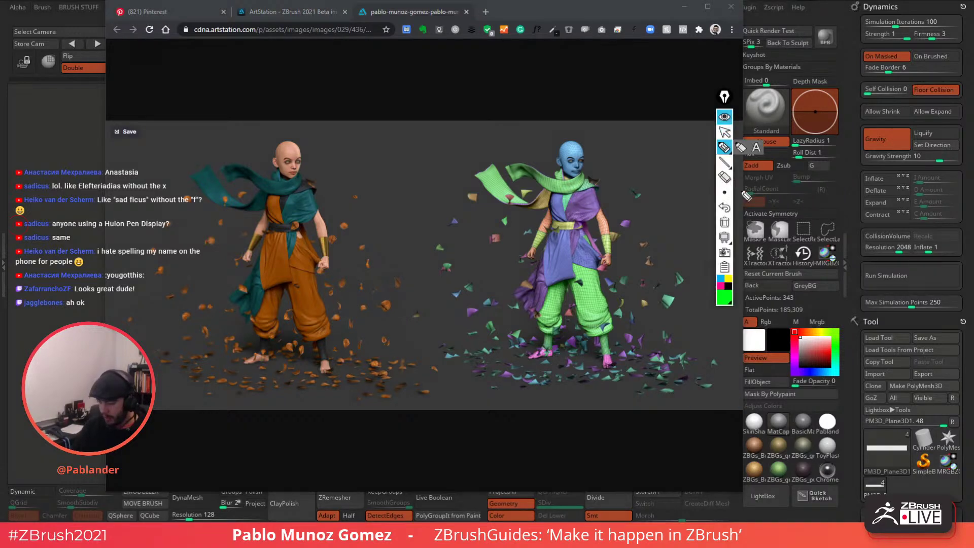
click(726, 285)
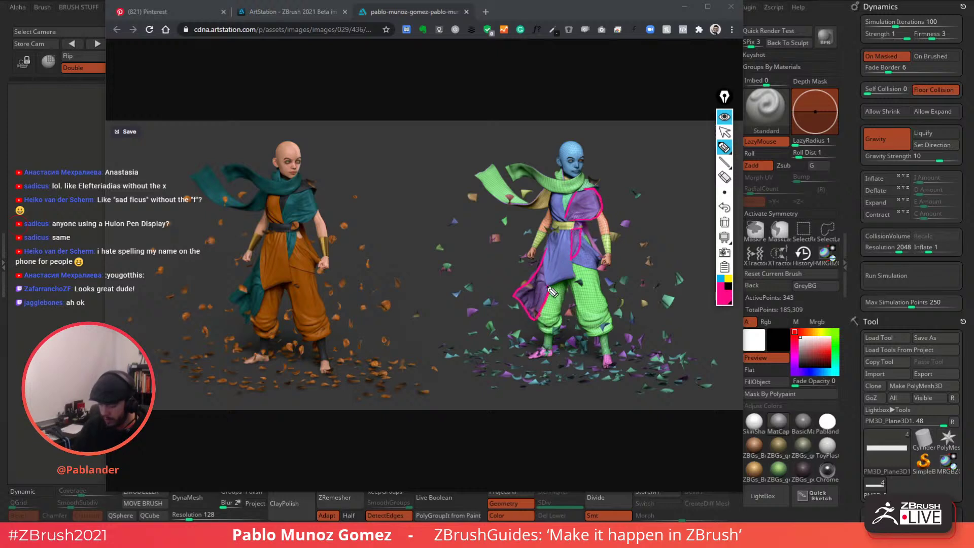
click(728, 278)
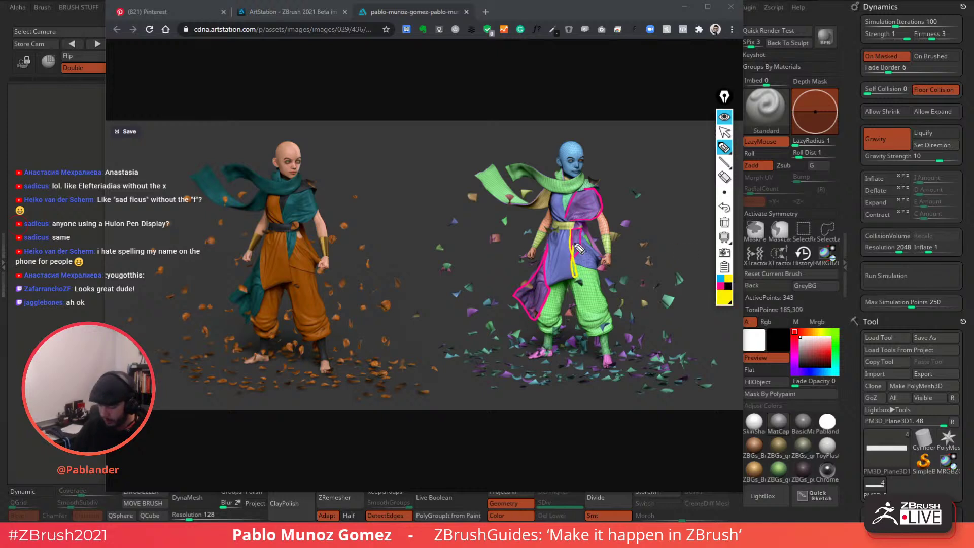
drag(558, 234, 560, 292)
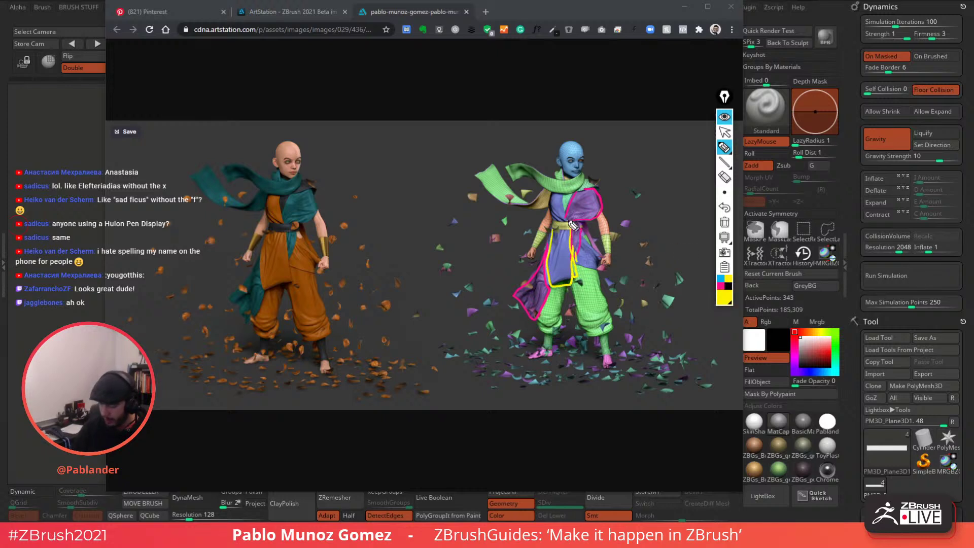
drag(558, 228, 552, 191)
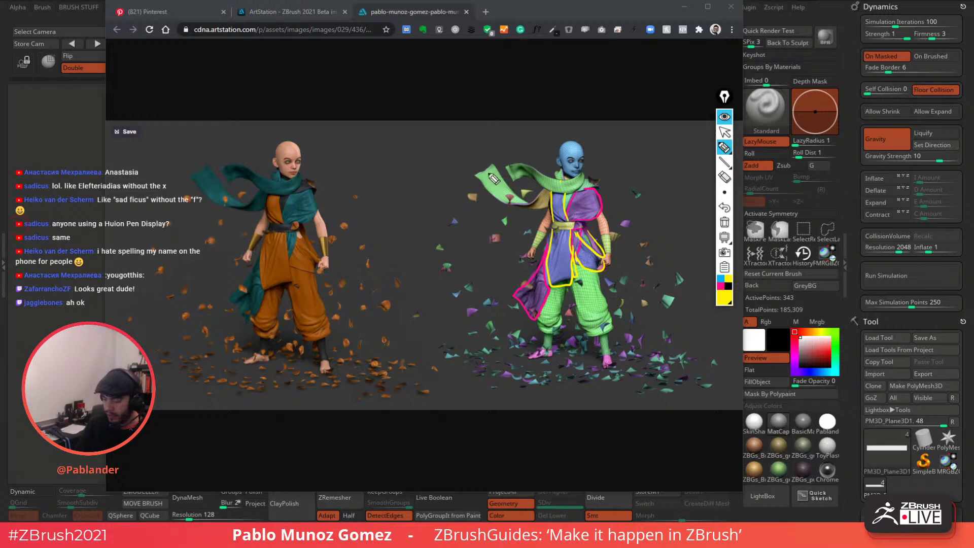
Outline the green scarf in yellow and sketch a long flat strip above the character.
mouse_move(477, 184)
mouse_down()
mouse_move(583, 188)
mouse_move(499, 180)
mouse_up()
drag(433, 126, 634, 103)
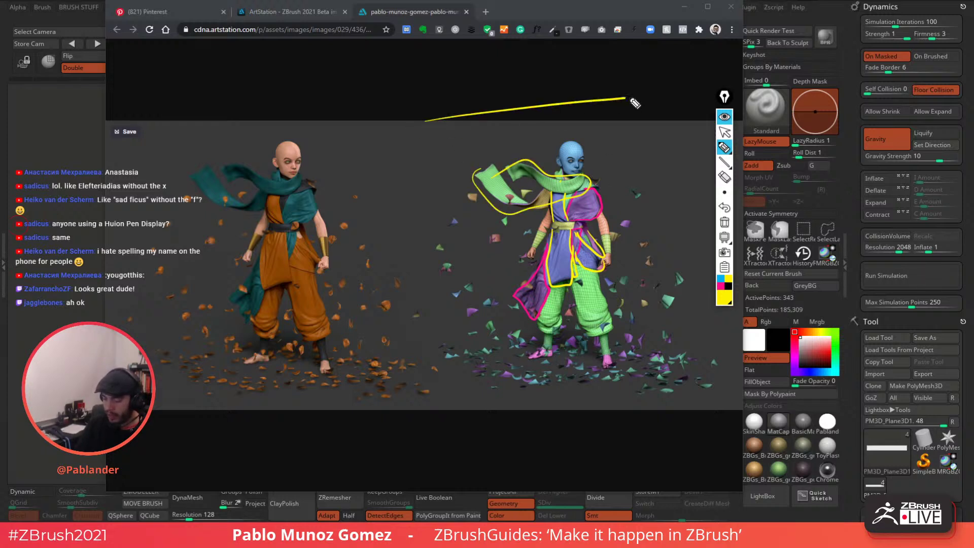
mouse_move(433, 153)
mouse_down()
mouse_move(642, 93)
mouse_move(612, 97)
mouse_up()
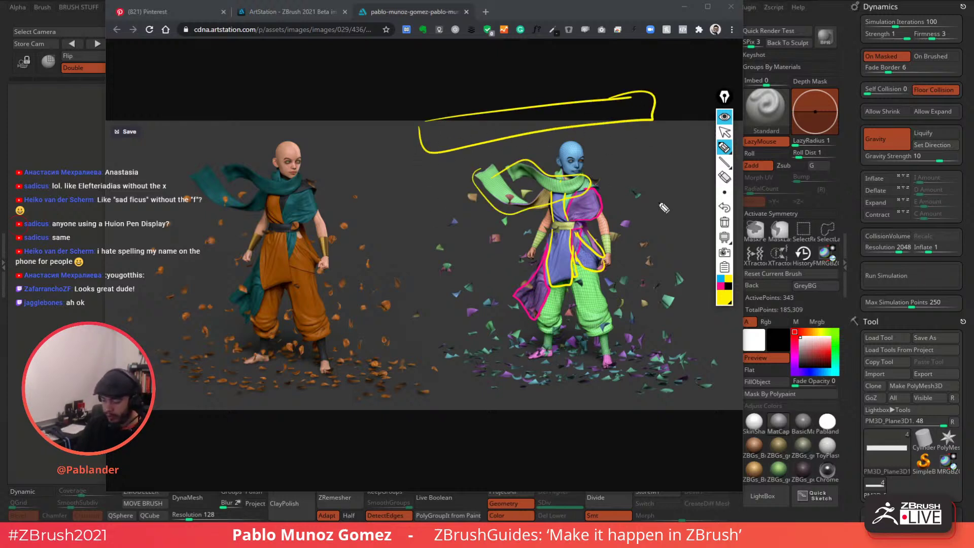
Hide the annotations and move the browser window away to return to ZBrush.
click(724, 116)
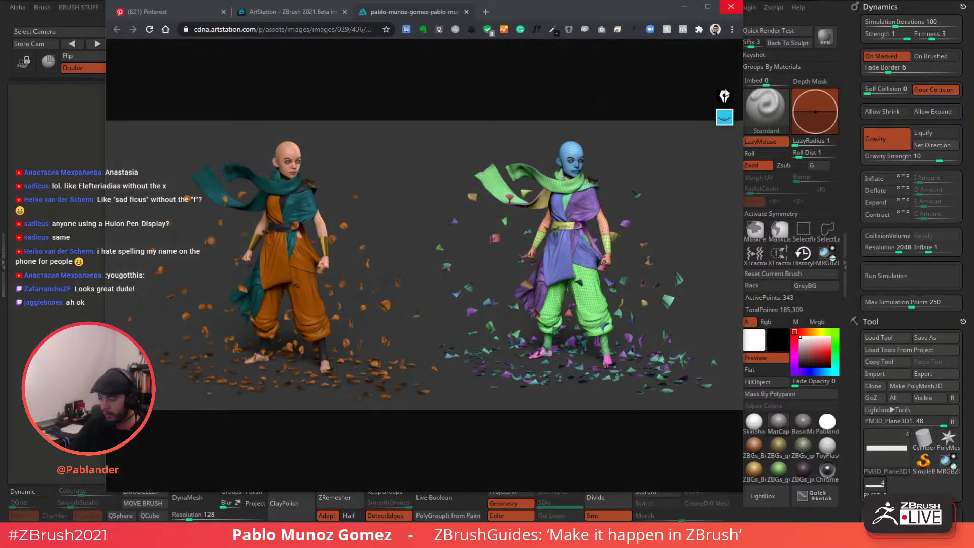
click(730, 7)
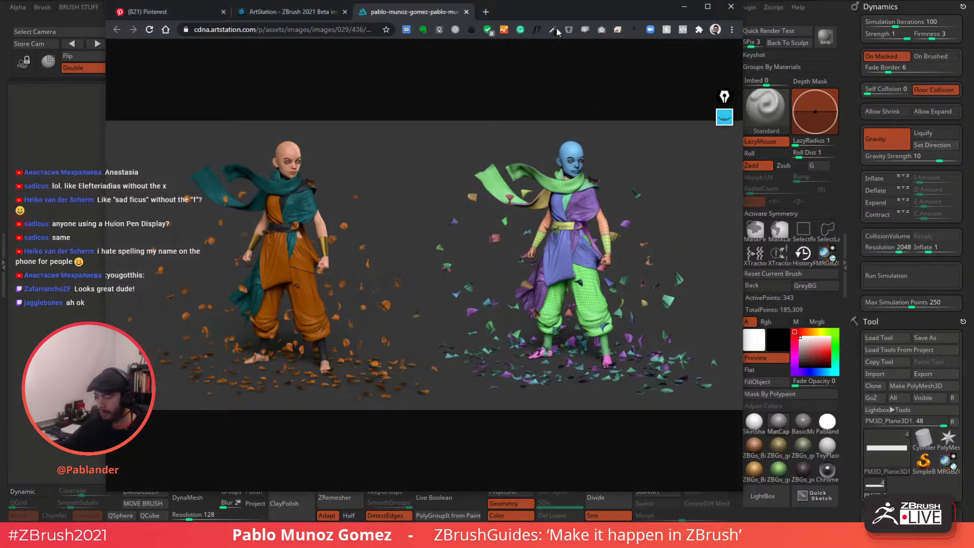
drag(565, 12, 0, 63)
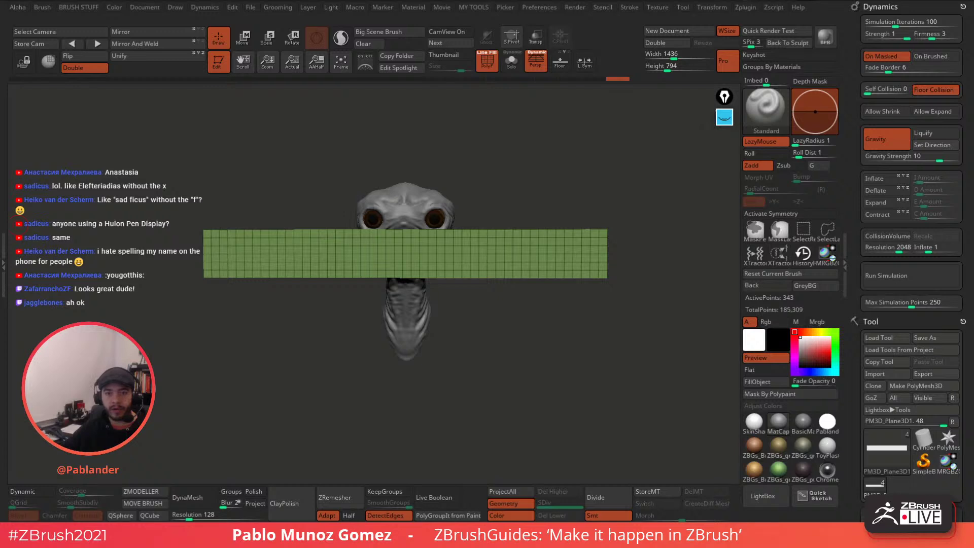
Mask a narrow band at the left end of the green strip.
mouse_move(528, 396)
mouse_down()
mouse_move(603, 282)
mouse_move(629, 198)
mouse_up()
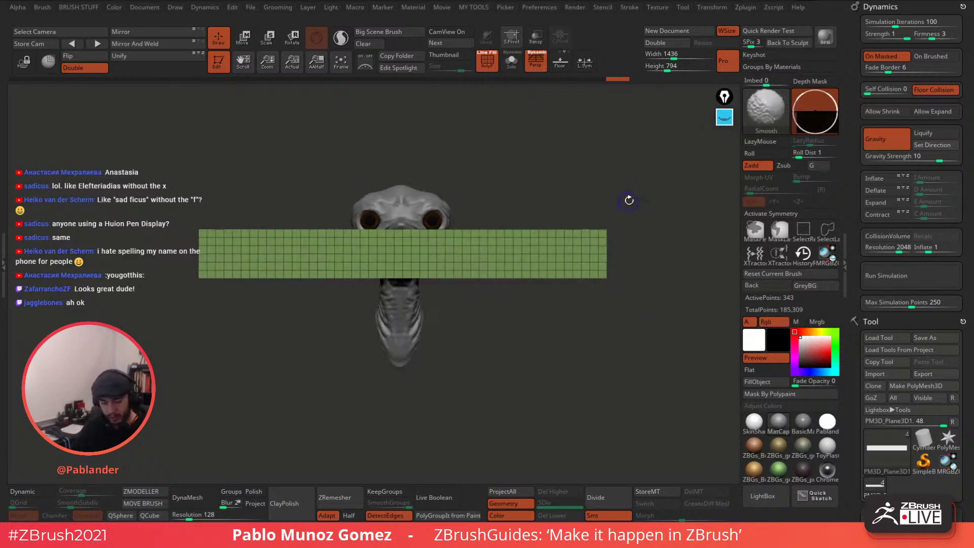
key(ctrl)
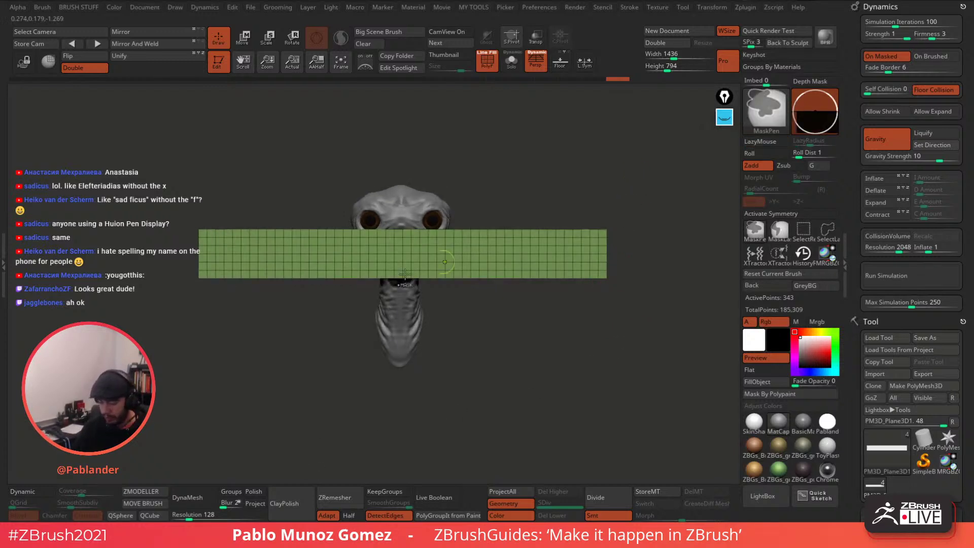
ctrl+drag(185, 193, 215, 302)
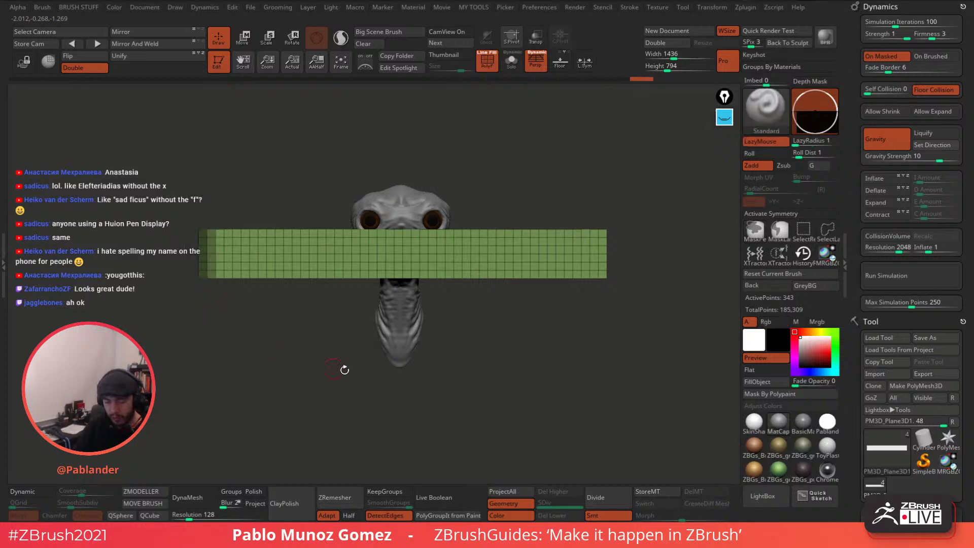
Invert the strip's mask so only the narrow band at its left end stays unmasked.
mouse_move(344, 370)
mouse_down()
mouse_move(545, 335)
mouse_move(543, 315)
mouse_up()
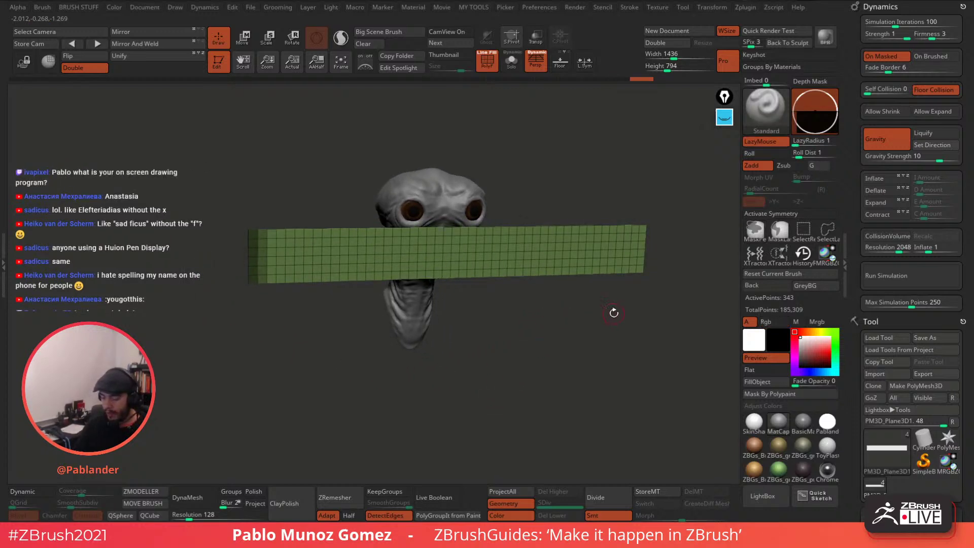
key(ctrl)
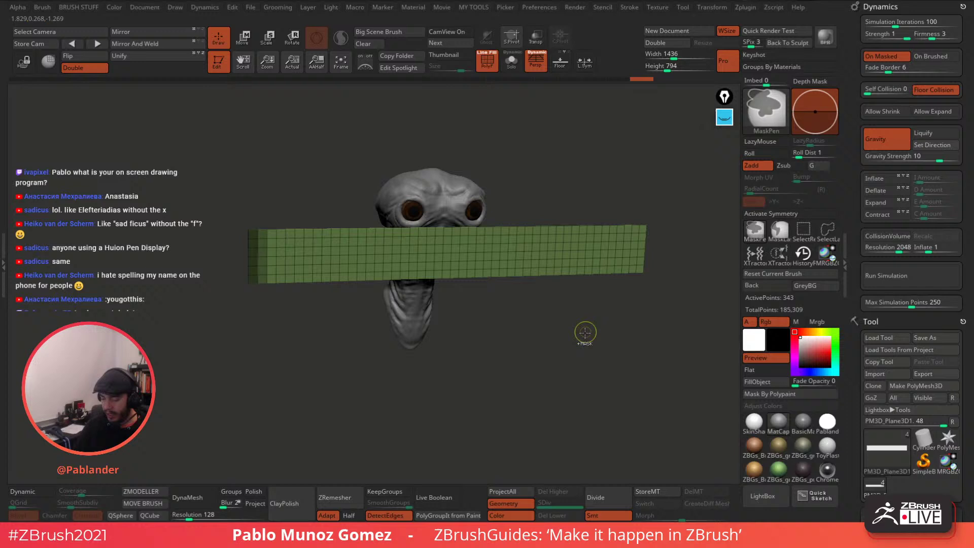
ctrl+click(563, 317)
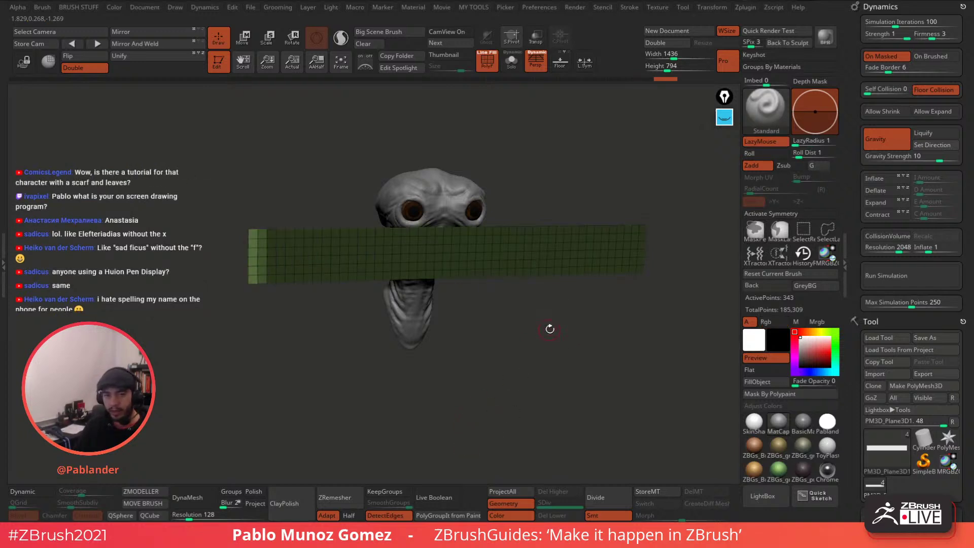
Choose the TransposeCloth brush for the gizmo and centre the gizmo on the strip's unmasked left end.
click(239, 39)
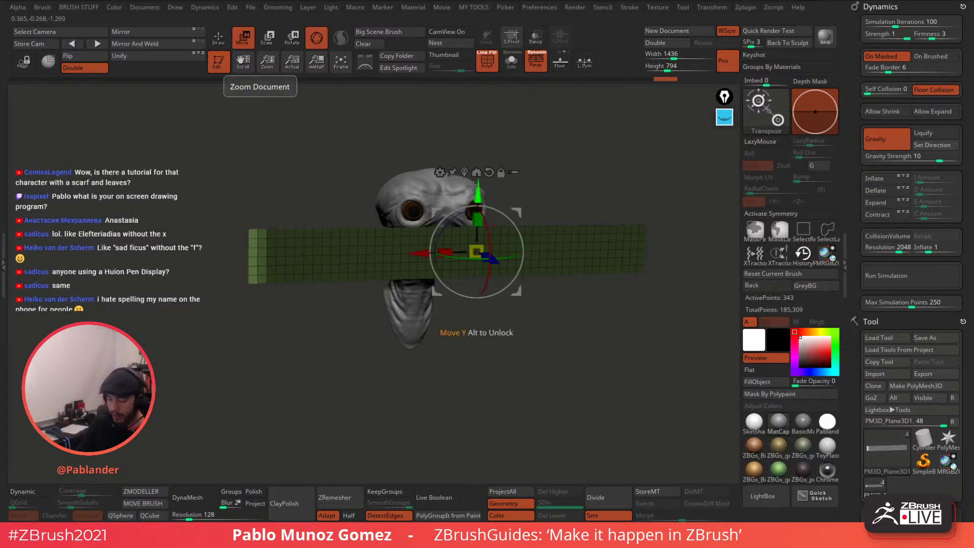
shift+drag(540, 137, 576, 142)
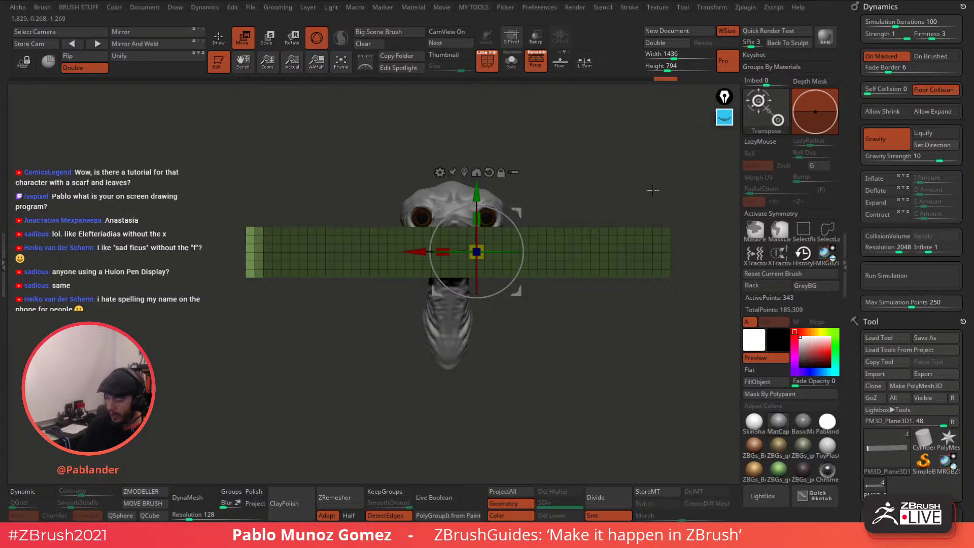
click(768, 111)
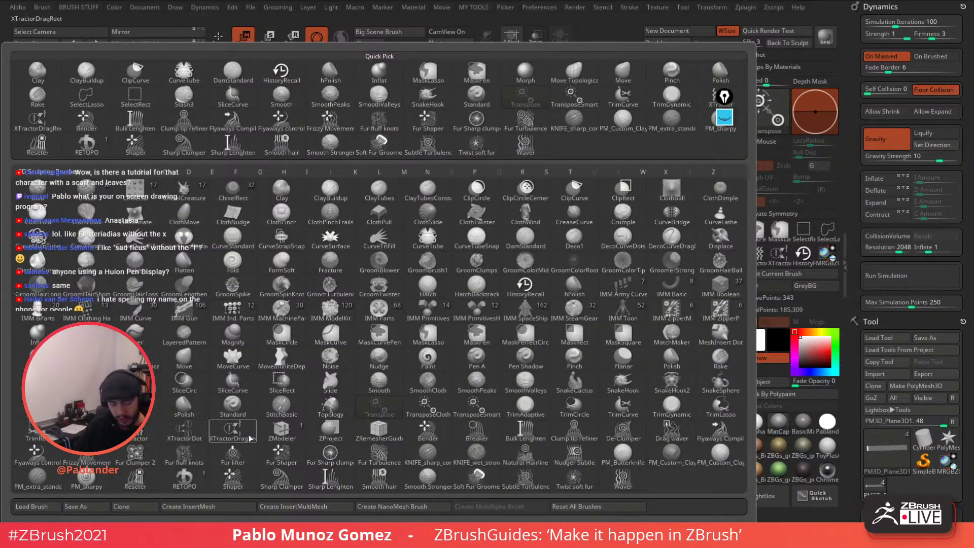
click(435, 412)
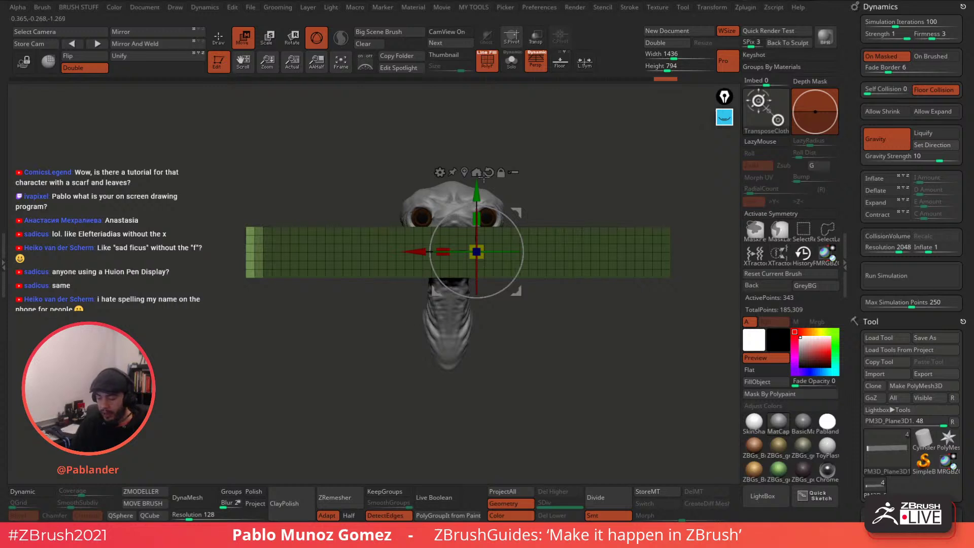
click(464, 172)
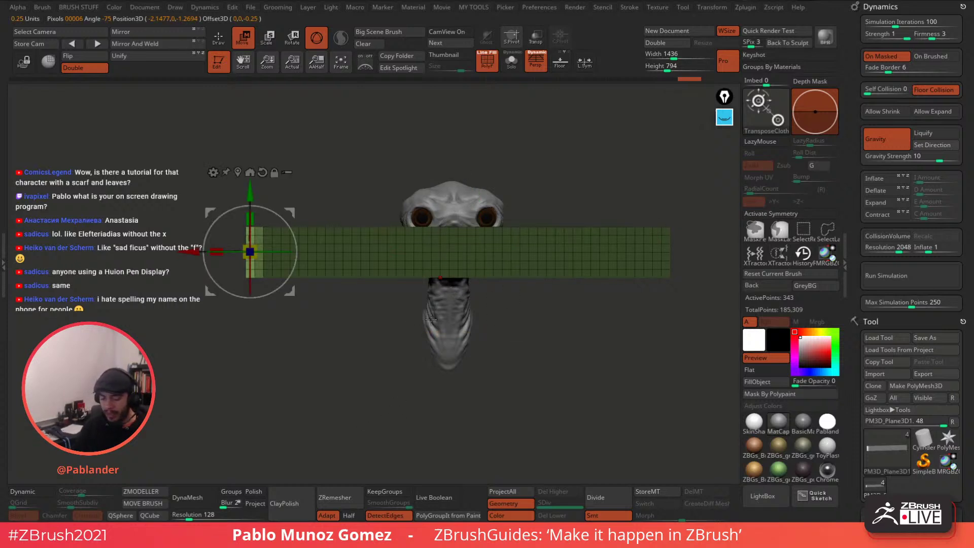
Turn off On Masked and try to move the strip's left end with the cloth gizmo.
click(880, 56)
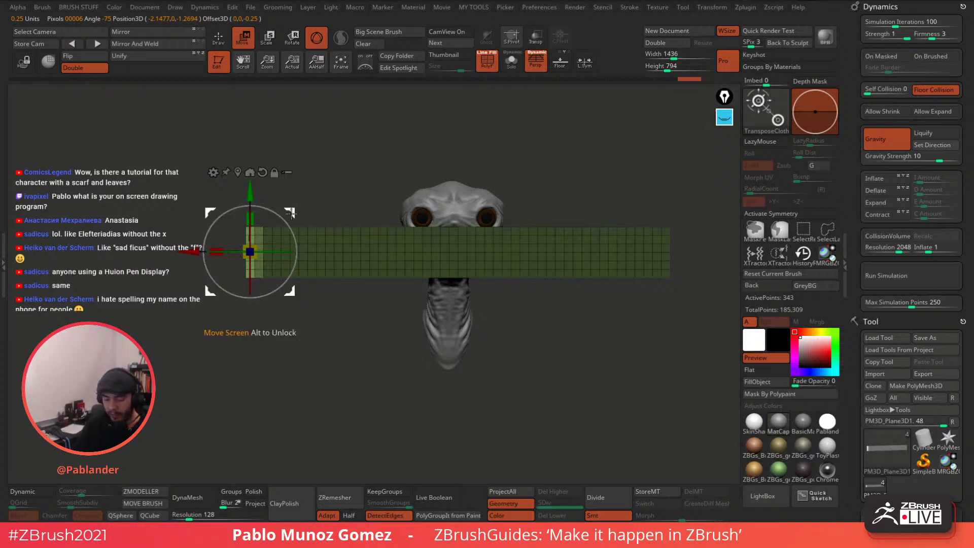
drag(293, 290, 278, 302)
click(222, 184)
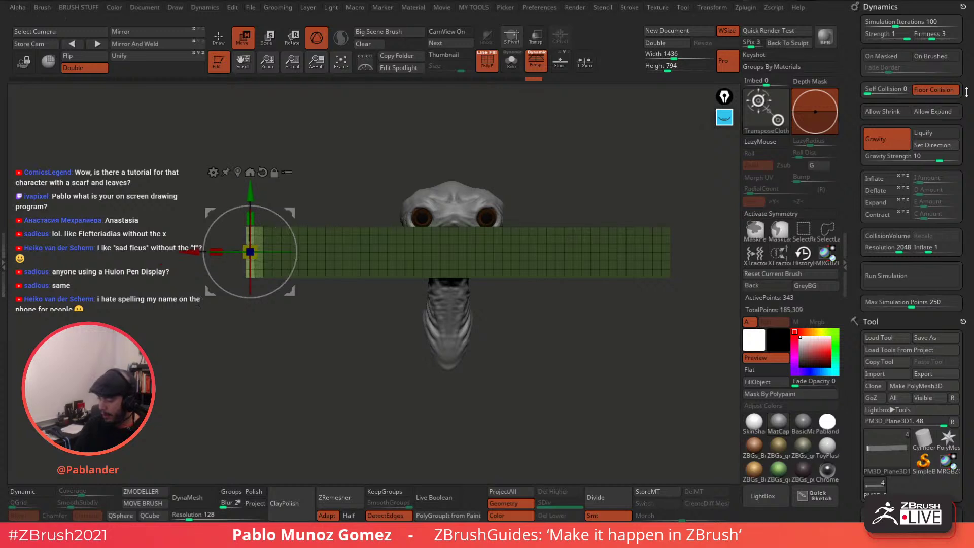
alt+drag(325, 175, 375, 233)
mouse_move(330, 186)
mouse_down()
mouse_move(331, 165)
mouse_move(321, 244)
mouse_move(308, 233)
mouse_move(325, 190)
mouse_up()
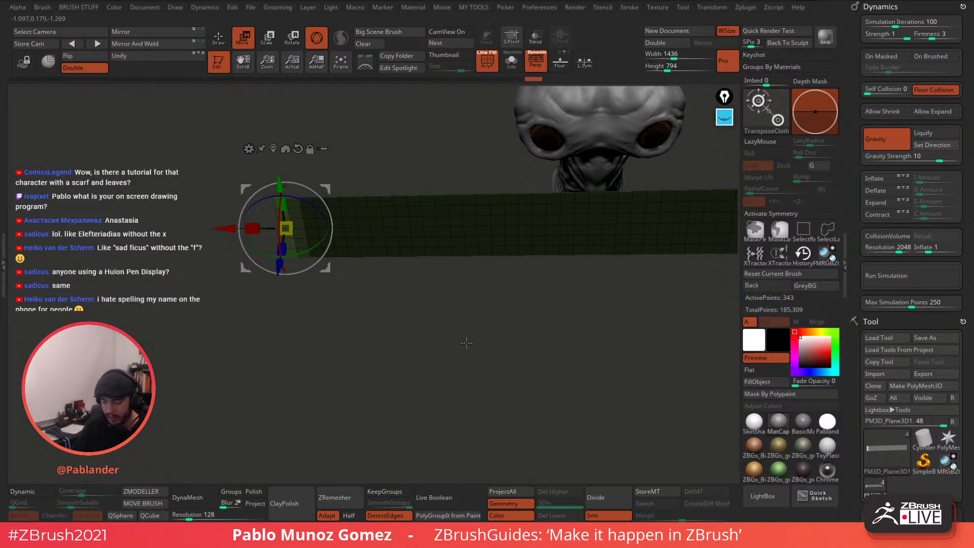
shift+drag(466, 343, 476, 308)
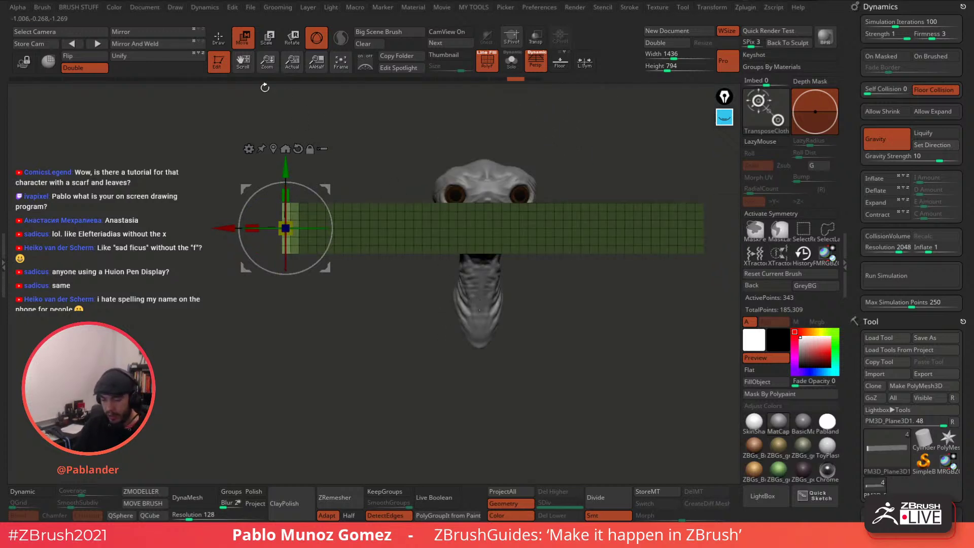
Return to Draw mode, subdivide the unmasked strip once and delete its lower subdivision level.
key(q)
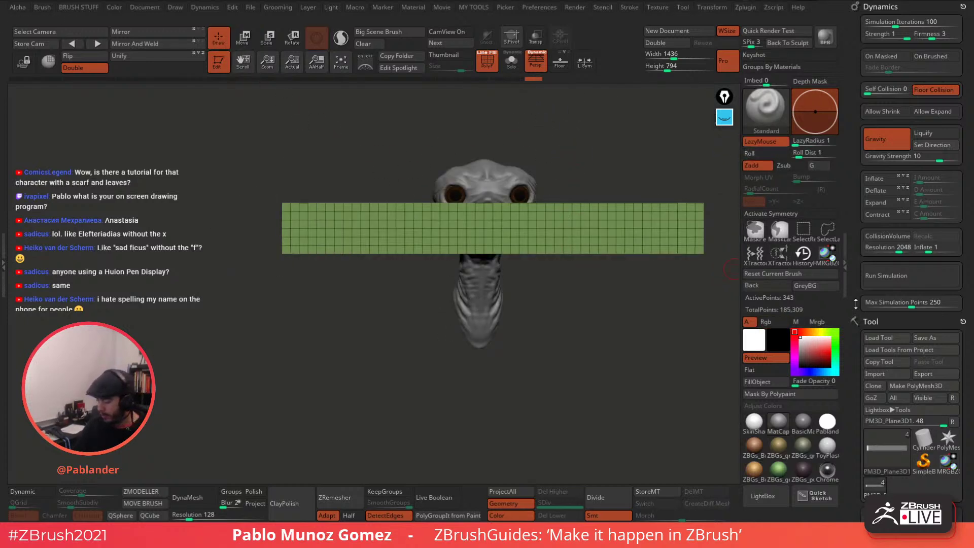
click(611, 495)
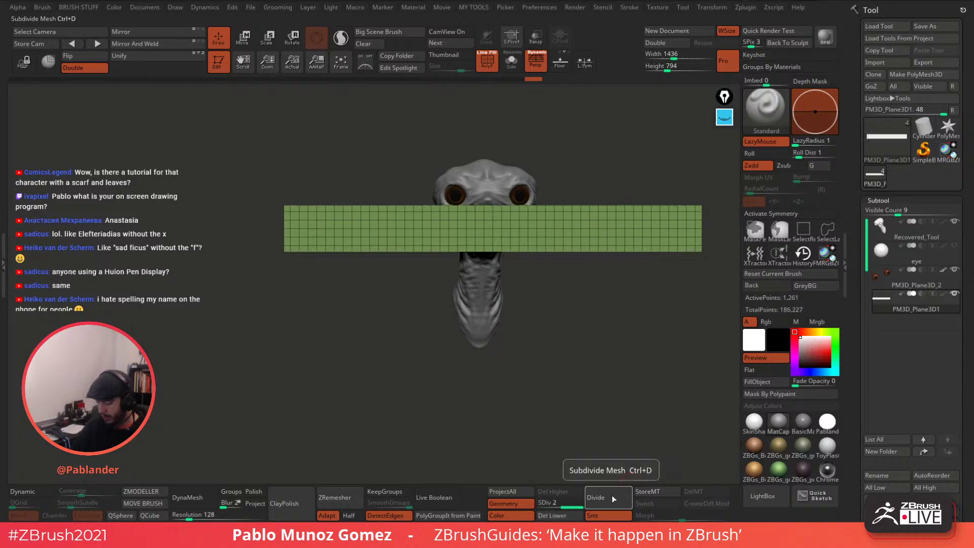
click(561, 515)
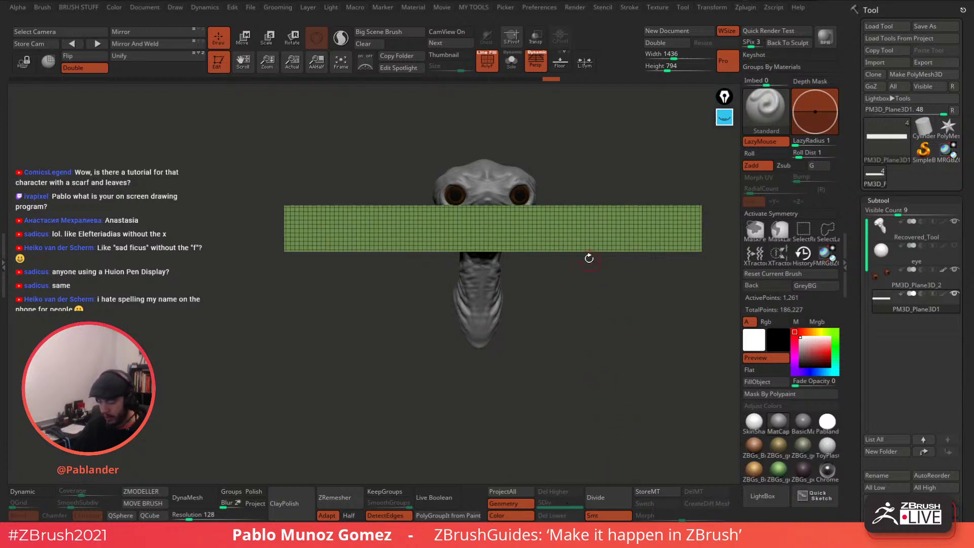
Mask a narrow band at the strip's left end and invert the mask so only that band is unmasked.
drag(589, 258, 548, 279)
ctrl+drag(199, 182, 229, 275)
ctrl+click(588, 305)
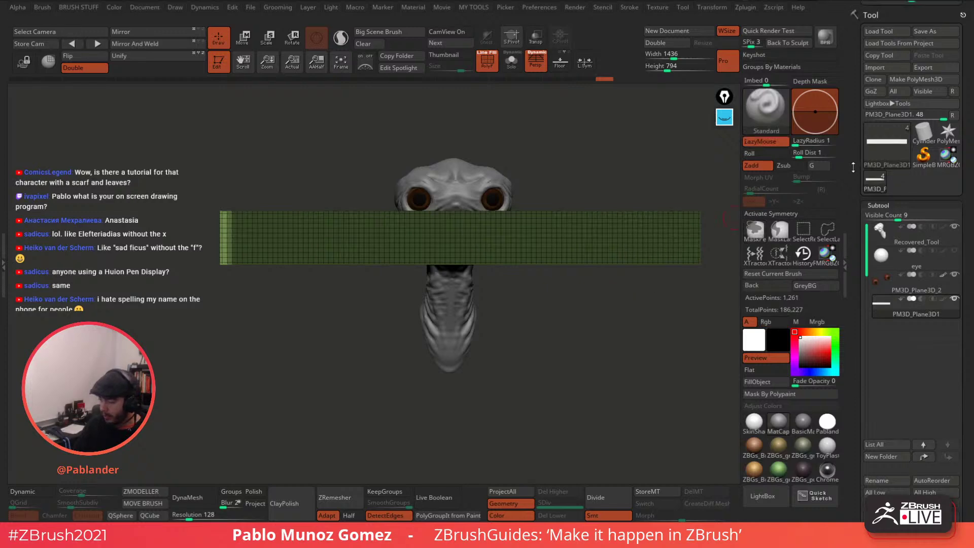
Bring back the cloth gizmo and centre it on the unmasked band at the strip's left end.
drag(853, 167, 846, 282)
key(w)
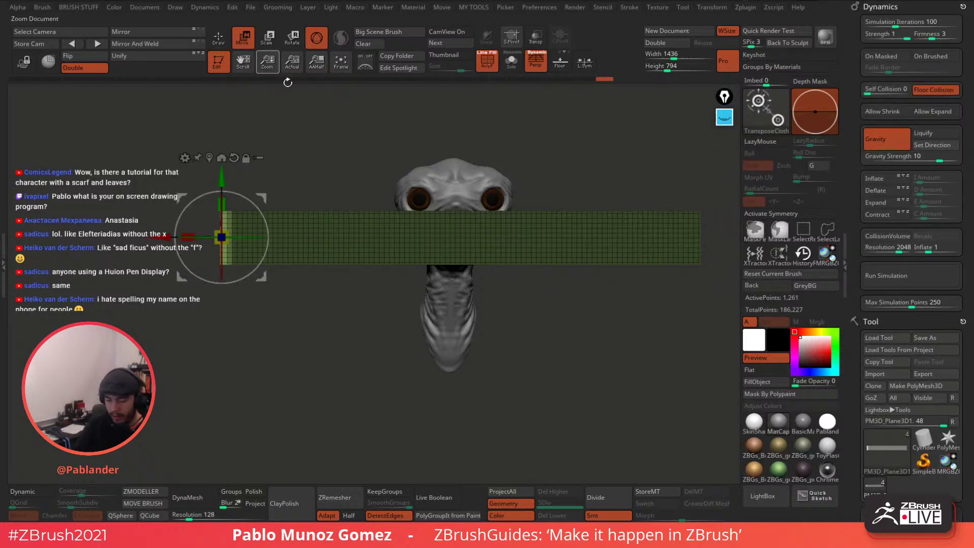
click(211, 157)
alt+drag(278, 150, 426, 218)
drag(431, 177, 439, 267)
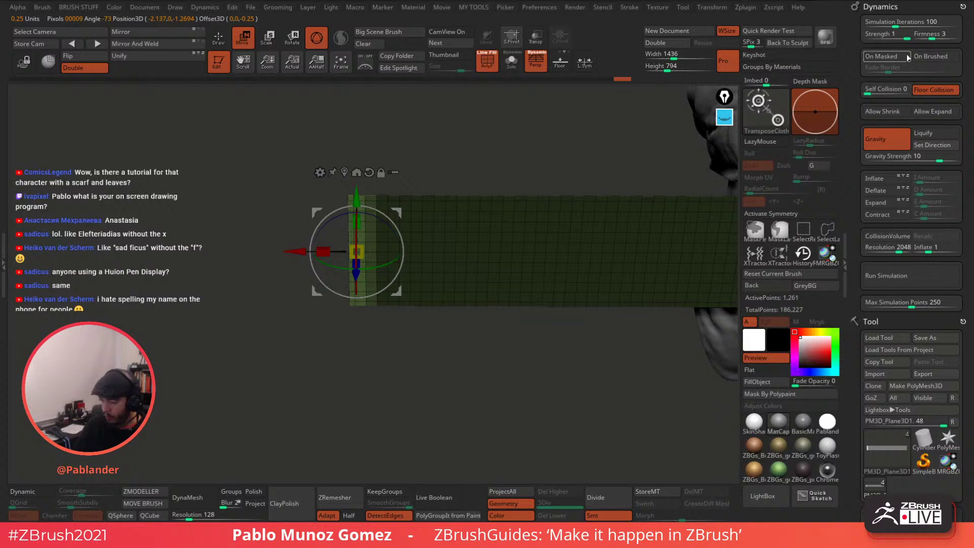
alt+drag(653, 147, 618, 162)
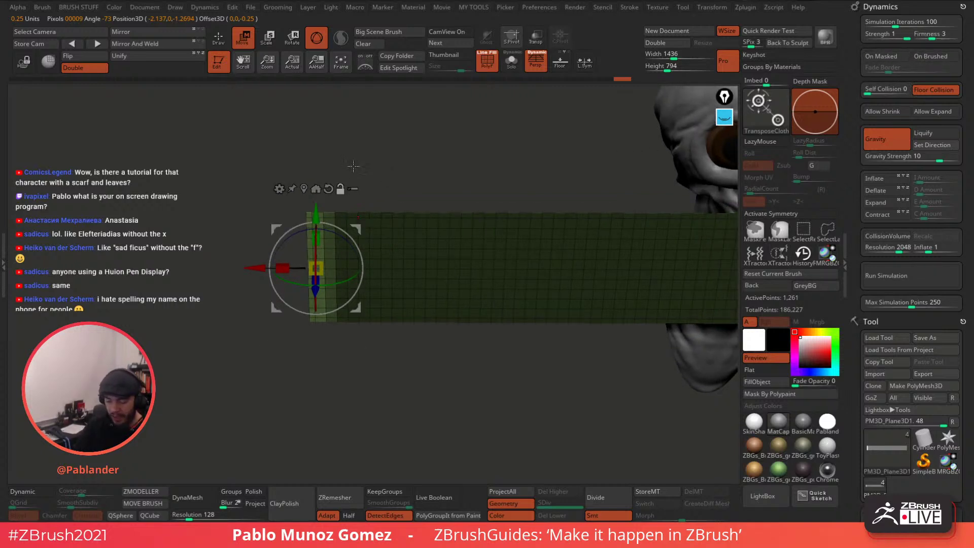
mouse_move(361, 226)
mouse_down()
mouse_move(373, 201)
mouse_move(336, 244)
mouse_move(378, 244)
mouse_move(385, 186)
mouse_move(348, 187)
mouse_move(328, 297)
mouse_move(437, 334)
mouse_move(365, 330)
mouse_move(310, 275)
mouse_move(415, 135)
mouse_move(477, 215)
mouse_move(449, 243)
mouse_move(458, 195)
mouse_move(446, 238)
mouse_move(413, 191)
mouse_move(467, 213)
mouse_move(415, 224)
mouse_move(413, 173)
mouse_move(429, 217)
mouse_move(358, 230)
mouse_up()
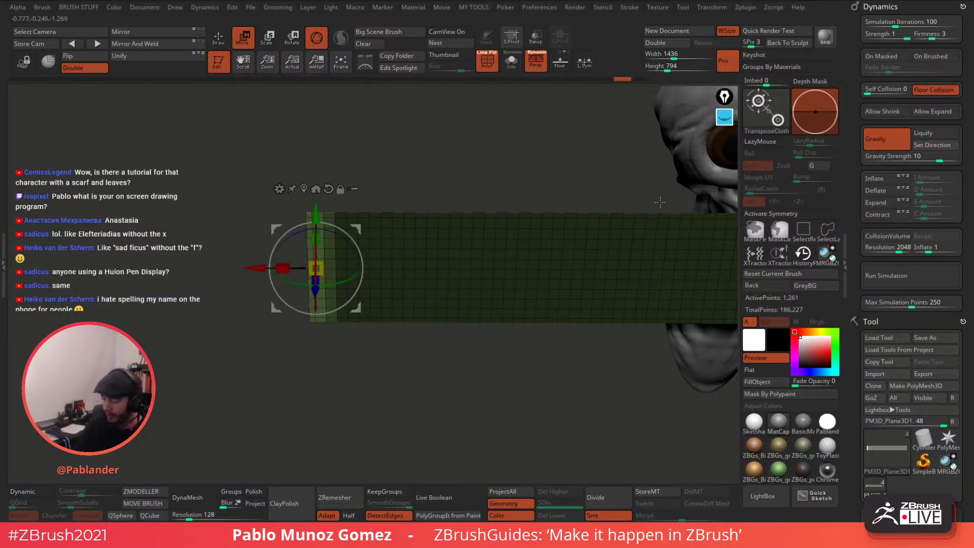
Turn On Masked back on, test moving the strip's left end as cloth, and undo that move.
ctrl+click(566, 158)
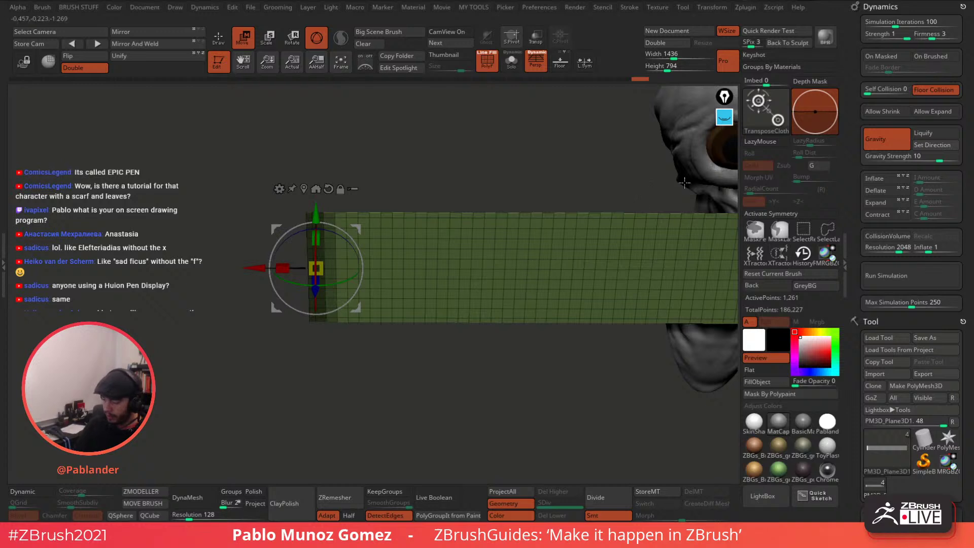
ctrl+click(573, 167)
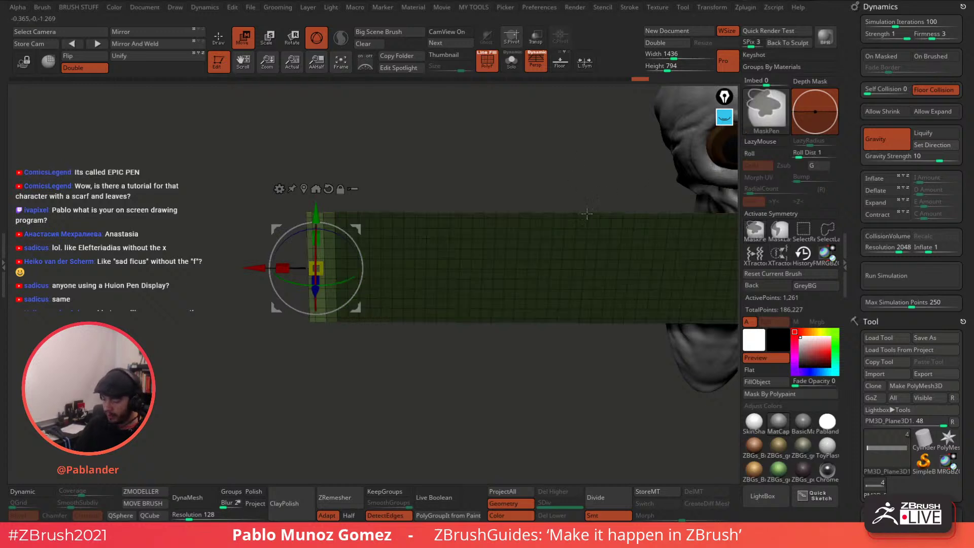
click(891, 56)
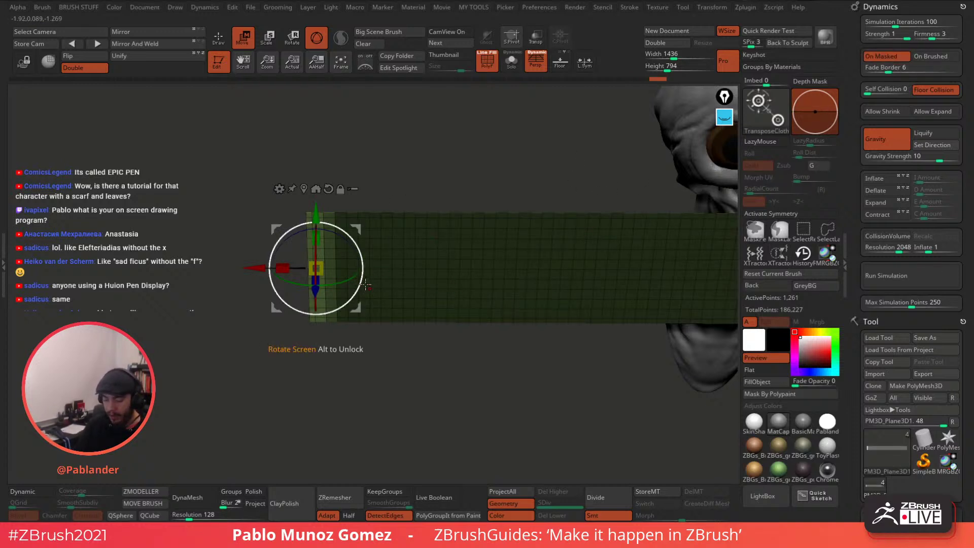
ctrl+right_drag(355, 256, 329, 292)
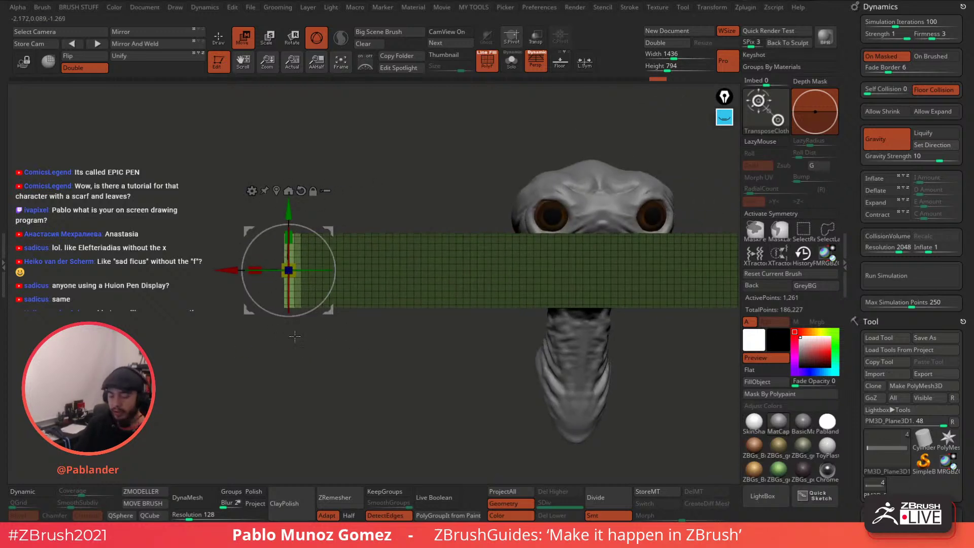
drag(334, 318, 327, 296)
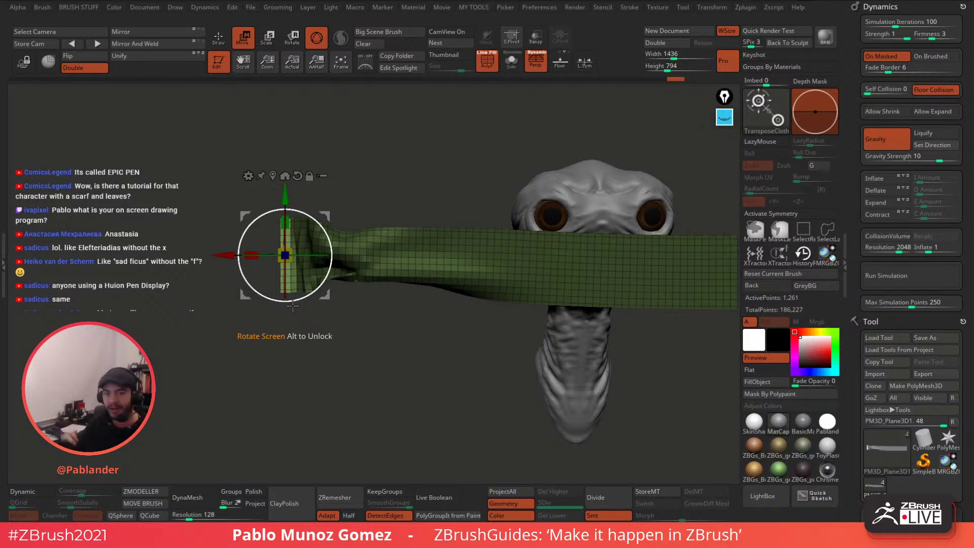
key(ctrl+z)
Set Self Collision to 1 and enable CollisionVolume for the cloth dynamics.
alt+drag(467, 348, 332, 267)
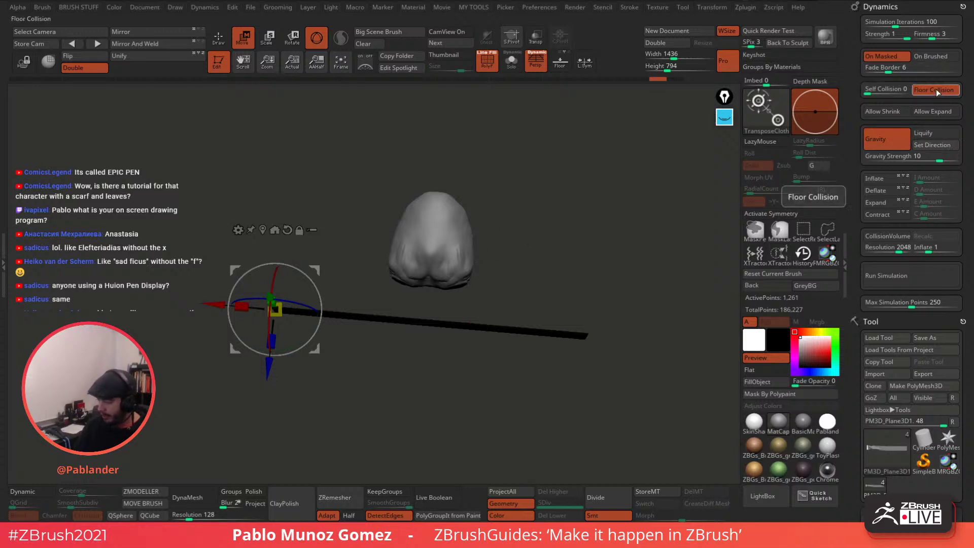
click(870, 92)
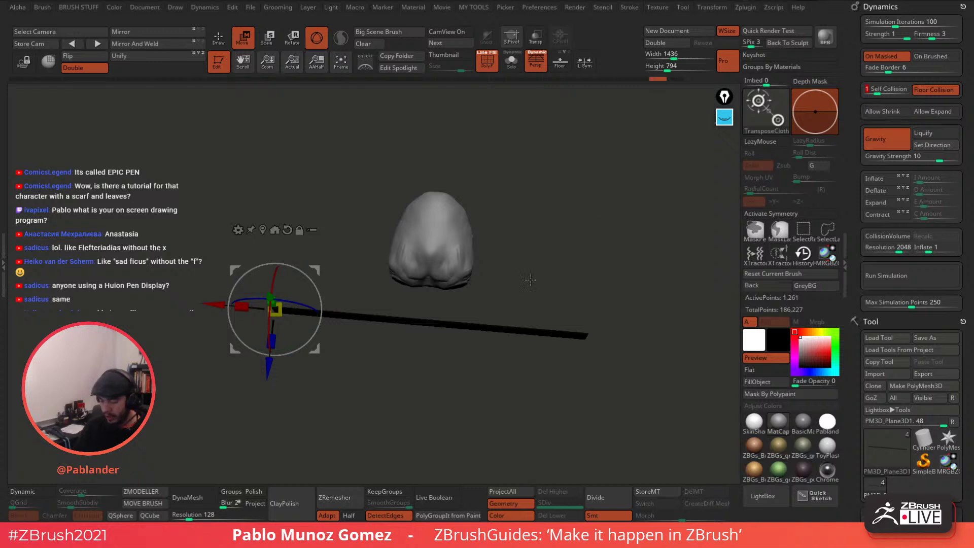
right_drag(472, 333, 477, 325)
right_drag(436, 363, 428, 348)
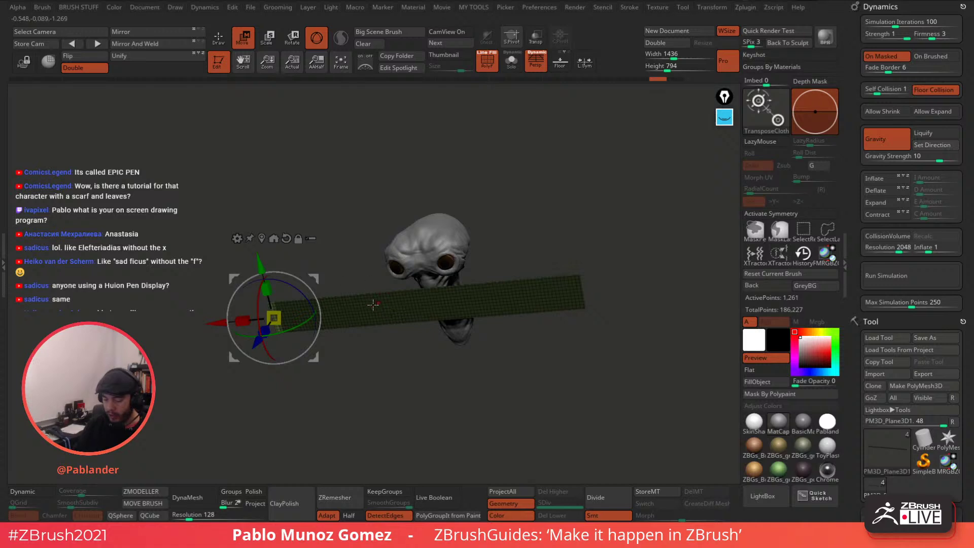
mouse_move(566, 230)
shift+right_down()
mouse_move(561, 220)
mouse_move(553, 237)
shift+right_up()
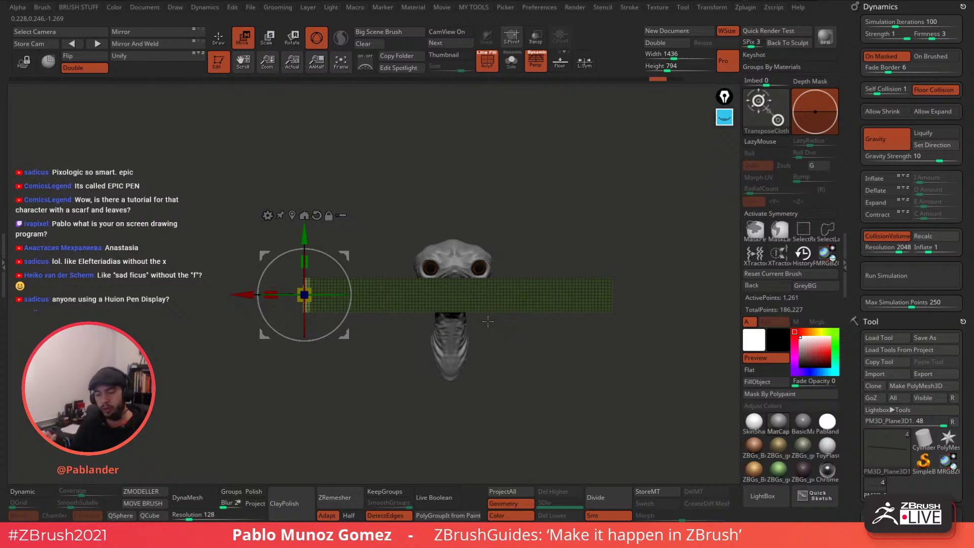
Pull the strip's left end around the creature with the cloth gizmo, bending the strip around the side of the neck.
drag(559, 212, 411, 250)
drag(313, 249, 531, 115)
drag(594, 216, 603, 135)
alt+drag(619, 177, 591, 263)
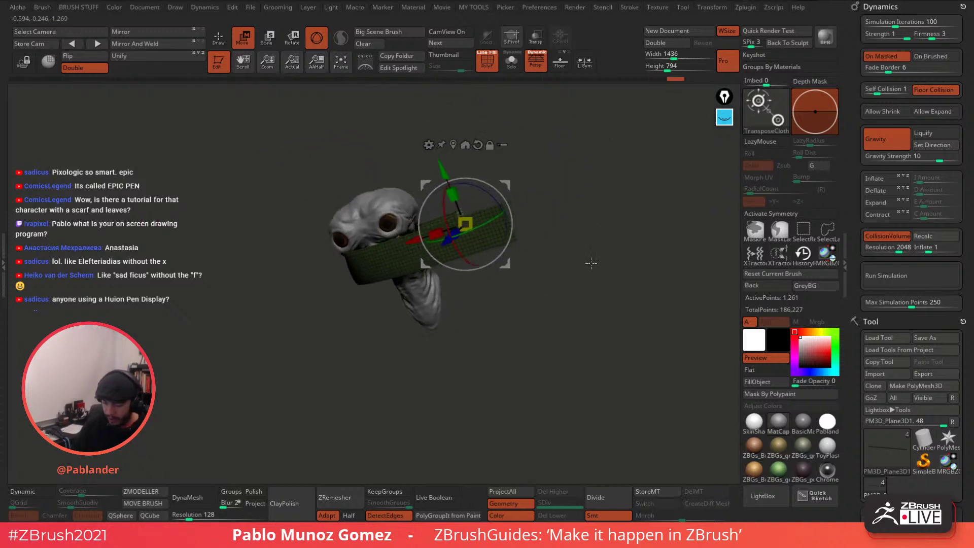
Carry the strip's gizmo-held end past the side of the neck towards the back, rotating it to follow the wrap.
drag(508, 183, 528, 194)
drag(583, 221, 520, 310)
drag(528, 194, 497, 269)
drag(525, 299, 608, 195)
drag(570, 240, 544, 263)
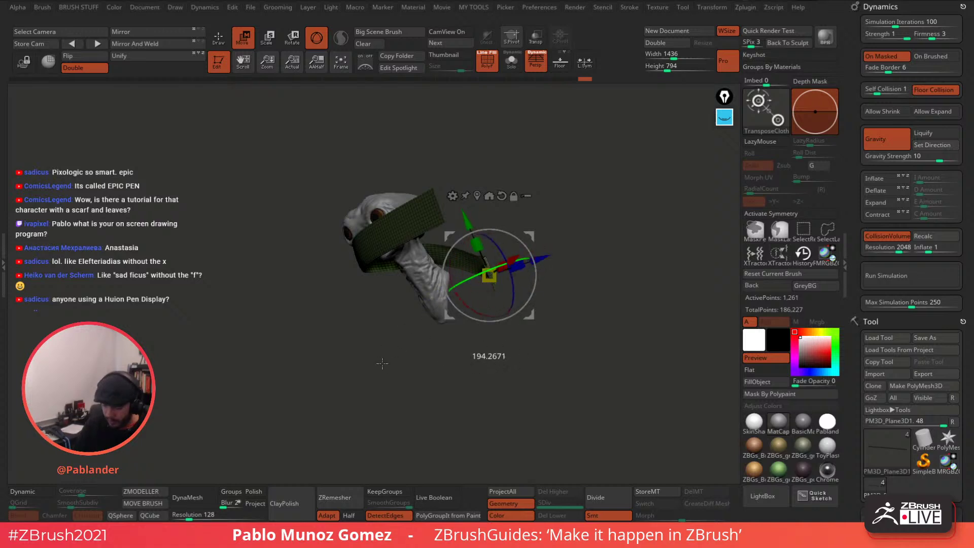
Draw the strip's gizmo-held end behind the neck and back out to the front, looping the strip around it.
drag(528, 236, 496, 251)
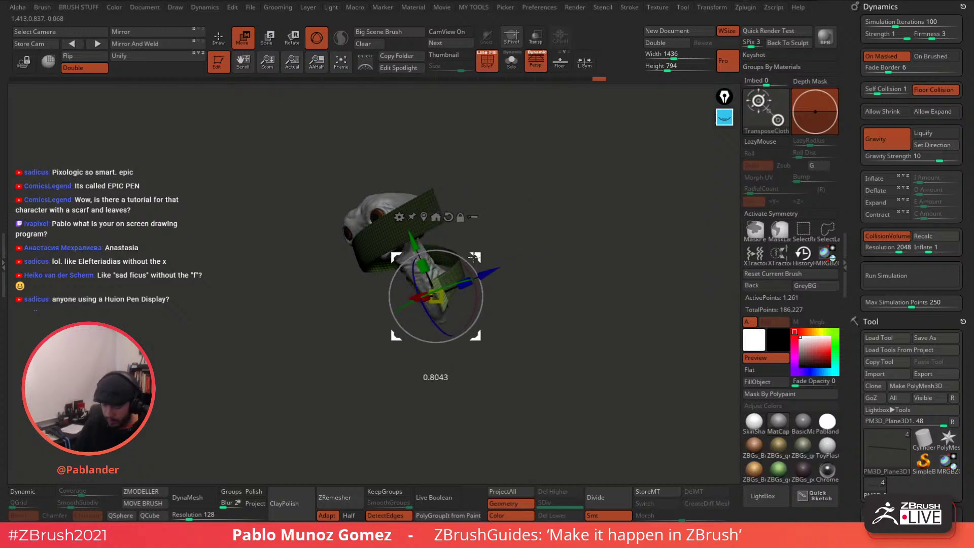
drag(437, 276, 417, 299)
drag(532, 264, 463, 276)
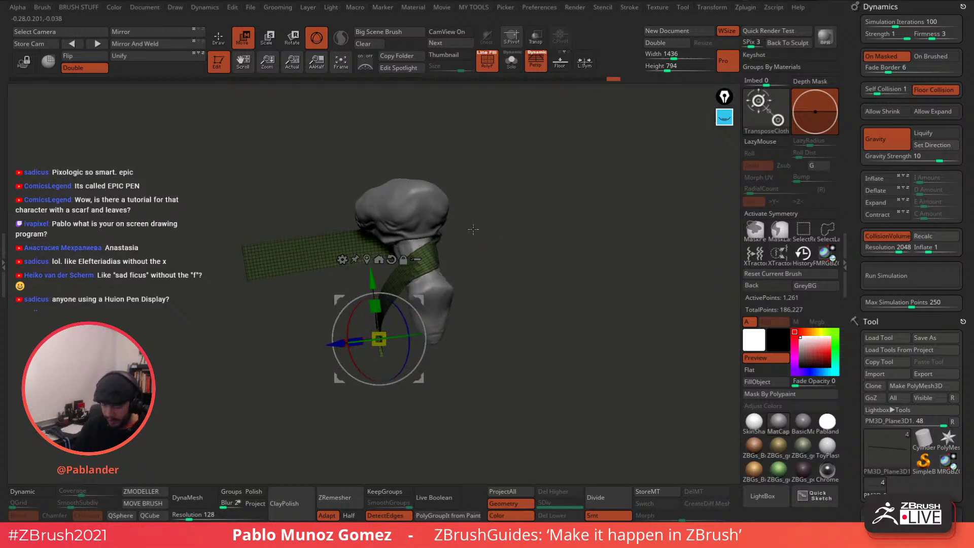
drag(473, 229, 359, 258)
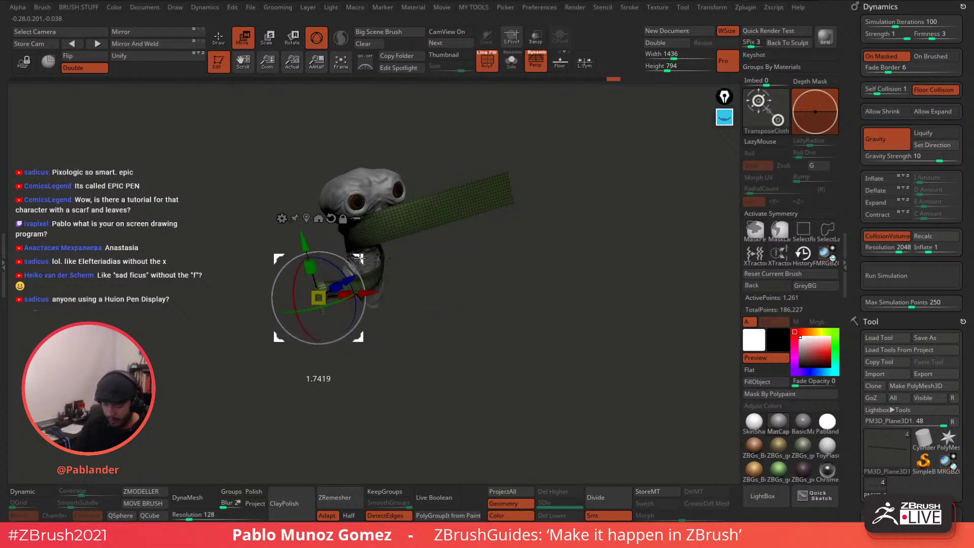
drag(480, 265, 401, 256)
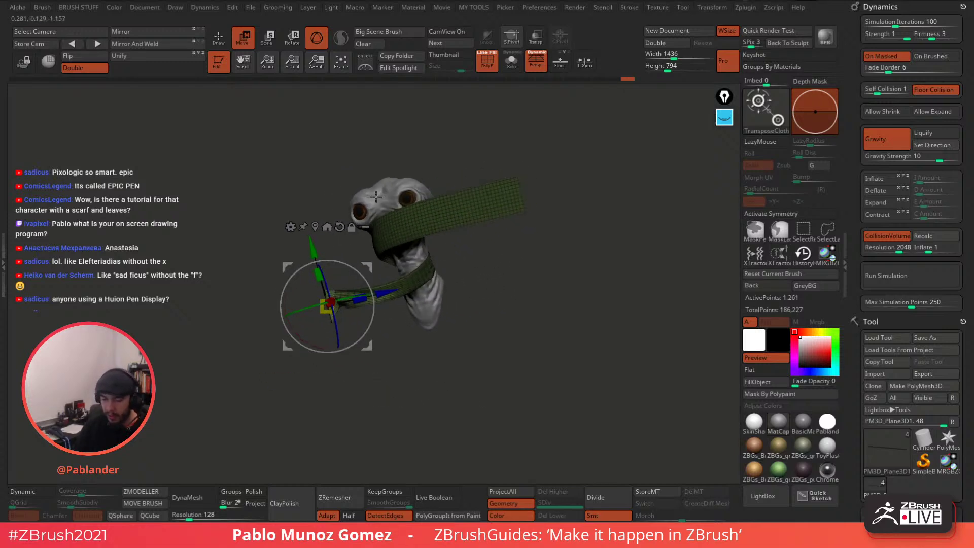
Undo the looped wrap back to the flat strip in front of the creature, and set the cloth Firmness to 6.
key(q)
drag(396, 149, 459, 330)
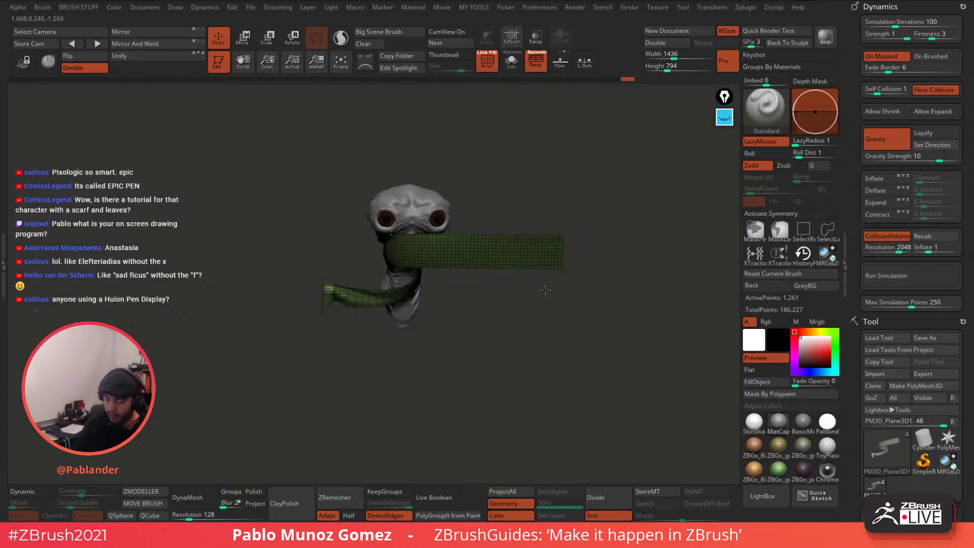
drag(545, 289, 467, 239)
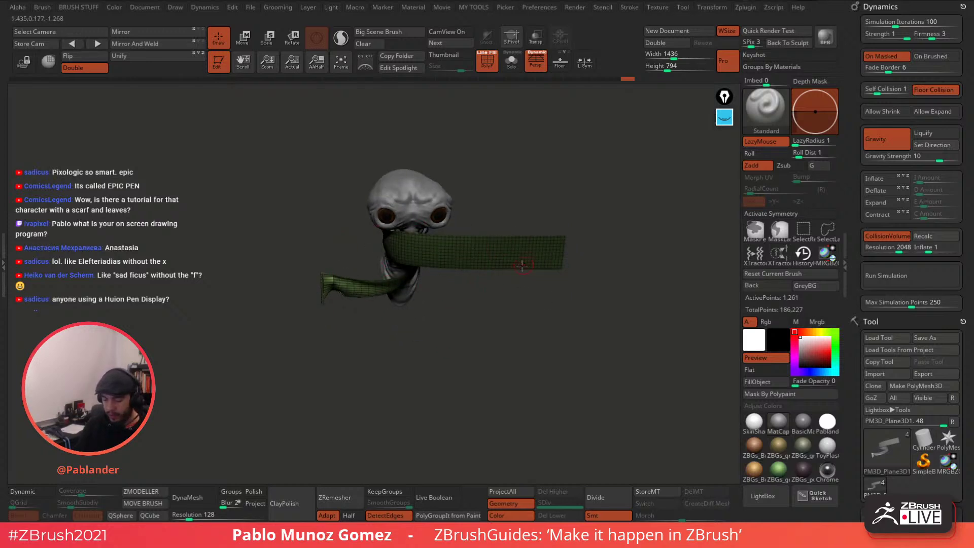
drag(445, 259, 534, 255)
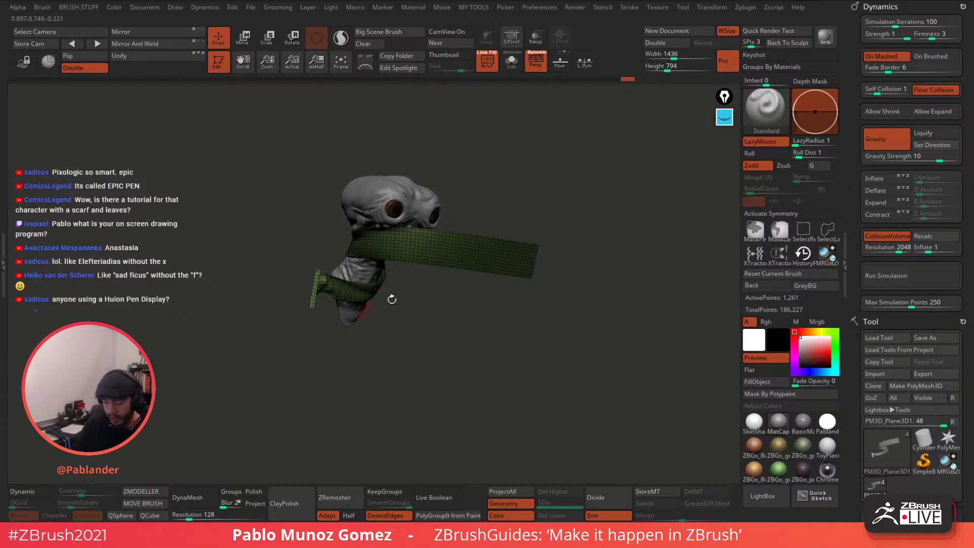
drag(457, 328, 466, 332)
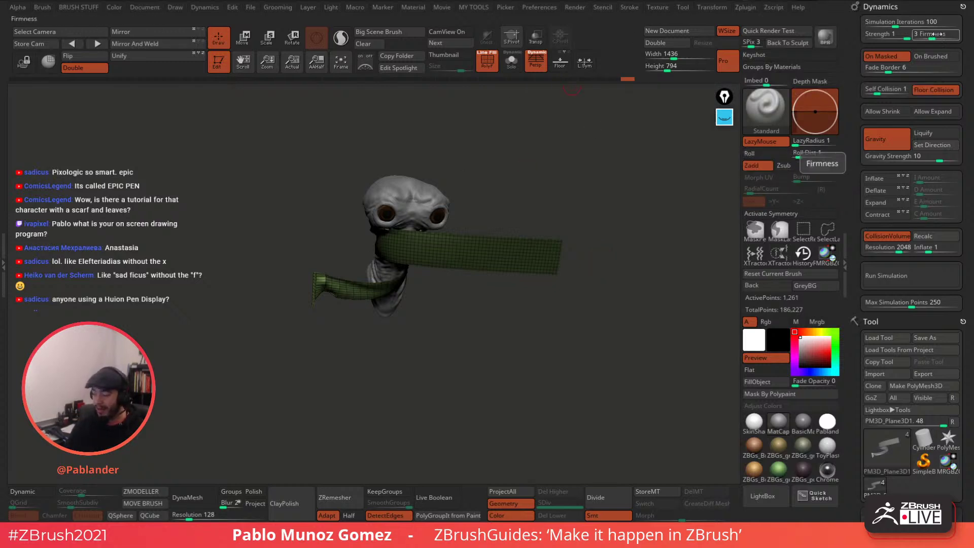
key(ctrl+z)
key(ctrl+z)
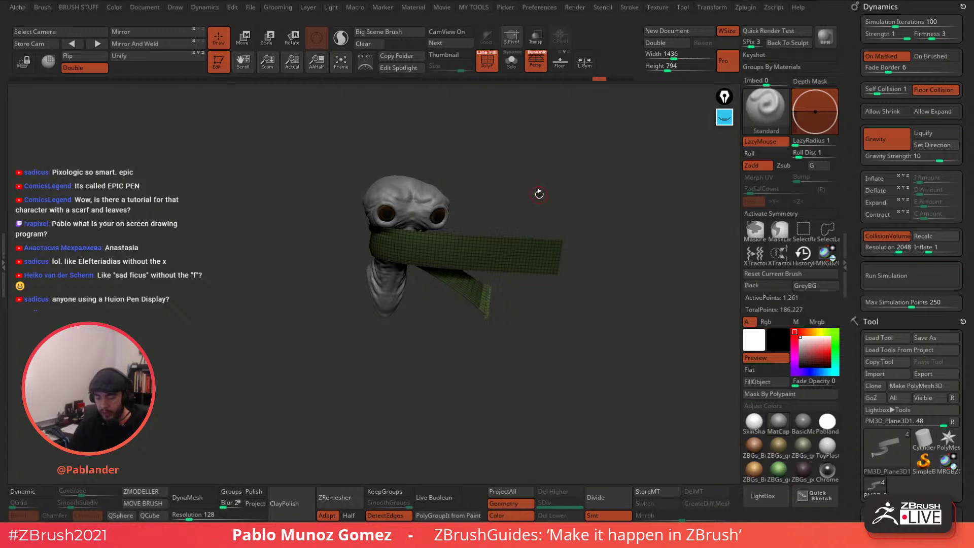
key(ctrl+z)
key(ctrl+z)
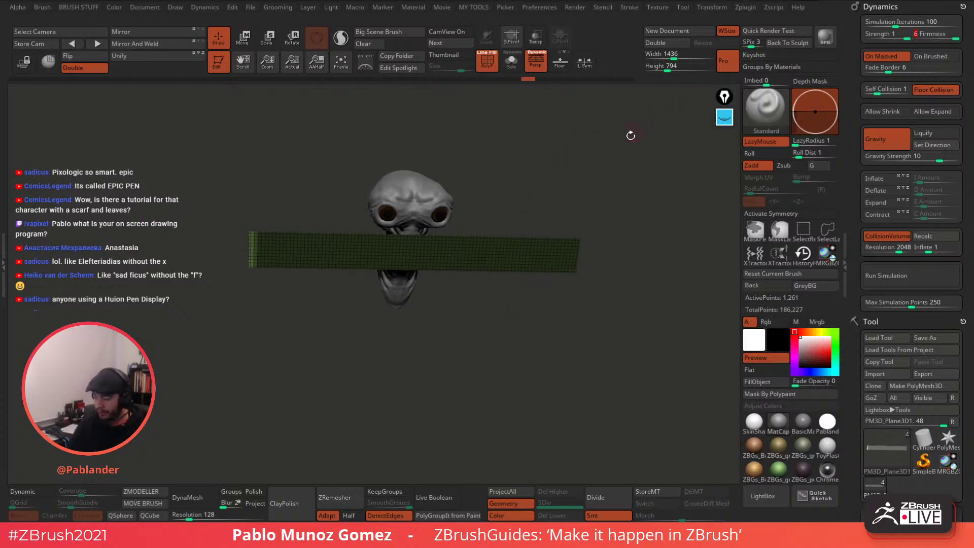
key(ctrl+z)
Try pulling the strip's unmasked left end behind the creature's head with the TransposeCloth gizmo.
click(242, 39)
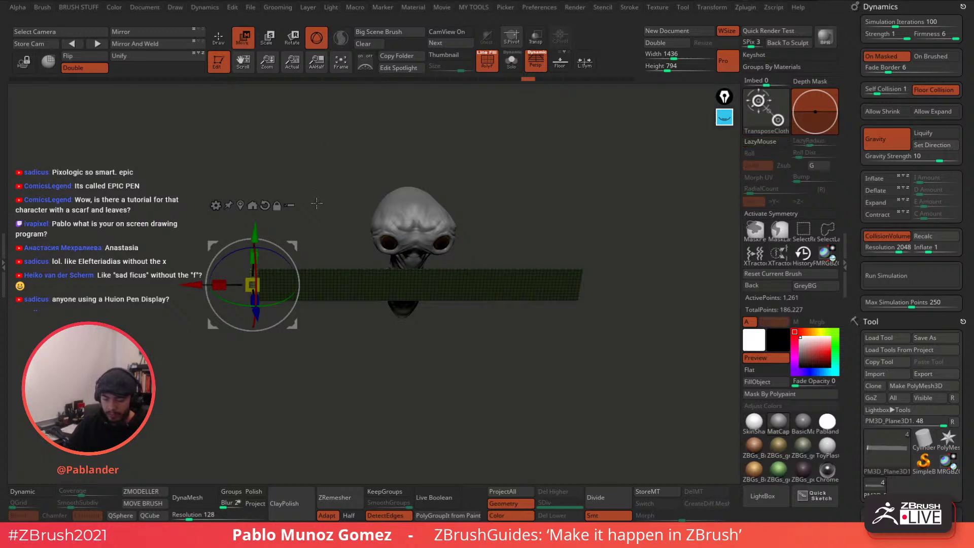
drag(294, 244, 334, 216)
drag(529, 208, 455, 208)
key(ctrl+z)
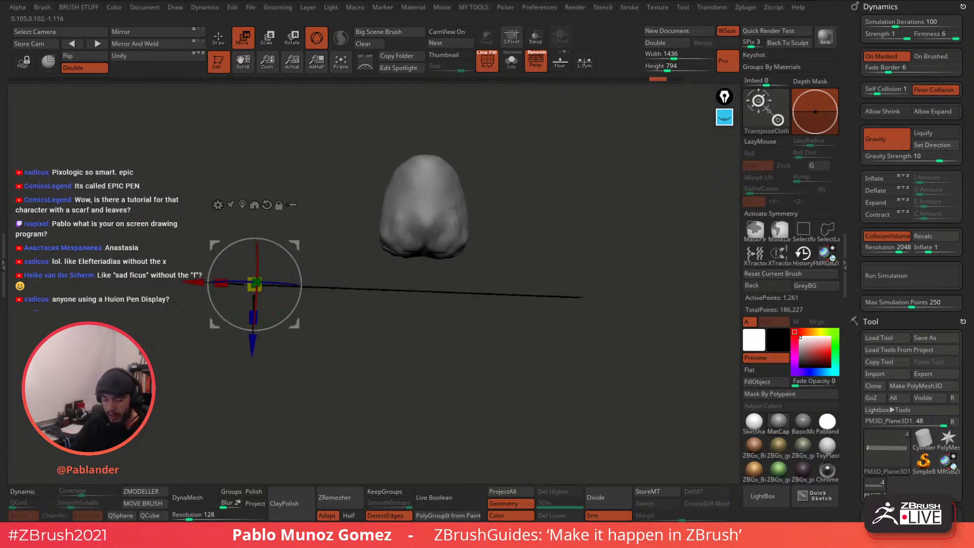
drag(292, 239, 550, 279)
drag(588, 203, 519, 282)
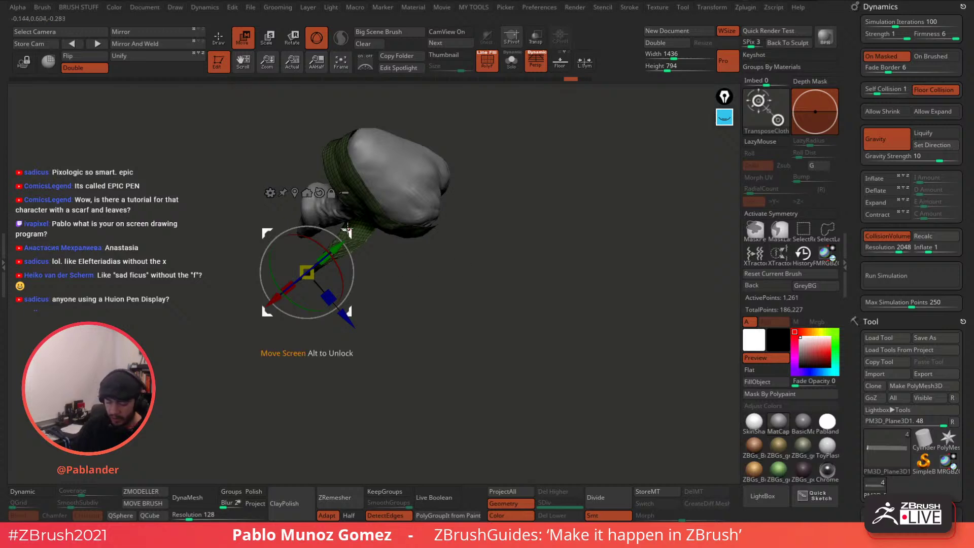
Carry the strip's gizmo-held end around to the front of the neck, bringing it across beneath the chin.
drag(348, 229, 581, 206)
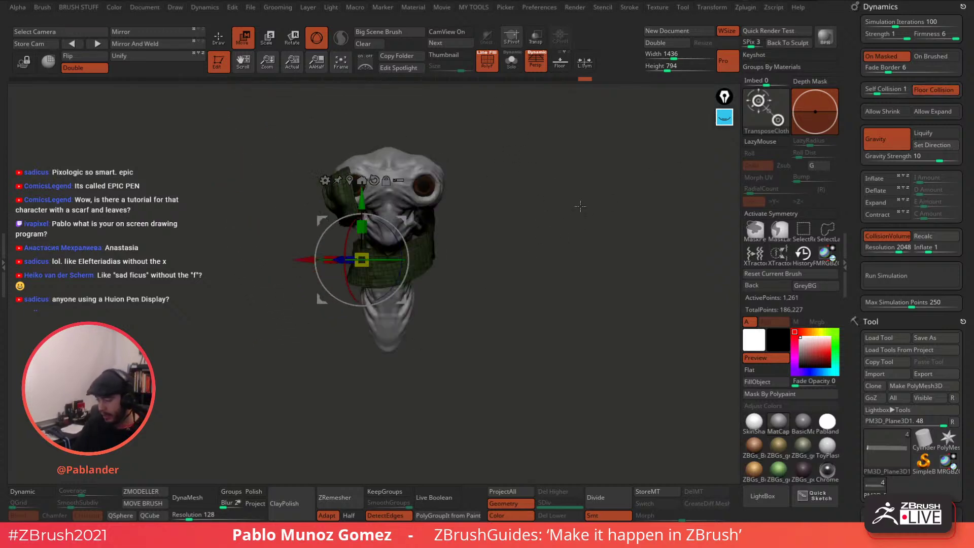
alt+drag(516, 212, 581, 235)
drag(518, 253, 497, 283)
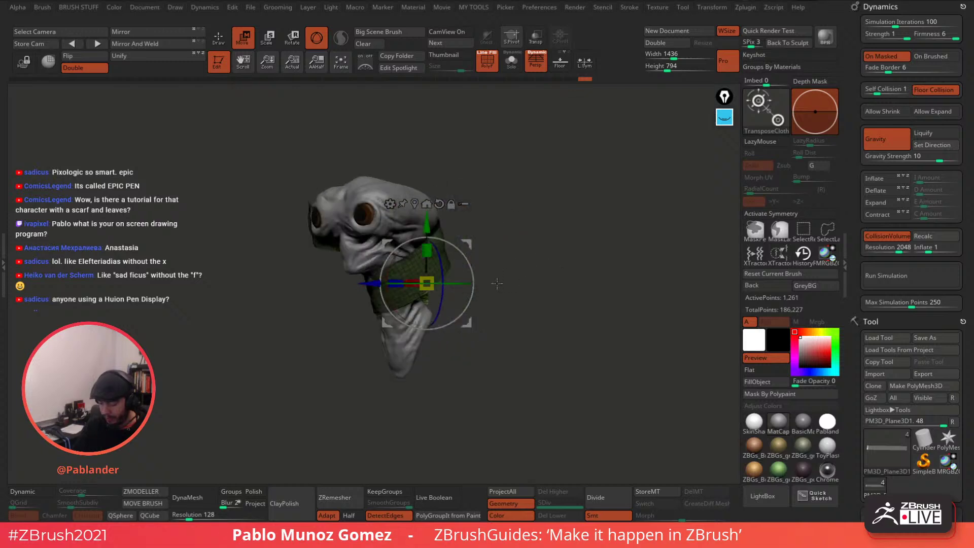
drag(473, 241, 560, 228)
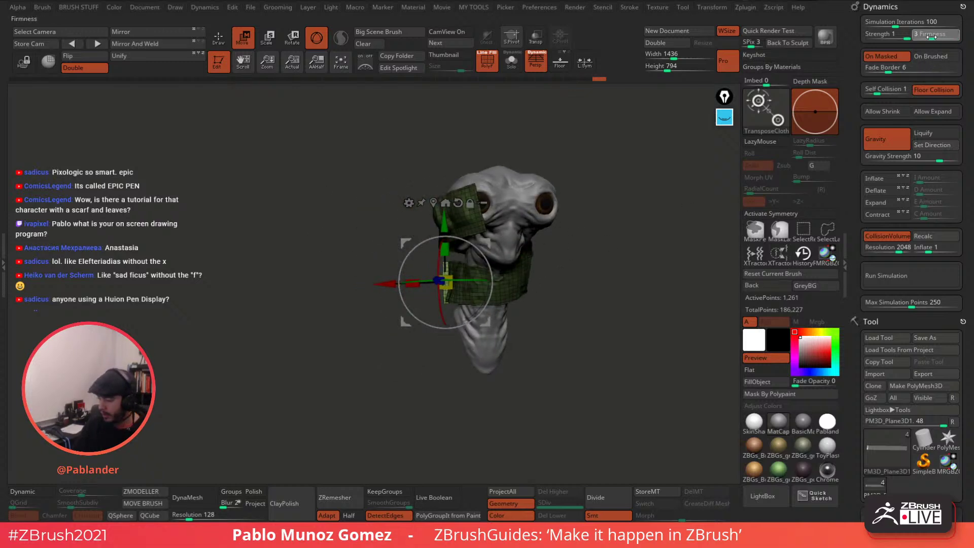
Set the cloth Firmness to 2 and draw the strip's held end behind the neck and out past its side.
drag(491, 328, 578, 364)
drag(624, 319, 507, 304)
drag(571, 279, 404, 330)
drag(609, 243, 663, 236)
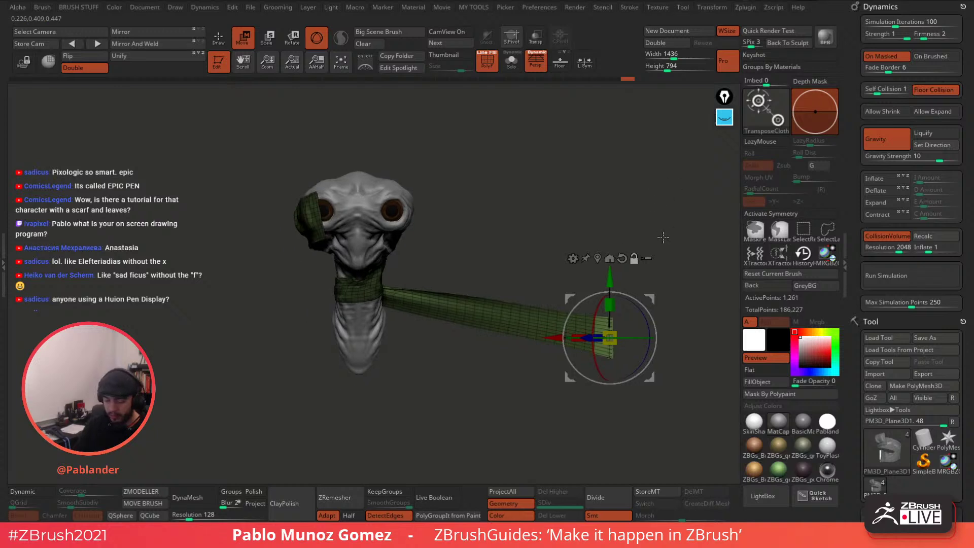
Wrap the strip's held end around the neck once more, moving and turning it to follow the loop.
drag(656, 275, 681, 339)
alt+drag(655, 307, 649, 263)
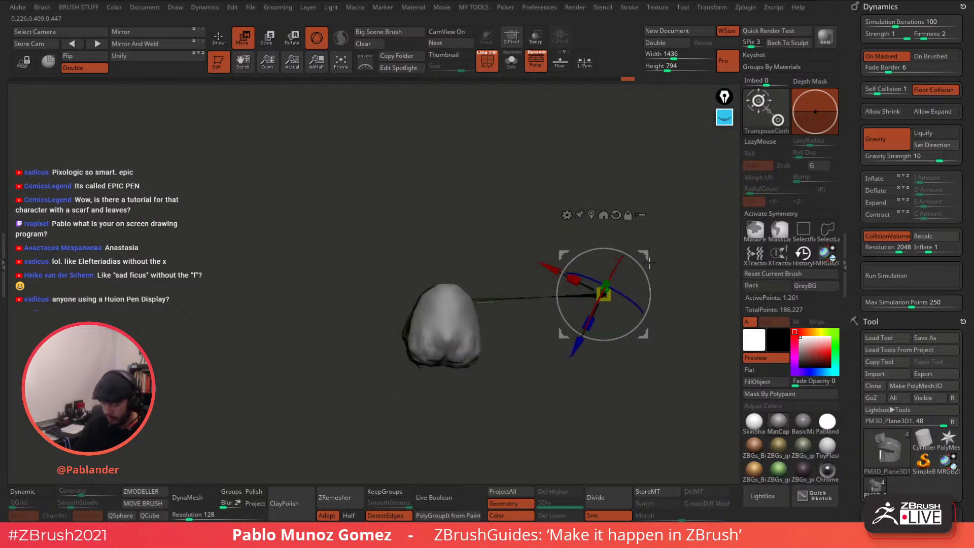
drag(625, 314, 534, 249)
alt+drag(534, 249, 603, 229)
drag(566, 164, 518, 194)
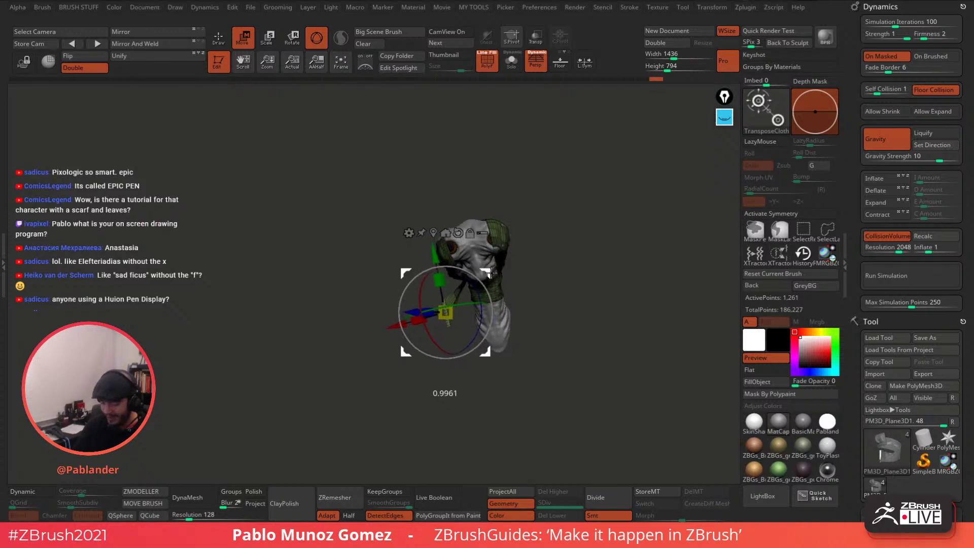
drag(563, 250, 585, 283)
drag(486, 348, 587, 358)
mouse_move(611, 361)
mouse_down()
mouse_move(587, 331)
mouse_move(606, 355)
mouse_up()
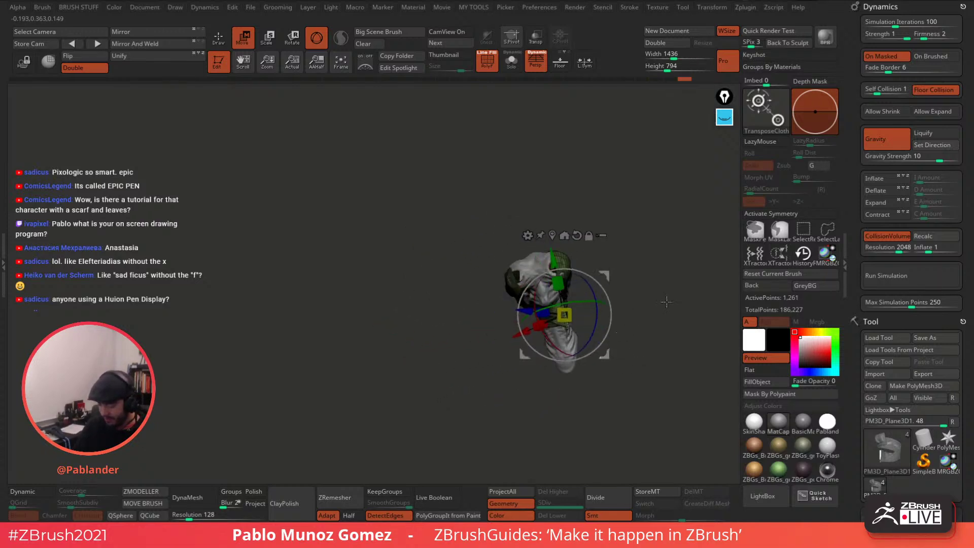
mouse_move(665, 299)
shift+mouse_down()
mouse_move(665, 330)
mouse_move(589, 270)
mouse_move(574, 153)
mouse_move(580, 212)
mouse_move(632, 218)
mouse_move(635, 200)
mouse_move(613, 226)
shift+mouse_up()
Undo the whole second wrapping attempt, stepping back to the flat strip in front of the creature.
key(ctrl+z)
key(ctrl+z)
key(ctrl+z)
key(ctrl+z)
key(ctrl+z)
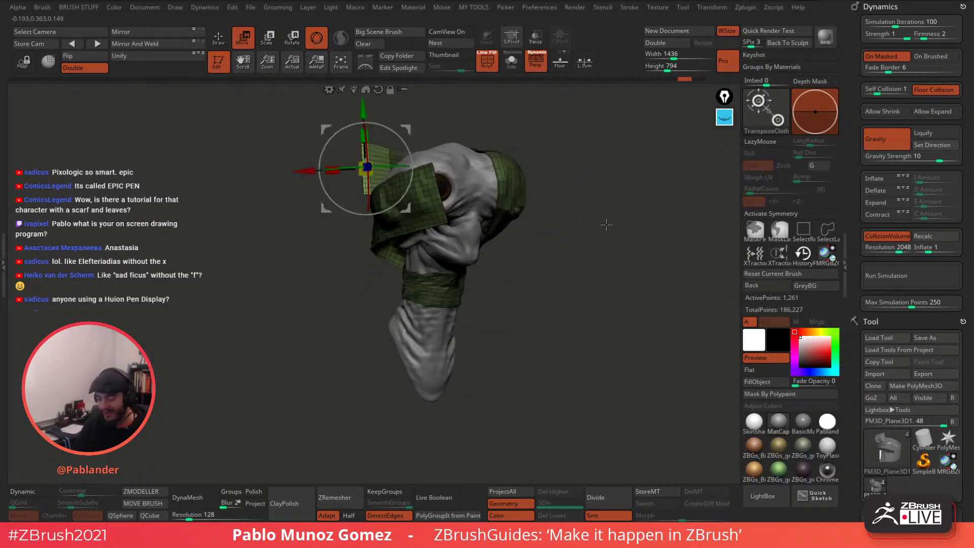
key(ctrl+z)
key(ctrl+z)
key(ctrl+z)
key(ctrl+z)
key(ctrl+z)
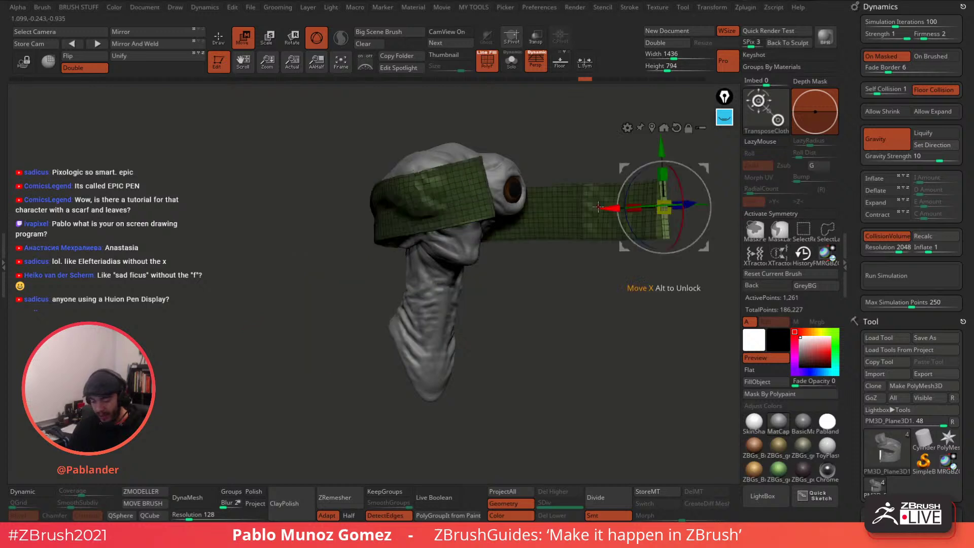
Set the cloth Simulation Iterations to 484.
alt+drag(649, 181, 542, 254)
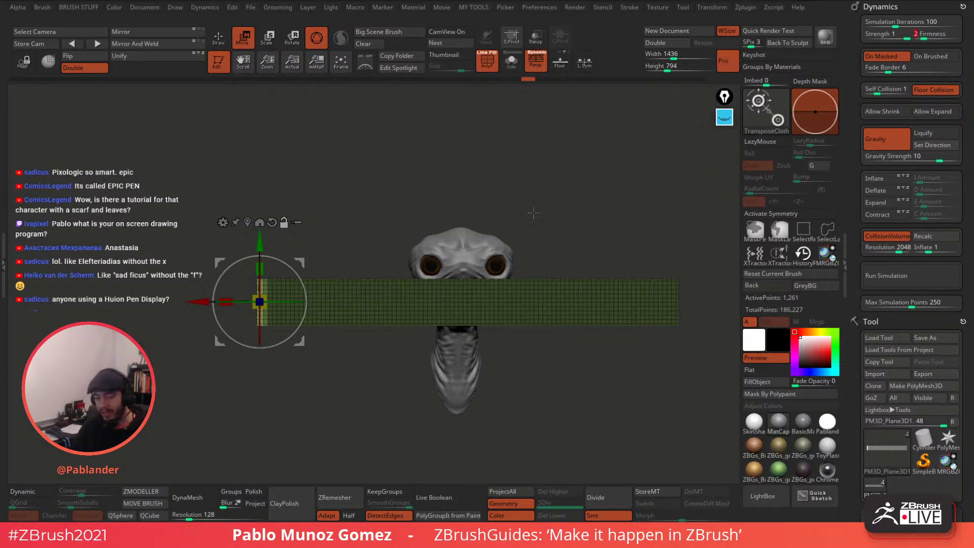
alt+drag(618, 151, 608, 161)
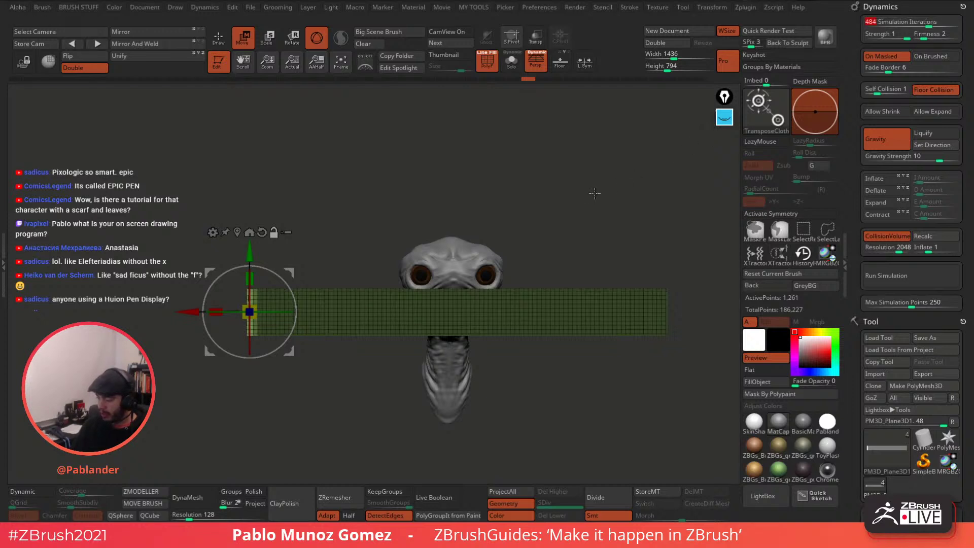
alt+drag(595, 193, 523, 257)
Try bending the strip's left end back alongside the creature's head with the cloth gizmo.
drag(288, 268, 338, 146)
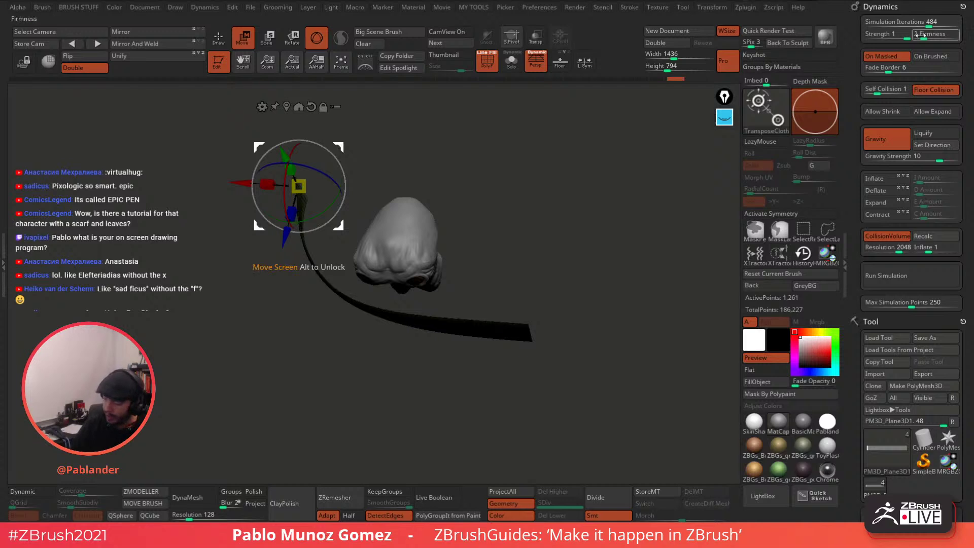
drag(596, 186, 598, 218)
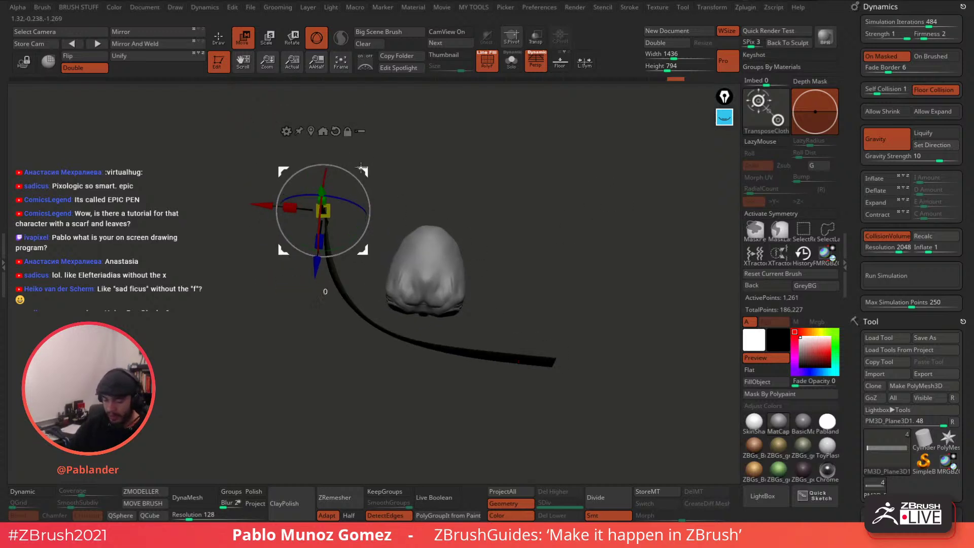
drag(360, 167, 203, 155)
drag(354, 195, 598, 226)
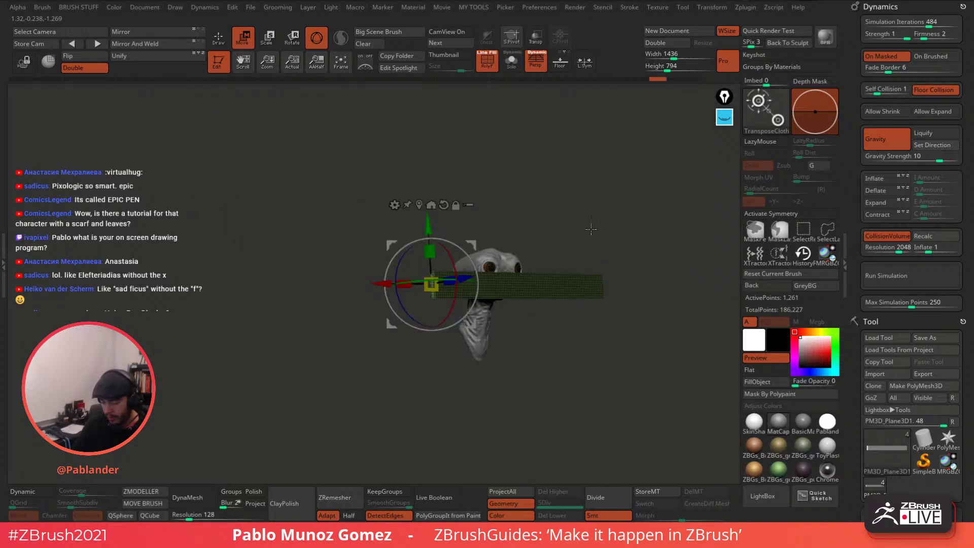
Clear the strip's mask and switch to the plain Transpose brush for moving the whole strip.
key(q)
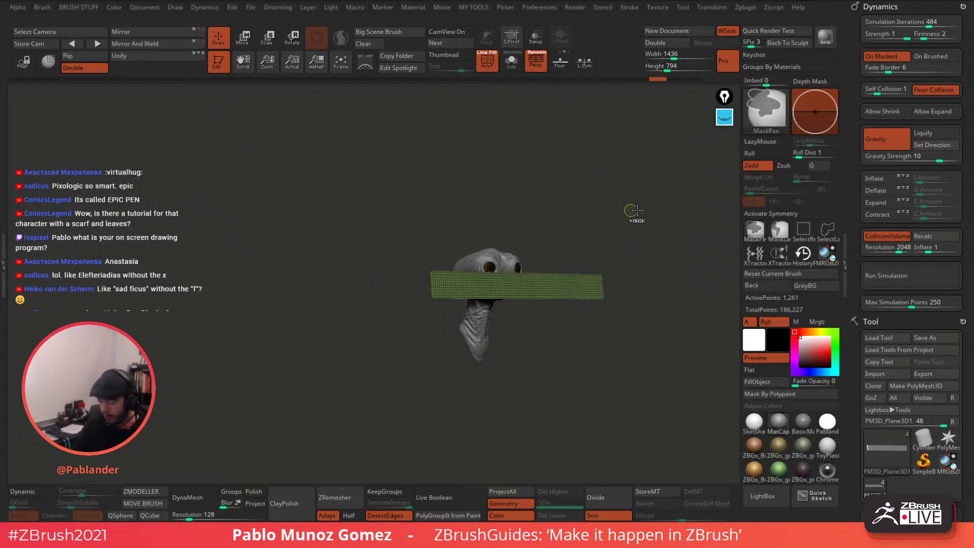
click(775, 123)
key(b)
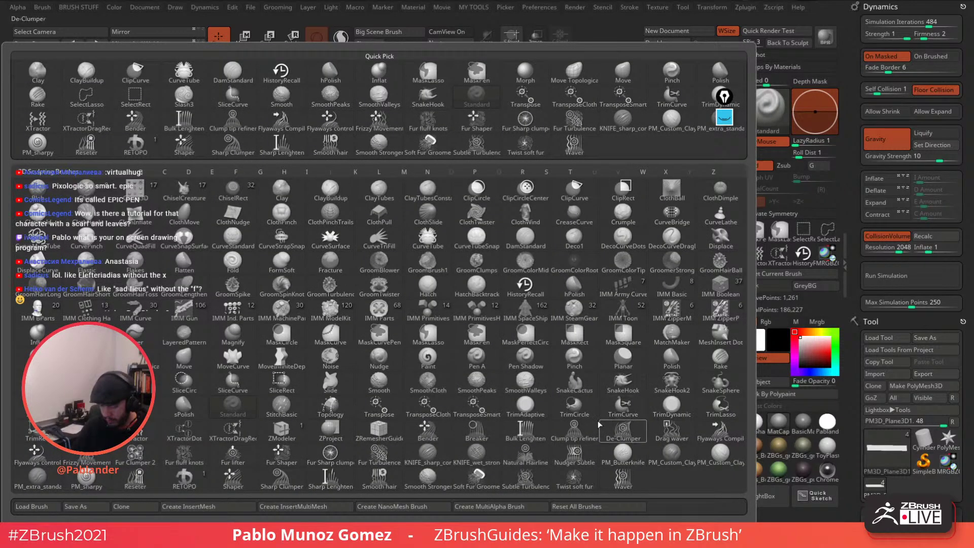
click(395, 402)
Rotate and move the whole strip to neck height, offset so most of its length extends past one side of the creature.
drag(425, 210, 522, 255)
drag(469, 324, 440, 325)
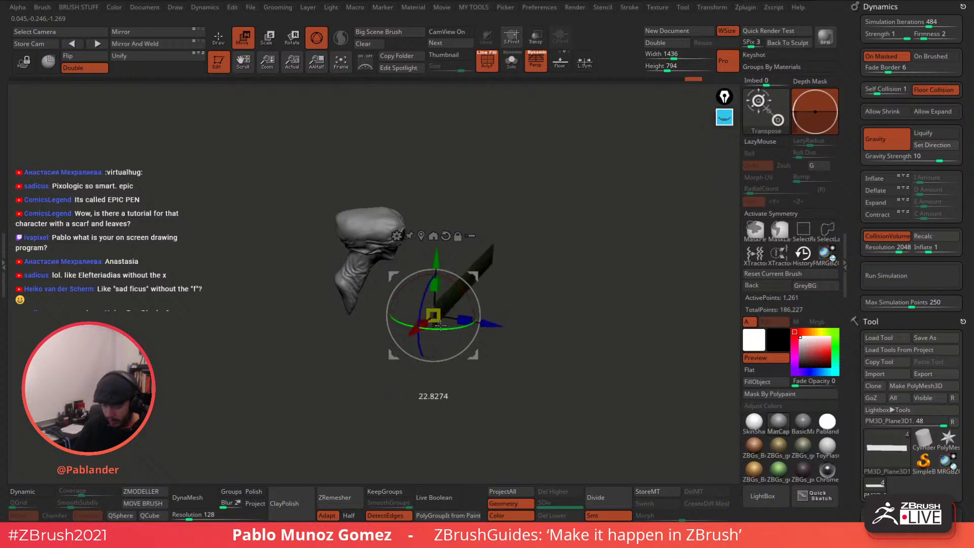
drag(542, 293, 427, 312)
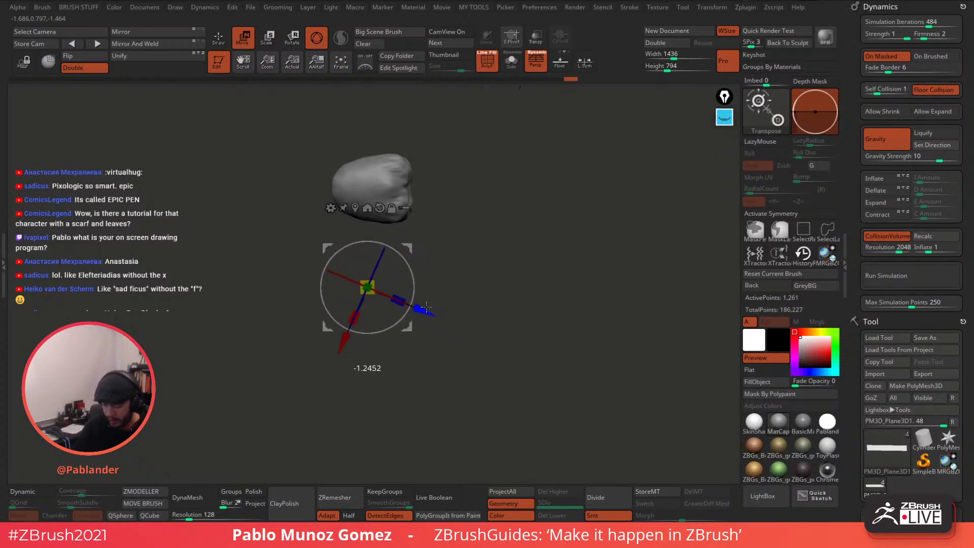
drag(469, 274, 447, 328)
drag(595, 284, 564, 330)
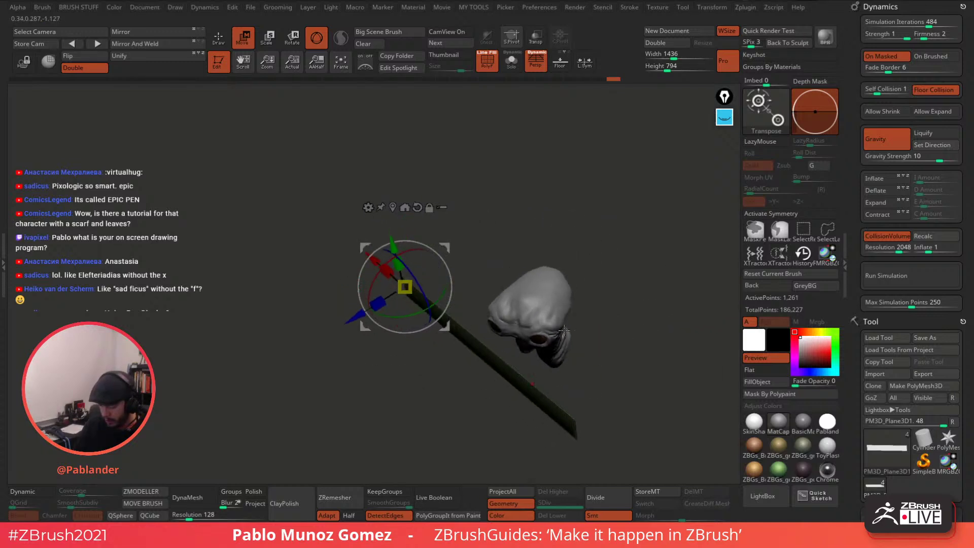
drag(448, 248, 473, 235)
drag(595, 250, 621, 219)
drag(471, 316, 468, 320)
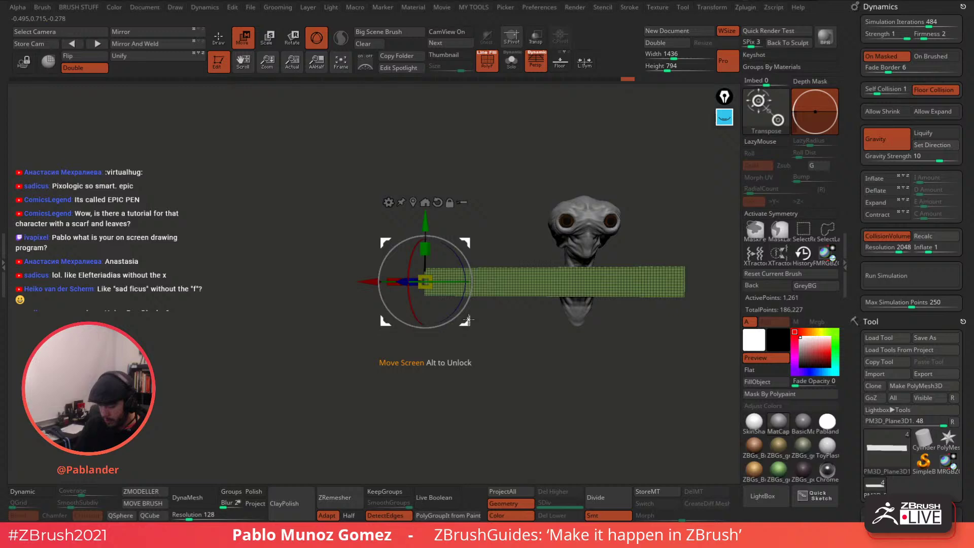
Mask the entire strip except for a narrow band at its left end, and switch to the TransposeCloth brush.
click(219, 38)
mouse_move(400, 143)
mouse_down()
mouse_move(498, 246)
mouse_move(482, 238)
mouse_up()
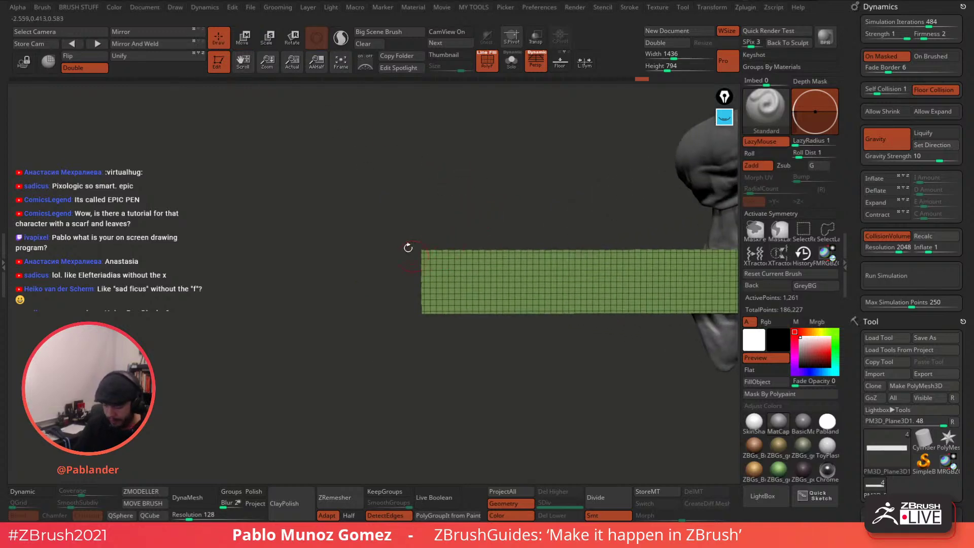
ctrl+drag(398, 220, 438, 335)
key(ctrl+i)
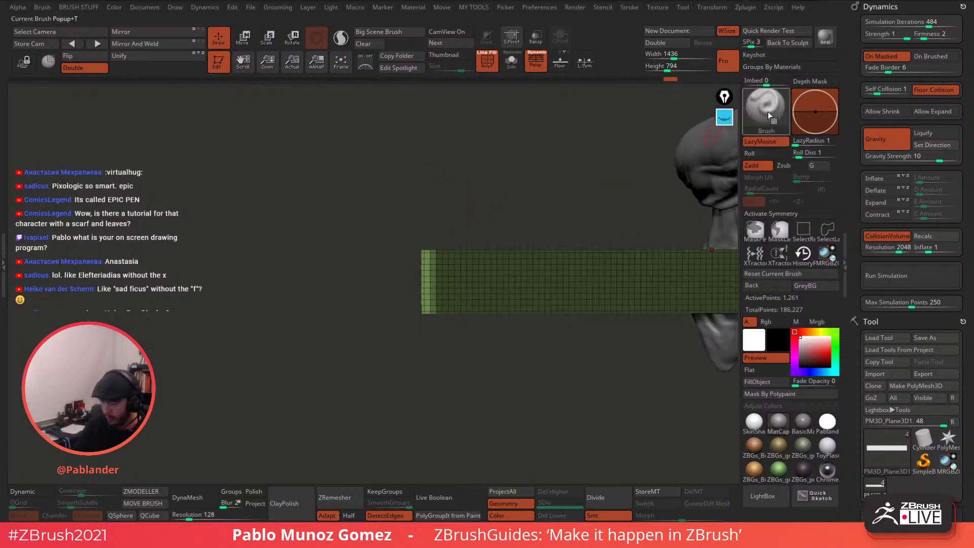
click(767, 112)
click(440, 410)
Turn off perspective and pull the strip's unmasked end around the side of the neck with the cloth gizmo.
mouse_move(515, 337)
alt+mouse_down()
mouse_move(512, 277)
mouse_move(541, 332)
mouse_move(541, 291)
mouse_move(571, 330)
mouse_move(587, 271)
alt+mouse_up()
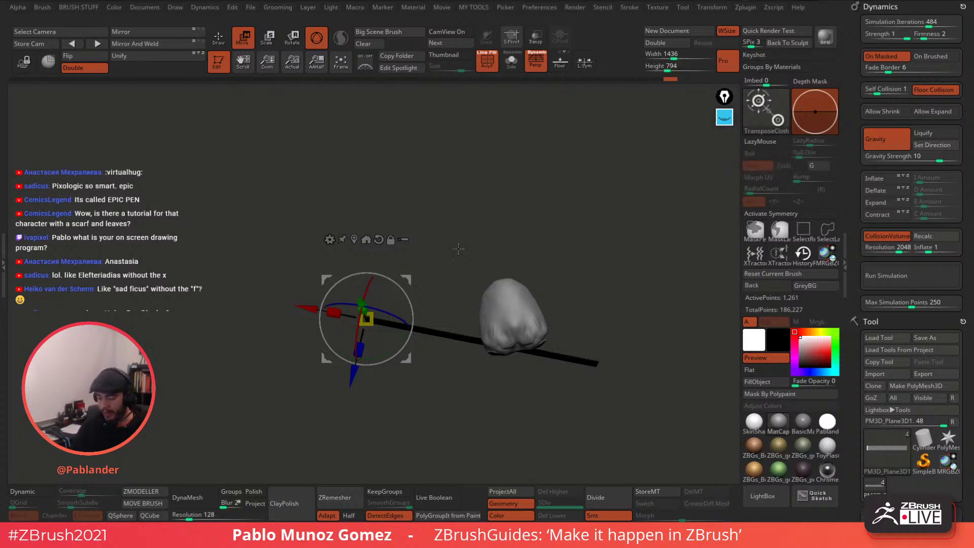
drag(405, 278, 610, 266)
click(539, 64)
drag(511, 357, 599, 287)
drag(578, 238, 552, 225)
Wrap the strip's free end around the neck with the cloth gizmo until it overlaps the first wrap, and return to draw mode.
drag(473, 274, 466, 282)
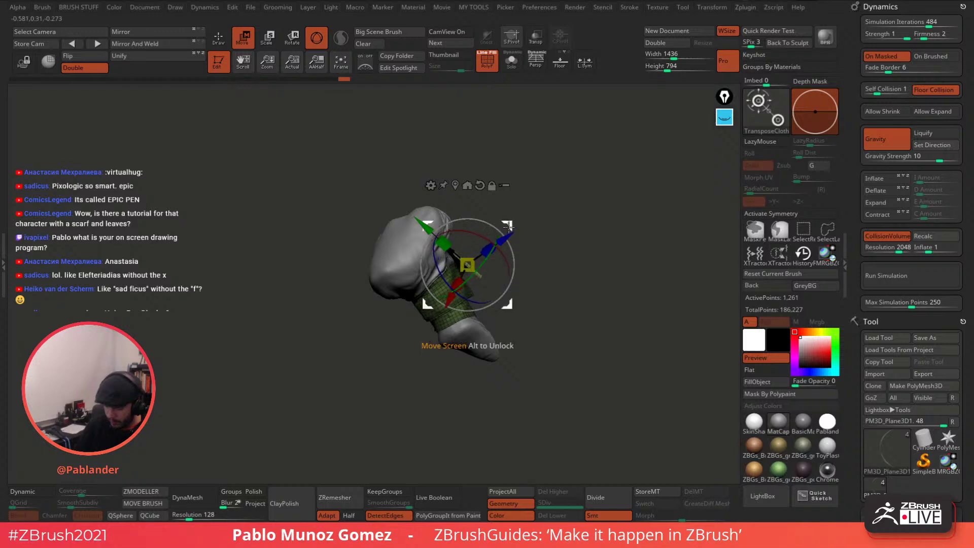
drag(550, 215, 534, 304)
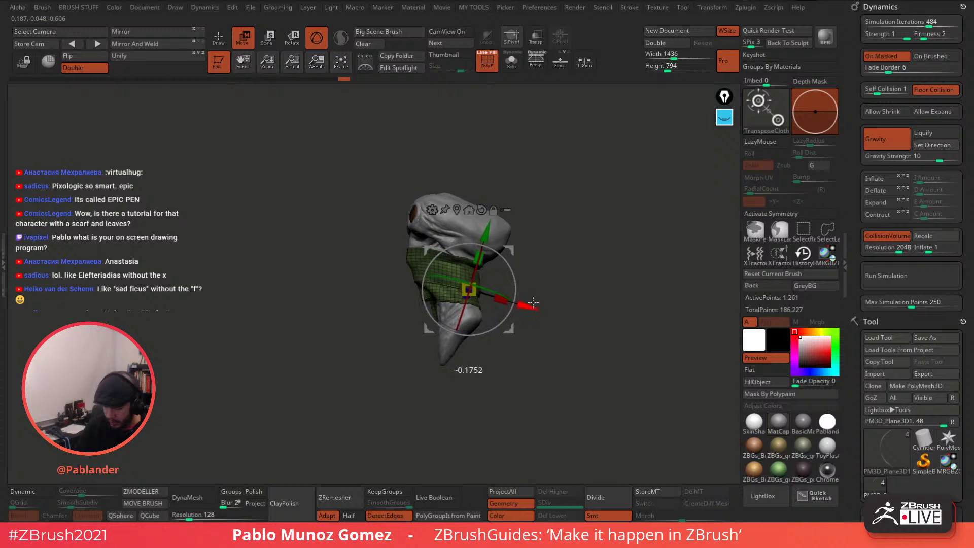
mouse_move(535, 304)
mouse_down()
mouse_move(602, 269)
mouse_move(628, 275)
mouse_up()
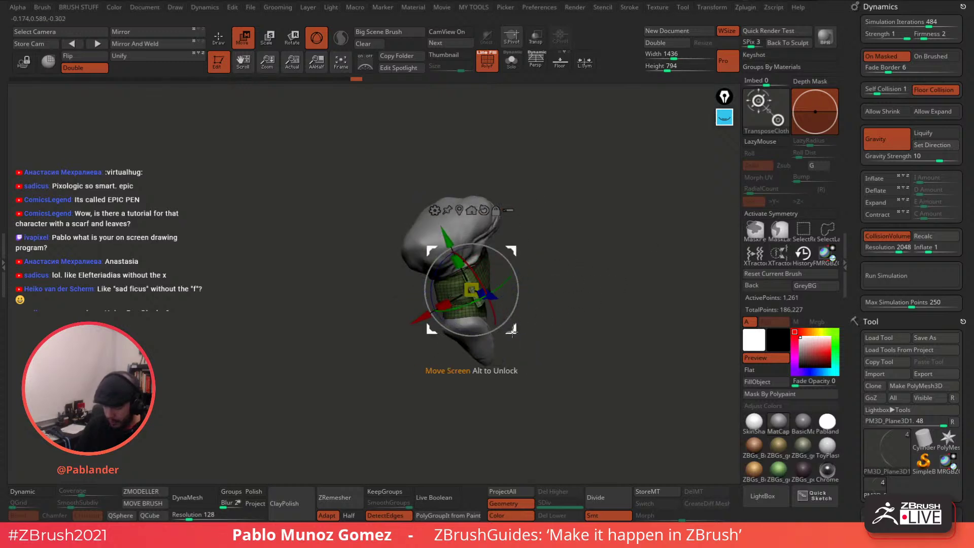
mouse_move(577, 277)
mouse_down()
mouse_move(520, 331)
mouse_move(533, 296)
mouse_move(501, 250)
mouse_move(565, 277)
mouse_up()
drag(492, 332, 462, 310)
drag(489, 248, 477, 269)
drag(528, 230, 575, 252)
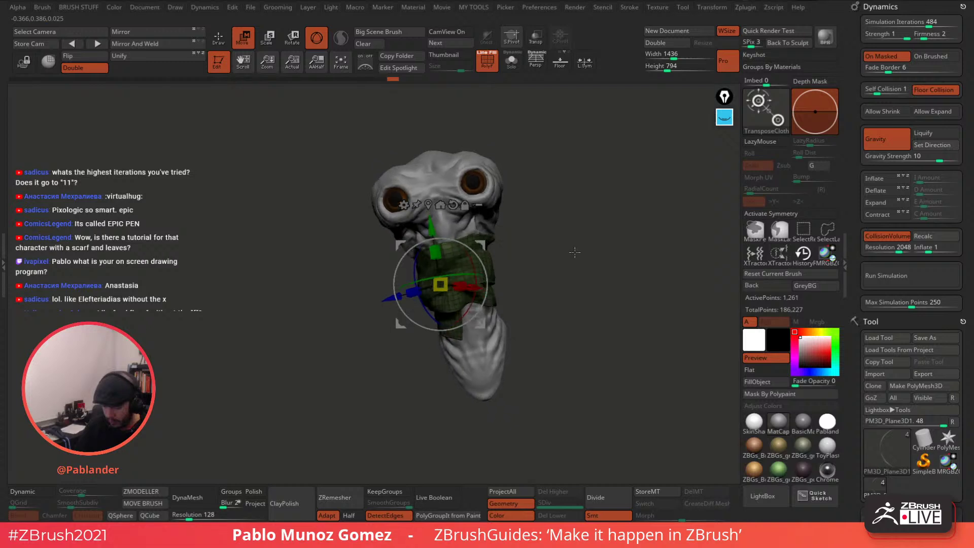
mouse_move(421, 142)
mouse_down()
mouse_move(551, 214)
mouse_move(567, 295)
mouse_up()
key(q)
Mask the loose end of the strip at the back of the neck with the MaskLasso brush.
drag(584, 258, 570, 272)
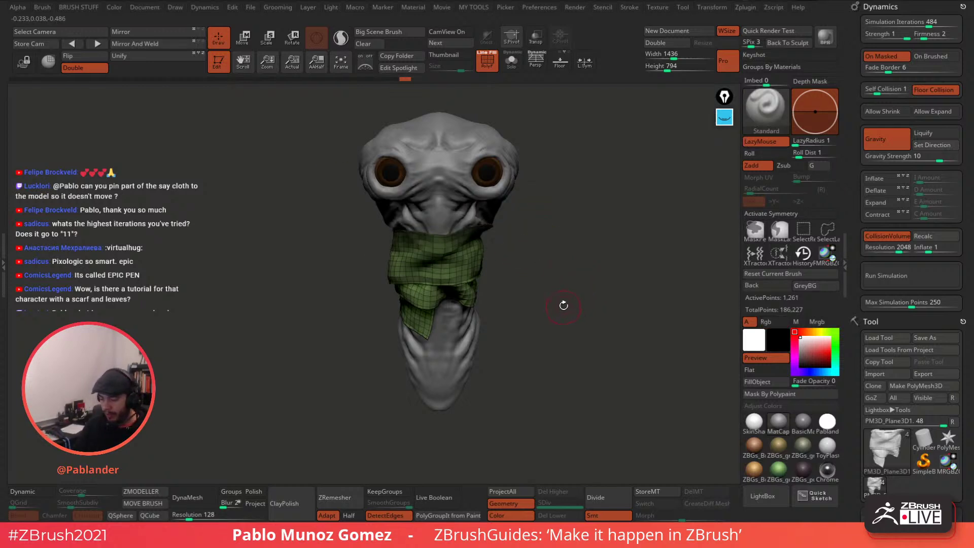
mouse_move(583, 269)
mouse_down()
mouse_move(561, 225)
mouse_move(534, 258)
mouse_move(578, 265)
mouse_move(512, 256)
mouse_move(388, 193)
mouse_up()
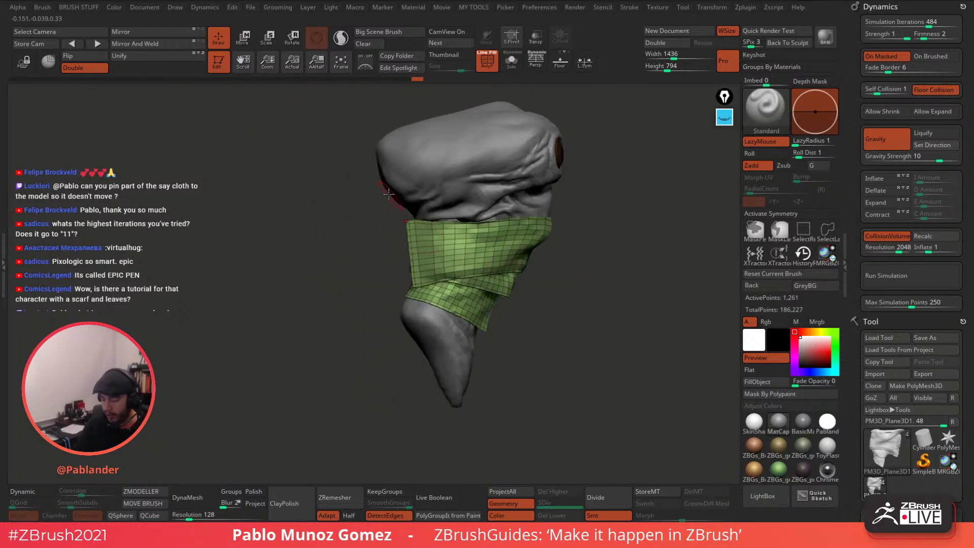
mouse_move(365, 249)
mouse_down()
mouse_move(528, 218)
mouse_move(558, 224)
mouse_move(565, 251)
mouse_move(565, 239)
mouse_up()
mouse_move(541, 174)
ctrl+mouse_down()
mouse_move(542, 261)
mouse_move(512, 309)
mouse_move(501, 308)
ctrl+mouse_up()
ctrl+drag(494, 187, 514, 225)
mouse_move(536, 187)
ctrl+mouse_down()
mouse_move(588, 211)
mouse_move(576, 235)
mouse_move(536, 175)
ctrl+mouse_up()
click(780, 231)
click(801, 252)
key(ctrl)
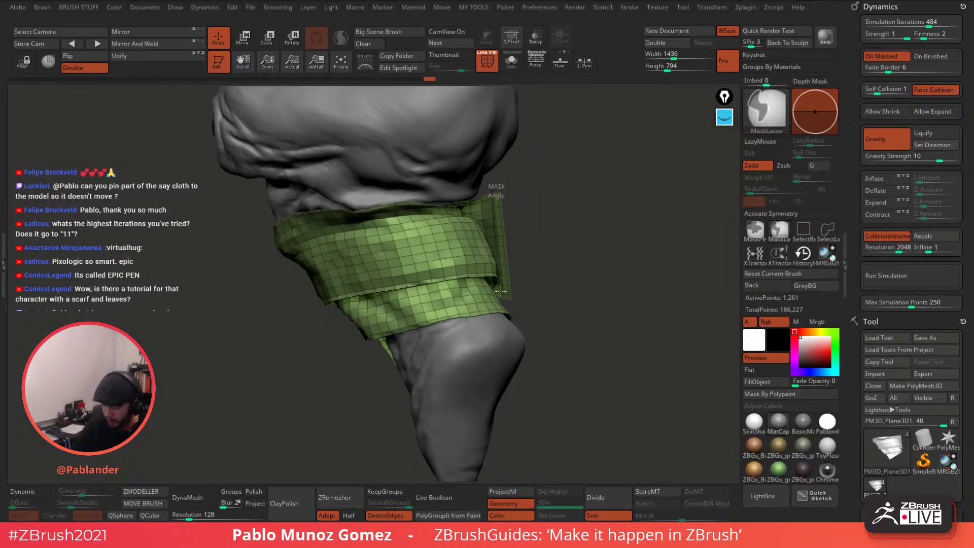
mouse_move(500, 291)
ctrl+mouse_down()
mouse_move(517, 303)
mouse_move(562, 191)
mouse_move(648, 230)
mouse_move(703, 234)
ctrl+mouse_up()
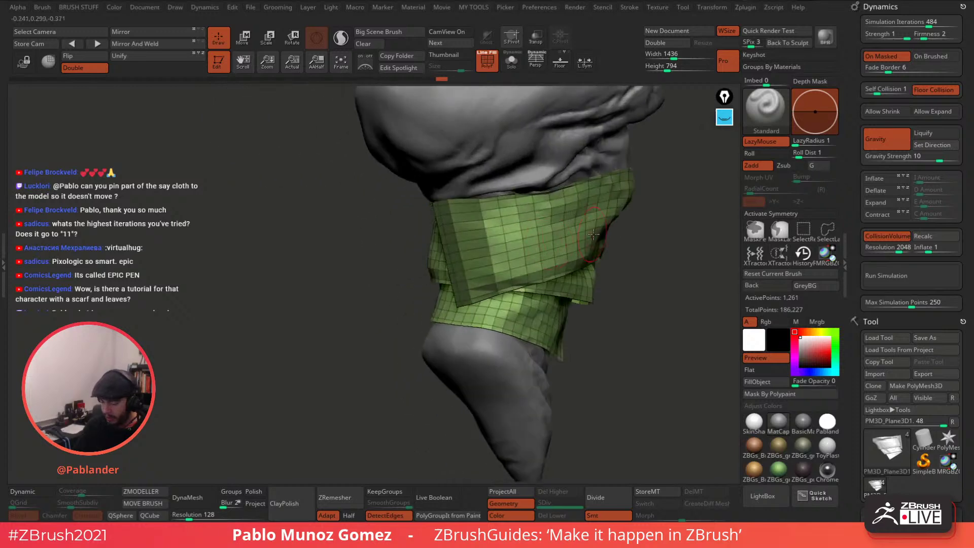
Repeatedly grow and sharpen the mask until it covers the outer flap of the strip on the side of the neck.
alt+drag(626, 230, 546, 240)
drag(857, 256, 857, 151)
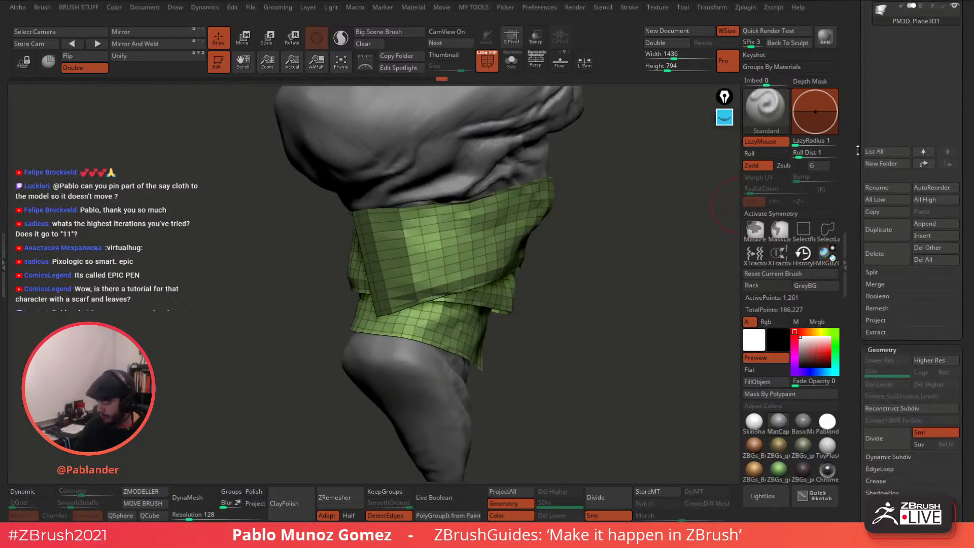
right_click(645, 198)
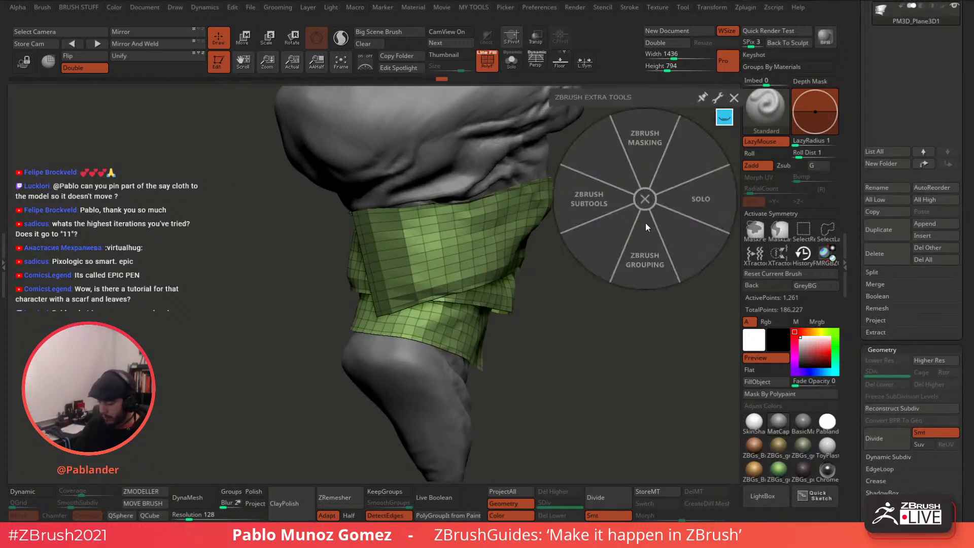
click(667, 176)
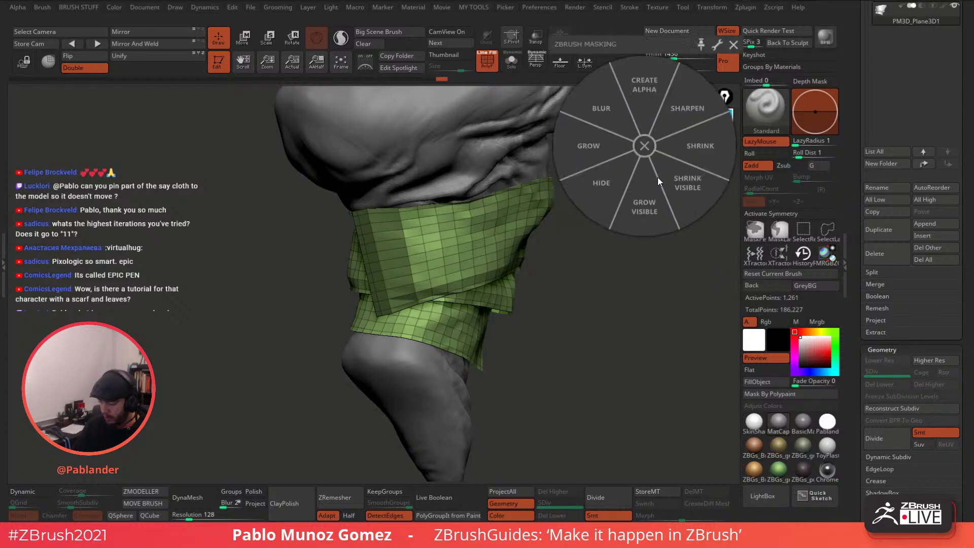
drag(649, 46, 651, 155)
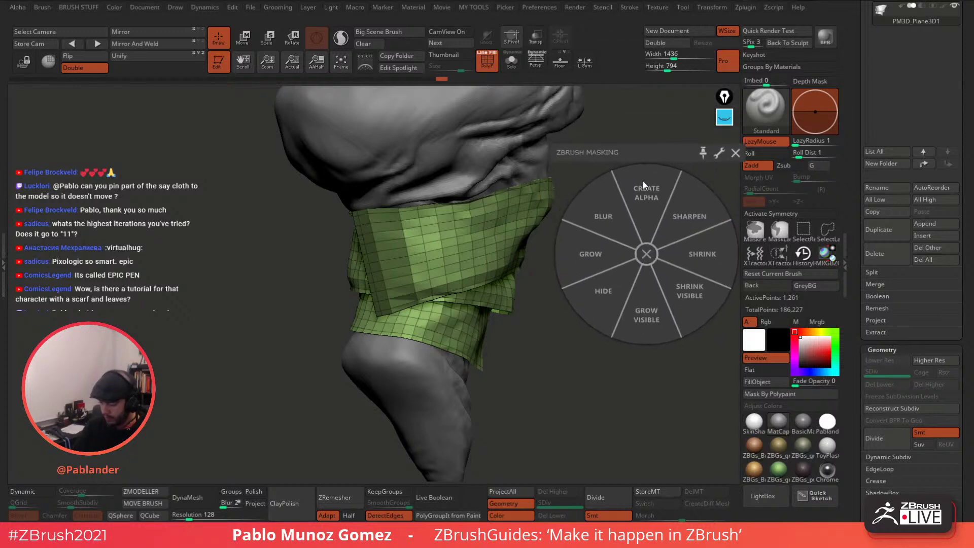
click(599, 255)
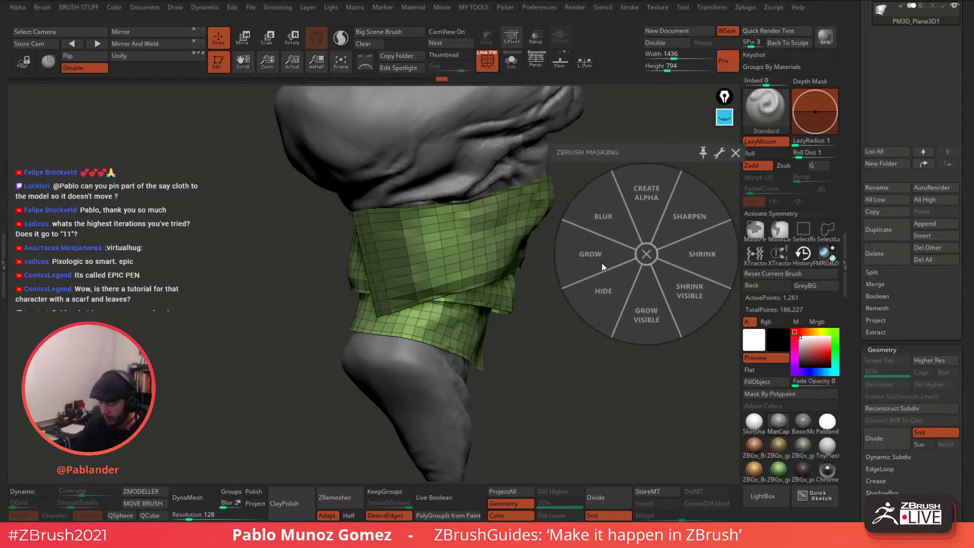
click(695, 218)
click(590, 251)
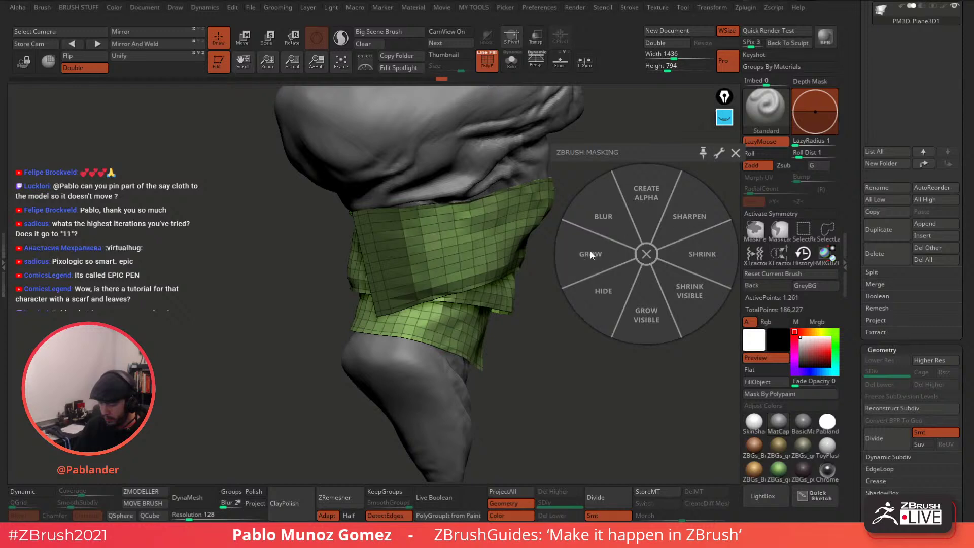
click(686, 218)
click(590, 249)
click(685, 217)
click(591, 250)
click(685, 217)
click(591, 251)
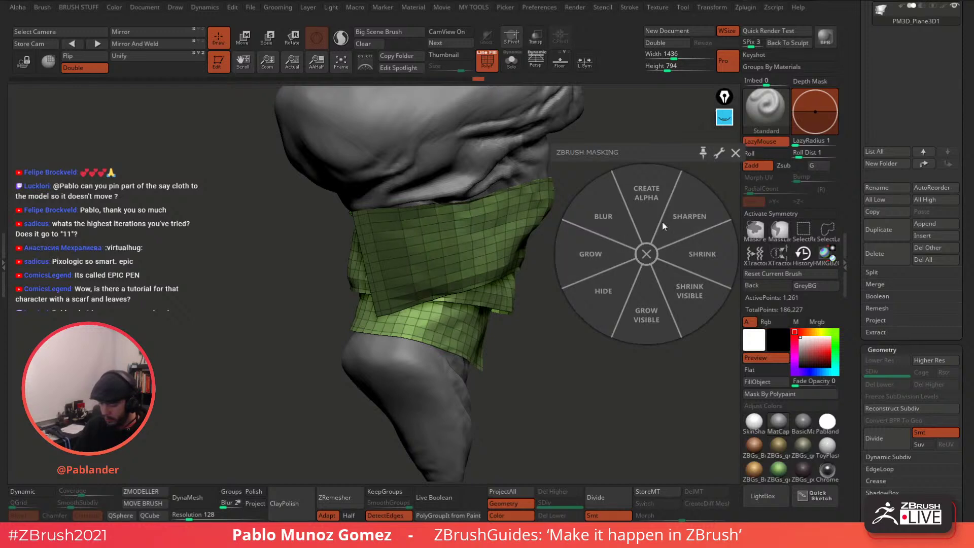
click(685, 217)
click(592, 250)
click(685, 217)
click(591, 250)
click(595, 256)
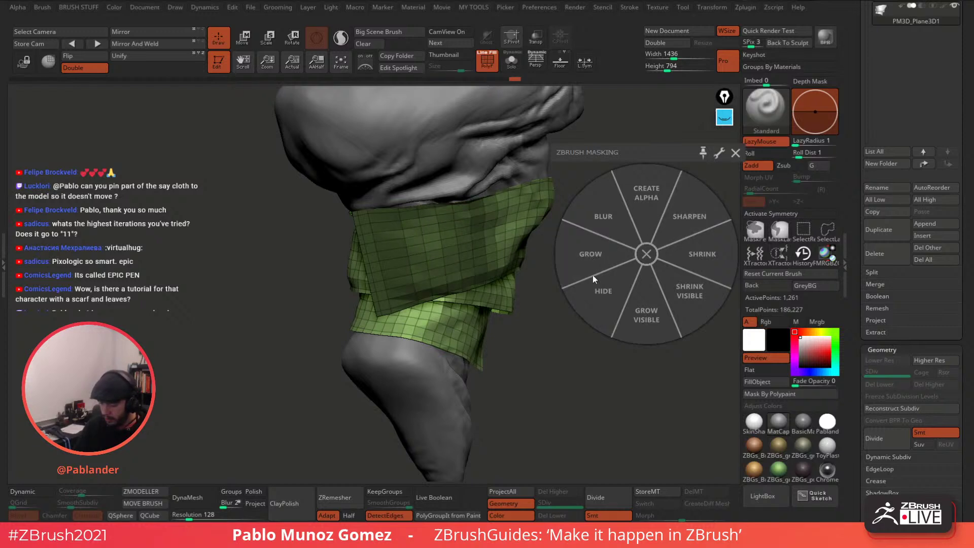
click(593, 261)
click(735, 154)
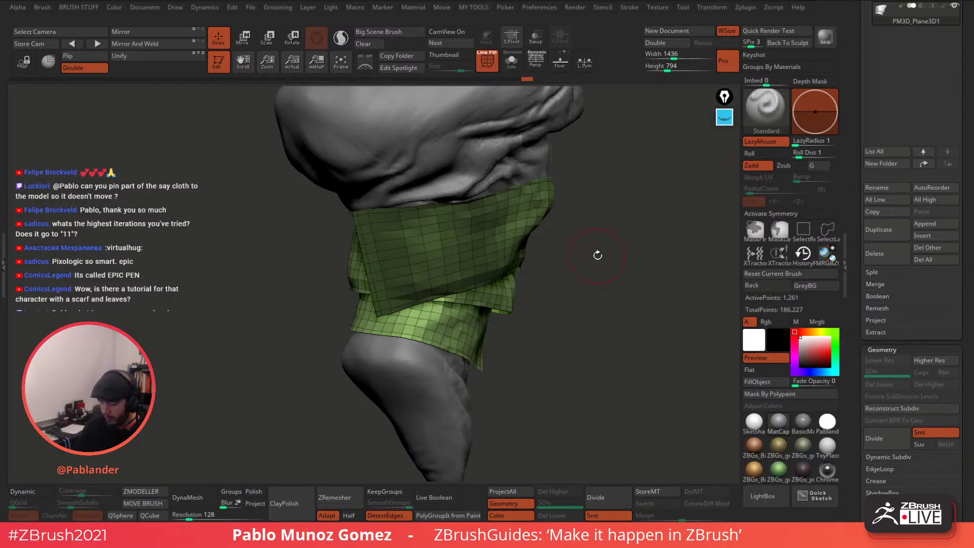
Invert the mask to free the outer flap and turn off On Masked in the Dynamics settings.
drag(593, 257, 530, 233)
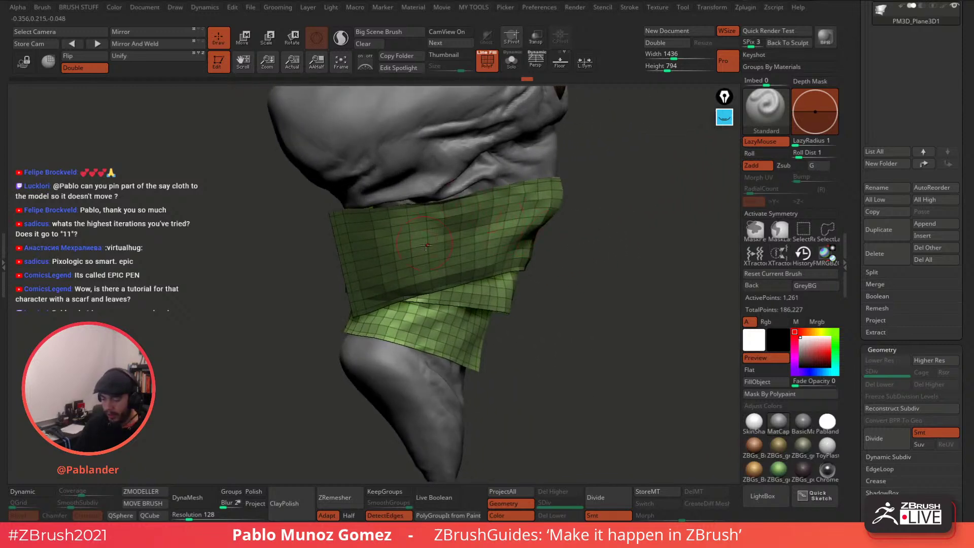
ctrl+click(608, 226)
drag(850, 165, 846, 268)
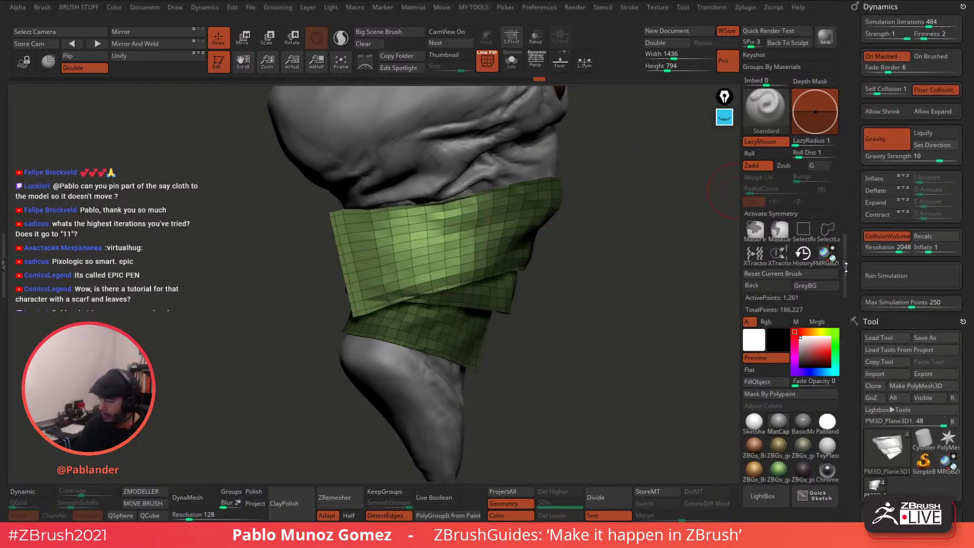
click(888, 56)
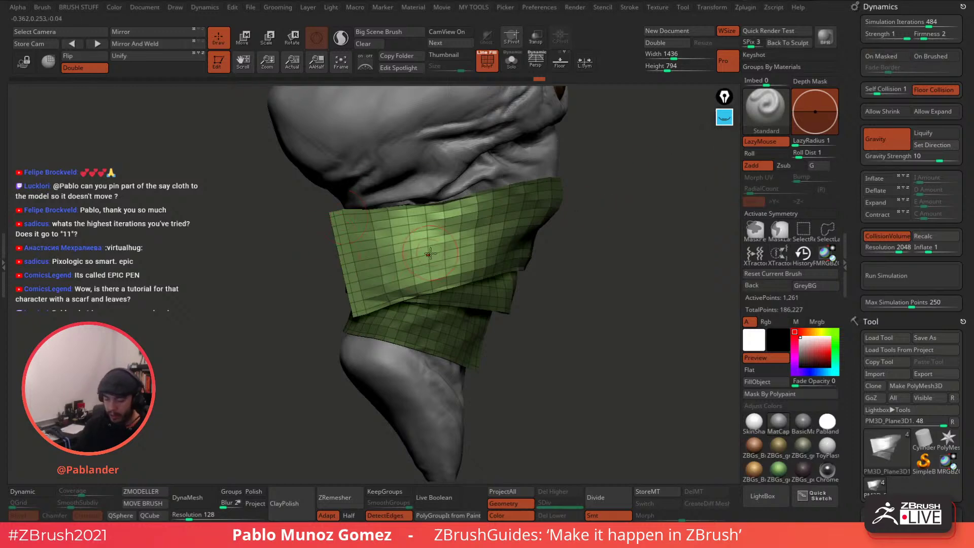
Select the ClothHook brush and pull the flap's upper corner across the back of the neck.
right_drag(381, 230, 525, 220)
click(758, 113)
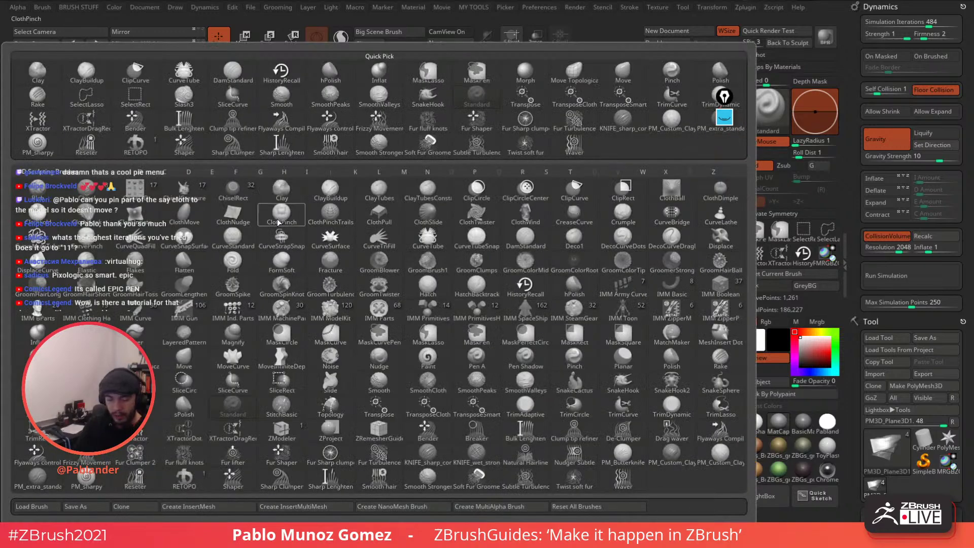
click(139, 218)
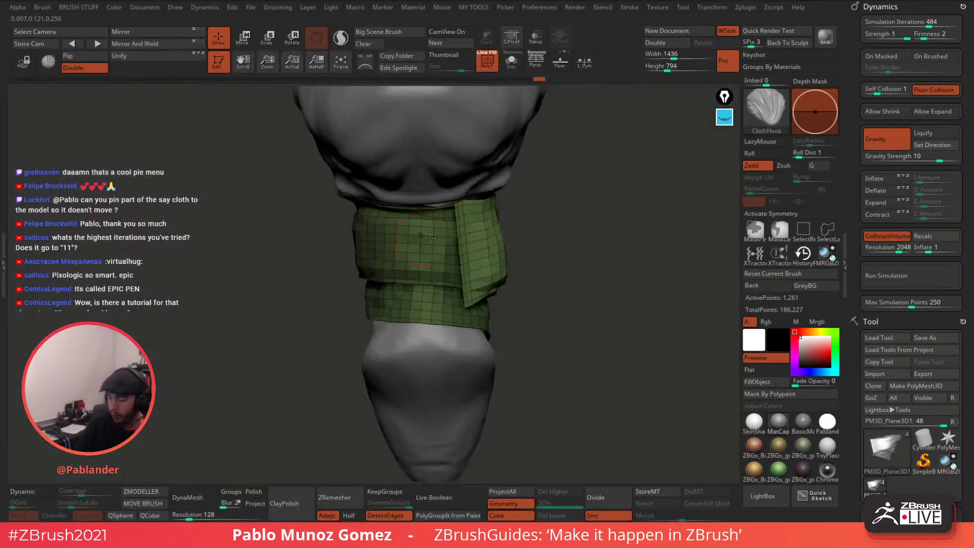
key(space)
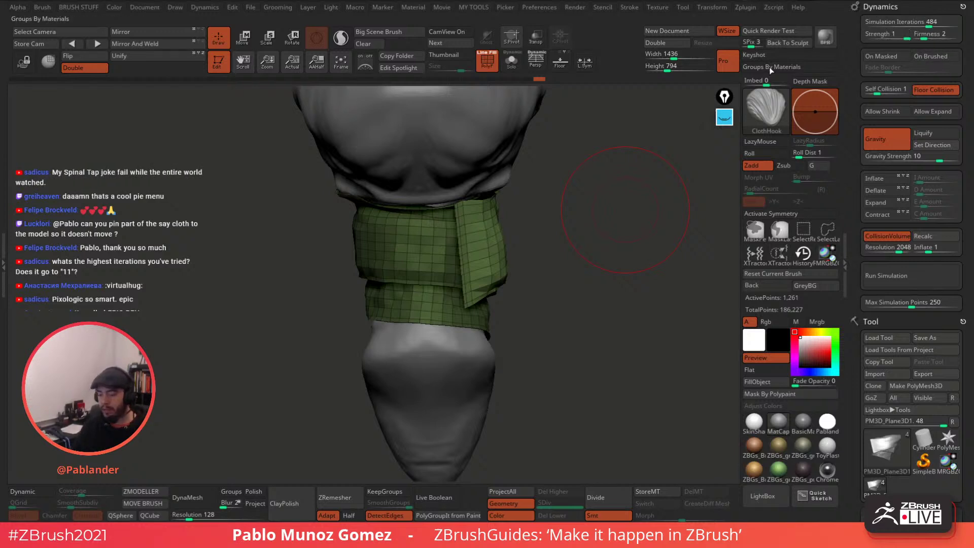
drag(458, 209, 441, 217)
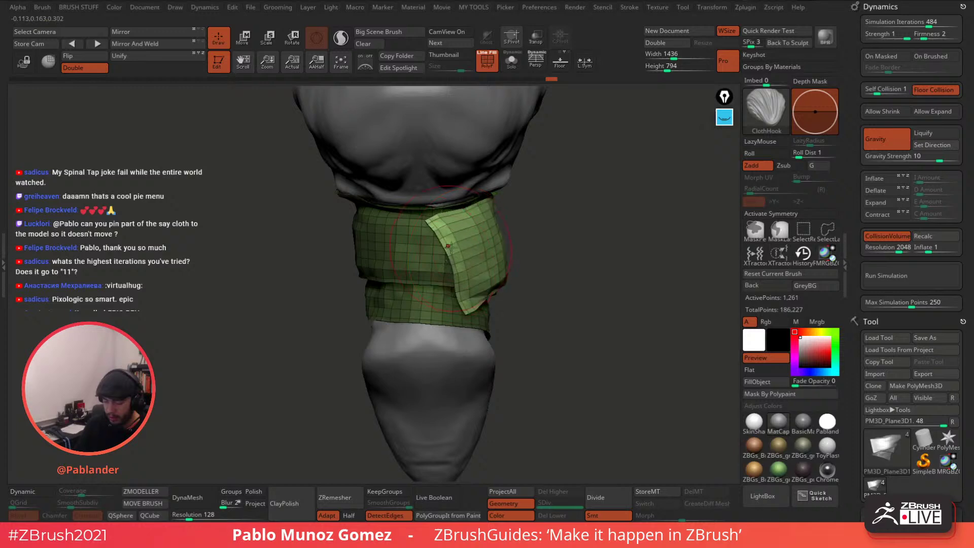
Shape the flap's lower corner and loose edge with ClothHook strokes so they follow the neck.
right_drag(479, 238, 383, 236)
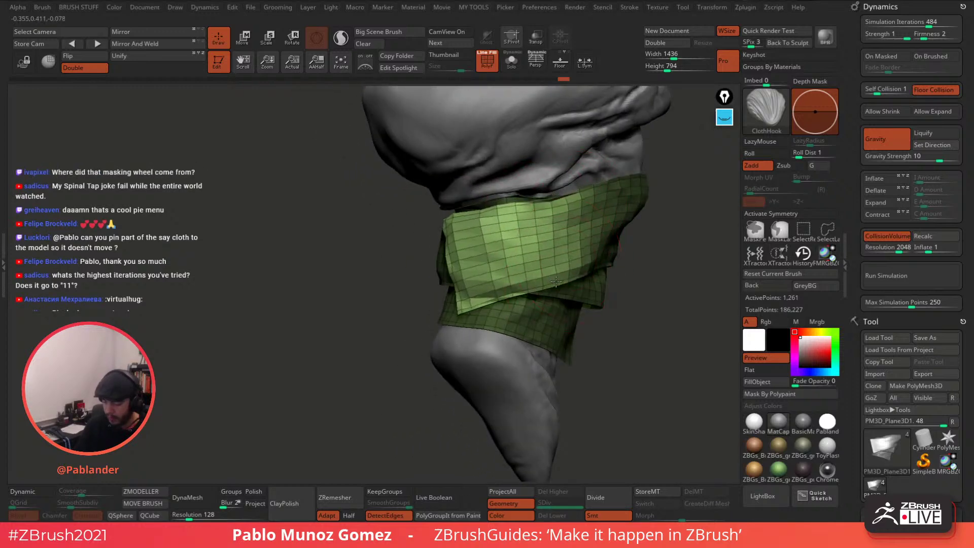
drag(465, 303, 445, 295)
right_drag(438, 295, 509, 293)
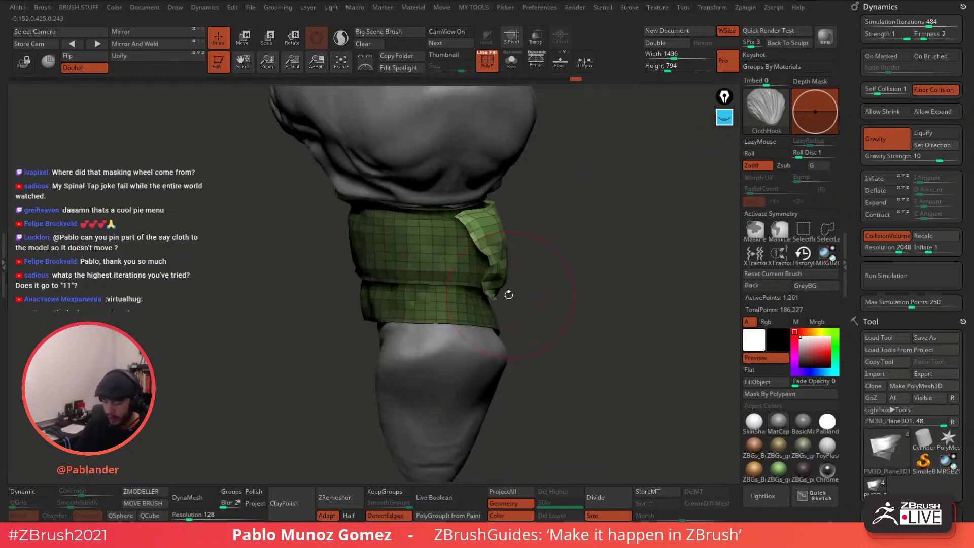
mouse_move(496, 293)
mouse_down()
mouse_move(482, 300)
mouse_move(496, 264)
mouse_up()
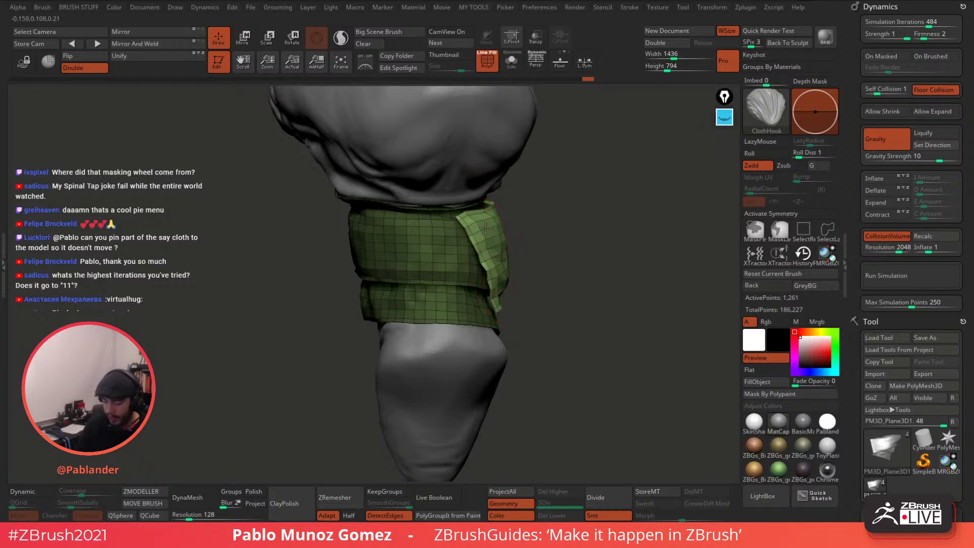
drag(486, 228, 489, 226)
right_drag(556, 226, 586, 226)
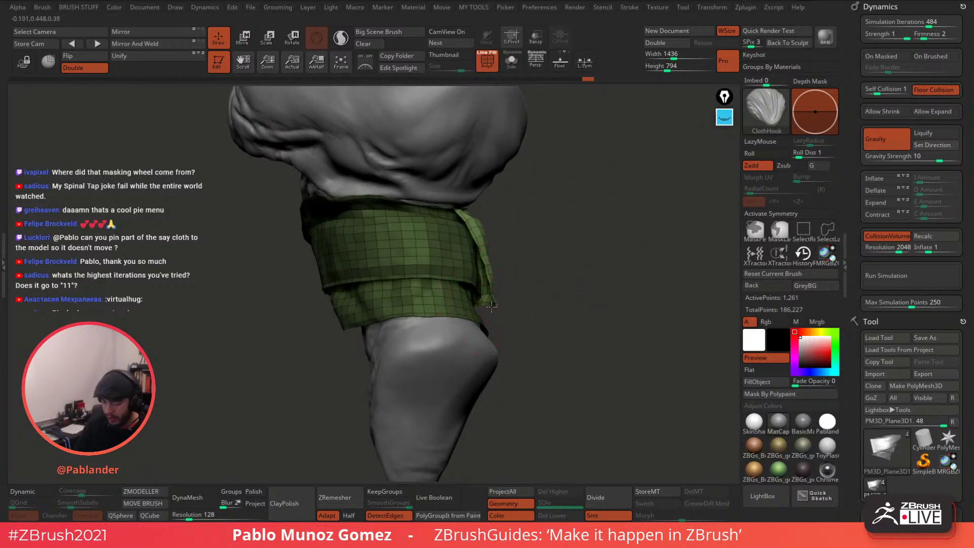
drag(491, 307, 480, 301)
right_drag(530, 294, 469, 292)
mouse_move(488, 289)
mouse_down()
mouse_move(480, 299)
mouse_move(472, 261)
mouse_up()
Clear the old screen drawings, mark the collision volume's Inflate setting and the scarf's lower edge in magenta, and clear and hide the annotations.
right_drag(559, 223, 576, 270)
mouse_move(582, 308)
alt+right_down()
mouse_move(534, 251)
mouse_move(565, 263)
mouse_move(536, 261)
alt+right_up()
click(724, 118)
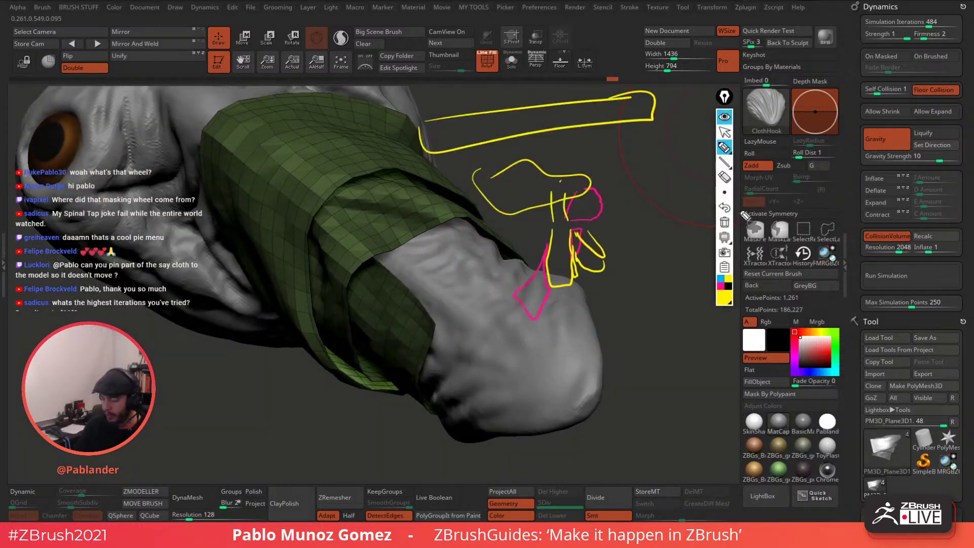
click(724, 222)
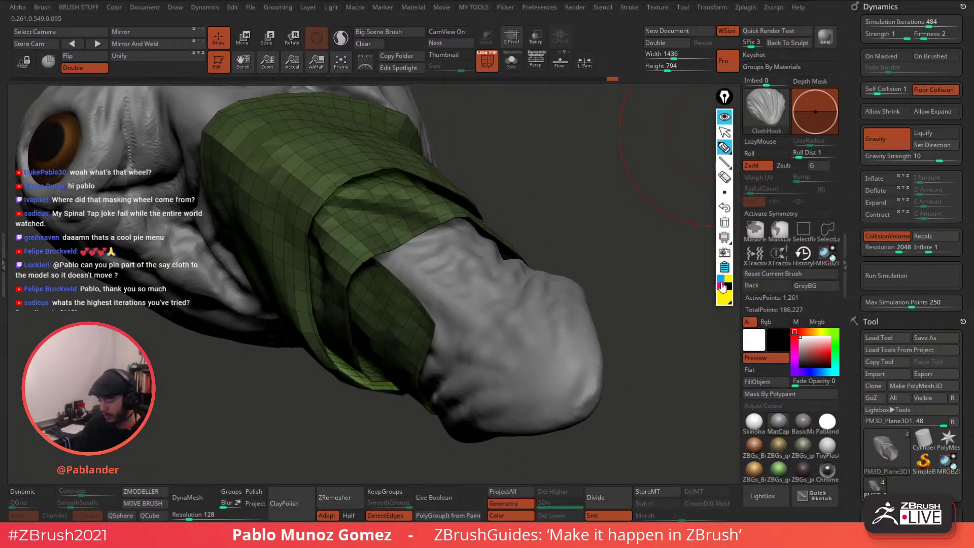
click(721, 286)
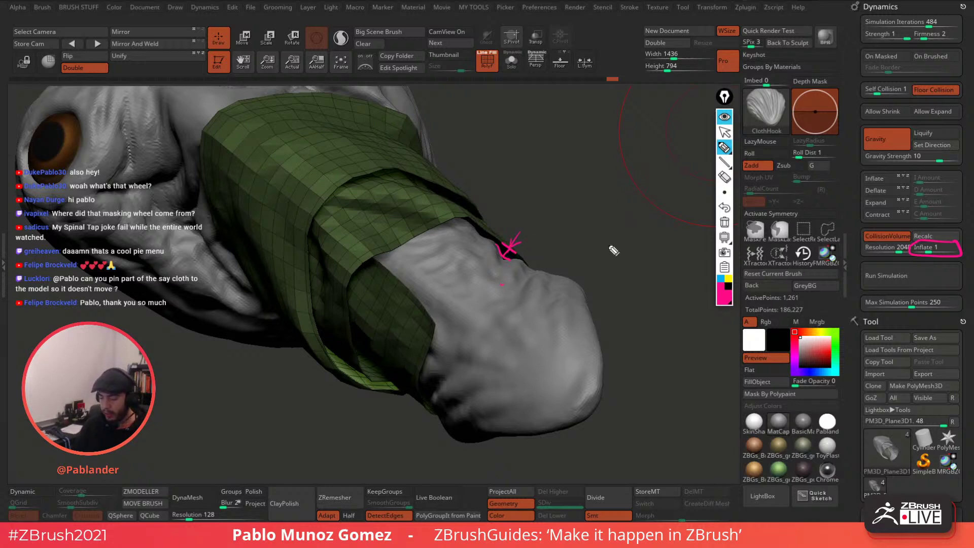
click(725, 223)
click(724, 117)
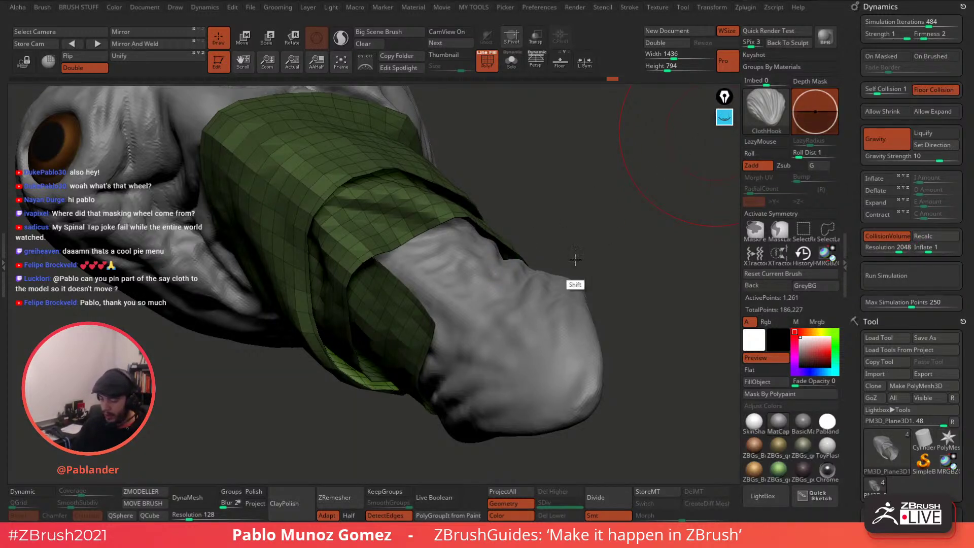
Adjust the ClothHook brush size and reshape the scarf's outer wrap around the side of the neck.
mouse_move(573, 260)
mouse_down()
mouse_move(569, 245)
mouse_move(583, 235)
mouse_up()
drag(529, 267, 603, 270)
key(space)
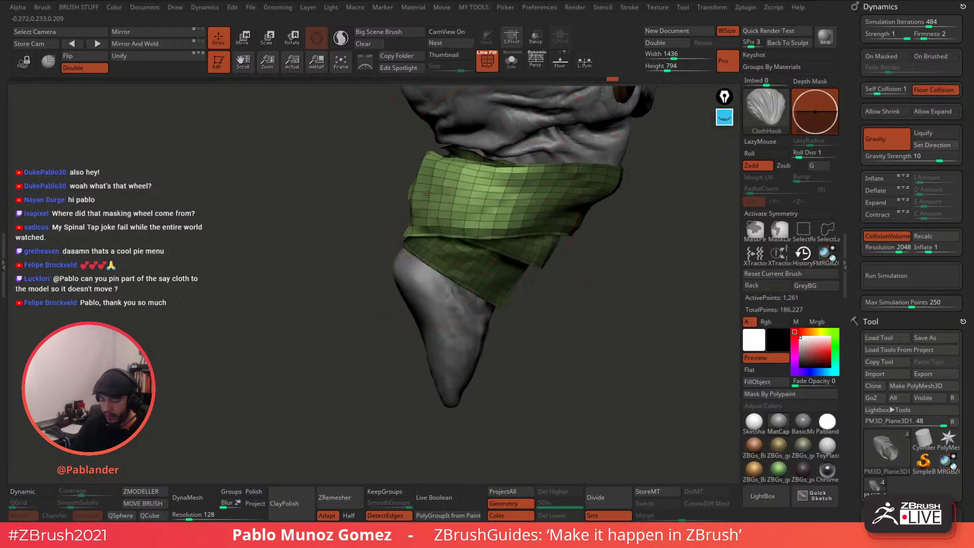
drag(466, 171, 429, 188)
drag(388, 231, 325, 227)
drag(417, 206, 400, 201)
drag(517, 225, 573, 209)
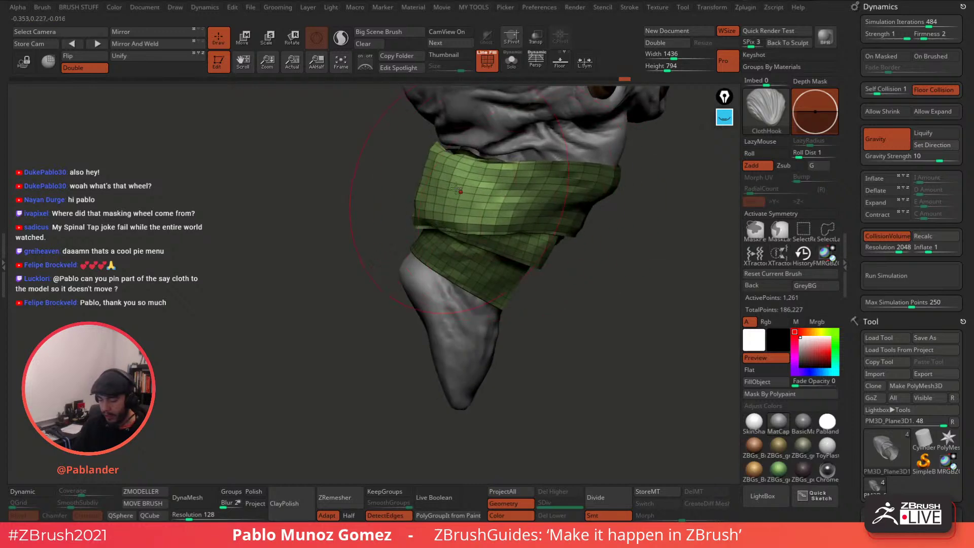
drag(427, 198, 434, 180)
mouse_move(603, 229)
mouse_down()
mouse_move(631, 231)
mouse_move(618, 233)
mouse_move(598, 213)
mouse_move(633, 231)
mouse_move(527, 252)
mouse_up()
Sharpen and shrink the scarf's mask repeatedly with the ZBrush Masking wheel.
key(space)
ctrl+click(561, 212)
key(ctrl+z)
right_click(590, 202)
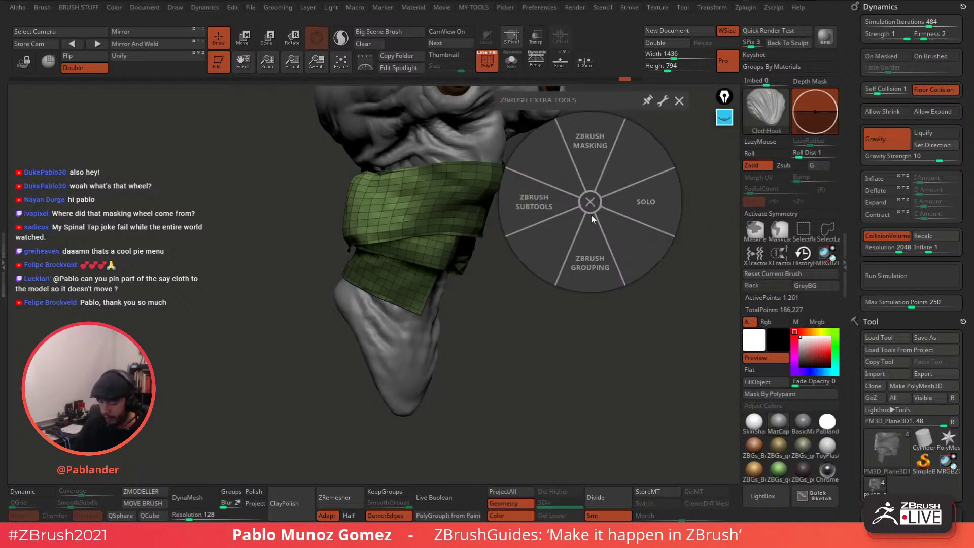
click(591, 210)
right_click(615, 187)
click(615, 147)
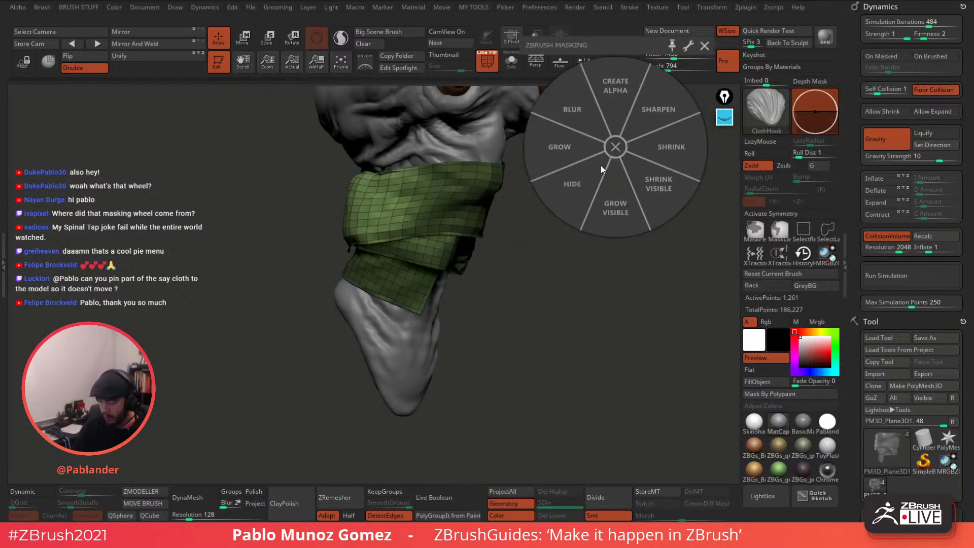
click(659, 114)
click(659, 114)
click(667, 144)
click(661, 117)
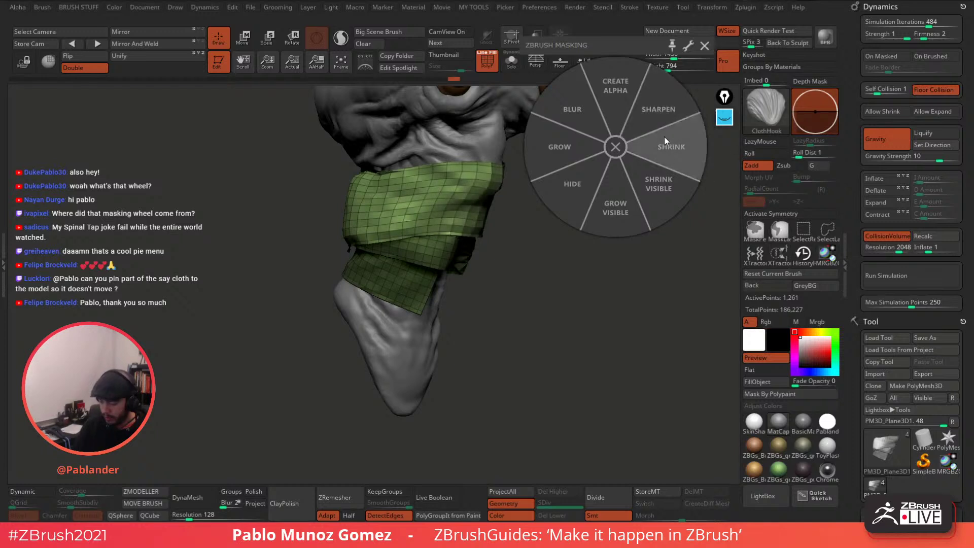
click(664, 136)
click(654, 115)
click(616, 146)
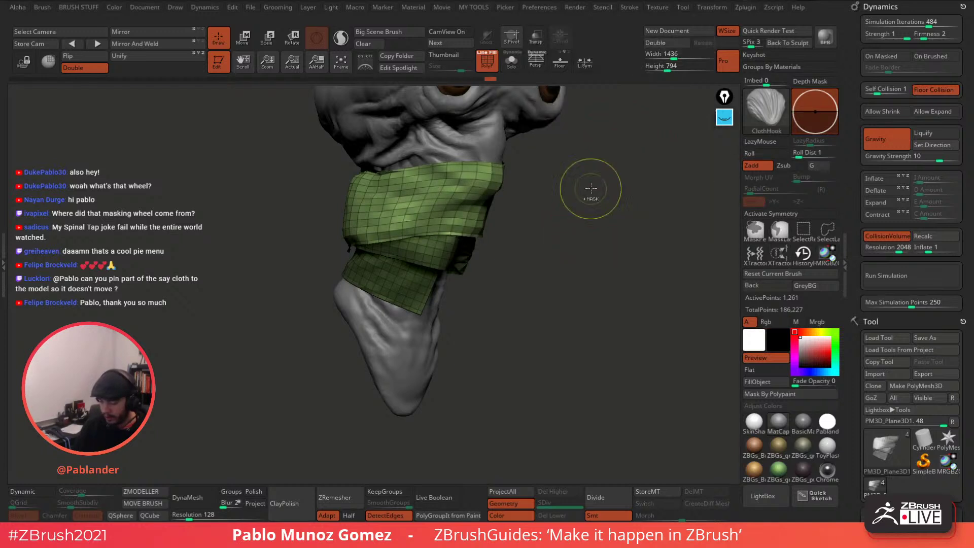
Clear the scarf's mask and assign a new polygroup to the polyloops at the lower flap's end with ZModeler's PolyGroup PolyLoop action.
drag(580, 185, 601, 203)
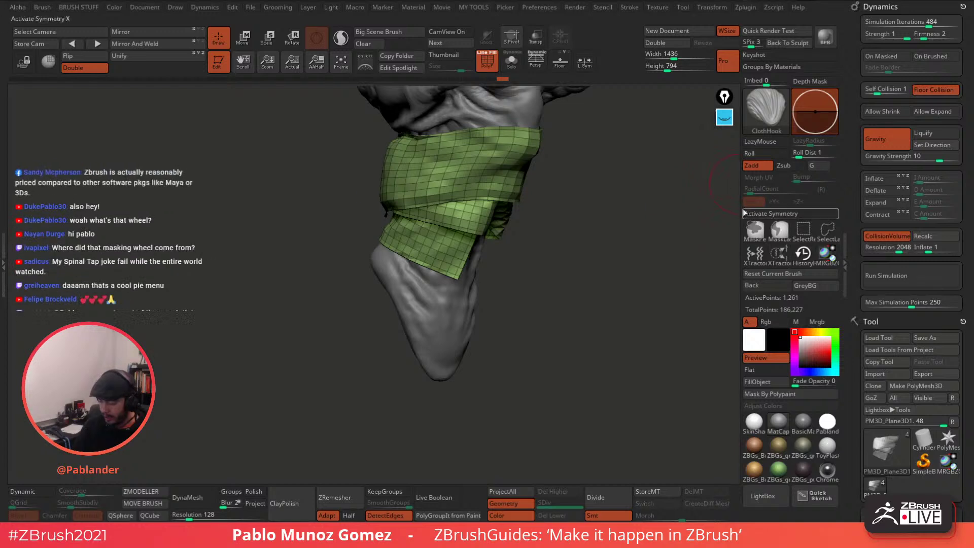
key(space)
click(144, 490)
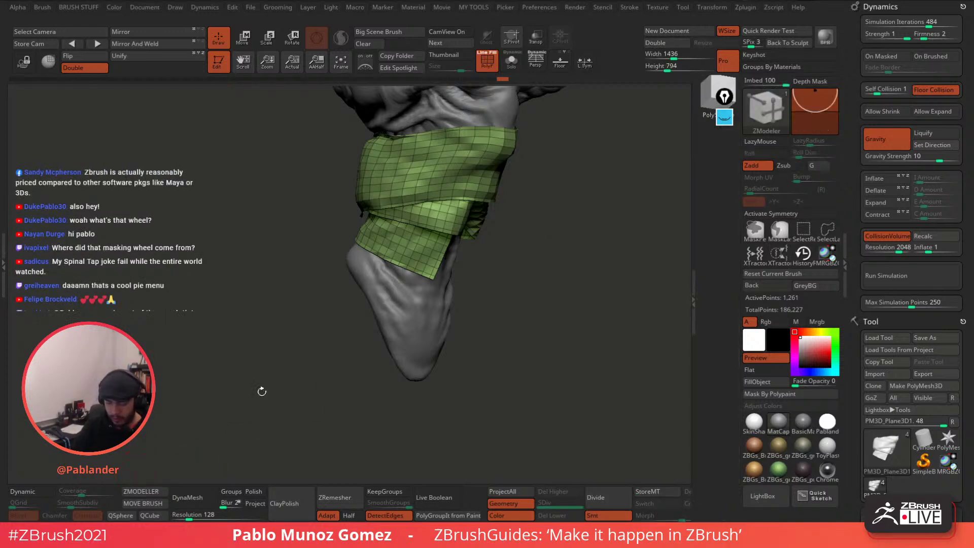
mouse_move(563, 246)
alt+mouse_down()
mouse_move(549, 288)
mouse_move(542, 265)
alt+mouse_up()
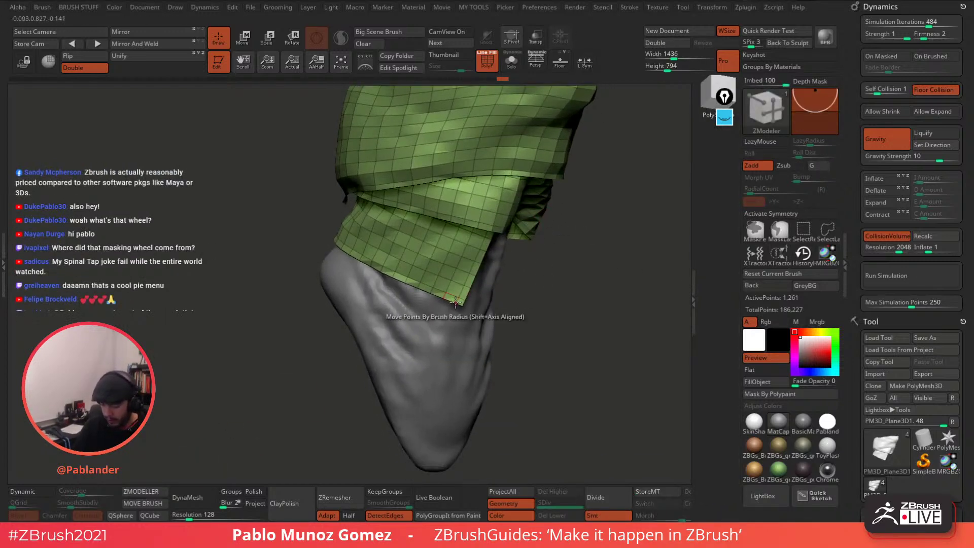
key(space)
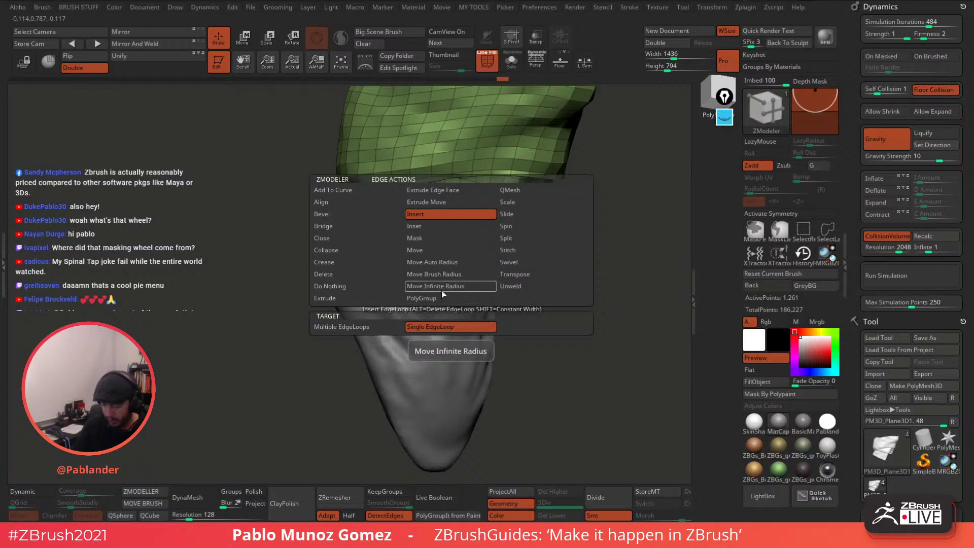
click(437, 298)
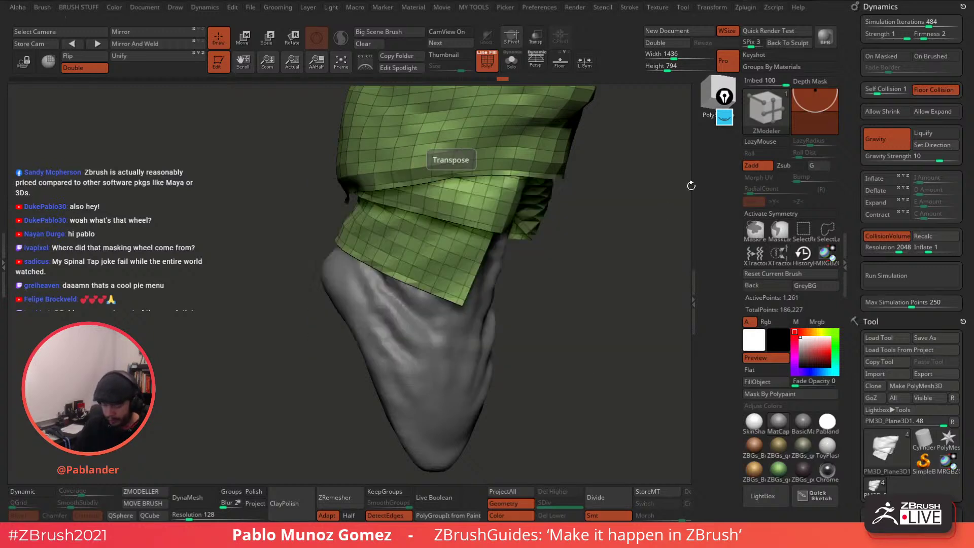
click(470, 273)
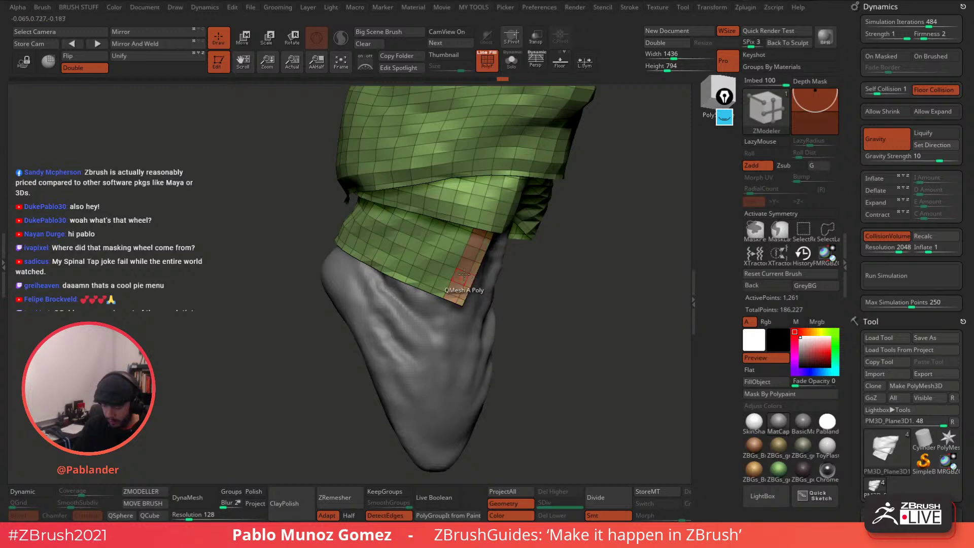
click(437, 261)
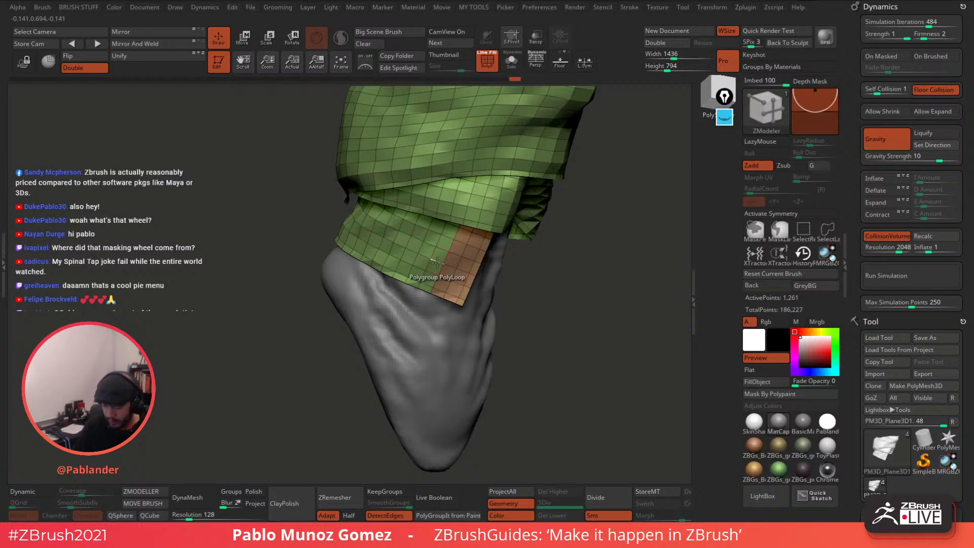
Isolate the orange polygroup at the flap's end, mask it and show the whole scarf again.
drag(556, 228, 540, 261)
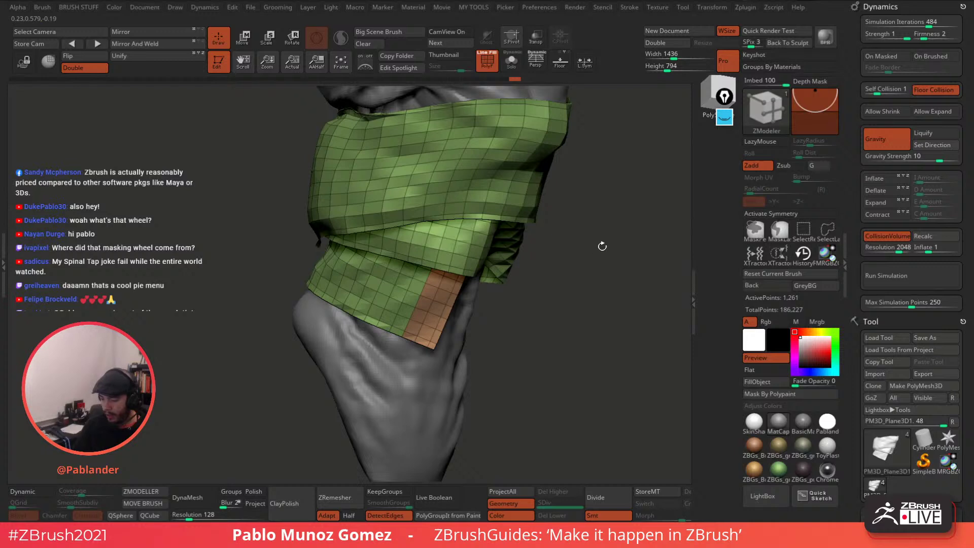
key(b)
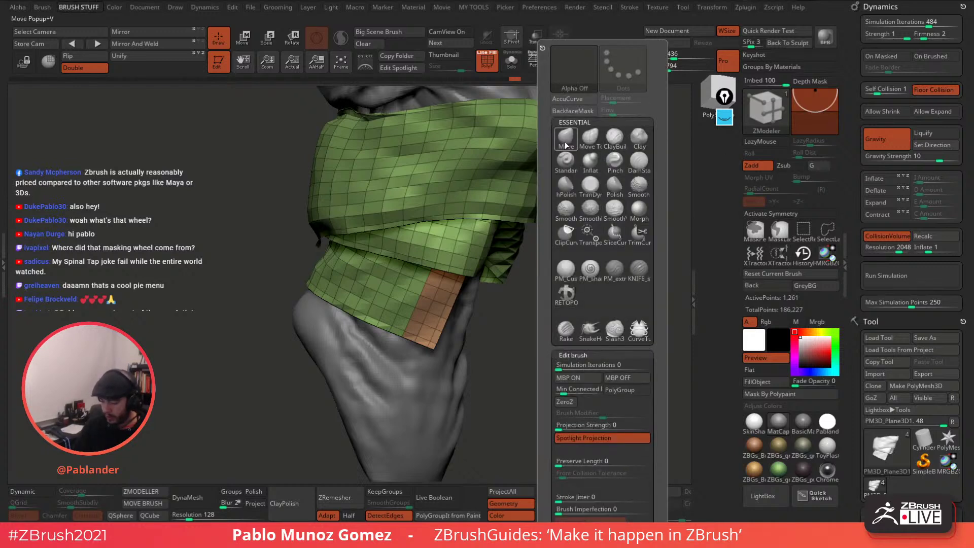
key(ctrl+shift)
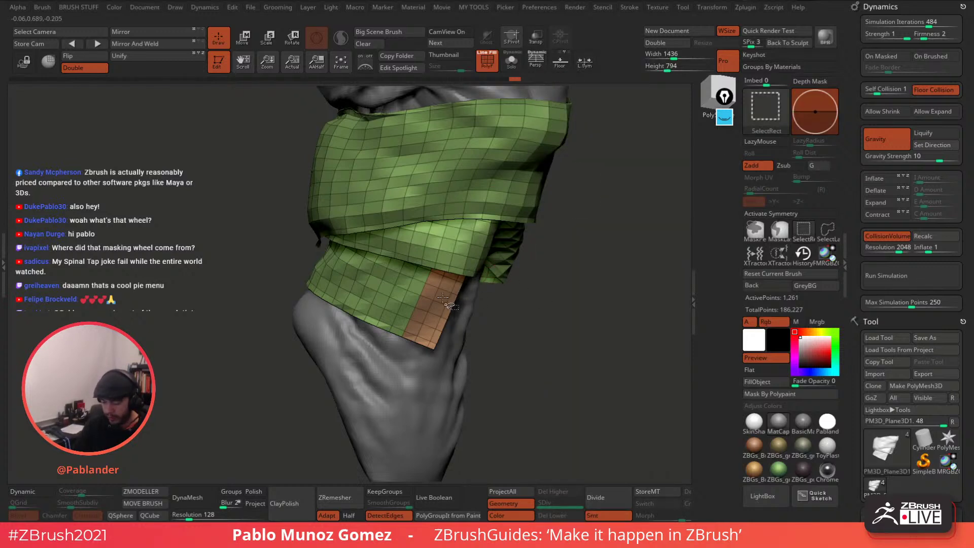
ctrl+shift+click(443, 298)
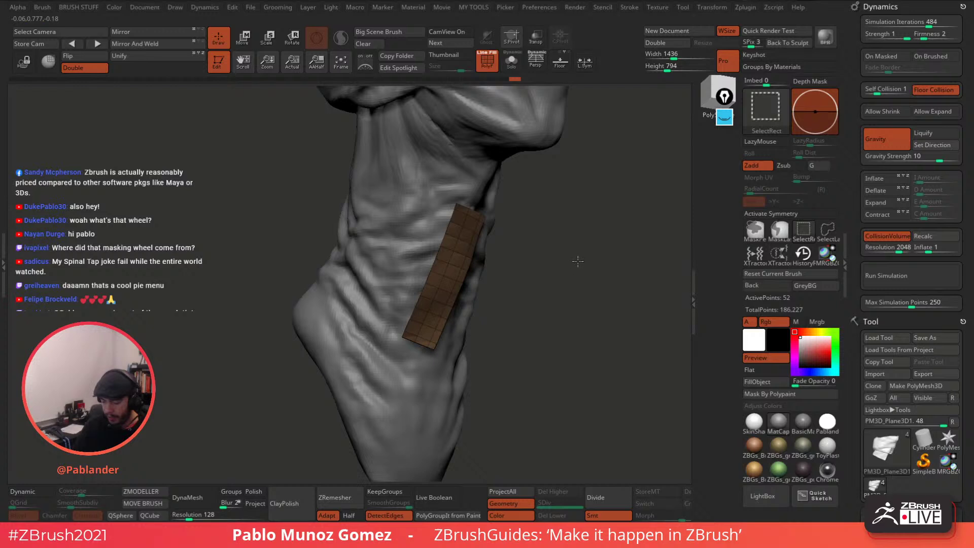
ctrl+shift+drag(578, 261, 579, 274)
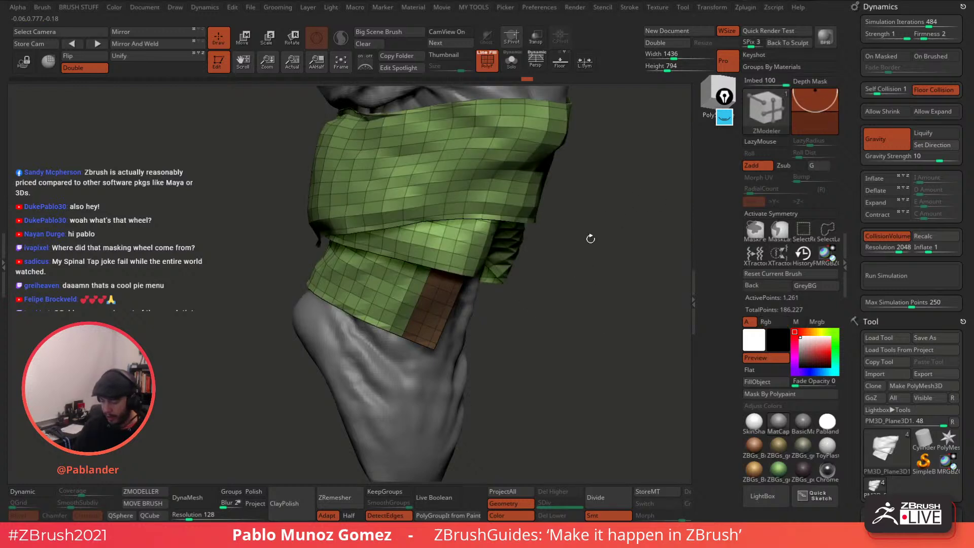
Grow and sharpen the mask repeatedly along the lower flap with the Masking wheel, and invert it so only the flap stays editable.
right_click(589, 239)
click(595, 188)
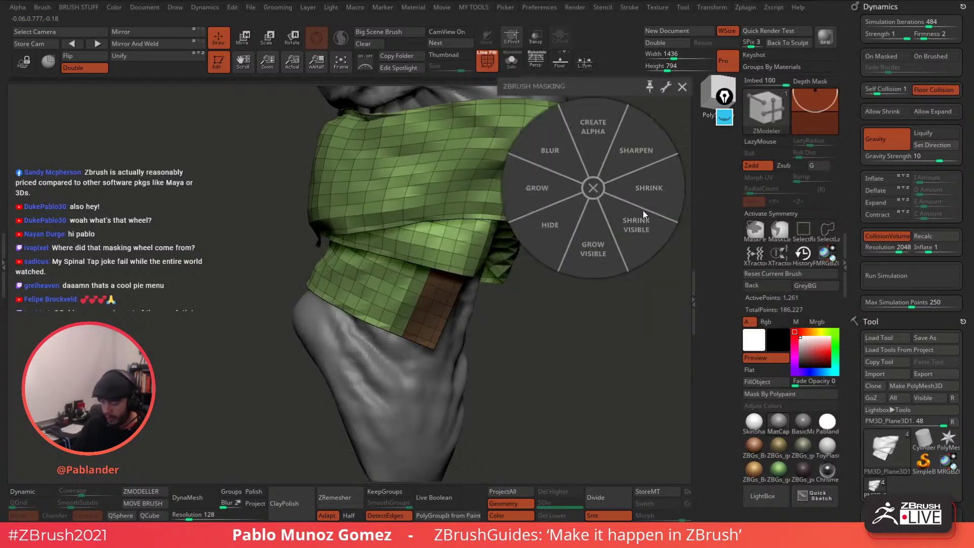
click(541, 191)
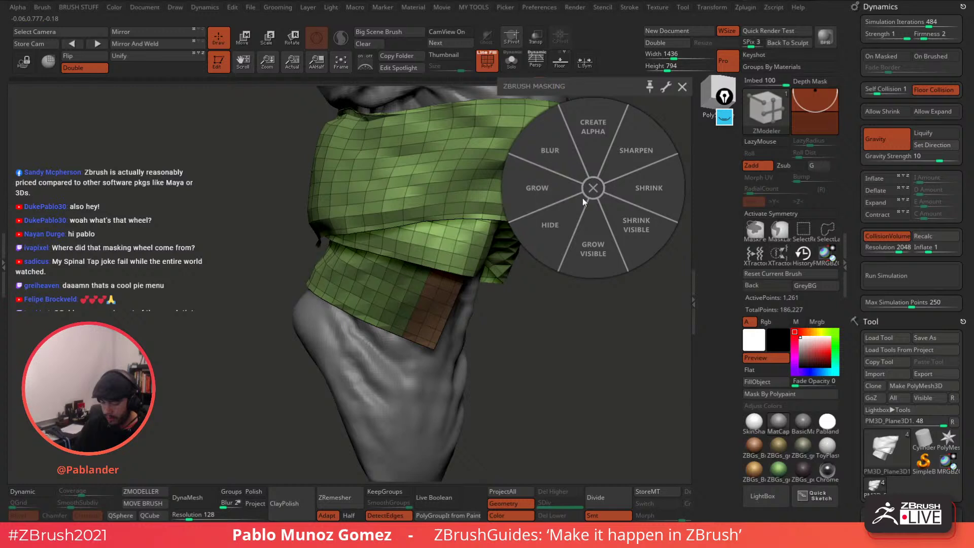
click(642, 156)
click(541, 192)
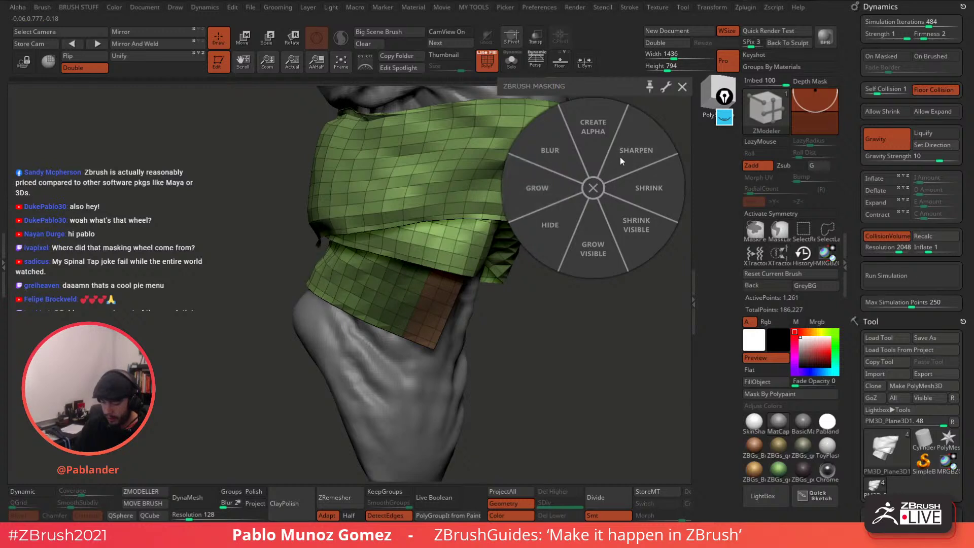
click(620, 158)
click(539, 193)
click(592, 188)
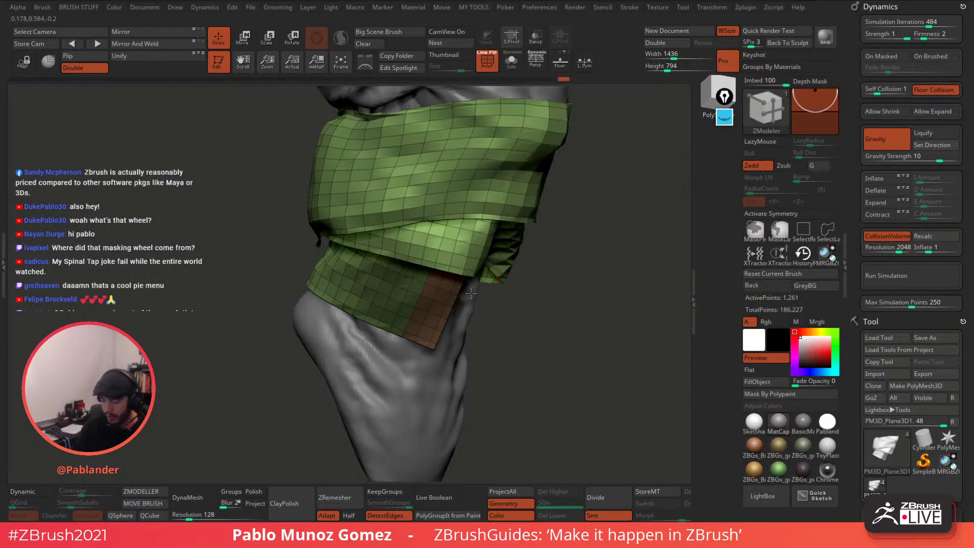
ctrl+click(601, 269)
Select the ClothHook brush and pull the unmasked flap's end and lower edge up under the outer wrap.
key(b)
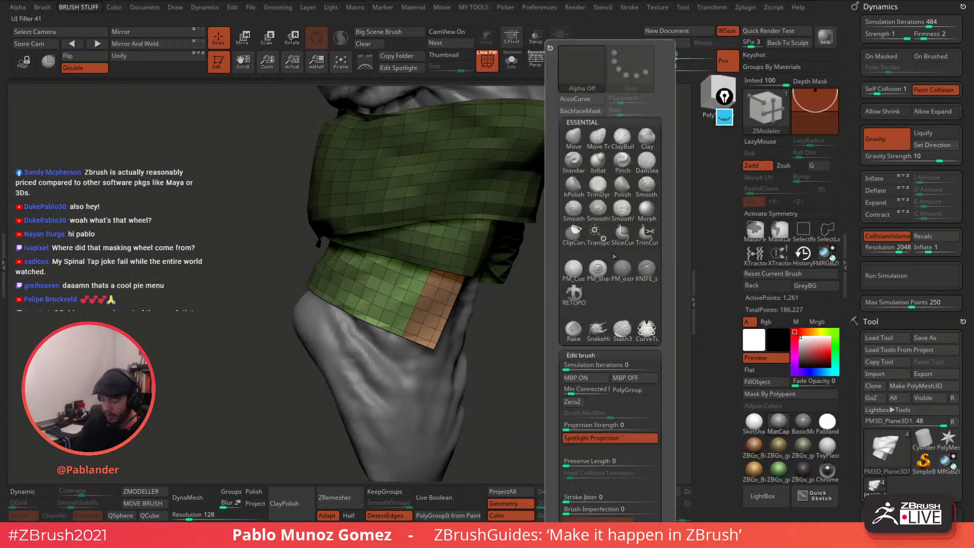
key(b)
key(c)
key(h)
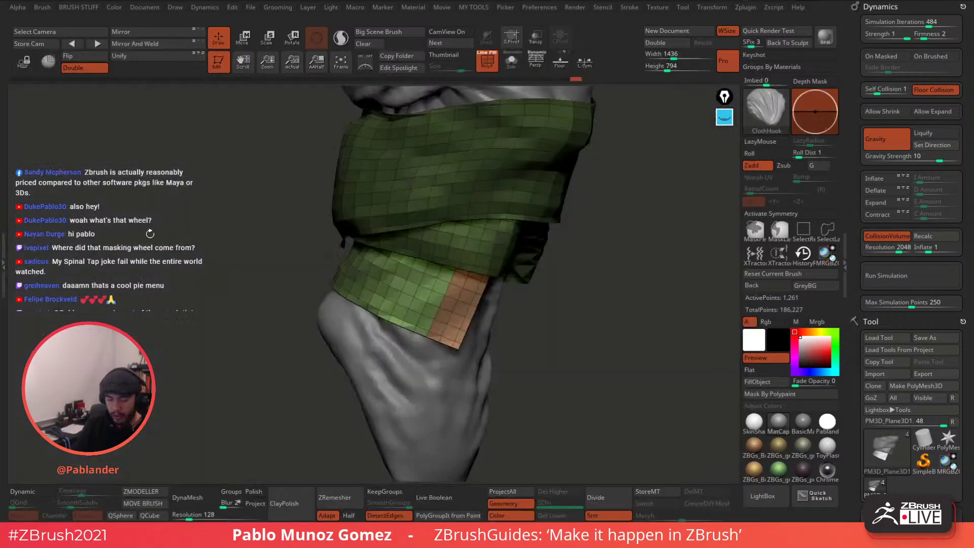
key(space)
right_drag(573, 274, 477, 294)
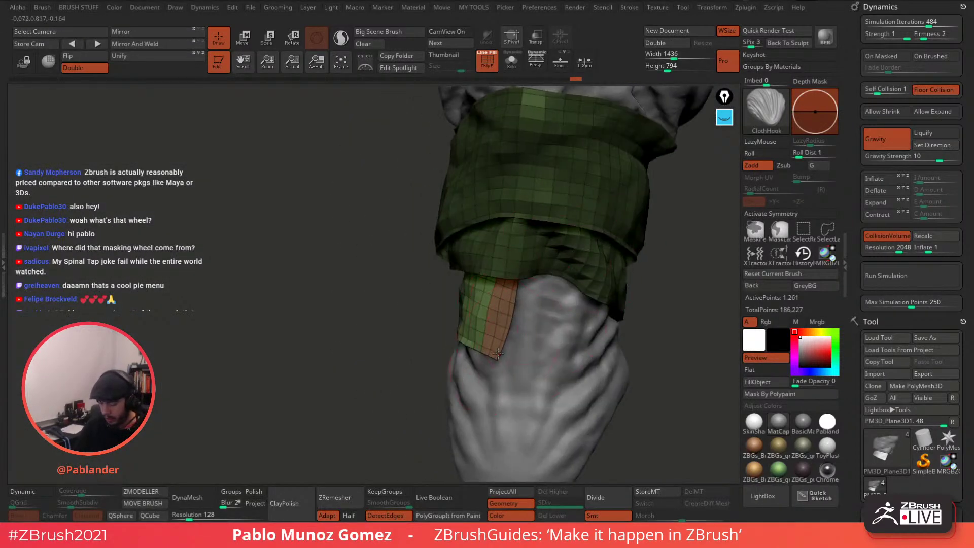
drag(507, 350, 518, 283)
right_drag(518, 283, 578, 292)
drag(455, 310, 444, 287)
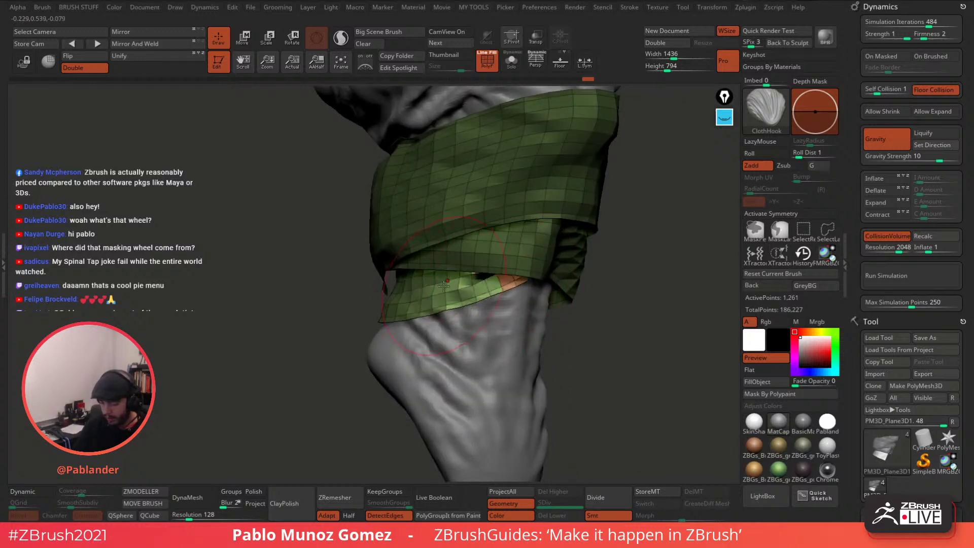
Invert the mask to protect the tucked flap, and reshape the lower edge of the wrap around the neck with ClothHook strokes.
right_drag(602, 290, 608, 269)
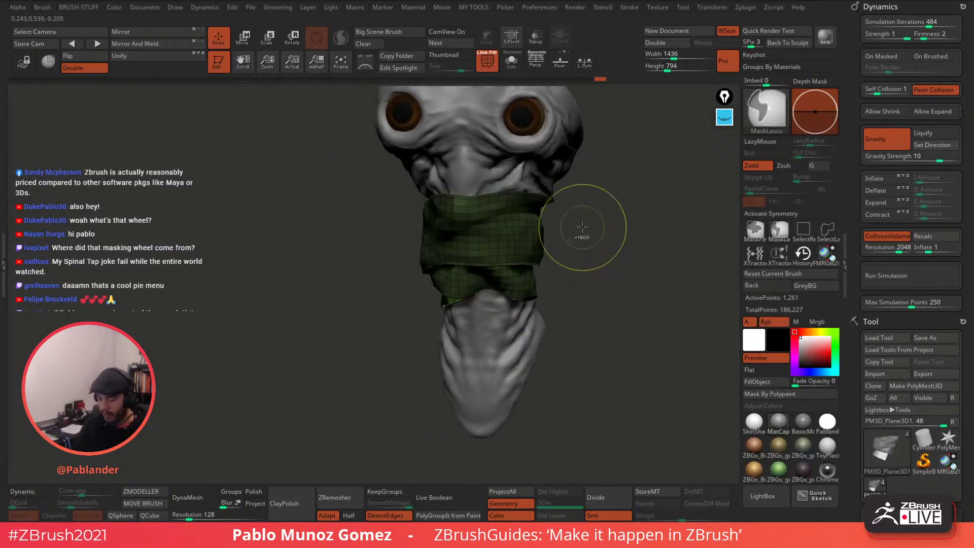
ctrl+drag(590, 203, 607, 319)
right_drag(595, 280, 486, 286)
ctrl+click(587, 260)
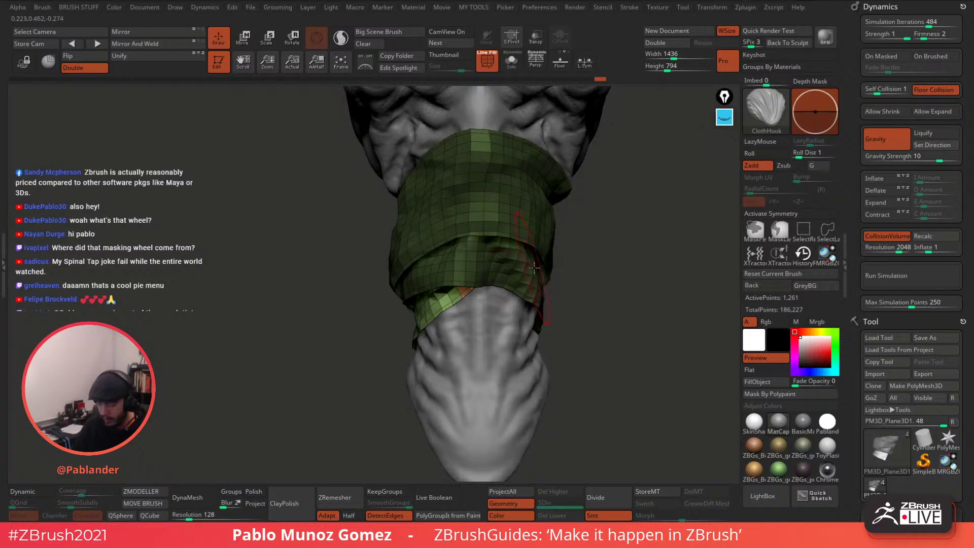
ctrl+click(604, 250)
drag(502, 282, 487, 292)
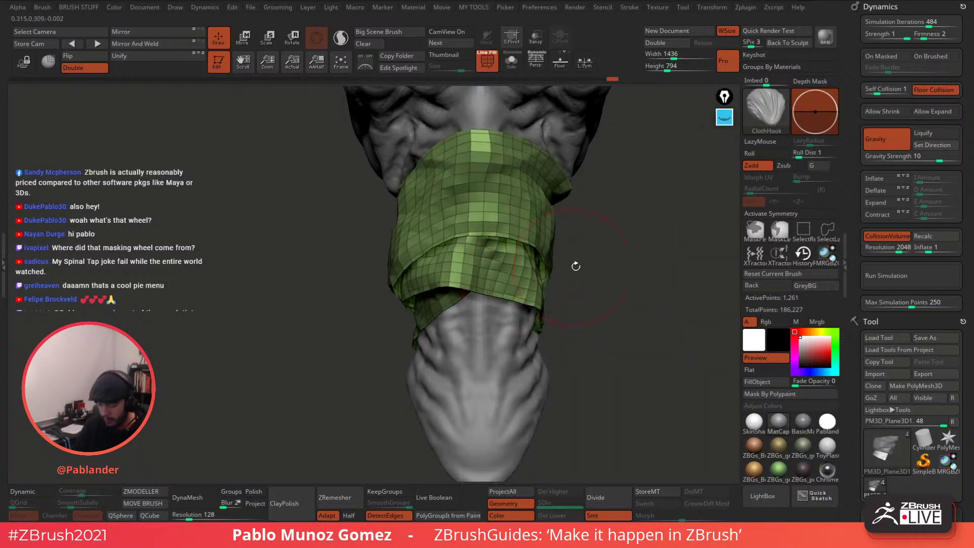
right_drag(575, 266, 489, 264)
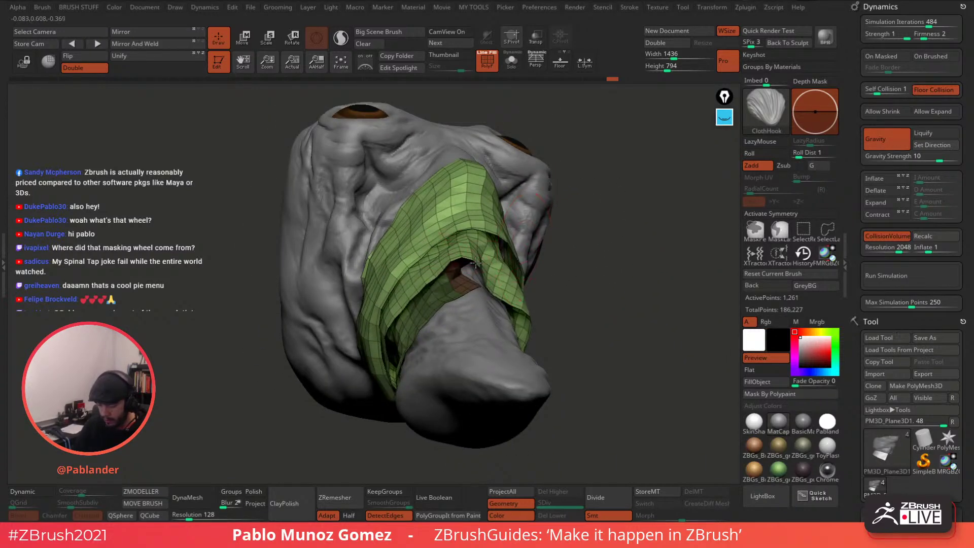
drag(475, 262, 475, 264)
mouse_move(415, 291)
right_down()
mouse_move(593, 308)
mouse_move(614, 273)
mouse_move(560, 286)
right_up()
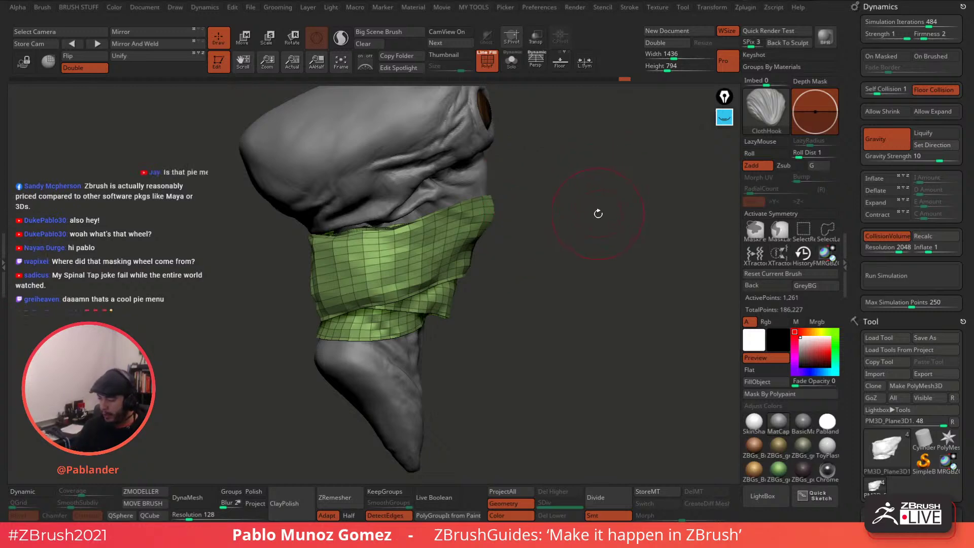
Duplicate the scarf subtool PM3D_Plane3D1, keeping only the copy visible.
drag(876, 482, 876, 227)
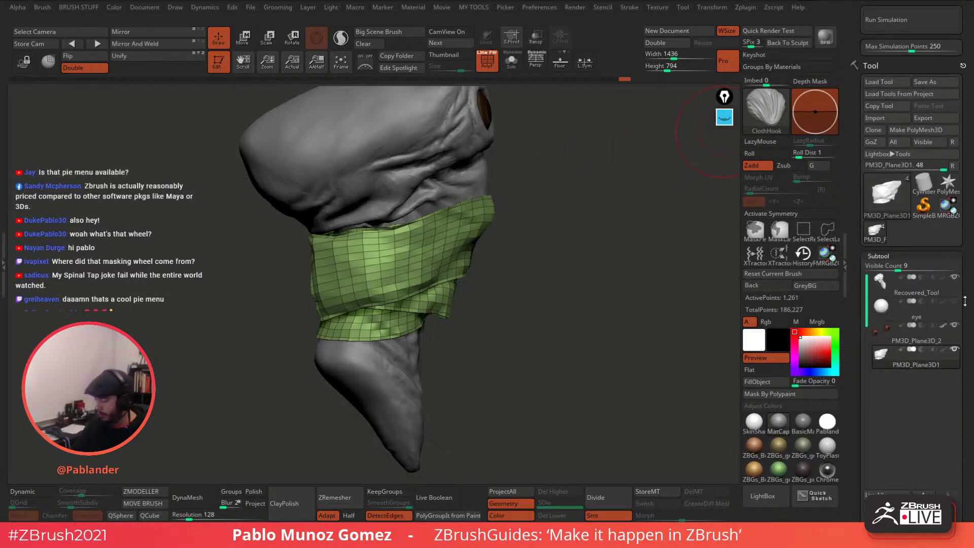
drag(965, 301, 964, 125)
click(889, 390)
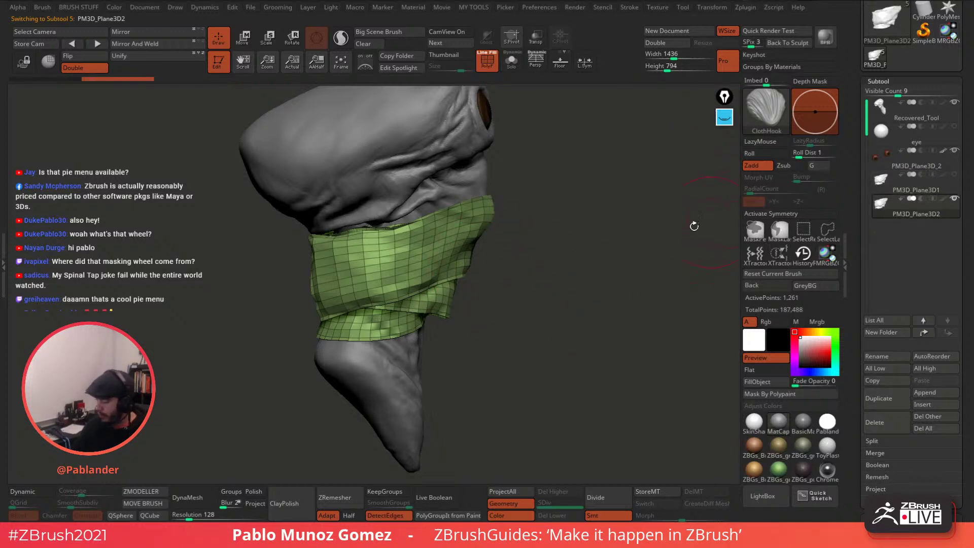
Assign a new polygroup to the polyloop along the duplicated scarf's upper edge with ZModeler.
drag(694, 226, 694, 155)
click(763, 127)
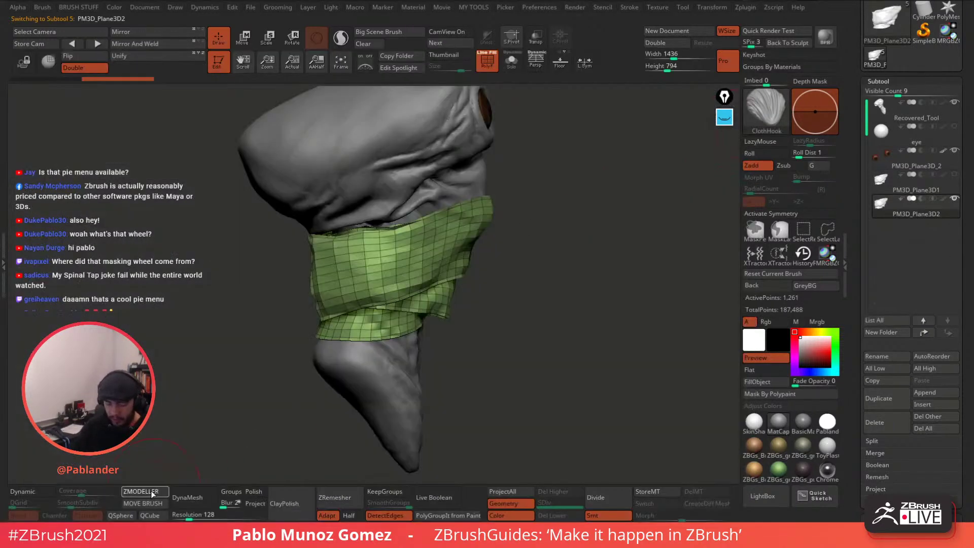
click(151, 493)
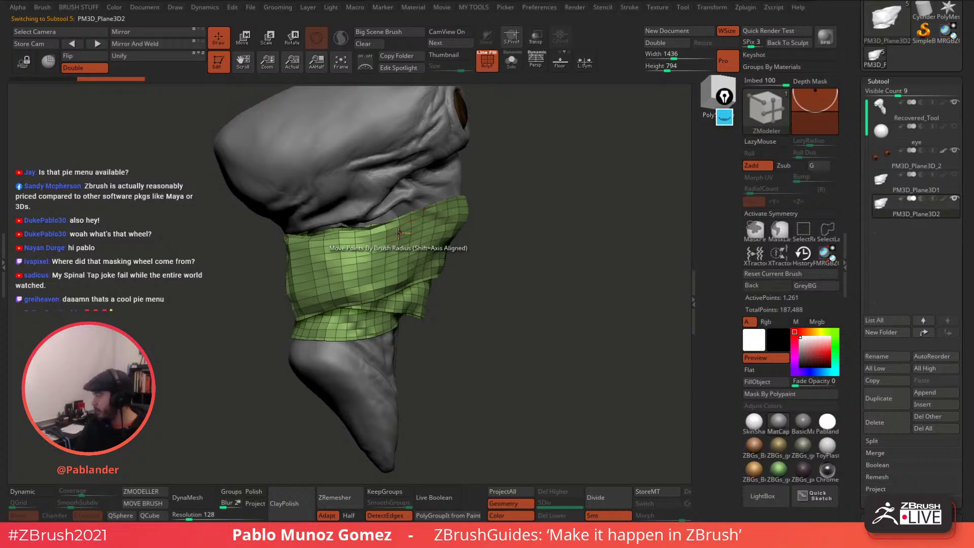
mouse_move(476, 189)
alt+mouse_down()
mouse_move(482, 200)
mouse_move(516, 190)
mouse_move(558, 152)
mouse_move(555, 165)
alt+mouse_up()
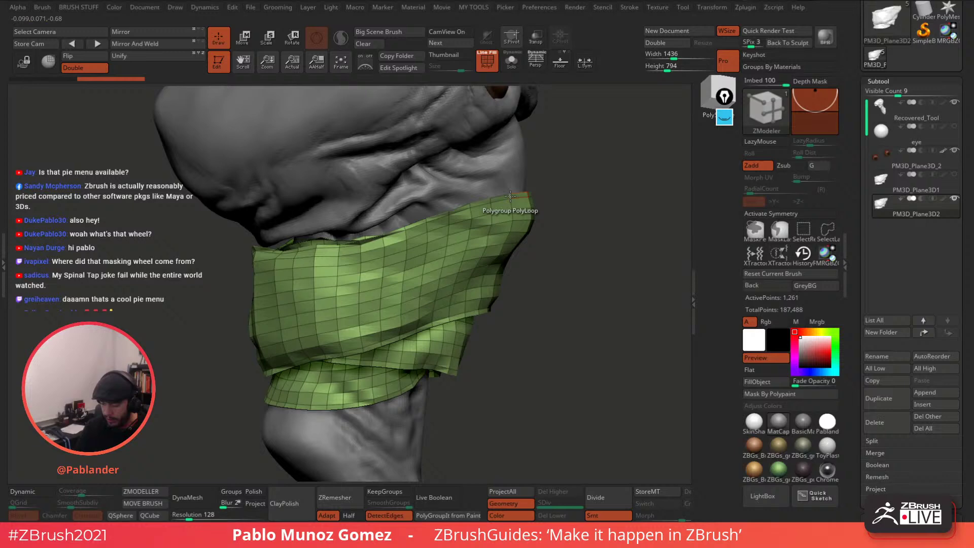
click(510, 195)
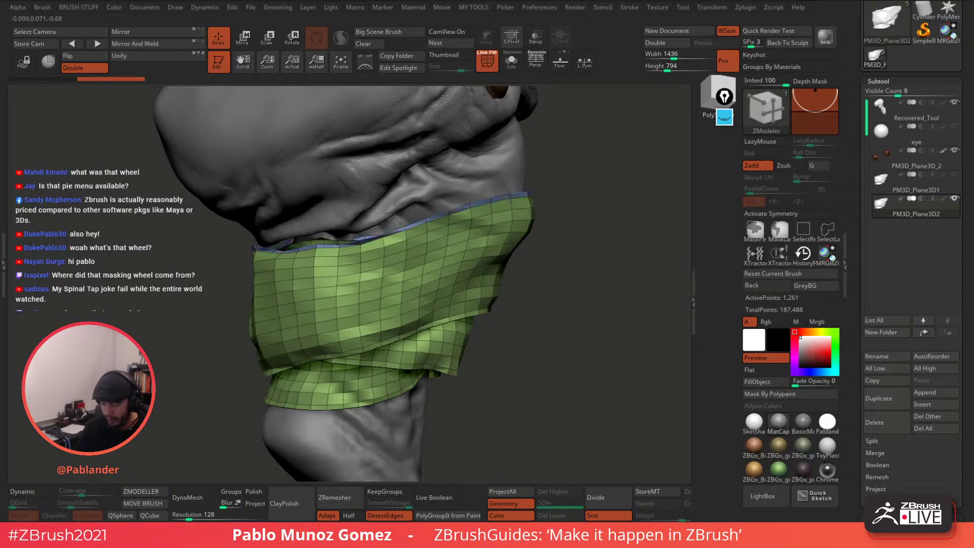
Add the next polyloop down to the polygroup along the scarf's upper edge with ZModeler.
drag(594, 175, 553, 285)
mouse_move(562, 233)
mouse_down()
mouse_move(545, 213)
mouse_move(546, 226)
mouse_up()
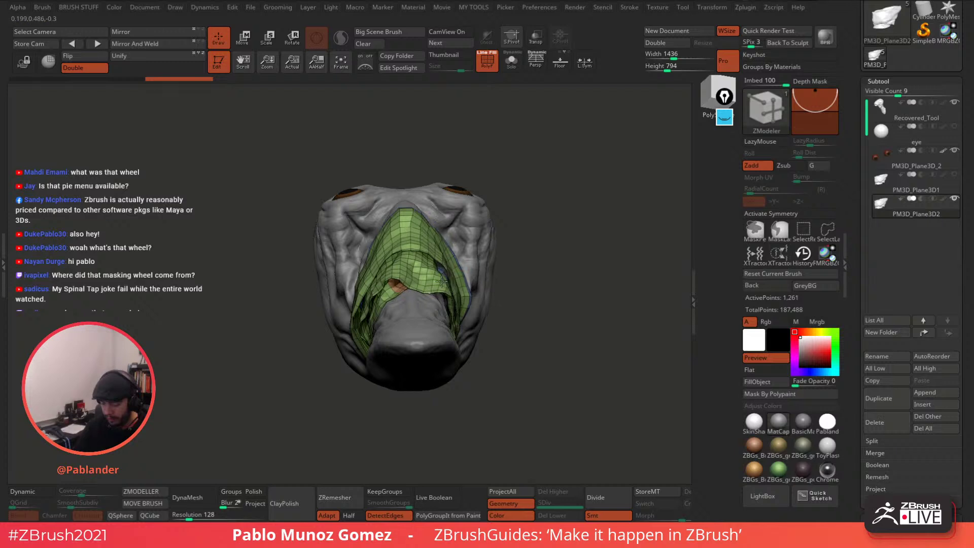
drag(477, 243, 446, 265)
shift+drag(519, 264, 580, 246)
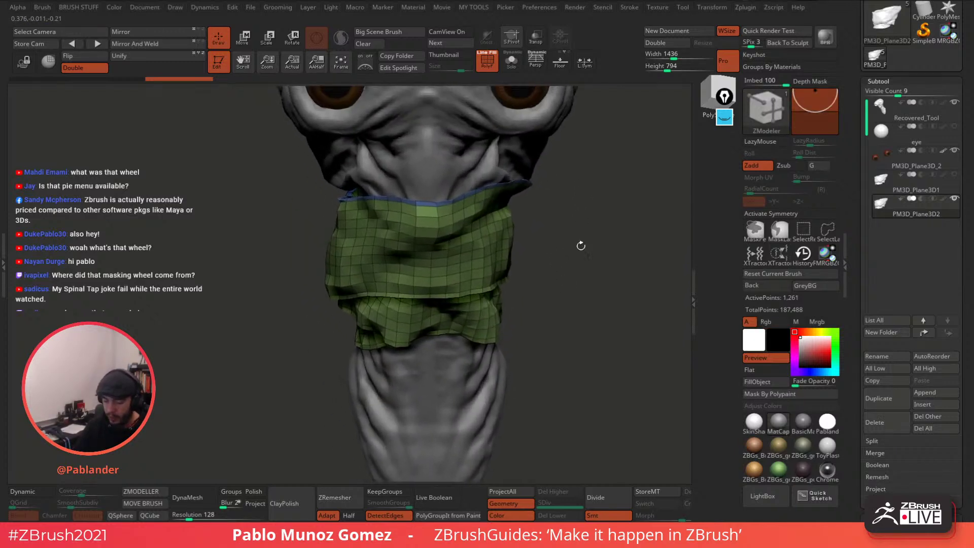
click(437, 212)
drag(573, 211, 595, 181)
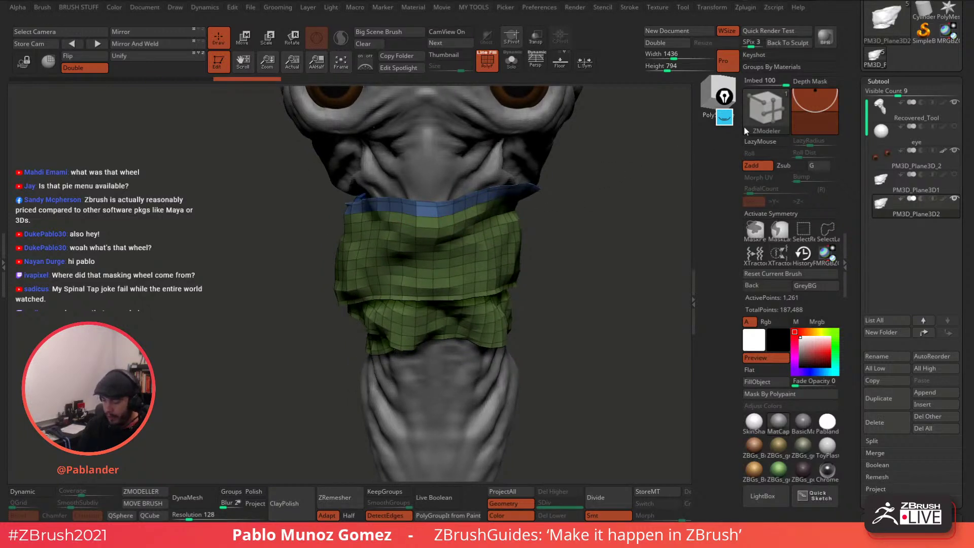
Switch to the Move brush, isolate and mask the scarf's upper-edge polygroup, and show the whole scarf again.
key(b)
click(613, 139)
click(591, 143)
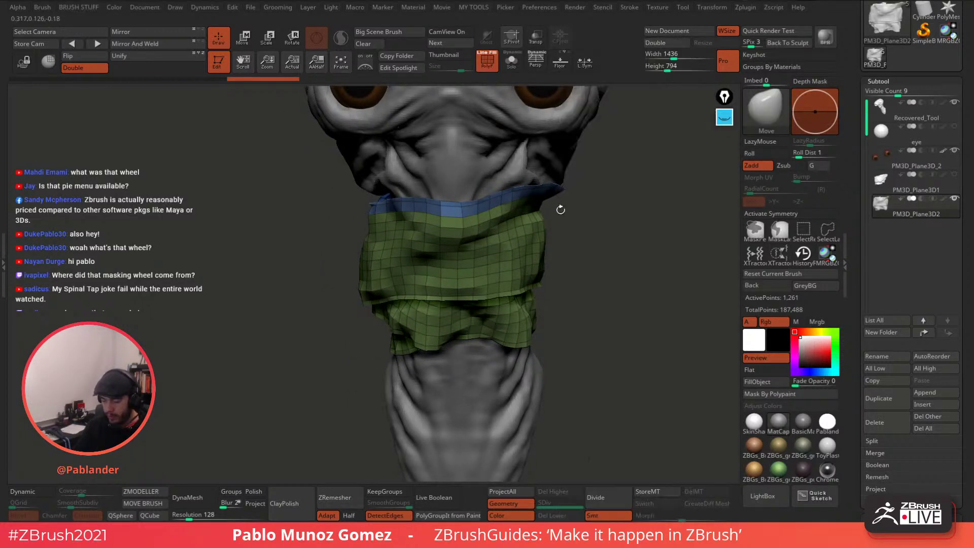
key(ctrl+shift)
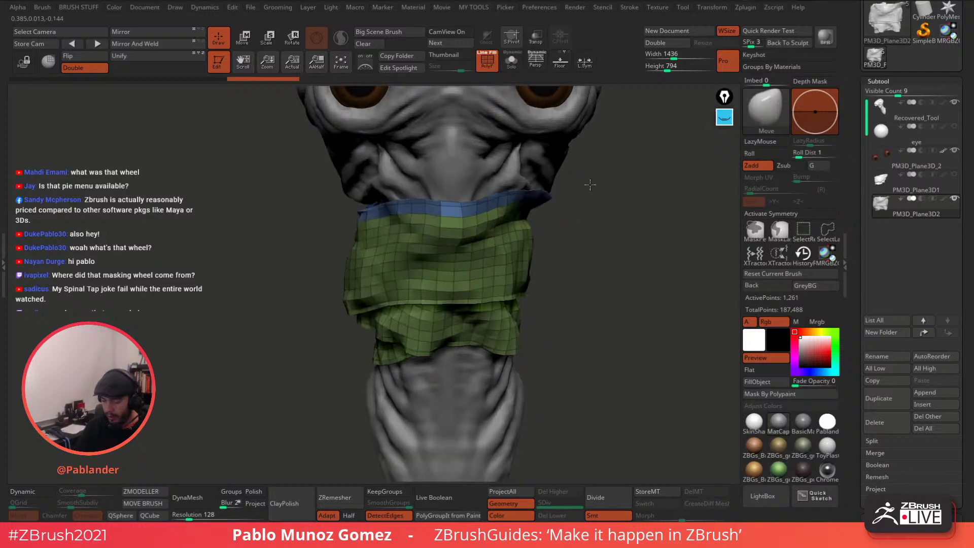
ctrl+shift+click(527, 199)
mouse_move(591, 268)
mouse_down()
mouse_move(599, 234)
mouse_move(565, 215)
mouse_up()
mouse_move(610, 259)
alt+mouse_down()
mouse_move(617, 254)
mouse_move(602, 244)
mouse_move(578, 254)
alt+mouse_up()
key(ctrl)
ctrl+click(573, 221)
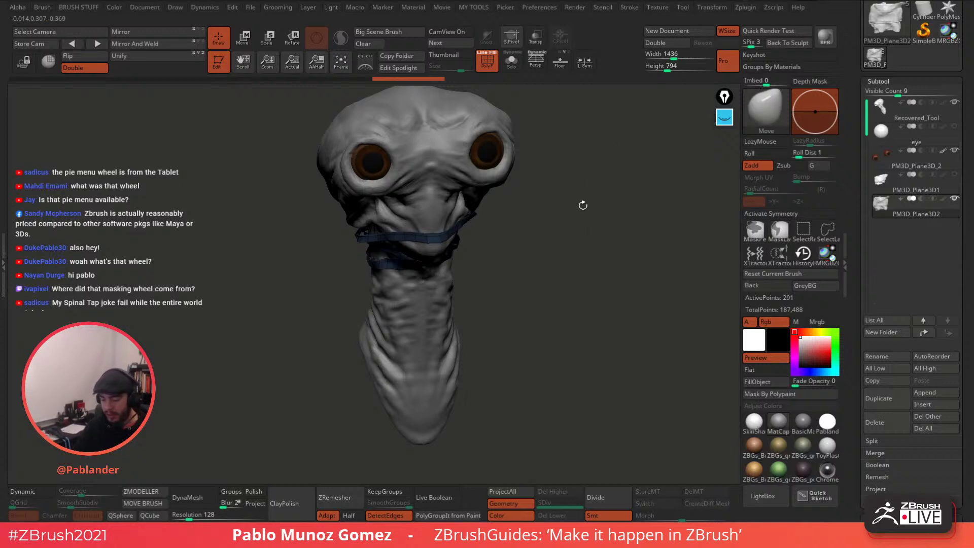
ctrl+shift+click(583, 218)
Grow the mask on the scarf's upper band with the masking tools.
mouse_move(583, 213)
mouse_down()
mouse_move(567, 198)
mouse_move(587, 198)
mouse_up()
right_click(607, 202)
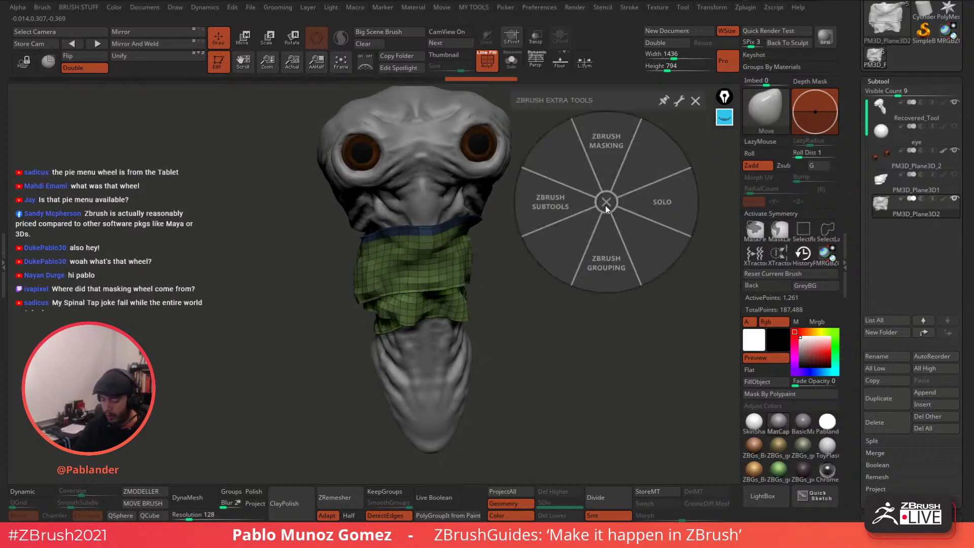
click(582, 203)
click(567, 202)
right_click(593, 208)
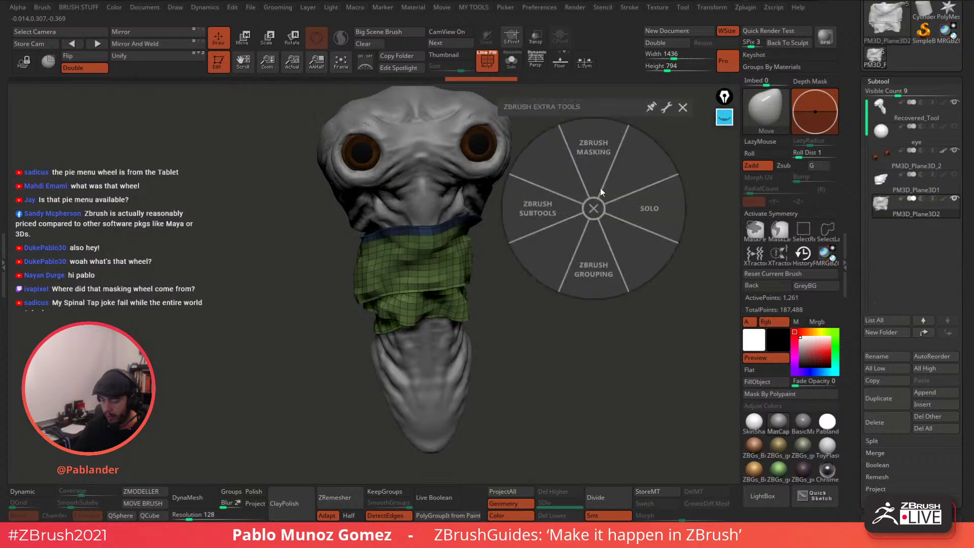
click(598, 156)
click(556, 164)
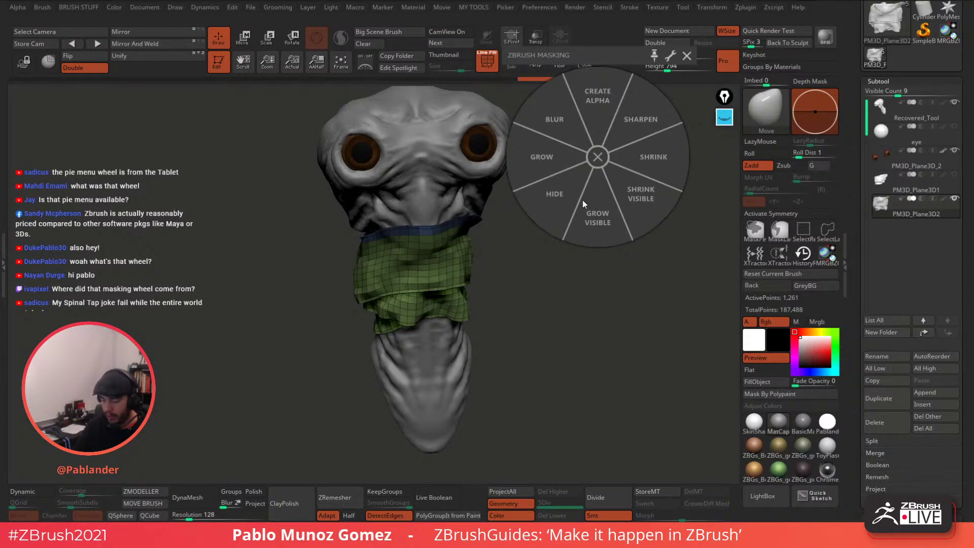
click(598, 157)
Inspect the masked upper edge from several sides with the polyframe hidden and the SkinShade material, and restore the MatCap material.
drag(539, 225, 574, 211)
click(487, 61)
click(762, 423)
drag(591, 311, 555, 242)
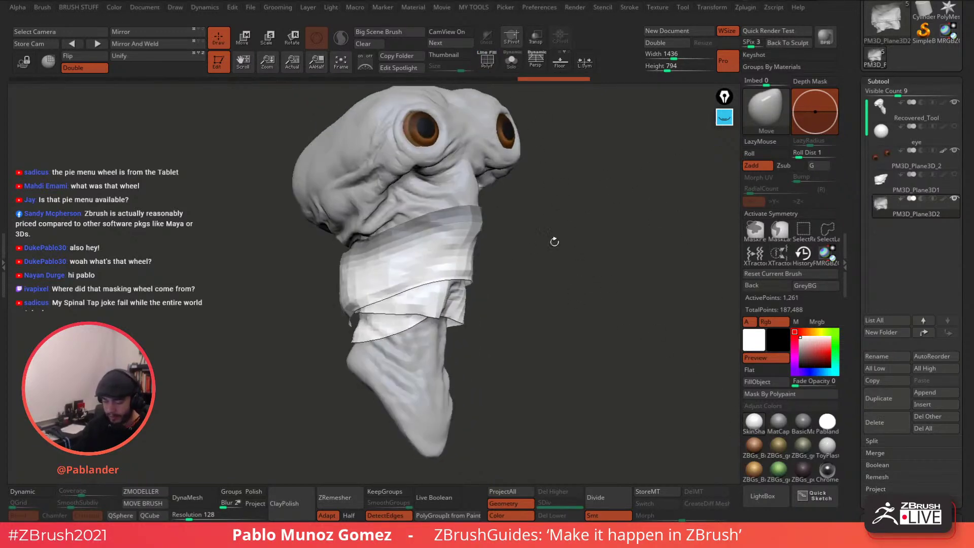
drag(475, 214, 563, 228)
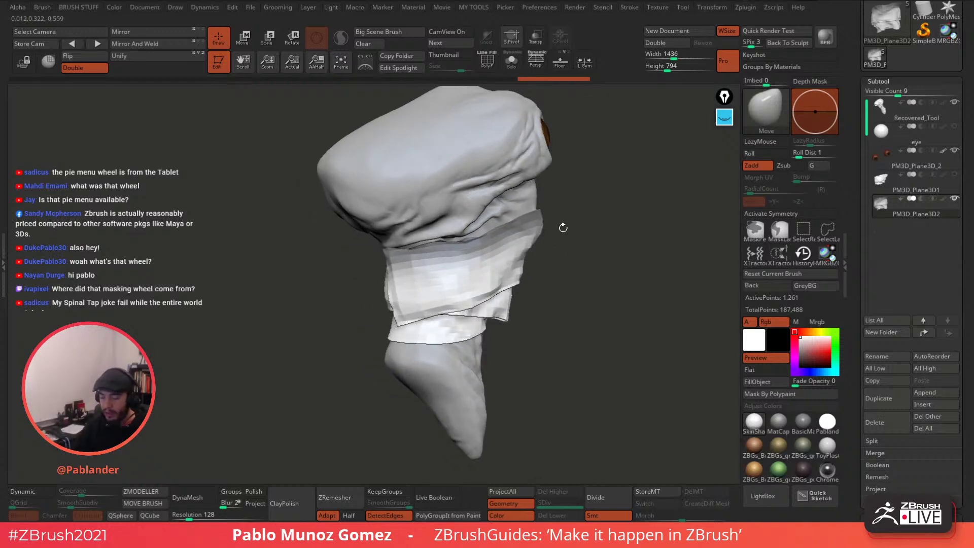
drag(563, 228, 591, 241)
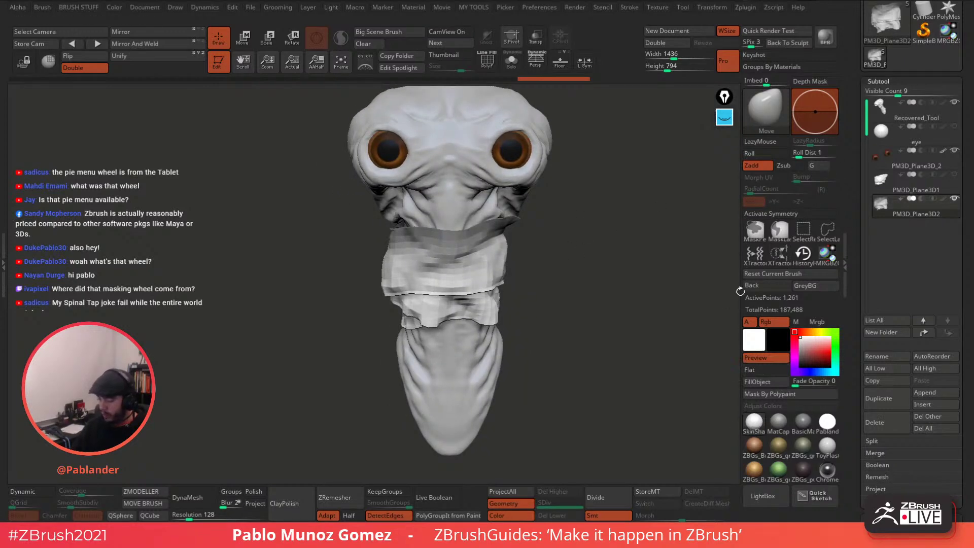
click(773, 420)
click(487, 63)
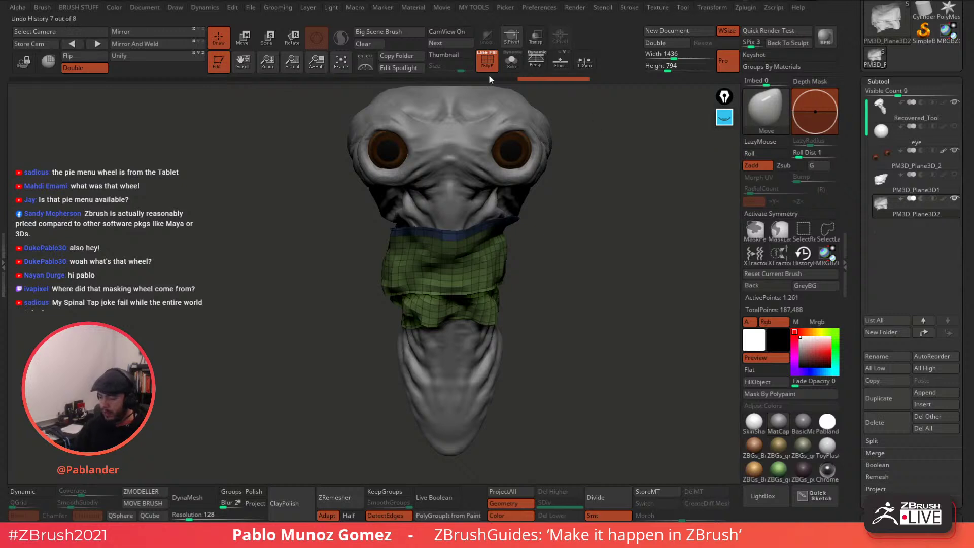
click(489, 70)
Set the Dynamics collision volume inflate to 0.2 and the gravity strength to 4.
drag(852, 108, 850, 225)
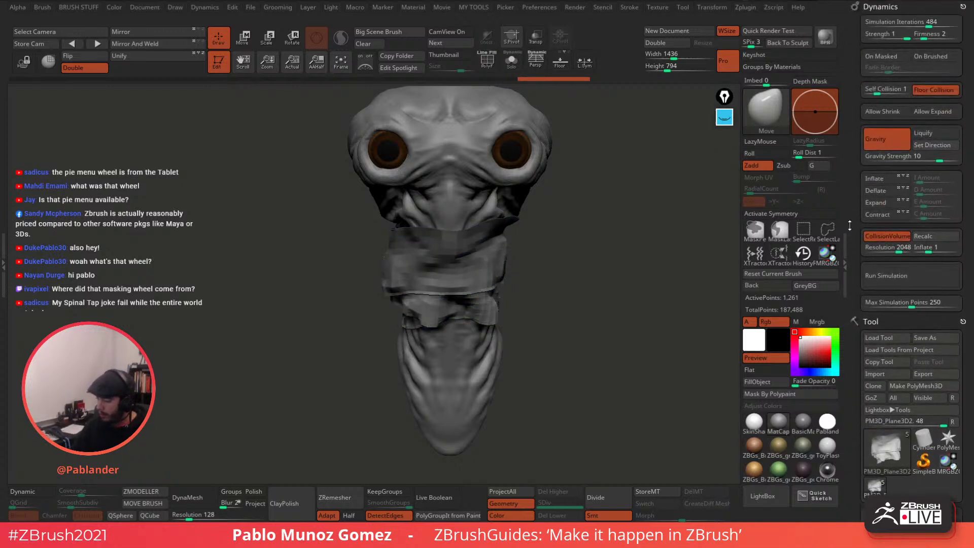
mouse_move(629, 230)
mouse_down()
mouse_move(631, 209)
mouse_move(632, 220)
mouse_up()
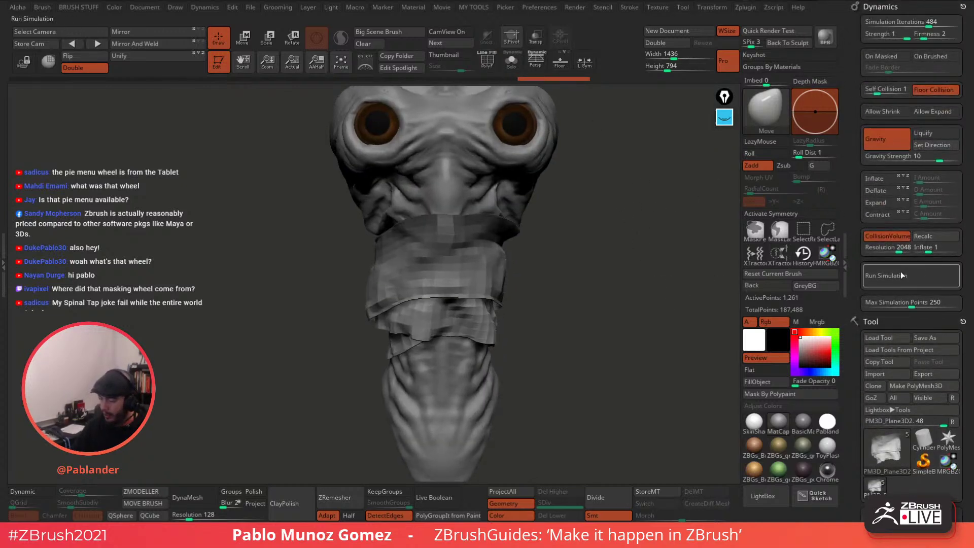
click(926, 249)
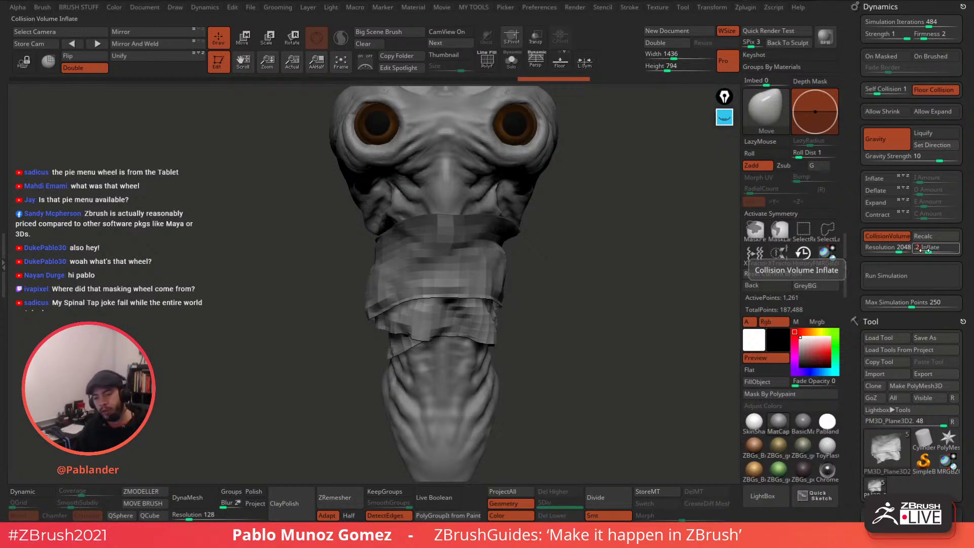
key(Return)
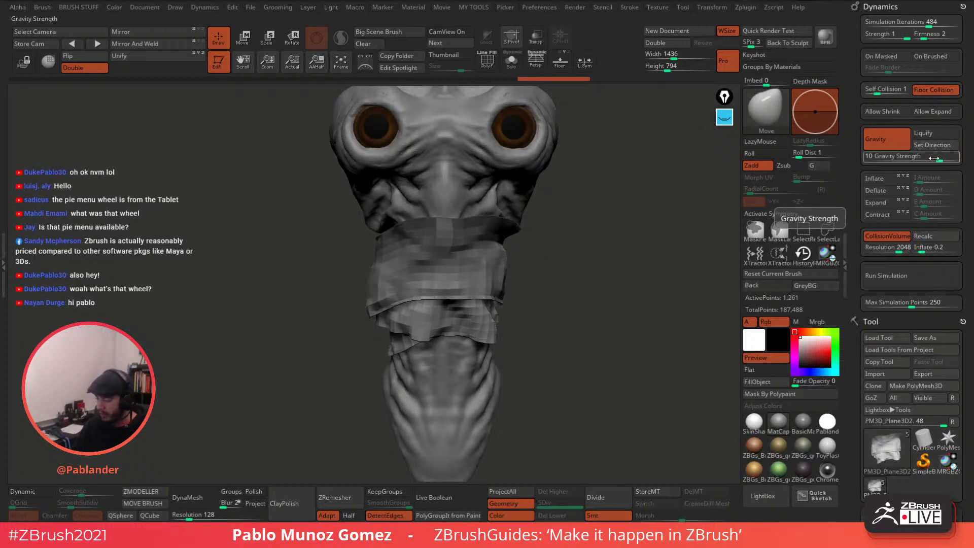
drag(932, 158, 937, 158)
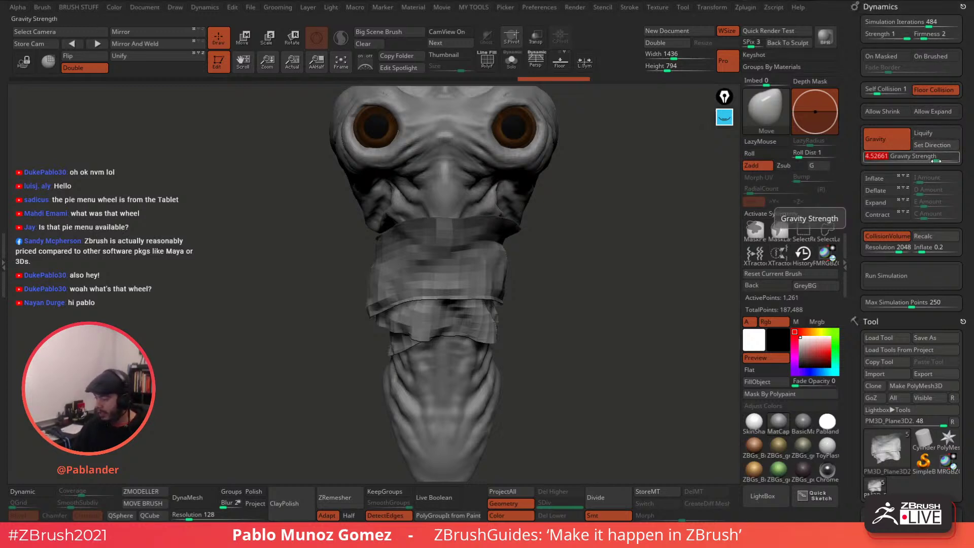
drag(936, 160, 936, 157)
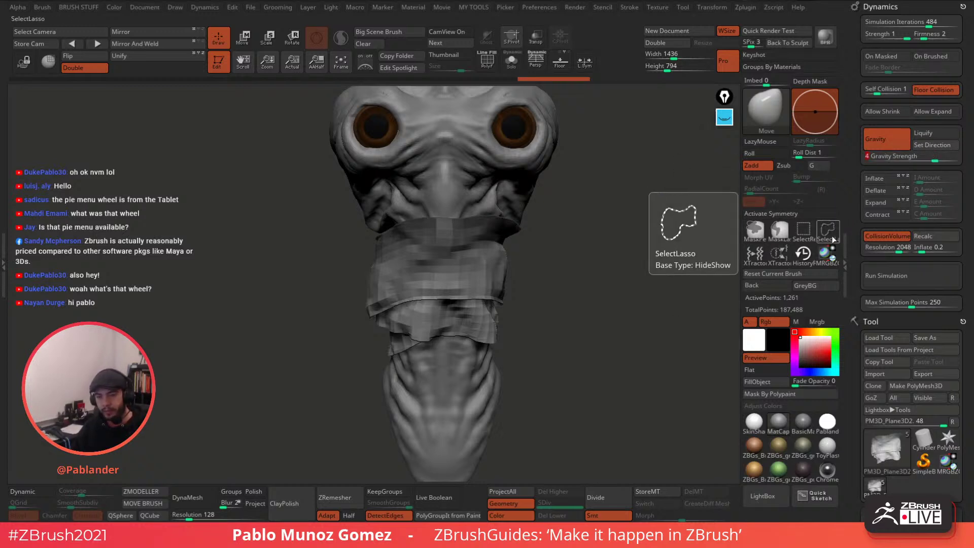
mouse_move(615, 293)
mouse_down()
mouse_move(597, 294)
mouse_move(620, 274)
mouse_up()
Turn on Dynamic Subdiv for the scarf to smooth its surface.
drag(963, 238, 942, 82)
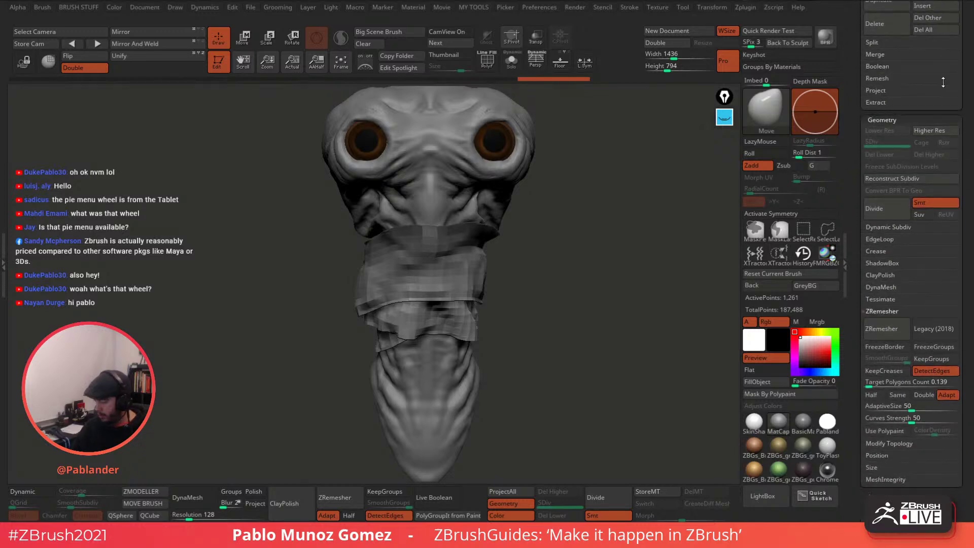
click(907, 228)
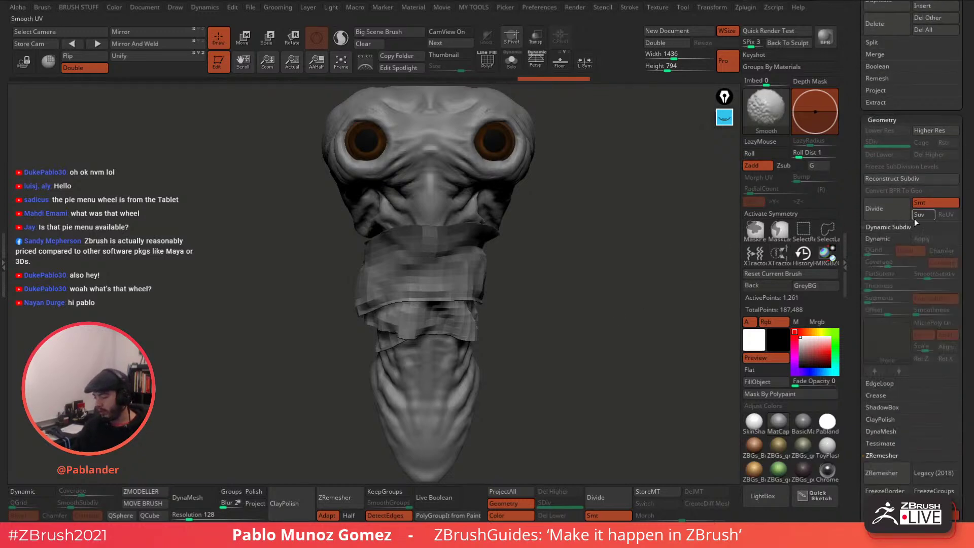
click(888, 237)
drag(676, 337, 655, 269)
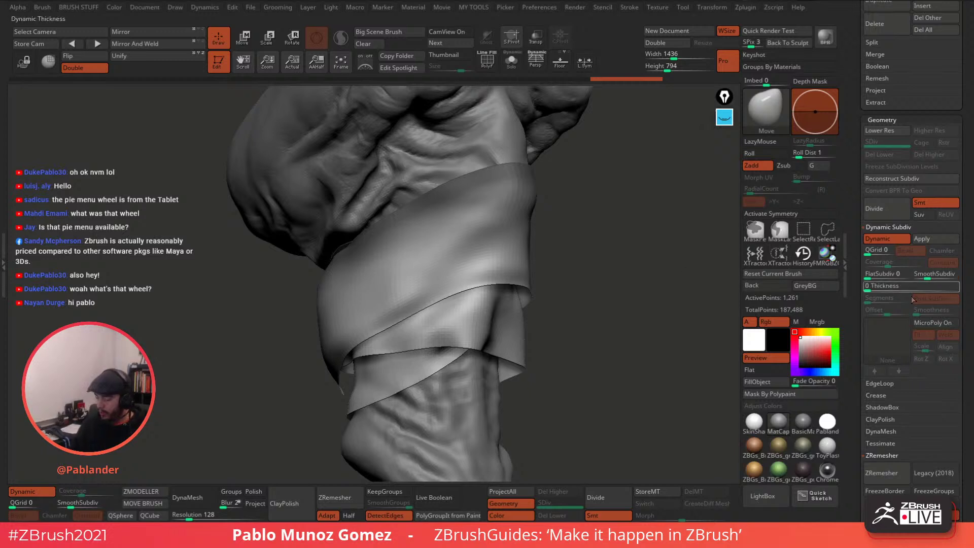
Circle the Dynamic Subdiv thickness and MicroPoly settings in pink with the screen annotation pen, and hide the annotations.
scroll(913, 286, down, 4)
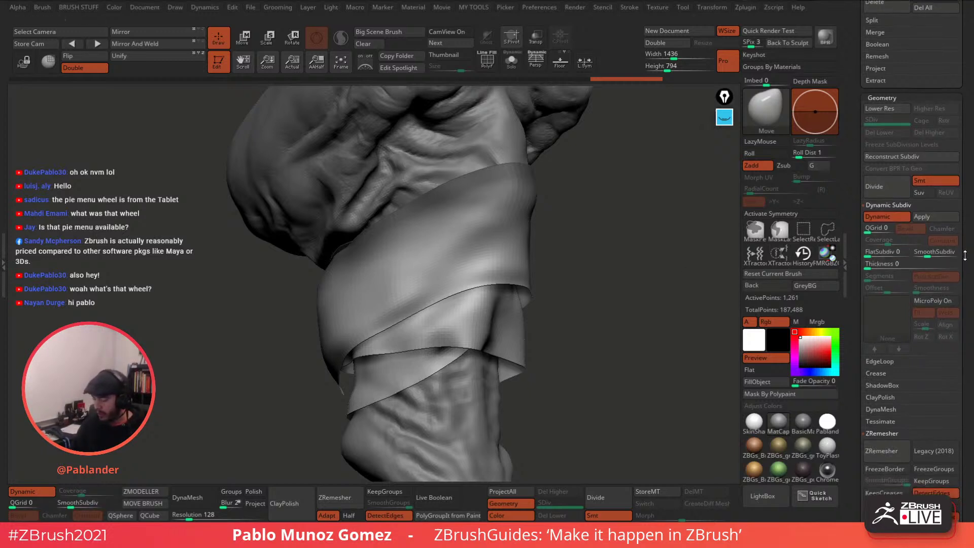
mouse_move(725, 118)
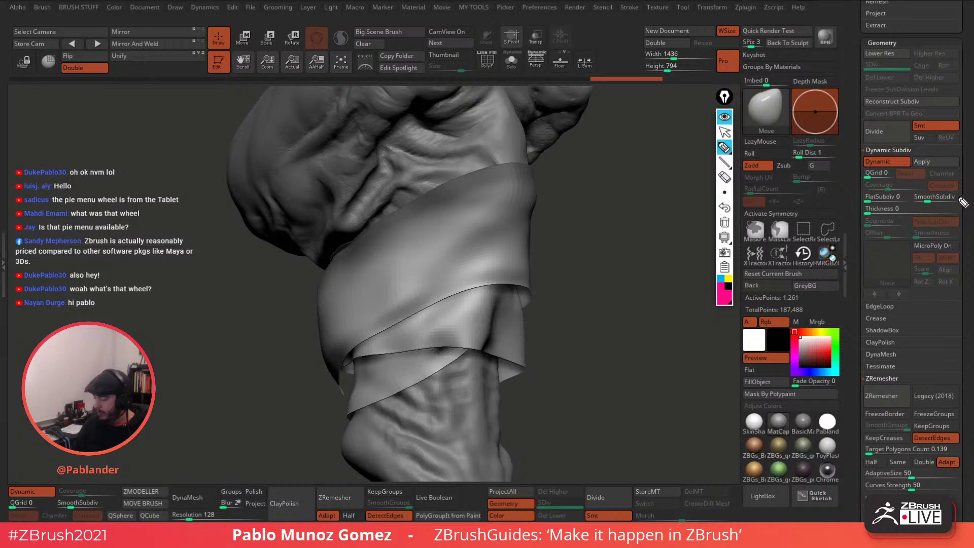
drag(927, 209, 861, 218)
mouse_move(862, 287)
mouse_down()
mouse_move(963, 248)
mouse_move(961, 203)
mouse_up()
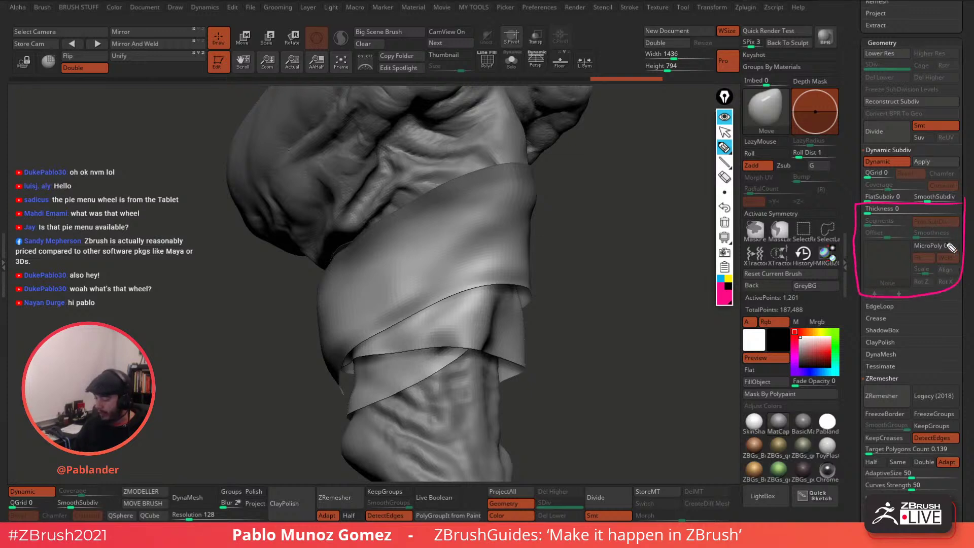
click(724, 116)
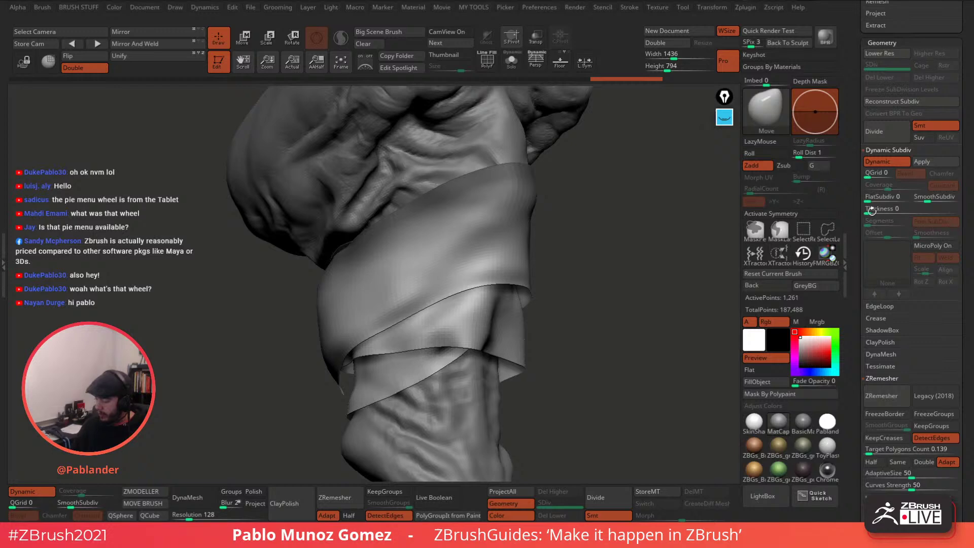
Set the scarf's Dynamic Subdiv thickness to 0.00681 and its thickness offset to -100.
drag(872, 211, 892, 212)
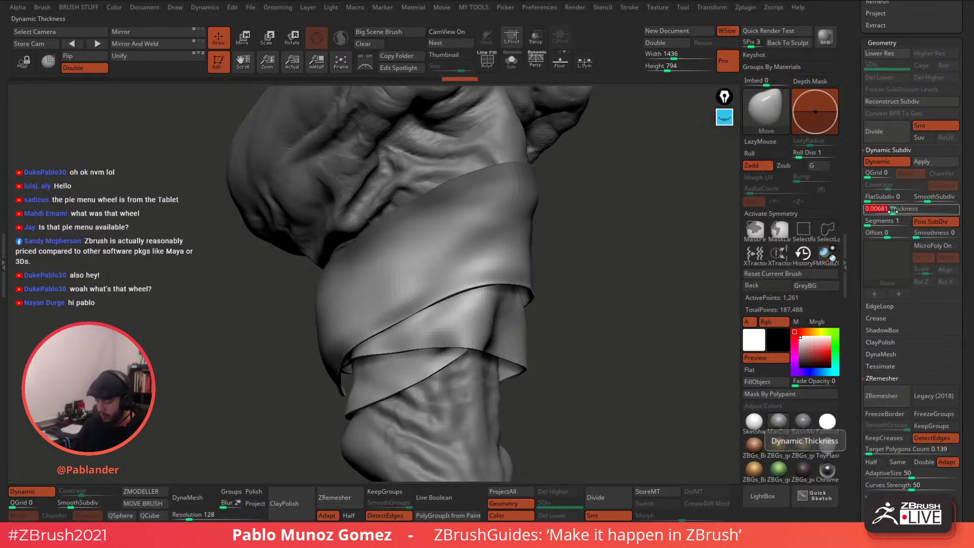
mouse_move(614, 231)
mouse_down()
mouse_move(638, 291)
mouse_move(551, 315)
mouse_move(578, 334)
mouse_move(691, 232)
mouse_up()
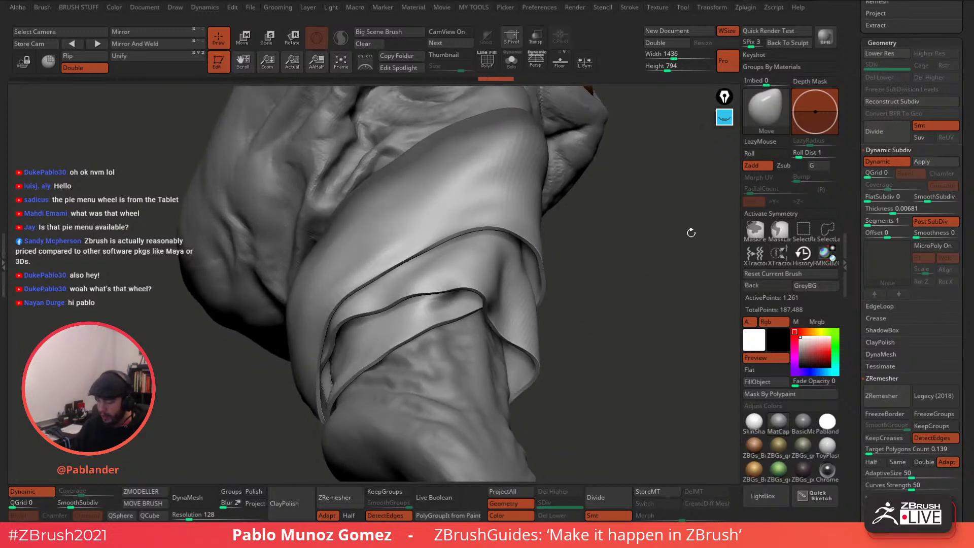
drag(656, 270, 644, 225)
mouse_move(597, 254)
mouse_down()
mouse_move(605, 265)
mouse_move(497, 306)
mouse_up()
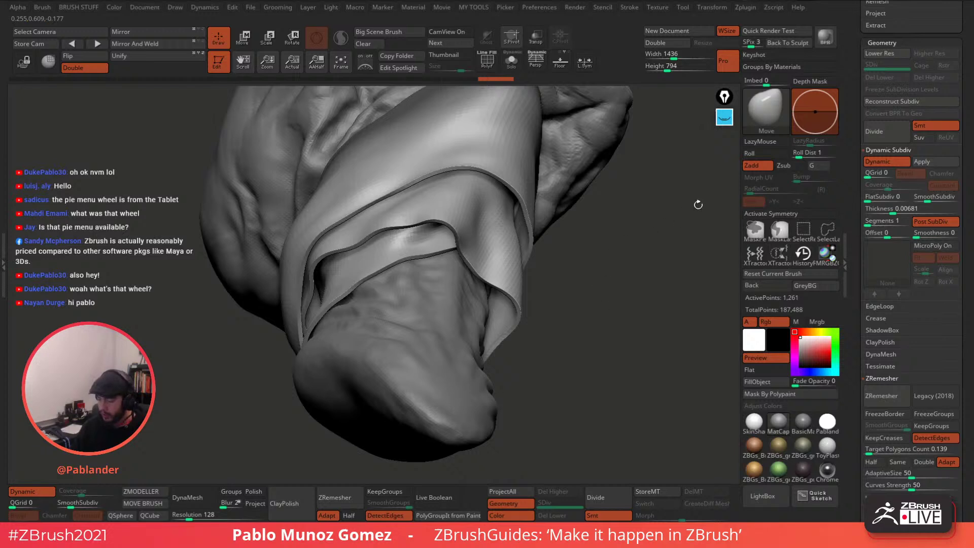
mouse_move(698, 204)
mouse_down()
mouse_move(643, 262)
mouse_move(654, 250)
mouse_up()
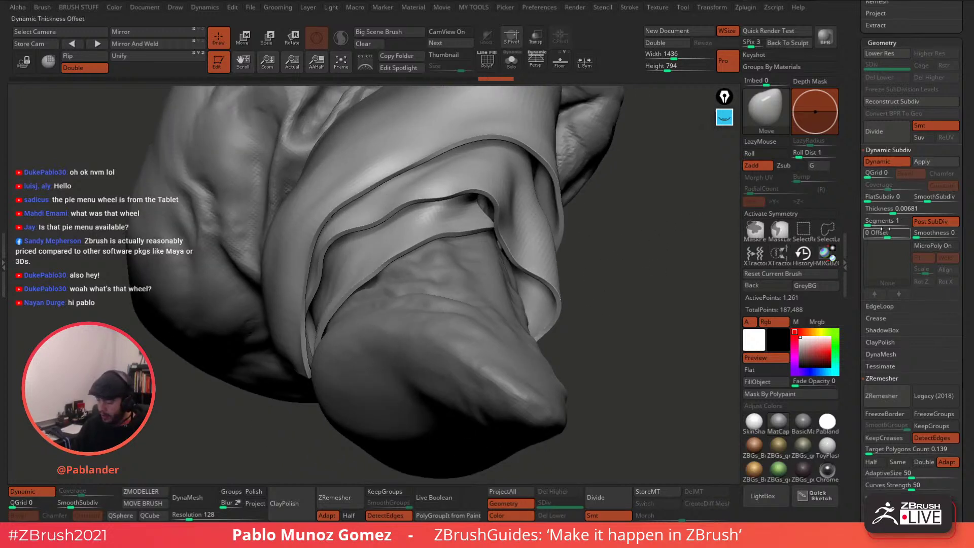
drag(887, 234, 878, 236)
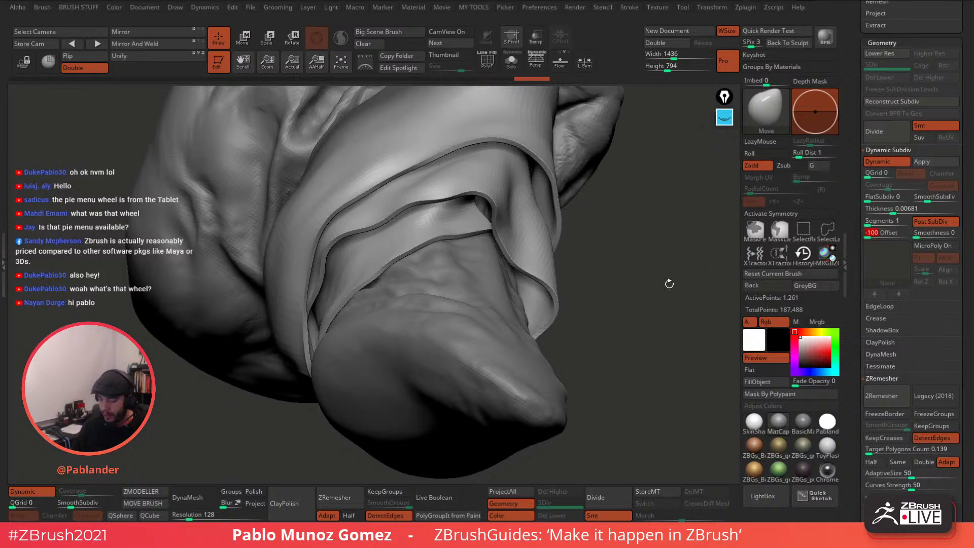
alt+drag(668, 282, 611, 287)
Clear the old annotations and sketch an offset diagram: a pink line labelled 0, a yellow -100 arrow and a blue +100 arrow.
click(726, 130)
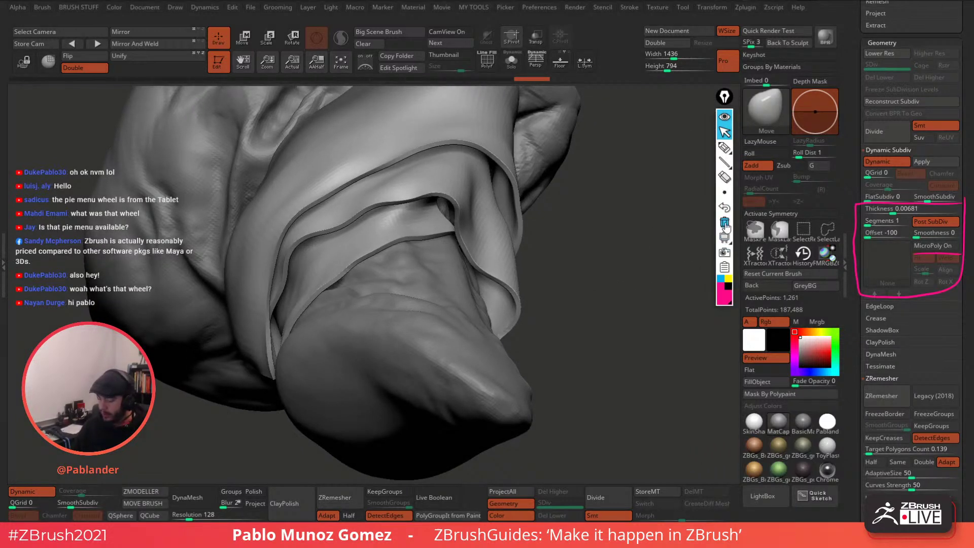
click(725, 222)
drag(611, 156, 624, 367)
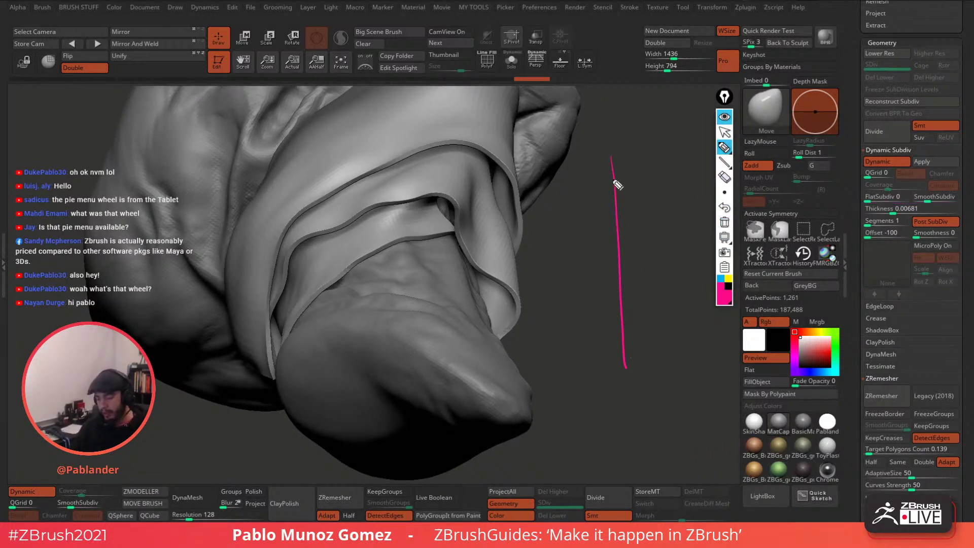
click(725, 278)
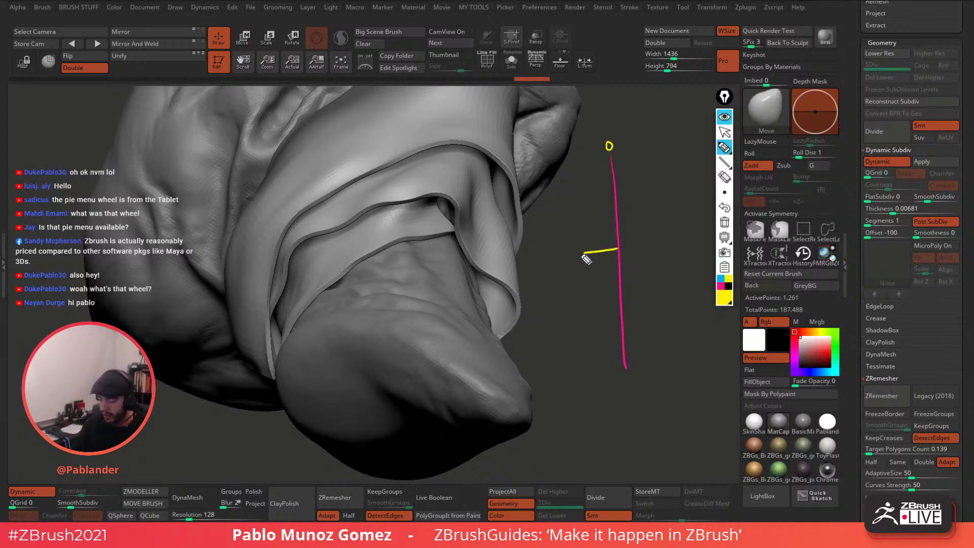
click(721, 279)
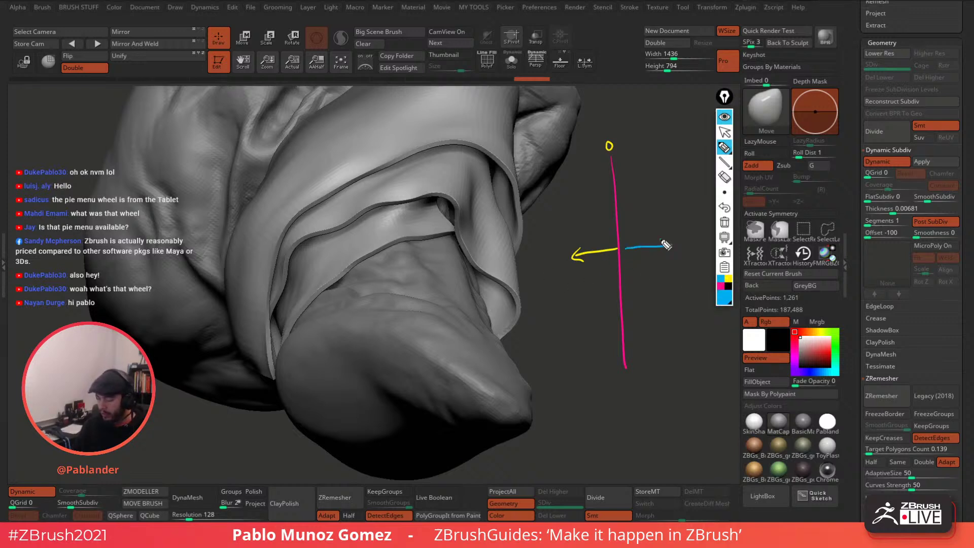
drag(660, 242, 661, 254)
drag(654, 209, 655, 227)
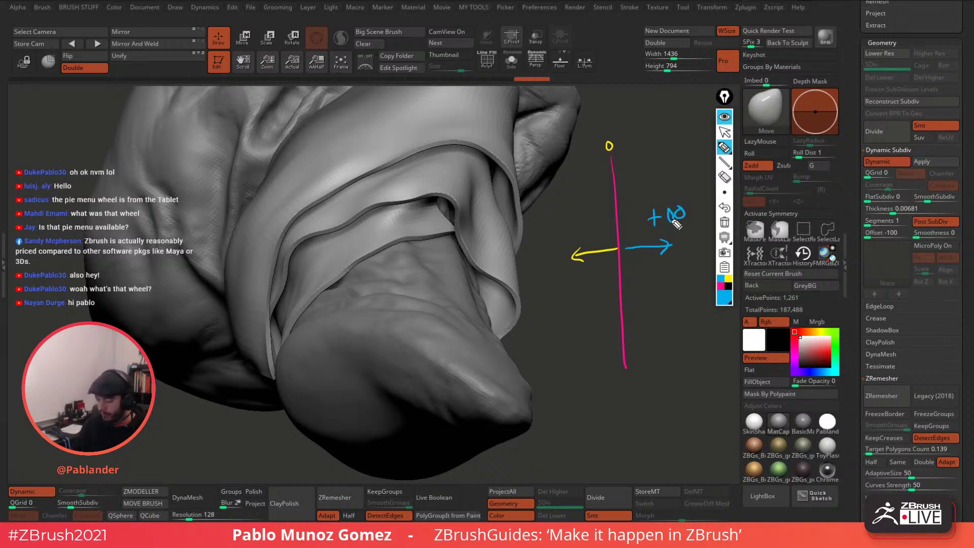
click(728, 280)
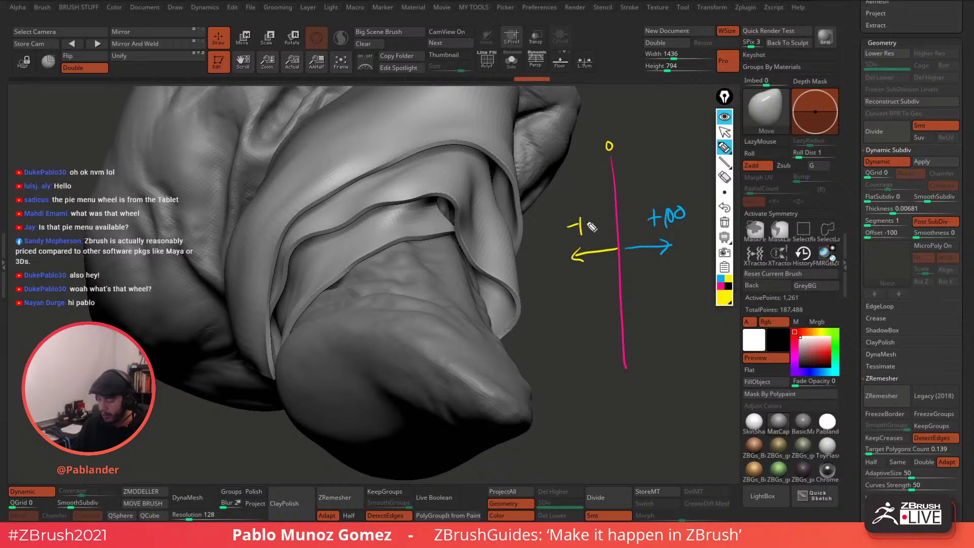
click(725, 132)
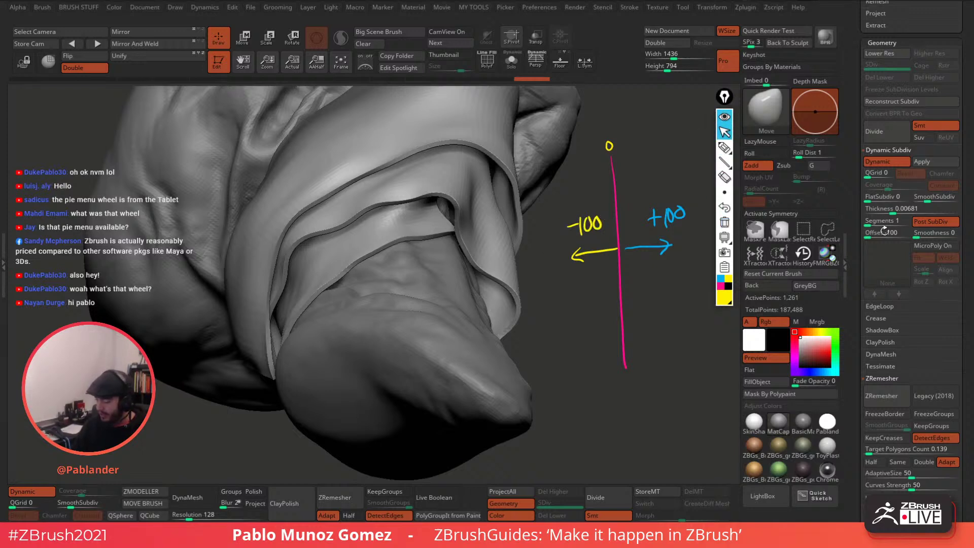
Set the scarf's Dynamic Subdiv thickness offset to 100.
click(885, 231)
text(100)
key(Return)
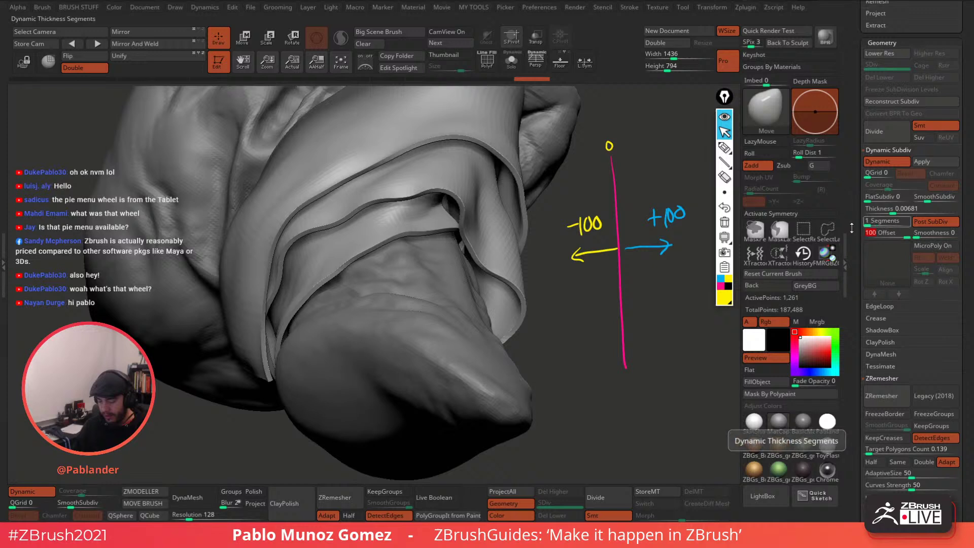
Annotate the scarf's border with pink edge lines and short yellow and blue marks on either side, and leave pen mode.
click(720, 286)
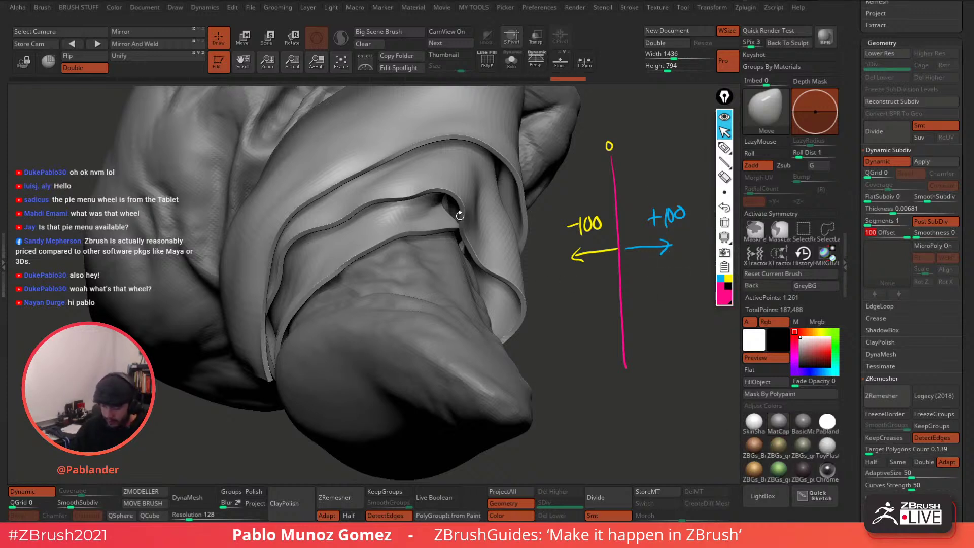
click(725, 148)
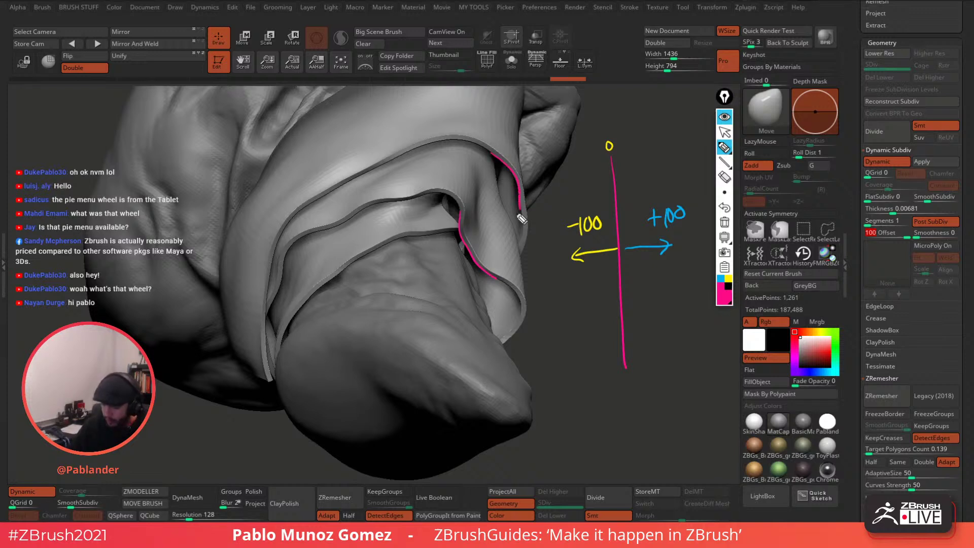
click(727, 278)
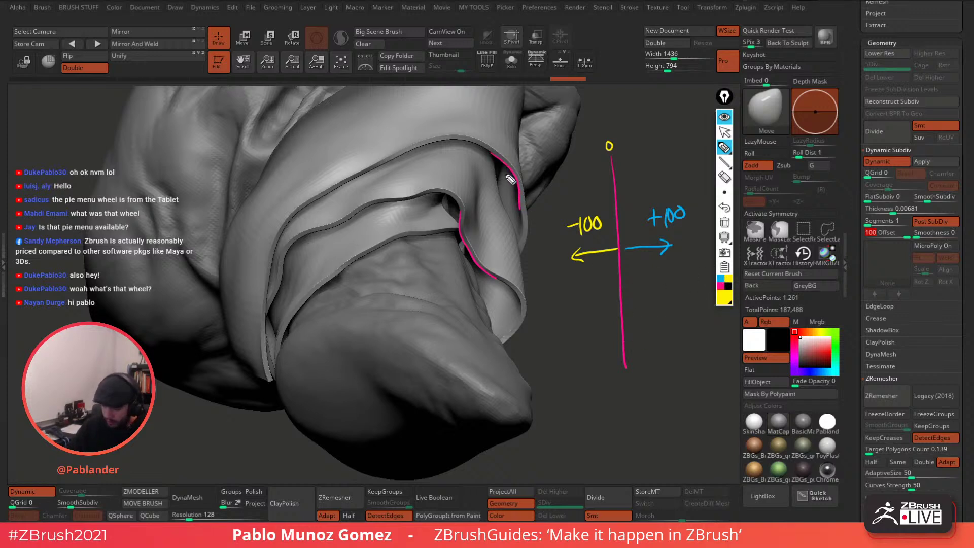
click(720, 279)
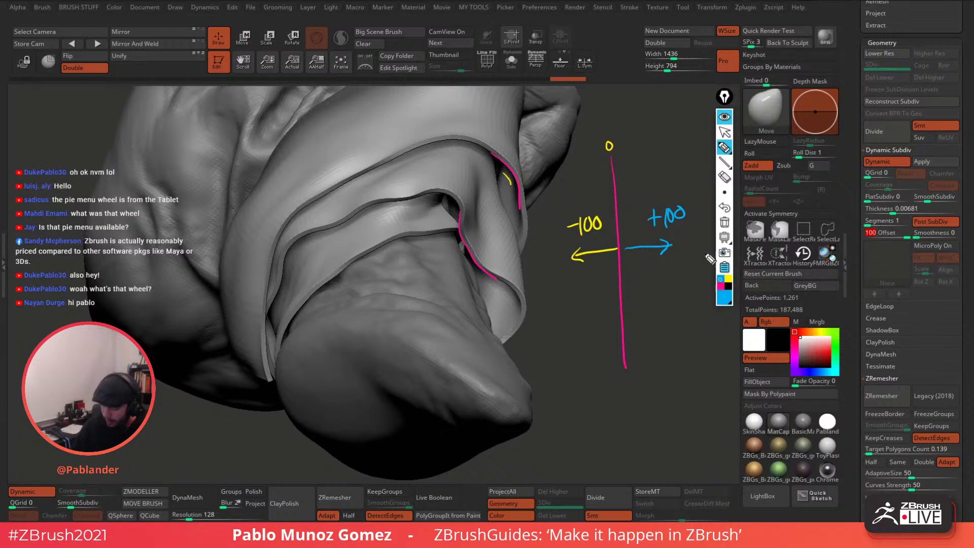
click(724, 132)
Try the scarf's thickness offset at 0 and return it to -100.
mouse_move(890, 233)
mouse_down()
mouse_move(903, 233)
mouse_move(864, 237)
mouse_move(887, 236)
mouse_up()
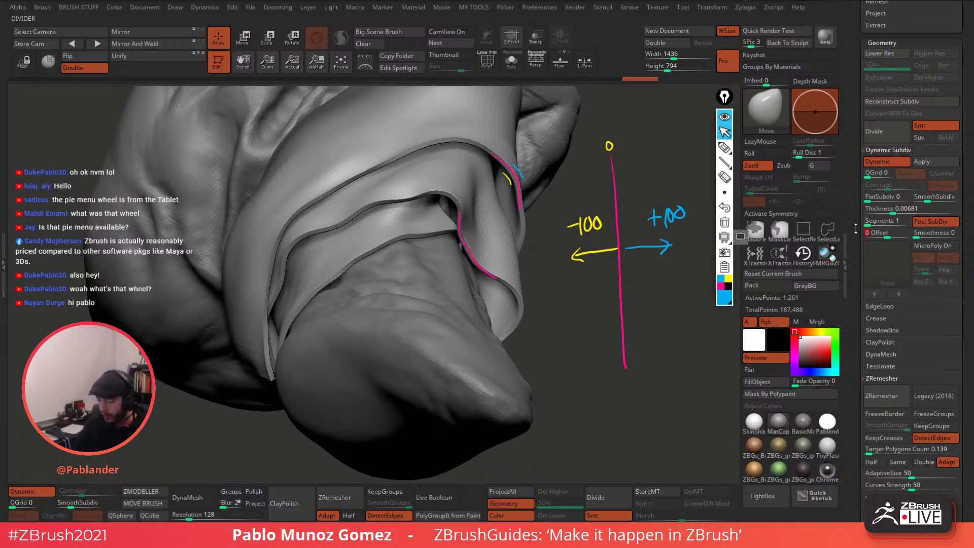
click(877, 236)
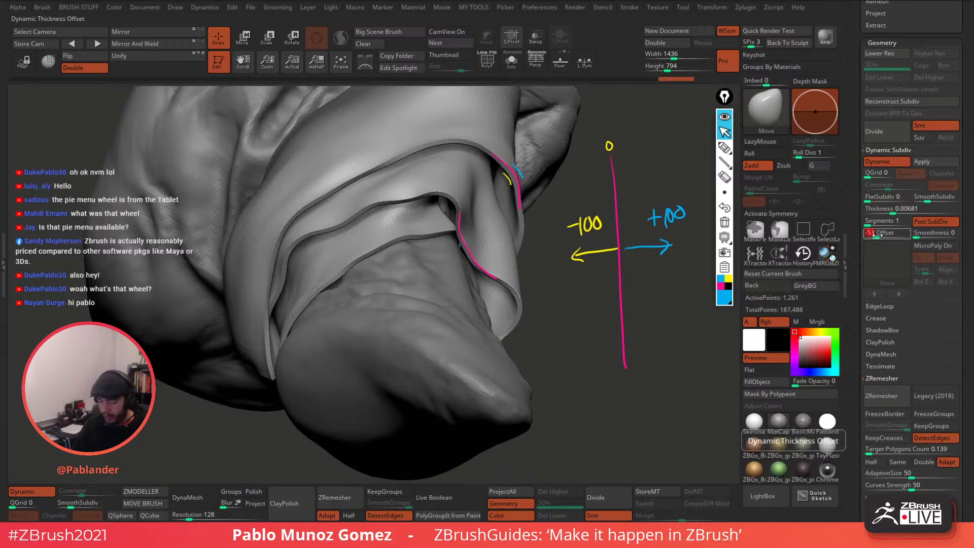
drag(876, 236, 865, 236)
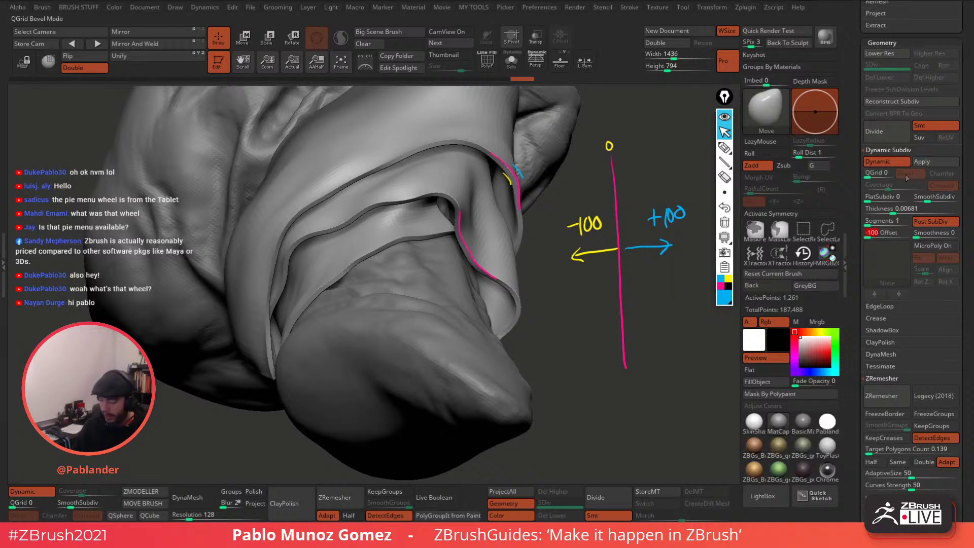
Increase the scarf's dynamic thickness to 0.01321 and inspect its edges from several angles.
drag(892, 210, 894, 212)
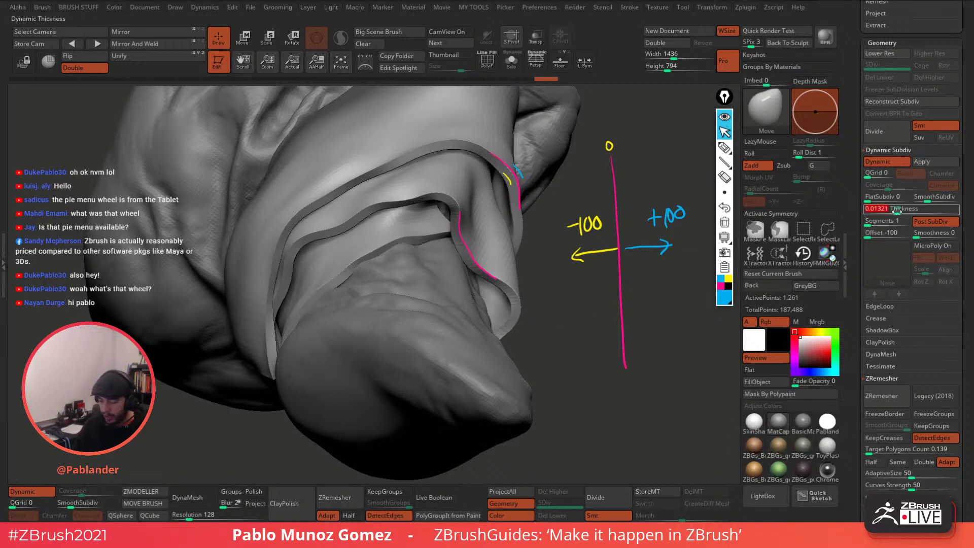
right_drag(508, 309, 498, 331)
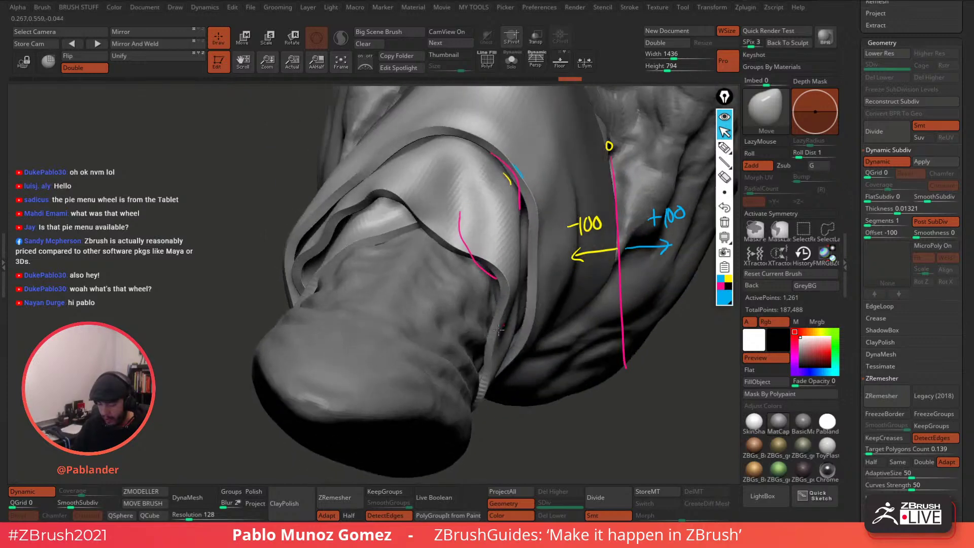
right_drag(486, 287, 504, 312)
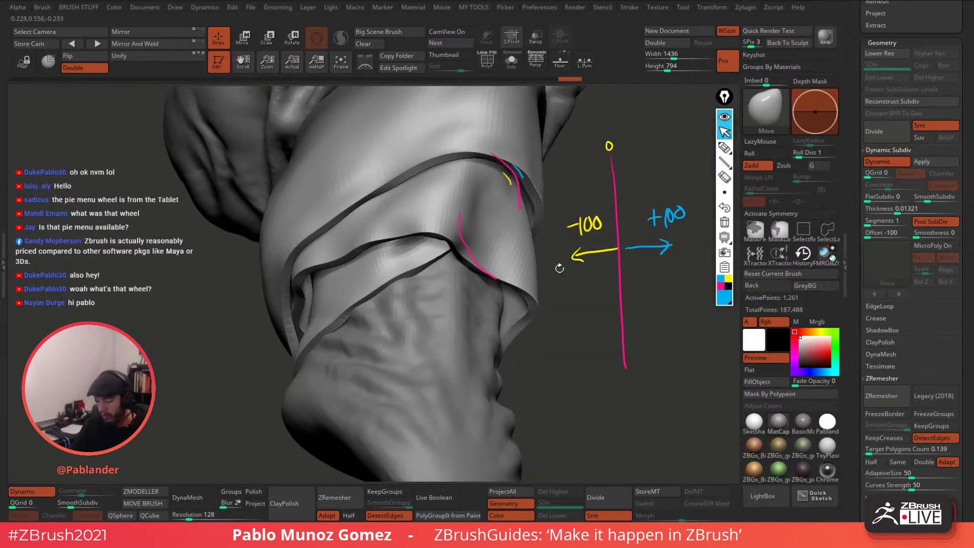
right_drag(305, 331, 545, 270)
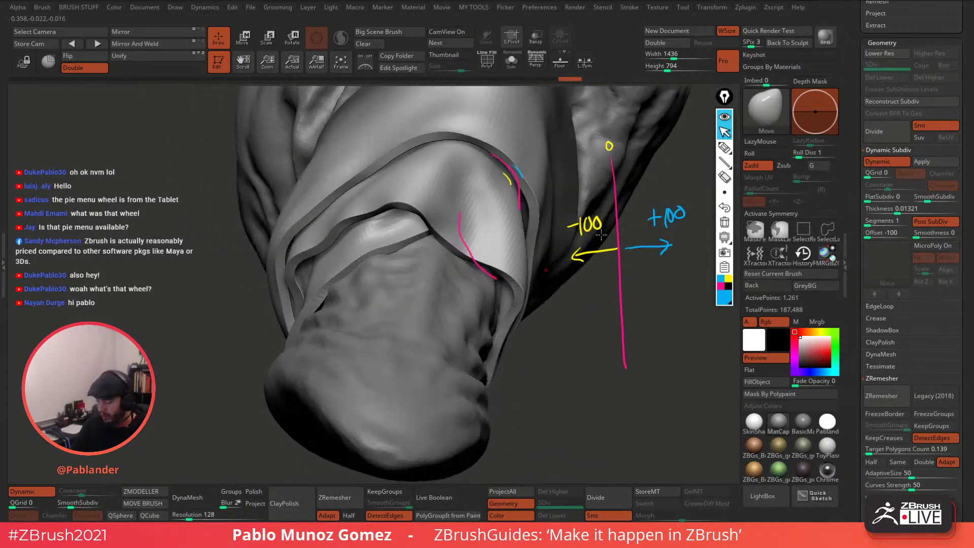
Set the scarf's dynamic thickness to 0.01072 and its offset to 0, and clear and hide the annotations.
click(895, 211)
drag(879, 234, 888, 235)
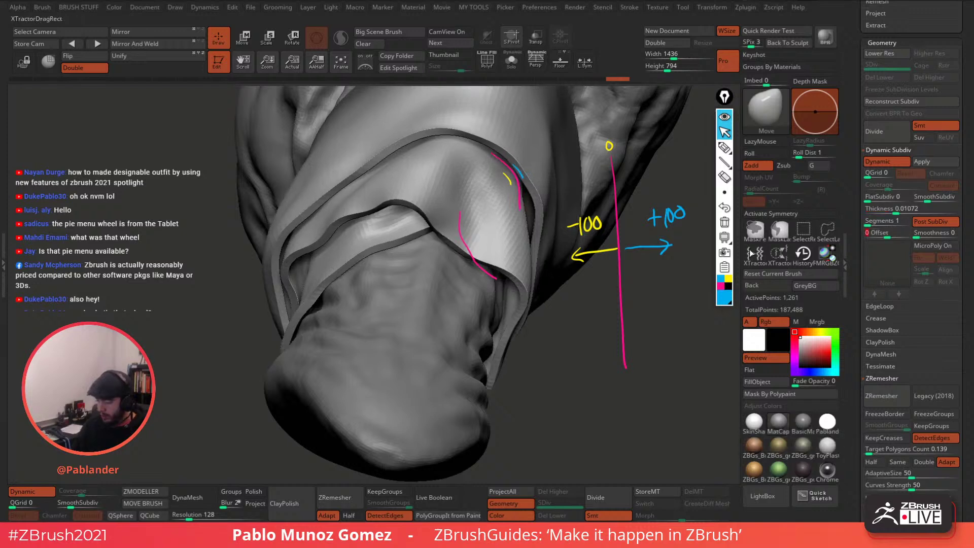
click(725, 226)
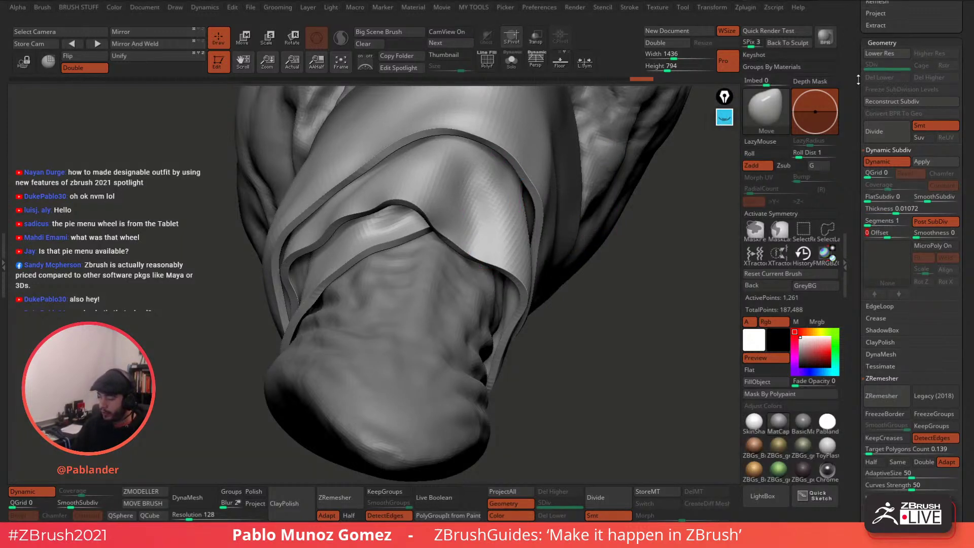
Review the Dynamics collision volume inflate setting and examine the scarf's thickened edge around the neck.
scroll(858, 79, up, 10)
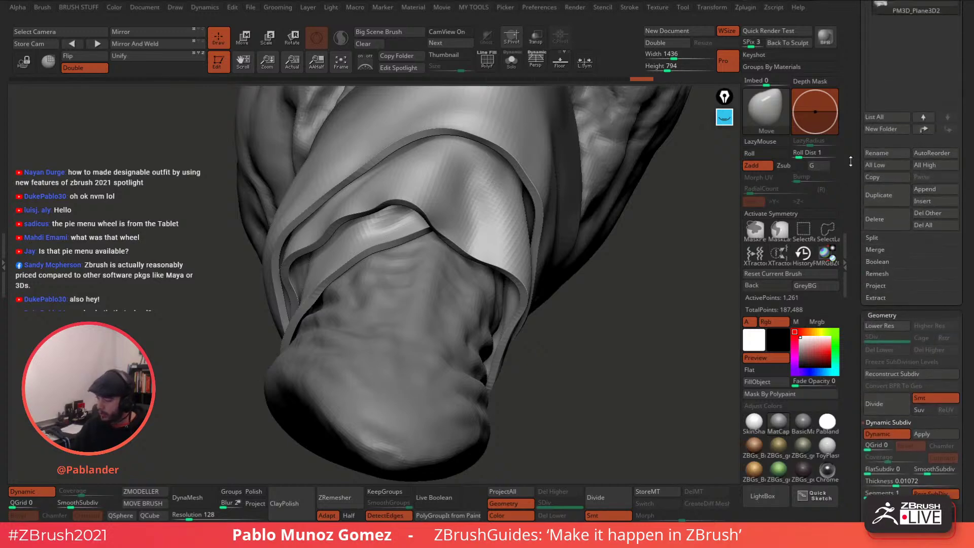
scroll(851, 161, up, 15)
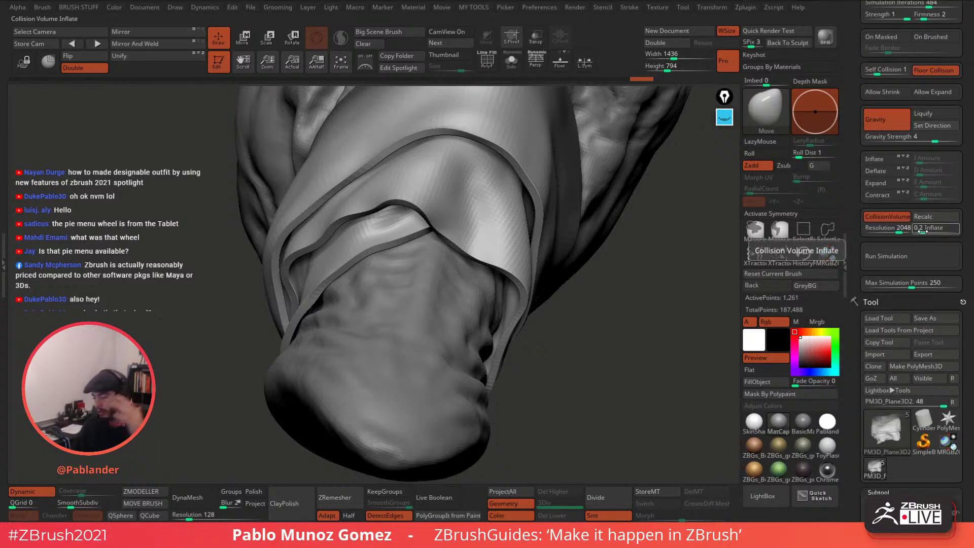
scroll(851, 169, down, 15)
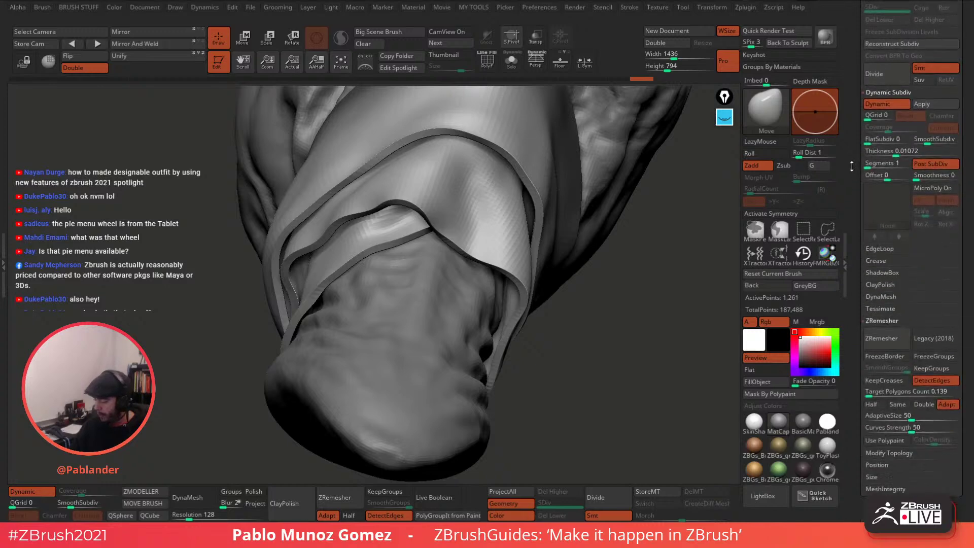
mouse_move(660, 244)
mouse_down()
mouse_move(649, 263)
mouse_move(622, 263)
mouse_move(623, 231)
mouse_move(626, 247)
mouse_up()
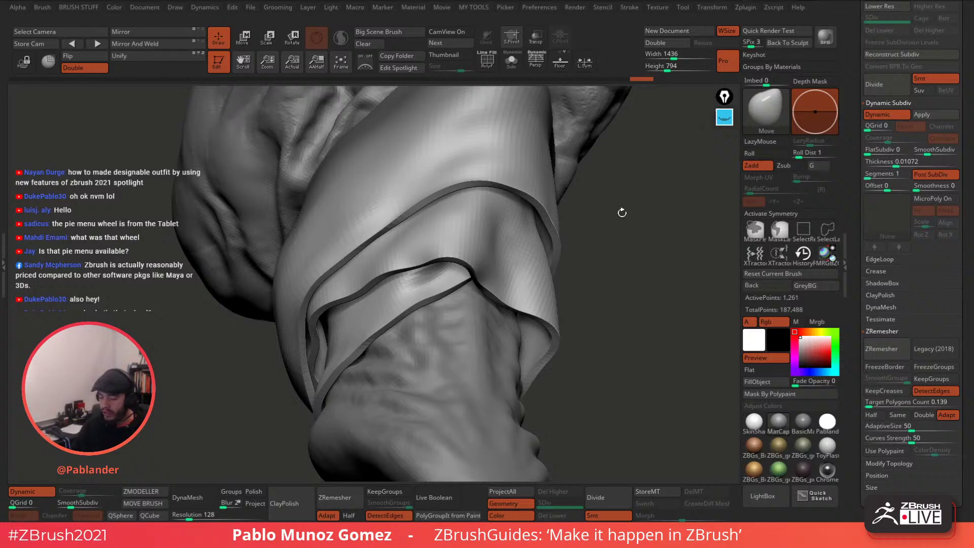
mouse_move(622, 211)
mouse_down()
mouse_move(644, 277)
mouse_move(634, 258)
mouse_move(657, 232)
mouse_move(643, 215)
mouse_up()
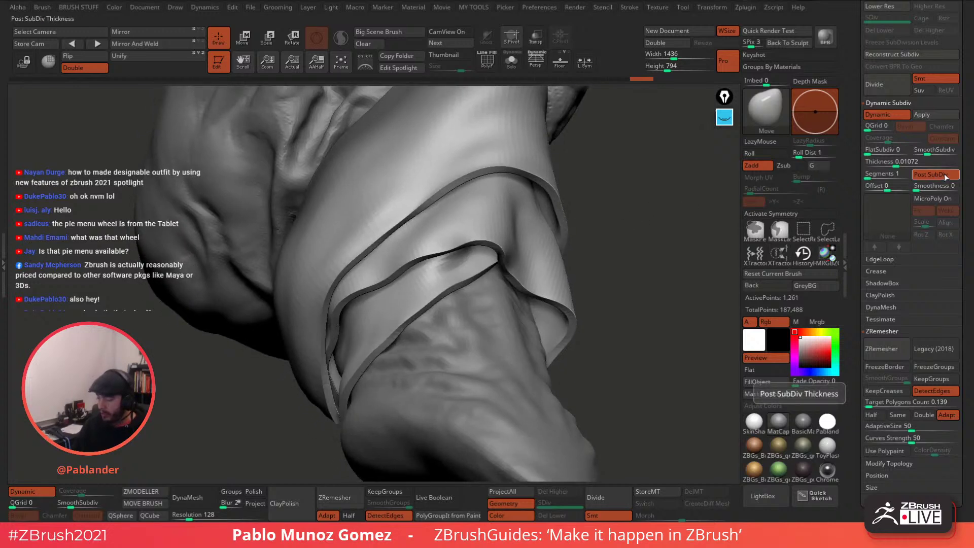
drag(674, 257, 683, 246)
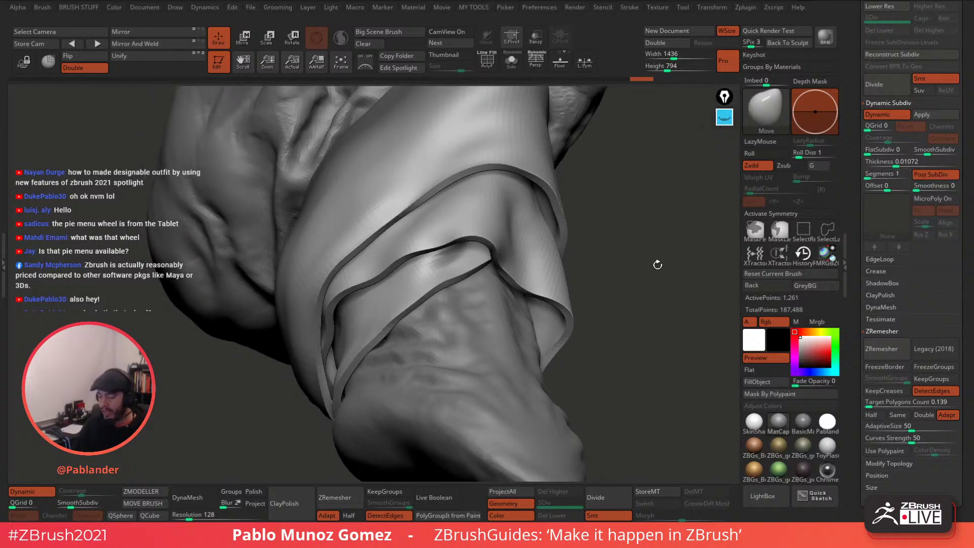
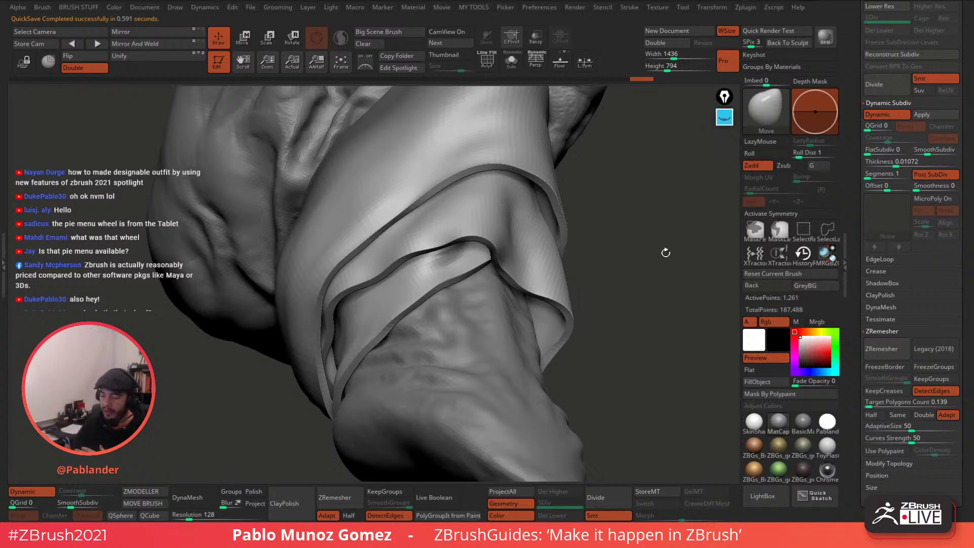
Turn off Post SubDiv for the scarf's thickness and try 3 smooth subdivision levels.
right_drag(533, 187, 512, 182)
click(942, 178)
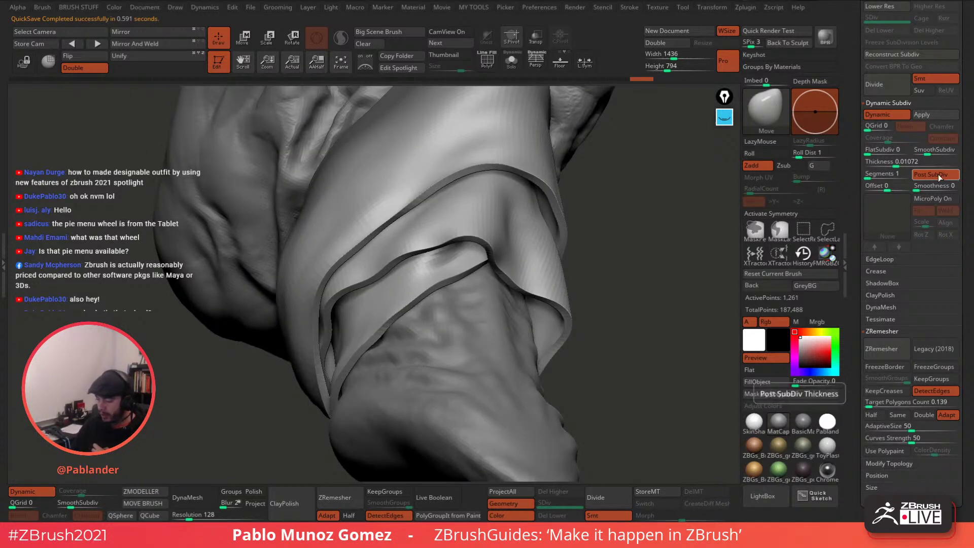
right_drag(415, 286, 531, 234)
right_drag(601, 238, 598, 180)
drag(919, 188, 938, 187)
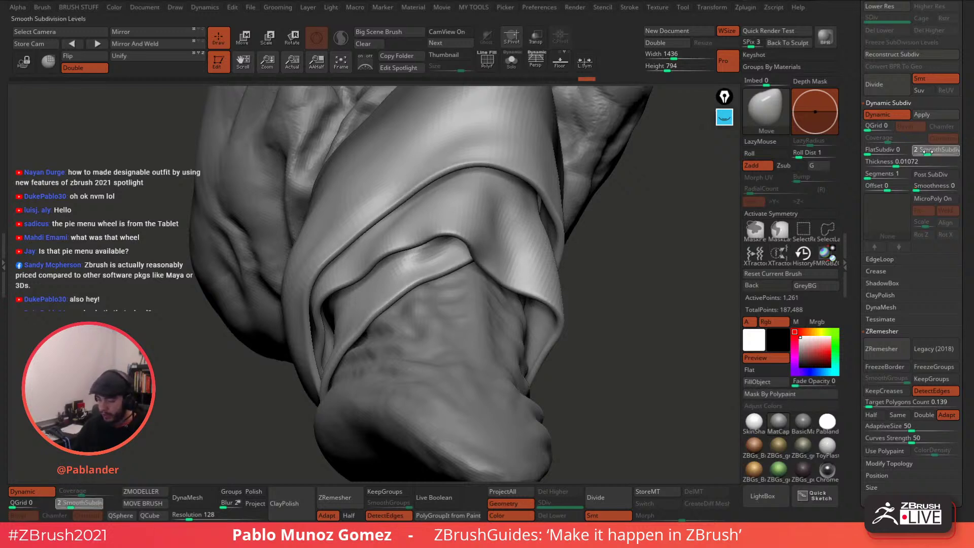
drag(922, 151, 934, 151)
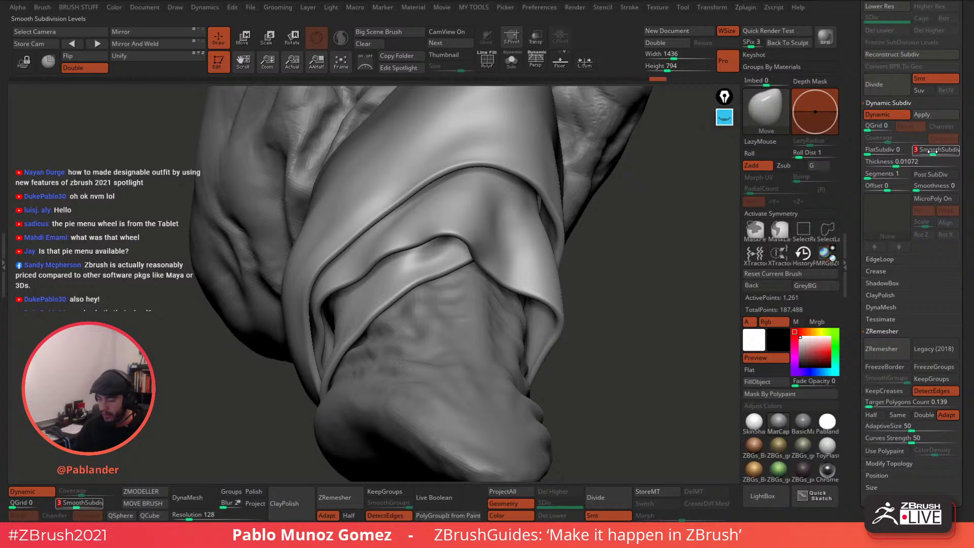
Set the scarf's dynamic thickness segments to 2 with the polyframe displayed, and hide the polyframe.
alt+drag(631, 226, 699, 213)
click(488, 62)
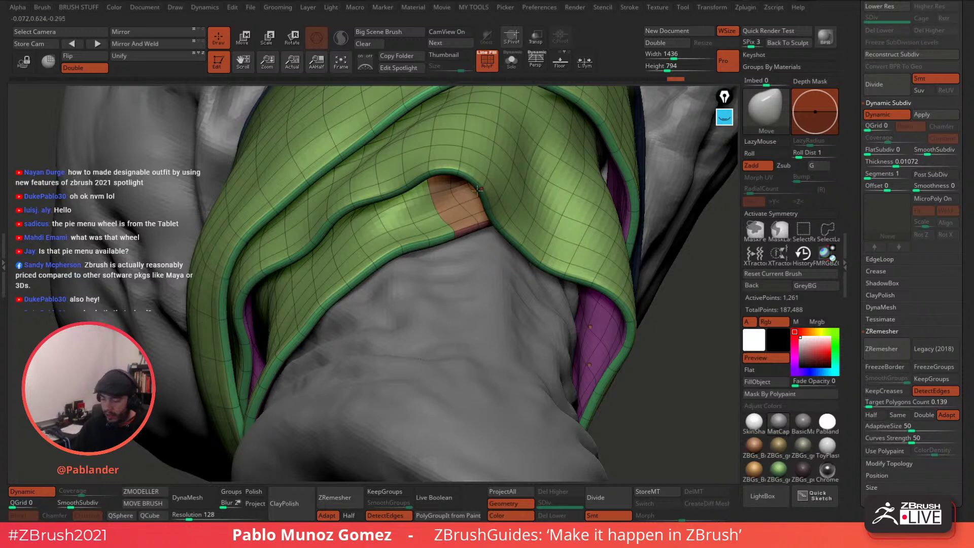
click(871, 176)
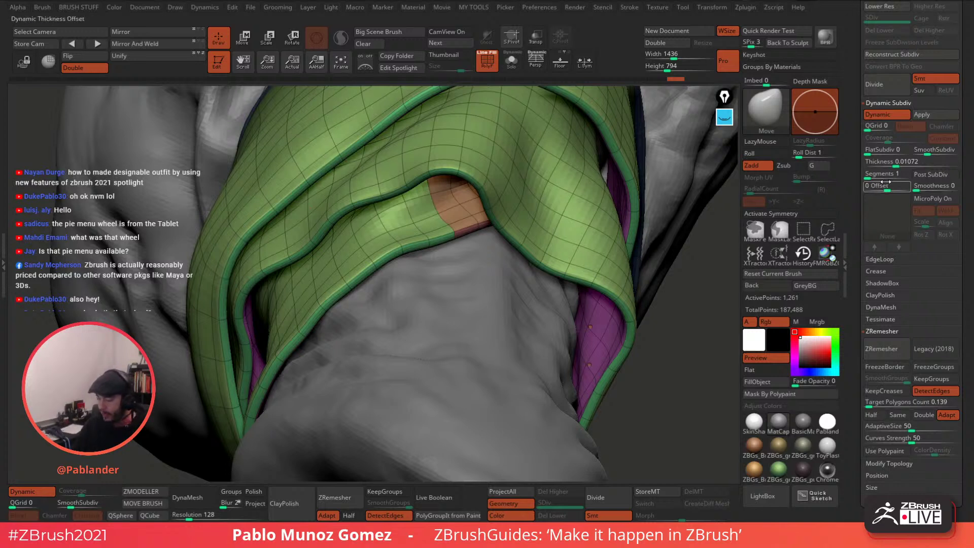
text(3)
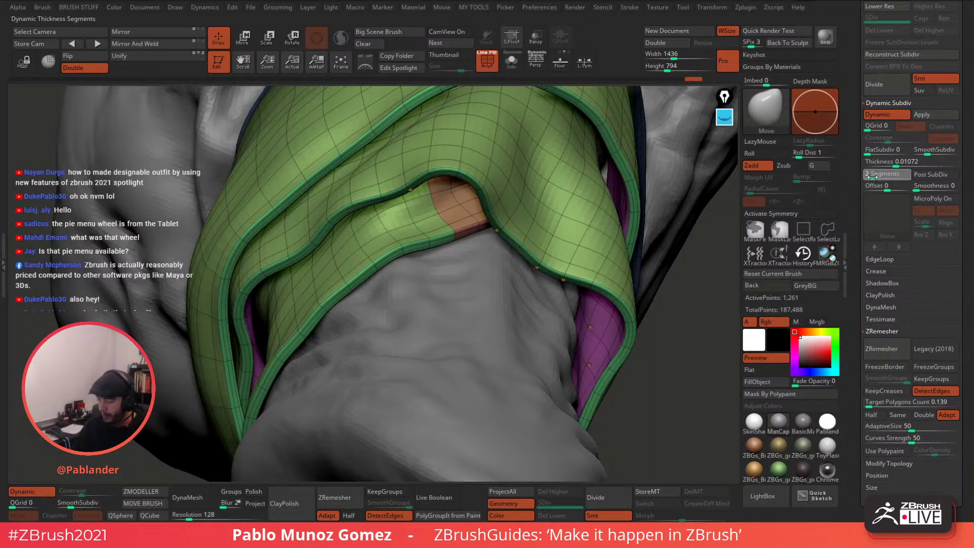
key(Return)
key(shift+f)
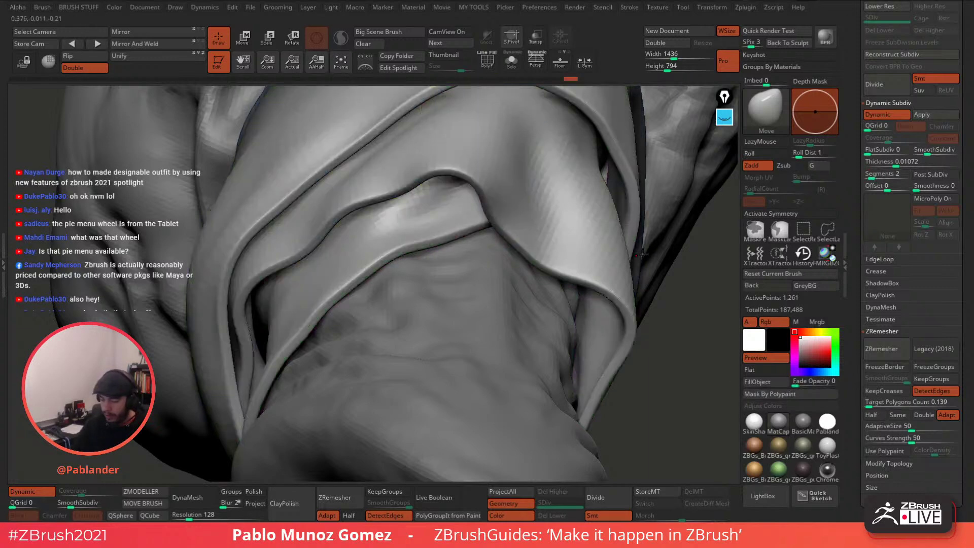
Set the scarf's dynamic thickness segments to 1 and compare it with Dynamic Subdiv off and back on.
ctrl+right_drag(643, 253, 643, 231)
drag(877, 174, 853, 173)
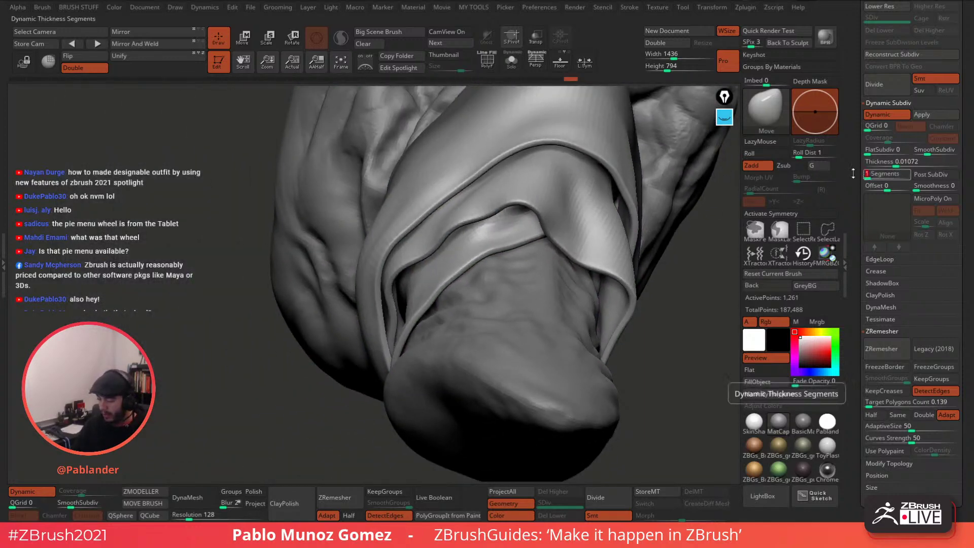
mouse_move(710, 233)
mouse_down()
mouse_move(687, 264)
mouse_move(648, 281)
mouse_move(641, 261)
mouse_move(667, 309)
mouse_move(626, 278)
mouse_move(603, 313)
mouse_move(629, 281)
mouse_move(606, 253)
mouse_move(635, 193)
mouse_move(615, 230)
mouse_move(616, 266)
mouse_up()
click(890, 116)
drag(558, 222, 546, 281)
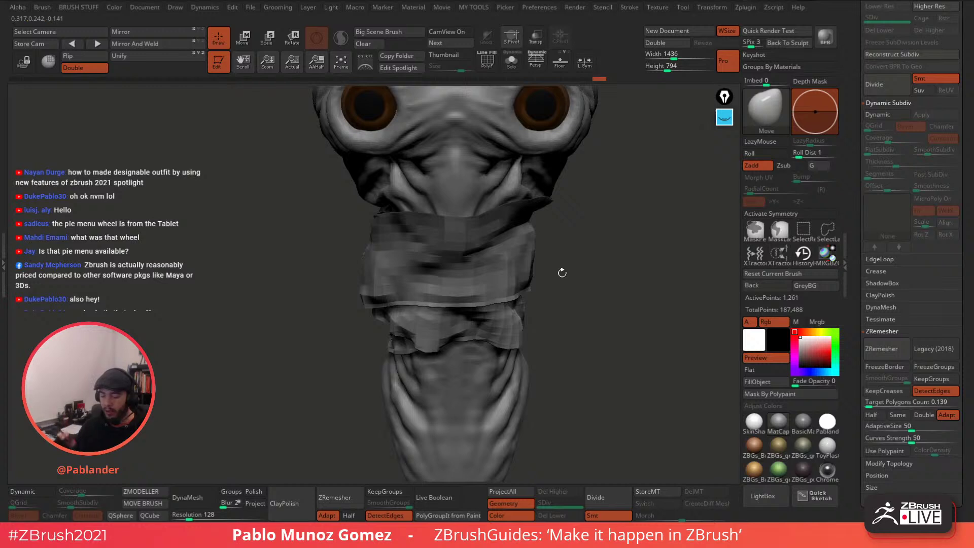
click(880, 115)
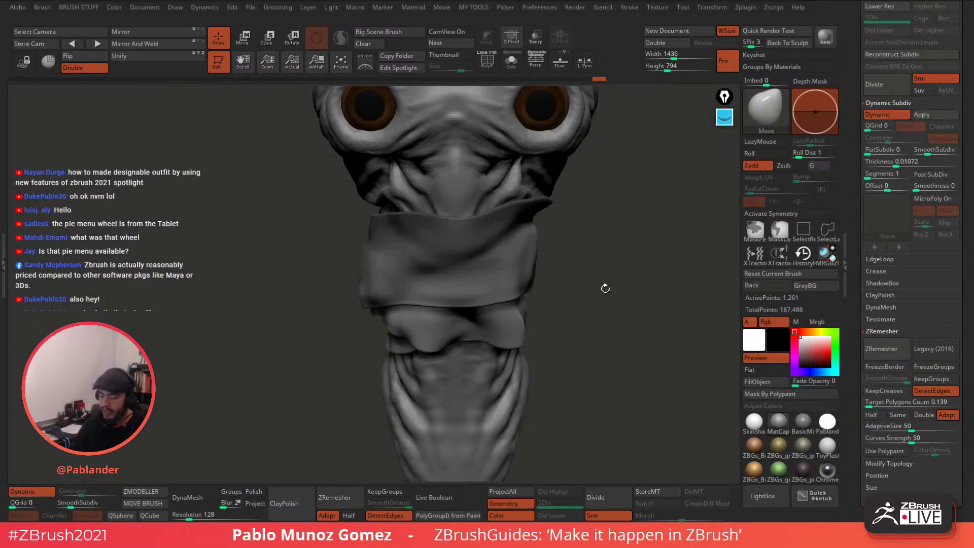
Examine the scarf's edges around the neck and briefly toggle the polyframe display.
mouse_move(602, 284)
mouse_down()
mouse_move(638, 223)
mouse_move(632, 218)
mouse_up()
mouse_move(624, 262)
mouse_down()
mouse_move(637, 187)
mouse_move(629, 289)
mouse_up()
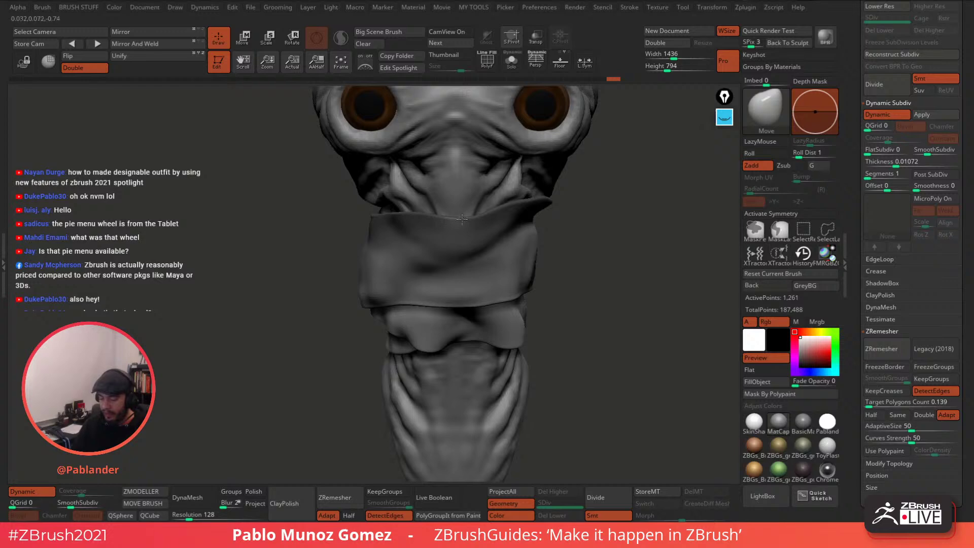
drag(462, 218, 516, 207)
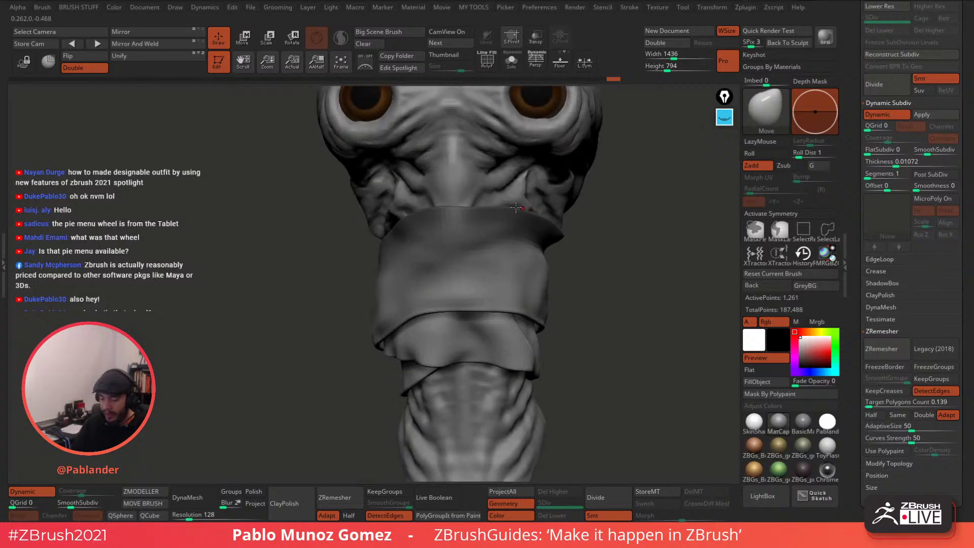
click(488, 63)
click(486, 61)
drag(592, 196, 548, 259)
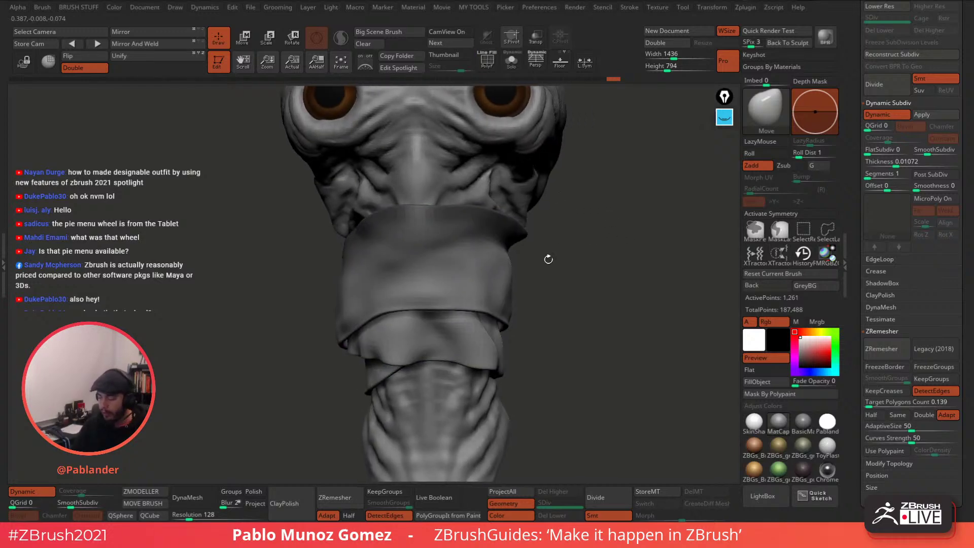
Run the cloth simulation on the scarf and inspect the drape from the front and side.
drag(851, 146, 851, 329)
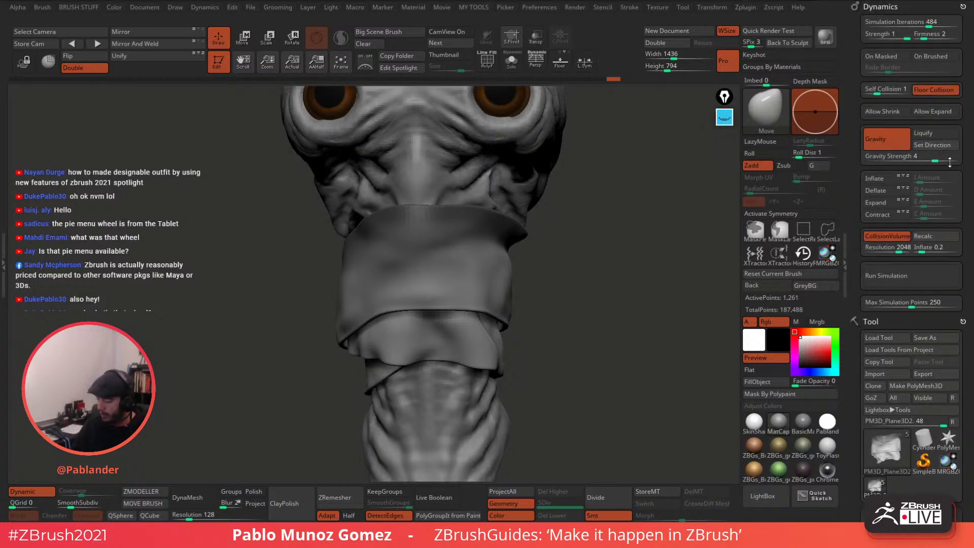
click(887, 268)
drag(641, 322, 619, 285)
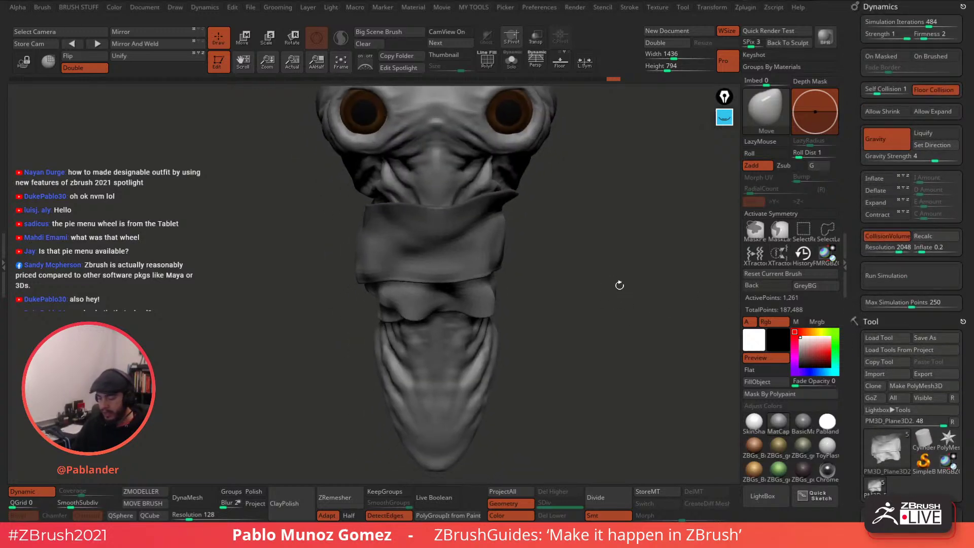
click(912, 274)
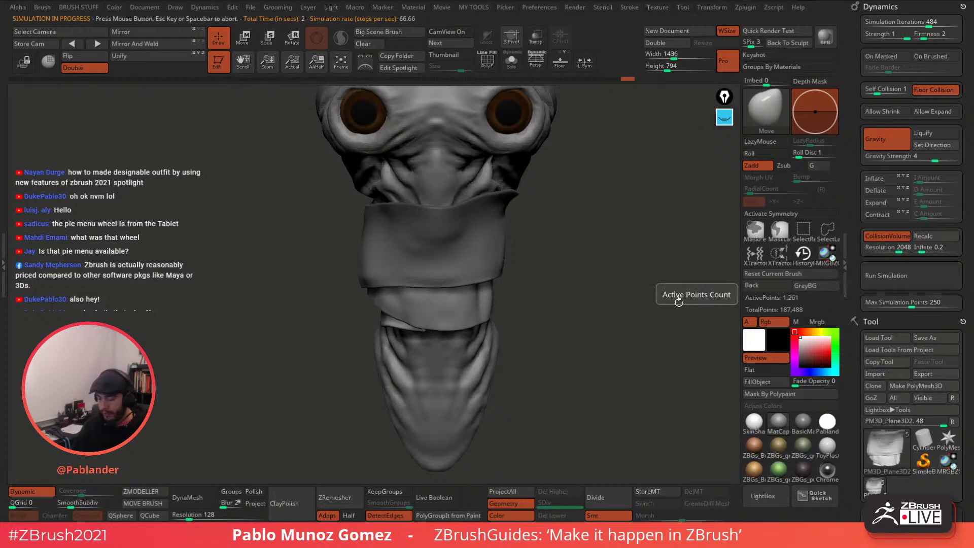
drag(678, 297, 499, 257)
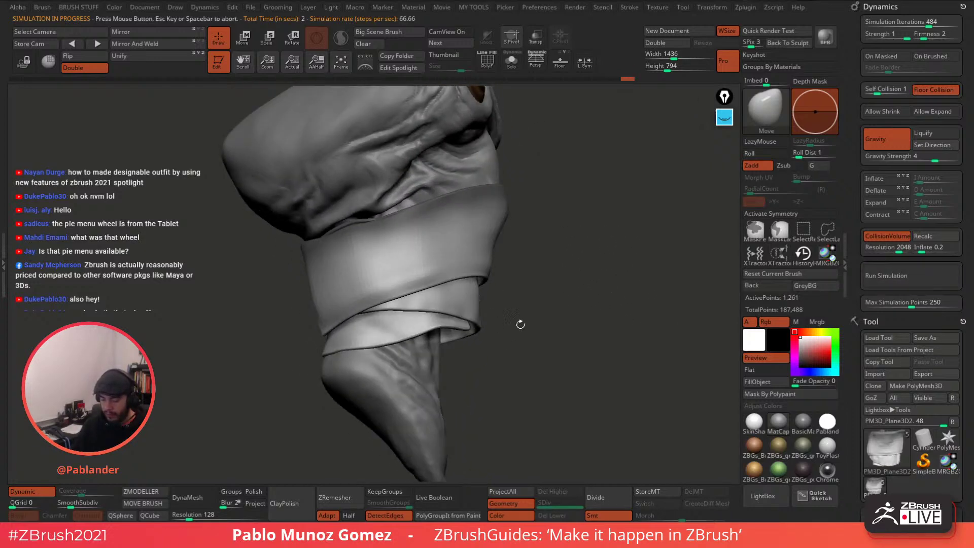
mouse_move(548, 302)
mouse_down()
mouse_move(543, 322)
mouse_move(543, 310)
mouse_up()
drag(552, 262, 525, 273)
drag(499, 204, 556, 231)
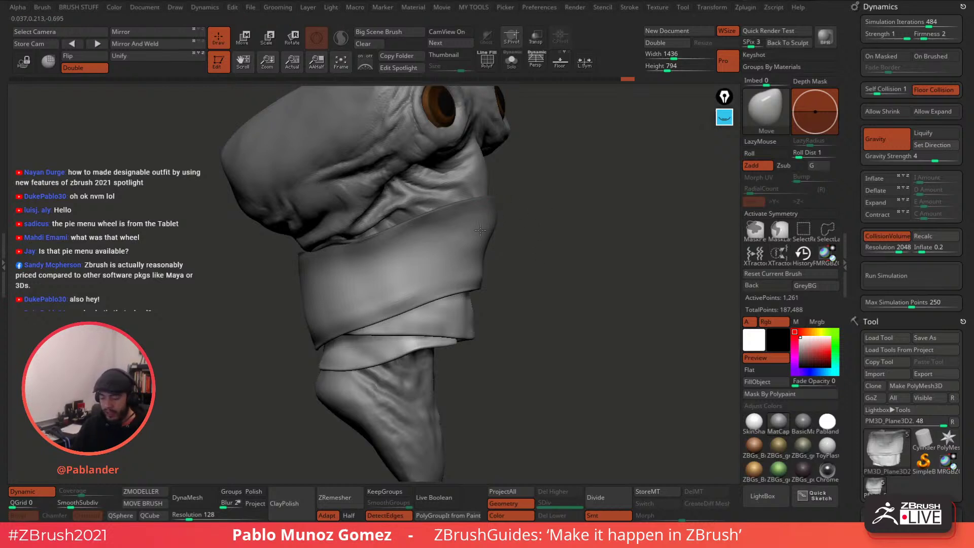
mouse_move(549, 255)
mouse_down()
mouse_move(520, 241)
mouse_move(510, 260)
mouse_up()
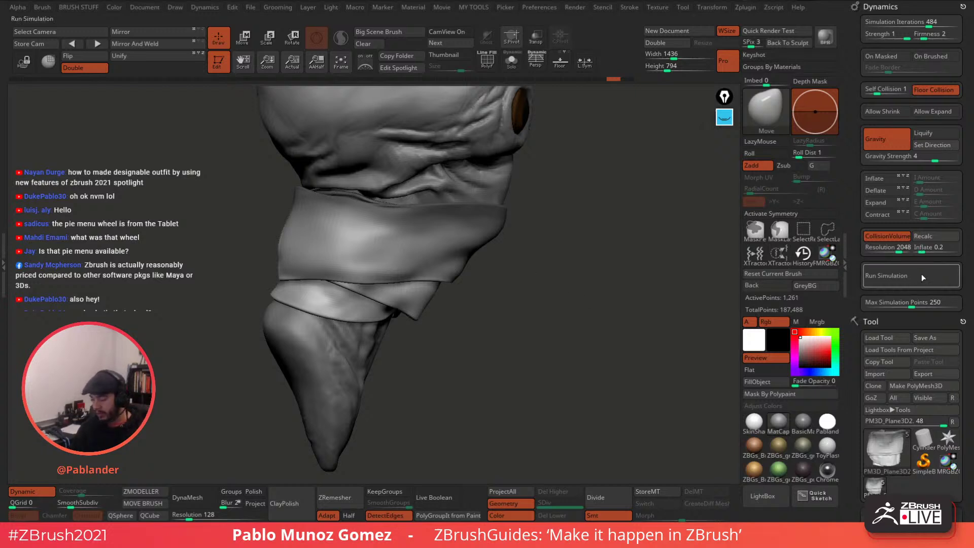
Run the cloth simulation on the scarf twice more and view the neck wrap from behind.
click(922, 275)
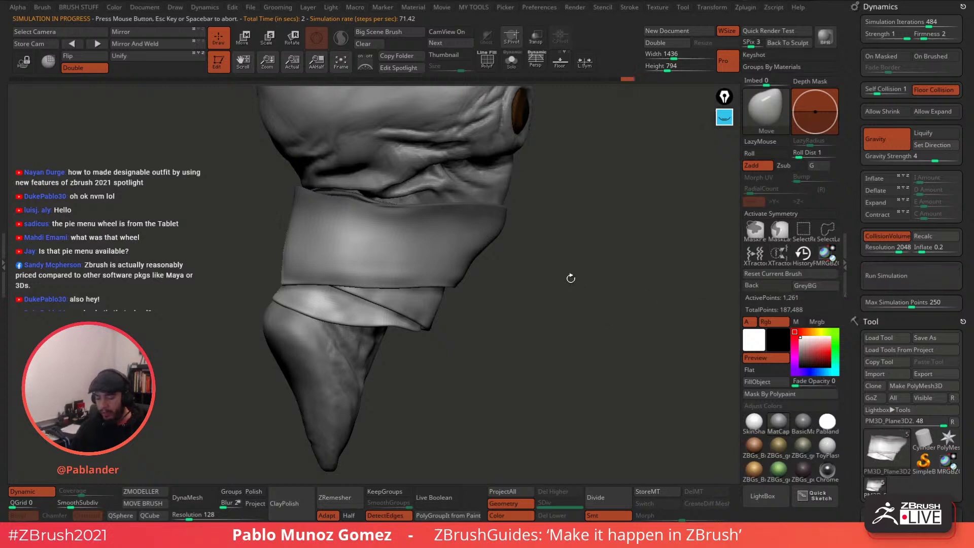
click(908, 275)
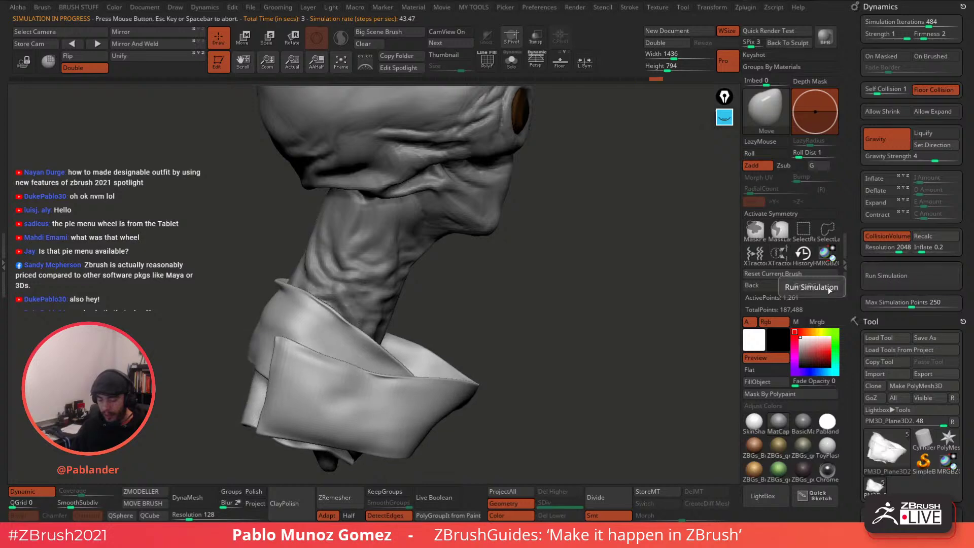
mouse_move(651, 312)
mouse_down()
mouse_move(543, 351)
mouse_move(570, 313)
mouse_move(557, 314)
mouse_move(559, 339)
mouse_move(632, 292)
mouse_move(658, 245)
mouse_move(635, 246)
mouse_move(509, 120)
mouse_move(481, 219)
mouse_up()
Display the polyframe and use ZModeler's Polygroup PolyLoop action to group the loops along the scarf's vertical end and upper edge.
key(shift+f)
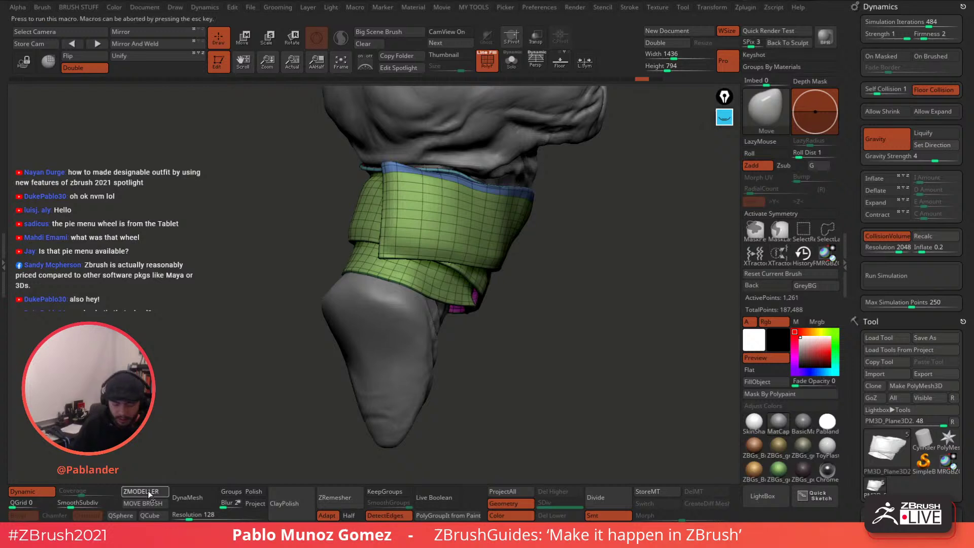
click(149, 494)
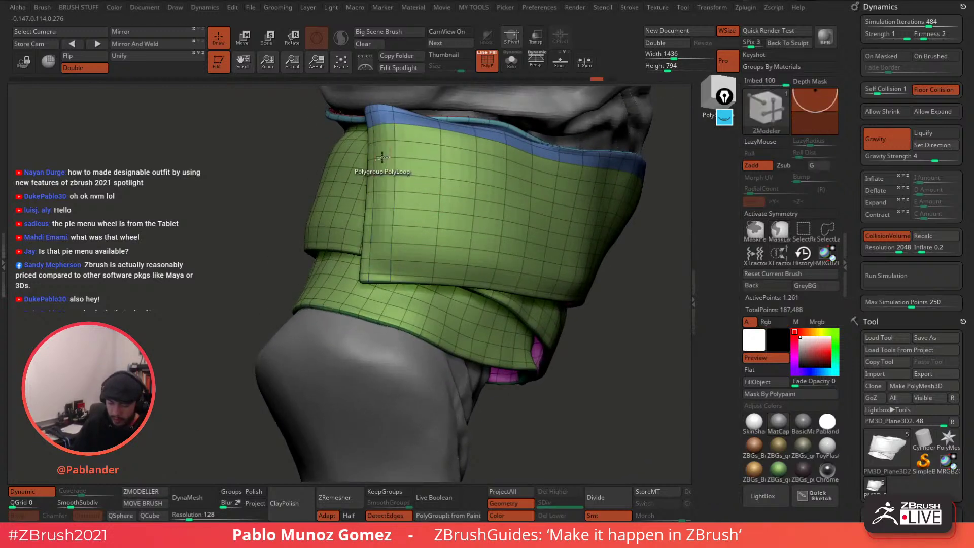
click(382, 157)
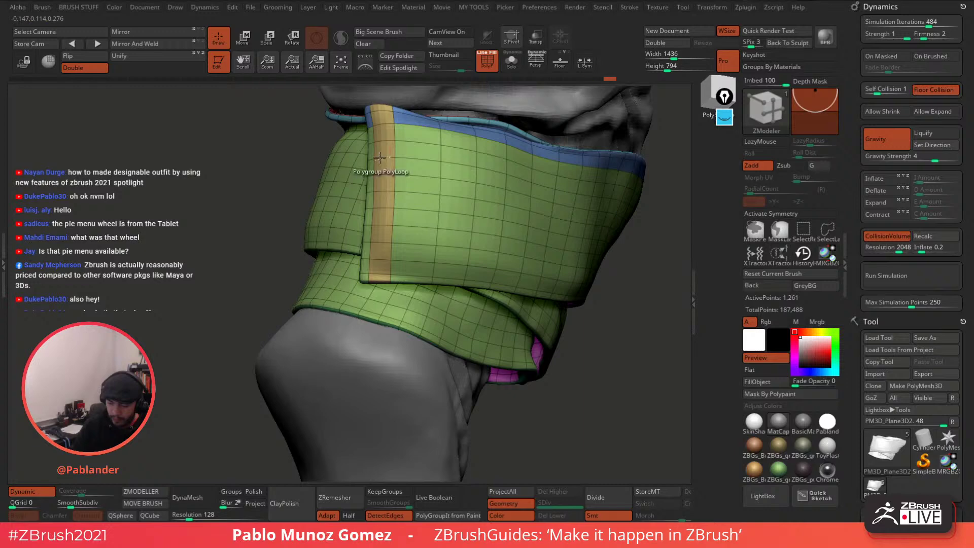
right_drag(371, 159, 416, 159)
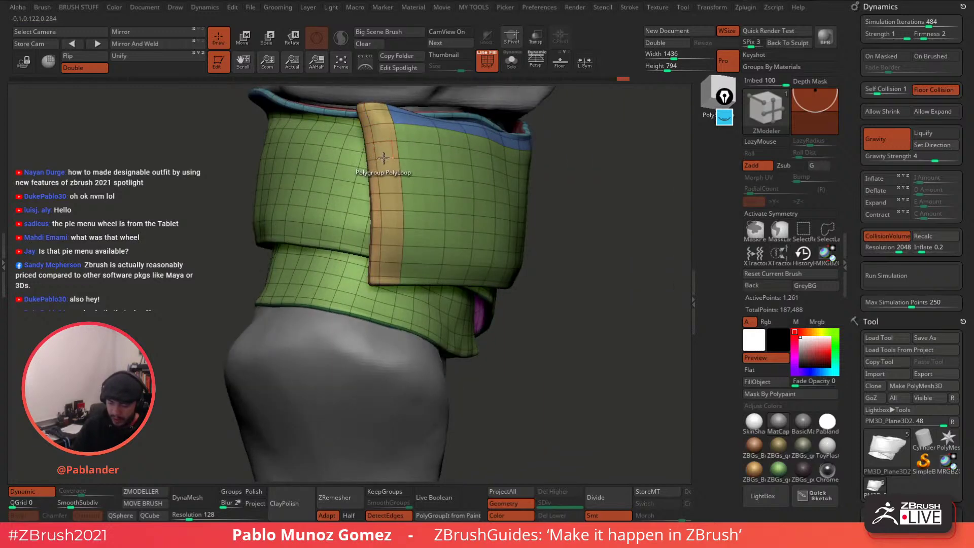
click(384, 158)
click(386, 117)
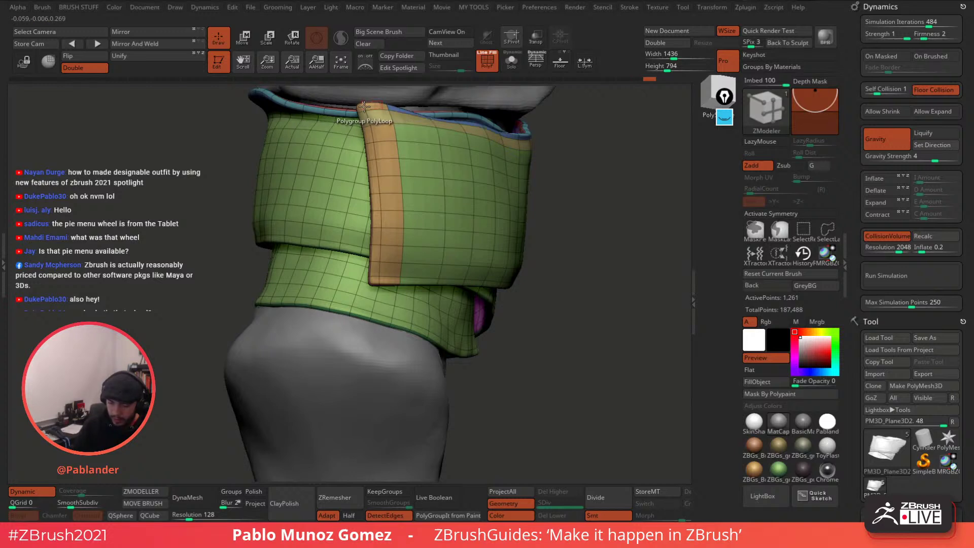
click(373, 112)
Assign a separate polygroup to the polyloops of the scarf's vertical end strip with ZModeler.
mouse_move(508, 178)
mouse_down()
mouse_move(534, 245)
mouse_move(558, 182)
mouse_up()
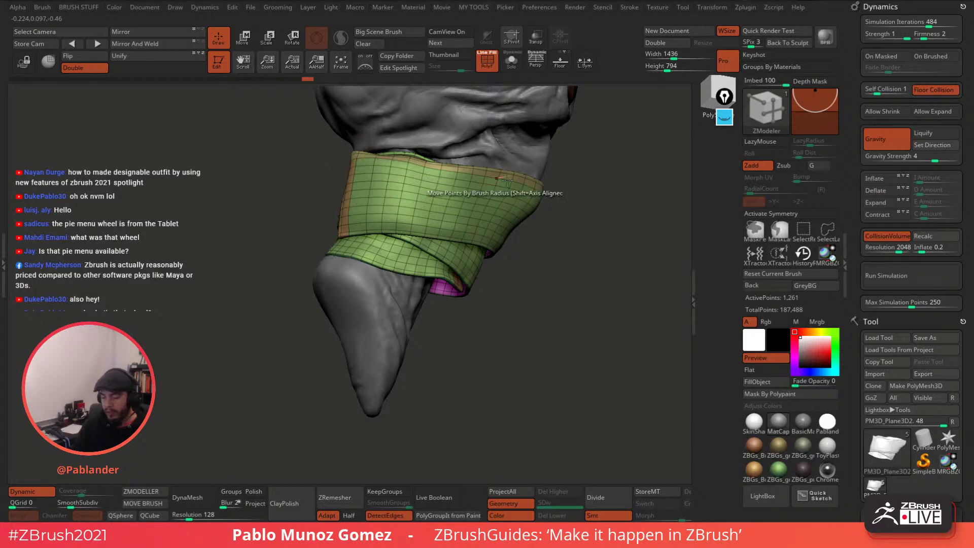
drag(569, 174, 573, 196)
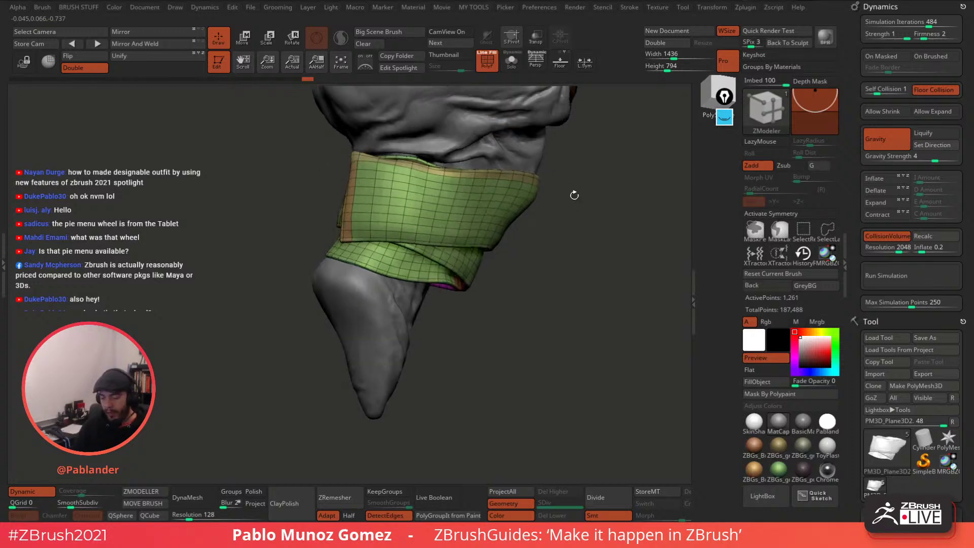
drag(520, 212, 508, 253)
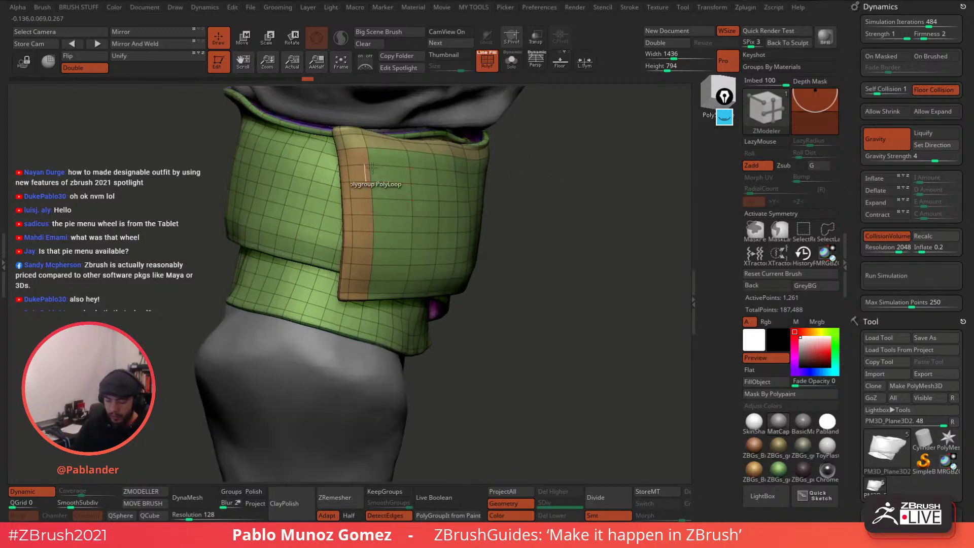
click(355, 147)
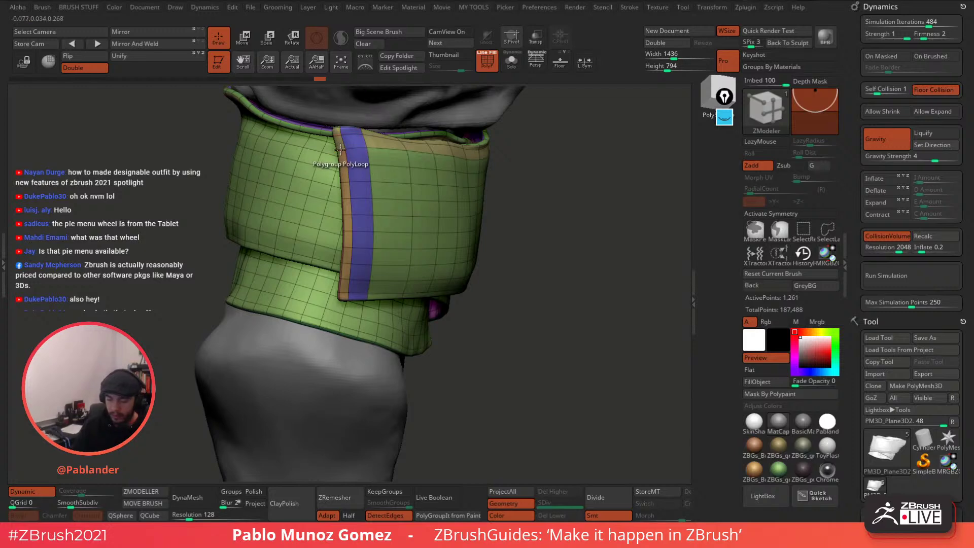
drag(339, 148, 512, 277)
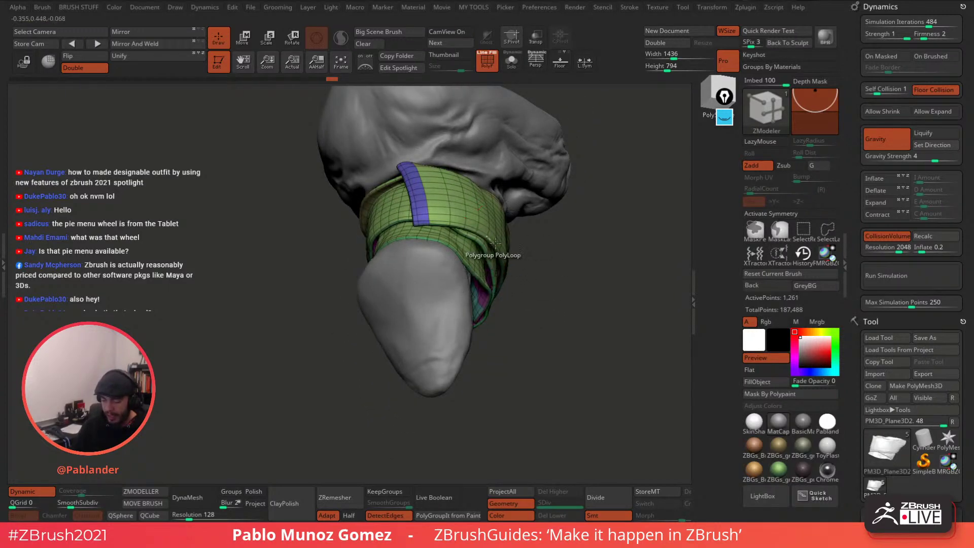
drag(592, 265, 608, 253)
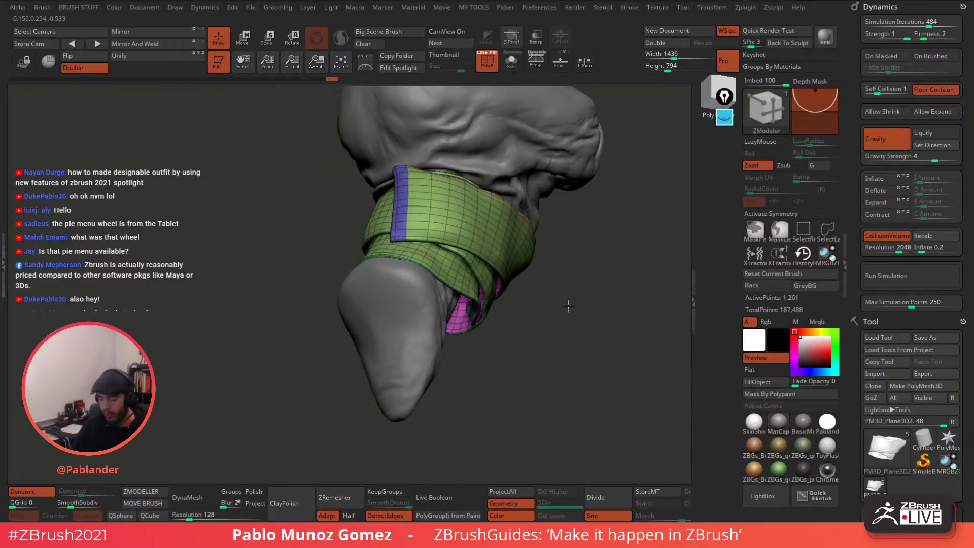
drag(568, 305, 610, 246)
mouse_move(570, 272)
mouse_down()
mouse_move(585, 294)
mouse_move(574, 284)
mouse_up()
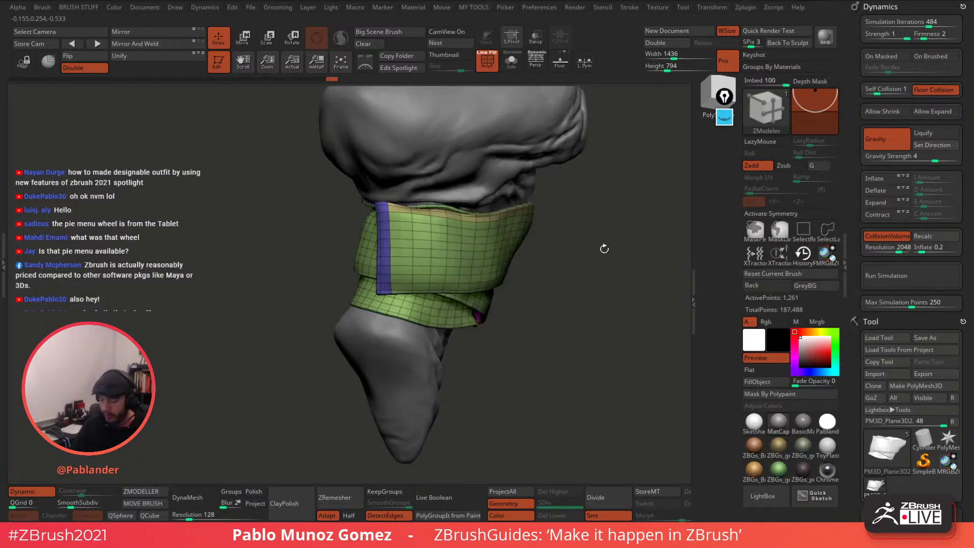
Switch to the Move brush, isolate the end strip's polygroup and show the whole scarf again.
key(space)
click(580, 138)
drag(530, 194, 547, 188)
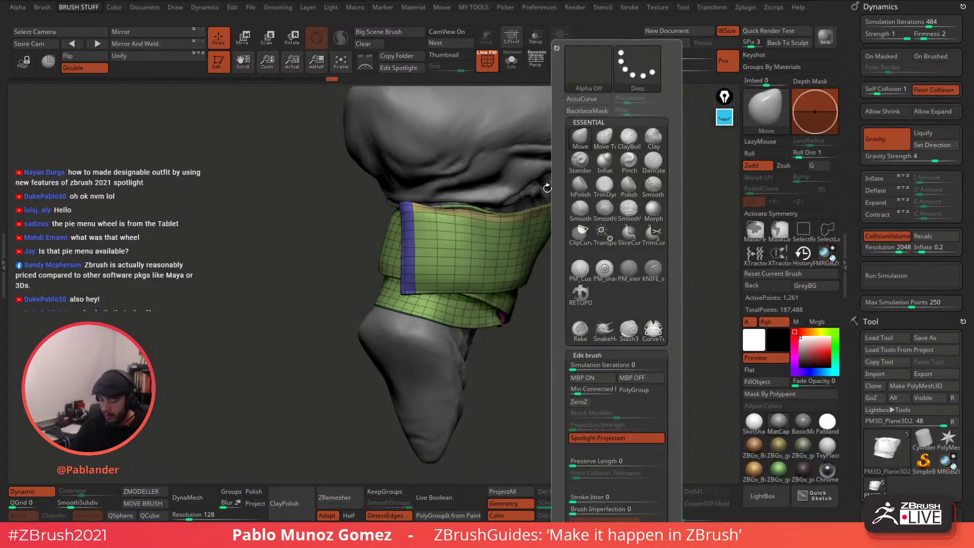
ctrl+shift+click(411, 255)
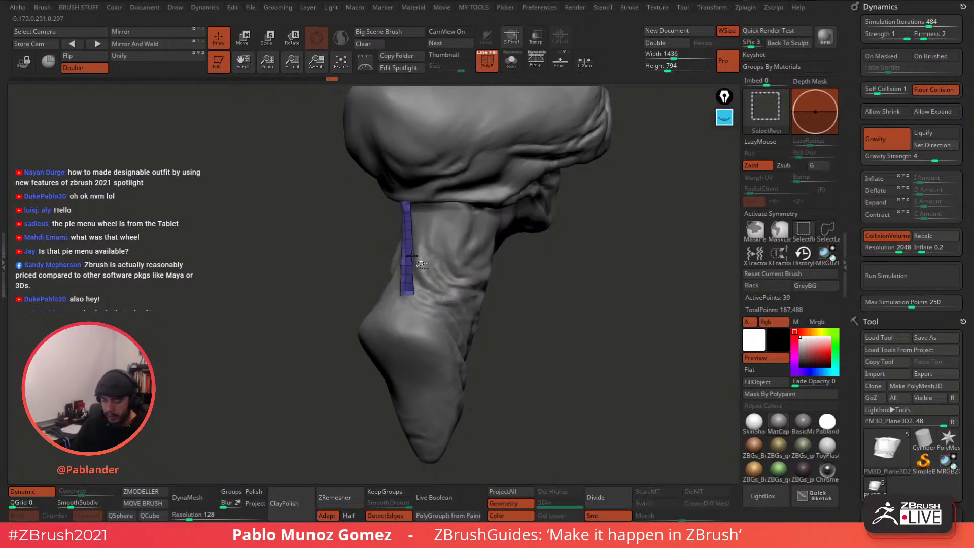
ctrl+shift+click(593, 271)
mouse_move(618, 285)
mouse_down()
mouse_move(592, 271)
mouse_move(601, 254)
mouse_move(629, 275)
mouse_up()
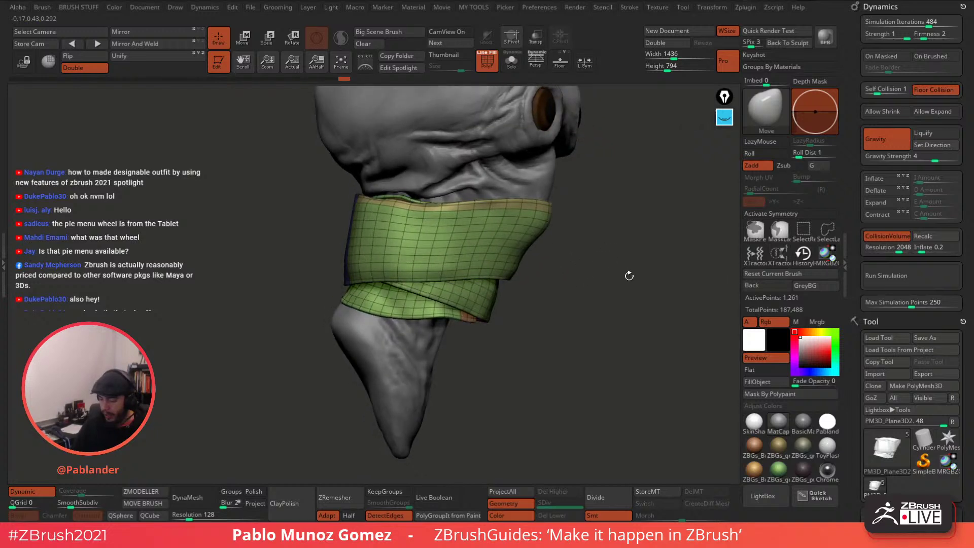
Try the cloth simulation on the regrouped scarf and inspect the drape around the neck.
click(902, 276)
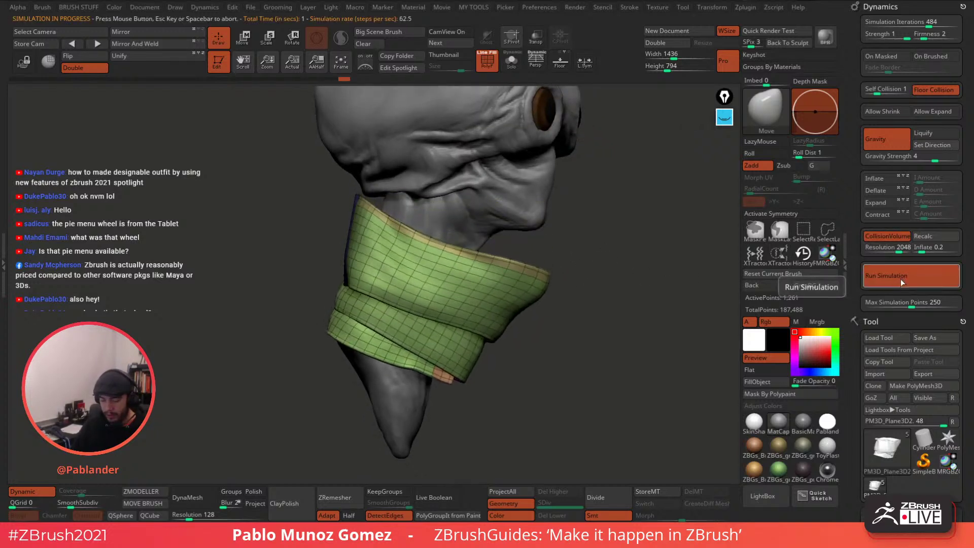
click(901, 283)
mouse_move(659, 320)
mouse_down()
mouse_move(592, 342)
mouse_move(557, 320)
mouse_up()
mouse_move(489, 295)
mouse_down()
mouse_move(553, 274)
mouse_move(595, 284)
mouse_move(615, 276)
mouse_move(619, 305)
mouse_move(597, 296)
mouse_move(607, 266)
mouse_move(603, 300)
mouse_up()
click(508, 339)
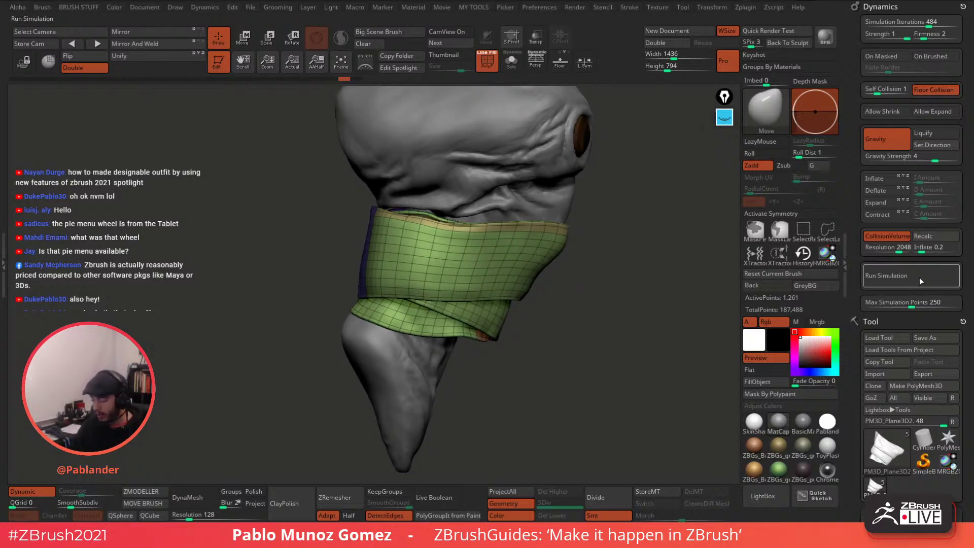
Run the cloth simulation again, isolate the orange edge polygroup and show the whole scarf.
click(919, 276)
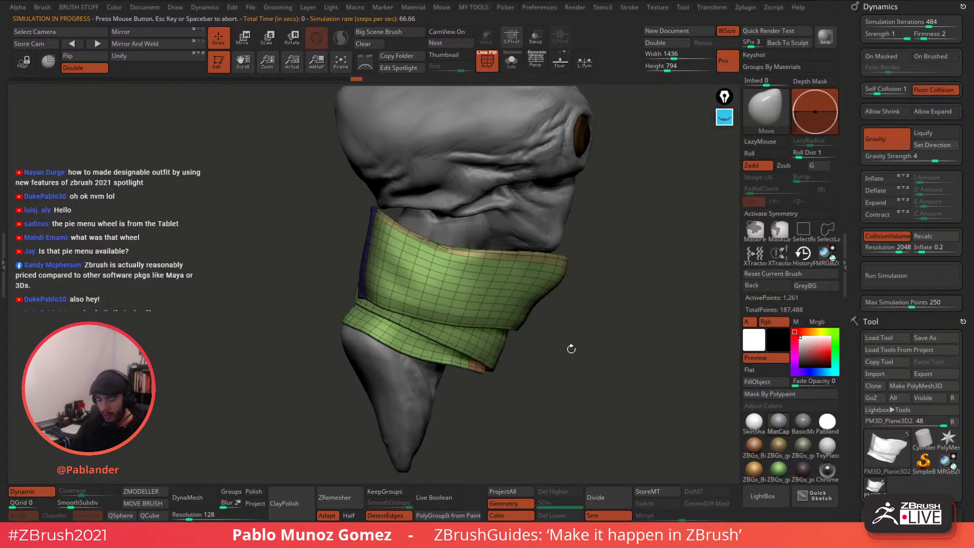
ctrl+shift+click(483, 369)
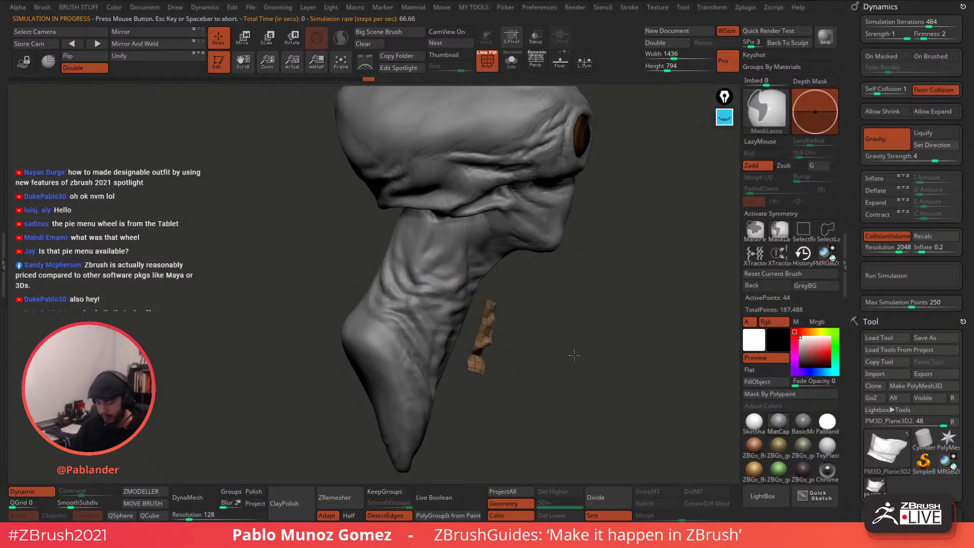
ctrl+shift+click(601, 334)
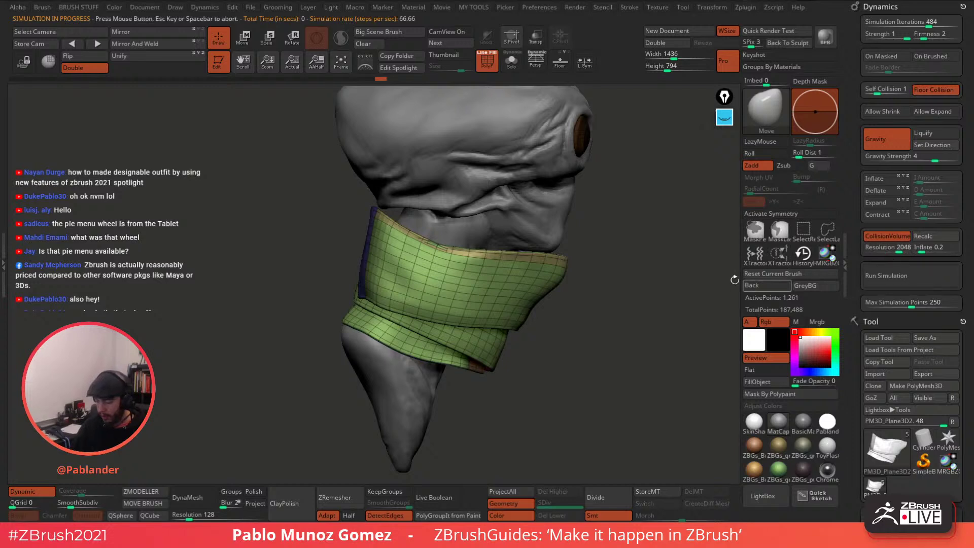
key(space)
right_click(627, 198)
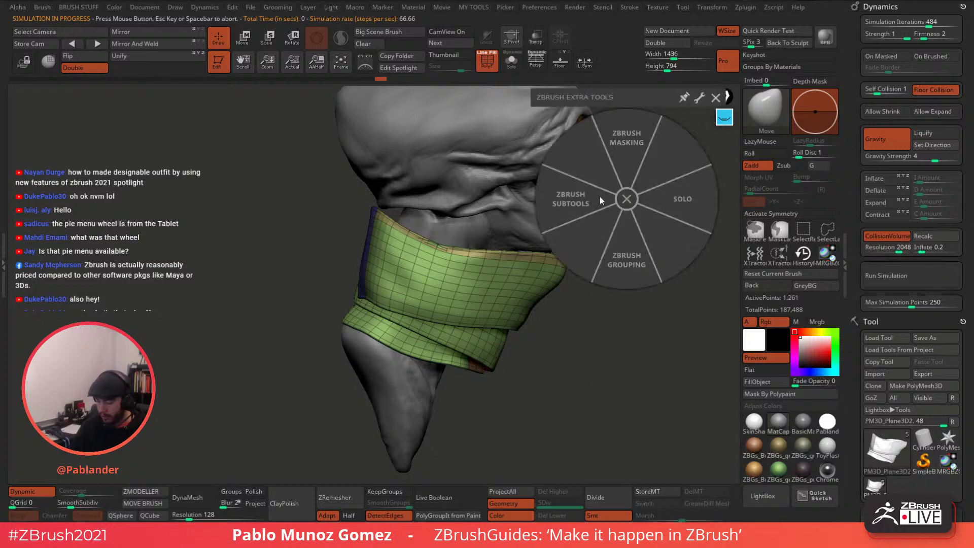
click(625, 157)
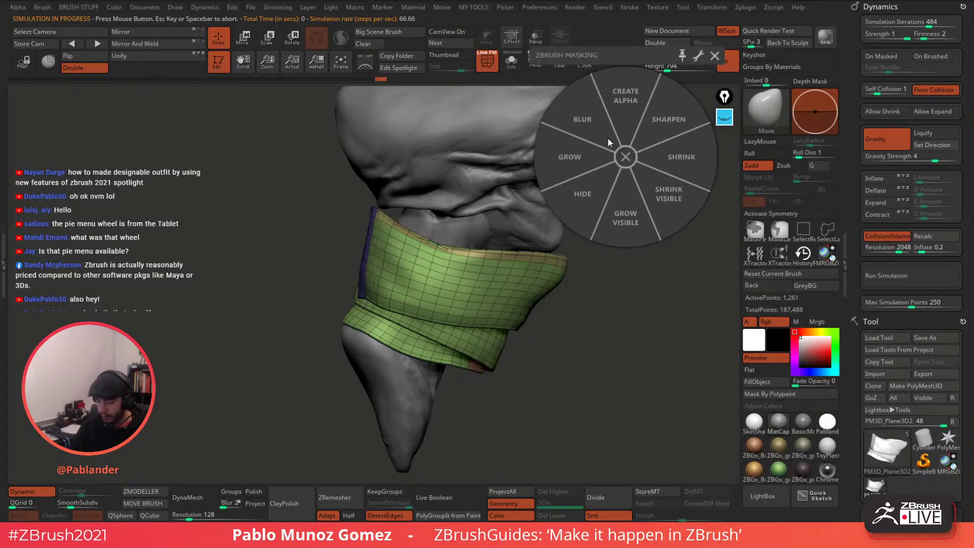
click(626, 158)
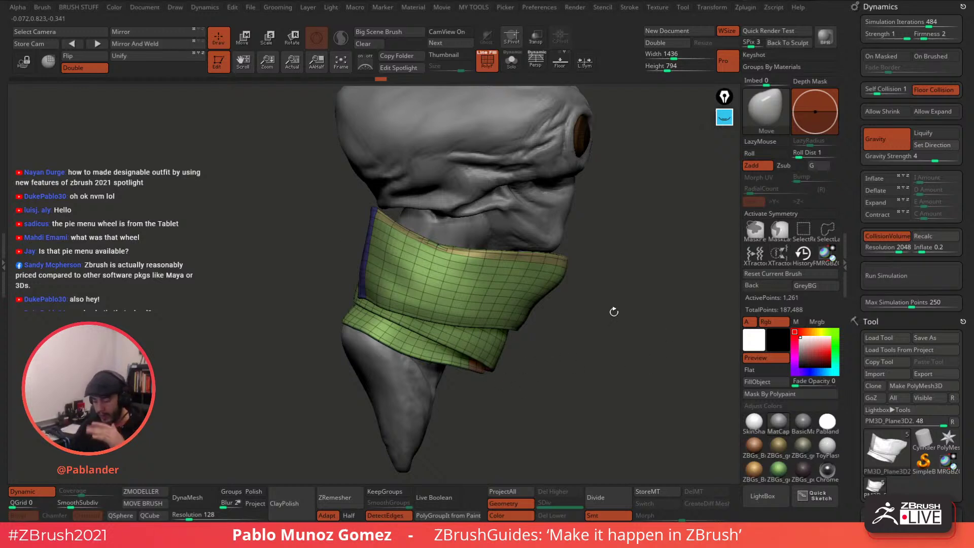
Try the cloth simulation on the scarf twice, inspecting the drape around the neck from the side and front.
click(914, 277)
click(916, 283)
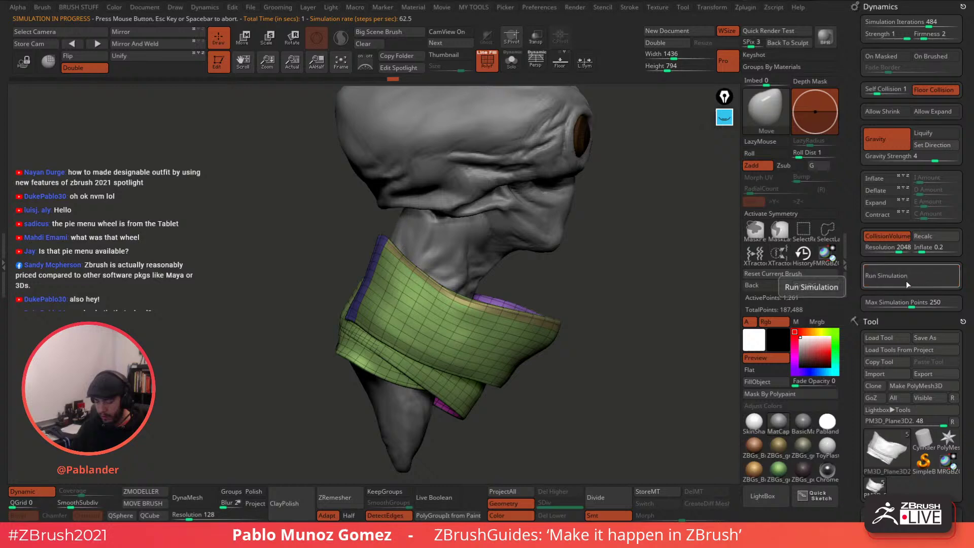
drag(662, 341, 565, 271)
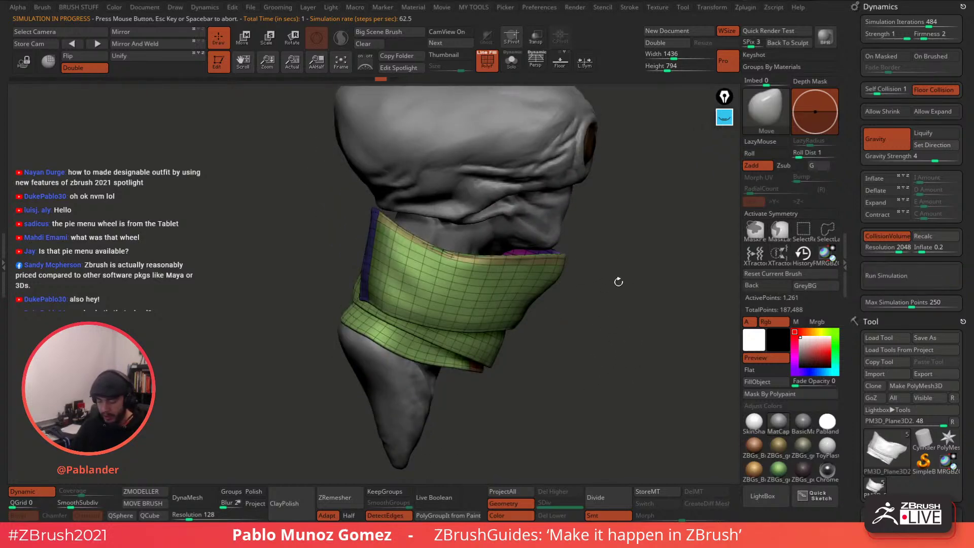
click(907, 276)
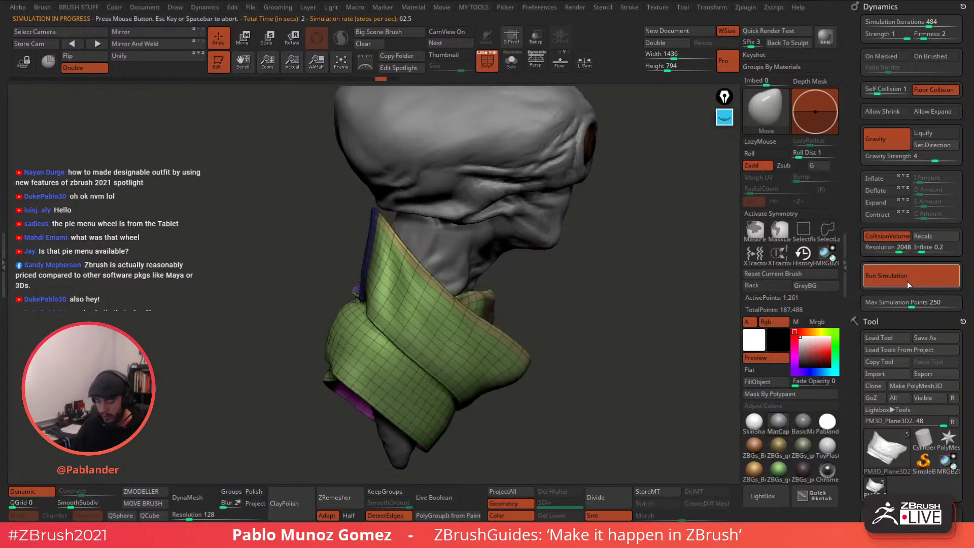
drag(695, 330, 626, 321)
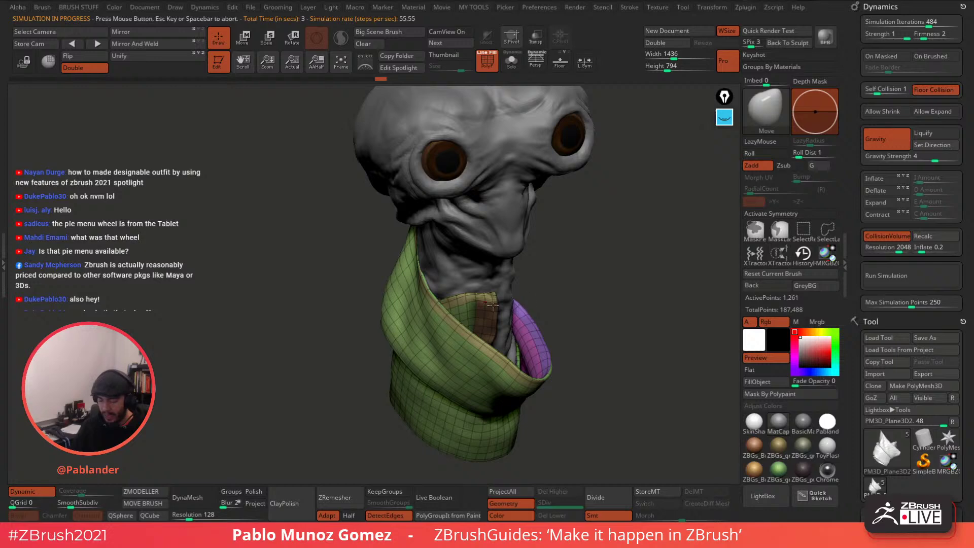
drag(563, 324, 631, 294)
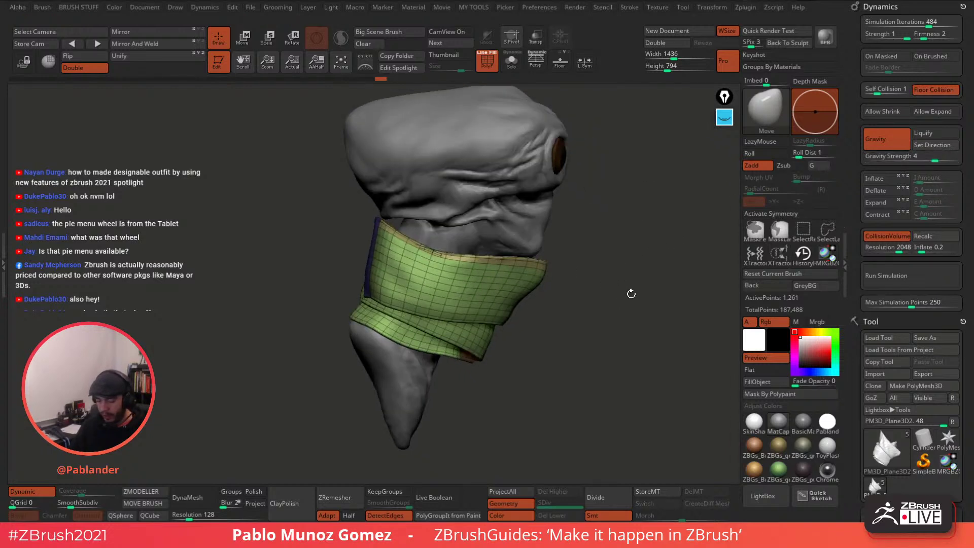
Run the cloth simulation only briefly, stop it while the scarf still sits high, and inspect the wrap.
click(915, 274)
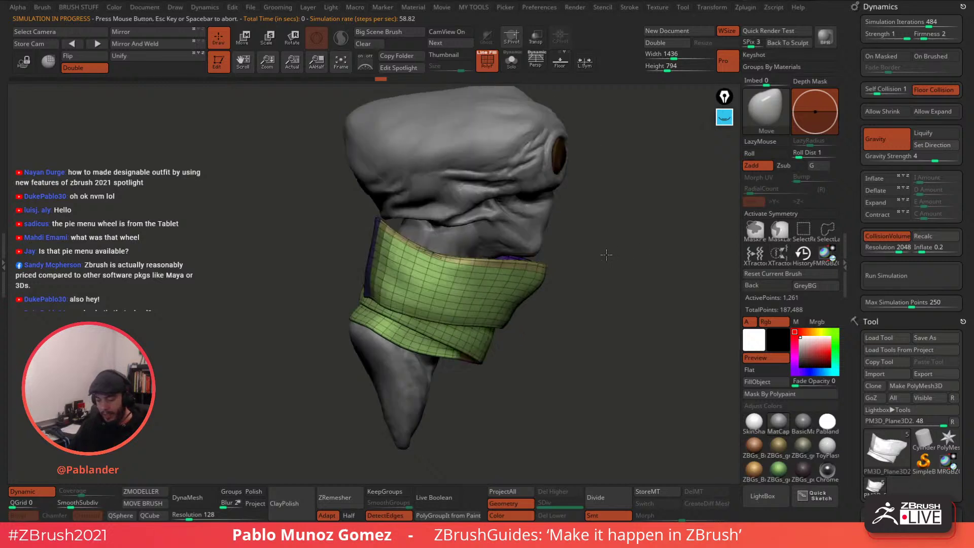
drag(669, 256, 603, 268)
drag(657, 207, 682, 200)
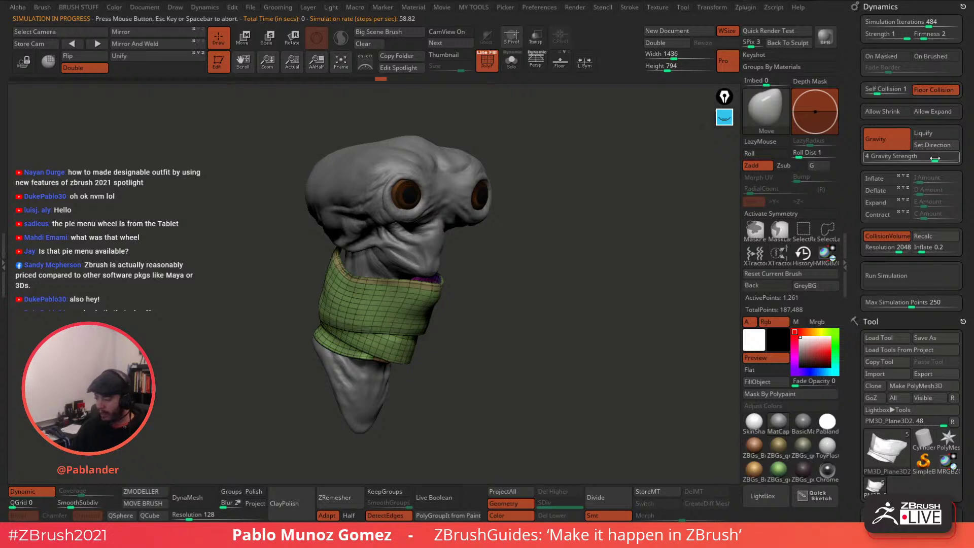
alt+drag(616, 260, 618, 245)
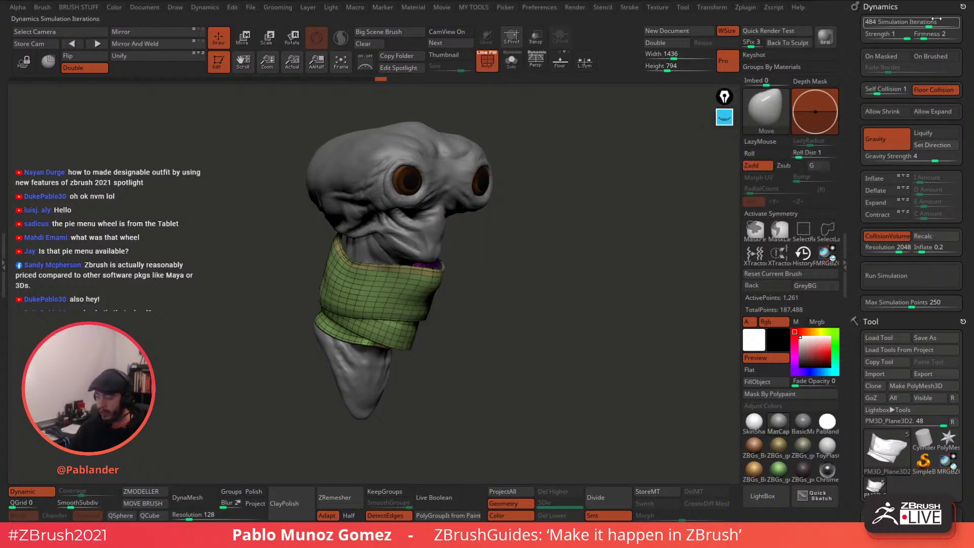
Lower Simulation Iterations to 104 and try the cloth simulation, checking the stretched drape from the side.
drag(923, 22, 895, 23)
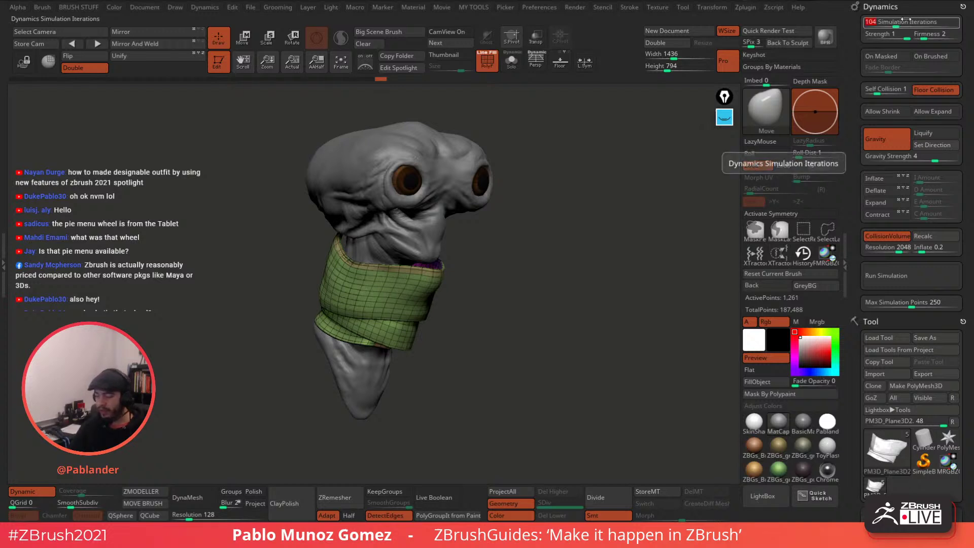
alt+drag(593, 196, 588, 218)
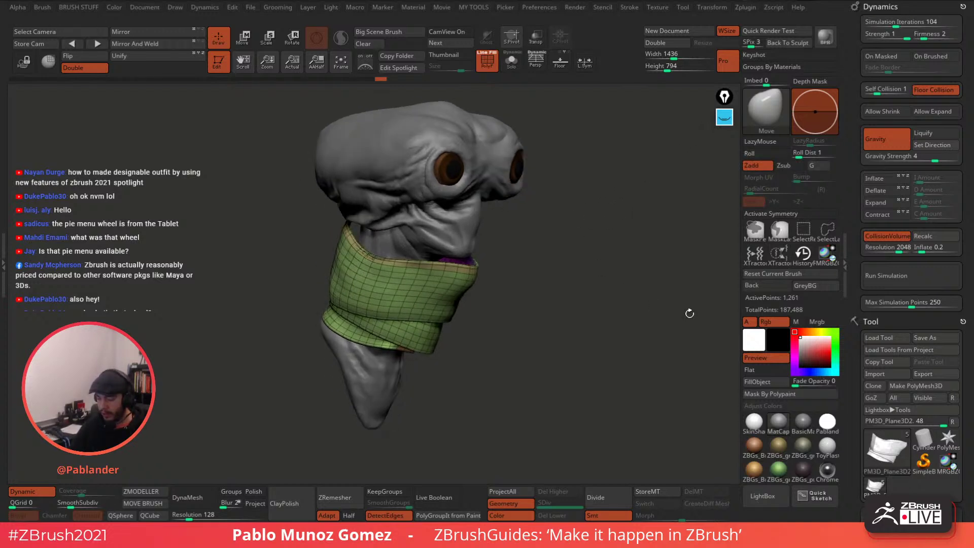
click(920, 275)
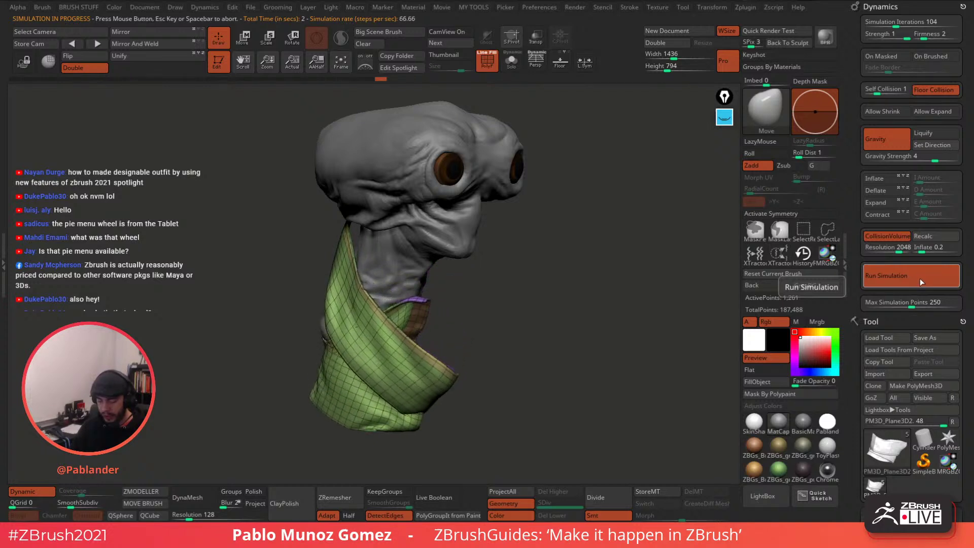
click(921, 280)
drag(543, 336, 367, 319)
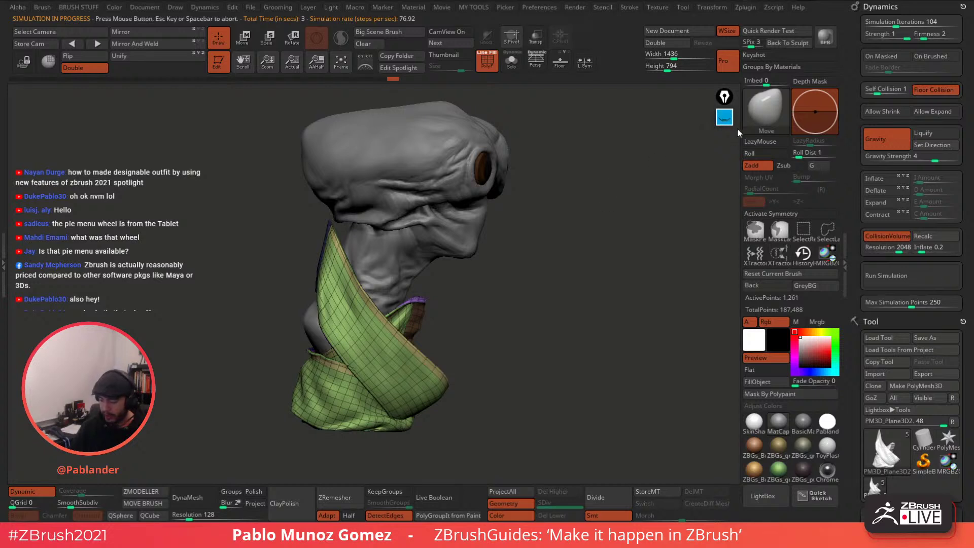
Annotate the screen with a polygon and stretch strokes beside the creature, and mark one polygon on the scarf.
click(725, 118)
click(724, 147)
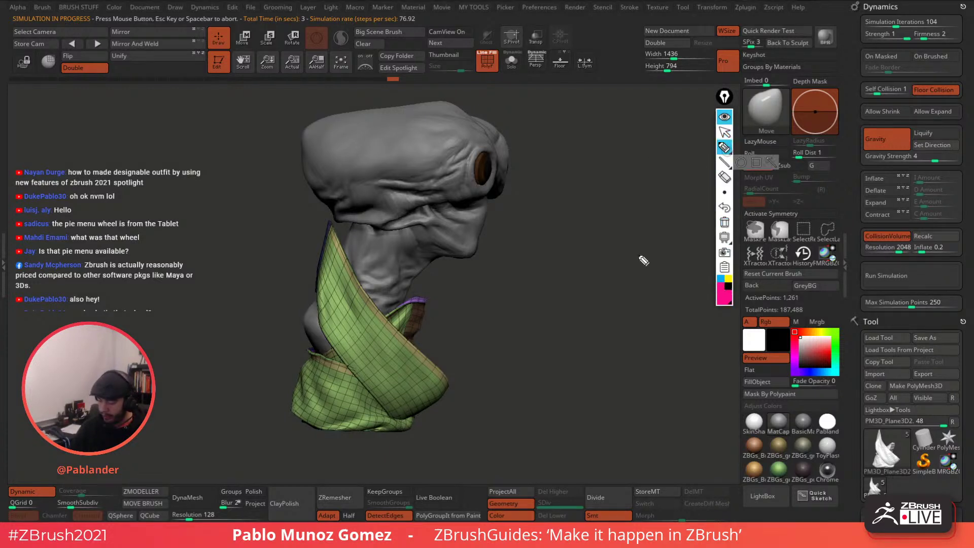
mouse_move(576, 260)
mouse_down()
mouse_move(593, 264)
mouse_move(558, 183)
mouse_up()
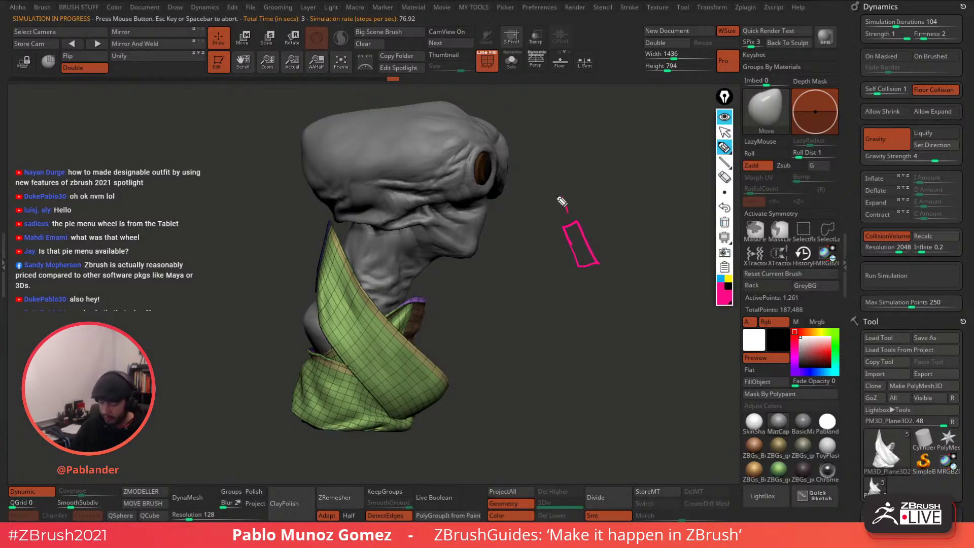
drag(589, 280, 598, 303)
drag(372, 334, 378, 340)
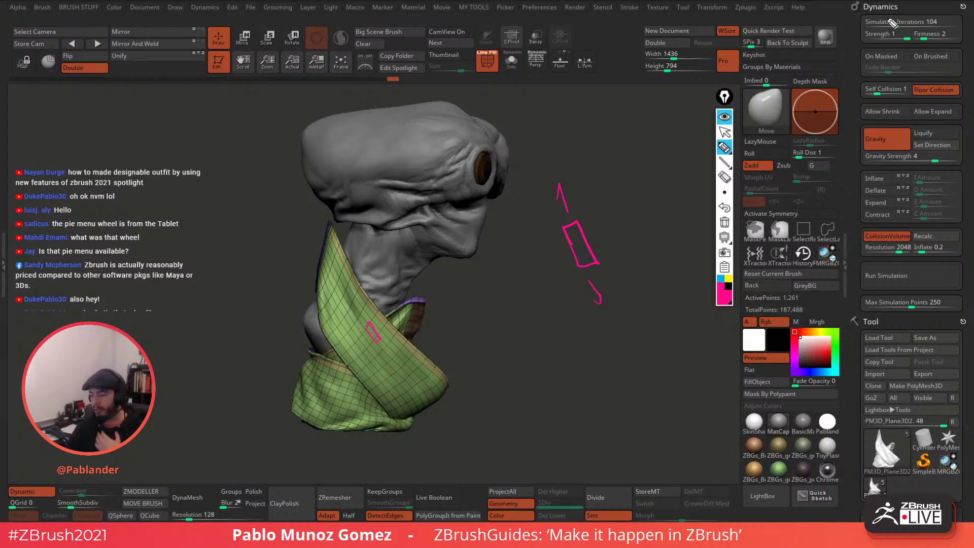
Underline the Simulation Iterations, Gravity Strength and Firmness settings with the annotation pen and dismiss the annotations.
drag(861, 29, 947, 21)
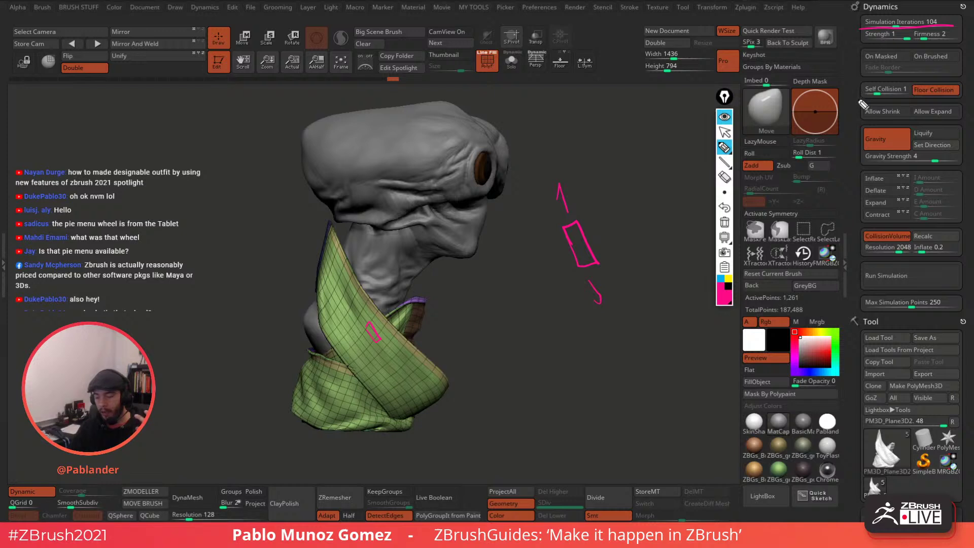
drag(857, 164, 960, 161)
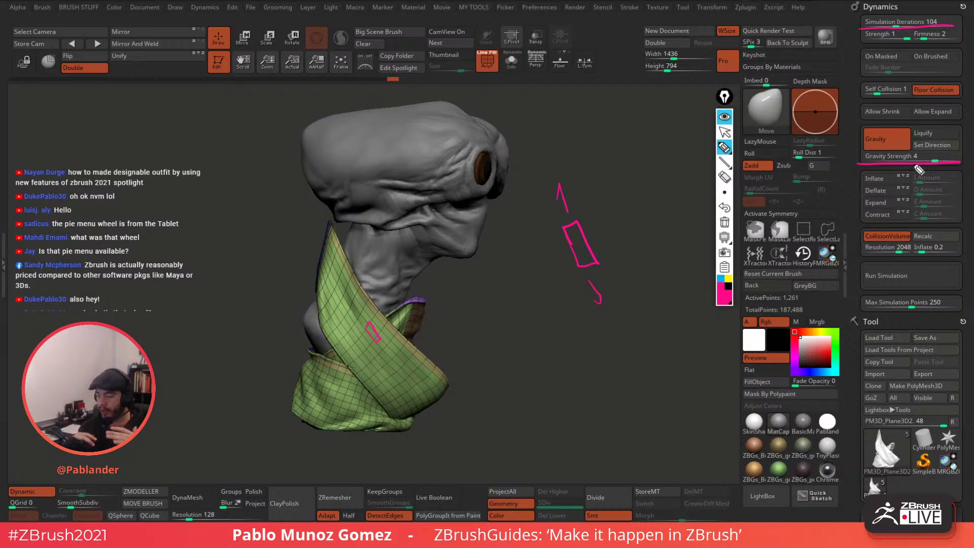
drag(915, 39, 967, 41)
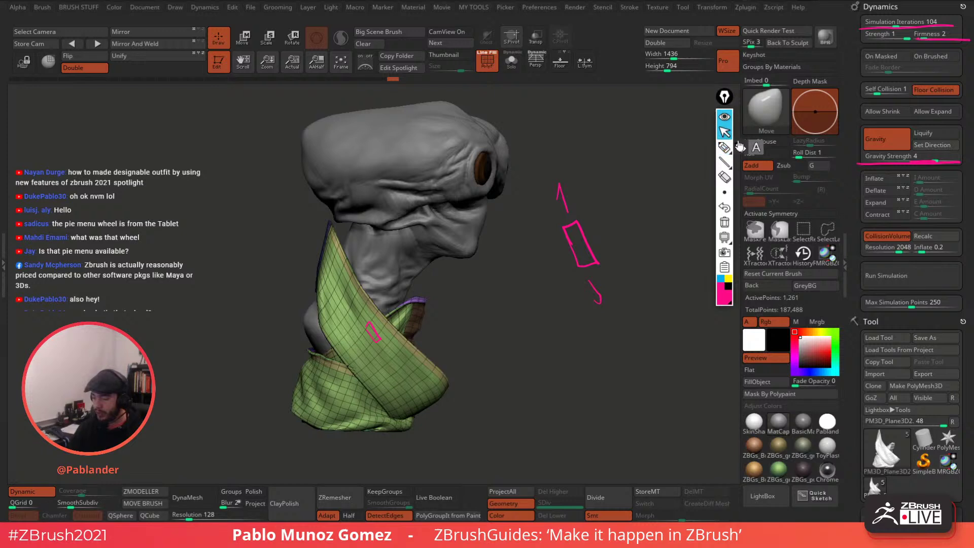
click(724, 116)
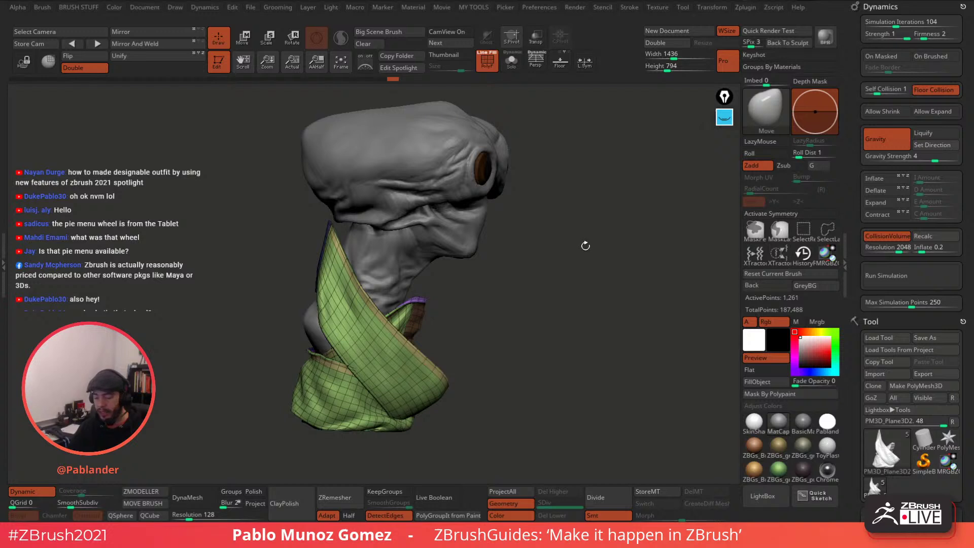
Undo the stretched drape and try the cloth simulation with Gravity Strength at 0.97935.
key(ctrl+z)
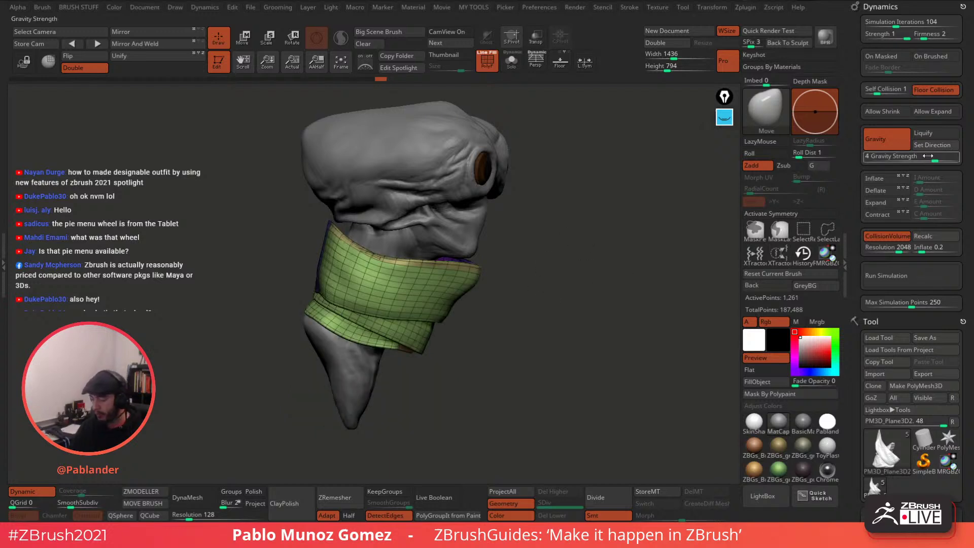
drag(928, 156, 931, 157)
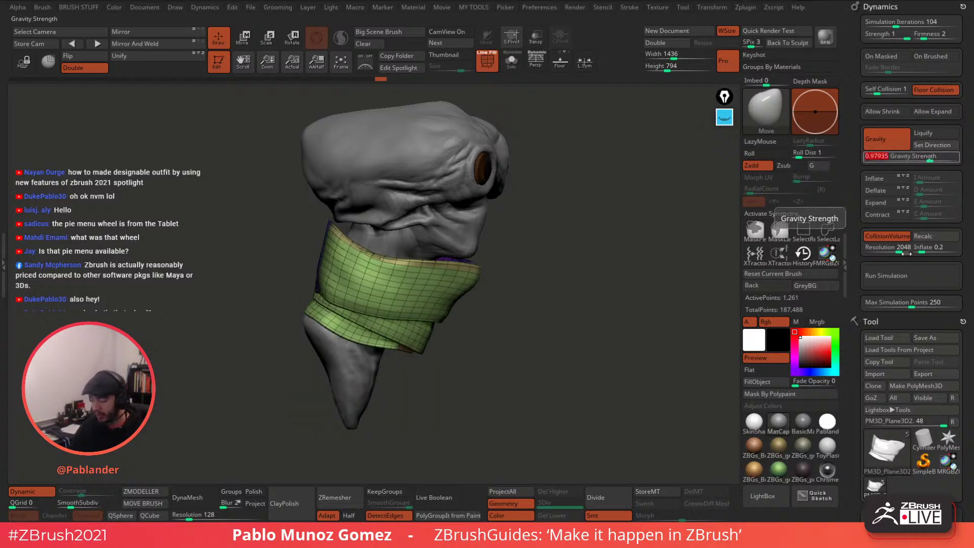
click(908, 275)
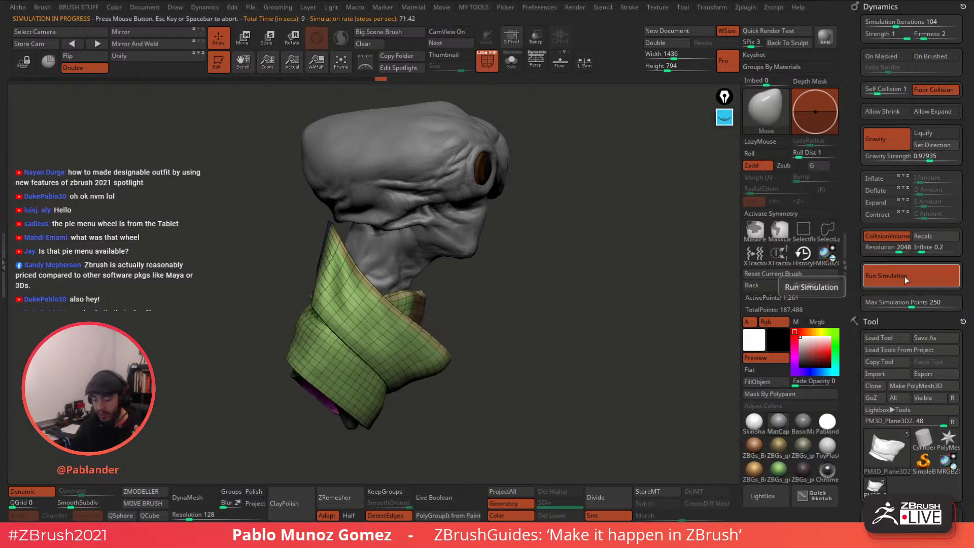
click(905, 276)
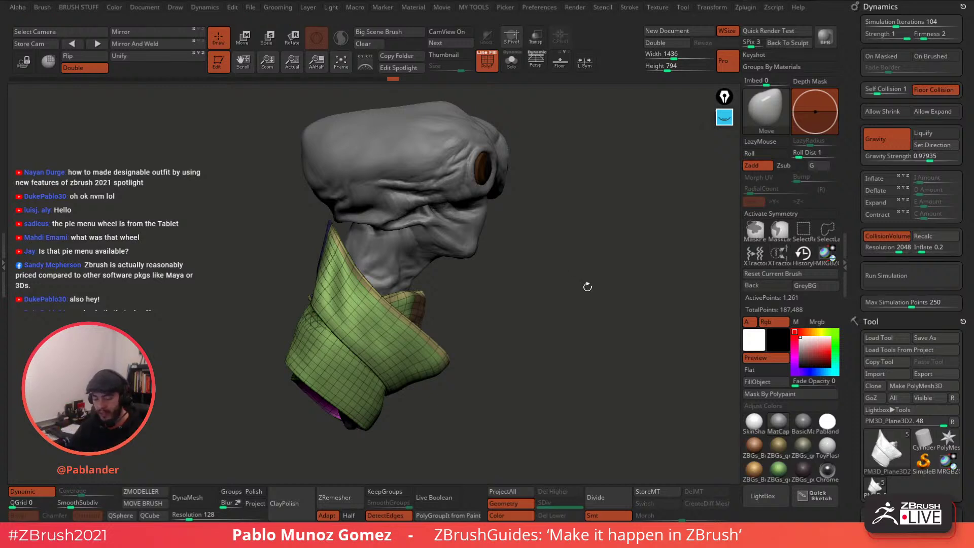
Set Gravity Strength to 3.21855 and Simulation Iterations to 476.
click(930, 157)
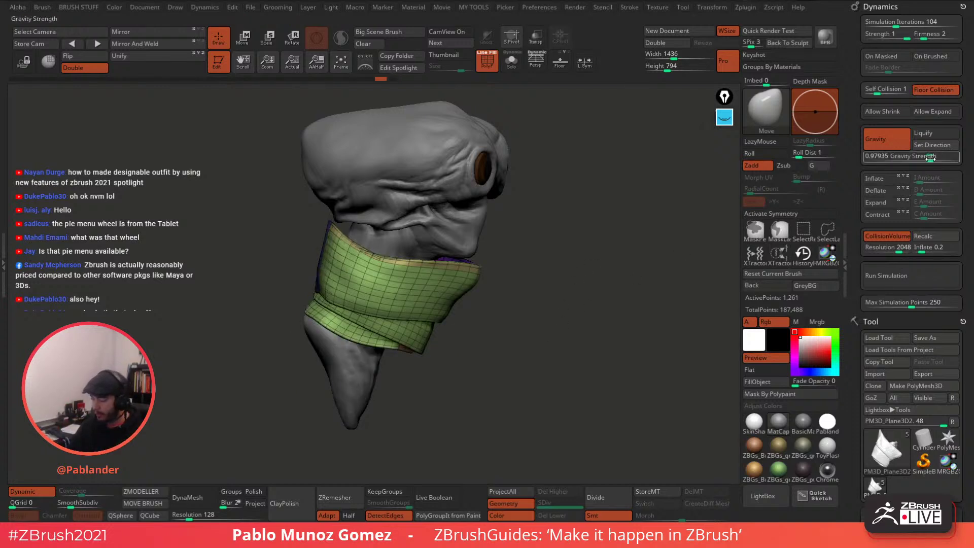
drag(930, 159, 935, 159)
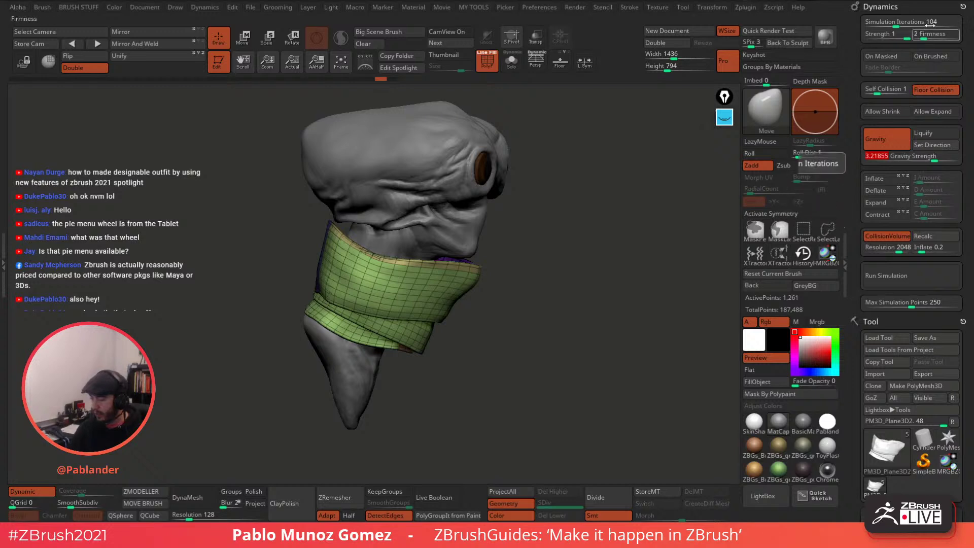
drag(926, 22, 927, 22)
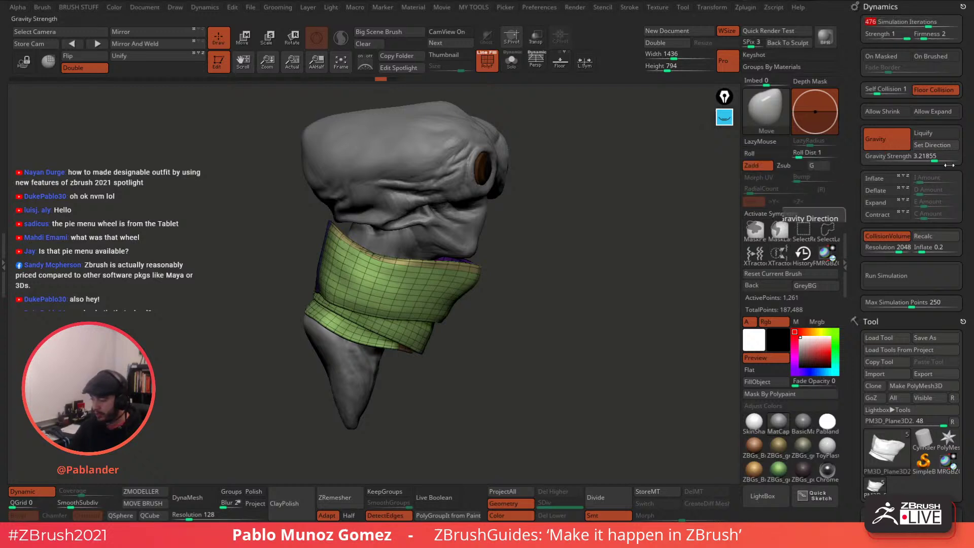
Try the cloth simulation with the stronger gravity and higher iterations, and restore the undraped scarf.
click(913, 275)
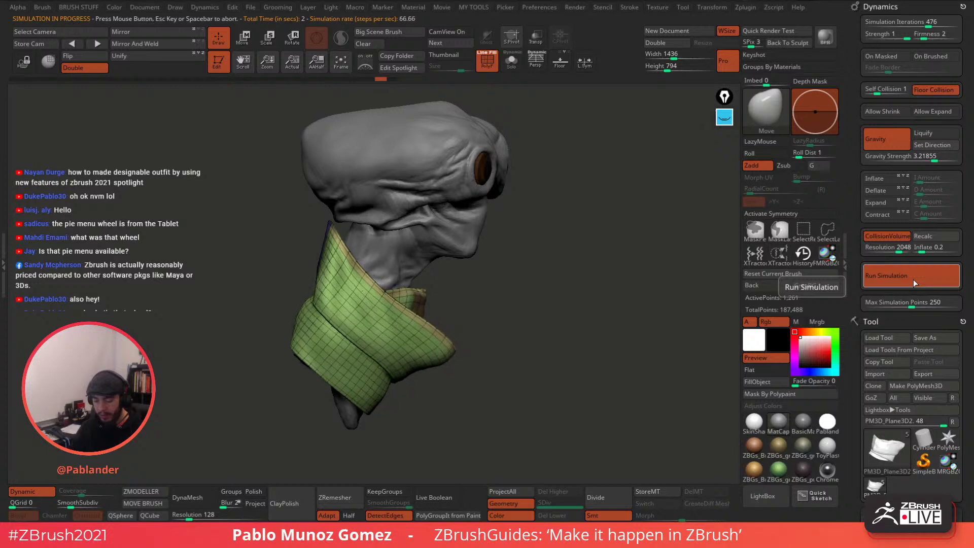
click(913, 281)
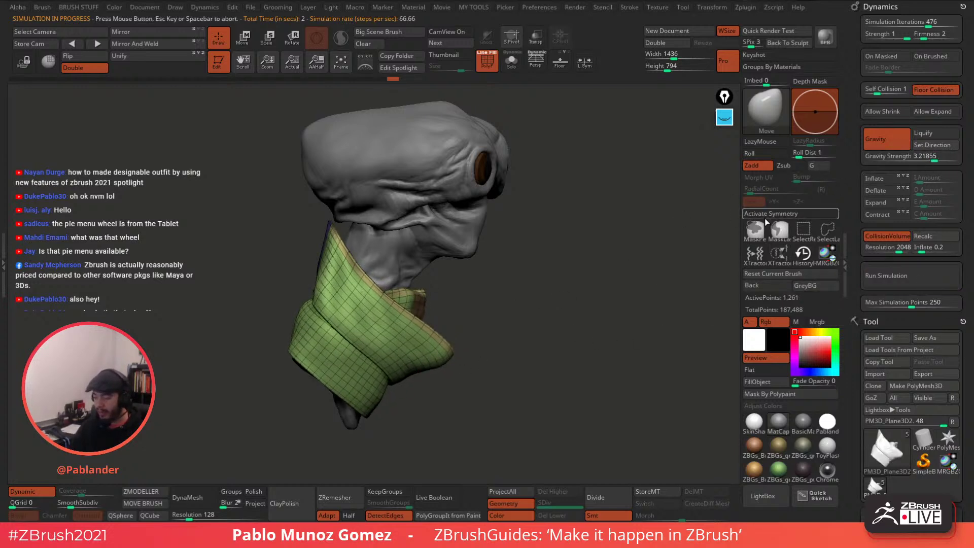
click(926, 156)
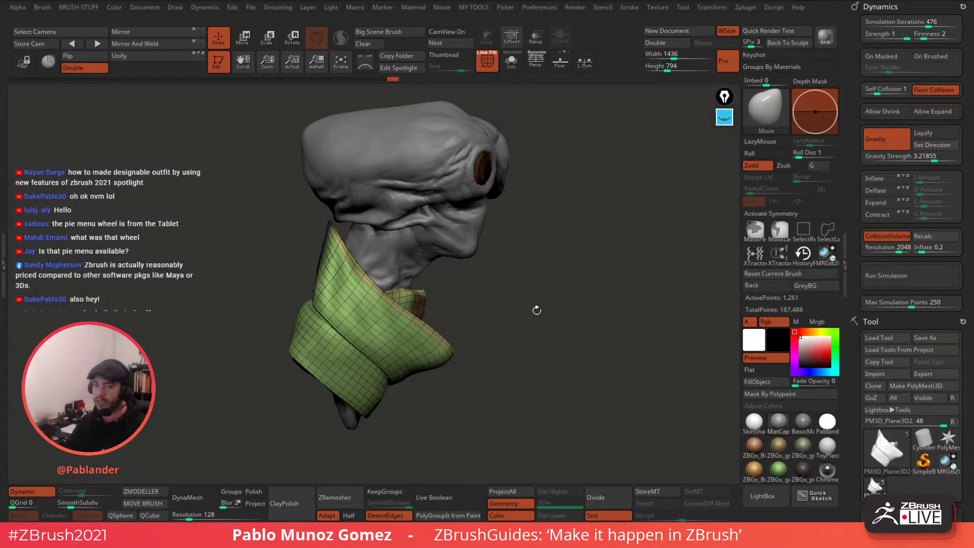
mouse_move(599, 277)
mouse_down()
mouse_move(542, 289)
mouse_move(577, 282)
mouse_move(578, 262)
mouse_move(610, 272)
mouse_up()
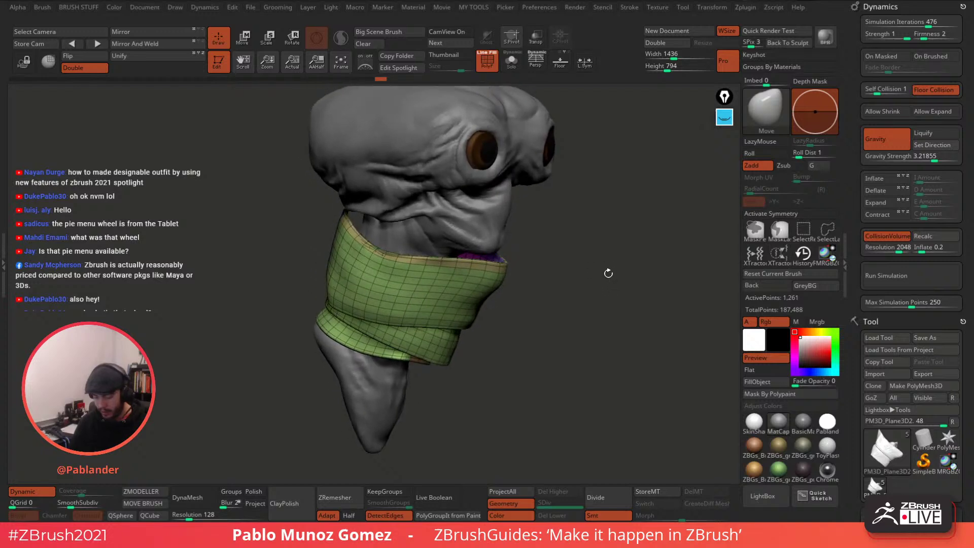
Enable Contract and turn off Gravity for the scarf's cloth simulation.
mouse_move(692, 289)
mouse_down()
mouse_move(613, 318)
mouse_move(623, 303)
mouse_up()
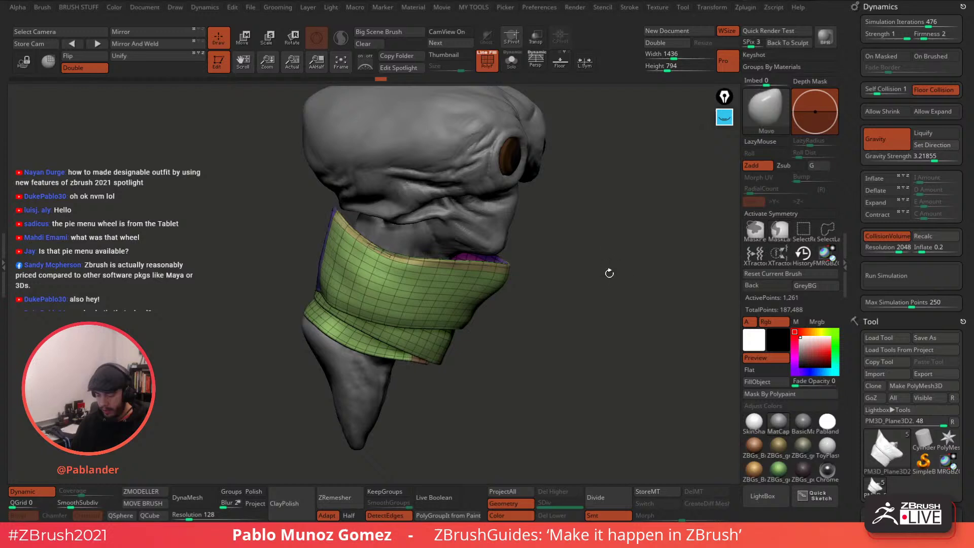
click(881, 214)
click(882, 139)
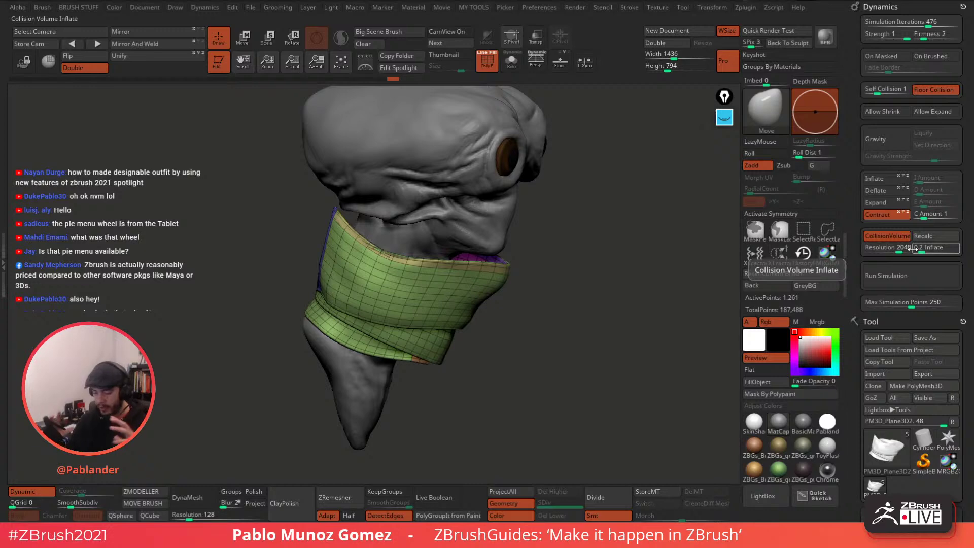
Run the contracting cloth simulation on the scarf and centre the transform gizmo on its unmasked mesh.
click(904, 276)
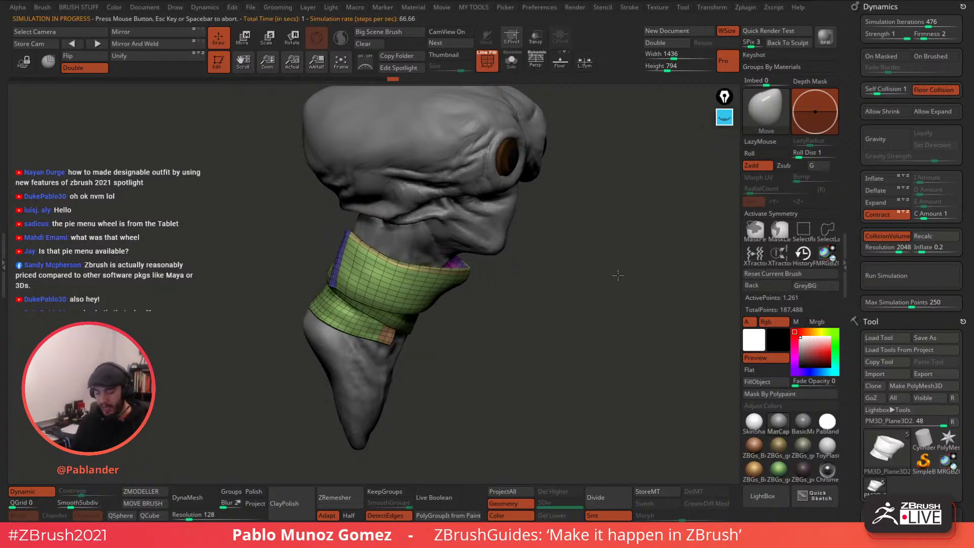
drag(618, 275, 572, 308)
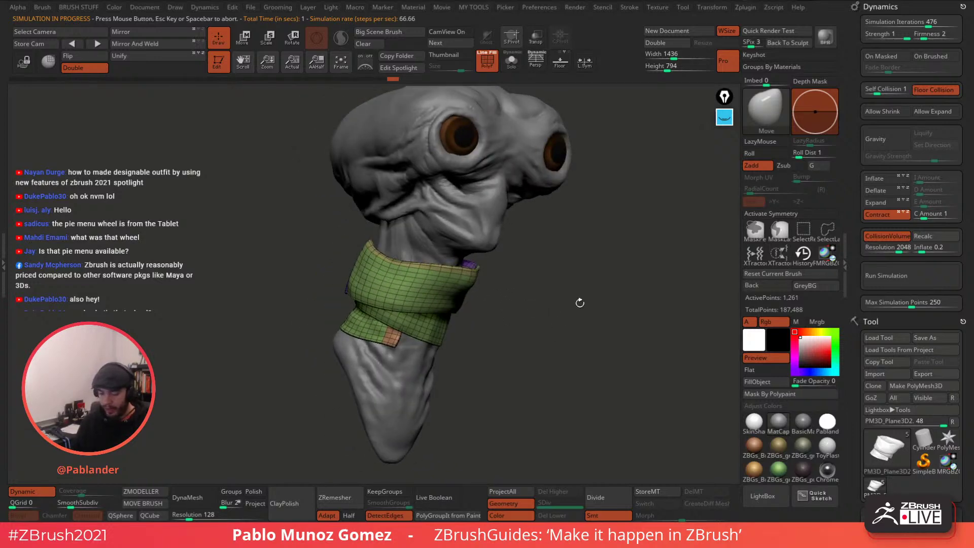
key(w)
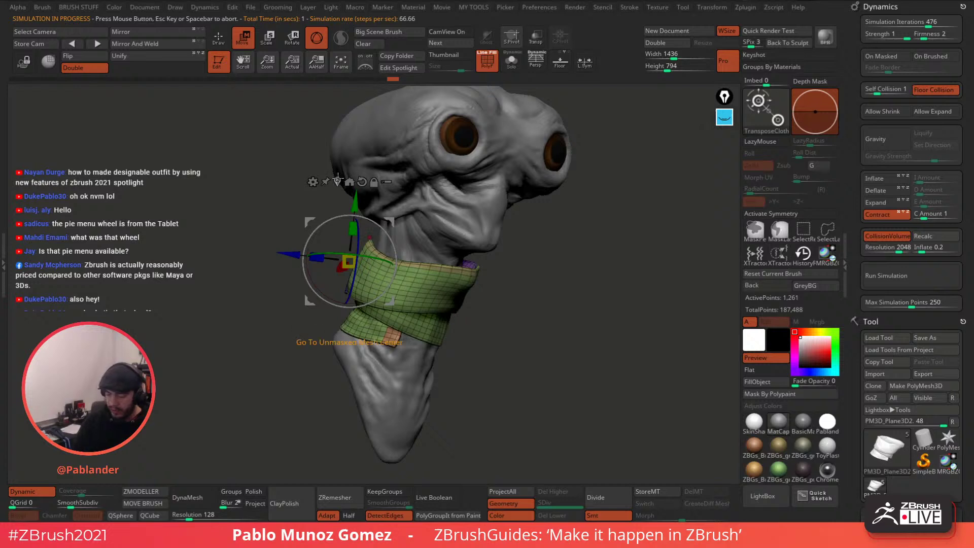
click(561, 324)
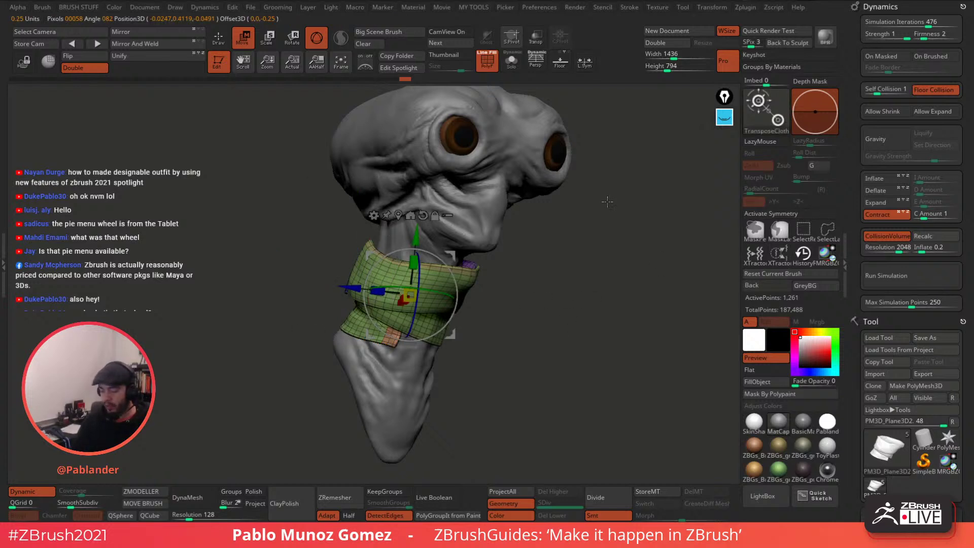
Try rotating the scarf around the neck with the cloth gizmo while Contract is enabled.
drag(609, 199, 564, 194)
drag(436, 285, 438, 285)
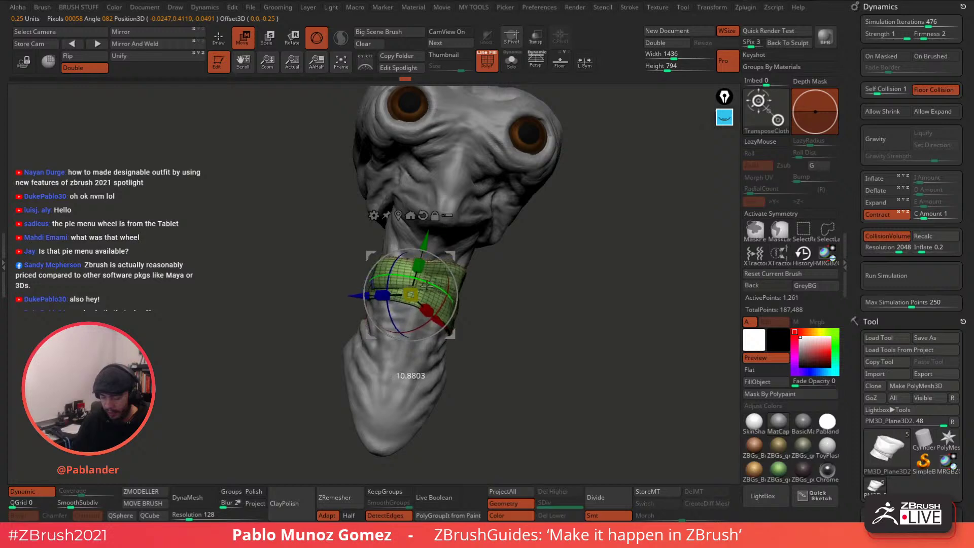
drag(491, 323, 540, 330)
drag(724, 258, 670, 267)
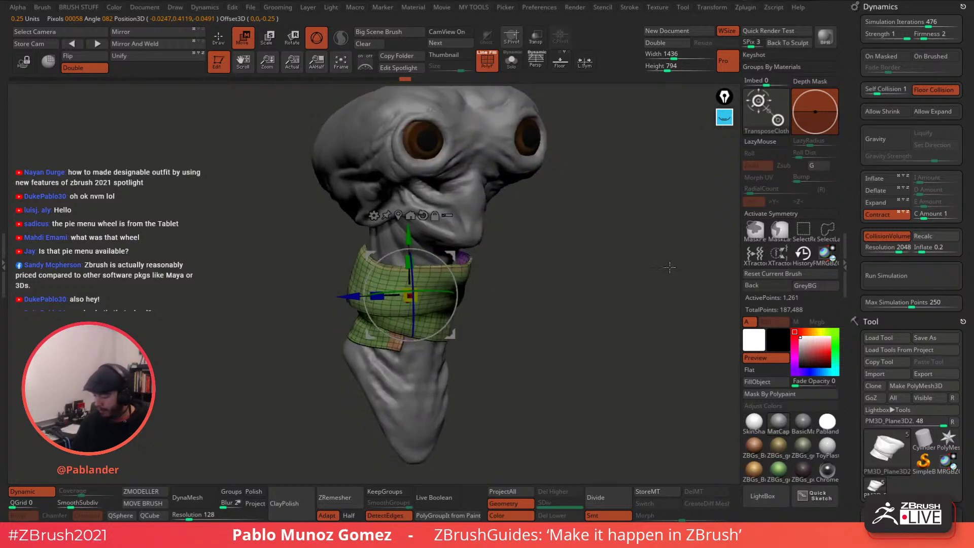
Turn off Contract, then rotate the scarf about 55 degrees around the neck and move it down as simulated cloth.
click(890, 216)
drag(438, 291, 419, 289)
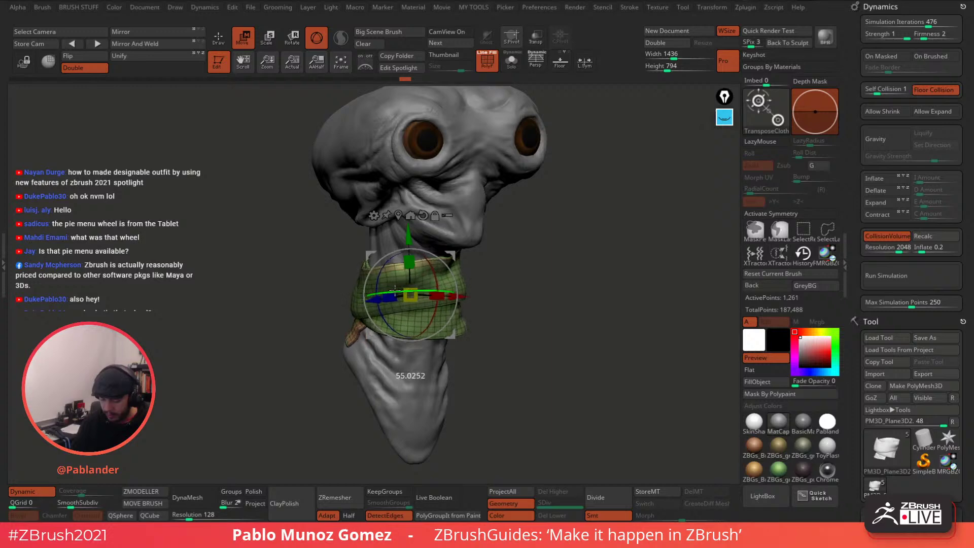
drag(375, 290, 373, 291)
drag(544, 264, 528, 259)
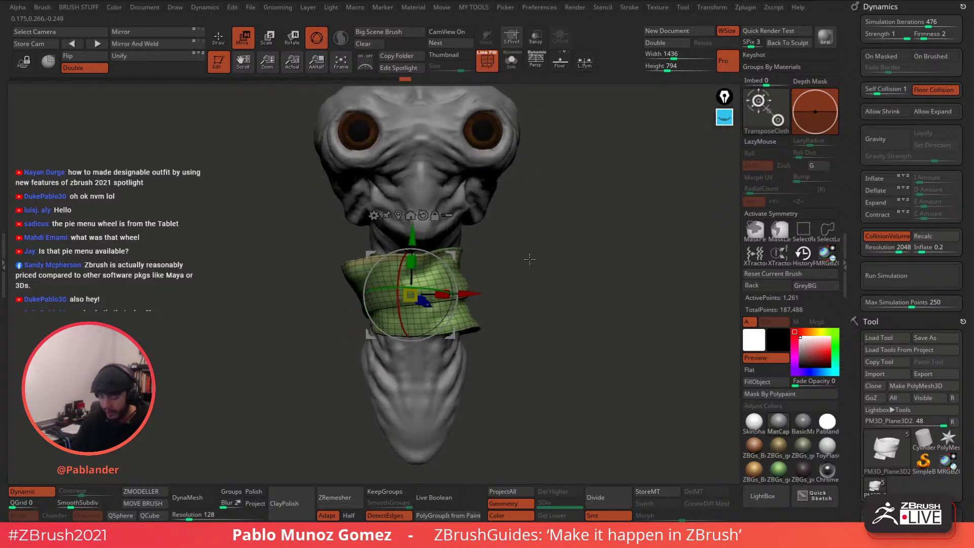
drag(451, 260, 452, 272)
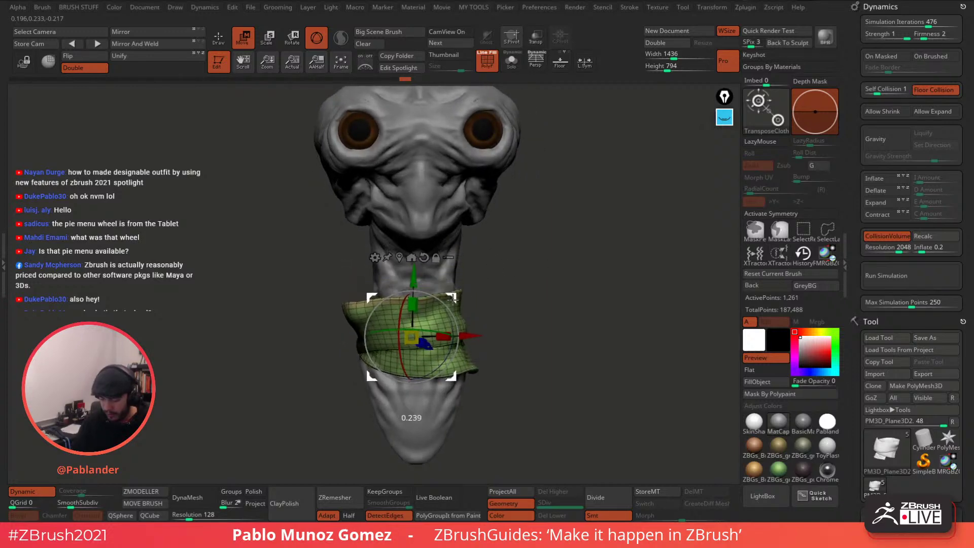
drag(513, 284, 586, 265)
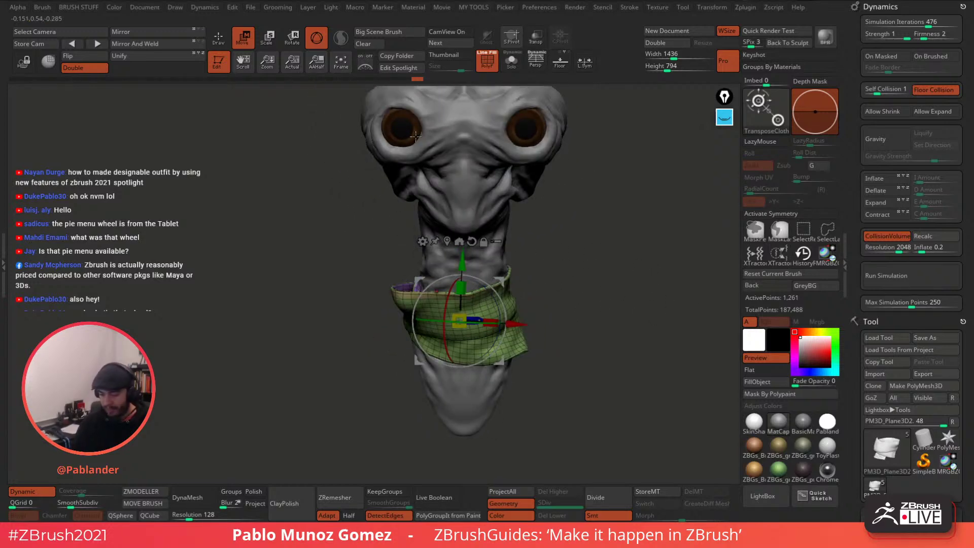
Leave the gizmo and choose the ClothHook brush with a Draw Size of about 202.
key(q)
click(766, 109)
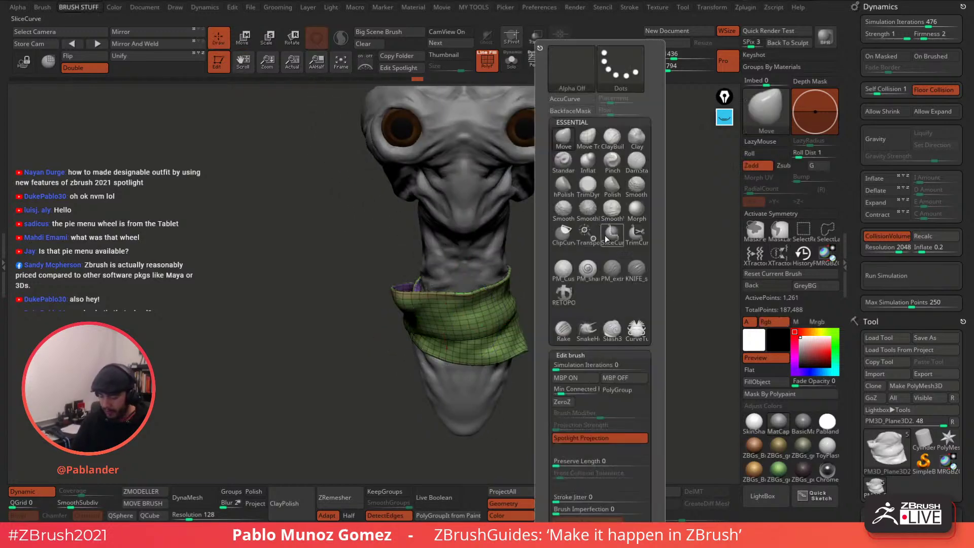
click(768, 106)
click(347, 249)
key(b)
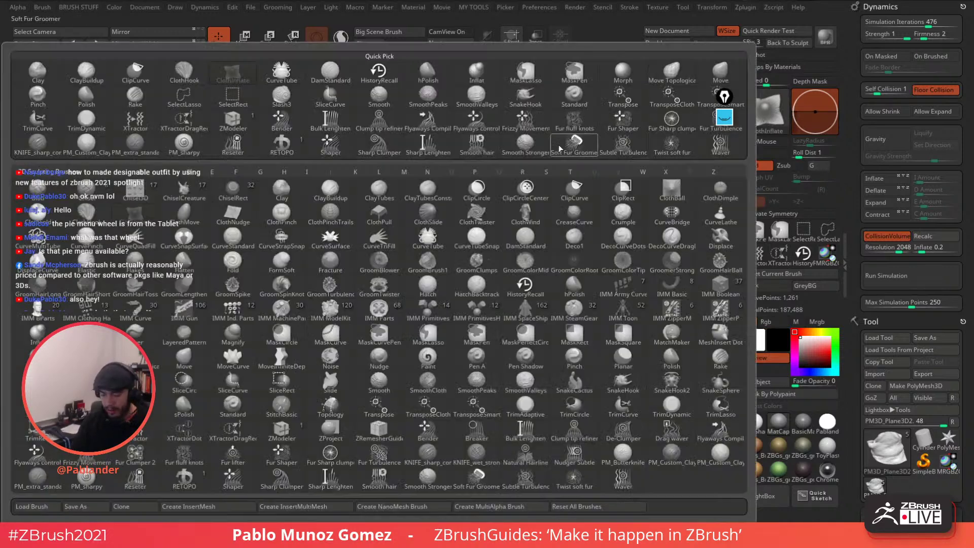
click(108, 217)
key(space)
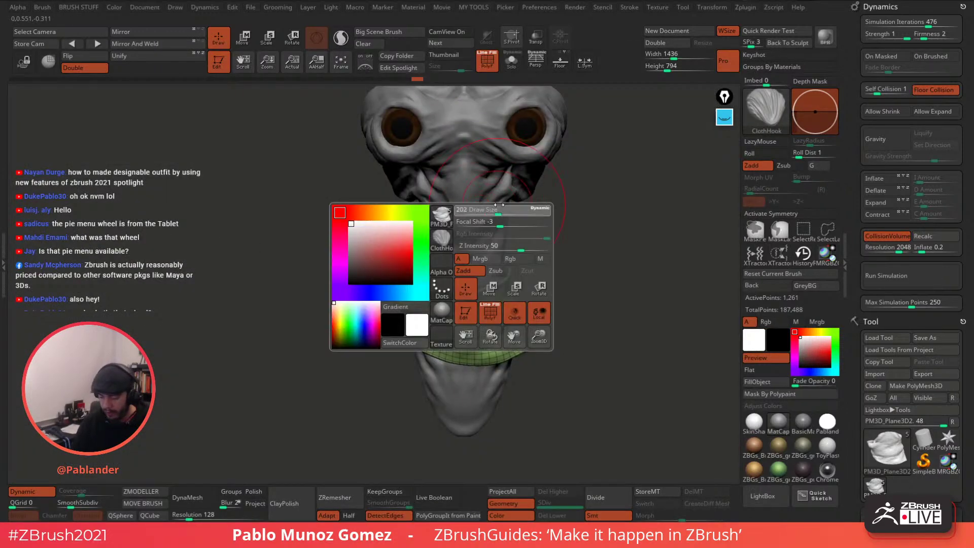
Pull the scarf's upper and lower edges at the front and sides into folds with the ClothHook brush.
drag(401, 293, 419, 274)
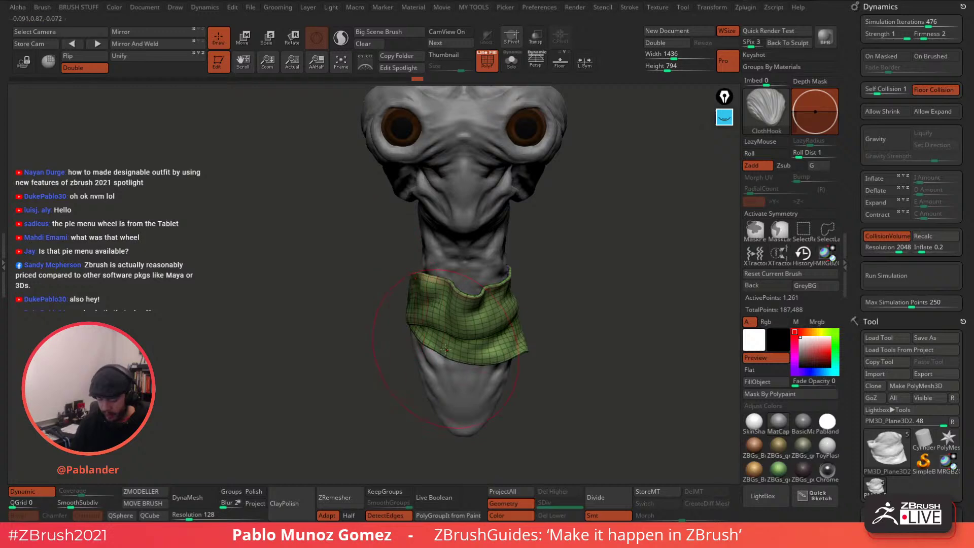
mouse_move(445, 349)
mouse_down()
mouse_move(475, 370)
mouse_move(467, 380)
mouse_move(434, 372)
mouse_up()
drag(492, 350, 487, 363)
drag(604, 284, 508, 273)
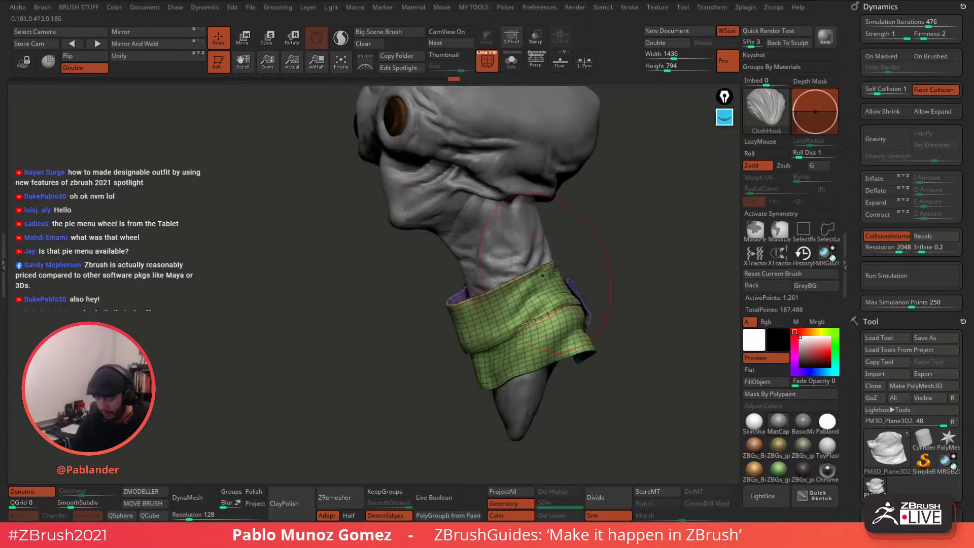
drag(654, 294, 612, 300)
drag(600, 354, 535, 343)
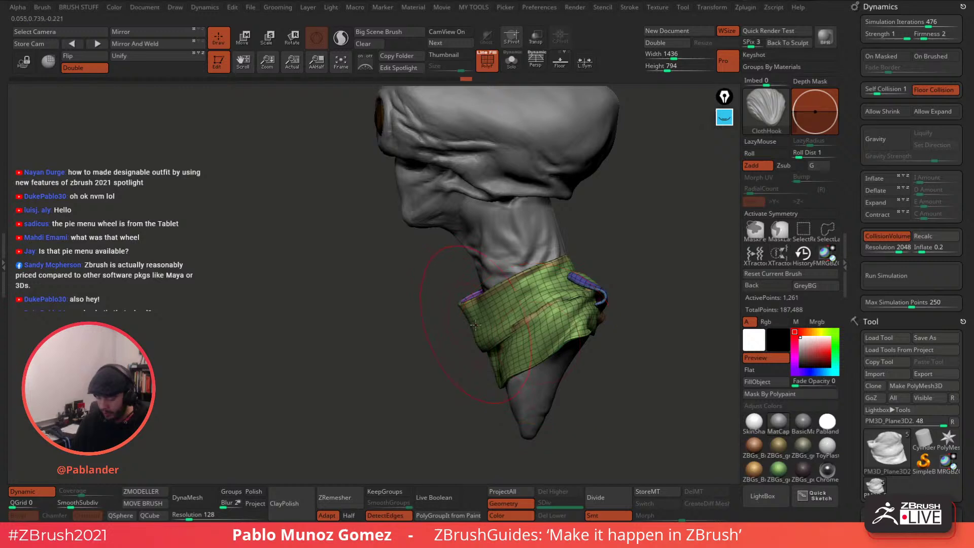
drag(475, 324, 480, 338)
mouse_move(597, 314)
mouse_down()
mouse_move(608, 307)
mouse_move(554, 329)
mouse_up()
Reduce the Draw Size to 120 and switch to the Move Topological brush for the back of the scarf.
key(space)
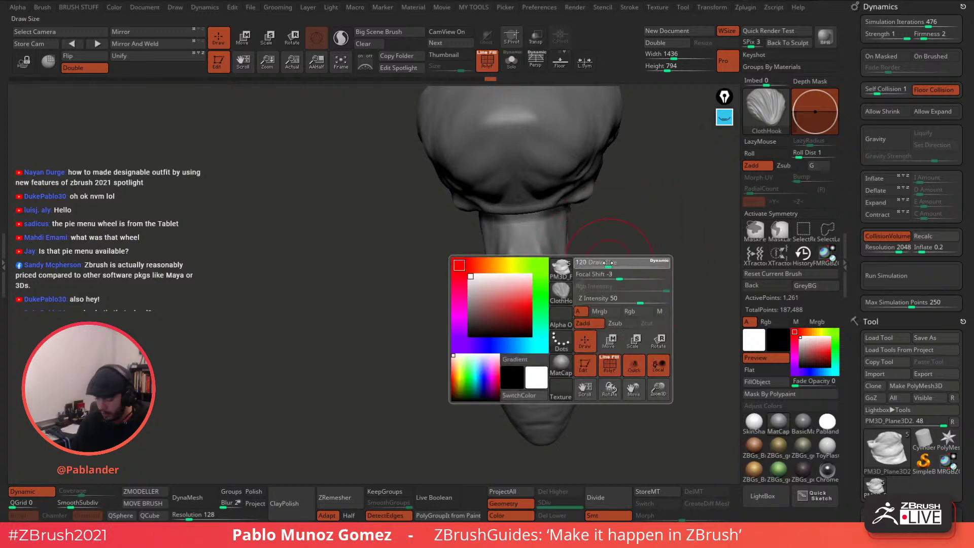
mouse_move(616, 269)
alt+mouse_down()
mouse_move(598, 319)
mouse_move(587, 301)
alt+mouse_up()
key(space)
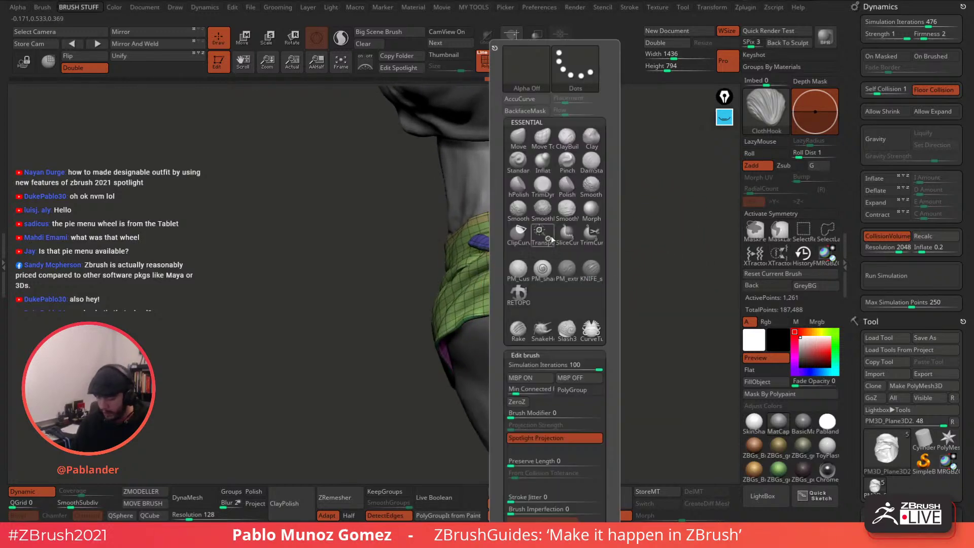
click(543, 138)
key(space)
Reposition the overlapping scarf layer and its end flap at the back of the neck.
drag(631, 284, 627, 310)
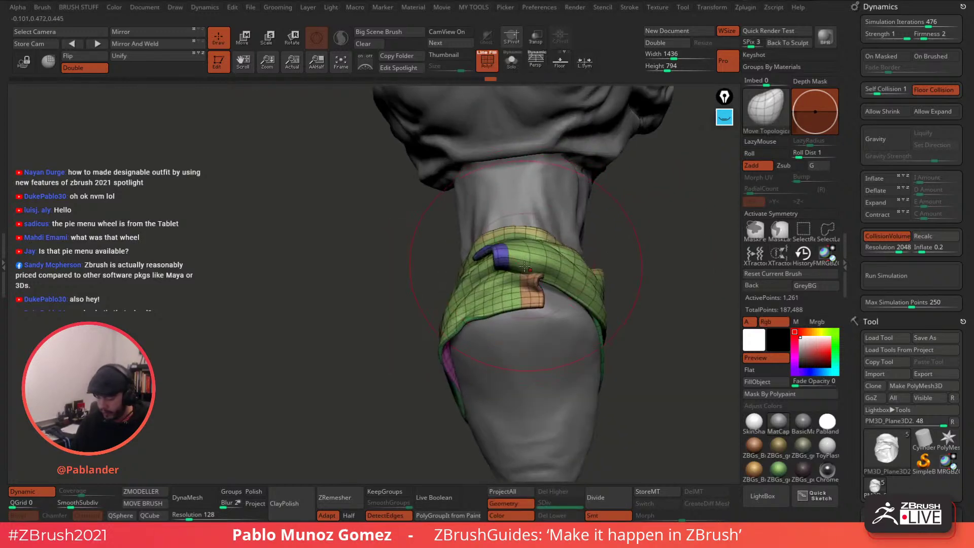
mouse_move(532, 258)
mouse_down()
mouse_move(529, 267)
mouse_move(546, 279)
mouse_up()
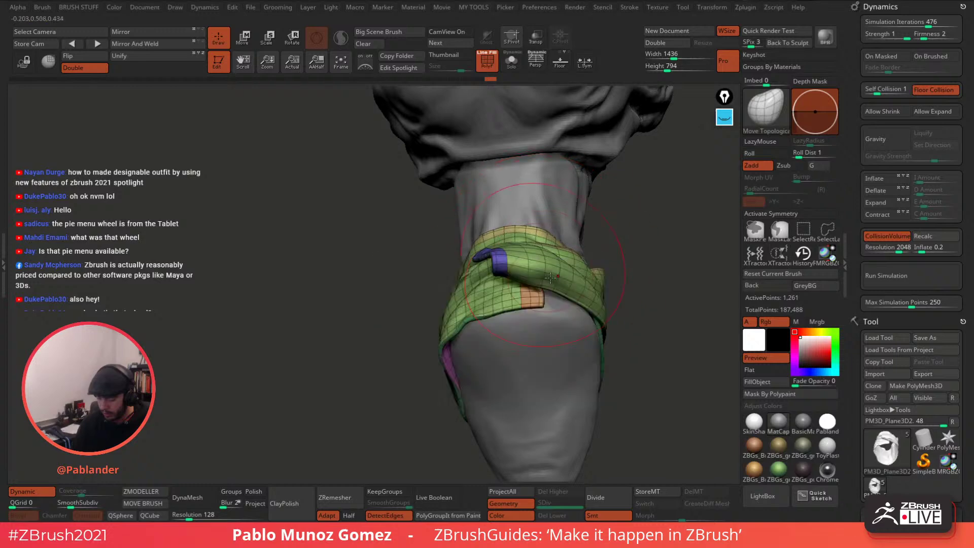
right_drag(547, 279, 525, 276)
drag(499, 272, 511, 270)
right_drag(500, 267, 540, 261)
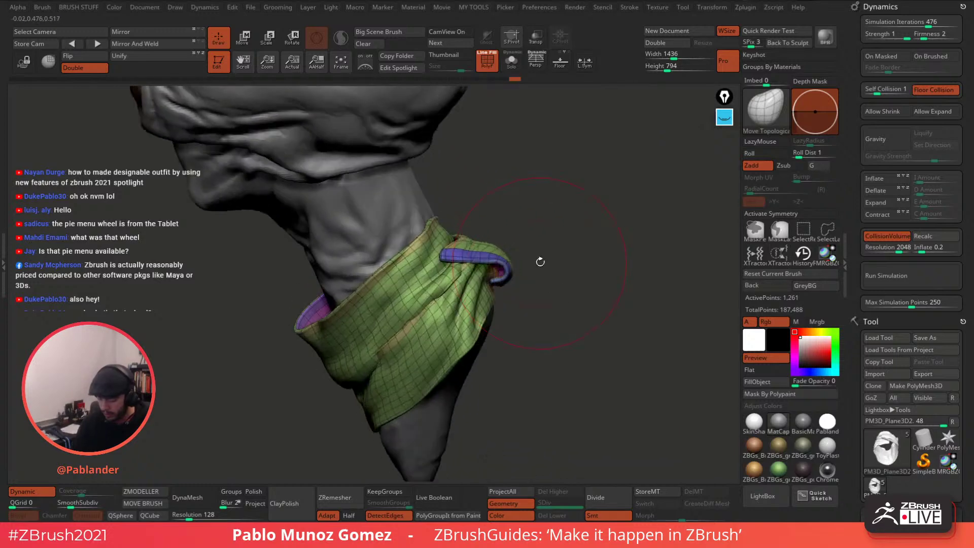
Adjust the brush size and reshape the folded end flap and the nearby upper rim at the scarf's back.
key(space)
mouse_move(538, 258)
mouse_down()
mouse_move(533, 243)
mouse_move(501, 261)
mouse_move(460, 250)
mouse_up()
right_drag(480, 236, 468, 226)
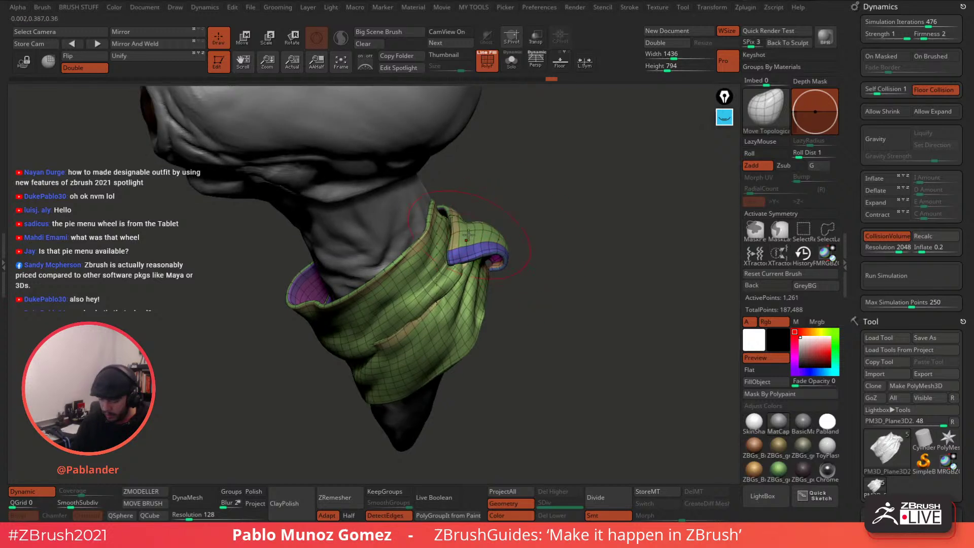
drag(506, 251, 494, 265)
right_drag(511, 252, 532, 227)
drag(430, 234, 436, 232)
mouse_move(436, 232)
right_down()
mouse_move(576, 229)
mouse_move(550, 228)
right_up()
Reshape the scarf's upper rim at the front of the neck with the Move Topological brush.
key(space)
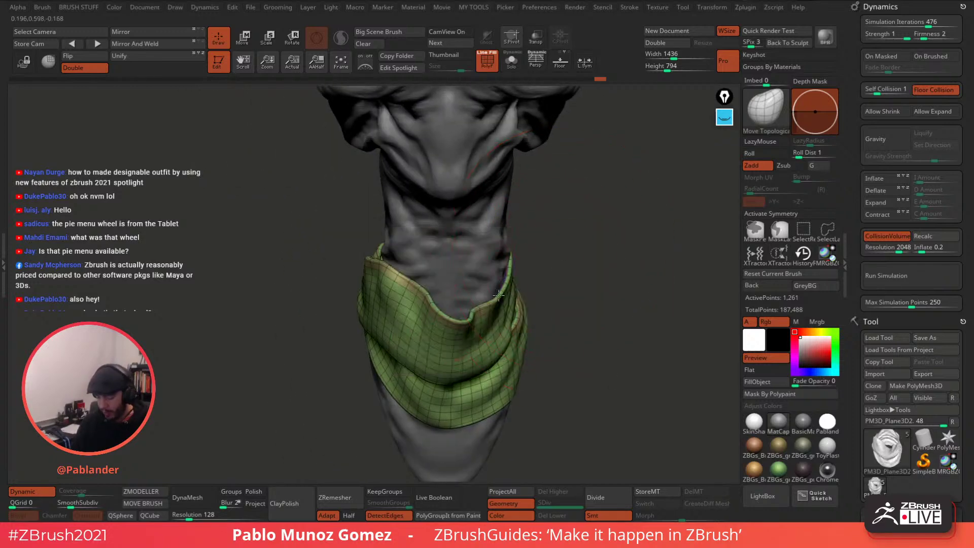
drag(399, 274, 387, 257)
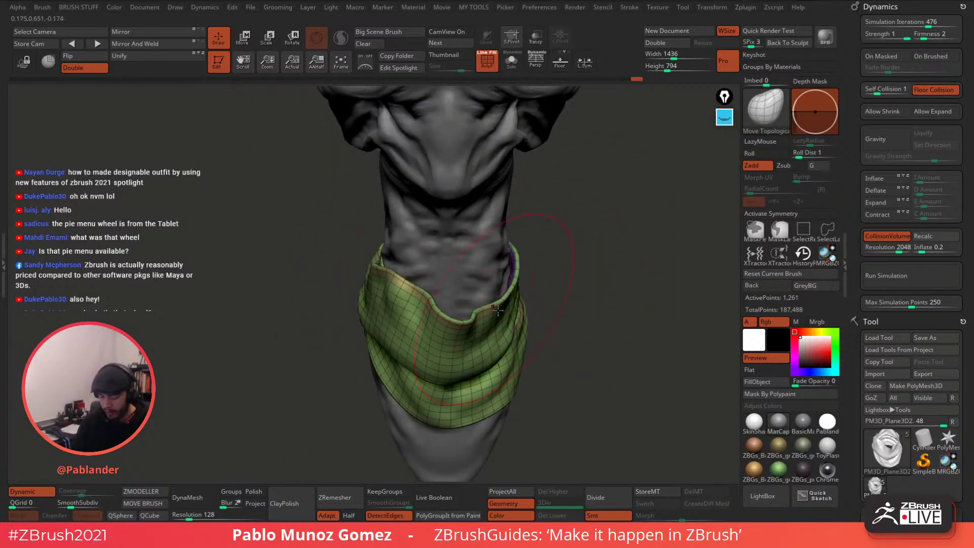
right_drag(387, 258, 482, 321)
drag(481, 322, 481, 332)
drag(445, 238, 434, 249)
Turn off the wireframe display and make the PM3D_Plane3D1 subtool active.
mouse_move(606, 213)
ctrl+right_down()
mouse_move(570, 268)
mouse_move(637, 284)
mouse_move(595, 322)
mouse_move(605, 288)
mouse_move(593, 256)
ctrl+right_up()
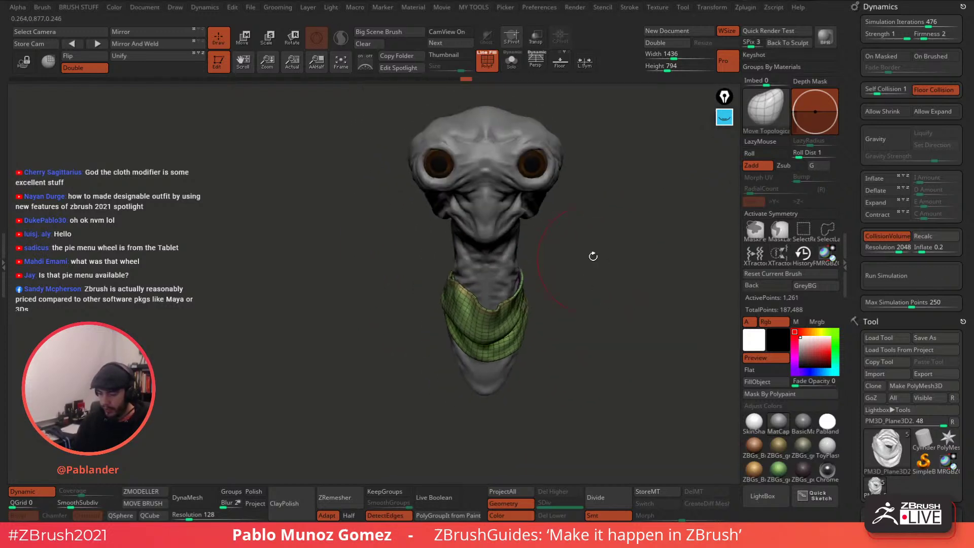
click(487, 61)
alt+right_drag(583, 178, 561, 196)
drag(961, 400, 961, 90)
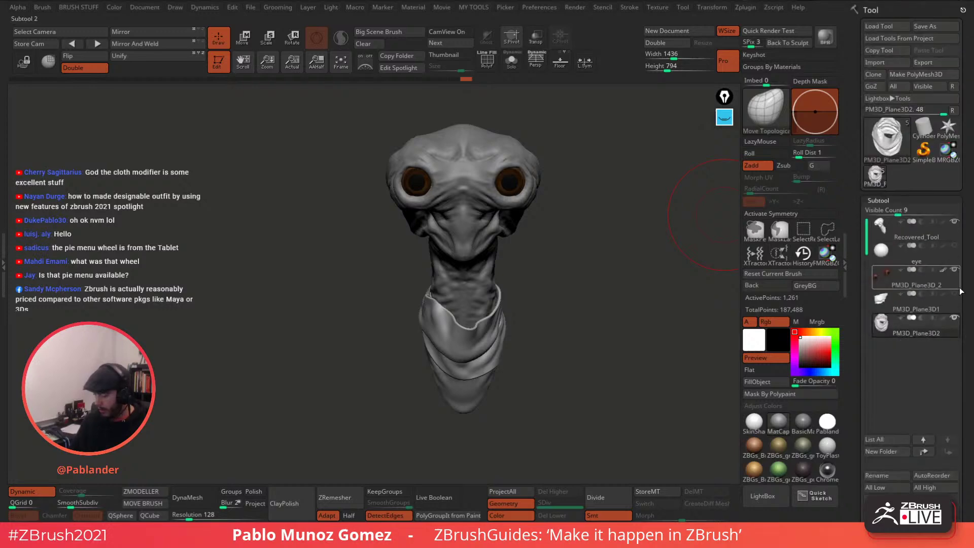
click(942, 299)
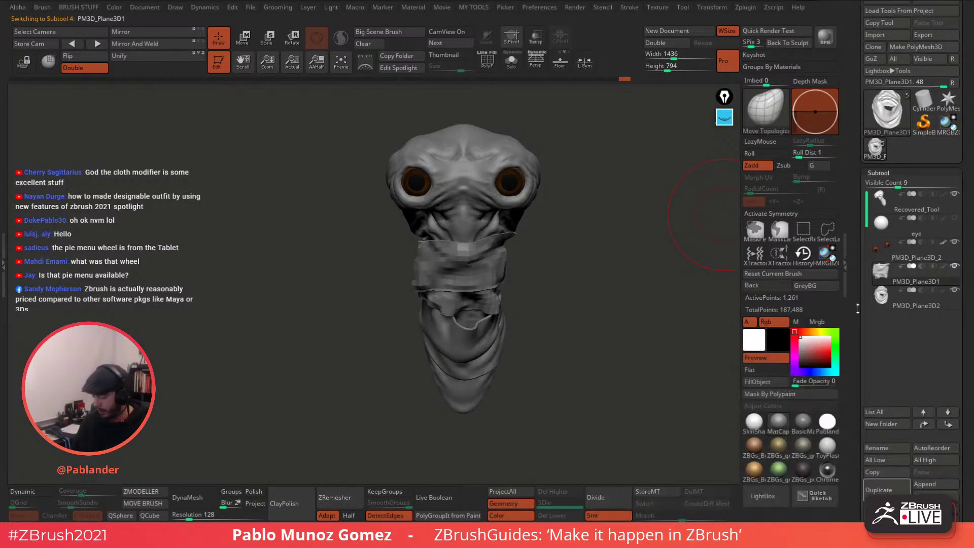
Turn on Dynamic Subdiv for the cloth wrap around the upper neck, set its Thickness to about 0.011, and toggle Post SubDiv off.
drag(858, 309, 859, 218)
click(893, 255)
right_drag(622, 305, 628, 271)
right_click(565, 326)
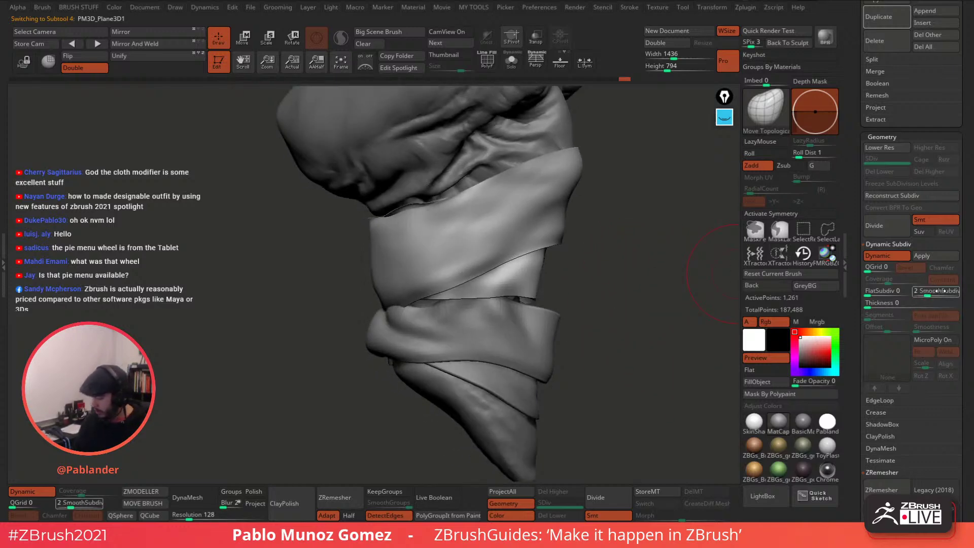
click(894, 302)
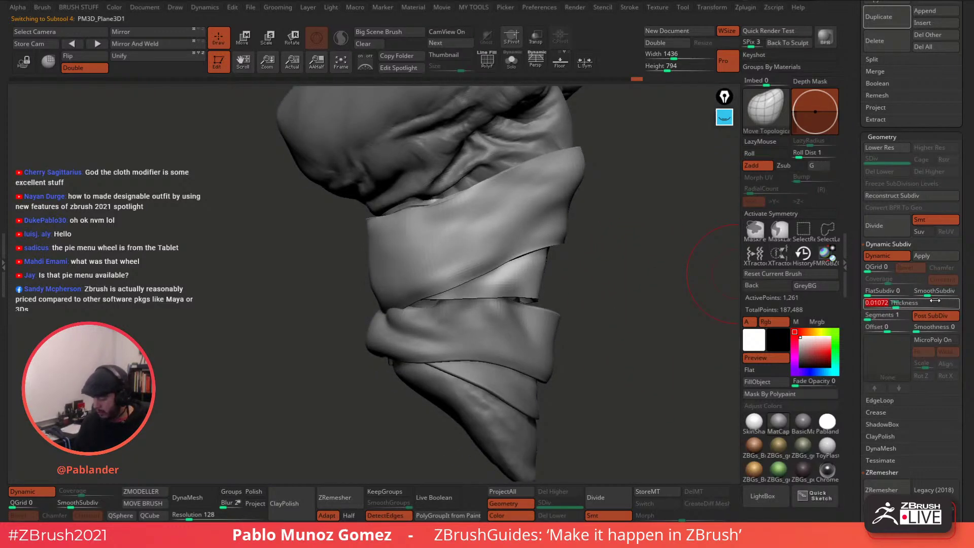
click(940, 318)
right_drag(677, 344, 620, 296)
Switch to the ClothHook brush, adjust its size, and bring the Dynamics simulation settings into reach.
drag(857, 203, 858, 359)
drag(862, 122, 863, 181)
drag(650, 235, 594, 246)
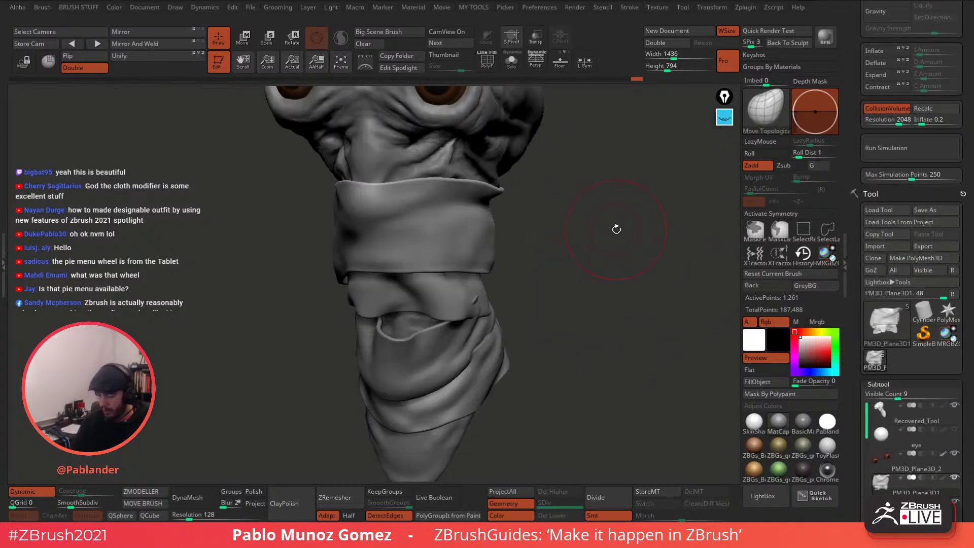
key(b)
click(775, 114)
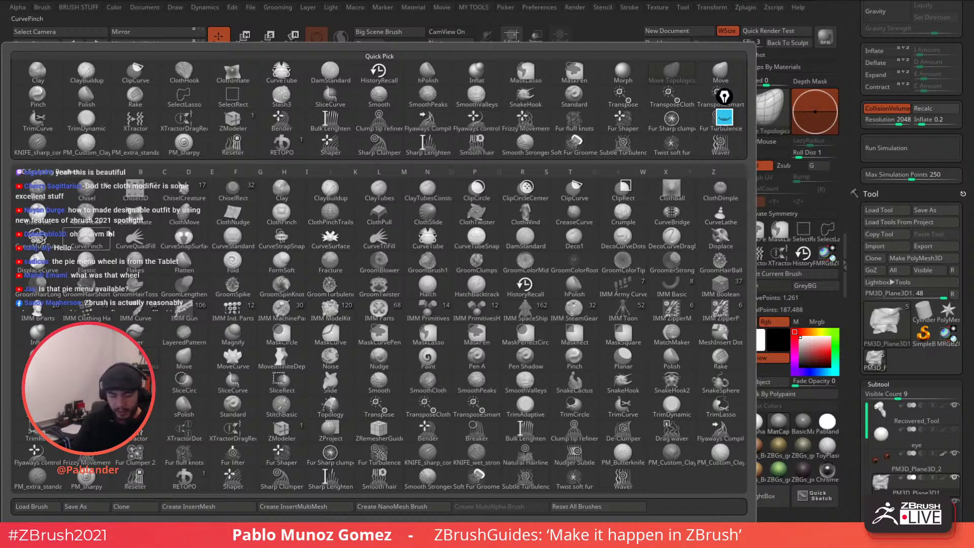
click(96, 217)
mouse_move(548, 226)
mouse_down()
mouse_move(562, 211)
mouse_move(582, 228)
mouse_move(570, 216)
mouse_up()
key(space)
drag(855, 90, 865, 164)
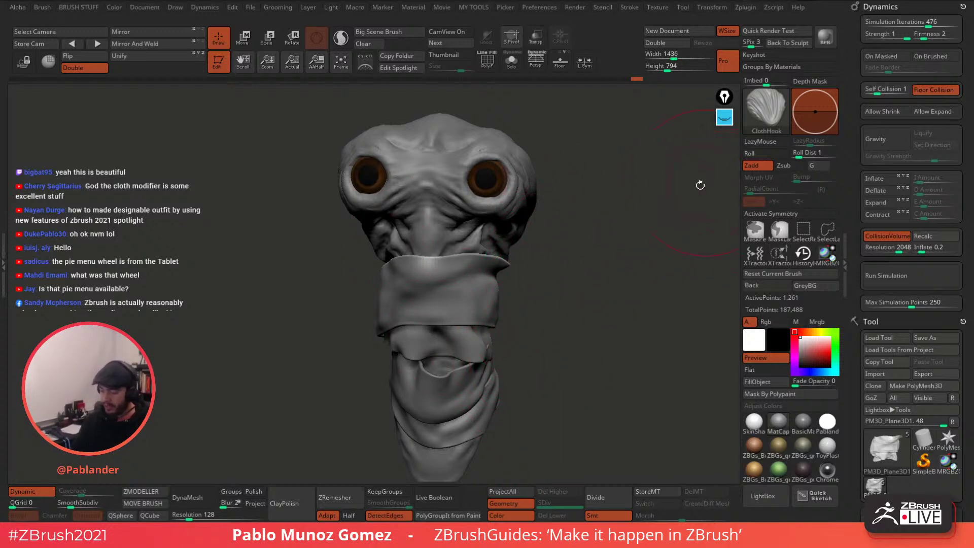
Test ClothHook pulls from several angles to fold the upper neck wrap inward at its side, undoing the unwanted strokes.
mouse_move(526, 259)
mouse_down()
mouse_move(545, 244)
mouse_move(564, 260)
mouse_move(559, 252)
mouse_up()
drag(397, 292, 448, 292)
key(ctrl+z)
mouse_move(537, 261)
mouse_down()
mouse_move(536, 242)
mouse_move(550, 228)
mouse_up()
mouse_move(546, 298)
mouse_down()
mouse_move(550, 314)
mouse_move(566, 306)
mouse_up()
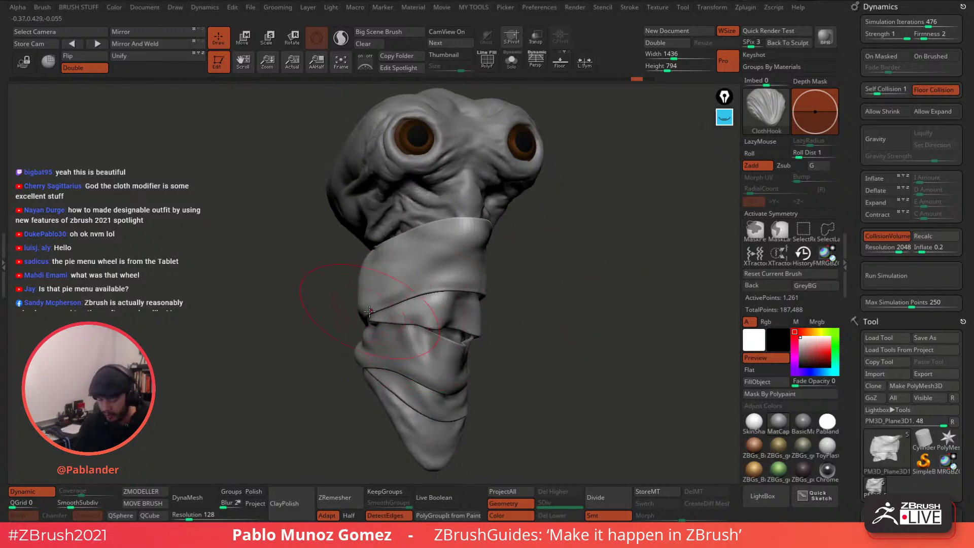
drag(371, 313, 391, 307)
mouse_move(541, 287)
mouse_down()
mouse_move(515, 280)
mouse_move(542, 291)
mouse_move(539, 308)
mouse_up()
key(ctrl+z)
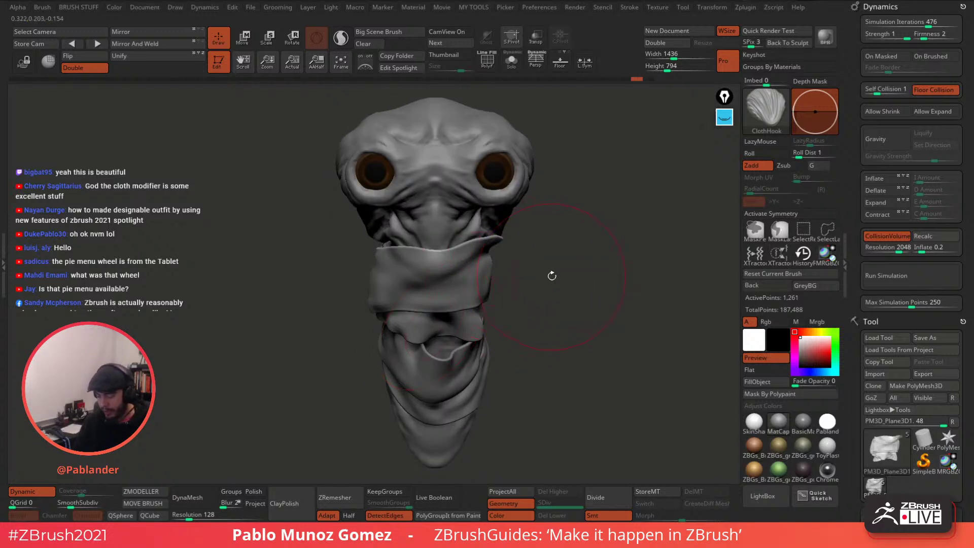
alt+drag(553, 276, 578, 251)
drag(380, 269, 398, 271)
key(ctrl+z)
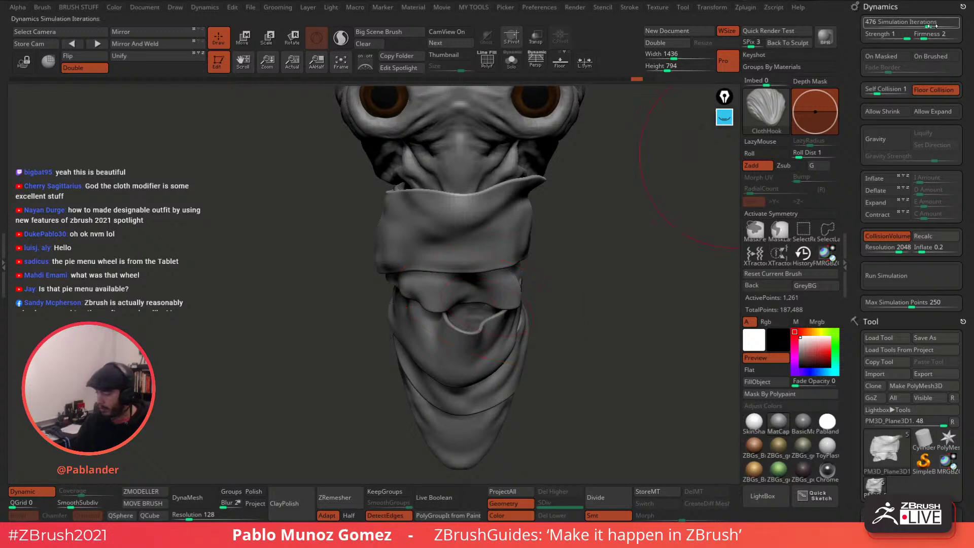
Reduce Simulation Iterations to 107, try pulling the wrap's side inward with ClothHook, and undo the stroke.
drag(931, 24, 913, 23)
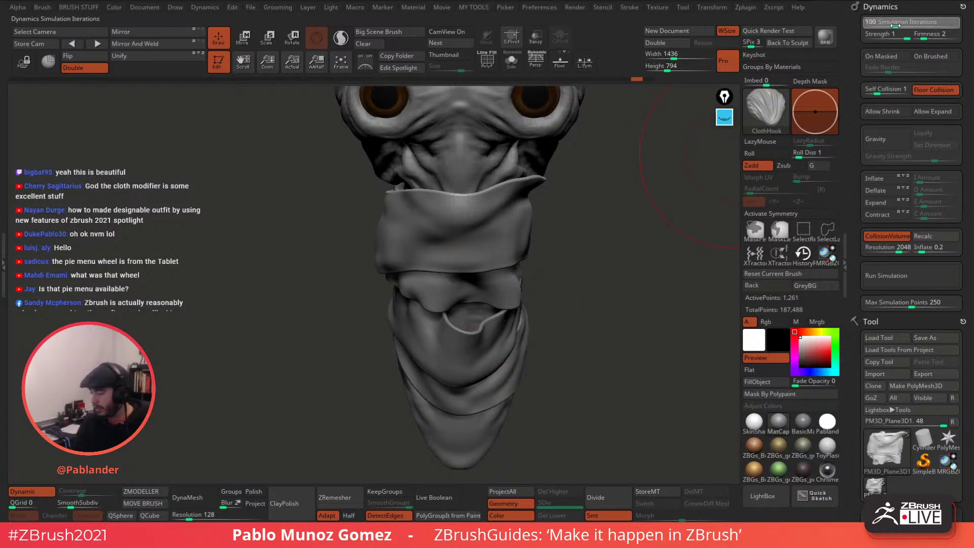
drag(406, 266, 429, 259)
key(ctrl+z)
alt+drag(668, 151, 605, 192)
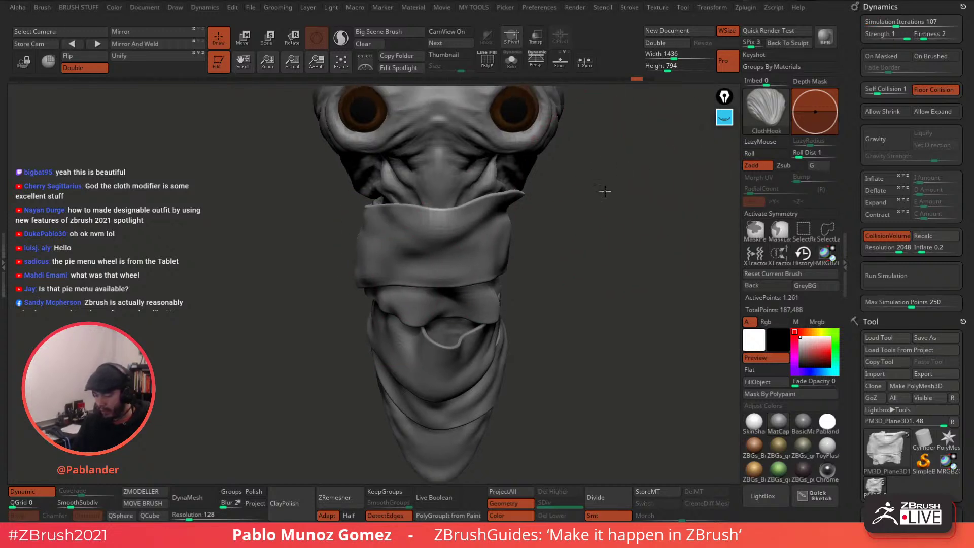
Set Firmness to 5 and Simulation Iterations to 268, and try another inward ClothHook pull on the wrap's side.
click(947, 37)
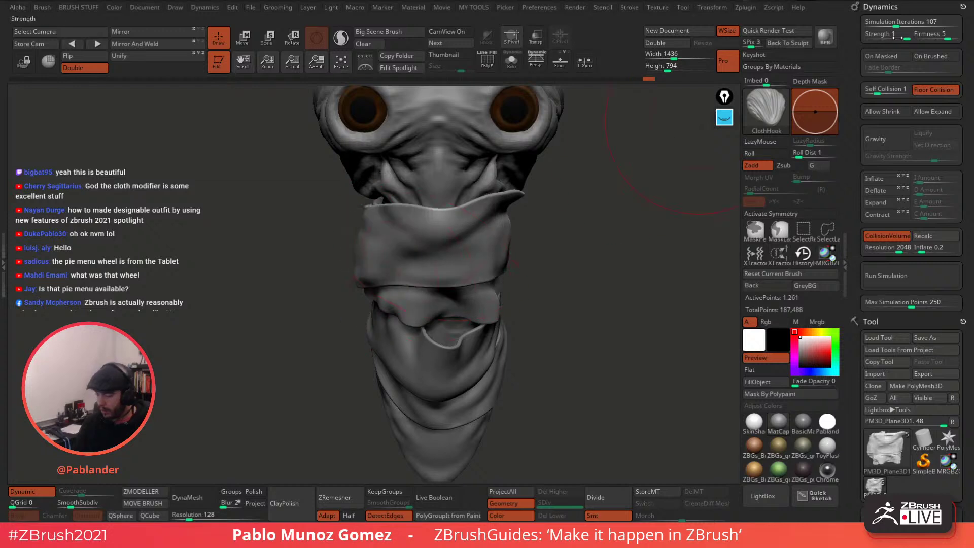
click(885, 24)
click(910, 23)
mouse_move(375, 280)
mouse_down()
mouse_move(364, 274)
mouse_move(385, 273)
mouse_up()
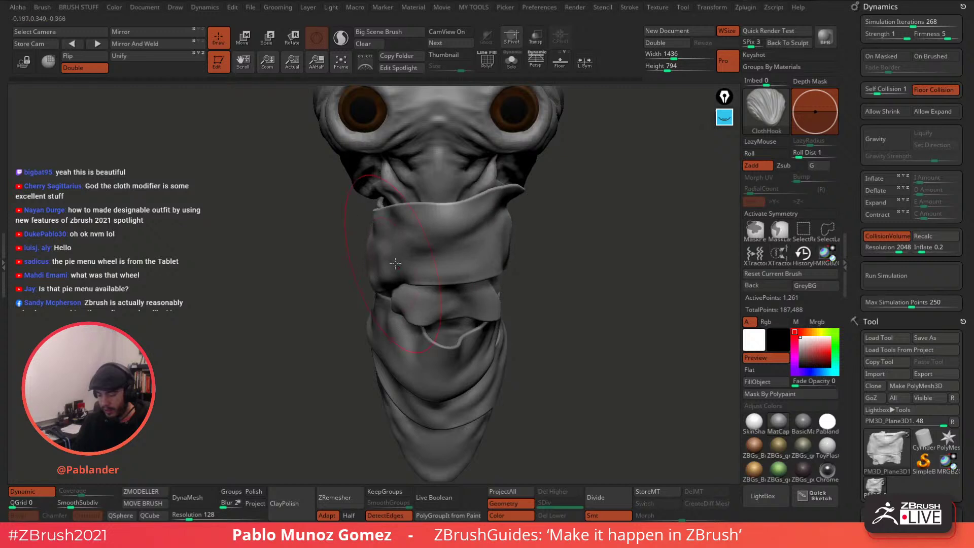
mouse_move(564, 232)
mouse_down()
mouse_move(496, 239)
mouse_move(567, 252)
mouse_move(485, 248)
mouse_up()
alt+drag(570, 203, 529, 200)
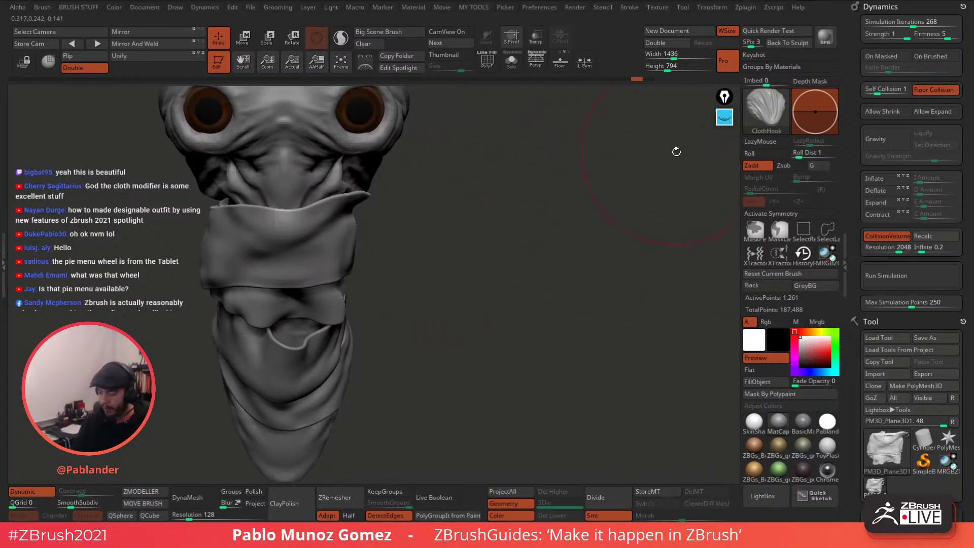
Annotate beside the model a yellow cloth rectangle with magenta brush circles at its upper edge, and underline Simulation Iterations and Firmness in magenta.
click(726, 117)
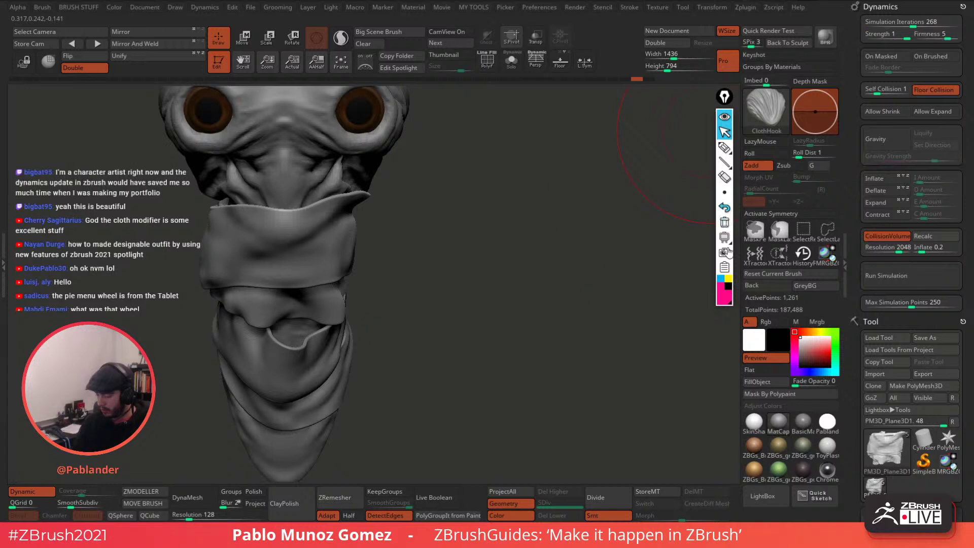
click(725, 147)
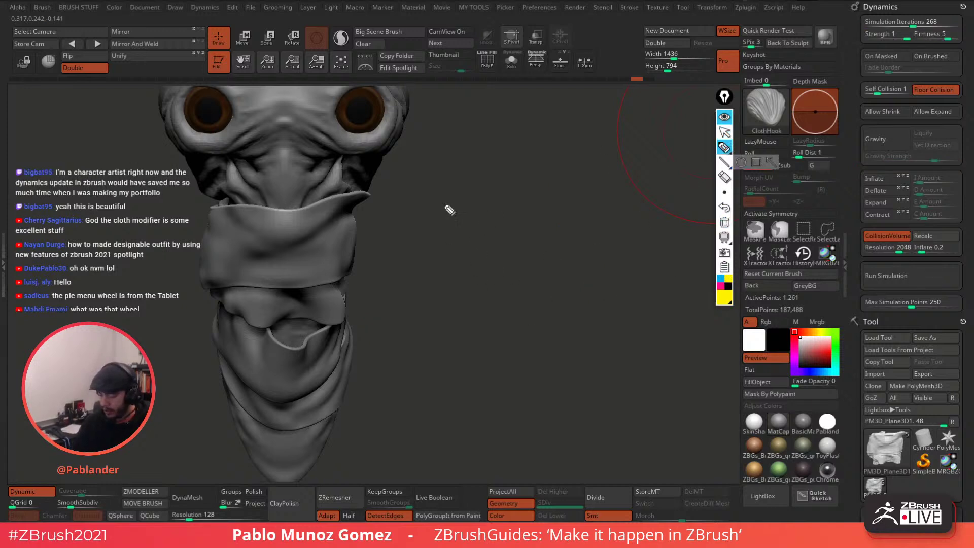
mouse_move(443, 181)
mouse_down()
mouse_move(442, 307)
mouse_move(524, 415)
mouse_move(562, 264)
mouse_move(507, 168)
mouse_move(441, 187)
mouse_up()
click(722, 287)
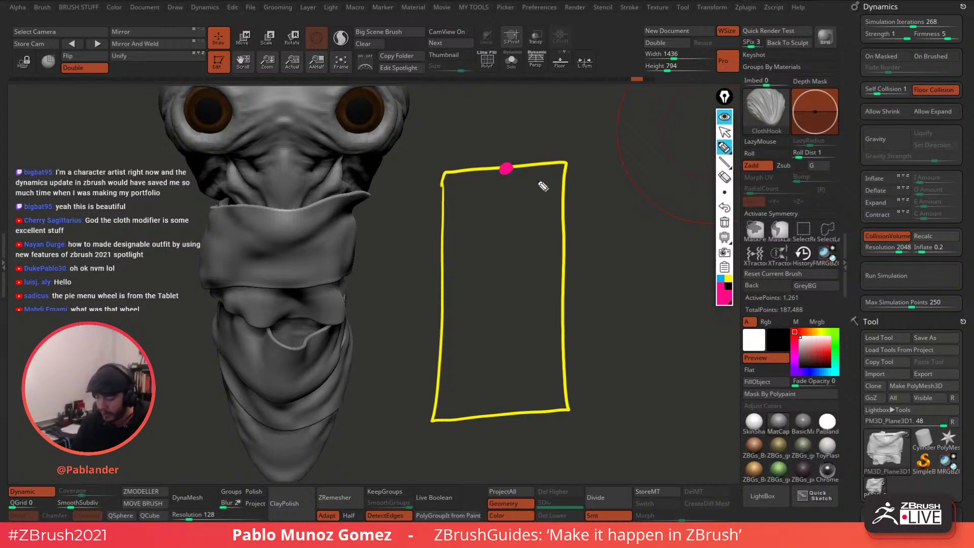
mouse_move(508, 155)
mouse_down()
mouse_move(450, 187)
mouse_move(568, 196)
mouse_move(451, 148)
mouse_up()
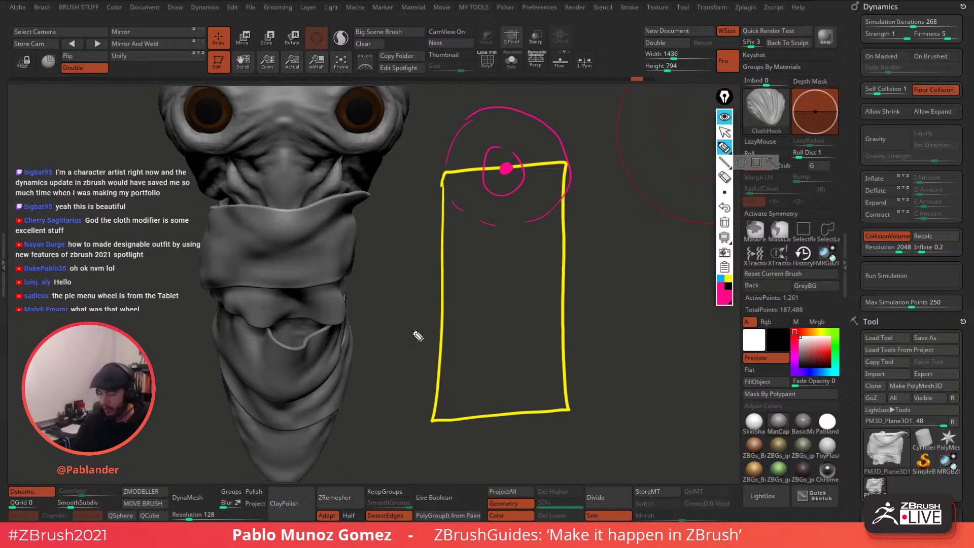
drag(863, 28, 971, 23)
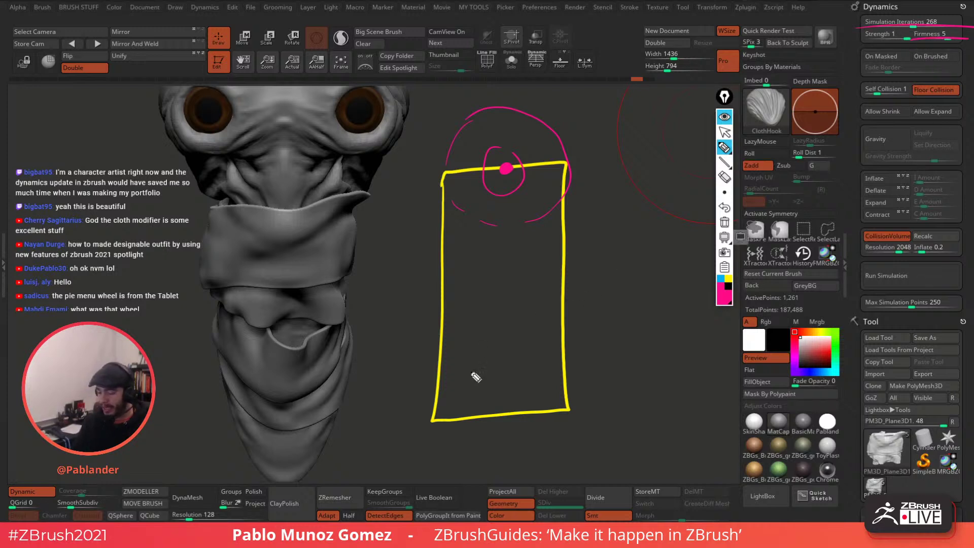
Hatch the rectangle in blue, densely inside the brush circle and lightly down the rest, and box the On Brushed option in blue.
click(719, 278)
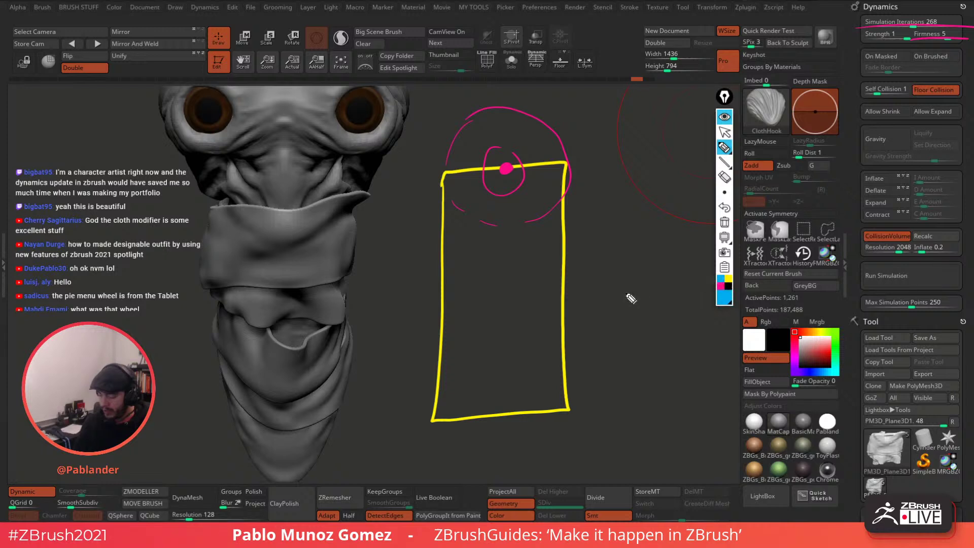
mouse_move(463, 171)
mouse_down()
mouse_move(490, 175)
mouse_move(512, 203)
mouse_move(565, 190)
mouse_move(464, 176)
mouse_move(537, 225)
mouse_up()
drag(468, 227, 473, 232)
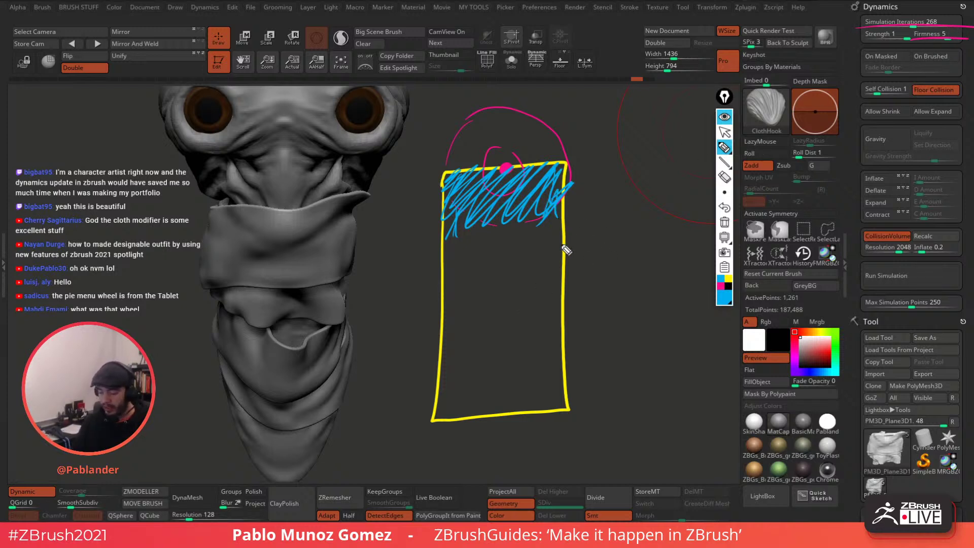
mouse_move(499, 254)
mouse_down()
mouse_move(527, 211)
mouse_move(540, 213)
mouse_move(464, 337)
mouse_move(519, 311)
mouse_move(548, 328)
mouse_move(525, 382)
mouse_move(558, 398)
mouse_move(537, 425)
mouse_up()
drag(519, 415, 487, 436)
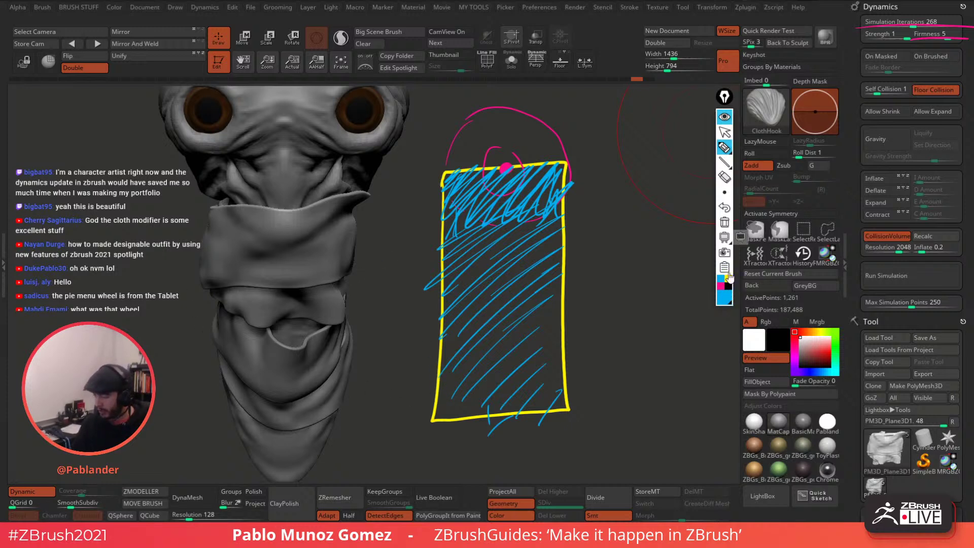
mouse_move(917, 72)
mouse_down()
mouse_move(966, 68)
mouse_move(911, 50)
mouse_move(944, 76)
mouse_up()
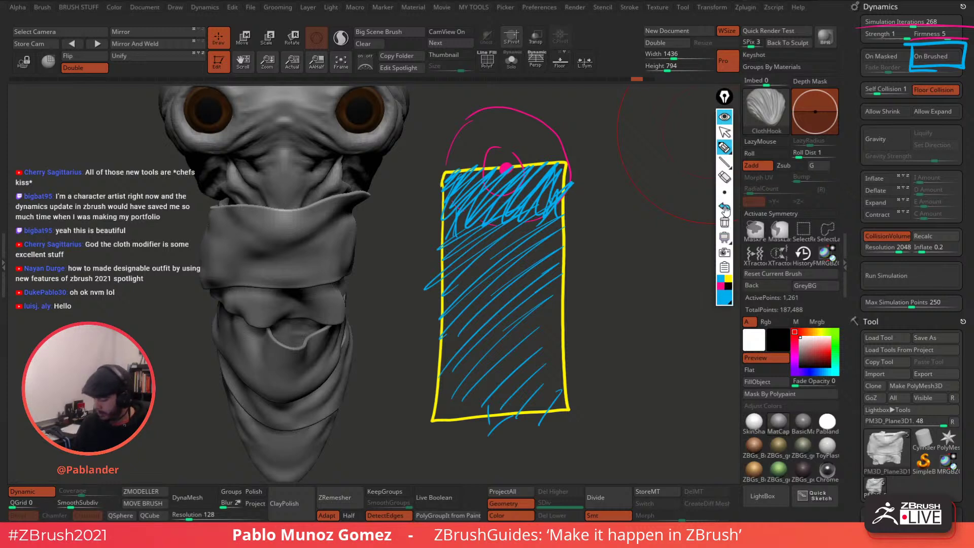
Replace the blue box around On Brushed with a green outline, undoing the filled green highlight and erasing the blue marks.
click(725, 301)
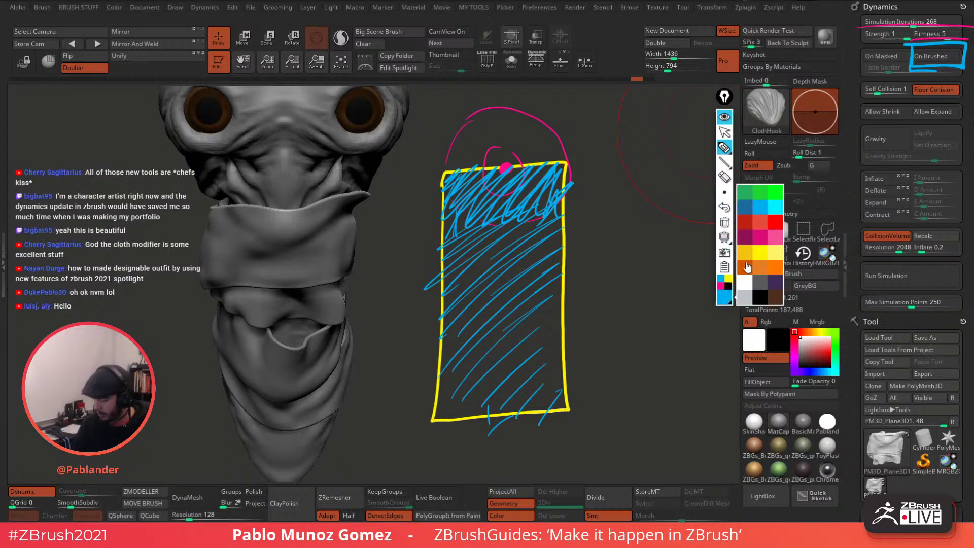
click(775, 192)
mouse_move(924, 59)
mouse_down()
mouse_move(958, 57)
mouse_move(941, 68)
mouse_up()
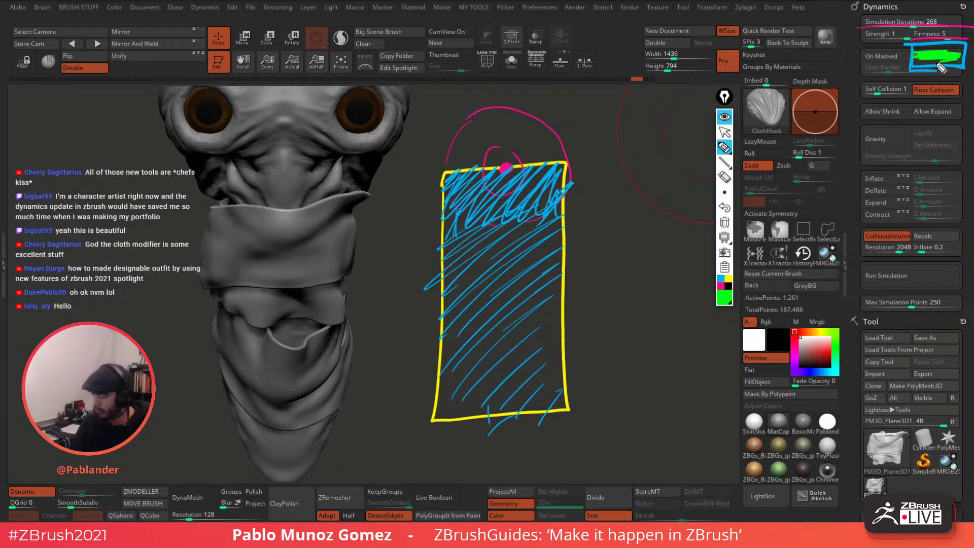
click(727, 210)
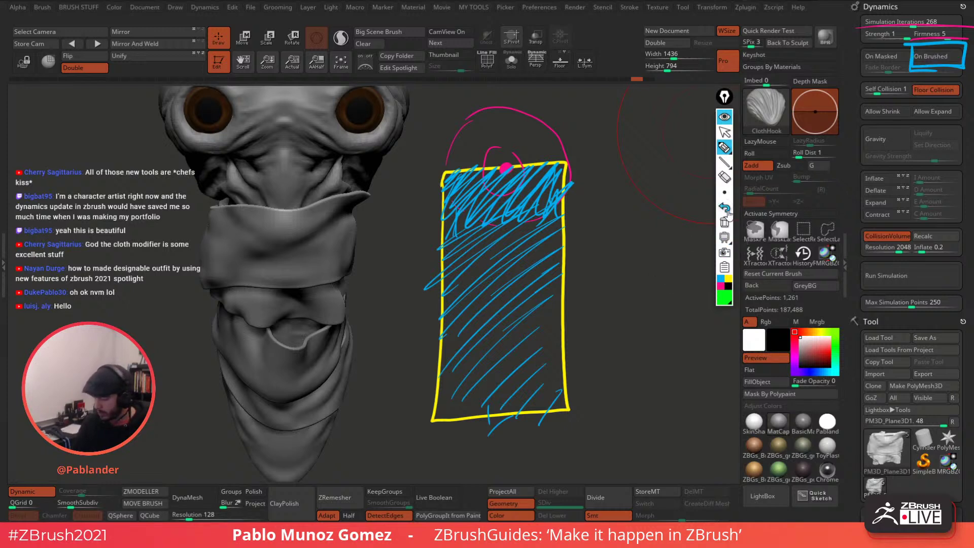
click(724, 177)
drag(929, 63, 909, 100)
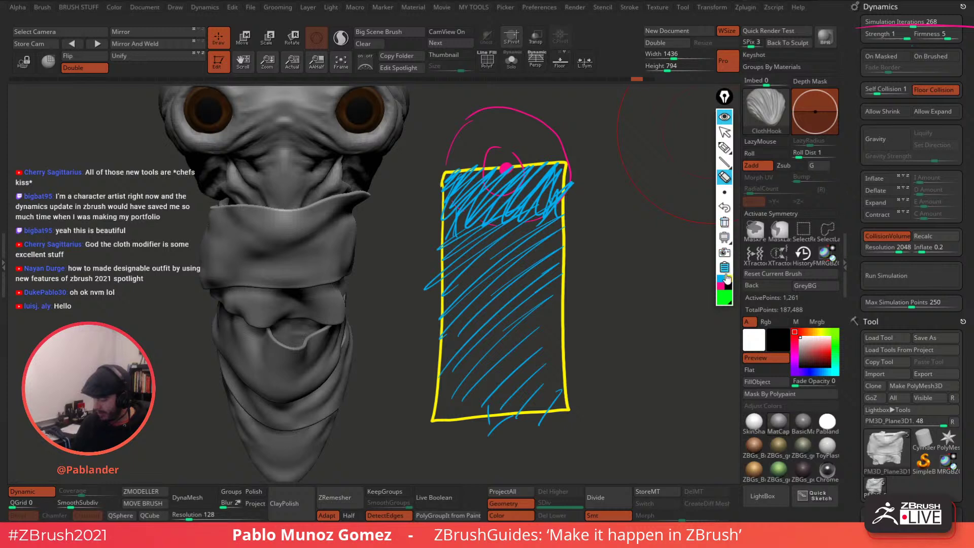
click(724, 147)
mouse_move(932, 50)
mouse_down()
mouse_move(913, 60)
mouse_move(961, 65)
mouse_move(966, 49)
mouse_up()
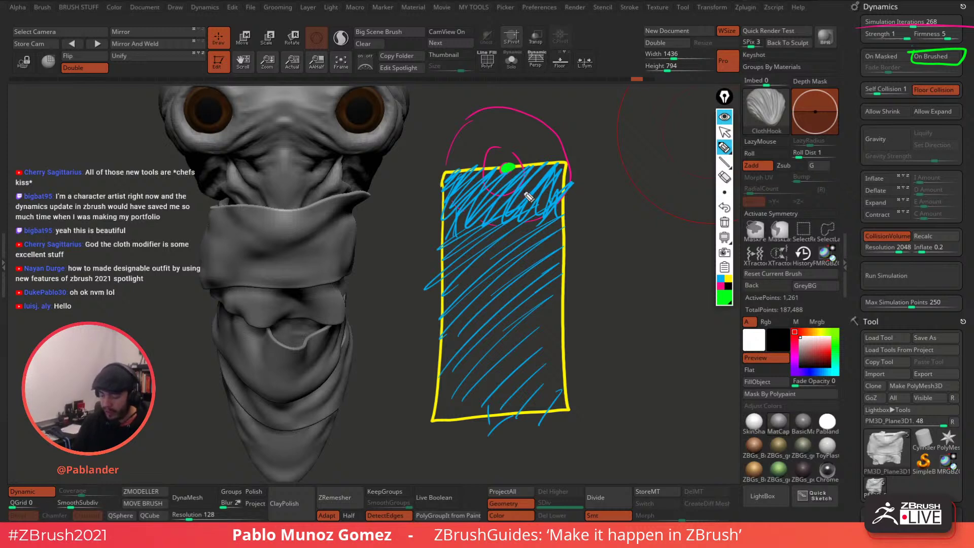
Illustrate the Fade Border falloff with green arcs, an outline around the setting and a downward arrow, and clear all annotations.
mouse_move(436, 202)
mouse_down()
mouse_move(581, 202)
mouse_move(573, 238)
mouse_up()
mouse_move(431, 303)
mouse_down()
mouse_move(508, 352)
mouse_move(574, 322)
mouse_up()
drag(435, 393, 572, 418)
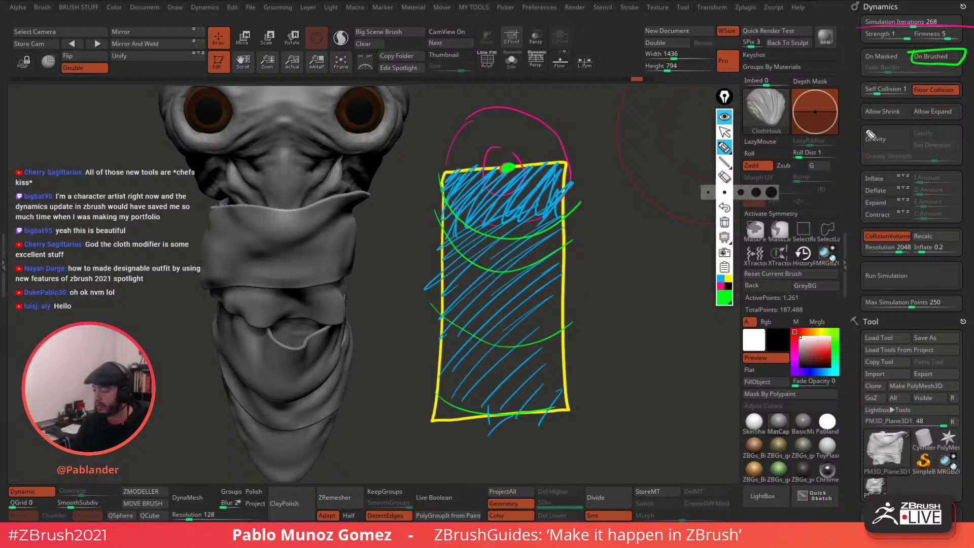
mouse_move(874, 71)
mouse_down()
mouse_move(948, 60)
mouse_move(880, 76)
mouse_move(885, 62)
mouse_up()
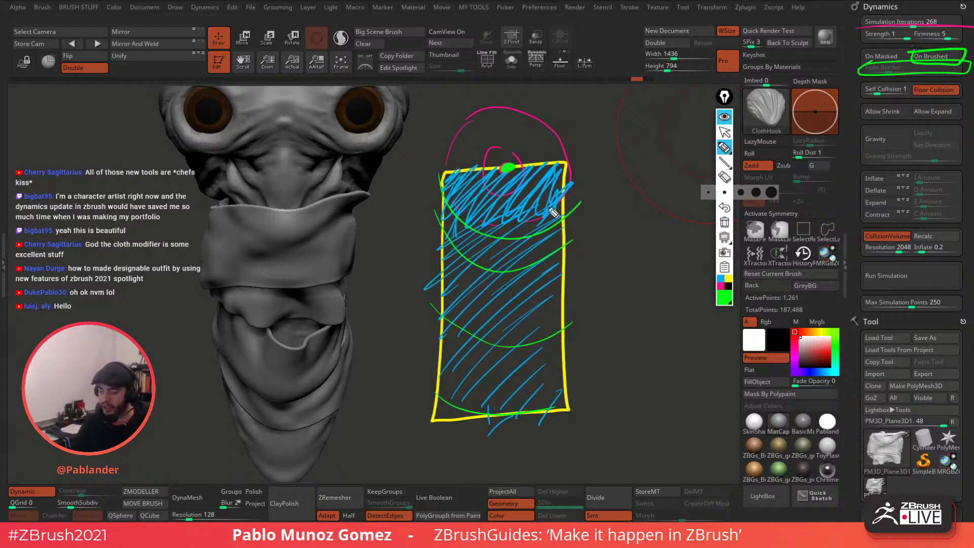
mouse_move(508, 188)
mouse_down()
mouse_move(515, 341)
mouse_move(535, 317)
mouse_up()
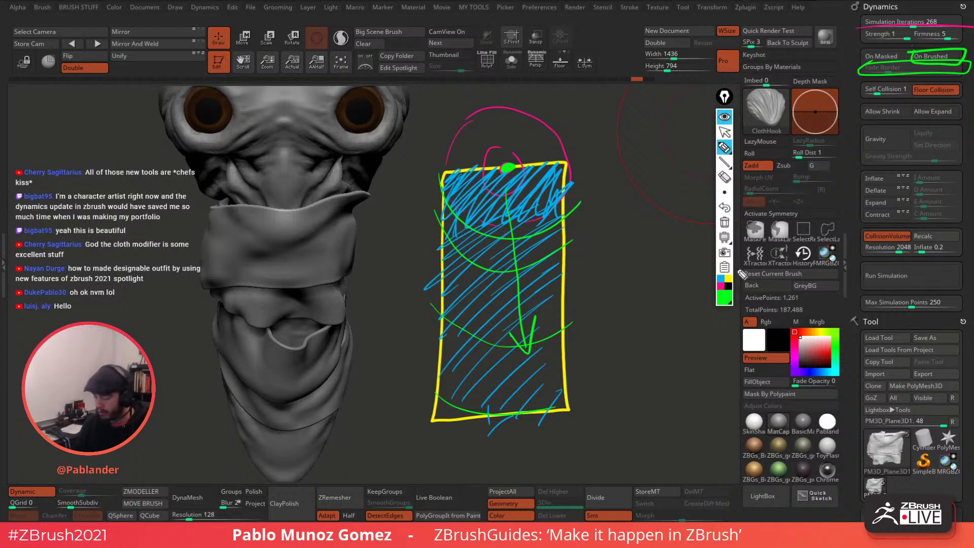
click(724, 222)
Enable On Brushed for the cloth dynamics, test a ClothHook pull on the wrap's side, and undo the test stroke.
drag(574, 221, 581, 227)
drag(302, 266, 305, 265)
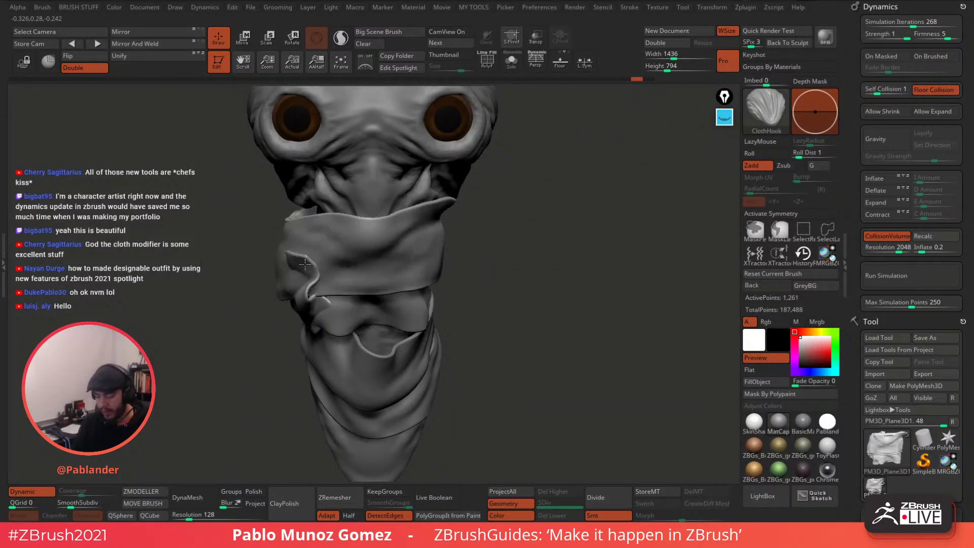
click(925, 57)
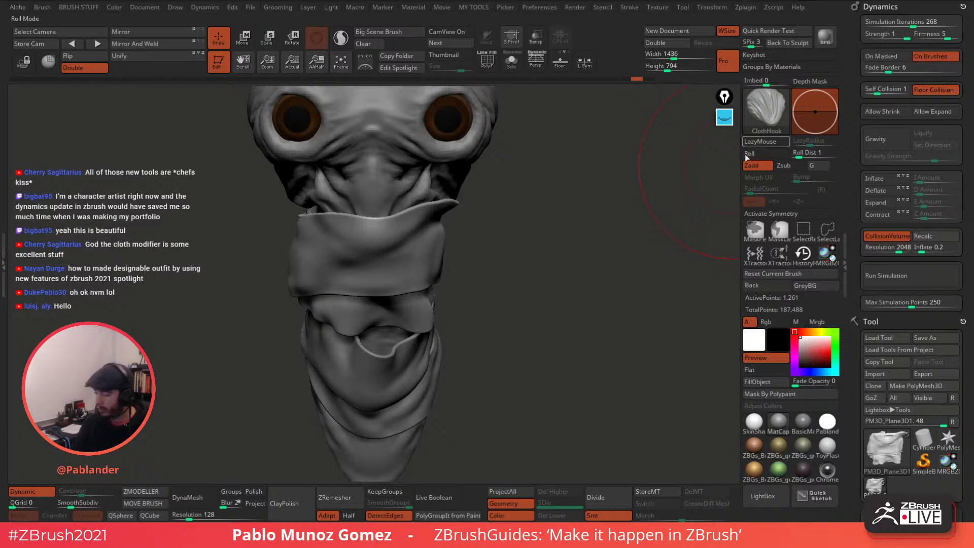
drag(350, 266, 366, 272)
alt+drag(468, 228, 489, 230)
key(ctrl+z)
Set Firmness to 3, adjust the ClothHook brush size, and pull the wrap's side inward into a vertical fold.
alt+drag(579, 212, 599, 199)
key(space)
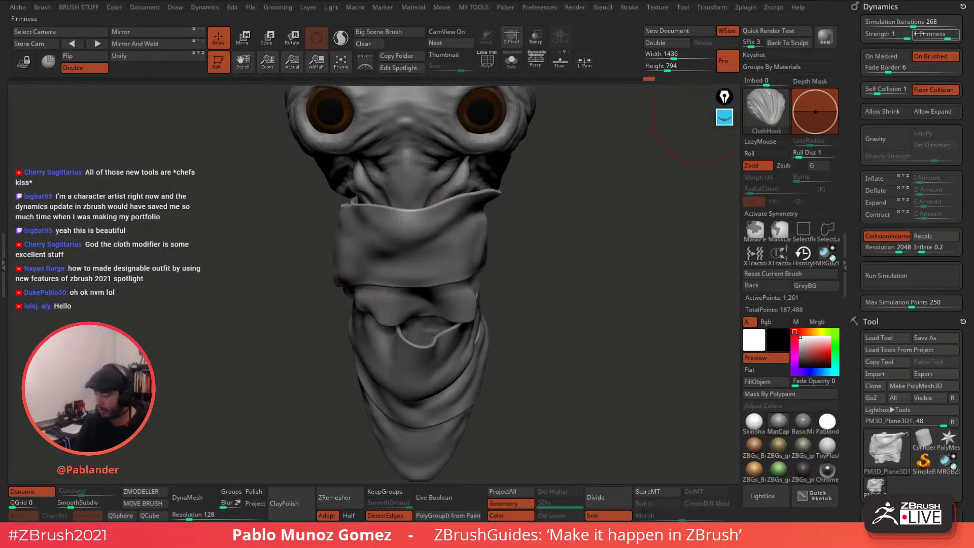
drag(917, 34, 934, 35)
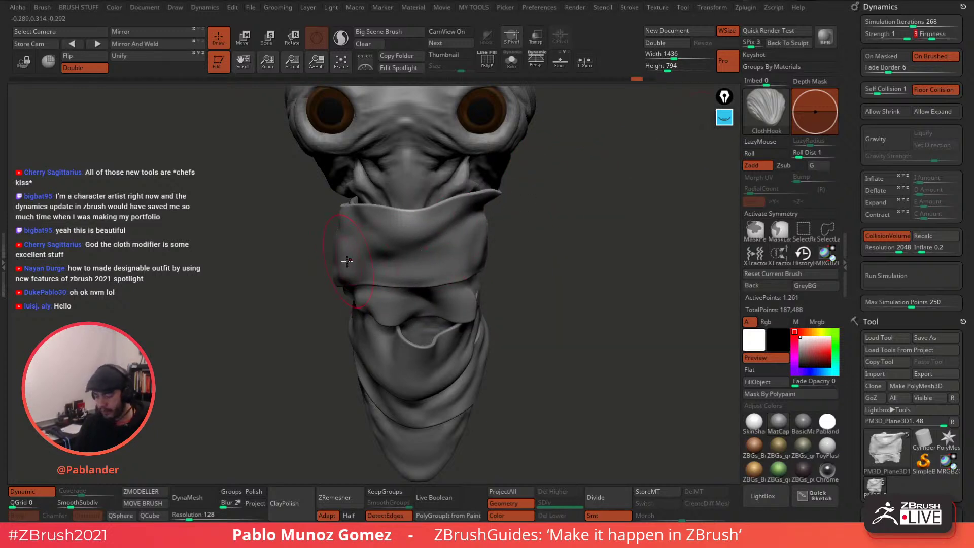
key(space)
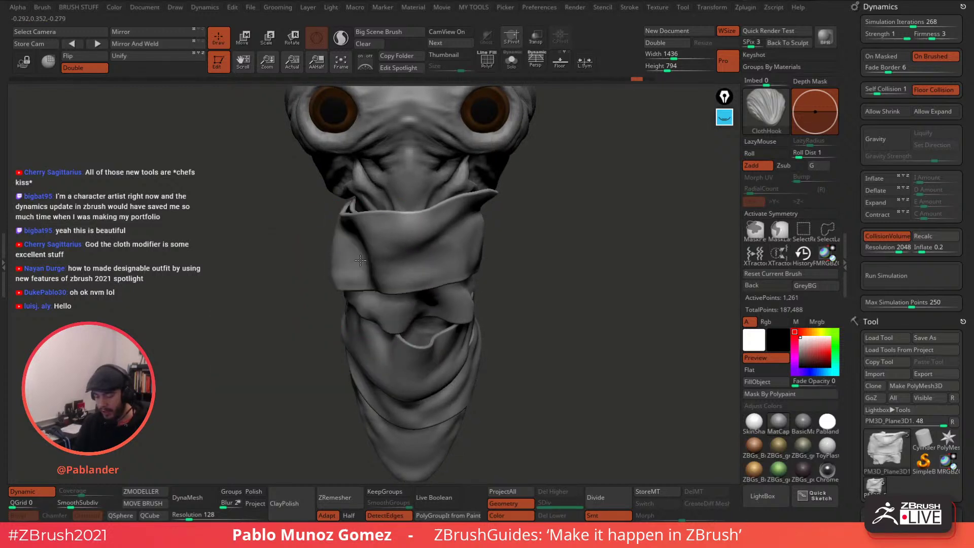
Test ClothHook pulls on the upper wrap with Fade Border at 1 and 12, undo them, and set Fade Border to 6.
click(897, 67)
drag(897, 68, 867, 70)
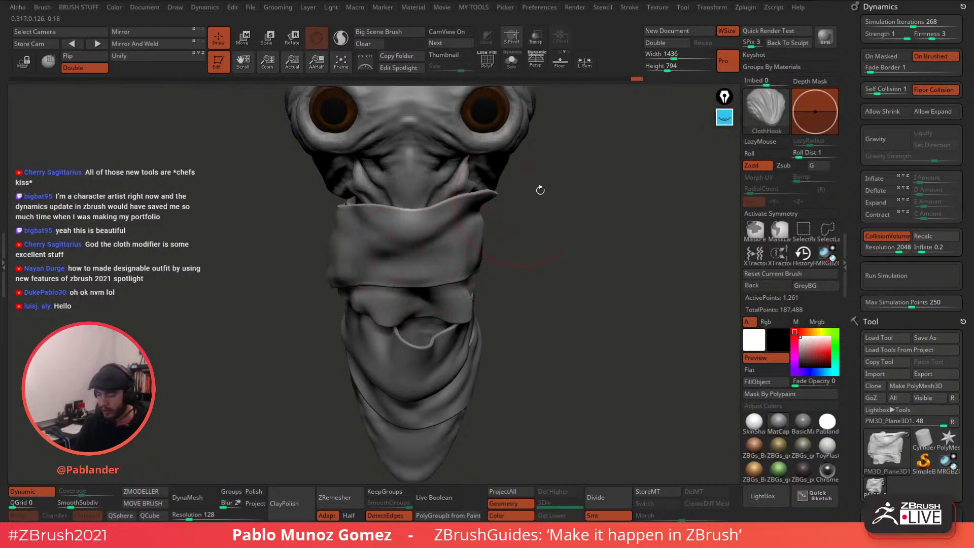
click(897, 68)
text(12)
key(Return)
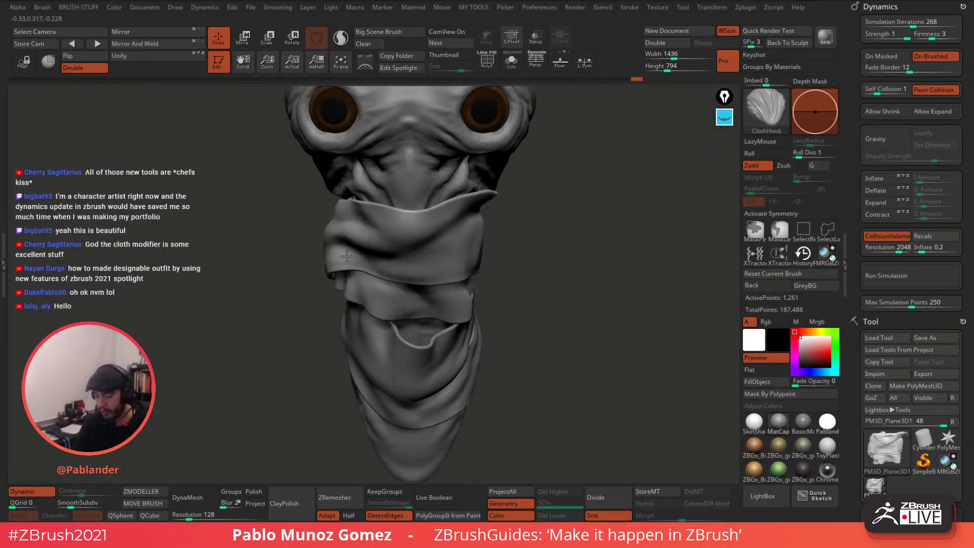
click(895, 69)
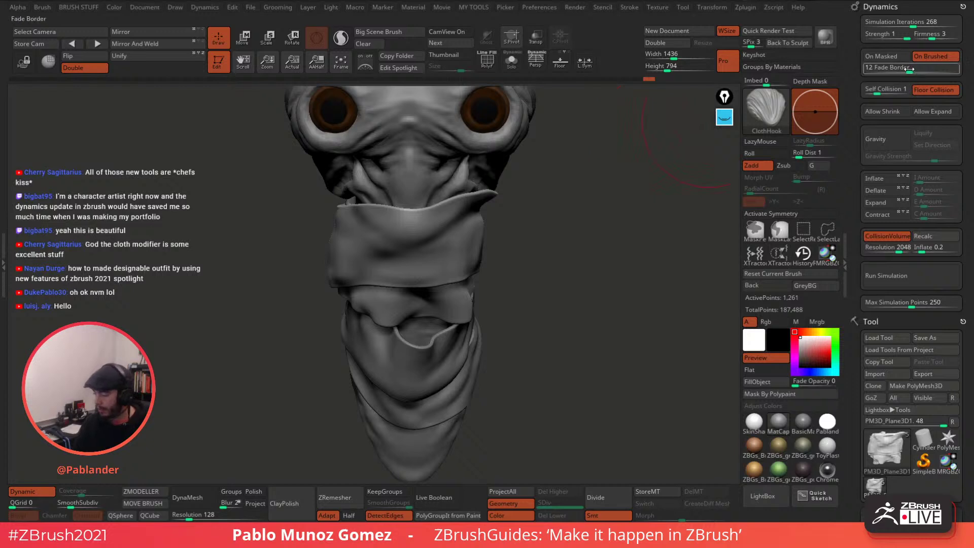
text(8)
drag(891, 70, 887, 70)
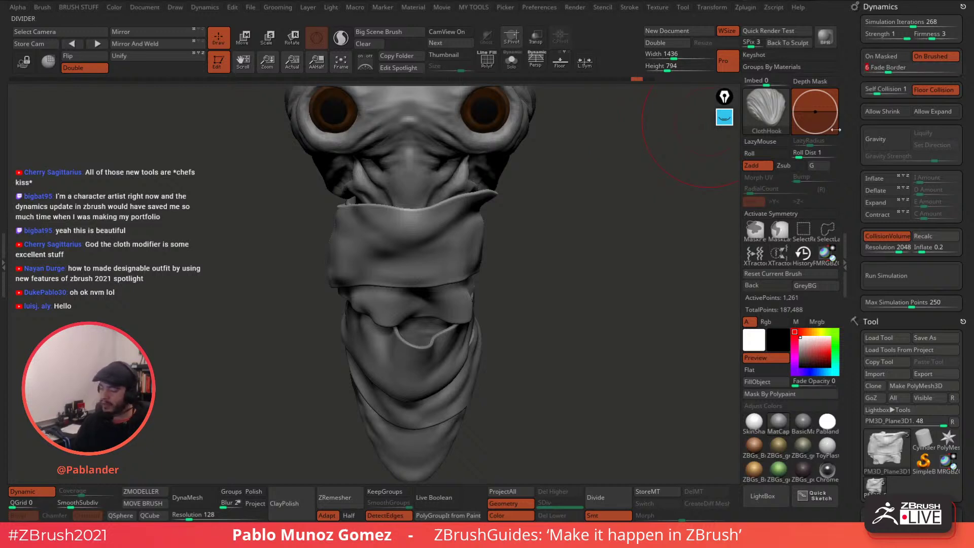
Switch to the Move Topological brush and reshape the wrap's side edge and the overlapping layer beneath it.
mouse_move(555, 221)
mouse_down()
mouse_move(576, 224)
mouse_move(557, 208)
mouse_up()
key(space)
mouse_move(547, 254)
mouse_down()
mouse_move(542, 231)
mouse_move(393, 284)
mouse_move(378, 269)
mouse_move(440, 304)
mouse_up()
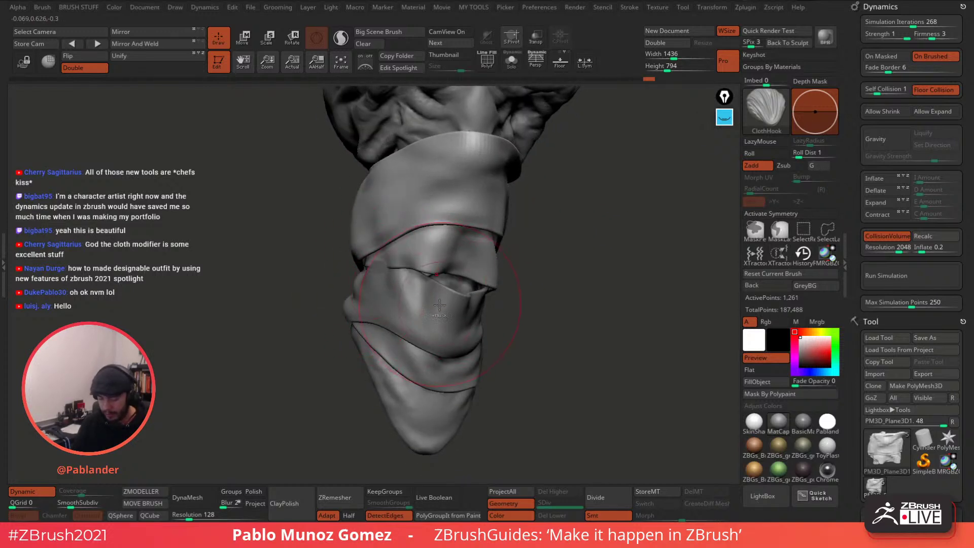
drag(517, 283, 512, 256)
mouse_move(413, 267)
mouse_down()
mouse_move(432, 249)
mouse_move(534, 235)
mouse_up()
key(space)
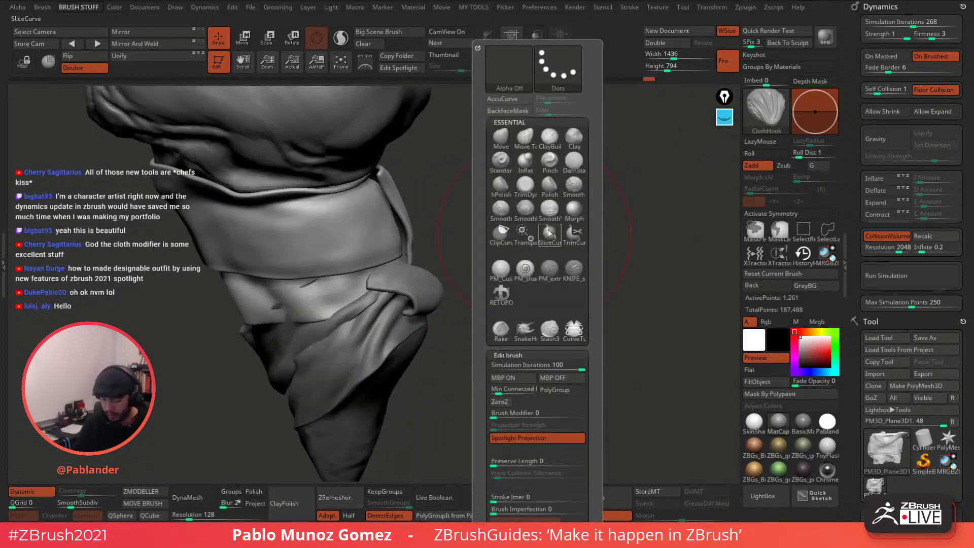
click(521, 143)
click(521, 144)
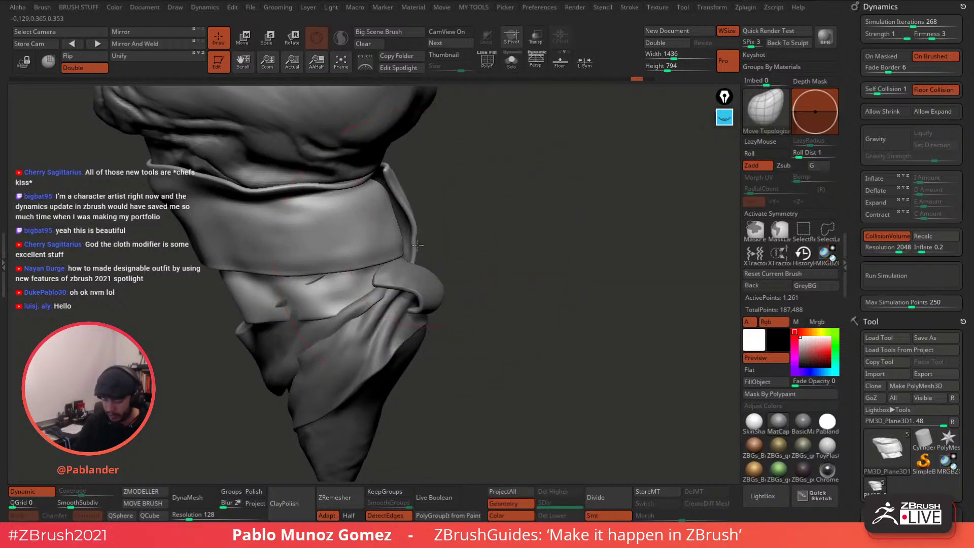
drag(417, 231, 429, 246)
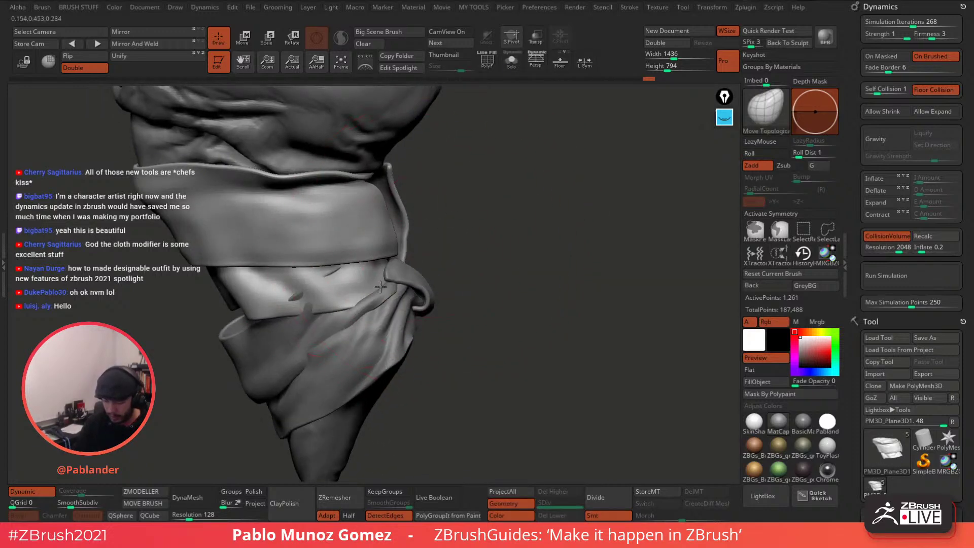
drag(381, 287, 361, 279)
Adjust the upper wrap's overlapping end and lower edges around the neck with Move Topological strokes.
drag(452, 265, 401, 274)
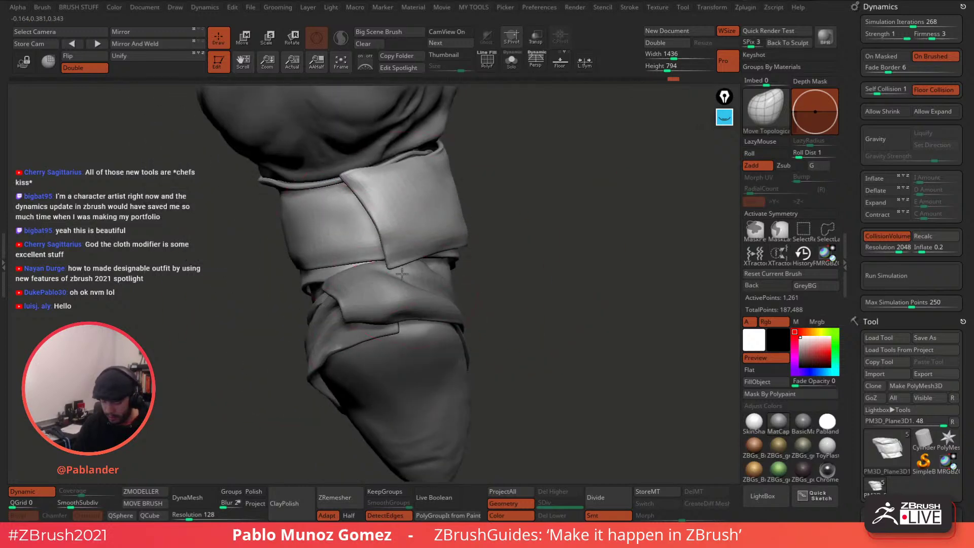
drag(388, 221, 409, 210)
right_drag(406, 253, 461, 267)
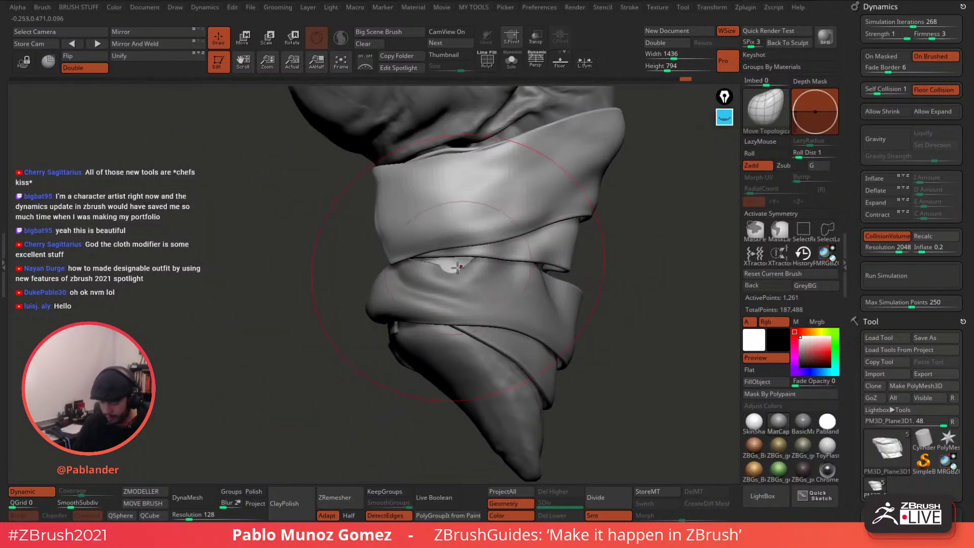
mouse_move(457, 267)
mouse_down()
mouse_move(528, 270)
mouse_move(431, 278)
mouse_up()
right_drag(462, 248, 458, 220)
mouse_move(460, 257)
mouse_down()
mouse_move(440, 268)
mouse_move(446, 259)
mouse_move(437, 260)
mouse_up()
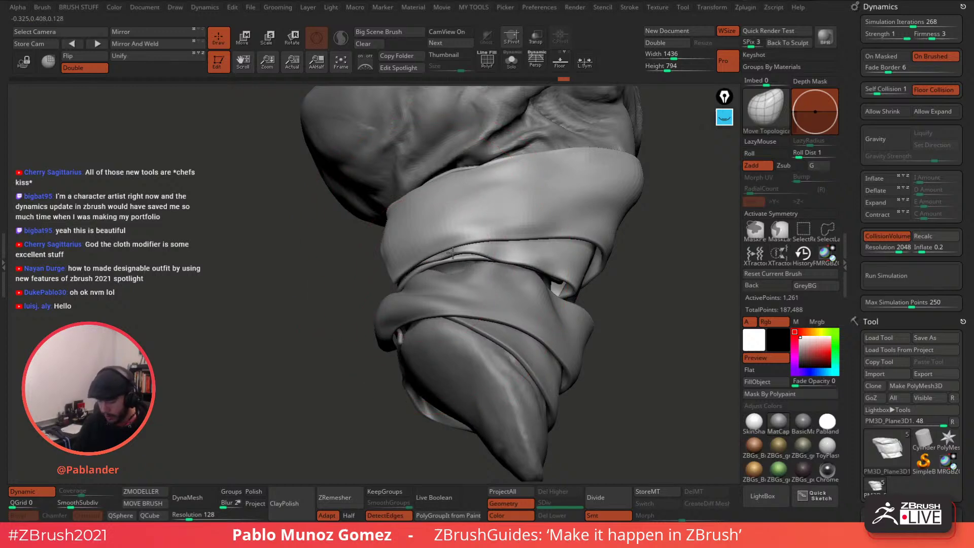
mouse_move(440, 256)
right_down()
mouse_move(458, 265)
mouse_move(372, 295)
right_up()
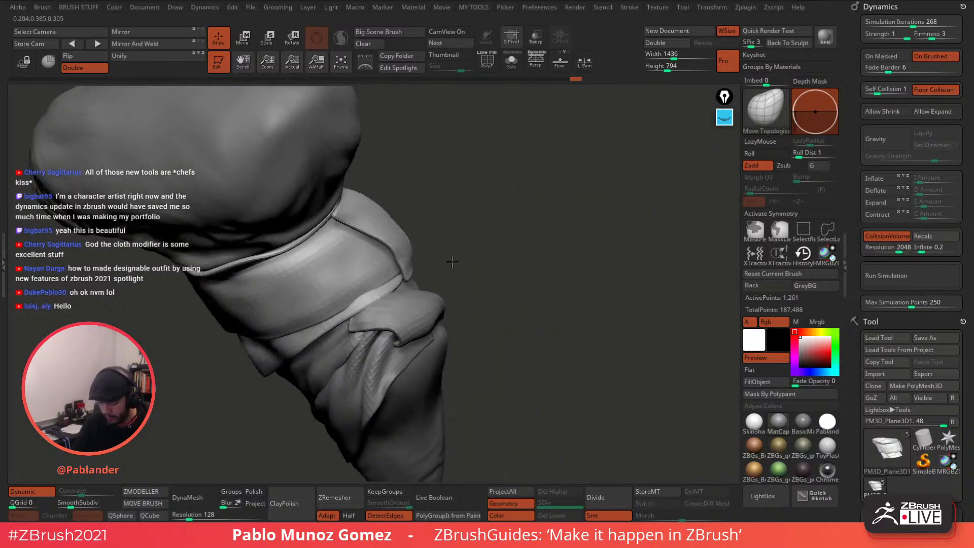
drag(361, 302, 378, 261)
mouse_move(378, 260)
right_down()
mouse_move(556, 167)
mouse_move(528, 233)
mouse_move(564, 226)
mouse_move(643, 242)
right_up()
Switch the sculpting brush back to ClothHook.
key(b)
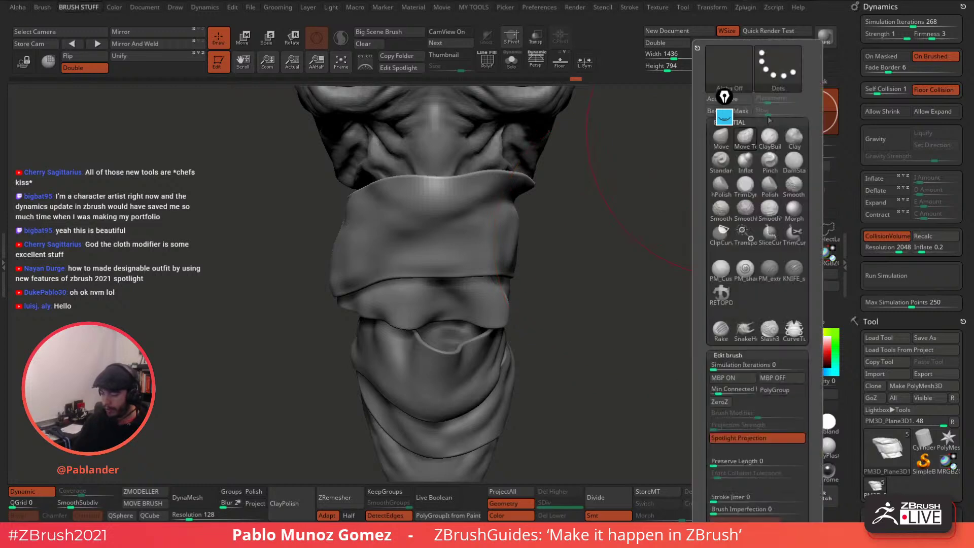
click(766, 112)
click(761, 116)
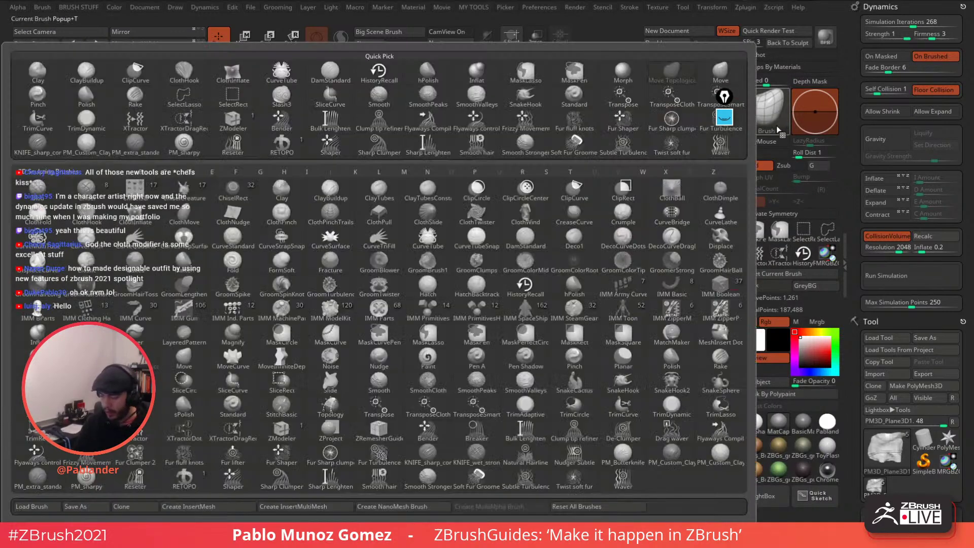
click(757, 124)
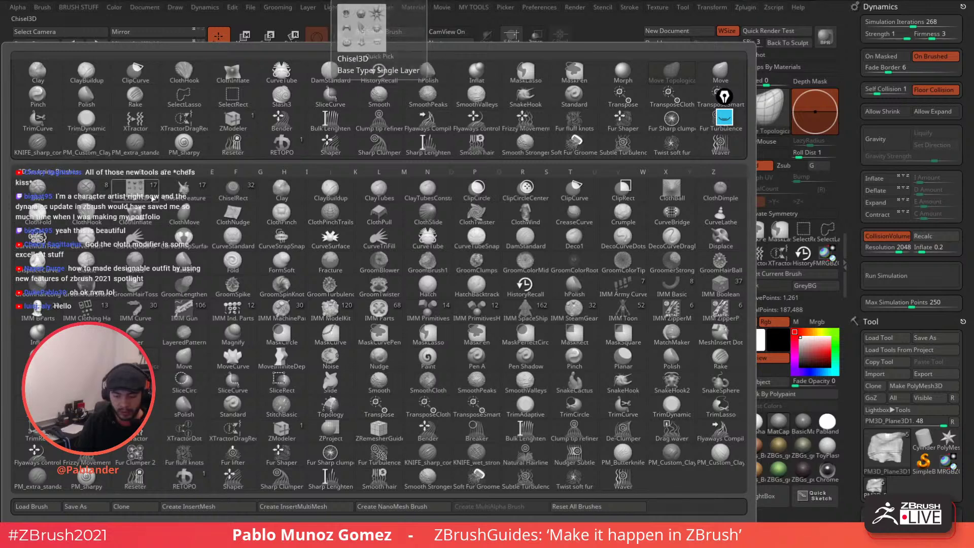
click(91, 217)
Test ClothHook pulls on the wrap's side, including with Self Collision at 0 and the wireframe shown, and undo them.
mouse_move(548, 319)
mouse_down()
mouse_move(572, 274)
mouse_move(595, 268)
mouse_move(557, 279)
mouse_up()
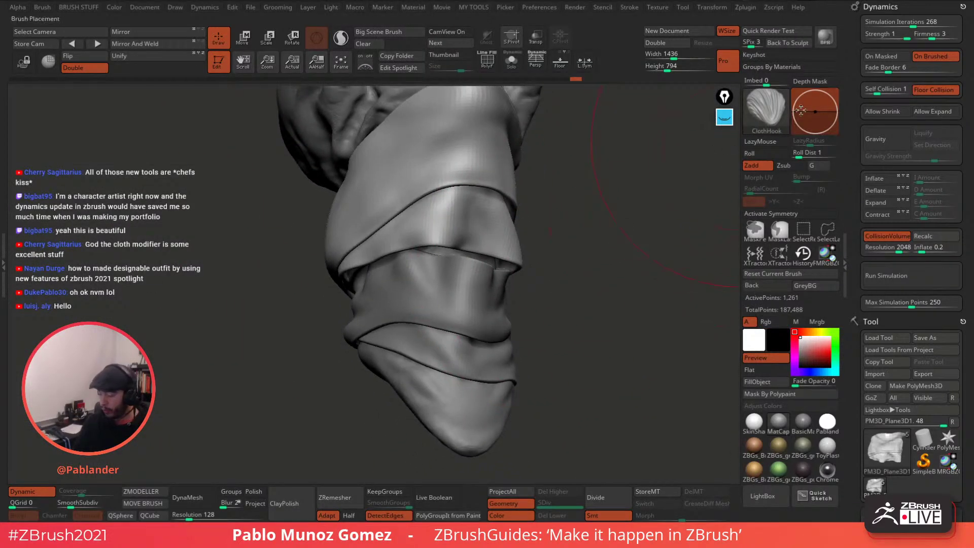
drag(351, 256, 359, 253)
key(ctrl+z)
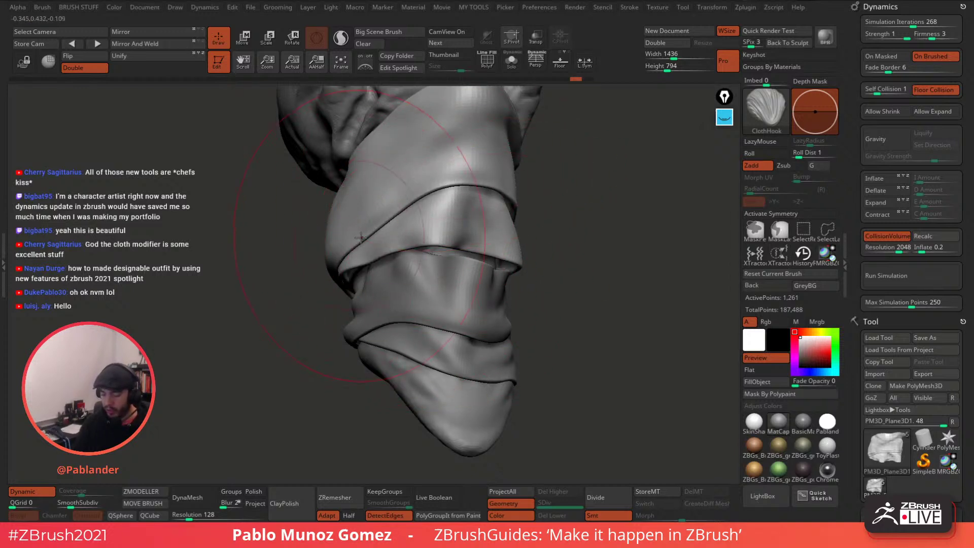
key(space)
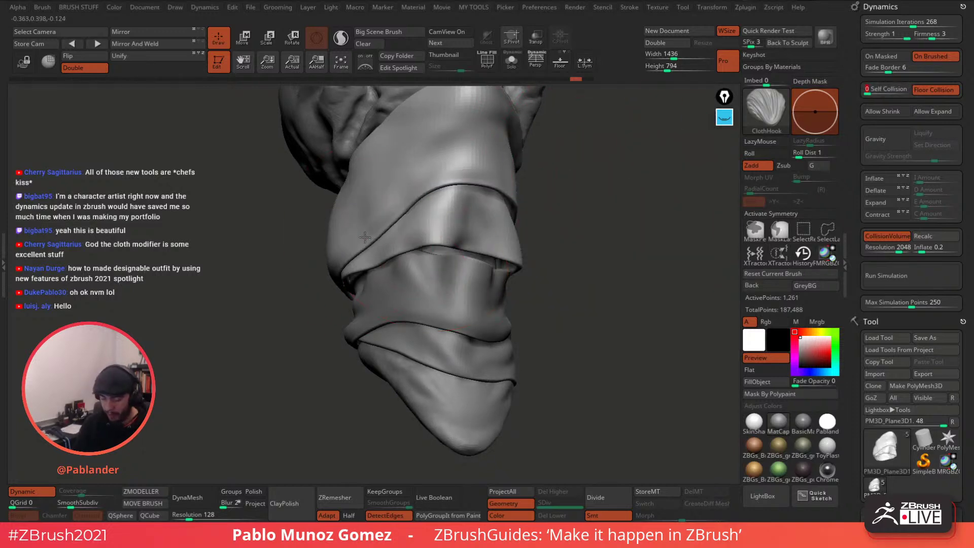
ctrl+right_drag(397, 207, 502, 226)
click(489, 65)
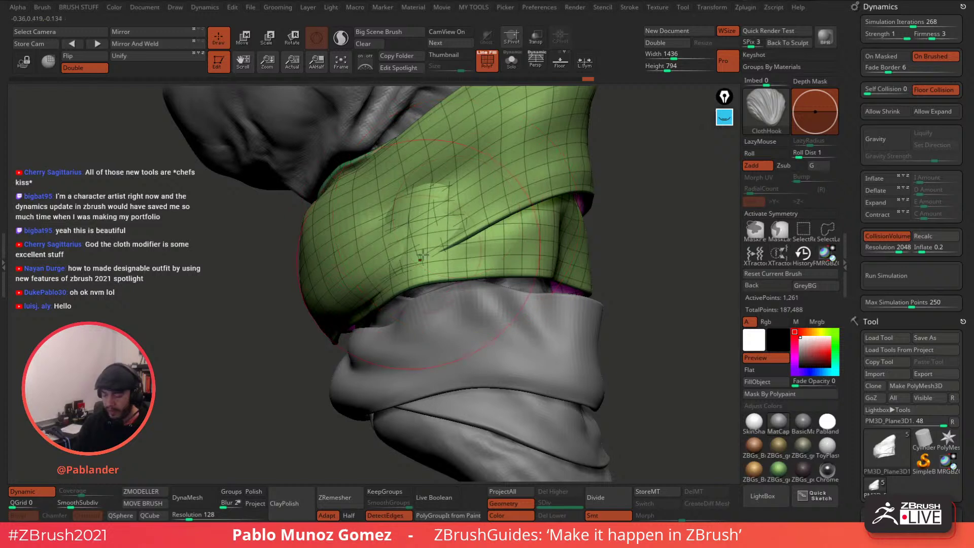
key(ctrl+z)
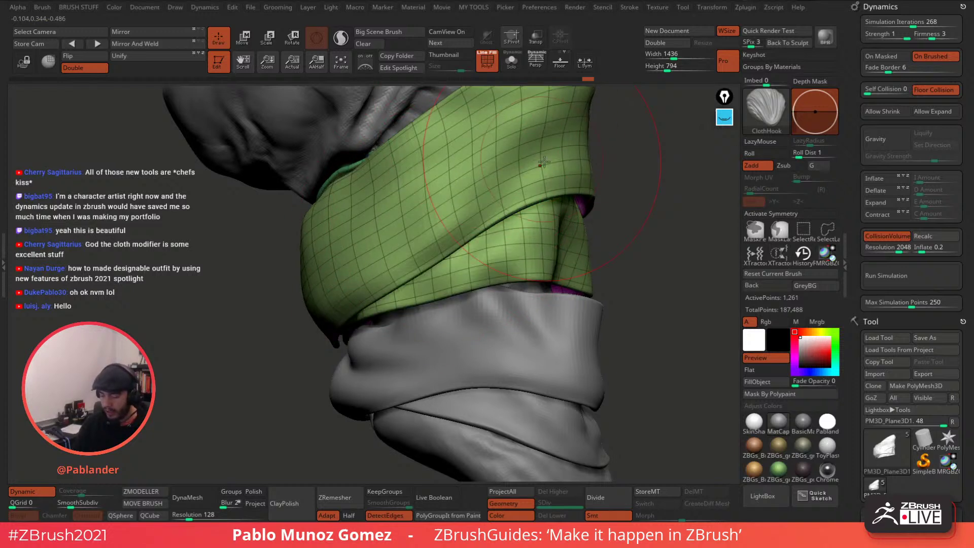
Set Self Collision to 1, hide the wireframe, test ClothHook pulls across the overlapping layers, and undo them.
click(876, 92)
key(shift+f)
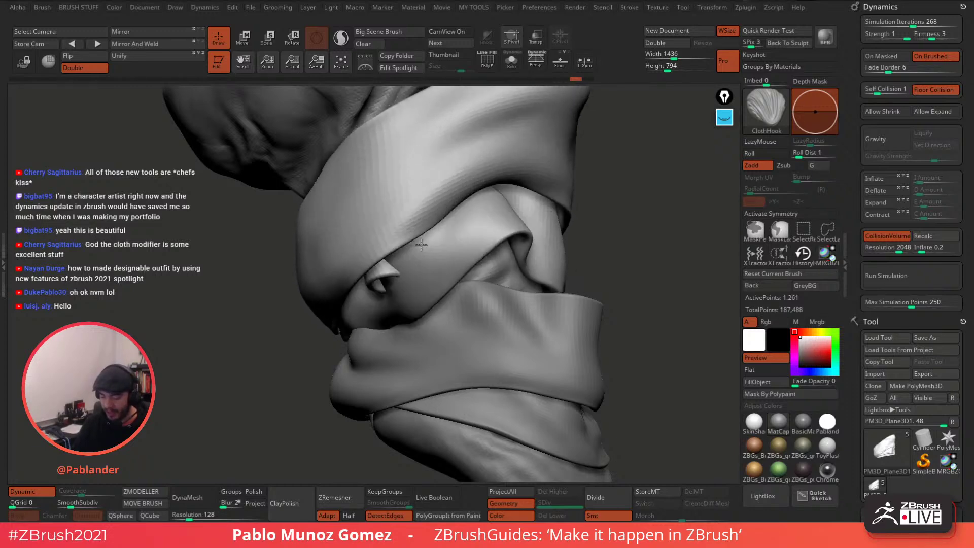
key(ctrl+z)
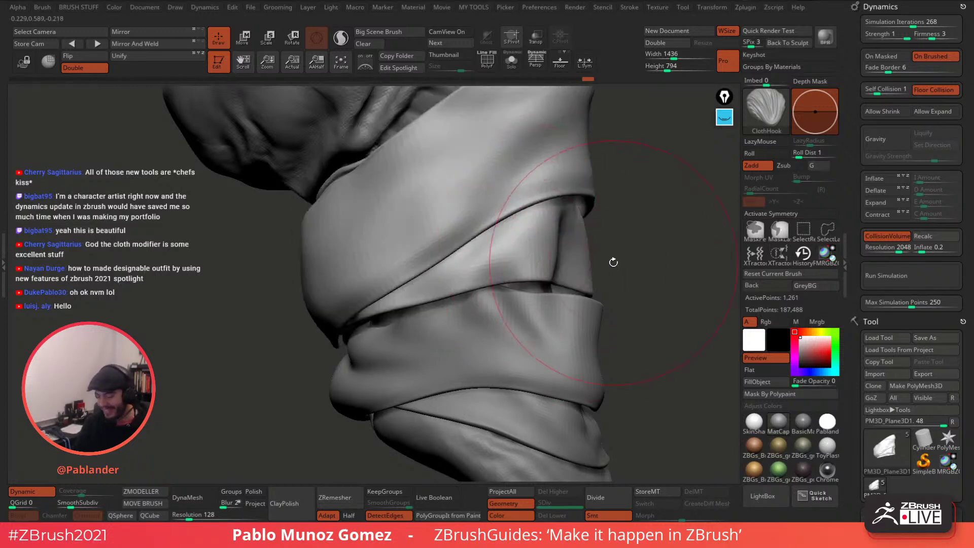
mouse_move(613, 262)
mouse_down()
mouse_move(566, 257)
mouse_move(595, 257)
mouse_up()
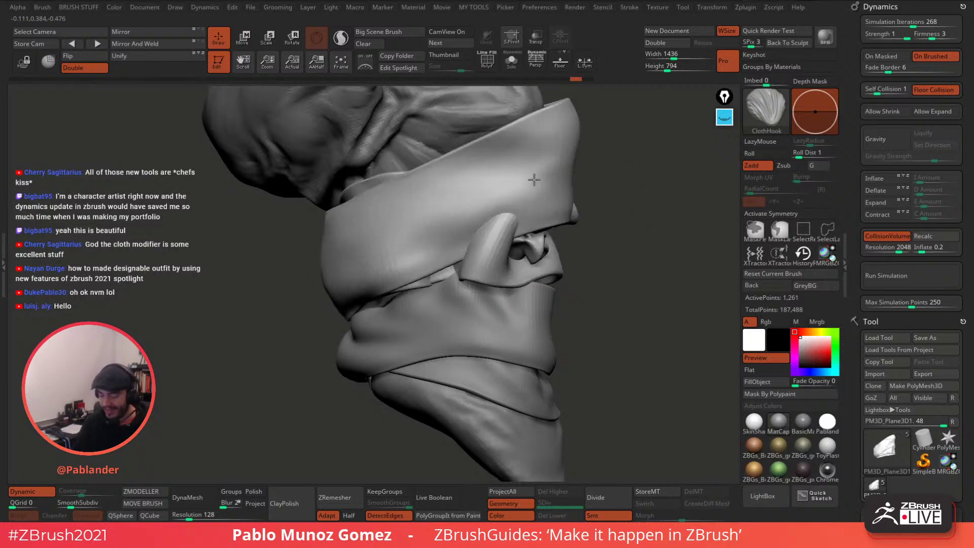
drag(526, 170, 518, 271)
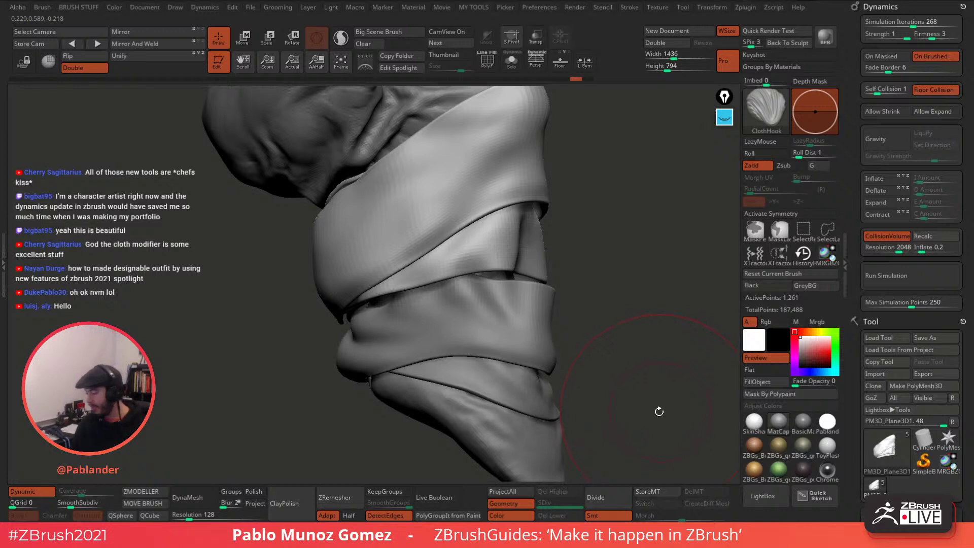
drag(648, 408, 646, 399)
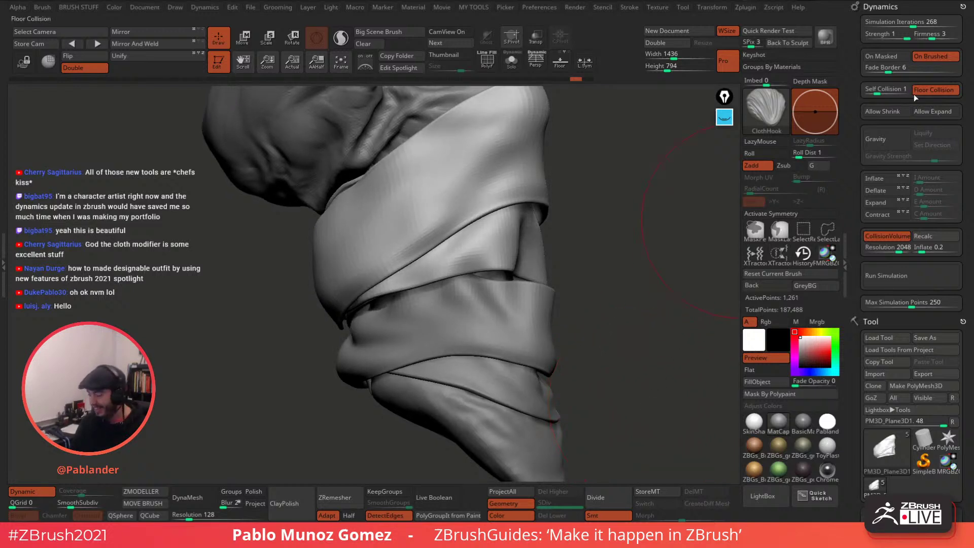
Try tucking the middle layer's lower edge behind the wrap below with ClothHook, and undo the pulls.
drag(624, 193, 605, 198)
drag(607, 238, 649, 235)
drag(459, 265, 487, 261)
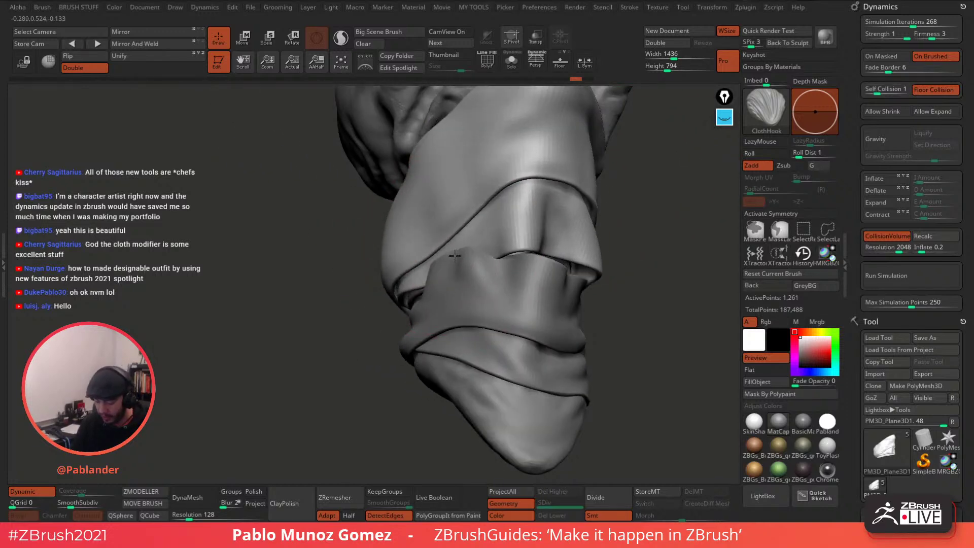
right_drag(496, 269, 506, 305)
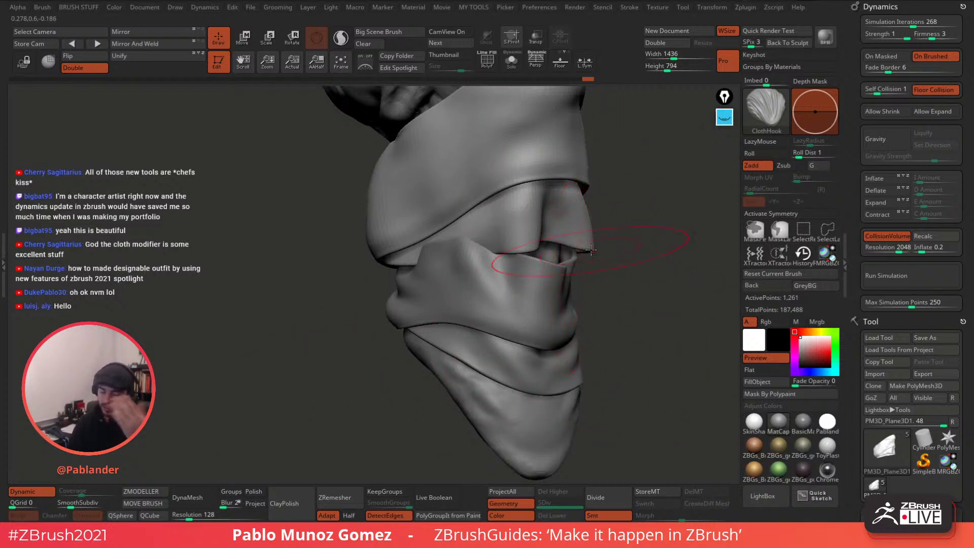
mouse_move(611, 269)
mouse_down()
mouse_move(606, 297)
mouse_move(609, 257)
mouse_move(582, 270)
mouse_up()
key(ctrl+z)
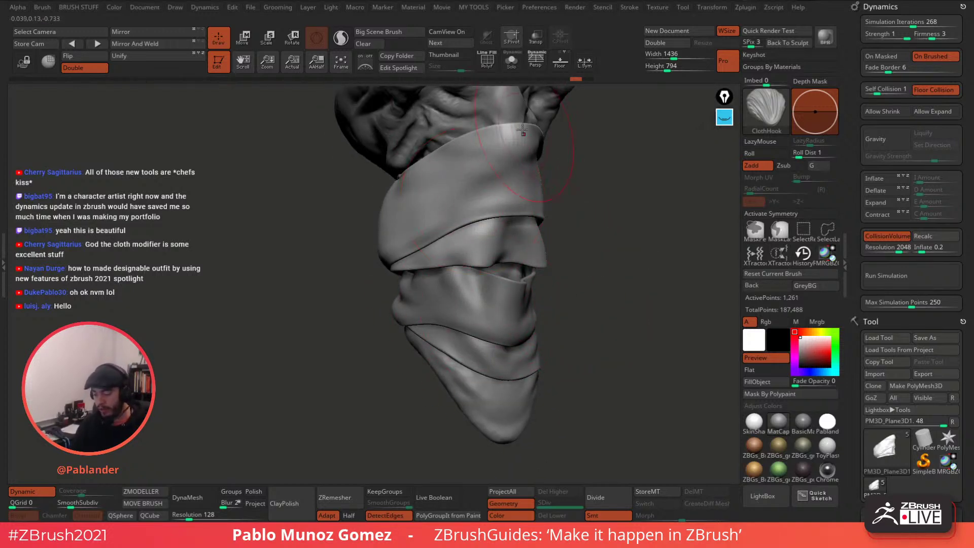
Turn on Gravity in Dynamics, run the cloth simulation on the upper wrap, and undo that simulation.
drag(552, 145, 602, 158)
mouse_move(523, 152)
mouse_down()
mouse_move(507, 178)
mouse_move(531, 151)
mouse_up()
drag(585, 211, 574, 238)
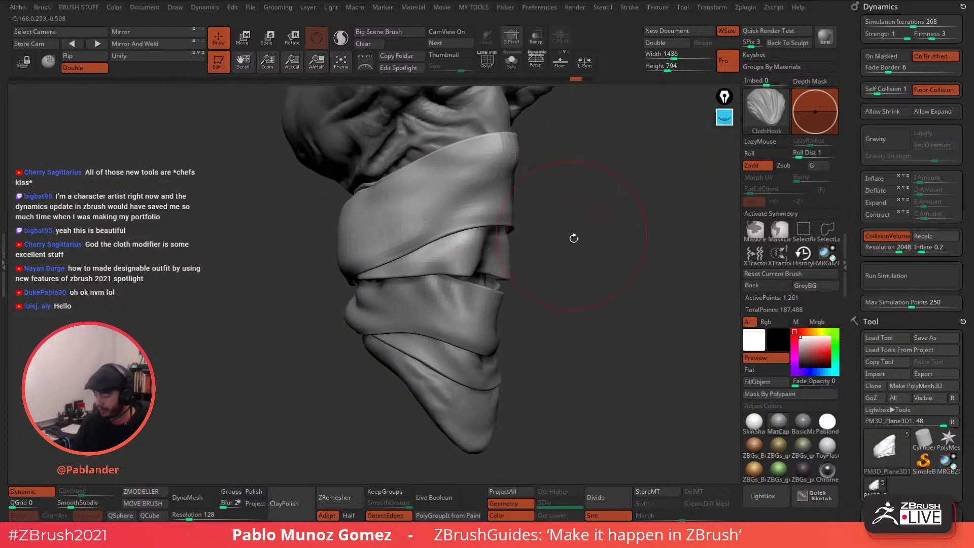
drag(615, 326, 730, 251)
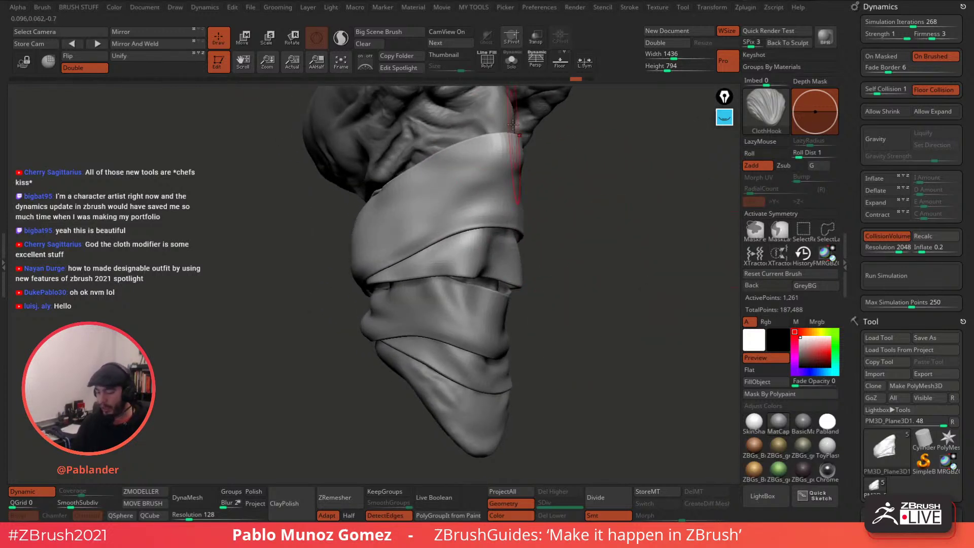
drag(580, 237, 606, 266)
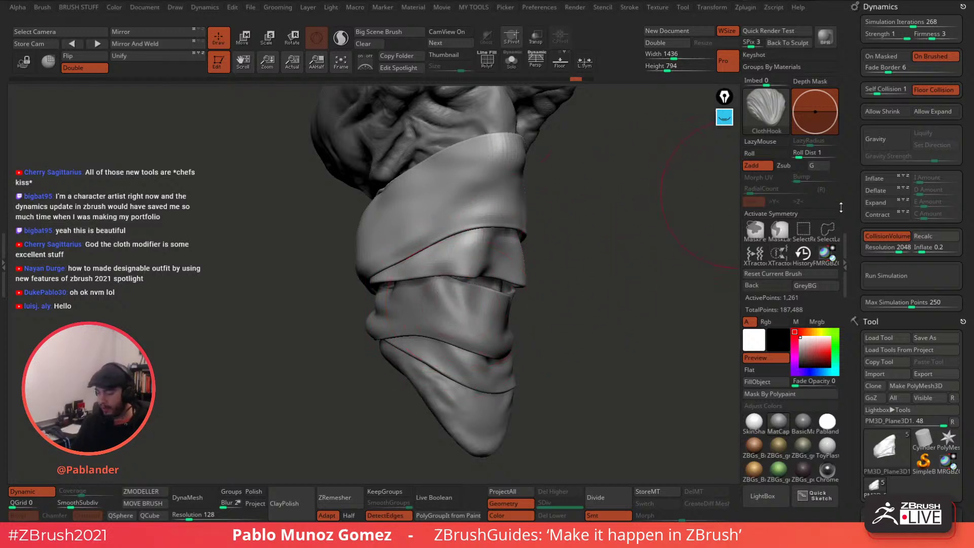
drag(622, 264, 426, 320)
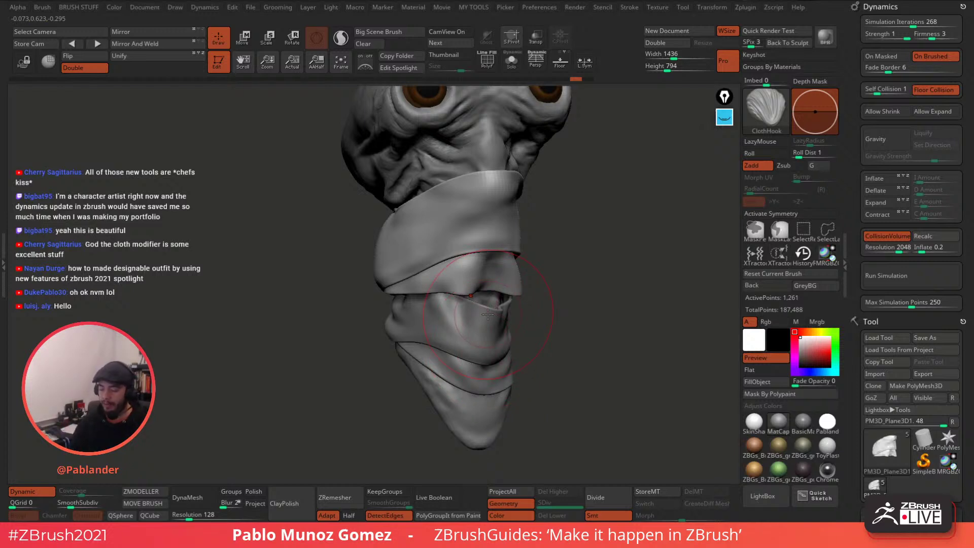
drag(617, 242, 622, 273)
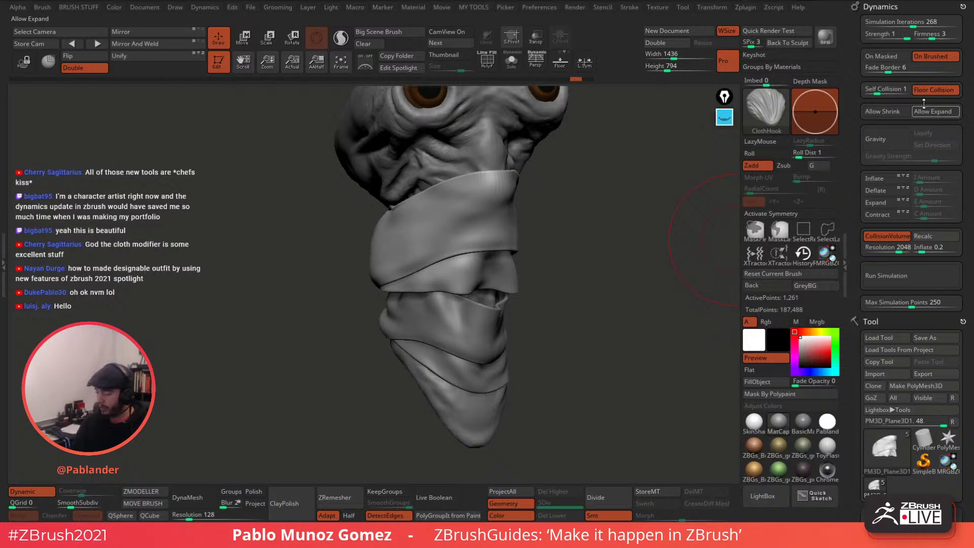
click(894, 135)
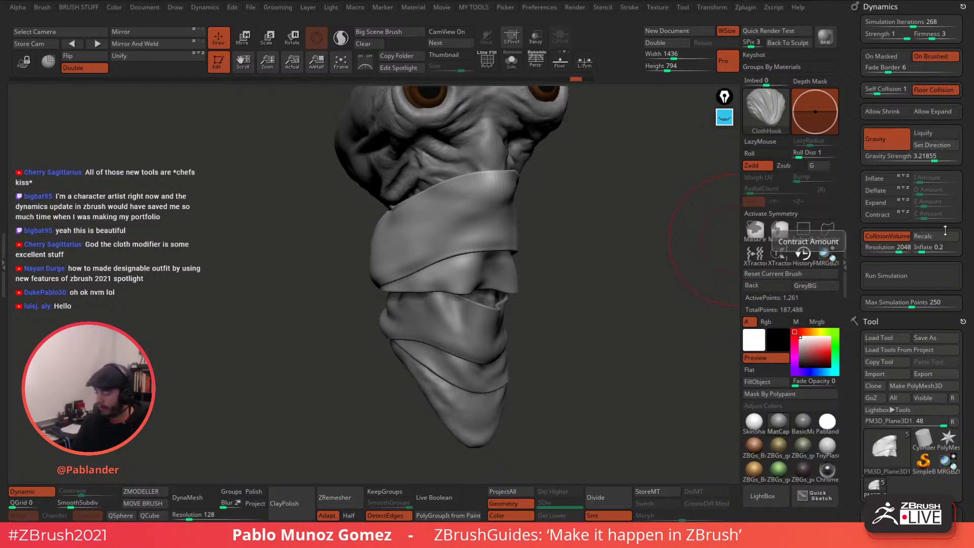
click(906, 275)
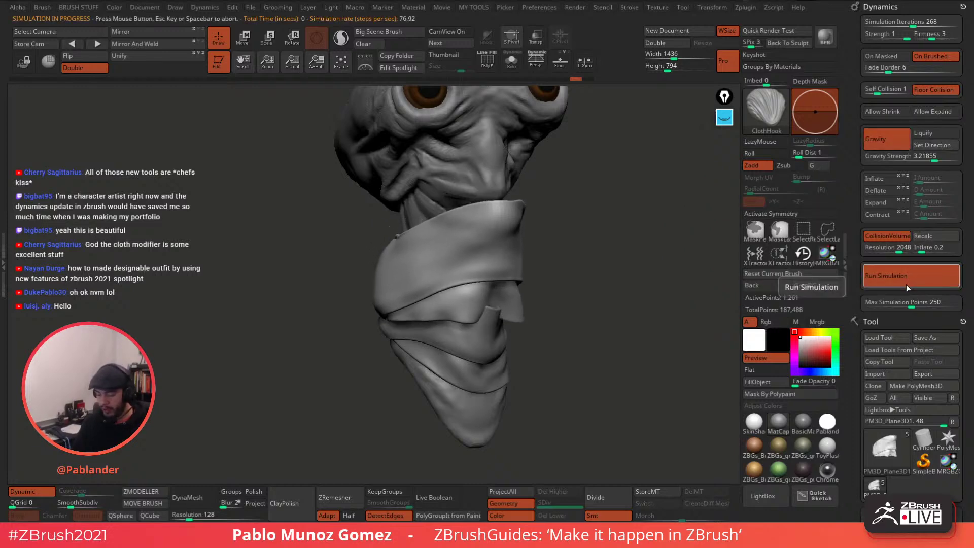
drag(597, 340, 616, 312)
key(ctrl+z)
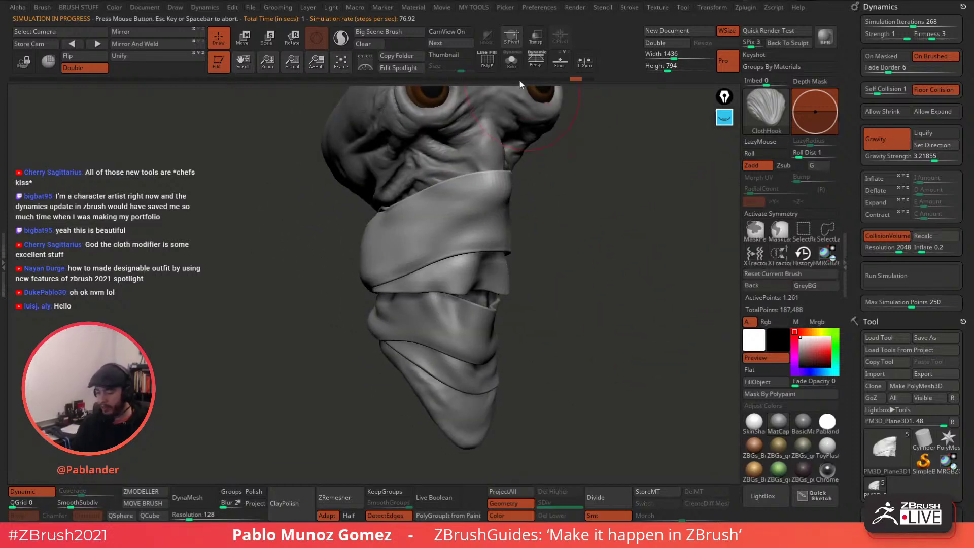
Isolate the upper wrap to examine its shape, and show the rest of the creature again.
click(513, 63)
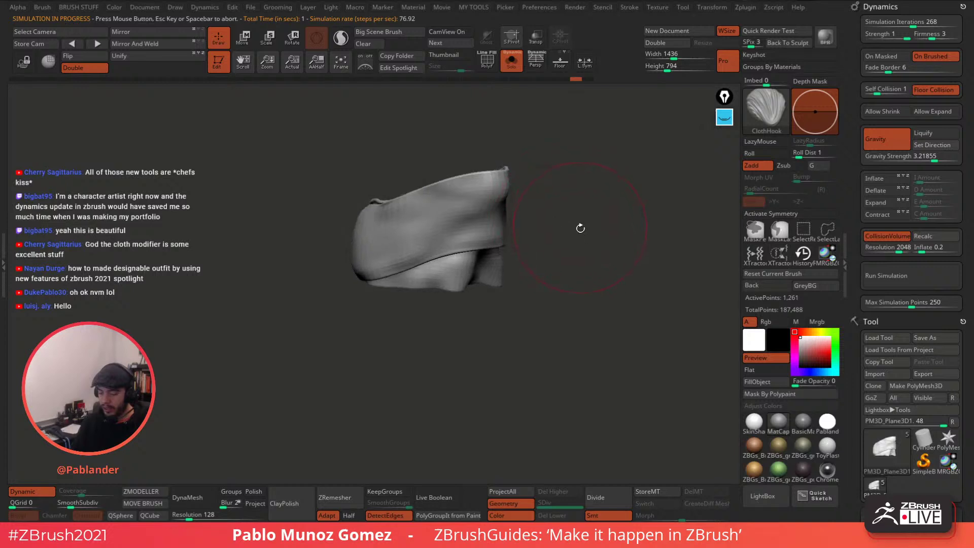
drag(580, 228, 581, 234)
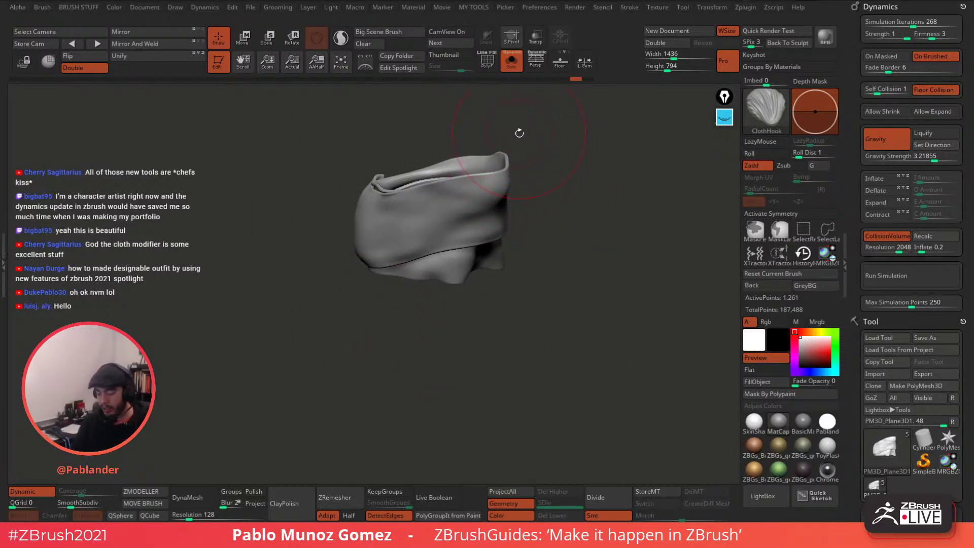
click(510, 65)
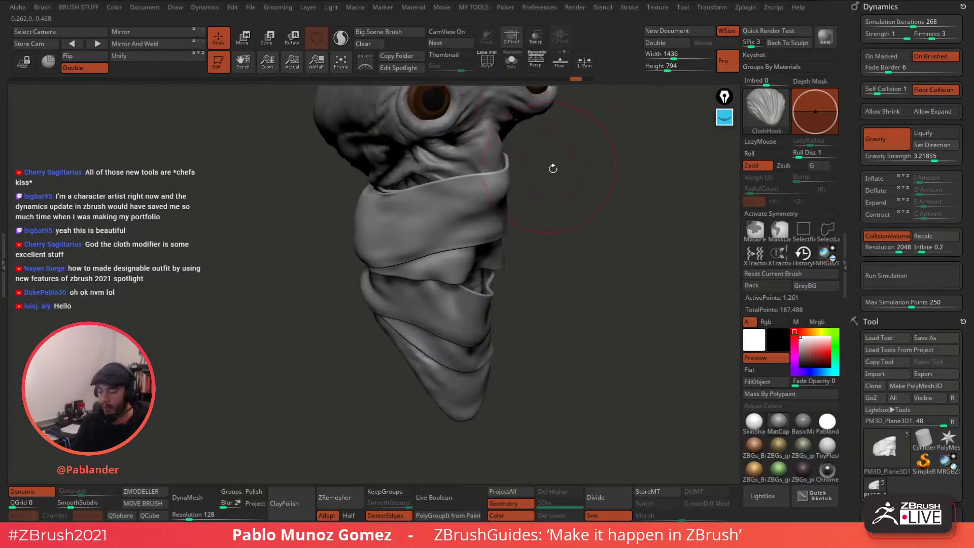
Run the cloth simulation with Gravity on the upper wrap again, repeating it after checking the drape from the front.
drag(493, 98, 425, 250)
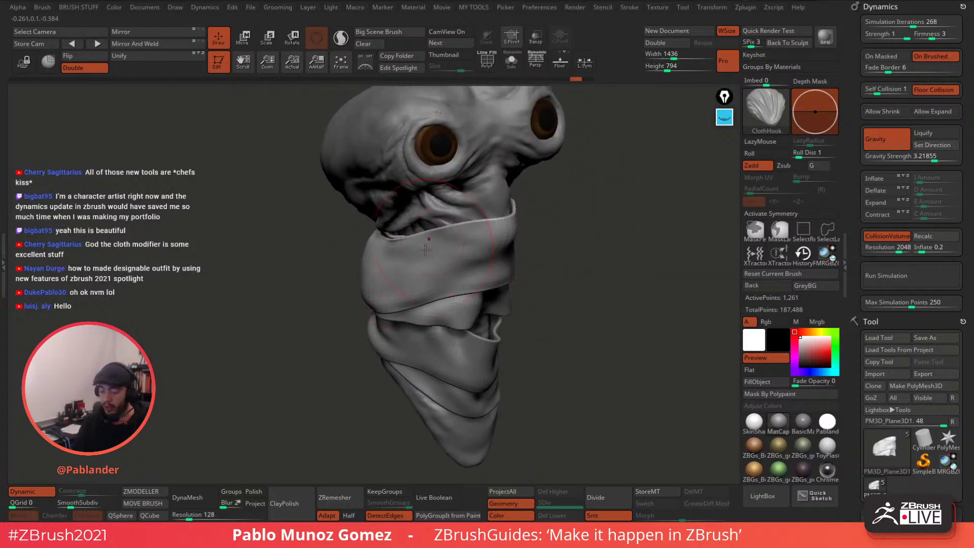
drag(567, 269, 572, 251)
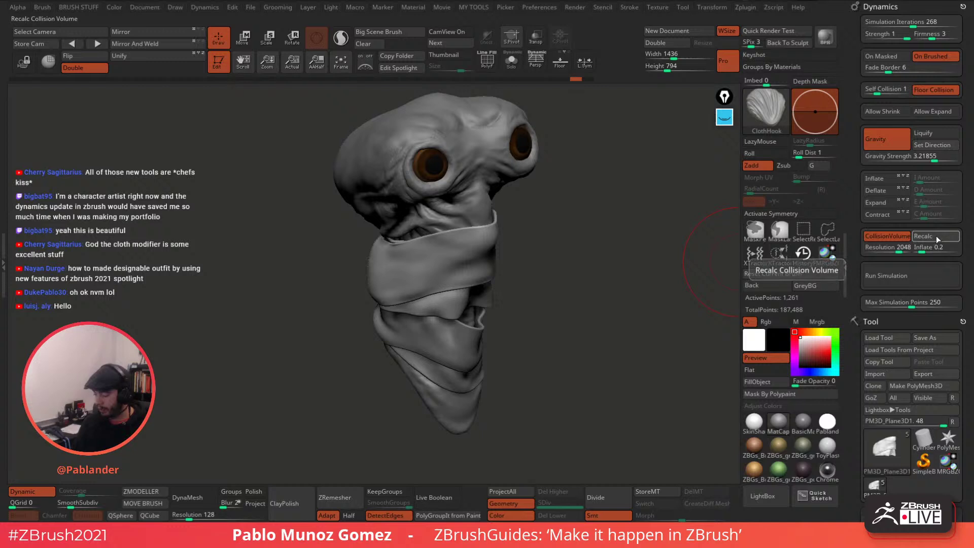
click(947, 268)
drag(597, 303, 617, 308)
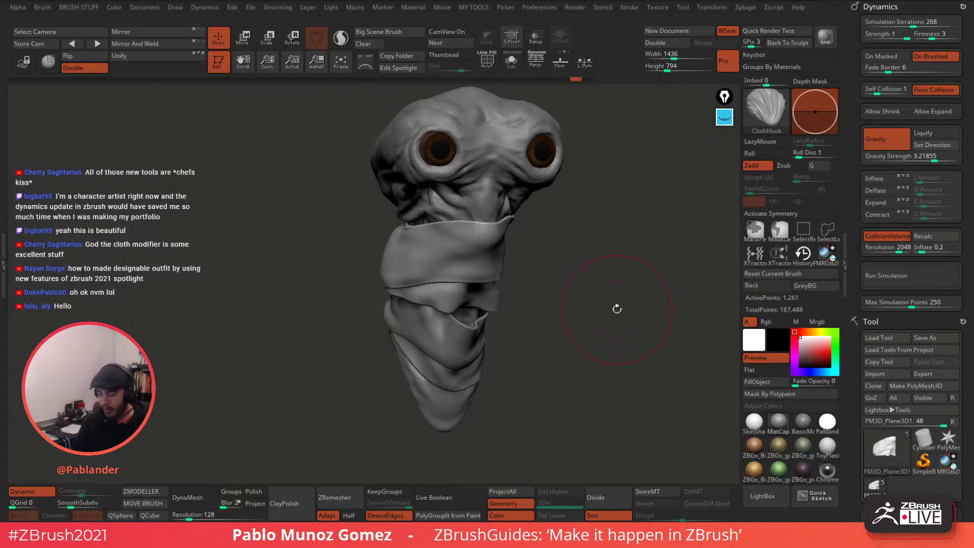
click(911, 272)
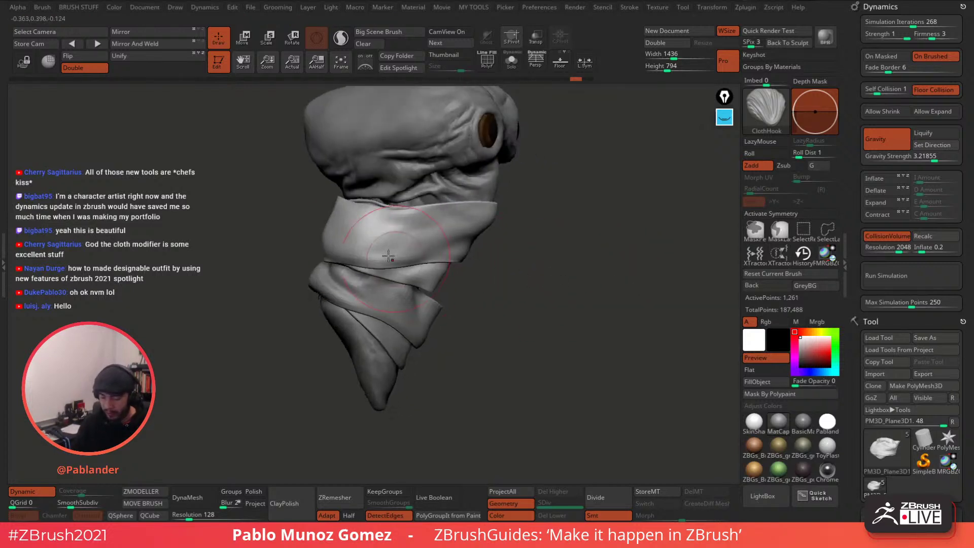
Pull in the upper wrap's lower side edge with ClothHook, undoing the first pull and redoing it up close.
alt+drag(545, 209, 555, 197)
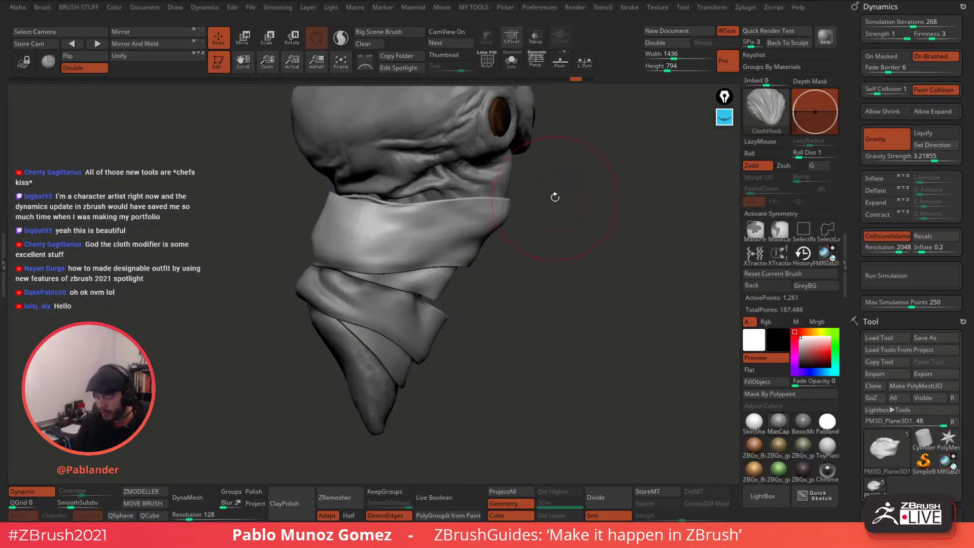
drag(319, 238, 349, 254)
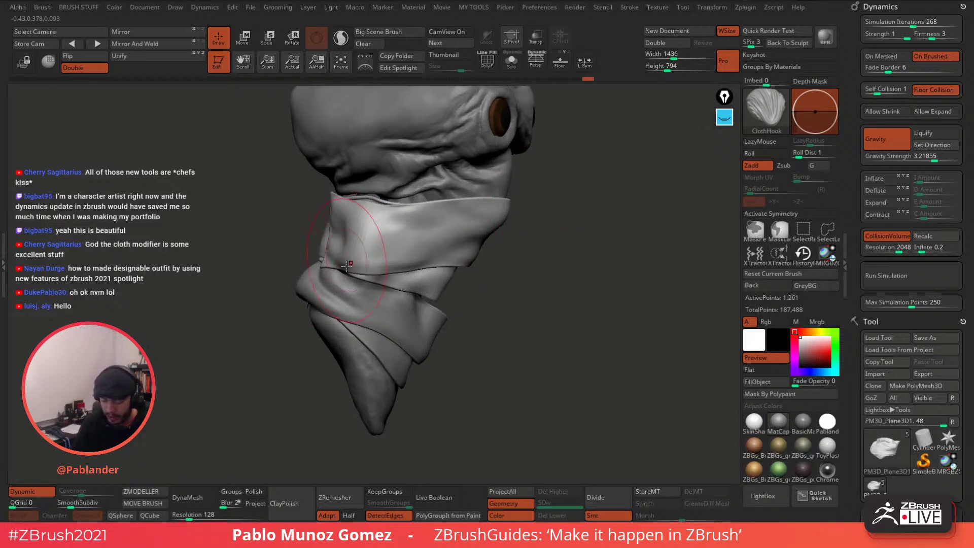
mouse_move(359, 305)
ctrl+right_down()
mouse_move(399, 329)
mouse_move(484, 318)
ctrl+right_up()
key(ctrl+z)
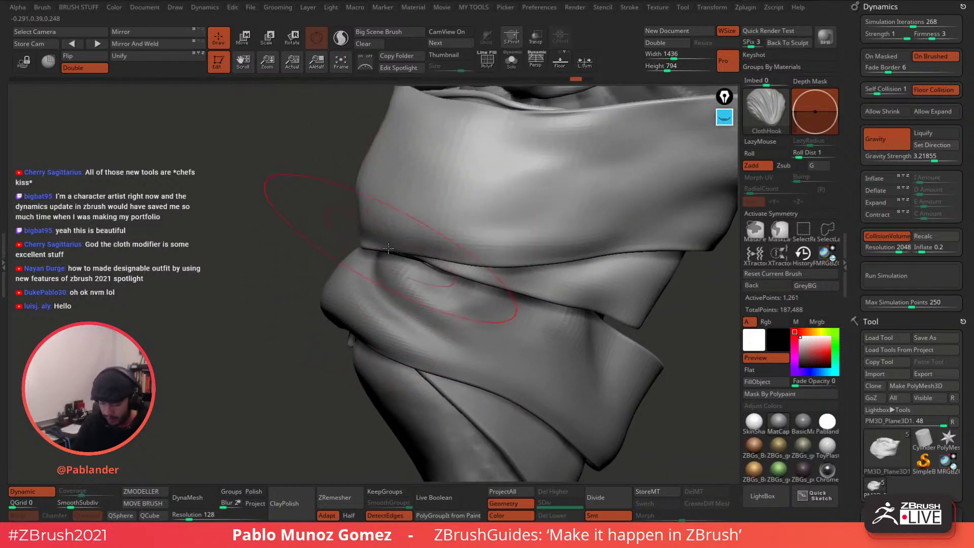
drag(366, 240, 392, 263)
right_drag(396, 267, 440, 243)
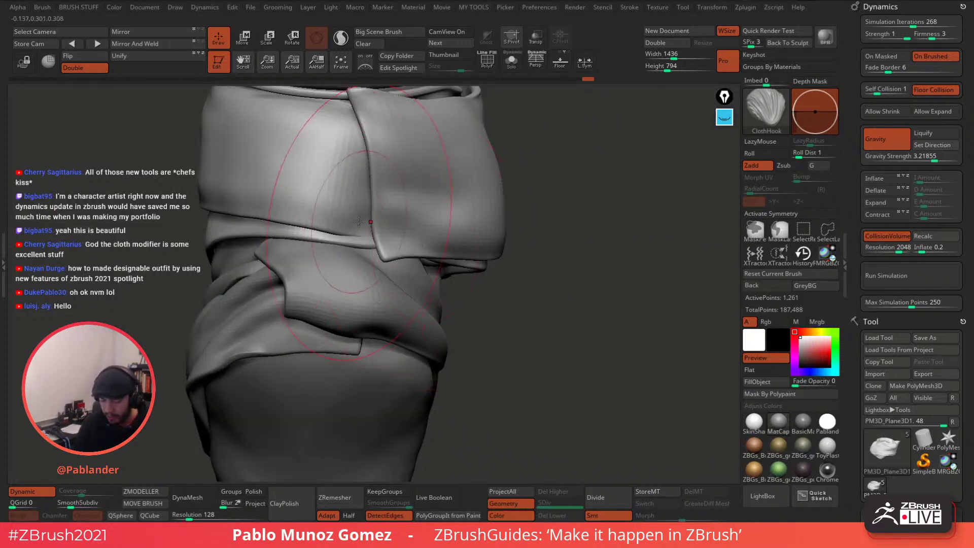
Pull the outer side of the upper wrap inward around the neck with ClothHook.
right_drag(362, 224, 521, 251)
drag(520, 252, 482, 258)
drag(608, 234, 568, 238)
mouse_move(433, 162)
right_down()
mouse_move(495, 159)
mouse_move(535, 245)
mouse_move(524, 244)
mouse_move(539, 243)
mouse_move(431, 231)
right_up()
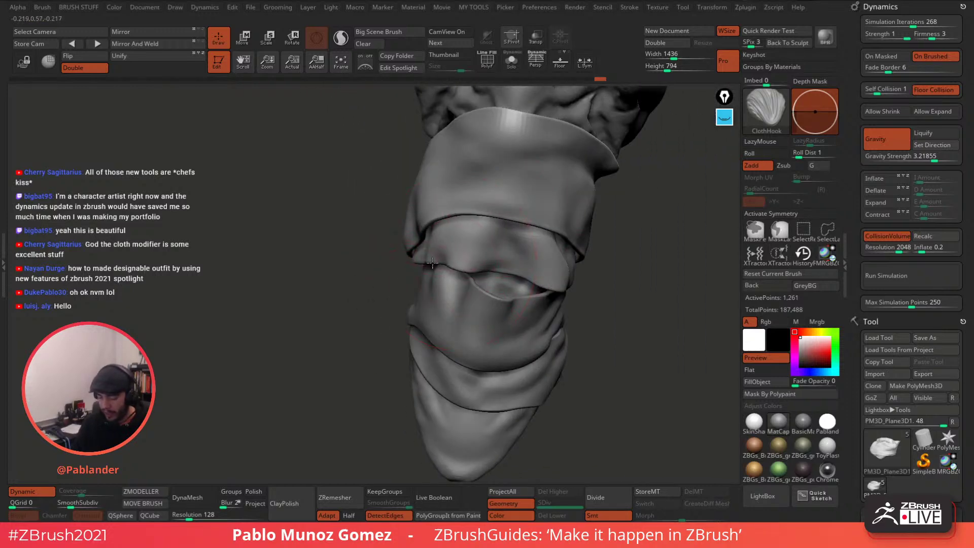
drag(405, 219, 442, 204)
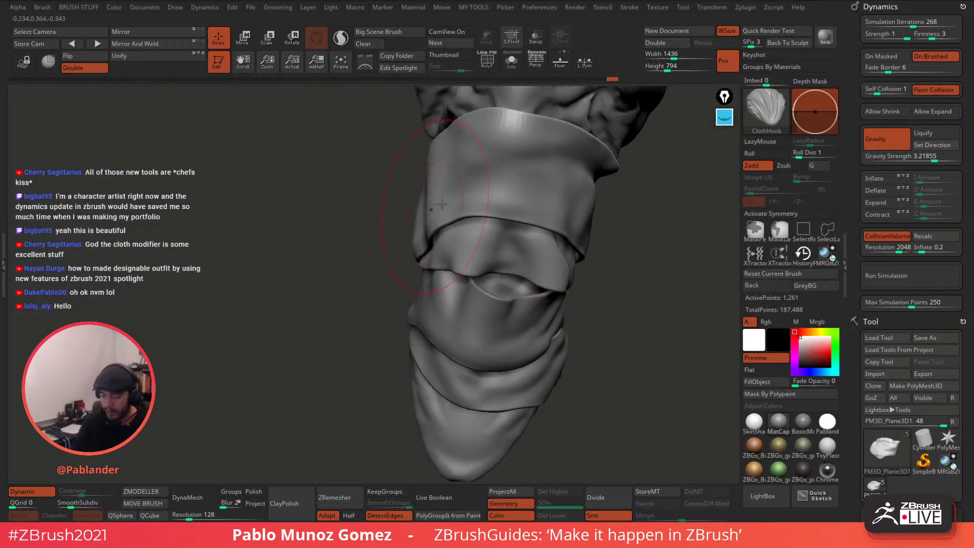
Pull the front fold below the upper wrap down over the next layer with ClothHook.
right_drag(614, 230, 596, 267)
drag(510, 281, 512, 308)
mouse_move(580, 282)
mouse_down()
mouse_move(517, 299)
mouse_move(496, 287)
mouse_move(523, 297)
mouse_up()
mouse_move(659, 269)
mouse_down()
mouse_move(602, 260)
mouse_move(609, 264)
mouse_up()
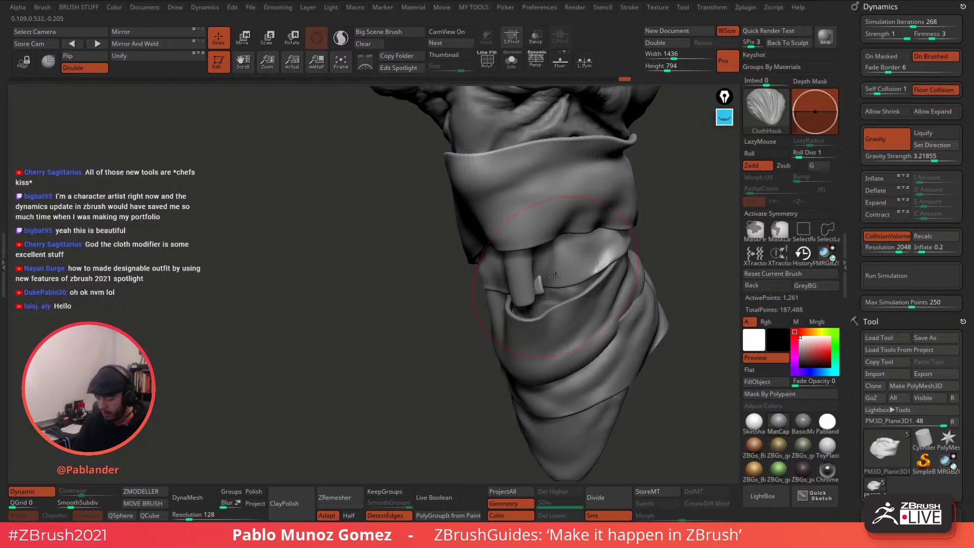
drag(555, 276, 540, 269)
Reshape the front layer's side edge and the upper wrap's top rim near the cheek with ClothHook.
right_drag(644, 269, 598, 260)
drag(608, 258, 616, 244)
mouse_move(626, 219)
alt+right_down()
mouse_move(593, 228)
mouse_move(618, 211)
alt+right_up()
right_drag(585, 262, 604, 215)
drag(558, 194, 561, 202)
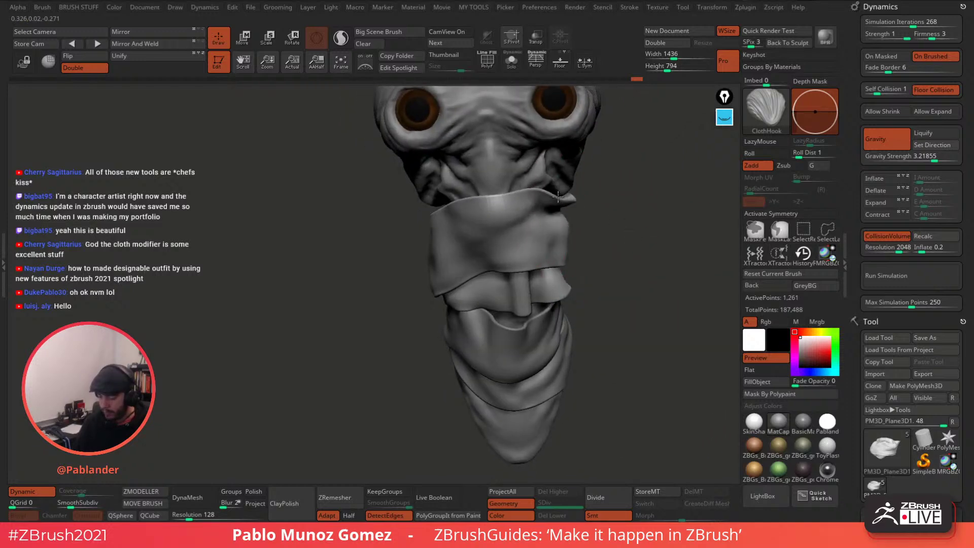
Tilt the creature and annotate its axis with a green Y arrow, the floor with a black line, and Set Direction with a pink circle.
mouse_move(598, 224)
right_down()
mouse_move(637, 230)
mouse_move(634, 240)
mouse_move(586, 231)
mouse_move(629, 213)
mouse_move(614, 239)
mouse_move(634, 259)
mouse_move(576, 303)
mouse_move(606, 315)
mouse_move(594, 320)
mouse_move(601, 225)
mouse_move(599, 264)
mouse_move(615, 250)
mouse_move(630, 255)
mouse_move(312, 229)
right_up()
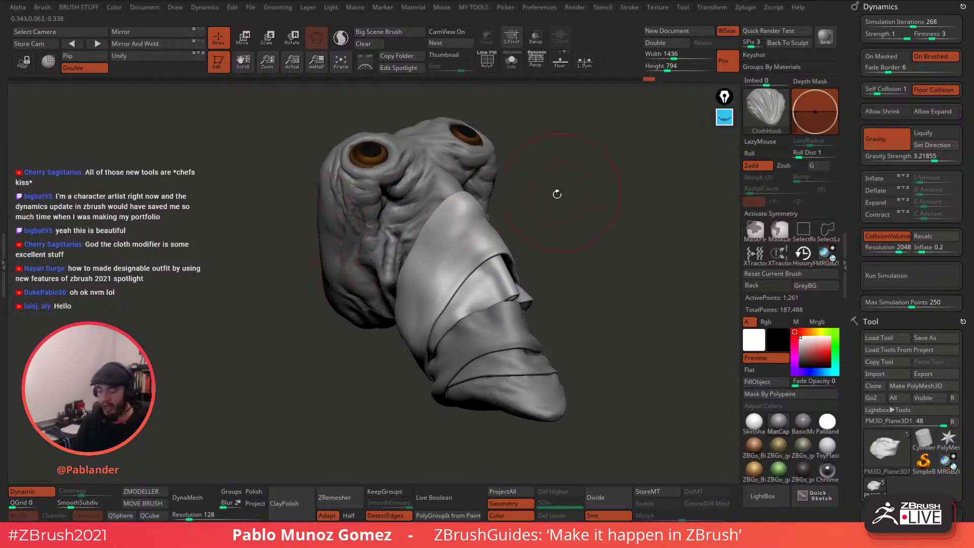
mouse_move(612, 213)
right_down()
mouse_move(594, 253)
mouse_move(557, 226)
mouse_move(561, 280)
mouse_move(595, 236)
mouse_move(588, 225)
mouse_move(647, 199)
mouse_move(636, 231)
mouse_move(662, 203)
mouse_move(626, 203)
mouse_move(612, 188)
mouse_move(651, 289)
mouse_move(640, 265)
mouse_move(608, 252)
mouse_move(602, 230)
mouse_move(614, 250)
right_up()
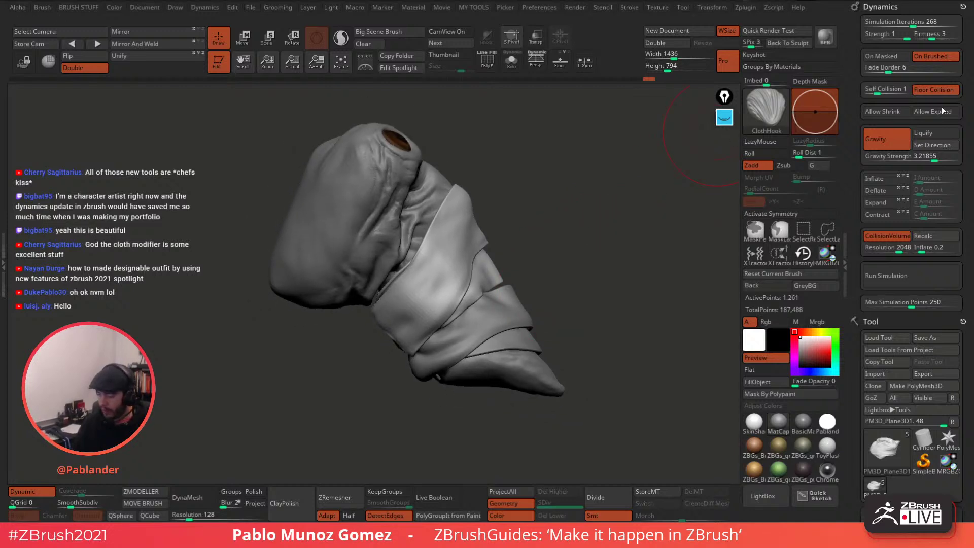
click(724, 117)
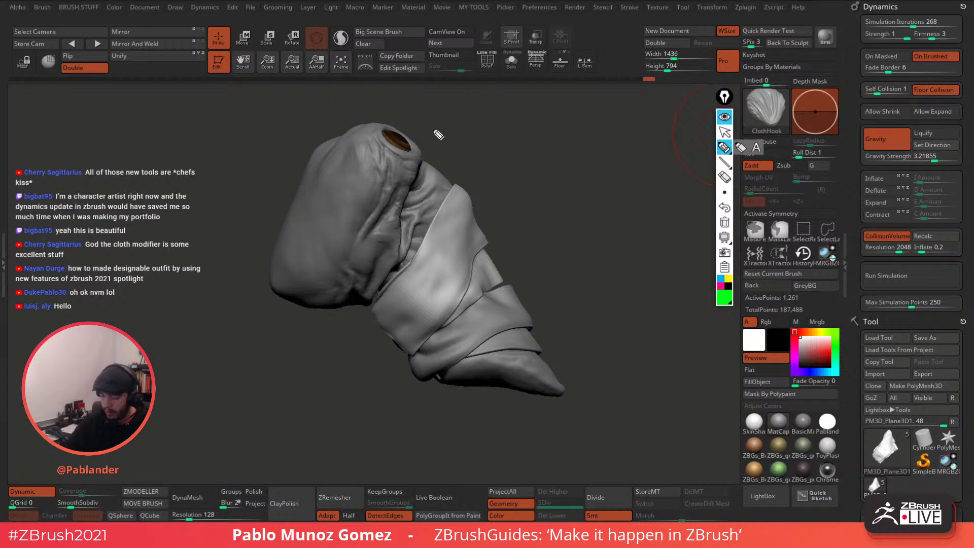
mouse_move(424, 111)
mouse_down()
mouse_move(628, 254)
mouse_move(615, 261)
mouse_up()
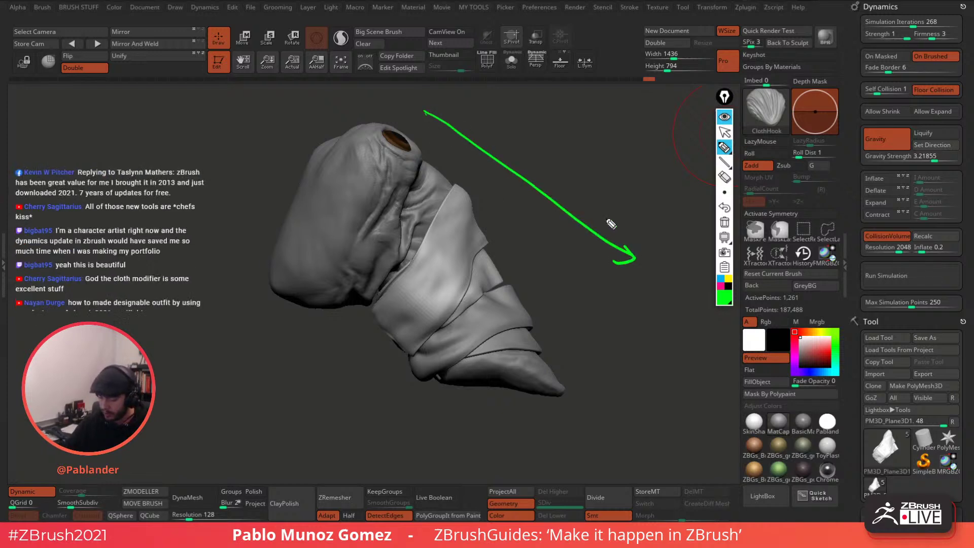
click(723, 296)
drag(689, 230, 511, 477)
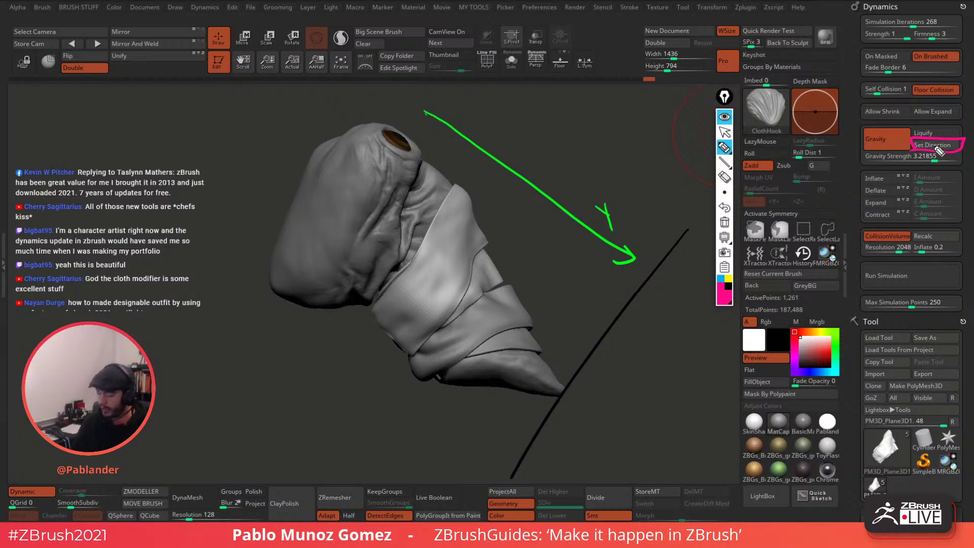
Draw a yellow vertical gravity axis with downward arrows over the wraps, and clear all annotations.
click(729, 280)
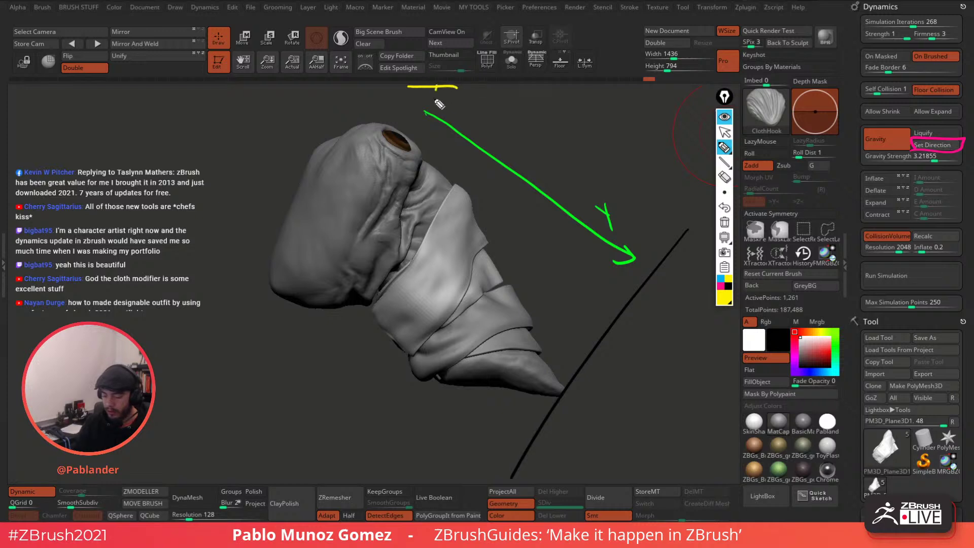
drag(433, 87, 445, 446)
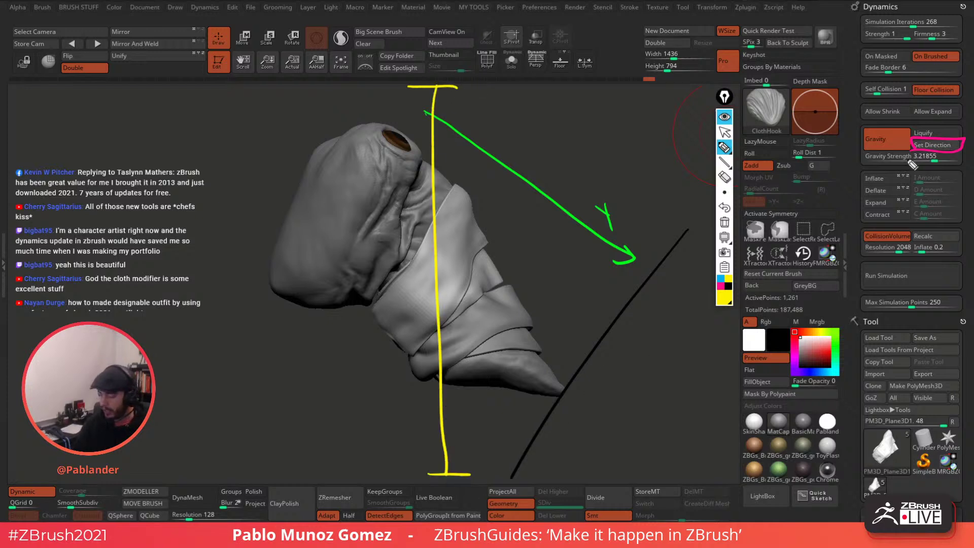
drag(485, 166, 491, 245)
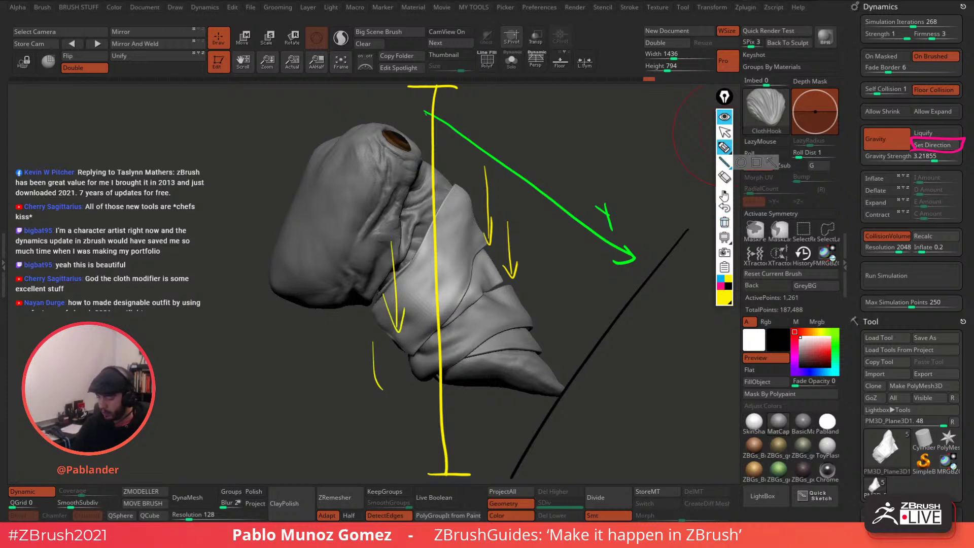
click(724, 223)
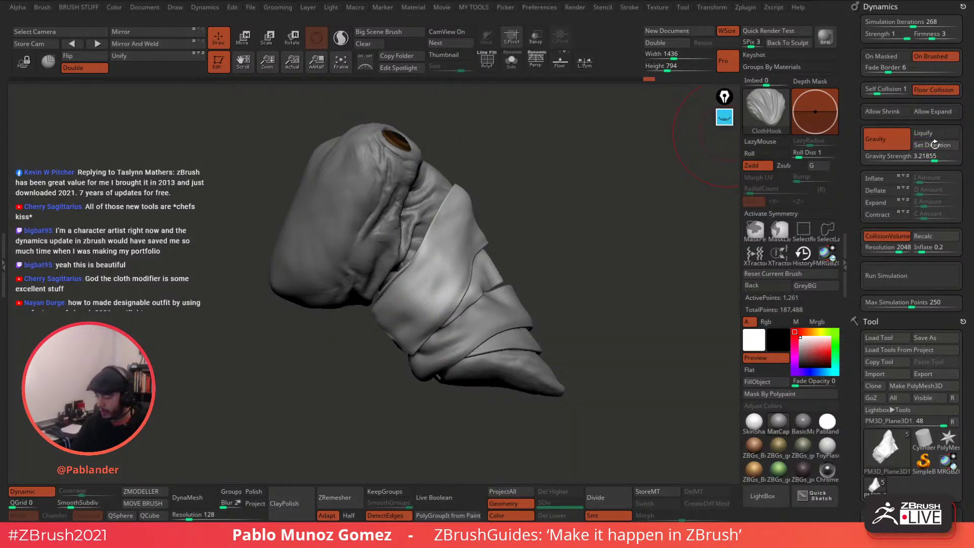
Run the gravity simulation on the reshaped upper wrap from the tilted view and again from the side.
click(907, 272)
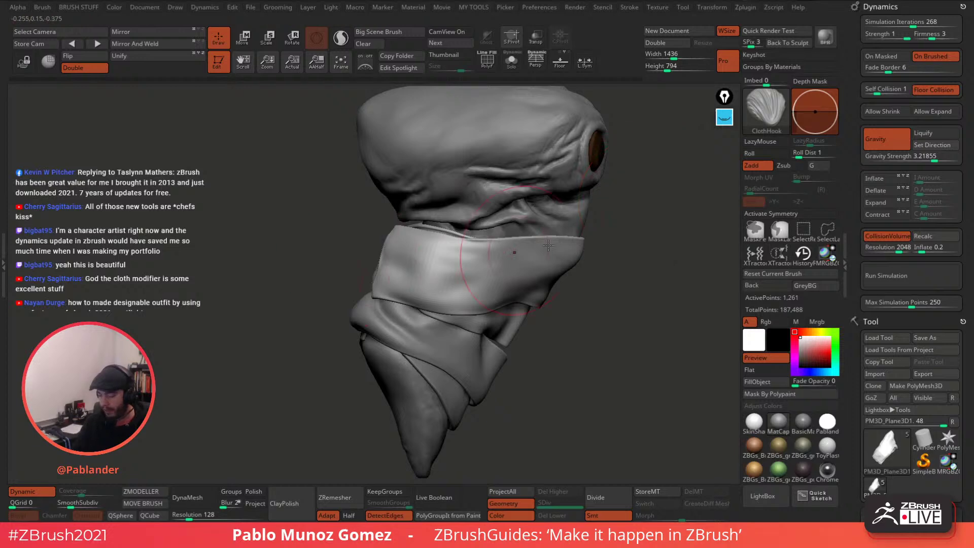
click(921, 272)
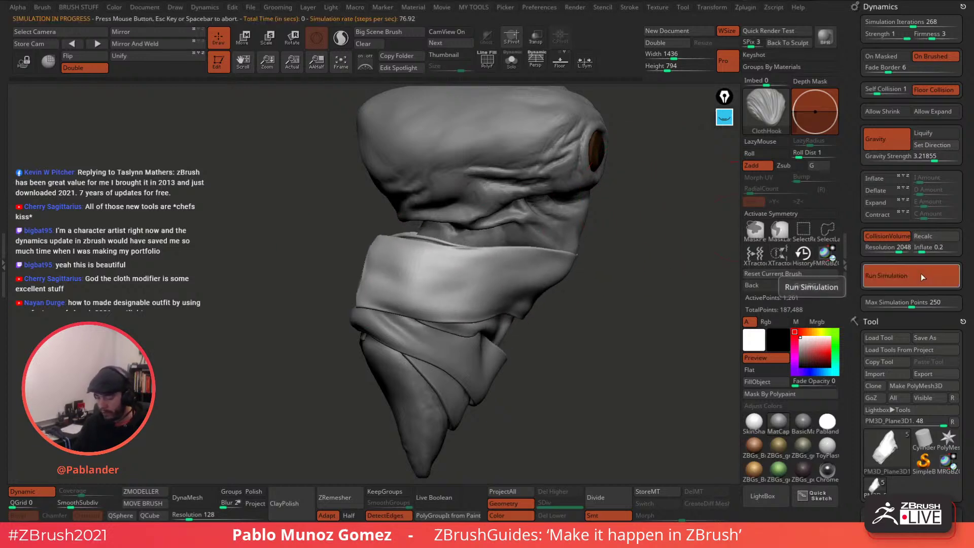
drag(647, 341, 494, 370)
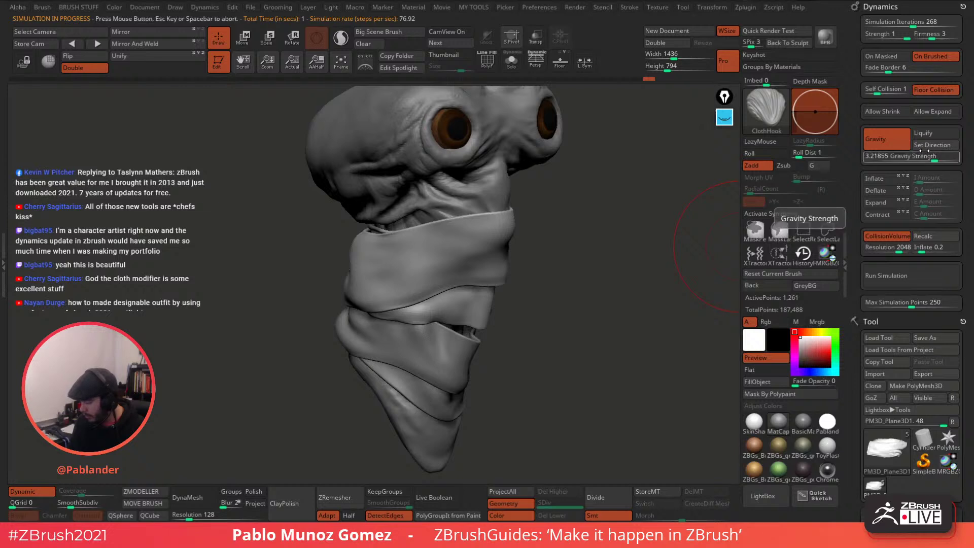
Turn on perspective and examine the folds of the neck wraps from several angles.
drag(647, 239, 622, 253)
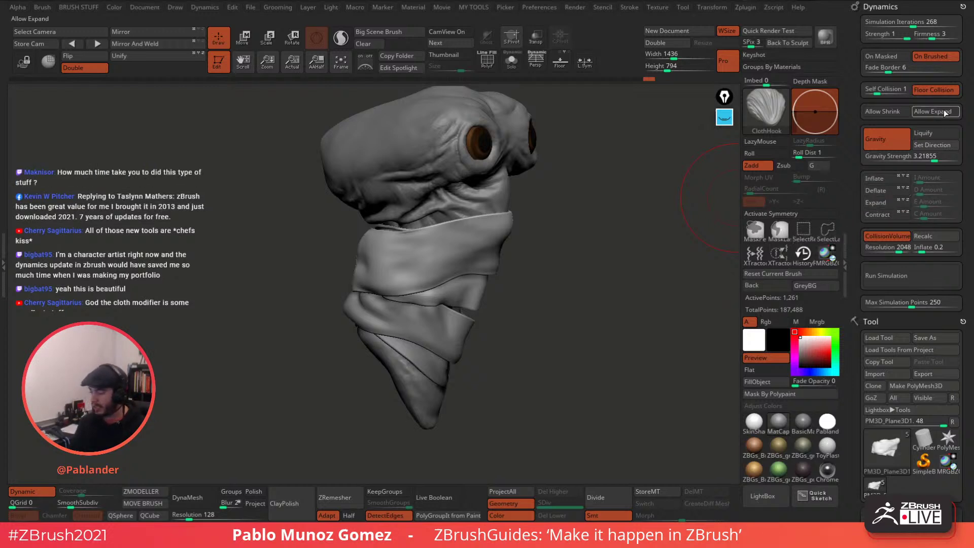
mouse_move(637, 270)
alt+mouse_down()
mouse_move(635, 280)
mouse_move(602, 281)
mouse_move(616, 282)
alt+mouse_up()
click(535, 61)
drag(613, 229, 626, 255)
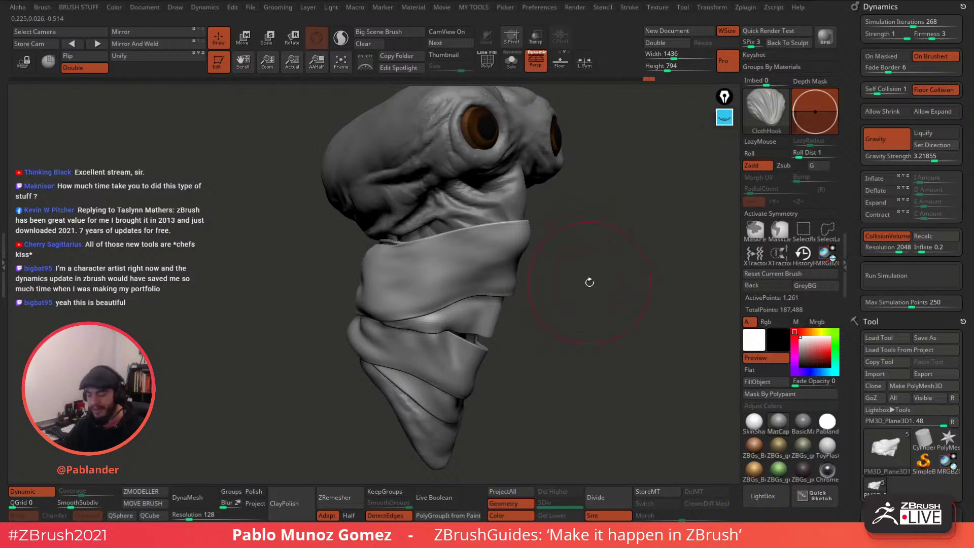
drag(587, 289, 586, 323)
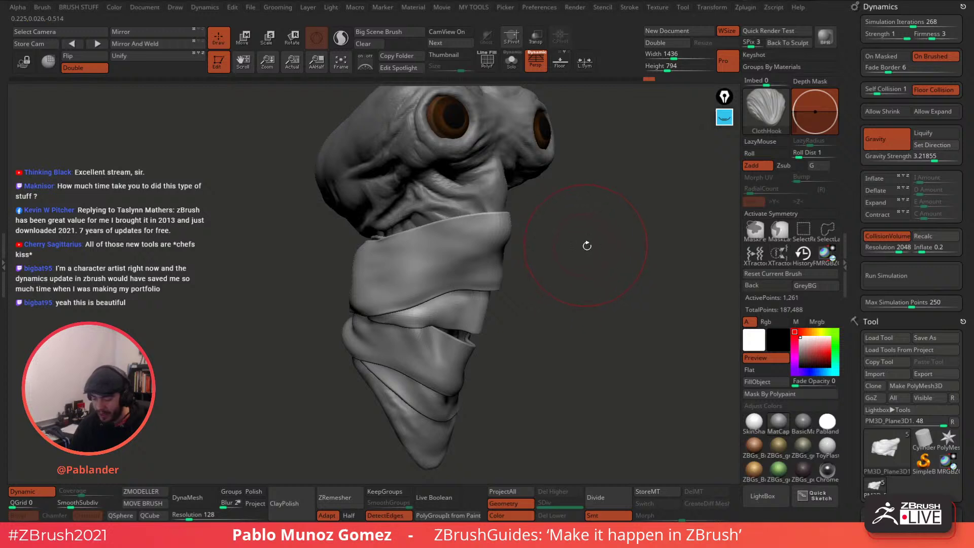
drag(585, 246, 582, 282)
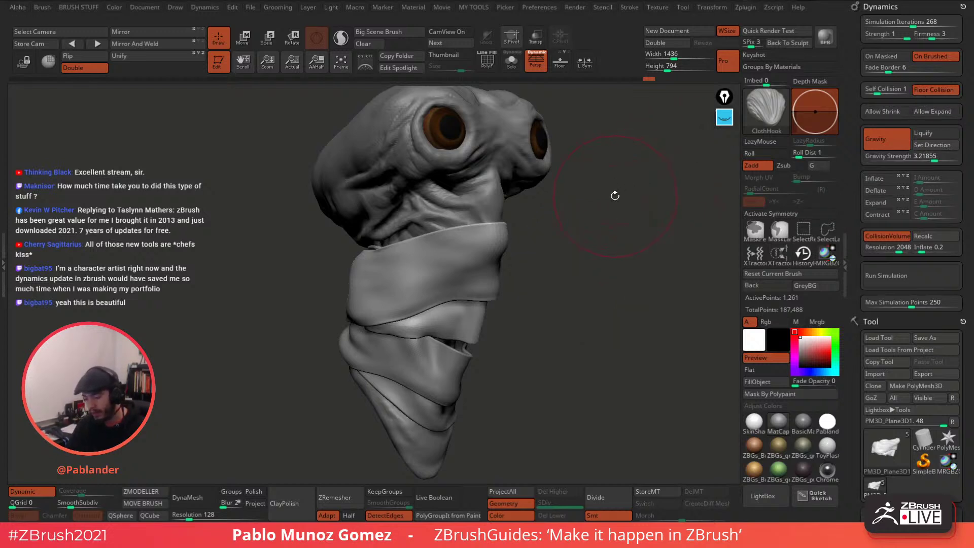
drag(610, 195, 592, 202)
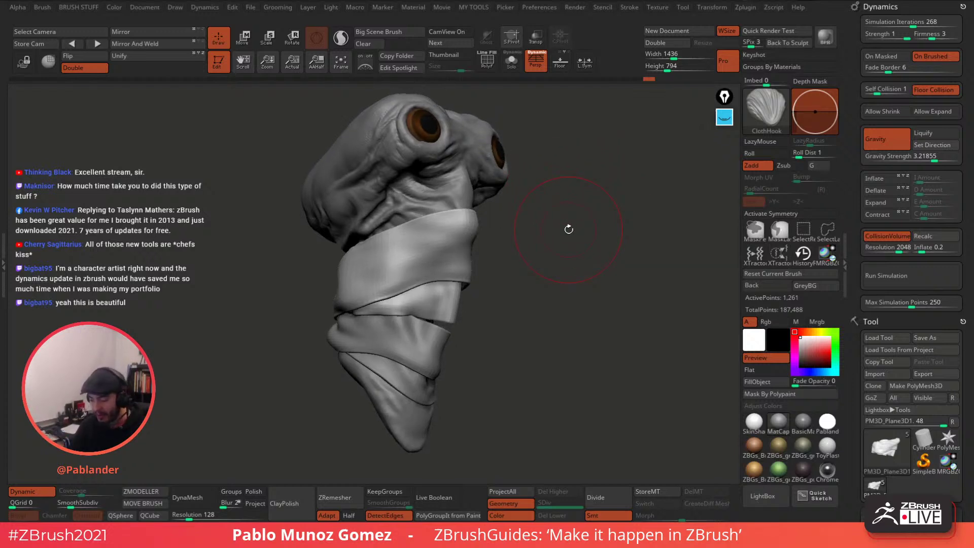
drag(568, 229, 598, 208)
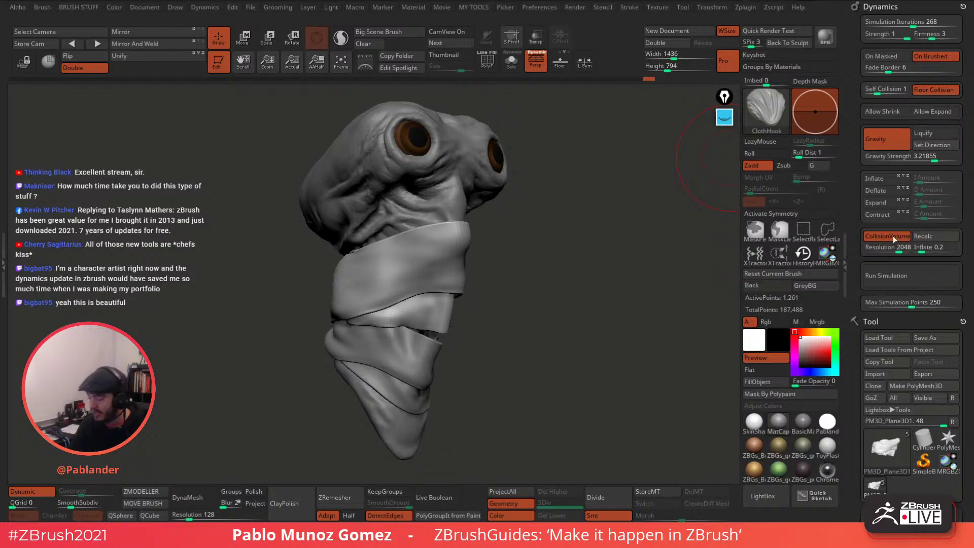
mouse_move(590, 254)
mouse_down()
mouse_move(581, 260)
mouse_move(684, 217)
mouse_up()
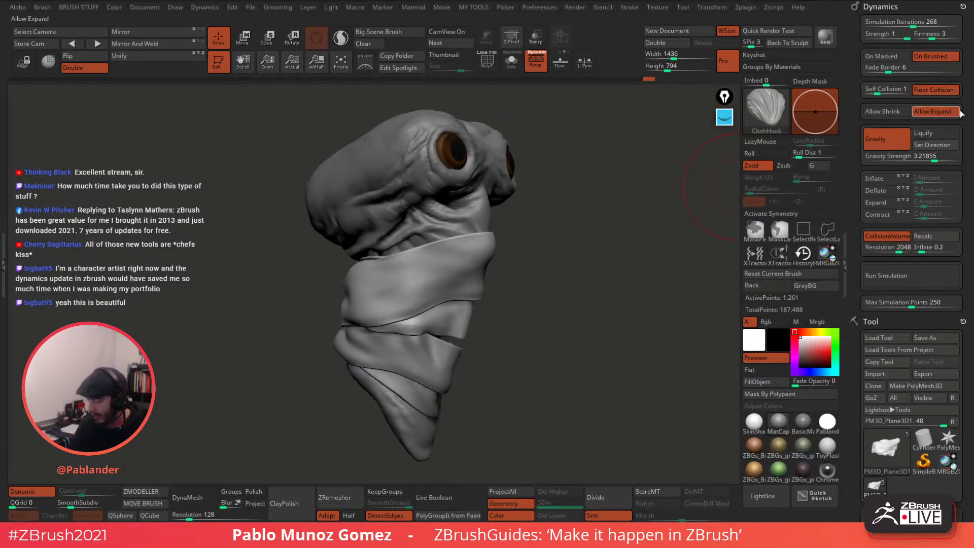
Run the gravity simulation on the upper wrap with Allow Expand enabled and Gravity Strength set to 1.
click(942, 111)
drag(934, 157, 931, 160)
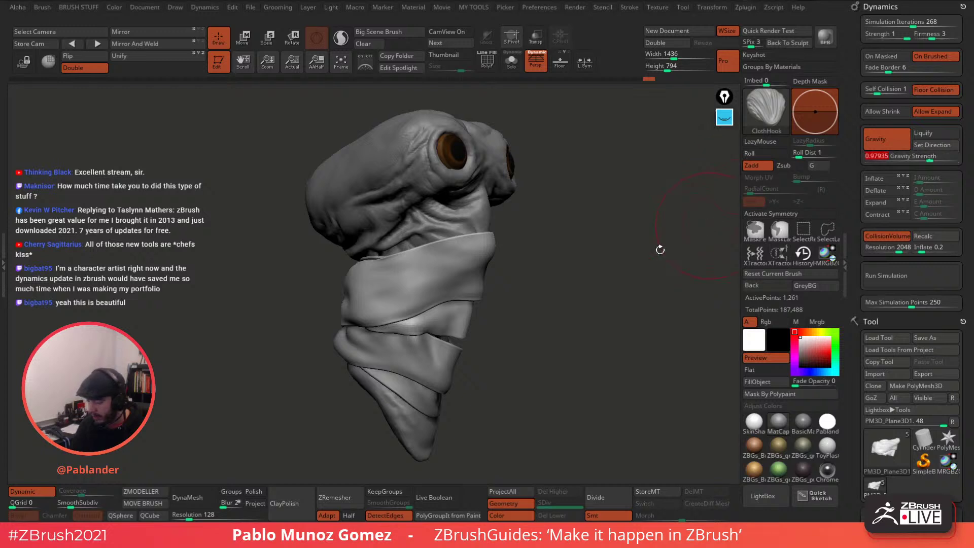
mouse_move(661, 248)
alt+mouse_down()
mouse_move(646, 254)
mouse_move(659, 241)
alt+mouse_up()
click(922, 158)
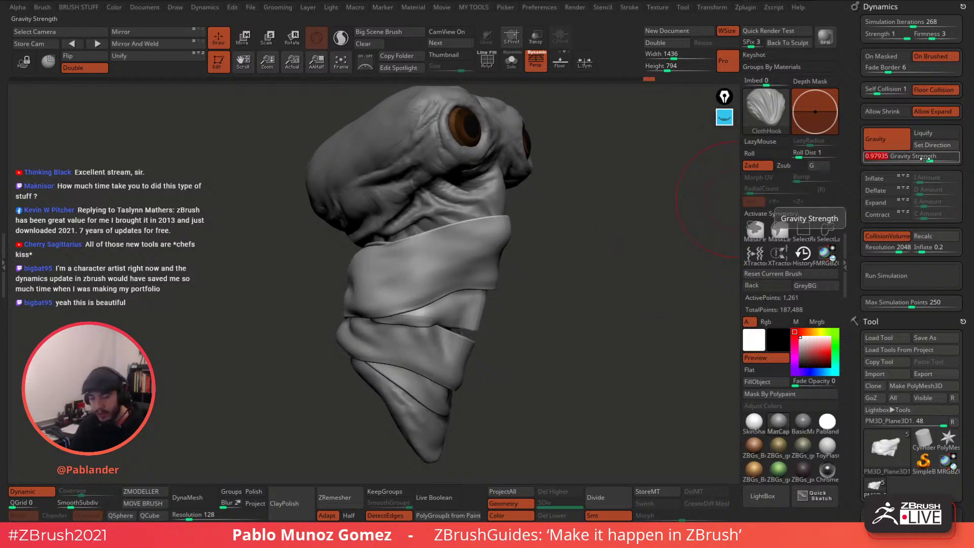
text(1)
key(Return)
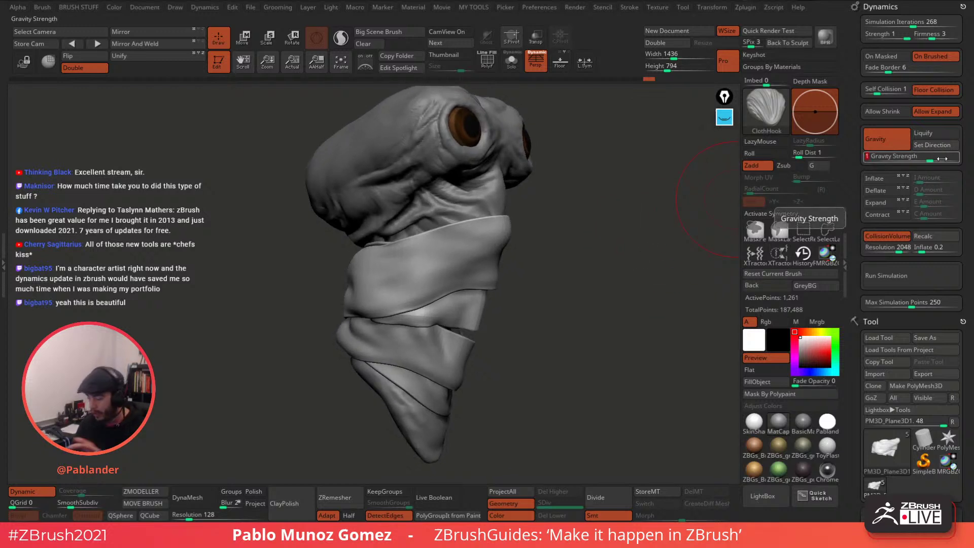
click(908, 274)
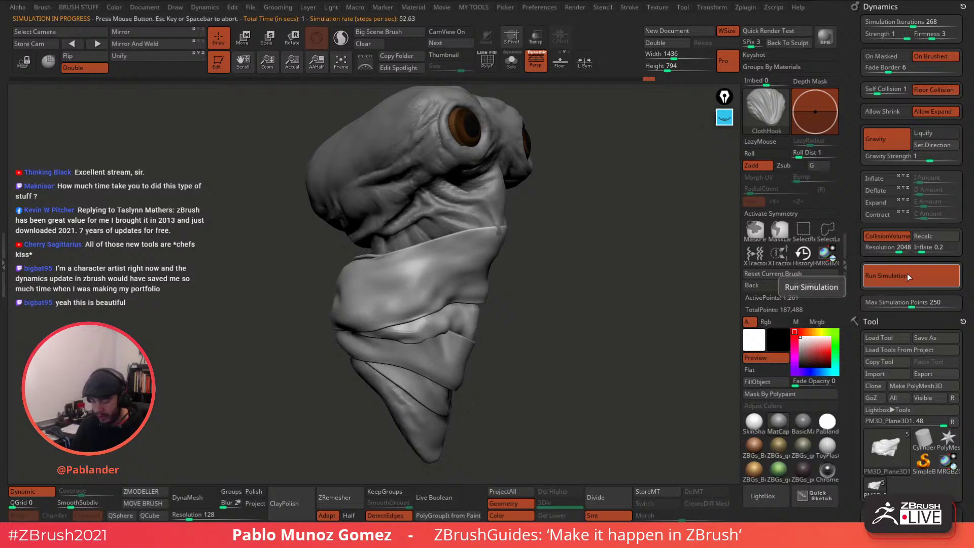
Set the gravity direction from the side view, and run the simulation again while facing the creature's front.
drag(626, 249, 672, 274)
click(942, 146)
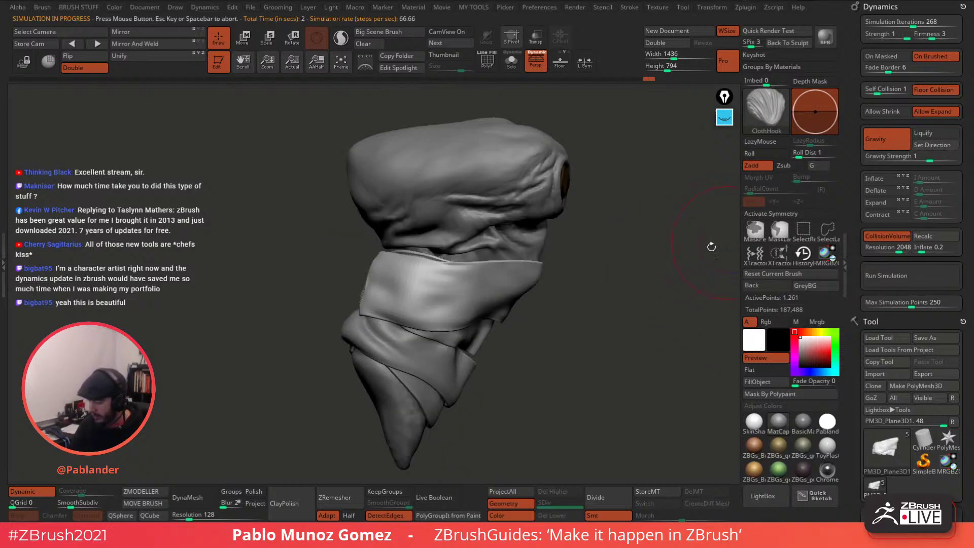
drag(711, 247, 705, 270)
click(918, 273)
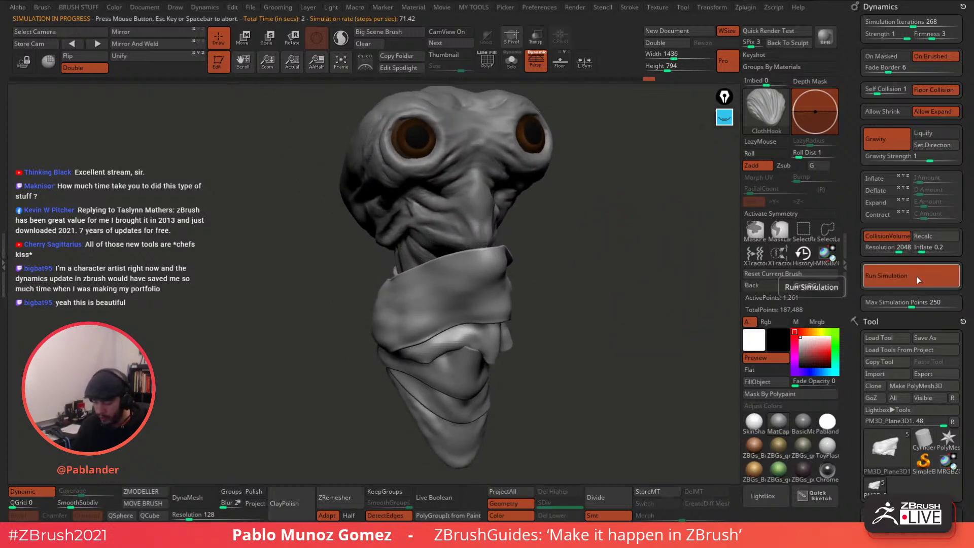
click(917, 280)
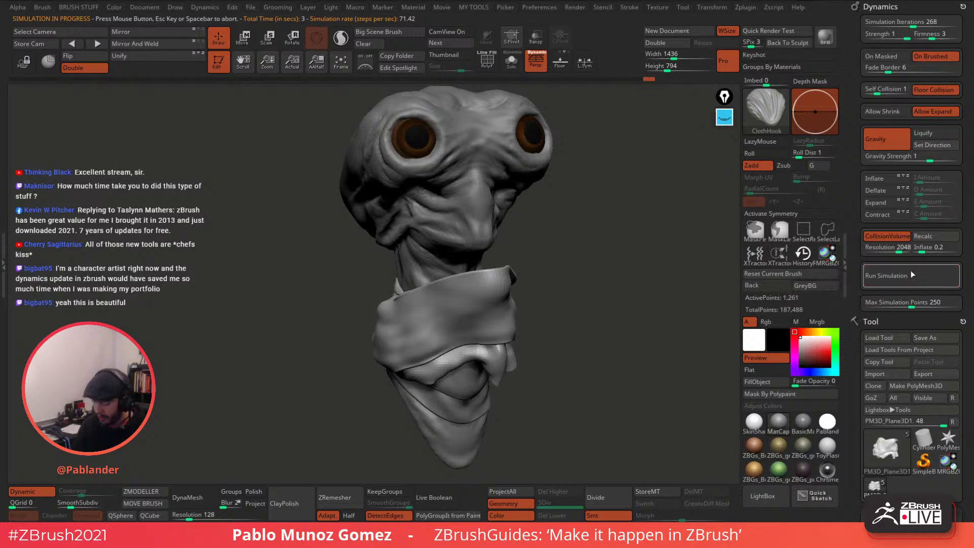
Show the polyframe on the upper wrap and view its folds from behind.
drag(627, 254, 686, 267)
drag(560, 277, 634, 278)
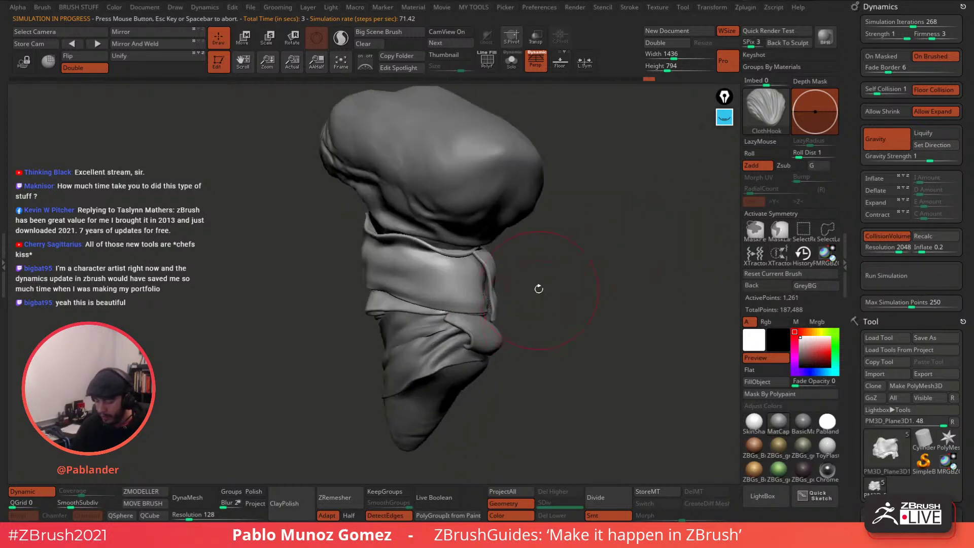
alt+drag(539, 289, 573, 269)
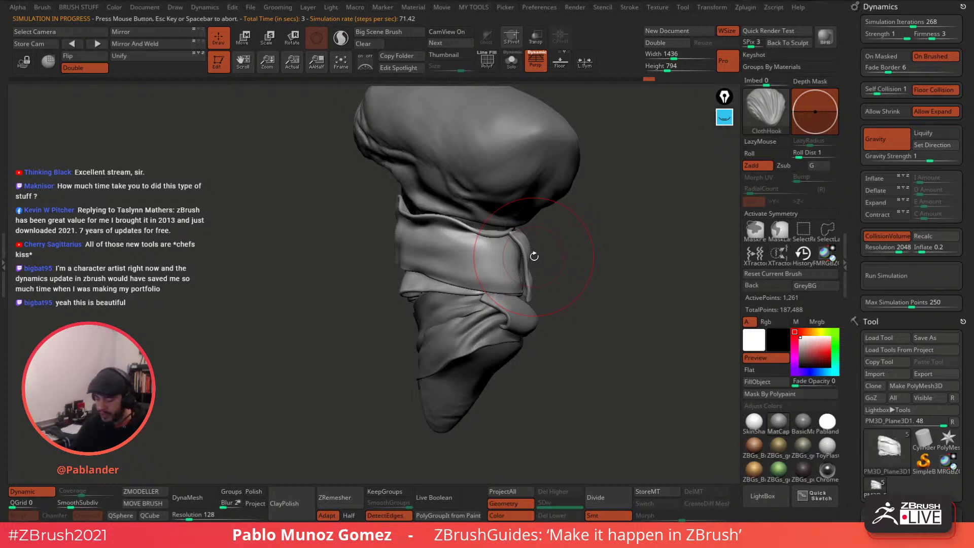
key(shift+f)
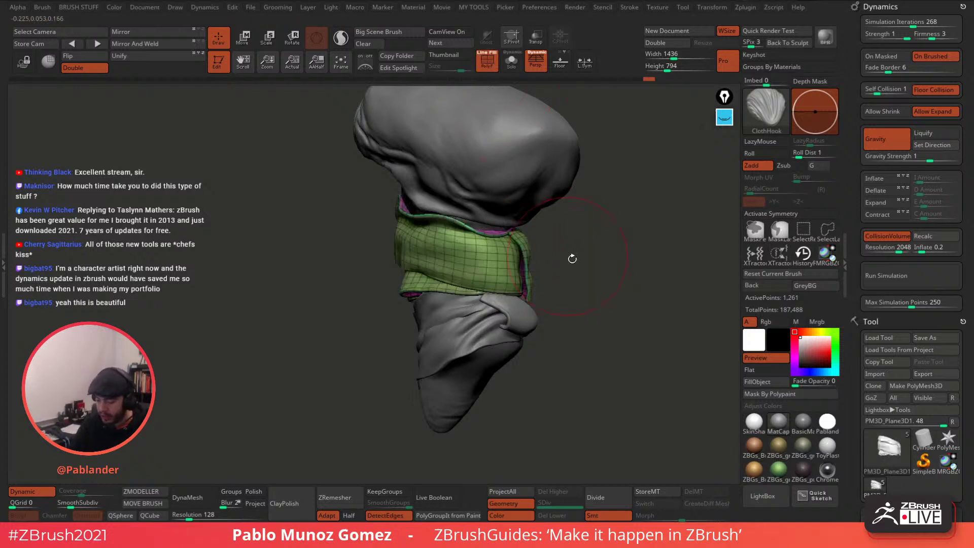
drag(572, 257, 554, 256)
Try a longer gravity simulation on the upper wrap from behind, and undo it.
click(909, 274)
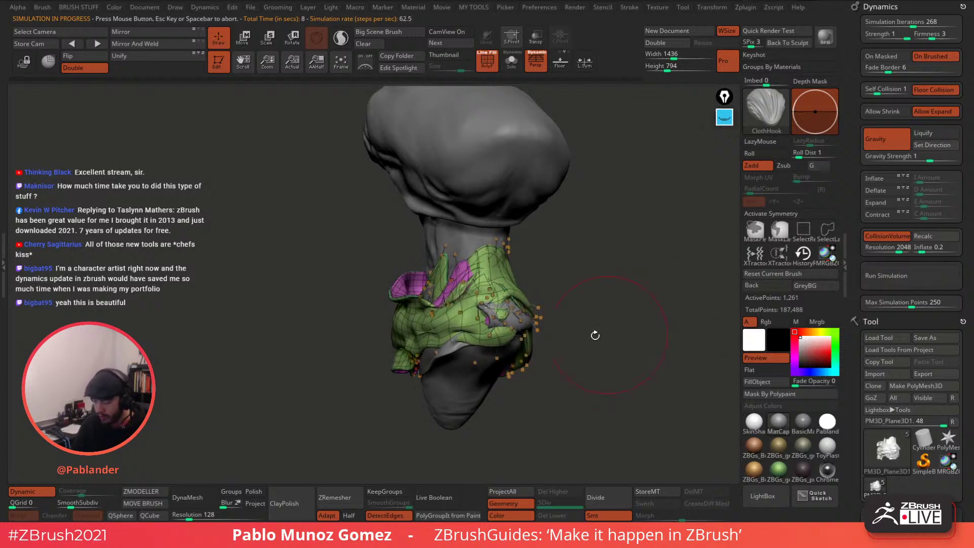
mouse_move(602, 283)
mouse_down()
mouse_move(610, 292)
mouse_move(601, 288)
mouse_up()
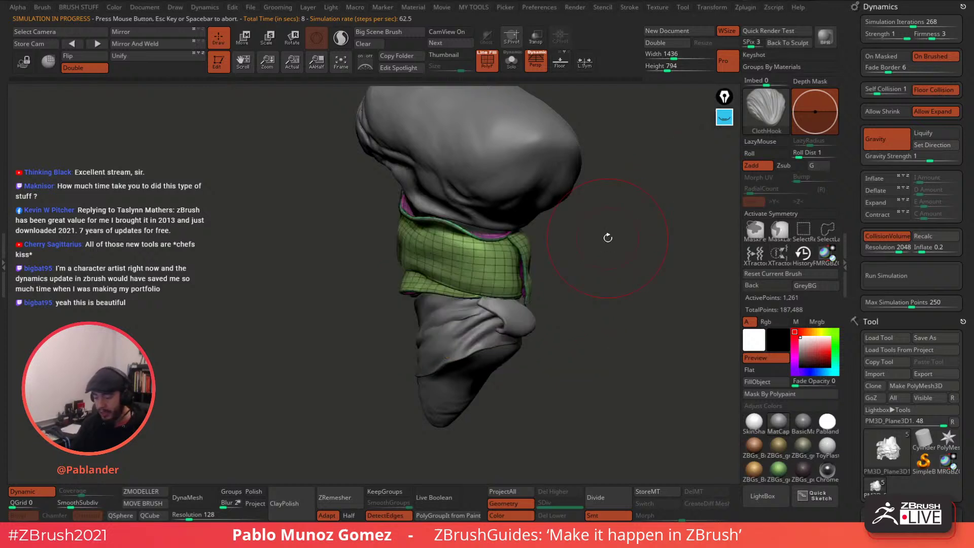
drag(622, 274, 593, 289)
key(Escape)
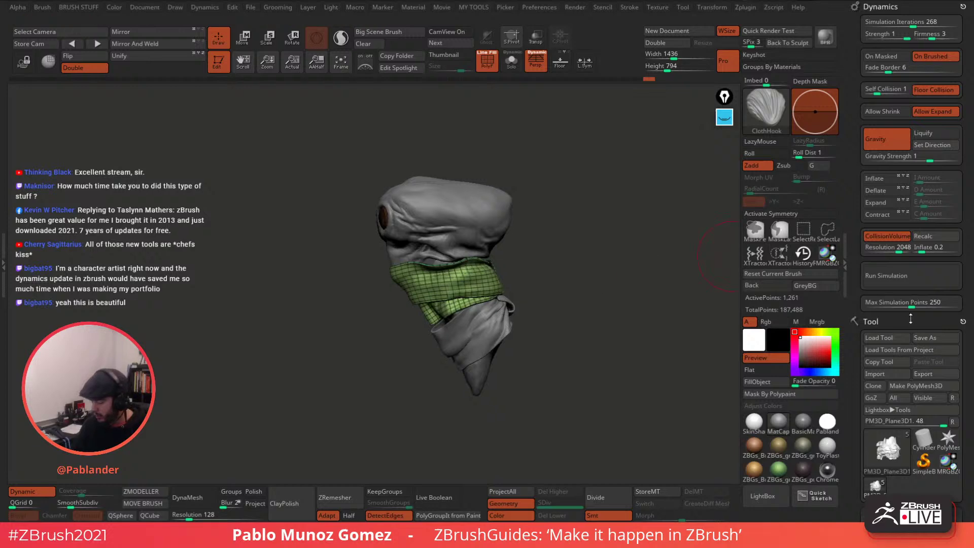
Append a plane to the creature as a new subtool and select it with the Move gizmo.
drag(968, 456, 968, 188)
drag(969, 373, 967, 283)
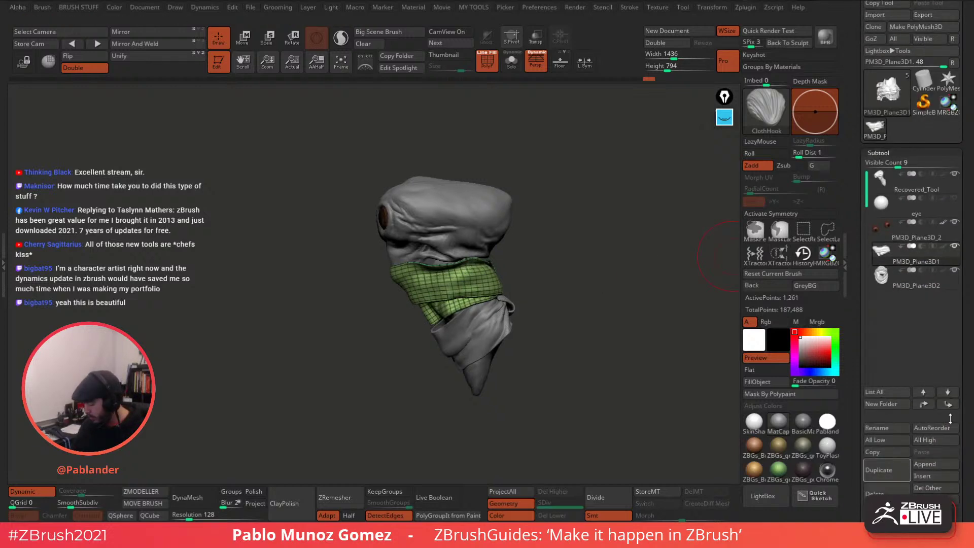
click(936, 463)
click(682, 363)
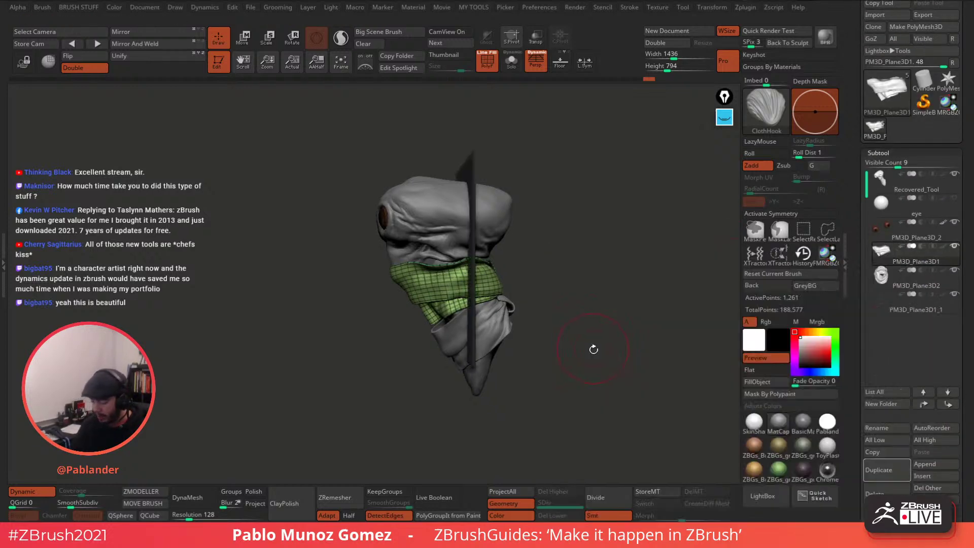
key(w)
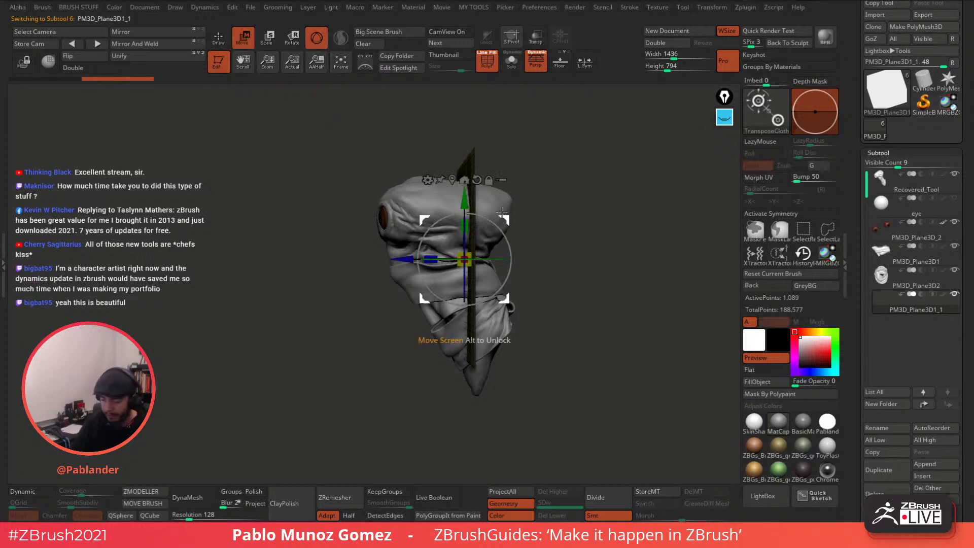
Try to rotate the plane with TransposeCloth, and switch the gizmo brush to regular Transpose.
key(p)
mouse_move(495, 221)
shift+mouse_down()
mouse_move(510, 273)
mouse_move(501, 291)
shift+mouse_up()
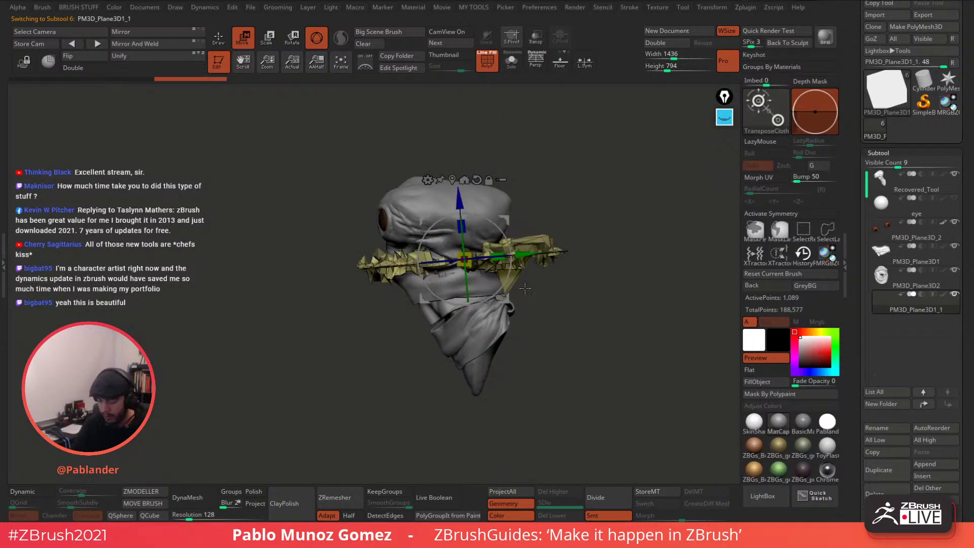
click(766, 112)
click(379, 405)
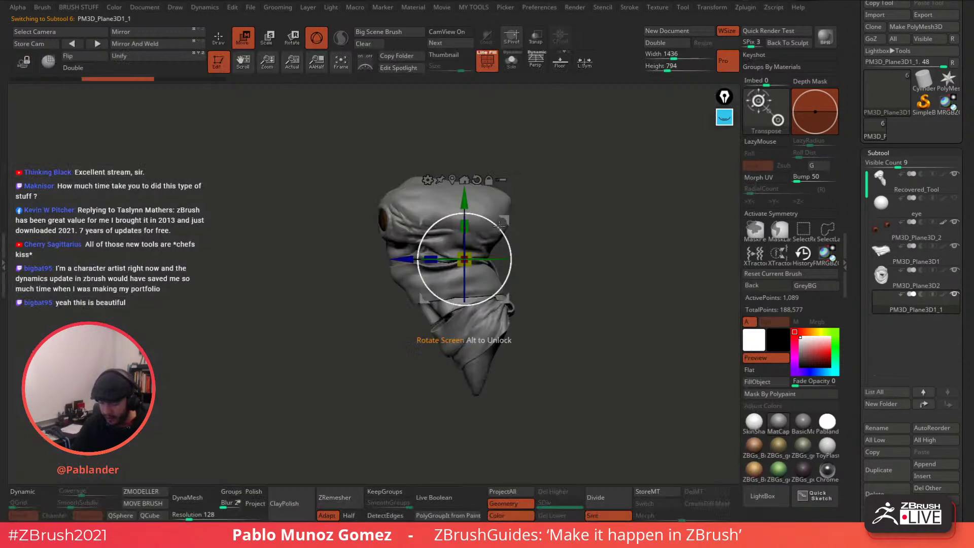
Rotate the plane to horizontal, raise it above the creature's head, and turn it diagonally like a diamond.
drag(494, 223, 514, 305)
drag(467, 199, 468, 96)
drag(550, 190, 544, 256)
drag(605, 172, 628, 248)
drag(497, 193, 512, 225)
key(q)
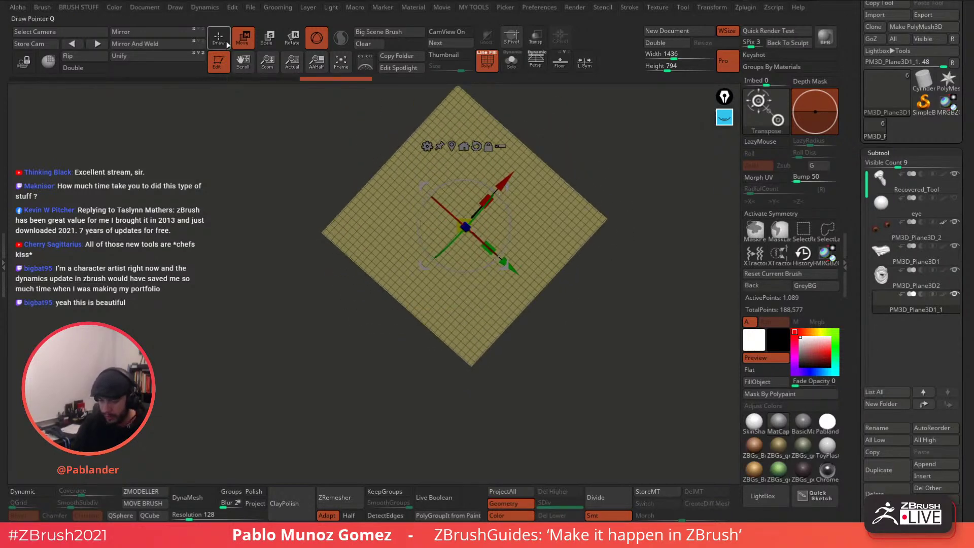
Turn on Dynamic Subdivision for the plane and give it a thickness of about 0.0183.
drag(583, 294, 634, 196)
drag(573, 150, 575, 158)
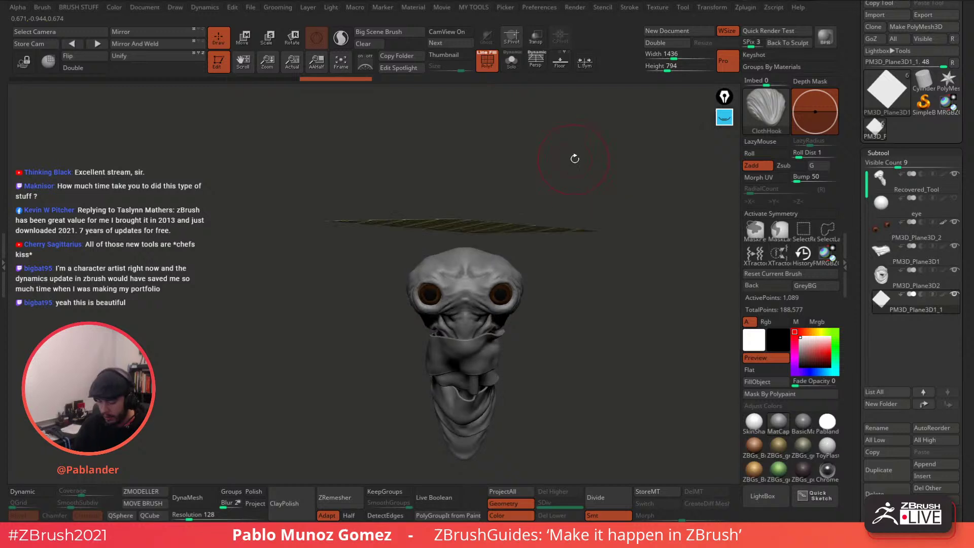
drag(856, 297, 858, 213)
key(d)
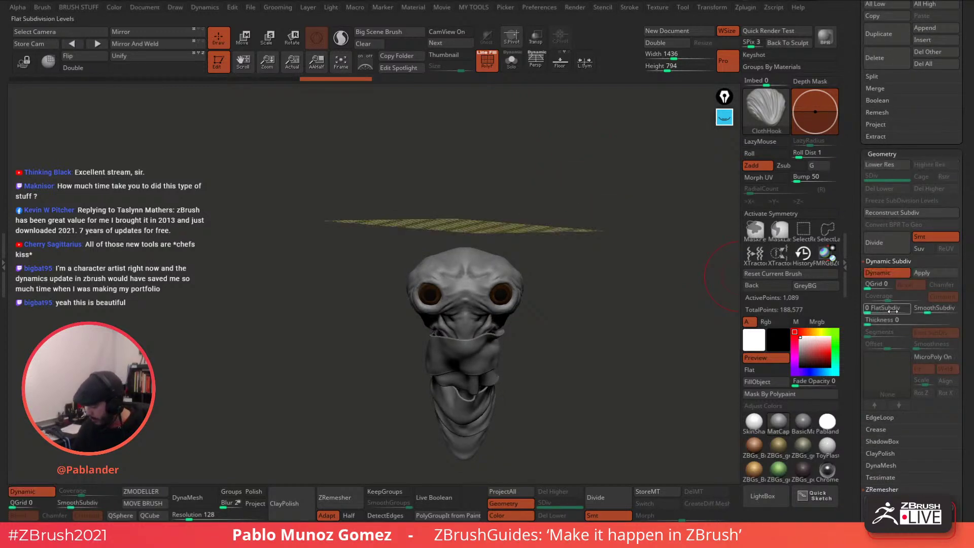
click(890, 320)
click(899, 321)
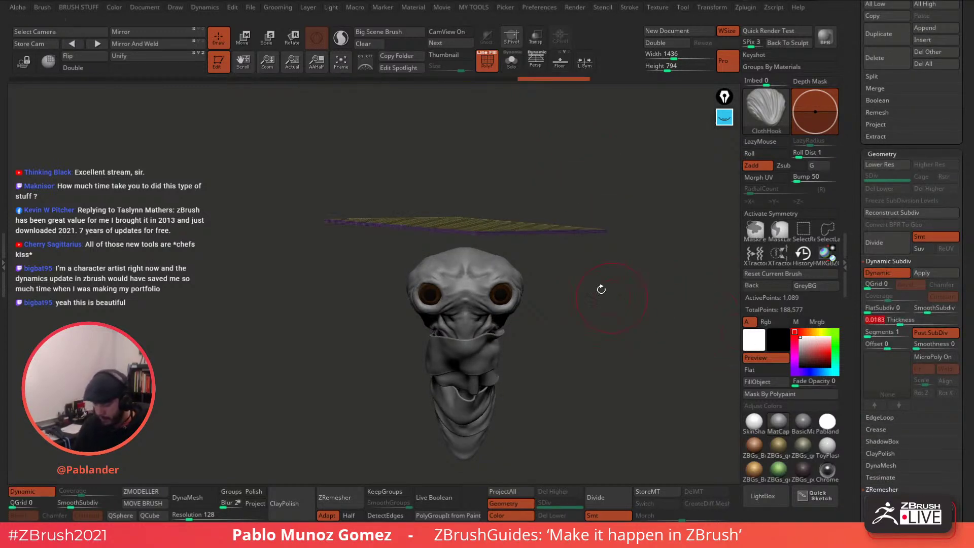
alt+drag(601, 288, 607, 287)
Lower the thickened plane to just above the creature's head and return to Draw mode.
key(w)
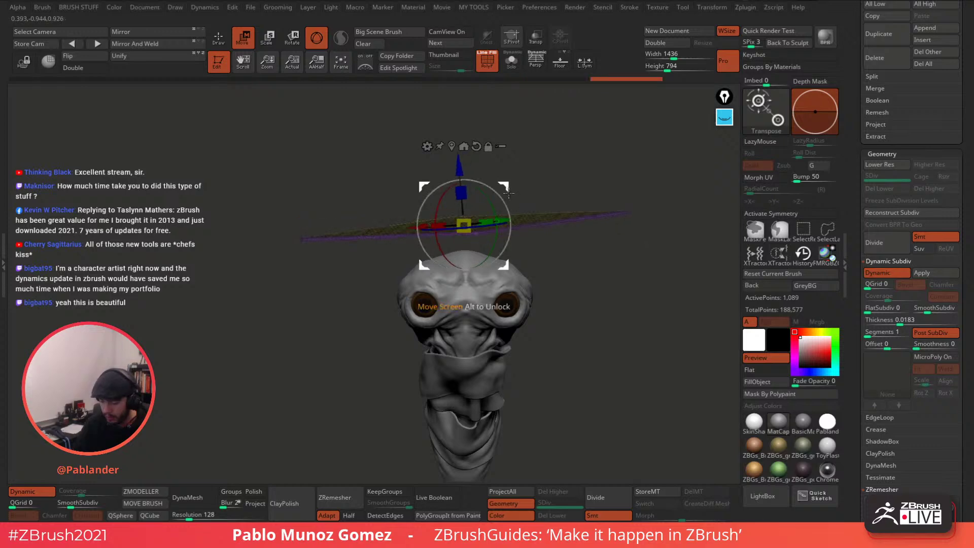
drag(509, 210, 508, 205)
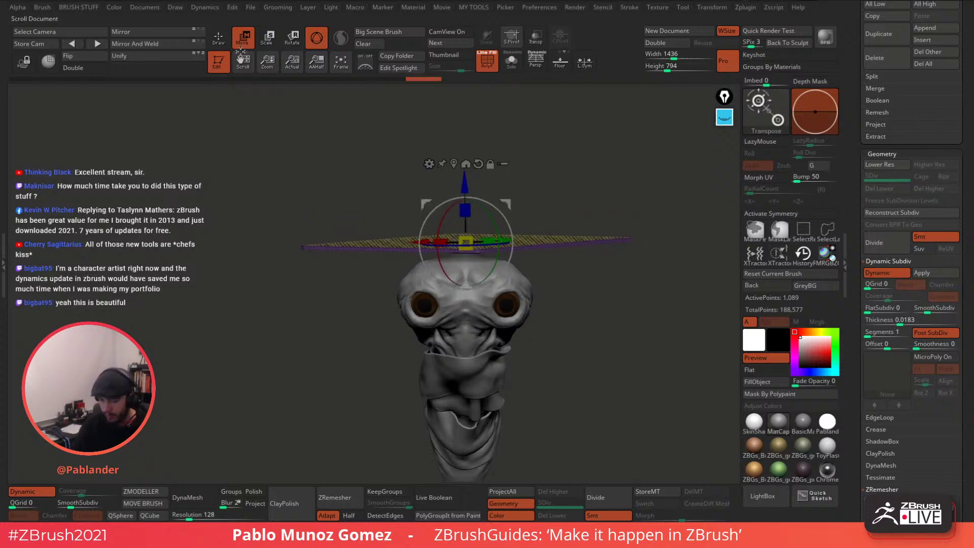
click(219, 39)
Recalculate the collision volume for the new plane above the creature.
mouse_move(619, 251)
mouse_down()
mouse_move(610, 286)
mouse_move(617, 253)
mouse_move(631, 257)
mouse_up()
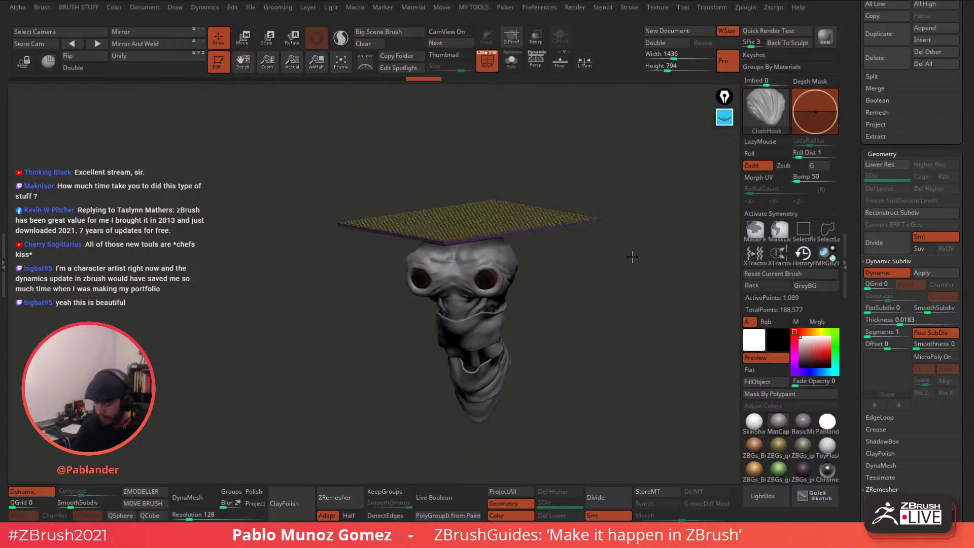
drag(910, 155, 916, 238)
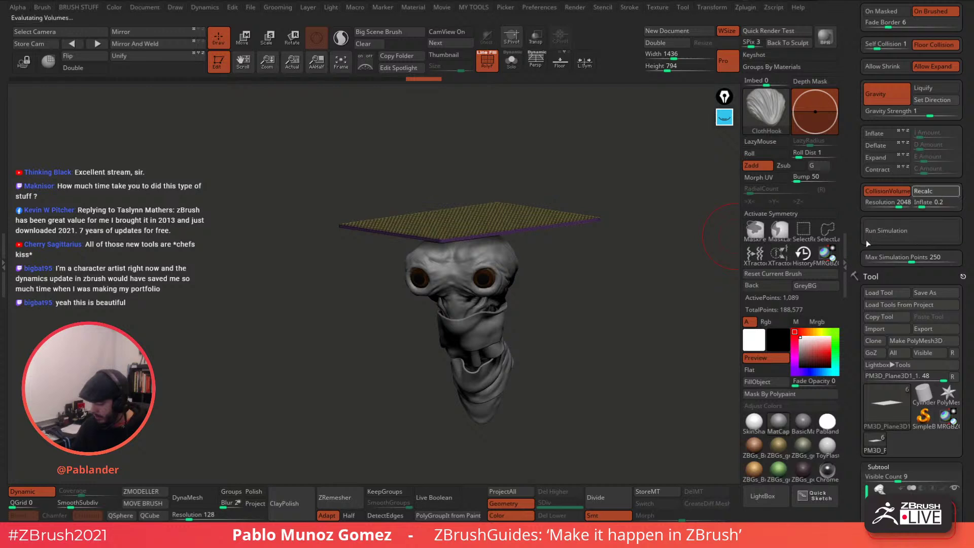
drag(563, 256, 571, 281)
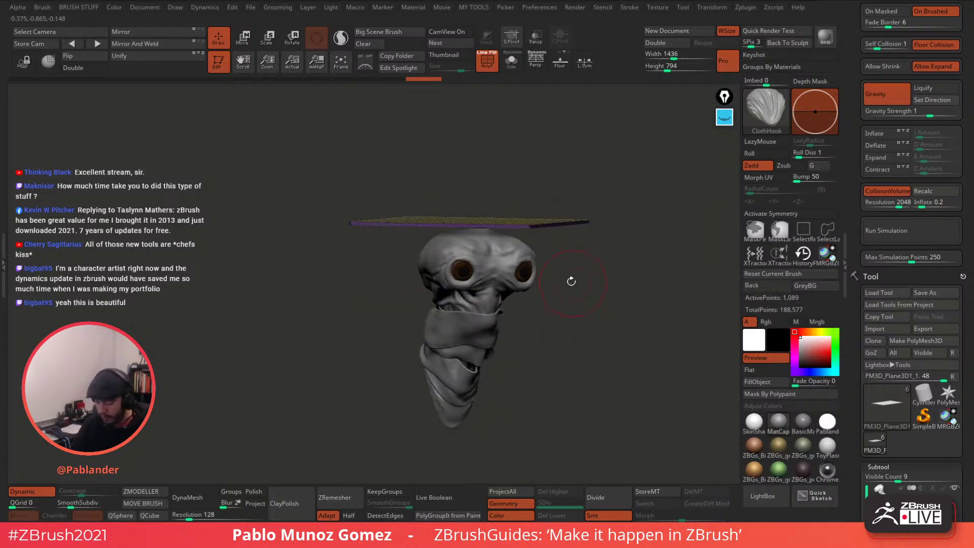
drag(438, 209, 561, 197)
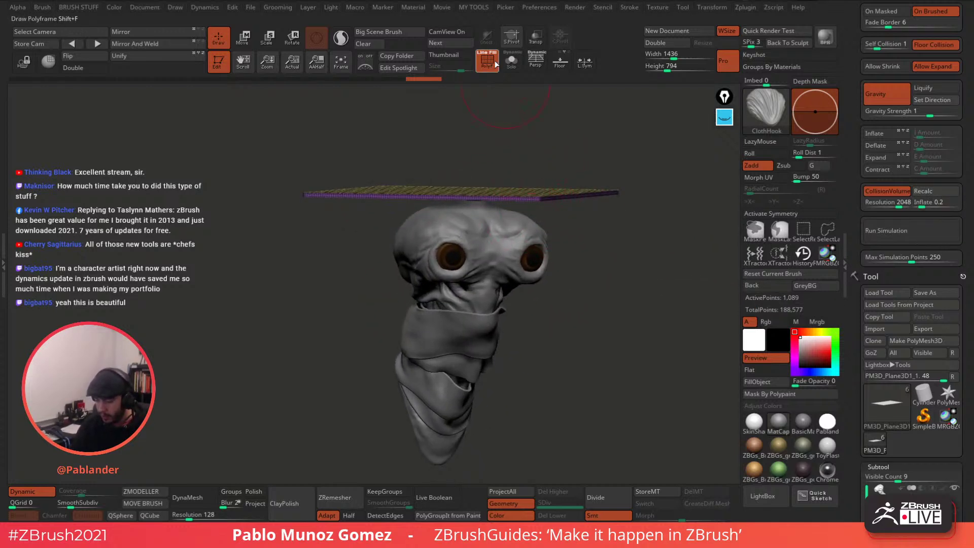
Turn on perspective, set the gravity strength to about 15.9 with Allow Expand off, and run the cloth simulation on the plane.
click(536, 61)
drag(591, 234, 619, 285)
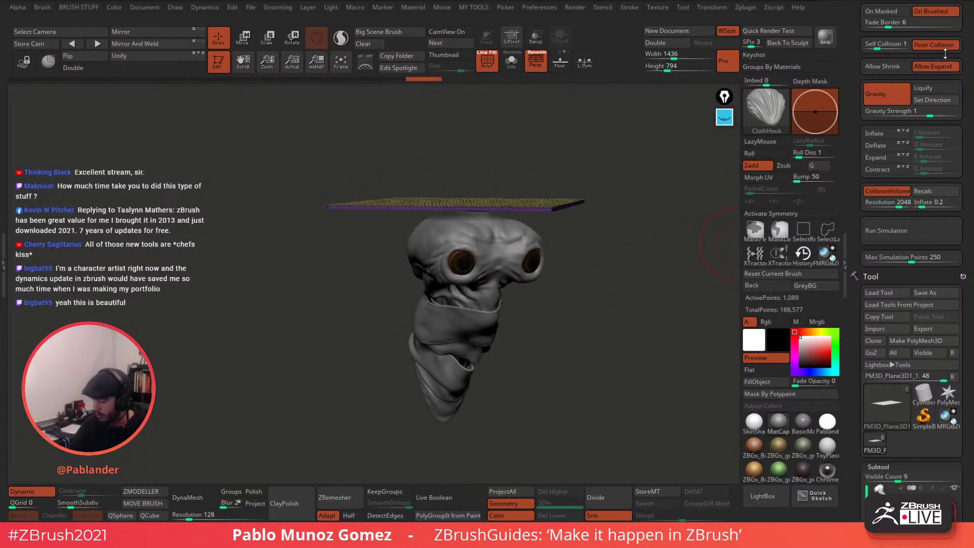
click(911, 230)
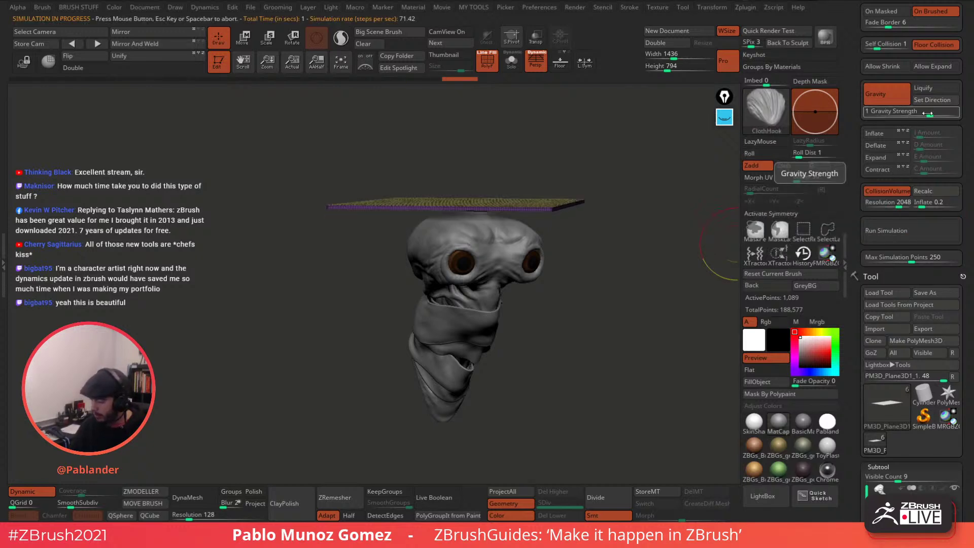
drag(907, 111, 943, 112)
click(915, 230)
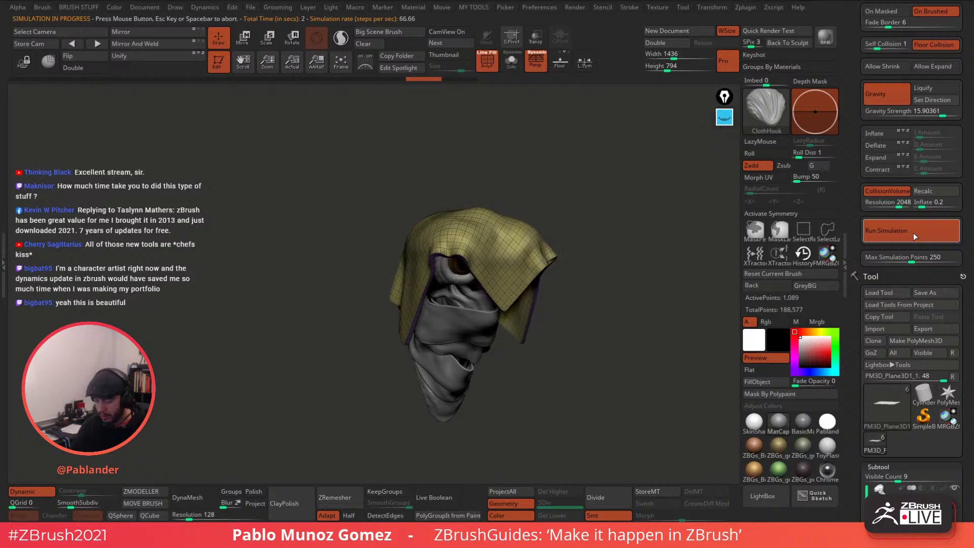
Continue the drape simulation, retry it from the flat plane, and undo back to the flat plane above the head.
drag(657, 282, 648, 254)
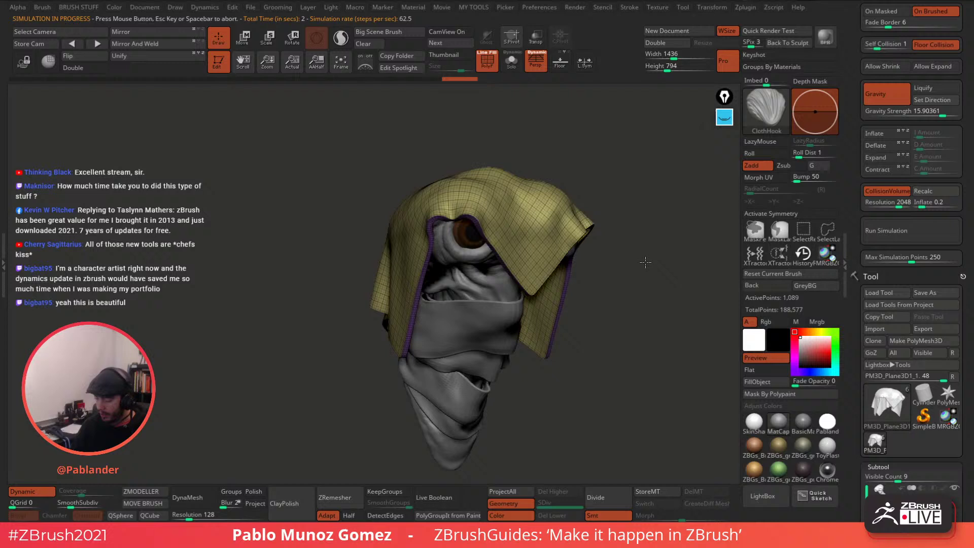
click(907, 229)
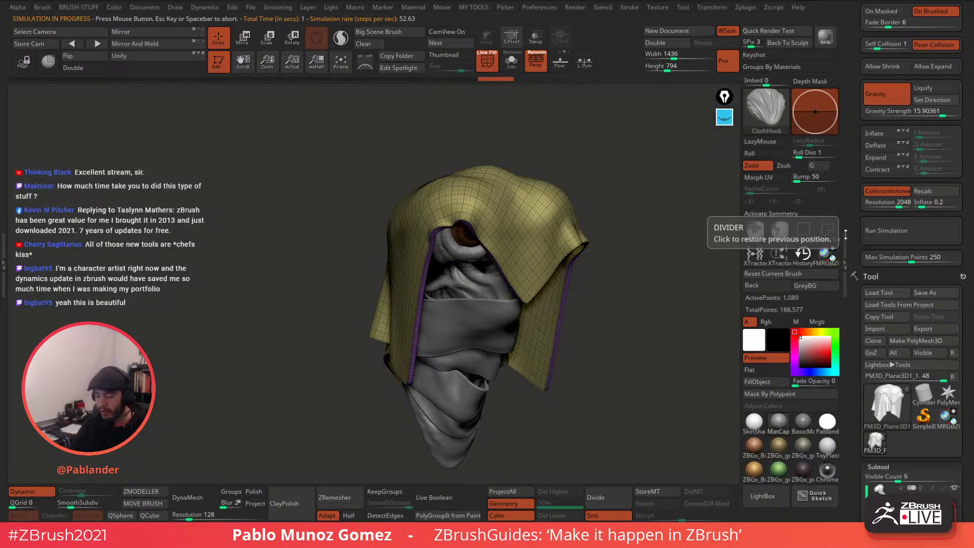
drag(626, 288, 595, 293)
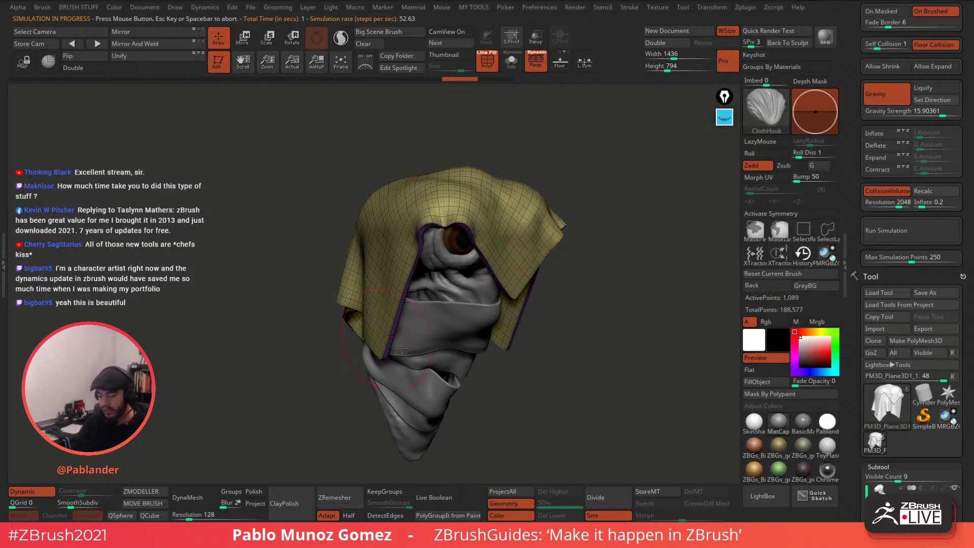
key(ctrl+z)
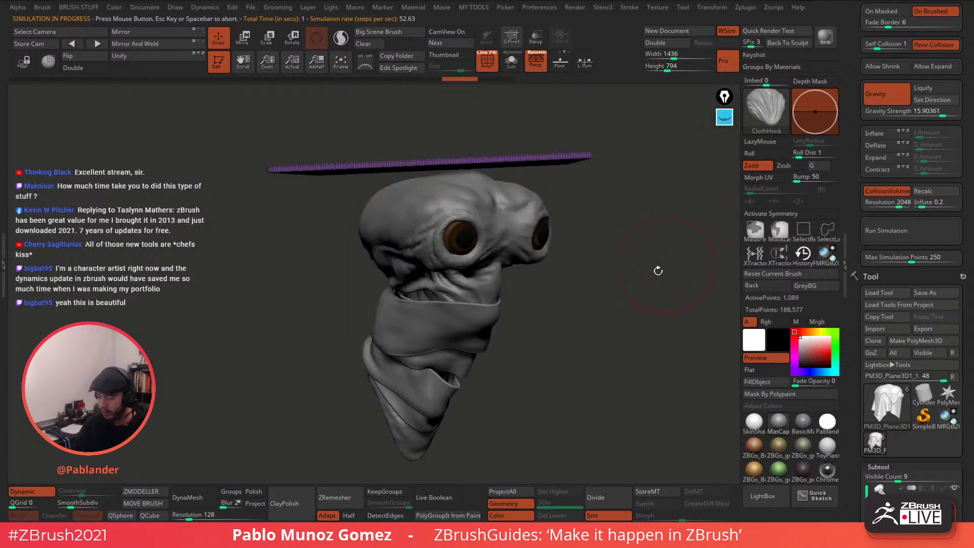
click(903, 226)
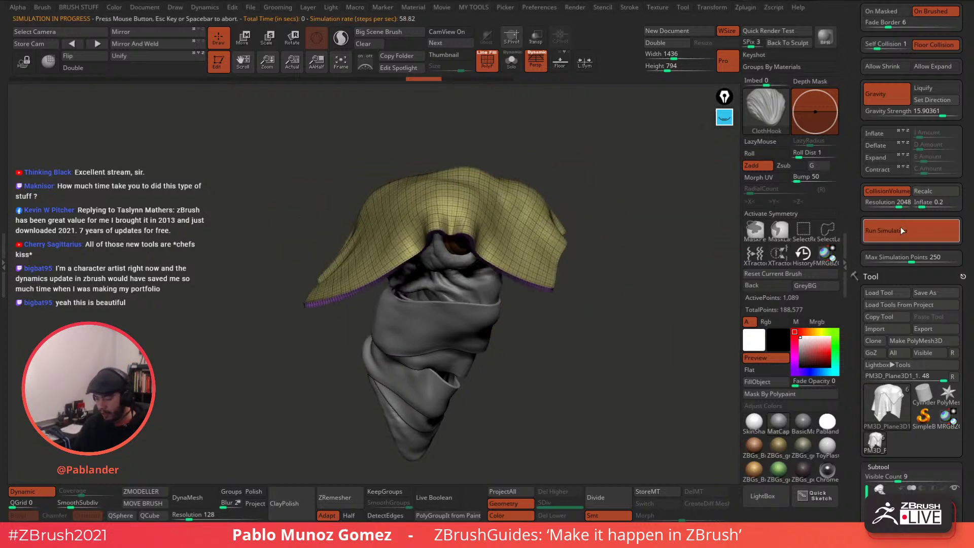
click(902, 229)
key(ctrl+z)
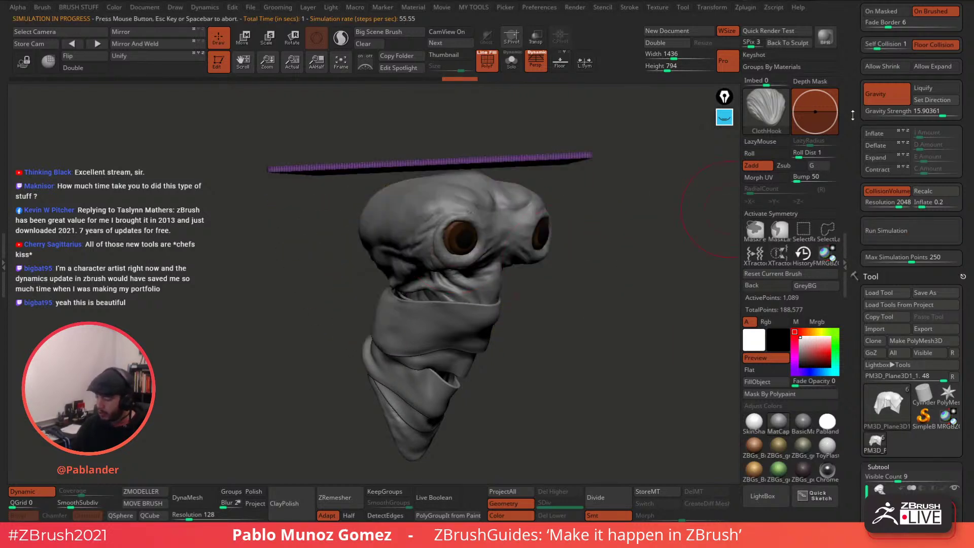
Set the firmness to 4 with 350 simulation iterations and try draping the plane over the creature's head.
drag(849, 130, 852, 191)
mouse_move(931, 37)
mouse_down()
mouse_move(939, 37)
mouse_move(918, 26)
mouse_up()
click(908, 275)
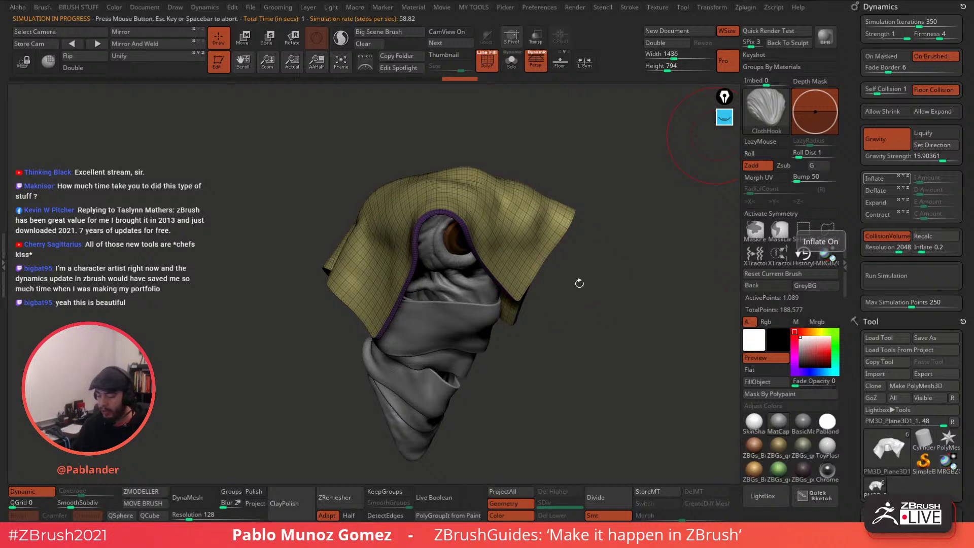
key(ctrl+z)
click(906, 275)
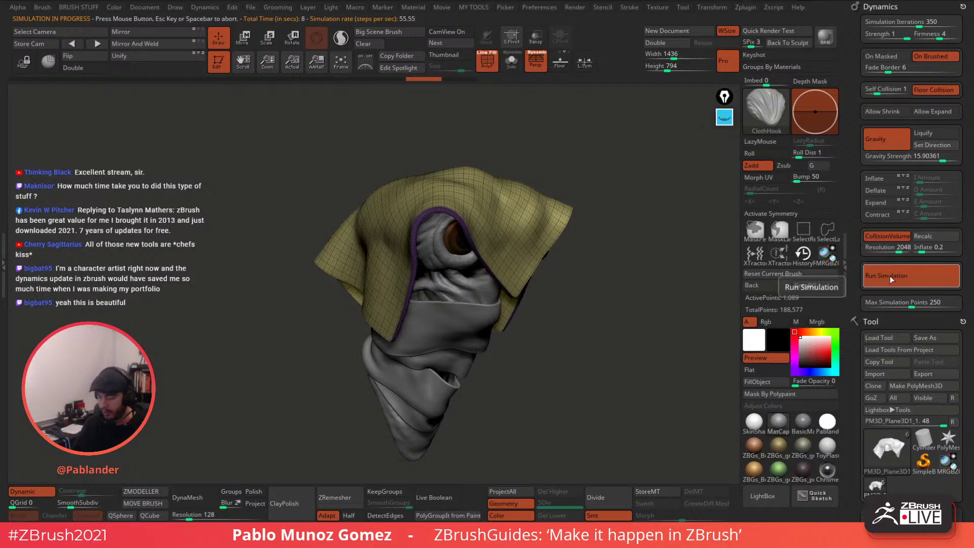
click(899, 272)
drag(599, 338, 626, 318)
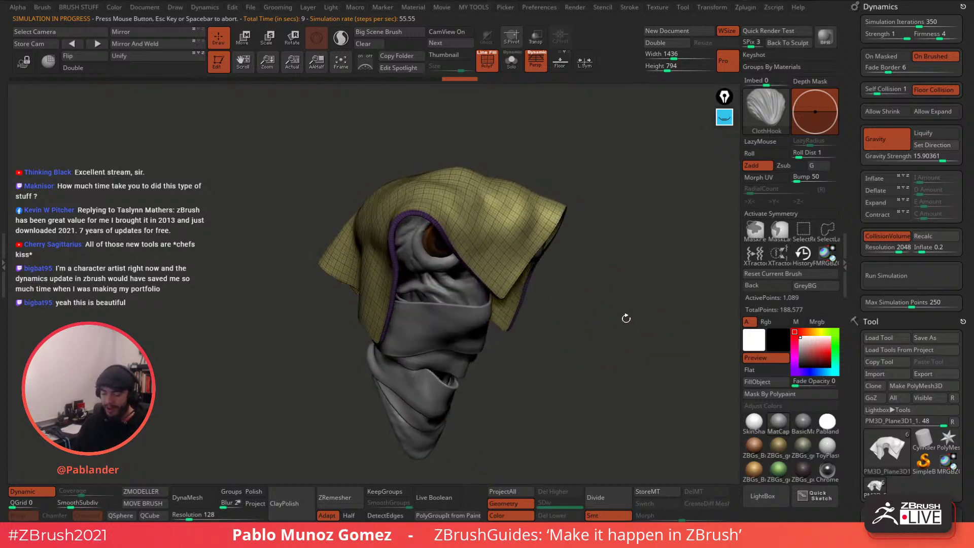
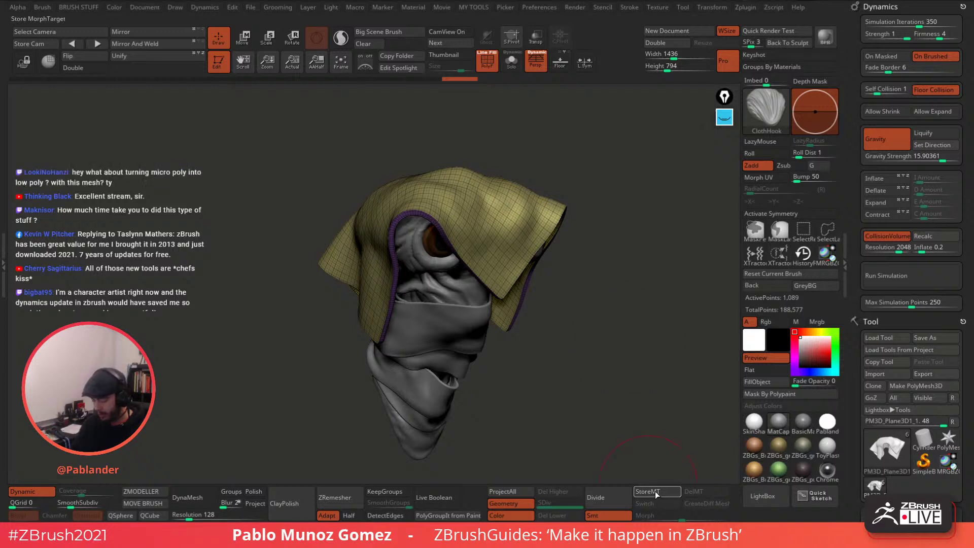
Store a morph target for the draped cloth and try further simulation passes from that shape.
click(655, 491)
click(910, 273)
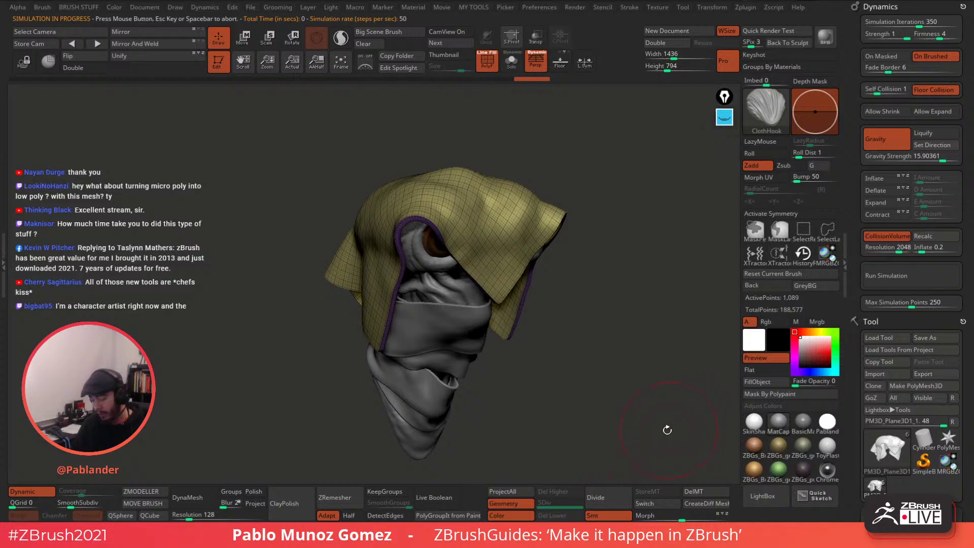
click(689, 492)
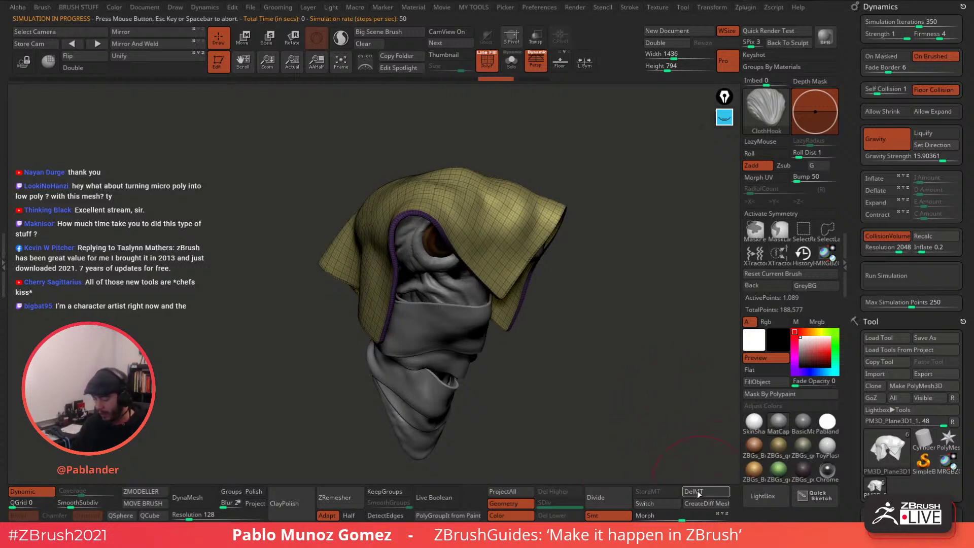
click(910, 276)
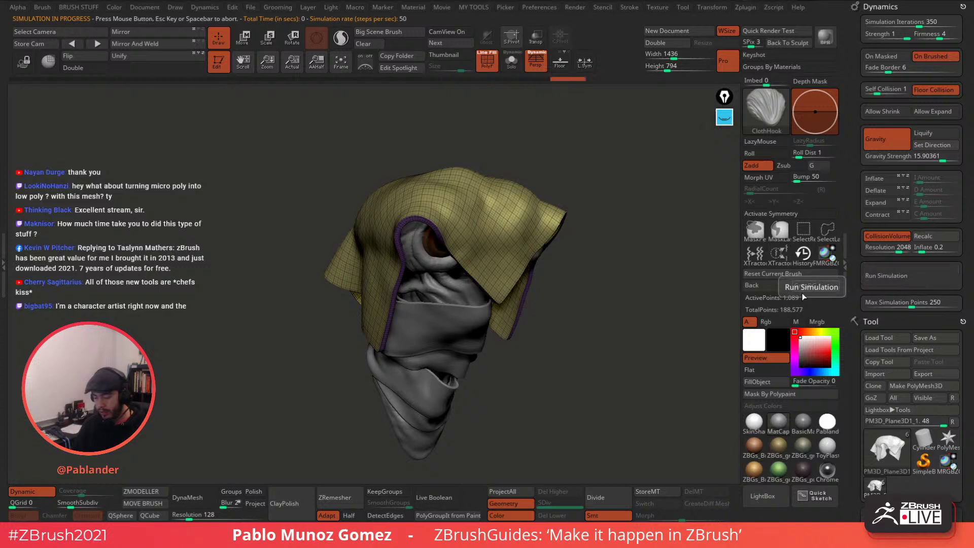
Set the simulation iterations to 298 and the firmness to 2, and test the simulation on the draped cloth.
click(933, 36)
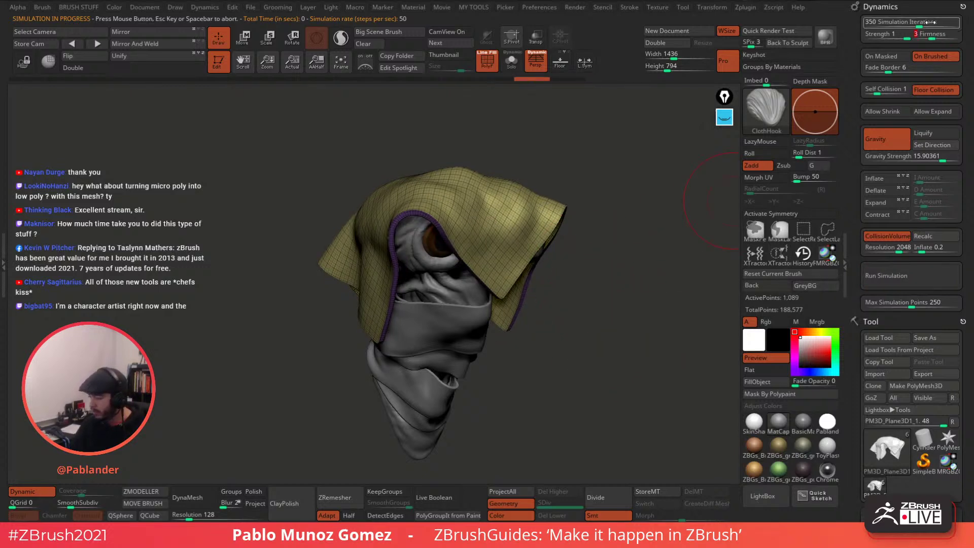
click(916, 25)
click(923, 37)
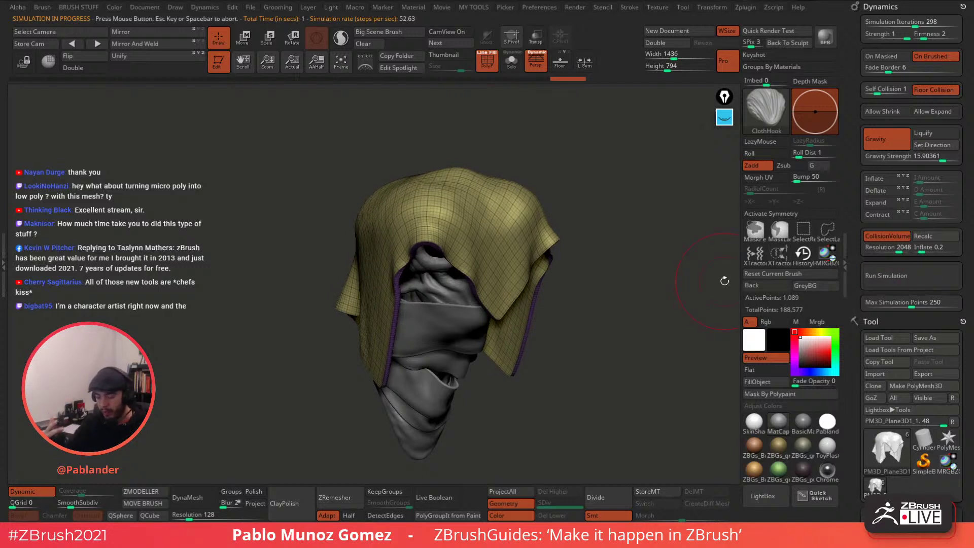
click(896, 277)
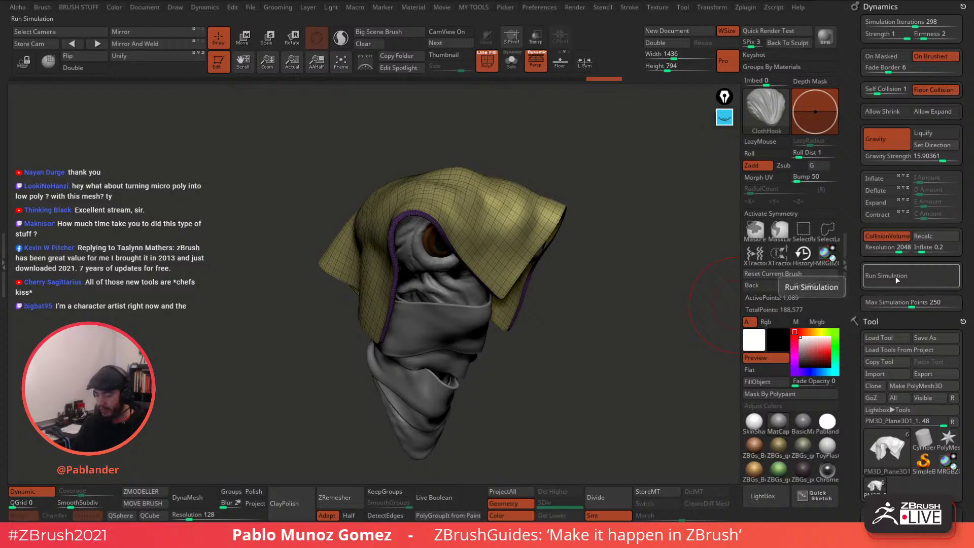
click(896, 275)
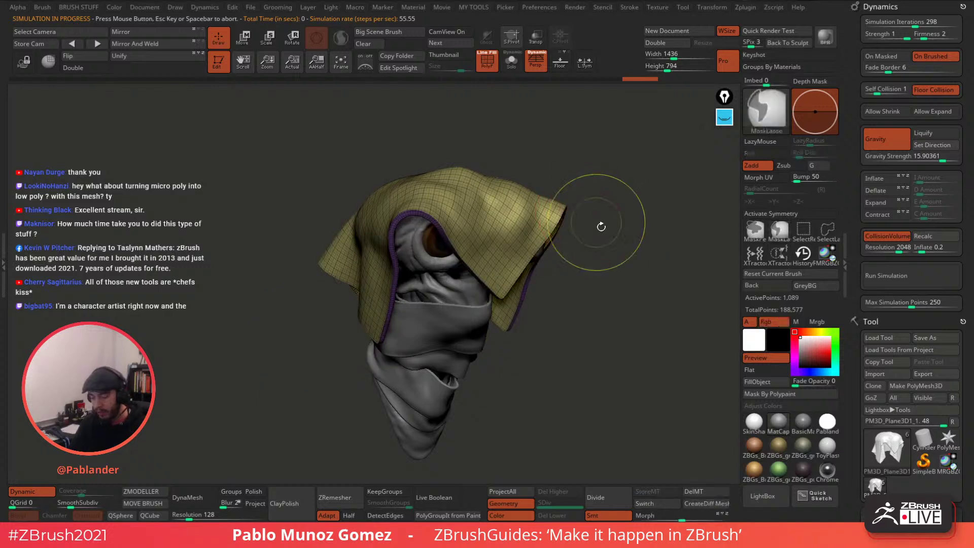
Undo back to the flat plane, try the simulation with the firmness of 2, and undo the resulting drape.
key(ctrl+z)
key(ctrl+z)
key(ctrl+z)
key(ctrl+z)
key(ctrl+z)
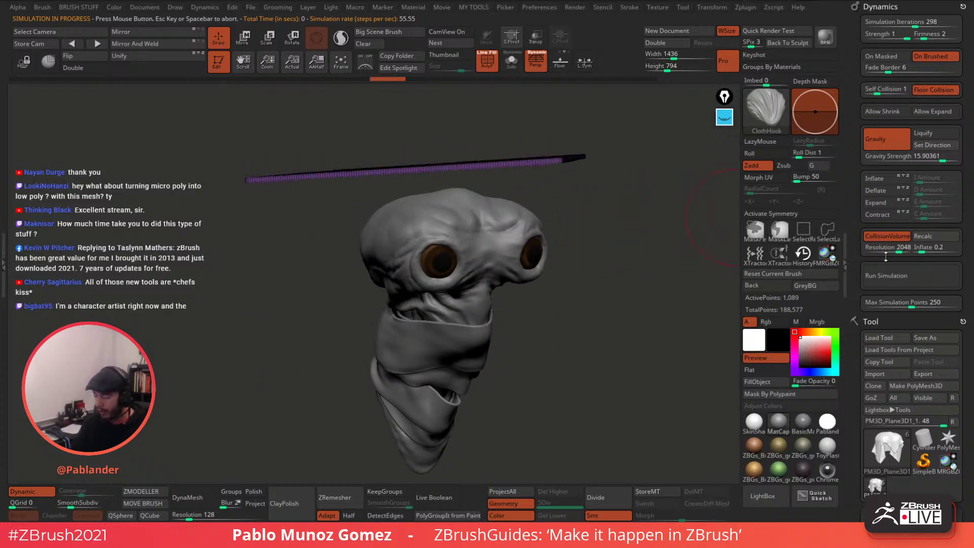
click(911, 274)
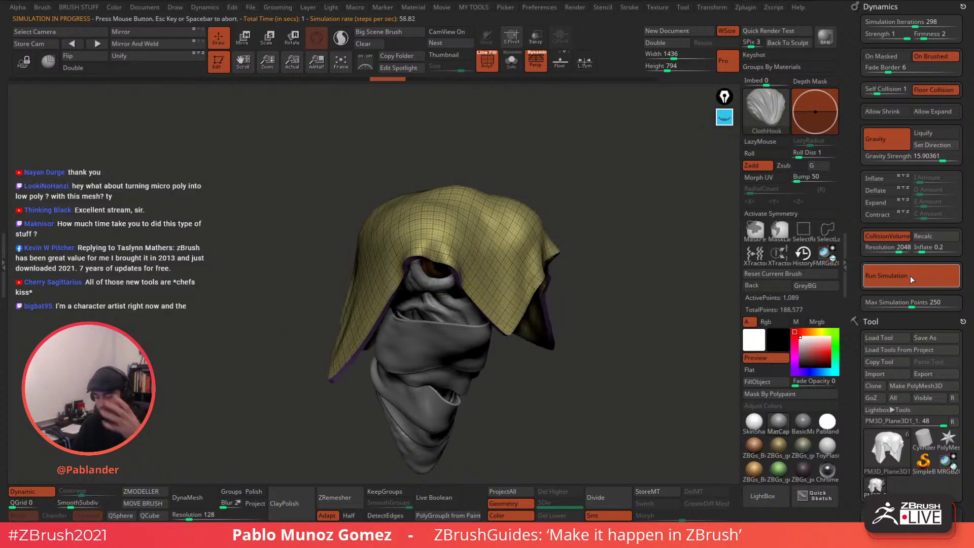
key(ctrl+z)
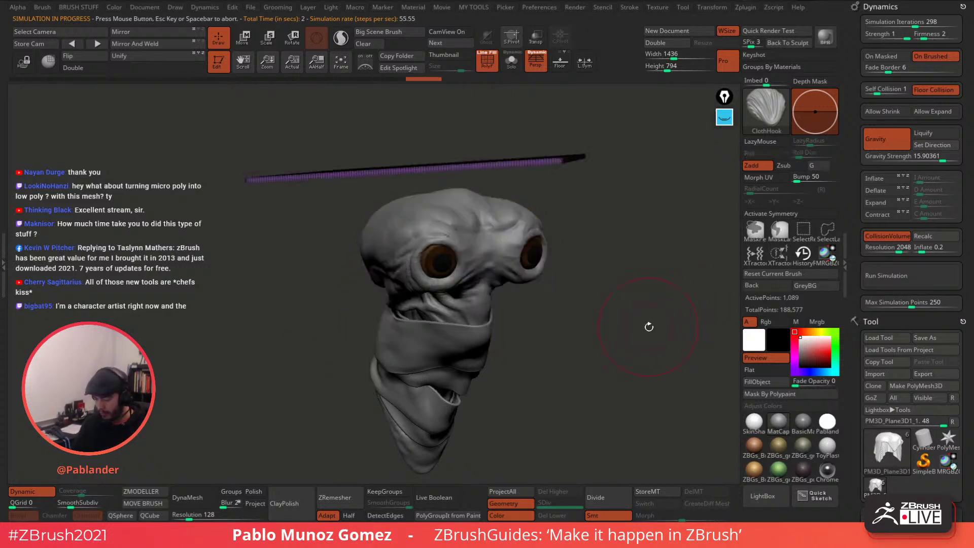
Set the firmness to 3, try draping the plane over the head, and undo the simulation.
drag(648, 316, 648, 327)
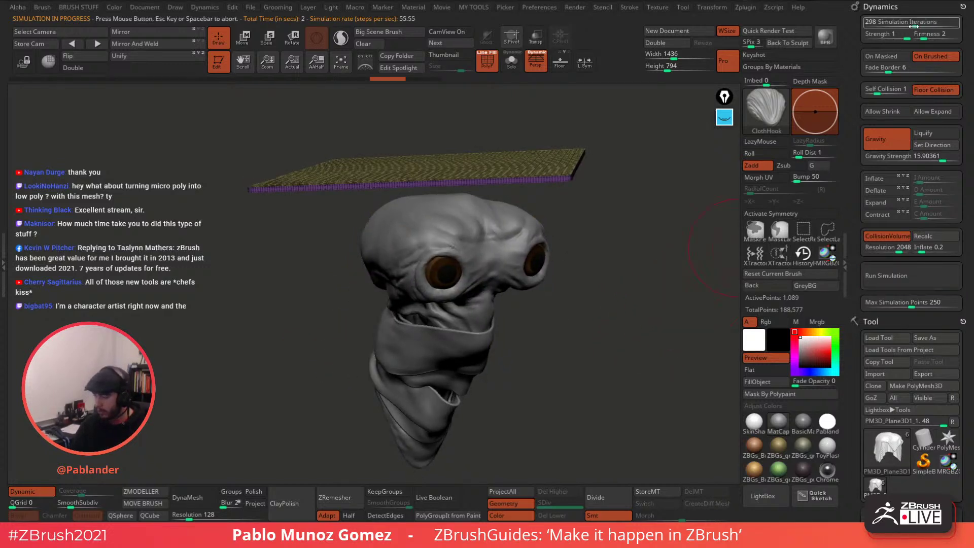
click(936, 34)
click(903, 278)
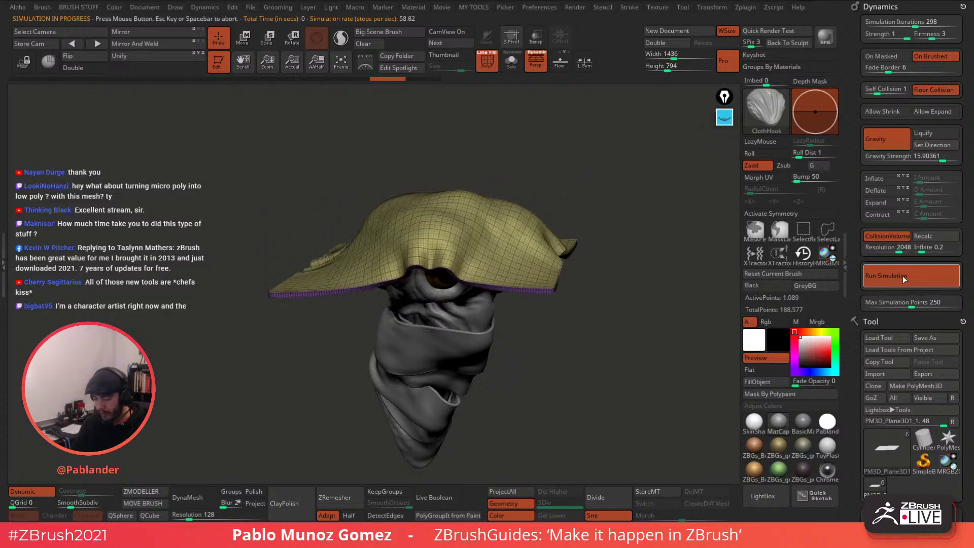
key(ctrl+z)
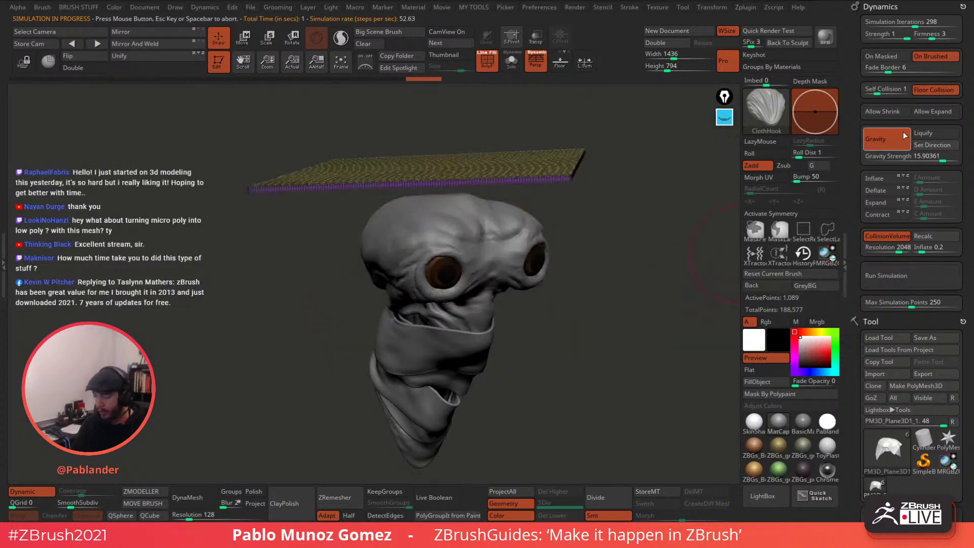
Set the firmness to 4, test the drape over the creature's head, and undo the simulation.
click(936, 34)
click(905, 277)
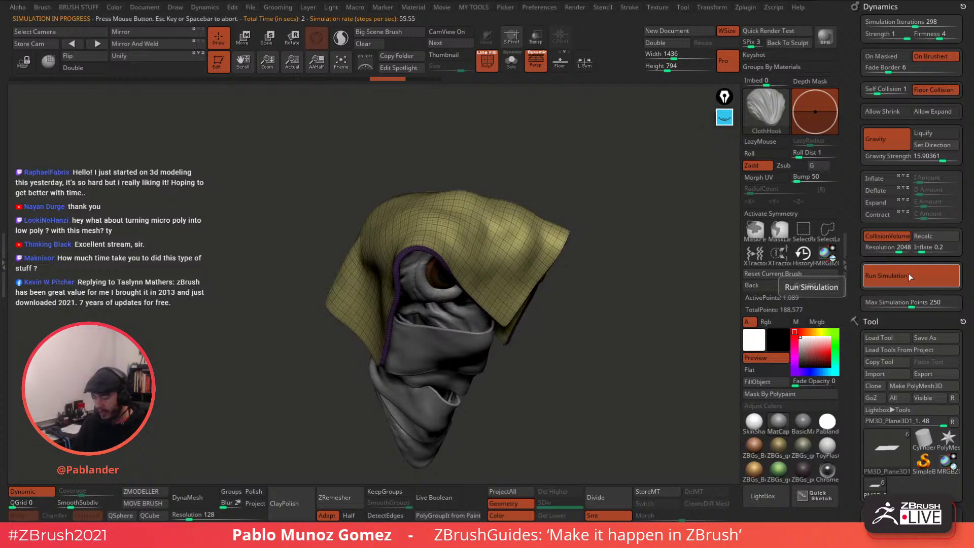
click(908, 275)
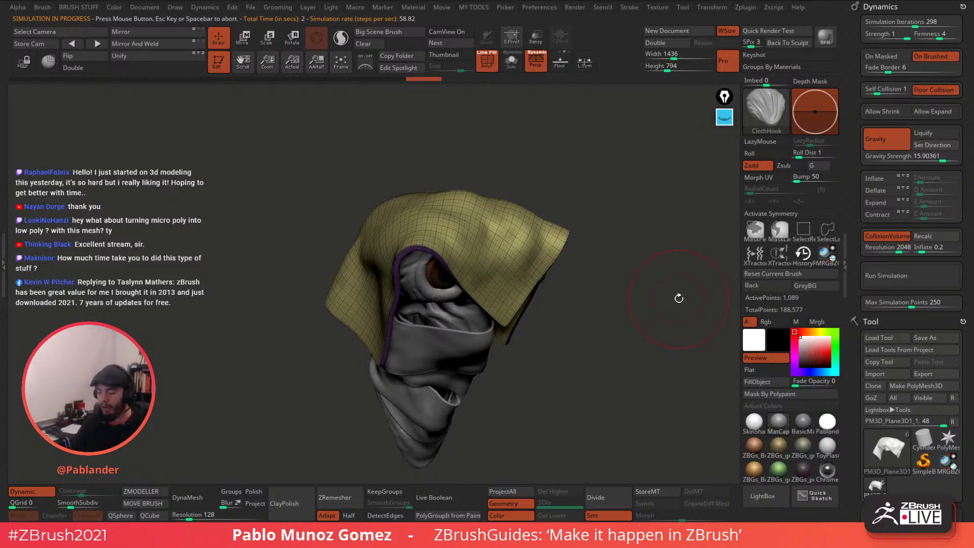
key(ctrl+z)
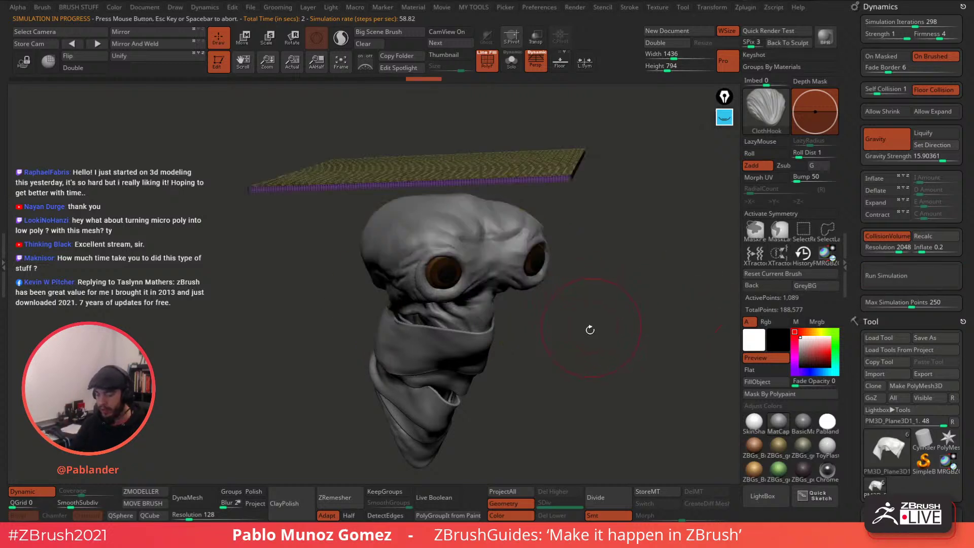
Turn on Allow Expand, try the gravity simulation on the flat plane, and undo it.
click(907, 150)
click(935, 111)
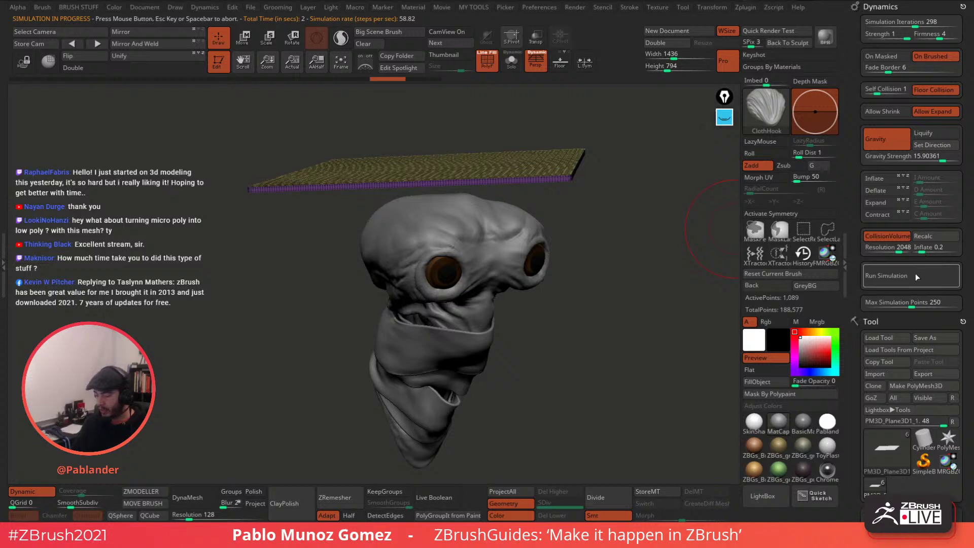
click(911, 274)
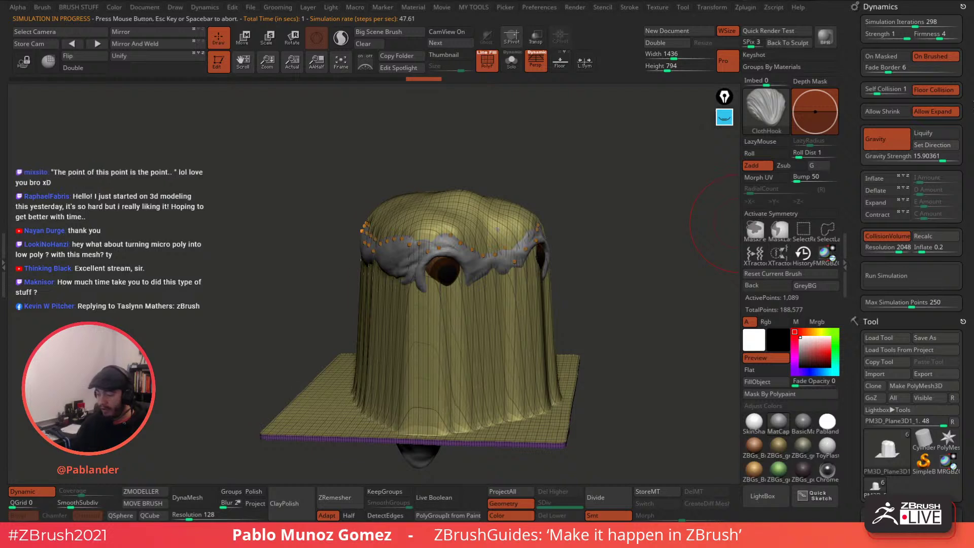
key(ctrl+z)
Turn off Allow Expand and run the simulation to drape the plane over the creature's head.
click(942, 113)
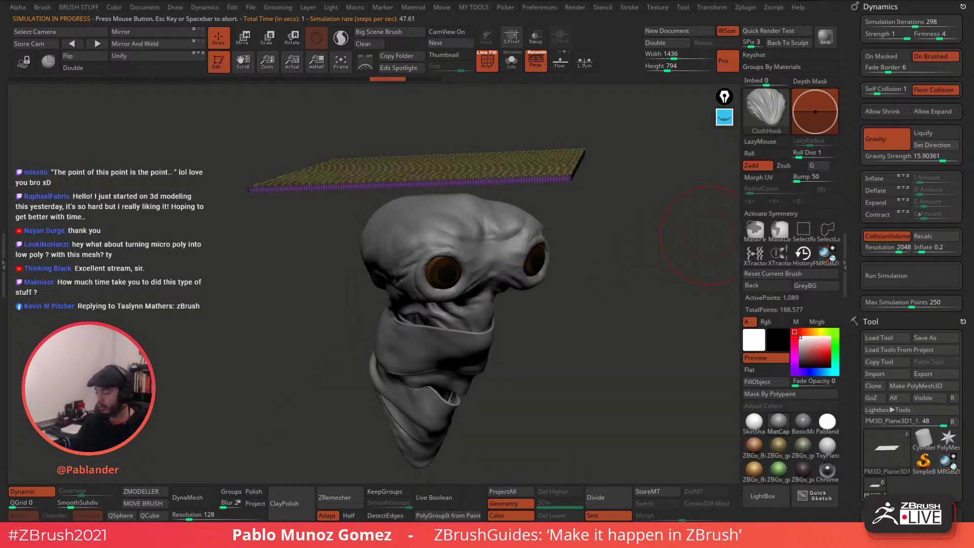
click(918, 274)
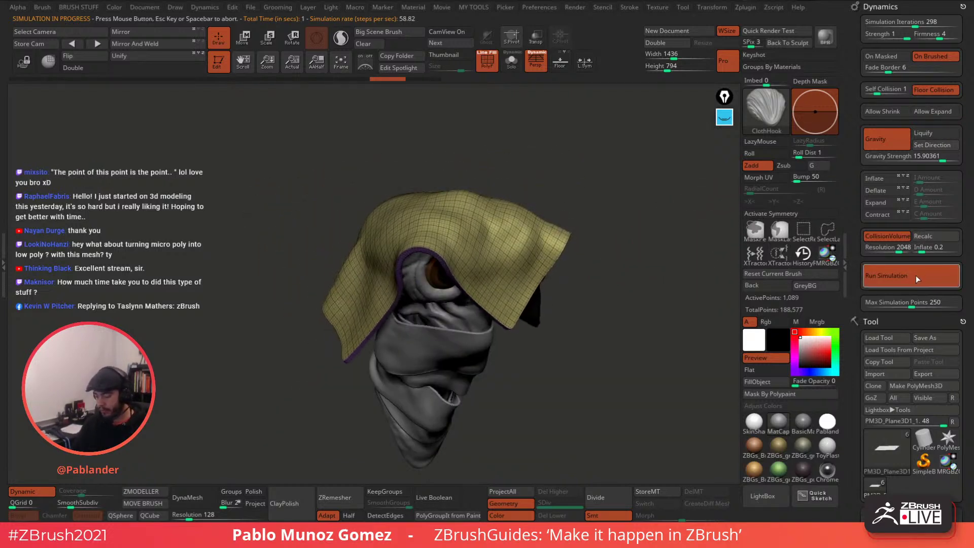
click(914, 276)
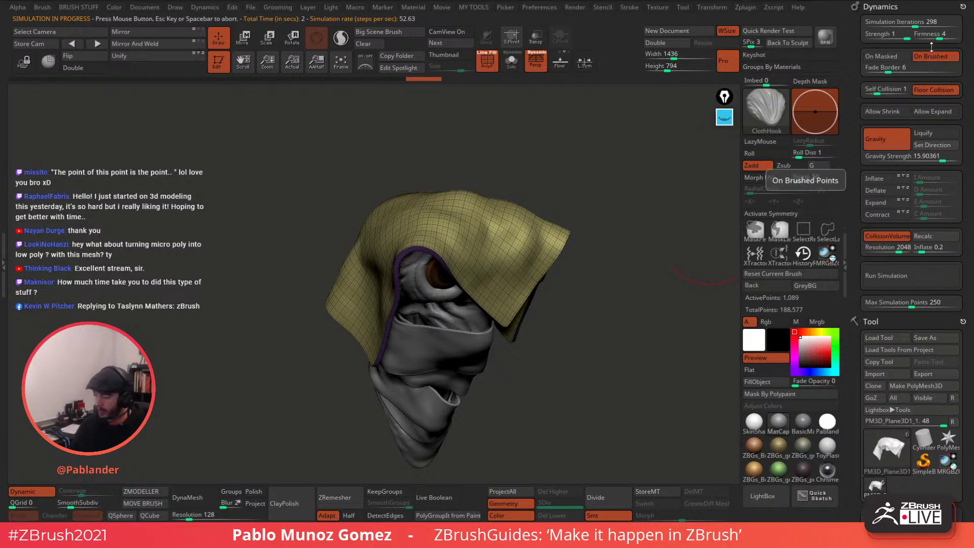
Set firmness to 3, iterations to 268 and gravity strength to 4.05057, test the drape with Allow Expand on, and undo it.
drag(940, 37, 935, 37)
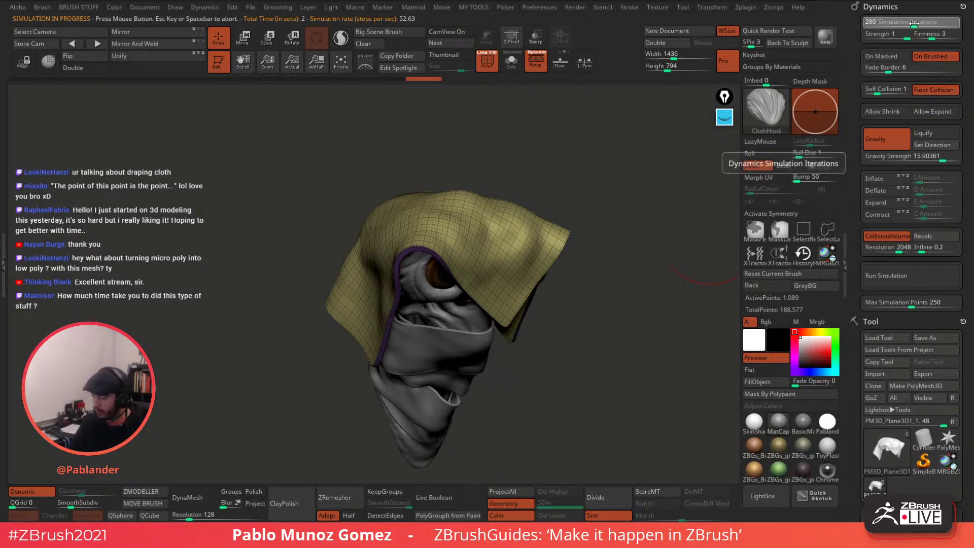
click(943, 158)
click(932, 111)
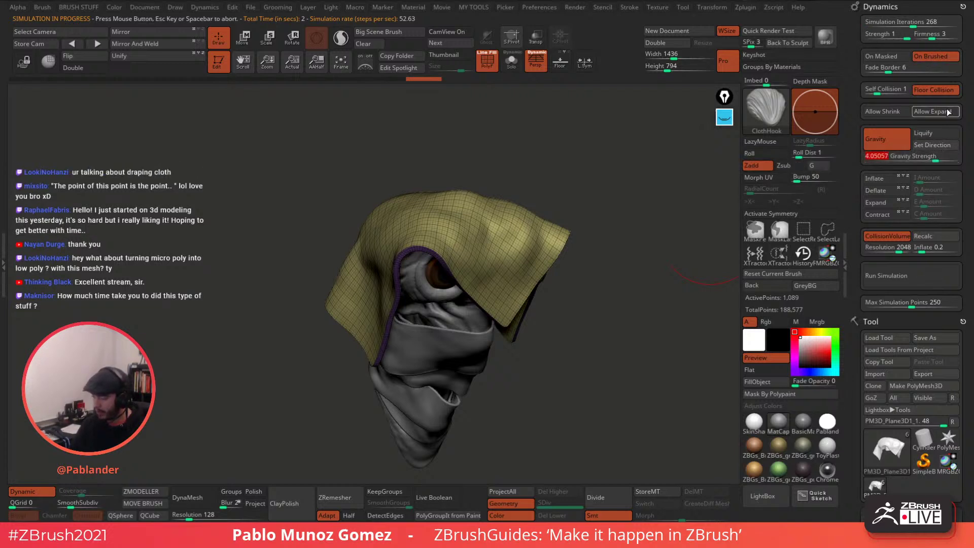
click(912, 277)
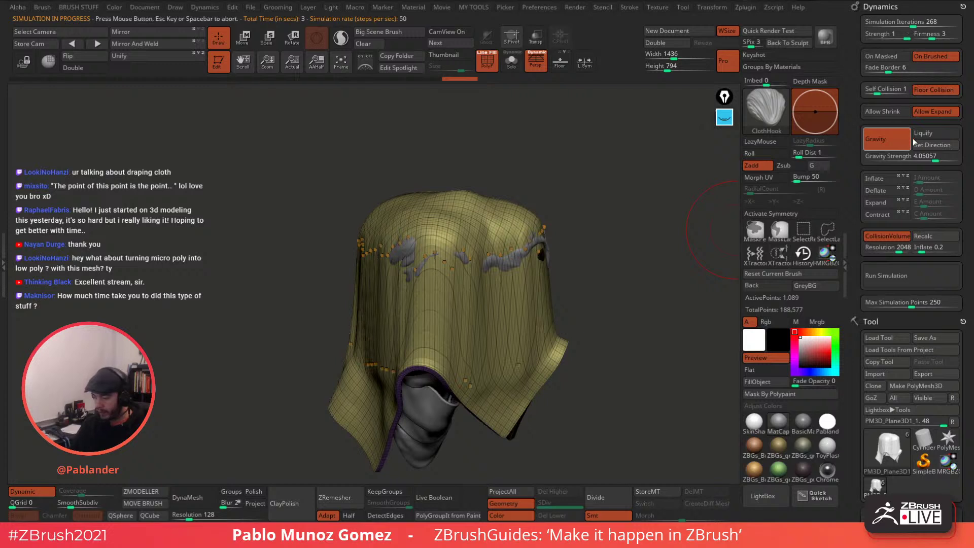
key(ctrl+z)
Set the simulation iterations to 350 and the gravity strength to 0.02838, and try the simulation on the cloth.
drag(934, 159, 923, 160)
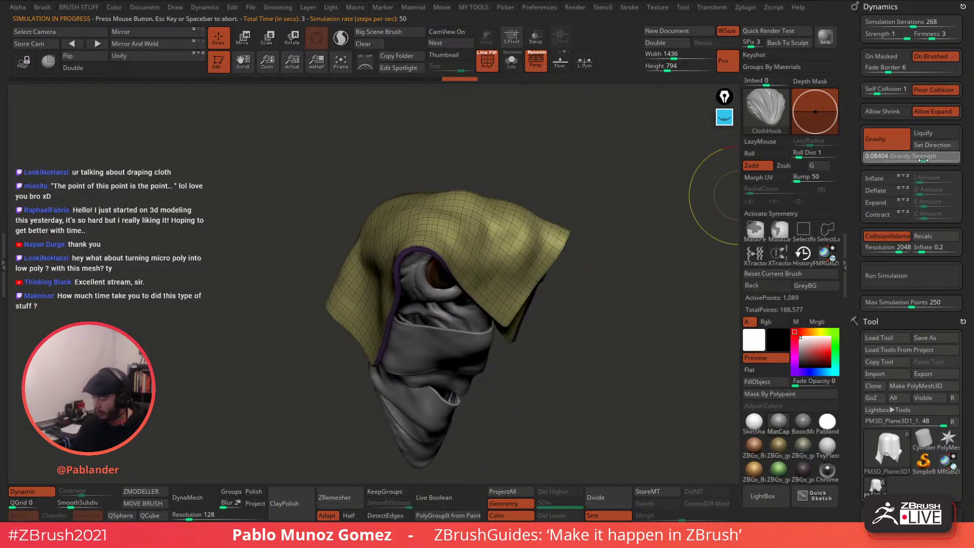
drag(890, 23, 897, 23)
click(908, 275)
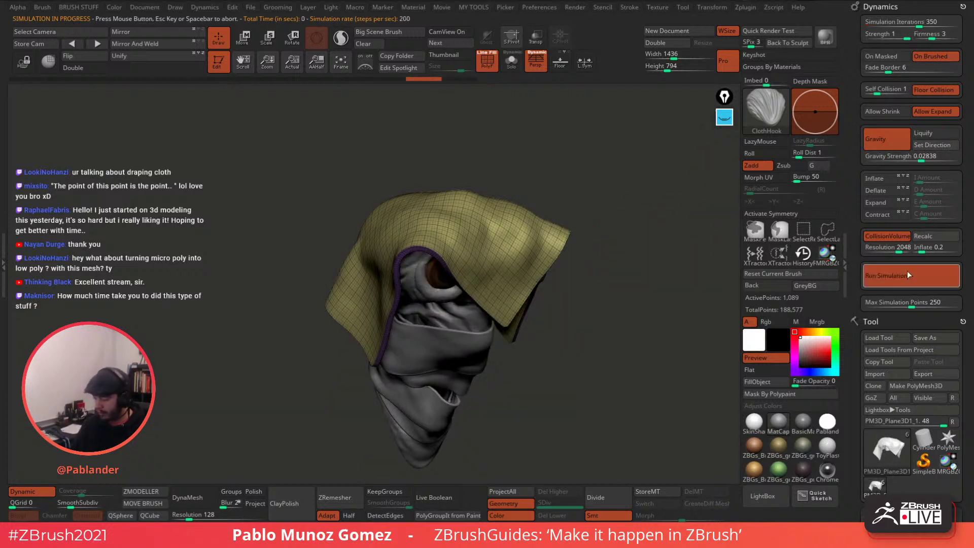
click(909, 275)
Set the gravity strength to 1.96345, test the drape over the creature's head, inspect it from several sides, and undo it.
drag(921, 159, 932, 158)
click(909, 274)
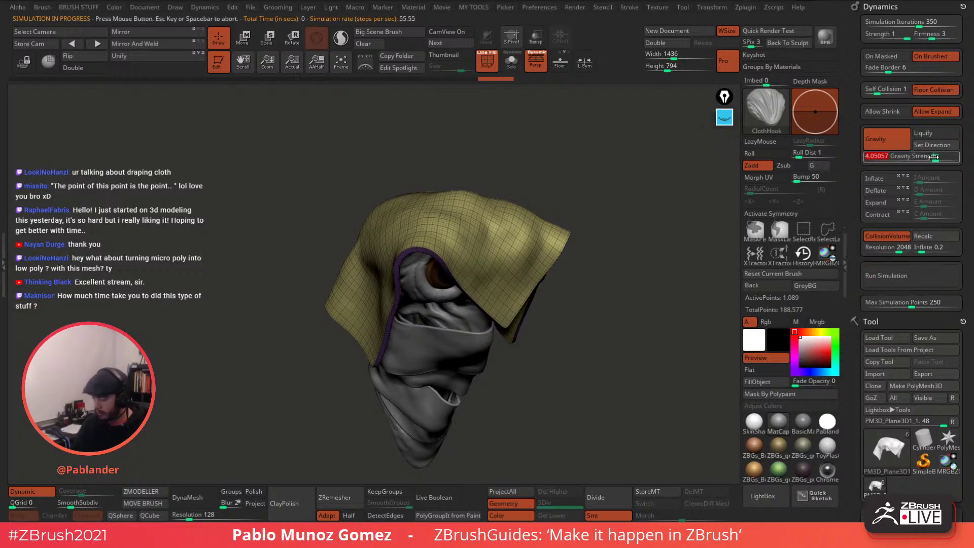
click(908, 273)
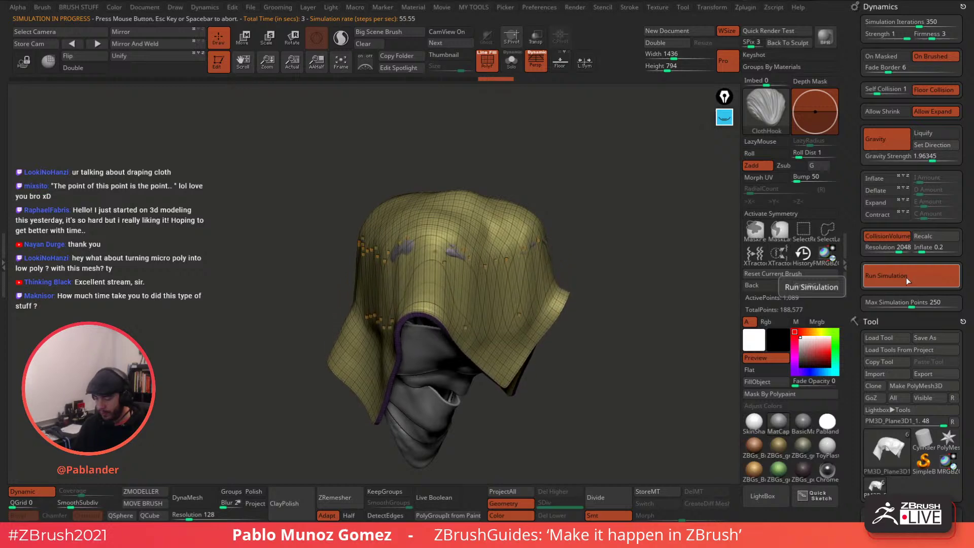
click(907, 278)
drag(682, 303, 562, 323)
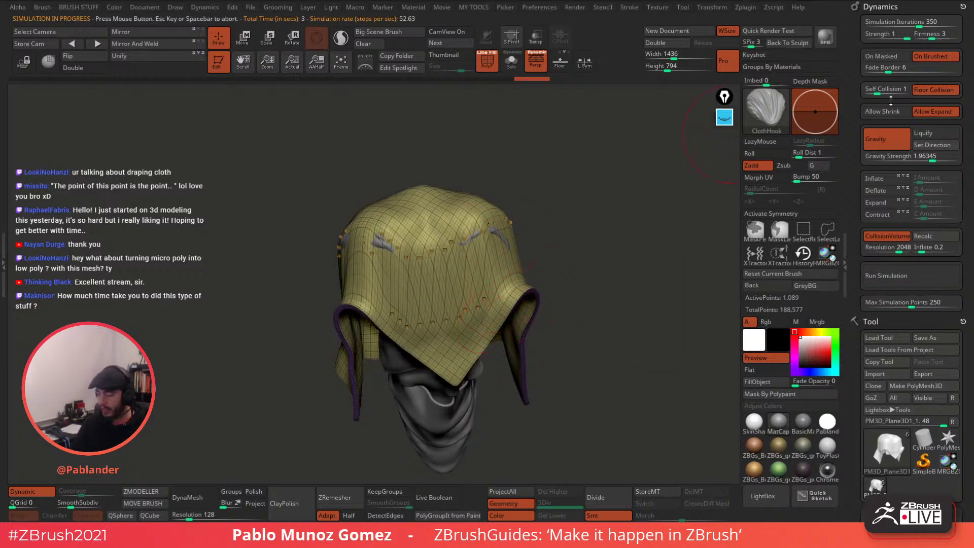
drag(582, 261, 579, 270)
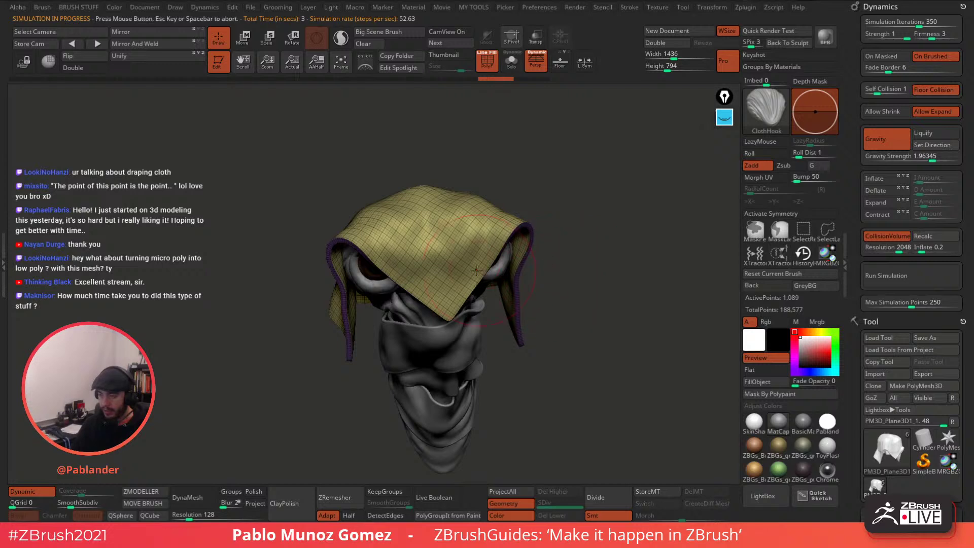
drag(506, 174, 588, 218)
drag(605, 243, 629, 243)
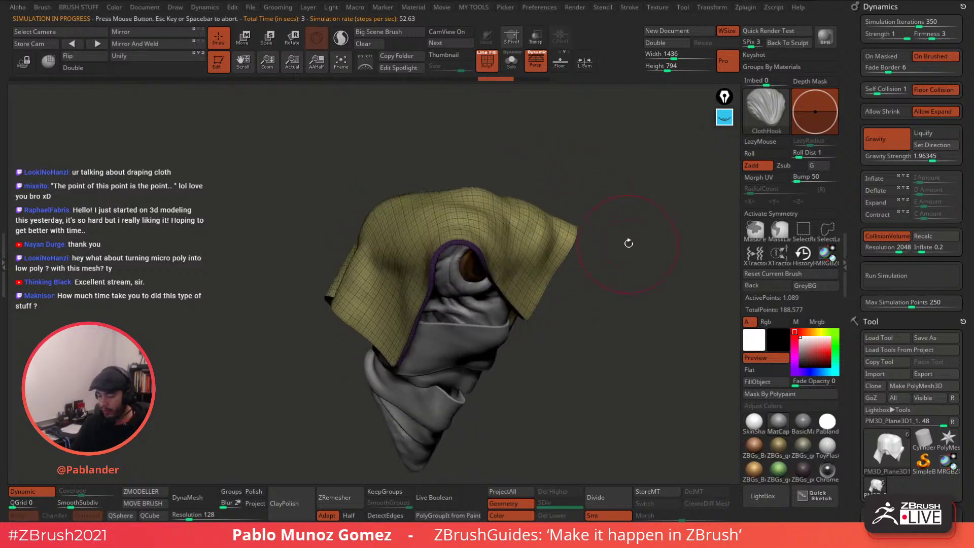
Turn off Allow Expand for the cloth simulation.
click(938, 112)
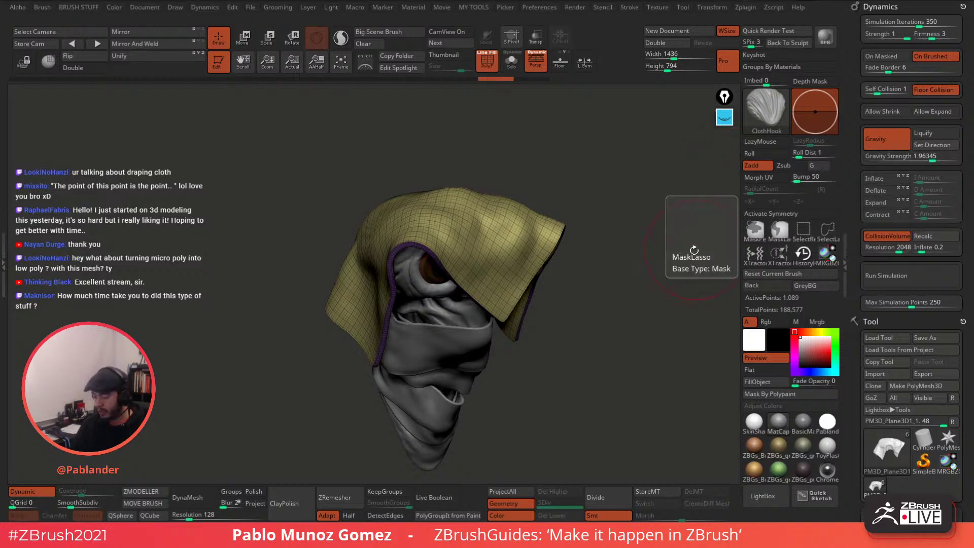
drag(675, 238, 630, 233)
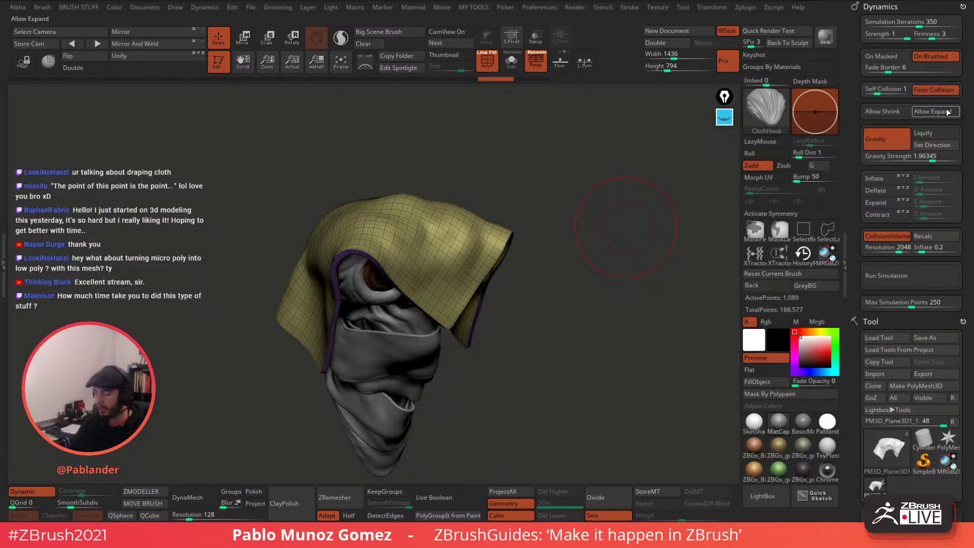
click(810, 274)
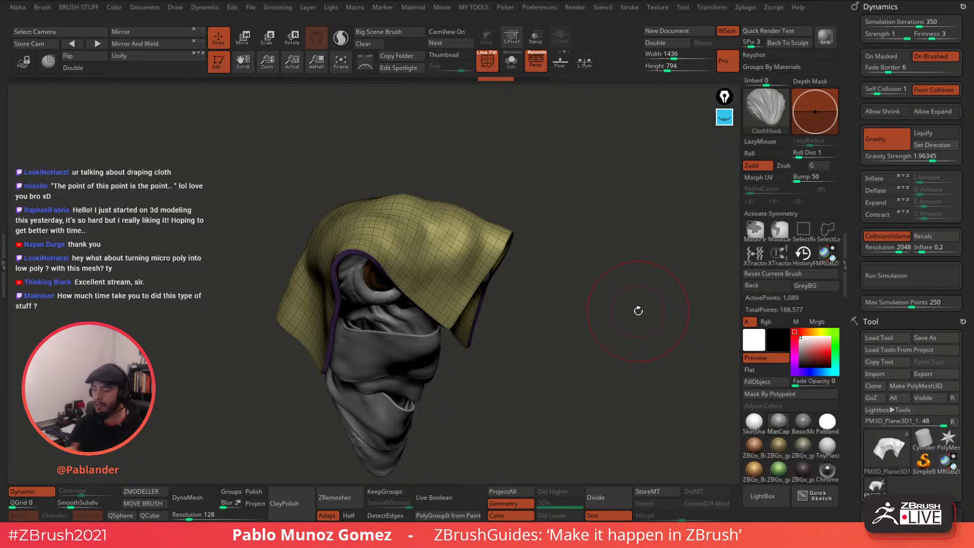
Sketch a thin box in blue screen annotation beside the draped head to represent a thickened plane.
click(724, 116)
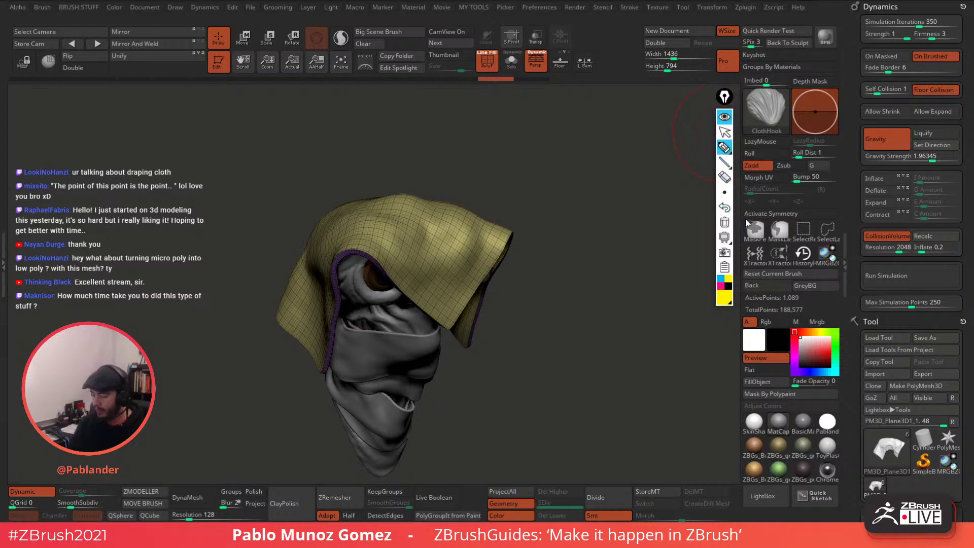
click(721, 278)
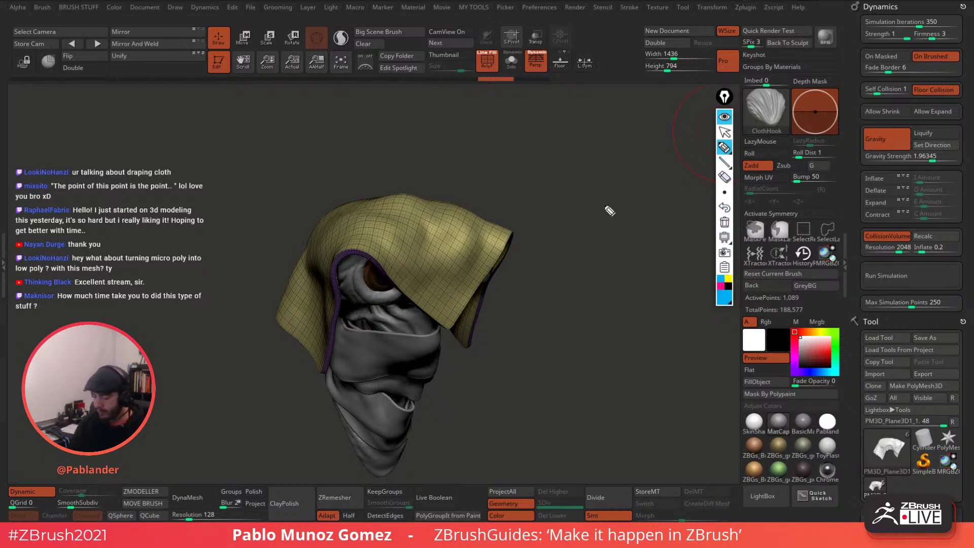
drag(606, 207, 532, 248)
drag(531, 248, 636, 274)
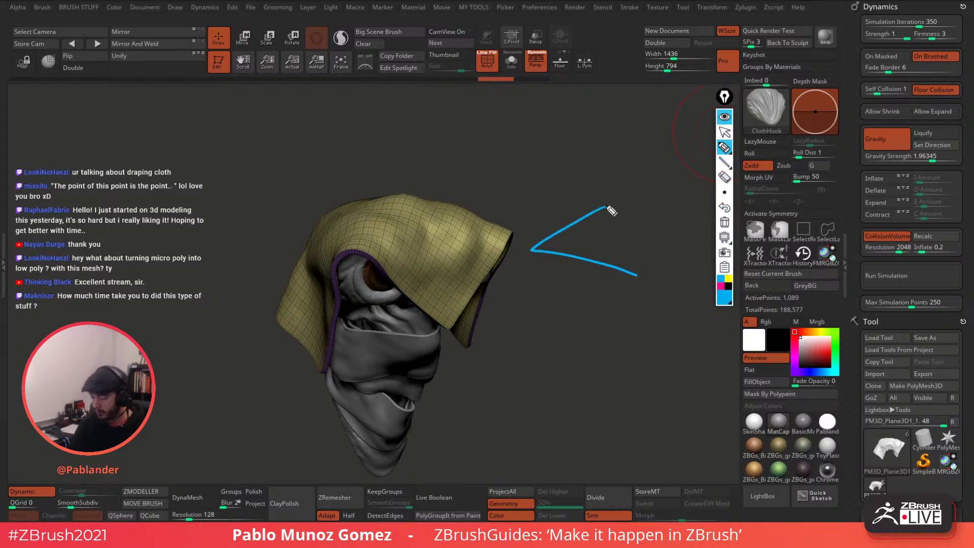
mouse_move(606, 207)
mouse_down()
mouse_move(685, 217)
mouse_move(637, 277)
mouse_up()
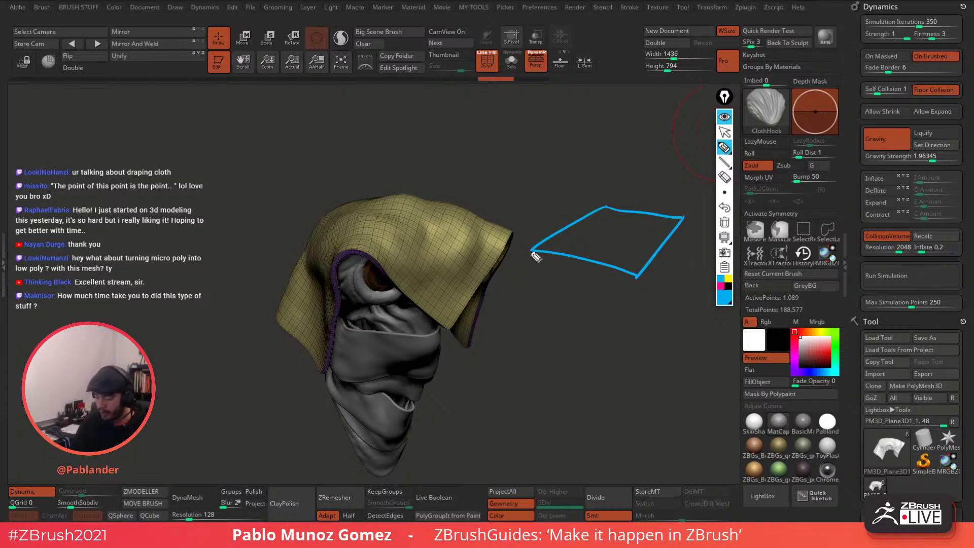
mouse_move(531, 252)
mouse_down()
mouse_move(638, 288)
mouse_move(663, 271)
mouse_move(690, 222)
mouse_move(686, 237)
mouse_up()
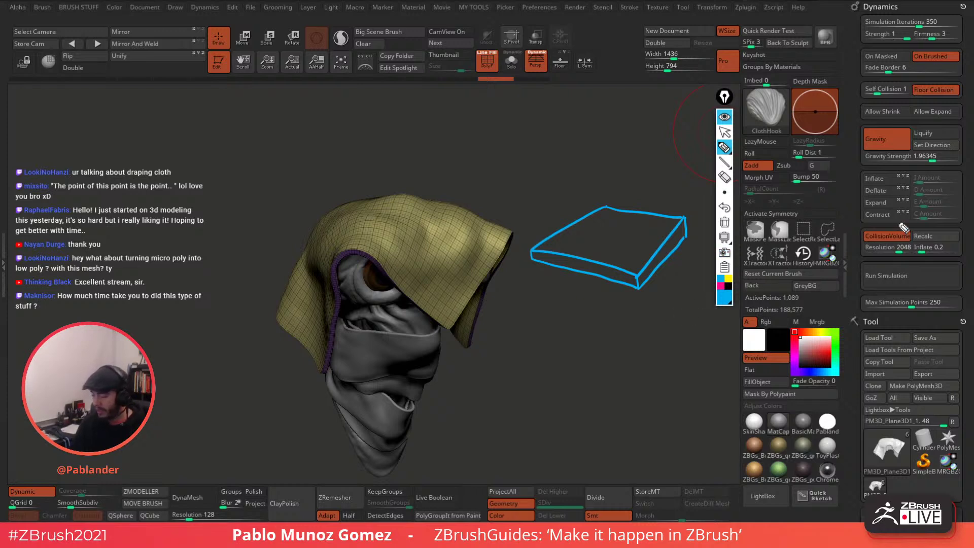
Mark the Expand option in the Dynamics settings and sketch a larger yellow outline around the annotated box.
mouse_move(883, 197)
mouse_down()
mouse_move(873, 211)
mouse_move(905, 201)
mouse_move(857, 197)
mouse_up()
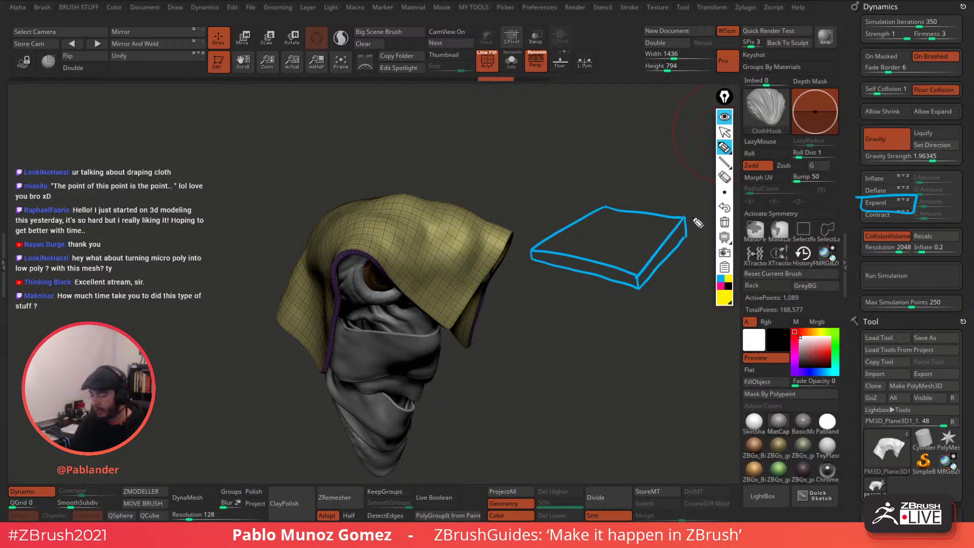
drag(688, 215, 690, 235)
mouse_move(530, 247)
mouse_down()
mouse_move(531, 259)
mouse_move(642, 294)
mouse_move(693, 236)
mouse_move(625, 208)
mouse_move(536, 237)
mouse_up()
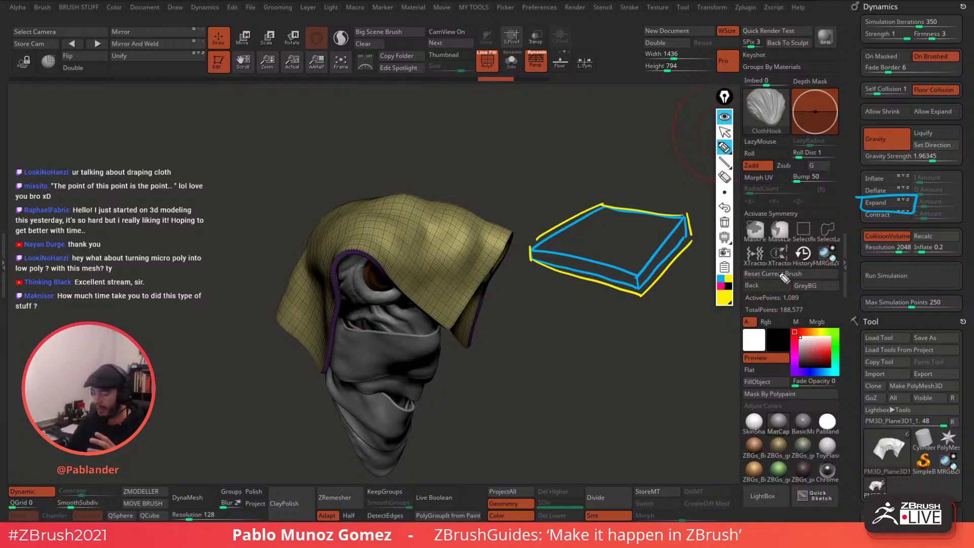
drag(890, 208, 868, 205)
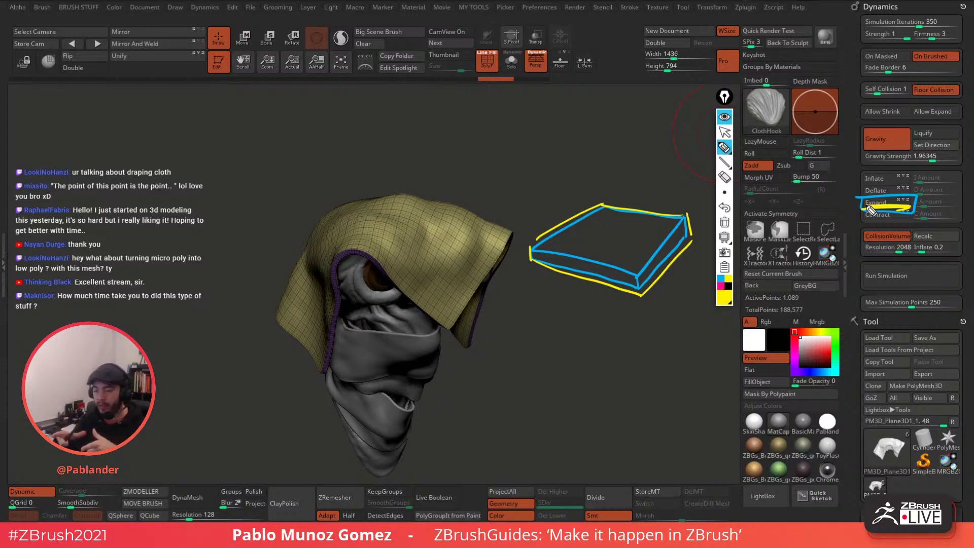
Sketch a smaller pink outline inside the annotated box, underline the Expand option, and clear all annotations.
click(722, 285)
mouse_move(613, 217)
mouse_down()
mouse_move(558, 246)
mouse_move(633, 262)
mouse_move(669, 225)
mouse_move(634, 261)
mouse_up()
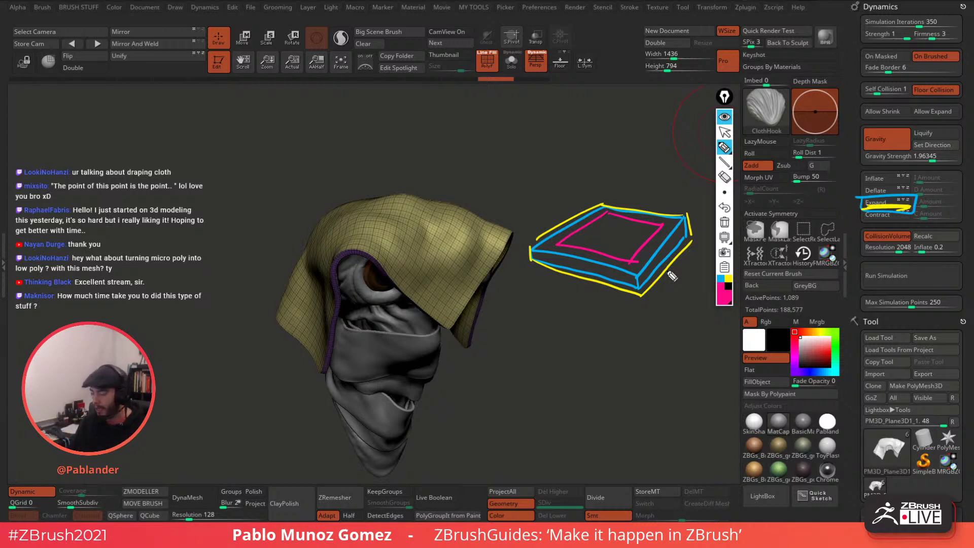
drag(869, 209, 920, 208)
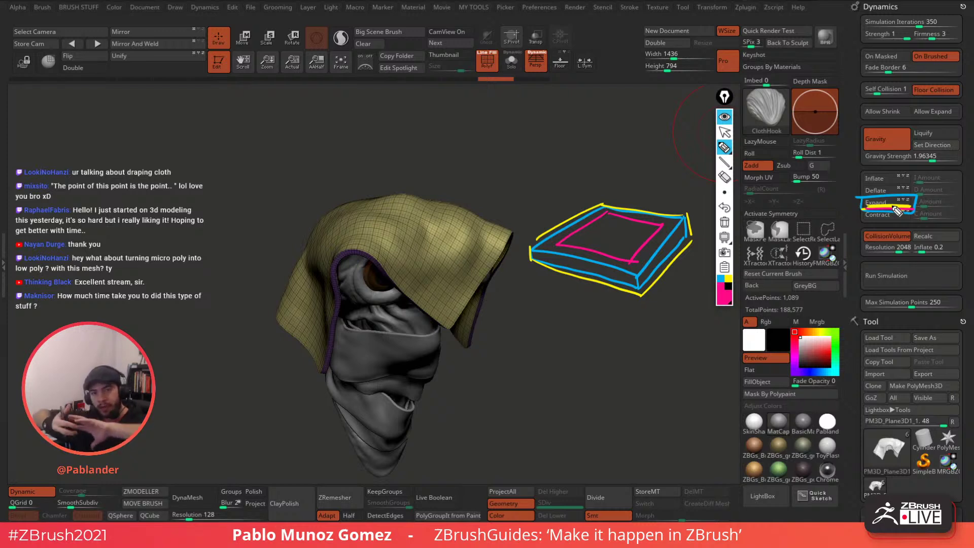
click(725, 222)
click(724, 116)
mouse_move(572, 262)
mouse_down()
mouse_move(591, 228)
mouse_move(614, 274)
mouse_move(596, 221)
mouse_move(628, 252)
mouse_up()
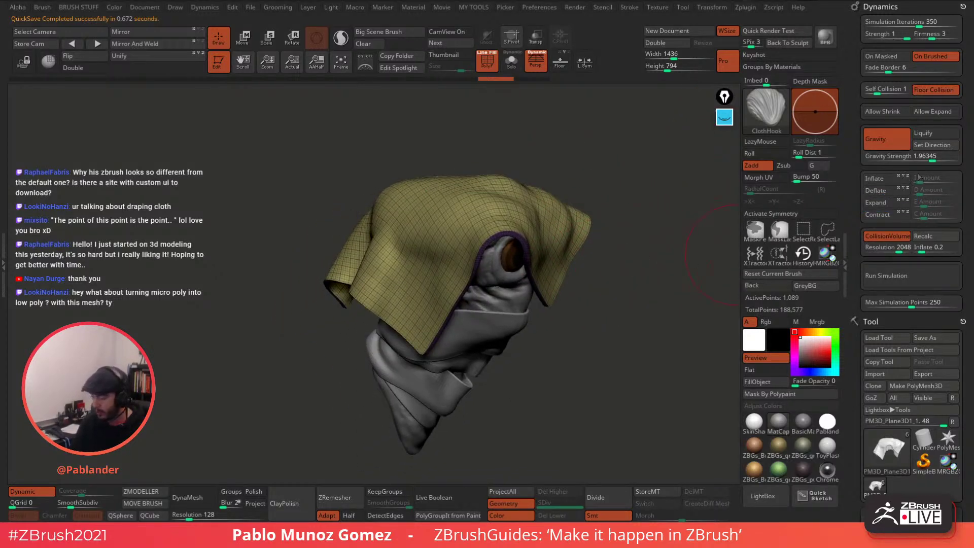
Turn off Gravity, turn on Expand, and set the simulation firmness to 1.
click(894, 144)
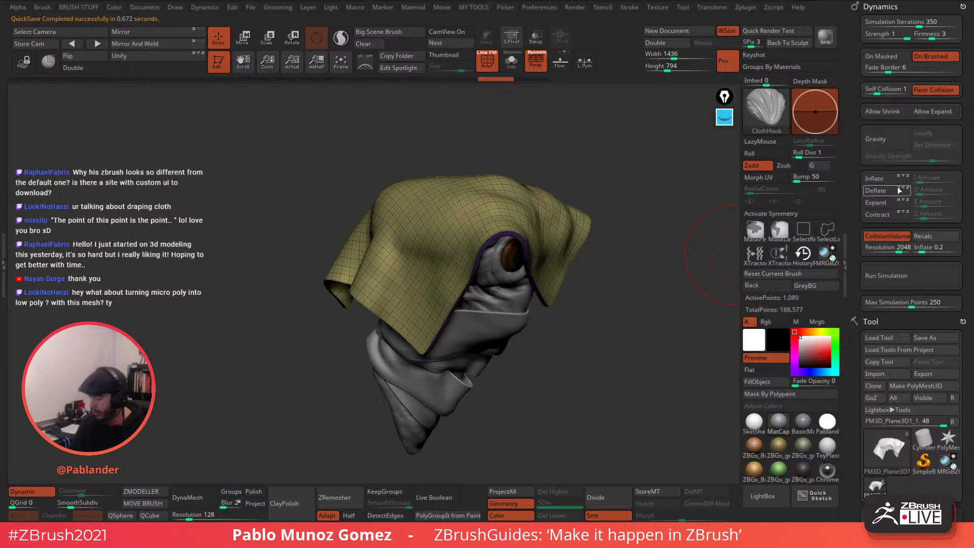
click(884, 205)
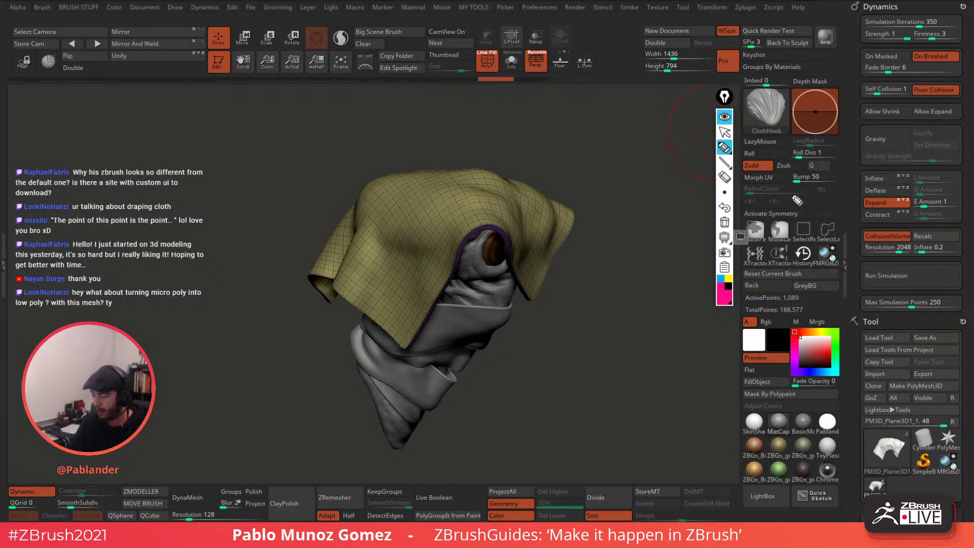
click(930, 36)
text(1)
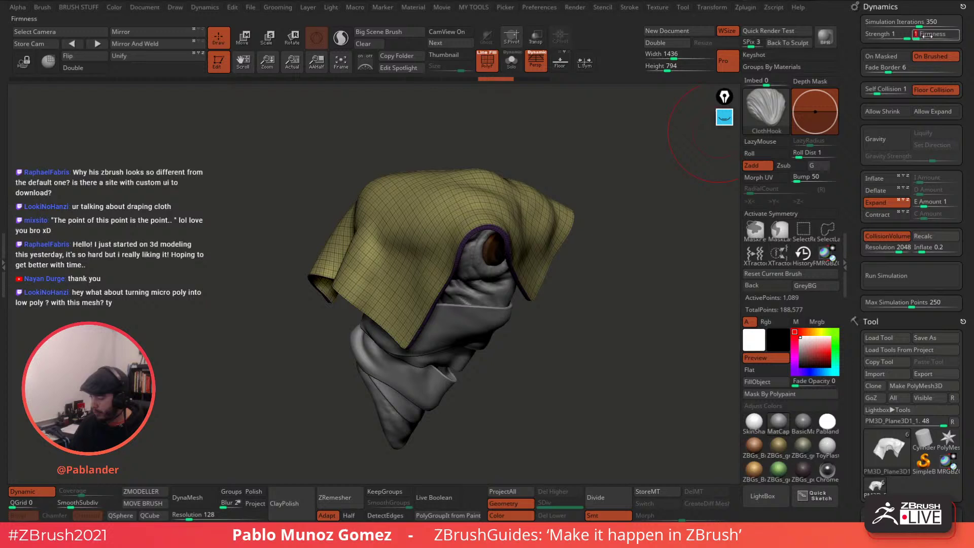
key(Return)
Annotate a pink outline slightly larger than the draped cloth, clearing earlier strokes, and return to the annotation tool's pointer mode.
mouse_move(730, 278)
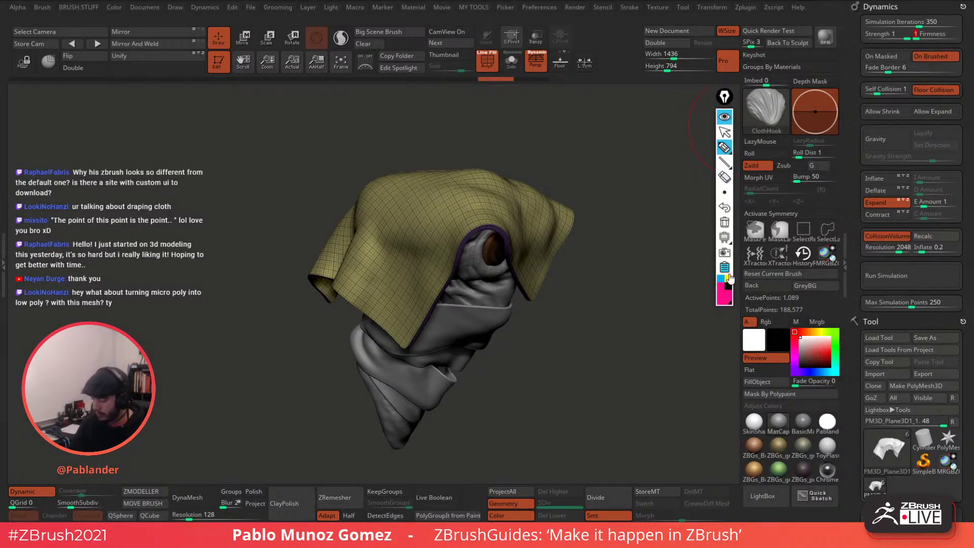
mouse_move(577, 208)
mouse_down()
mouse_move(565, 244)
mouse_move(512, 256)
mouse_move(409, 349)
mouse_move(341, 256)
mouse_move(317, 285)
mouse_move(357, 188)
mouse_up()
click(724, 222)
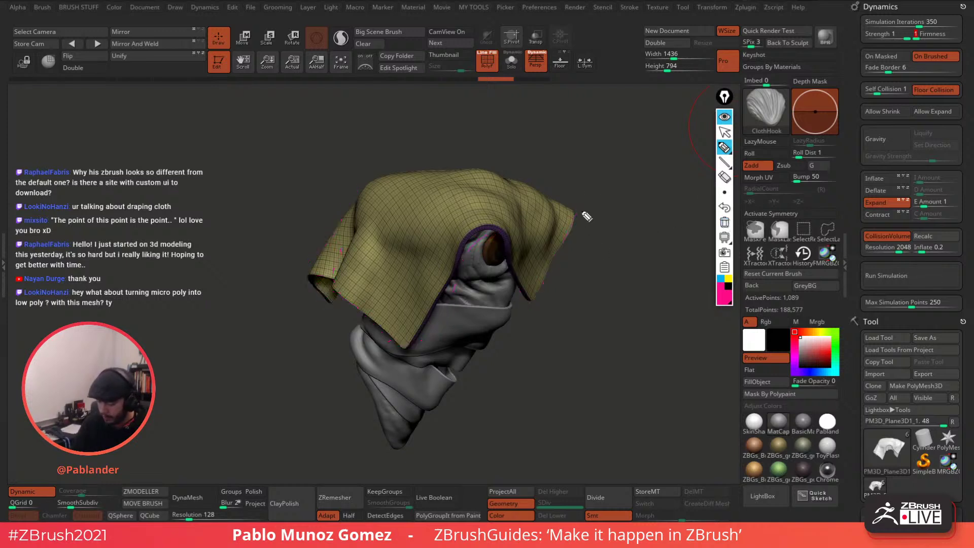
mouse_move(581, 210)
mouse_down()
mouse_move(553, 283)
mouse_move(527, 310)
mouse_move(464, 283)
mouse_move(379, 347)
mouse_move(300, 274)
mouse_move(387, 173)
mouse_move(524, 165)
mouse_move(583, 208)
mouse_up()
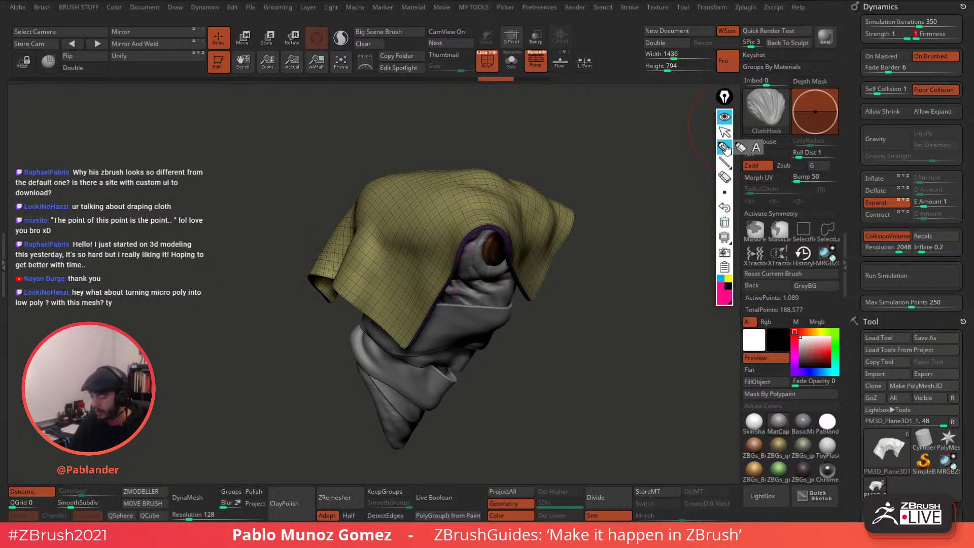
click(725, 222)
mouse_move(582, 210)
mouse_down()
mouse_move(528, 317)
mouse_move(462, 271)
mouse_move(340, 323)
mouse_move(343, 210)
mouse_move(528, 175)
mouse_move(584, 217)
mouse_up()
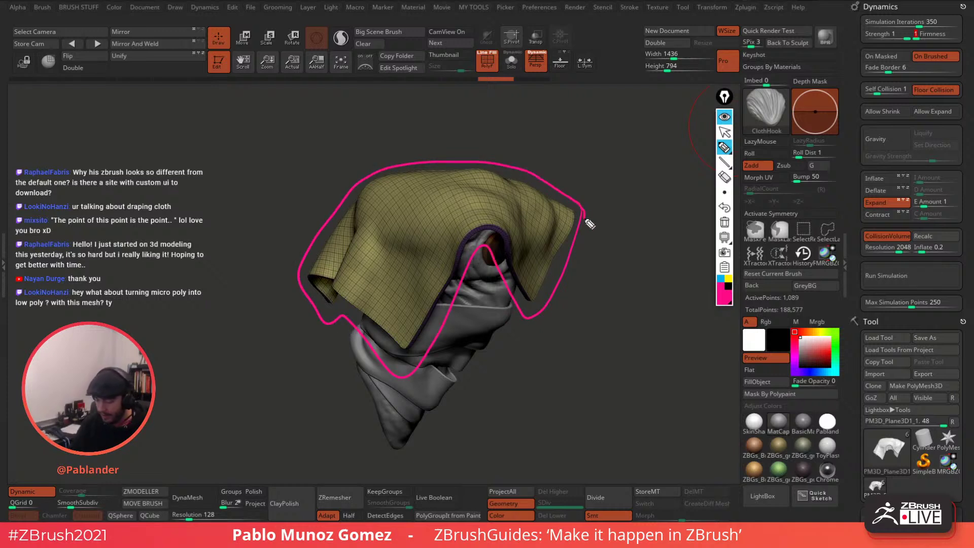
click(725, 117)
click(724, 117)
click(725, 132)
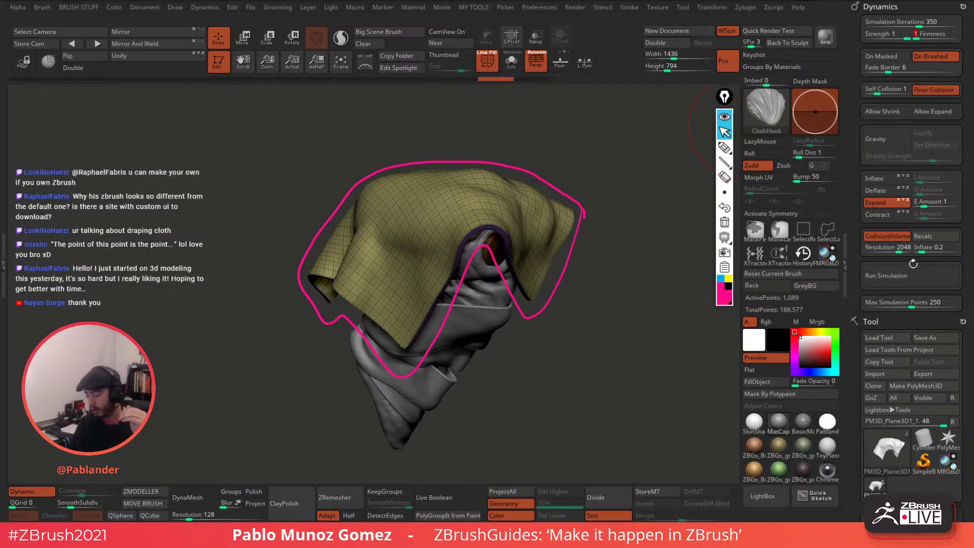
Try the Expand simulation on the draped cloth, undo it, and divide the cloth mesh to subdivision level 2.
click(904, 275)
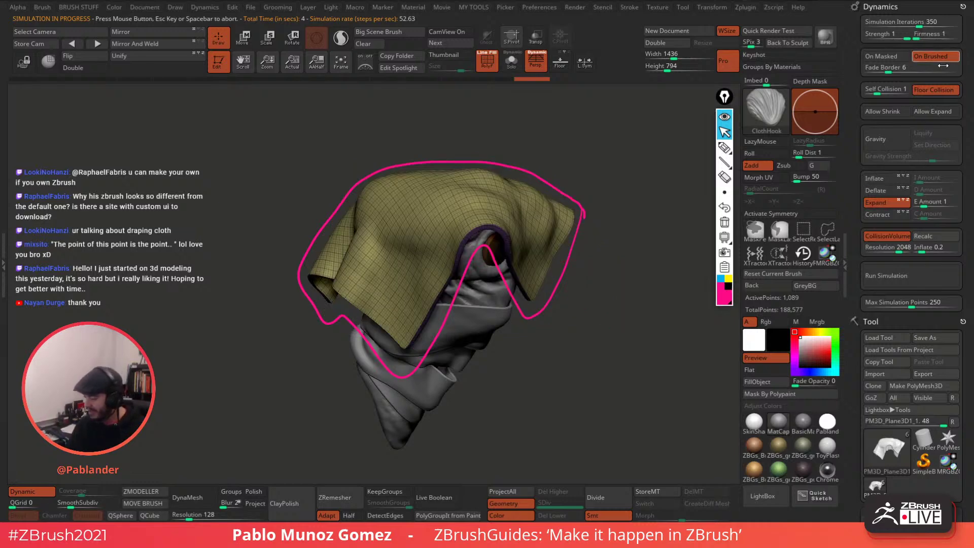
scroll(880, 312, down, 10)
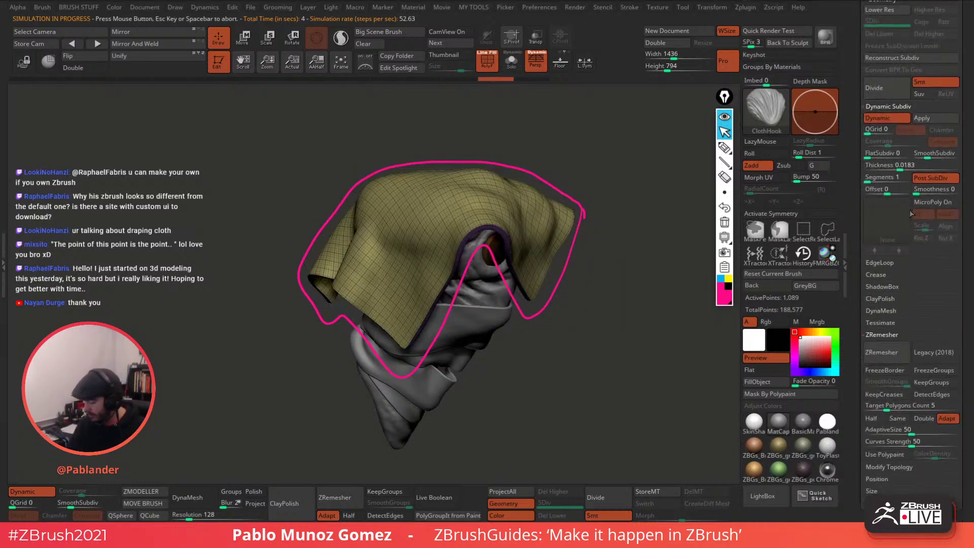
click(889, 84)
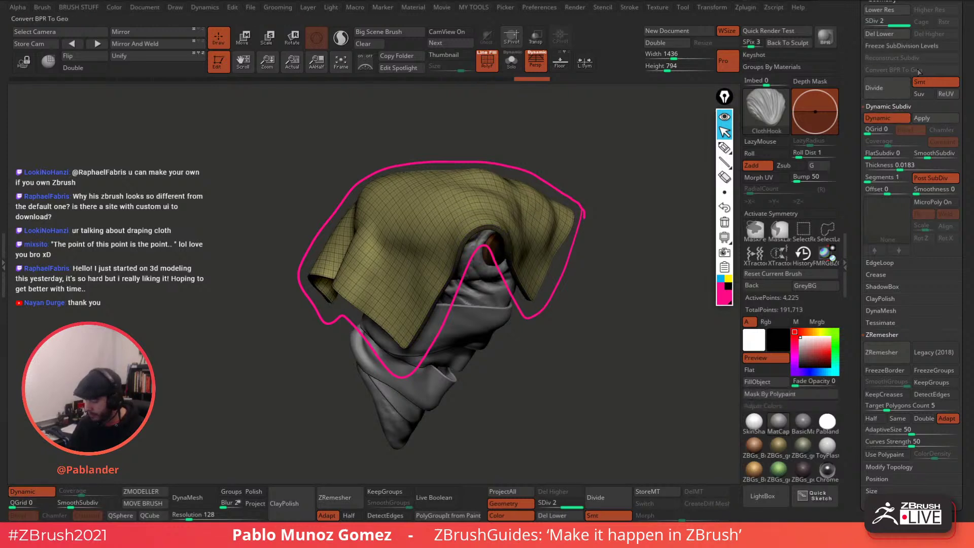
Run the Expand simulation on the subdivided head cloth and clear the pink annotation.
drag(927, 158, 923, 158)
drag(961, 115, 961, 229)
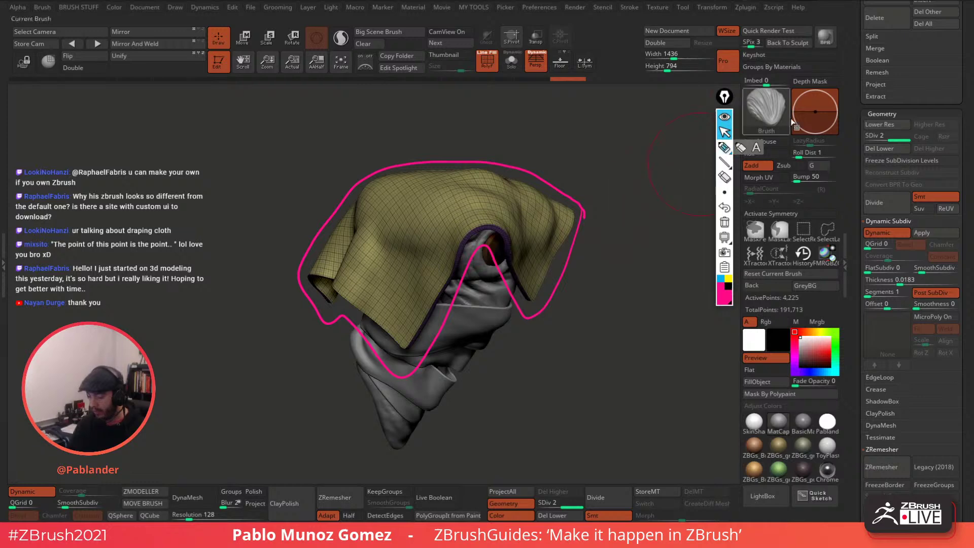
drag(855, 118, 854, 242)
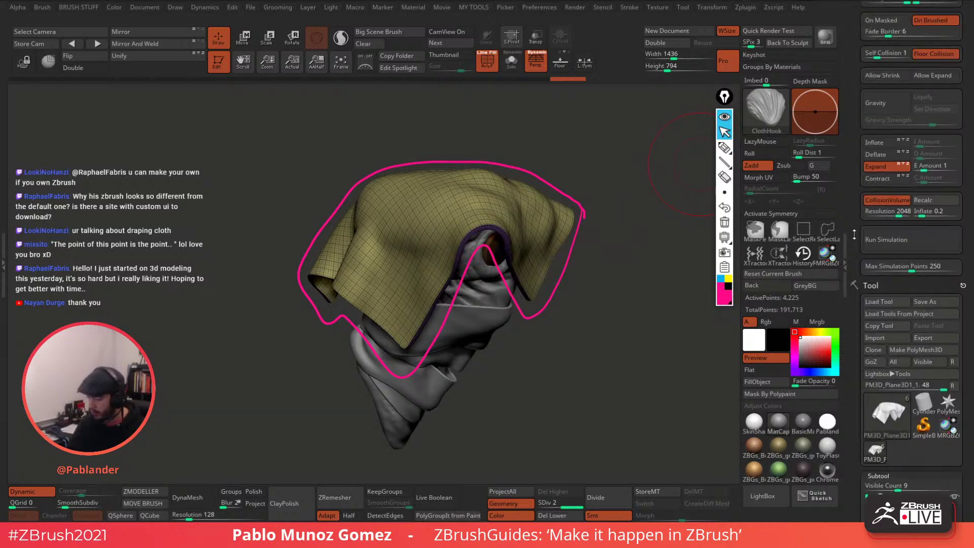
drag(855, 196, 857, 229)
click(918, 276)
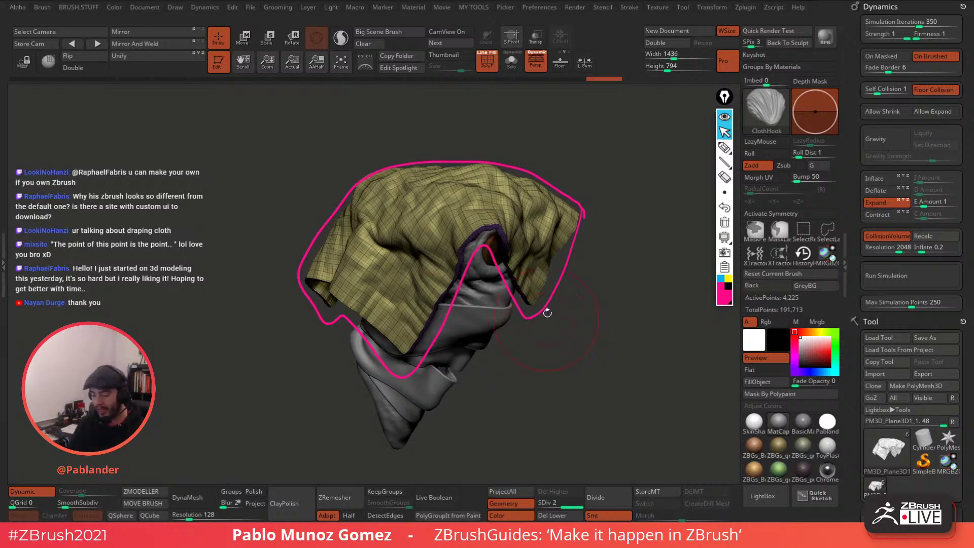
mouse_move(602, 320)
mouse_down()
mouse_move(588, 326)
mouse_move(604, 337)
mouse_move(596, 325)
mouse_up()
click(724, 224)
key(n)
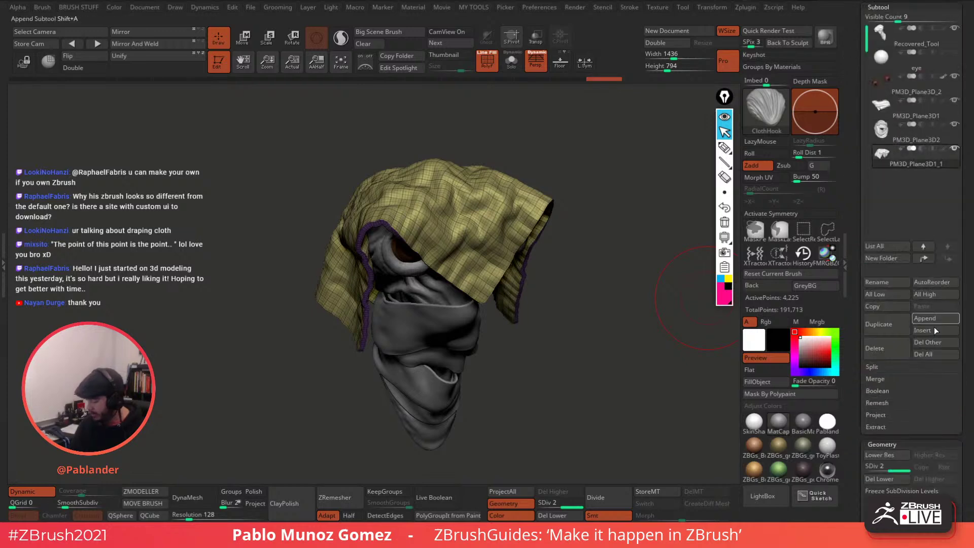
Delete the draped head cloth subtool PM3D_Plane3D1_1.
drag(963, 294, 963, 234)
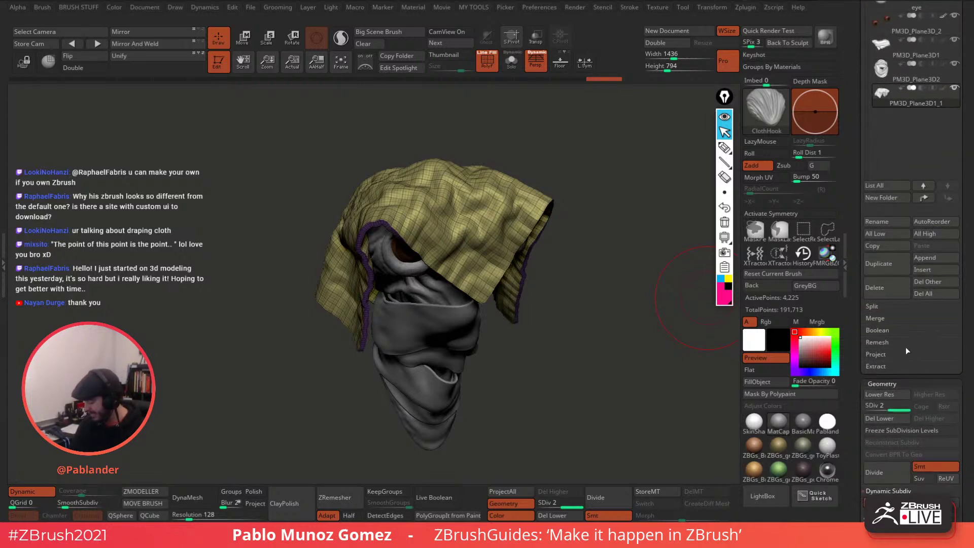
drag(886, 380, 886, 396)
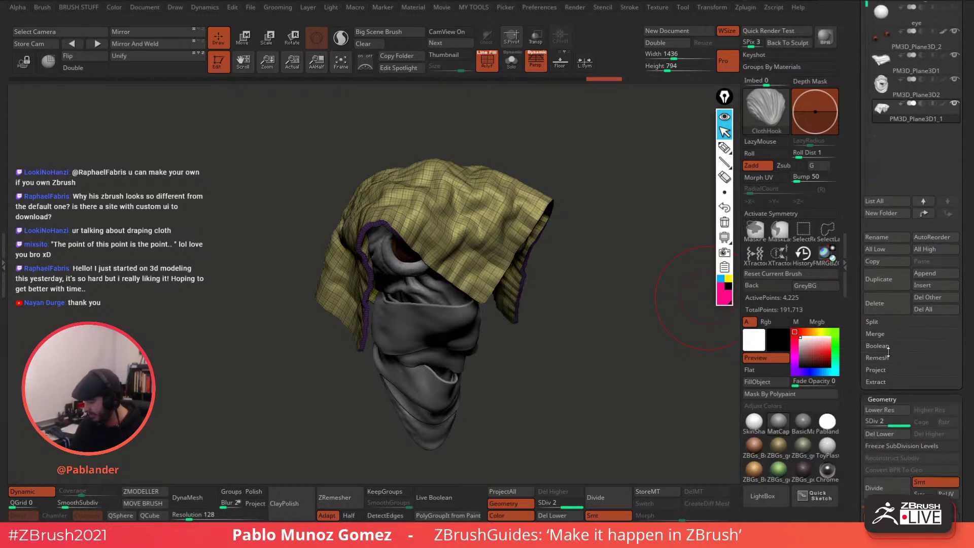
click(893, 311)
click(794, 325)
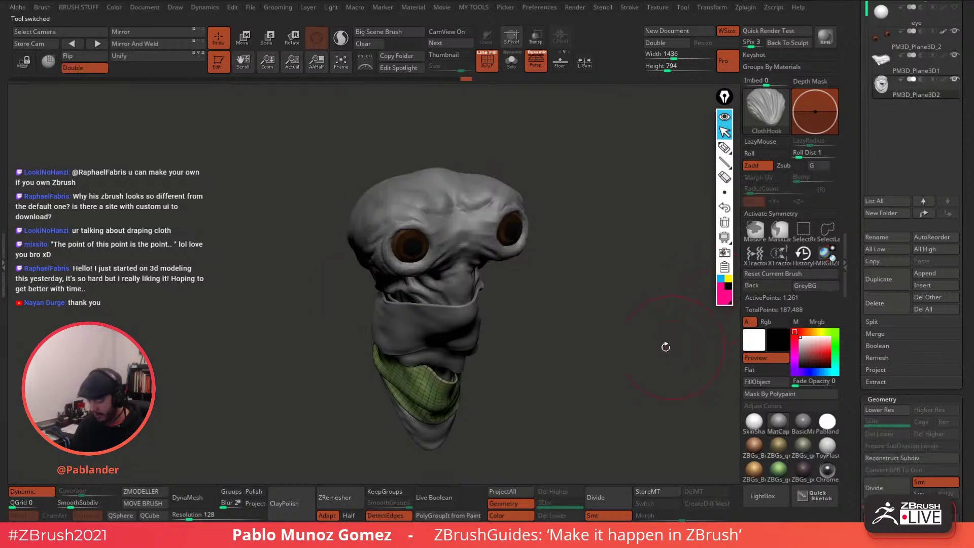
Select the upper scarf subtool PM3D_Plane3D1, turn on Gravity at strength about 1.5, and run the simulation with Expand on.
shift+drag(665, 347, 621, 317)
drag(858, 150, 855, 219)
drag(609, 294, 626, 280)
drag(851, 117, 850, 279)
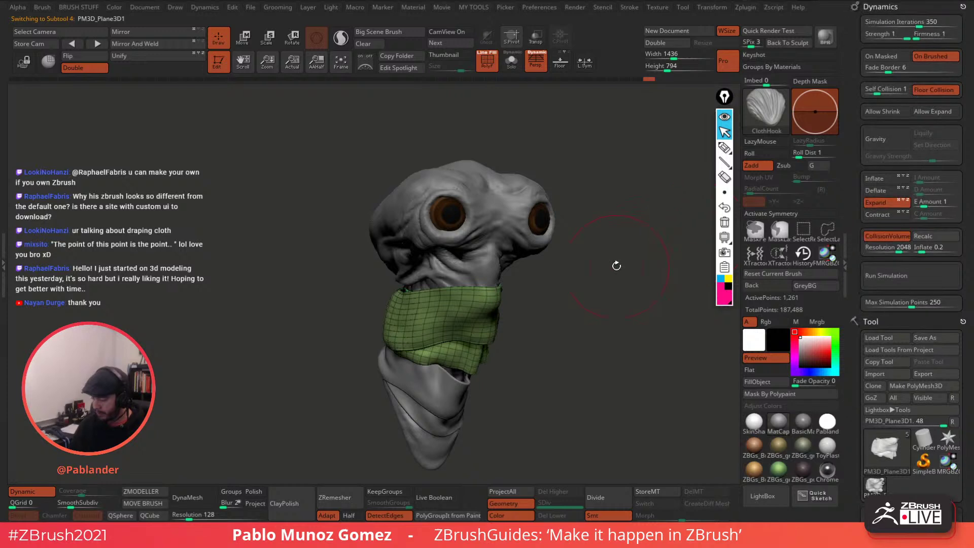
drag(616, 265, 608, 284)
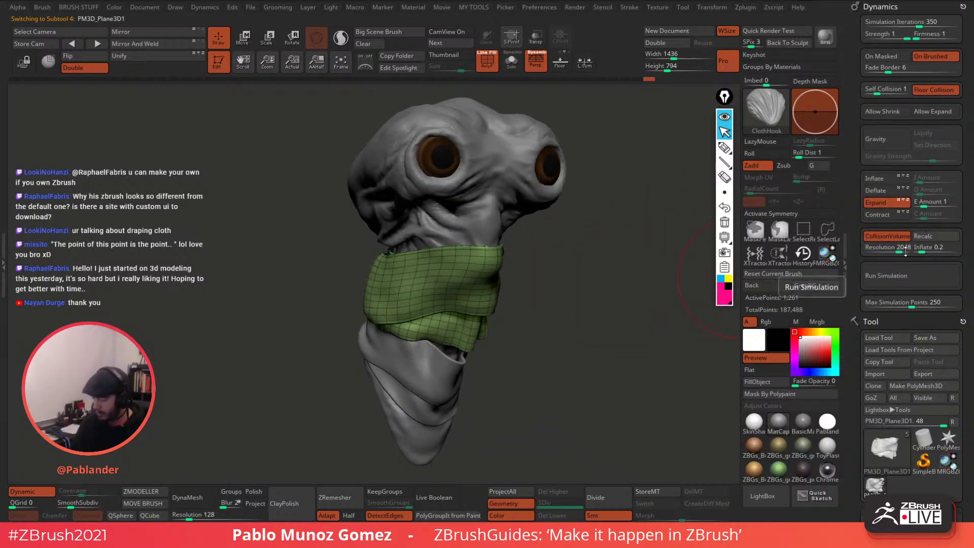
click(884, 139)
drag(918, 158, 932, 159)
click(917, 274)
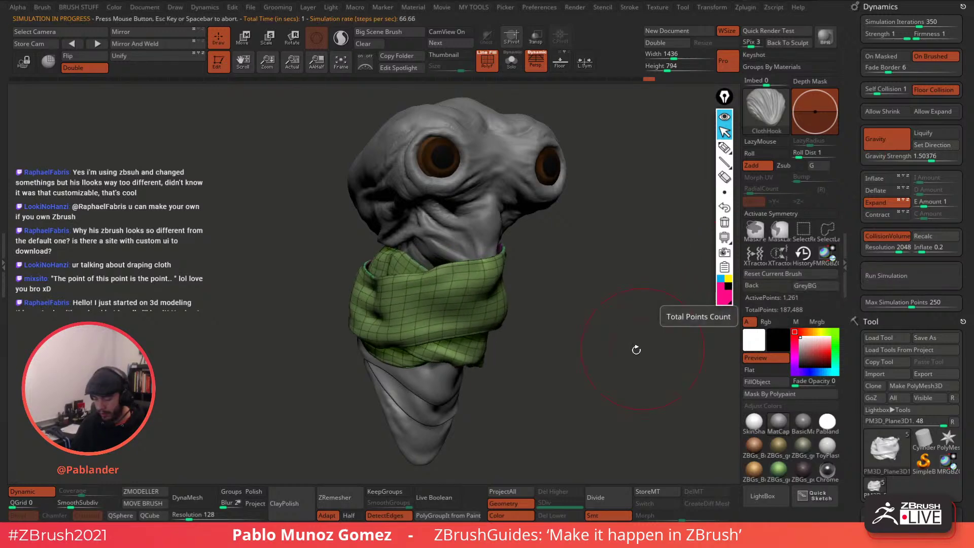
drag(636, 348, 499, 299)
shift+drag(537, 257, 587, 347)
Switch the scarf simulation from Expand to Contract, run it, and stop it once the cloth tightens.
click(887, 197)
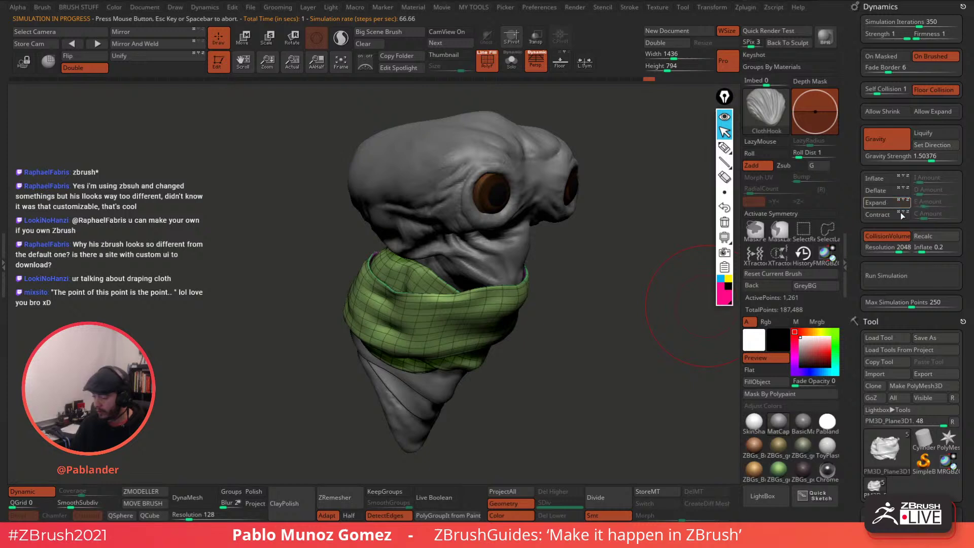
click(900, 214)
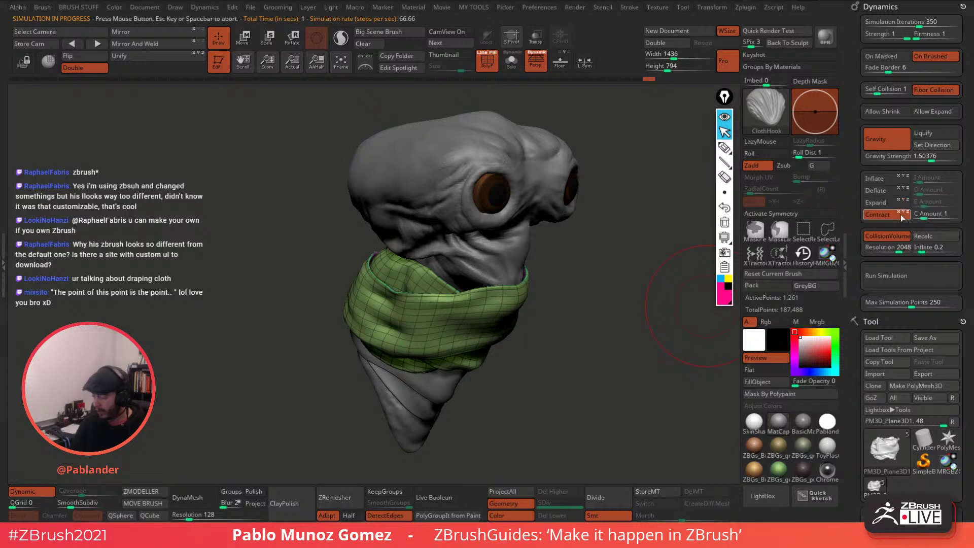
click(905, 277)
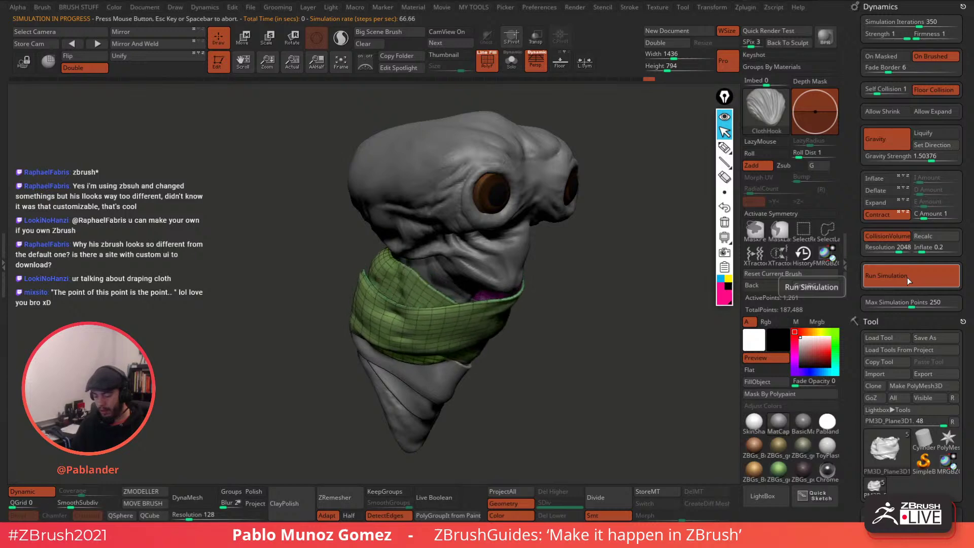
click(907, 280)
drag(579, 311, 481, 261)
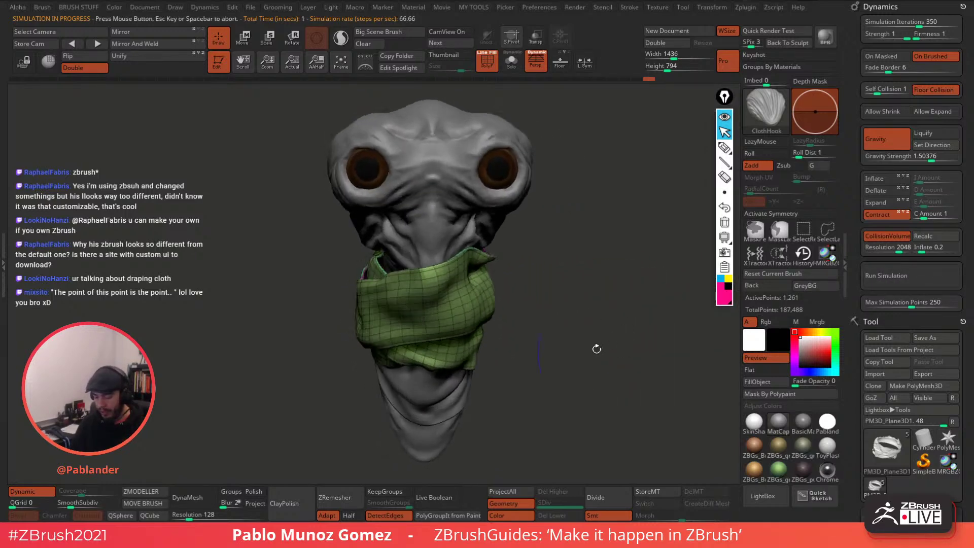
click(243, 39)
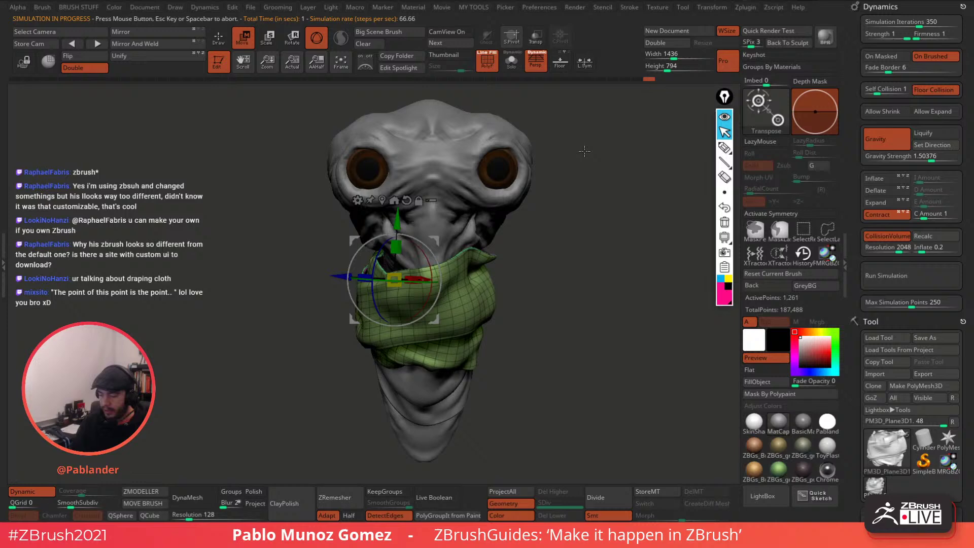
click(219, 39)
drag(590, 283, 683, 181)
drag(641, 227, 609, 208)
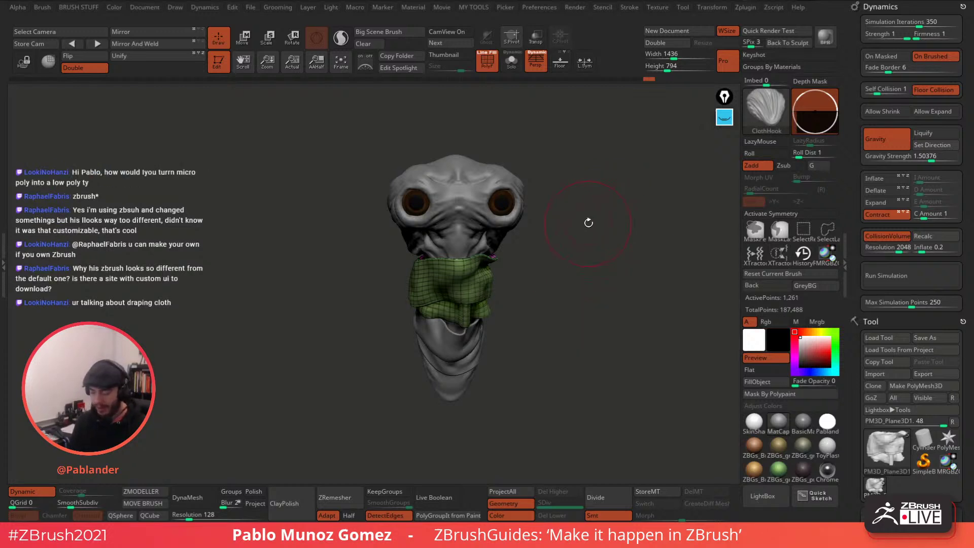
alt+drag(563, 262, 567, 280)
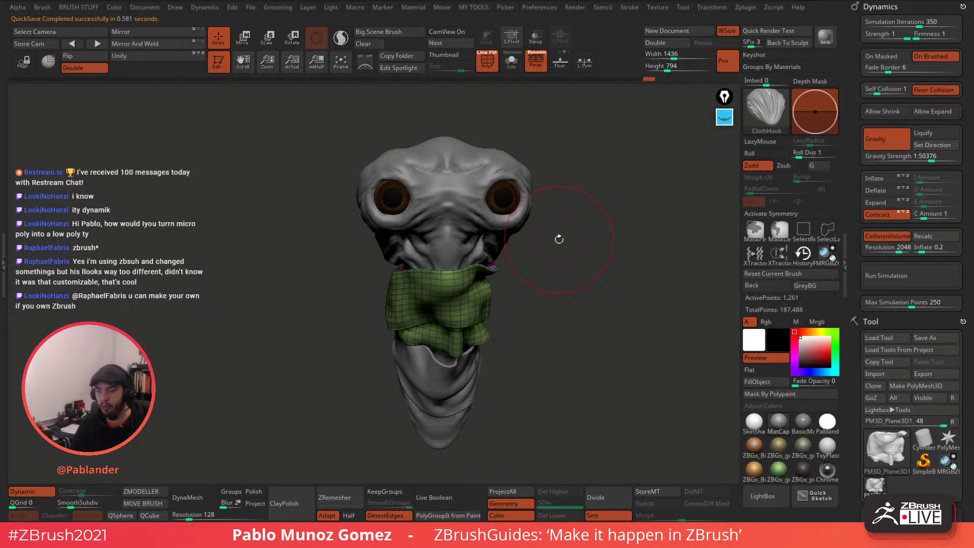
mouse_move(594, 257)
mouse_down()
mouse_move(587, 257)
mouse_move(605, 237)
mouse_move(604, 250)
mouse_up()
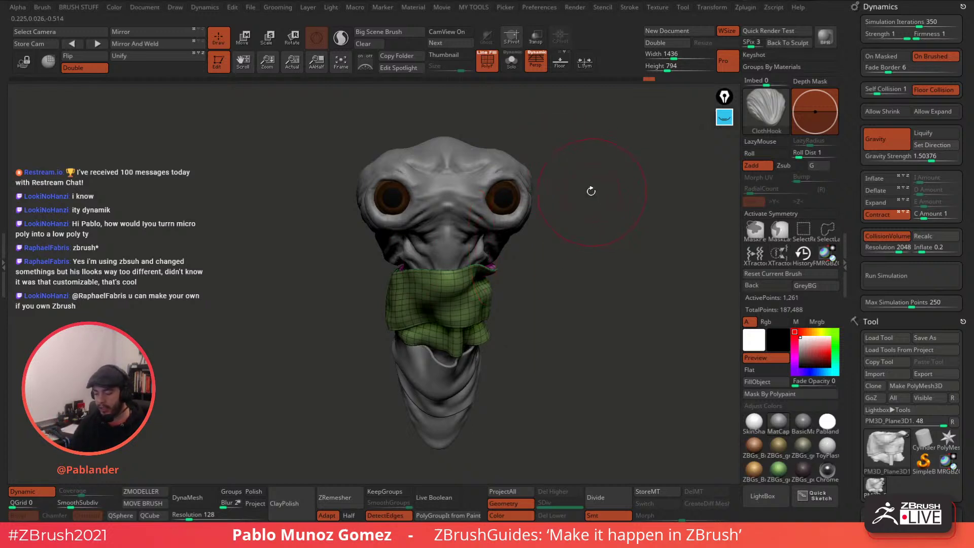
drag(590, 191, 572, 224)
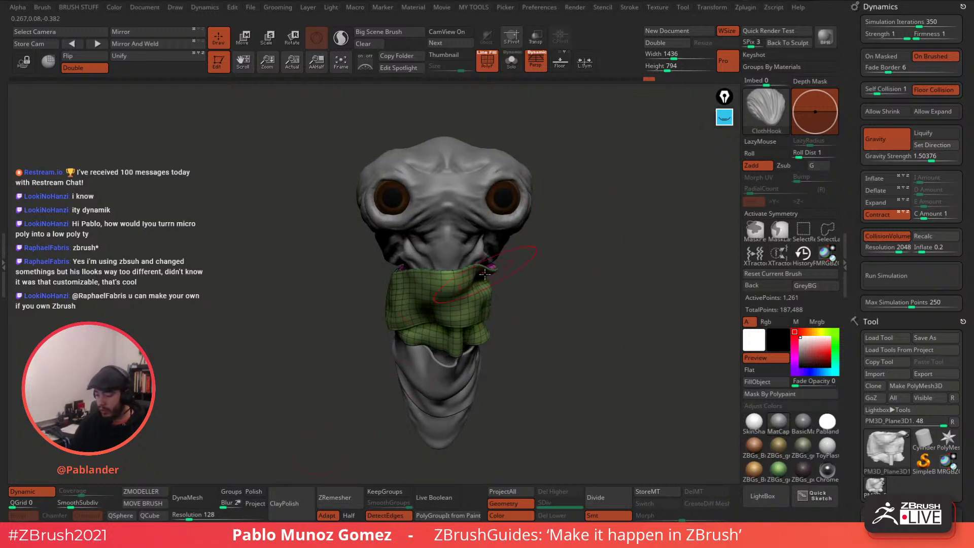
mouse_move(581, 251)
mouse_down()
mouse_move(546, 260)
mouse_move(584, 252)
mouse_move(579, 265)
mouse_up()
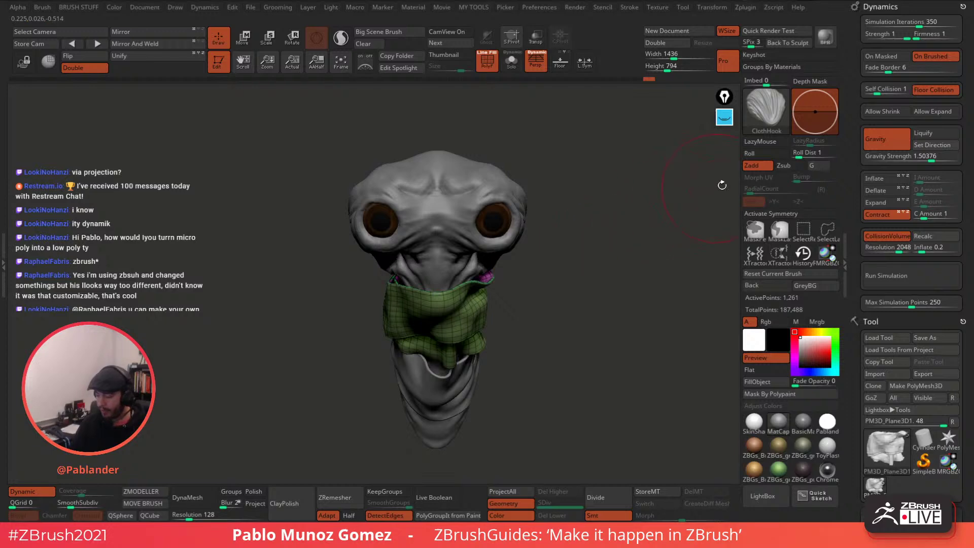
drag(635, 247, 578, 257)
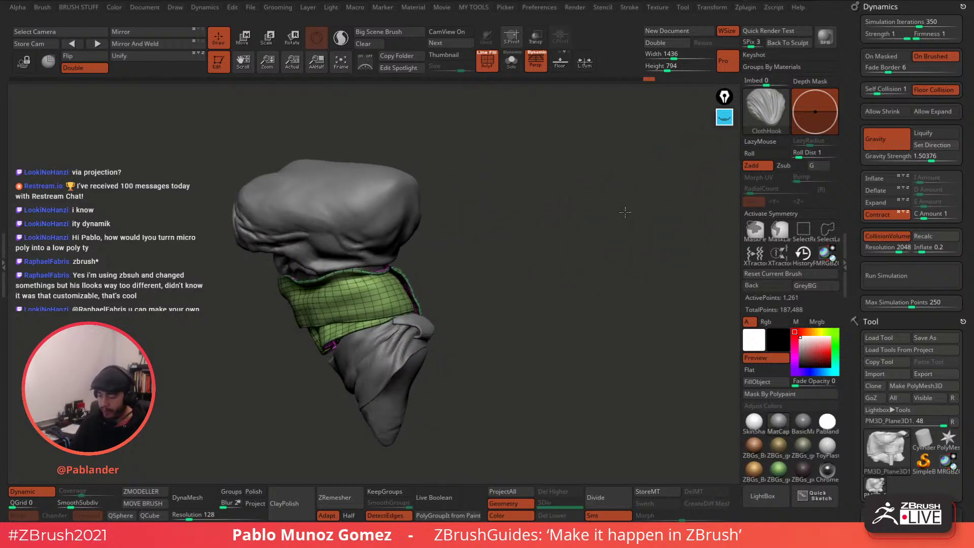
Switch to the Move brush.
key(space)
drag(584, 213, 621, 235)
key(b)
click(581, 210)
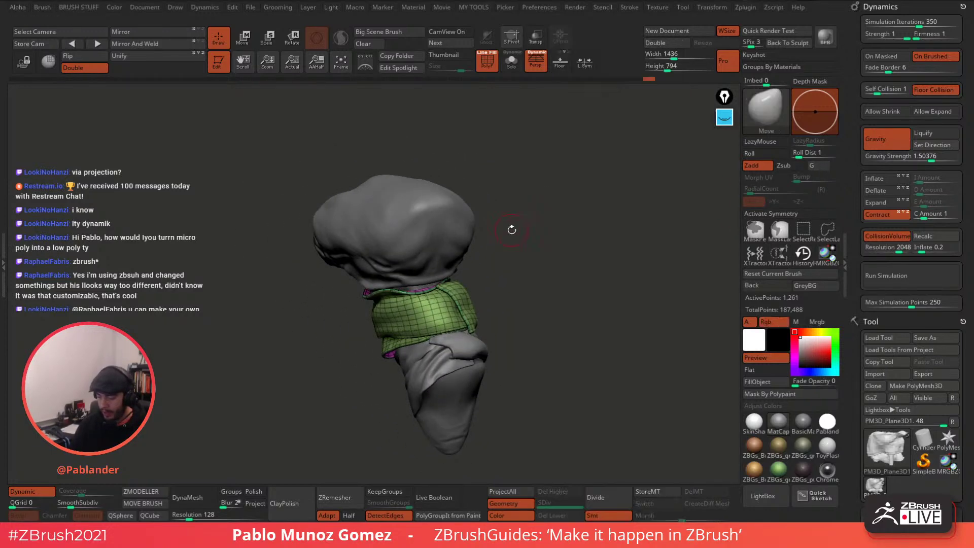
mouse_move(512, 229)
mouse_down()
mouse_move(582, 221)
mouse_move(628, 187)
mouse_move(630, 213)
mouse_move(524, 217)
mouse_move(620, 181)
mouse_move(633, 159)
mouse_up()
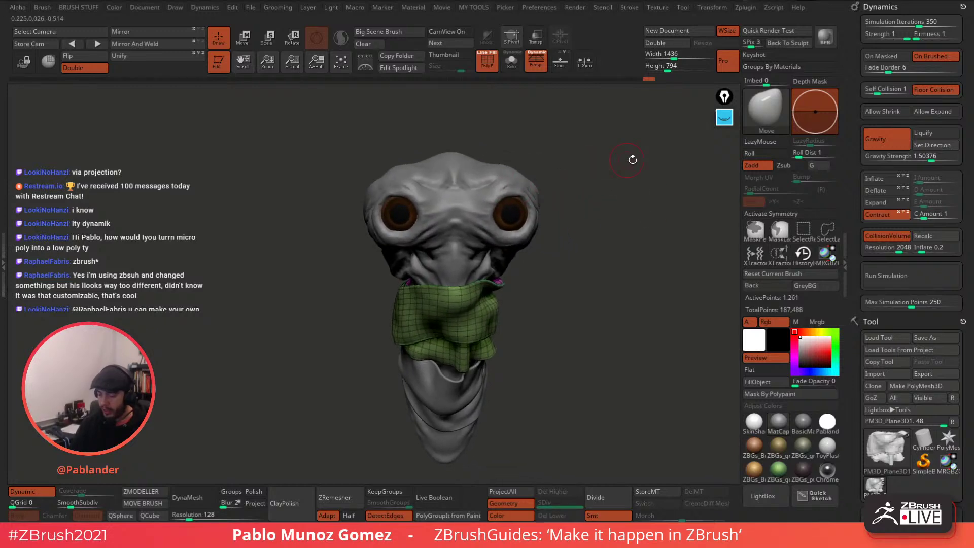
Choose the Single Poly mesh of the IMM PrimitivesH brush and activate X symmetry.
click(768, 114)
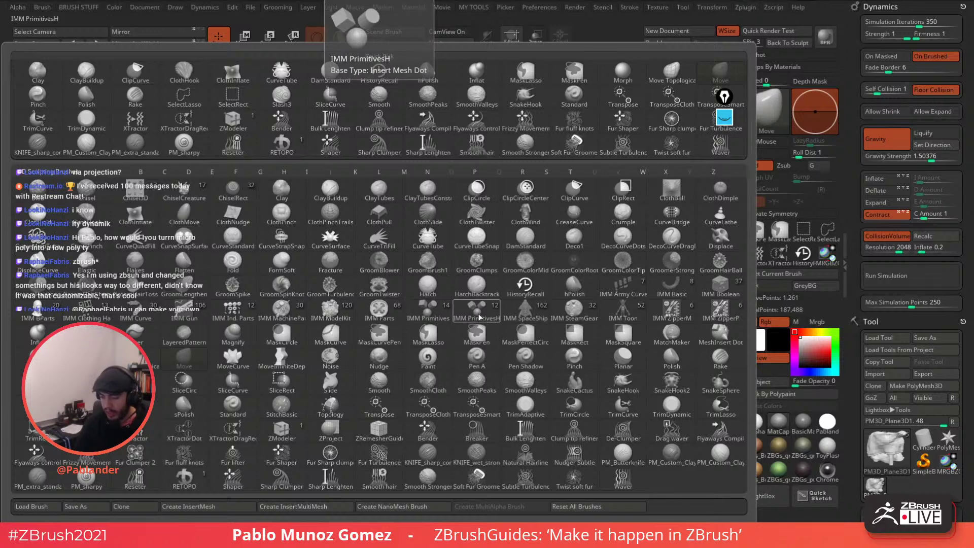
click(480, 312)
scroll(726, 196, down, 4)
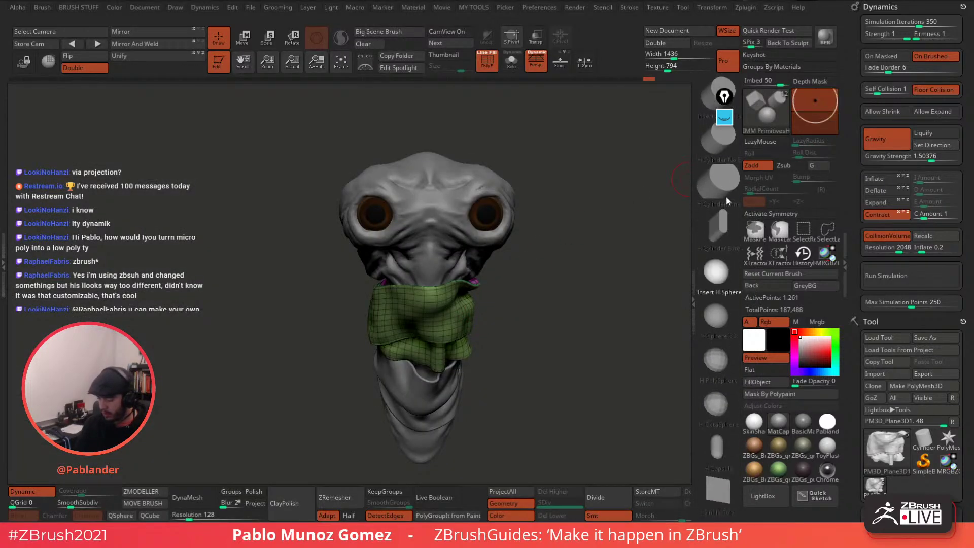
drag(724, 97, 676, 97)
click(746, 117)
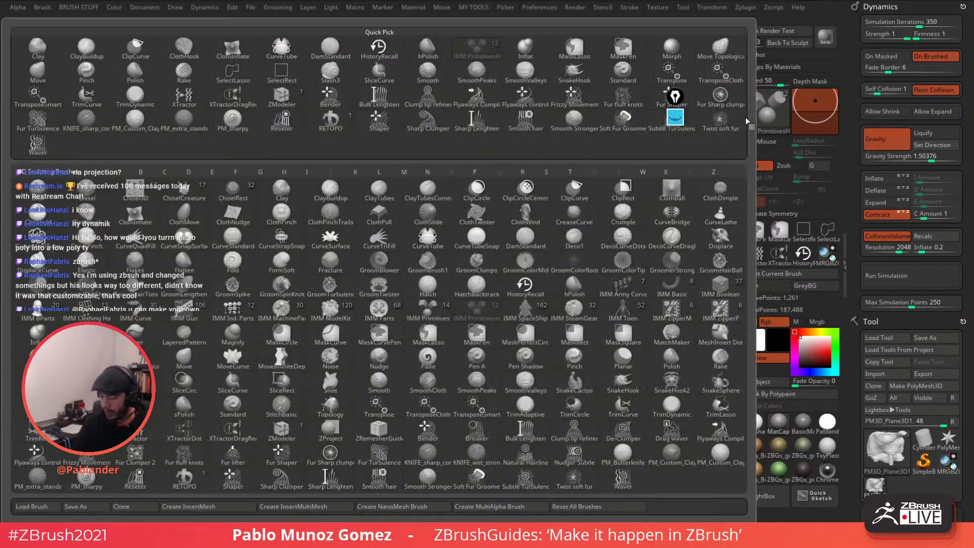
click(760, 108)
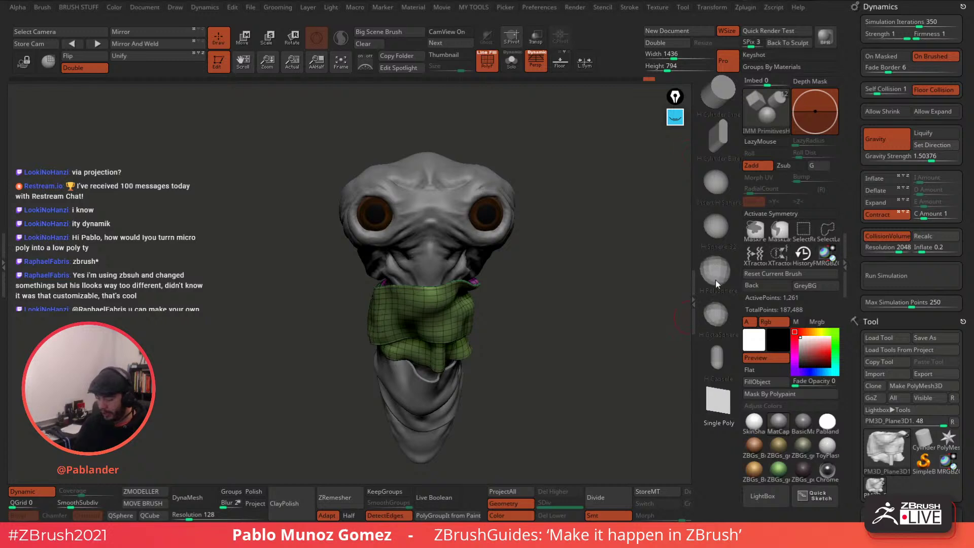
click(771, 214)
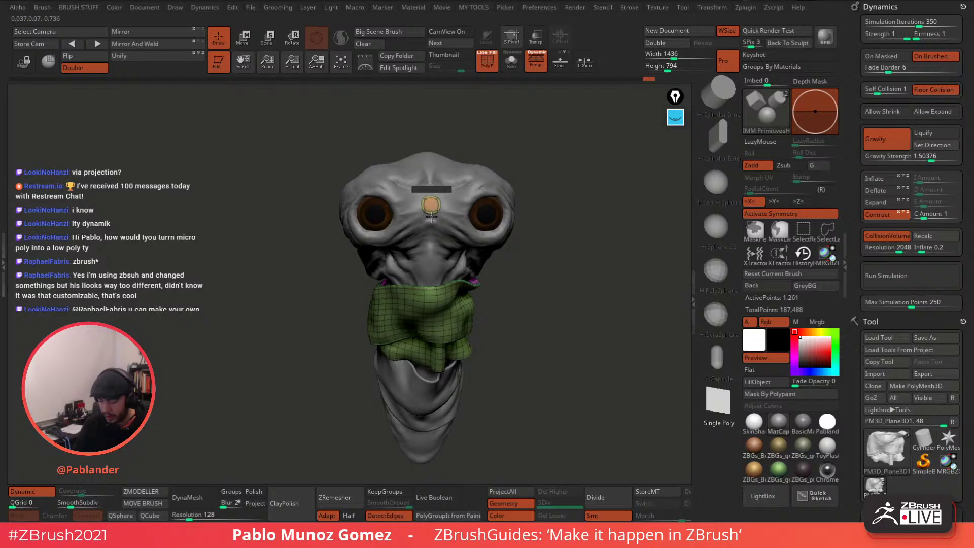
Select the head subtool Recovered_Tool, hide its polyframe, and insert a single polygon on the forehead between the eyes.
drag(900, 316, 901, 118)
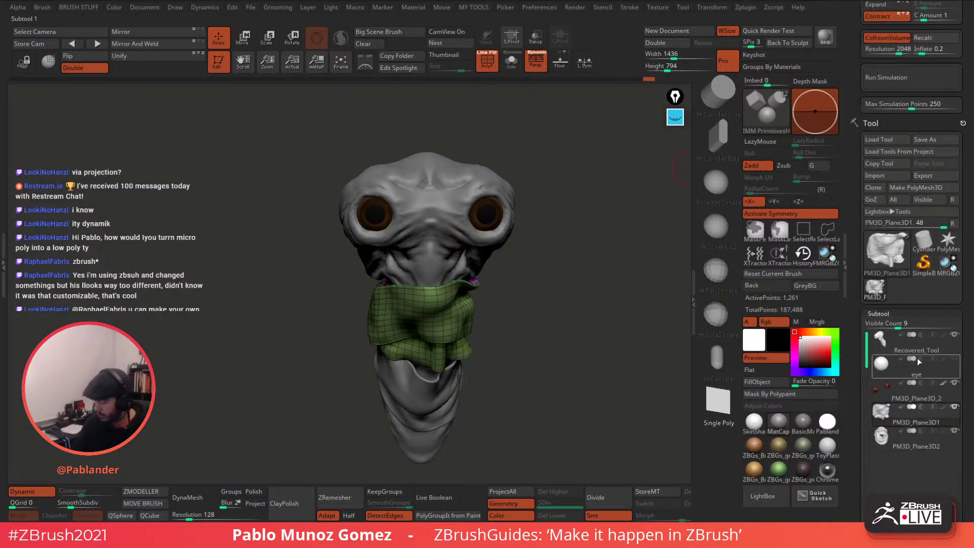
click(931, 348)
click(496, 71)
drag(551, 129, 539, 157)
key(p)
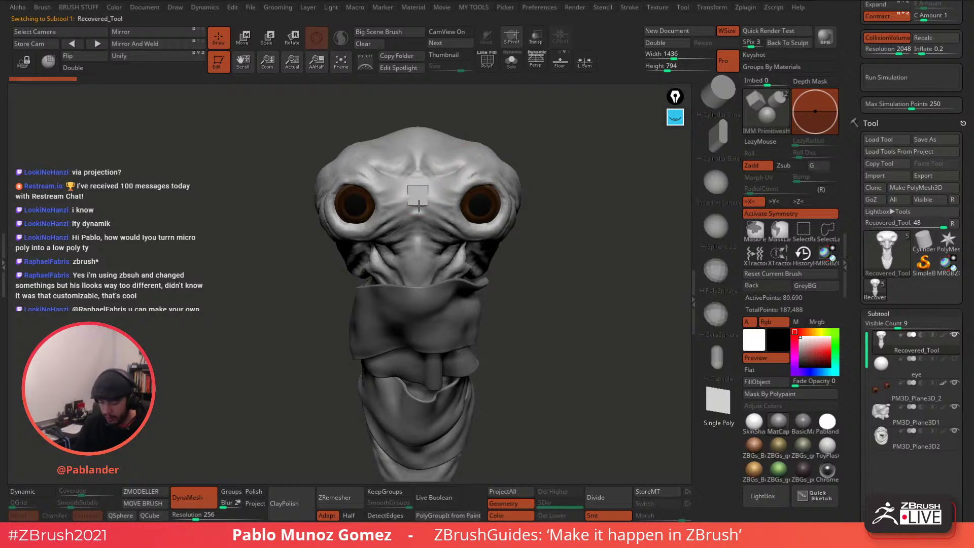
drag(419, 205, 414, 204)
Split the unmasked forehead polygon into its own subtool and select that subtool.
mouse_move(501, 245)
mouse_down()
mouse_move(525, 226)
mouse_move(542, 264)
mouse_move(551, 250)
mouse_up()
key(space)
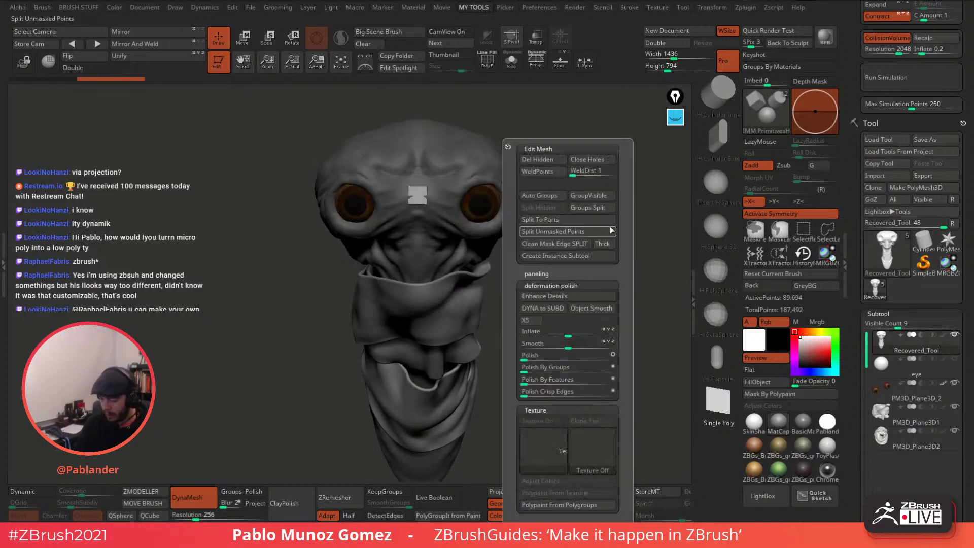
click(577, 233)
click(920, 376)
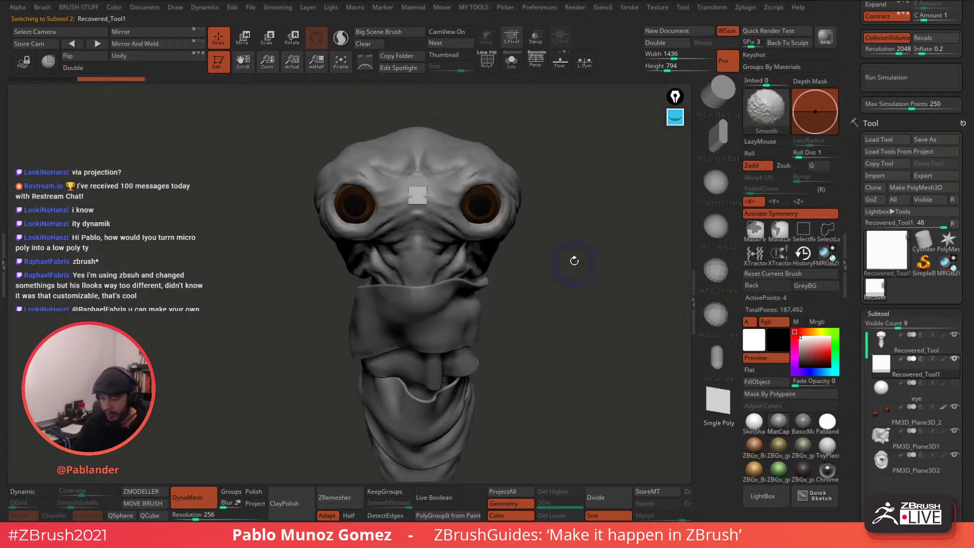
Display the polyframe and apply Mirror And Weld to the forehead polygon.
click(511, 60)
click(511, 60)
click(486, 60)
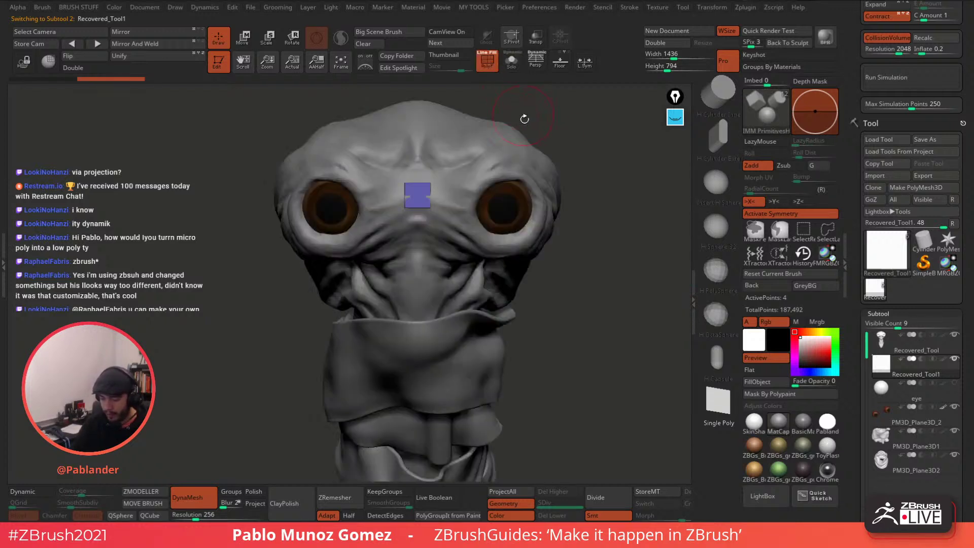
click(149, 44)
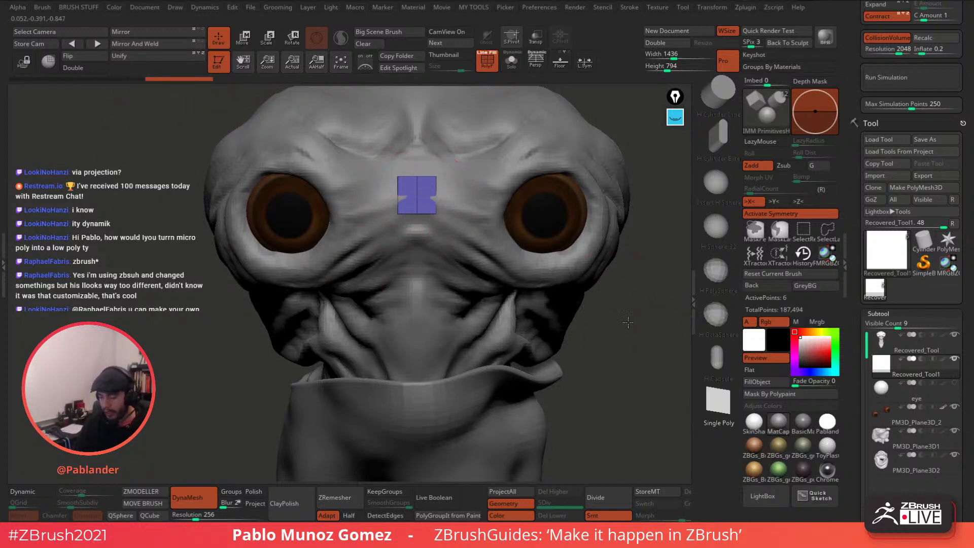
drag(609, 289, 562, 240)
click(922, 349)
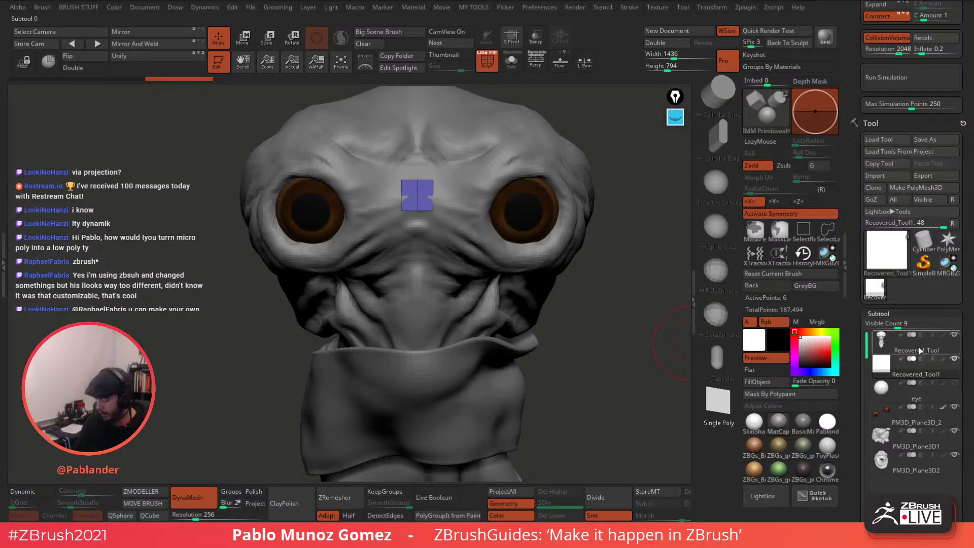
Select the Recovered_Tool1 subtool, then rotate and move the mirrored polygon with the Gizmo to follow the forehead surface.
click(136, 45)
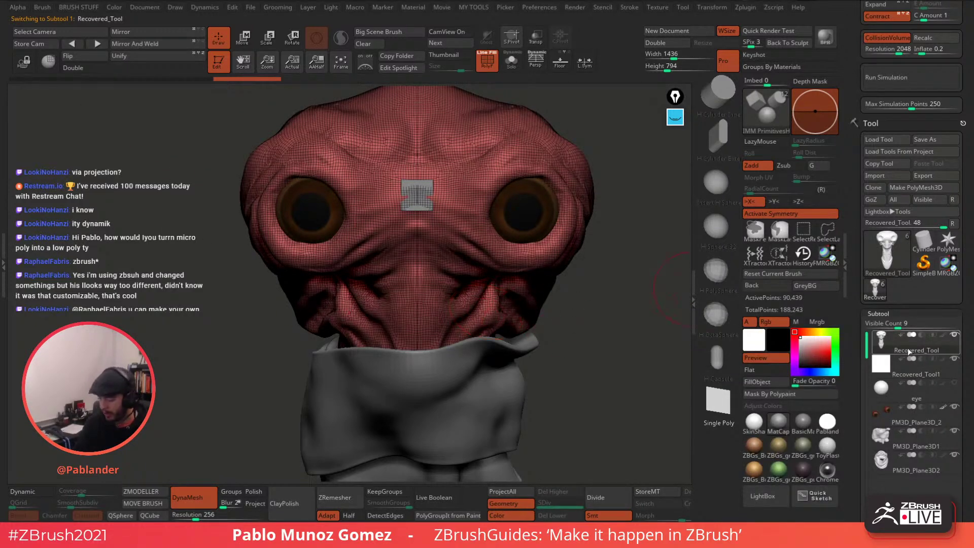
click(916, 371)
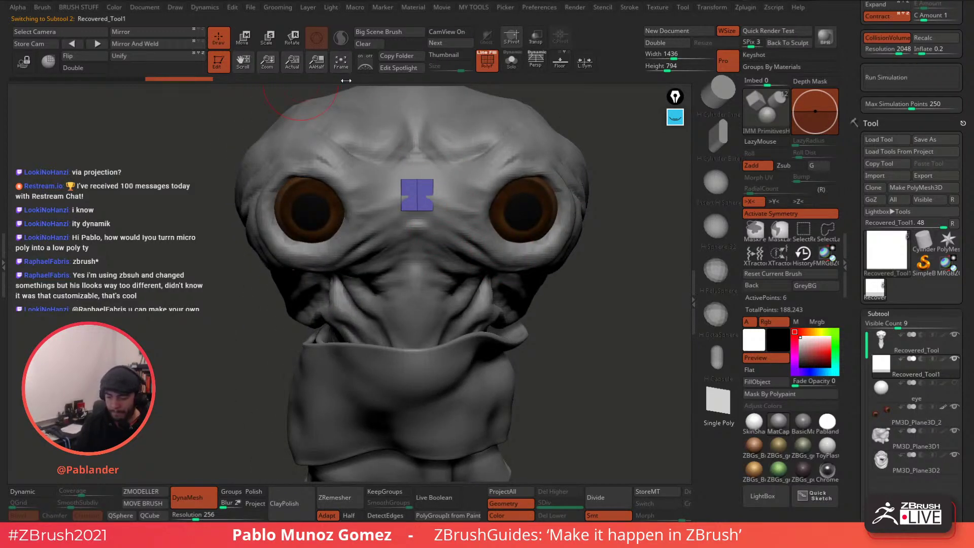
key(w)
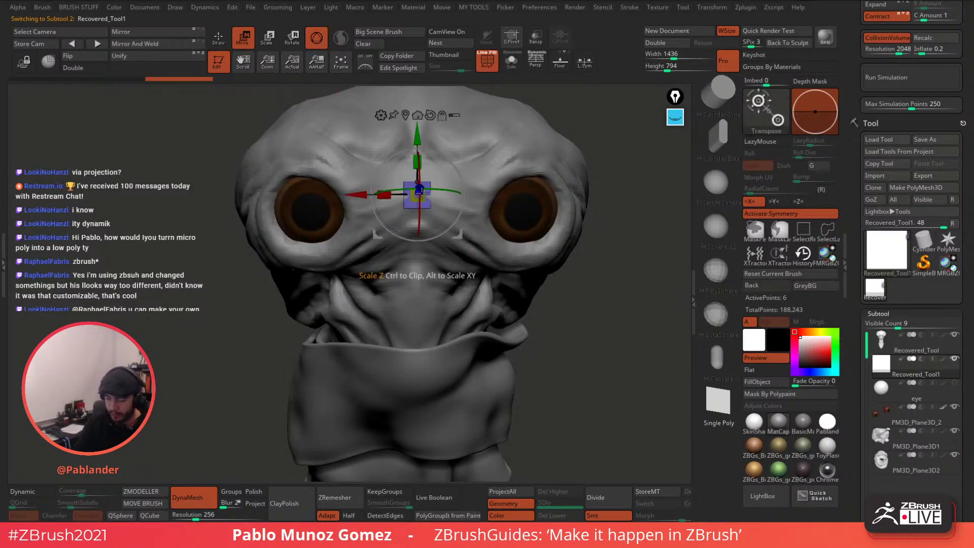
right_drag(420, 193, 459, 167)
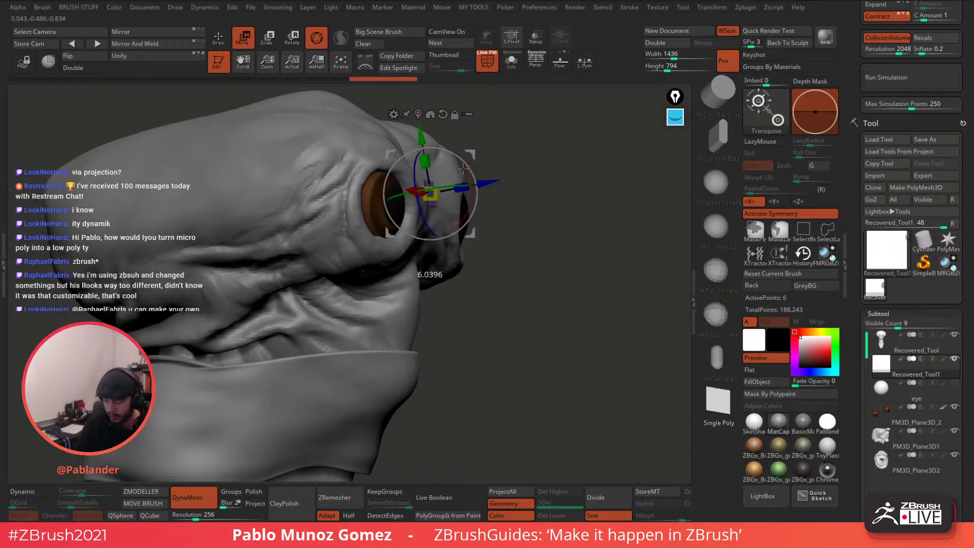
drag(463, 168, 465, 182)
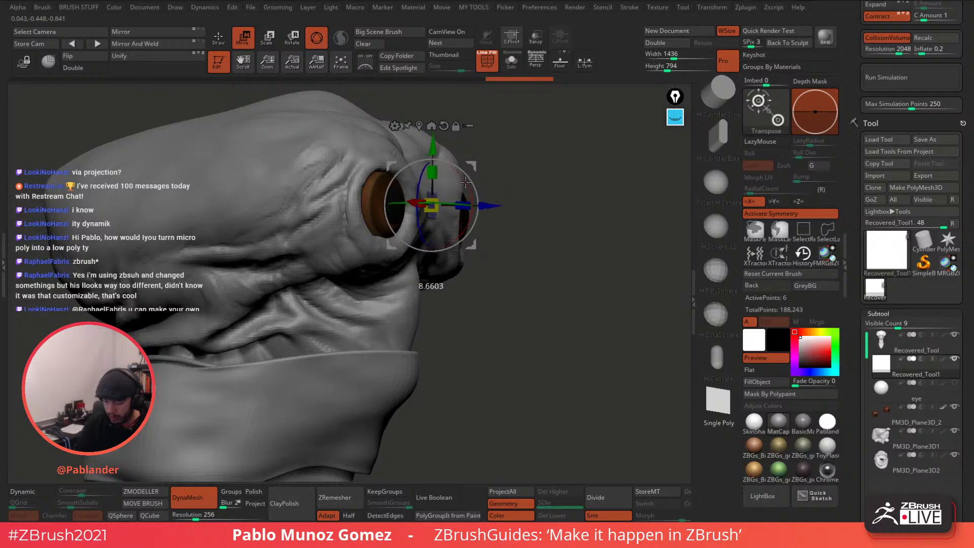
right_drag(468, 184, 447, 194)
drag(482, 215, 482, 215)
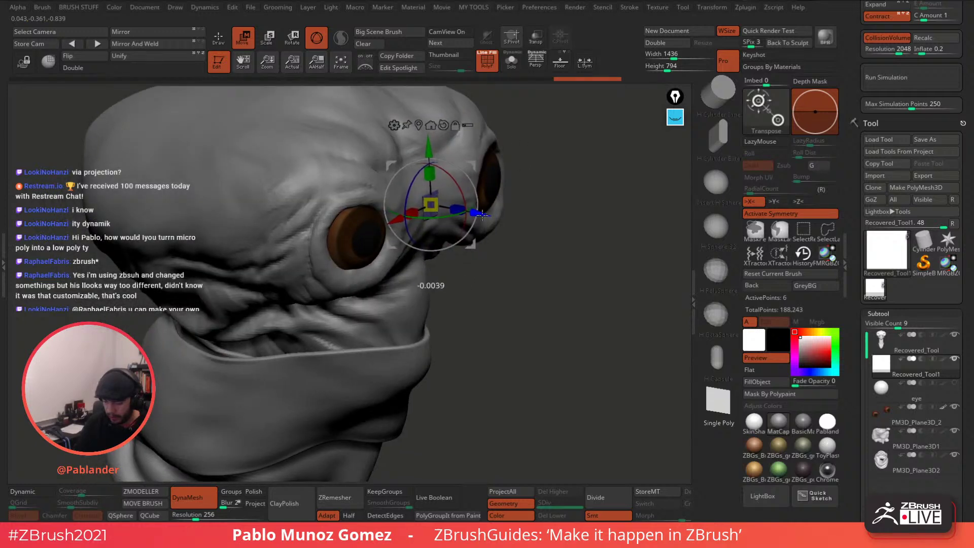
key(q)
mouse_move(565, 331)
shift+right_down()
mouse_move(546, 309)
mouse_move(501, 308)
shift+right_up()
alt+right_drag(587, 318, 613, 315)
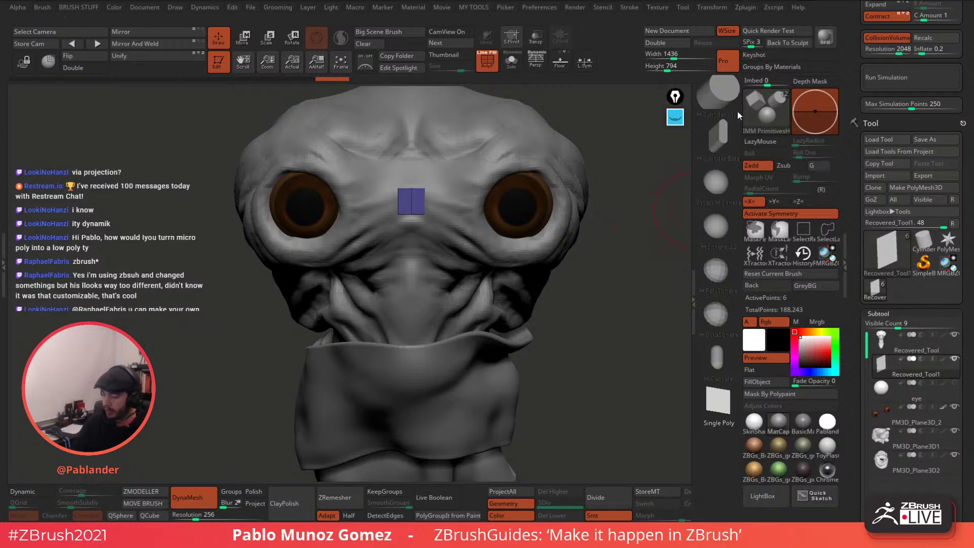
Choose the custom RETOPO brush from the essential brushes.
click(759, 107)
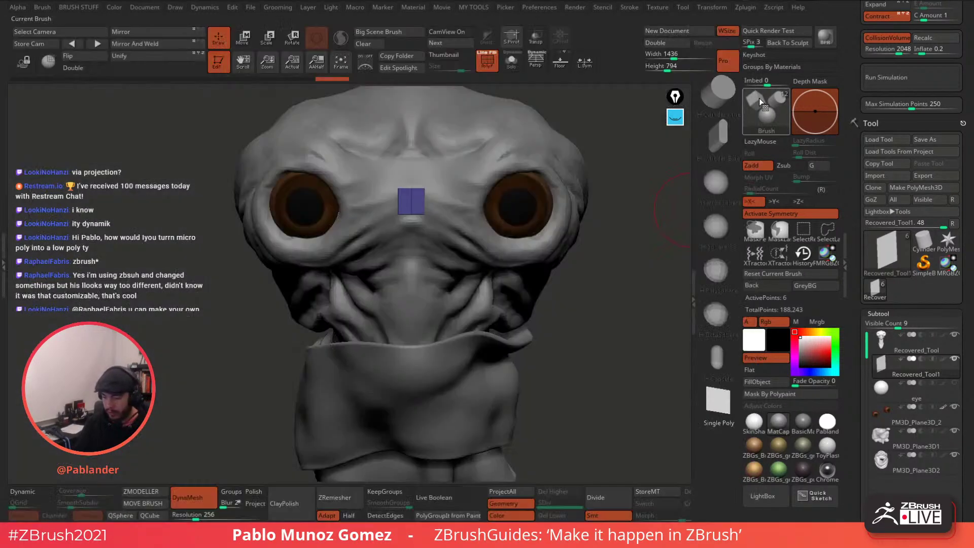
click(759, 98)
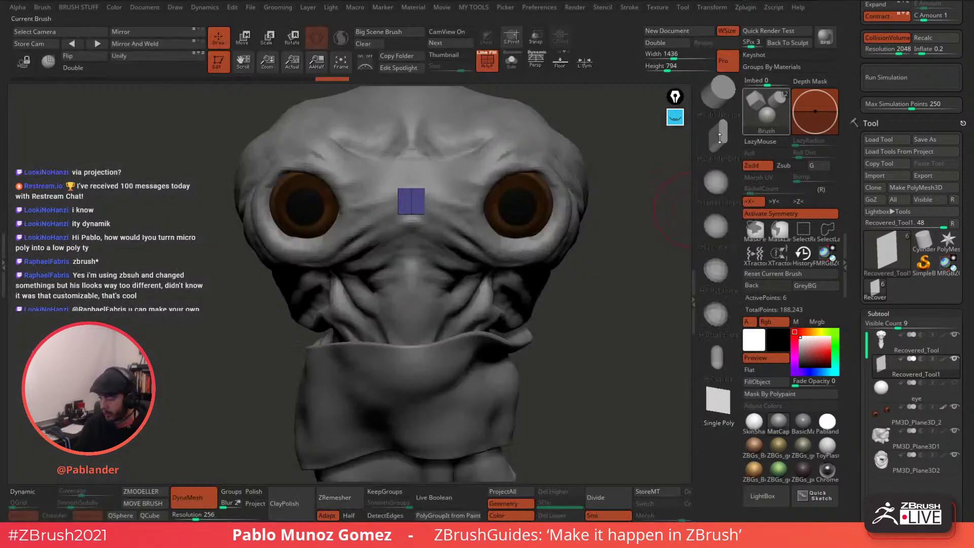
key(2)
key(1)
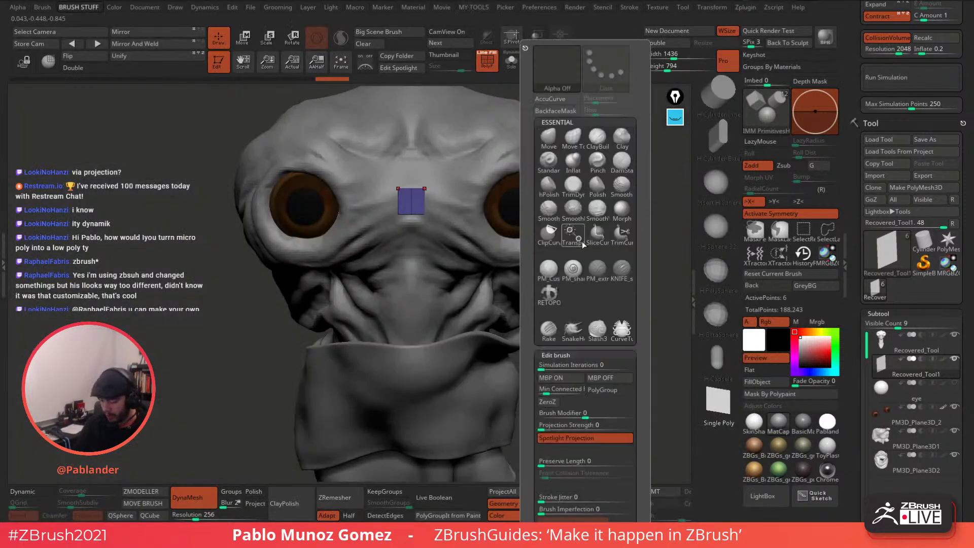
click(545, 289)
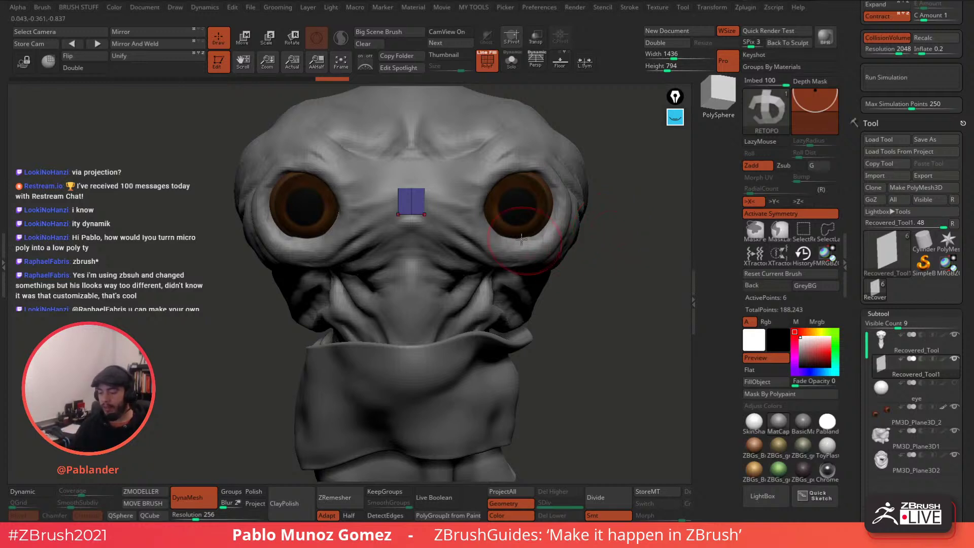
Examine the RETOPO brush's edge, point and polygon actions on the forehead patch.
mouse_move(425, 188)
ctrl+right_down()
mouse_move(436, 274)
mouse_move(443, 262)
ctrl+right_up()
key(space)
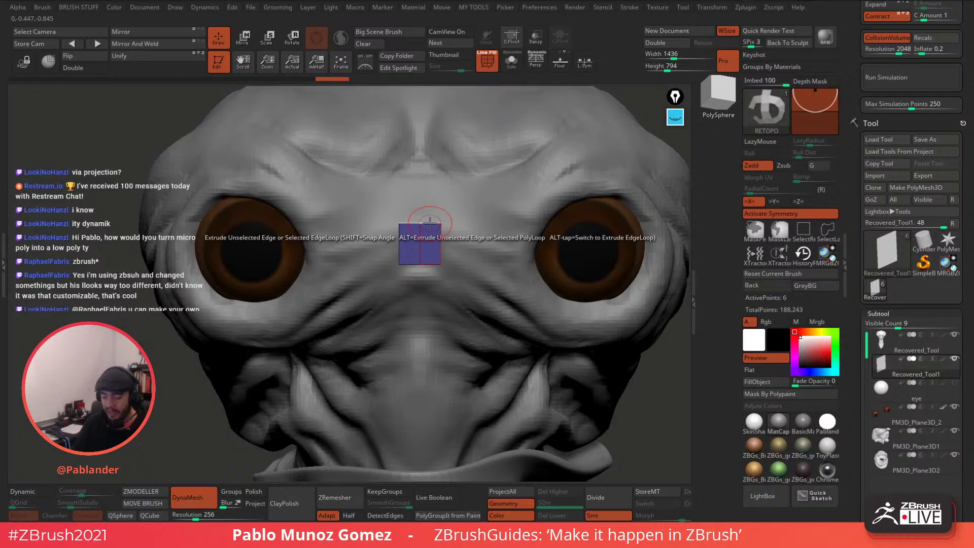
key(space)
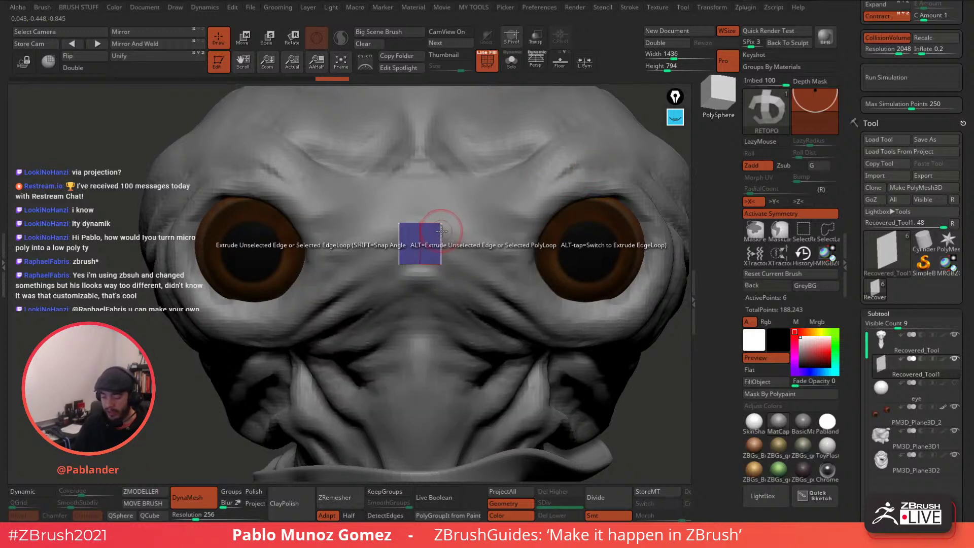
key(space)
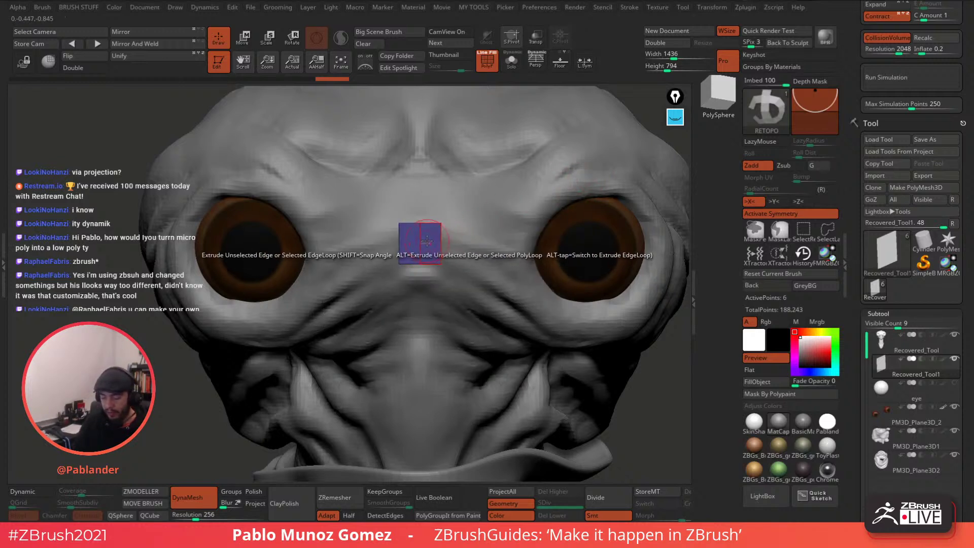
key(space)
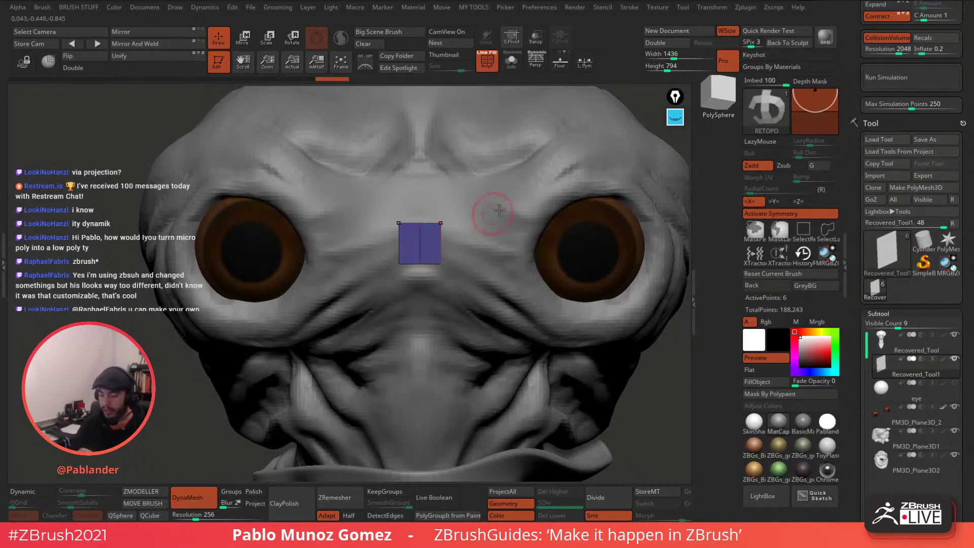
Switch to the ZModeler brush and set its edge action to Extrude with Regular Extrude, and its polygon action to Inset.
key(b)
key(z)
key(m)
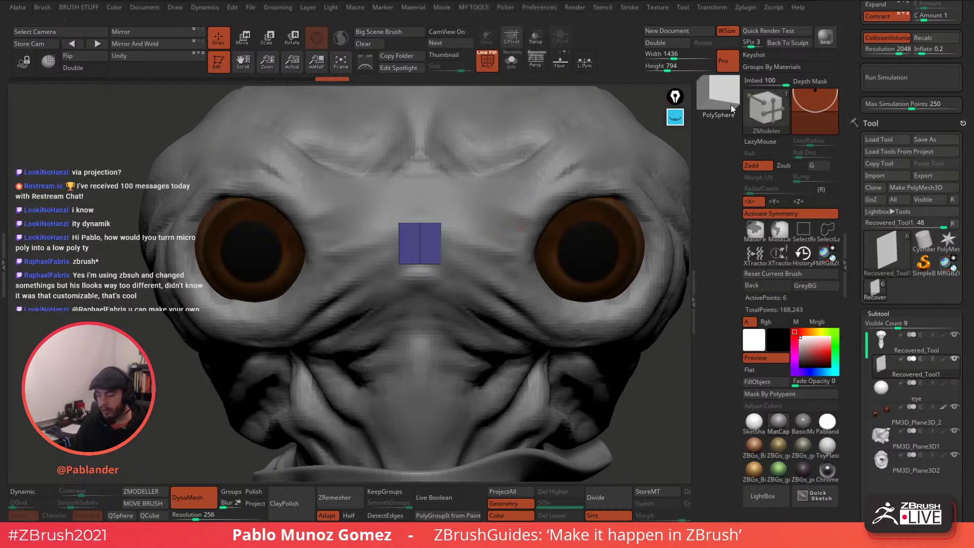
key(space)
click(442, 237)
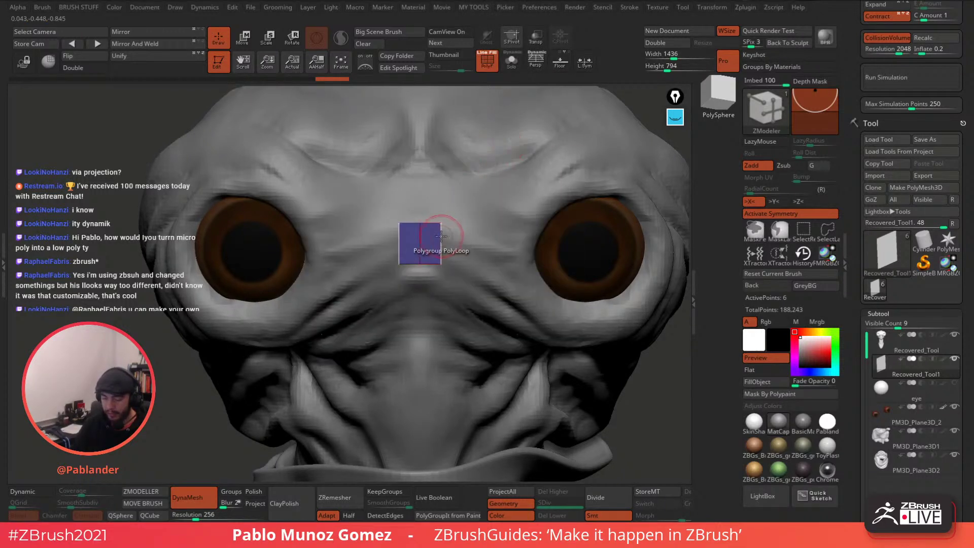
key(space)
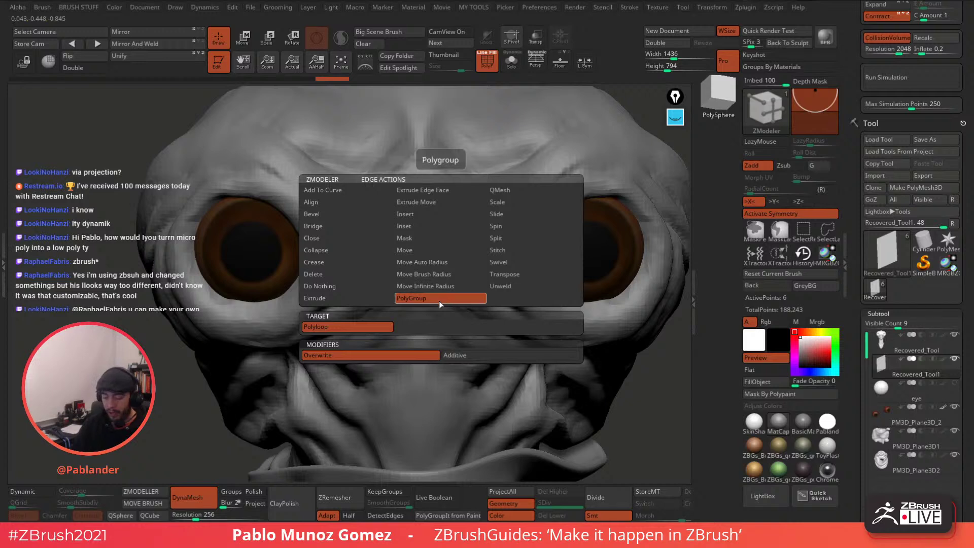
click(359, 299)
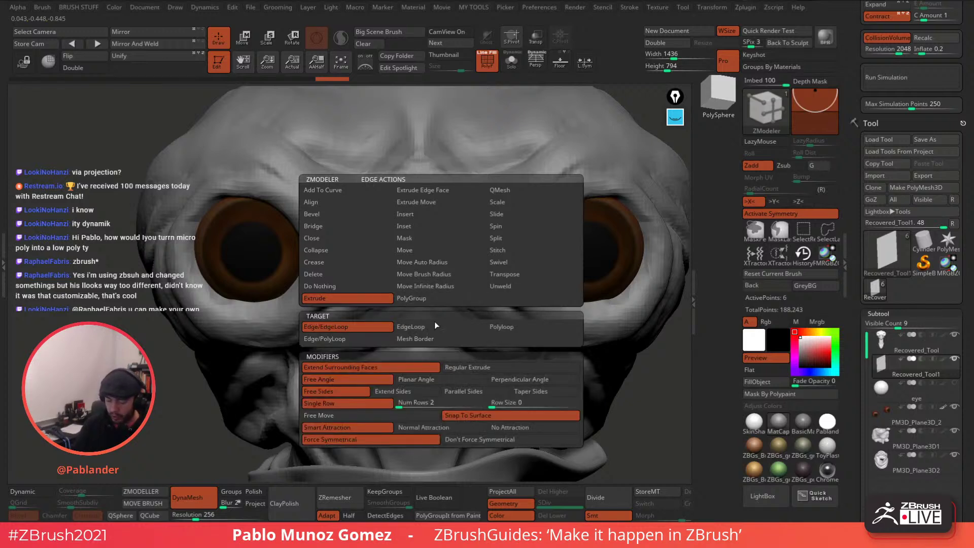
click(474, 369)
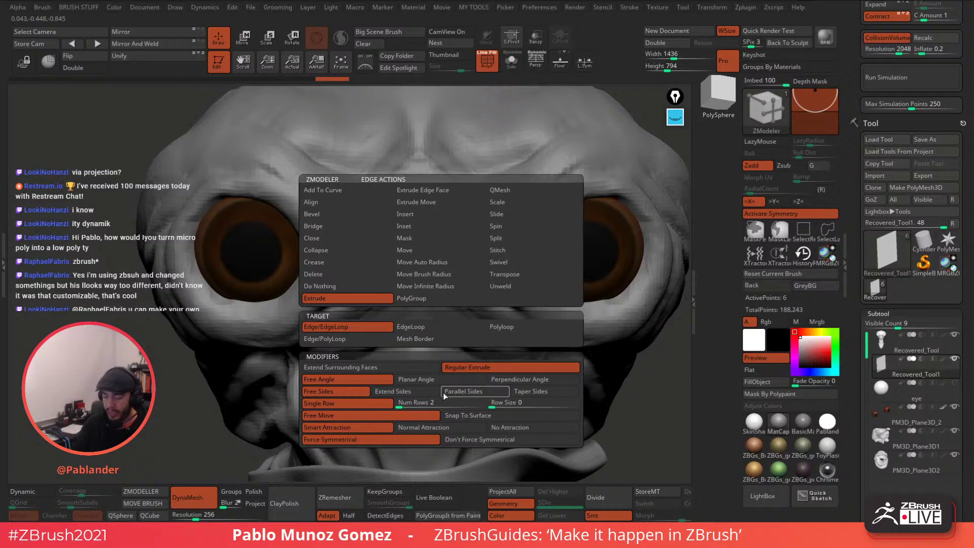
key(space)
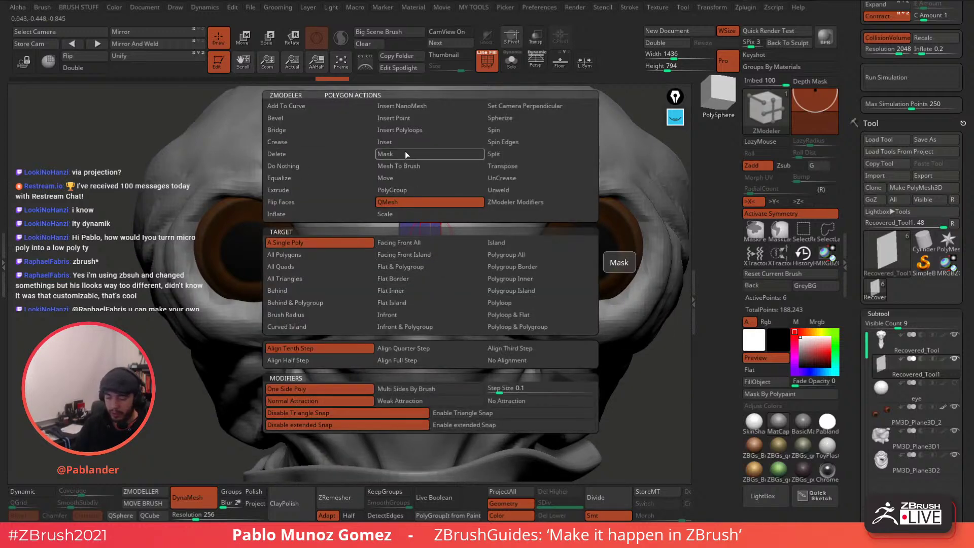
click(423, 143)
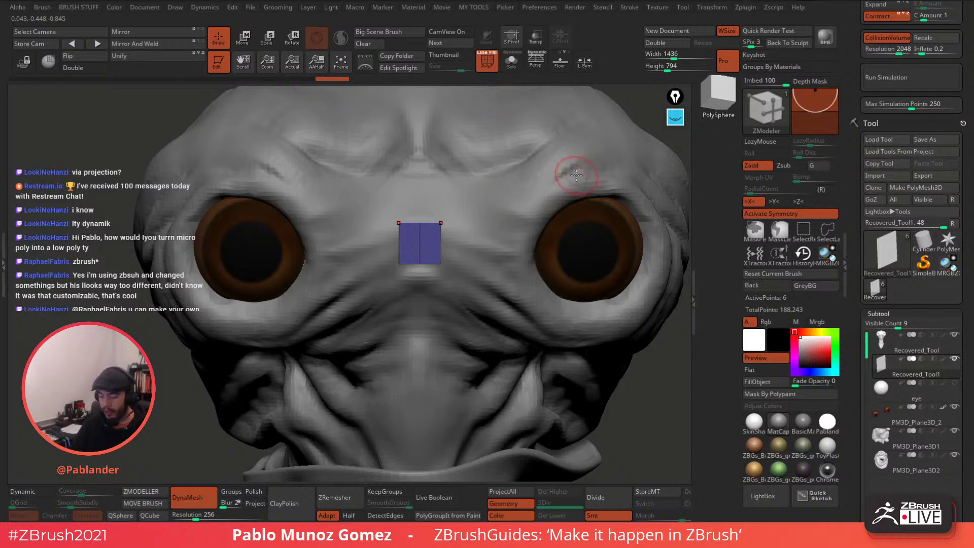
Return to the RETOPO brush and move the forehead patch's upper and lower outer corners slightly outward along the head surface.
key(2)
key(1)
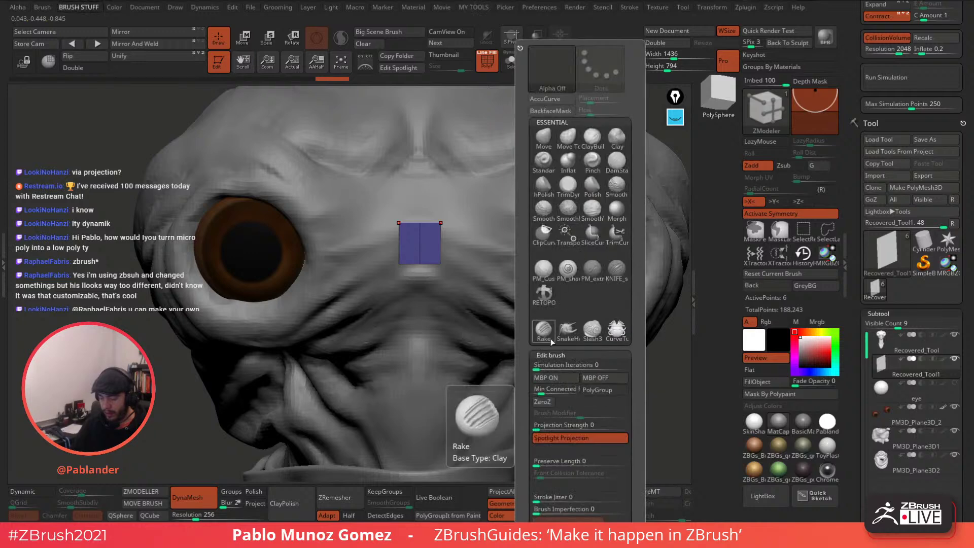
click(535, 299)
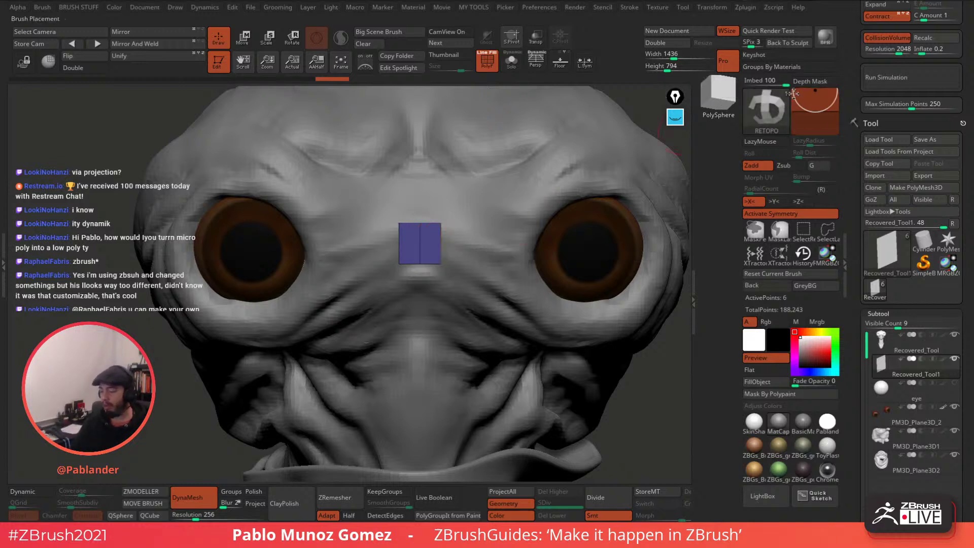
alt+right_drag(519, 217, 480, 210)
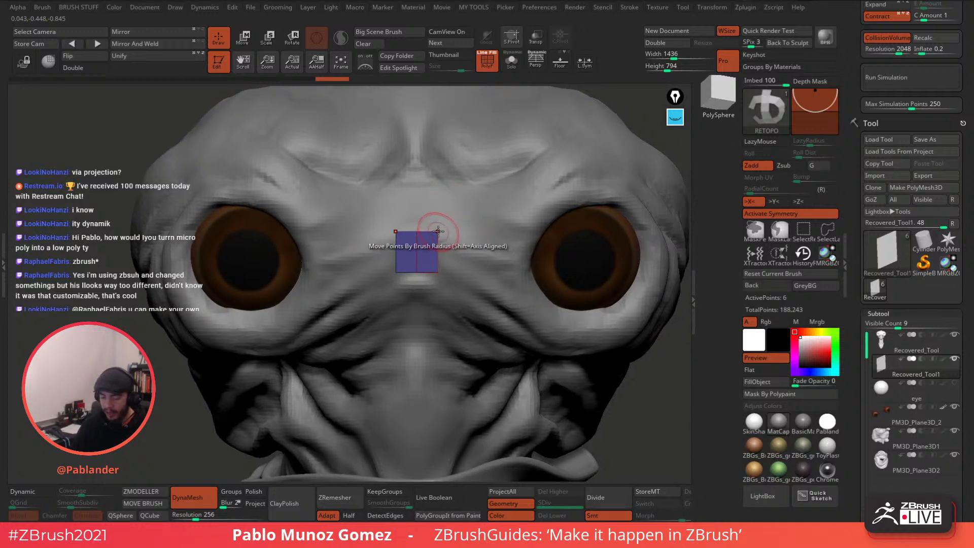
drag(437, 231, 443, 231)
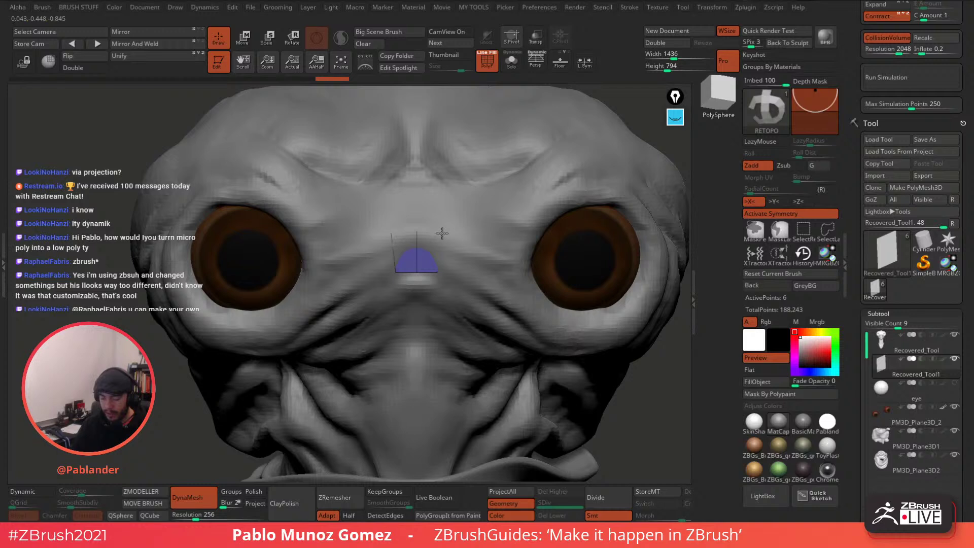
drag(438, 272, 444, 269)
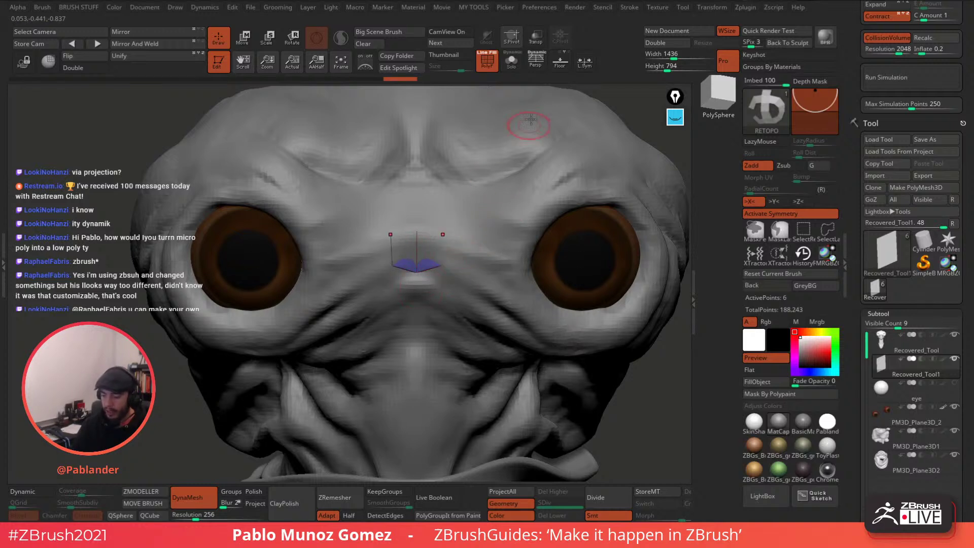
Turn on transparency and extrude the patch's outer edges repeatedly into a symmetrical strip reaching the inner sides of both eyes.
click(536, 39)
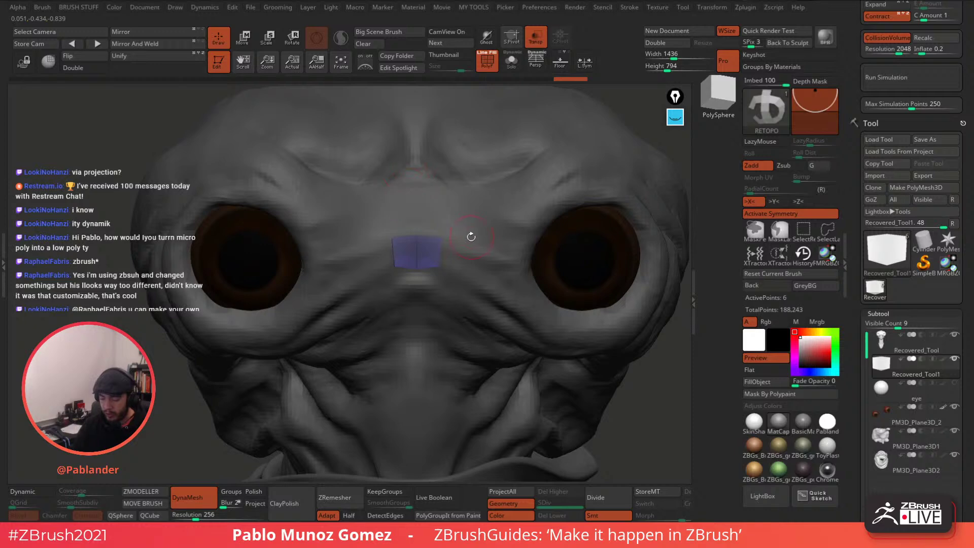
right_drag(471, 235, 444, 249)
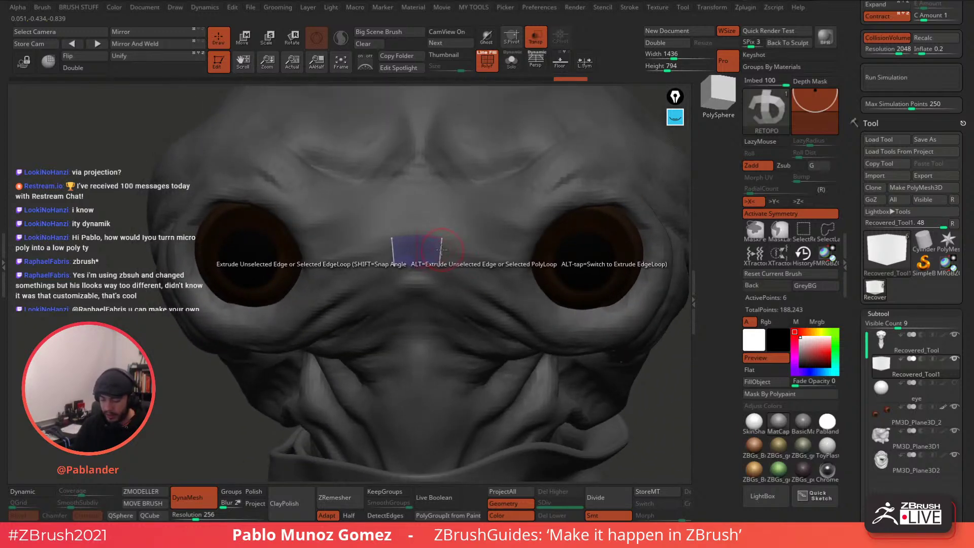
mouse_move(442, 249)
mouse_down()
mouse_move(468, 260)
mouse_move(472, 245)
mouse_move(467, 276)
mouse_up()
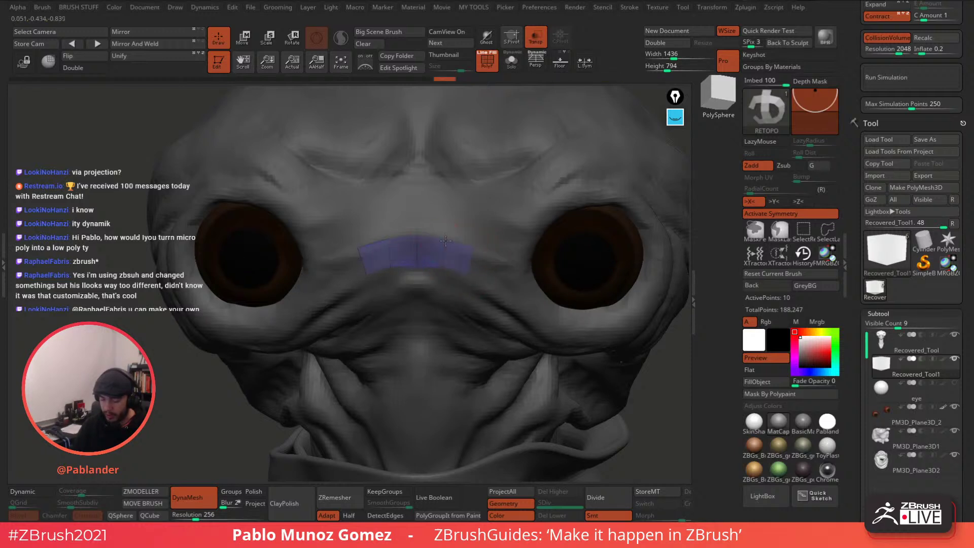
drag(487, 265, 491, 234)
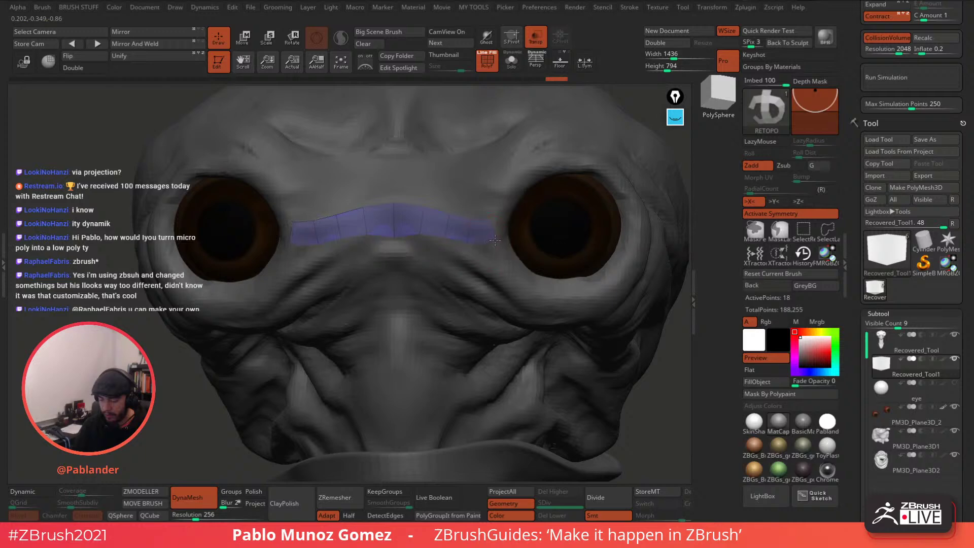
right_drag(533, 238, 486, 227)
drag(502, 231, 508, 246)
right_drag(515, 242, 543, 236)
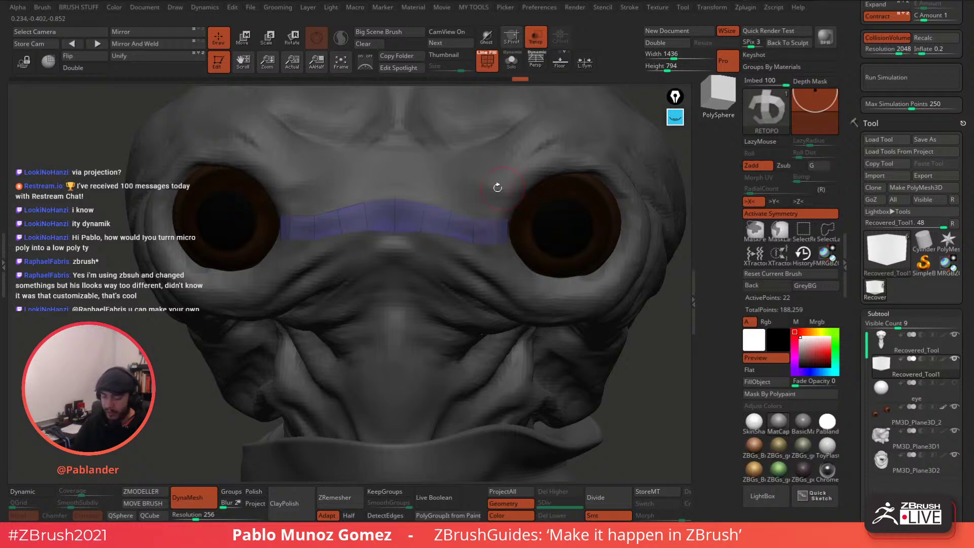
Extrude polygons symmetrically from the brow strip's ends up around the inner upper rim of both eyes.
right_drag(496, 187, 446, 265)
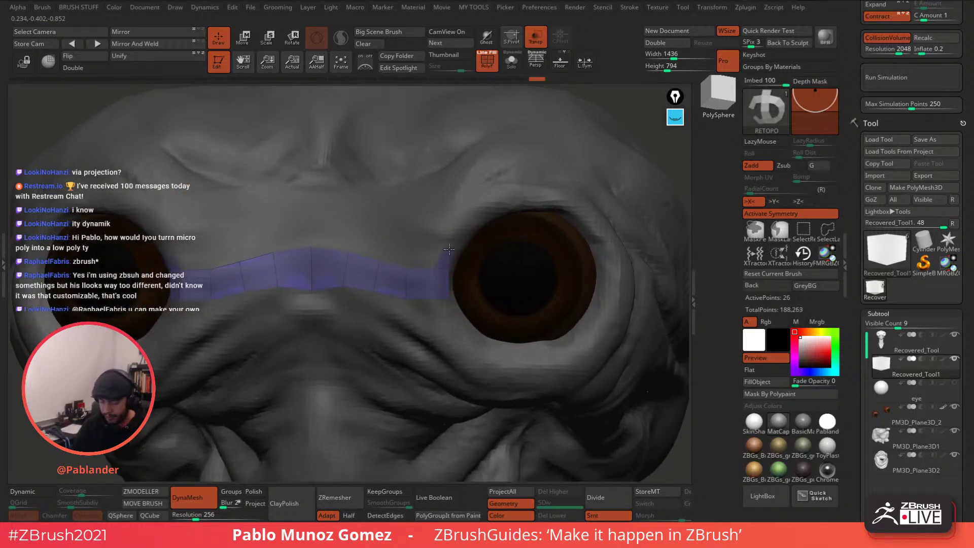
drag(450, 245, 515, 210)
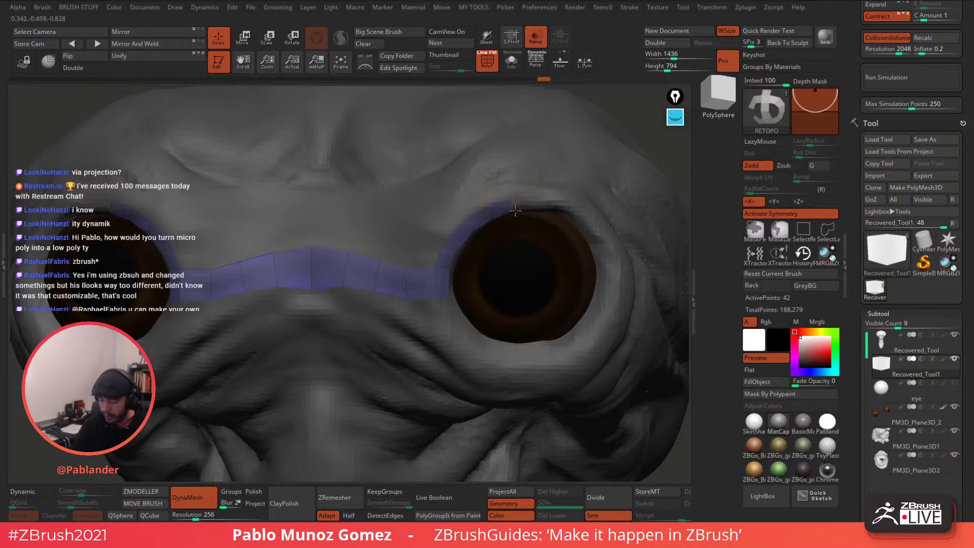
right_drag(529, 204, 514, 202)
key(ctrl+z)
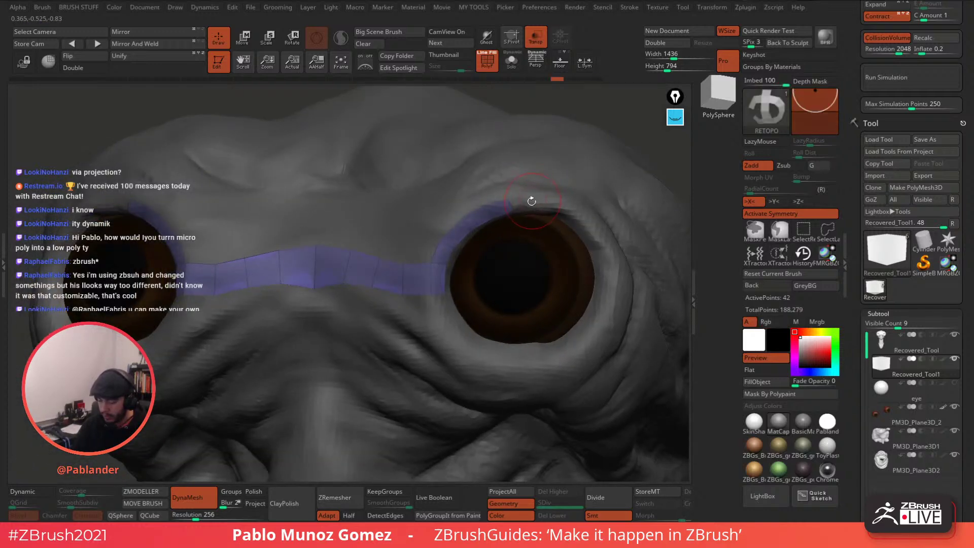
key(ctrl+z)
Continue extruding the polygon strip over the top of the eyes to their upper outer corners, following the socket surface.
right_drag(519, 202, 520, 214)
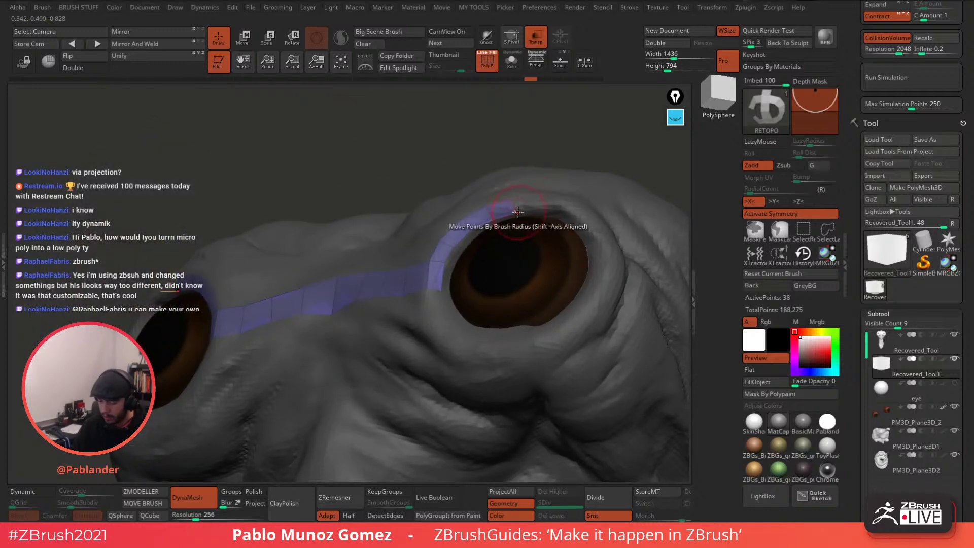
drag(530, 202, 532, 199)
right_drag(534, 189, 534, 205)
drag(534, 205, 555, 206)
right_drag(556, 204, 566, 215)
drag(552, 206, 570, 208)
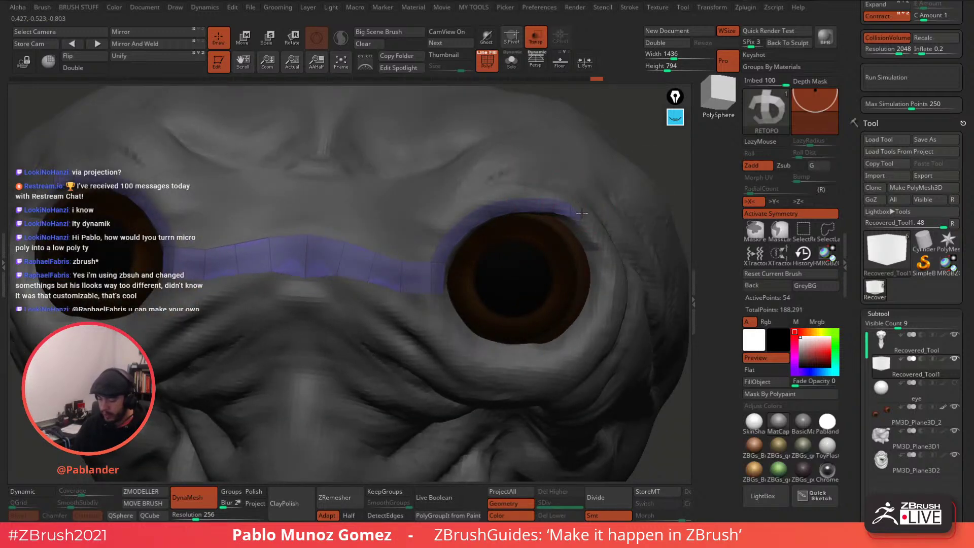
key(ctrl+z)
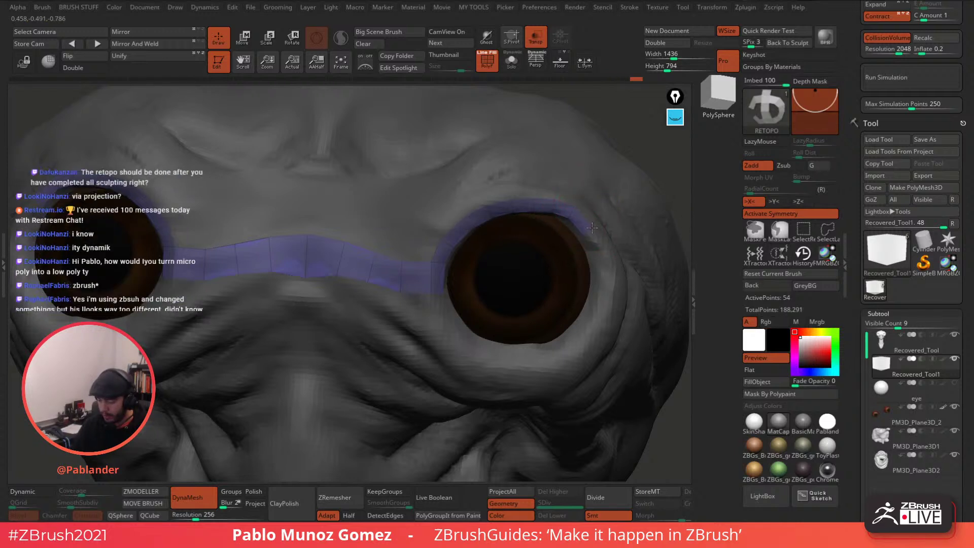
Extrude polygons from the brow strip's ends down around the inner lower corner of the eyes and adjust their points.
alt+right_drag(600, 236, 555, 203)
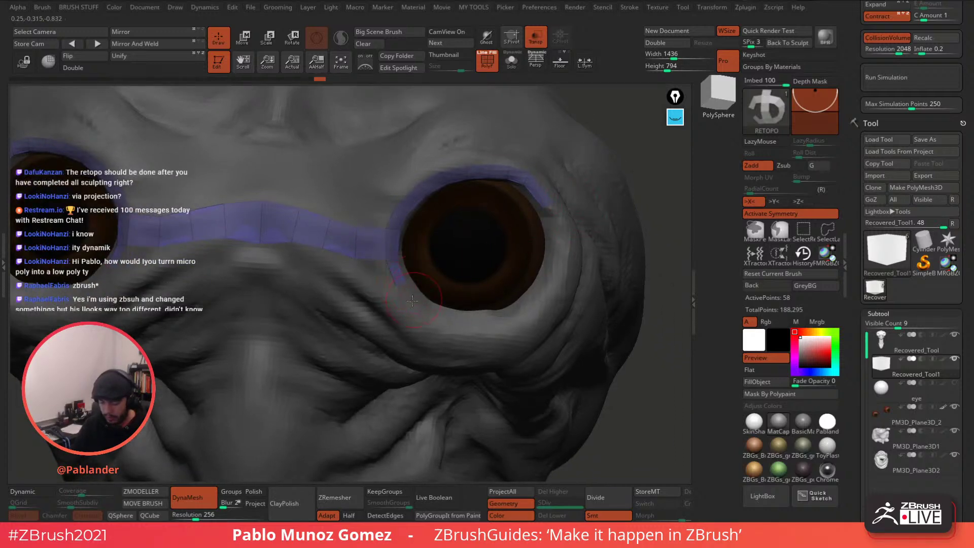
right_drag(407, 280, 402, 283)
drag(403, 283, 412, 301)
key(ctrl+z)
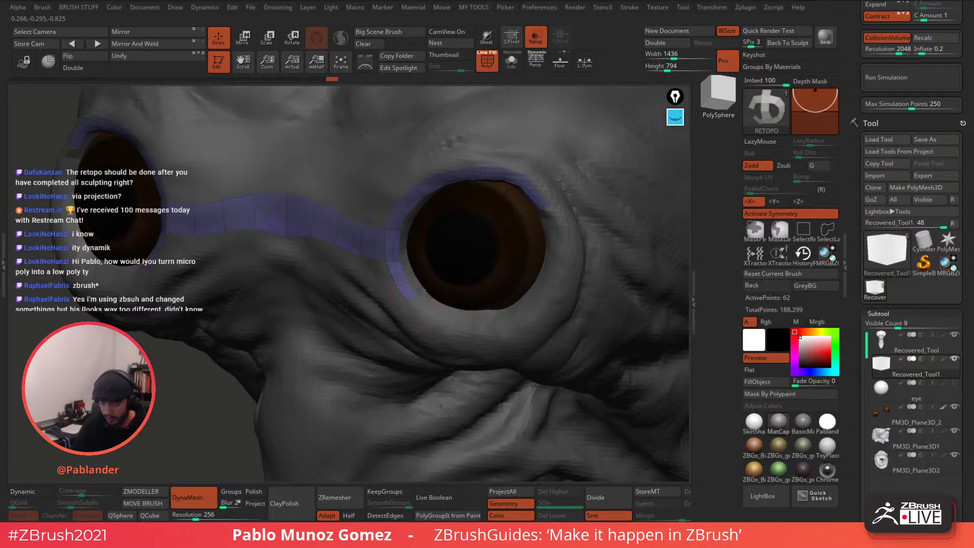
right_drag(418, 292, 417, 268)
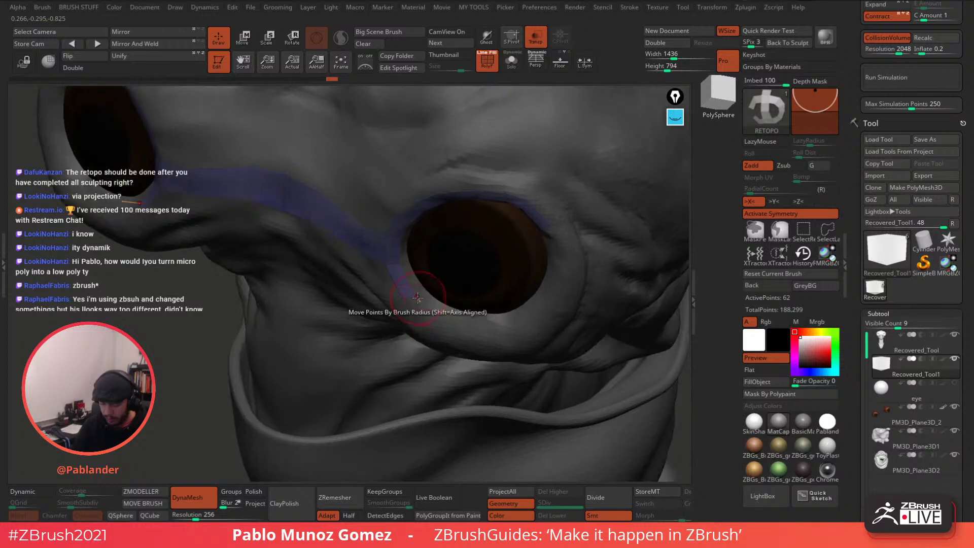
mouse_move(407, 296)
mouse_down()
mouse_move(413, 309)
mouse_move(408, 279)
mouse_up()
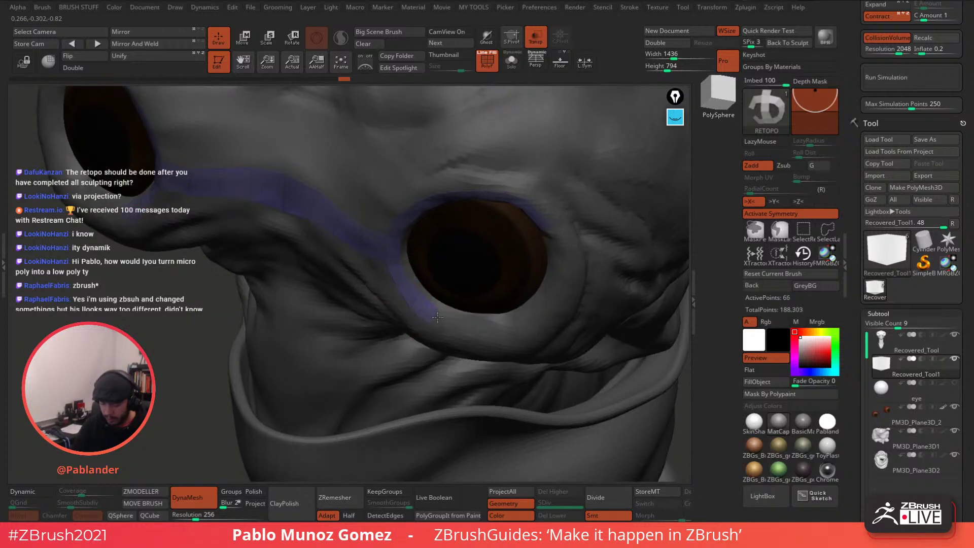
Extrude the strip along the lower eye rims and up the outer sides to close a polygon ring around each eye.
drag(437, 317, 440, 319)
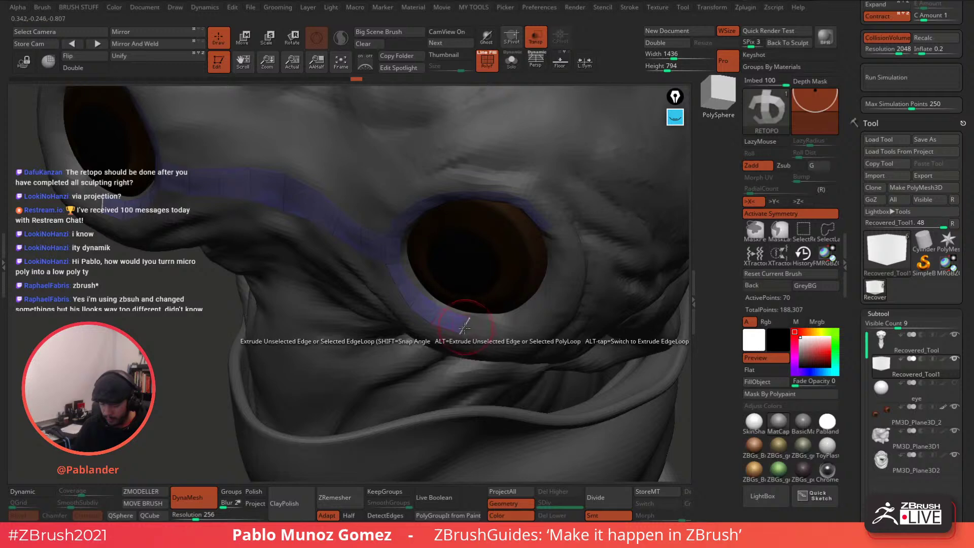
mouse_move(471, 331)
right_down()
mouse_move(485, 308)
mouse_move(477, 316)
right_up()
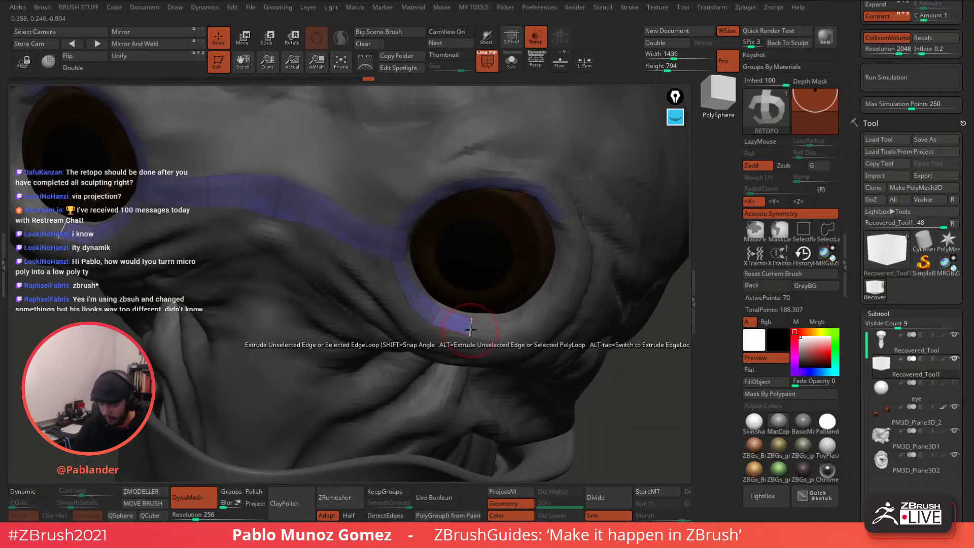
drag(461, 333, 504, 326)
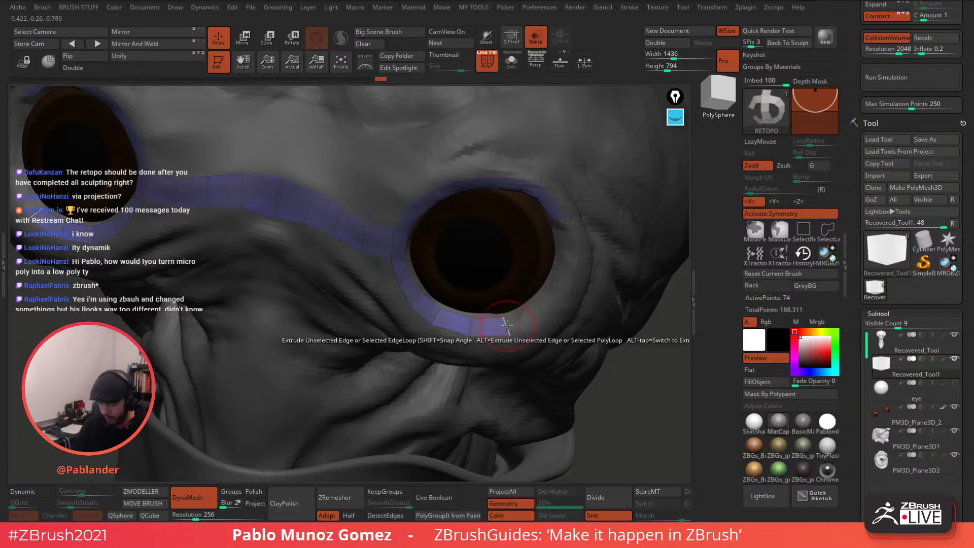
mouse_move(511, 332)
mouse_down()
mouse_move(531, 314)
mouse_move(542, 318)
mouse_move(564, 270)
mouse_move(565, 219)
mouse_move(567, 255)
mouse_up()
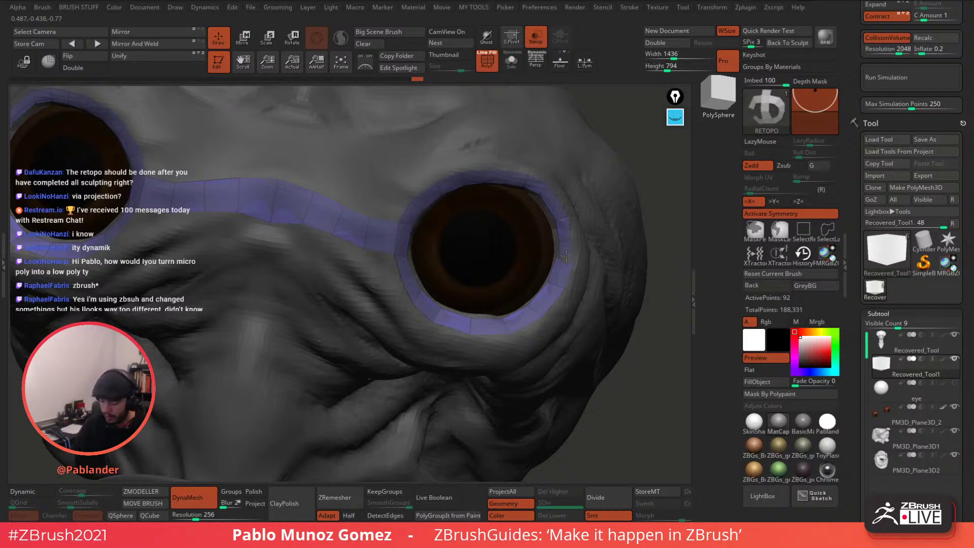
Merge the leftover points on the ring's outer side and reposition its points along the upper outer eye rim.
right_drag(578, 254, 556, 248)
drag(575, 238, 575, 241)
drag(563, 242, 560, 238)
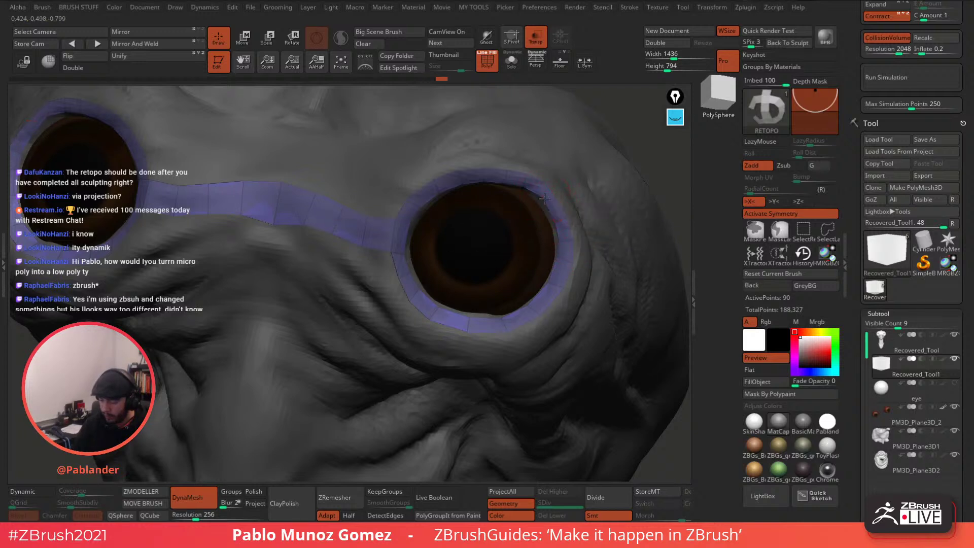
drag(553, 194, 506, 177)
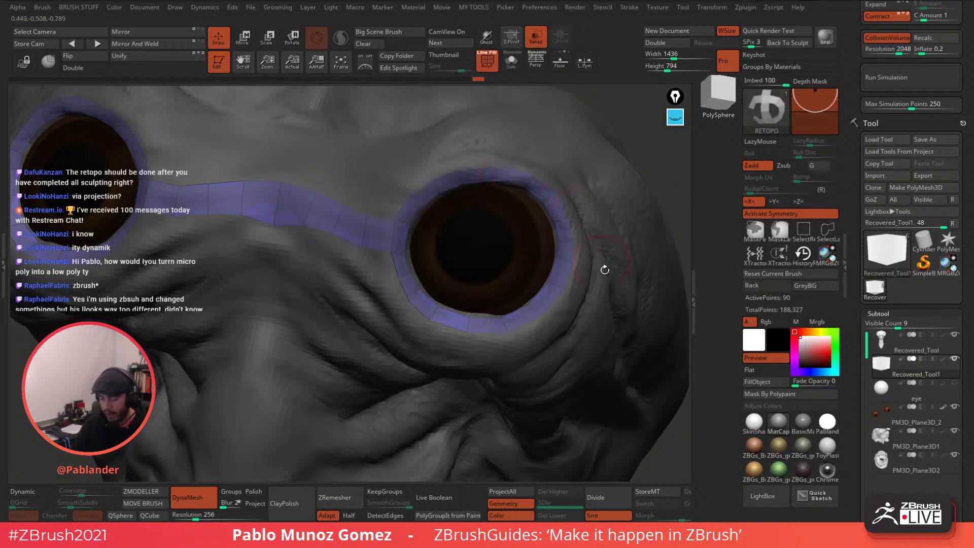
Try extruding one inner upper edge of the eye ring, toggle the action to Extrude EdgeLoop, and undo the extrusion.
mouse_move(604, 268)
alt+mouse_down()
mouse_move(587, 242)
mouse_move(615, 242)
alt+mouse_up()
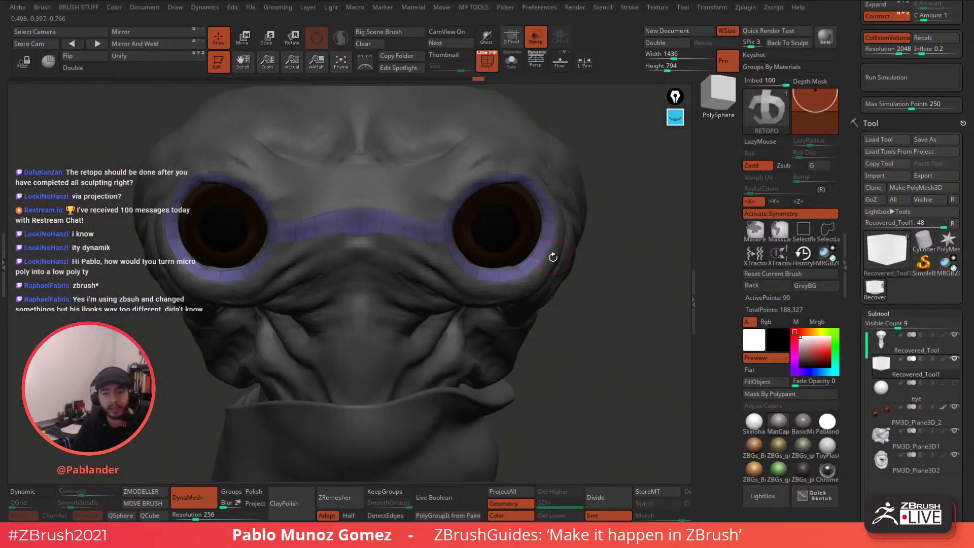
drag(581, 242, 591, 244)
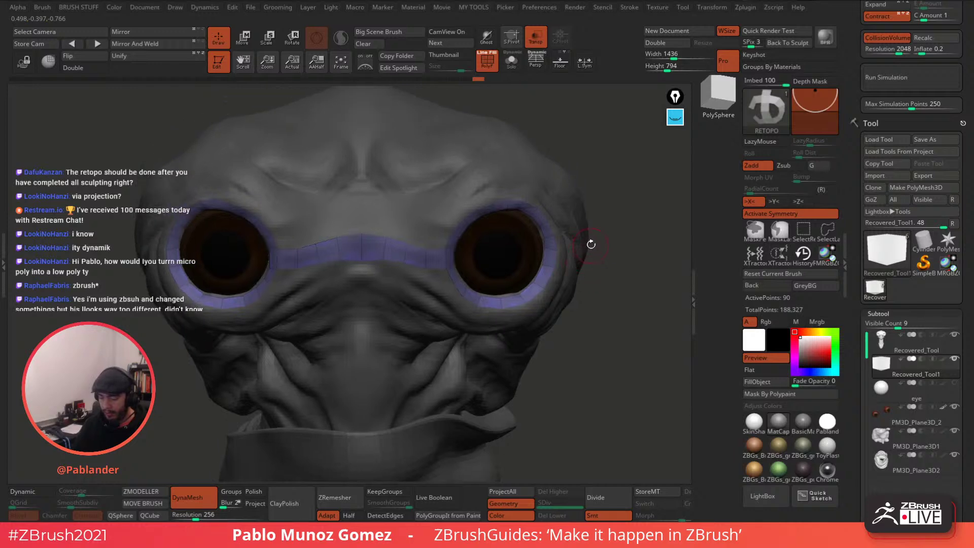
right_drag(543, 185, 561, 187)
mouse_move(481, 200)
right_down()
mouse_move(453, 209)
mouse_move(464, 229)
mouse_move(446, 213)
mouse_move(476, 208)
right_up()
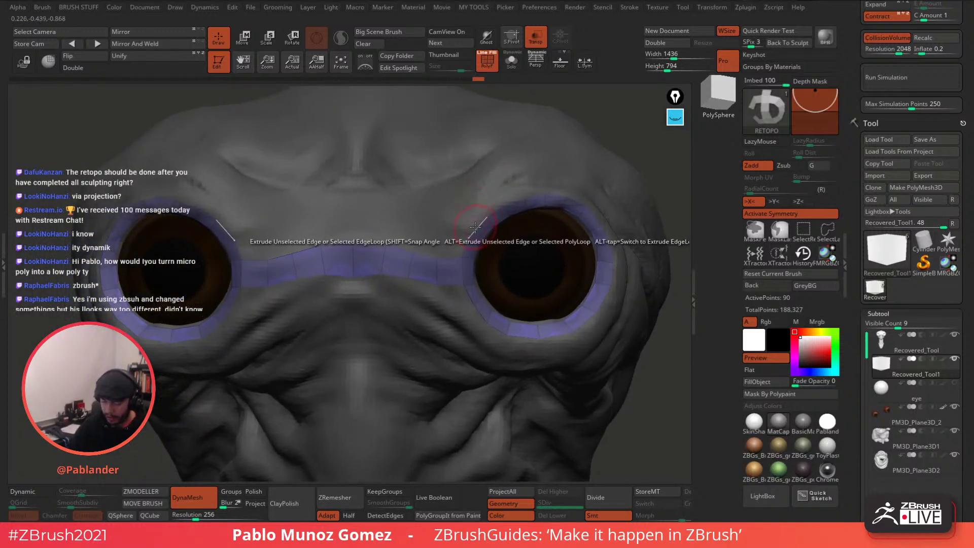
click(464, 217)
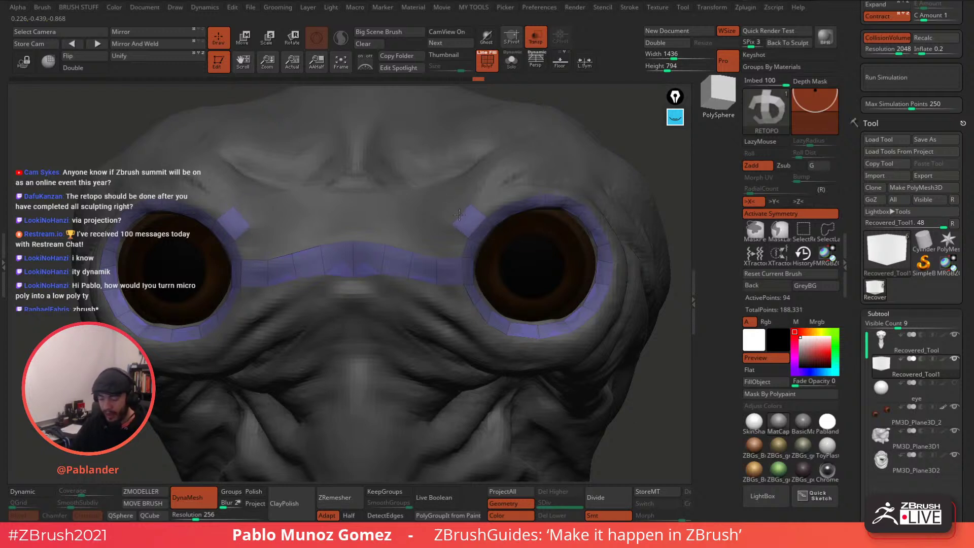
drag(459, 214, 458, 219)
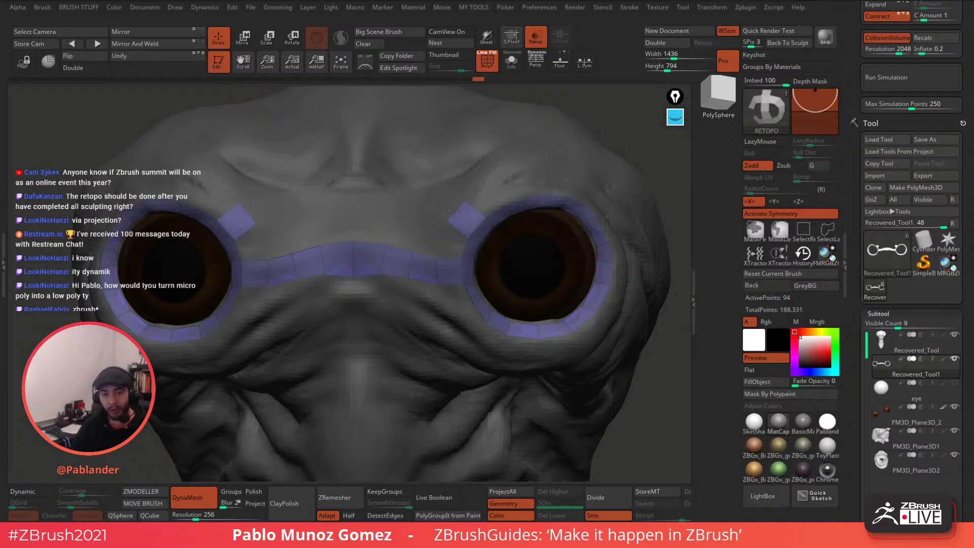
click(454, 210)
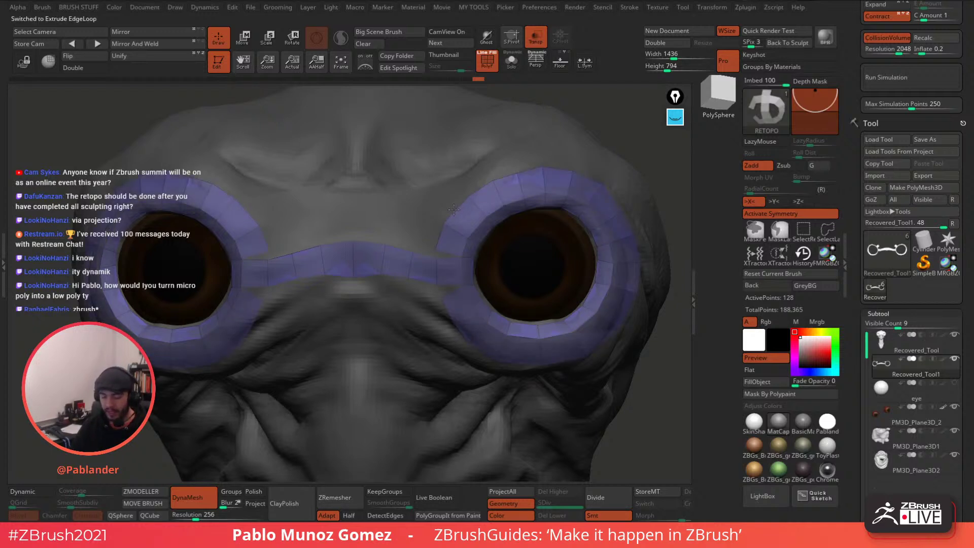
drag(454, 209, 452, 202)
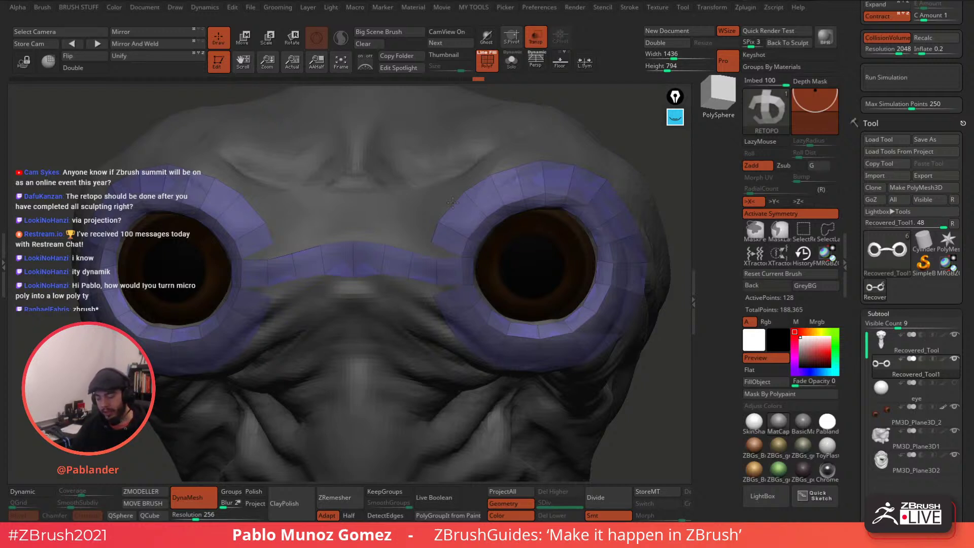
key(ctrl+z)
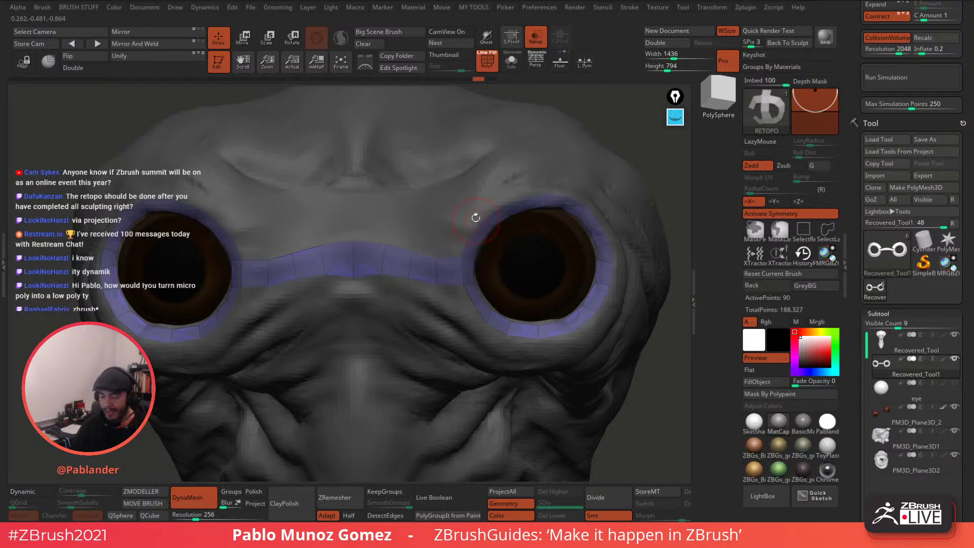
Switch the edge extrusion to EdgeLoop mode and extrude a wider second polygon ring around both eyes.
drag(476, 217, 460, 210)
key(ctrl+z)
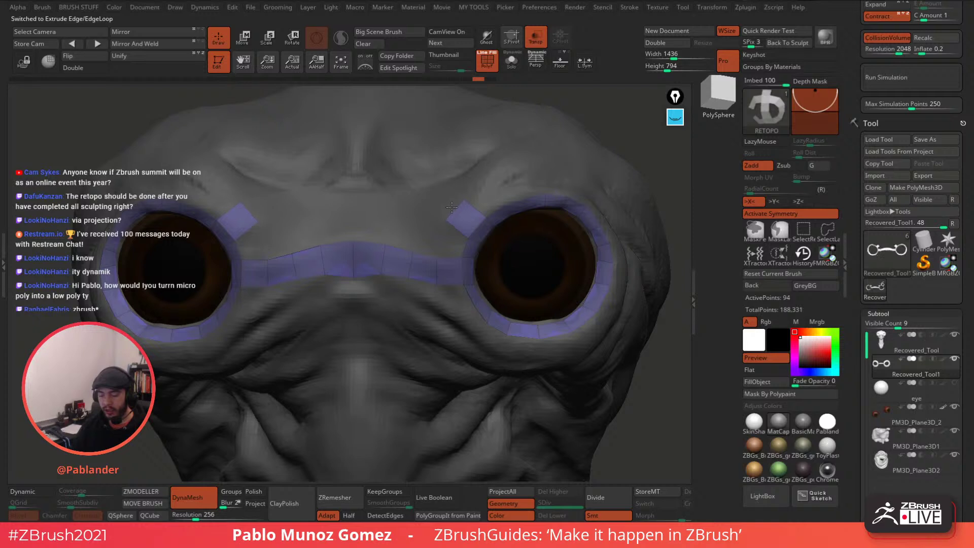
click(454, 208)
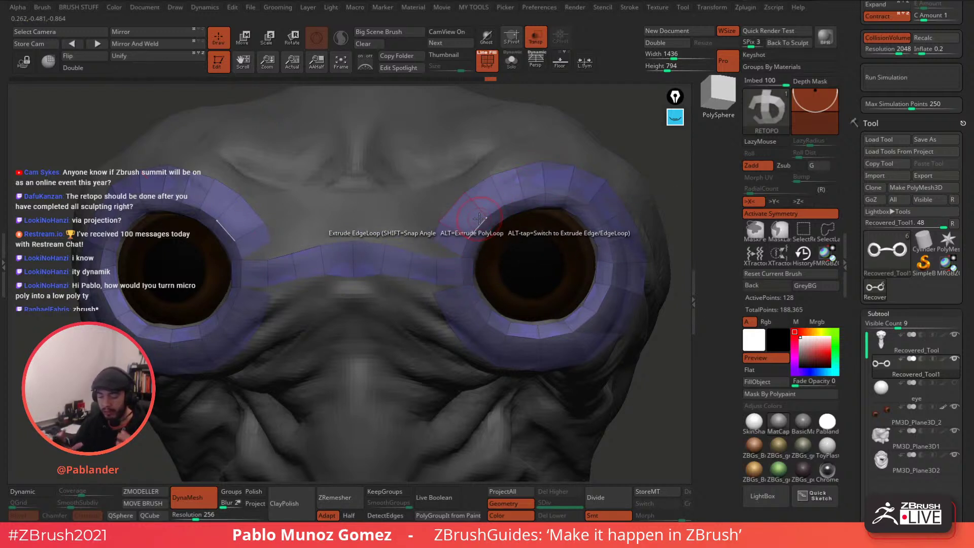
key(ctrl+z)
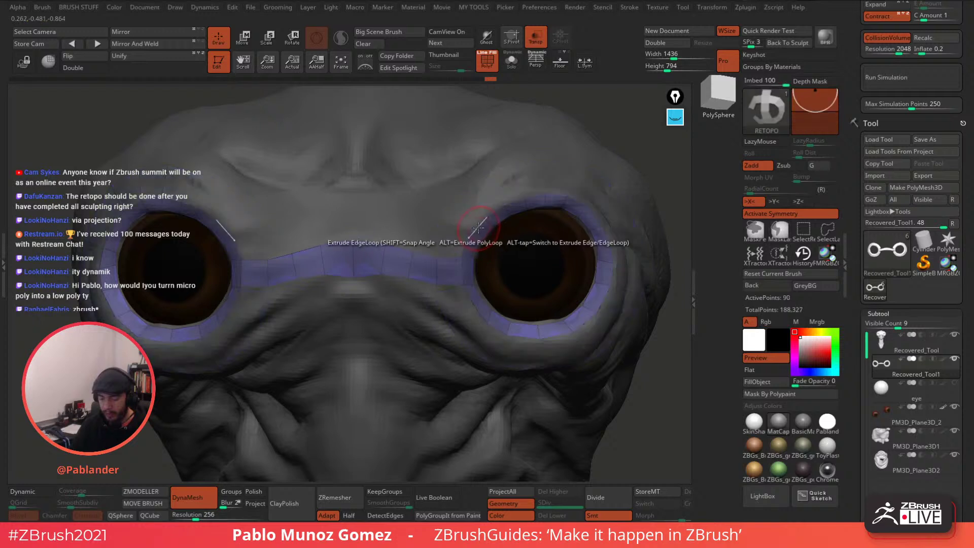
drag(477, 227, 457, 202)
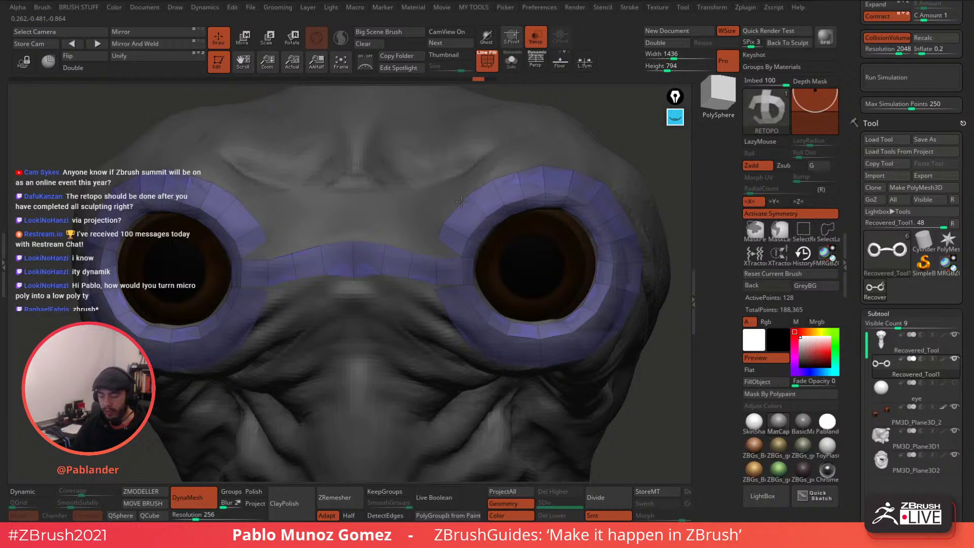
Try extruding extra rows along the brow strip's upper and lower edge loops, and undo these extrusions.
click(459, 204)
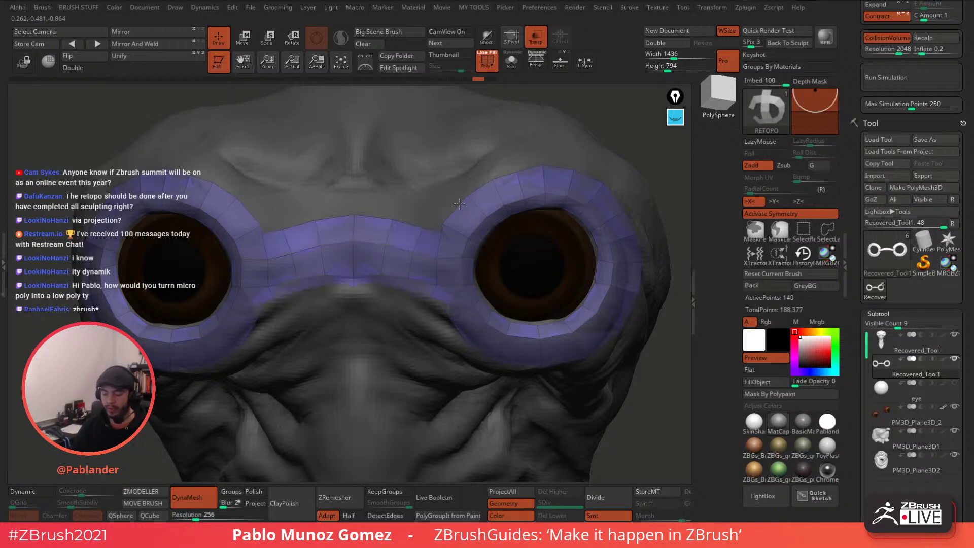
drag(462, 207, 464, 203)
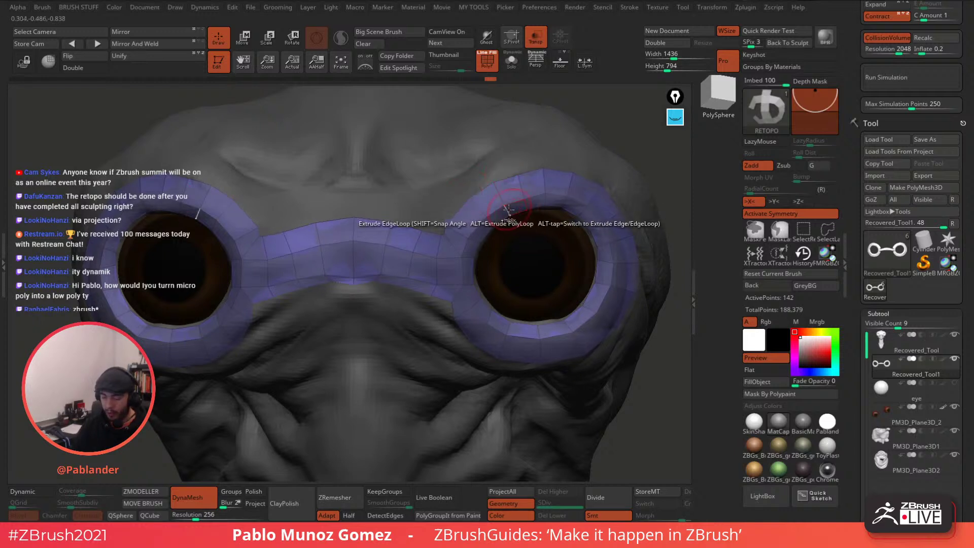
key(ctrl+z)
key(ctrl+z)
drag(475, 230, 455, 219)
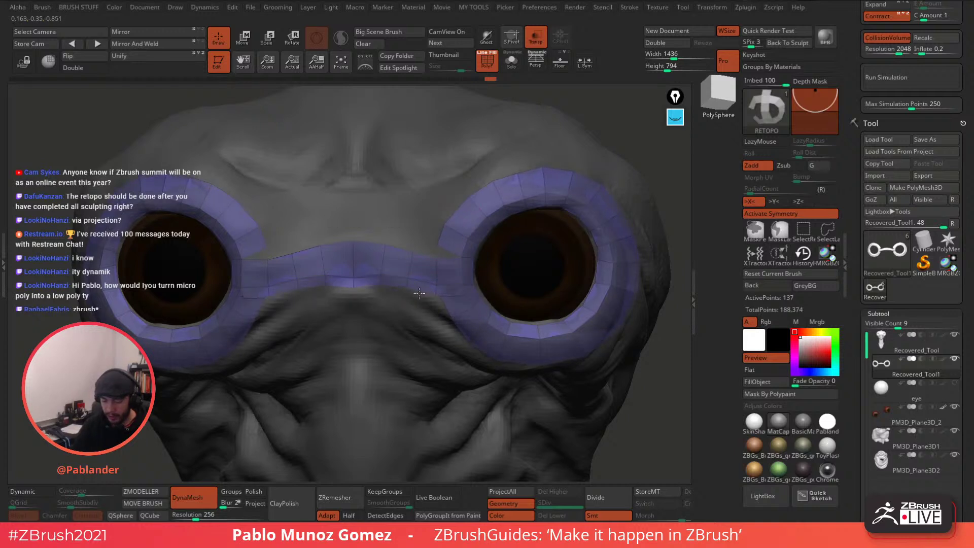
key(ctrl+z)
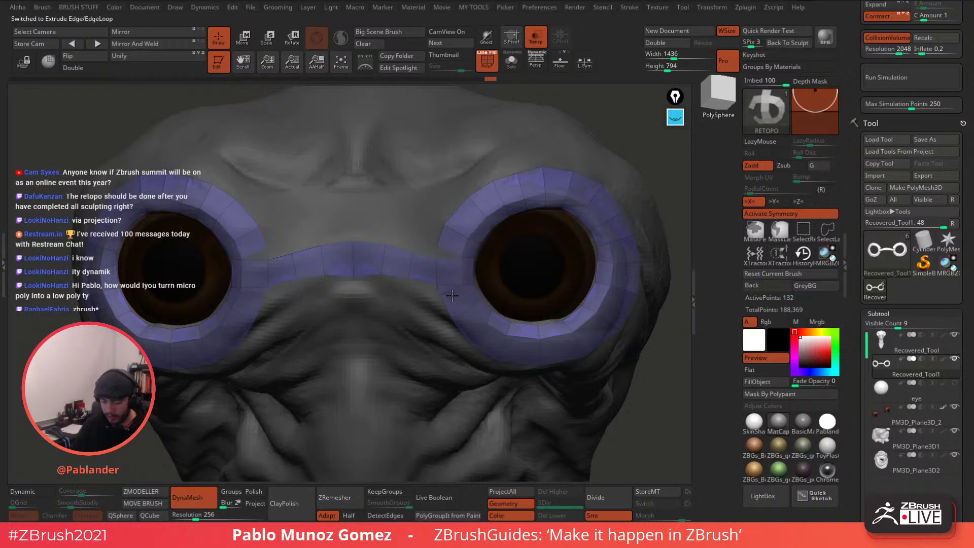
key(ctrl+z)
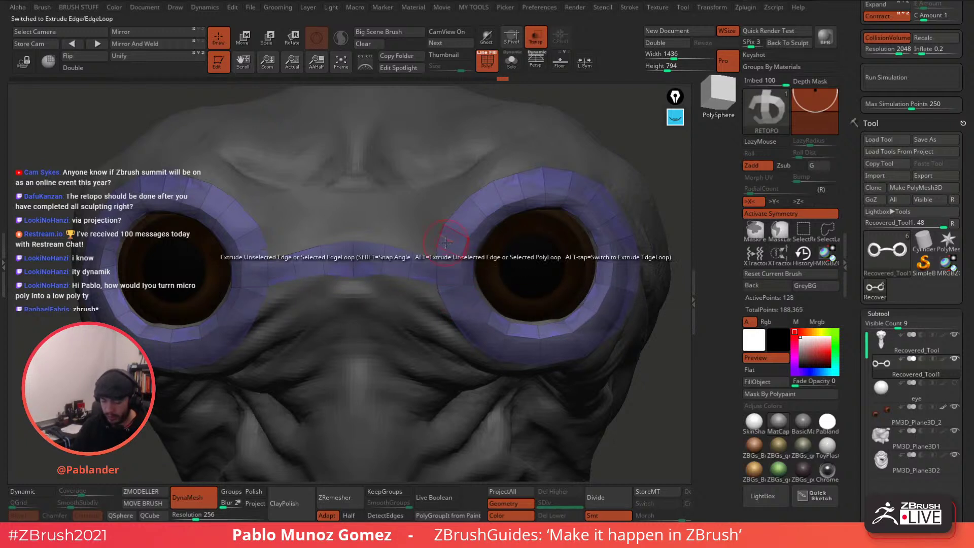
Try extruding a polygon row along the brow strip's upper edge, and undo back past the second ring around both eyes.
drag(437, 255, 363, 231)
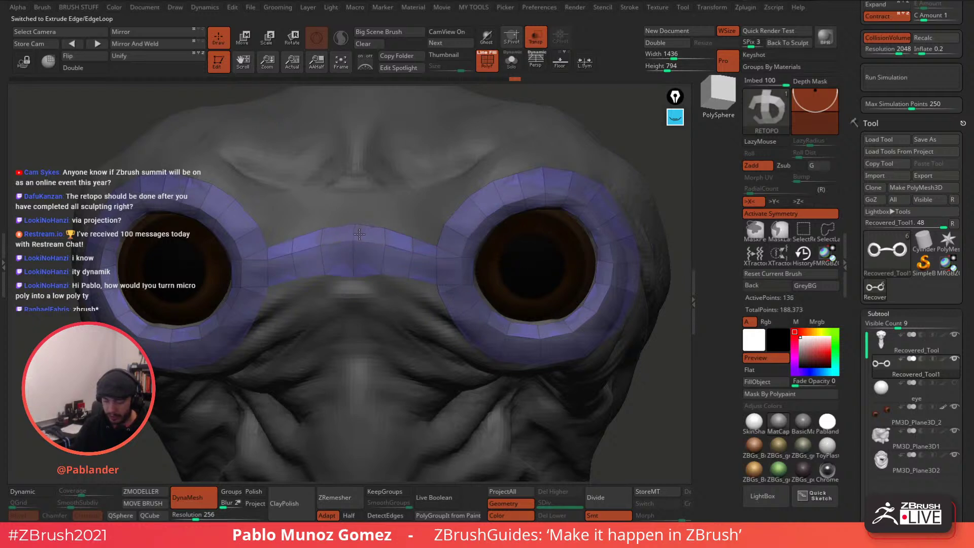
key(ctrl+z)
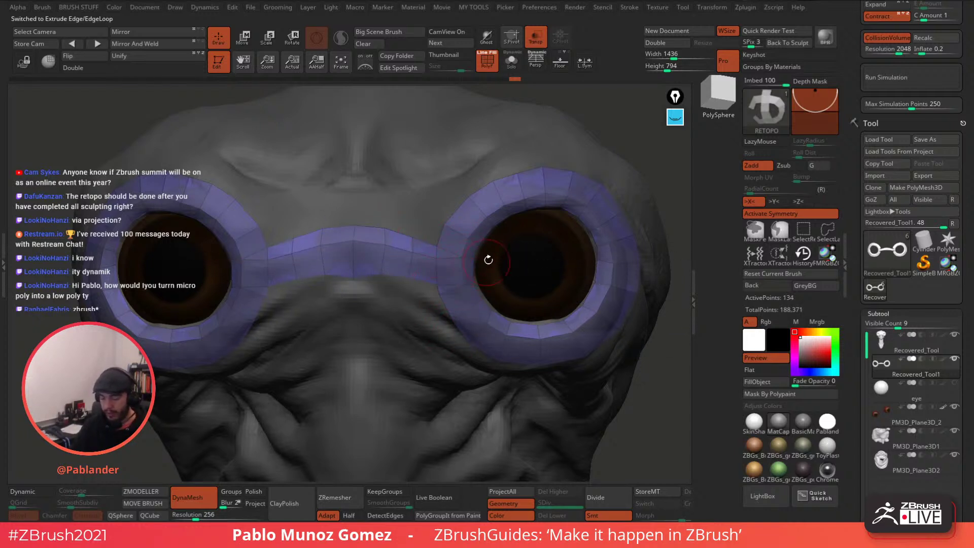
key(ctrl+z)
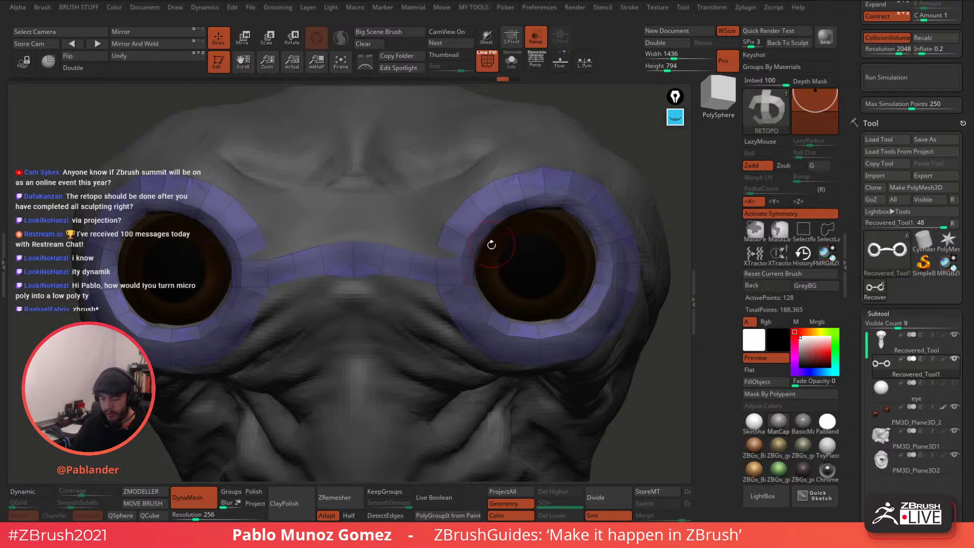
key(ctrl+z)
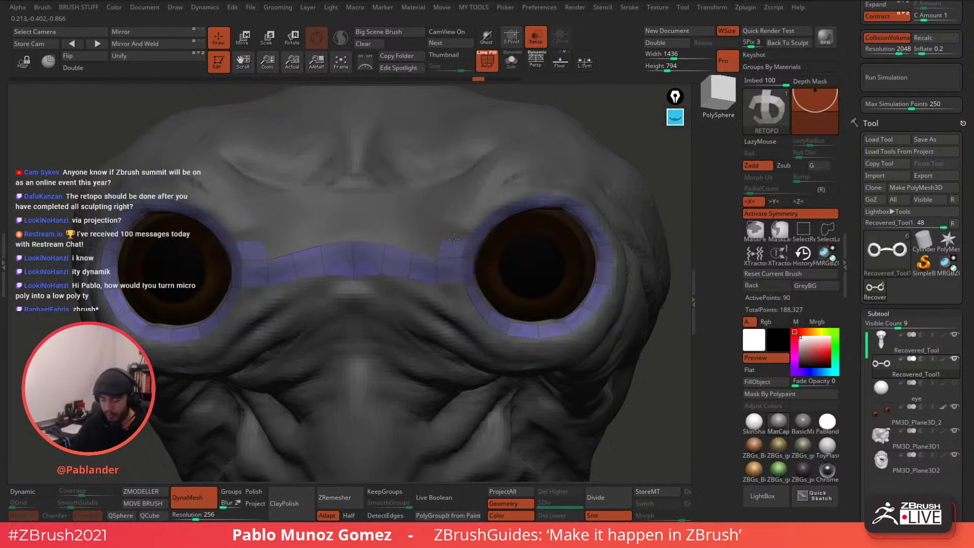
Extrude single polygons from the brow strip's ends around the upper inner eye rims to start a second ring.
click(454, 236)
drag(454, 239, 477, 207)
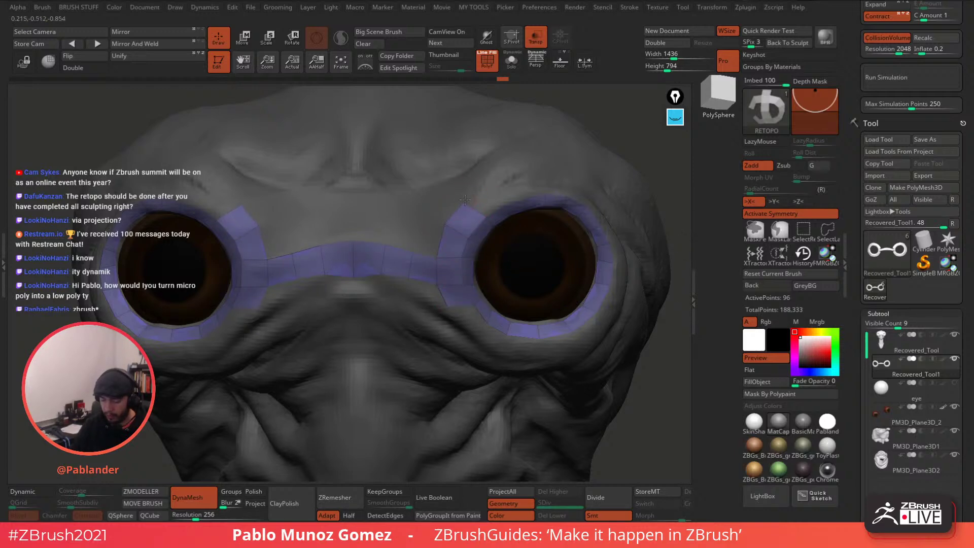
right_drag(465, 200, 417, 197)
drag(475, 207, 540, 168)
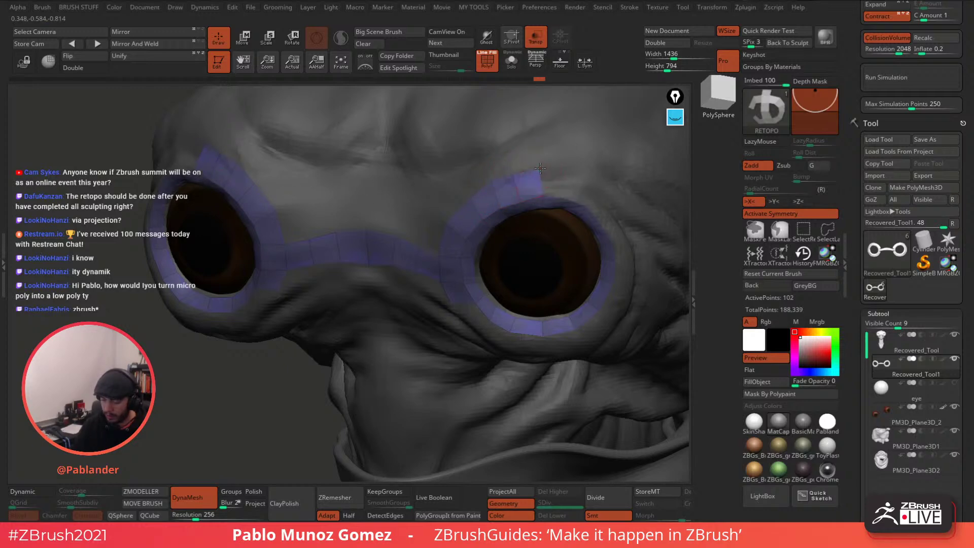
right_drag(551, 167, 518, 172)
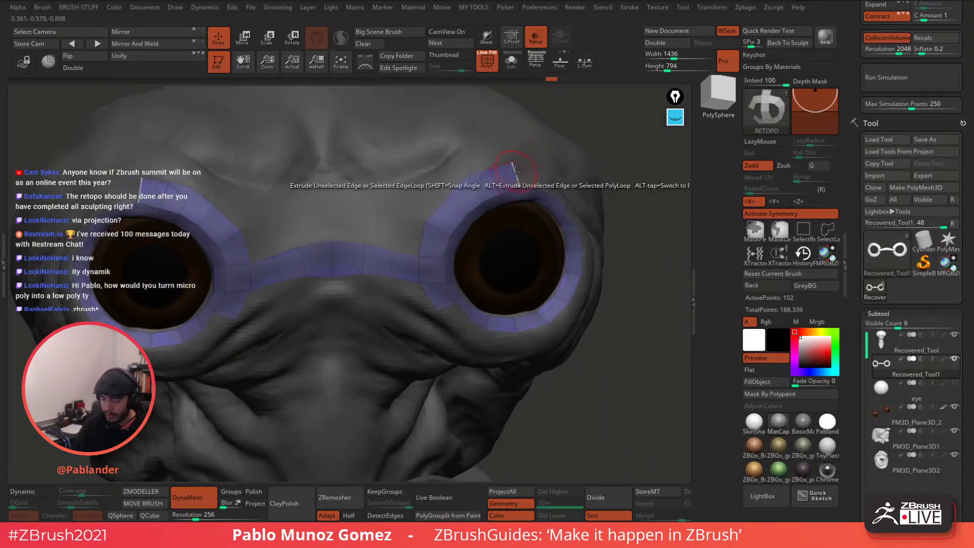
drag(526, 167, 533, 167)
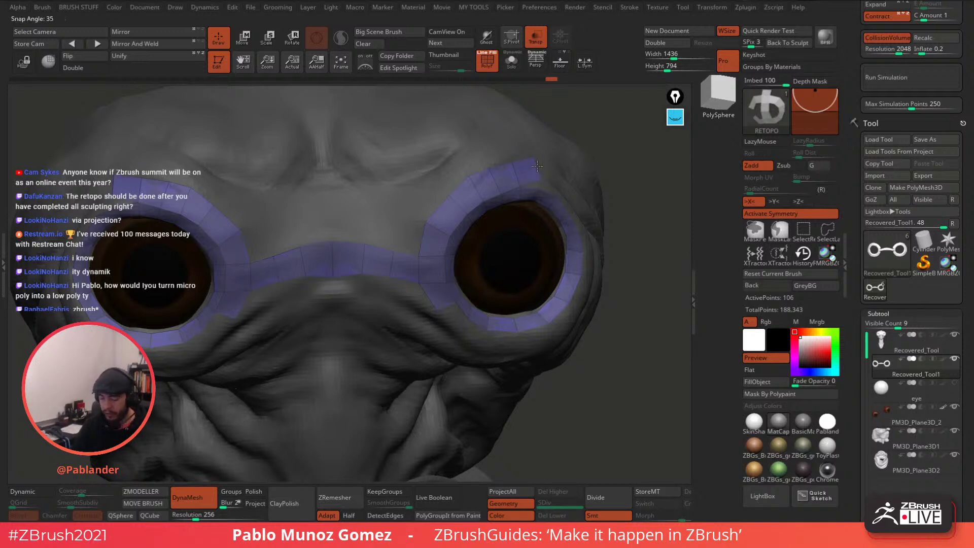
drag(541, 163, 535, 167)
Try extruding the second ring's upper end edge outward over the eye while switching the snap angle mode.
key(space)
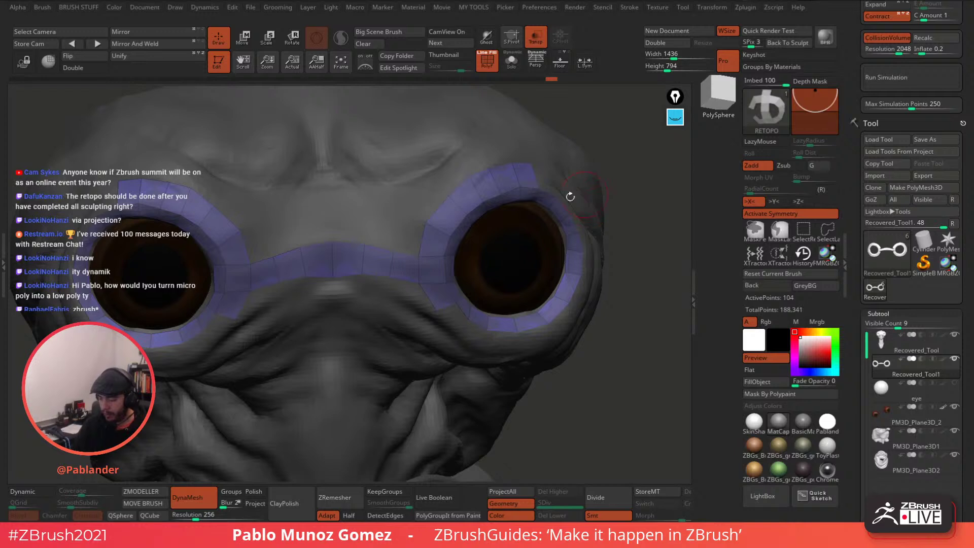
key(space)
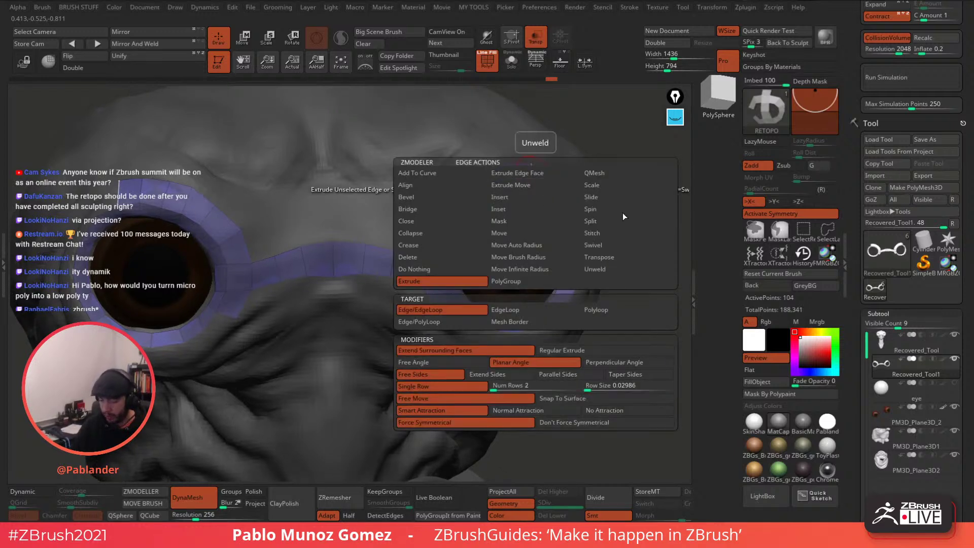
mouse_move(534, 174)
mouse_down()
mouse_move(549, 171)
mouse_move(553, 150)
mouse_move(550, 169)
mouse_up()
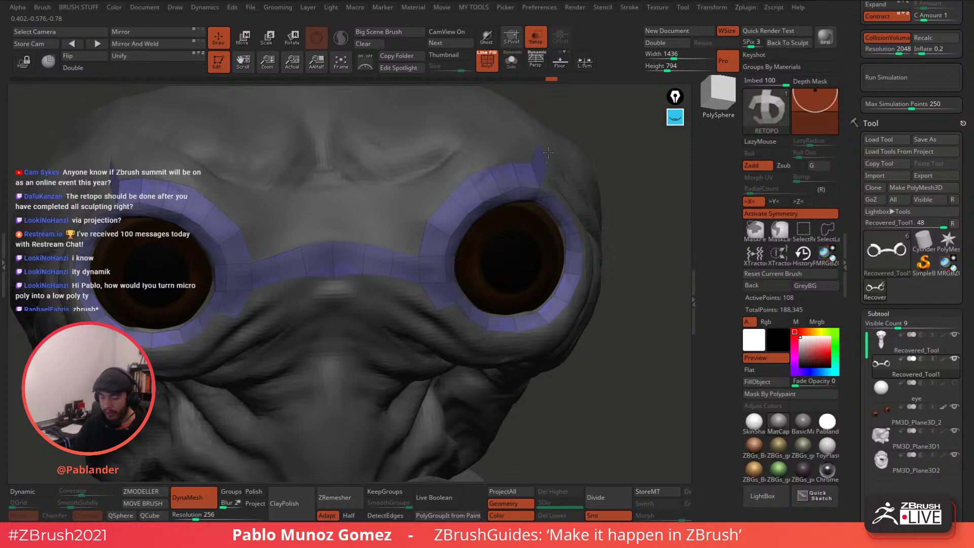
mouse_move(549, 153)
mouse_down()
mouse_move(582, 189)
mouse_move(522, 215)
mouse_move(559, 155)
mouse_move(572, 170)
mouse_up()
key(shift)
key(shift)
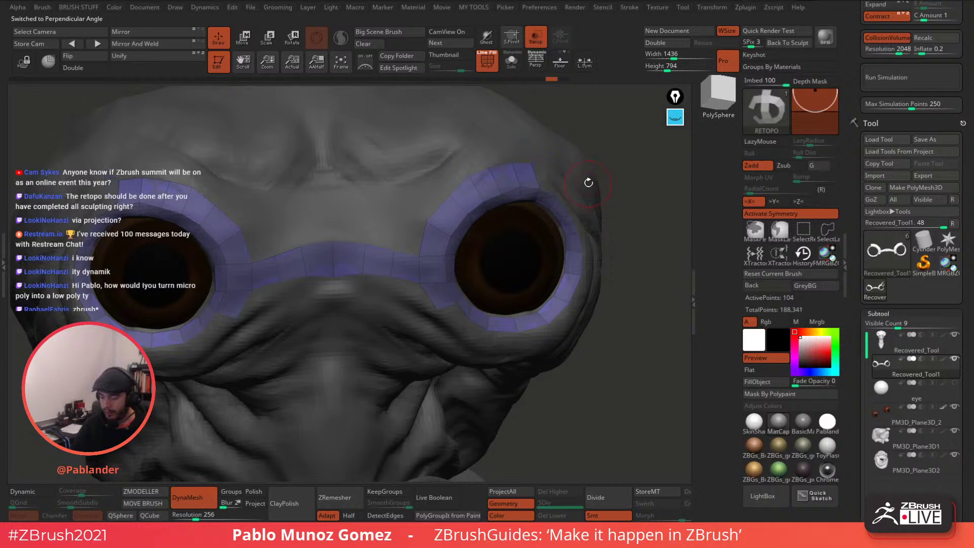
Set the edge Extrude modifiers to Planar Angle and Snap To Surface.
key(space)
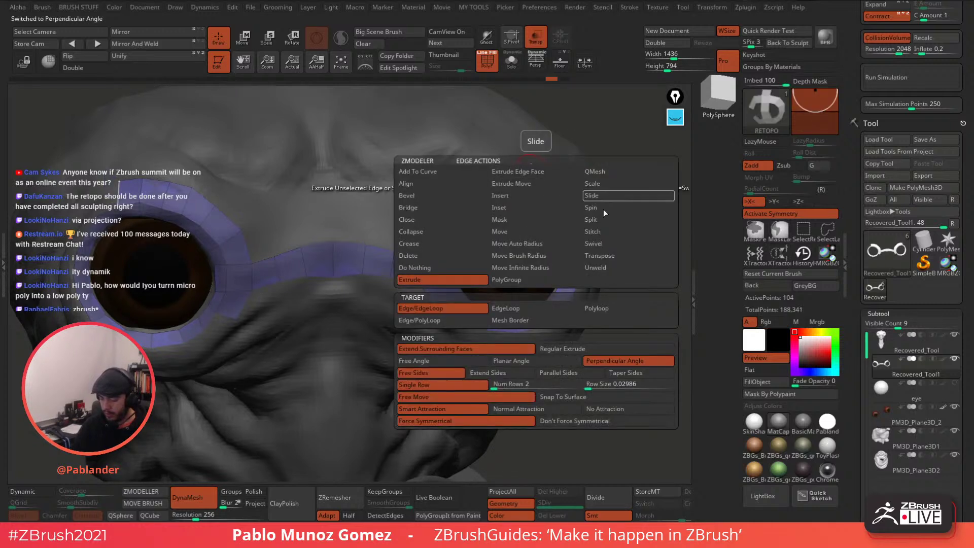
click(561, 360)
click(558, 397)
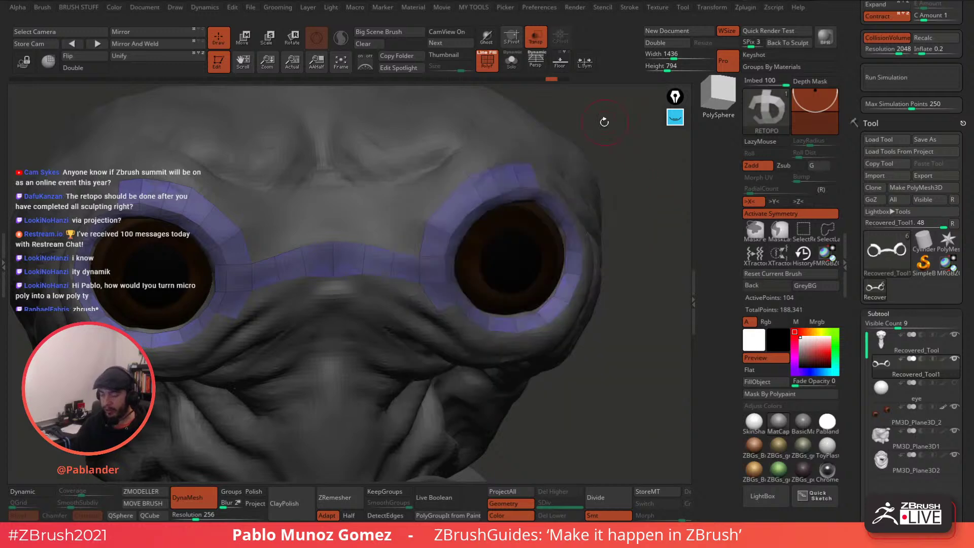
Extrude the second ring's polygons across the upper outer eye rims and along the lower inner rims of both eyes.
drag(605, 120, 551, 133)
drag(539, 175, 529, 178)
drag(531, 176, 584, 223)
alt+right_drag(551, 266, 556, 226)
drag(441, 283, 456, 297)
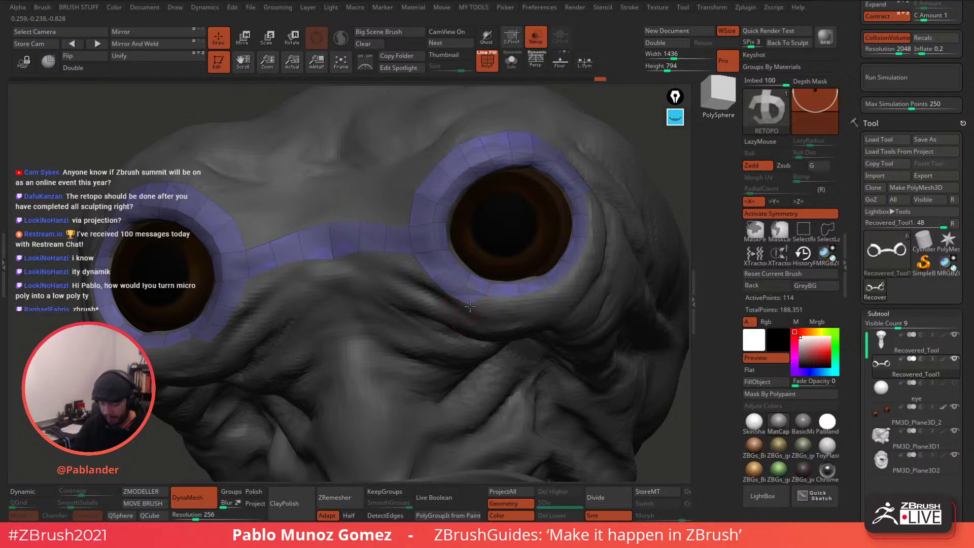
mouse_move(488, 309)
mouse_down()
mouse_move(514, 311)
mouse_move(471, 311)
mouse_up()
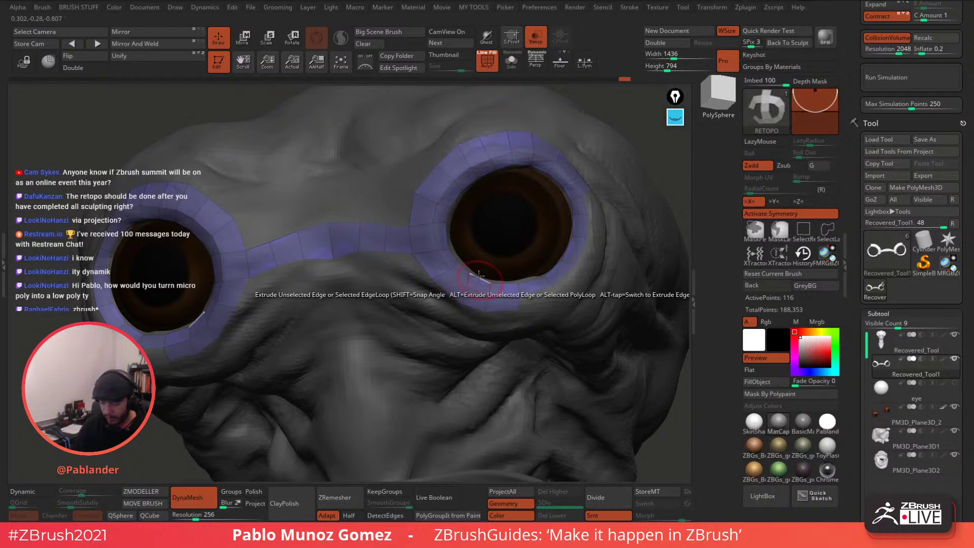
Extrude additional polygon rows below the brow strip between the two eye rings.
ctrl+right_drag(479, 282, 496, 245)
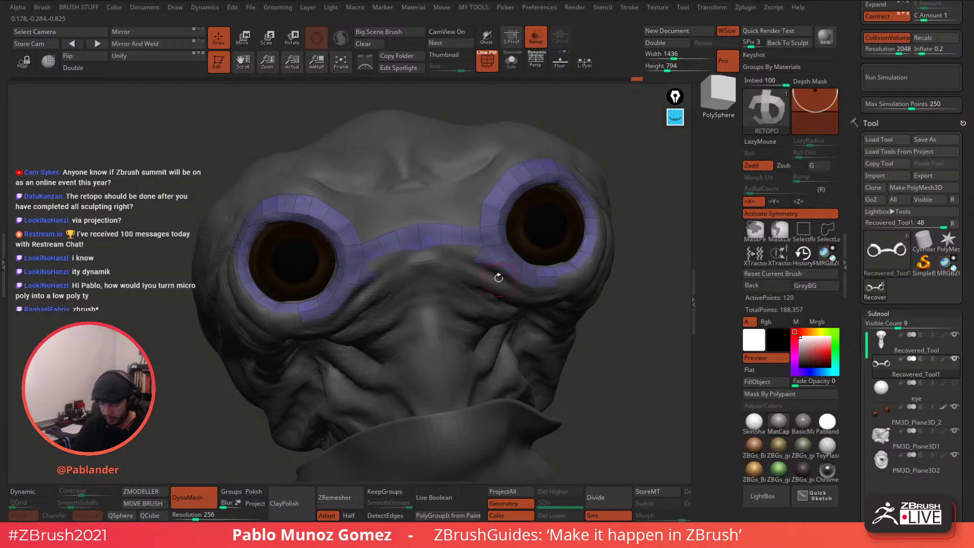
click(459, 254)
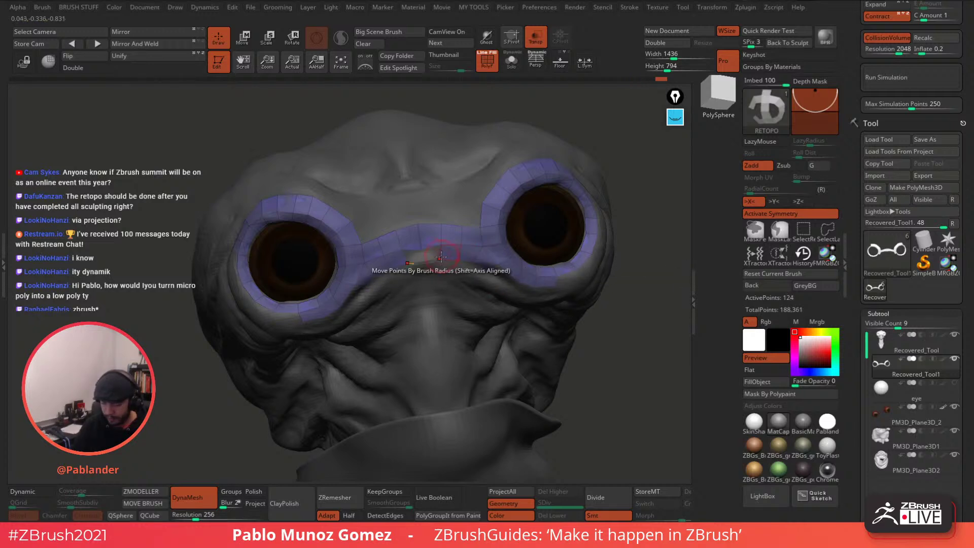
mouse_move(440, 254)
mouse_down()
mouse_move(425, 256)
mouse_move(427, 264)
mouse_up()
key(ctrl+z)
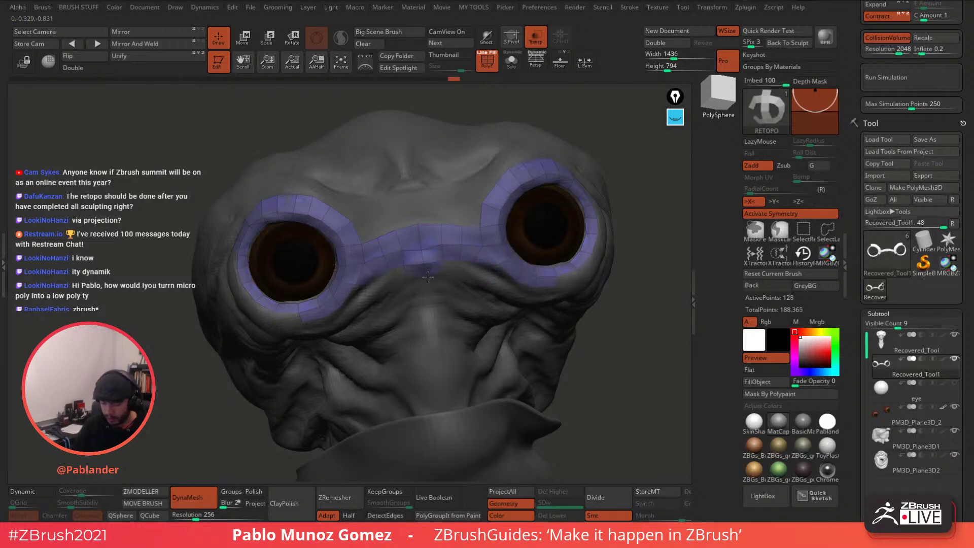
click(473, 274)
drag(487, 279, 490, 276)
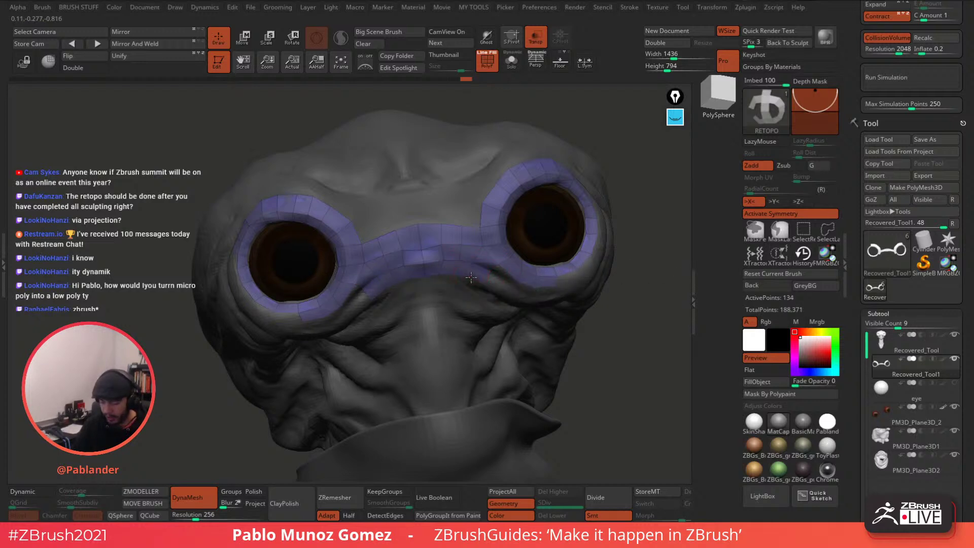
Fill the gaps between the lowest brow row and the eye rings, and extend the row along the lower inner eye rims.
mouse_move(496, 289)
right_down()
mouse_move(509, 289)
mouse_move(513, 318)
mouse_move(491, 274)
right_up()
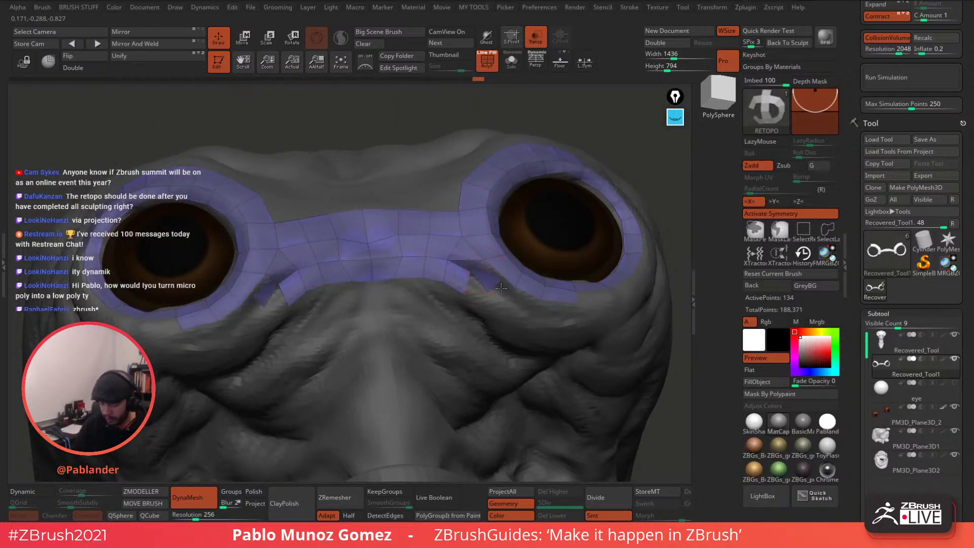
drag(499, 284, 504, 292)
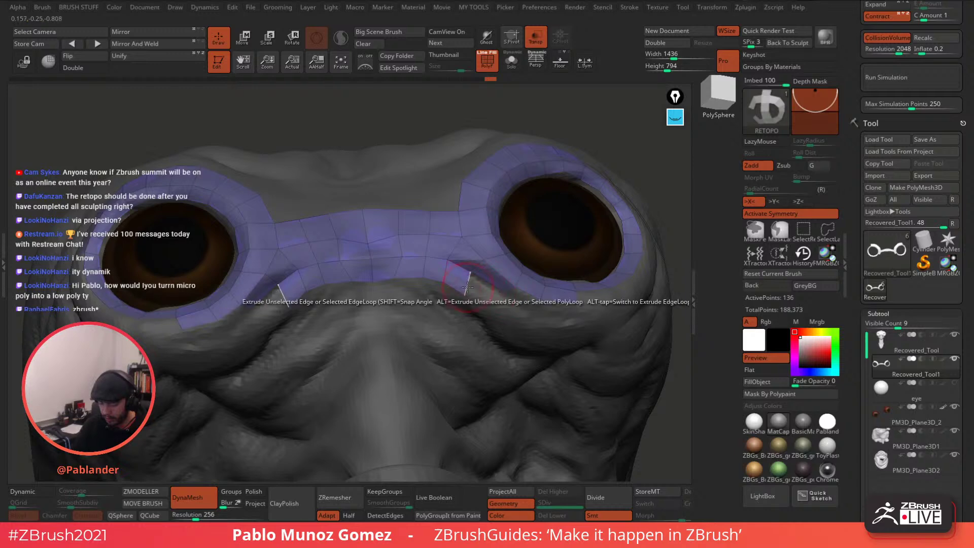
click(498, 303)
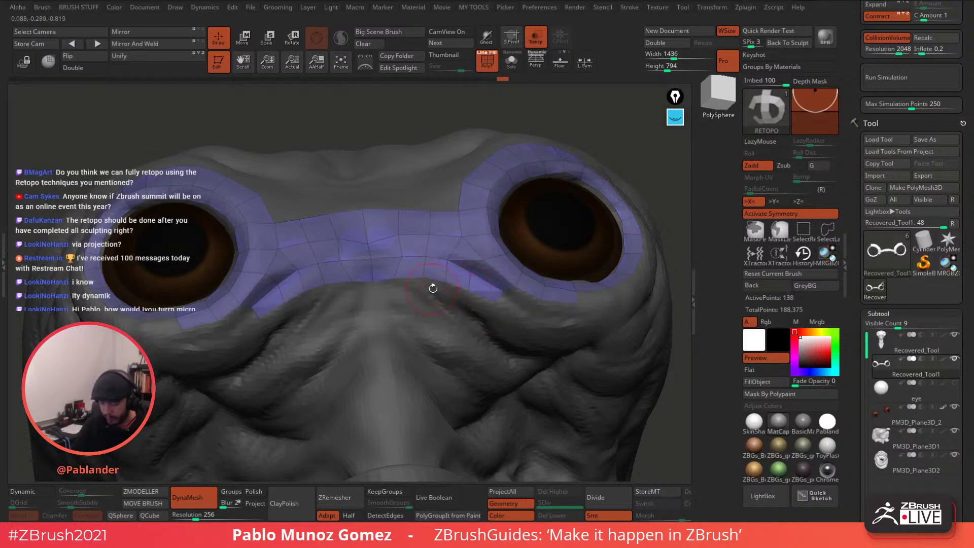
right_drag(432, 288, 525, 290)
drag(525, 290, 518, 293)
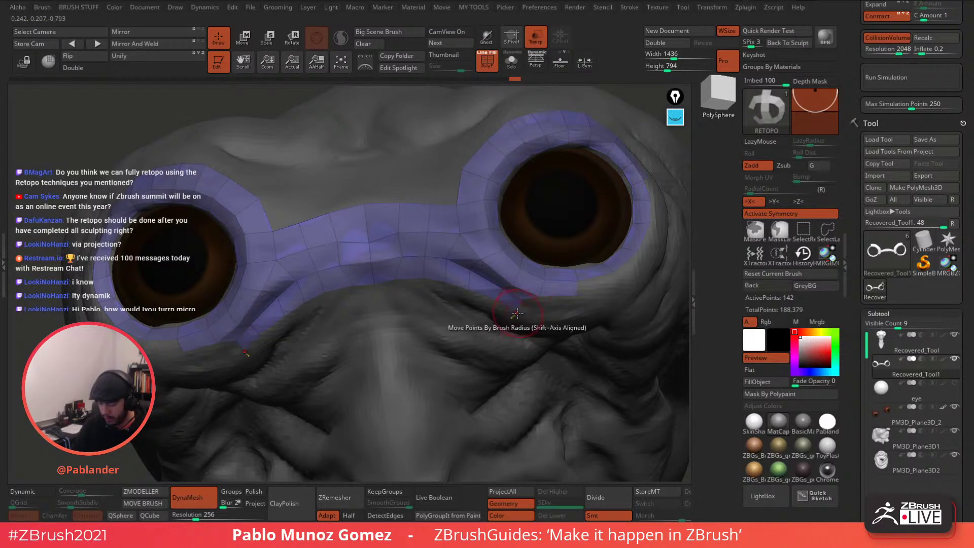
Try extruding the brow strip's upper edge as an EdgeLoop, and choose to wait for the program to respond.
ctrl+right_drag(517, 306, 487, 239)
drag(476, 225, 477, 205)
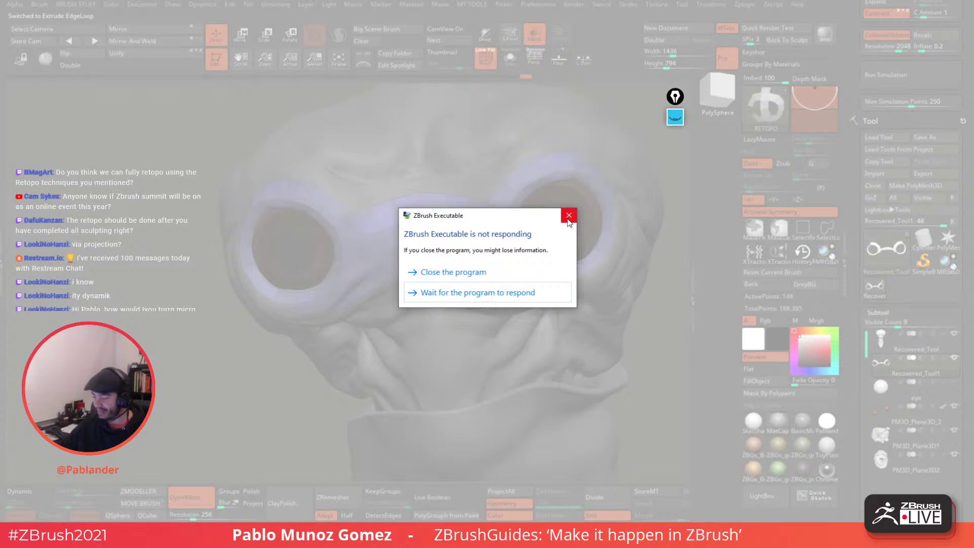
click(473, 293)
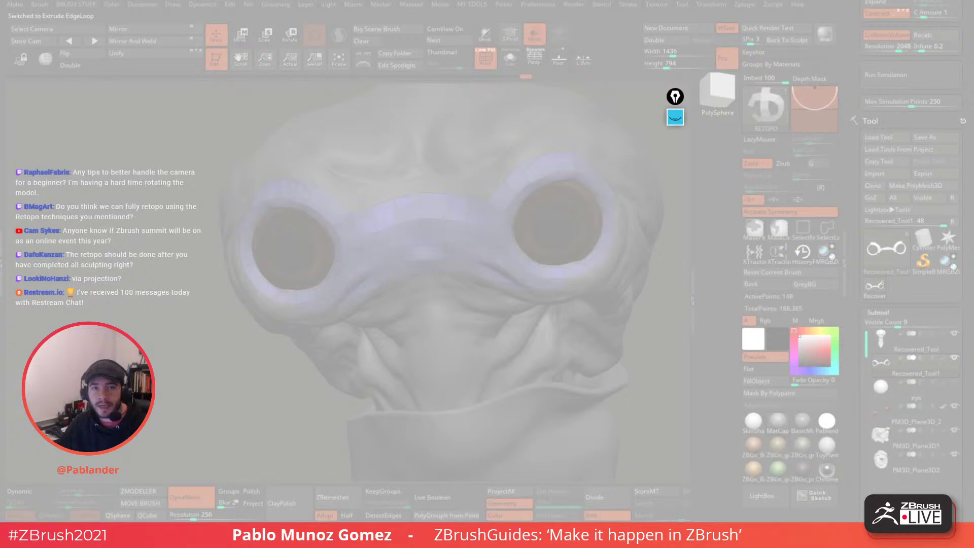
Switch to the Photos window to show the main_main.png creature render, and move the window away again.
drag(0, 152, 650, 54)
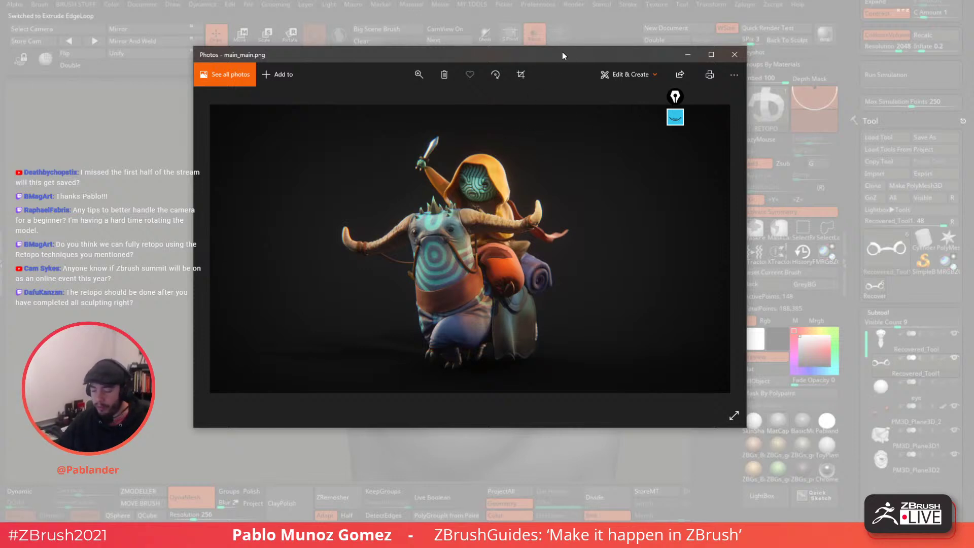
drag(562, 56, 0, 96)
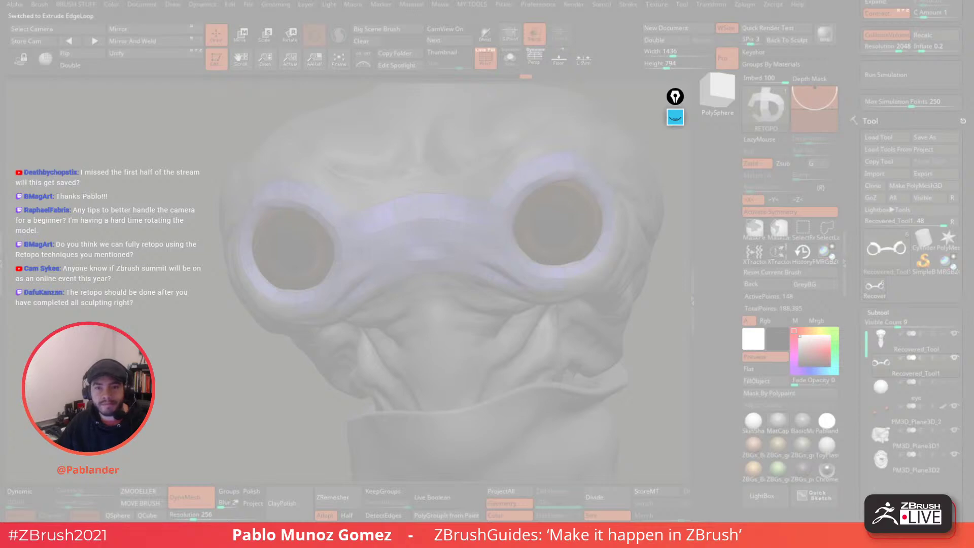